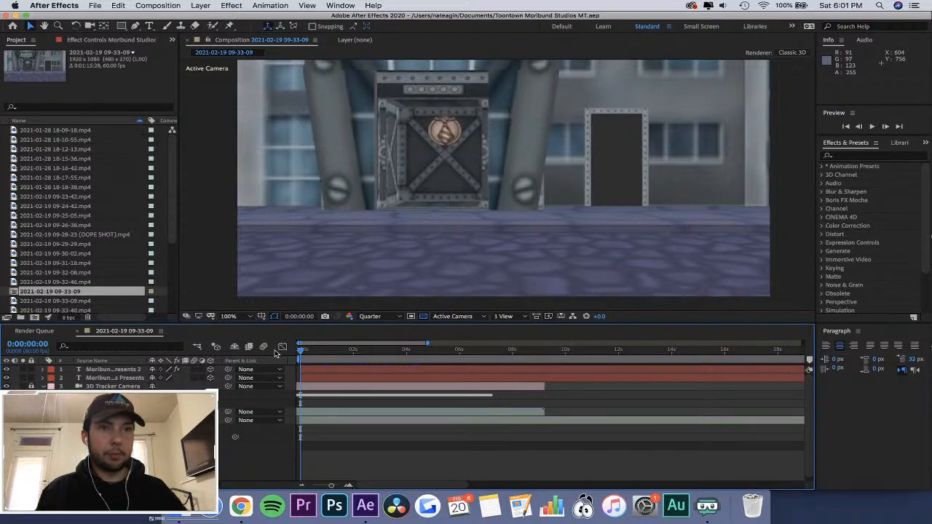
Check which 3D renderers are available in the composition settings.
{"action": "left_click", "coordinate": [793, 52]}
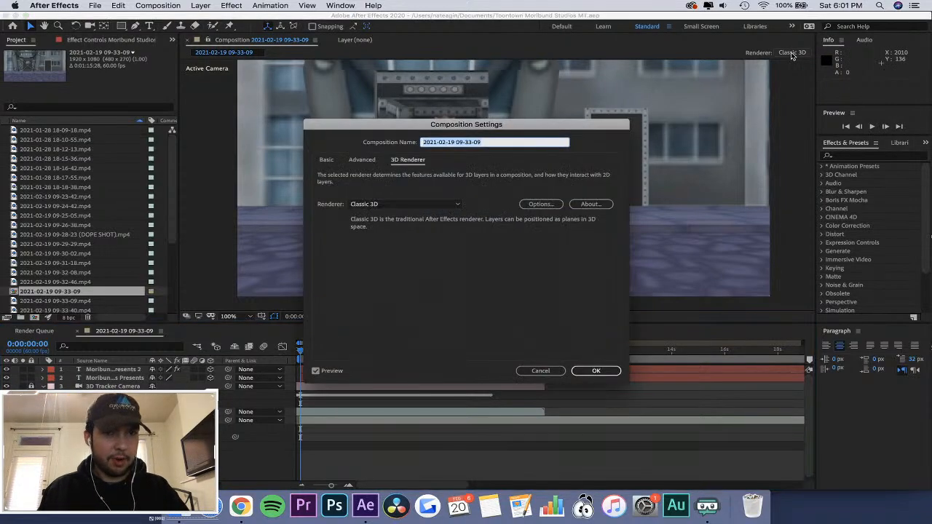
{"action": "left_click", "coordinate": [396, 207]}
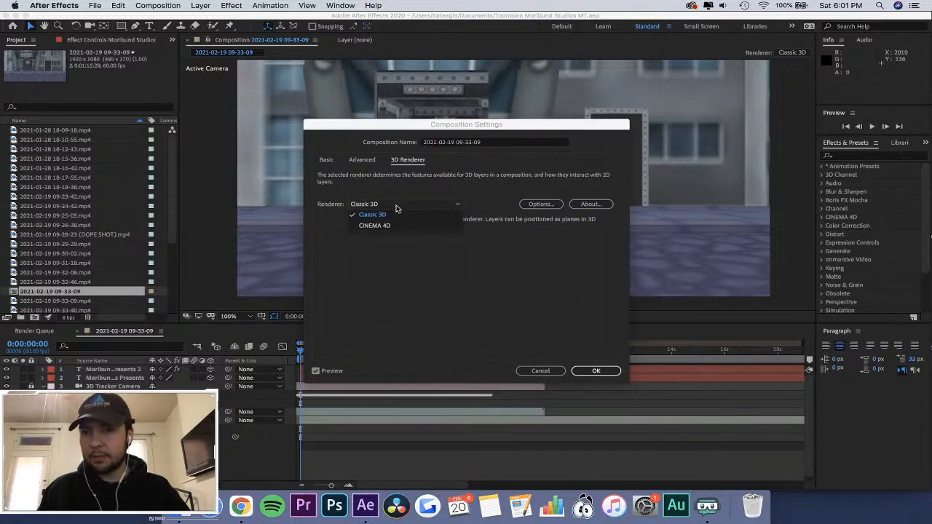
{"action": "left_click", "coordinate": [396, 209]}
{"action": "left_click", "coordinate": [539, 371]}
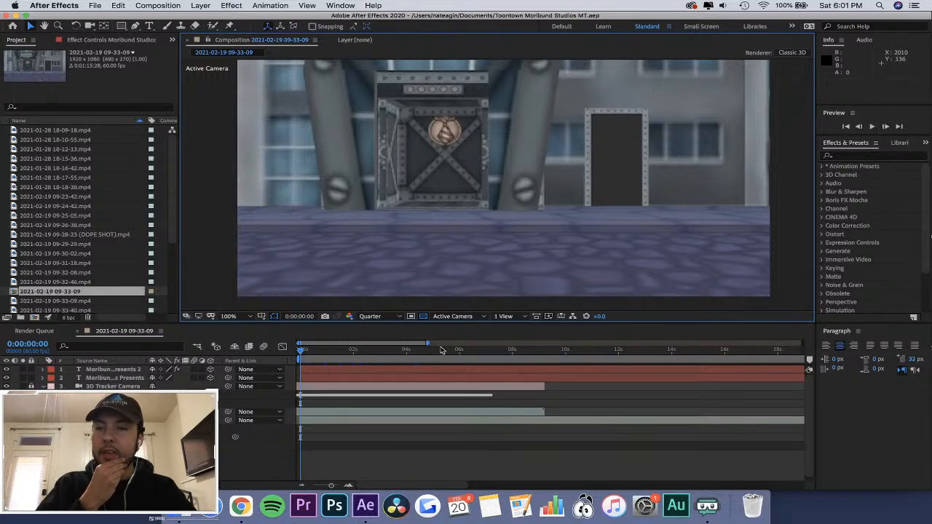
Preview the title animation around 0:00:00:51.
{"action": "mouse_move", "coordinate": [319, 355]}
{"action": "left_mouse_down"}
{"action": "mouse_move", "coordinate": [337, 356]}
{"action": "mouse_move", "coordinate": [257, 357]}
{"action": "mouse_move", "coordinate": [324, 352]}
{"action": "left_mouse_up"}
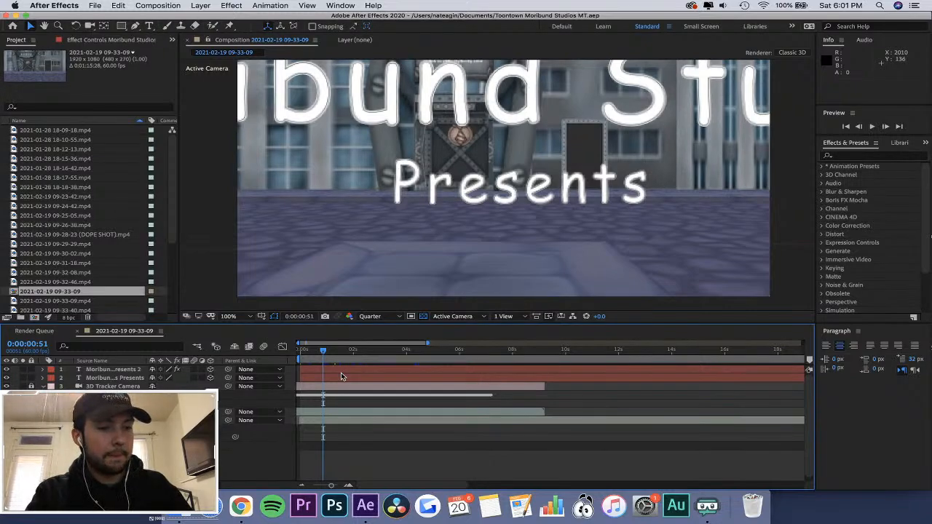
{"action": "key", "text": "space"}
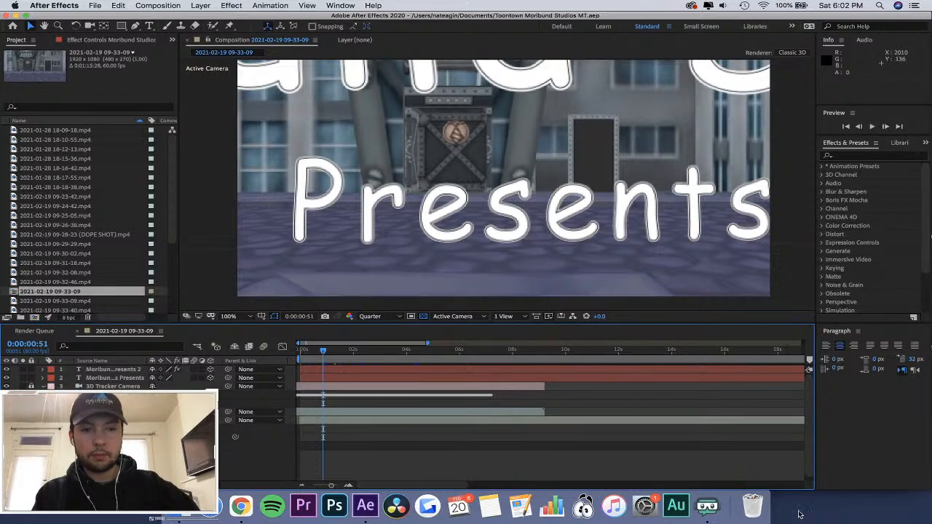
{"action": "left_click", "coordinate": [707, 506]}
{"action": "left_click", "coordinate": [624, 397]}
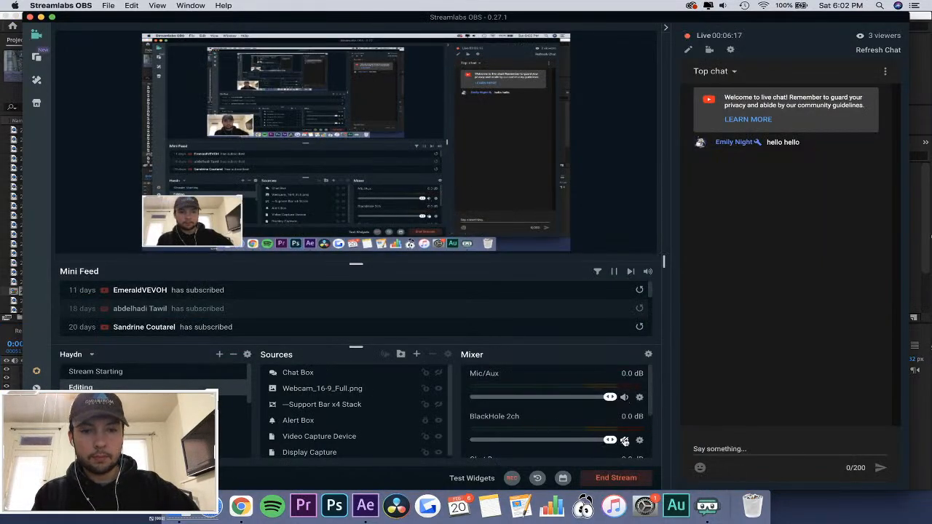
{"action": "left_click", "coordinate": [241, 506]}
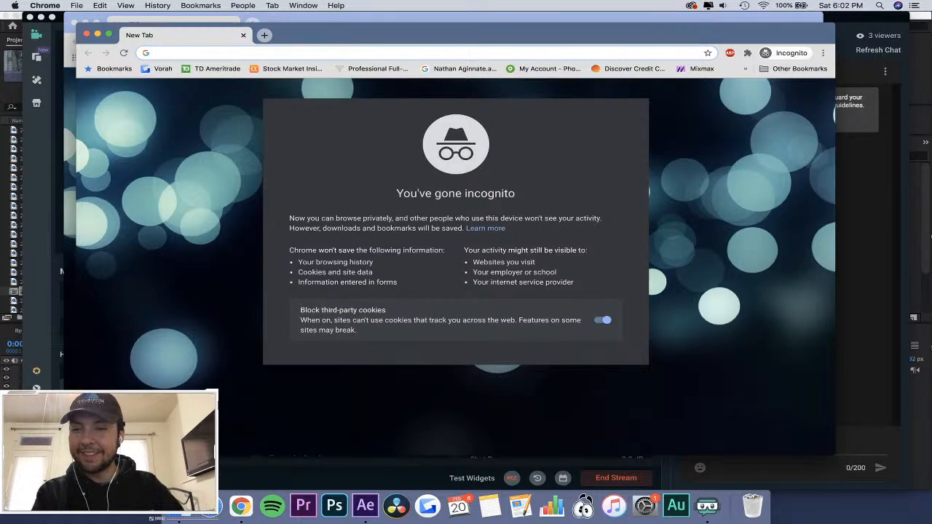
{"action": "left_click", "coordinate": [366, 505]}
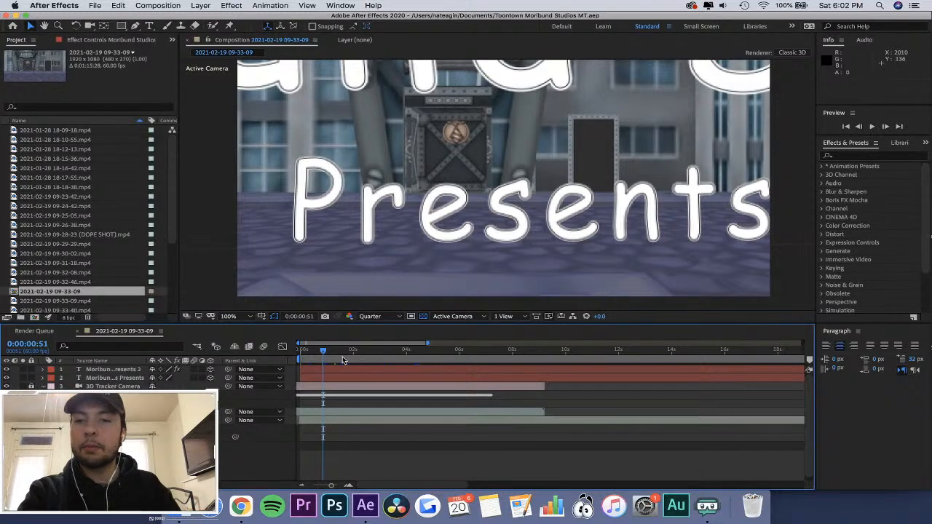
View the frame at 0:00:02:28 and review the composition's 3D renderer choices.
{"action": "left_click_drag", "start_coordinate": [324, 353], "coordinate": [367, 361]}
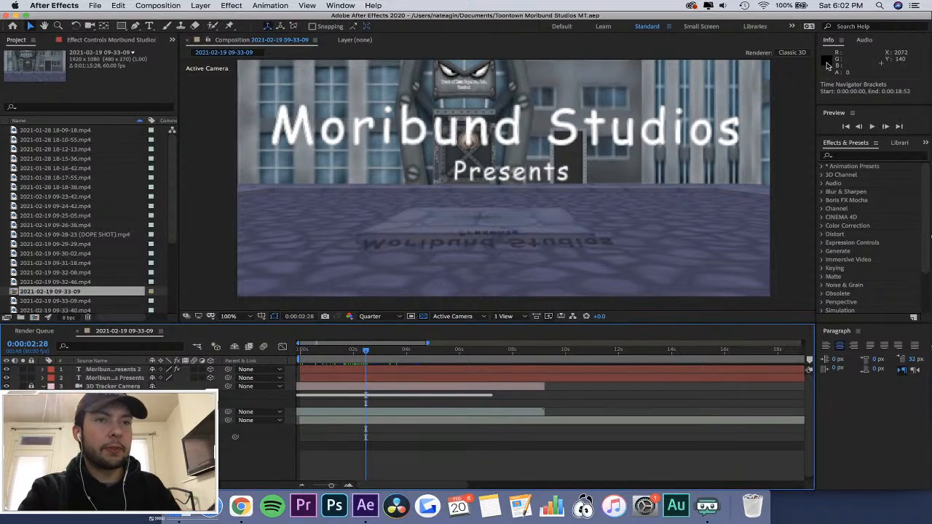
{"action": "left_click", "coordinate": [792, 52]}
{"action": "left_click", "coordinate": [421, 204]}
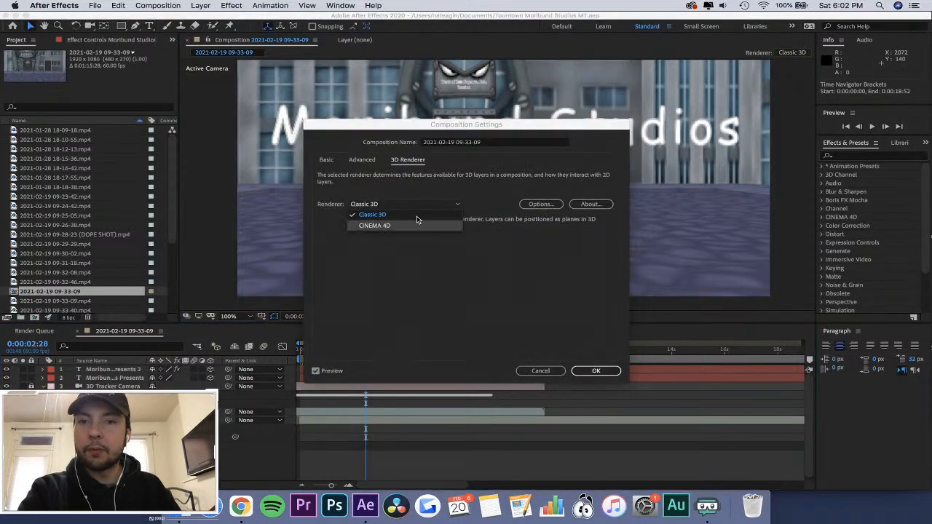
{"action": "left_click", "coordinate": [412, 185]}
{"action": "left_click", "coordinate": [551, 373]}
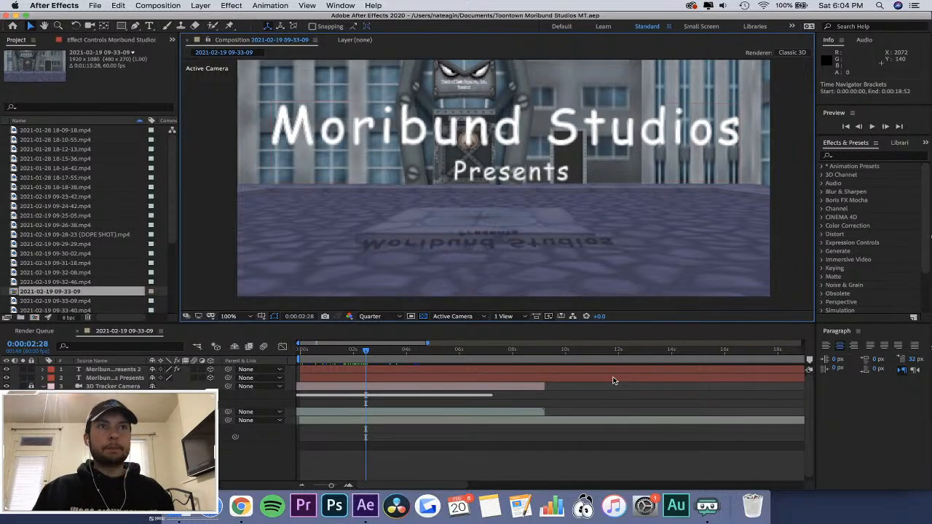
Change the font of all text in the Moribund Studios Presents layer to Toon Town Industrial.
{"action": "left_click_drag", "start_coordinate": [346, 351], "coordinate": [365, 362]}
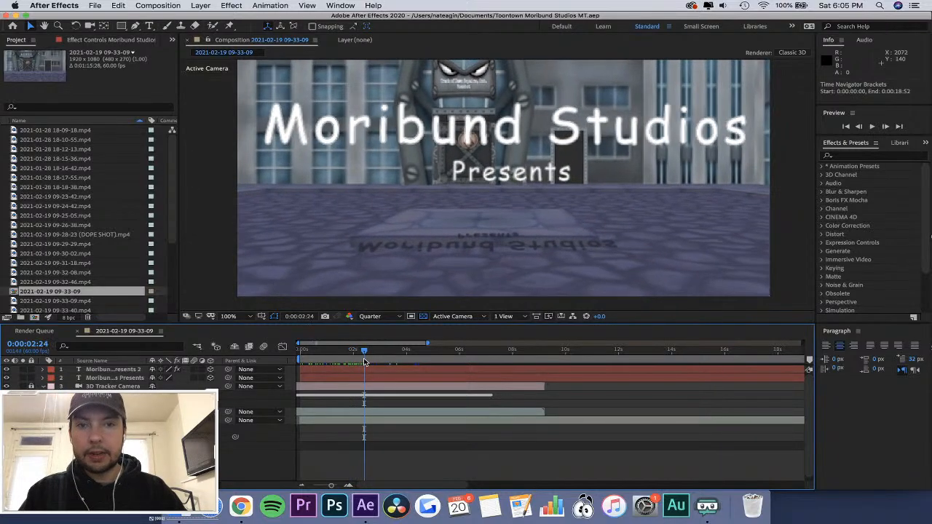
{"action": "left_click", "coordinate": [103, 379]}
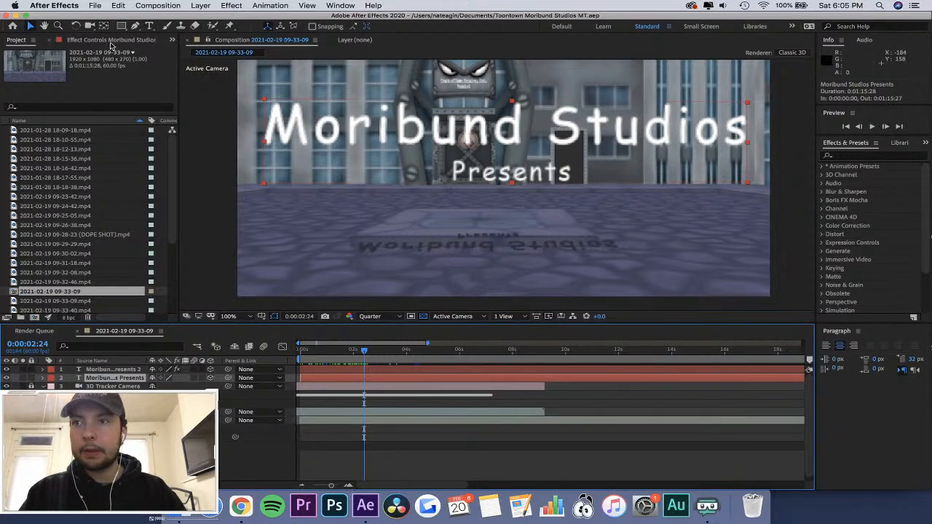
{"action": "left_click", "coordinate": [148, 28]}
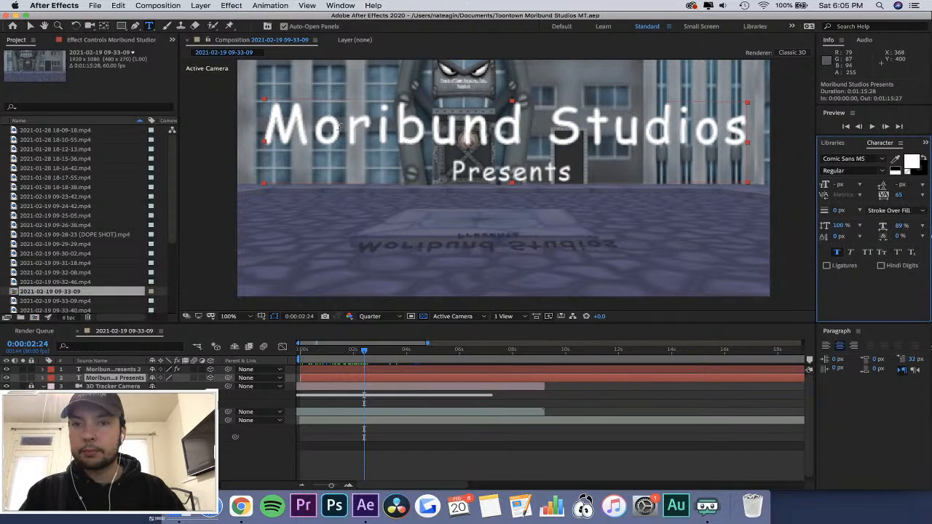
{"action": "left_click_drag", "start_coordinate": [265, 125], "coordinate": [550, 128]}
{"action": "left_click_drag", "start_coordinate": [615, 153], "coordinate": [881, 162]}
{"action": "left_click", "coordinate": [882, 159]}
{"action": "scroll", "coordinate": [766, 292], "scroll_direction": "down", "scroll_amount": 15}
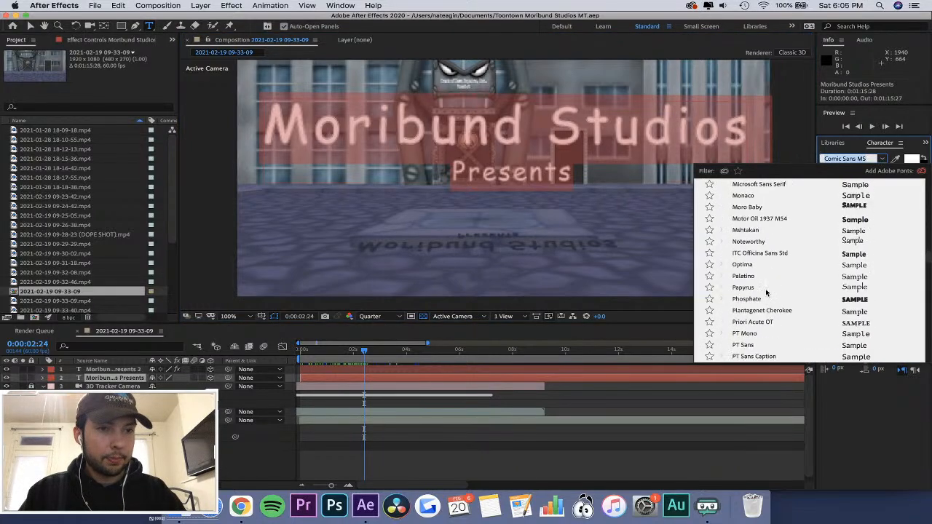
{"action": "scroll", "coordinate": [766, 292], "scroll_direction": "down", "scroll_amount": 5}
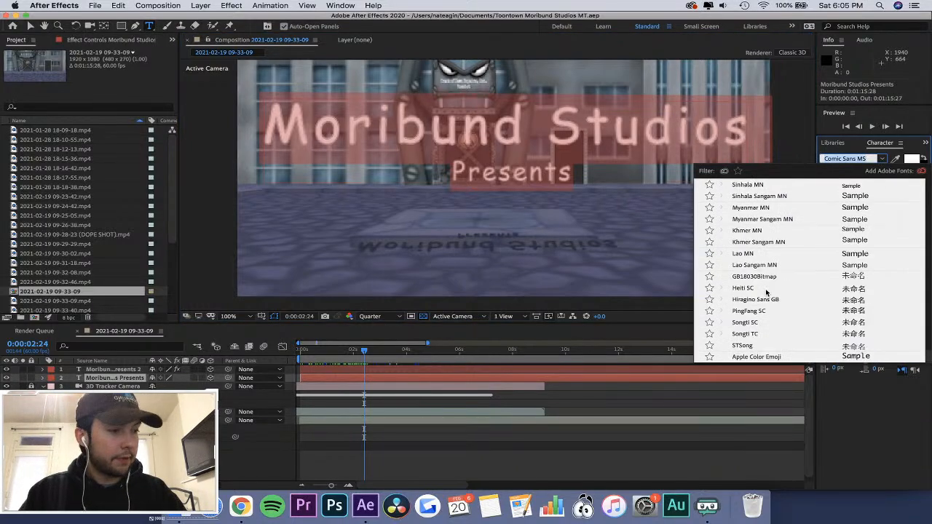
{"action": "scroll", "coordinate": [766, 292], "scroll_direction": "down", "scroll_amount": 3}
{"action": "scroll", "coordinate": [766, 292], "scroll_direction": "up", "scroll_amount": 20}
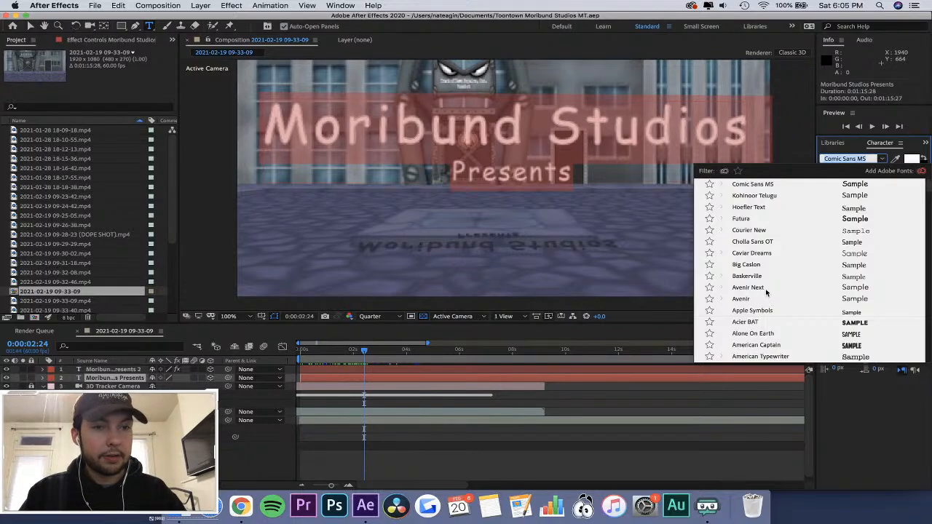
{"action": "scroll", "coordinate": [766, 292], "scroll_direction": "down", "scroll_amount": 20}
{"action": "scroll", "coordinate": [766, 292], "scroll_direction": "up", "scroll_amount": 6}
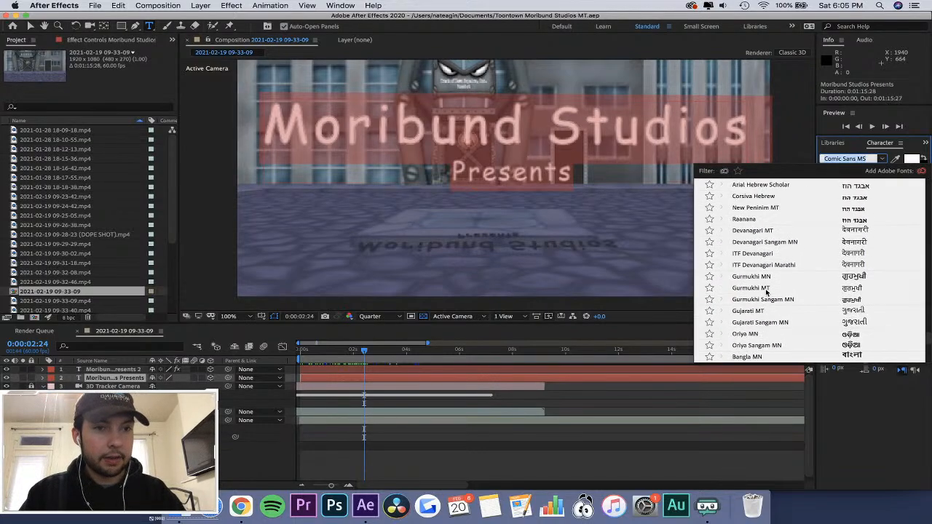
{"action": "scroll", "coordinate": [766, 292], "scroll_direction": "down", "scroll_amount": 10}
{"action": "scroll", "coordinate": [766, 292], "scroll_direction": "down", "scroll_amount": 20}
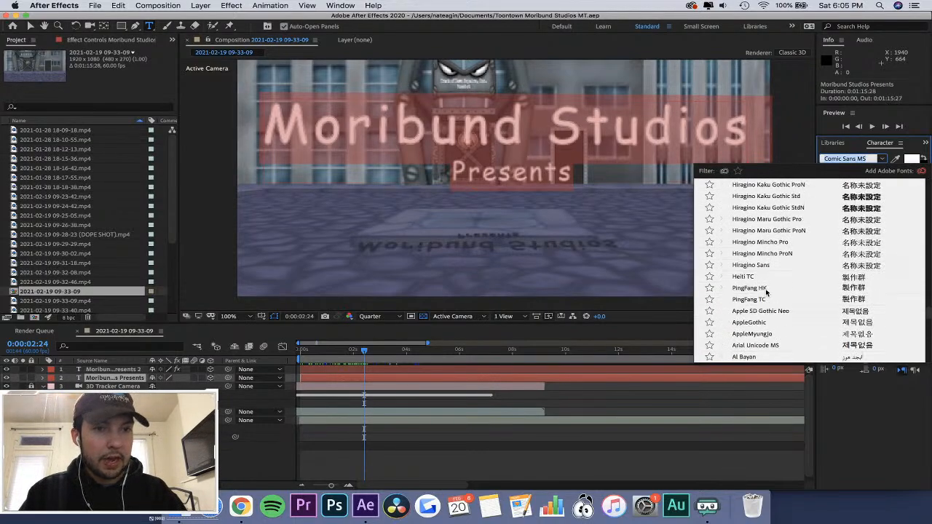
{"action": "scroll", "coordinate": [783, 249], "scroll_direction": "up", "scroll_amount": 3}
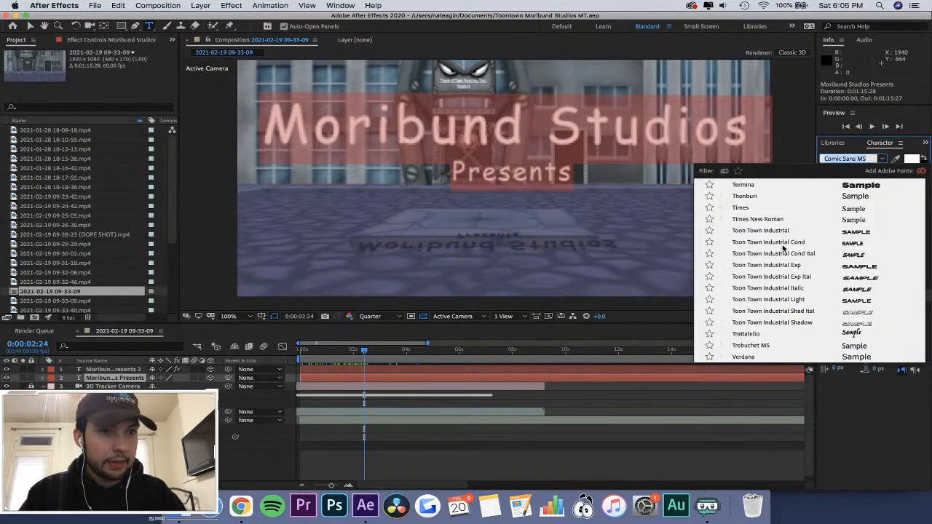
{"action": "left_click", "coordinate": [781, 237]}
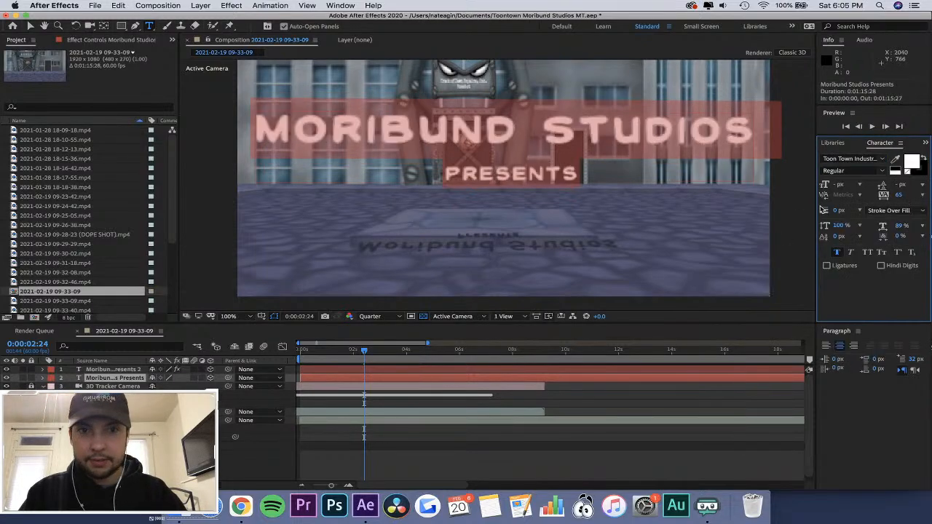
Switch the title text to the Toon Town Industrial Cond font.
{"action": "left_click", "coordinate": [882, 160]}
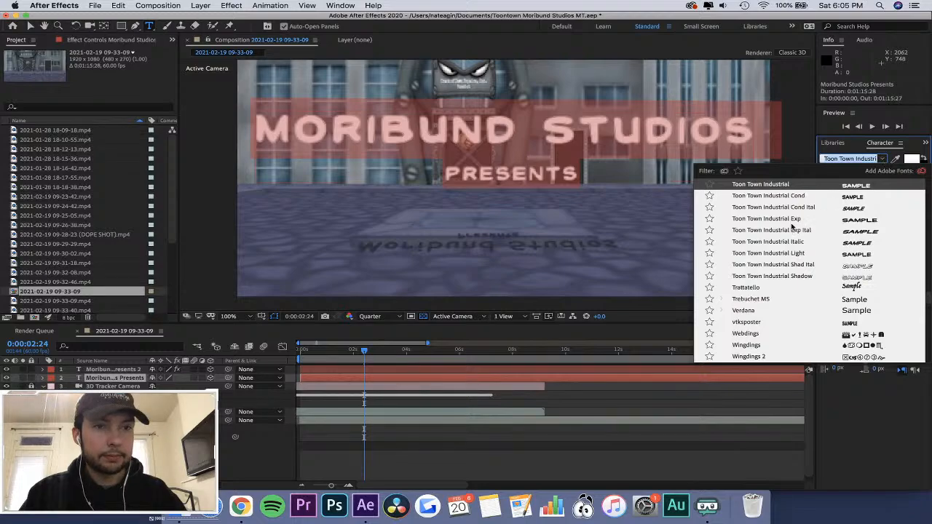
{"action": "scroll", "coordinate": [793, 232], "scroll_direction": "up", "scroll_amount": 5}
{"action": "left_click", "coordinate": [776, 255]}
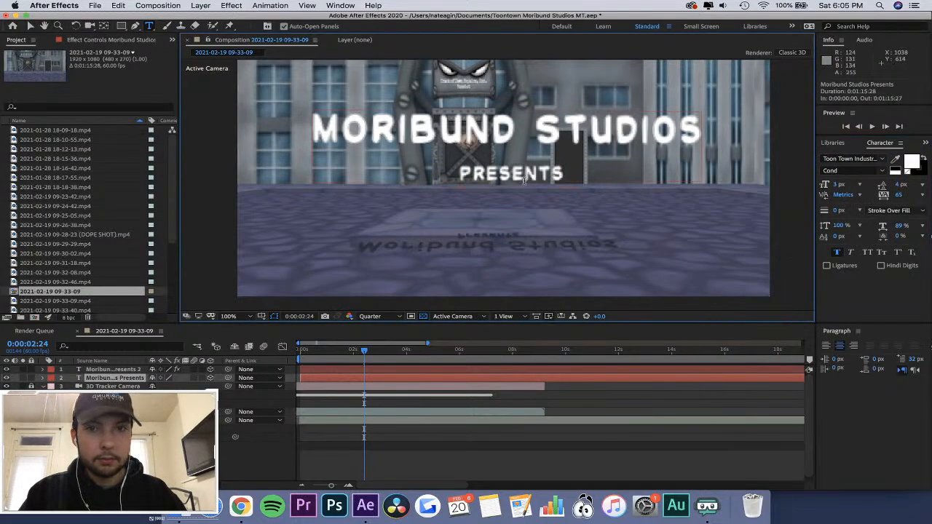
Set the composition preview resolution to Third and view the title at 0:00:02:36.
{"action": "left_click", "coordinate": [349, 316]}
{"action": "left_click", "coordinate": [357, 321]}
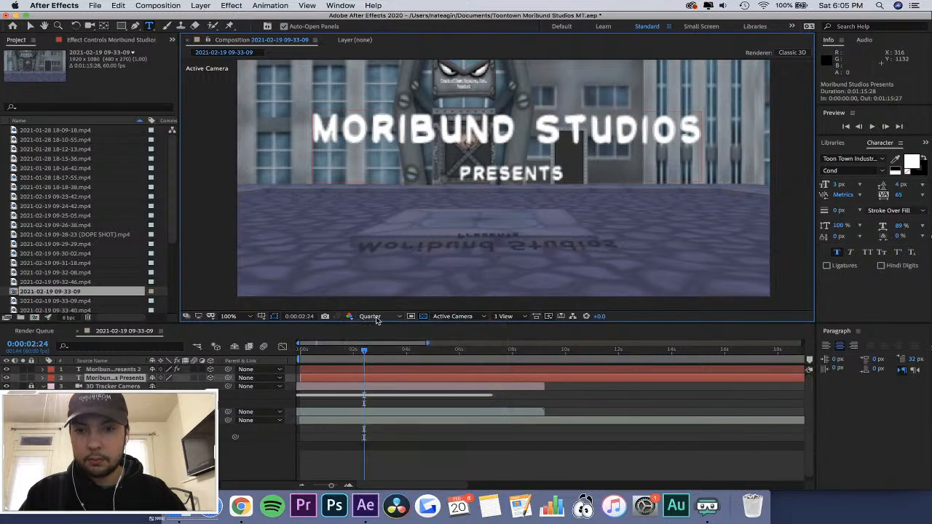
{"action": "left_click", "coordinate": [369, 316]}
{"action": "left_click", "coordinate": [354, 362]}
{"action": "left_click_drag", "start_coordinate": [349, 353], "coordinate": [350, 362]}
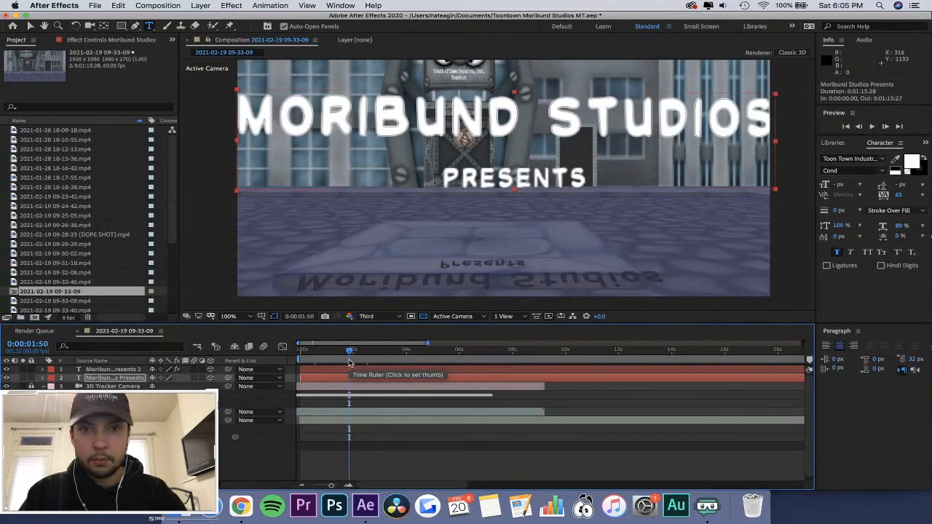
{"action": "left_click", "coordinate": [369, 358]}
Try the Fill Over Stroke order on all of the title text.
{"action": "left_click", "coordinate": [339, 131]}
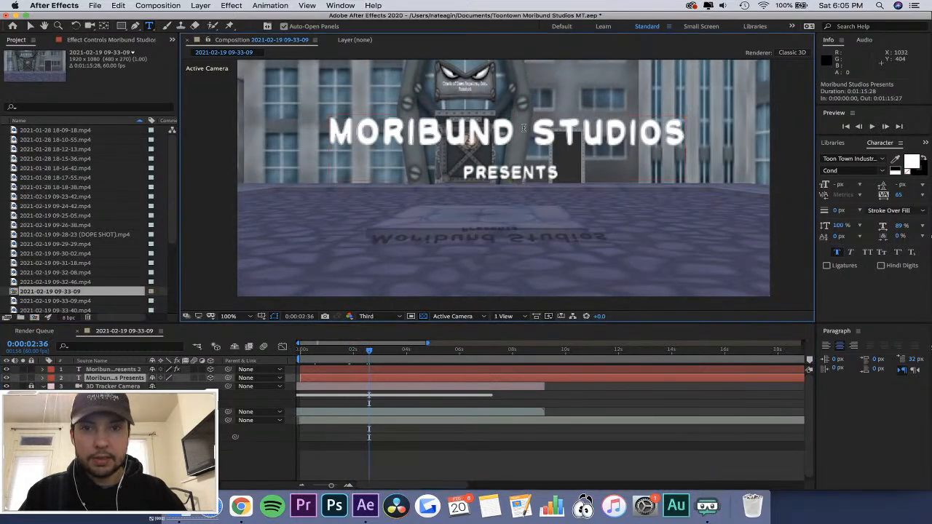
{"action": "left_click_drag", "start_coordinate": [339, 132], "coordinate": [688, 134]}
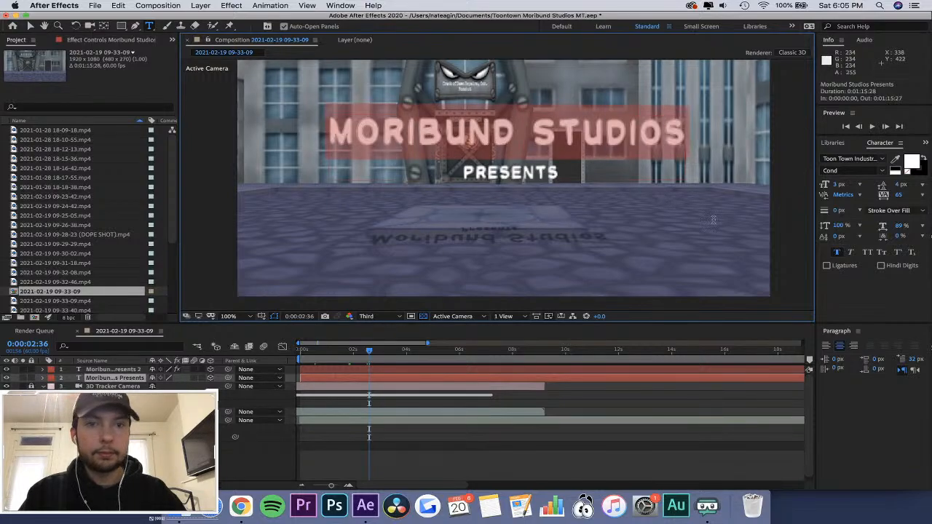
{"action": "left_click", "coordinate": [557, 173], "text": "shift"}
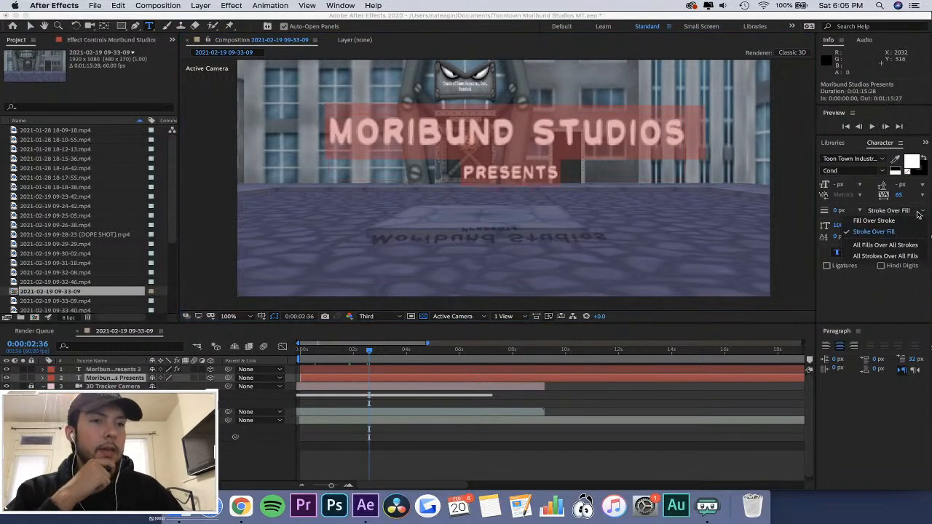
{"action": "left_click", "coordinate": [919, 214]}
{"action": "left_click", "coordinate": [901, 222]}
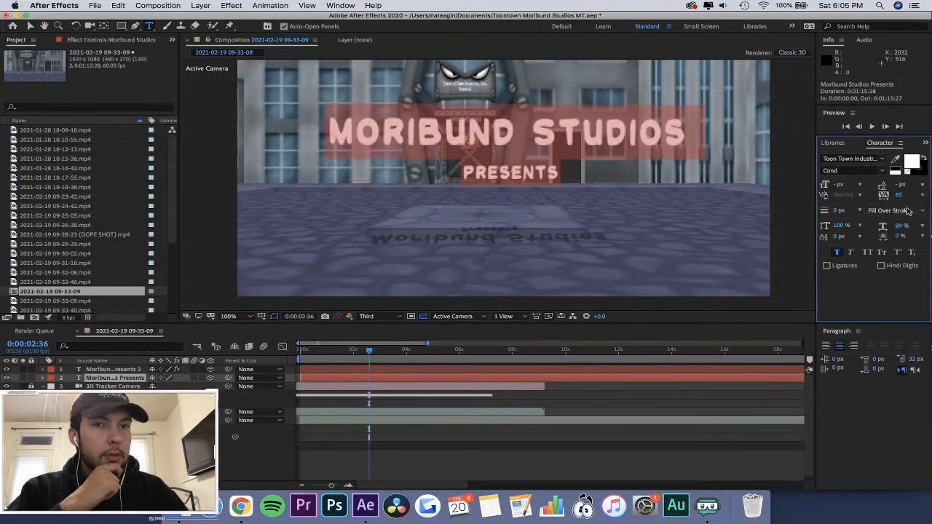
{"action": "left_click", "coordinate": [605, 129]}
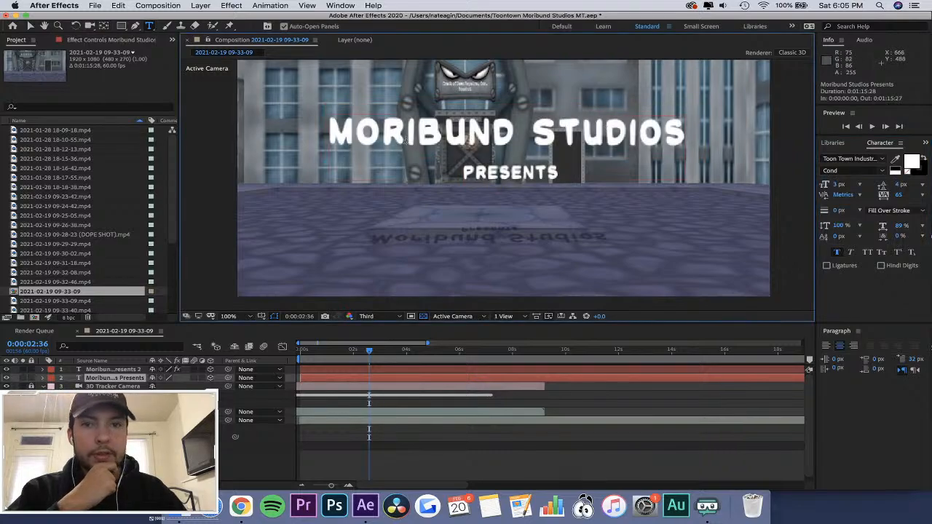
Set the whole title text to Stroke Over Fill.
{"action": "left_click_drag", "start_coordinate": [329, 131], "coordinate": [816, 206]}
{"action": "left_click", "coordinate": [888, 210]}
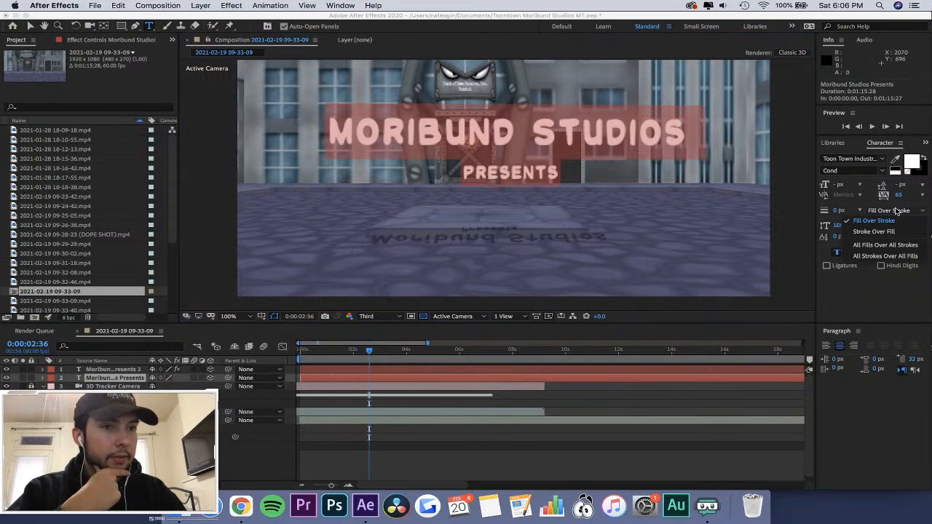
{"action": "left_click", "coordinate": [897, 238]}
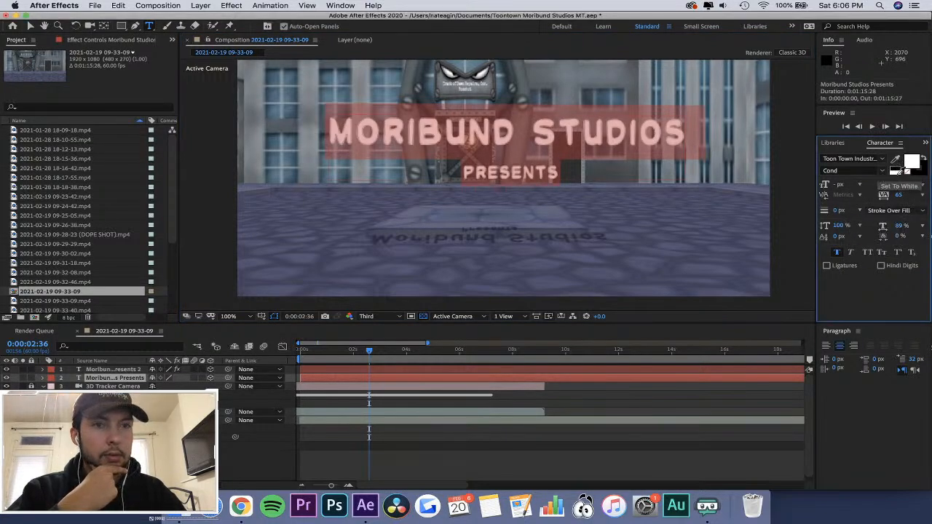
Set the title text's stroke color to black, 000000.
{"action": "left_click", "coordinate": [895, 170]}
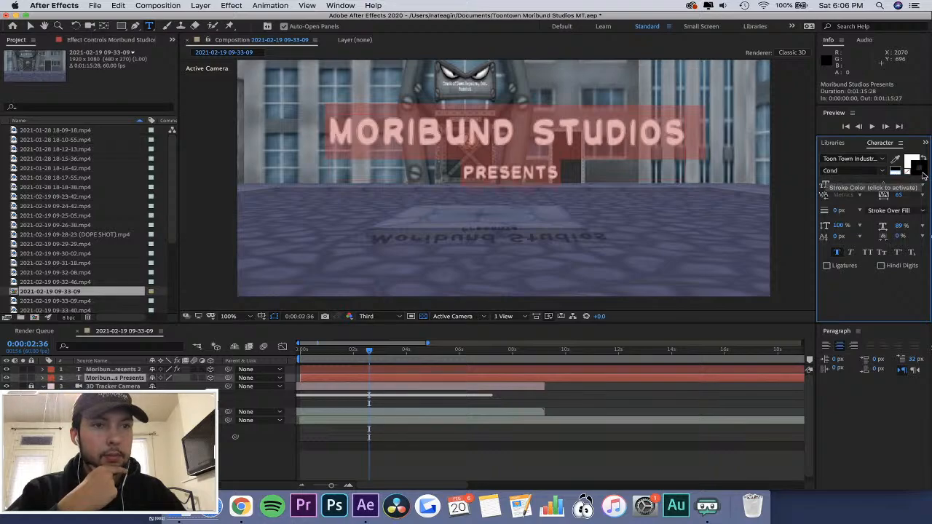
{"action": "left_click", "coordinate": [920, 171]}
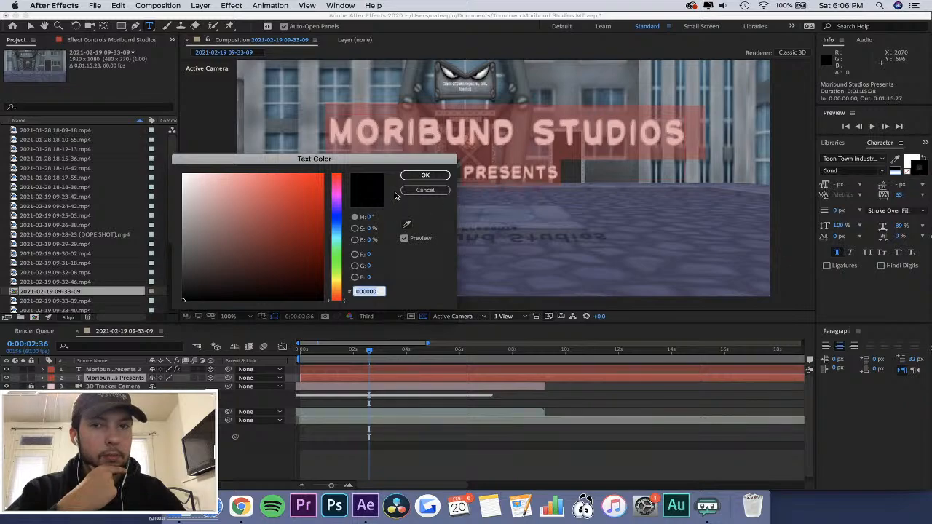
{"action": "left_click", "coordinate": [425, 175]}
Try switching the full title text to Fill Over Stroke, returning it to Stroke Over Fill.
{"action": "left_click", "coordinate": [898, 210]}
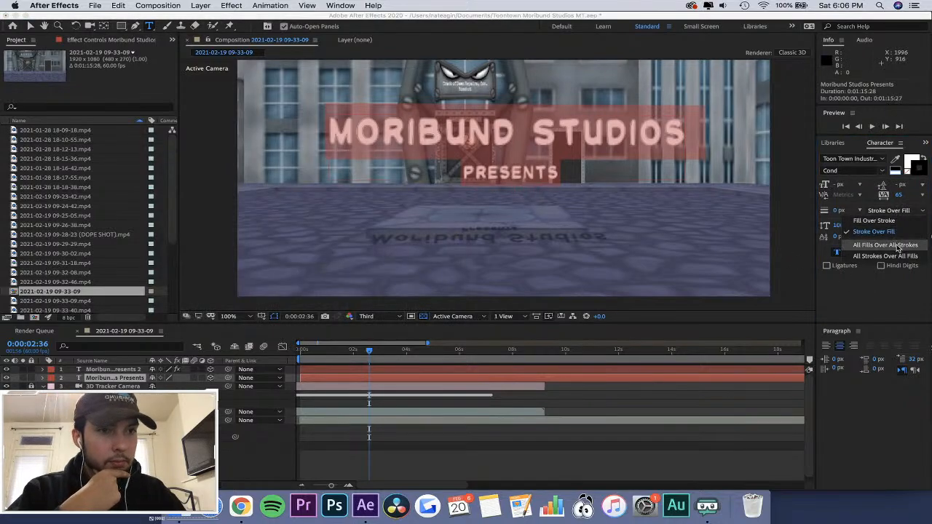
{"action": "left_click", "coordinate": [903, 232]}
{"action": "left_click", "coordinate": [907, 212]}
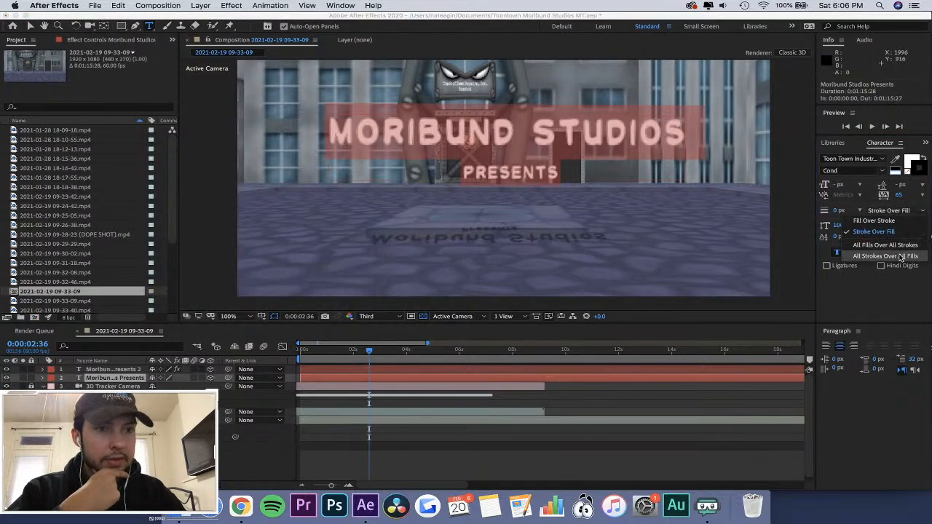
{"action": "left_click", "coordinate": [900, 233]}
{"action": "left_click", "coordinate": [901, 212]}
{"action": "left_click", "coordinate": [901, 221]}
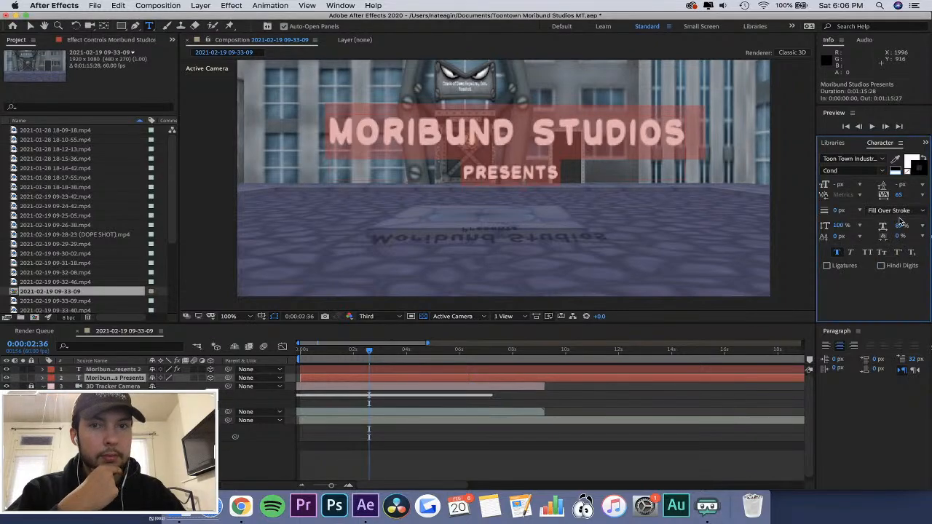
{"action": "left_click", "coordinate": [901, 211]}
{"action": "left_click", "coordinate": [898, 232]}
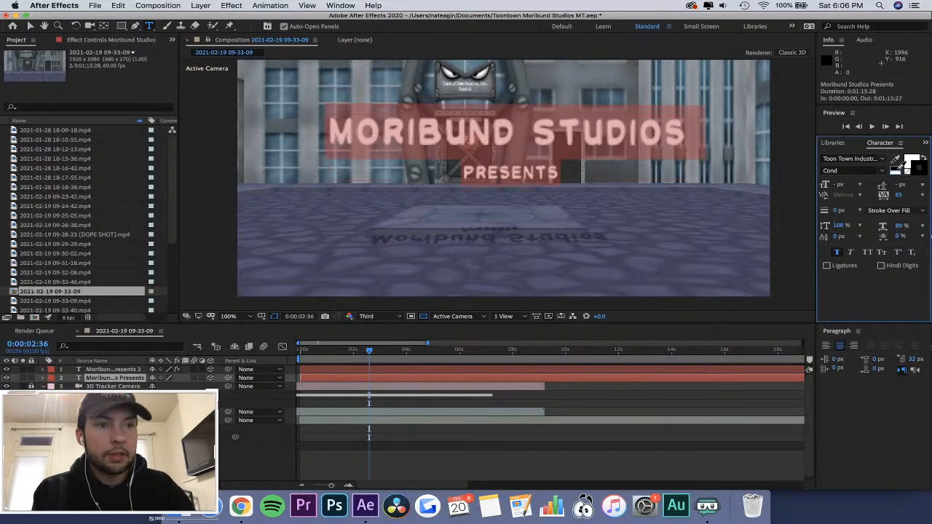
{"action": "left_click", "coordinate": [910, 210]}
{"action": "left_click", "coordinate": [911, 210]}
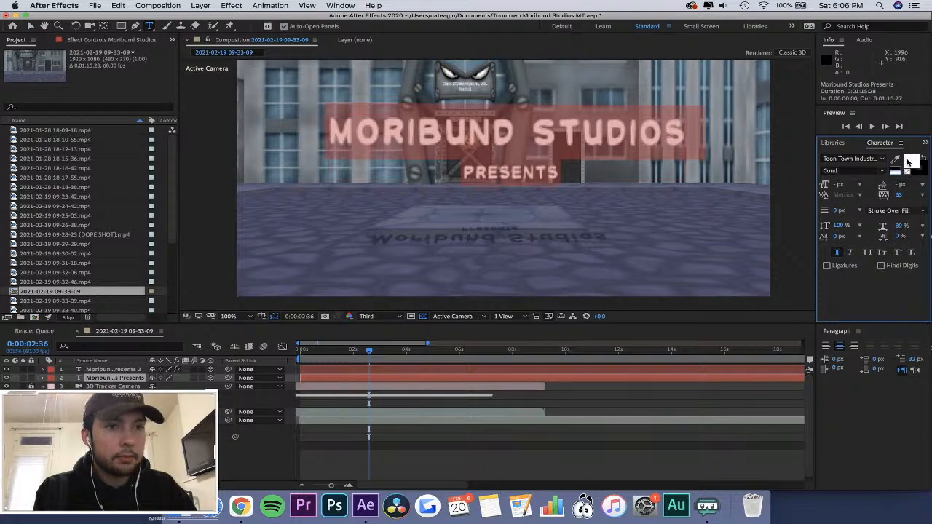
{"action": "left_click", "coordinate": [904, 211]}
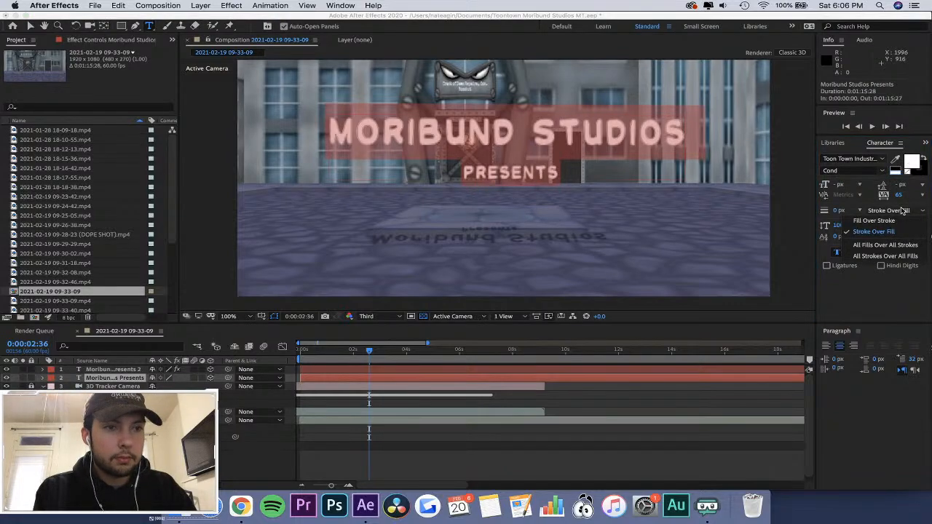
{"action": "left_click", "coordinate": [904, 210]}
Try a 7 px stroke on the title's floor shadow text at 0:00:02:26 and undo it.
{"action": "left_click", "coordinate": [377, 370]}
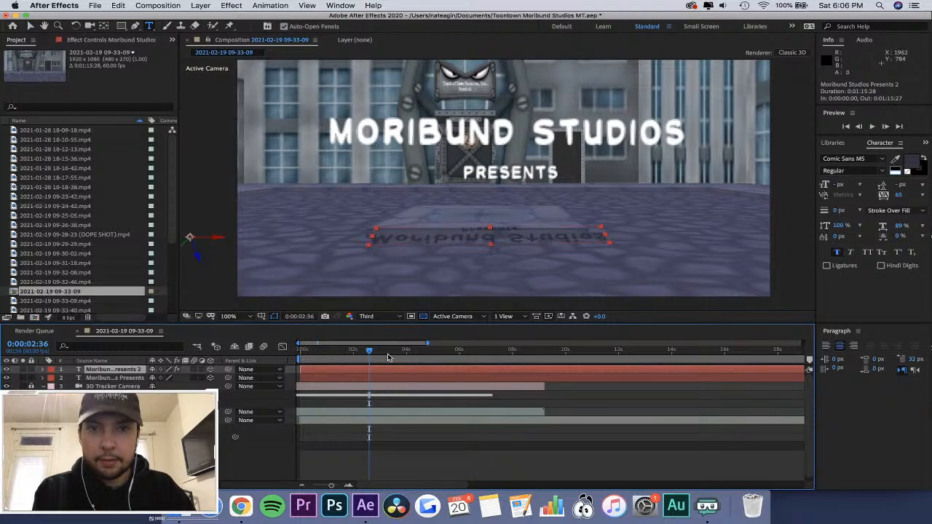
{"action": "left_click", "coordinate": [389, 354]}
{"action": "left_click_drag", "start_coordinate": [389, 356], "coordinate": [364, 354]}
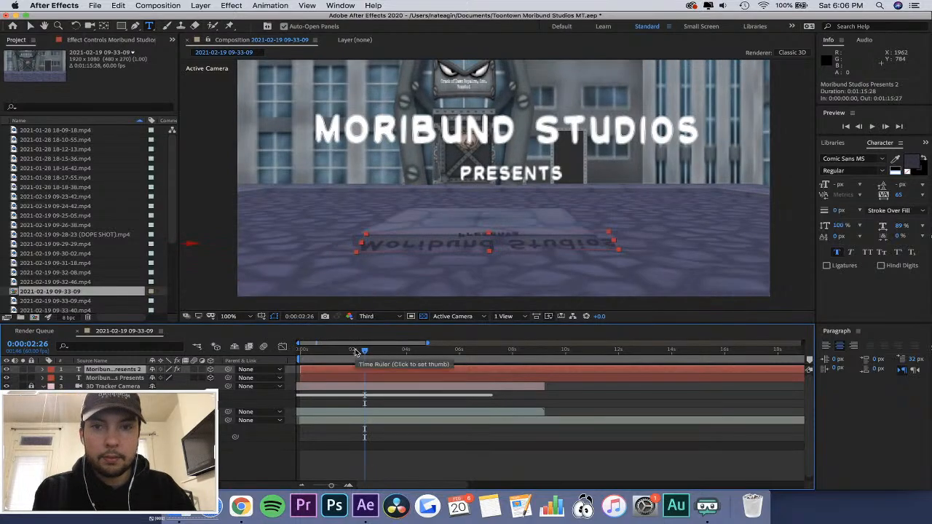
{"action": "left_click", "coordinate": [901, 211]}
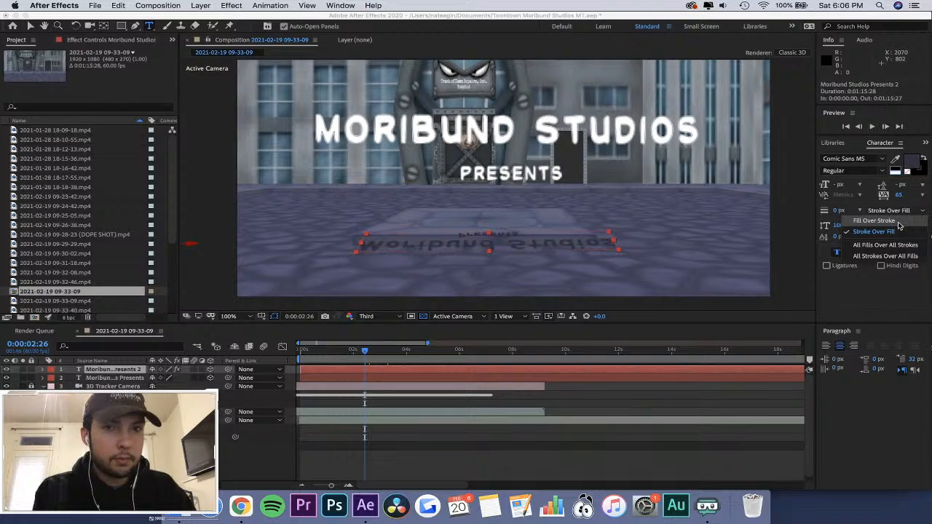
{"action": "left_click", "coordinate": [853, 312]}
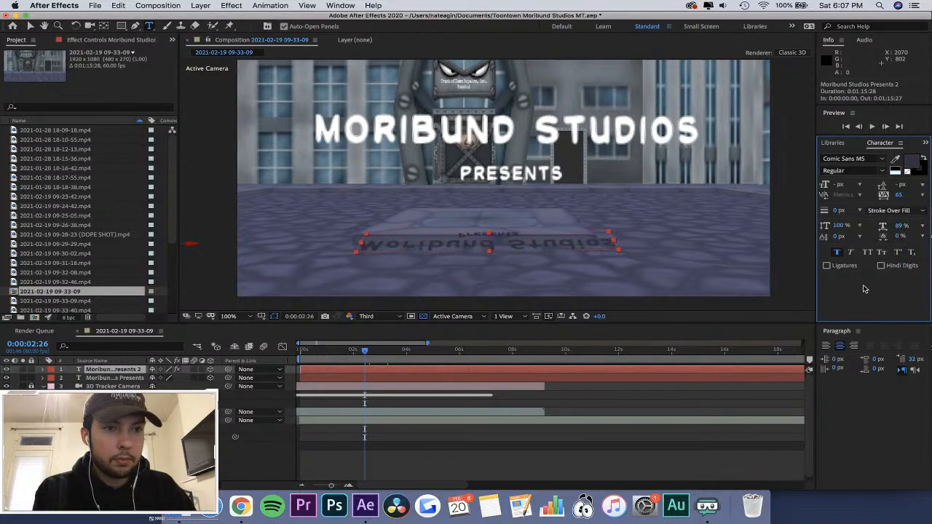
{"action": "left_click", "coordinate": [860, 210]}
{"action": "left_click", "coordinate": [852, 304]}
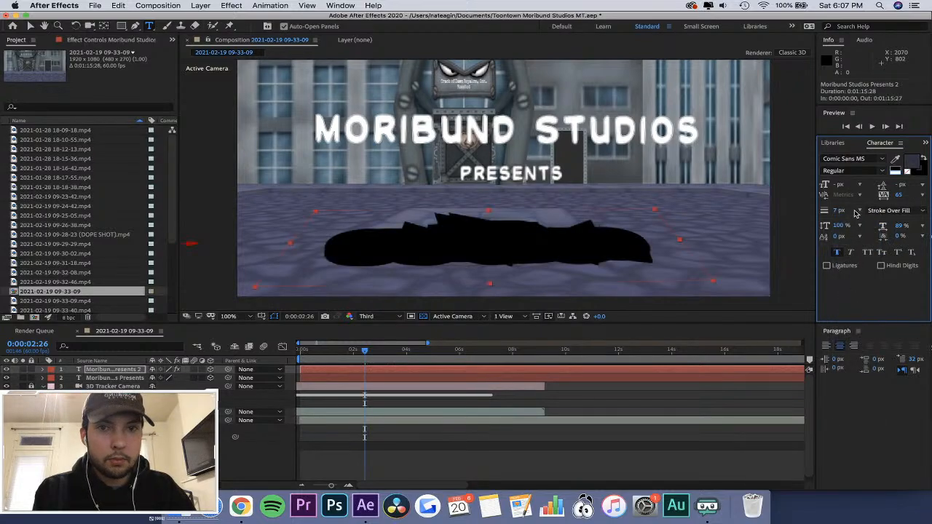
{"action": "key", "text": "super+z"}
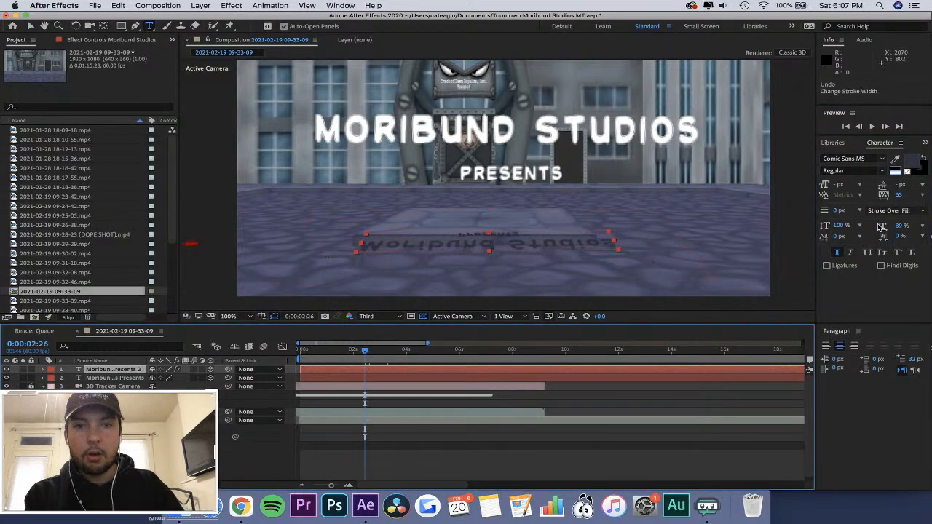
Set the stroke order of the title's floor shadow text to Fill Over Stroke.
{"action": "left_click", "coordinate": [898, 211]}
{"action": "left_click", "coordinate": [874, 221]}
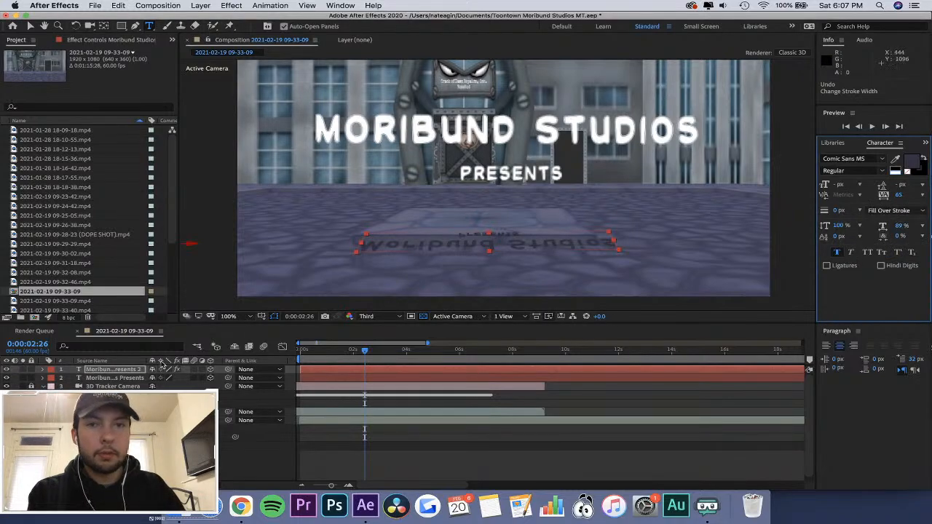
Try Fill Over Stroke on the main title layer, return it to Stroke Over Fill, and check its fill color.
{"action": "left_click", "coordinate": [127, 378]}
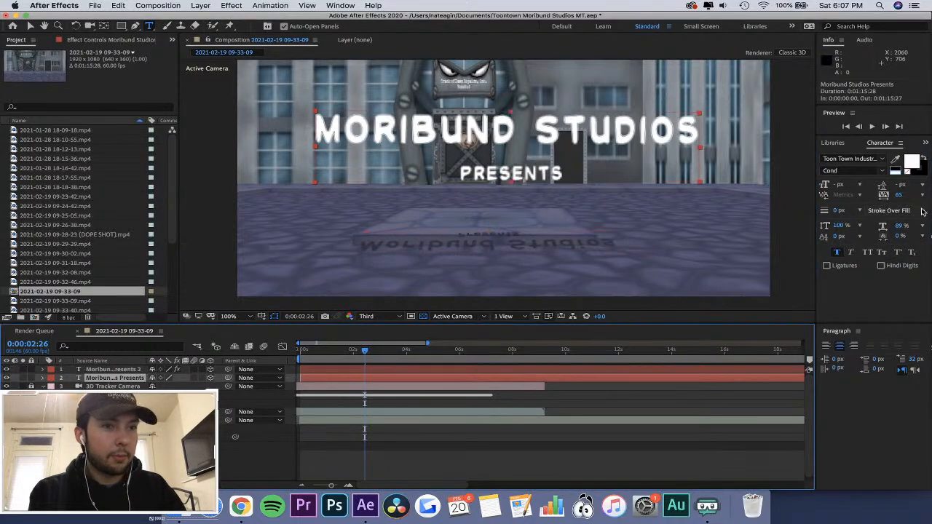
{"action": "left_click", "coordinate": [896, 212]}
{"action": "left_click", "coordinate": [895, 222]}
{"action": "left_click", "coordinate": [899, 212]}
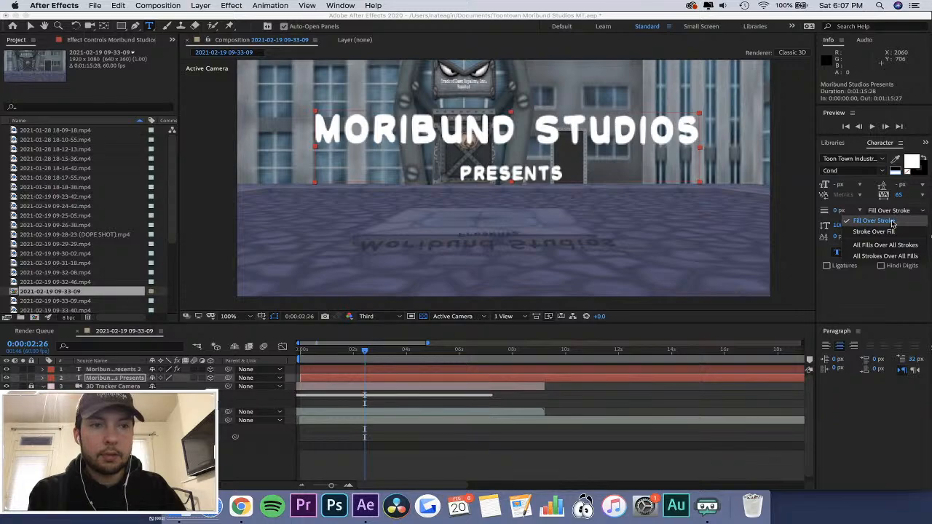
{"action": "left_click", "coordinate": [889, 232]}
{"action": "left_click", "coordinate": [911, 161]}
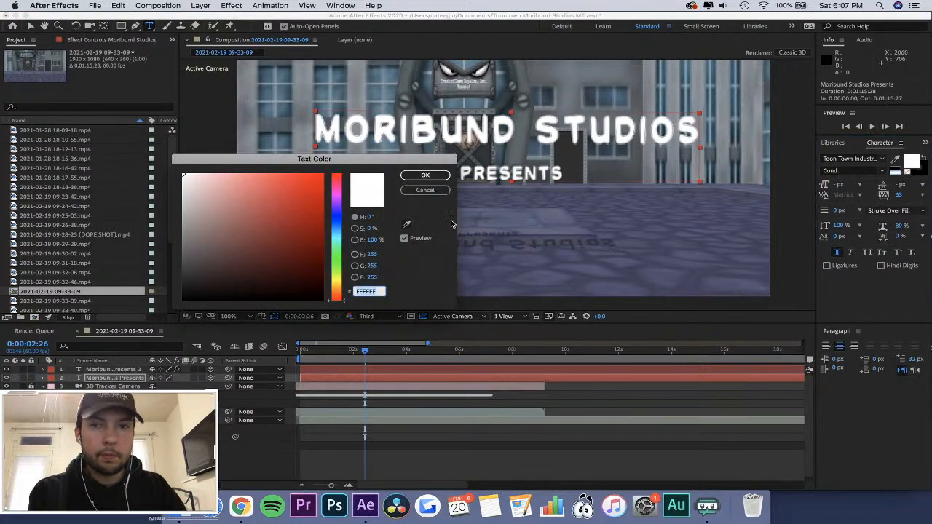
{"action": "left_click", "coordinate": [425, 190]}
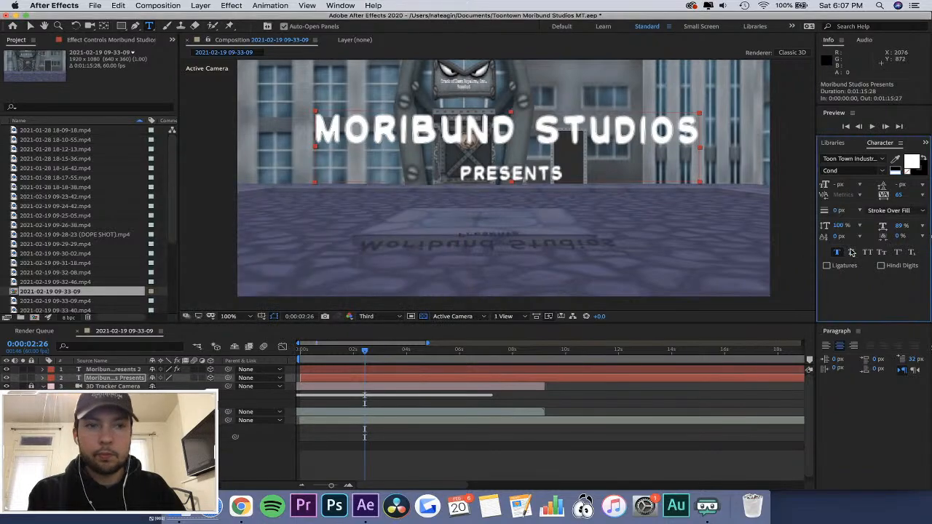
Try stroke widths of 1 px and 0.50 px on the main title text.
{"action": "left_click", "coordinate": [860, 211]}
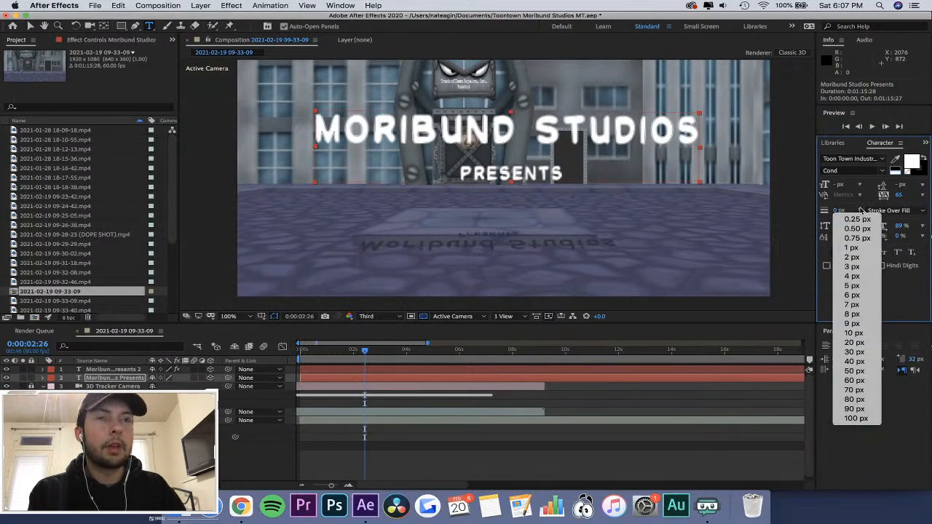
{"action": "left_click", "coordinate": [863, 249]}
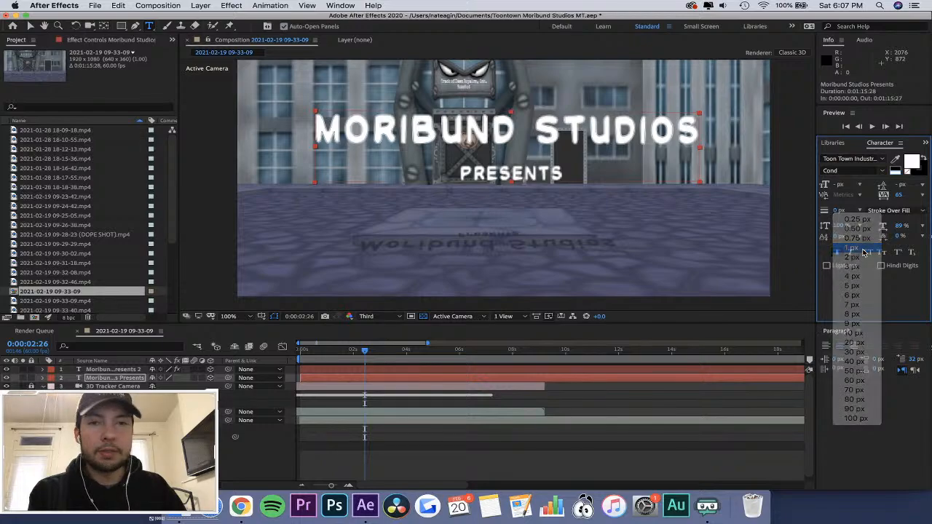
{"action": "key", "text": "super+z"}
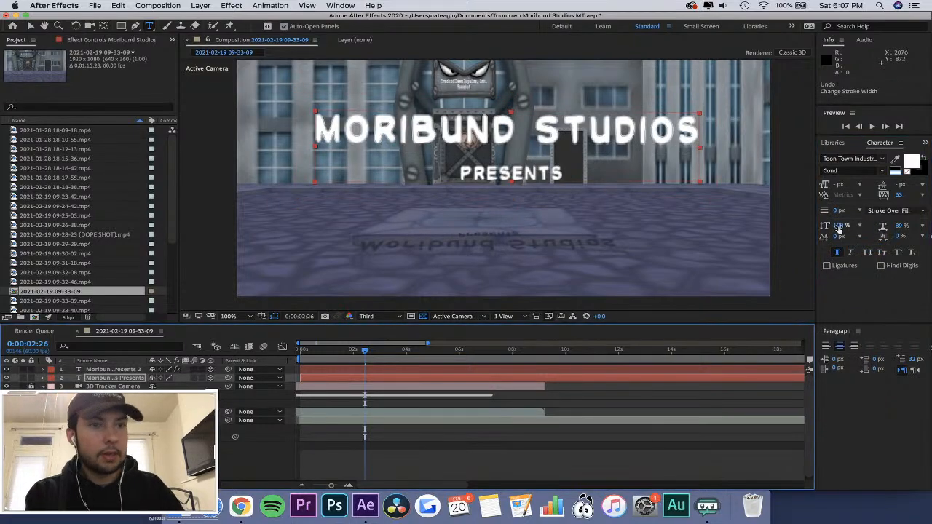
{"action": "left_click", "coordinate": [855, 212]}
{"action": "left_click", "coordinate": [858, 211]}
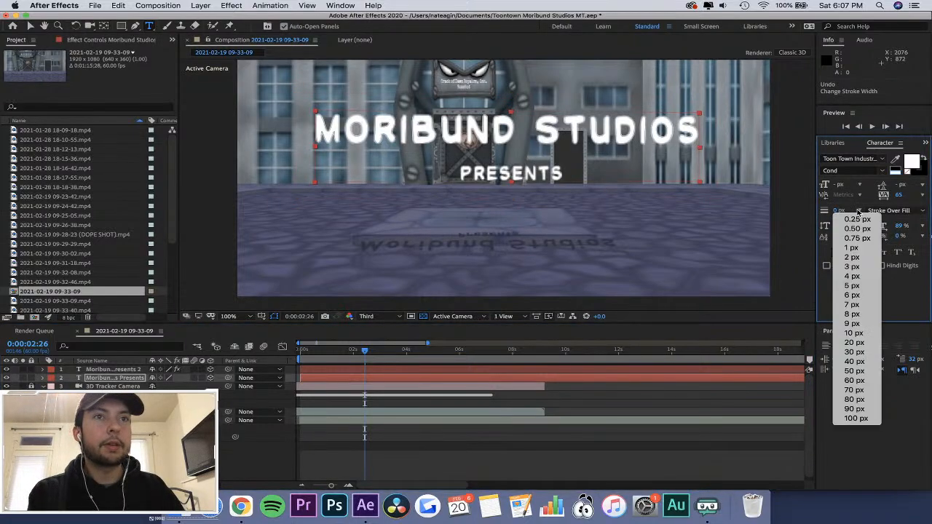
{"action": "left_click", "coordinate": [854, 228]}
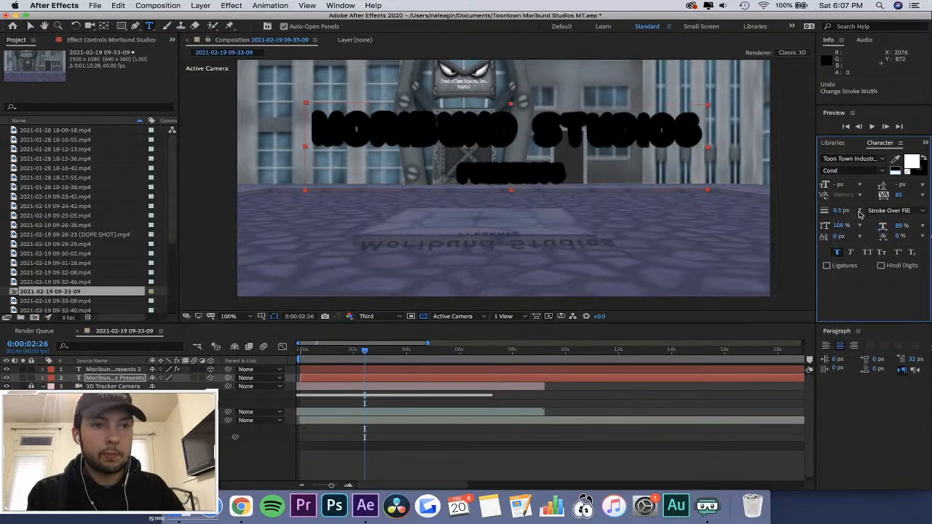
Give the main title text a 0.25 px stroke with the Fill Over Stroke order.
{"action": "left_click", "coordinate": [859, 212]}
{"action": "left_click", "coordinate": [854, 217]}
{"action": "left_click", "coordinate": [889, 211]}
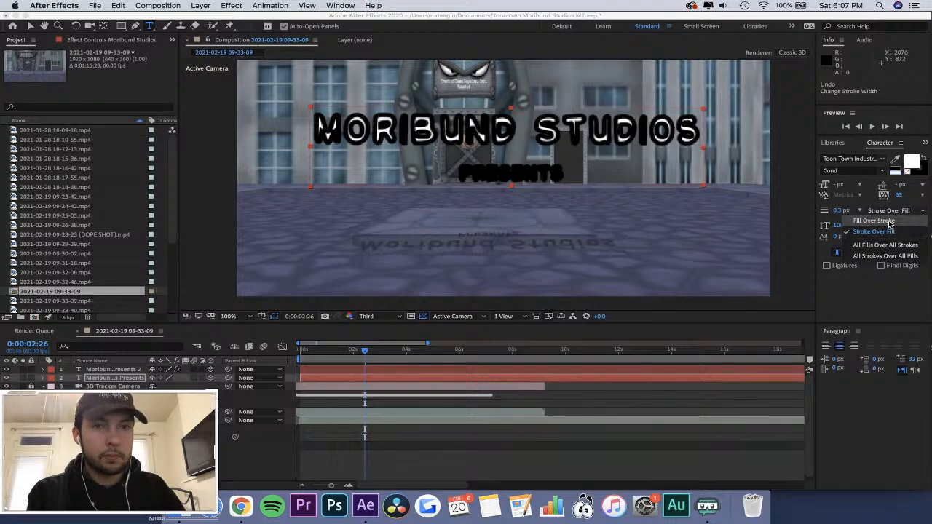
{"action": "left_click", "coordinate": [889, 222]}
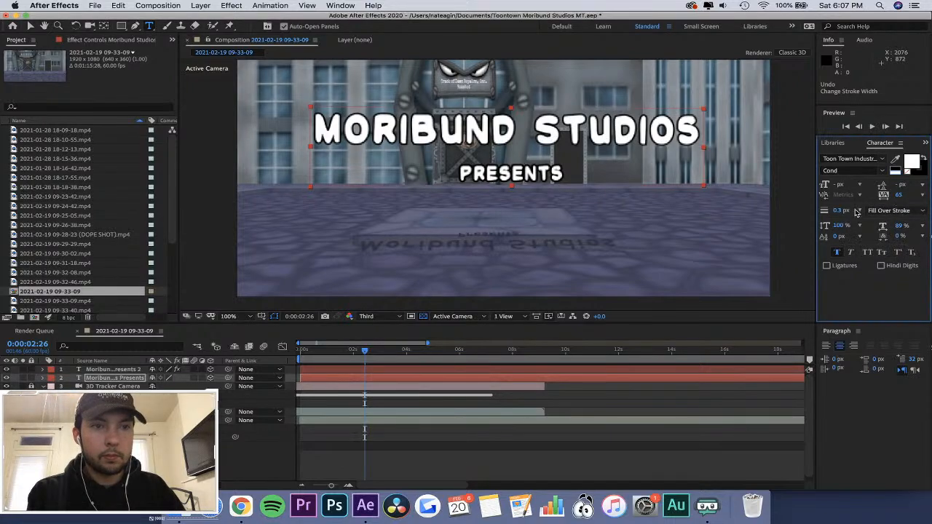
Try a 0.01 px stroke width on the main title text and return it to 0.25 px.
{"action": "left_click", "coordinate": [857, 212]}
{"action": "left_click", "coordinate": [840, 213]}
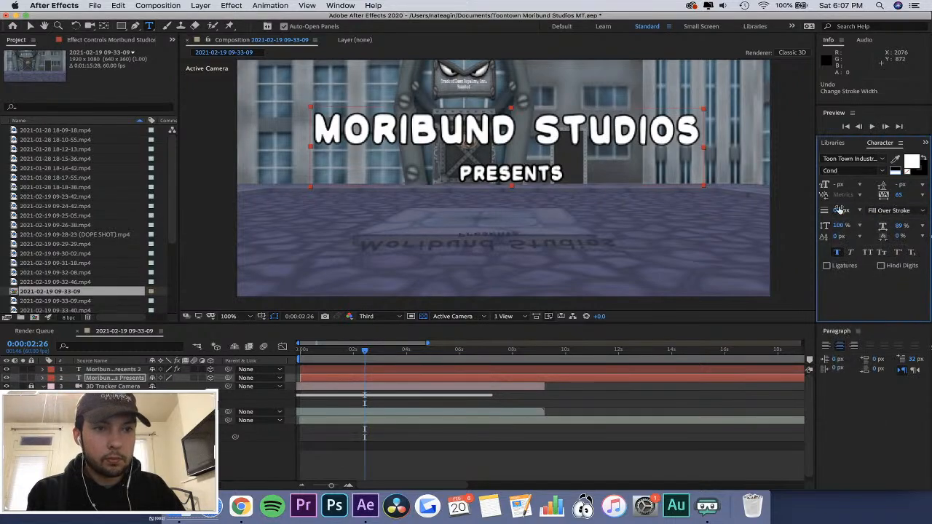
{"action": "left_click", "coordinate": [841, 210]}
{"action": "type", "text": "0.01"}
{"action": "key", "text": "Return"}
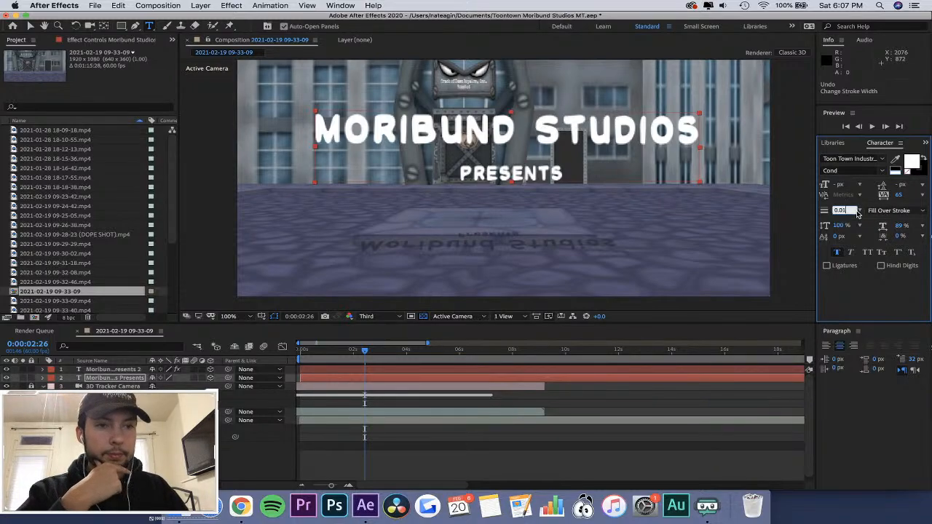
{"action": "left_click", "coordinate": [859, 211]}
{"action": "left_click", "coordinate": [859, 219]}
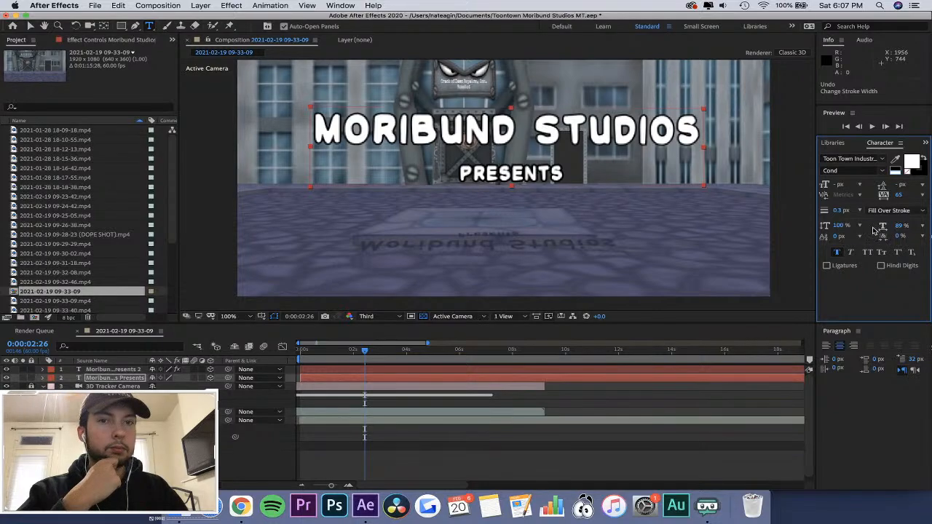
Try a 0.01 px stroke on the main title, set it to 0.1 px, and preview the shot from the start.
{"action": "left_click", "coordinate": [887, 210]}
{"action": "left_click", "coordinate": [887, 210]}
{"action": "left_click", "coordinate": [843, 211]}
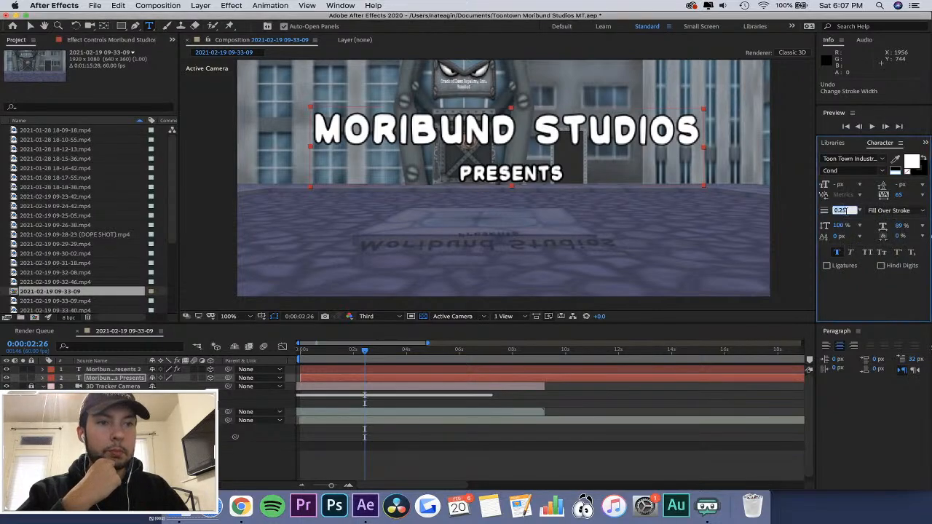
{"action": "type", "text": "0.01"}
{"action": "key", "text": "Return"}
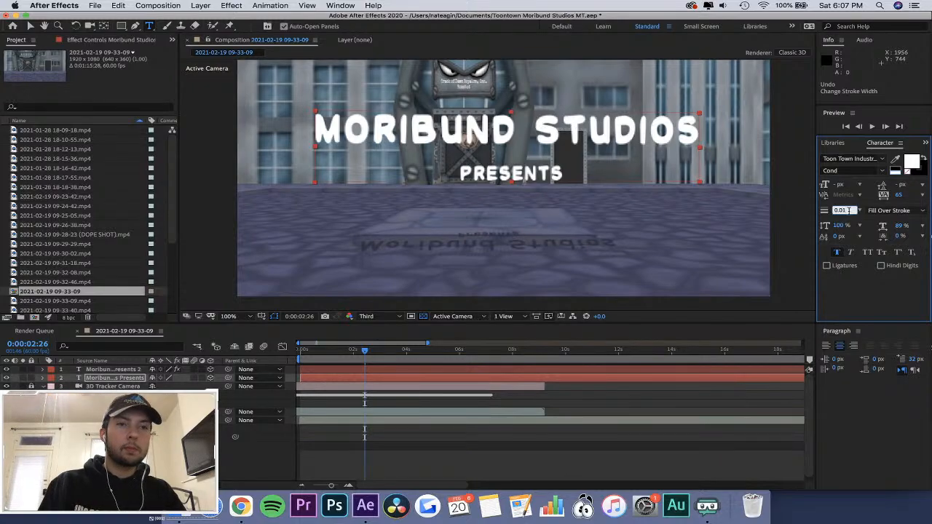
{"action": "type", "text": "0.1"}
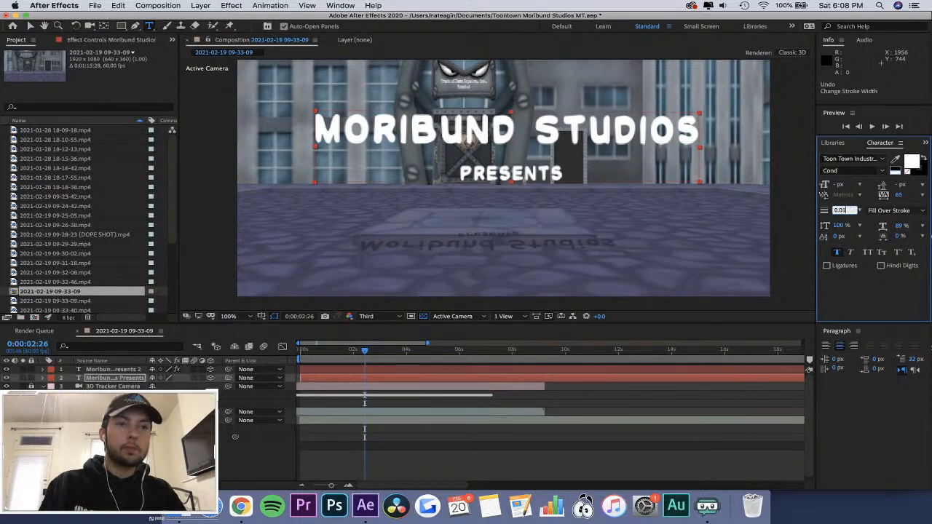
{"action": "key", "text": "Return"}
{"action": "left_click", "coordinate": [895, 305]}
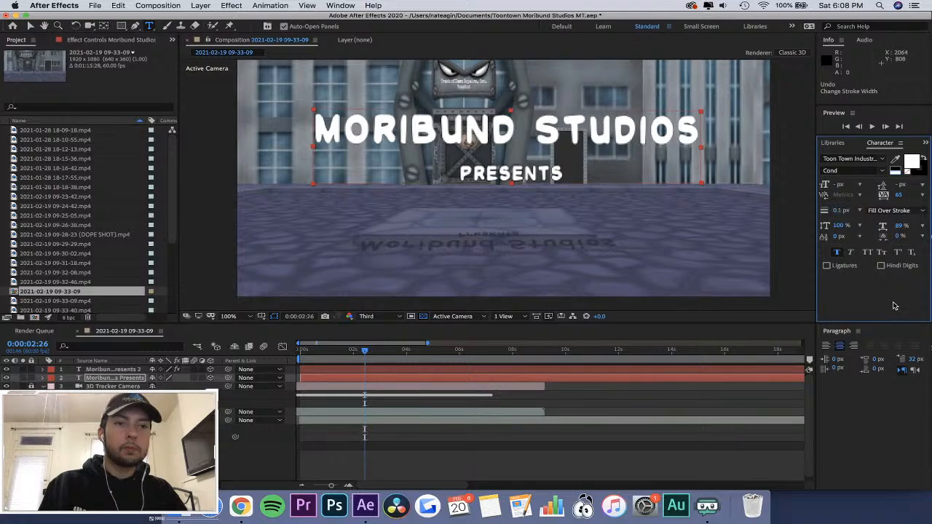
{"action": "left_click_drag", "start_coordinate": [362, 352], "coordinate": [287, 353]}
{"action": "key", "text": "space"}
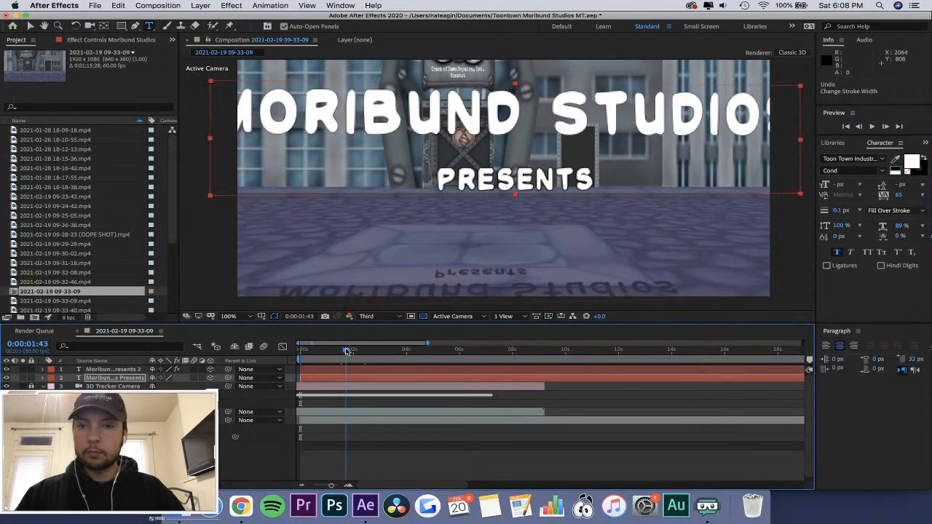
Apply another Gaussian Blur to the floor shadow text layer and set the first Gaussian Blur's Blurriness to 12.1.
{"action": "left_click", "coordinate": [115, 369]}
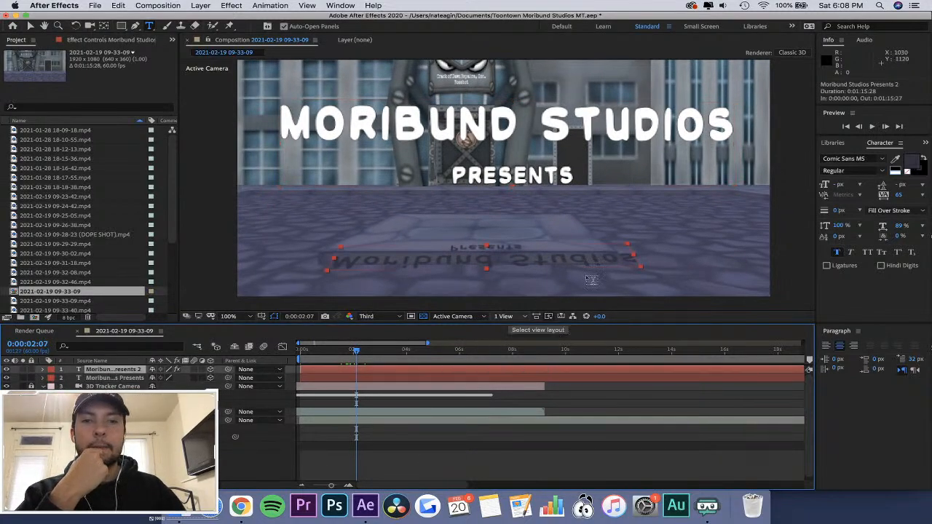
{"action": "left_click", "coordinate": [925, 144]}
{"action": "left_click", "coordinate": [897, 155]}
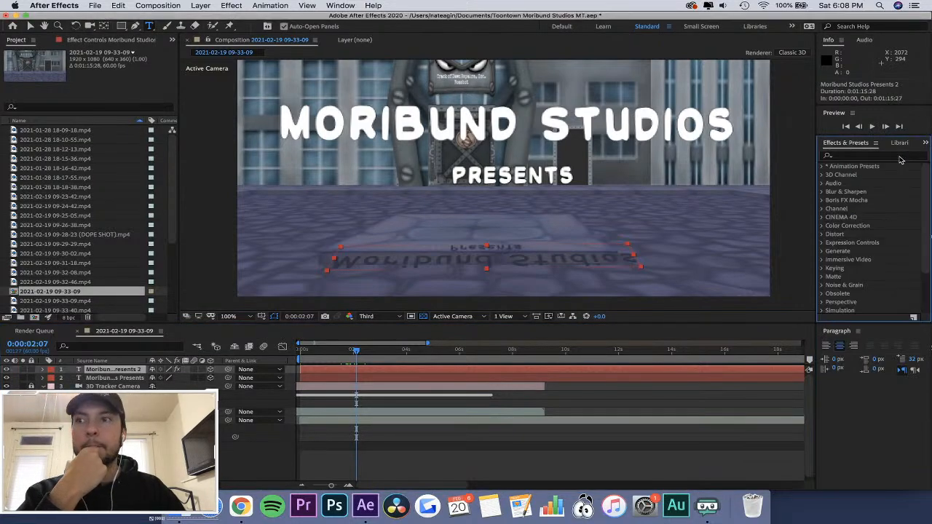
{"action": "left_click", "coordinate": [858, 155]}
{"action": "type", "text": "blur"}
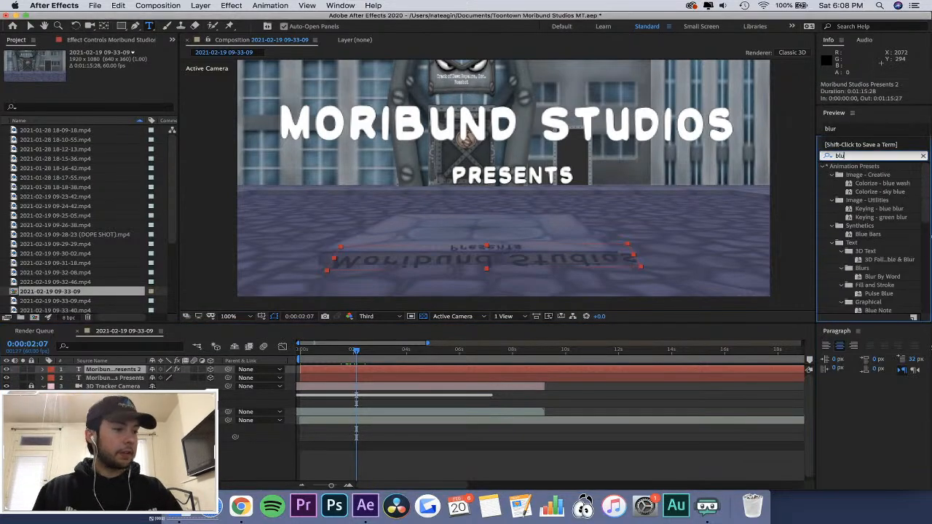
{"action": "scroll", "coordinate": [862, 301], "scroll_direction": "down", "scroll_amount": 2}
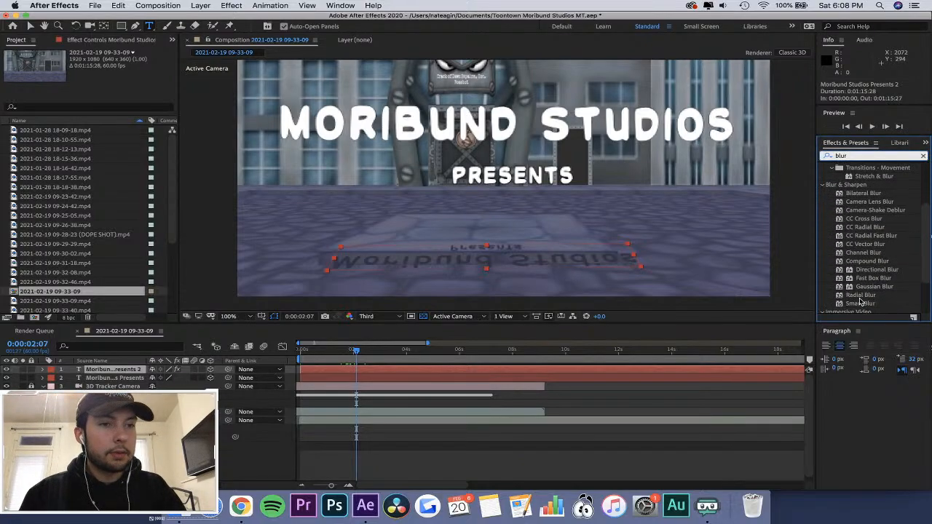
{"action": "left_click_drag", "start_coordinate": [874, 287], "coordinate": [109, 369]}
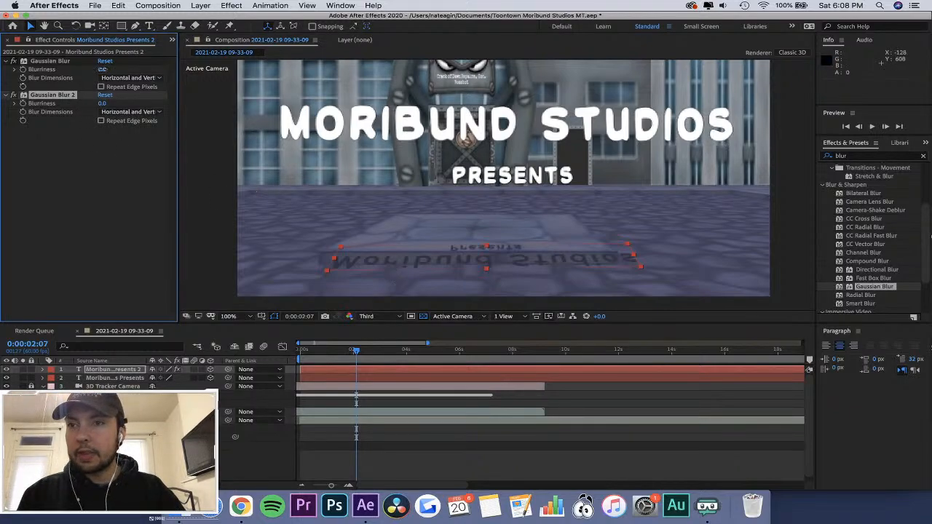
{"action": "left_click_drag", "start_coordinate": [102, 69], "coordinate": [172, 72]}
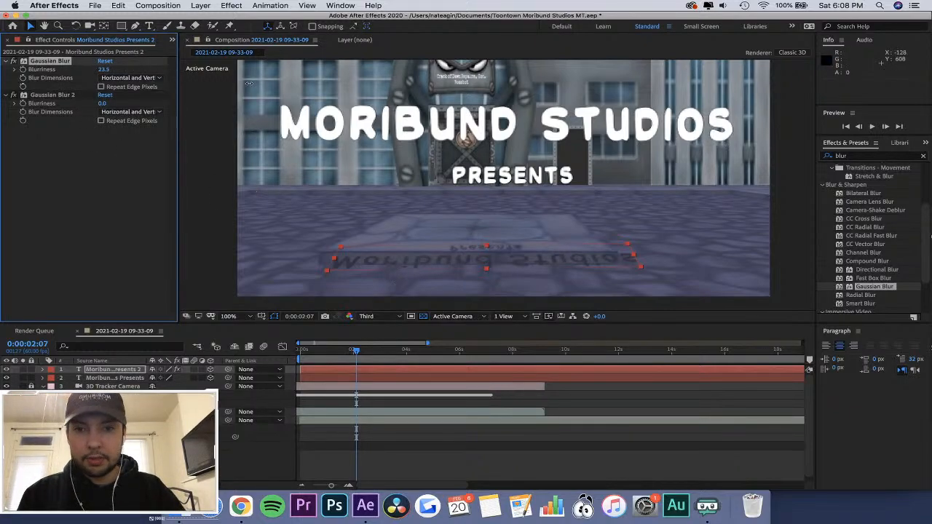
{"action": "left_click_drag", "start_coordinate": [249, 83], "coordinate": [328, 87]}
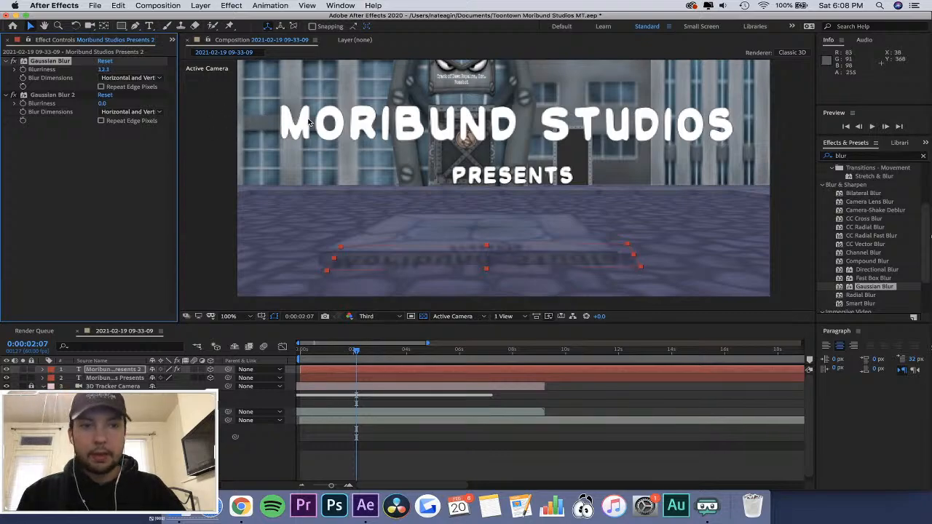
Try the Turbulent Displace distortion effect on the floor shadow text layer.
{"action": "left_click", "coordinate": [923, 157]}
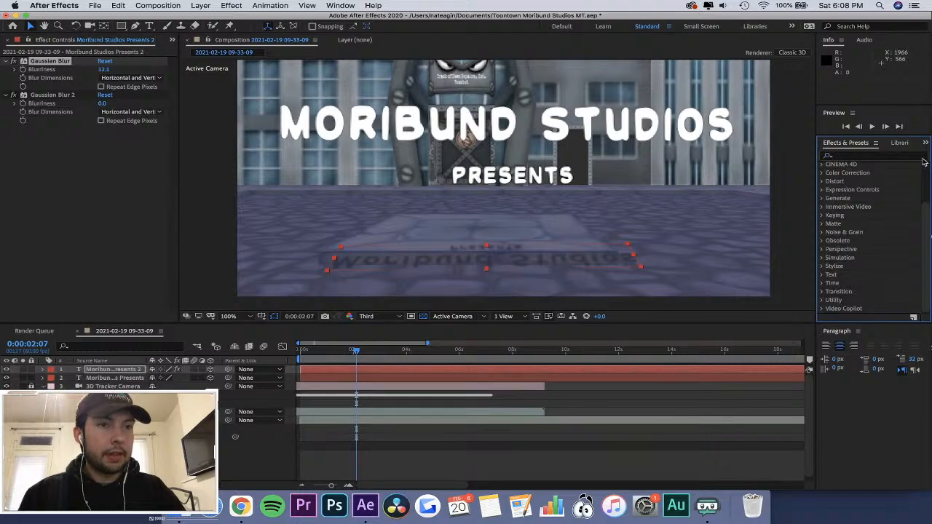
{"action": "scroll", "coordinate": [842, 237], "scroll_direction": "up", "scroll_amount": 3}
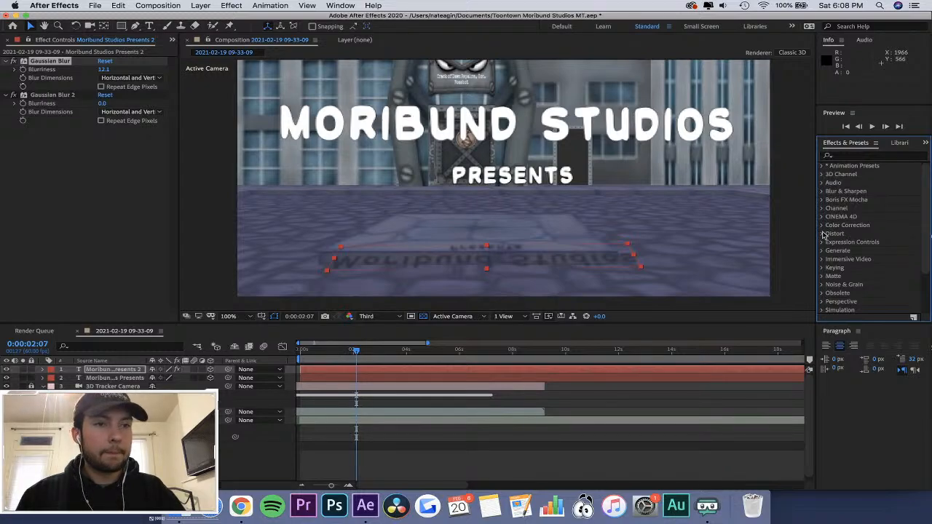
{"action": "left_click", "coordinate": [823, 234]}
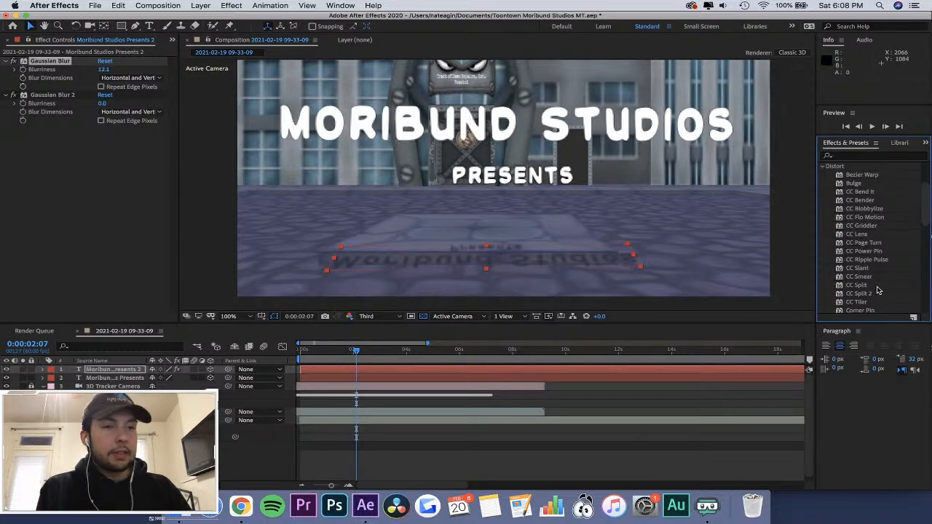
{"action": "scroll", "coordinate": [868, 286], "scroll_direction": "down", "scroll_amount": 3}
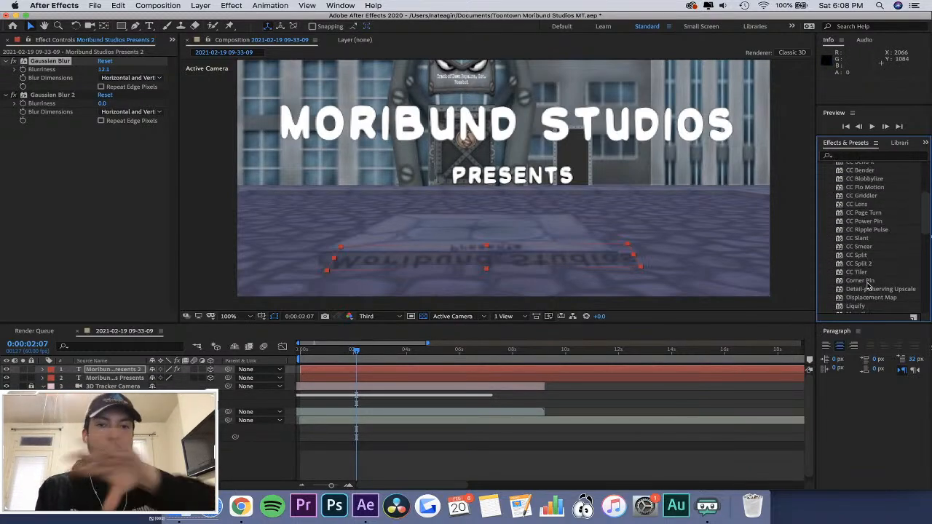
{"action": "scroll", "coordinate": [874, 261], "scroll_direction": "down", "scroll_amount": 10}
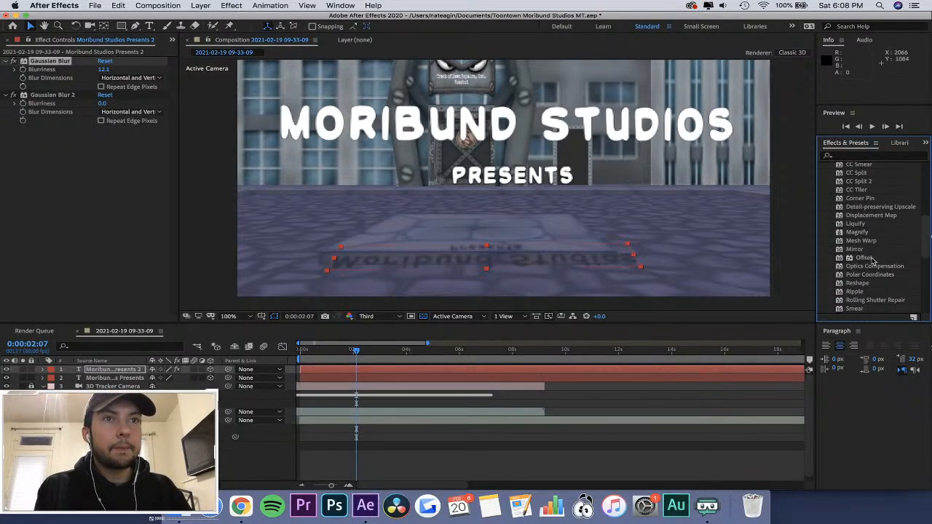
{"action": "scroll", "coordinate": [874, 261], "scroll_direction": "down", "scroll_amount": 5}
{"action": "scroll", "coordinate": [872, 260], "scroll_direction": "up", "scroll_amount": 1}
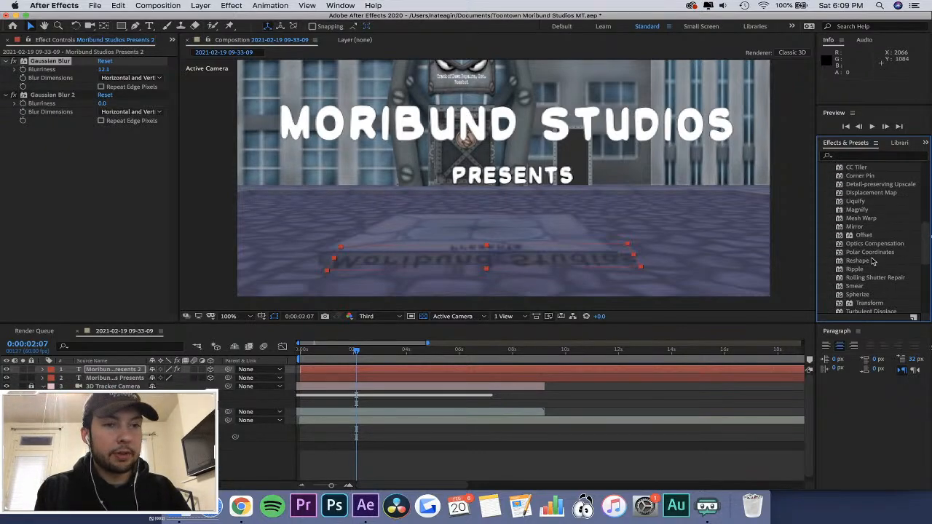
{"action": "left_click_drag", "start_coordinate": [867, 299], "coordinate": [380, 402]}
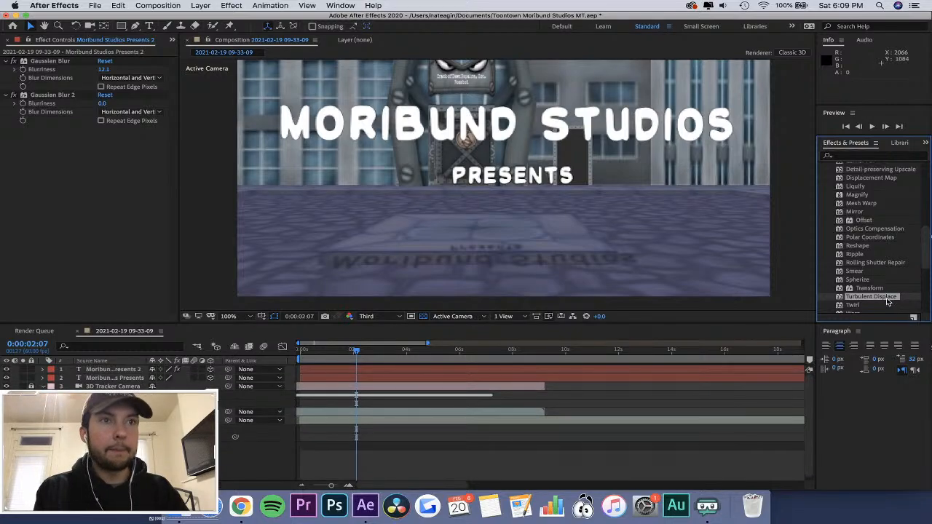
{"action": "left_click_drag", "start_coordinate": [884, 298], "coordinate": [29, 241]}
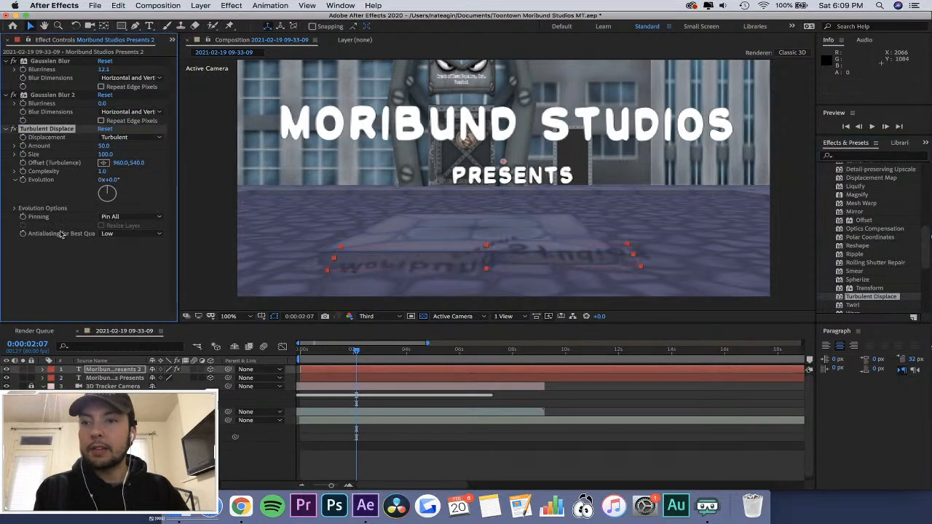
Try the Twist and Bulge displacement types on the shadow's Turbulent Displace effect, then return it to Turbulent.
{"action": "left_click", "coordinate": [139, 138]}
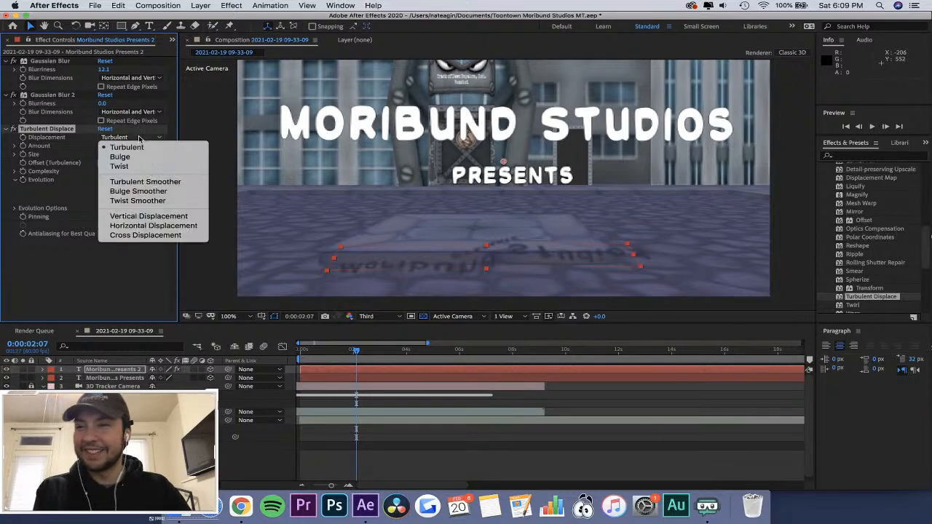
{"action": "left_click", "coordinate": [136, 167]}
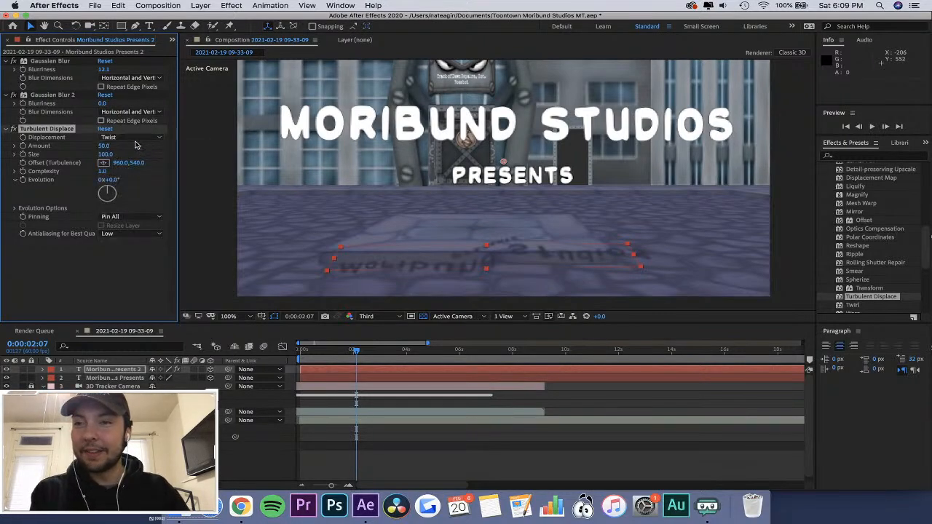
{"action": "left_click", "coordinate": [137, 138]}
{"action": "left_click", "coordinate": [137, 148]}
{"action": "left_click", "coordinate": [136, 139]}
{"action": "left_click", "coordinate": [133, 157]}
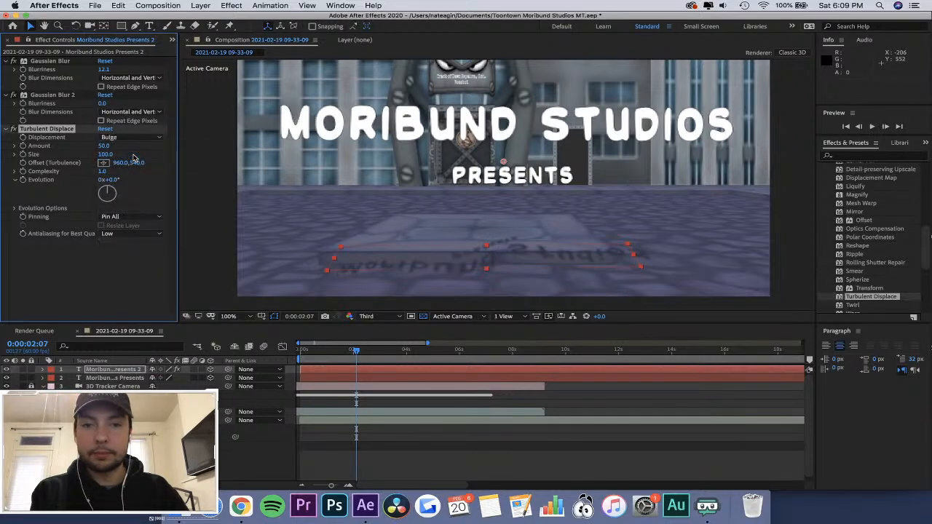
{"action": "left_click", "coordinate": [141, 138]}
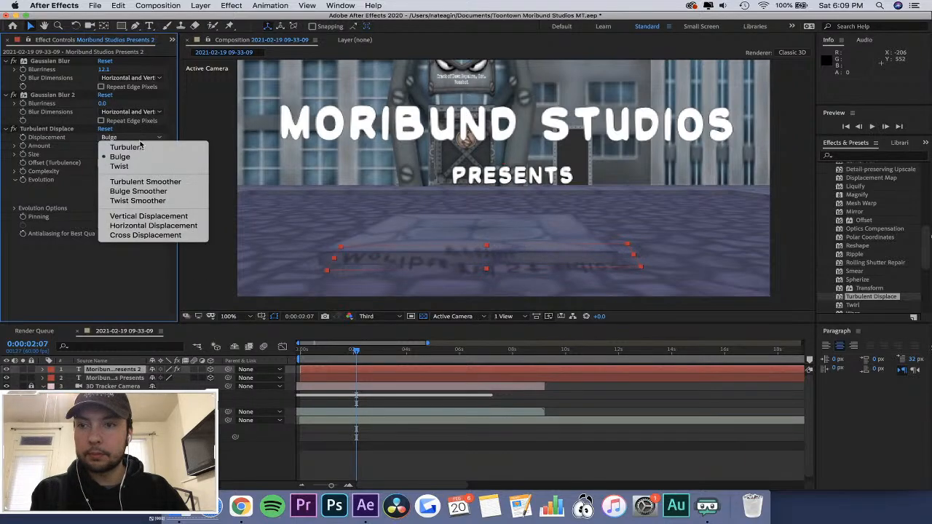
{"action": "left_click", "coordinate": [112, 145]}
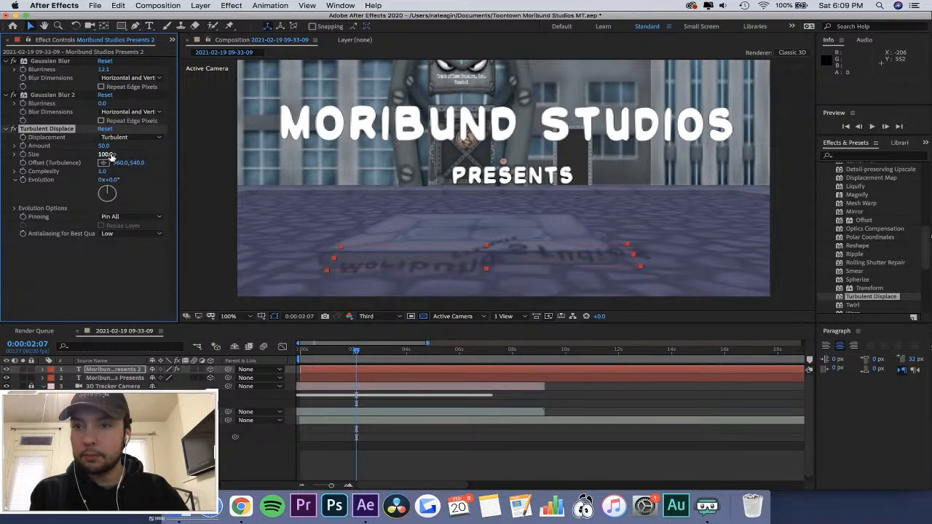
Try Bulge displacement on the floor shadow with a Size of 223 and a turbulence offset of 925, 540.
{"action": "left_click_drag", "start_coordinate": [111, 156], "coordinate": [186, 163]}
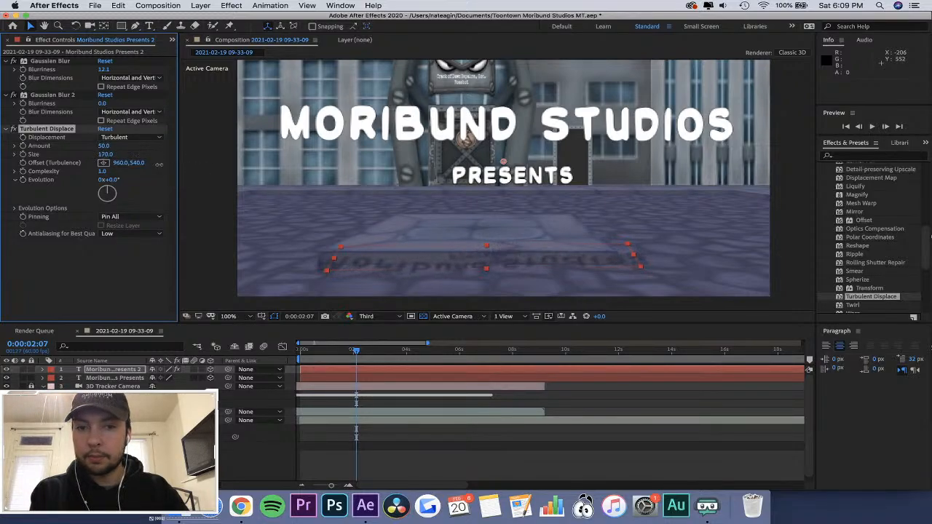
{"action": "left_click", "coordinate": [131, 137]}
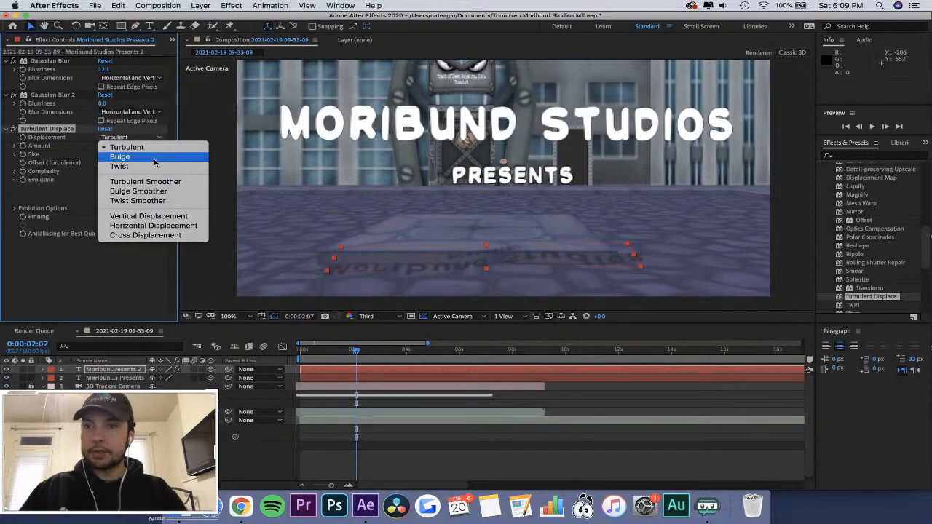
{"action": "left_click", "coordinate": [154, 158]}
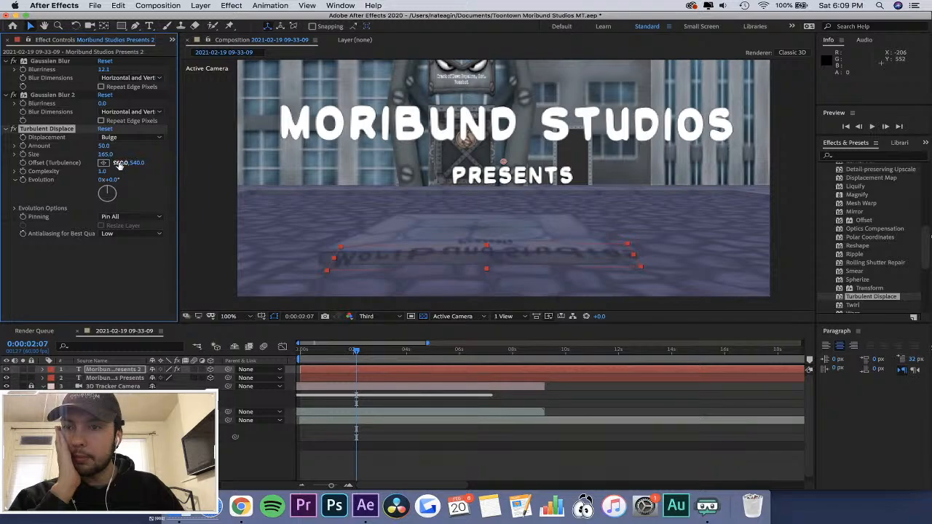
{"action": "left_click_drag", "start_coordinate": [118, 163], "coordinate": [164, 181]}
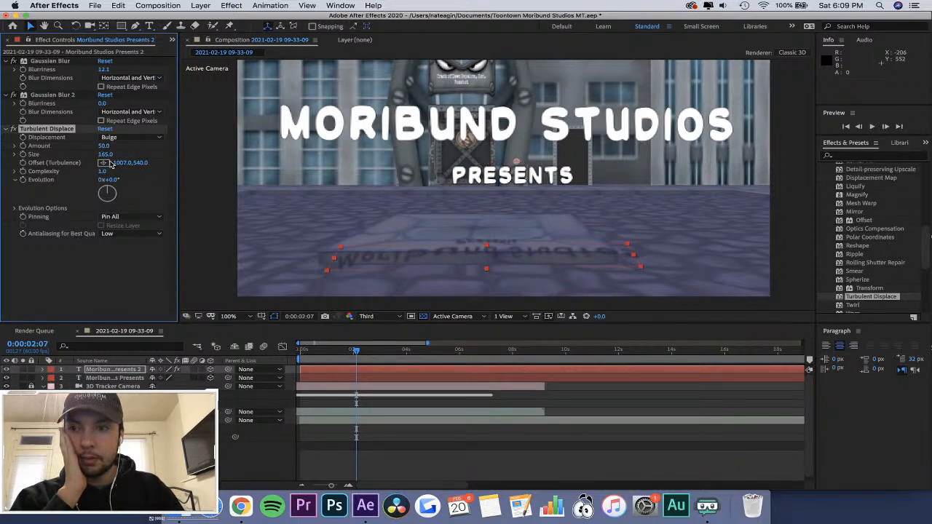
{"action": "mouse_move", "coordinate": [110, 155]}
{"action": "left_mouse_down"}
{"action": "mouse_move", "coordinate": [148, 162]}
{"action": "mouse_move", "coordinate": [119, 160]}
{"action": "left_mouse_up"}
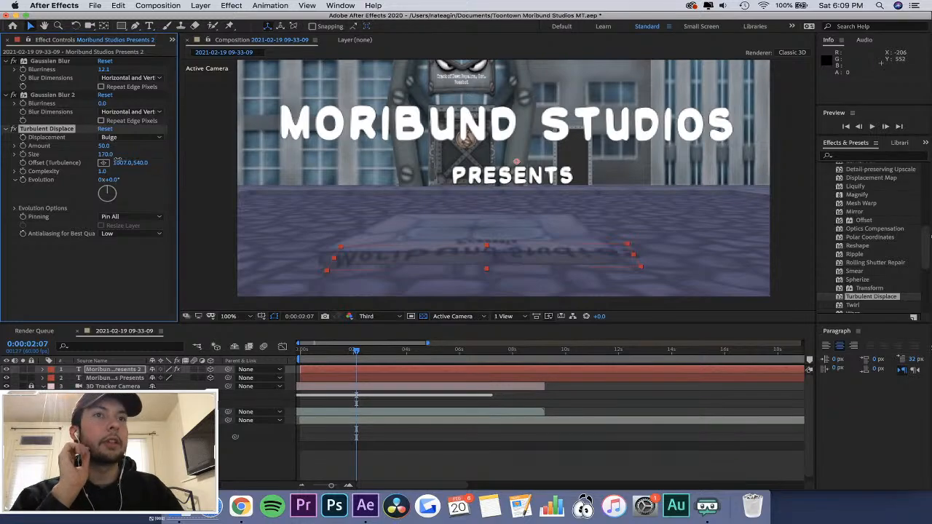
{"action": "left_click_drag", "start_coordinate": [119, 159], "coordinate": [111, 160]}
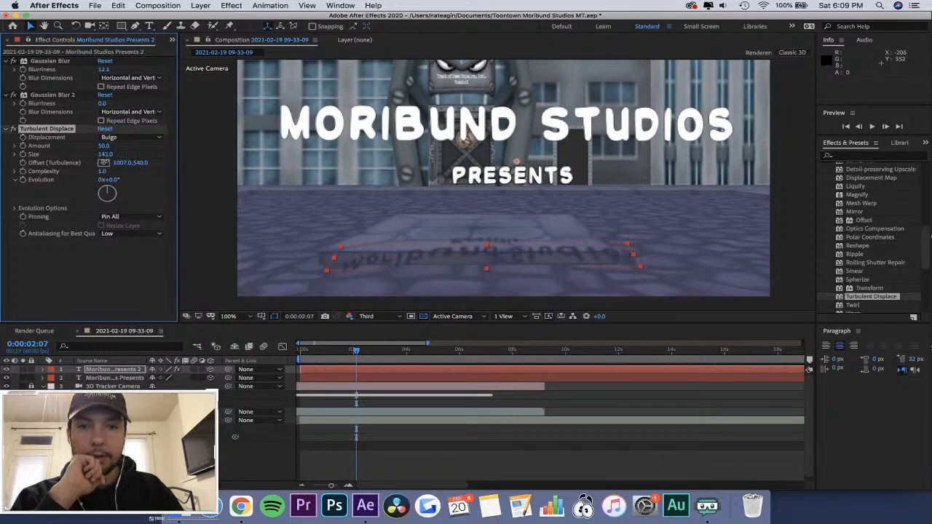
{"action": "left_click_drag", "start_coordinate": [125, 169], "coordinate": [161, 162]}
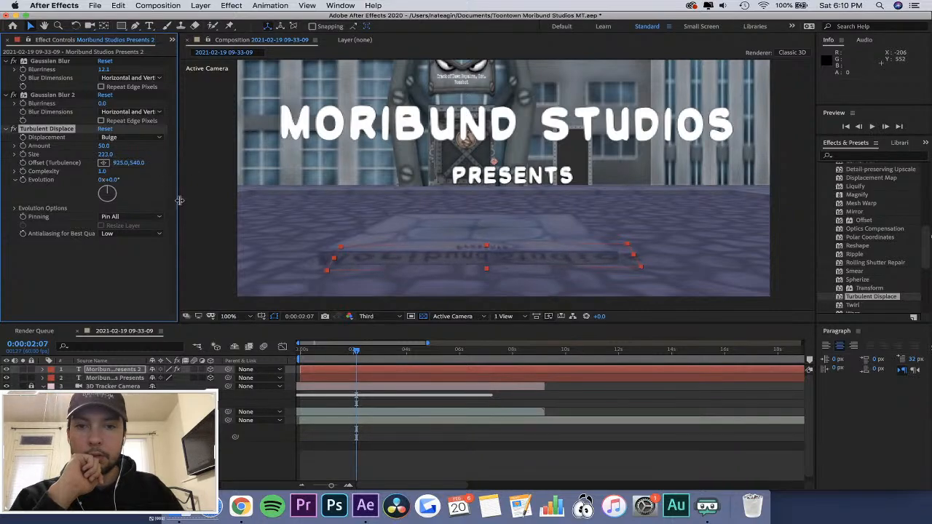
Compare the floor shadow with Turbulent Displace on and off at several frames, and delete that effect from the layer.
{"action": "left_click", "coordinate": [477, 406]}
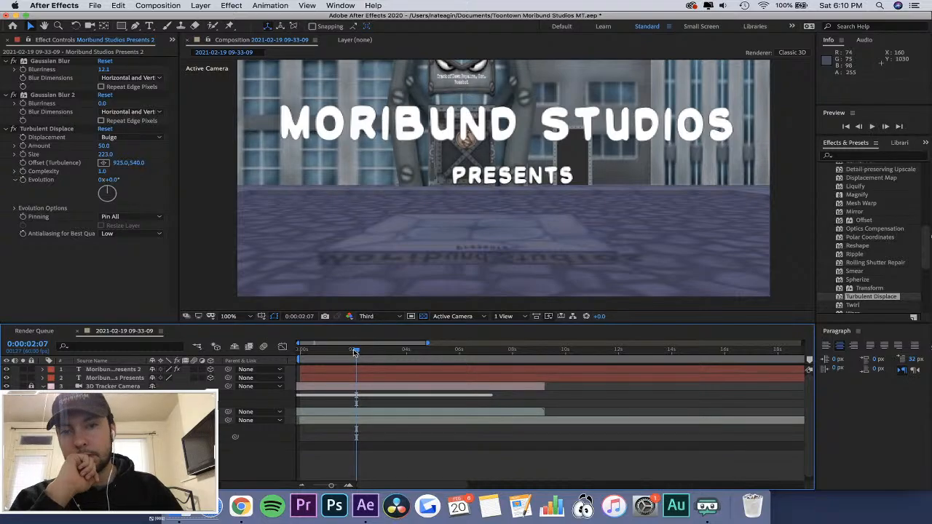
{"action": "mouse_move", "coordinate": [354, 352]}
{"action": "left_mouse_down"}
{"action": "mouse_move", "coordinate": [310, 353]}
{"action": "mouse_move", "coordinate": [395, 355]}
{"action": "mouse_move", "coordinate": [338, 351]}
{"action": "mouse_move", "coordinate": [370, 353]}
{"action": "left_mouse_up"}
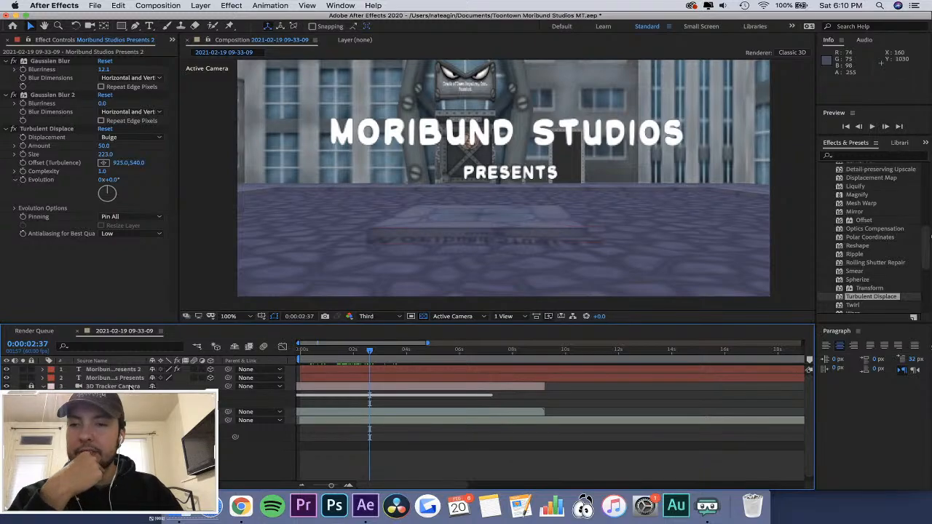
{"action": "left_click", "coordinate": [117, 370]}
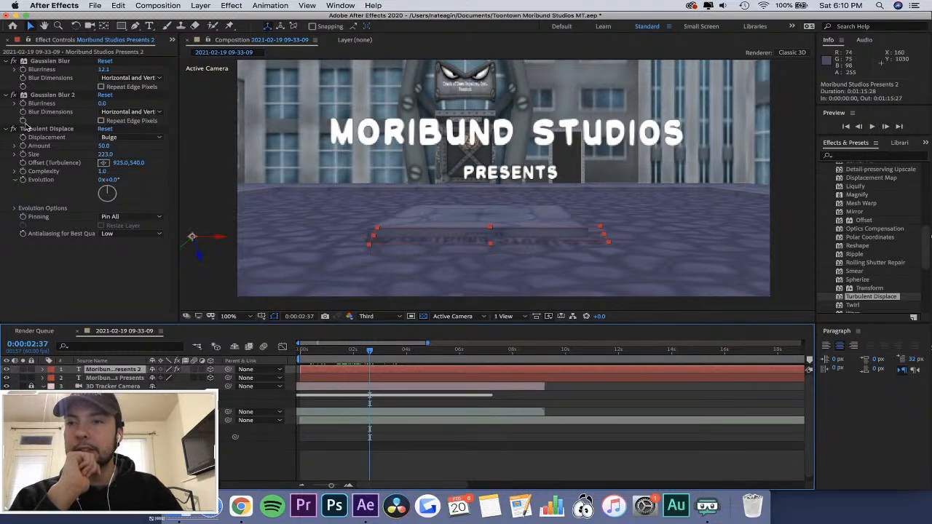
{"action": "mouse_move", "coordinate": [369, 351]}
{"action": "left_mouse_down"}
{"action": "mouse_move", "coordinate": [331, 353]}
{"action": "mouse_move", "coordinate": [379, 361]}
{"action": "left_mouse_up"}
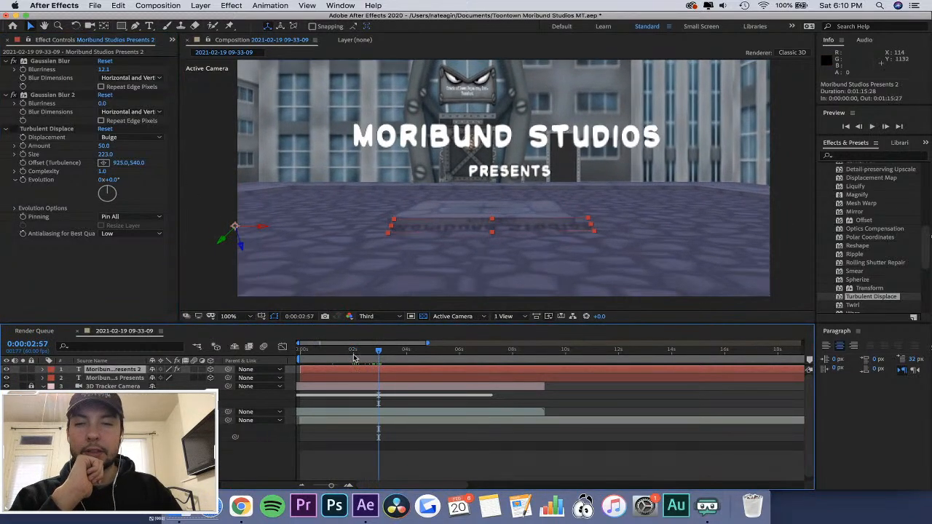
{"action": "left_click", "coordinate": [353, 352]}
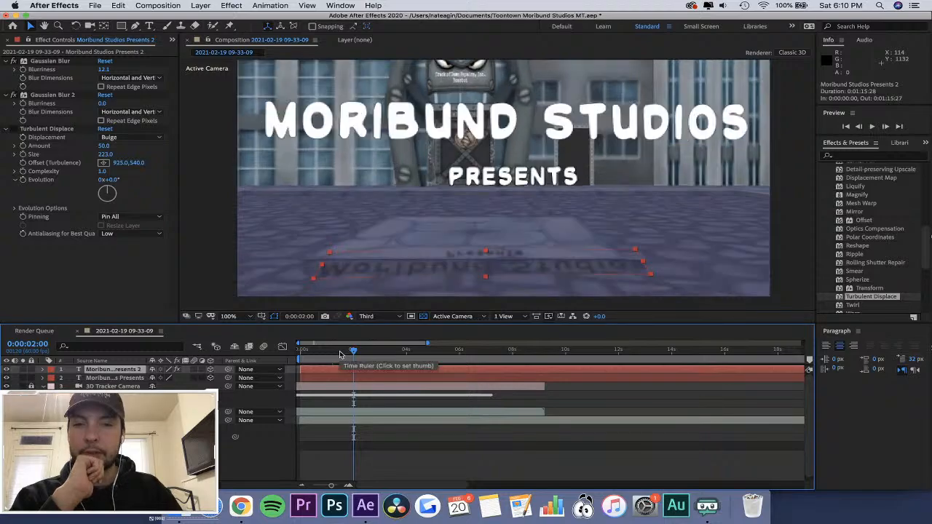
{"action": "left_click", "coordinate": [13, 129]}
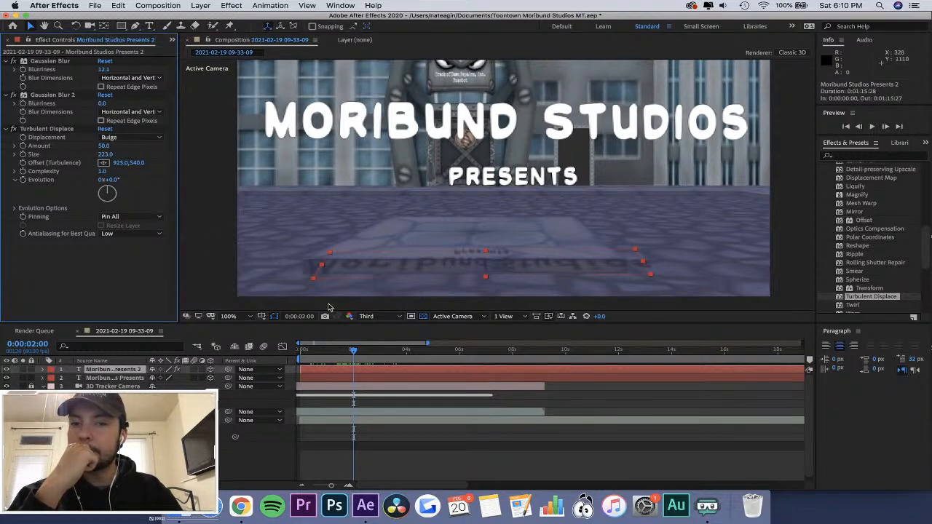
{"action": "left_click_drag", "start_coordinate": [353, 350], "coordinate": [375, 353]}
{"action": "left_click", "coordinate": [51, 130]}
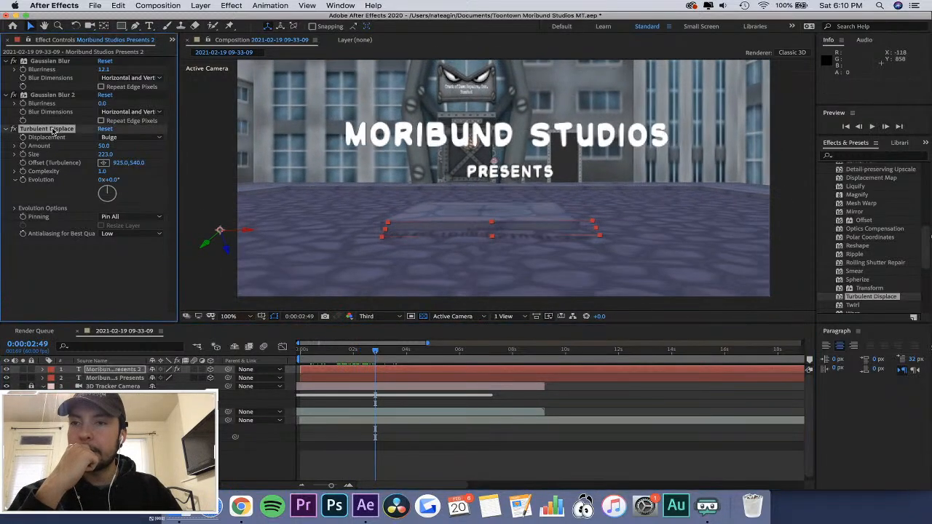
{"action": "key", "text": "Delete"}
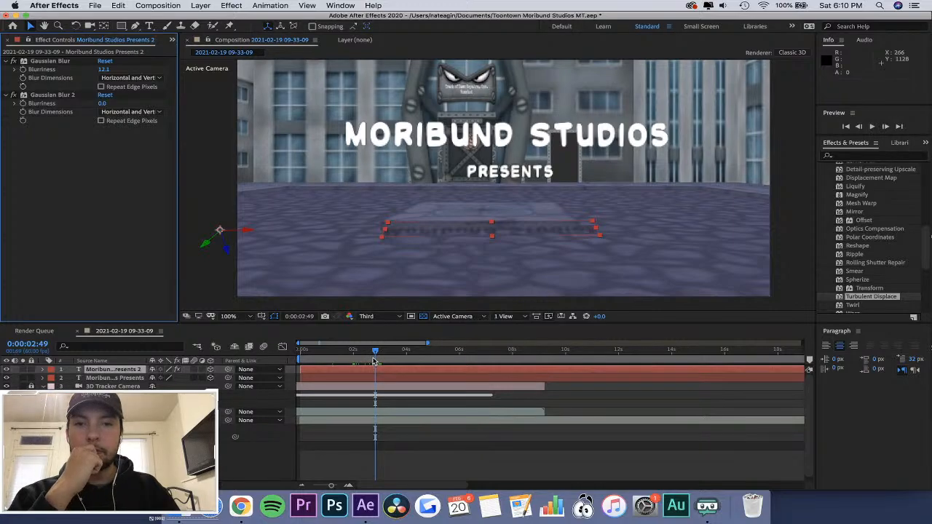
Reveal the floor shadow layer's Transform properties in the timeline, with its Effects group collapsed.
{"action": "left_click", "coordinate": [881, 158]}
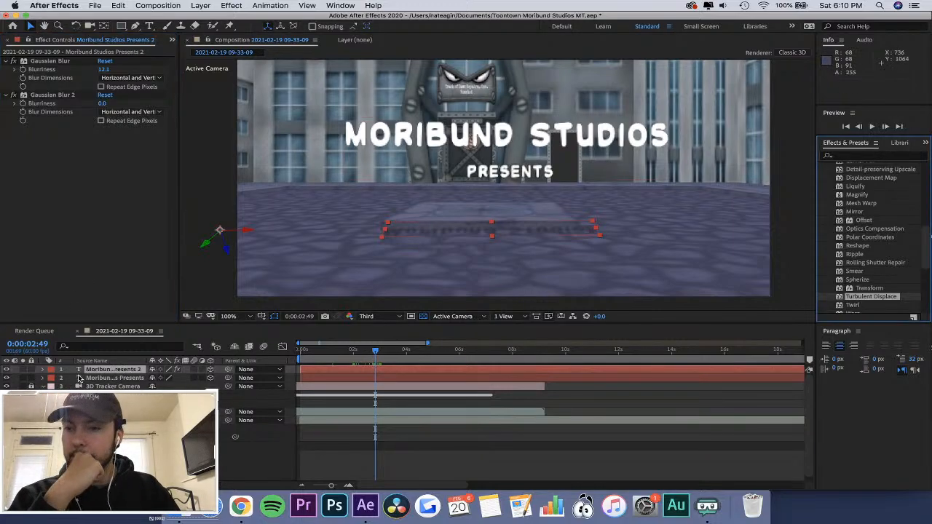
{"action": "left_click", "coordinate": [41, 370]}
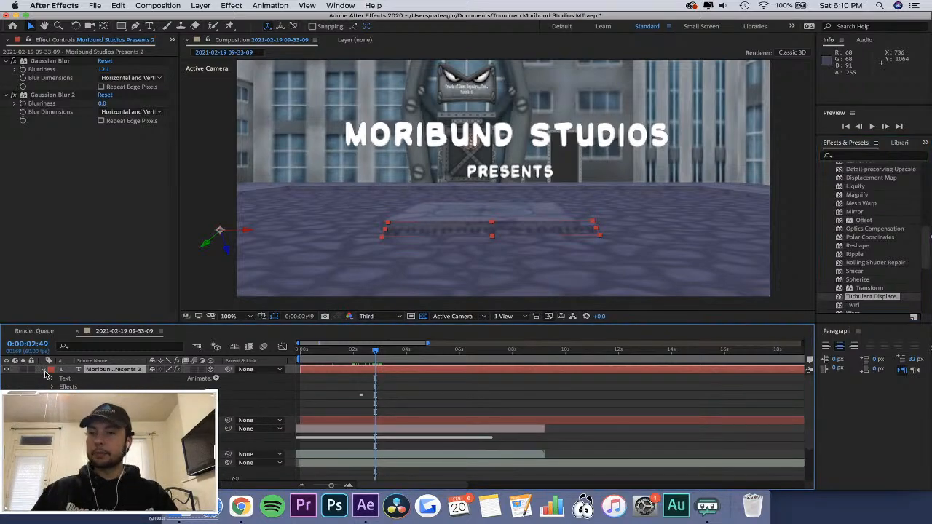
{"action": "left_click", "coordinate": [54, 387]}
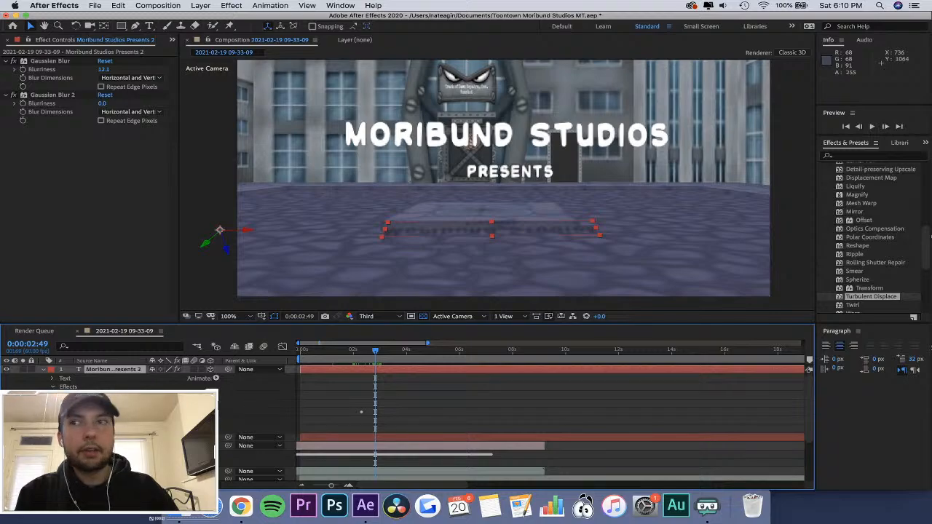
{"action": "left_click", "coordinate": [62, 395]}
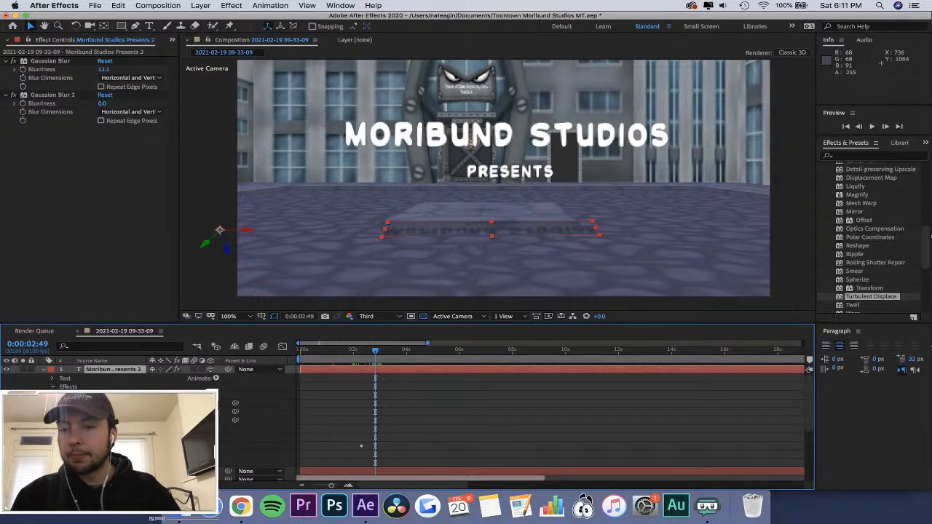
{"action": "scroll", "coordinate": [510, 423], "scroll_direction": "down", "scroll_amount": 1}
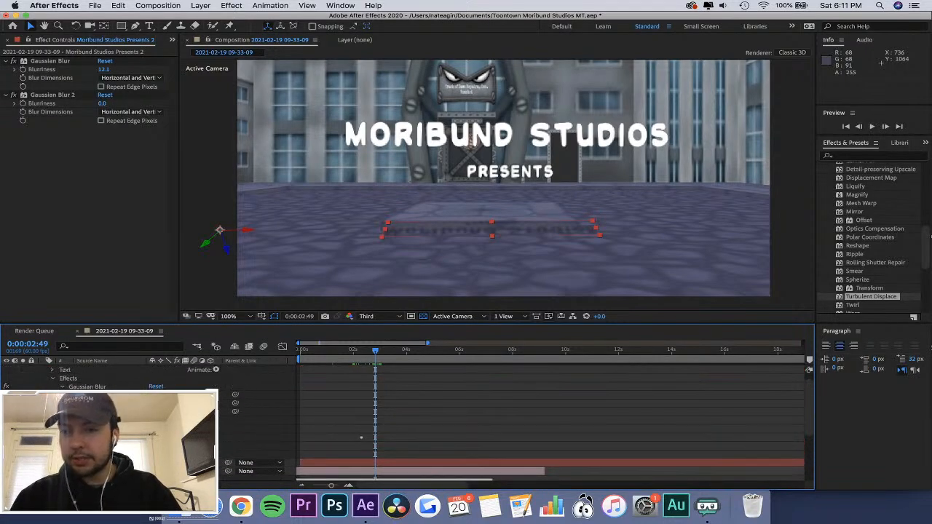
{"action": "scroll", "coordinate": [510, 422], "scroll_direction": "up", "scroll_amount": 1}
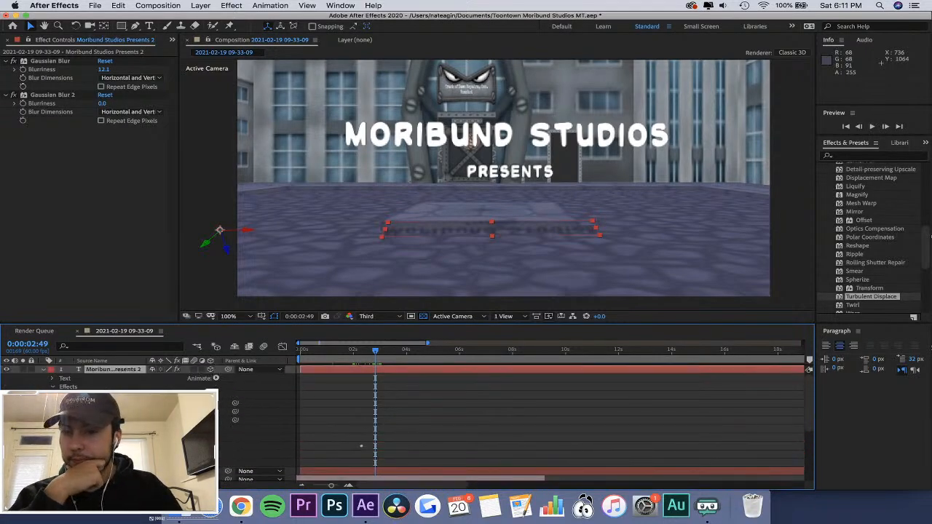
{"action": "left_click", "coordinate": [52, 387]}
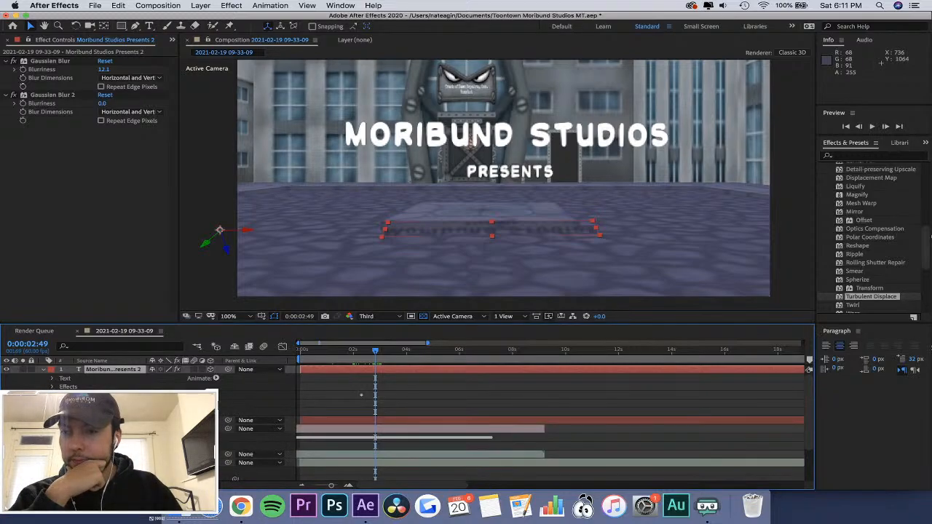
{"action": "left_click", "coordinate": [52, 395]}
{"action": "left_click", "coordinate": [53, 395]}
{"action": "left_click", "coordinate": [52, 395]}
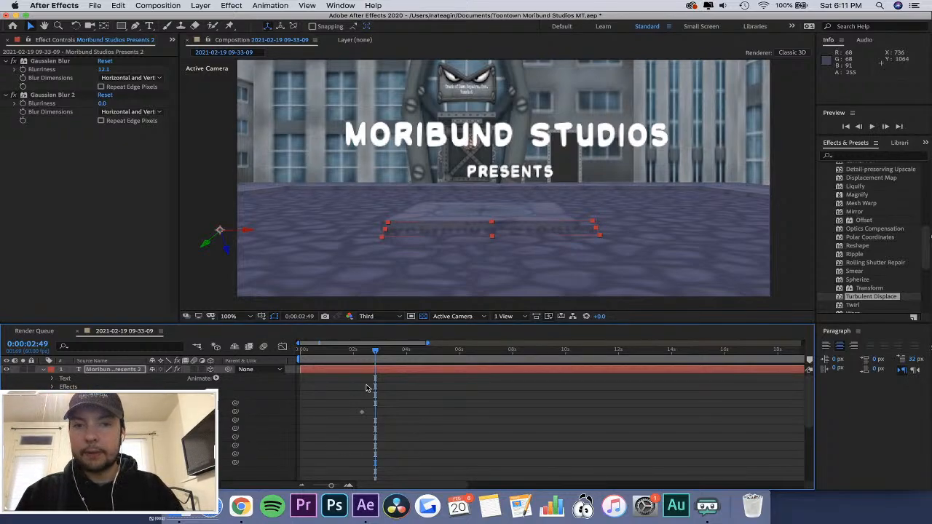
Remove the floor shadow's Position keyframe and nudge the shadow along the ground beneath the title at 0:00:01:50.
{"action": "left_click_drag", "start_coordinate": [375, 350], "coordinate": [351, 354]}
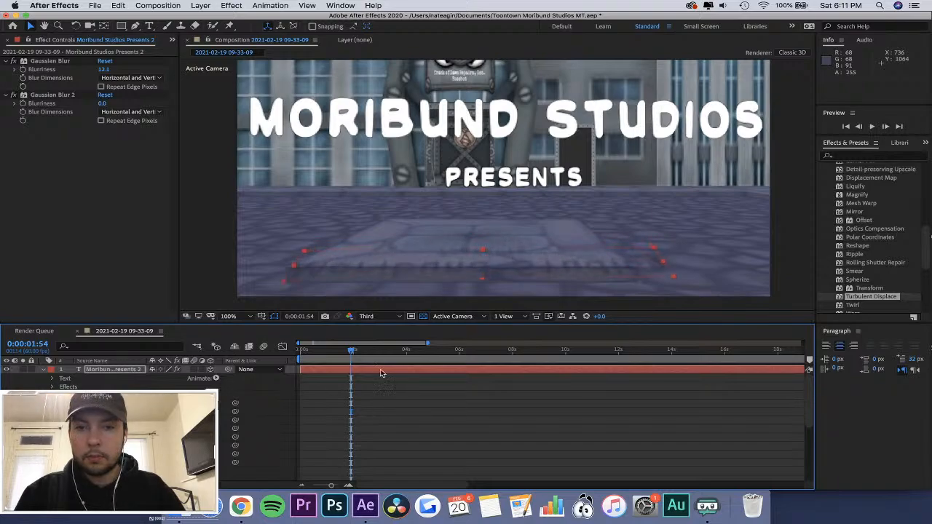
{"action": "mouse_move", "coordinate": [352, 351]}
{"action": "left_mouse_down"}
{"action": "mouse_move", "coordinate": [319, 352]}
{"action": "mouse_move", "coordinate": [354, 362]}
{"action": "left_mouse_up"}
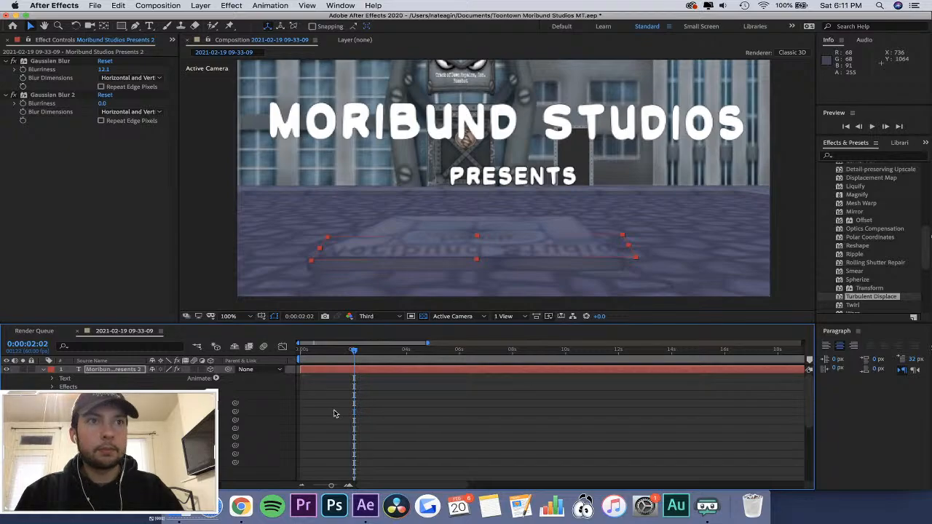
{"action": "mouse_move", "coordinate": [354, 352]}
{"action": "left_mouse_down"}
{"action": "mouse_move", "coordinate": [321, 353]}
{"action": "mouse_move", "coordinate": [410, 356]}
{"action": "mouse_move", "coordinate": [350, 353]}
{"action": "left_mouse_up"}
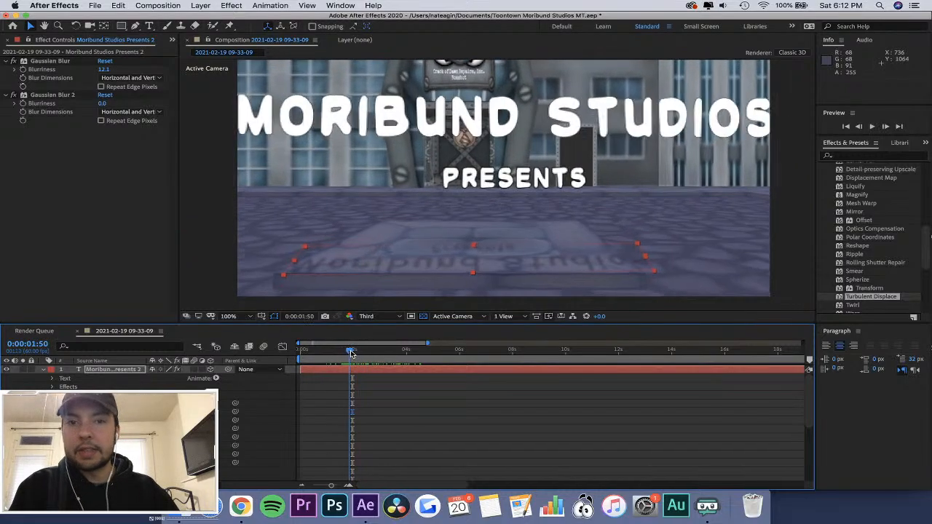
{"action": "key", "text": "shift+Up"}
{"action": "key", "text": "shift+Up"}
{"action": "key", "text": "shift+Up"}
{"action": "key", "text": "shift+Up"}
{"action": "key", "text": "shift+Up"}
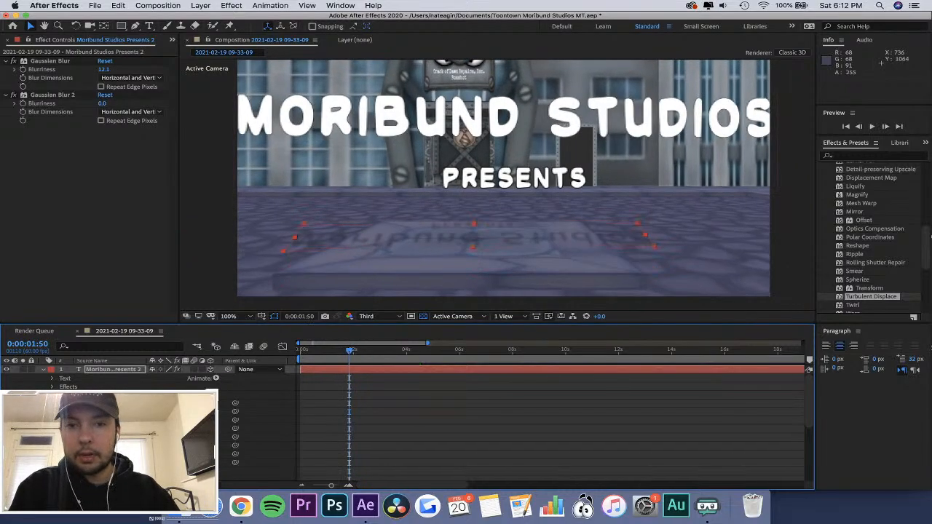
{"action": "key", "text": "shift+Down"}
{"action": "key", "text": "shift+Down"}
{"action": "key", "text": "shift+Down"}
{"action": "key", "text": "shift+Down"}
{"action": "key", "text": "shift+Down"}
{"action": "key", "text": "shift+Down"}
{"action": "key", "text": "shift+Down"}
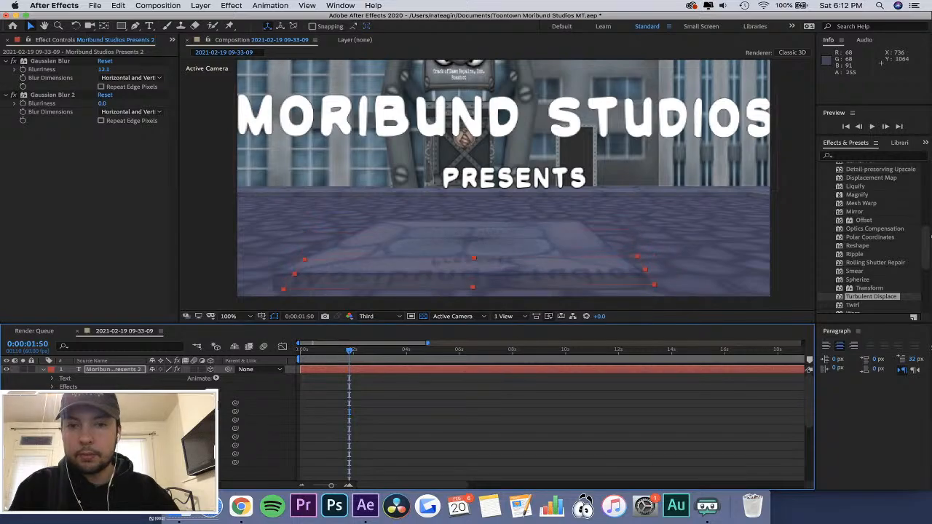
Compare the repositioned floor shadow with the title between about 0:00:01:49 and 0:00:03:30, and select the original title text layer.
{"action": "left_click_drag", "start_coordinate": [350, 353], "coordinate": [392, 361]}
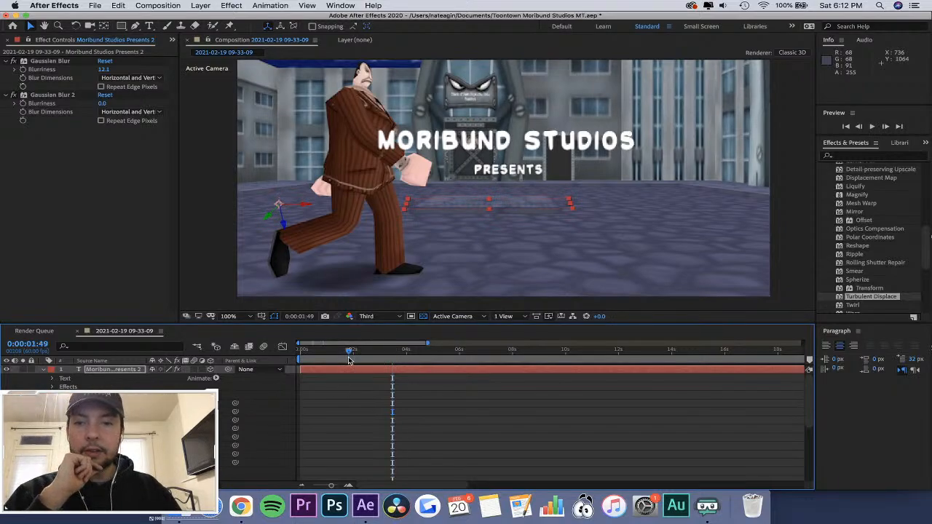
{"action": "left_click_drag", "start_coordinate": [350, 361], "coordinate": [394, 355]}
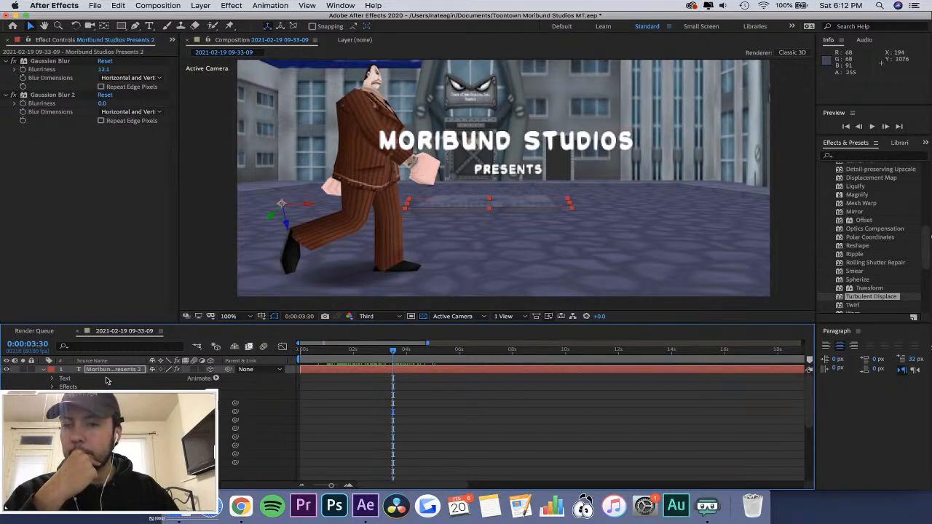
{"action": "scroll", "coordinate": [106, 382], "scroll_direction": "down", "scroll_amount": 3}
{"action": "left_click", "coordinate": [109, 446]}
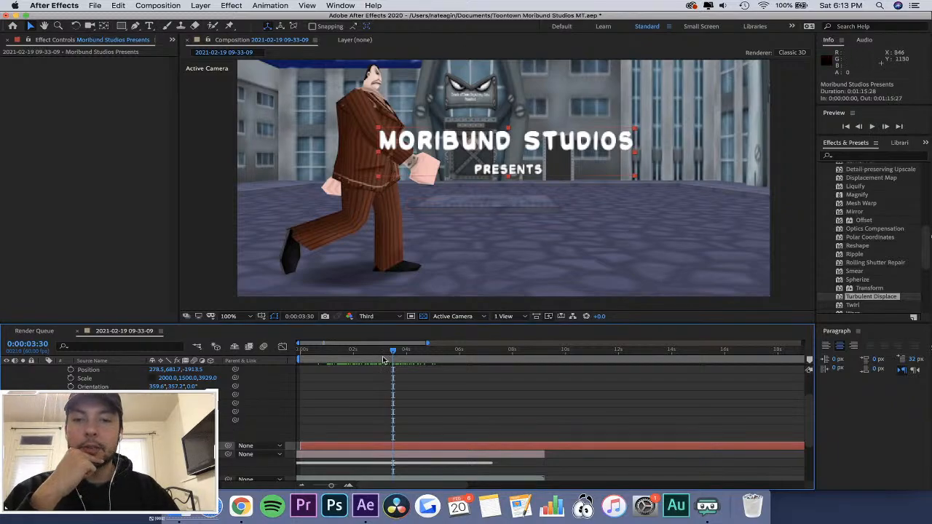
{"action": "left_click_drag", "start_coordinate": [384, 356], "coordinate": [359, 353]}
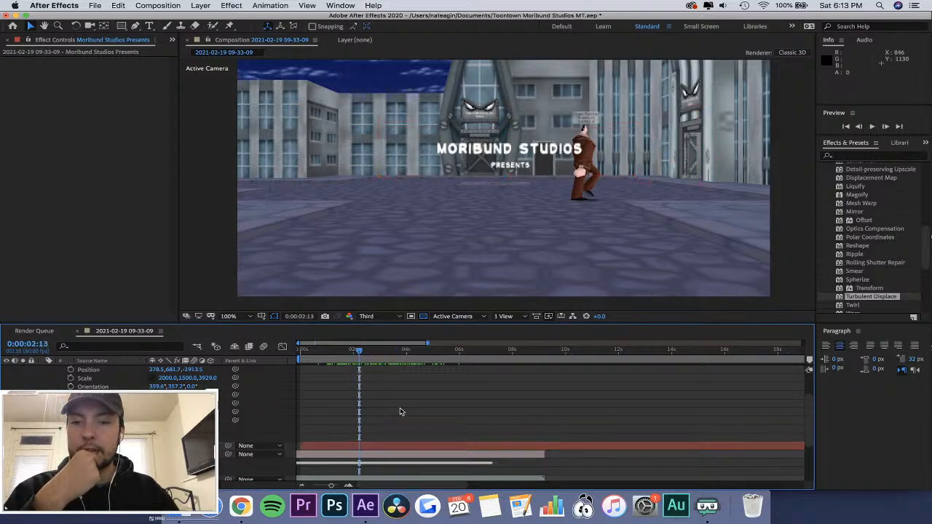
Set the composition preview resolution to Quarter and preview the title shot from about 0:00:00:03.
{"action": "left_click", "coordinate": [370, 318]}
{"action": "left_click", "coordinate": [380, 377]}
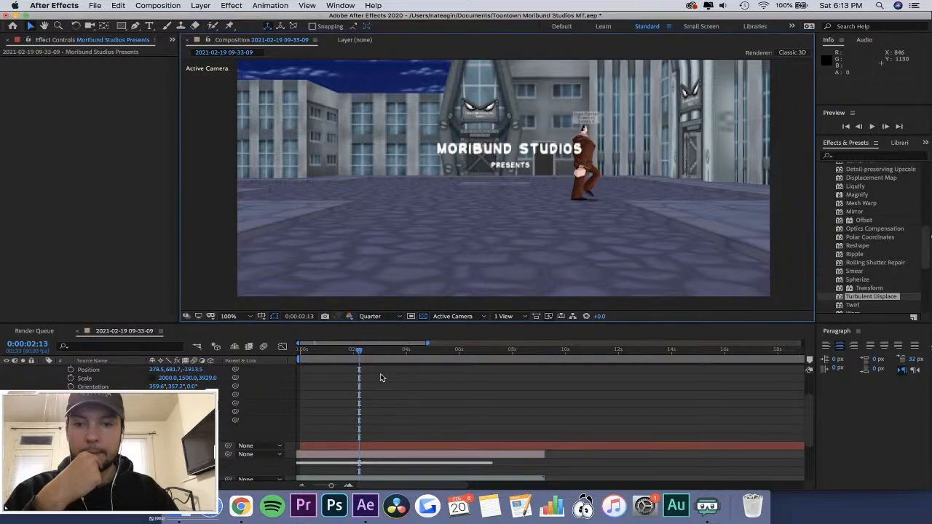
{"action": "left_click_drag", "start_coordinate": [346, 352], "coordinate": [334, 353]}
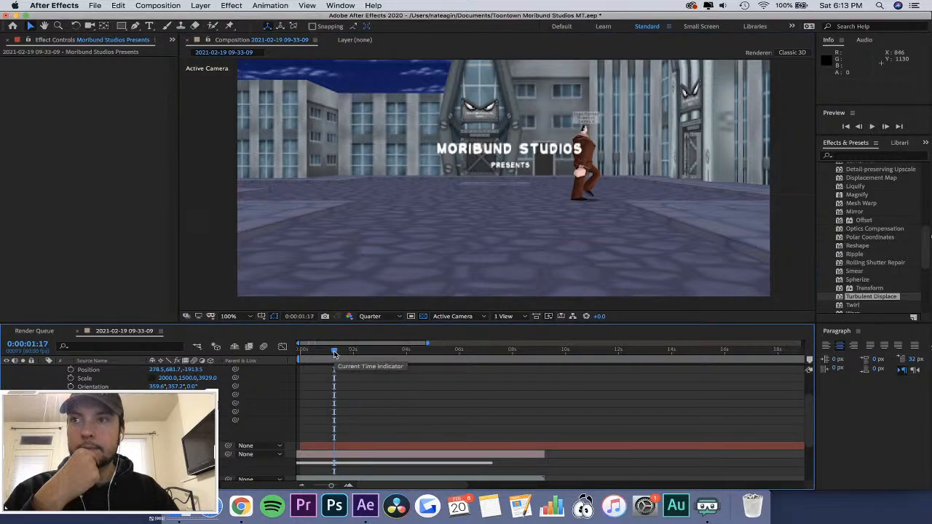
{"action": "left_click_drag", "start_coordinate": [336, 354], "coordinate": [302, 356]}
{"action": "scroll", "coordinate": [361, 413], "scroll_direction": "down", "scroll_amount": 5}
{"action": "scroll", "coordinate": [361, 414], "scroll_direction": "up", "scroll_amount": 6}
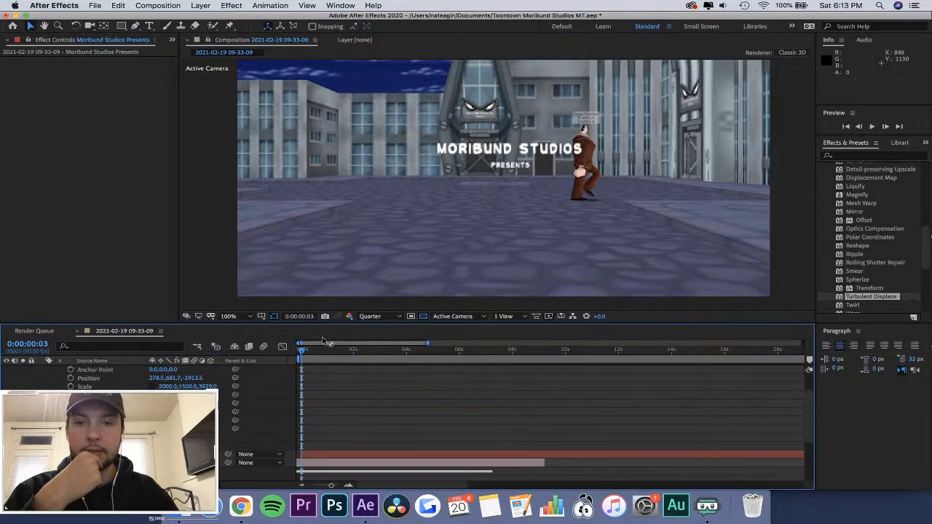
{"action": "scroll", "coordinate": [323, 358], "scroll_direction": "down", "scroll_amount": 1}
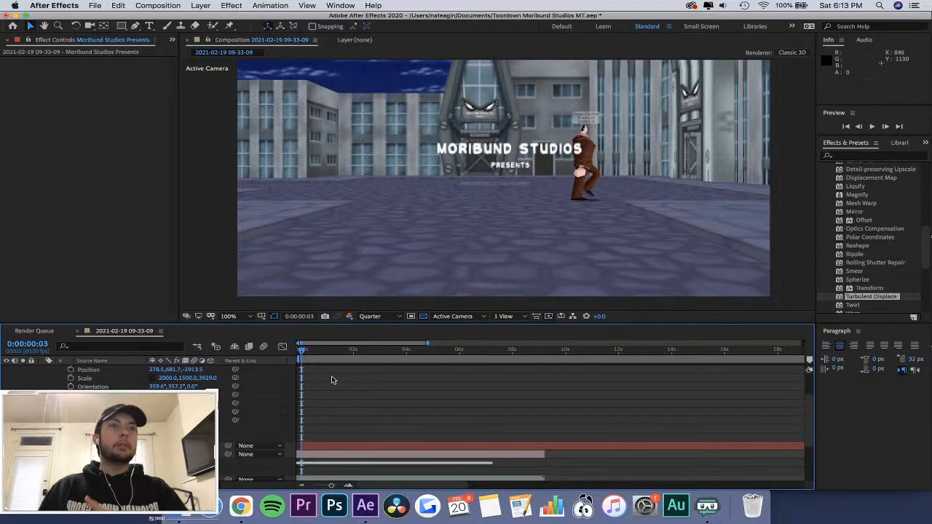
{"action": "key", "text": "space"}
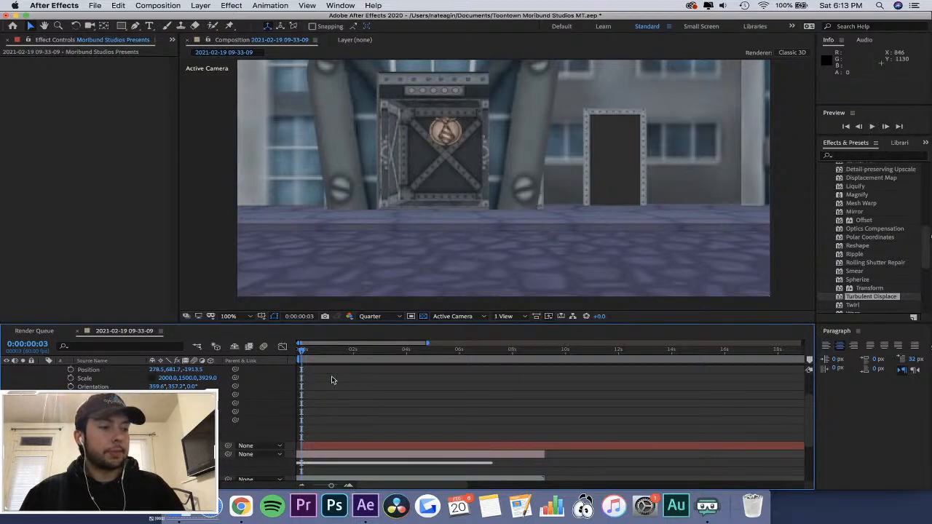
Examine the title and its floor shadow between 0:00:02:44 and 0:00:03:11, where the suited character walks into the shot.
{"action": "left_click_drag", "start_coordinate": [302, 350], "coordinate": [375, 366]}
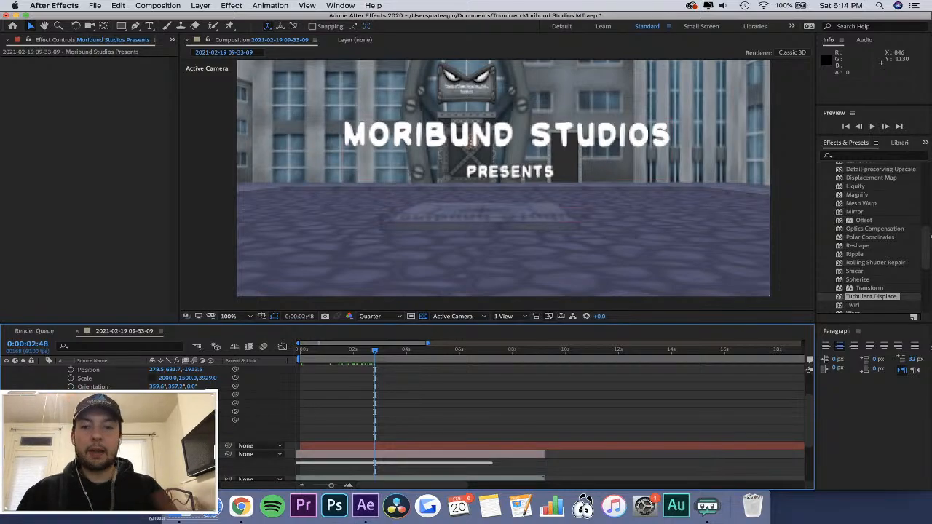
{"action": "scroll", "coordinate": [331, 398], "scroll_direction": "down", "scroll_amount": 5}
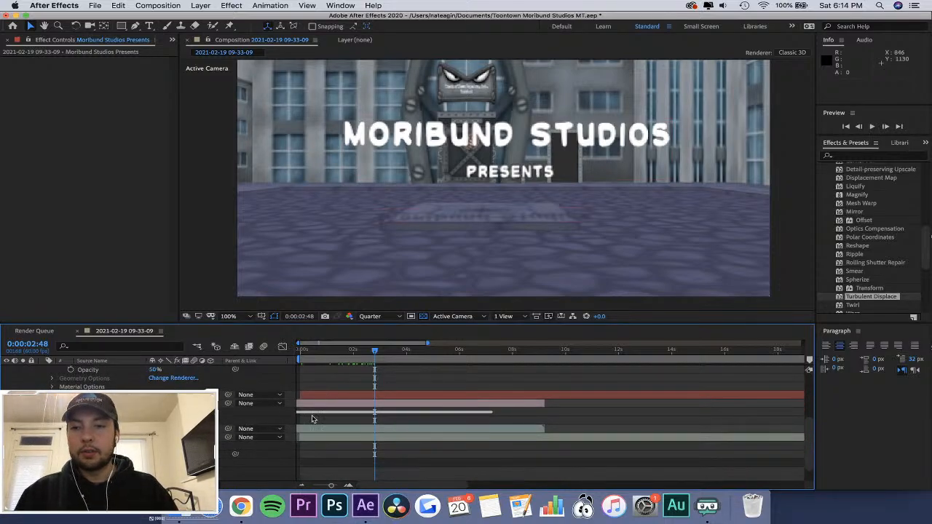
{"action": "scroll", "coordinate": [407, 391], "scroll_direction": "up", "scroll_amount": 3}
{"action": "scroll", "coordinate": [399, 395], "scroll_direction": "up", "scroll_amount": 3}
{"action": "left_click", "coordinate": [373, 355]}
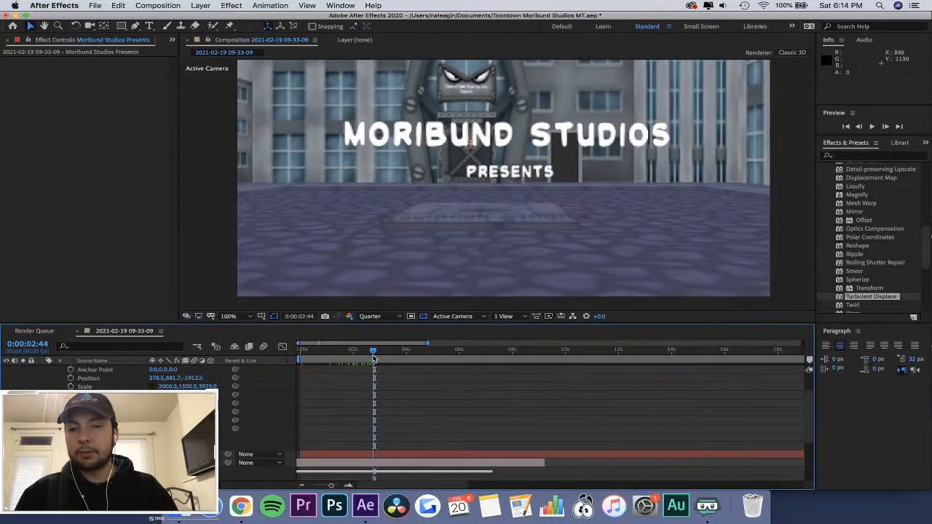
{"action": "left_click_drag", "start_coordinate": [374, 358], "coordinate": [386, 362]}
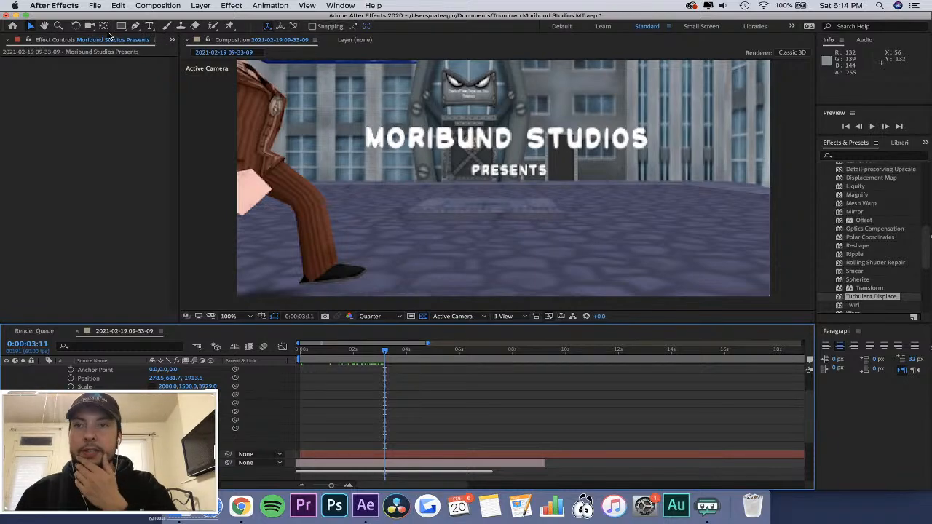
Draw a closed four-point white shape over the word "MORIBUND" with the Pen tool at 0:00:03:21.
{"action": "left_click", "coordinate": [135, 26]}
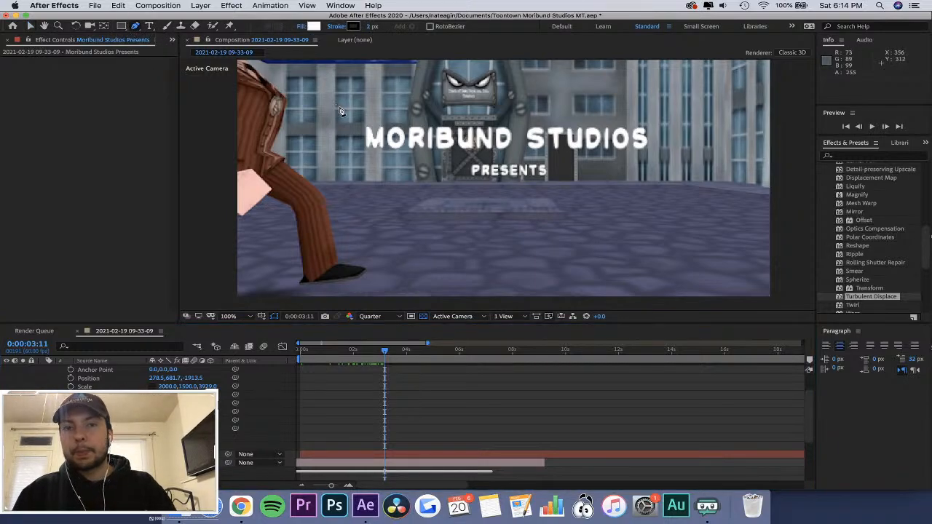
{"action": "left_click_drag", "start_coordinate": [394, 352], "coordinate": [390, 351]}
{"action": "left_click_drag", "start_coordinate": [391, 355], "coordinate": [389, 354]}
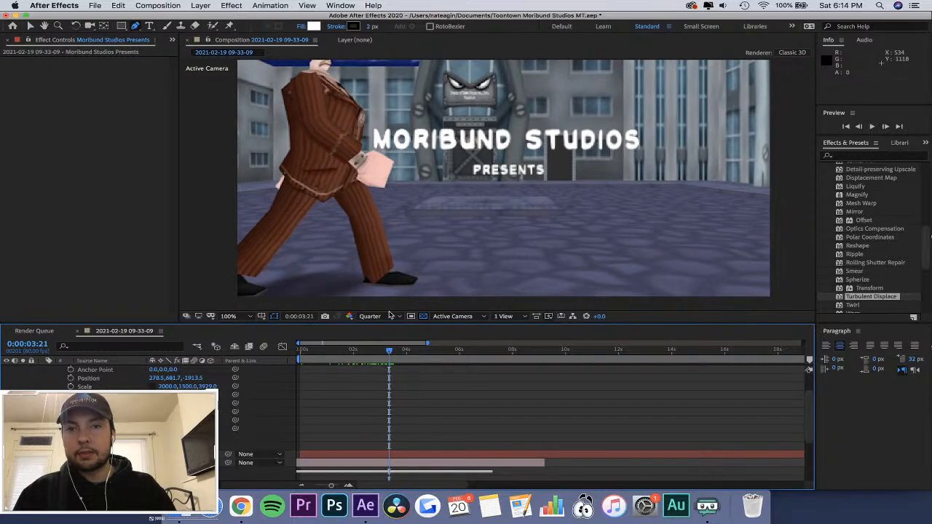
{"action": "left_click", "coordinate": [368, 126]}
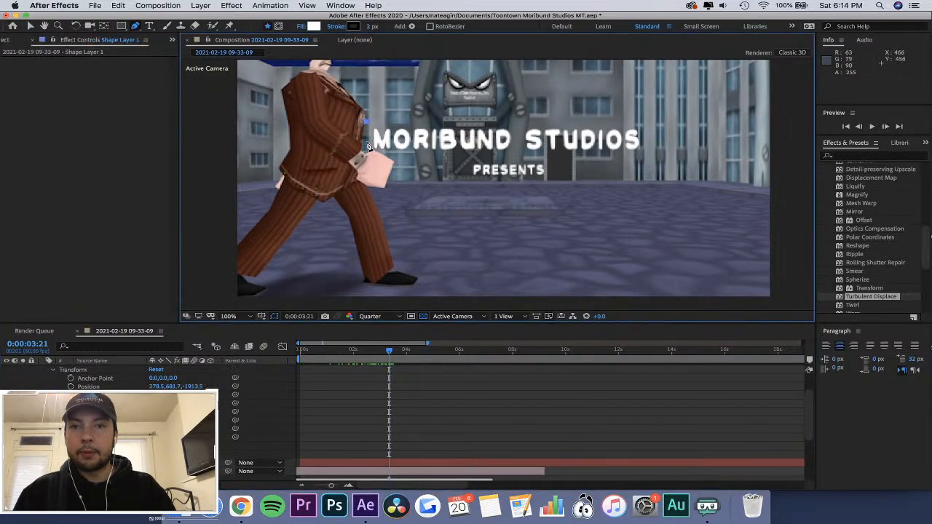
{"action": "left_click", "coordinate": [509, 154]}
{"action": "left_click", "coordinate": [504, 118]}
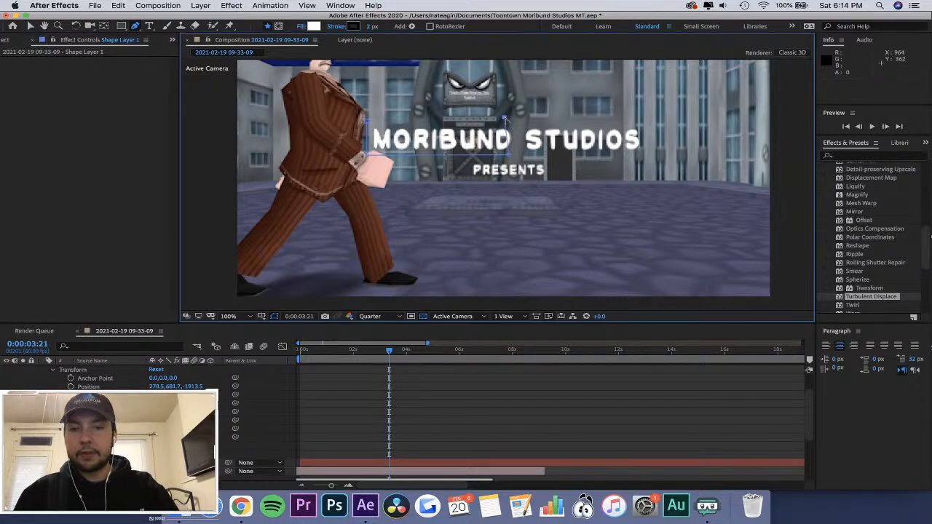
{"action": "key", "text": "super+z"}
{"action": "left_click", "coordinate": [517, 156]}
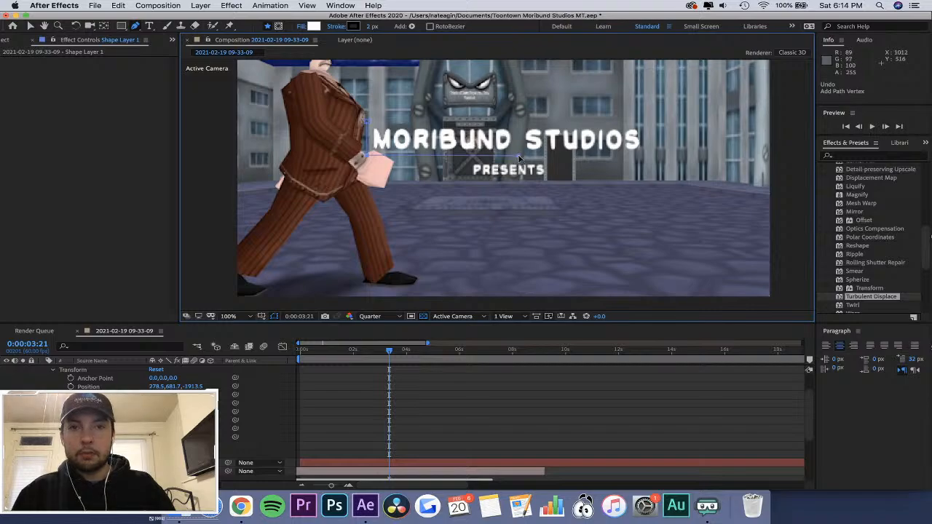
{"action": "left_click", "coordinate": [515, 116]}
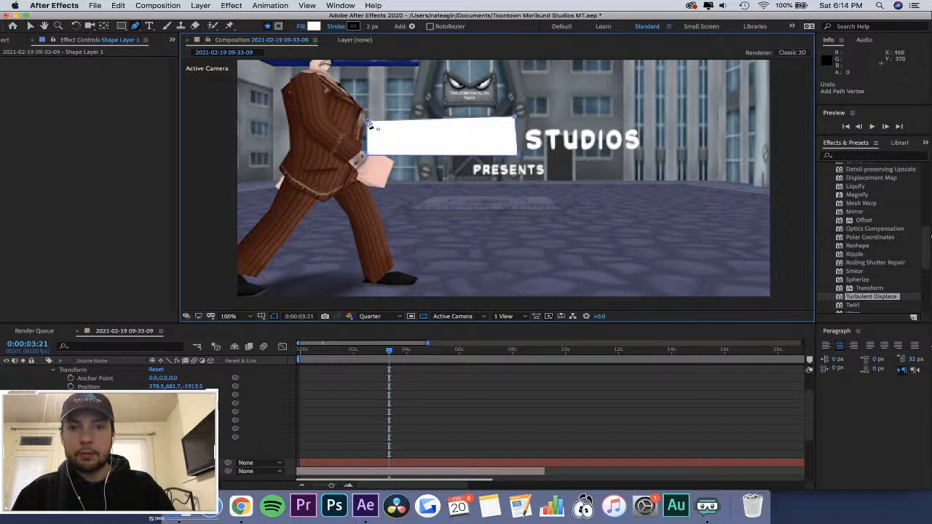
{"action": "left_click", "coordinate": [368, 123]}
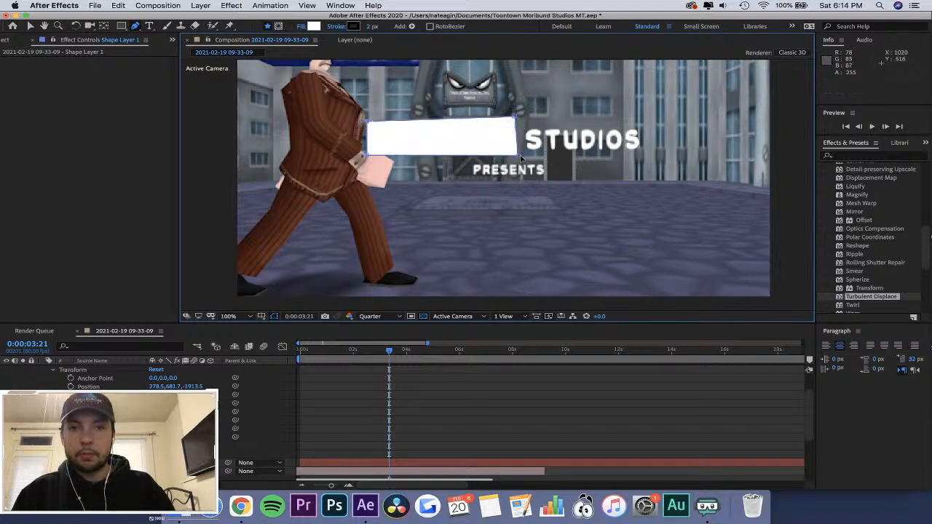
Move the white shape's two right-hand vertices outward past "STUDIOS" so it covers the whole upper title line.
{"action": "left_click_drag", "start_coordinate": [519, 155], "coordinate": [651, 163]}
{"action": "left_click_drag", "start_coordinate": [516, 116], "coordinate": [659, 120]}
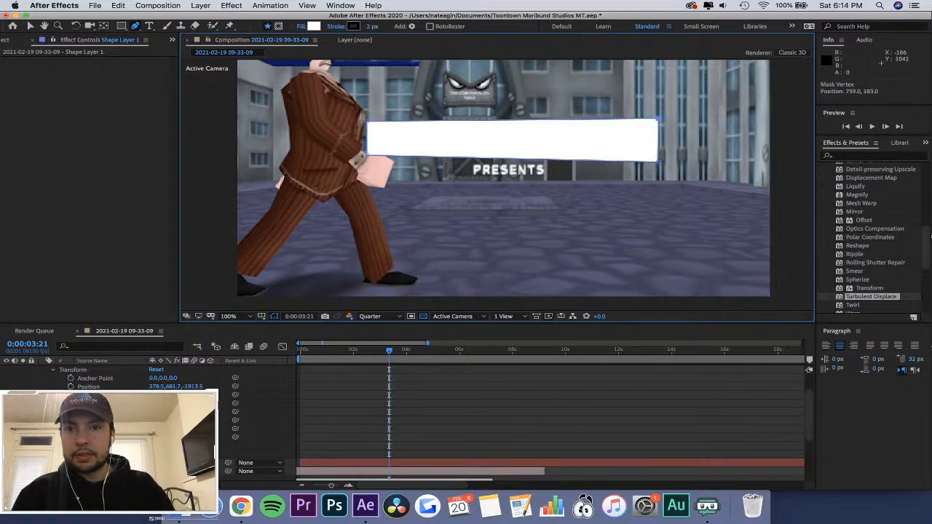
{"action": "scroll", "coordinate": [164, 437], "scroll_direction": "up", "scroll_amount": 2}
{"action": "scroll", "coordinate": [164, 437], "scroll_direction": "down", "scroll_amount": 2}
{"action": "scroll", "coordinate": [164, 437], "scroll_direction": "up", "scroll_amount": 4}
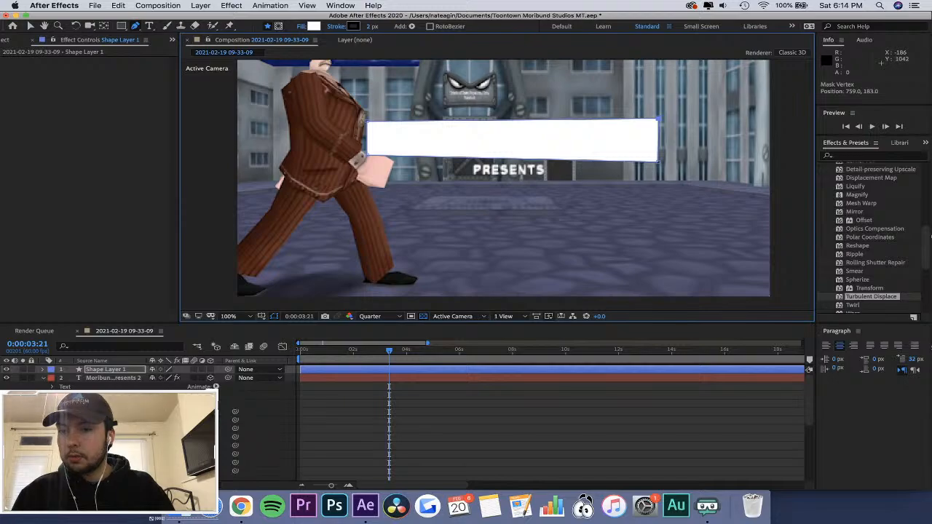
Delete the white shape layer and draw a closed four-point mask around the whole title on the Moribund Studios Presents layer.
{"action": "key", "text": "Delete"}
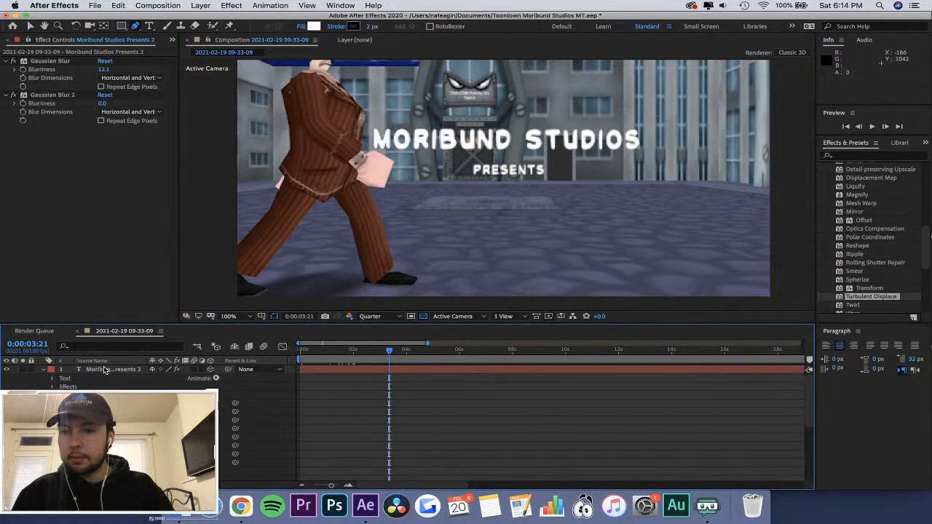
{"action": "left_click", "coordinate": [110, 437]}
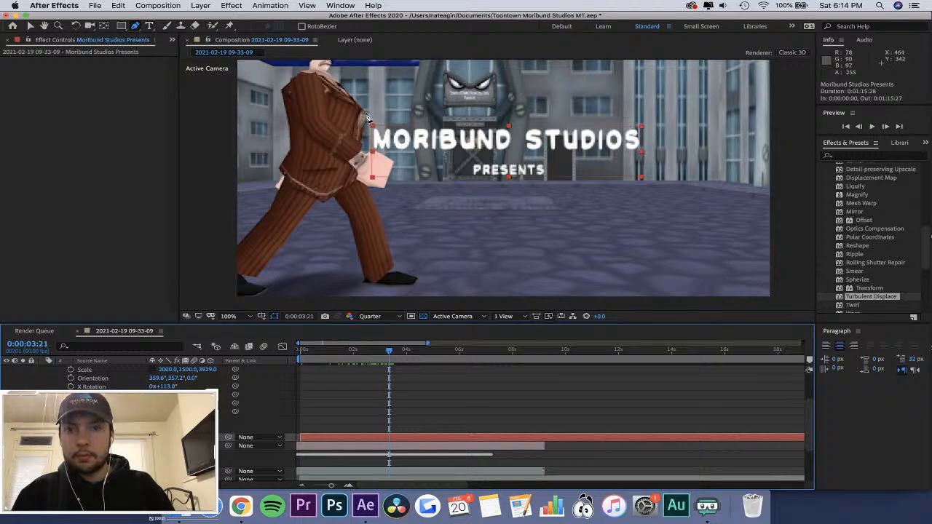
{"action": "left_click", "coordinate": [372, 176]}
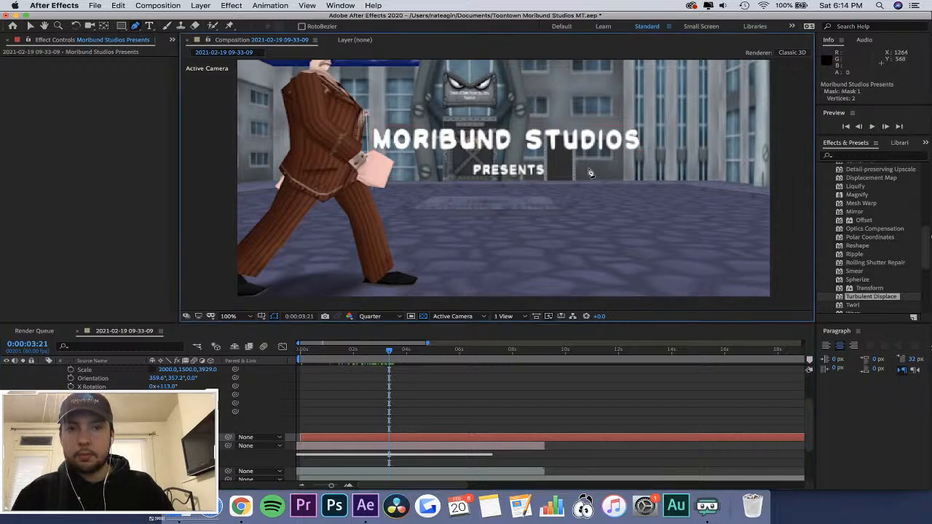
{"action": "key", "text": "super+z"}
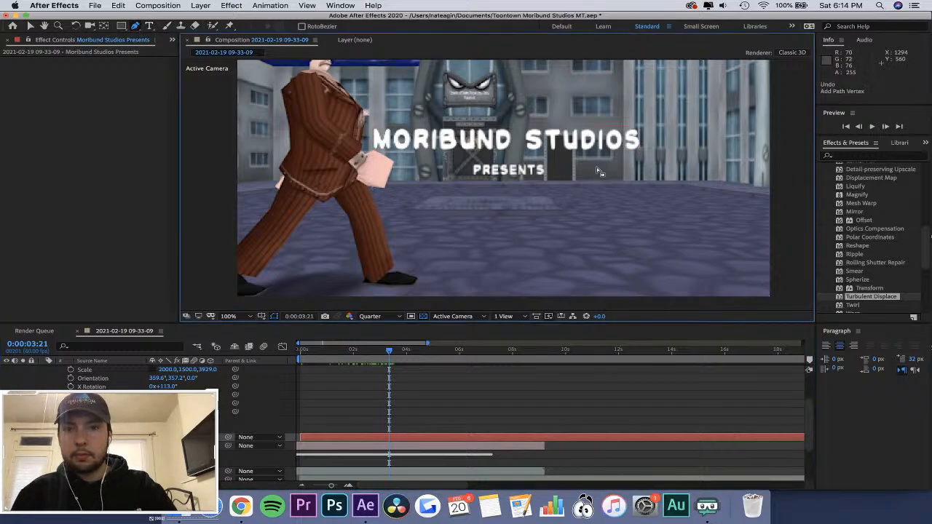
{"action": "left_click", "coordinate": [369, 193]}
{"action": "left_click", "coordinate": [659, 194]}
{"action": "left_click", "coordinate": [654, 104]}
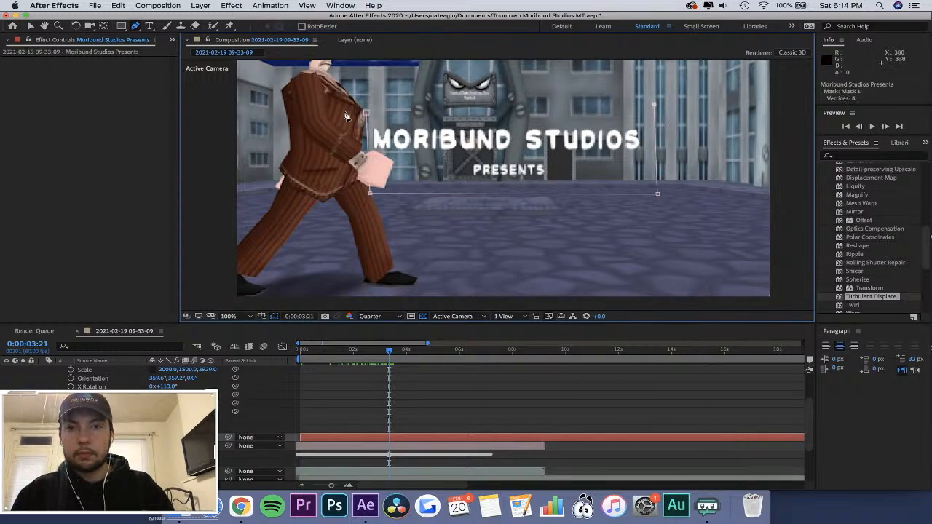
{"action": "left_click", "coordinate": [366, 114]}
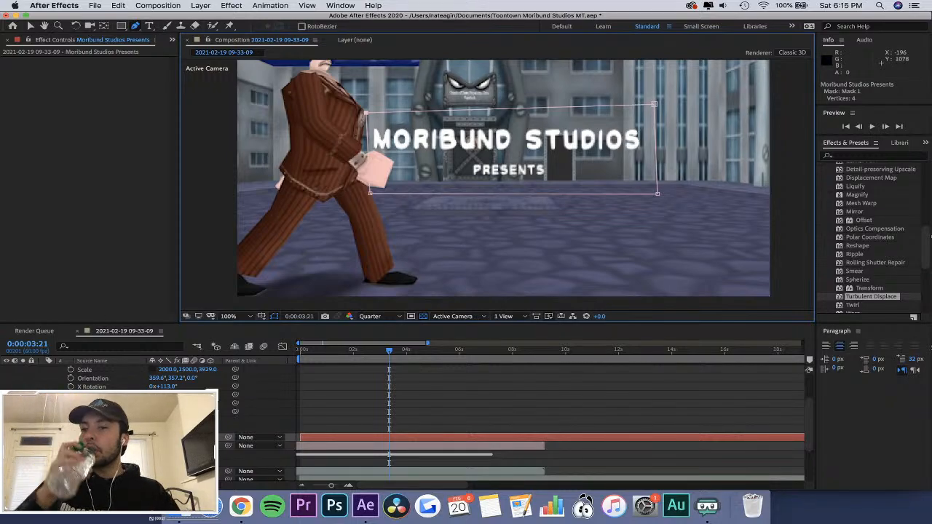
Expand the title layer's masks and set the new mask to hide the title text inside its outline.
{"action": "scroll", "coordinate": [546, 423], "scroll_direction": "down", "scroll_amount": 3}
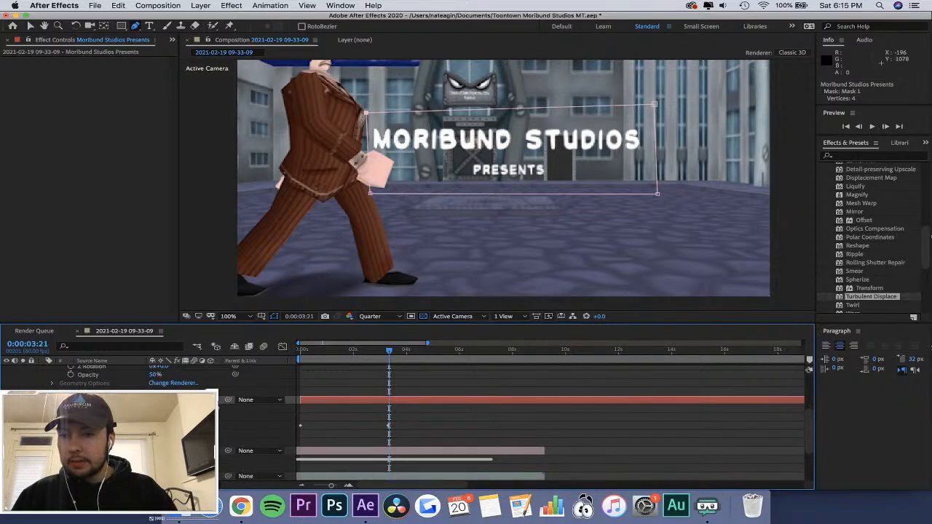
{"action": "left_click", "coordinate": [52, 416]}
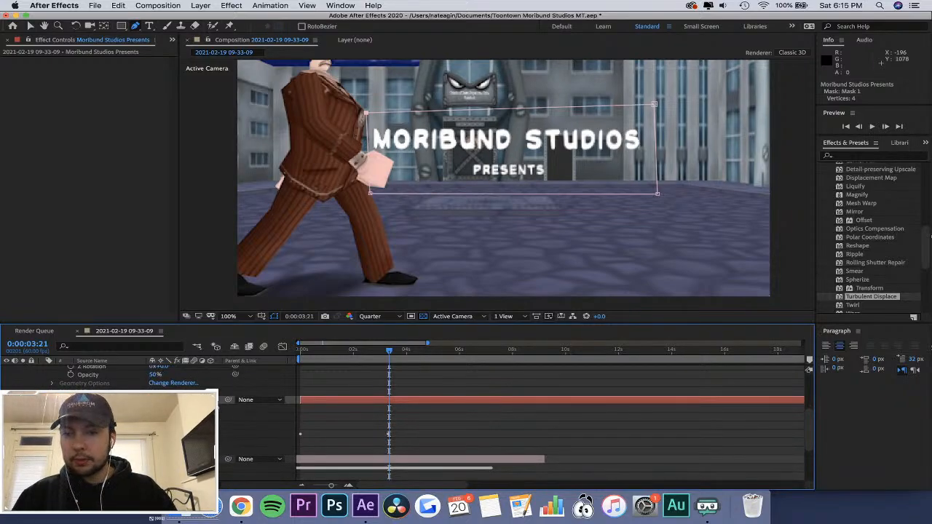
{"action": "key", "text": "super+shift+a"}
{"action": "left_click", "coordinate": [7, 400]}
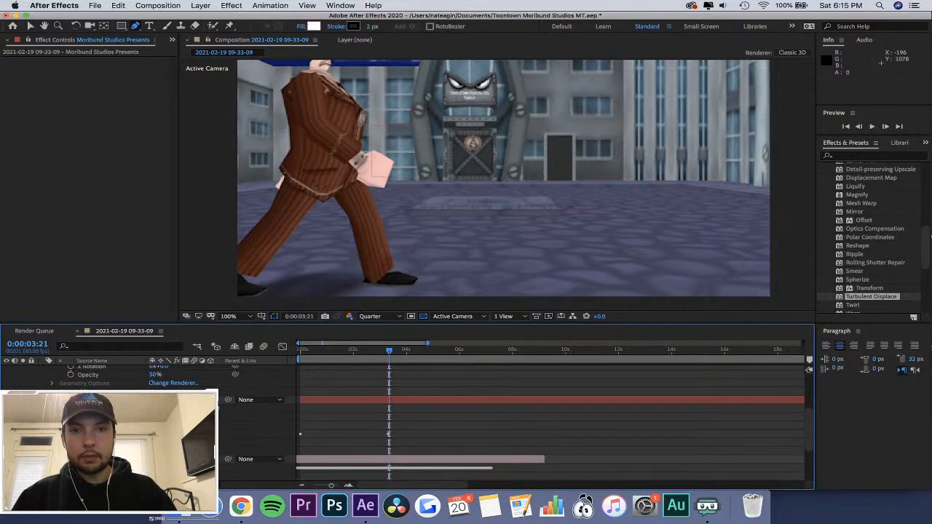
{"action": "left_click", "coordinate": [7, 400]}
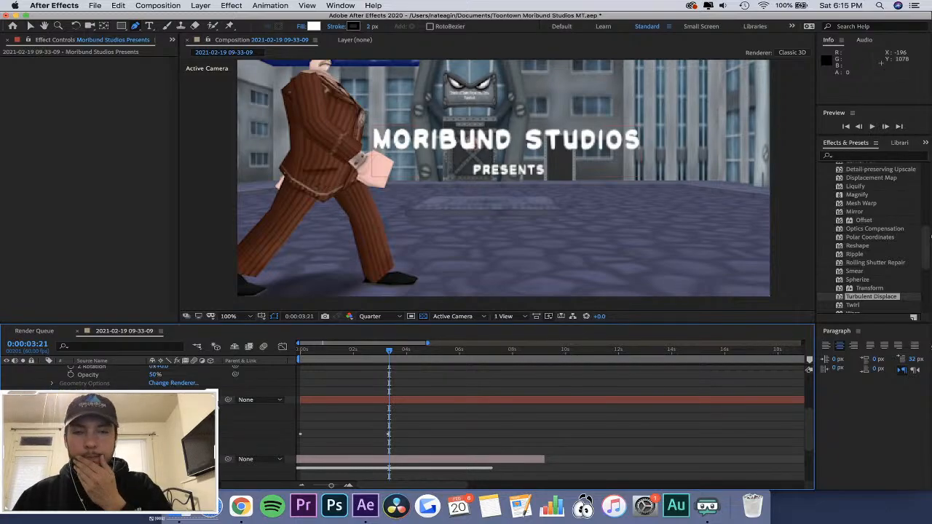
{"action": "left_click", "coordinate": [6, 400]}
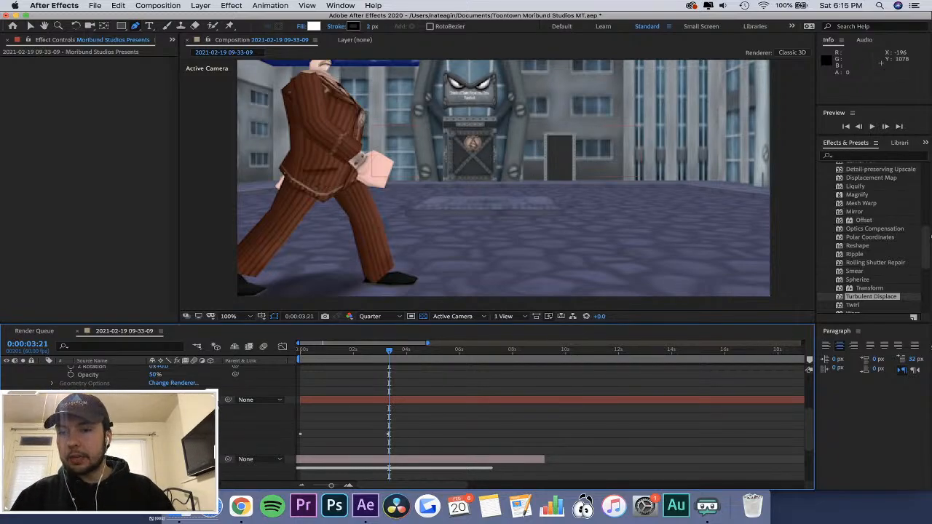
Select Mask 1, expand the title layer's Transform properties and turn on Scale keyframing at 0:00:03:20.
{"action": "left_click", "coordinate": [88, 425]}
{"action": "left_click_drag", "start_coordinate": [364, 352], "coordinate": [389, 357]}
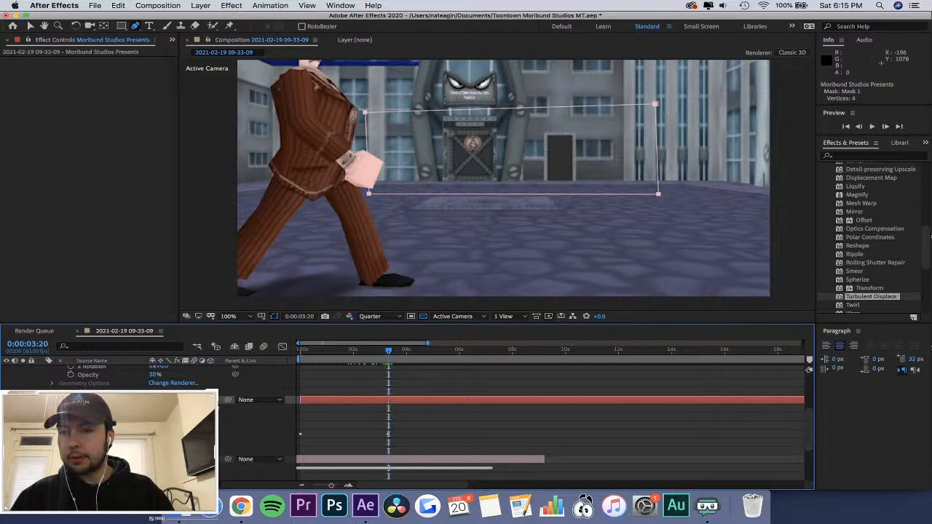
{"action": "left_click", "coordinate": [52, 434]}
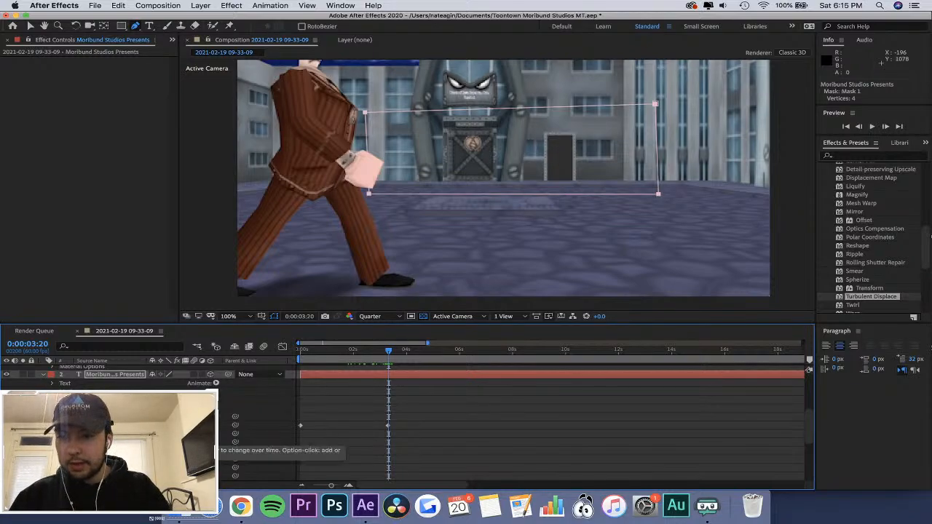
{"action": "left_click", "coordinate": [61, 434]}
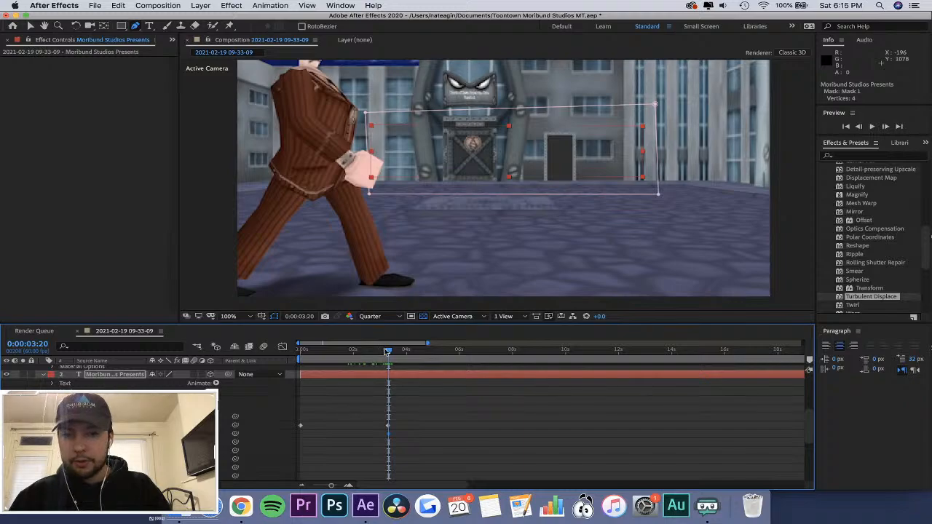
Go to 0:00:03:17 and move the title layer's second Position keyframe out to 0:00:13:34.
{"action": "mouse_move", "coordinate": [387, 352]}
{"action": "left_mouse_down"}
{"action": "mouse_move", "coordinate": [358, 354]}
{"action": "mouse_move", "coordinate": [385, 353]}
{"action": "mouse_move", "coordinate": [386, 364]}
{"action": "left_mouse_up"}
{"action": "left_click_drag", "start_coordinate": [389, 427], "coordinate": [550, 435]}
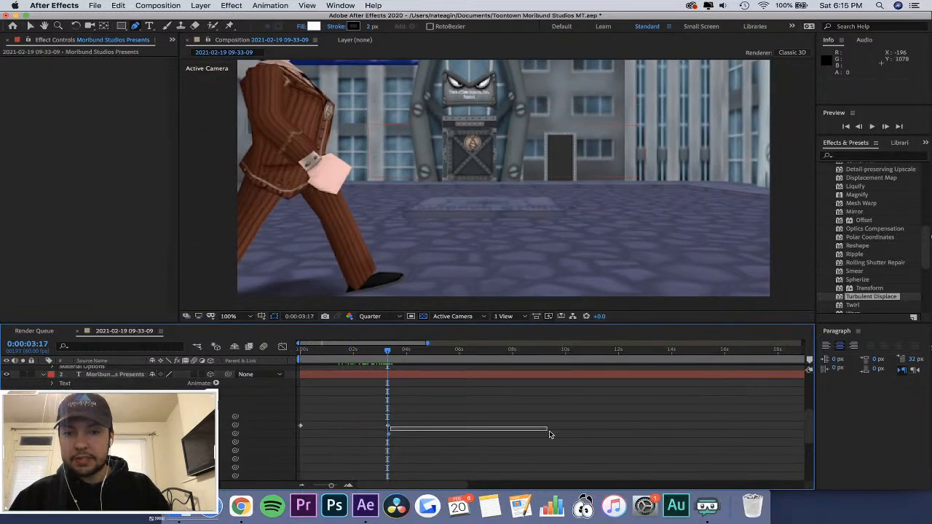
{"action": "left_click_drag", "start_coordinate": [387, 427], "coordinate": [661, 452]}
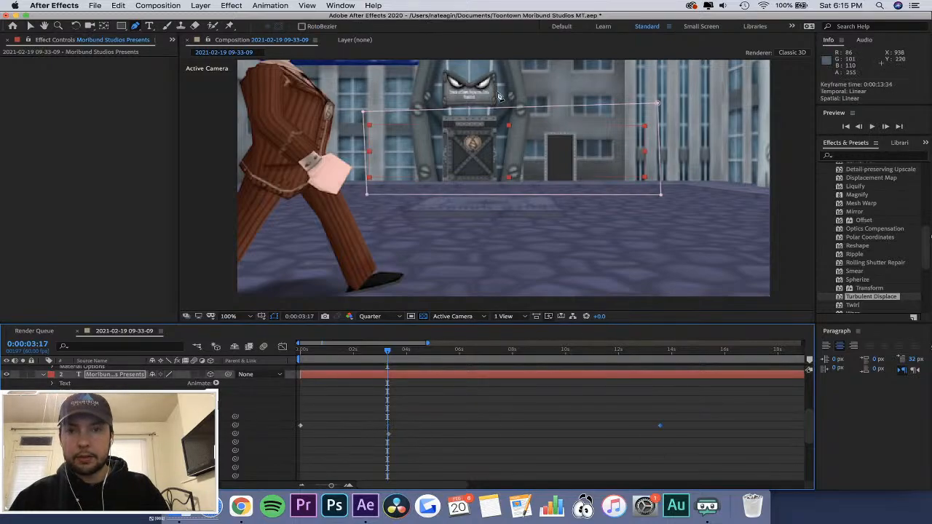
Try to draw another curved pen path across the middle of the title mask, and undo it.
{"action": "left_click_drag", "start_coordinate": [508, 148], "coordinate": [395, 148]}
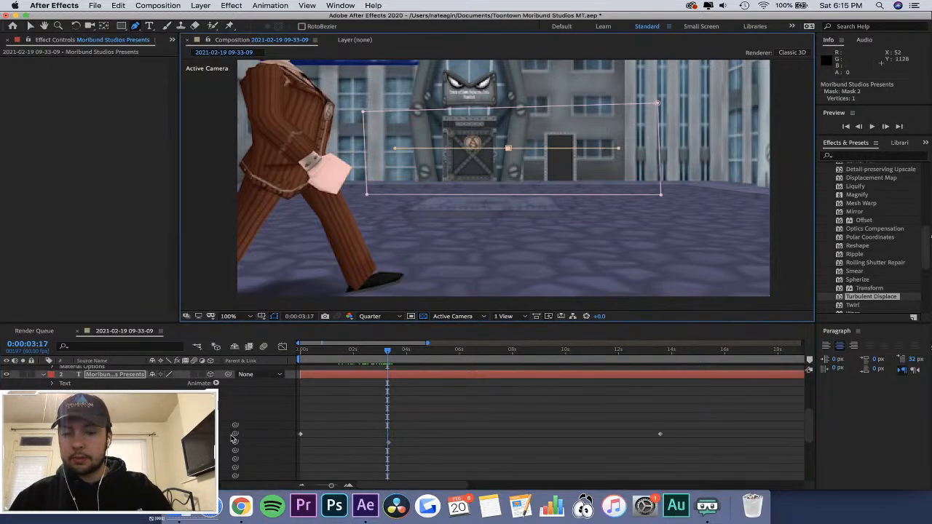
{"action": "key", "text": "super+z"}
Select Mask 1 on the title layer, try to move its upper edge leftward with the Selection tool, and undo the path edit.
{"action": "scroll", "coordinate": [111, 372], "scroll_direction": "down", "scroll_amount": 5}
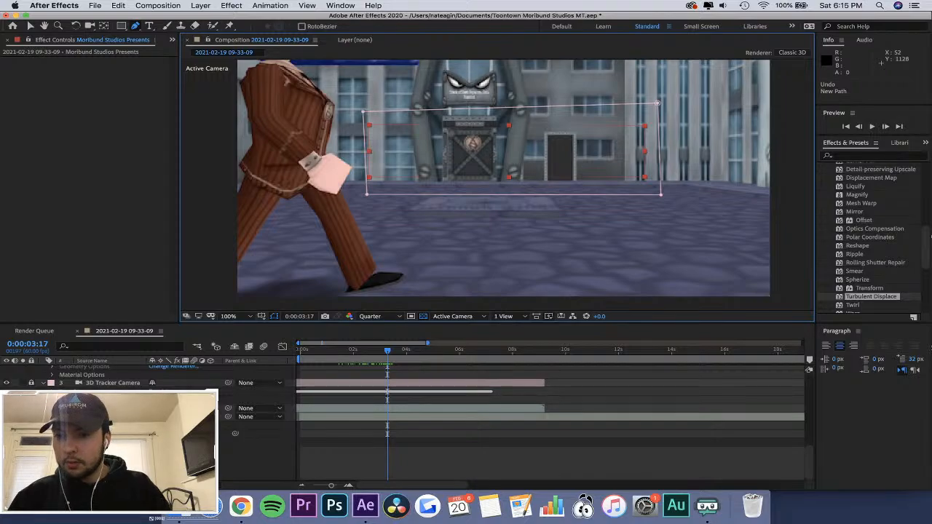
{"action": "scroll", "coordinate": [547, 422], "scroll_direction": "up", "scroll_amount": 8}
{"action": "scroll", "coordinate": [546, 422], "scroll_direction": "right", "scroll_amount": 1}
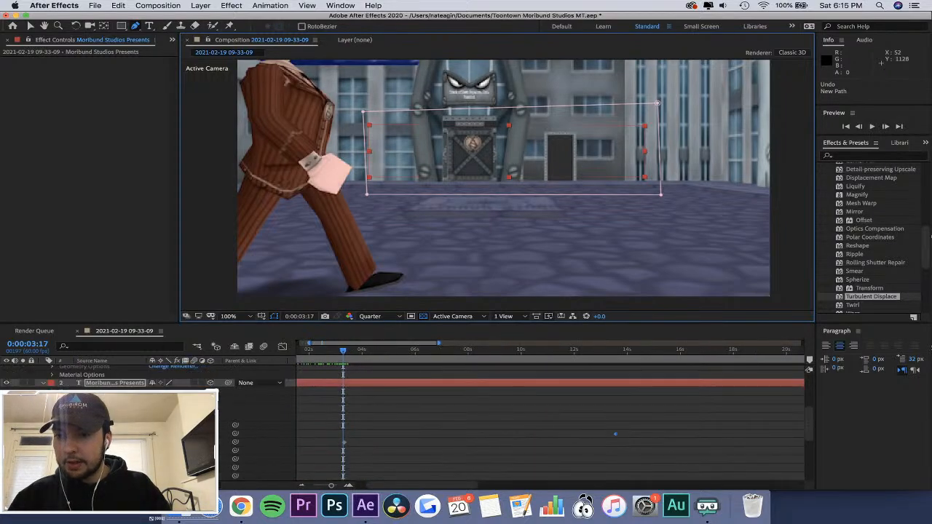
{"action": "scroll", "coordinate": [547, 422], "scroll_direction": "up", "scroll_amount": 10}
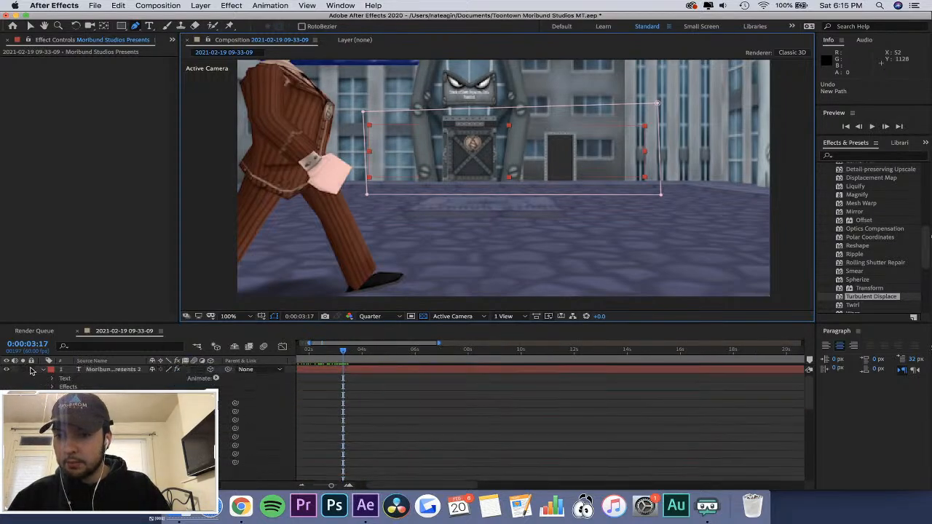
{"action": "scroll", "coordinate": [32, 372], "scroll_direction": "down", "scroll_amount": 5}
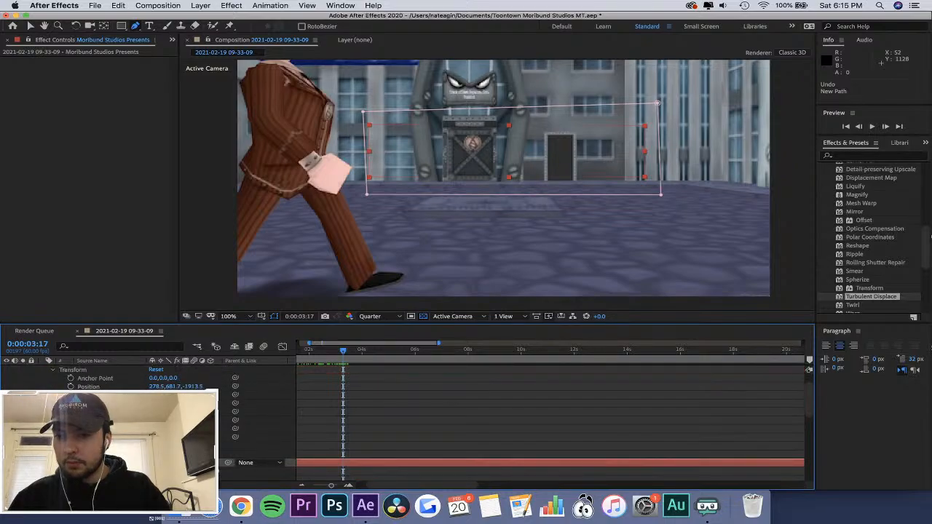
{"action": "scroll", "coordinate": [509, 422], "scroll_direction": "down", "scroll_amount": 2}
{"action": "scroll", "coordinate": [615, 466], "scroll_direction": "down", "scroll_amount": 2}
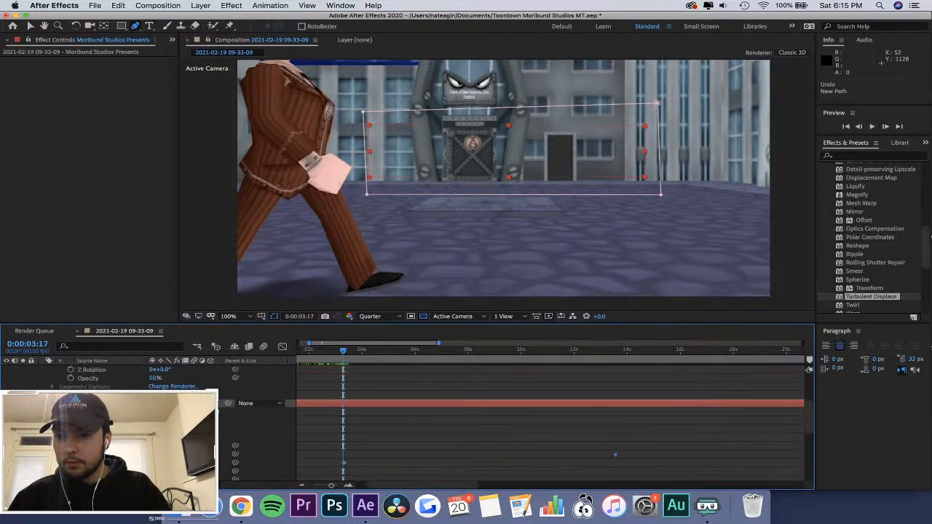
{"action": "left_click", "coordinate": [615, 455]}
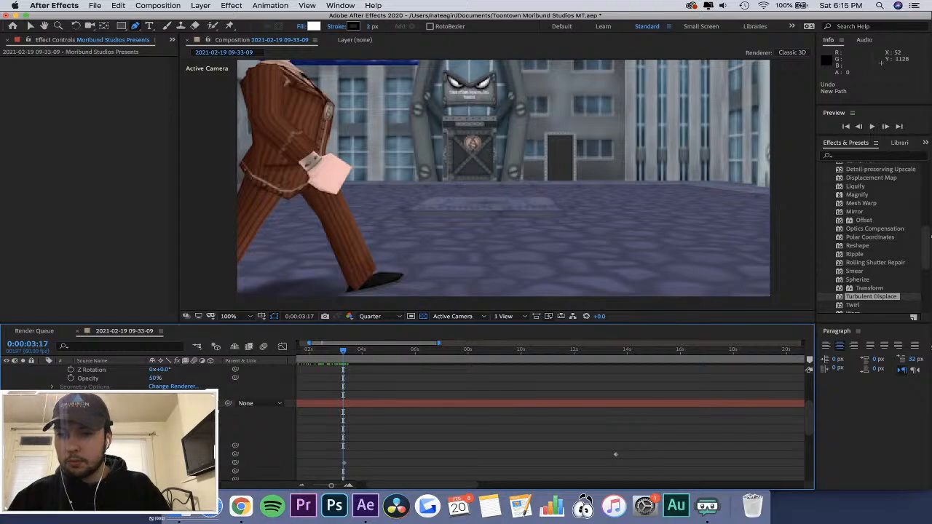
{"action": "left_click", "coordinate": [105, 404]}
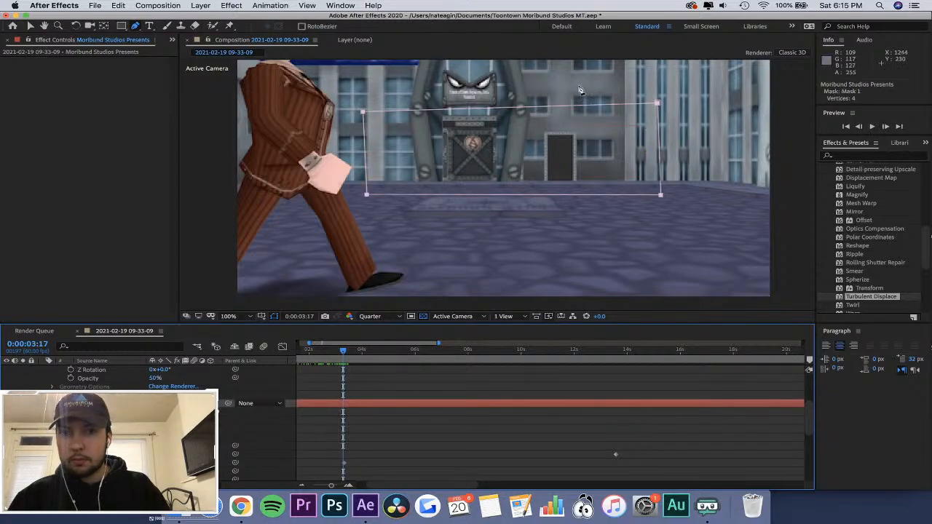
{"action": "key", "text": "v"}
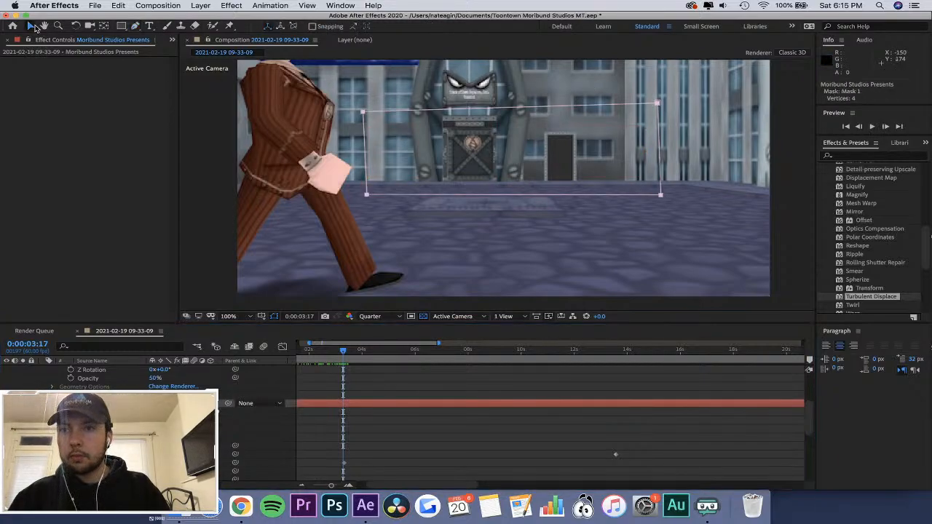
{"action": "left_click", "coordinate": [434, 159]}
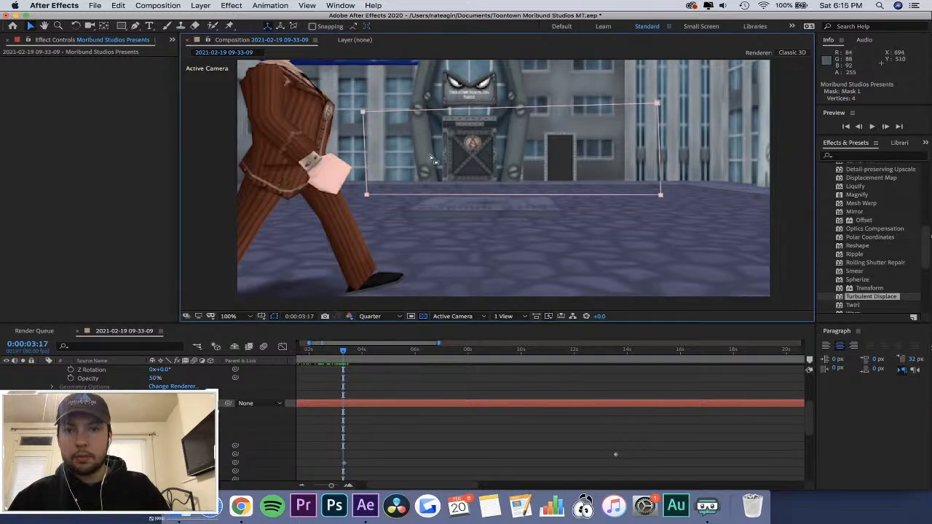
{"action": "left_click", "coordinate": [369, 196]}
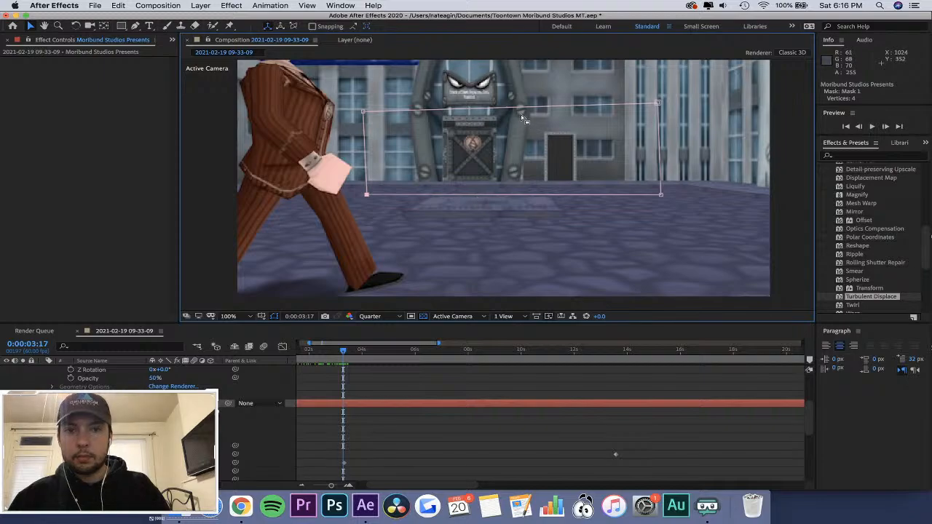
{"action": "left_click_drag", "start_coordinate": [516, 108], "coordinate": [452, 110]}
{"action": "key", "text": "super+z"}
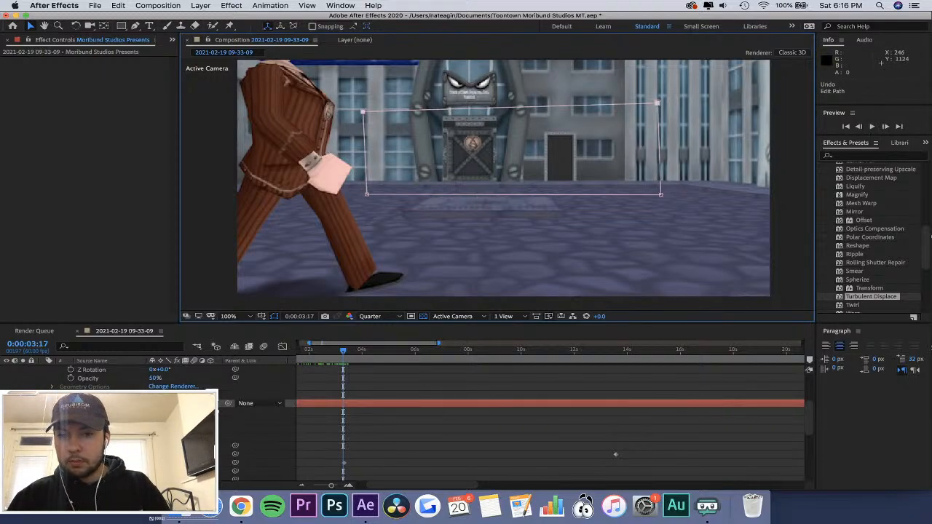
Try to shift the title layer left by its X position at 0:00:03:17 until its mask reaches the character, and undo the moves.
{"action": "scroll", "coordinate": [342, 441], "scroll_direction": "down", "scroll_amount": 2}
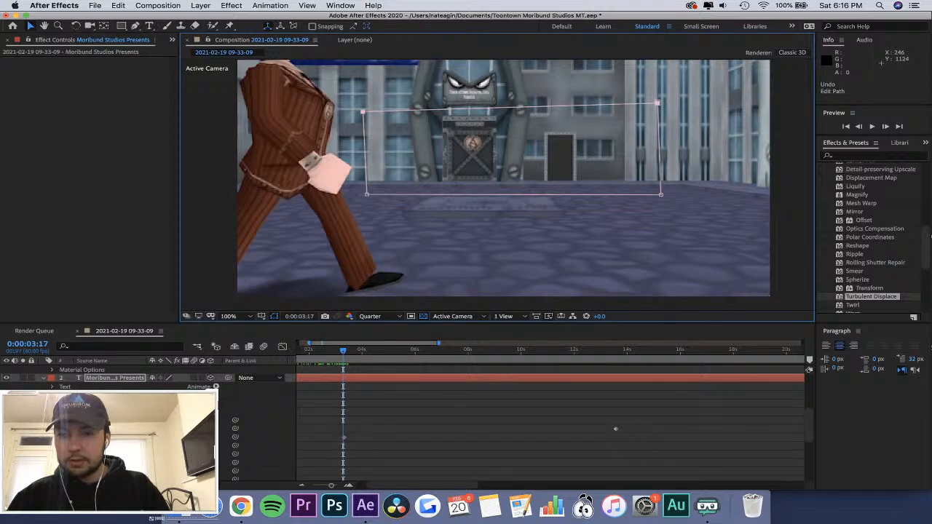
{"action": "left_click_drag", "start_coordinate": [157, 429], "coordinate": [56, 429]}
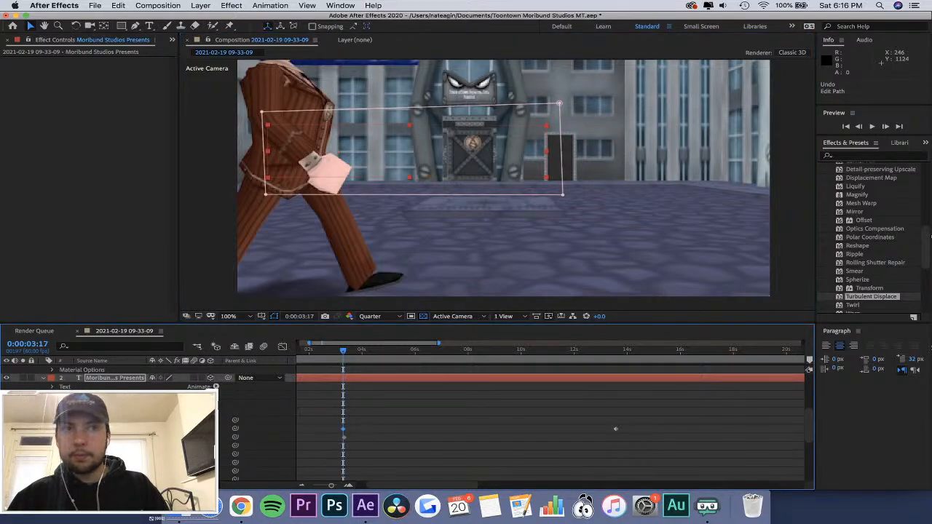
{"action": "left_click_drag", "start_coordinate": [157, 429], "coordinate": [88, 429]}
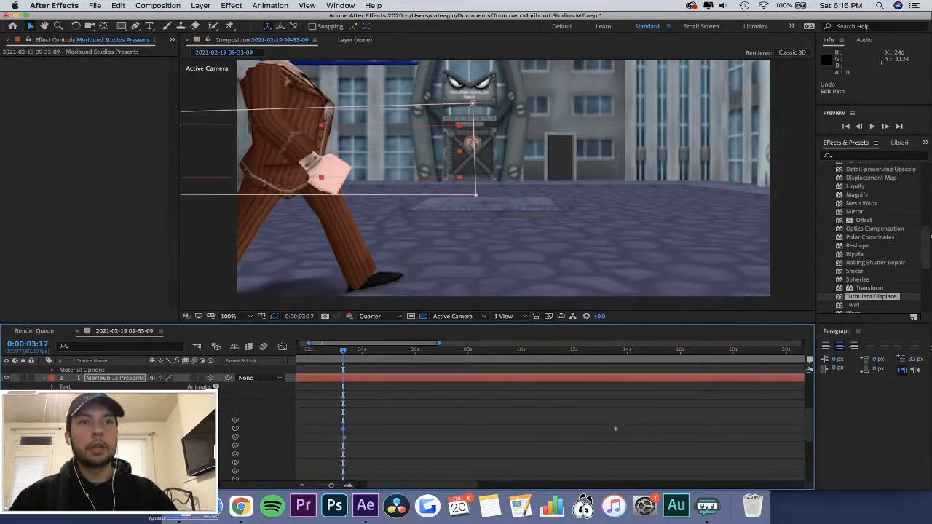
{"action": "left_click_drag", "start_coordinate": [157, 429], "coordinate": [67, 429]}
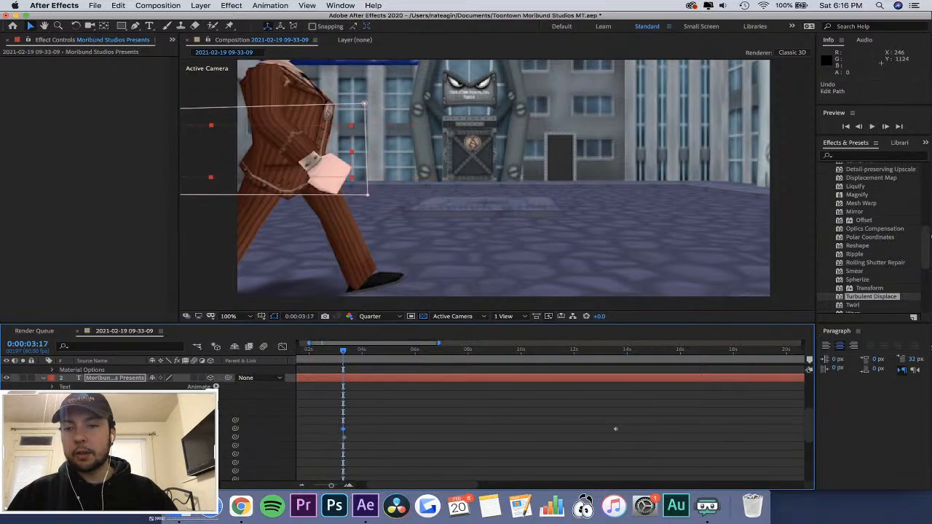
{"action": "left_click_drag", "start_coordinate": [157, 429], "coordinate": [131, 429]}
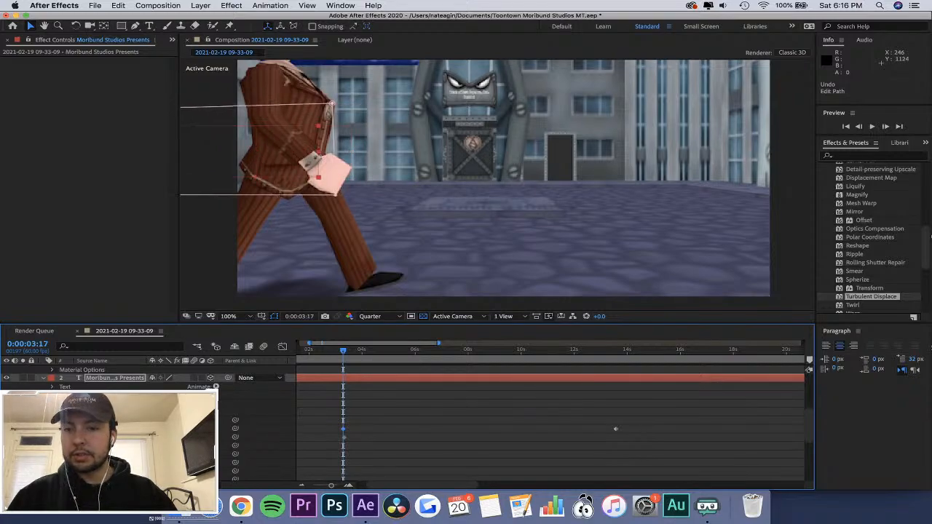
{"action": "key", "text": "super+z"}
{"action": "key", "text": "super+z"}
{"action": "key", "text": "super+z"}
{"action": "key", "text": "super+z"}
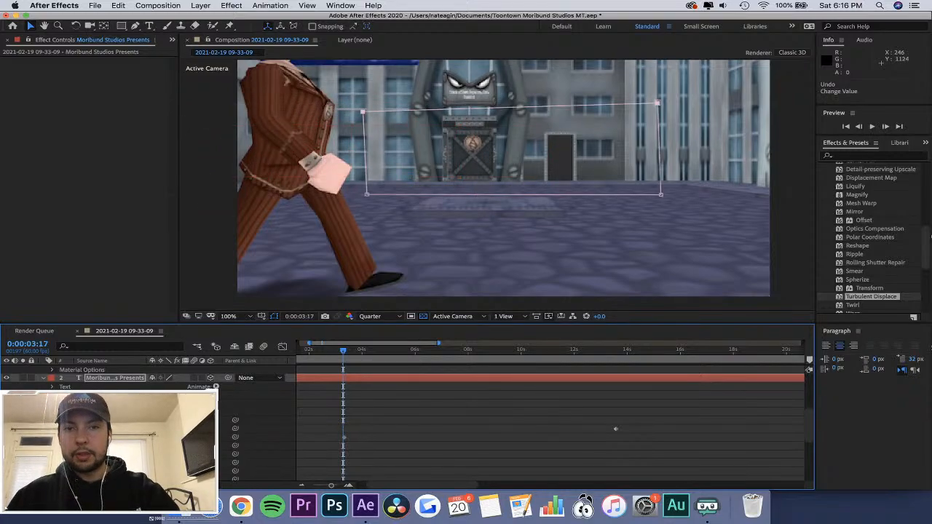
{"action": "key", "text": "super+z"}
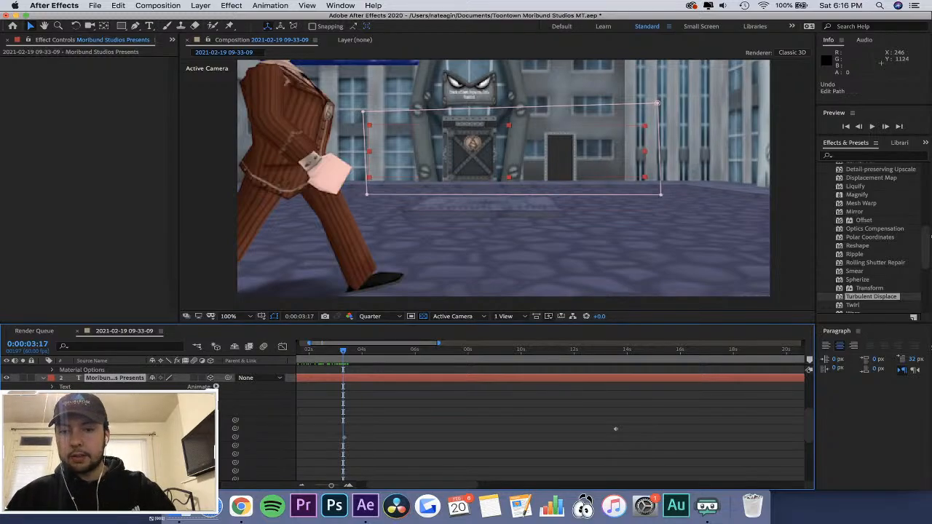
Reselect Mask 1 on the title layer, and undo the last layer switch change and keyframe move.
{"action": "left_click", "coordinate": [352, 432]}
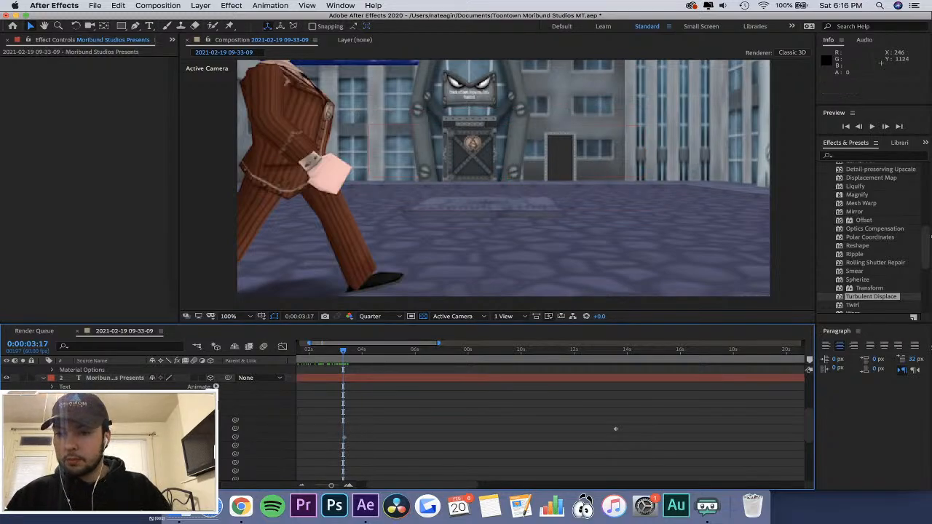
{"action": "left_click", "coordinate": [87, 403]}
{"action": "scroll", "coordinate": [87, 403], "scroll_direction": "down", "scroll_amount": 1}
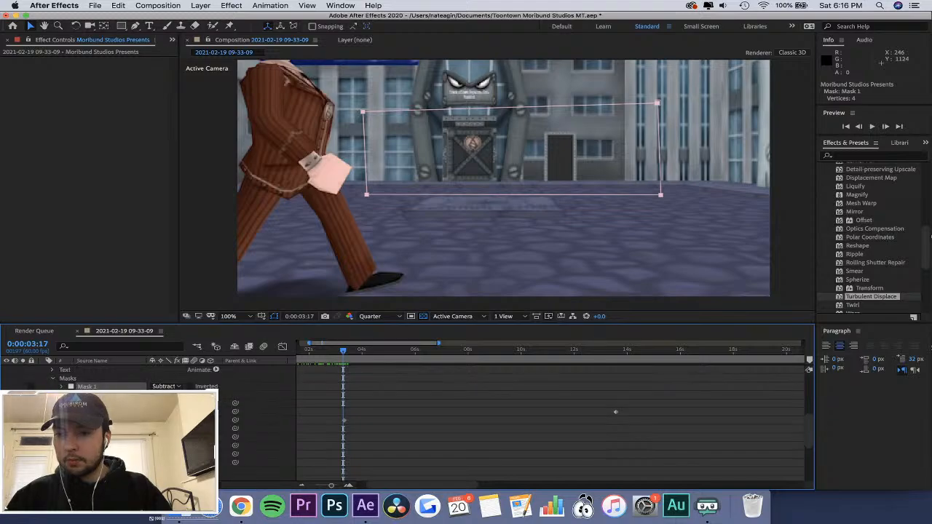
{"action": "scroll", "coordinate": [615, 412], "scroll_direction": "up", "scroll_amount": 1}
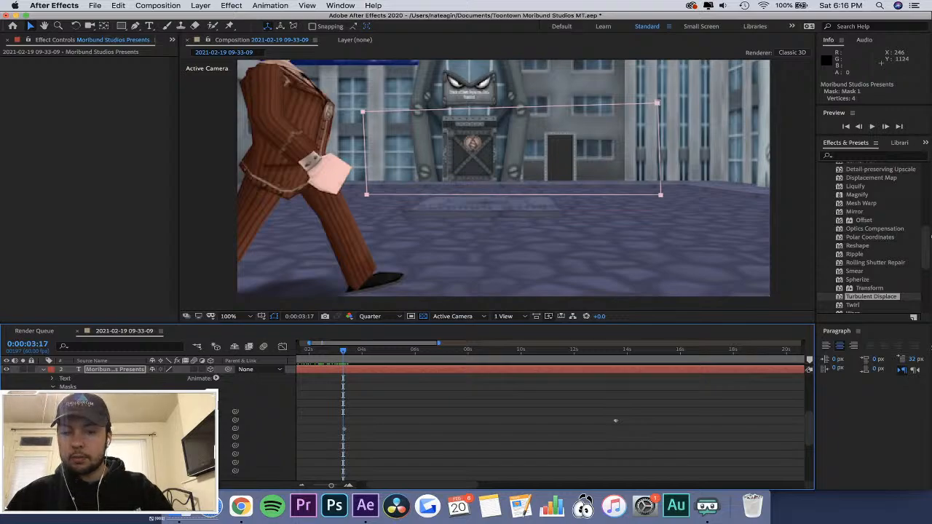
{"action": "key", "text": "super+z"}
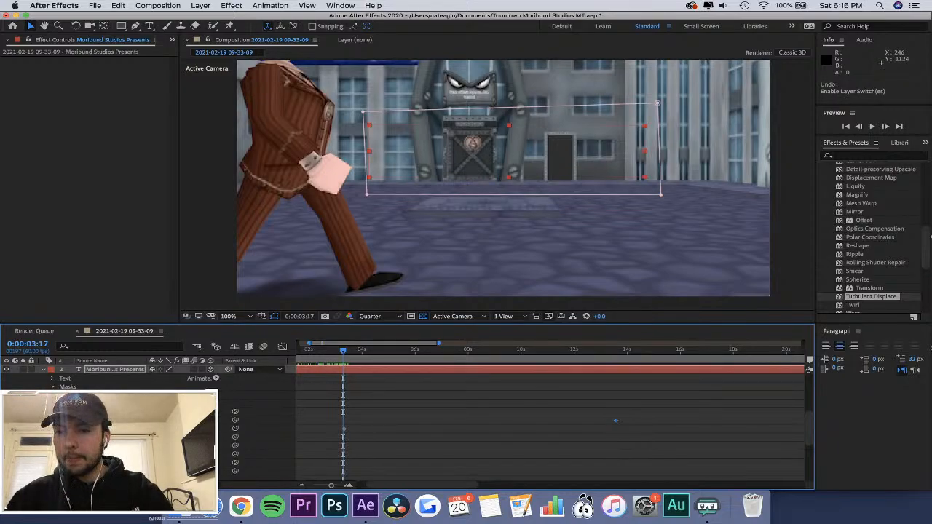
{"action": "key", "text": "super+z"}
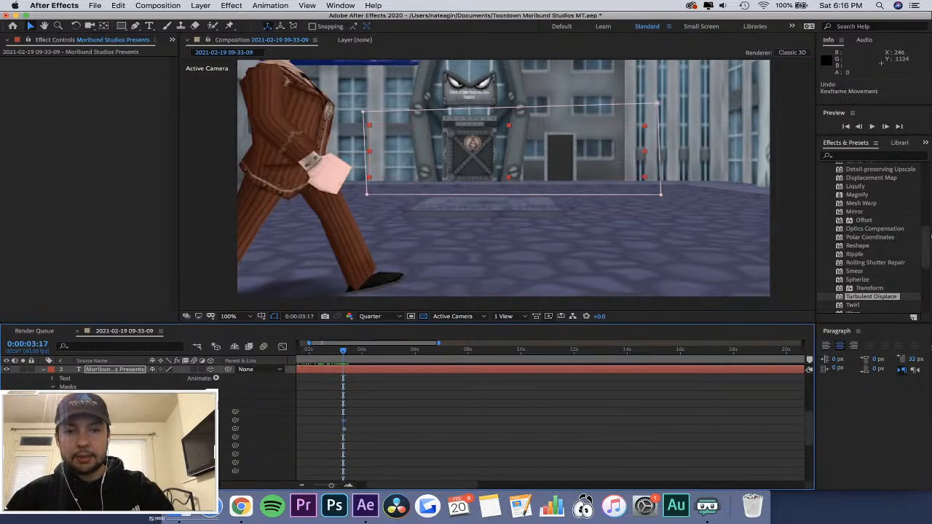
Select the title layer's mask keyframe at 0:00:03:17 and move Mask 1 left until its right edge sits just before the "M" of "MORIBUND".
{"action": "left_click", "coordinate": [52, 403]}
{"action": "left_click", "coordinate": [54, 396]}
{"action": "left_click", "coordinate": [61, 395]}
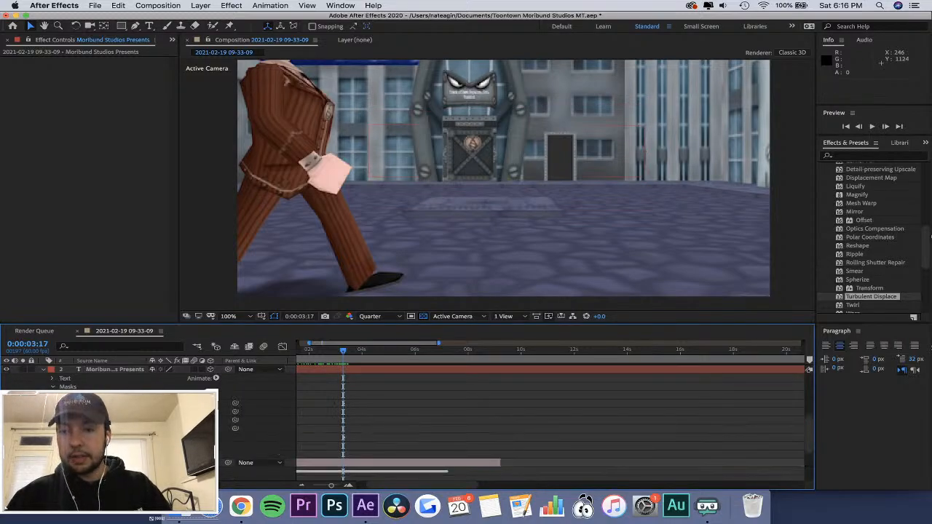
{"action": "left_click", "coordinate": [343, 403]}
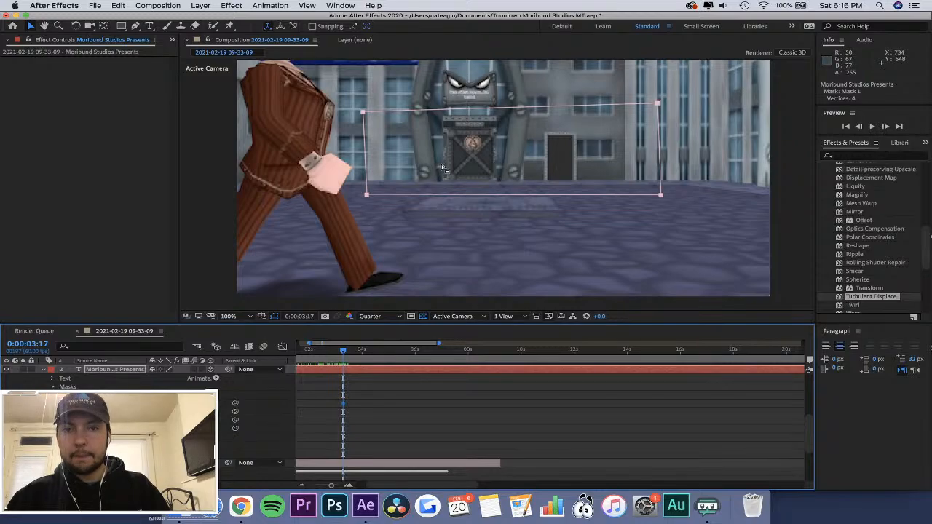
{"action": "left_click_drag", "start_coordinate": [365, 157], "coordinate": [186, 168]}
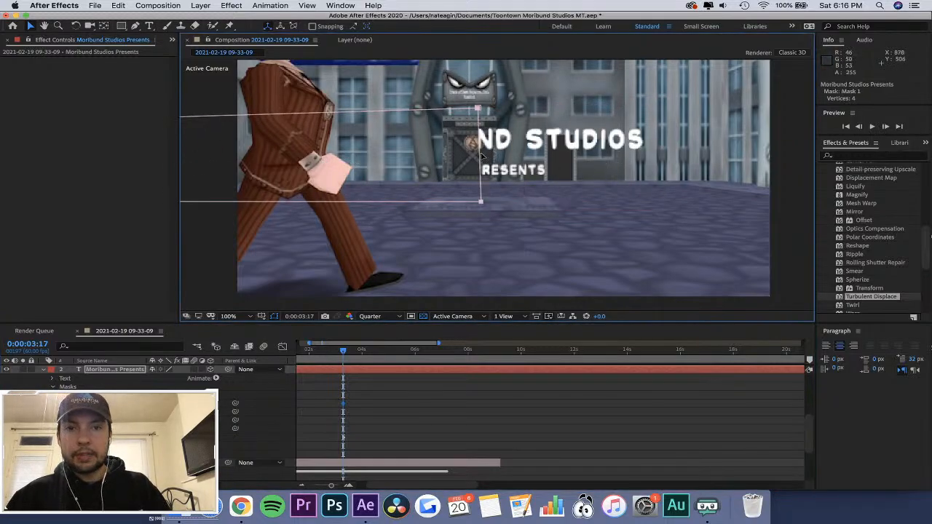
{"action": "left_click_drag", "start_coordinate": [481, 157], "coordinate": [366, 150]}
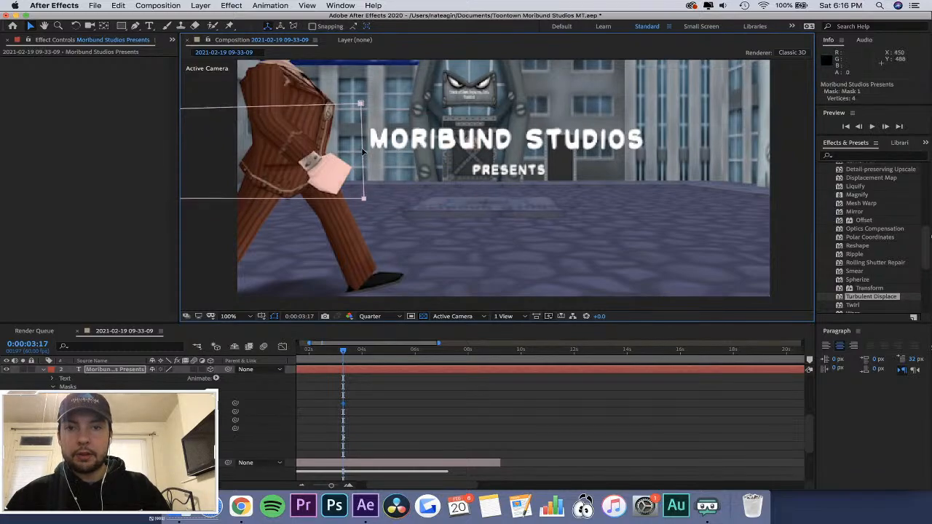
Move the title's mask keyframe from 0:00:03:17 to 0:00:03:24.
{"action": "mouse_move", "coordinate": [344, 352]}
{"action": "left_mouse_down"}
{"action": "mouse_move", "coordinate": [359, 352]}
{"action": "mouse_move", "coordinate": [346, 355]}
{"action": "left_mouse_up"}
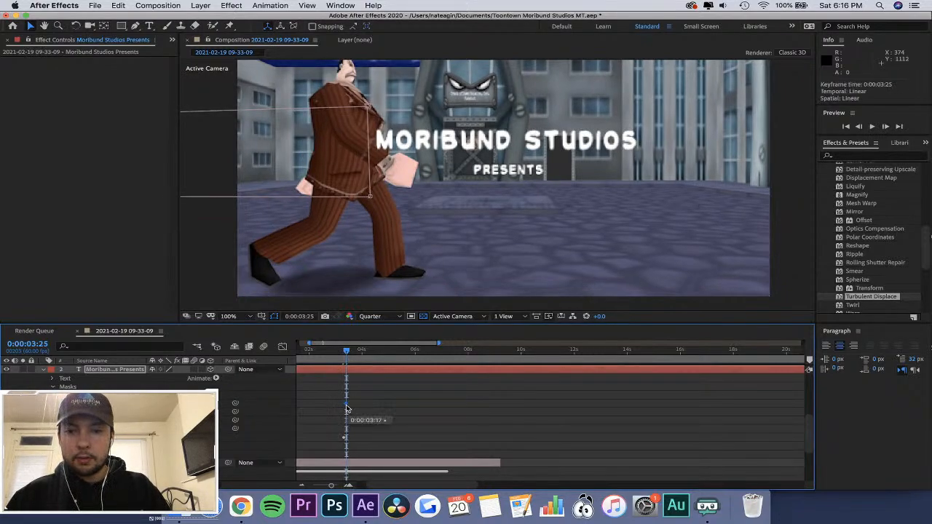
{"action": "key", "text": "semicolon"}
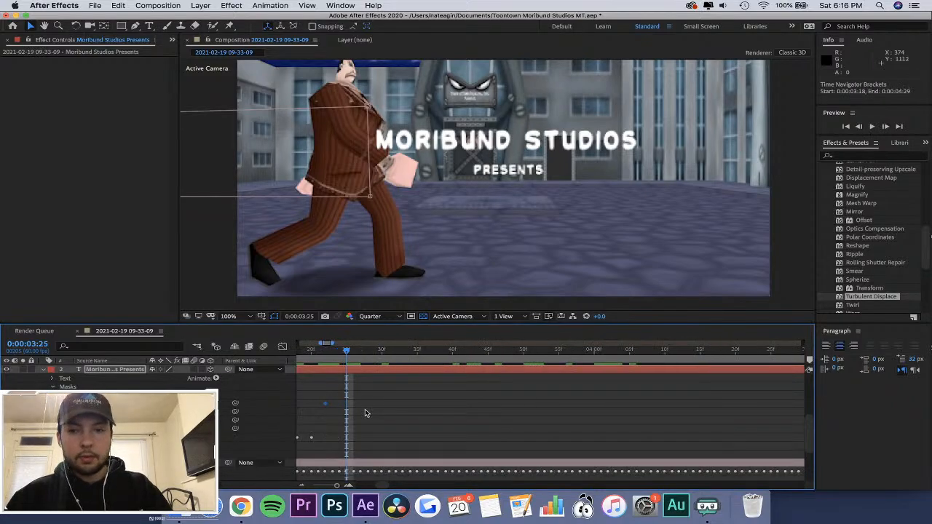
{"action": "mouse_move", "coordinate": [345, 353]}
{"action": "left_mouse_down"}
{"action": "mouse_move", "coordinate": [325, 355]}
{"action": "mouse_move", "coordinate": [342, 361]}
{"action": "left_mouse_up"}
{"action": "left_click_drag", "start_coordinate": [326, 404], "coordinate": [338, 410]}
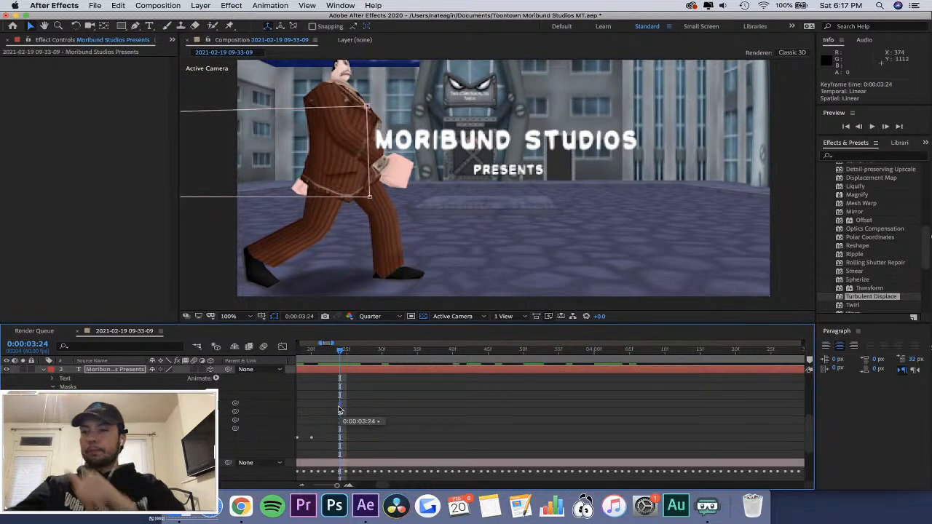
At 0:00:03:25, shift Mask 1's right edge over the start of the title to meet the character's chest.
{"action": "left_click", "coordinate": [349, 353]}
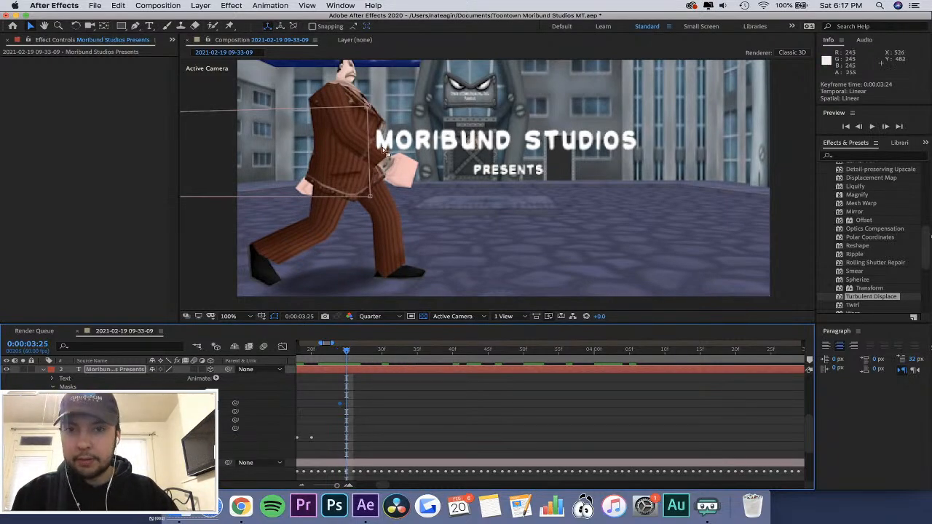
{"action": "left_click_drag", "start_coordinate": [370, 150], "coordinate": [386, 148]}
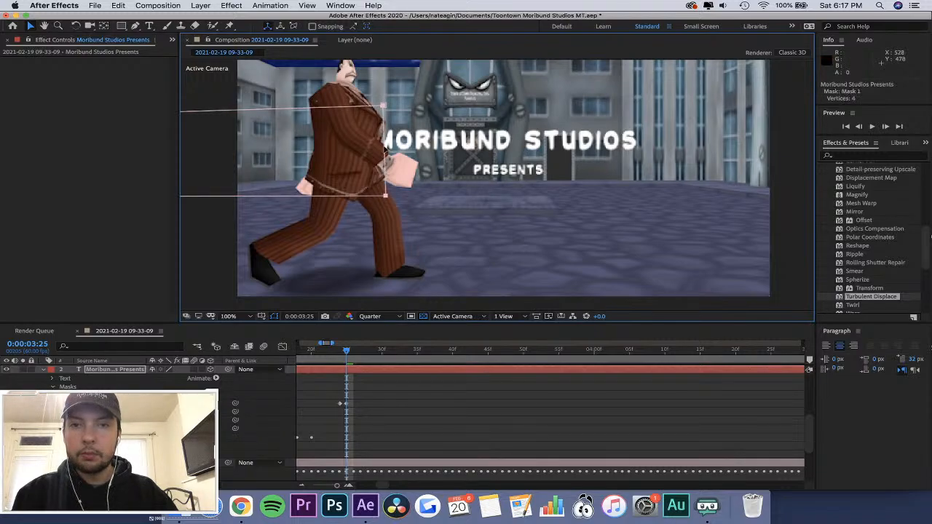
{"action": "scroll", "coordinate": [385, 149], "scroll_direction": "up", "scroll_amount": 4}
{"action": "scroll", "coordinate": [385, 148], "scroll_direction": "down", "scroll_amount": 3}
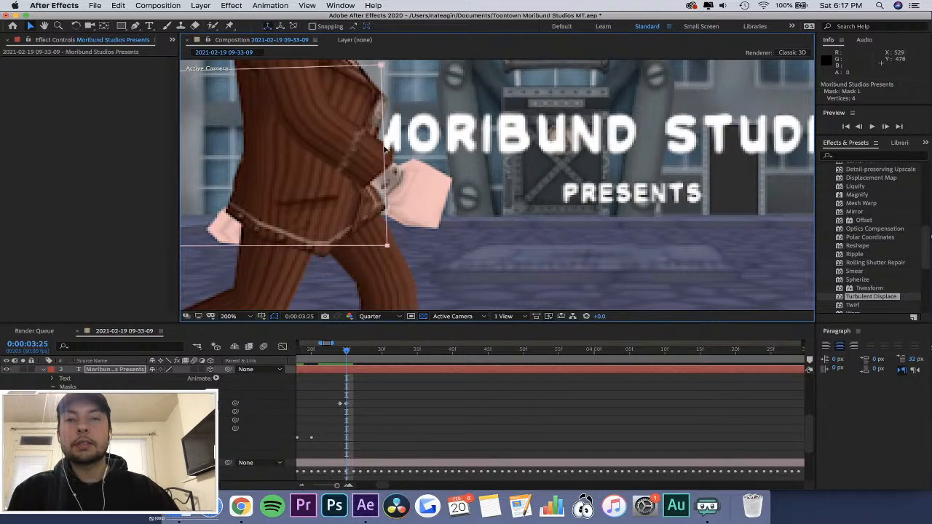
{"action": "scroll", "coordinate": [385, 148], "scroll_direction": "down", "scroll_amount": 1}
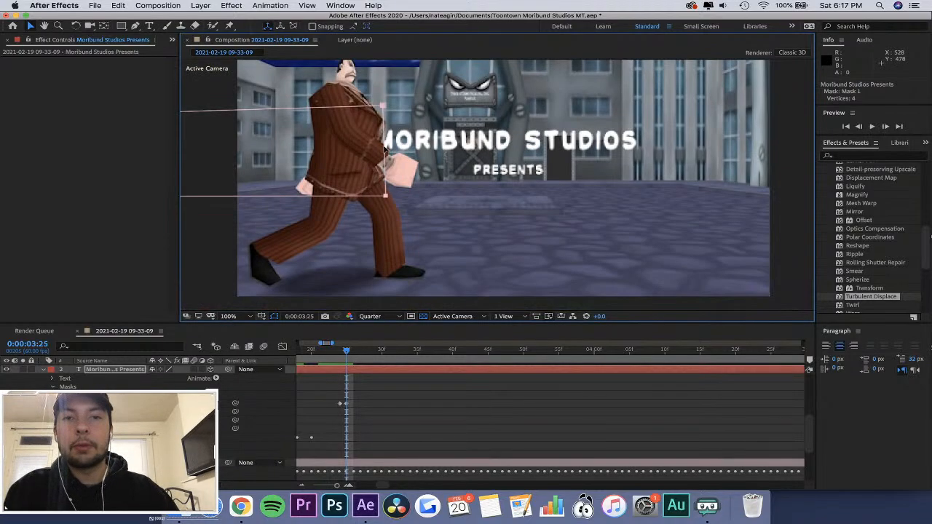
At 0:00:03:26, add Pen tool vertices to Mask 1's right edge and shape it along the character's chest.
{"action": "left_click", "coordinate": [349, 354]}
{"action": "left_click_drag", "start_coordinate": [351, 356], "coordinate": [356, 357]}
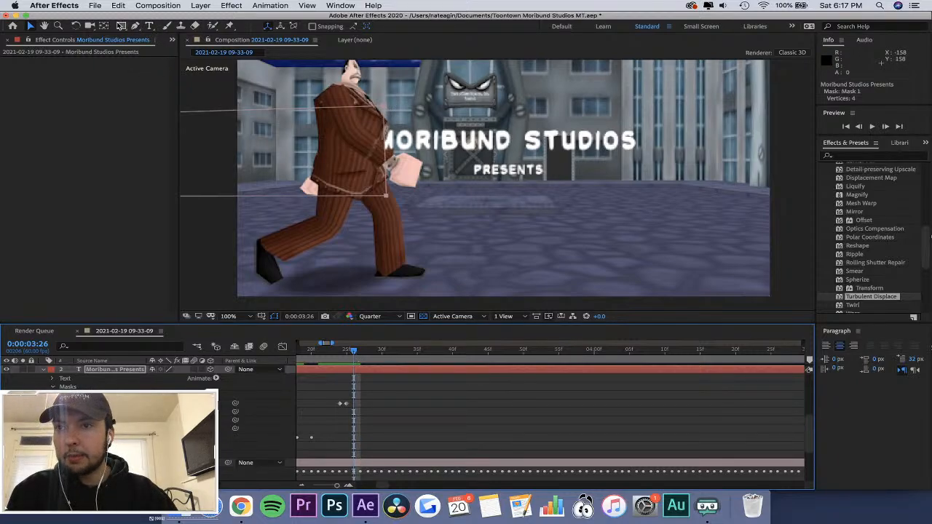
{"action": "left_click", "coordinate": [135, 26]}
{"action": "left_click", "coordinate": [388, 147]}
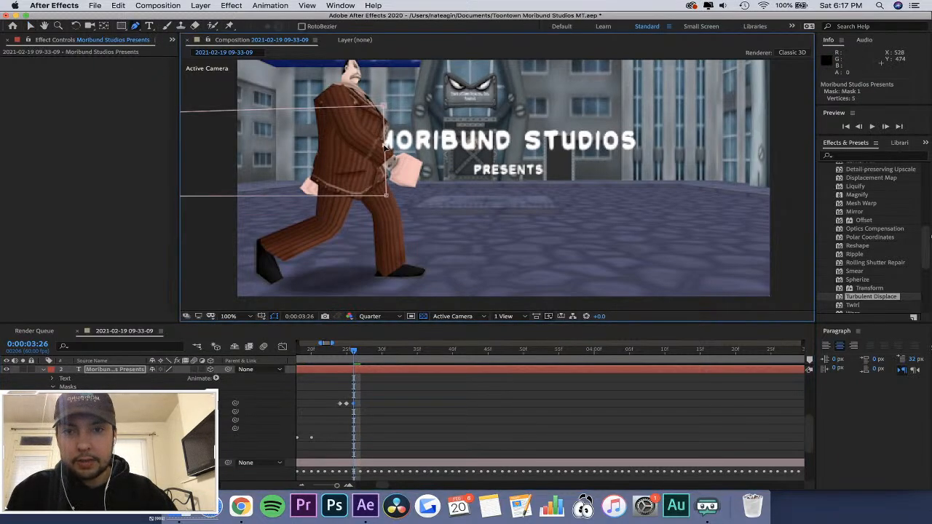
{"action": "mouse_move", "coordinate": [386, 148]}
{"action": "left_mouse_down"}
{"action": "mouse_move", "coordinate": [391, 127]}
{"action": "mouse_move", "coordinate": [386, 140]}
{"action": "left_mouse_up"}
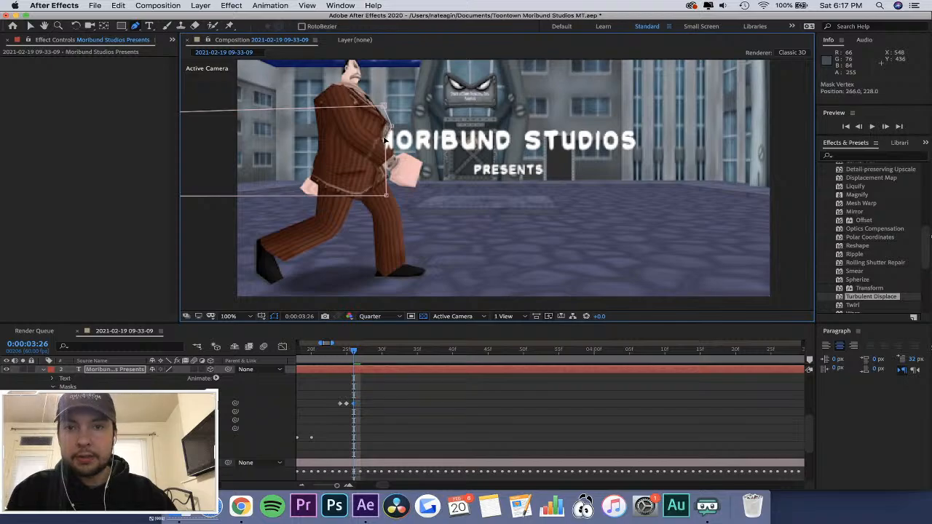
Go back to 0:00:03:25, add another vertex to Mask 1's right edge and fit the edge to the character's chest.
{"action": "left_click_drag", "start_coordinate": [353, 351], "coordinate": [347, 351]}
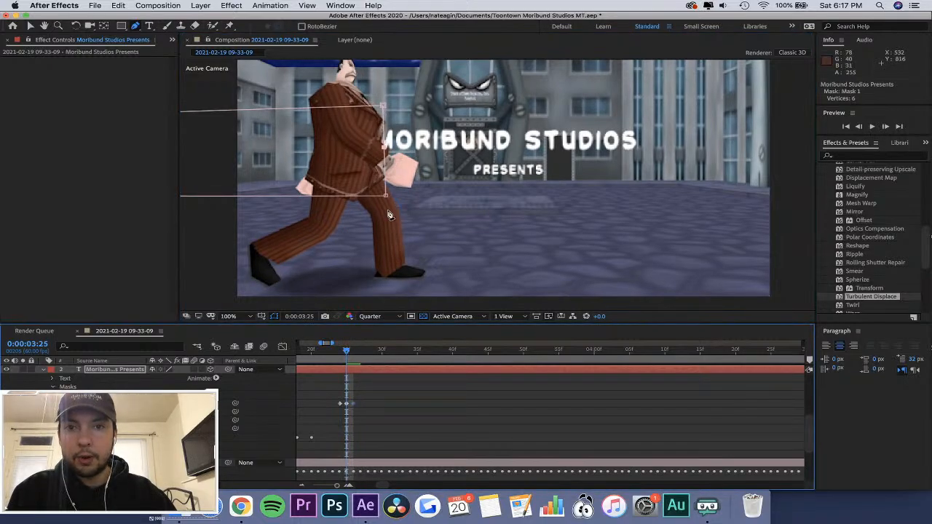
{"action": "left_click", "coordinate": [383, 129]}
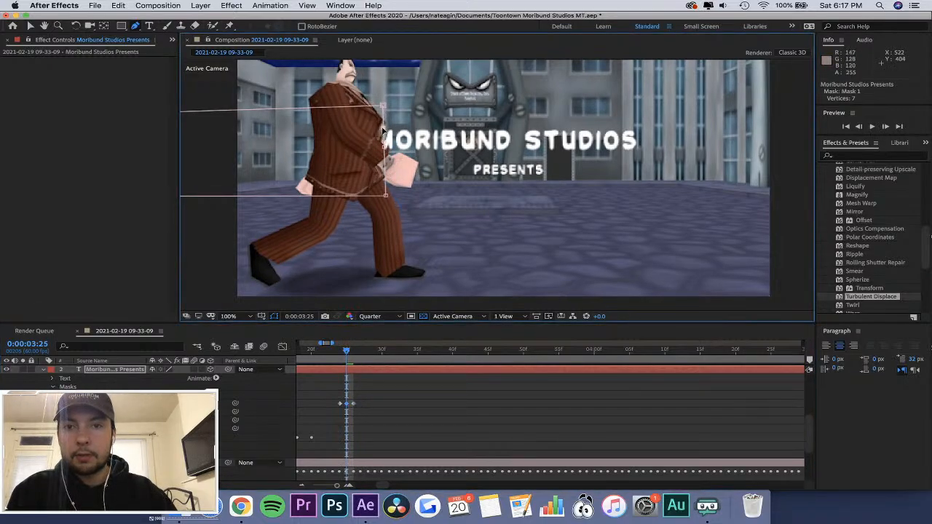
{"action": "left_click_drag", "start_coordinate": [383, 130], "coordinate": [380, 140]}
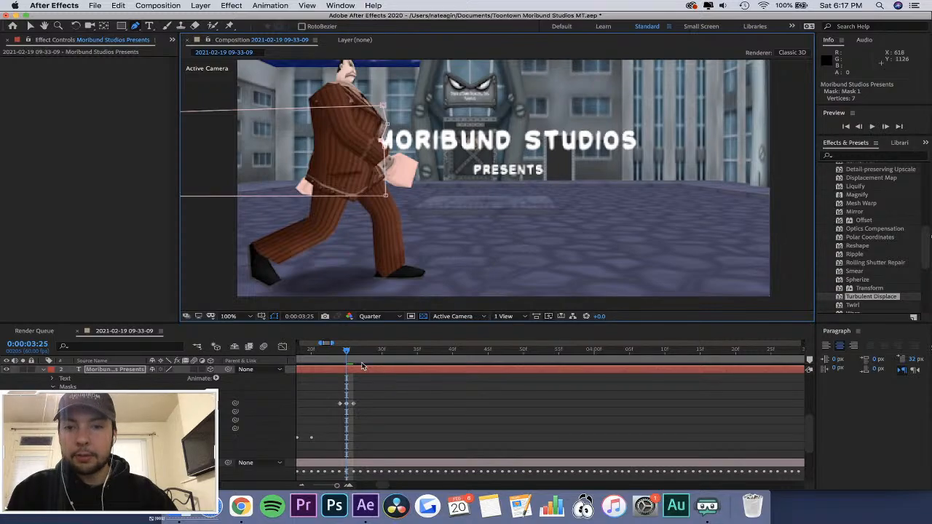
At 0:00:03:27, undo the stray new mask path and move Mask 1's middle right vertex to the character's chest.
{"action": "mouse_move", "coordinate": [347, 352]}
{"action": "left_mouse_down"}
{"action": "mouse_move", "coordinate": [335, 355]}
{"action": "mouse_move", "coordinate": [359, 357]}
{"action": "left_mouse_up"}
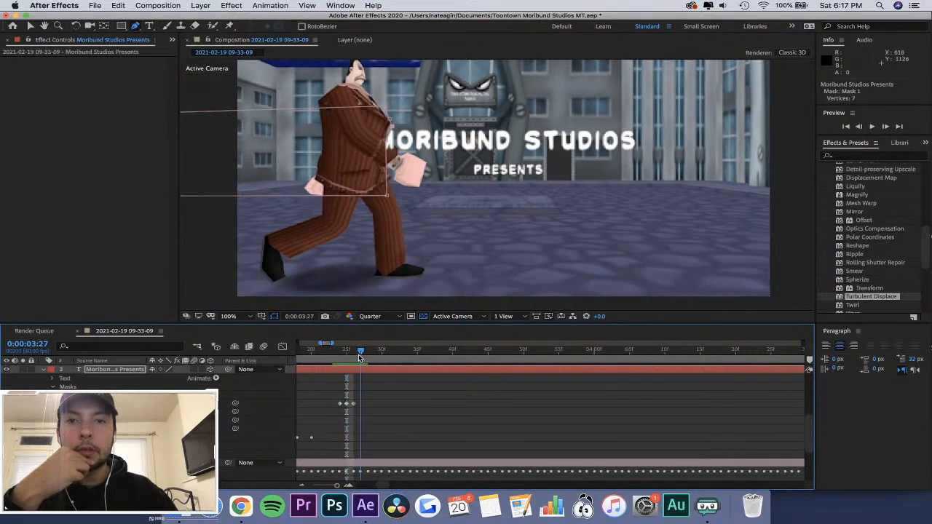
{"action": "left_click", "coordinate": [346, 143]}
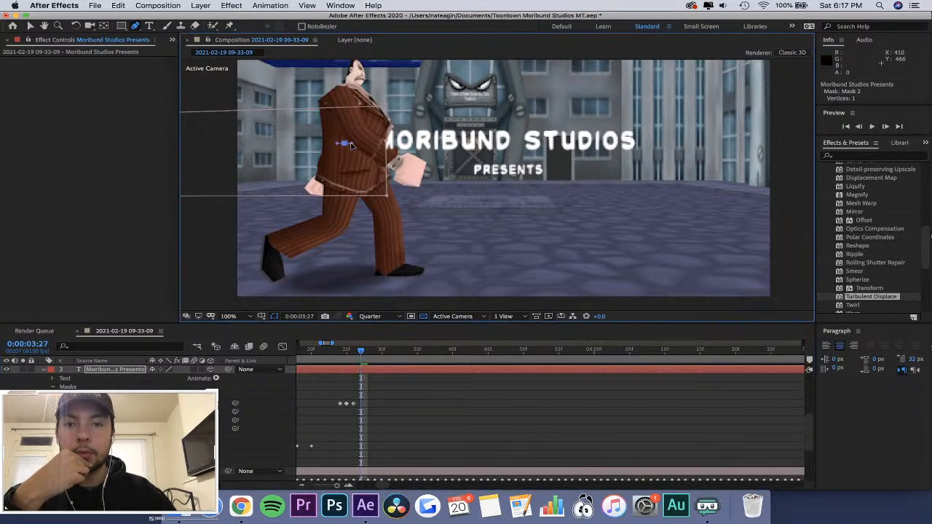
{"action": "key", "text": "super+z"}
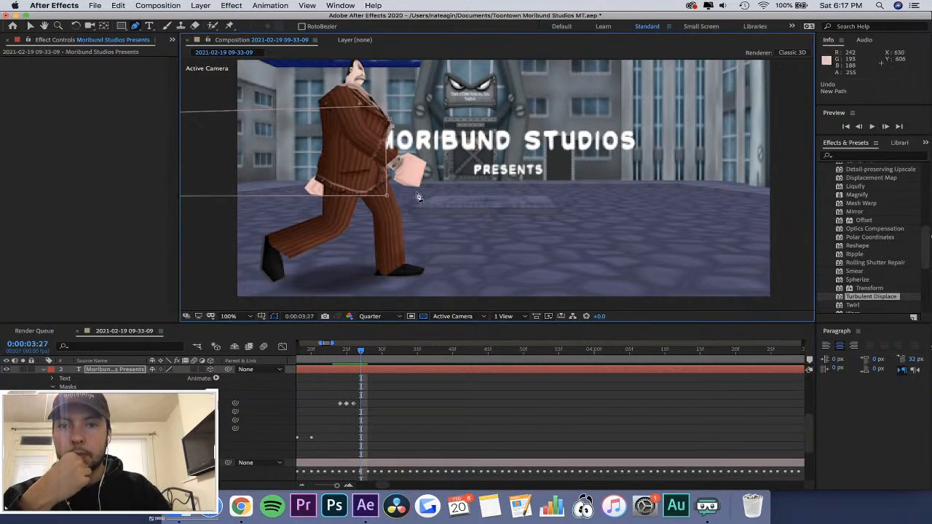
{"action": "key", "text": "v"}
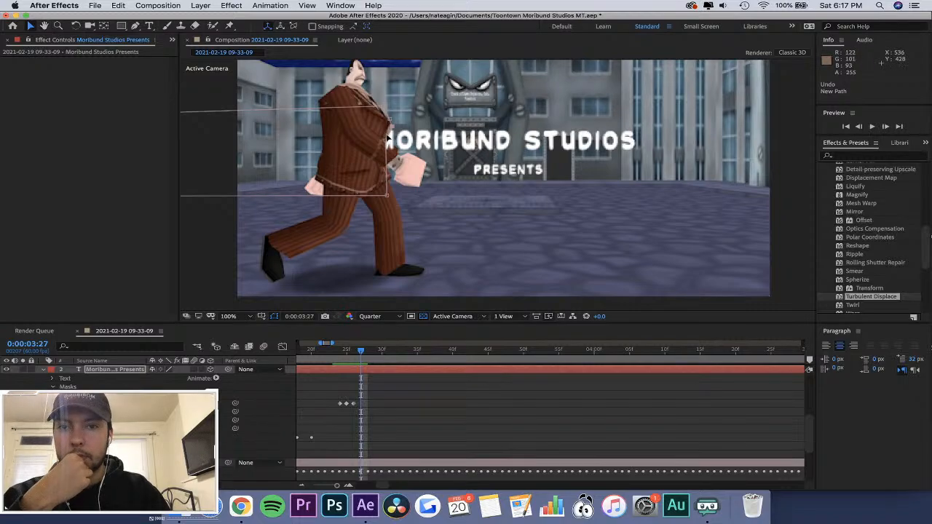
{"action": "left_click", "coordinate": [388, 137]}
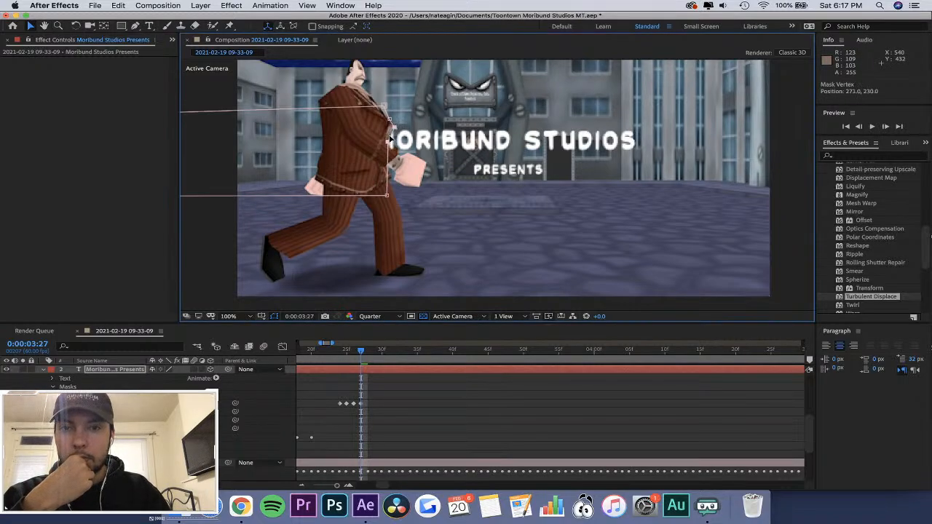
At 0:00:04:08, pull Mask 1's right-hand vertices to the character's chest and hand, and add a lower-edge vertex moved to his front leg.
{"action": "left_click", "coordinate": [366, 354]}
{"action": "left_click_drag", "start_coordinate": [370, 356], "coordinate": [654, 386]}
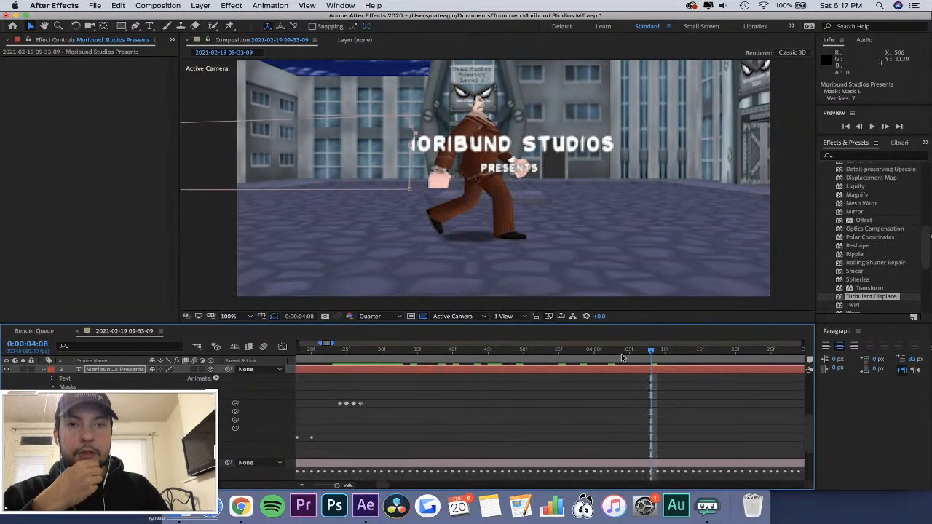
{"action": "left_click_drag", "start_coordinate": [417, 163], "coordinate": [521, 160]}
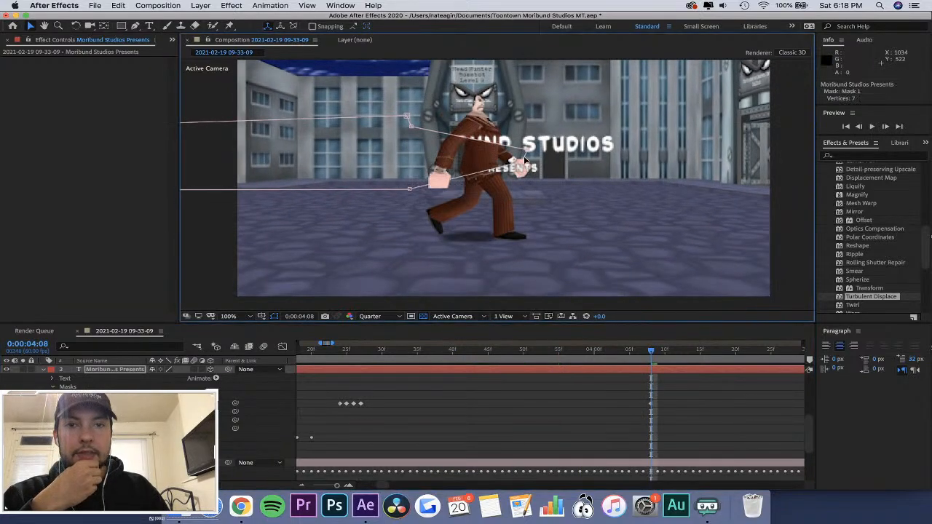
{"action": "left_click_drag", "start_coordinate": [452, 131], "coordinate": [505, 133]}
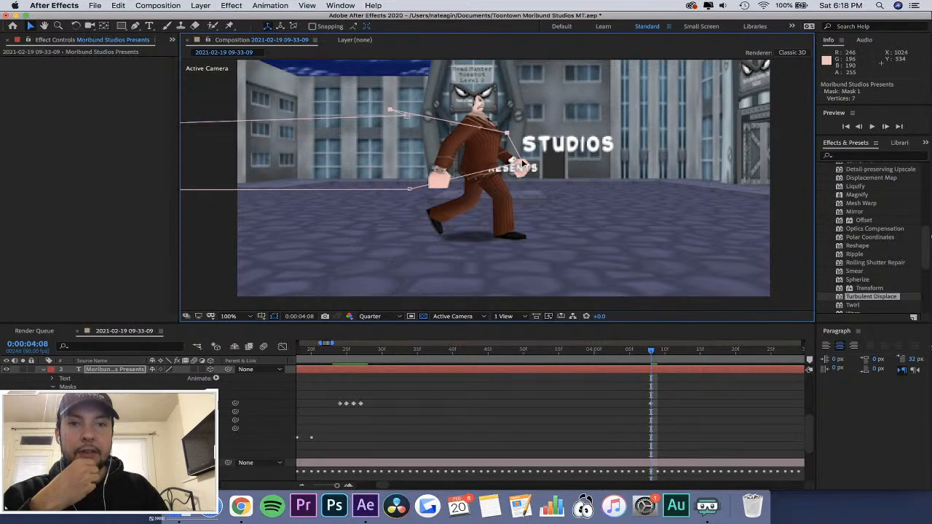
{"action": "left_click_drag", "start_coordinate": [523, 166], "coordinate": [502, 132]}
{"action": "left_click_drag", "start_coordinate": [392, 110], "coordinate": [492, 120]}
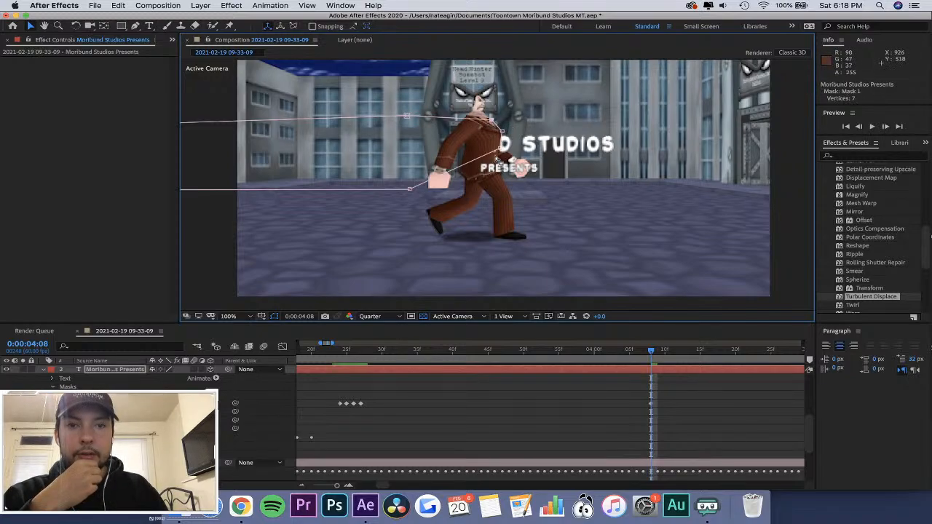
{"action": "left_click_drag", "start_coordinate": [411, 190], "coordinate": [535, 169]}
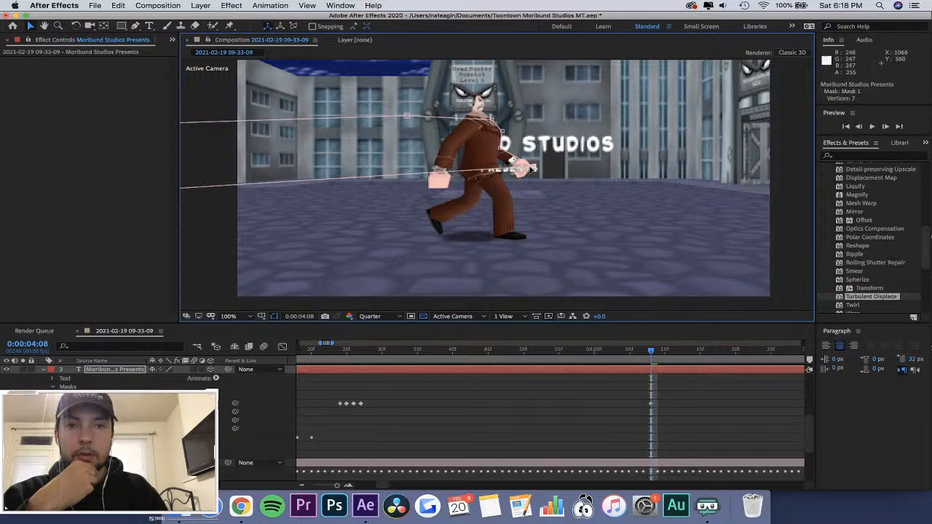
{"action": "left_click", "coordinate": [136, 27]}
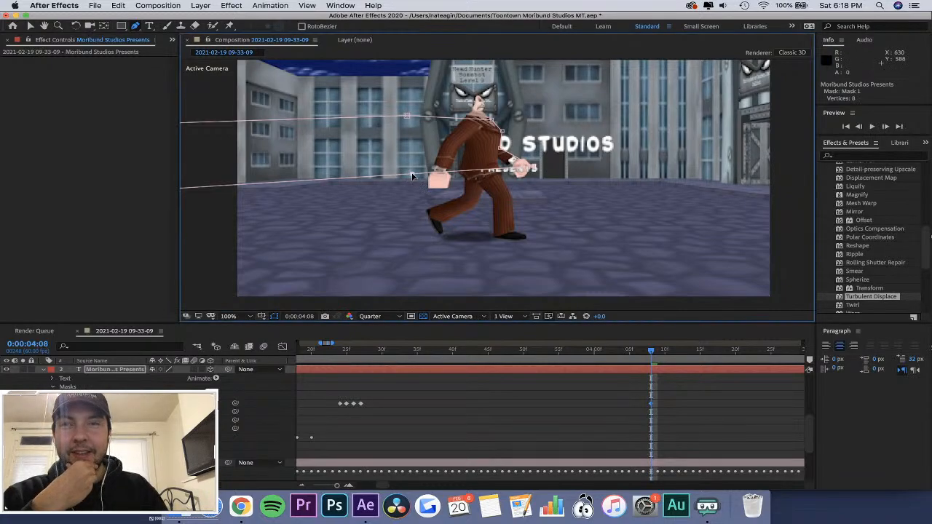
{"action": "left_click_drag", "start_coordinate": [413, 180], "coordinate": [493, 202]}
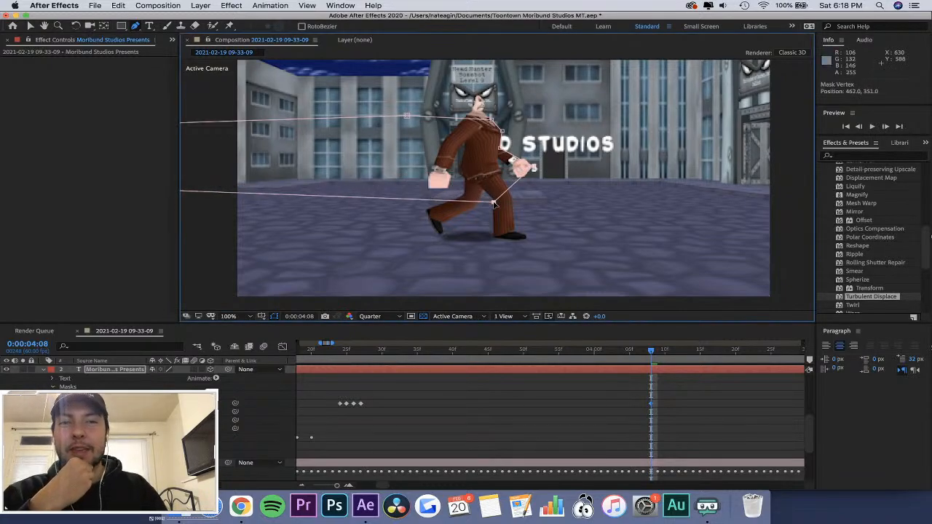
At 0:00:03:38, move Mask 1's right-hand vertices onto the character's chest and wrist.
{"action": "left_click", "coordinate": [643, 355]}
{"action": "left_click_drag", "start_coordinate": [643, 356], "coordinate": [438, 387]}
{"action": "left_click_drag", "start_coordinate": [412, 120], "coordinate": [432, 149]}
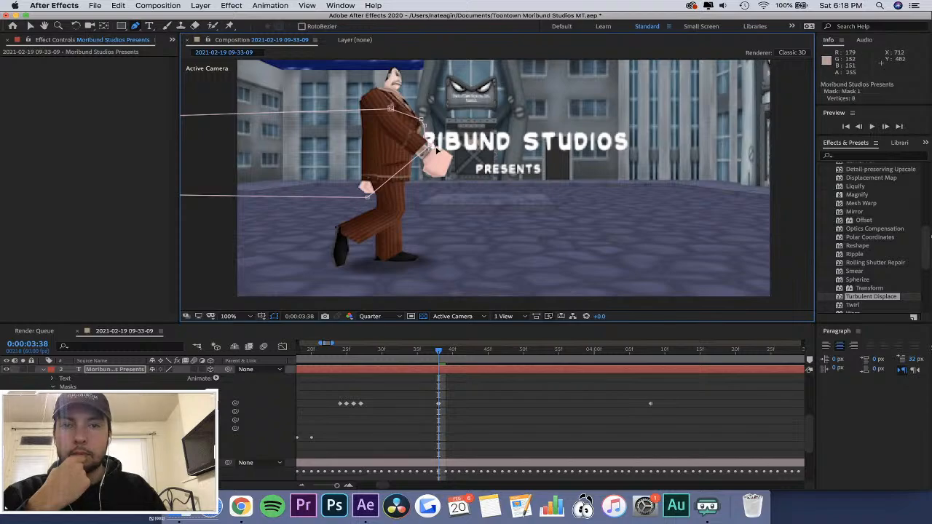
Undo the stray new mask path, add a vertex to Mask 1's lower edge by the wrist and try pulling it to the hand.
{"action": "left_click", "coordinate": [453, 154]}
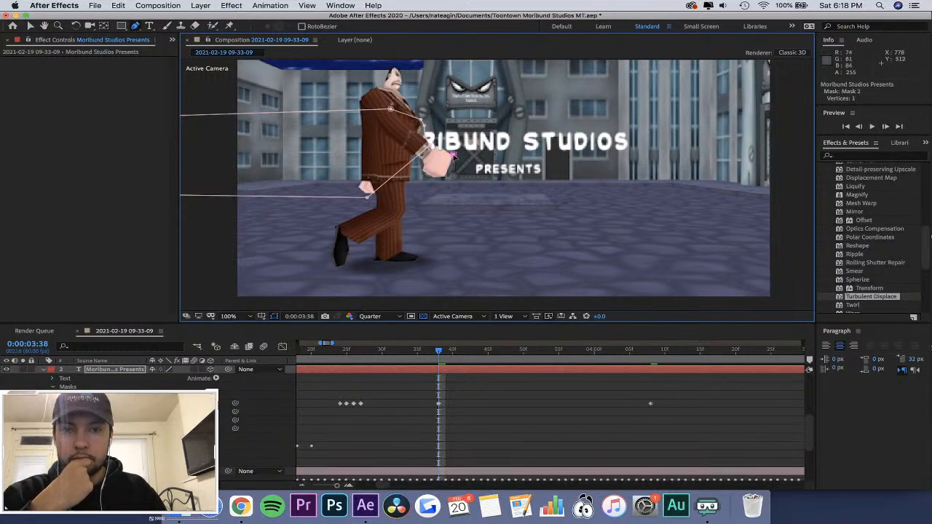
{"action": "key", "text": "super+z"}
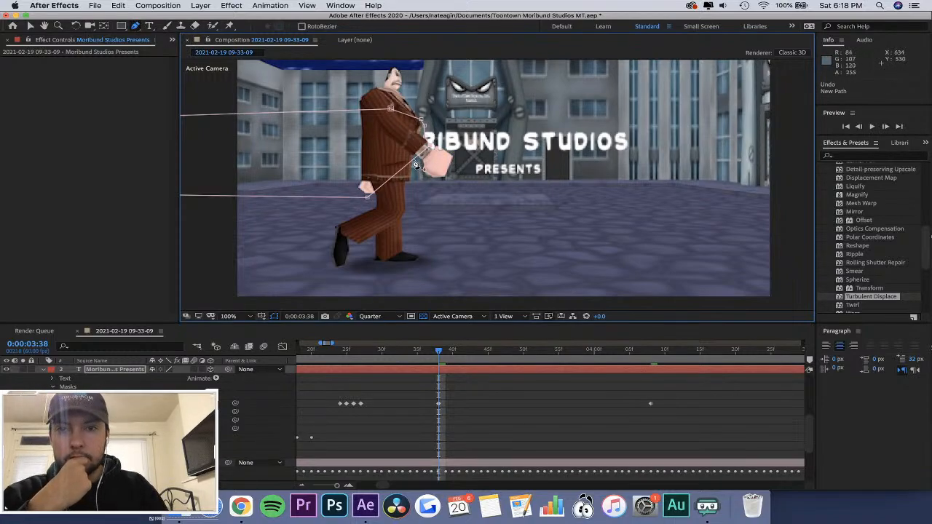
{"action": "key", "text": "v"}
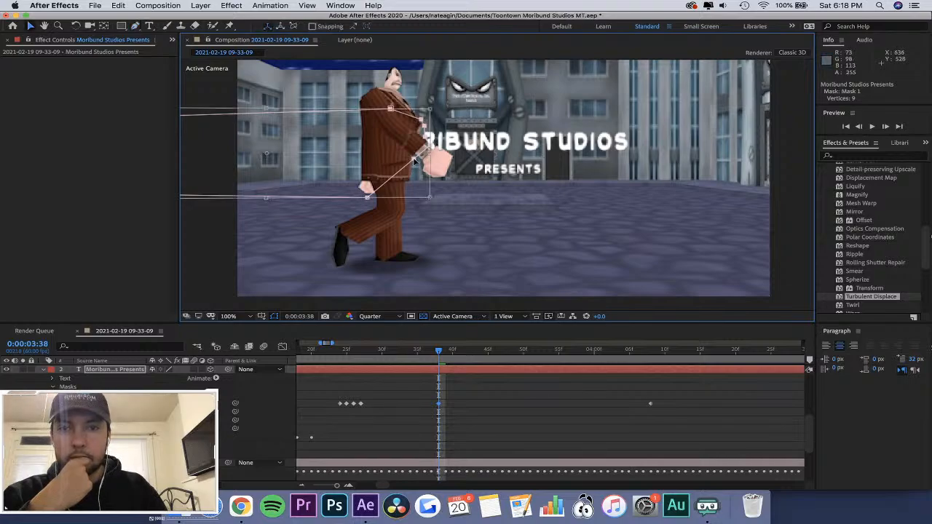
{"action": "left_click_drag", "start_coordinate": [415, 160], "coordinate": [439, 164]}
{"action": "key", "text": "super+z"}
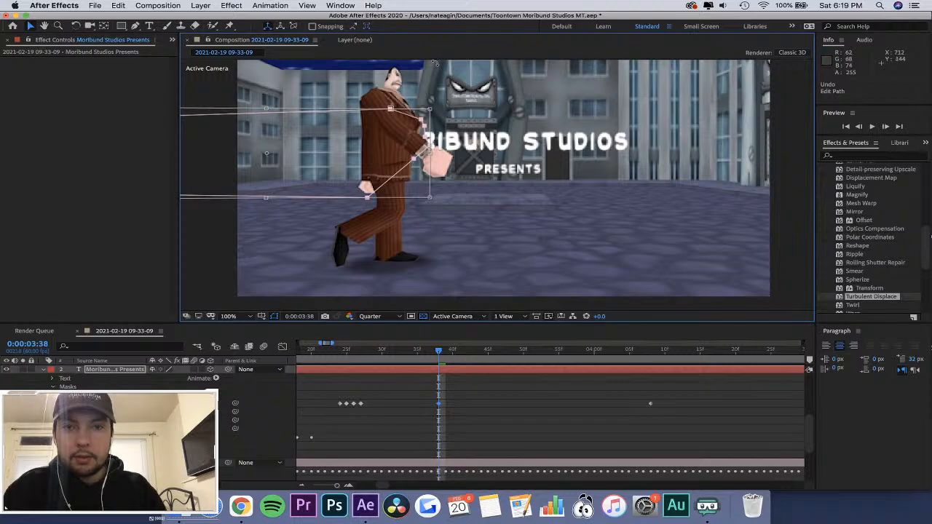
Nudge the whole of Mask 1 slightly up and to the left at 0:00:03:38, and deselect it.
{"action": "left_click", "coordinate": [135, 25]}
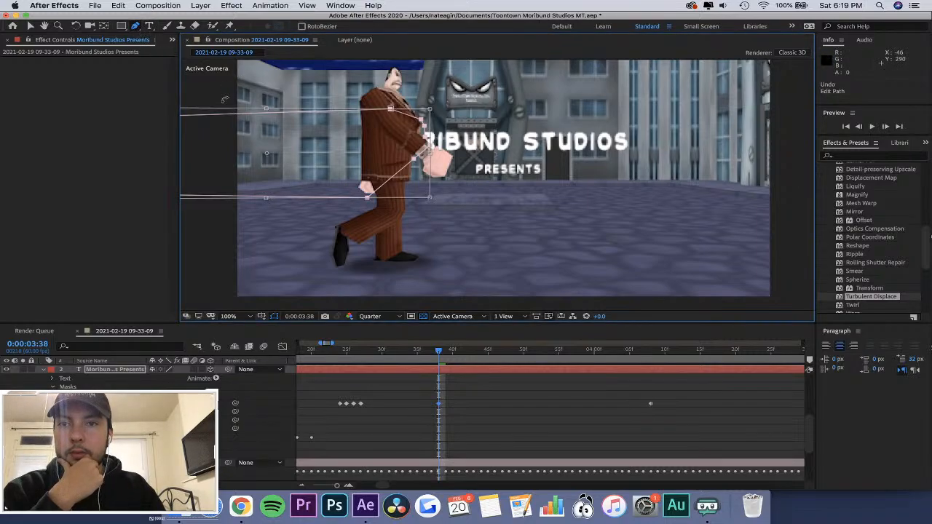
{"action": "left_click_drag", "start_coordinate": [346, 153], "coordinate": [342, 145]}
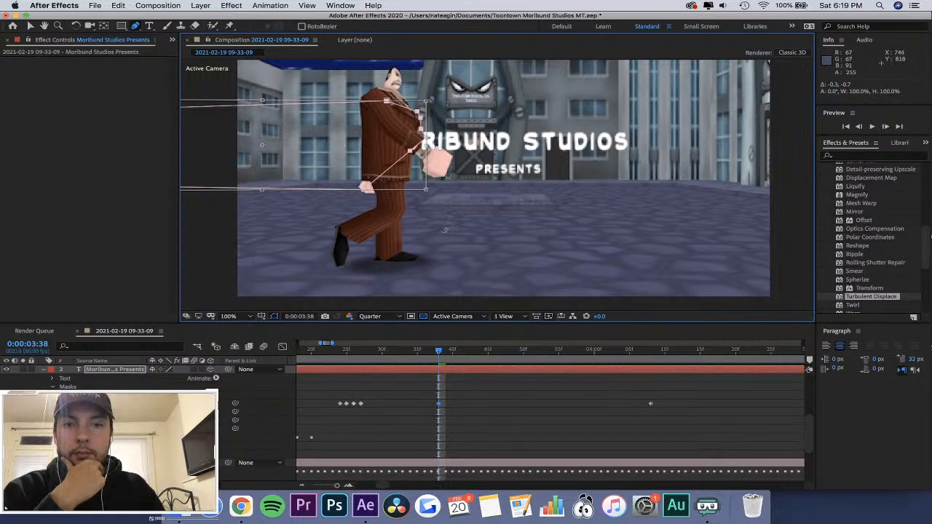
{"action": "key", "text": "v"}
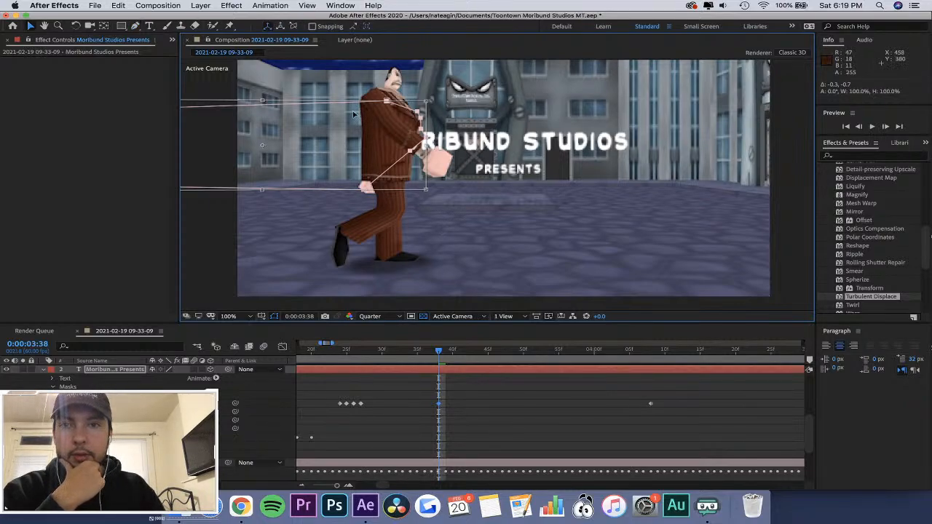
{"action": "left_click", "coordinate": [440, 412]}
{"action": "left_click", "coordinate": [440, 381]}
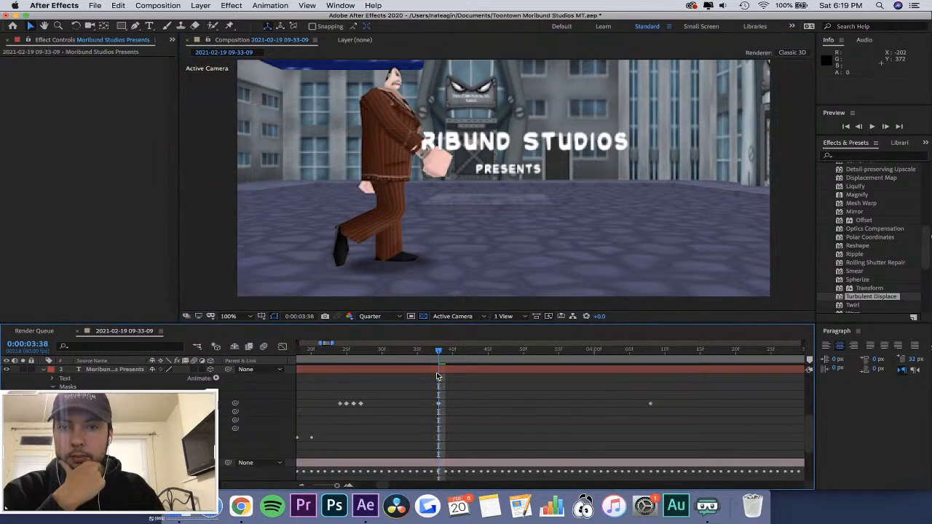
Reselect Mask 1 and add two Pen tool vertices around the character's forearm at 0:00:03:38.
{"action": "left_click", "coordinate": [84, 395]}
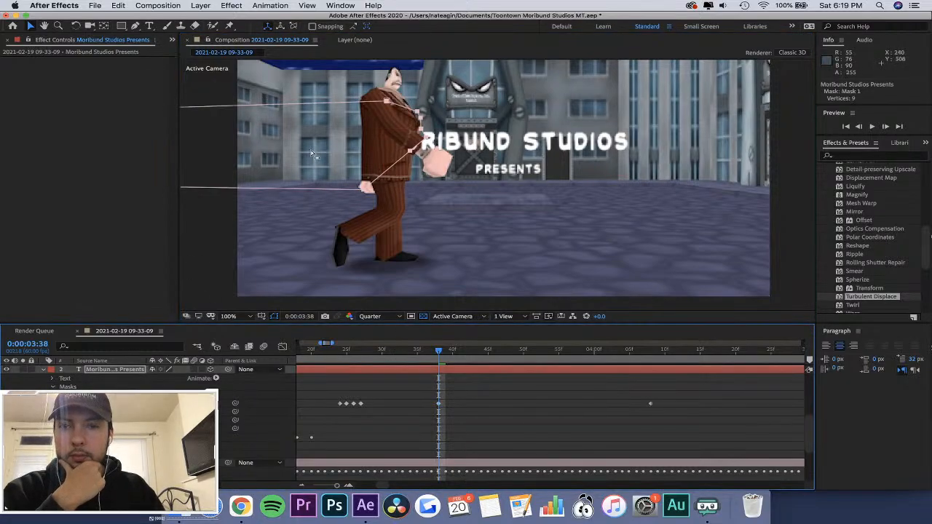
{"action": "left_click", "coordinate": [136, 26]}
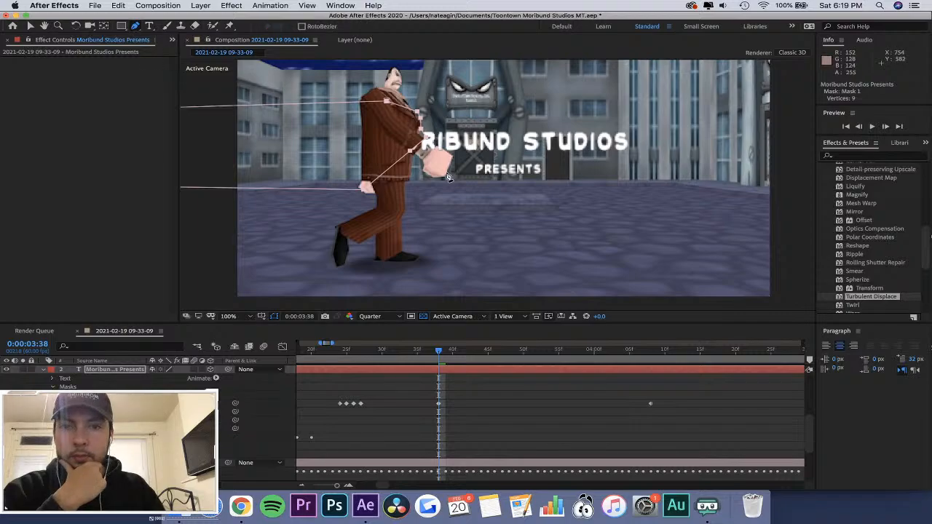
{"action": "left_click_drag", "start_coordinate": [412, 151], "coordinate": [429, 145]}
{"action": "left_click", "coordinate": [395, 156]}
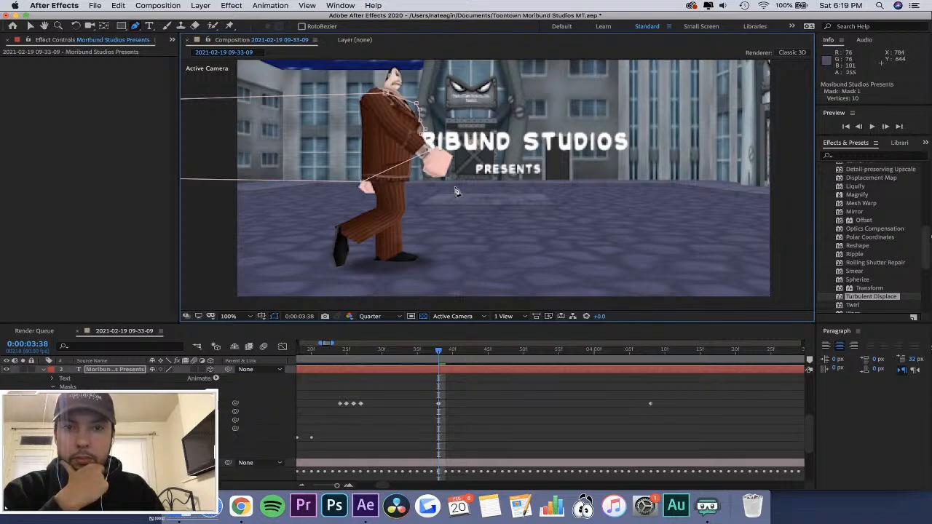
Try to shift Mask 1 toward the character's outstretched hand.
{"action": "double_click", "coordinate": [410, 161]}
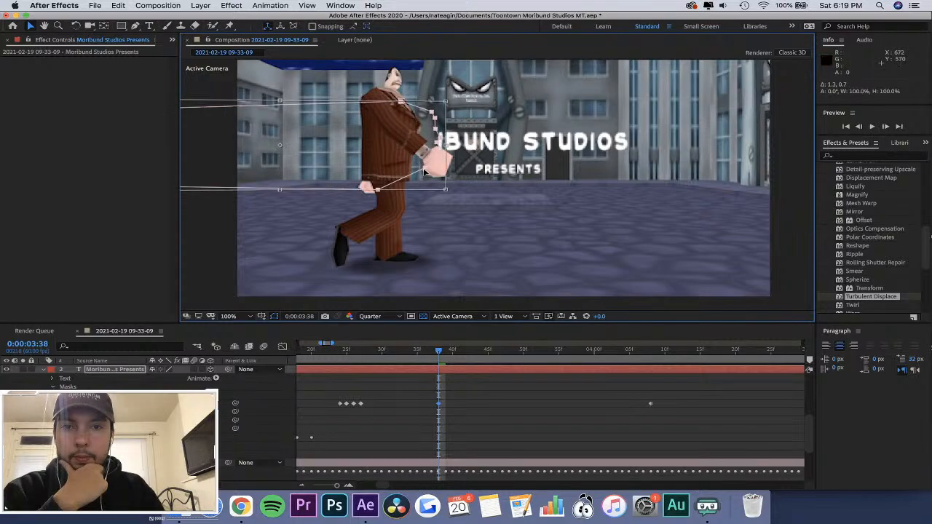
{"action": "left_click", "coordinate": [614, 422]}
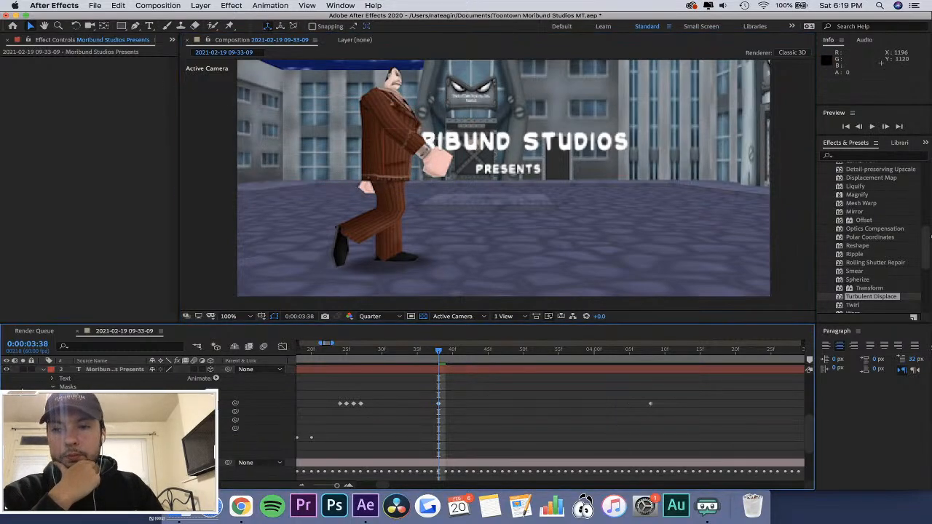
{"action": "left_click", "coordinate": [83, 396]}
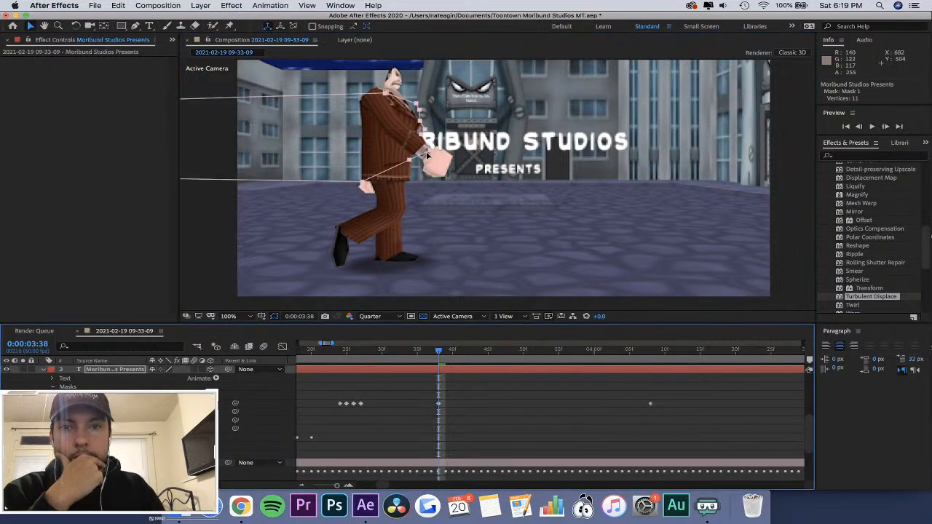
{"action": "left_click_drag", "start_coordinate": [409, 158], "coordinate": [442, 157]}
{"action": "key", "text": "super+z"}
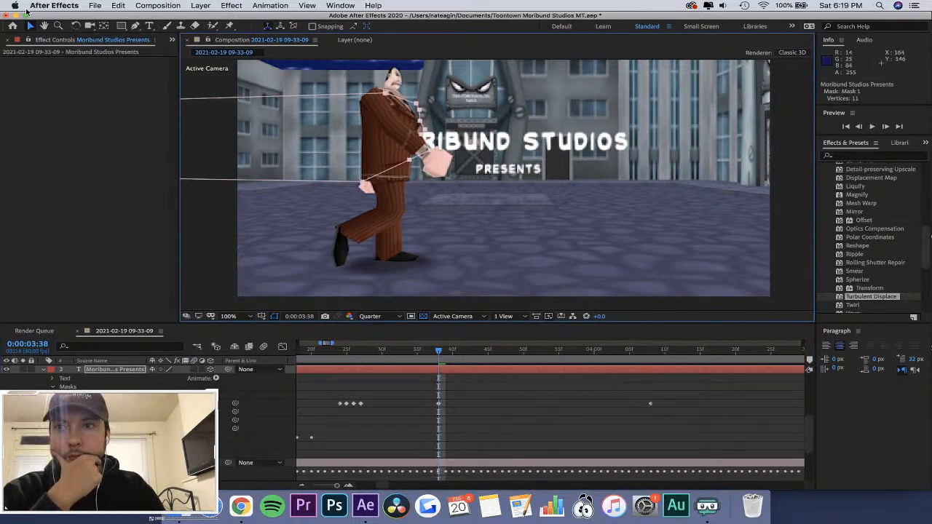
Try to pull Mask 1's lower-edge vertex below the forearm out to the character's hand.
{"action": "left_click", "coordinate": [135, 26]}
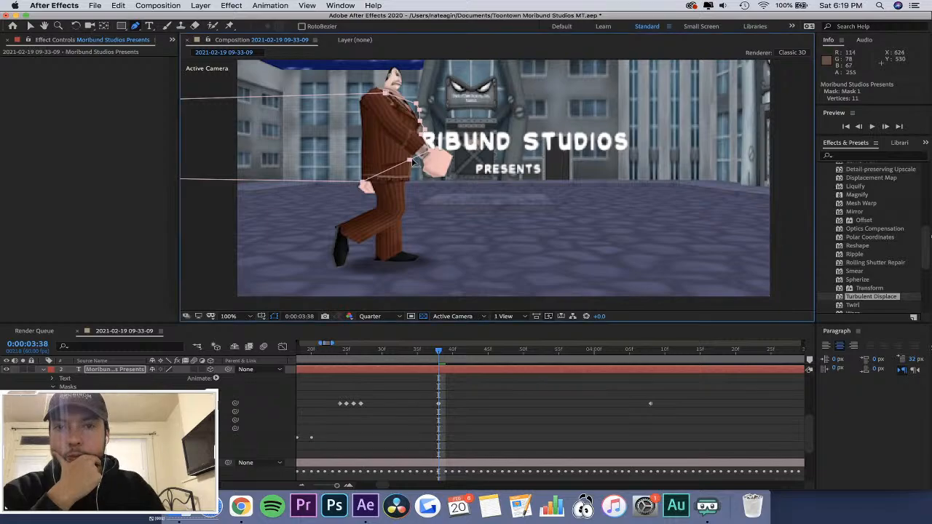
{"action": "left_click_drag", "start_coordinate": [415, 165], "coordinate": [439, 162]}
{"action": "key", "text": "super+z"}
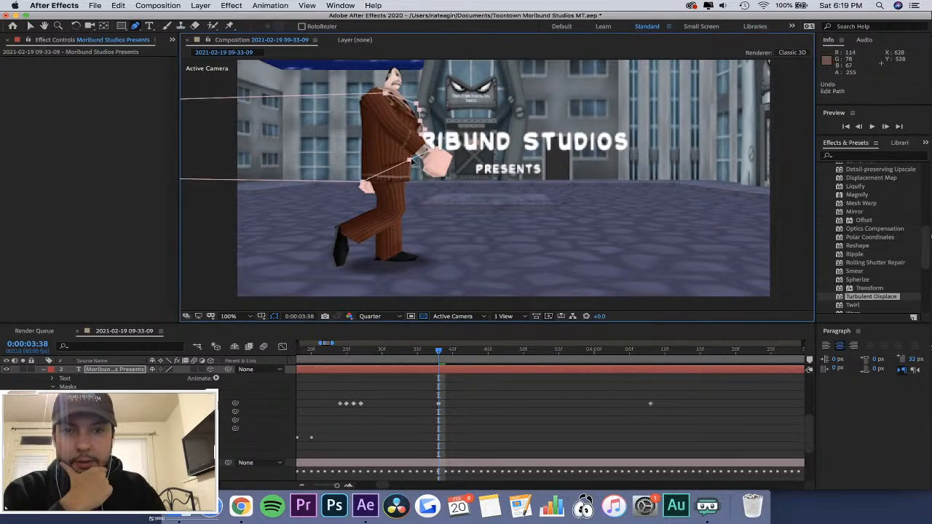
{"action": "key", "text": "v"}
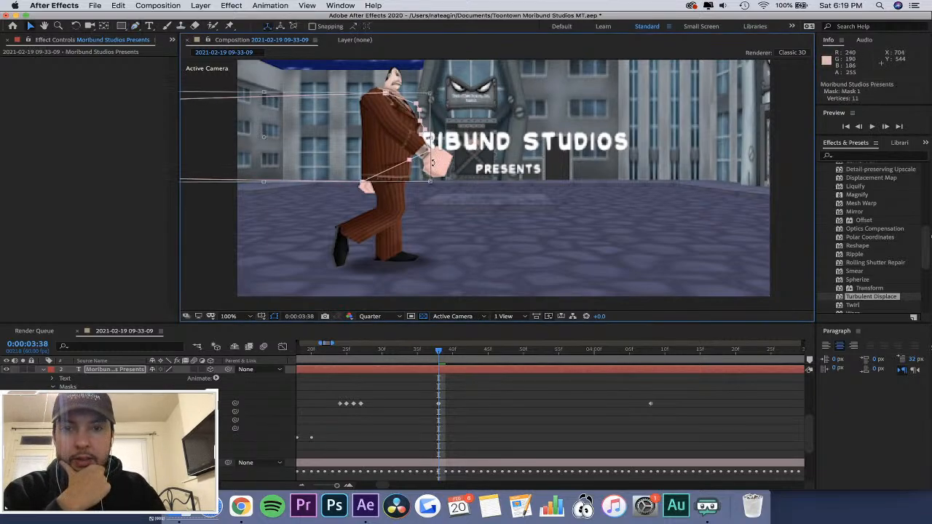
{"action": "key", "text": "super+z"}
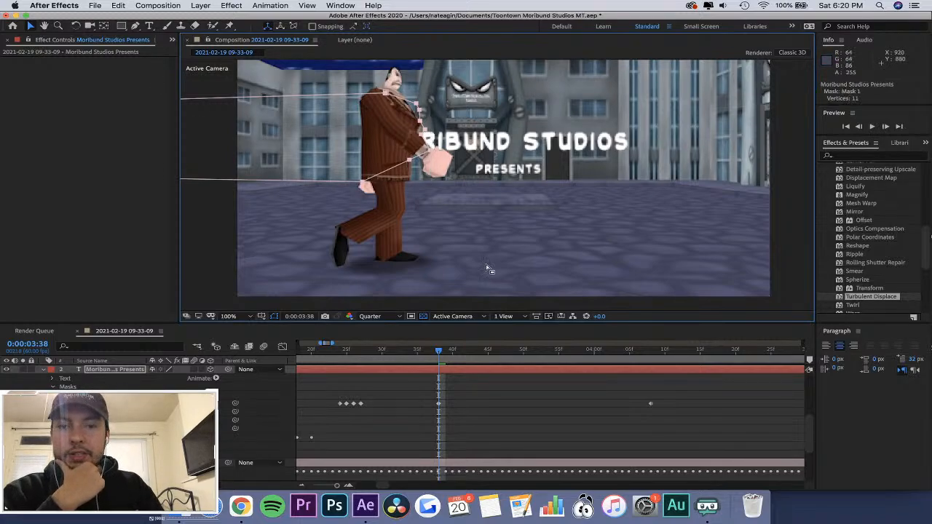
{"action": "left_click", "coordinate": [88, 404]}
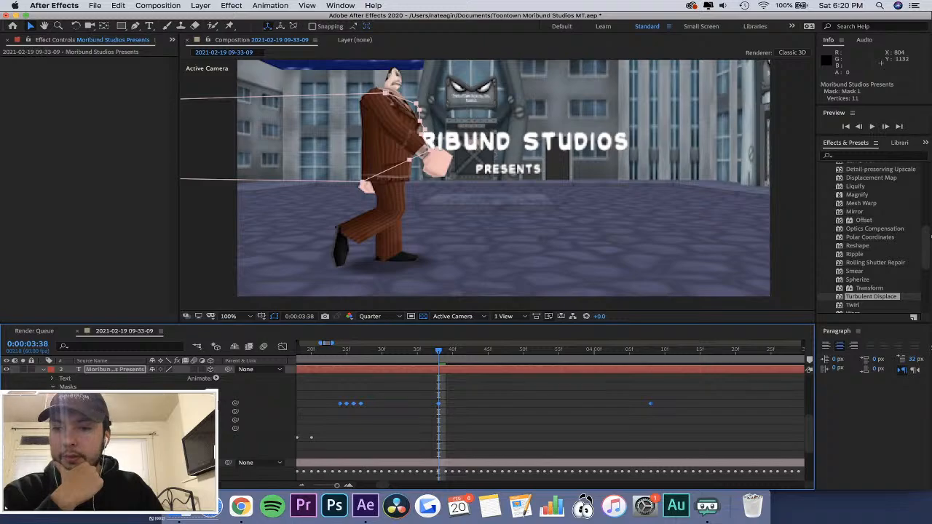
{"action": "double_click", "coordinate": [411, 164]}
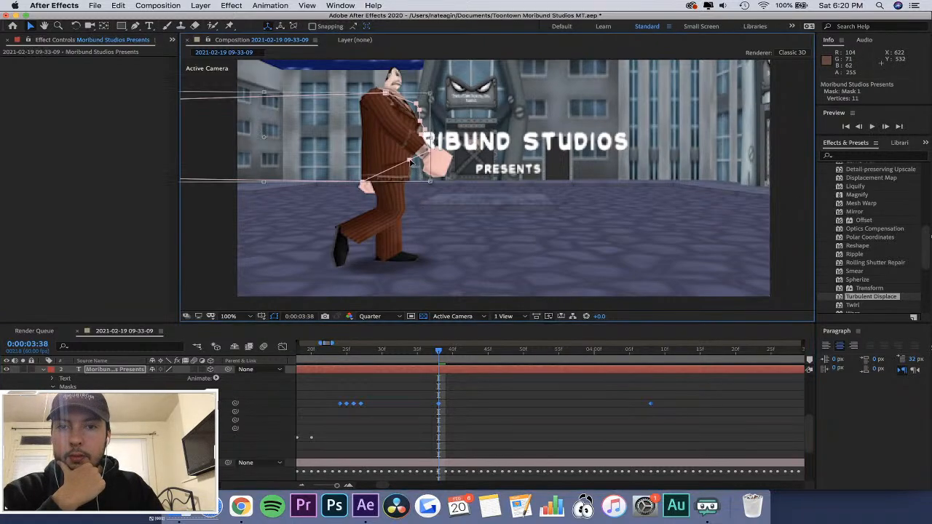
Reselect Mask 1 on its own, pull its lower-edge vertex to the front of the character's hand and add a vertex behind it.
{"action": "left_click", "coordinate": [137, 27]}
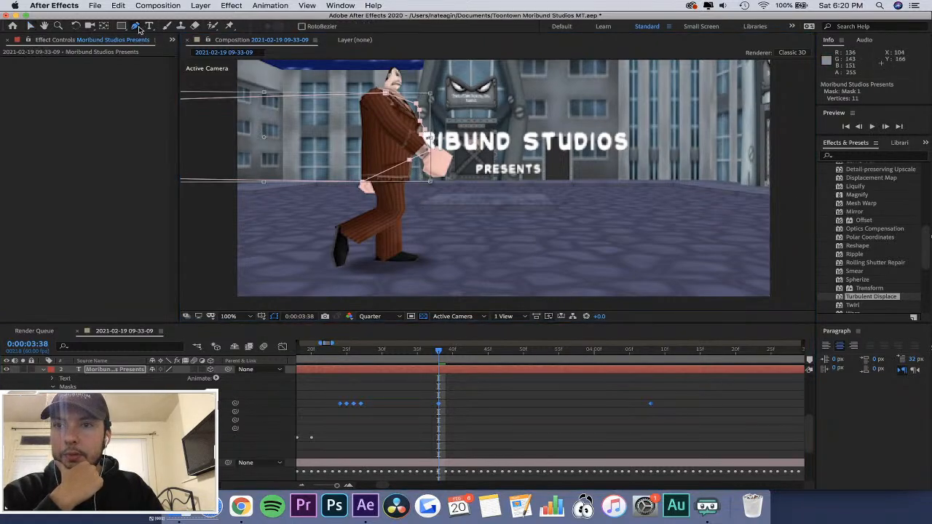
{"action": "left_click", "coordinate": [456, 420]}
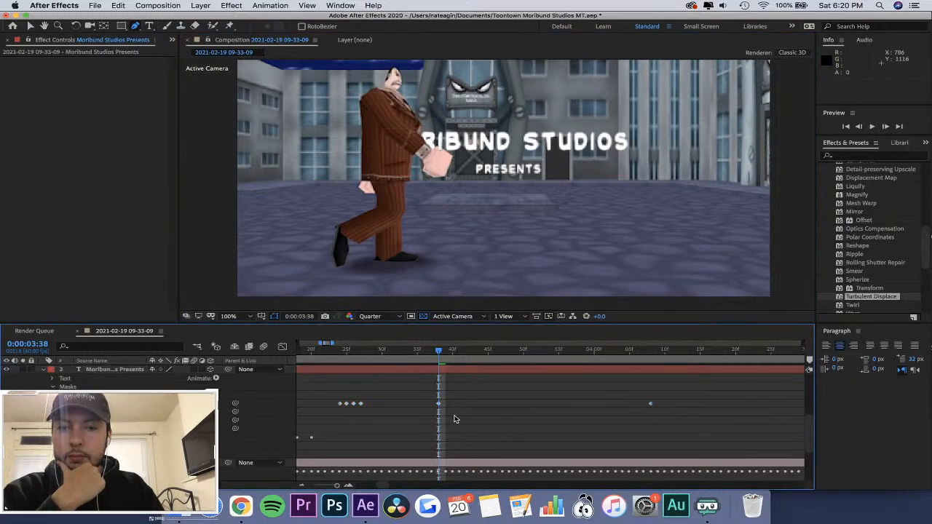
{"action": "left_click", "coordinate": [82, 396]}
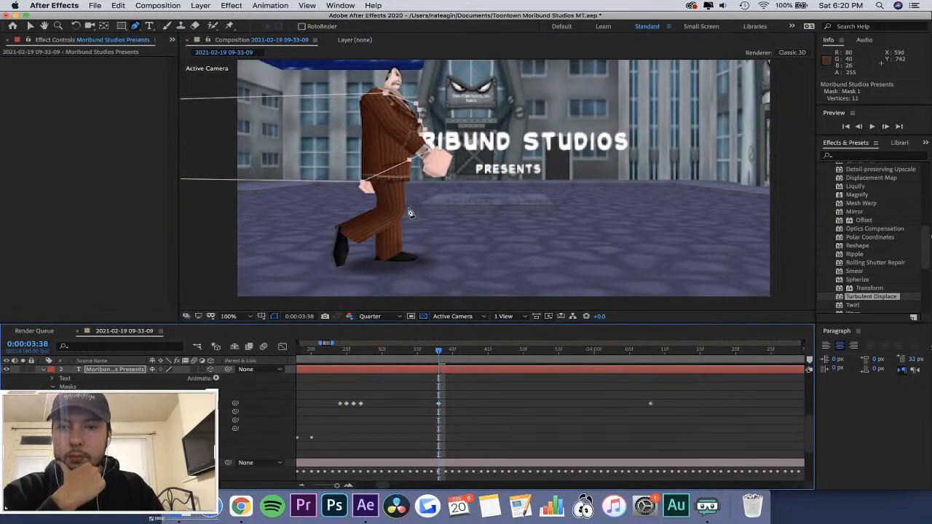
{"action": "left_click", "coordinate": [412, 165]}
{"action": "left_click_drag", "start_coordinate": [412, 166], "coordinate": [455, 155]}
{"action": "left_click", "coordinate": [396, 167]}
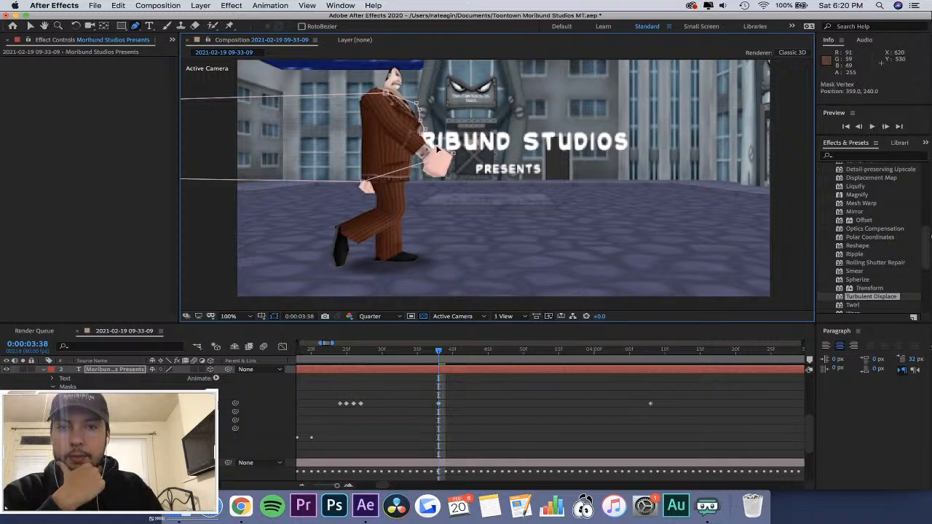
Play back the title reveal from about 0:00:03:27 to check how the mask follows the character.
{"action": "left_click", "coordinate": [463, 389]}
{"action": "left_click_drag", "start_coordinate": [439, 354], "coordinate": [363, 362]}
{"action": "key", "text": "space"}
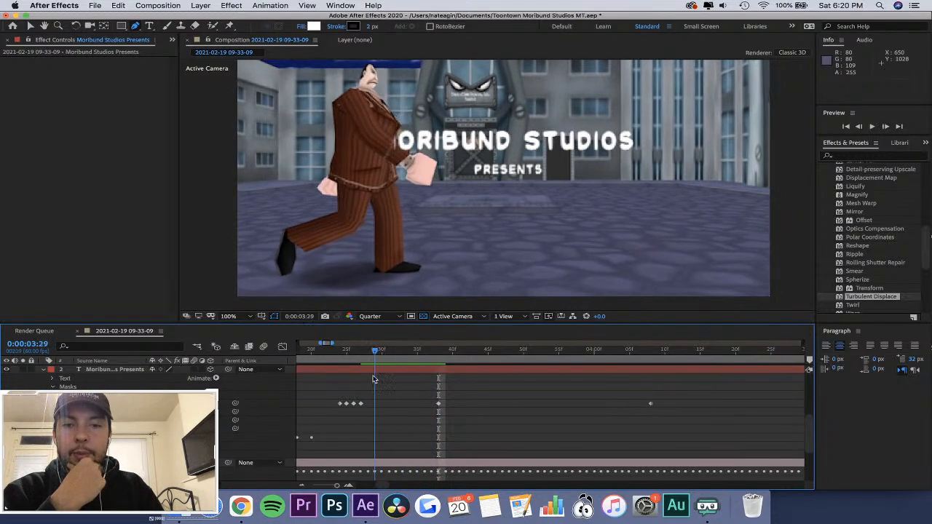
At 0:00:03:33, move Mask 1's right-hand vertices outward to follow the front of the character's chest and sleeve.
{"action": "left_click_drag", "start_coordinate": [373, 379], "coordinate": [403, 384]}
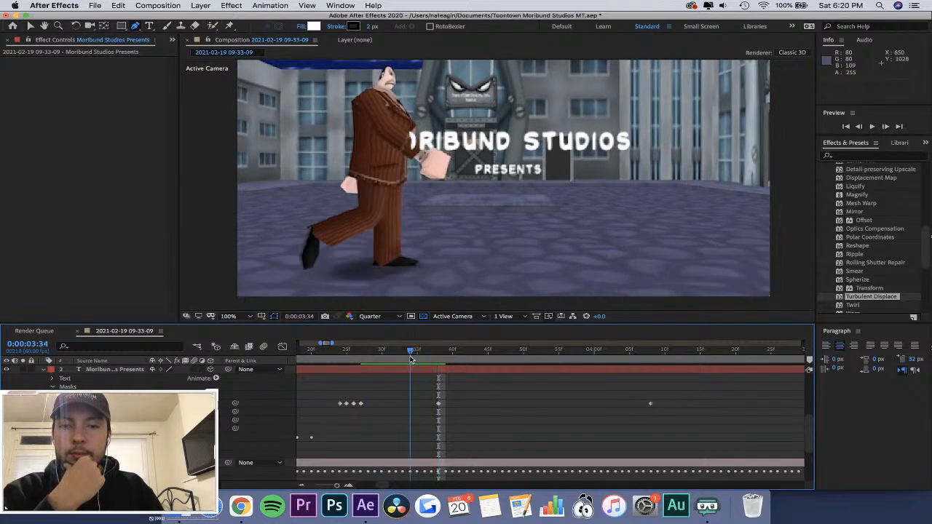
{"action": "left_click", "coordinate": [116, 385]}
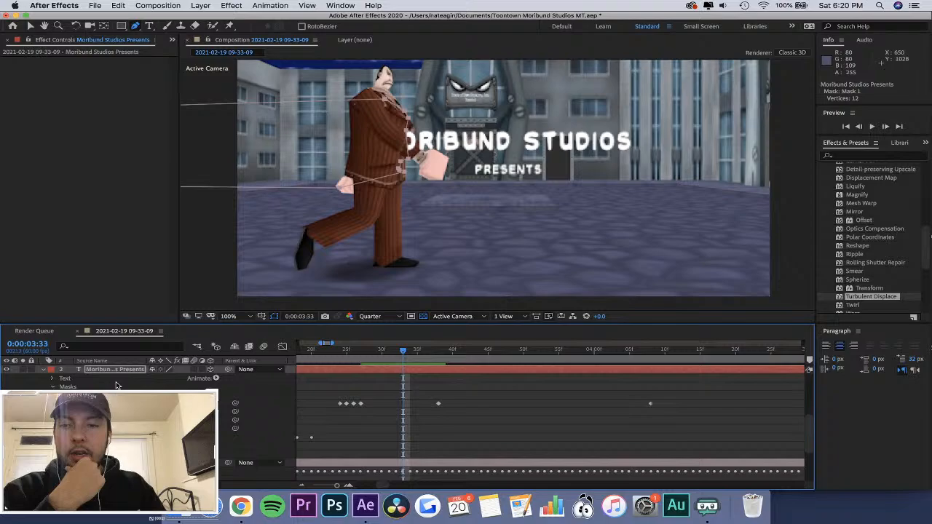
{"action": "left_click", "coordinate": [382, 148]}
{"action": "key", "text": "super+z"}
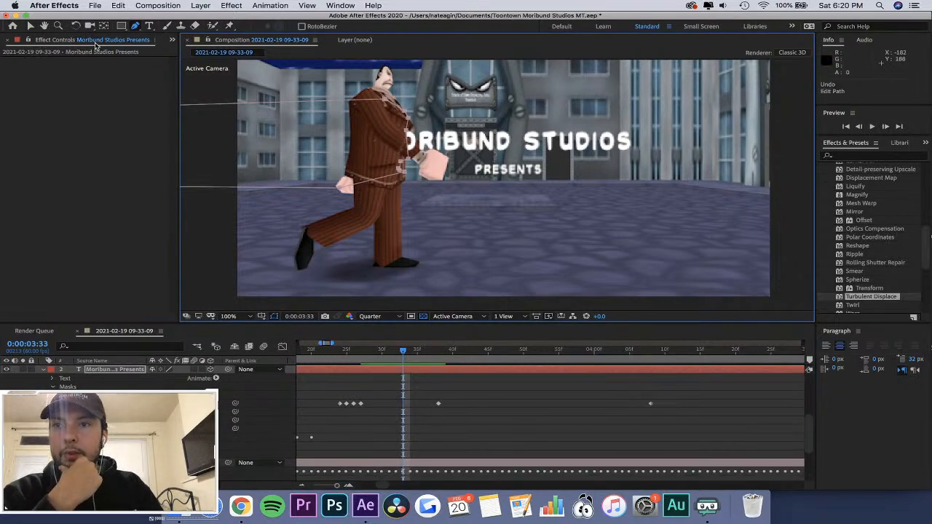
{"action": "left_click", "coordinate": [30, 27]}
{"action": "left_click", "coordinate": [411, 126]}
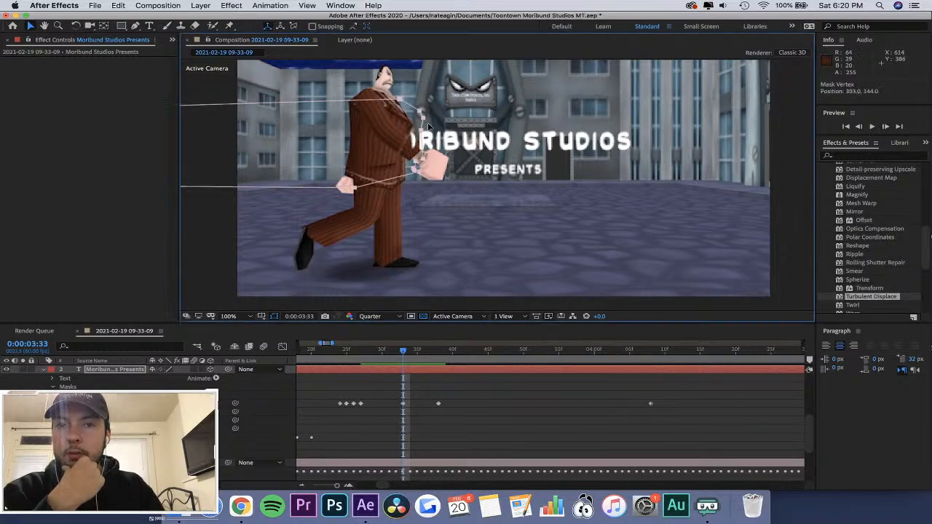
{"action": "left_click_drag", "start_coordinate": [429, 126], "coordinate": [416, 122]}
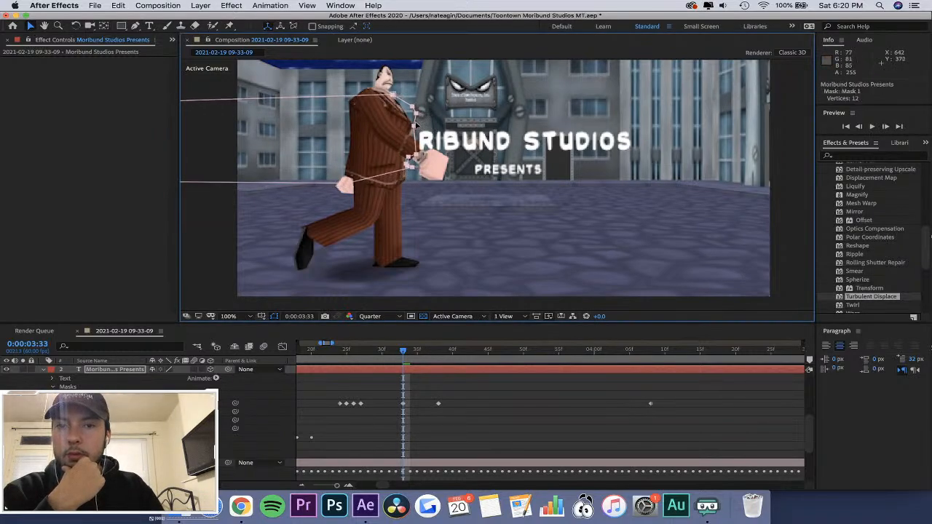
Try to pull Mask 1's vertices near the wrist out over the character's hand at 0:00:03:33.
{"action": "left_click_drag", "start_coordinate": [418, 156], "coordinate": [426, 154]}
{"action": "key", "text": "super+z"}
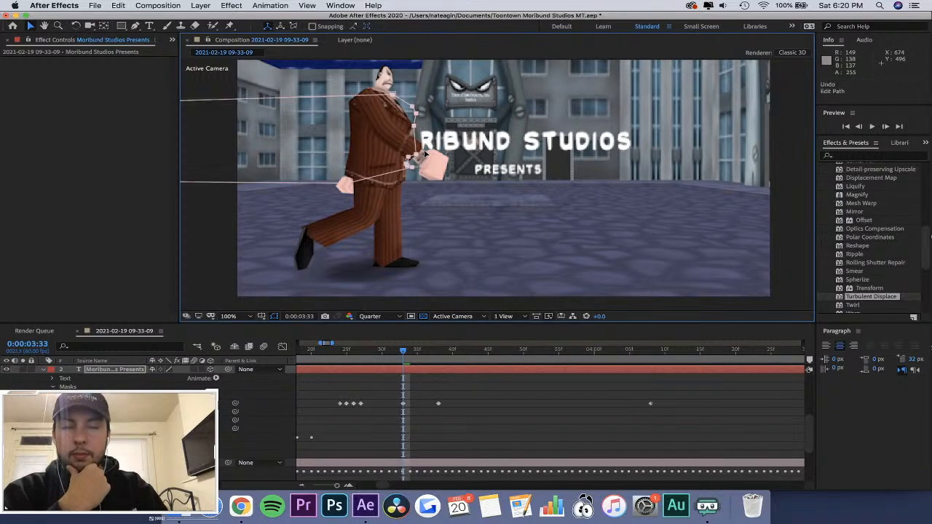
{"action": "left_click", "coordinate": [135, 27]}
{"action": "left_click_drag", "start_coordinate": [416, 155], "coordinate": [434, 150]}
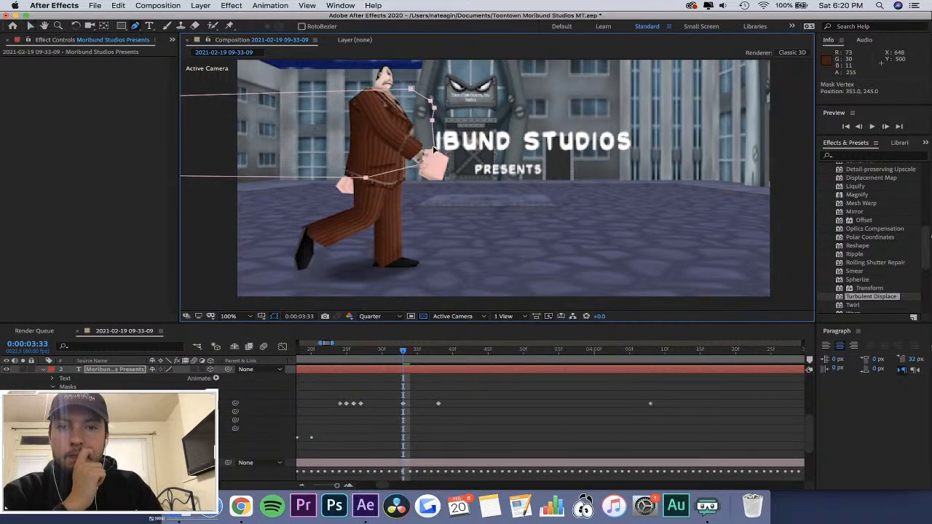
{"action": "key", "text": "super+z"}
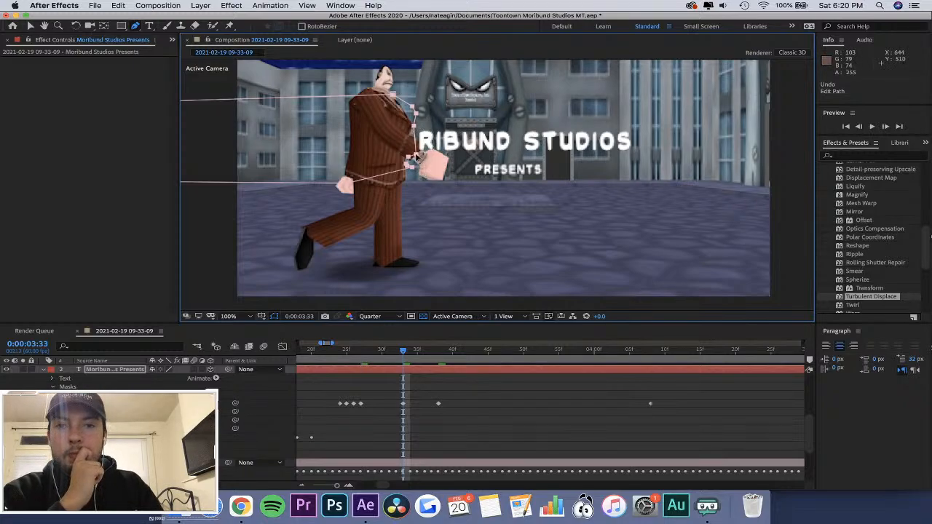
{"action": "left_click_drag", "start_coordinate": [420, 164], "coordinate": [427, 163]}
{"action": "key", "text": "super+z"}
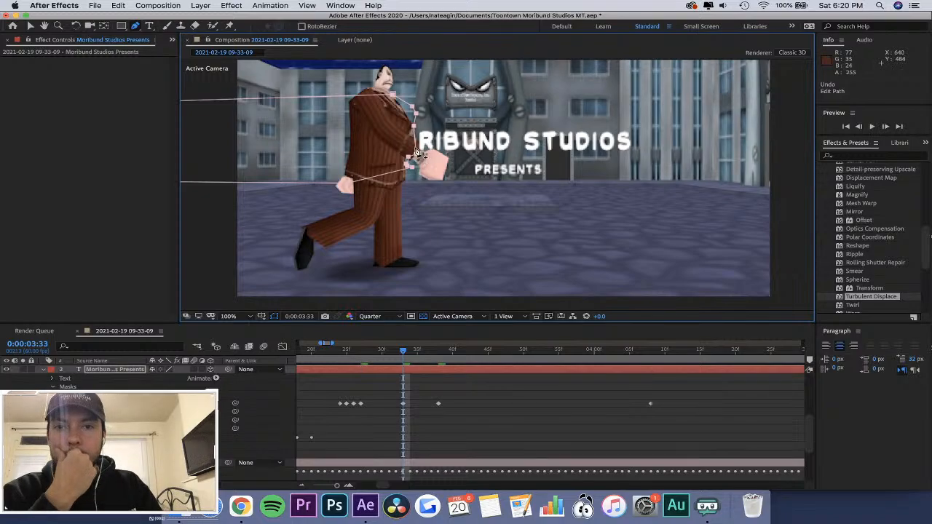
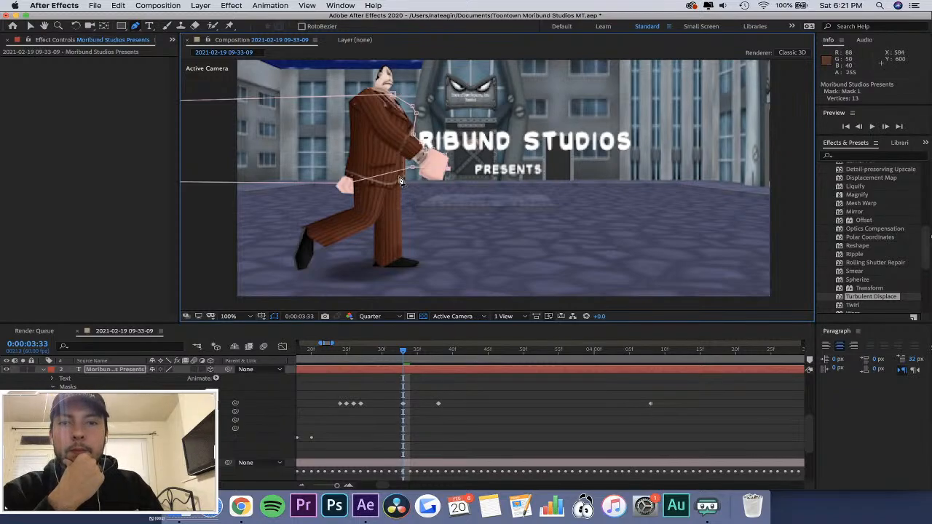
Pull Mask 1's lower vertex out beneath the character's hand at 0:00:03:33 and undo the accidental keyframe move.
{"action": "left_click_drag", "start_coordinate": [414, 172], "coordinate": [444, 185]}
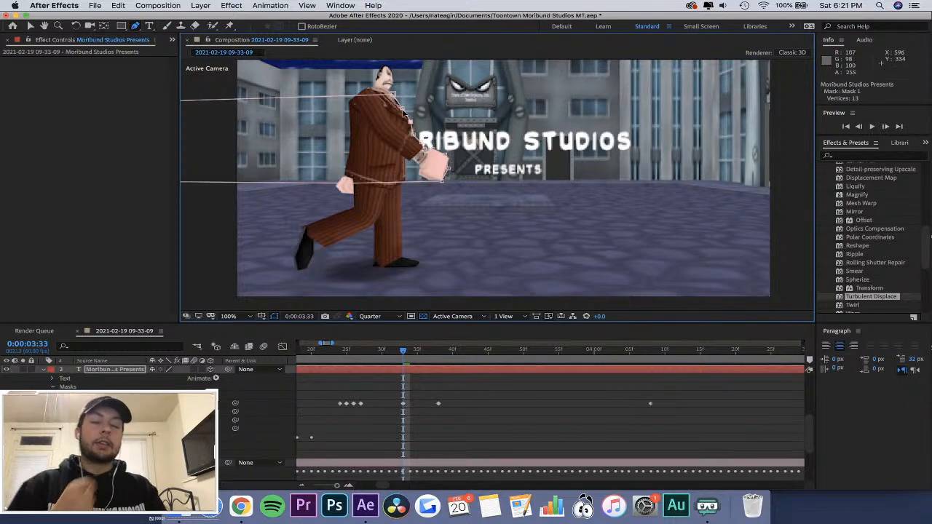
{"action": "left_click_drag", "start_coordinate": [419, 357], "coordinate": [389, 409]}
{"action": "key", "text": "super+z"}
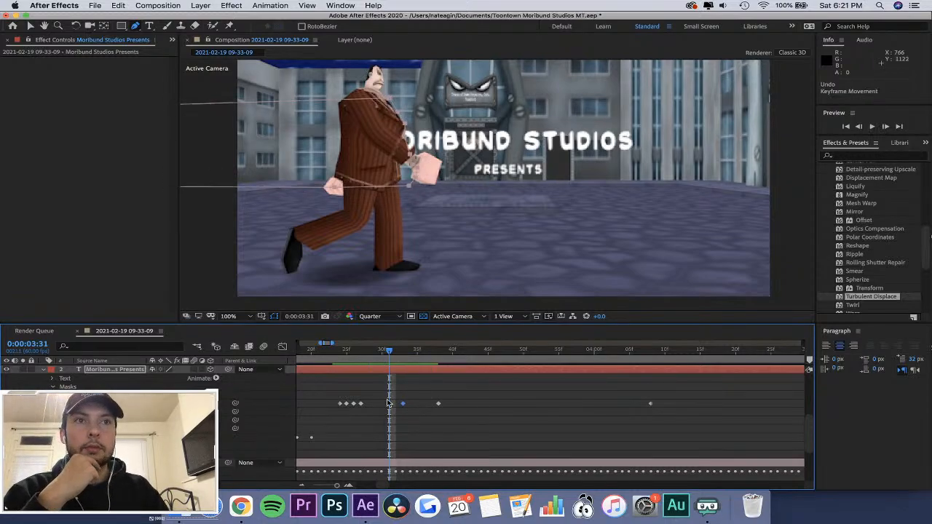
At 0:00:03:29, add a vertex to Mask 1's front edge and shape the edge around the character's wrist.
{"action": "left_click", "coordinate": [372, 352]}
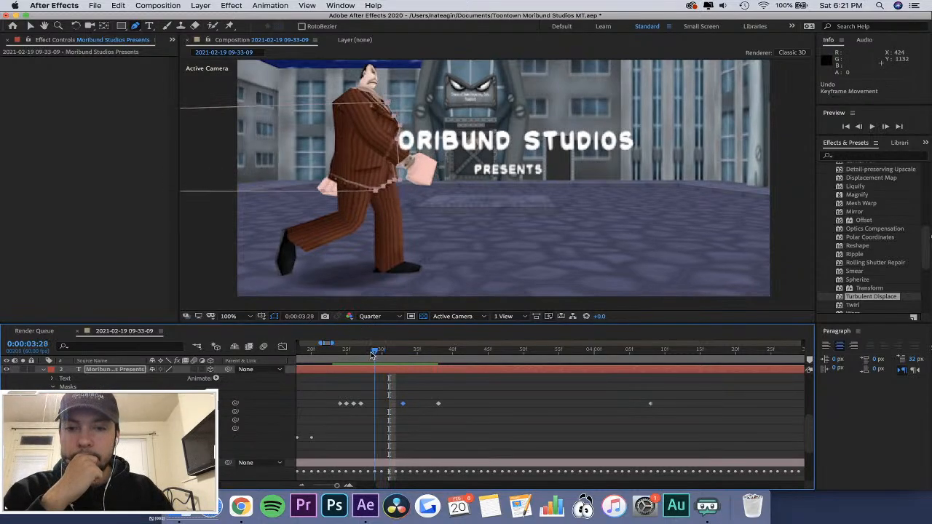
{"action": "left_click_drag", "start_coordinate": [372, 353], "coordinate": [376, 355]}
{"action": "left_click", "coordinate": [399, 166]}
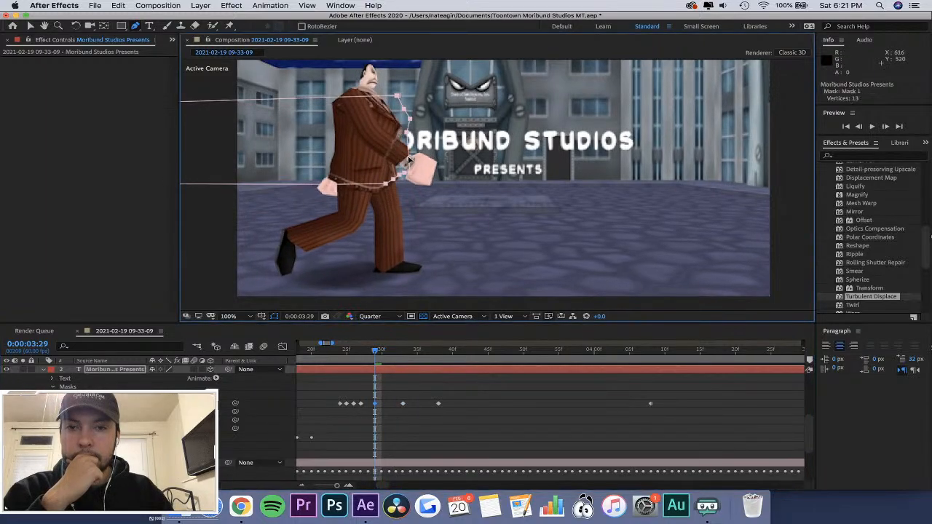
{"action": "key", "text": "super+z"}
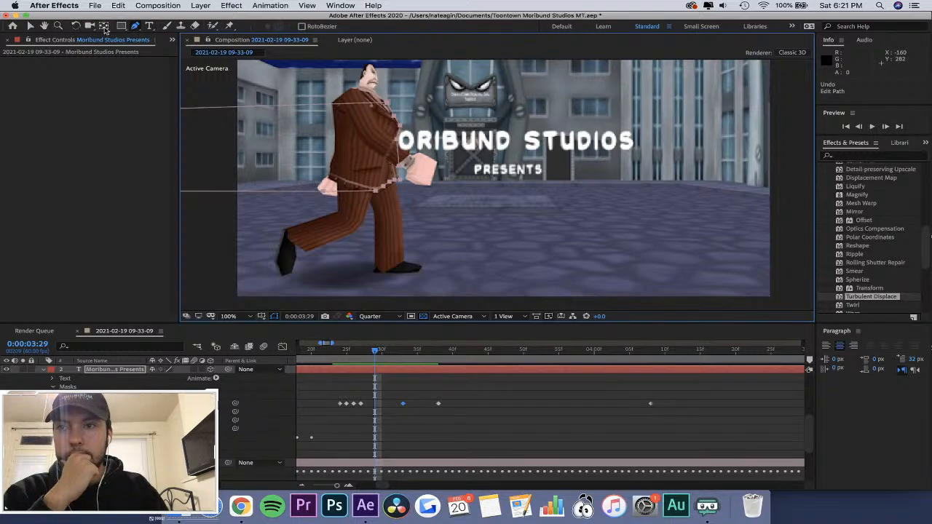
{"action": "left_click", "coordinate": [136, 27]}
{"action": "left_click", "coordinate": [401, 181]}
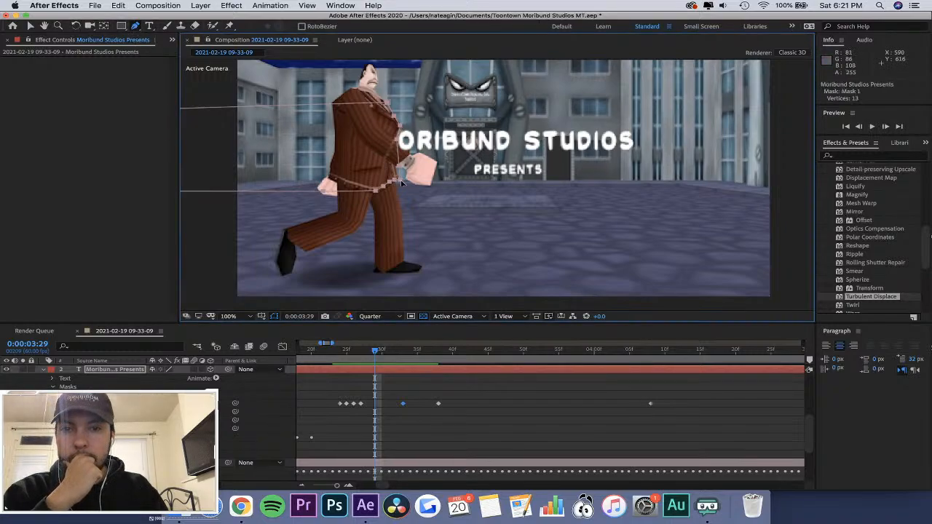
{"action": "left_click", "coordinate": [401, 167]}
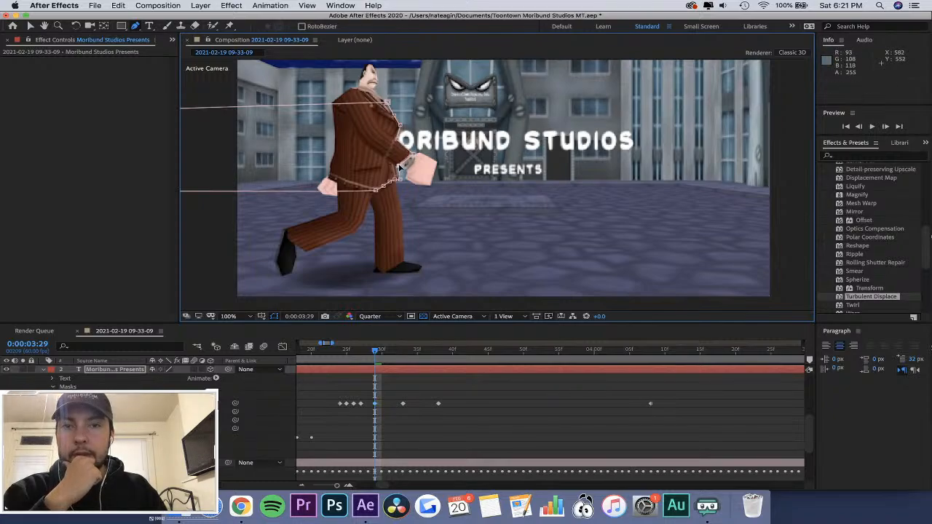
{"action": "left_click_drag", "start_coordinate": [401, 167], "coordinate": [413, 166]}
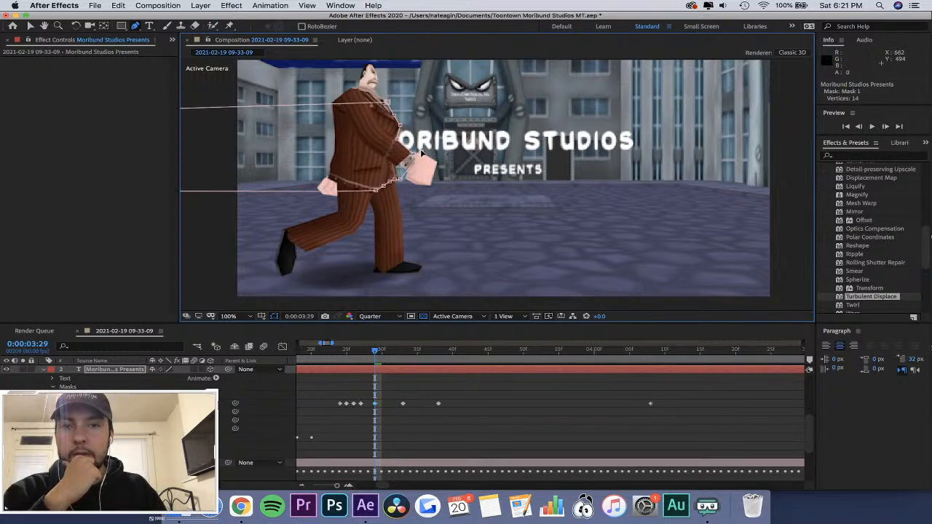
At 0:00:03:27, add a vertex to Mask 1's front edge and pull it out to the character's wrist.
{"action": "left_click_drag", "start_coordinate": [373, 350], "coordinate": [360, 351]}
{"action": "left_click", "coordinate": [386, 172]}
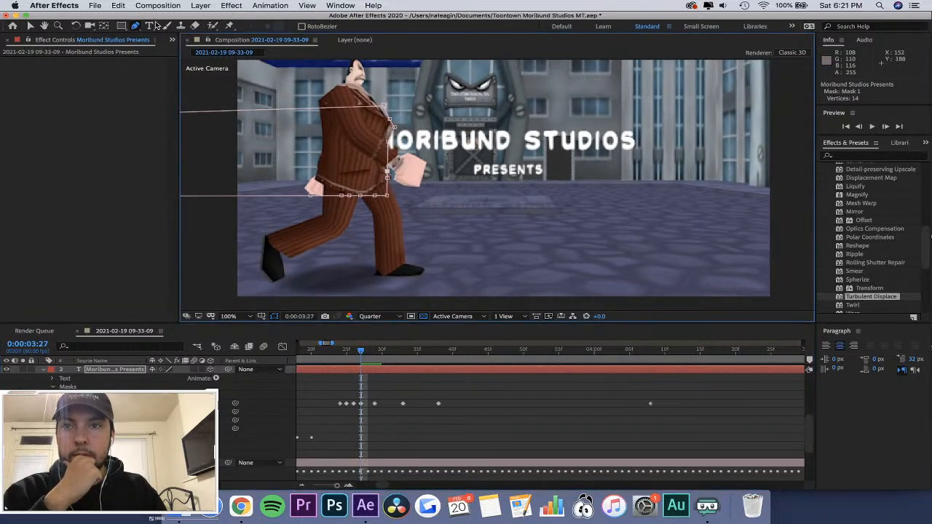
{"action": "left_click", "coordinate": [430, 399]}
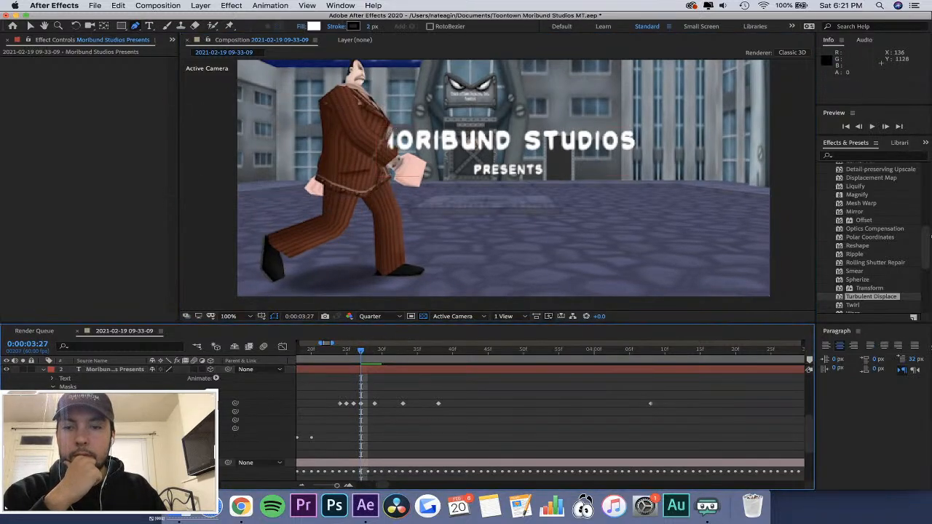
{"action": "left_click", "coordinate": [390, 174]}
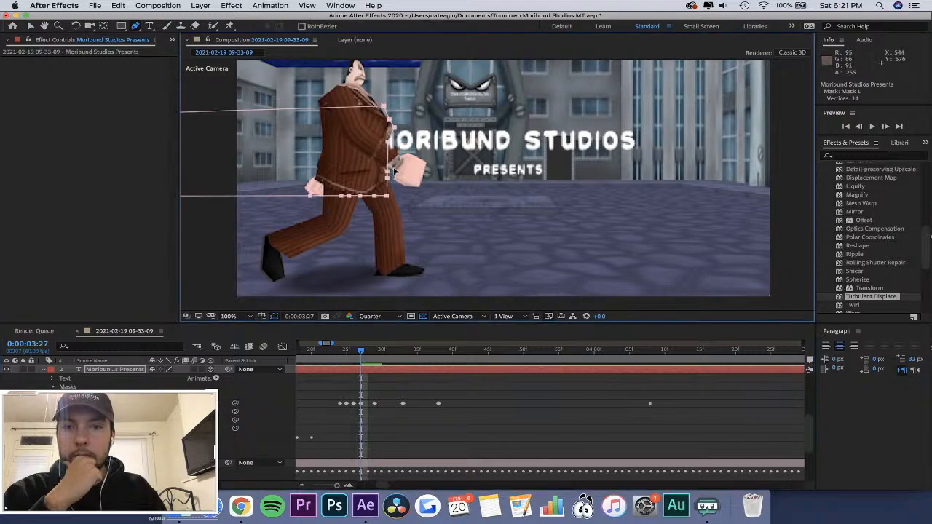
{"action": "left_click_drag", "start_coordinate": [388, 172], "coordinate": [402, 158]}
{"action": "key", "text": "super+z"}
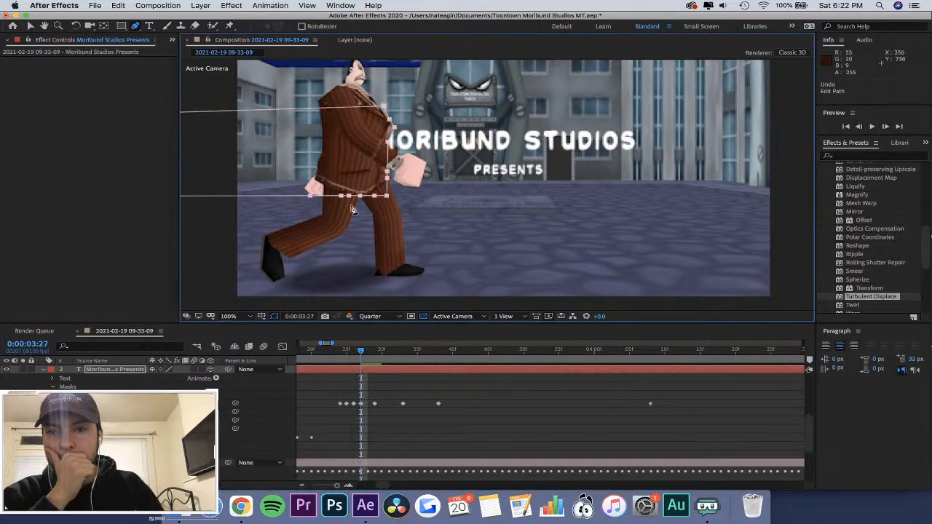
{"action": "left_click", "coordinate": [388, 156]}
{"action": "mouse_move", "coordinate": [388, 157]}
{"action": "left_mouse_down"}
{"action": "mouse_move", "coordinate": [405, 152]}
{"action": "mouse_move", "coordinate": [402, 166]}
{"action": "mouse_move", "coordinate": [402, 155]}
{"action": "left_mouse_up"}
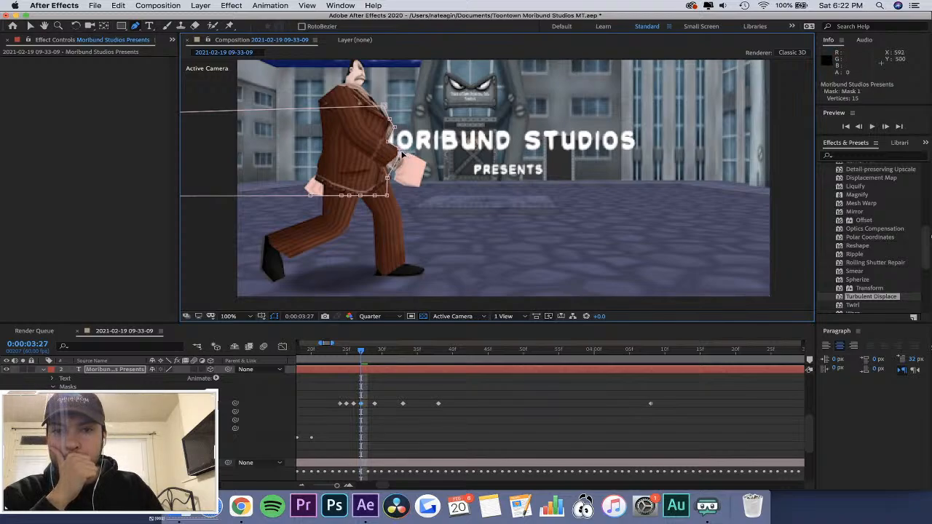
Move the mask path keyframe at 0:00:03:24 to 0:00:03:23 and adjust Mask 1's front edge beside the sleeve at 0:00:03:24.
{"action": "left_click_drag", "start_coordinate": [360, 350], "coordinate": [333, 354]}
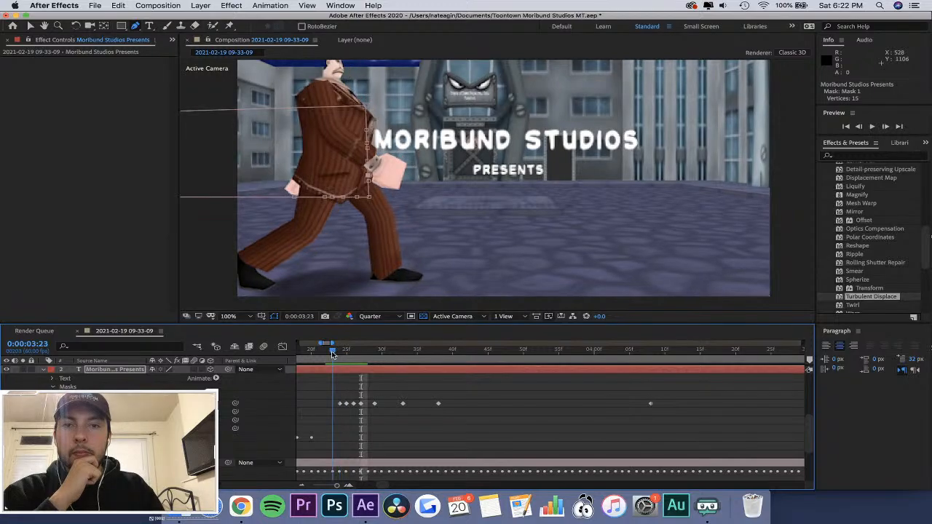
{"action": "left_click_drag", "start_coordinate": [339, 404], "coordinate": [332, 407]}
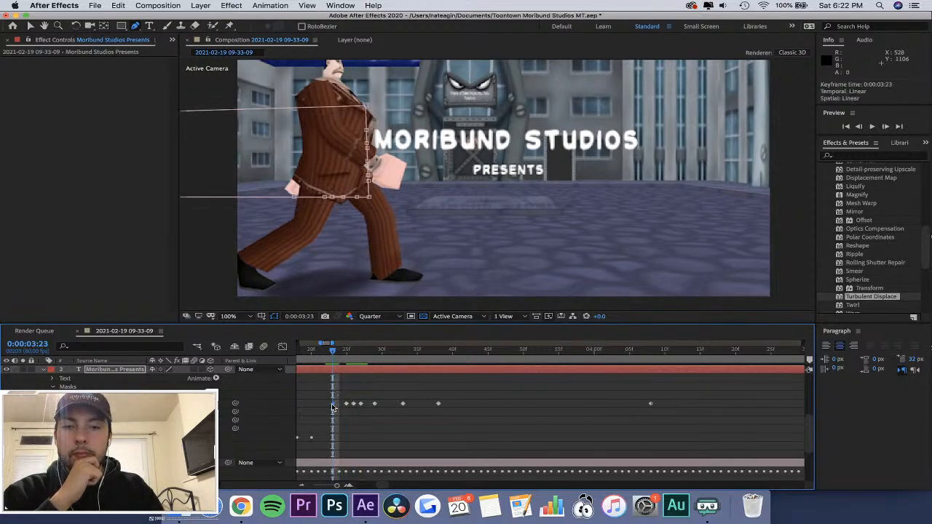
{"action": "left_click_drag", "start_coordinate": [337, 352], "coordinate": [341, 354]}
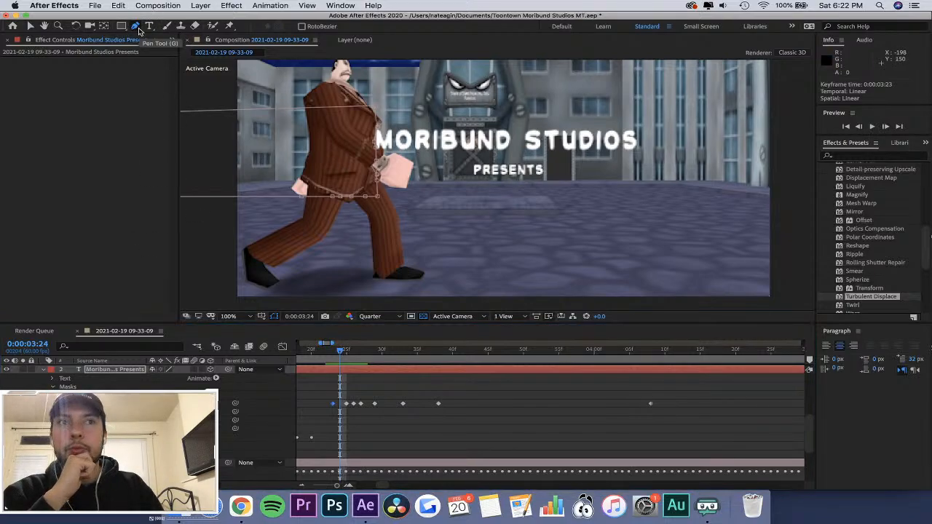
{"action": "left_click", "coordinate": [378, 152]}
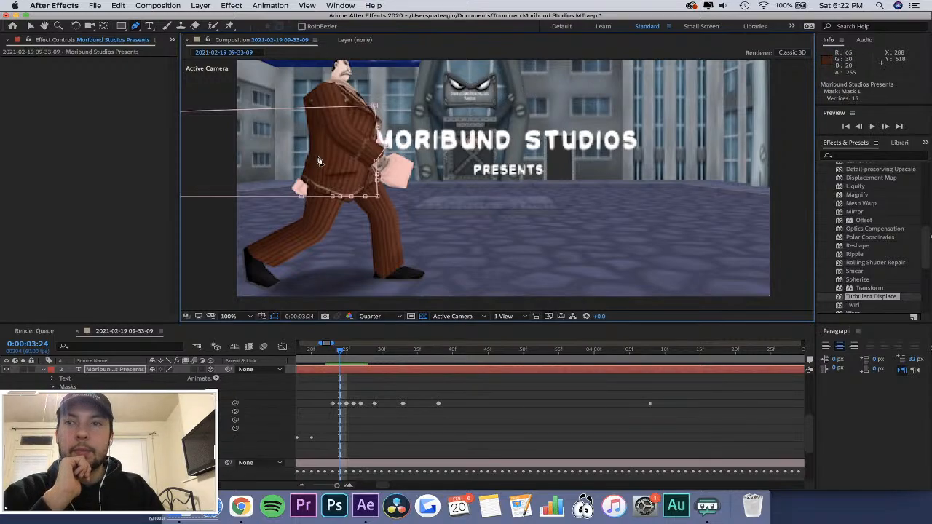
Turn on RotoBezier for the Pen tool and undo the stray mask point placed beside the character's hand.
{"action": "left_click", "coordinate": [135, 26]}
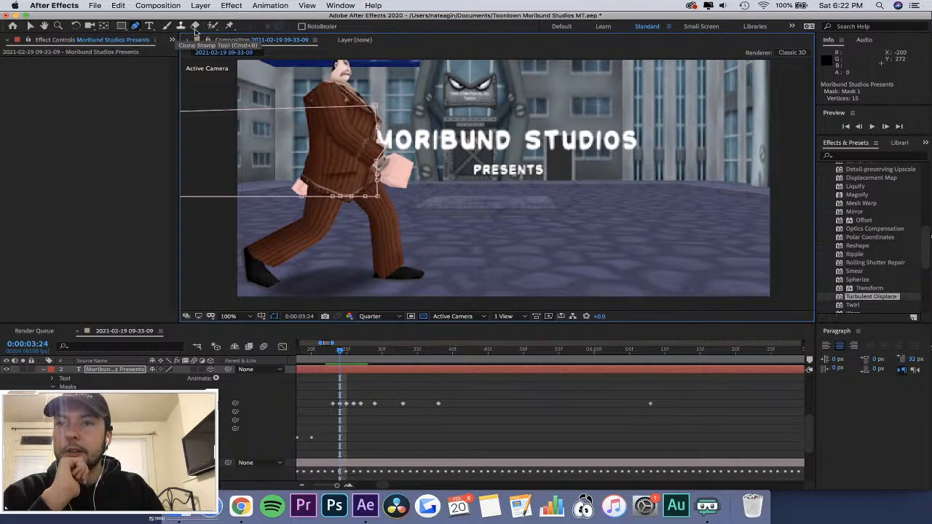
{"action": "left_click", "coordinate": [301, 27]}
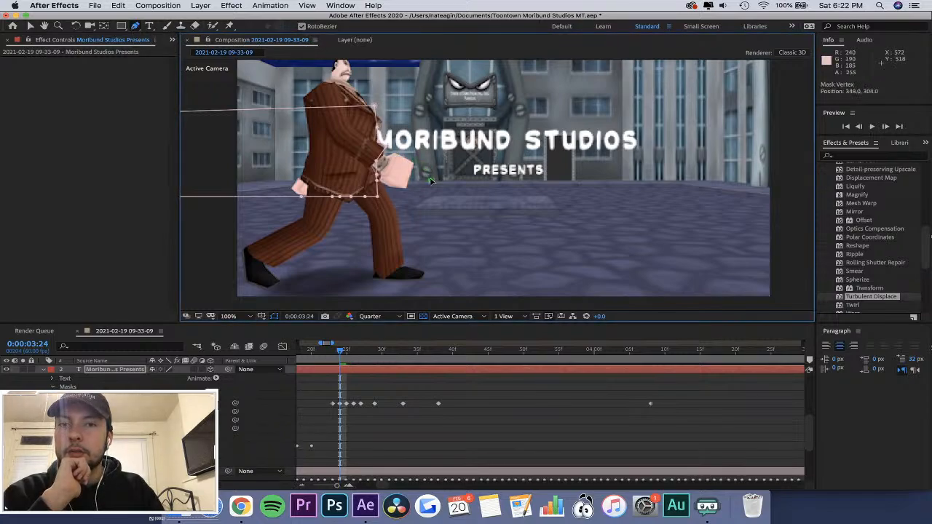
{"action": "key", "text": "super+z"}
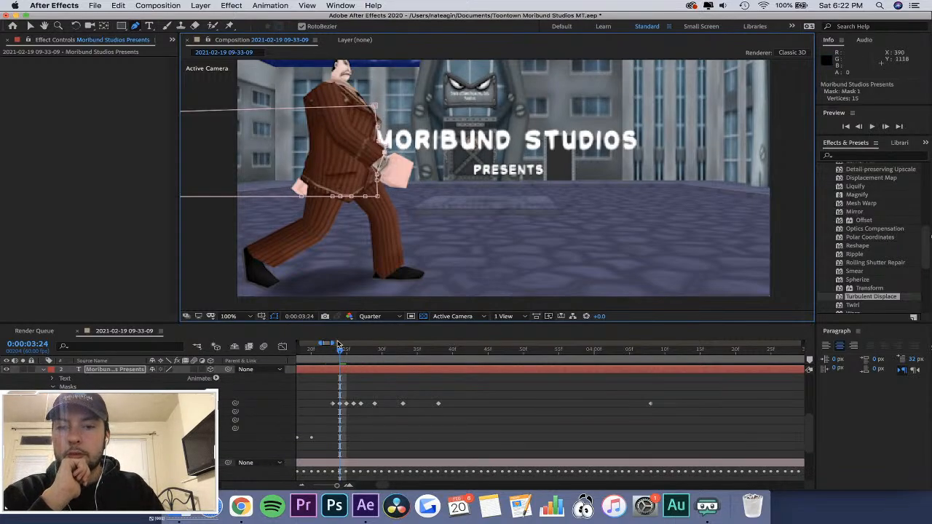
At 0:00:03:41, pull Mask 1's front vertices inward to follow the character's chest and forearm.
{"action": "left_click_drag", "start_coordinate": [339, 351], "coordinate": [458, 379]}
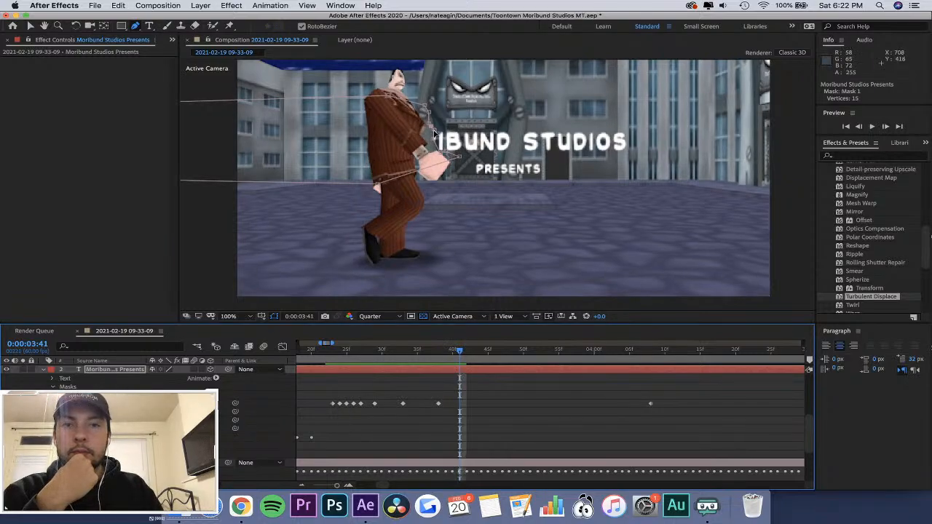
{"action": "left_click_drag", "start_coordinate": [435, 133], "coordinate": [424, 134]}
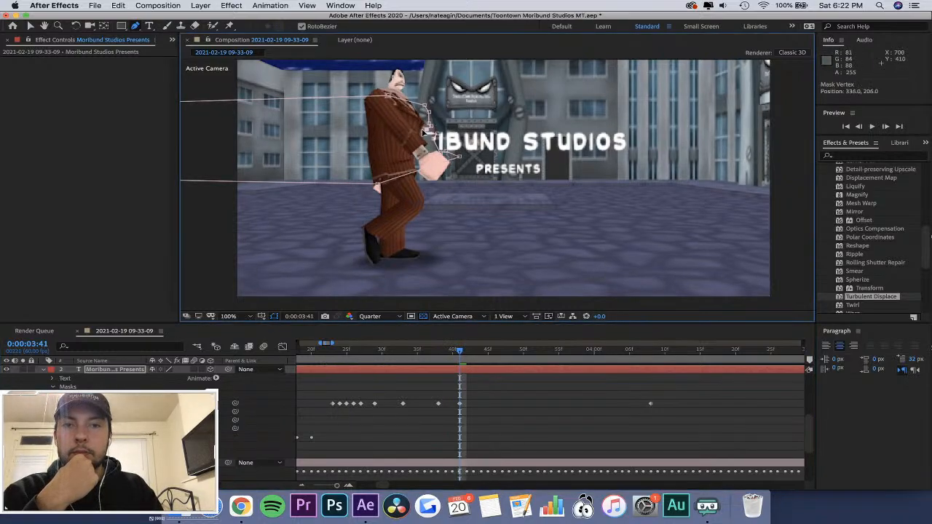
{"action": "left_click_drag", "start_coordinate": [429, 125], "coordinate": [426, 113]}
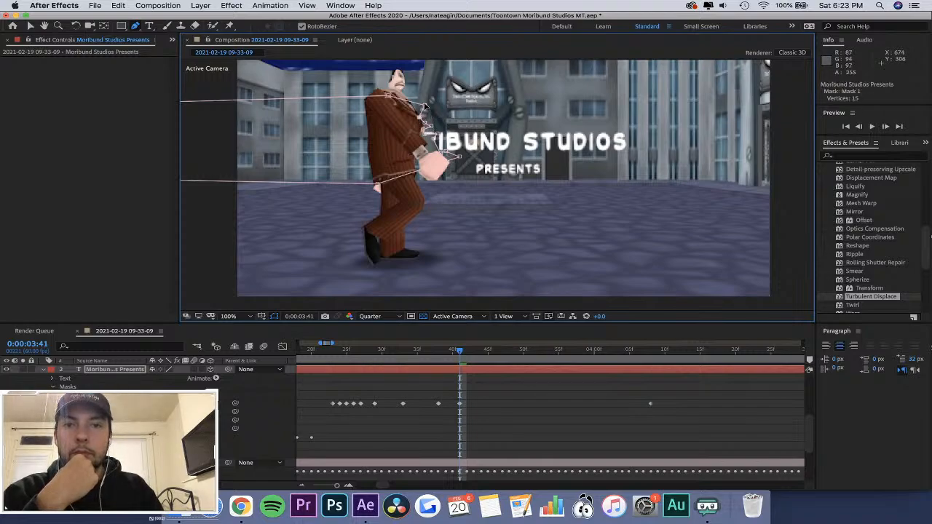
{"action": "mouse_move", "coordinate": [433, 142]}
{"action": "left_mouse_down"}
{"action": "mouse_move", "coordinate": [422, 145]}
{"action": "mouse_move", "coordinate": [425, 132]}
{"action": "mouse_move", "coordinate": [424, 147]}
{"action": "left_mouse_up"}
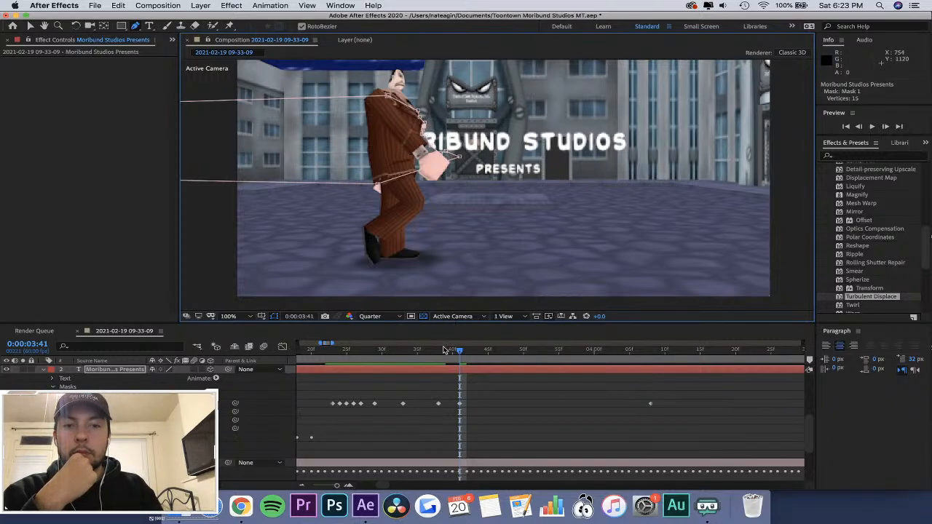
At 0:00:03:39, pull Mask 1's front vertices back to the edge of the character's sleeve.
{"action": "left_click", "coordinate": [405, 351]}
{"action": "left_click_drag", "start_coordinate": [405, 350], "coordinate": [447, 359]}
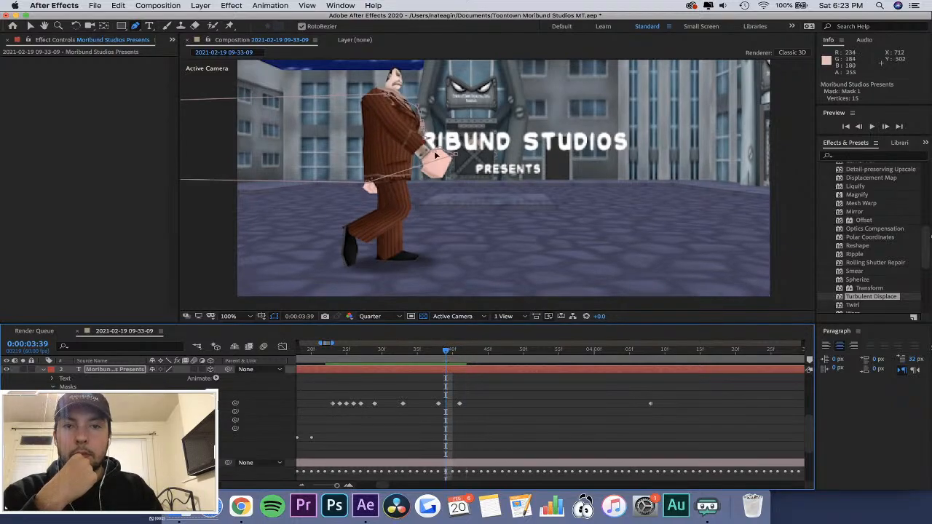
{"action": "left_click_drag", "start_coordinate": [436, 151], "coordinate": [421, 138]}
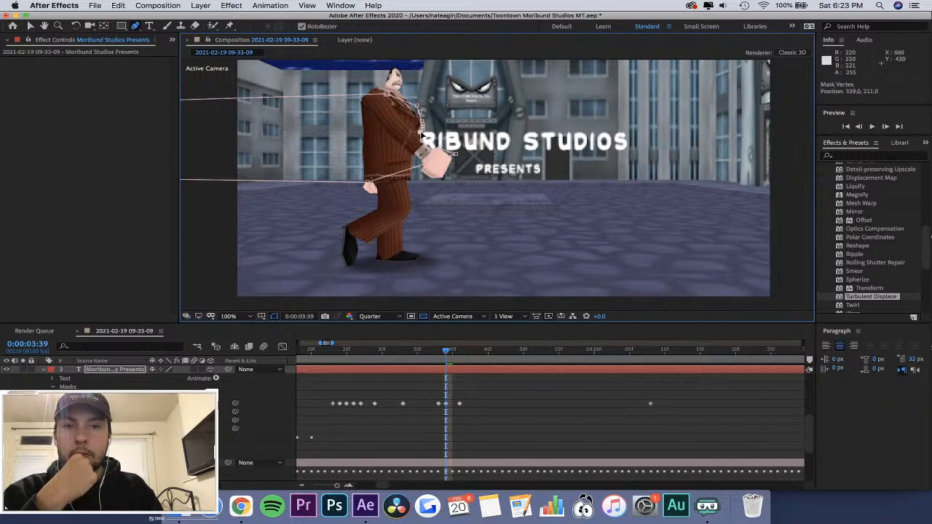
Play back the title reveal from 0:00:02:59 and again from 0:00:03:08 to check how the mask follows the character.
{"action": "left_click_drag", "start_coordinate": [449, 353], "coordinate": [271, 352]}
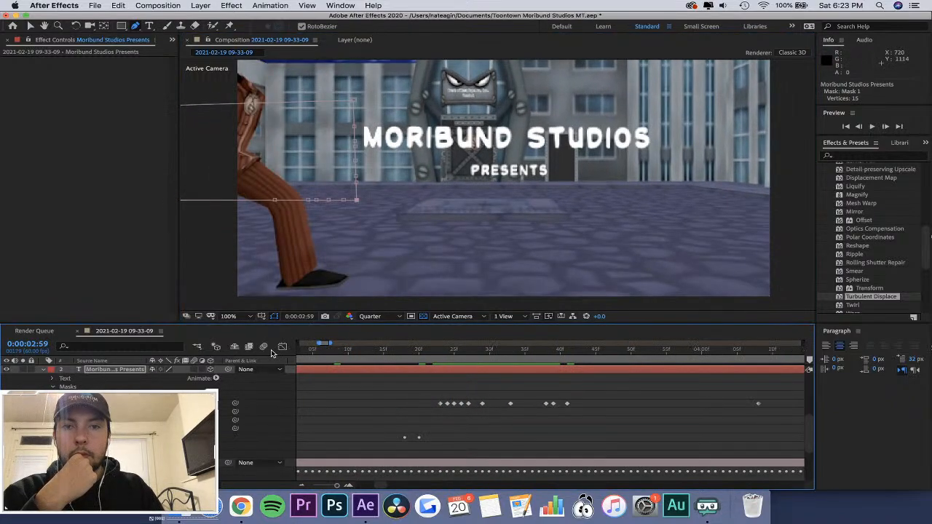
{"action": "key", "text": "space"}
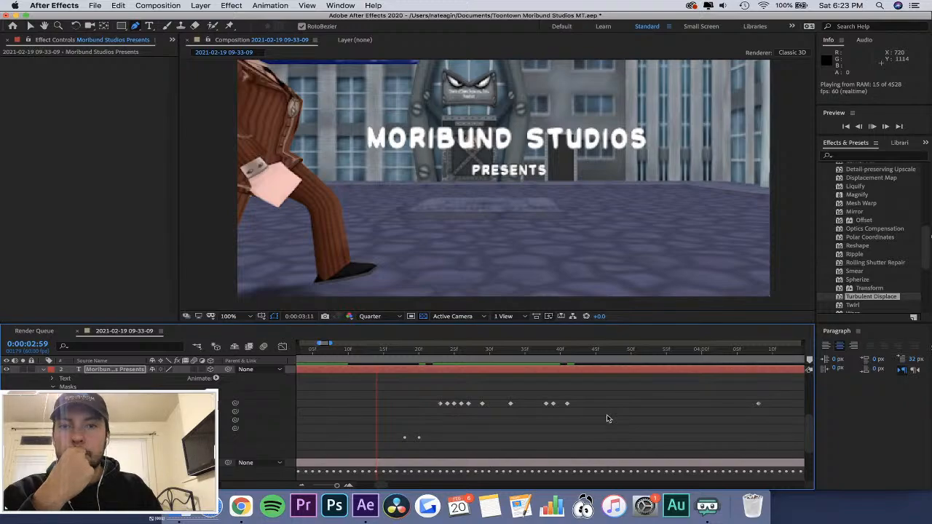
{"action": "left_click", "coordinate": [334, 347]}
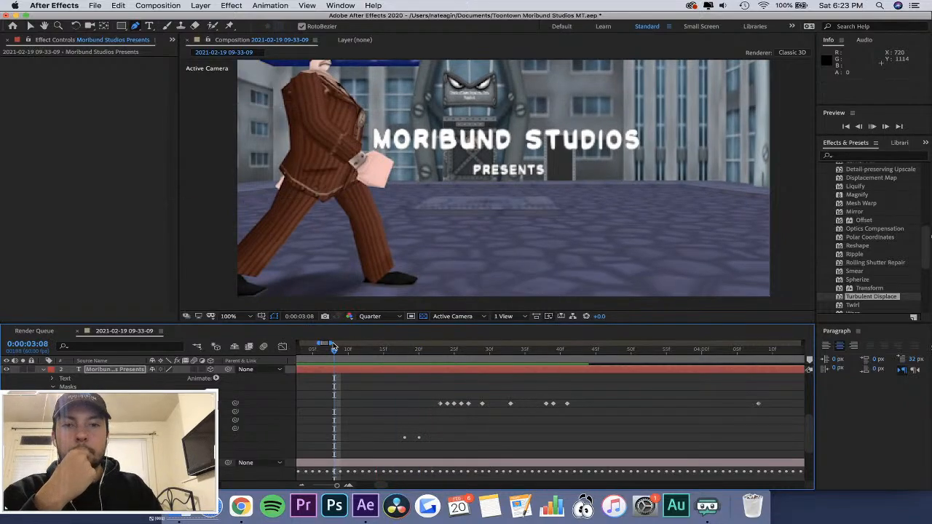
{"action": "key", "text": "space"}
{"action": "key", "text": "space"}
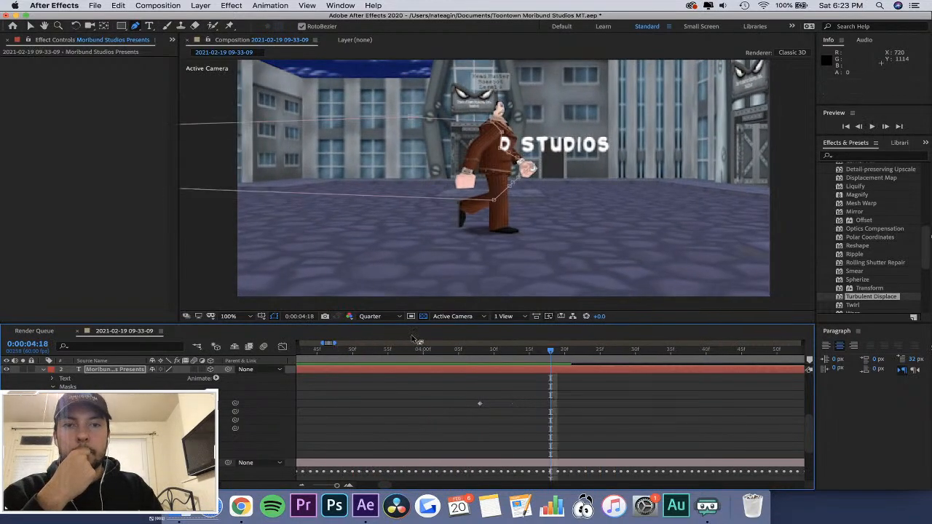
Zoom the timeline out and nudge Mask 1's vertex down toward the character's wrist at 0:00:03:41.
{"action": "key", "text": "minus"}
{"action": "key", "text": "minus"}
{"action": "left_click_drag", "start_coordinate": [464, 353], "coordinate": [486, 367]}
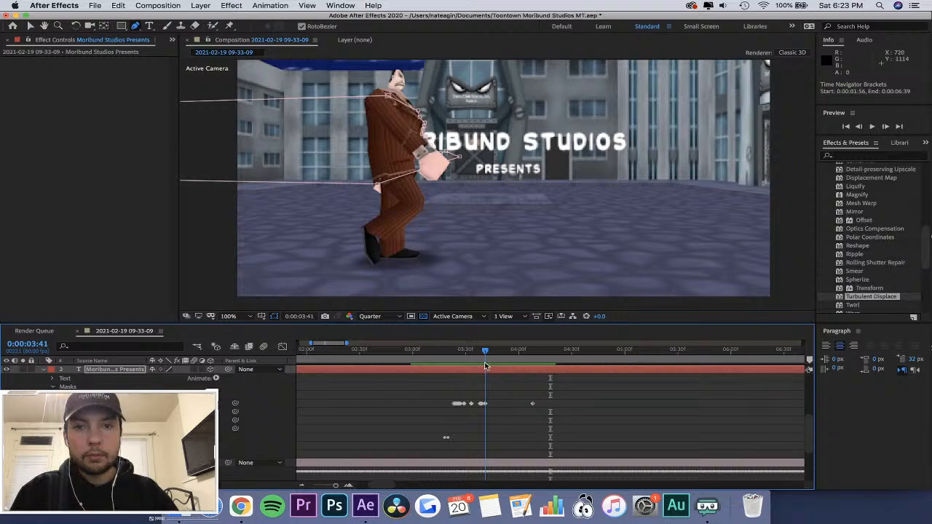
{"action": "left_click_drag", "start_coordinate": [430, 147], "coordinate": [427, 152]}
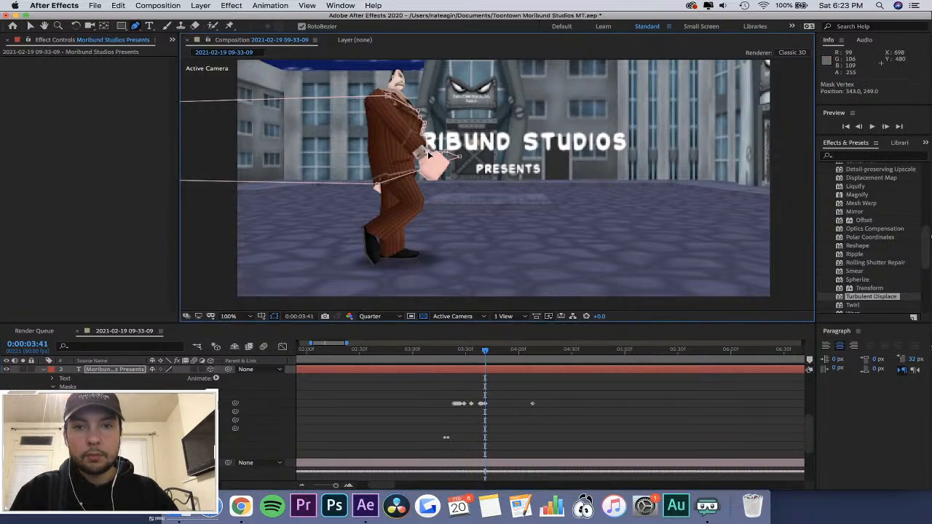
Fit Mask 1's front edge to the character's sleeve and wrist at 0:00:03:42 and advance to 0:00:03:43.
{"action": "left_click_drag", "start_coordinate": [486, 355], "coordinate": [487, 361]}
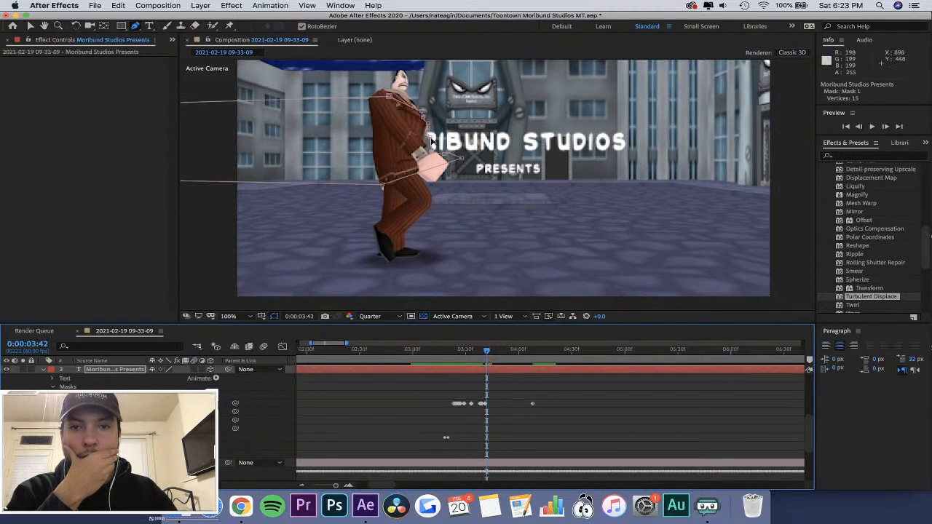
{"action": "left_click_drag", "start_coordinate": [431, 141], "coordinate": [432, 152]}
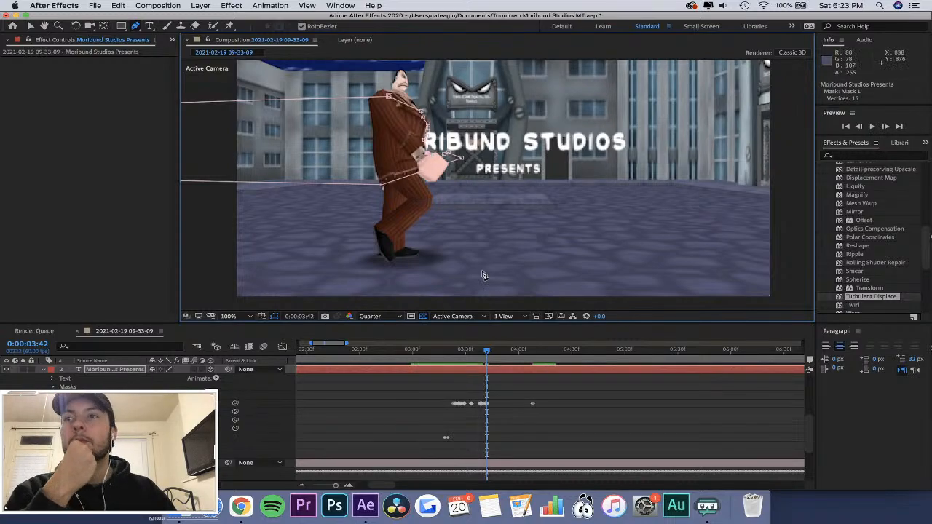
{"action": "left_click_drag", "start_coordinate": [487, 352], "coordinate": [491, 352]}
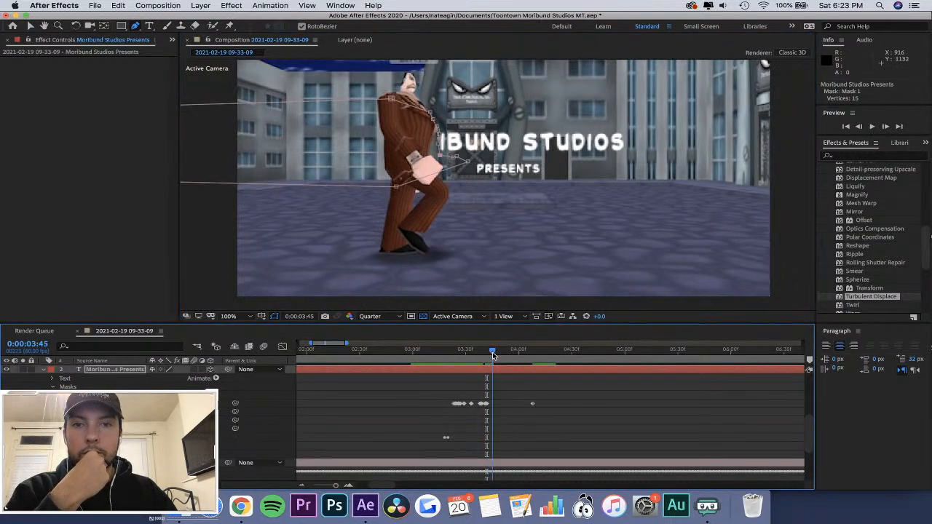
Fit Mask 1's front vertices to the character's sleeve and hand at 0:00:03:43 and 0:00:03:44, and advance to 0:00:03:45.
{"action": "left_click", "coordinate": [428, 143]}
{"action": "left_click_drag", "start_coordinate": [428, 144], "coordinate": [433, 154]}
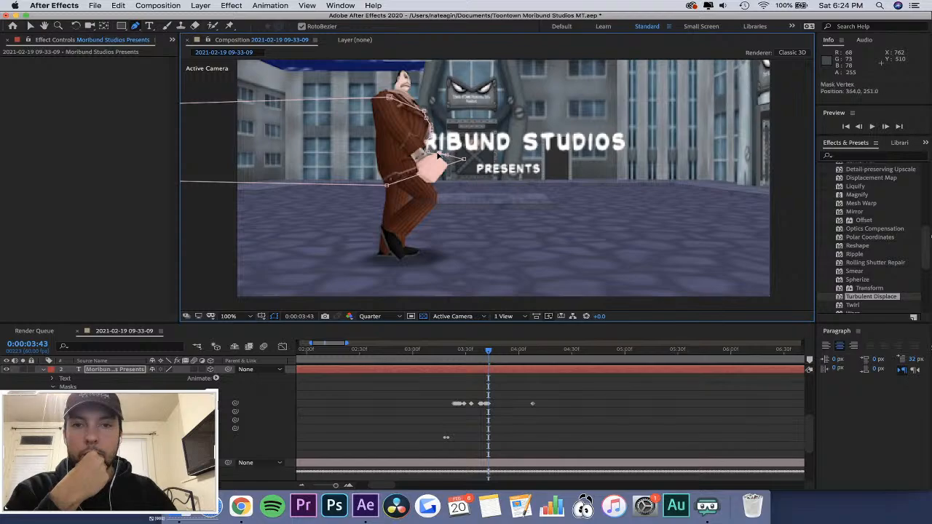
{"action": "left_click_drag", "start_coordinate": [446, 154], "coordinate": [452, 165]}
{"action": "left_click_drag", "start_coordinate": [488, 351], "coordinate": [490, 354]}
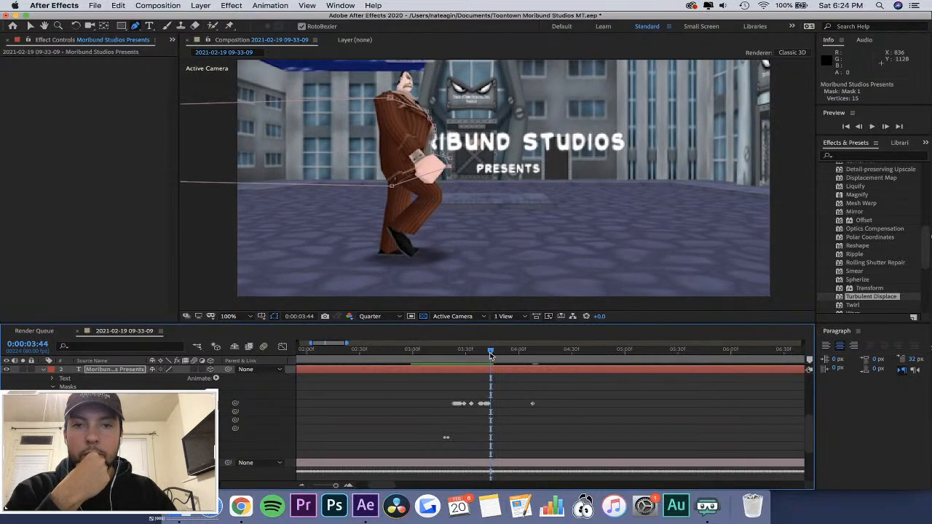
{"action": "left_click", "coordinate": [433, 159]}
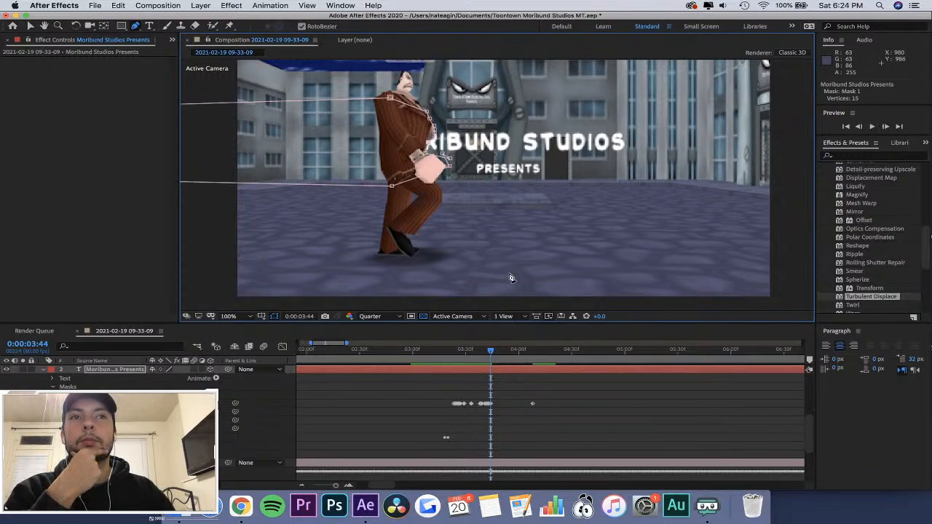
{"action": "left_click_drag", "start_coordinate": [498, 351], "coordinate": [493, 351]}
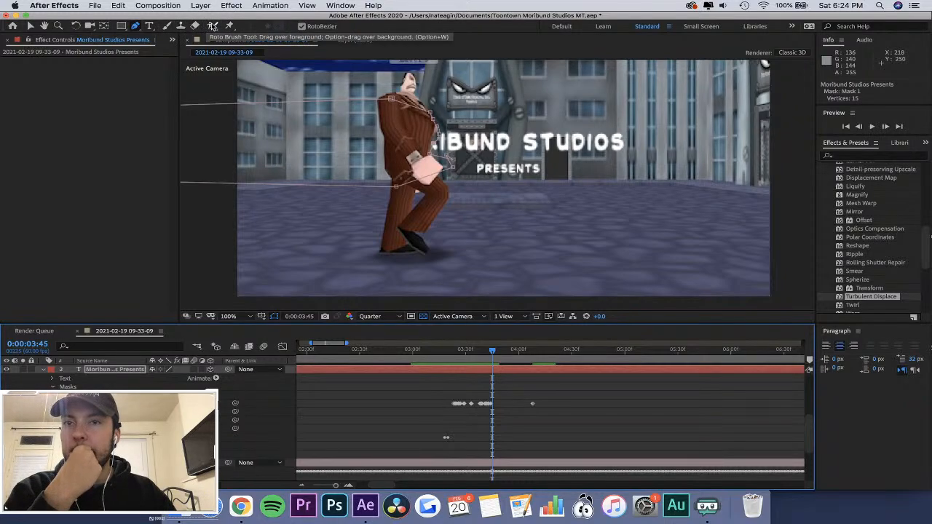
Try the Roto Brush tool on the masked title in the composition view at 0:00:03:45.
{"action": "left_click", "coordinate": [212, 26]}
{"action": "left_click", "coordinate": [455, 148]}
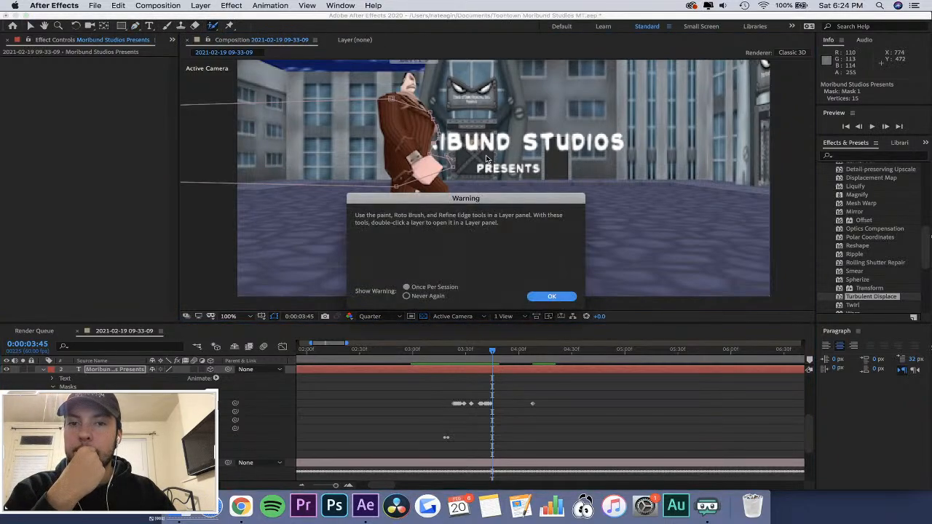
{"action": "left_click", "coordinate": [550, 297]}
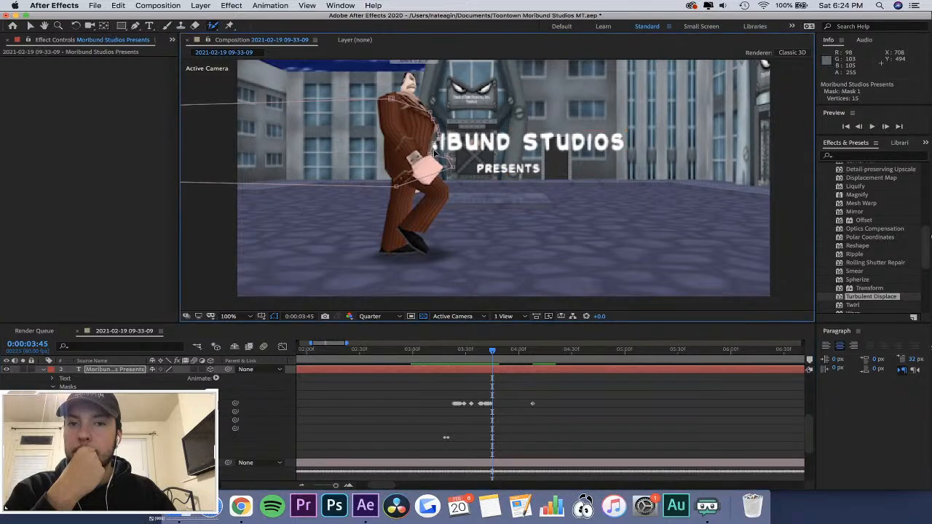
{"action": "left_click", "coordinate": [89, 386]}
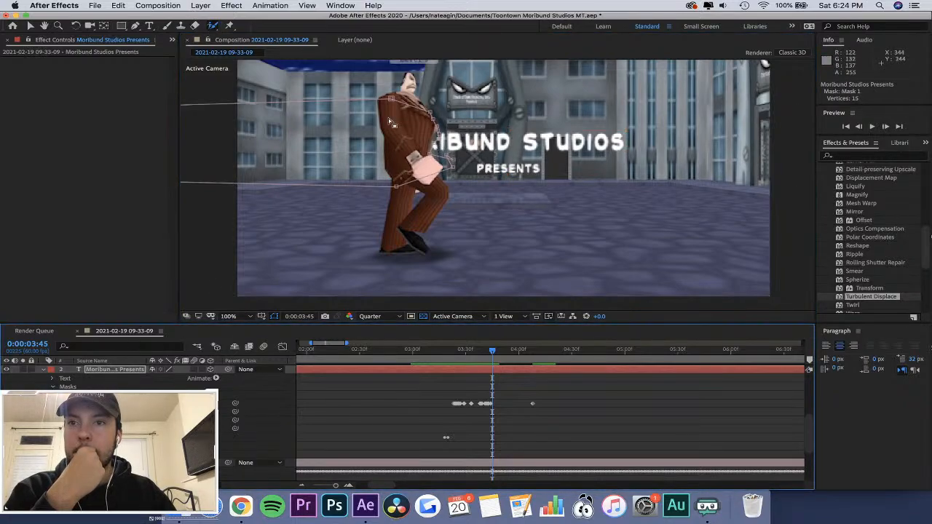
{"action": "left_click", "coordinate": [467, 169]}
{"action": "left_click", "coordinate": [506, 202]}
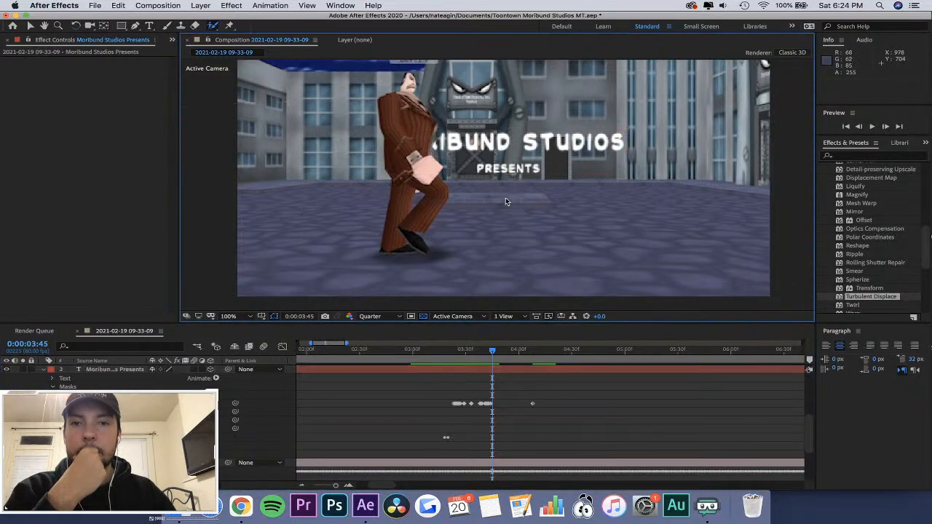
{"action": "left_click", "coordinate": [444, 145]}
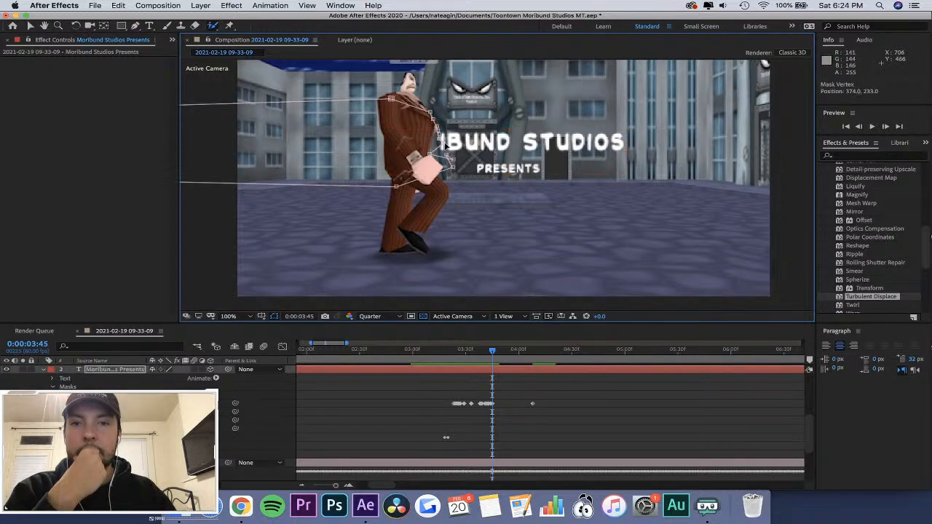
{"action": "key", "text": "super+z"}
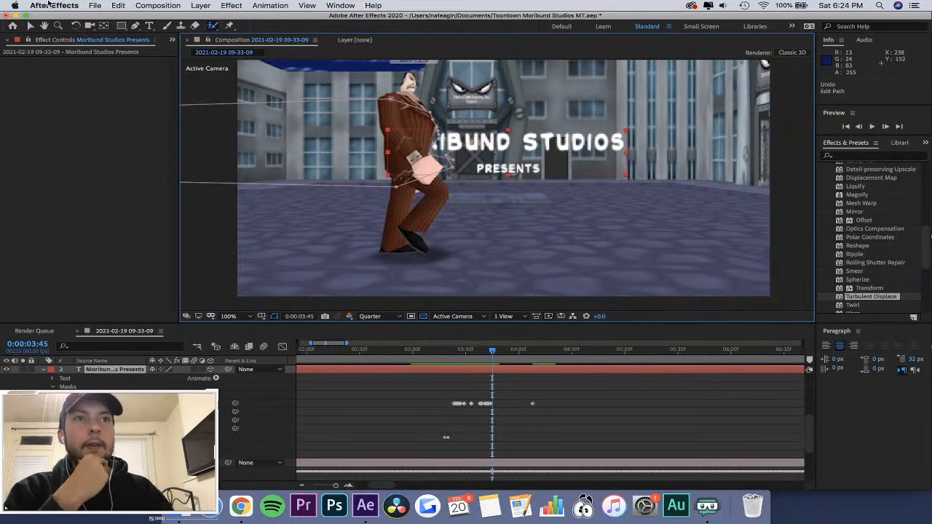
{"action": "left_click", "coordinate": [313, 83]}
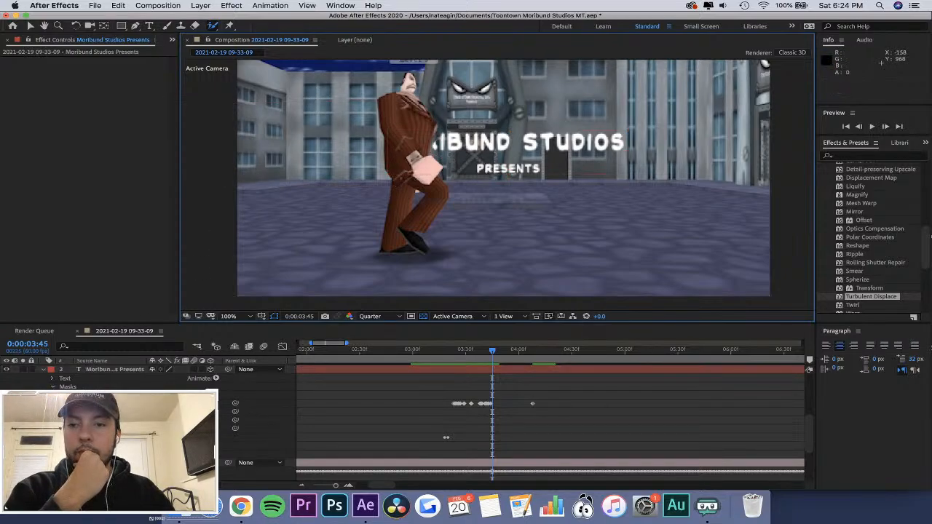
{"action": "left_click", "coordinate": [136, 27]}
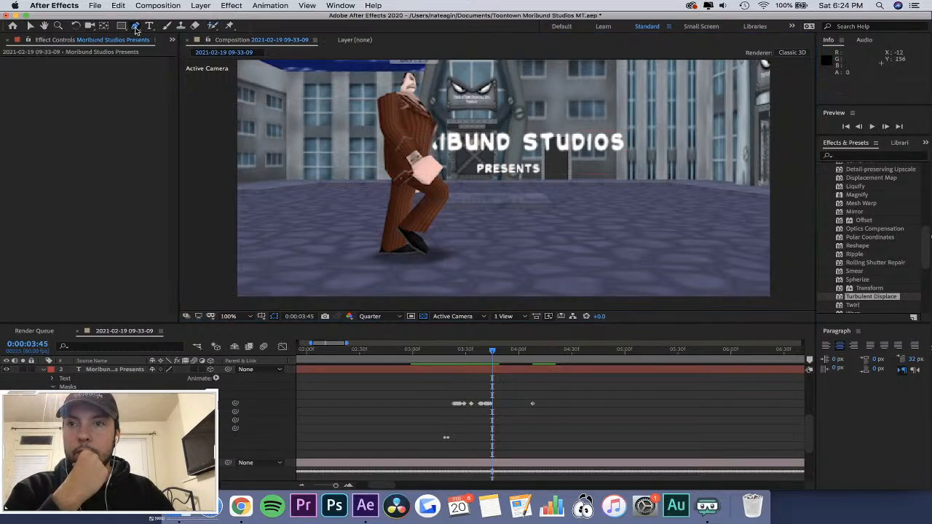
{"action": "left_click", "coordinate": [213, 26]}
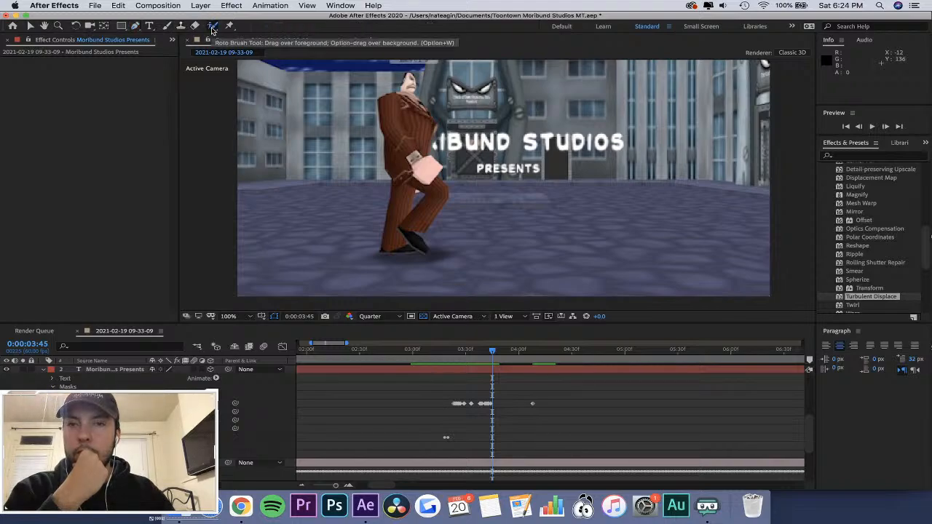
Return to the Pen tool, reselect Mask 1 and shift it back to the character's front edge at 0:00:03:46 and 0:00:03:49.
{"action": "left_click", "coordinate": [136, 26]}
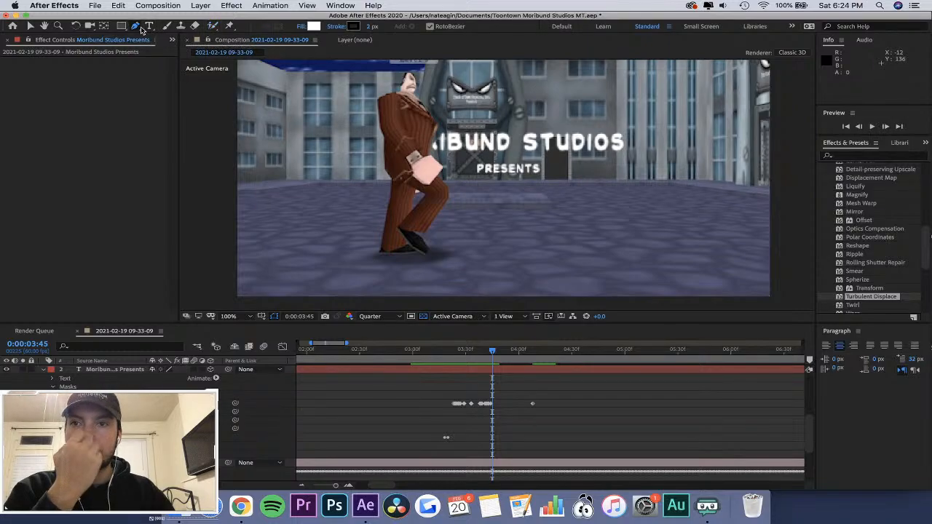
{"action": "left_click", "coordinate": [492, 353]}
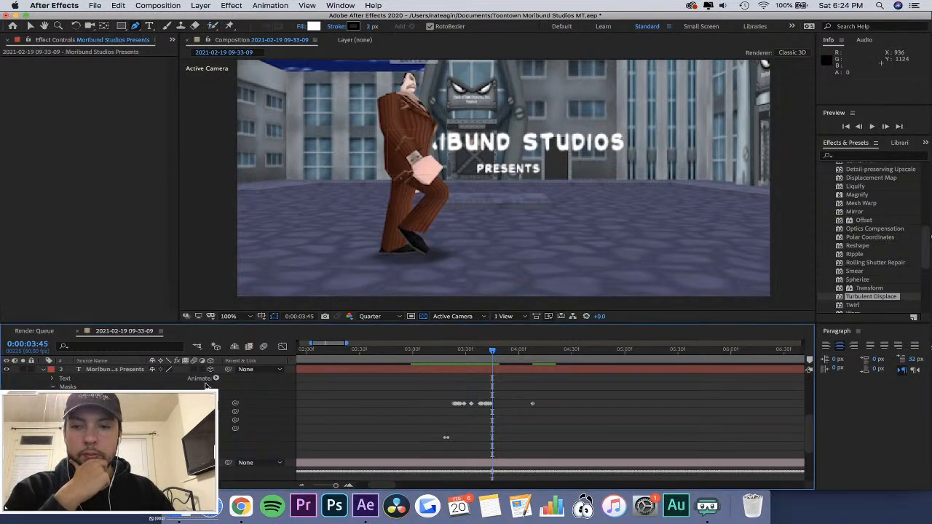
{"action": "left_click", "coordinate": [510, 421]}
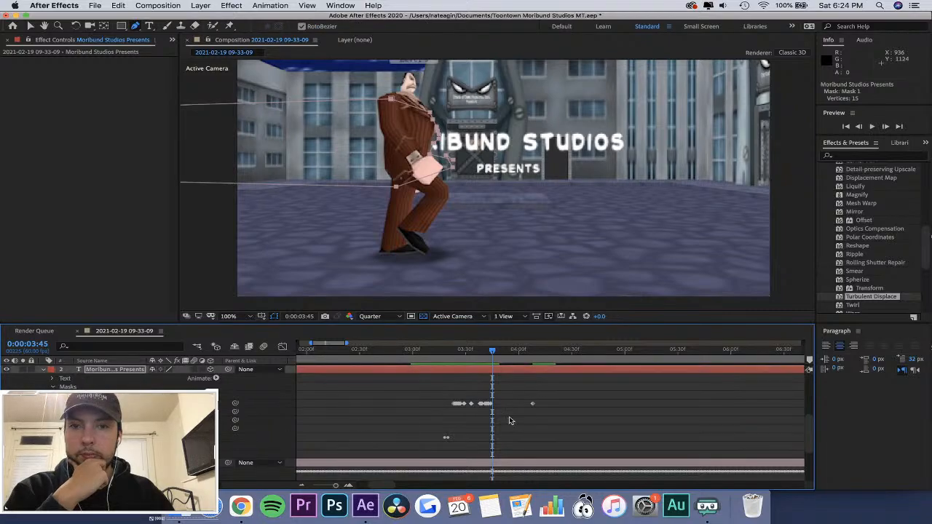
{"action": "left_click", "coordinate": [491, 359]}
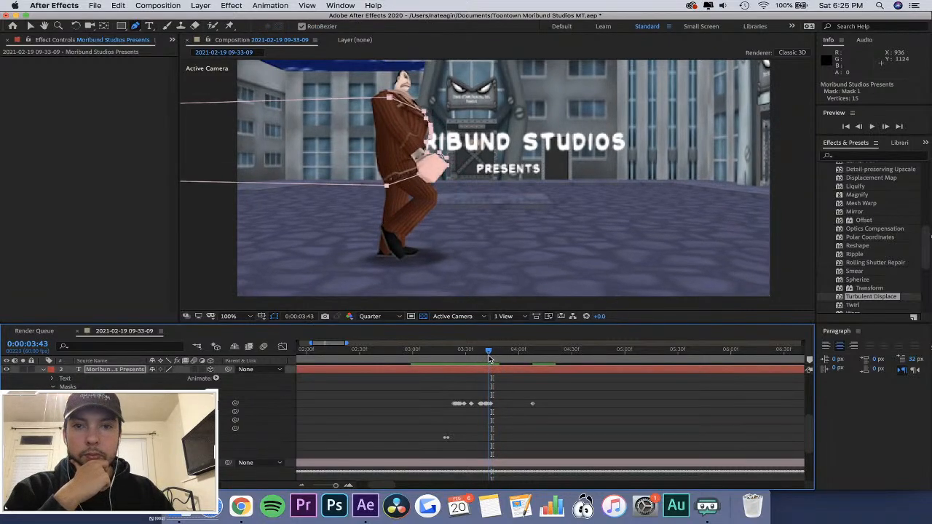
{"action": "left_click_drag", "start_coordinate": [491, 359], "coordinate": [494, 360]}
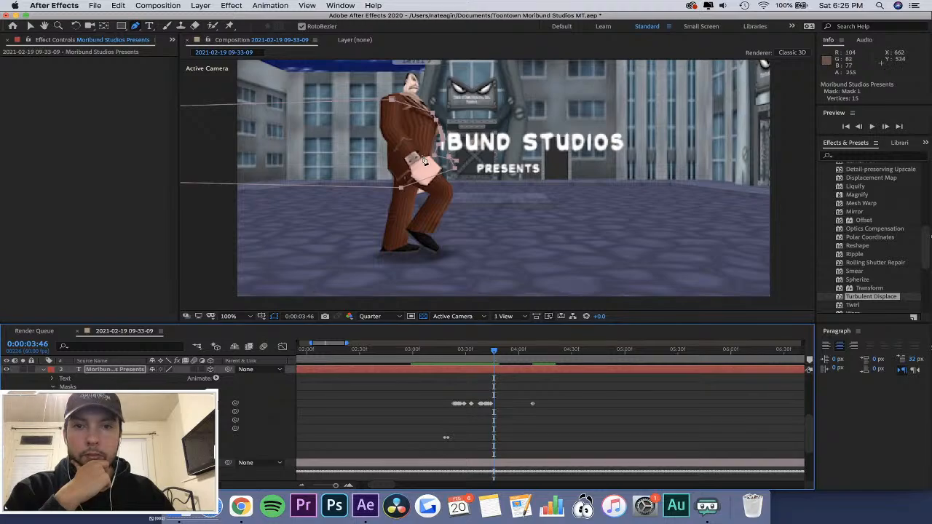
{"action": "left_click_drag", "start_coordinate": [436, 153], "coordinate": [431, 152]}
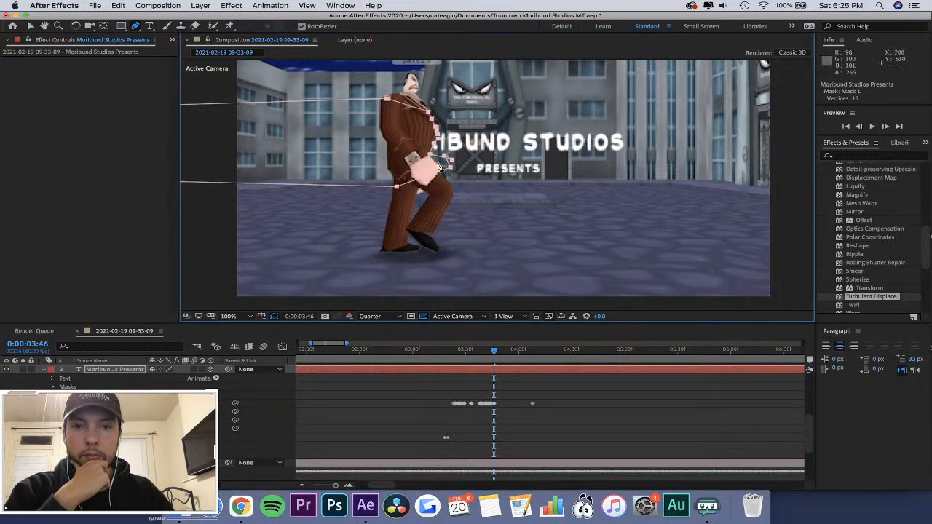
{"action": "left_click_drag", "start_coordinate": [497, 357], "coordinate": [500, 359]}
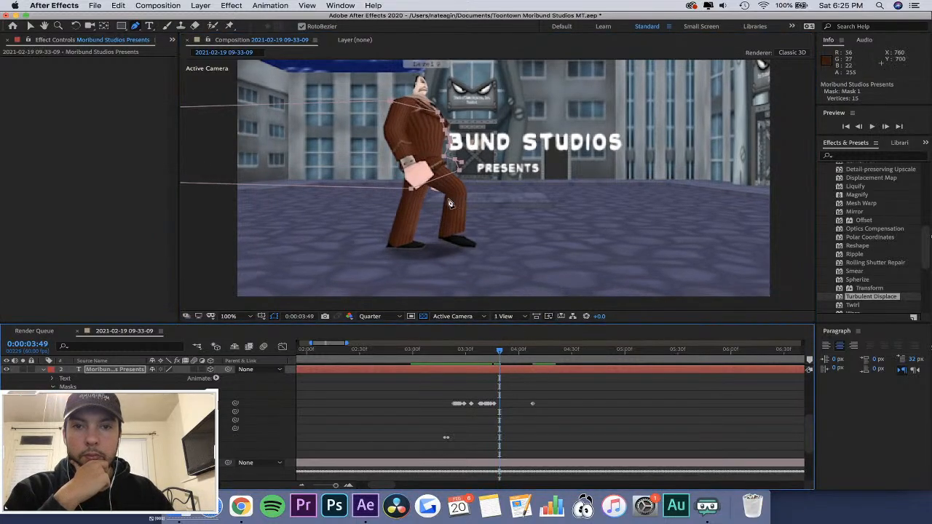
{"action": "left_click_drag", "start_coordinate": [450, 150], "coordinate": [445, 132]}
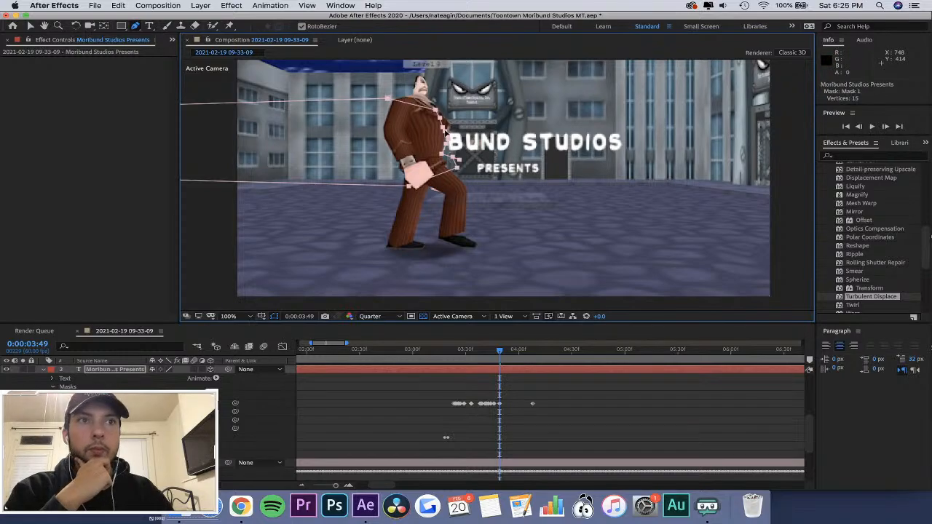
At 0:00:03:50, move Mask 1 back so its front edge follows the character's chest and stomach.
{"action": "mouse_move", "coordinate": [499, 350]}
{"action": "left_mouse_down"}
{"action": "mouse_move", "coordinate": [481, 351]}
{"action": "mouse_move", "coordinate": [502, 363]}
{"action": "left_mouse_up"}
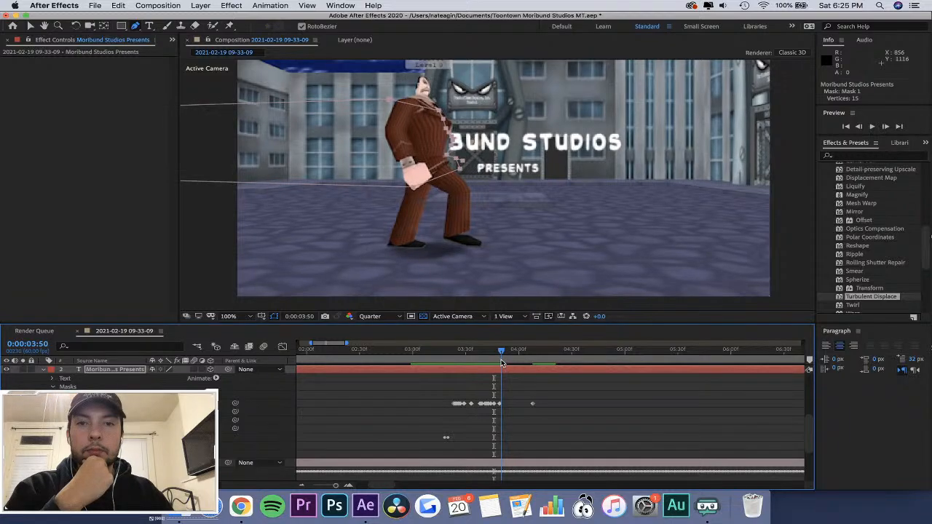
{"action": "left_click", "coordinate": [449, 142]}
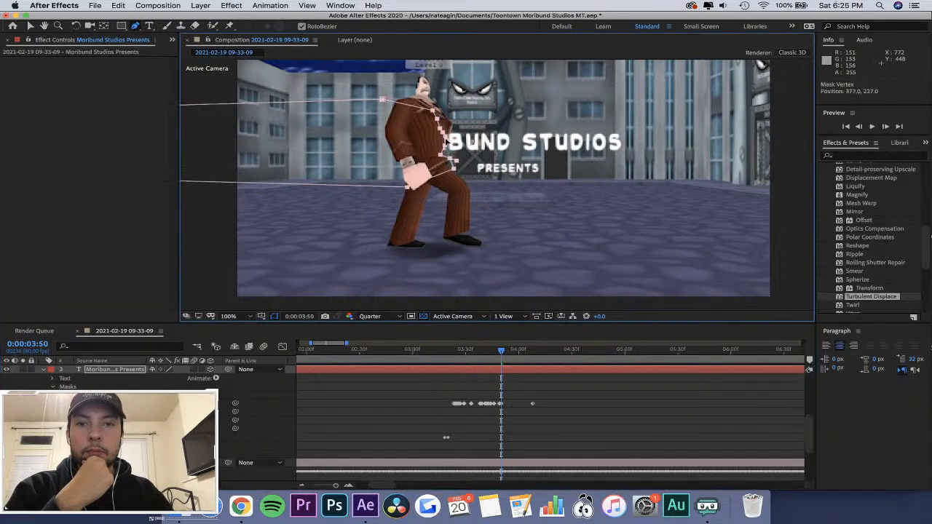
{"action": "key", "text": "super+z"}
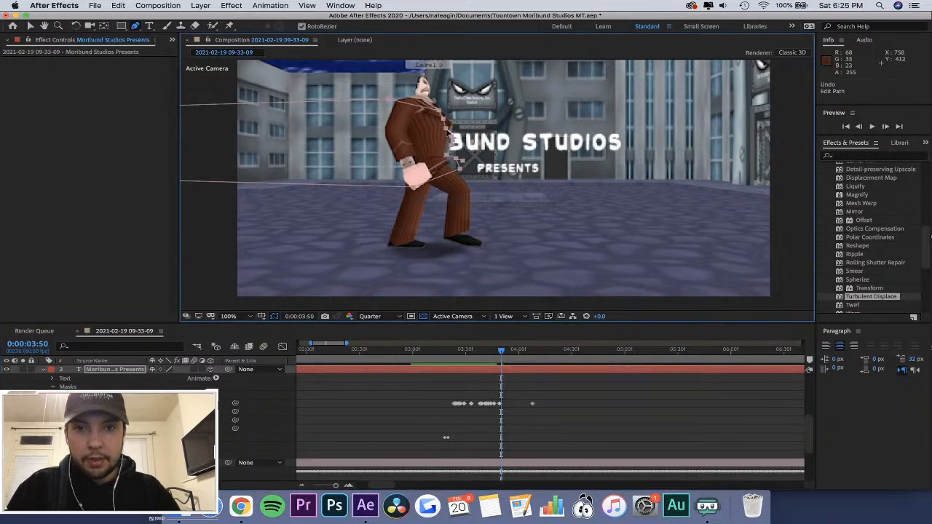
{"action": "scroll", "coordinate": [424, 165], "scroll_direction": "up", "scroll_amount": 5}
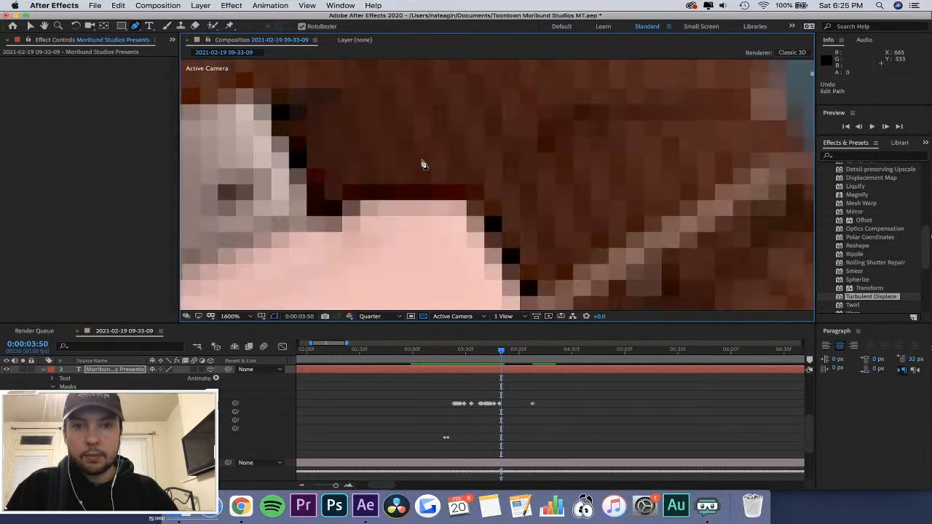
{"action": "scroll", "coordinate": [425, 163], "scroll_direction": "down", "scroll_amount": 3}
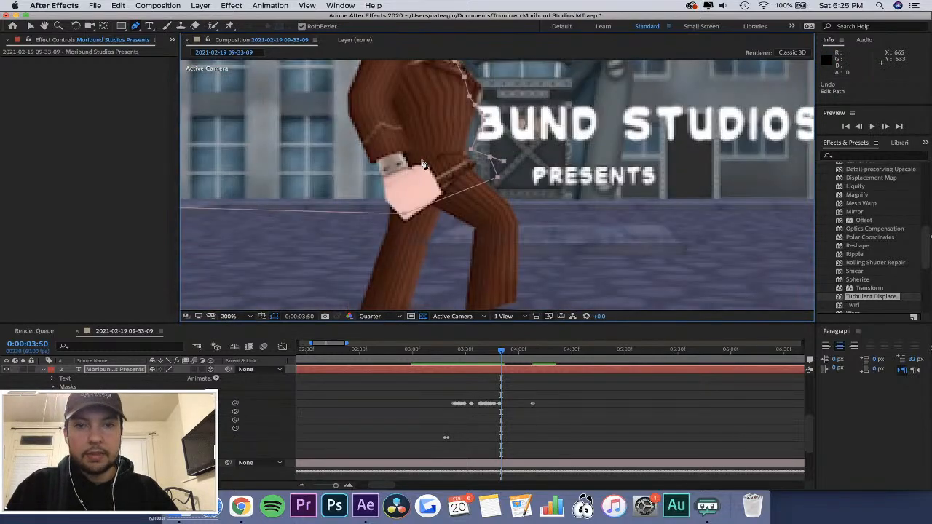
{"action": "left_click", "coordinate": [136, 28]}
{"action": "left_click_drag", "start_coordinate": [481, 133], "coordinate": [466, 102]}
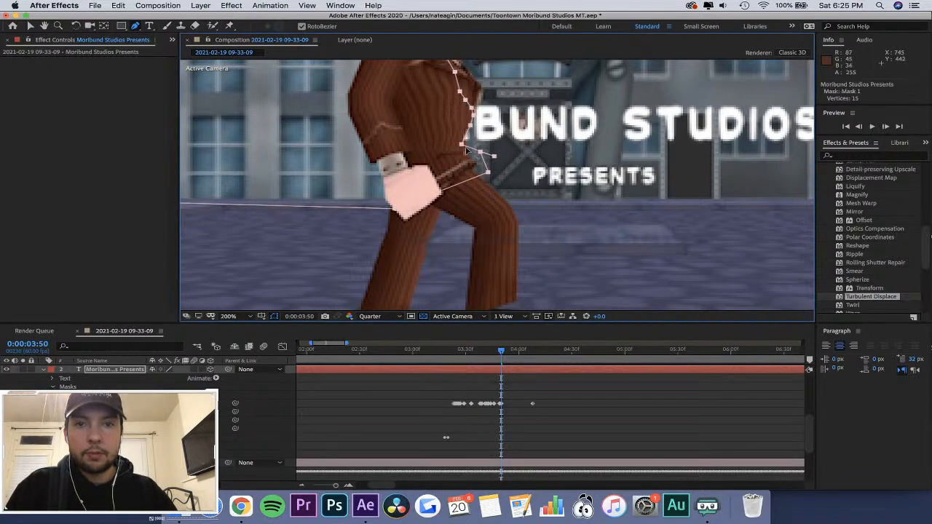
At 0:00:03:52, refit Mask 1 to the character's torso and add a vertex along its front edge.
{"action": "left_click_drag", "start_coordinate": [502, 349], "coordinate": [504, 348]}
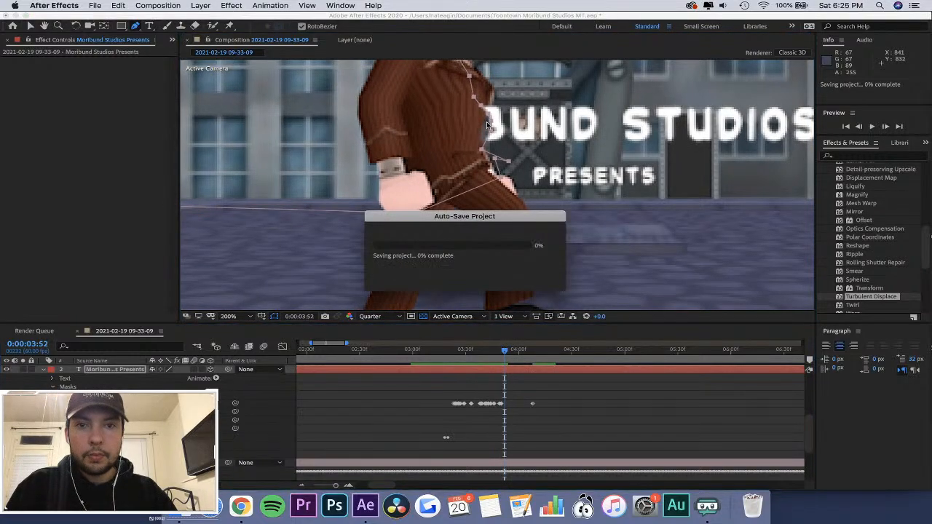
{"action": "left_click_drag", "start_coordinate": [493, 120], "coordinate": [482, 100]}
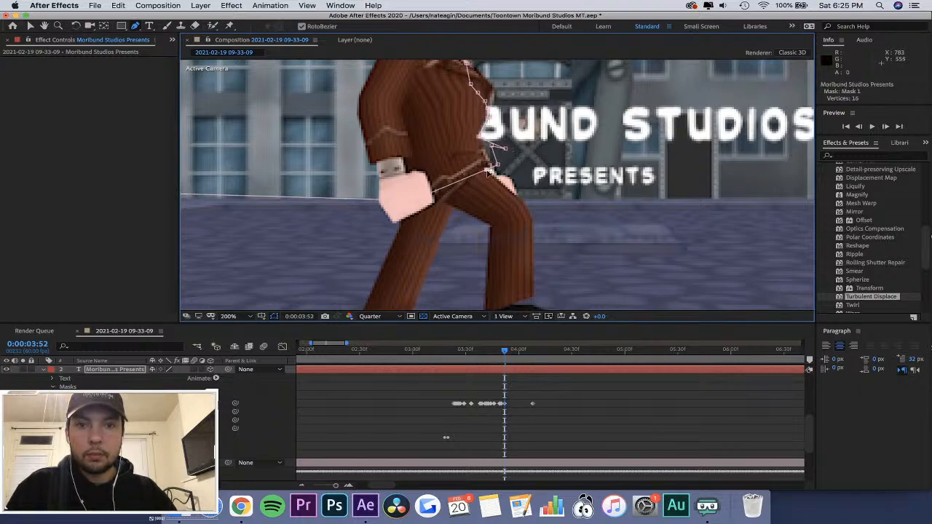
{"action": "mouse_move", "coordinate": [487, 101]}
{"action": "left_mouse_down"}
{"action": "mouse_move", "coordinate": [495, 90]}
{"action": "mouse_move", "coordinate": [490, 110]}
{"action": "left_mouse_up"}
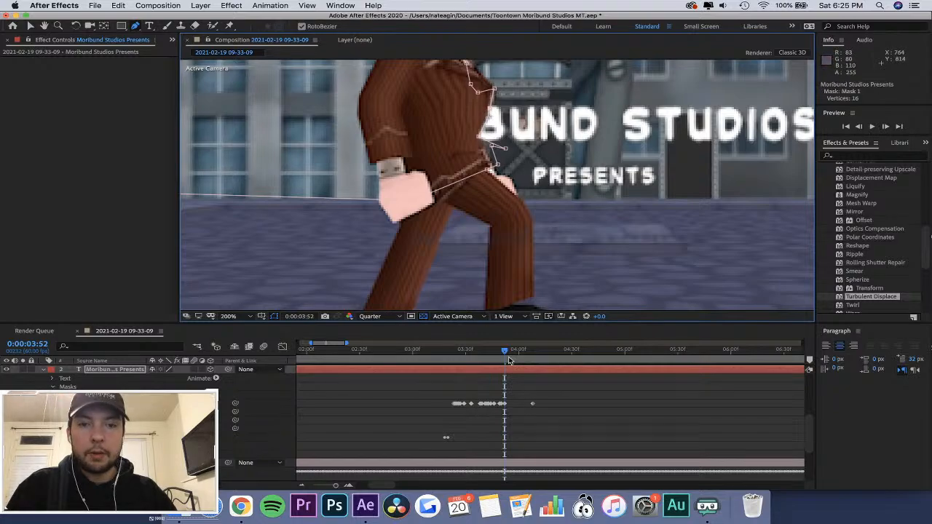
Adjust Mask 1's front vertex at 0:00:03:47 and scrub between 0:00:03:43 and 0:00:03:49 to check the mask.
{"action": "left_click_drag", "start_coordinate": [504, 353], "coordinate": [495, 352]}
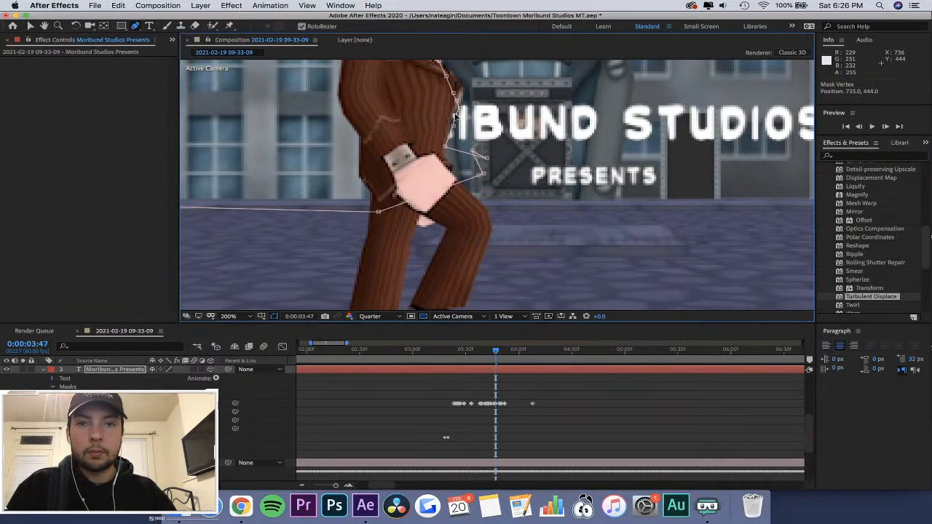
{"action": "left_click_drag", "start_coordinate": [497, 354], "coordinate": [490, 353]}
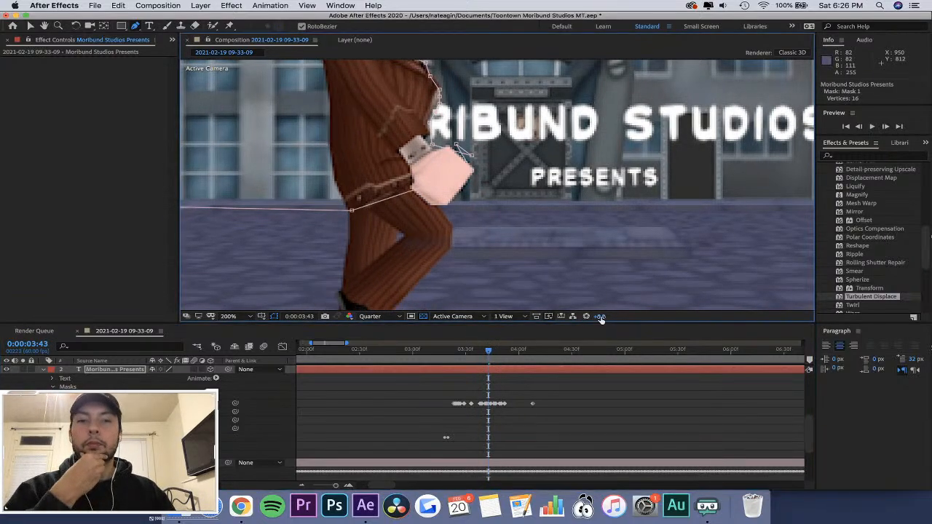
{"action": "left_click_drag", "start_coordinate": [483, 353], "coordinate": [491, 353]}
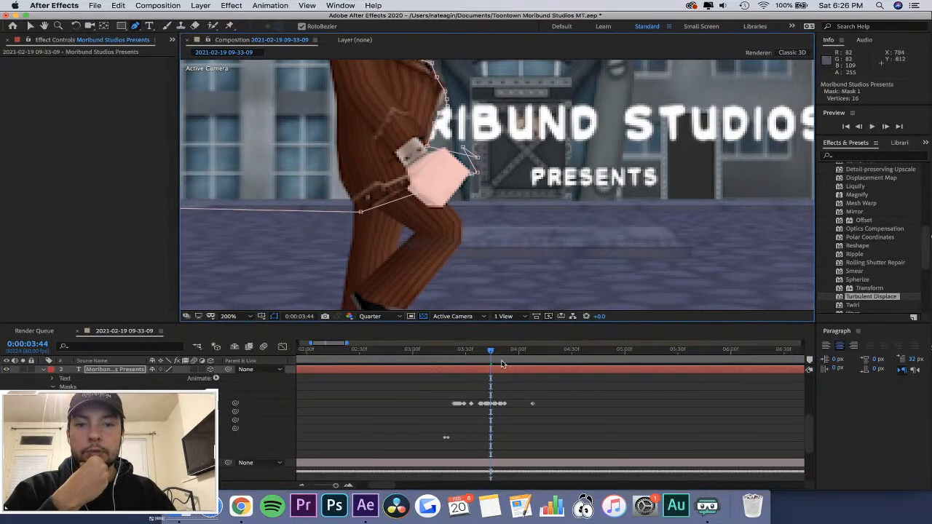
{"action": "left_click_drag", "start_coordinate": [493, 352], "coordinate": [500, 354]}
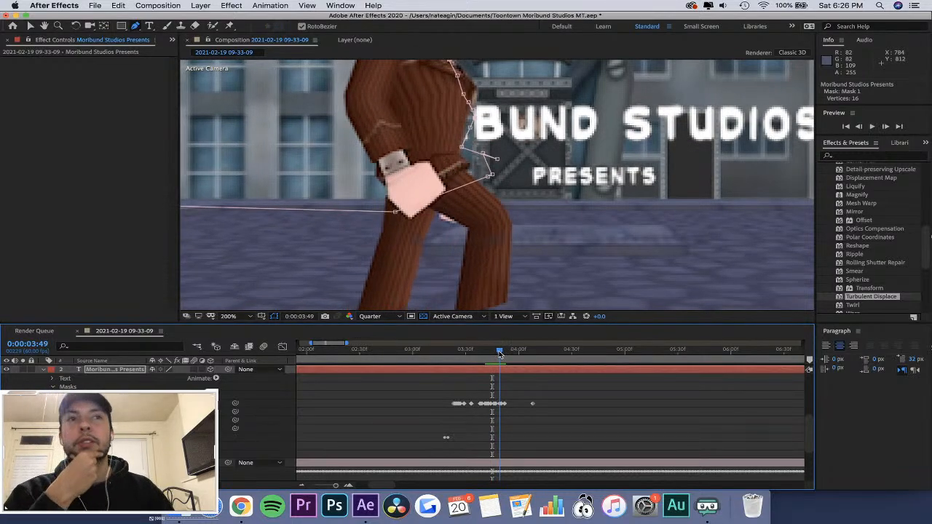
{"action": "left_click_drag", "start_coordinate": [499, 354], "coordinate": [500, 354]}
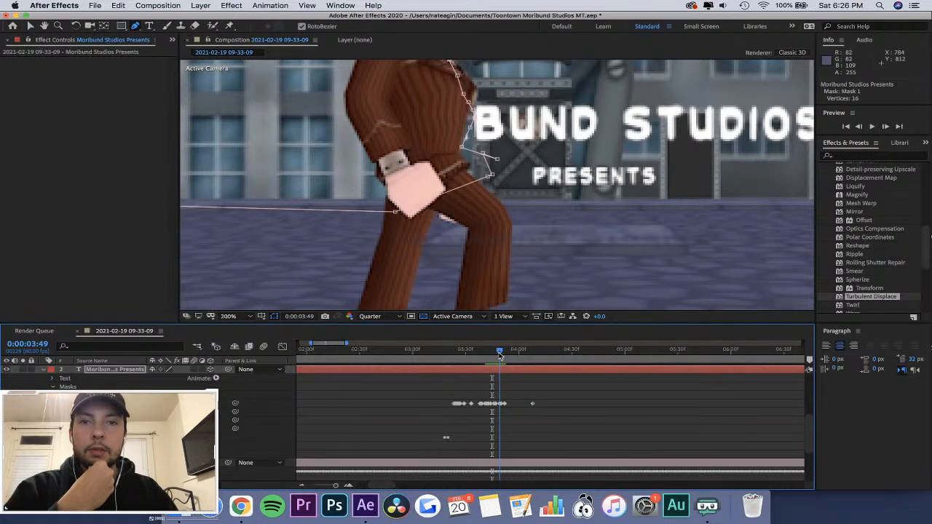
Nudge Mask 1's front vertex back to the character's stomach at 0:00:03:49 and check the mask through 0:00:03:52.
{"action": "left_click_drag", "start_coordinate": [473, 119], "coordinate": [470, 120]}
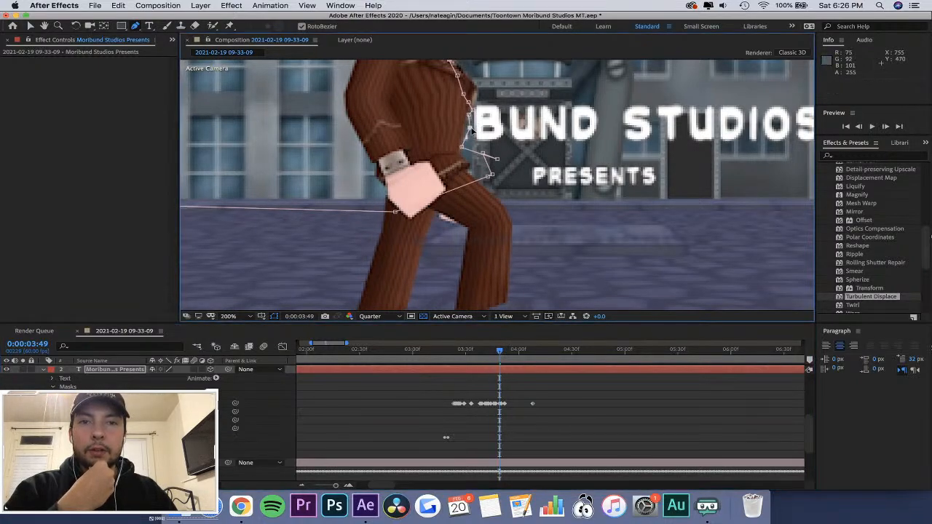
{"action": "left_click", "coordinate": [503, 350]}
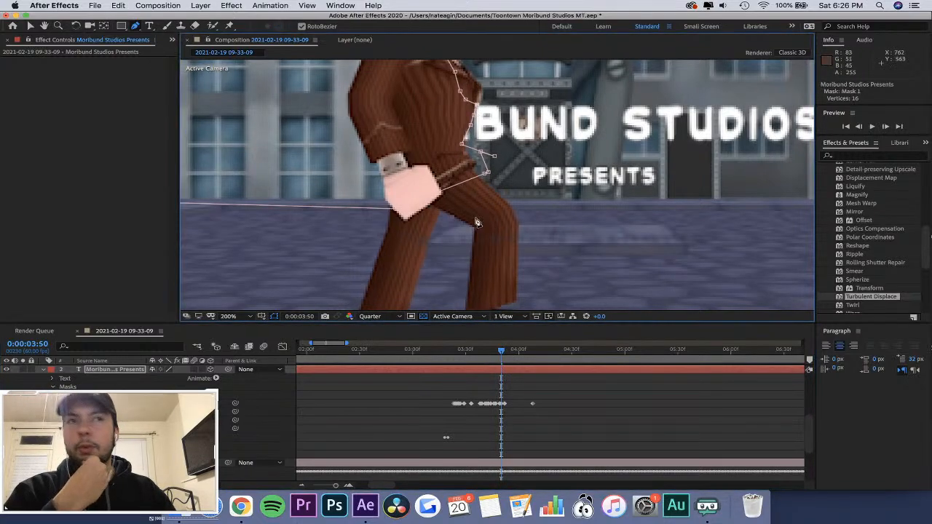
{"action": "left_click", "coordinate": [503, 353]}
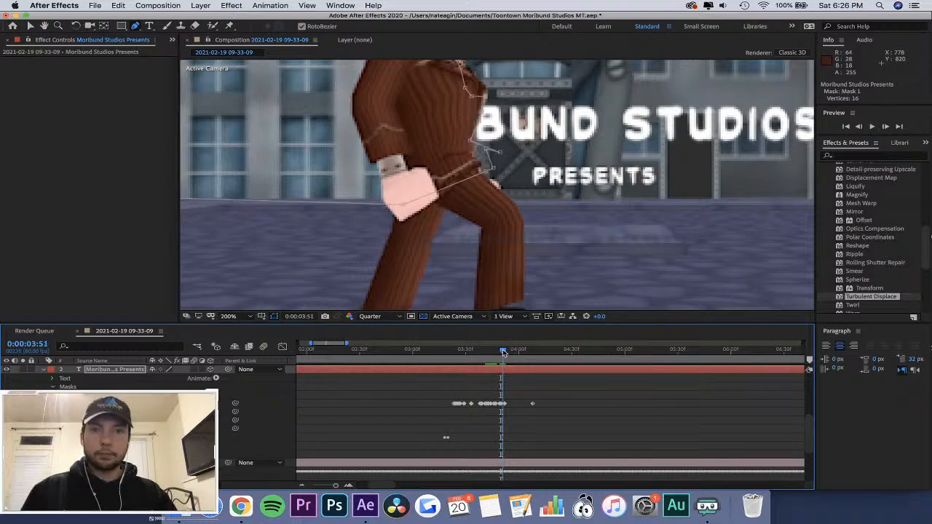
{"action": "left_click", "coordinate": [506, 352]}
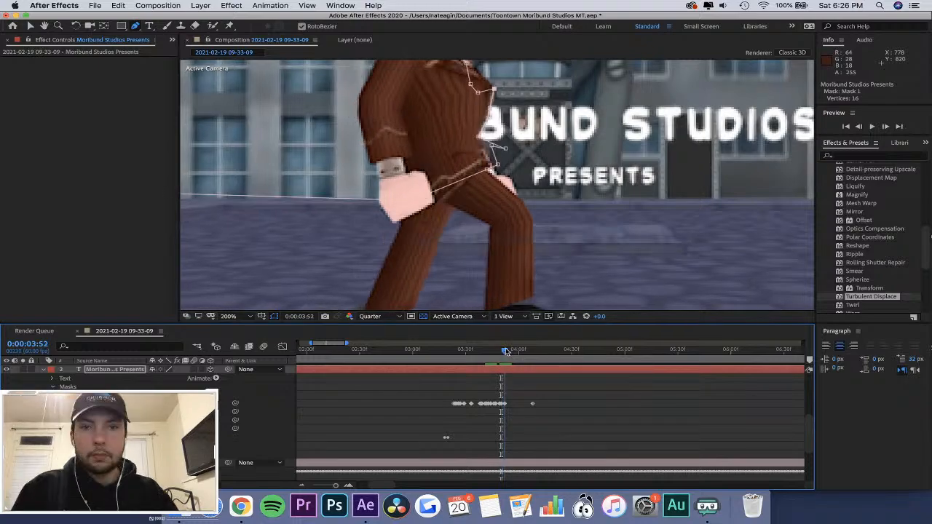
Pull Mask 1's front vertices in to the character's chest and stomach at 0:00:03:54 and 0:00:03:55.
{"action": "left_click", "coordinate": [507, 352]}
{"action": "left_click", "coordinate": [509, 352]}
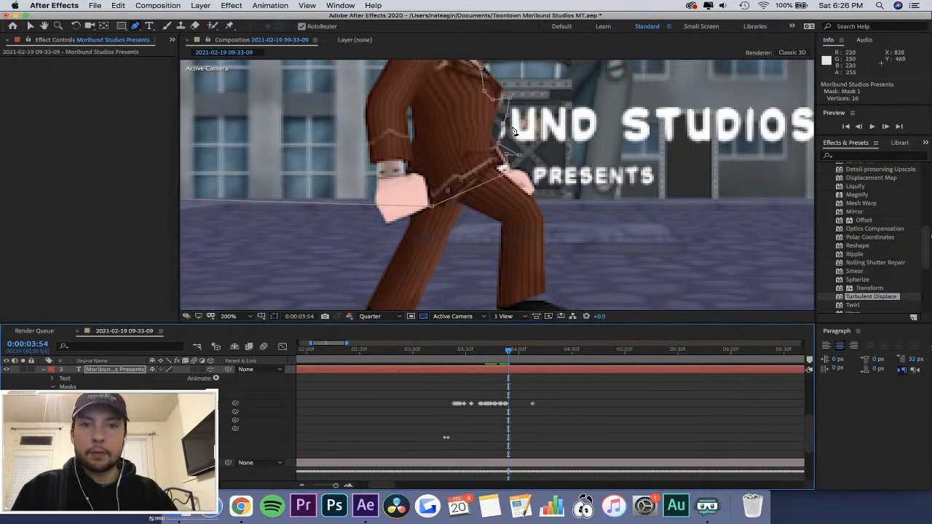
{"action": "left_click_drag", "start_coordinate": [508, 115], "coordinate": [502, 95]}
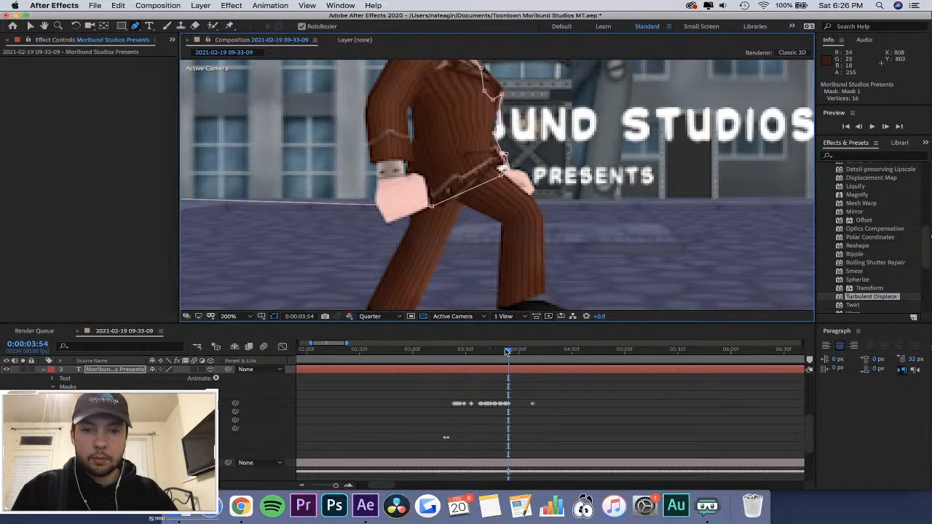
{"action": "left_click_drag", "start_coordinate": [508, 349], "coordinate": [510, 351]}
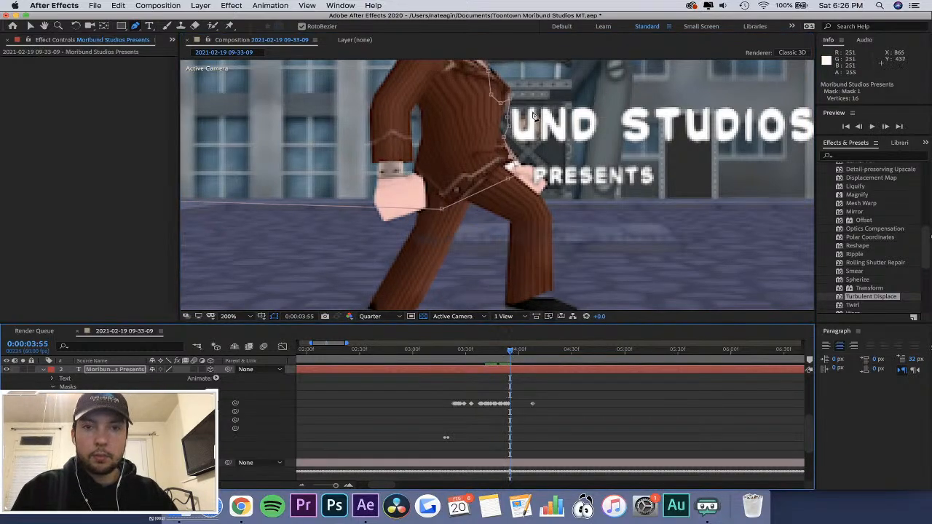
{"action": "left_click_drag", "start_coordinate": [507, 116], "coordinate": [503, 139]}
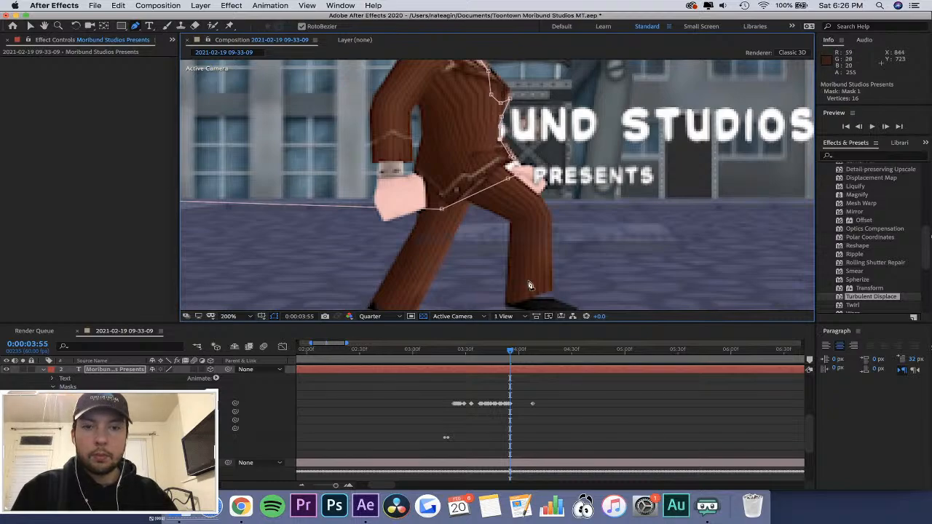
Refit Mask 1's front edge to the character's torso at 0:00:03:56 and 0:00:03:57.
{"action": "mouse_move", "coordinate": [512, 350]}
{"action": "left_mouse_down"}
{"action": "mouse_move", "coordinate": [464, 350]}
{"action": "mouse_move", "coordinate": [513, 354]}
{"action": "left_mouse_up"}
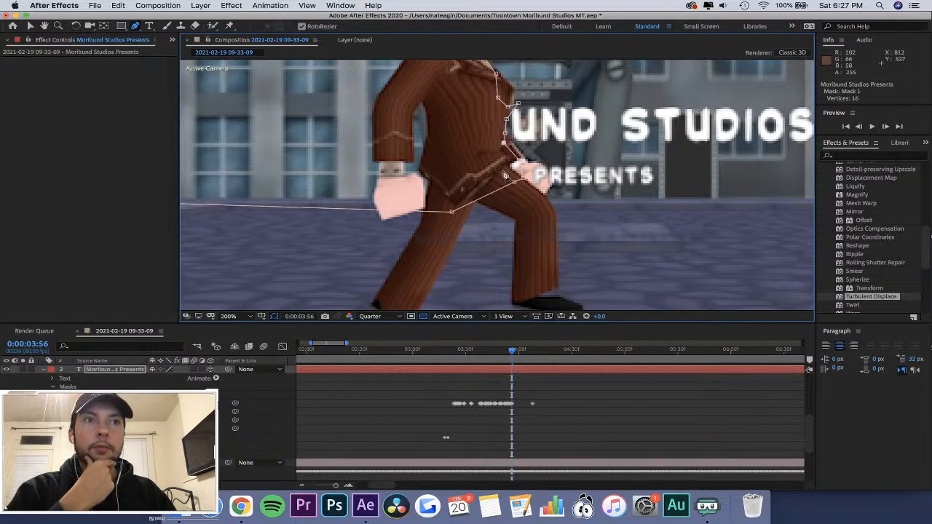
{"action": "left_click", "coordinate": [515, 353]}
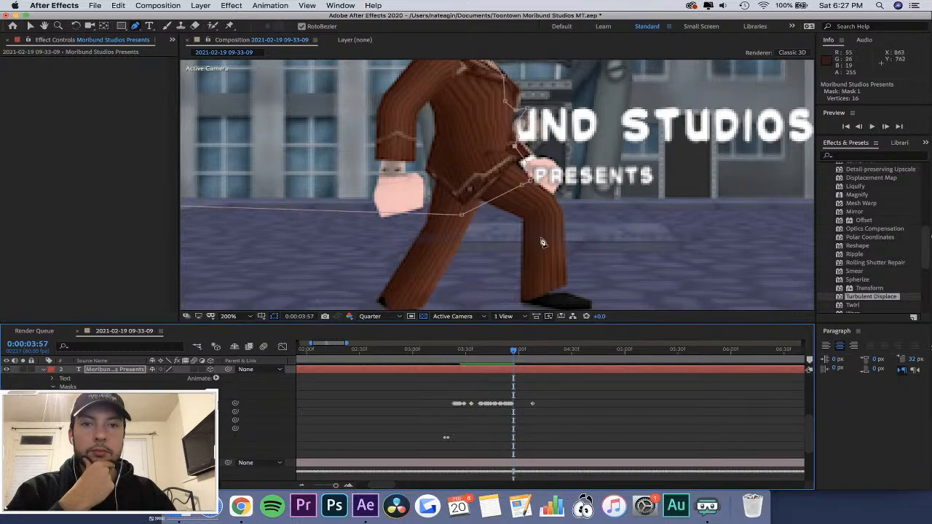
{"action": "left_click_drag", "start_coordinate": [520, 124], "coordinate": [515, 107]}
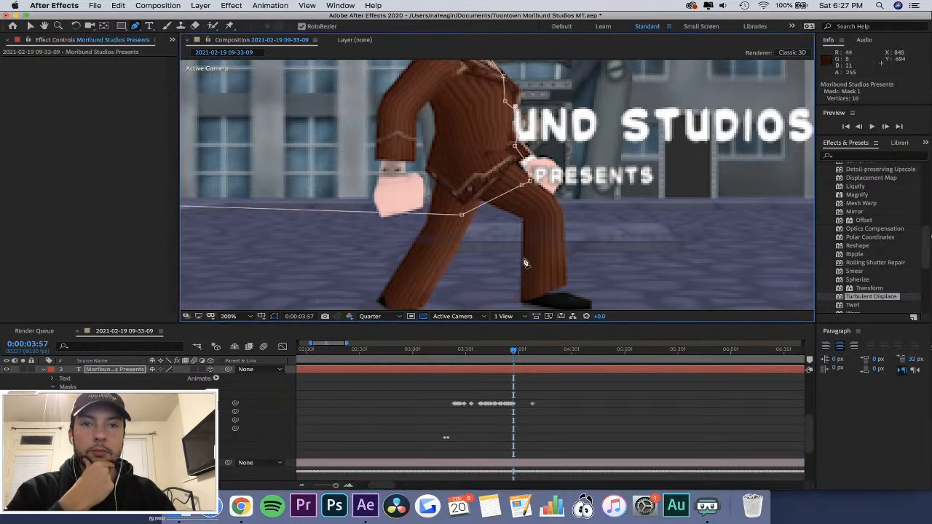
At 0:00:03:58, fit Mask 1's front vertices to the character's stomach and extend one toward the forward wrist.
{"action": "left_click", "coordinate": [515, 353]}
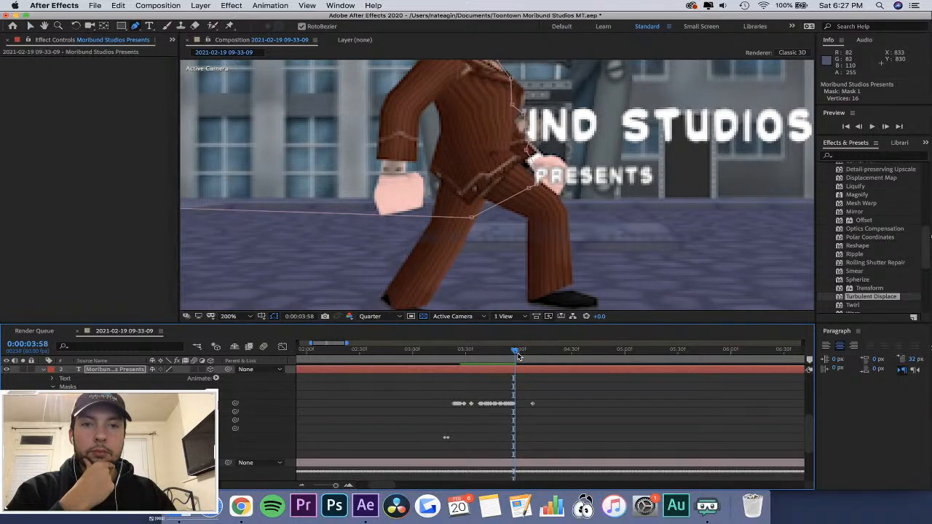
{"action": "left_click", "coordinate": [518, 109]}
{"action": "left_click_drag", "start_coordinate": [530, 111], "coordinate": [527, 111]}
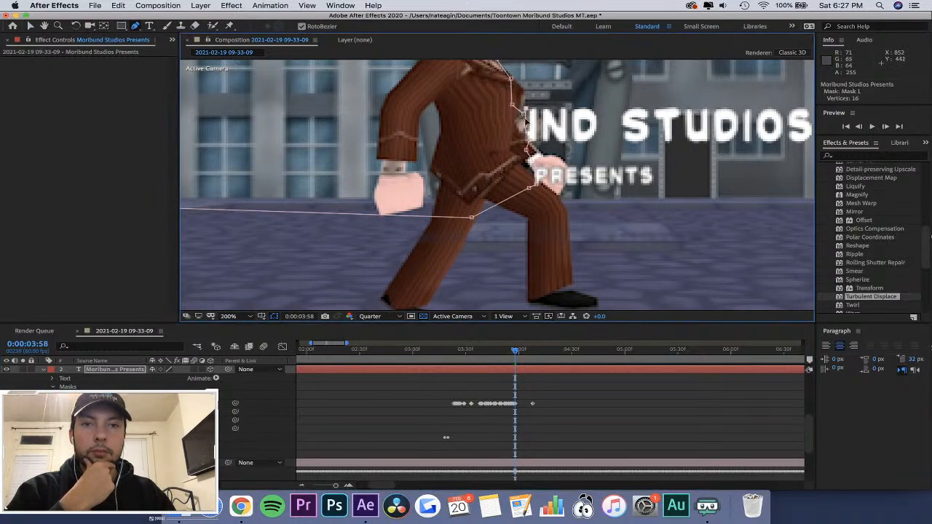
{"action": "mouse_move", "coordinate": [527, 143]}
{"action": "left_mouse_down"}
{"action": "mouse_move", "coordinate": [518, 143]}
{"action": "mouse_move", "coordinate": [530, 137]}
{"action": "mouse_move", "coordinate": [540, 149]}
{"action": "left_mouse_up"}
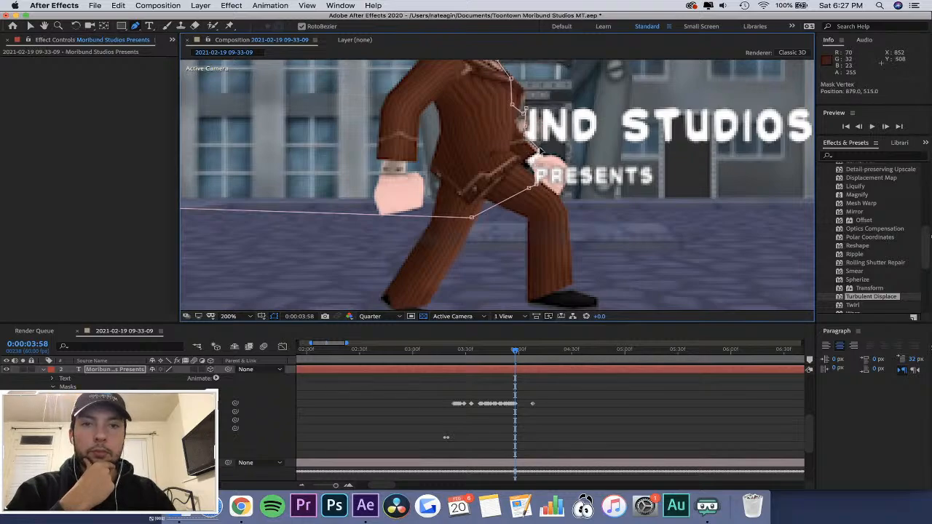
At 0:00:03:59, extend Mask 1's lower front vertices around the character's forward hand so it covers the PRESENTS text.
{"action": "left_click", "coordinate": [517, 351]}
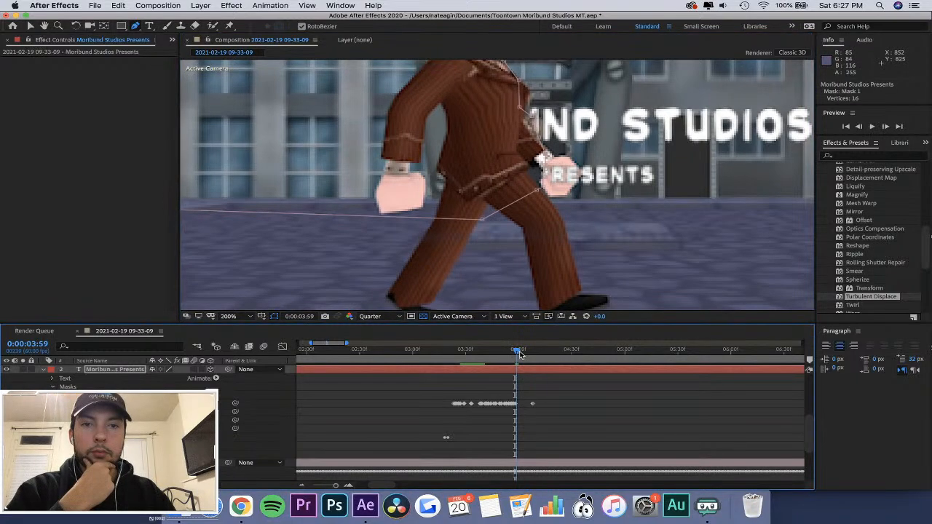
{"action": "left_click_drag", "start_coordinate": [547, 153], "coordinate": [568, 171]}
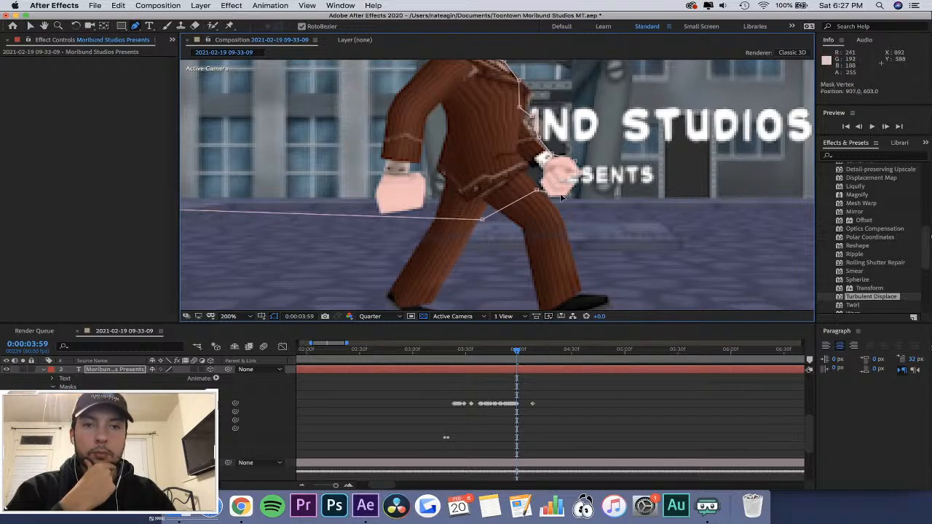
{"action": "left_click_drag", "start_coordinate": [575, 194], "coordinate": [549, 197]}
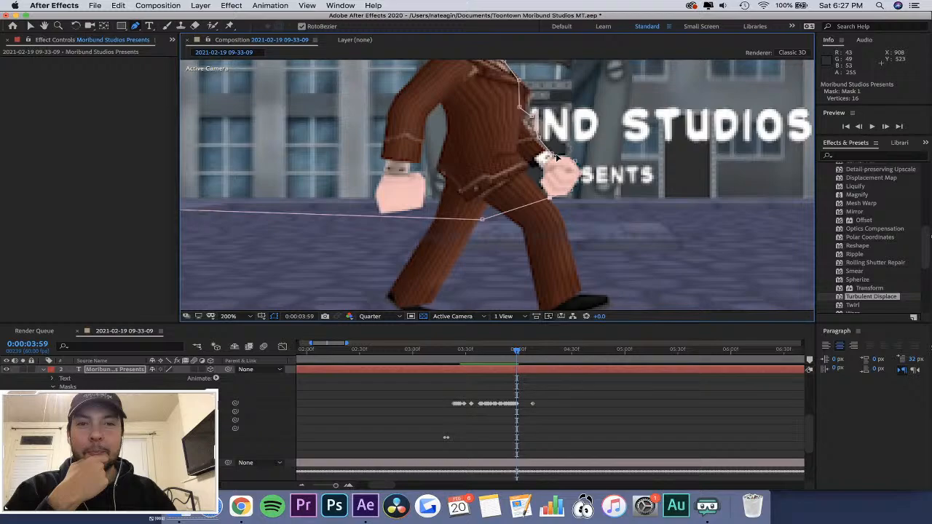
Go back to 0:00:03:55 and extend Mask 1's lower front vertices around the character's forward hand.
{"action": "left_click_drag", "start_coordinate": [517, 350], "coordinate": [511, 350]}
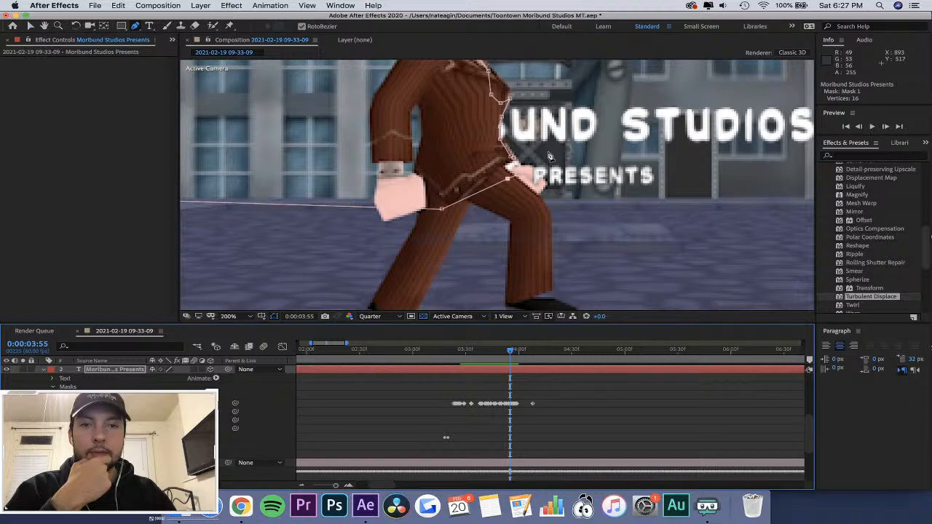
{"action": "left_click_drag", "start_coordinate": [507, 179], "coordinate": [538, 192]}
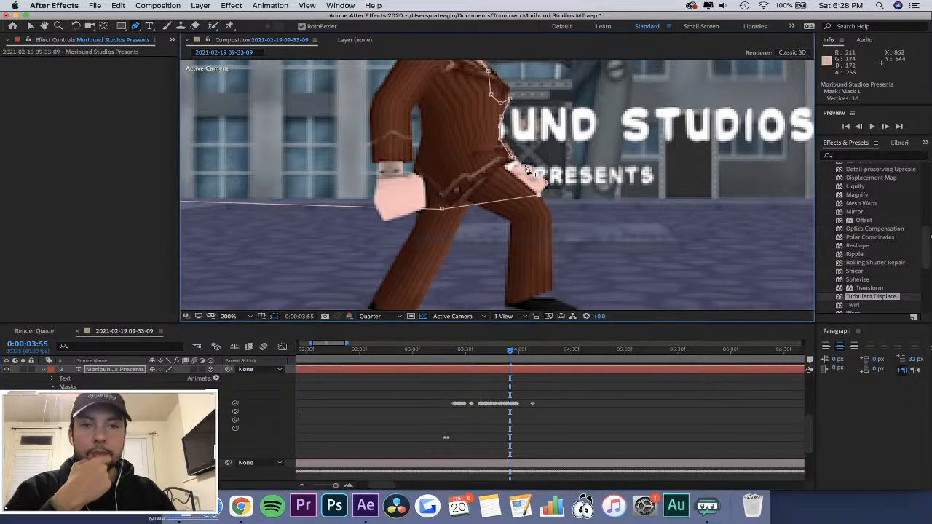
{"action": "left_click_drag", "start_coordinate": [512, 157], "coordinate": [536, 169]}
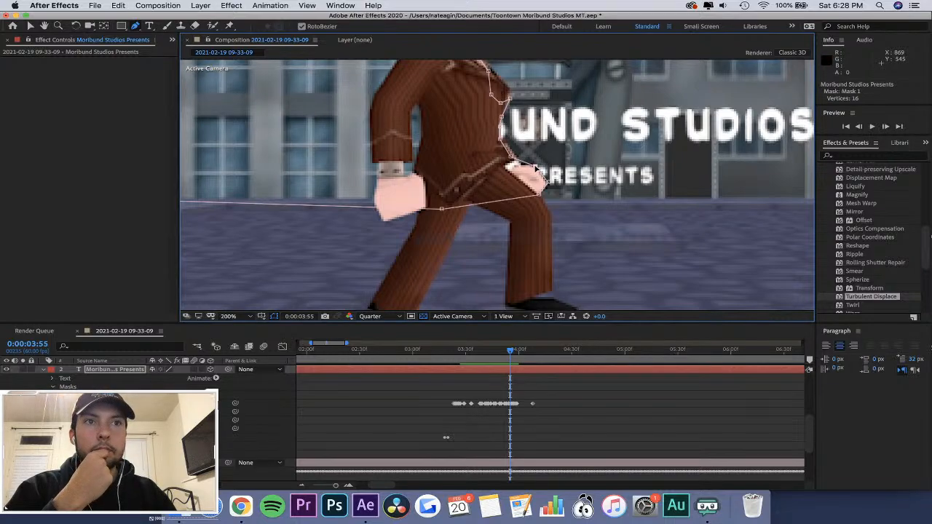
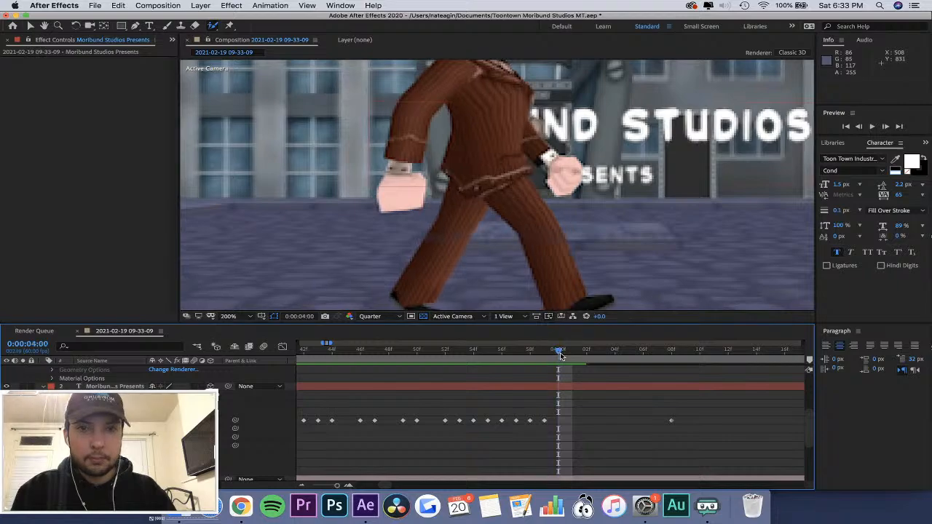
Refit Mask 1's front edge to the character's torso and forward arm at 0:00:04:00 and 0:00:04:01.
{"action": "left_click", "coordinate": [98, 387]}
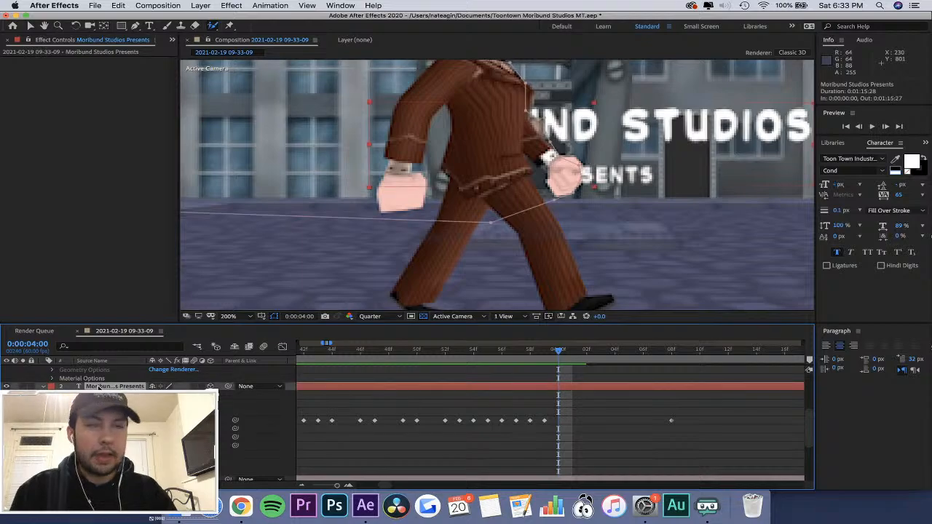
{"action": "left_click_drag", "start_coordinate": [539, 132], "coordinate": [534, 124]}
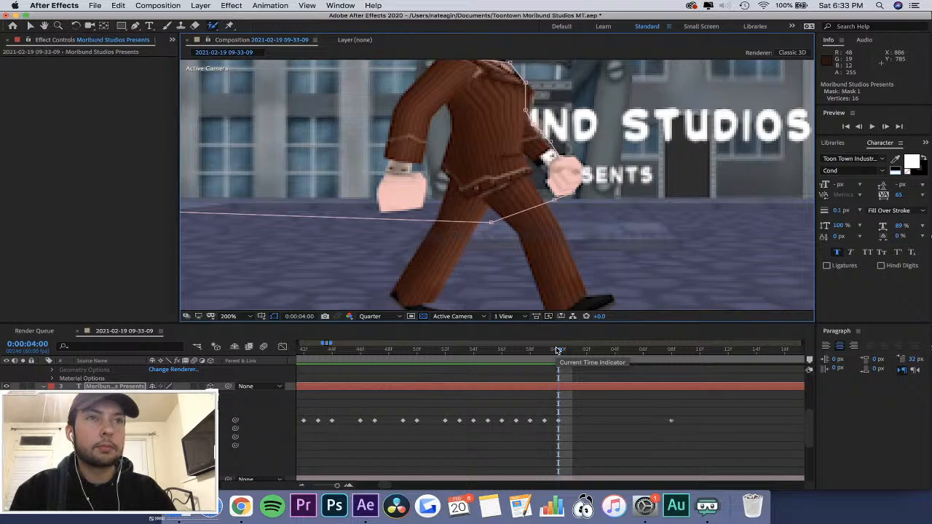
{"action": "left_click_drag", "start_coordinate": [562, 352], "coordinate": [571, 353]}
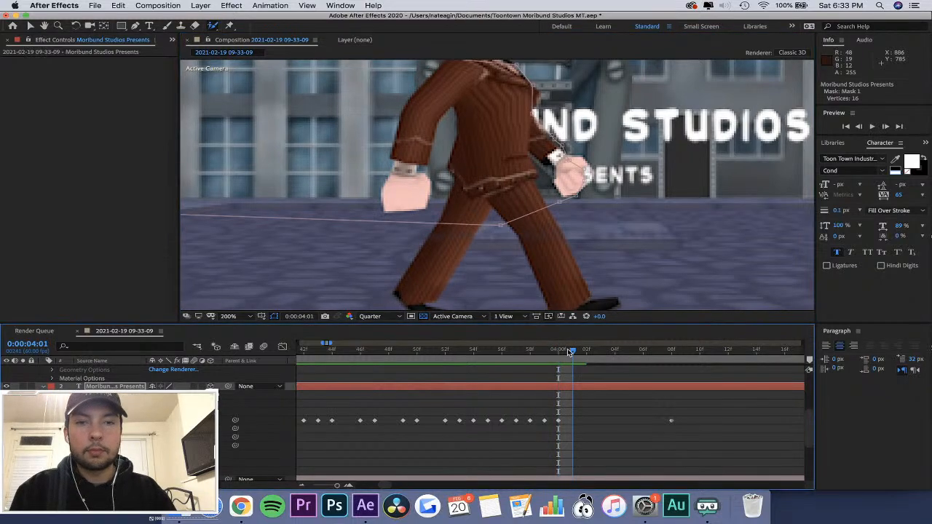
{"action": "left_click", "coordinate": [563, 146]}
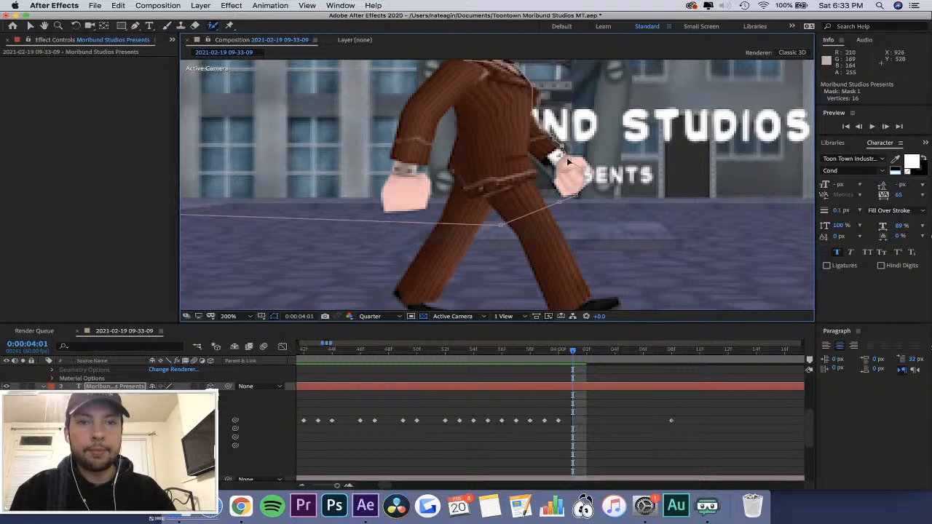
{"action": "left_click_drag", "start_coordinate": [570, 158], "coordinate": [569, 154]}
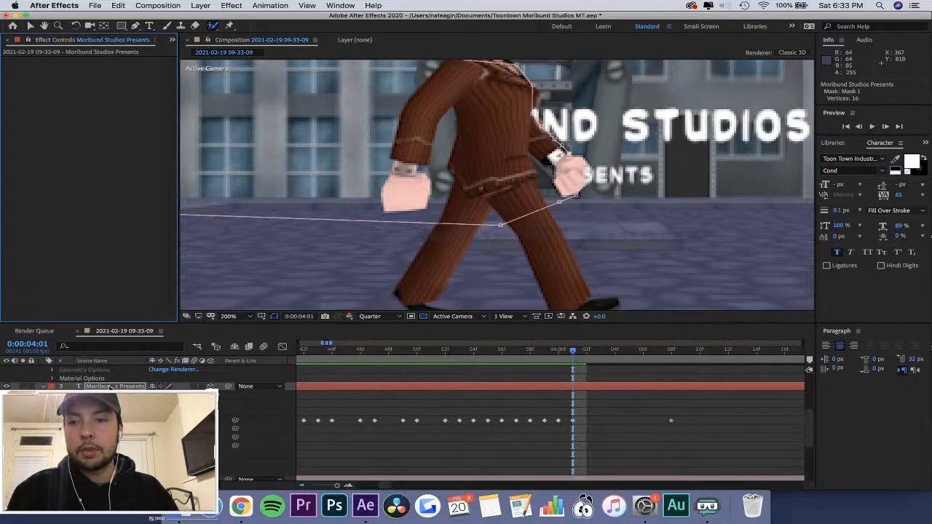
{"action": "scroll", "coordinate": [114, 390], "scroll_direction": "up", "scroll_amount": 8}
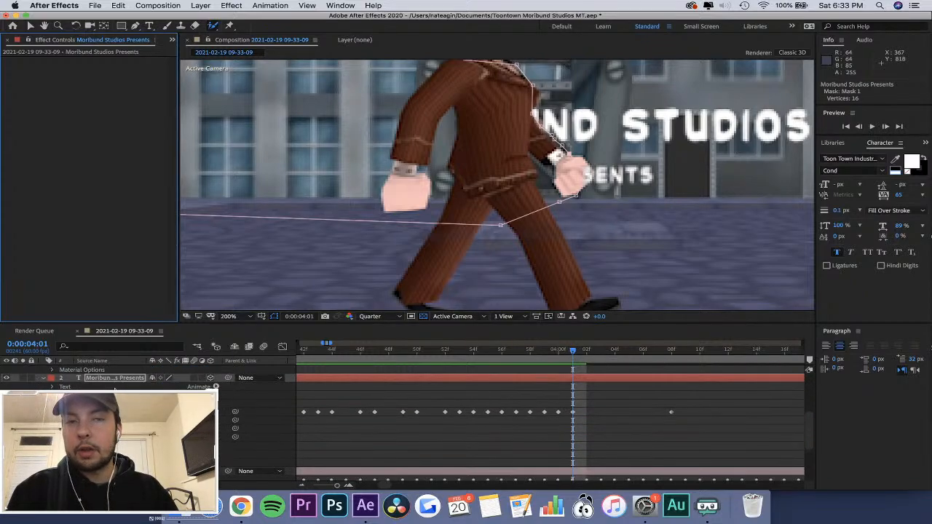
{"action": "scroll", "coordinate": [114, 390], "scroll_direction": "down", "scroll_amount": 3}
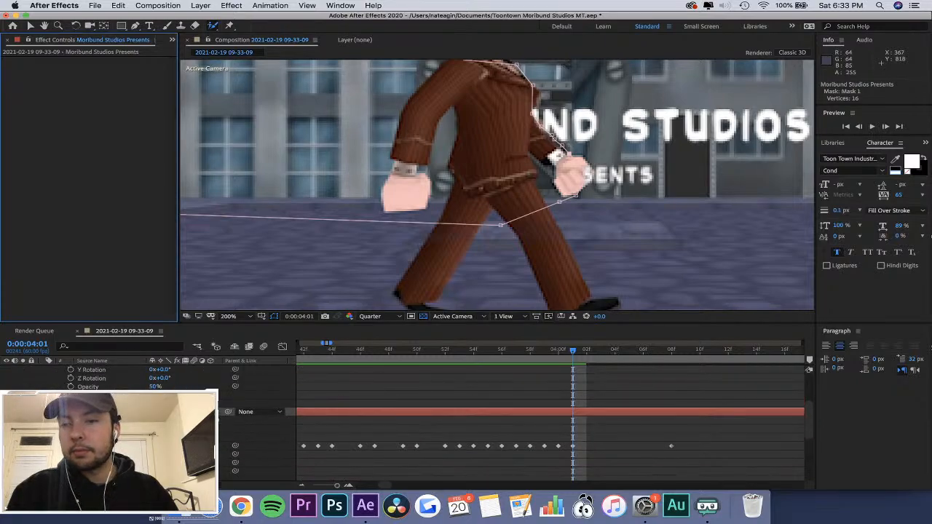
{"action": "scroll", "coordinate": [115, 391], "scroll_direction": "down", "scroll_amount": 3}
{"action": "left_click", "coordinate": [117, 455]}
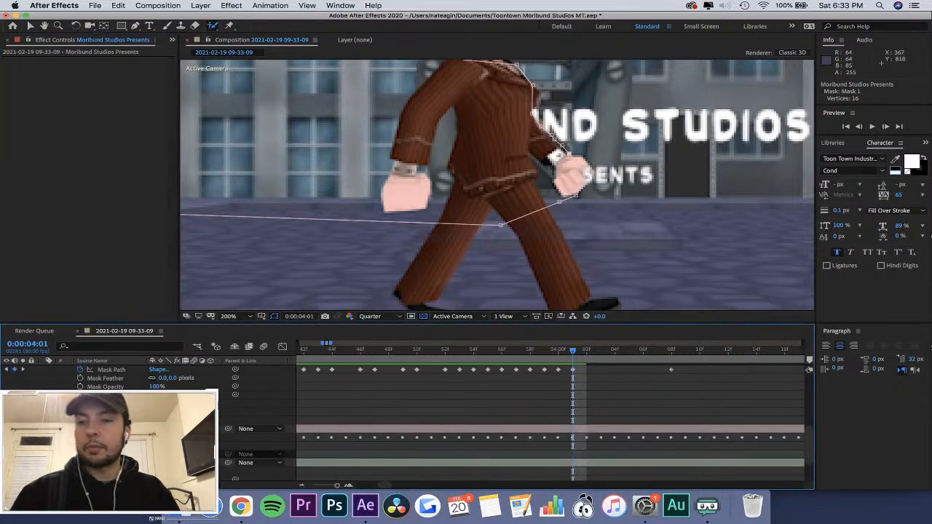
{"action": "scroll", "coordinate": [117, 437], "scroll_direction": "up", "scroll_amount": 3}
{"action": "scroll", "coordinate": [117, 437], "scroll_direction": "down", "scroll_amount": 3}
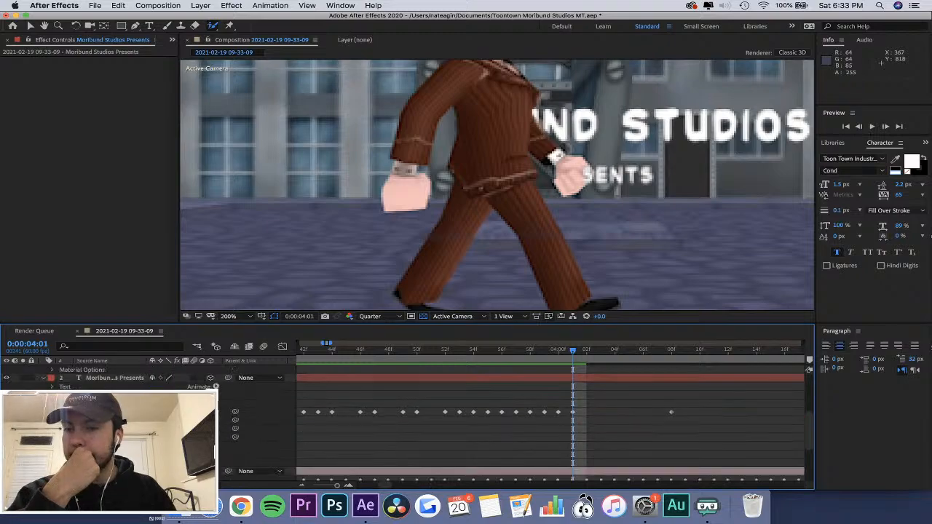
{"action": "left_click", "coordinate": [116, 454]}
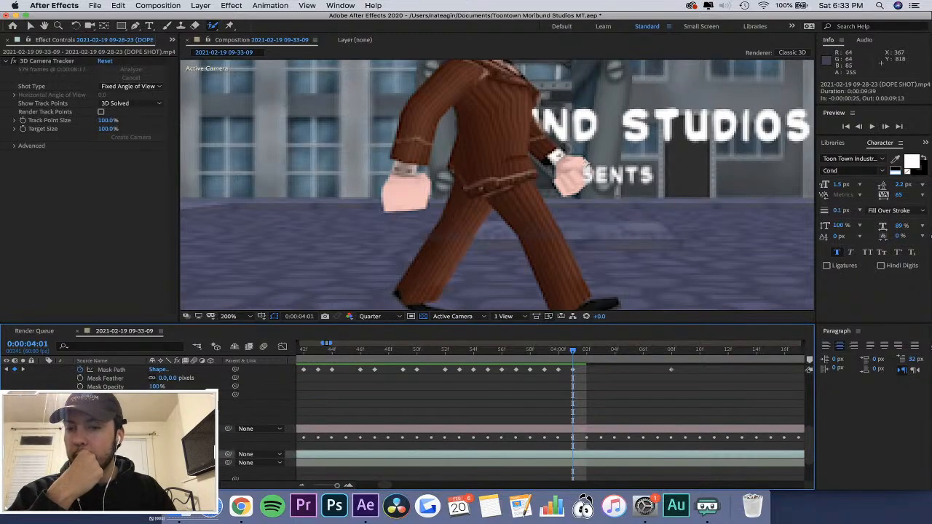
{"action": "left_click", "coordinate": [212, 26]}
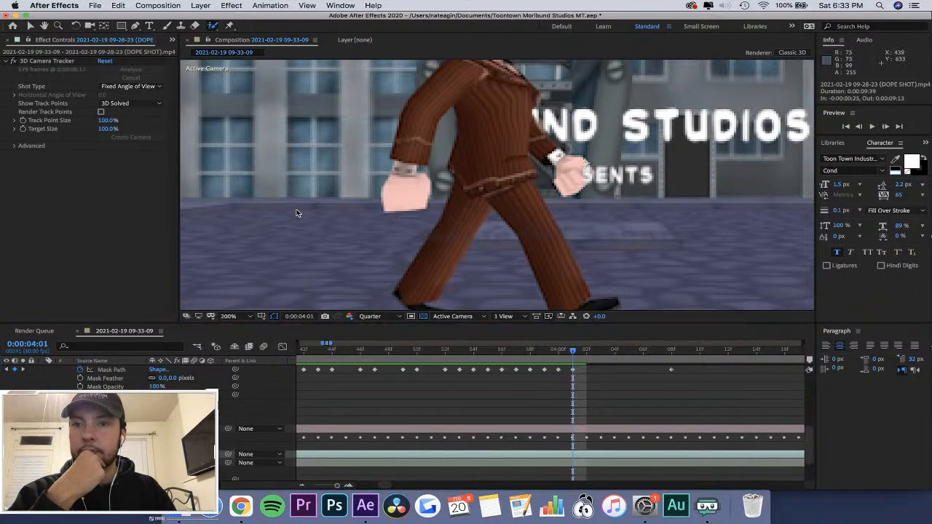
{"action": "double_click", "coordinate": [295, 211]}
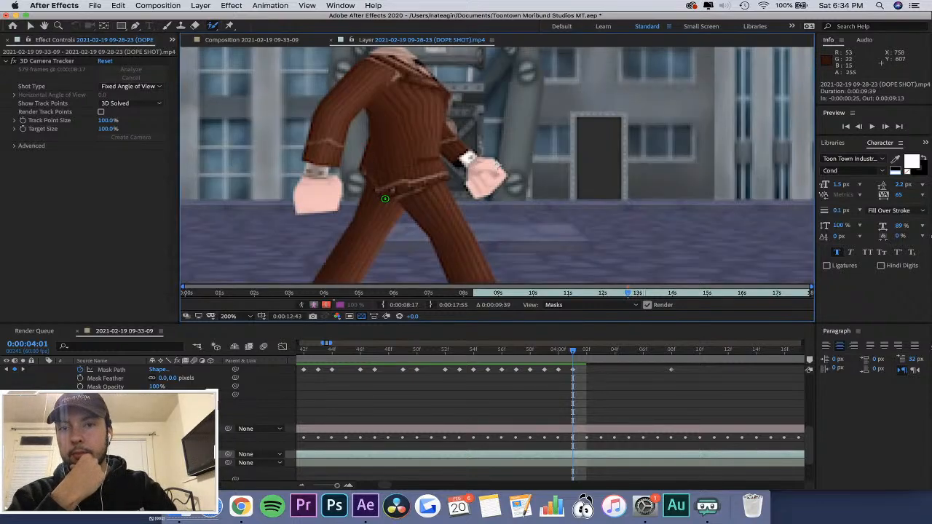
{"action": "key", "text": "super+z"}
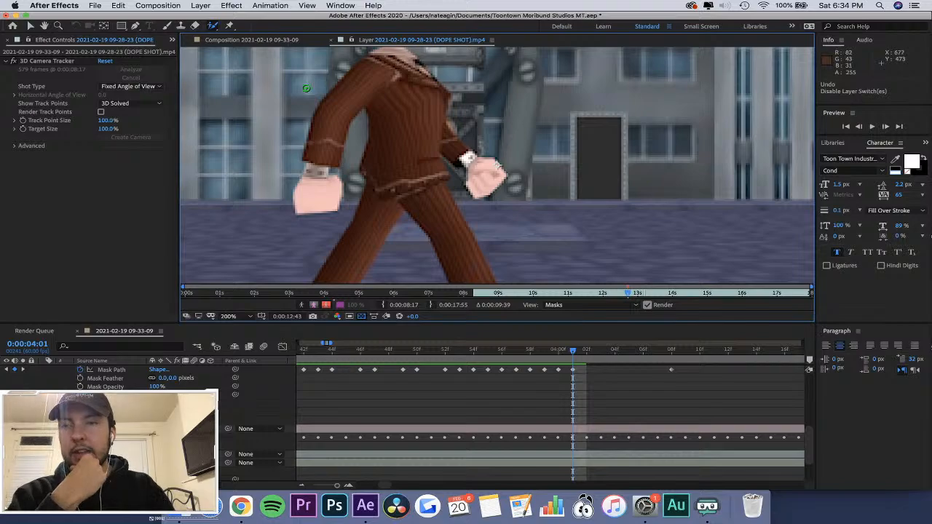
{"action": "left_click", "coordinate": [118, 5]}
{"action": "left_click", "coordinate": [129, 28]}
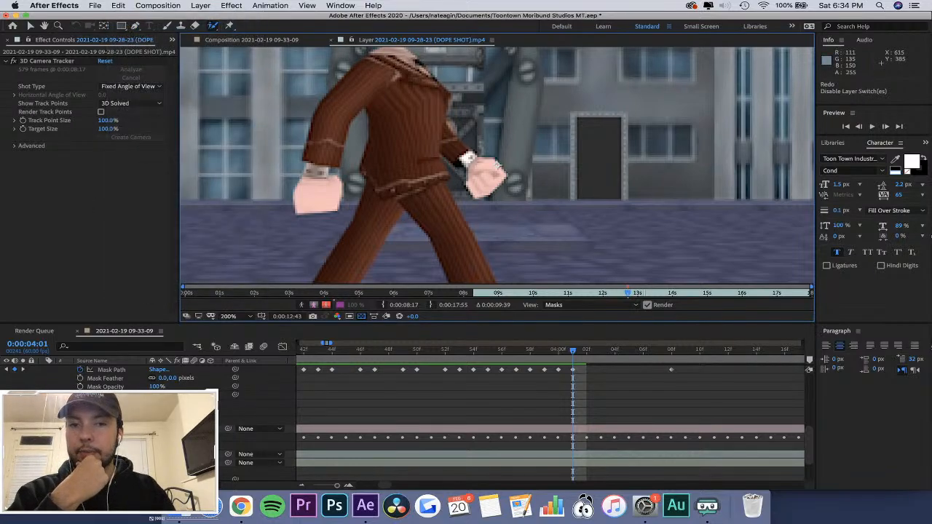
{"action": "left_click", "coordinate": [226, 38]}
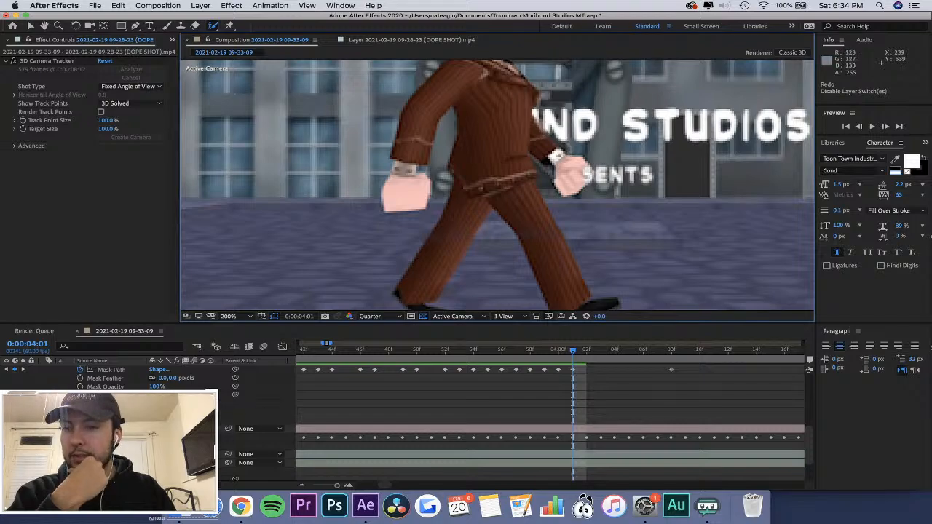
Reselect the Moribund Studios Presents text layer in the composition and activate the Pen tool.
{"action": "scroll", "coordinate": [510, 423], "scroll_direction": "up", "scroll_amount": 5}
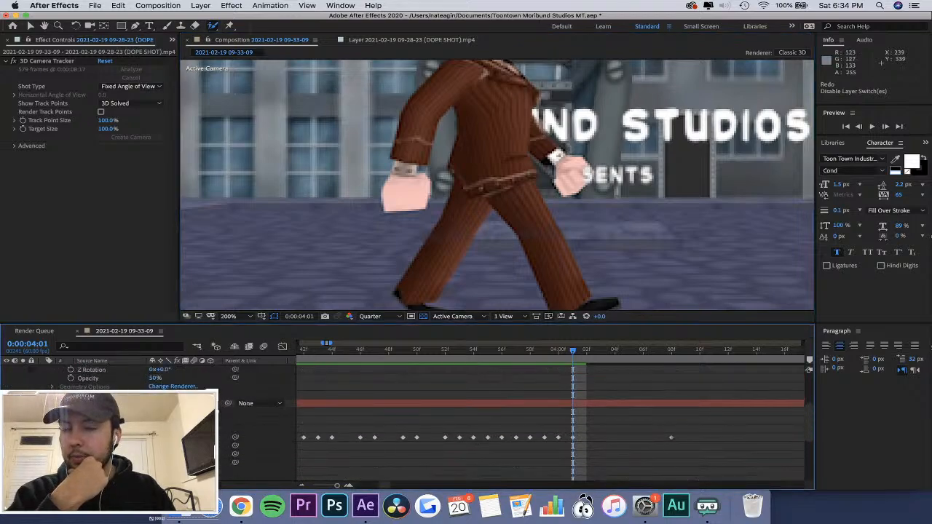
{"action": "scroll", "coordinate": [510, 423], "scroll_direction": "up", "scroll_amount": 1}
{"action": "left_click", "coordinate": [110, 413]}
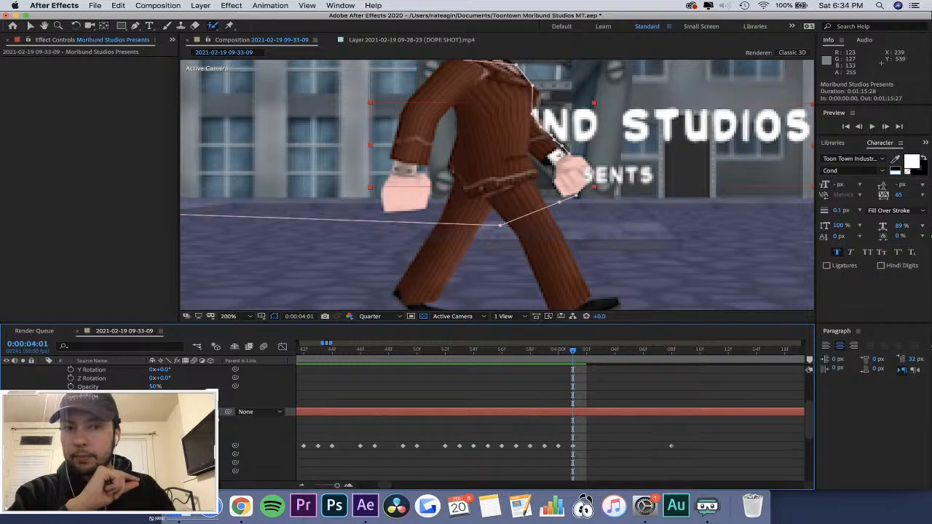
{"action": "left_click", "coordinate": [312, 289]}
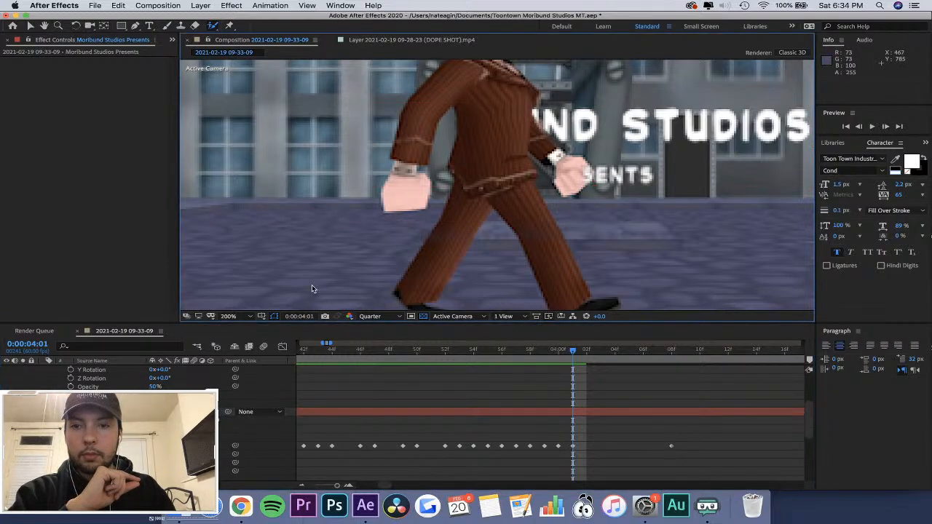
{"action": "left_click", "coordinate": [570, 172]}
{"action": "double_click", "coordinate": [565, 124]}
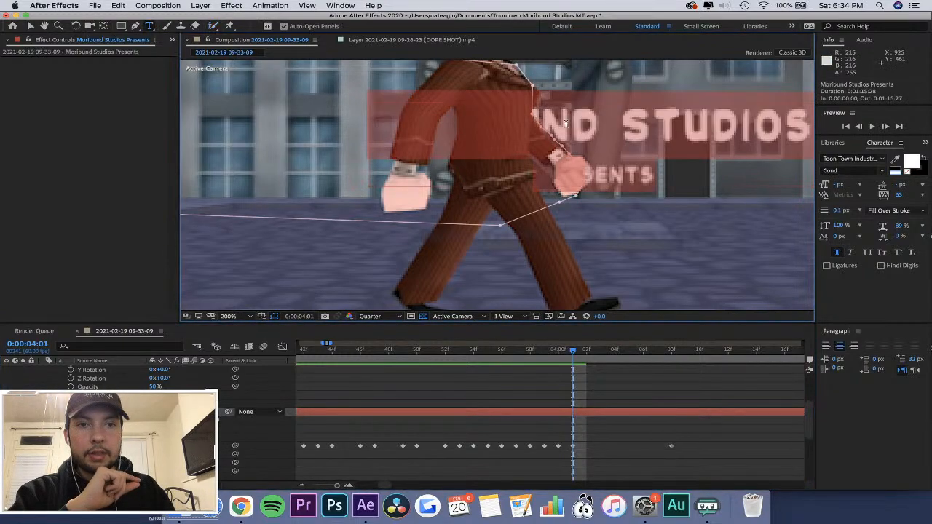
{"action": "left_click", "coordinate": [568, 132]}
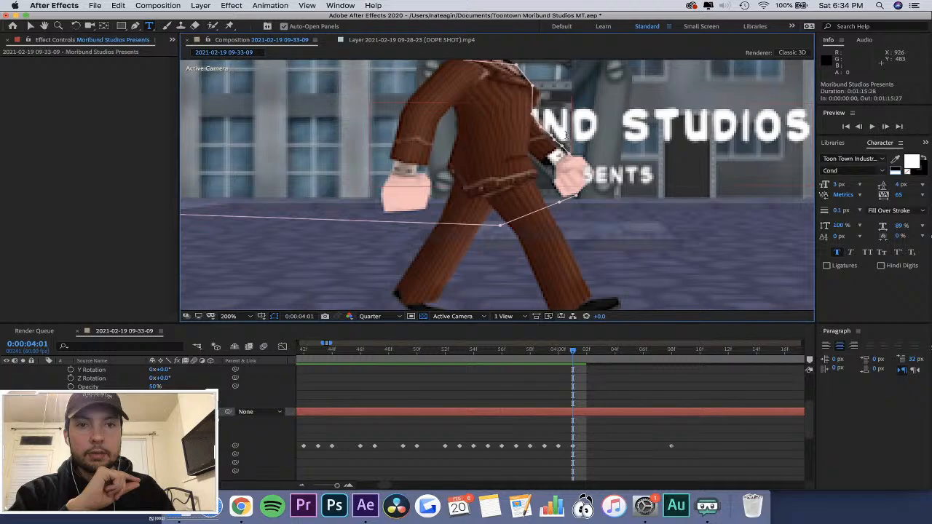
{"action": "left_click", "coordinate": [136, 27]}
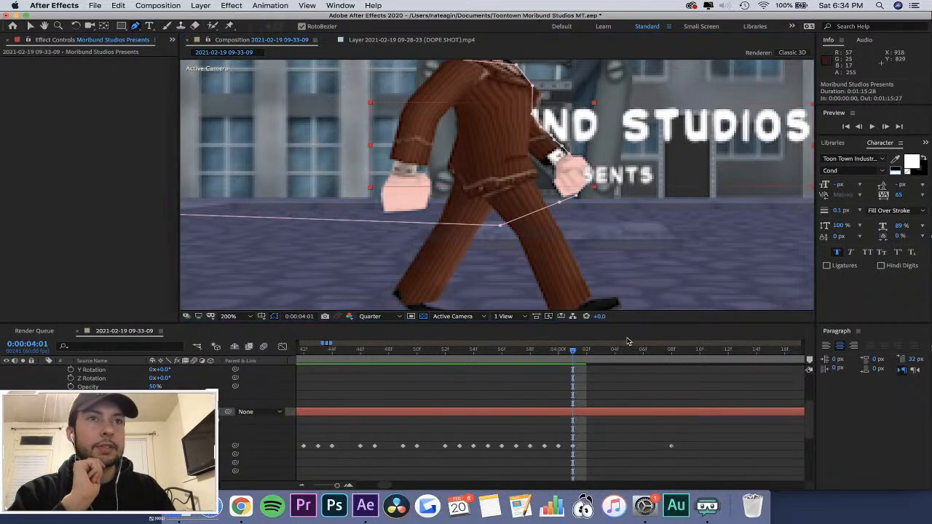
At 0:00:04:00, shift Mask 1 slightly forward over the character's hand and add a vertex along the forward forearm.
{"action": "left_click_drag", "start_coordinate": [577, 350], "coordinate": [563, 375]}
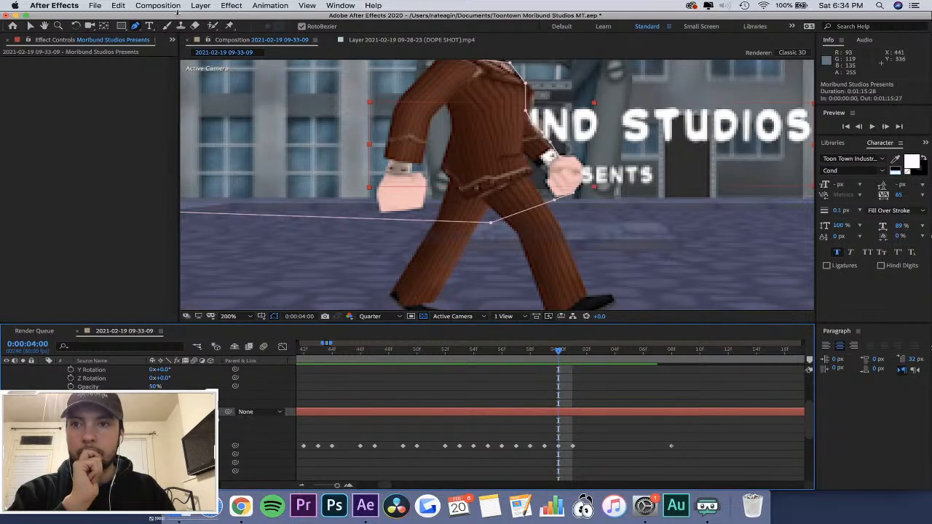
{"action": "left_click", "coordinate": [136, 28]}
{"action": "left_click", "coordinate": [589, 210]}
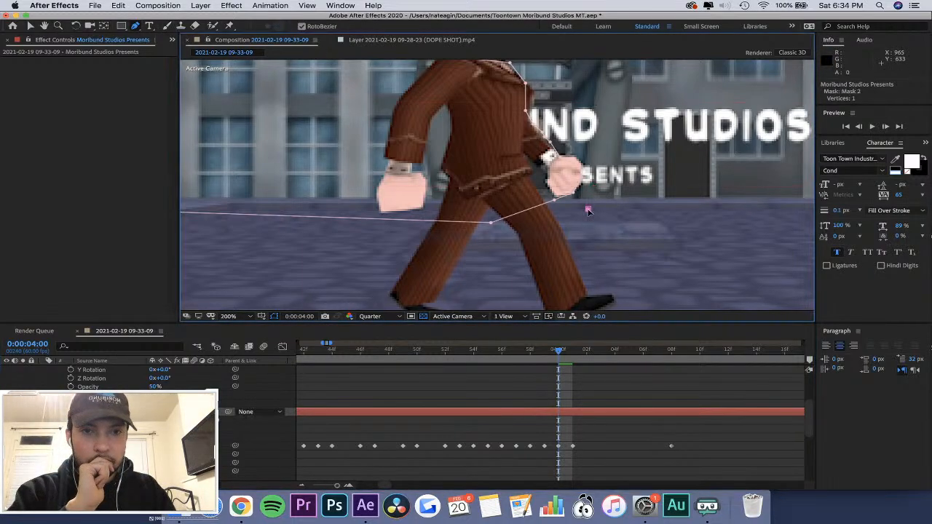
{"action": "key", "text": "super+z"}
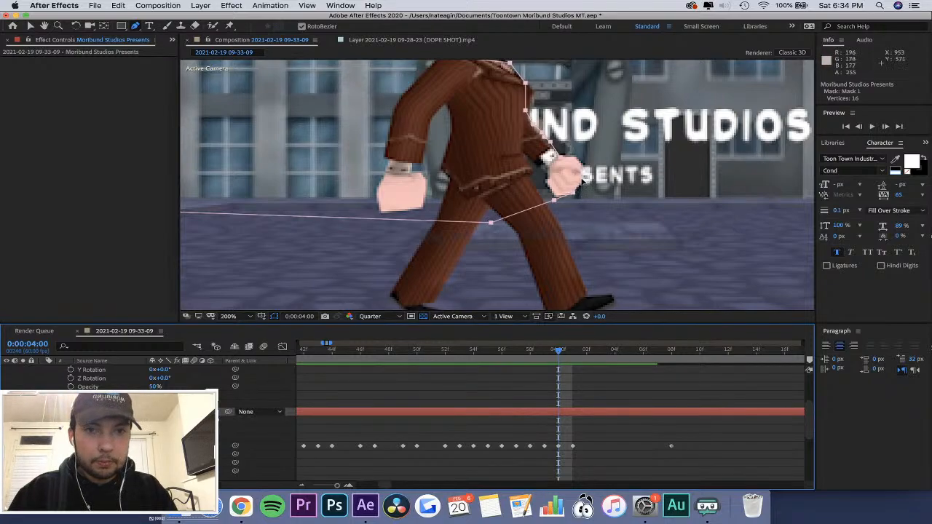
{"action": "left_click_drag", "start_coordinate": [583, 180], "coordinate": [587, 179]}
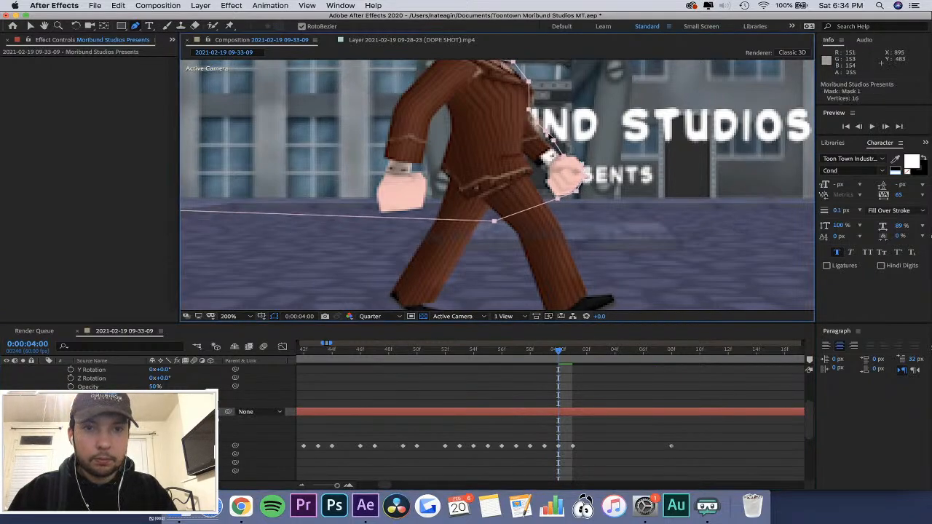
{"action": "key", "text": "super+z"}
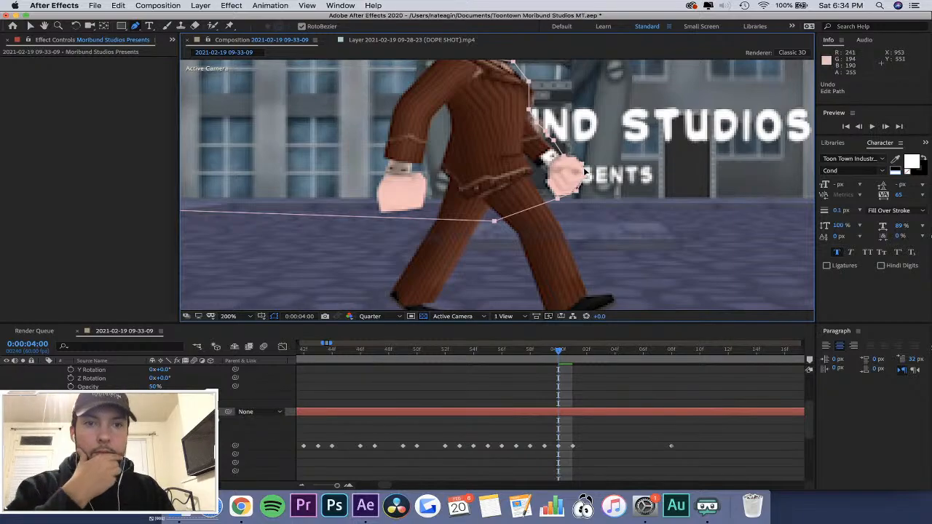
{"action": "left_click", "coordinate": [545, 132]}
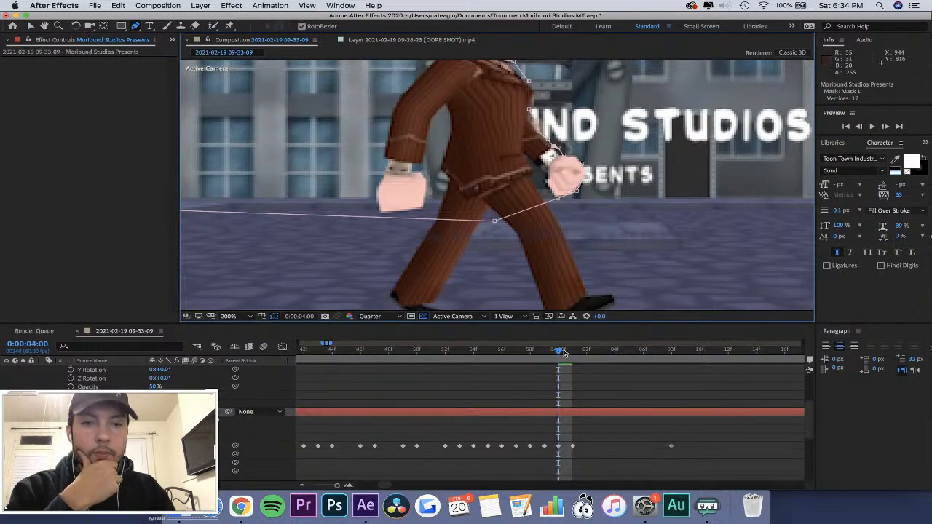
At 0:00:04:01, extend Mask 1's front vertices around the character's forward hand so it covers the PRESENTS text.
{"action": "left_click_drag", "start_coordinate": [564, 353], "coordinate": [574, 353]}
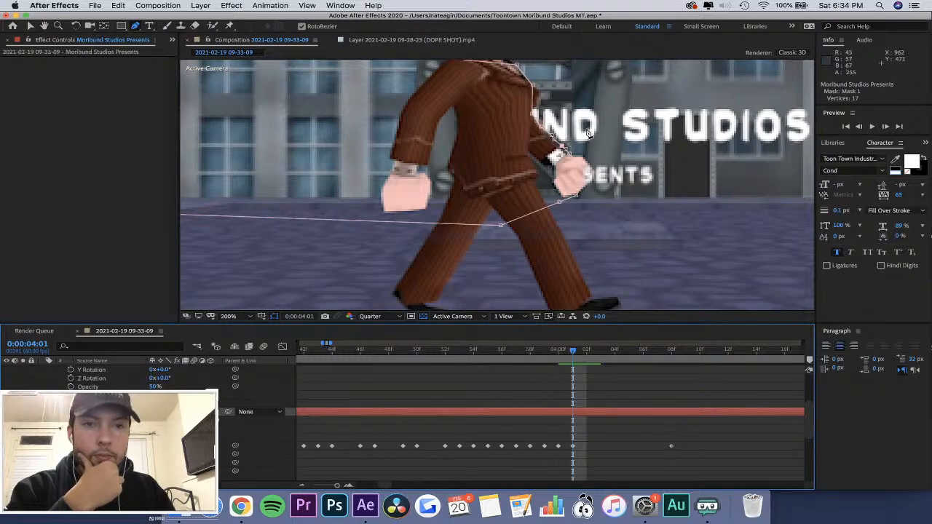
{"action": "left_click", "coordinate": [589, 166]}
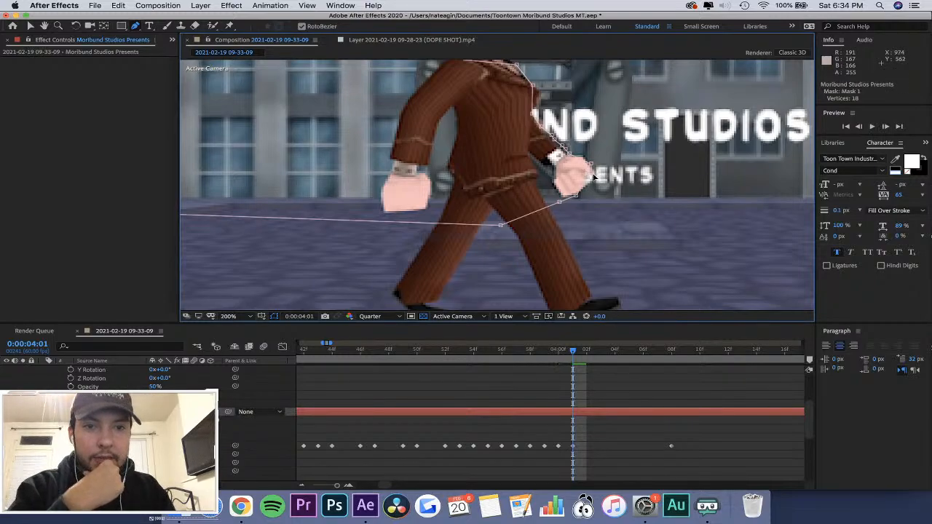
{"action": "key", "text": "super+z"}
{"action": "scroll", "coordinate": [594, 176], "scroll_direction": "up", "scroll_amount": 3}
{"action": "scroll", "coordinate": [591, 177], "scroll_direction": "down", "scroll_amount": 1}
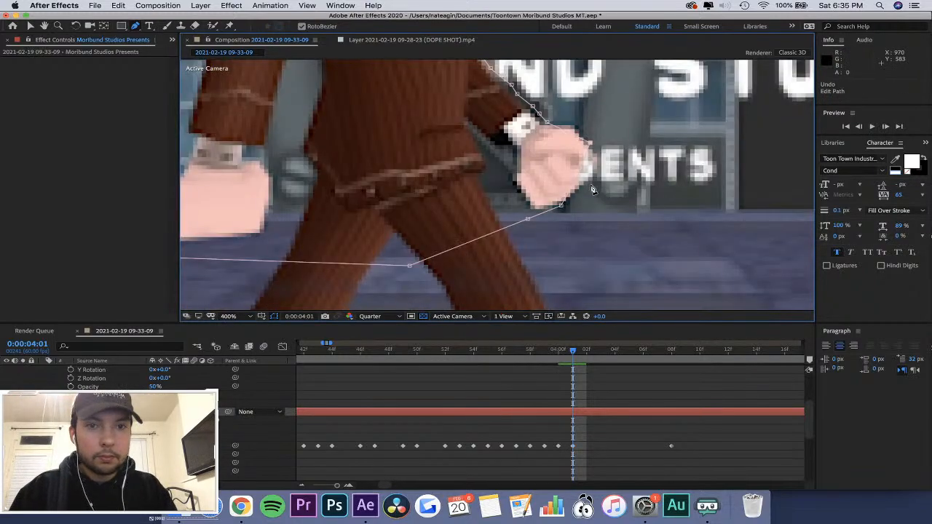
{"action": "left_click", "coordinate": [588, 180]}
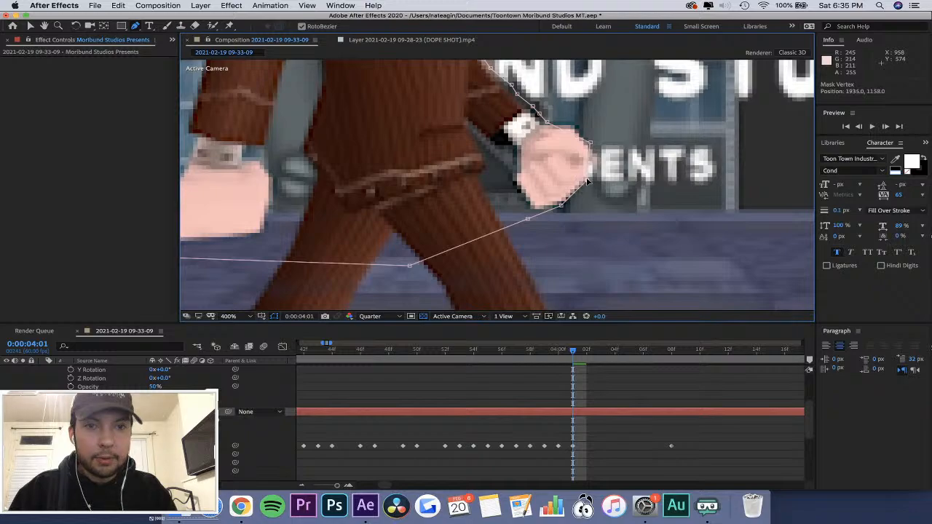
{"action": "scroll", "coordinate": [590, 186], "scroll_direction": "down", "scroll_amount": 3}
{"action": "scroll", "coordinate": [604, 208], "scroll_direction": "up", "scroll_amount": 2}
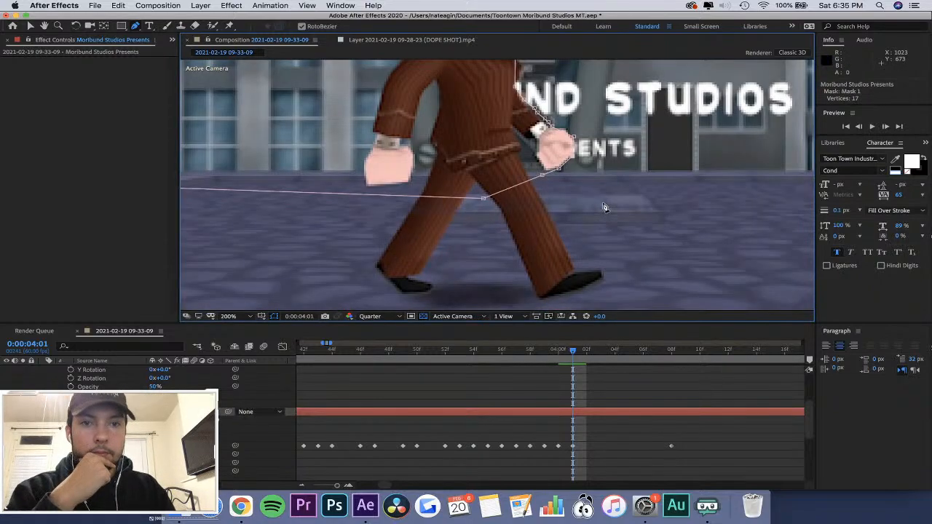
At 0:00:04:02, refit Mask 1's front vertices around the edge and underside of the character's forward hand.
{"action": "left_click_drag", "start_coordinate": [570, 353], "coordinate": [589, 357]}
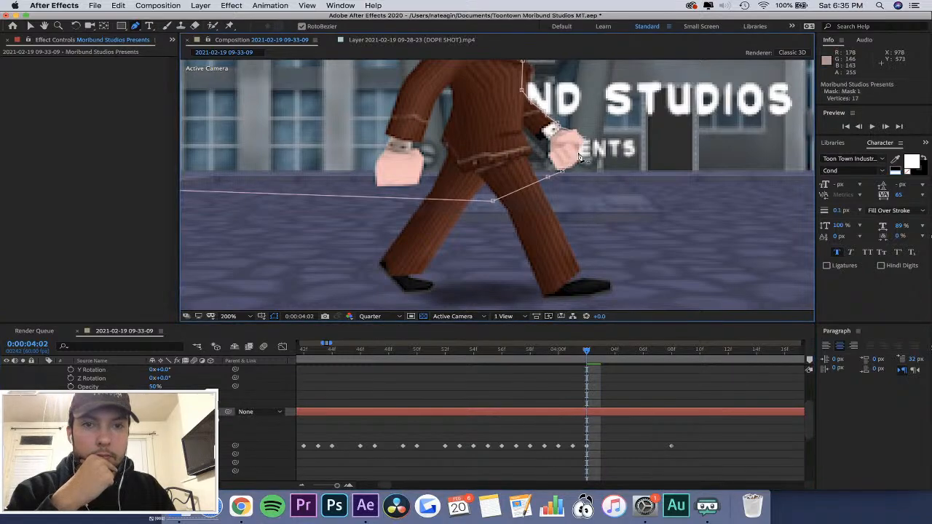
{"action": "scroll", "coordinate": [579, 160], "scroll_direction": "up", "scroll_amount": 3}
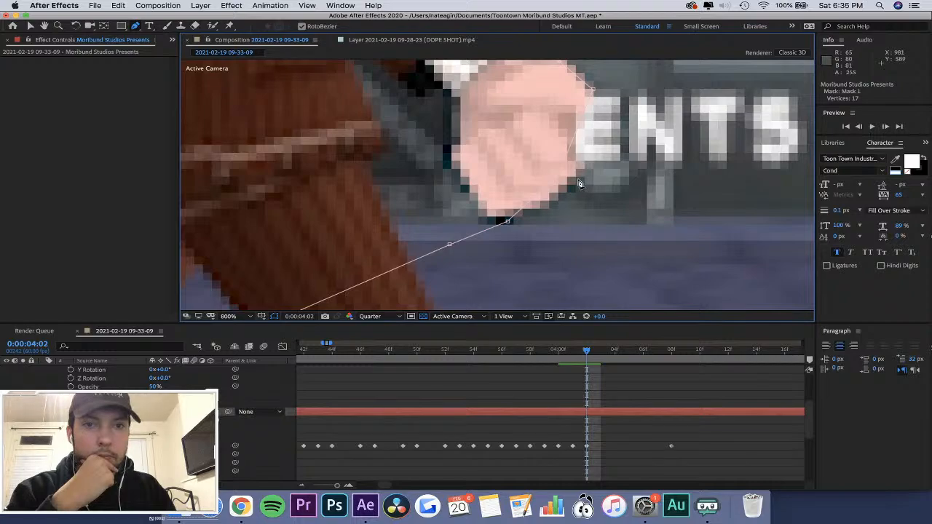
{"action": "left_click", "coordinate": [574, 180]}
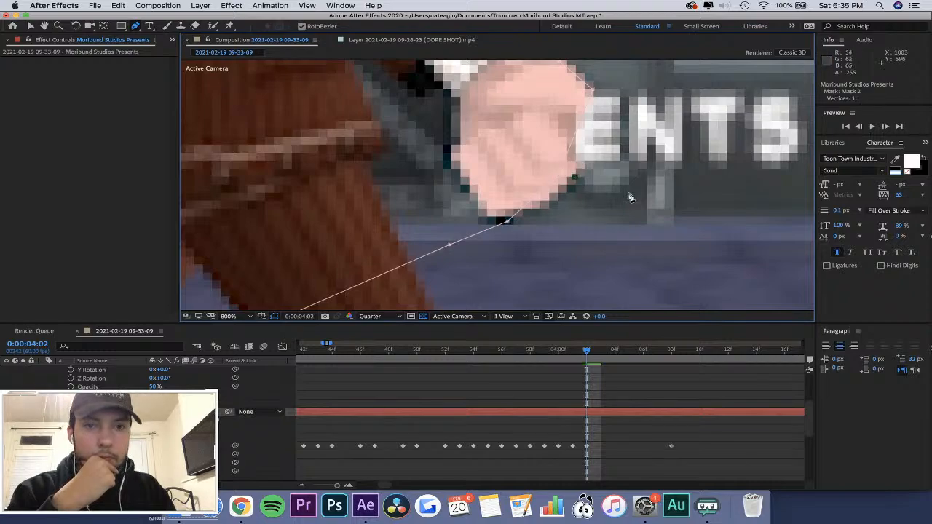
{"action": "key", "text": "super+z"}
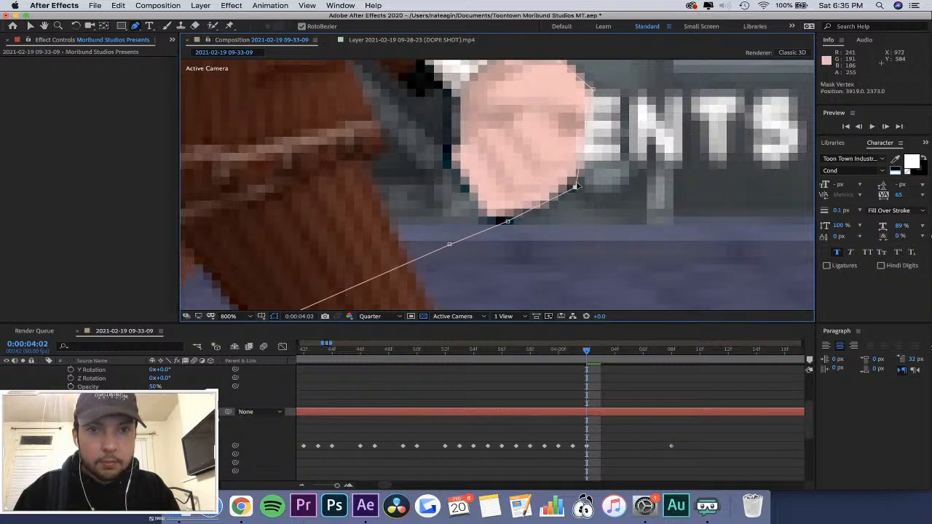
{"action": "scroll", "coordinate": [575, 183], "scroll_direction": "down", "scroll_amount": 7}
{"action": "scroll", "coordinate": [577, 185], "scroll_direction": "up", "scroll_amount": 6}
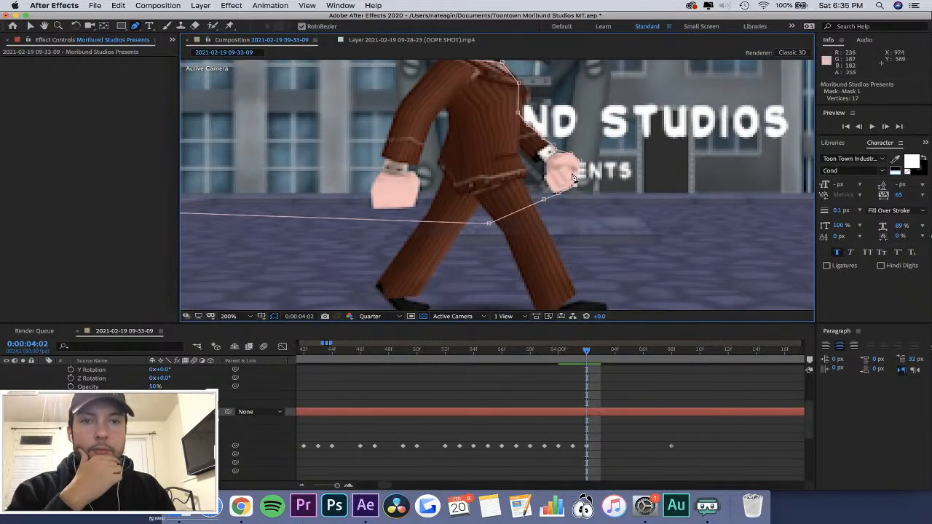
{"action": "scroll", "coordinate": [574, 175], "scroll_direction": "down", "scroll_amount": 2}
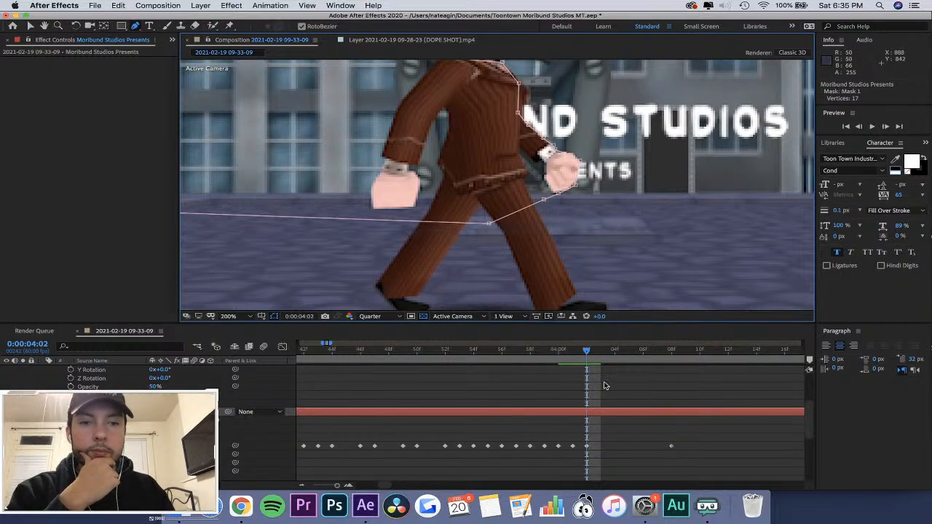
At 0:00:04:03, extend Mask 1's front vertices around the knuckles and lower edge of the character's forward hand.
{"action": "left_click_drag", "start_coordinate": [587, 352], "coordinate": [600, 354]}
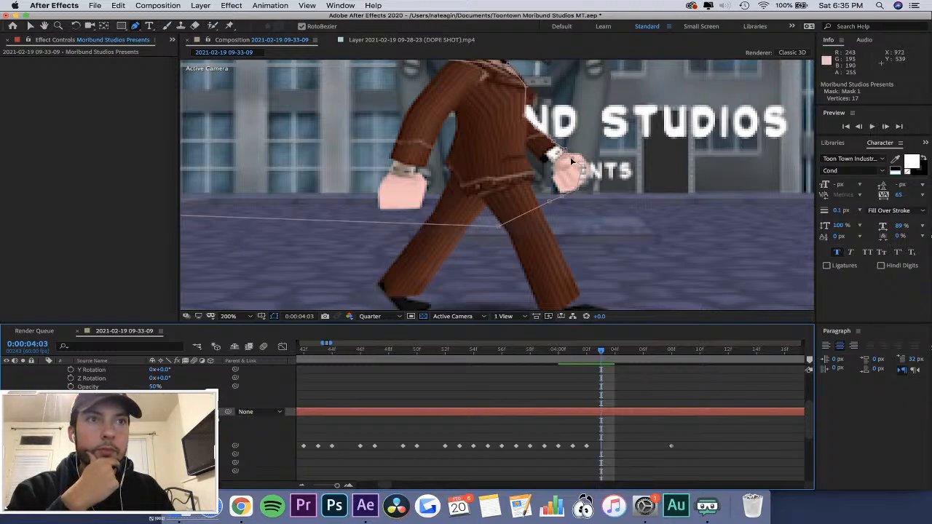
{"action": "left_click_drag", "start_coordinate": [571, 159], "coordinate": [584, 155]}
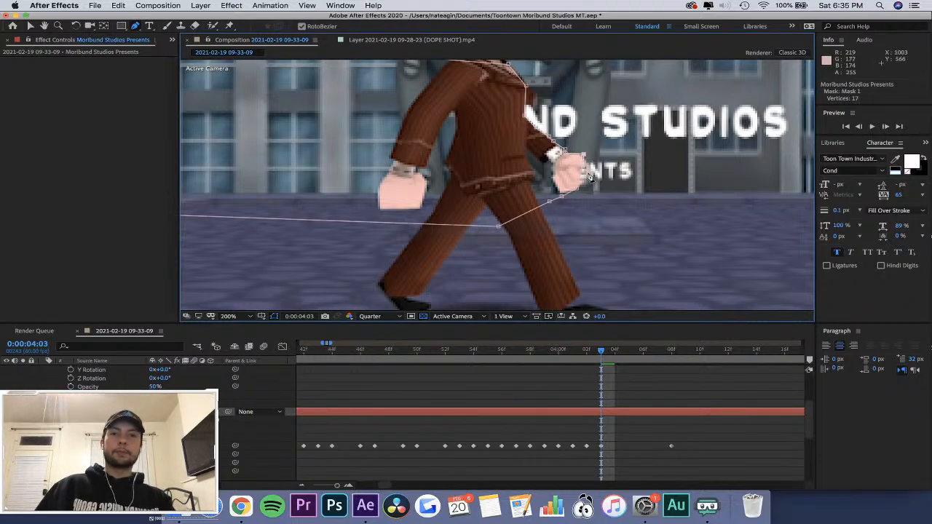
{"action": "scroll", "coordinate": [588, 175], "scroll_direction": "up", "scroll_amount": 2}
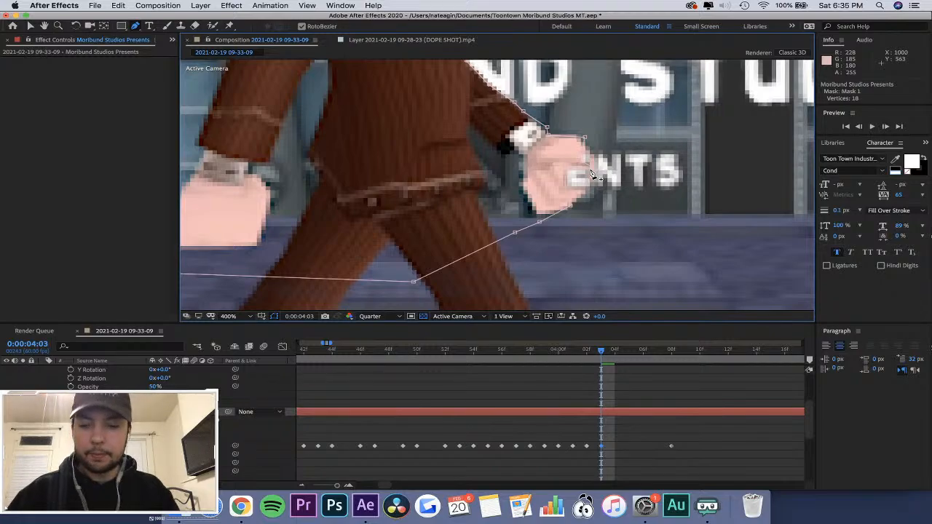
{"action": "left_click_drag", "start_coordinate": [582, 169], "coordinate": [599, 160]}
{"action": "left_click_drag", "start_coordinate": [571, 206], "coordinate": [587, 198]}
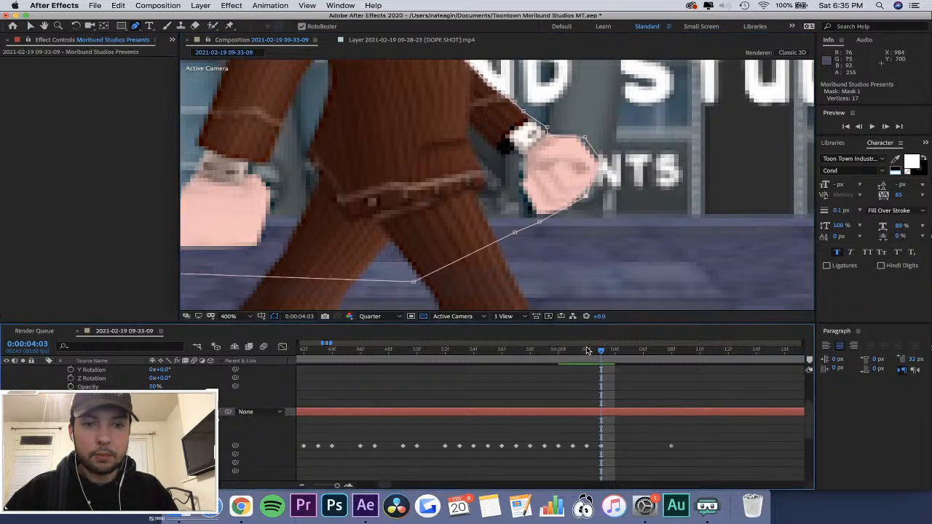
Refit Mask 1's front vertices around the character's forward hand at 0:00:04:04 and 0:00:04:05.
{"action": "left_click_drag", "start_coordinate": [587, 350], "coordinate": [616, 354]}
{"action": "left_click_drag", "start_coordinate": [571, 143], "coordinate": [611, 172]}
{"action": "left_click_drag", "start_coordinate": [617, 355], "coordinate": [629, 371]}
{"action": "left_click_drag", "start_coordinate": [609, 152], "coordinate": [627, 187]}
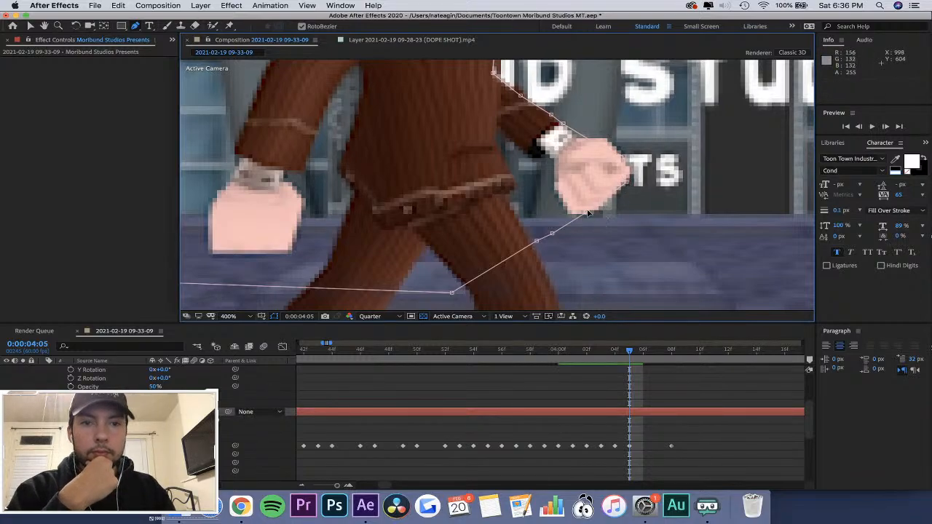
At 0:00:04:06, extend Mask 1 over the character's forward hand and add a vertex fitted to the wrist.
{"action": "left_click_drag", "start_coordinate": [627, 353], "coordinate": [644, 372]}
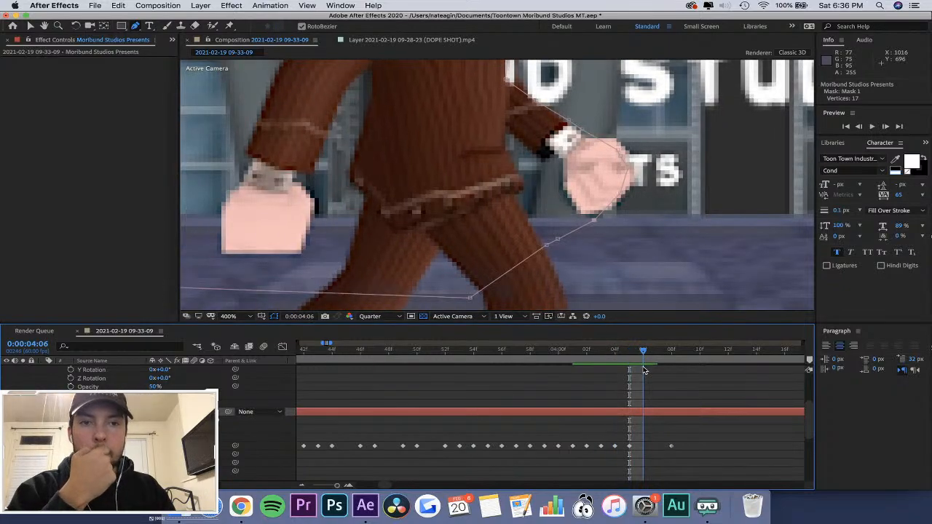
{"action": "left_click_drag", "start_coordinate": [628, 169], "coordinate": [636, 151]}
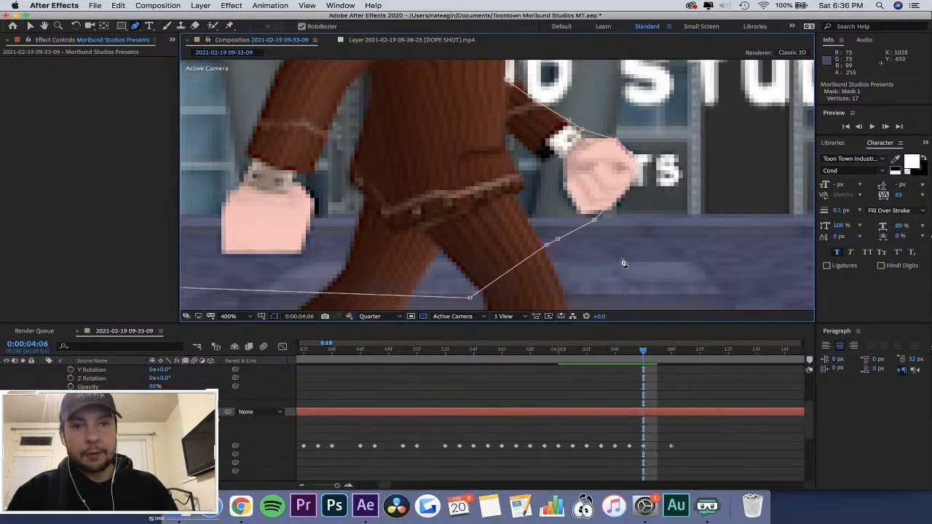
{"action": "left_click", "coordinate": [597, 136]}
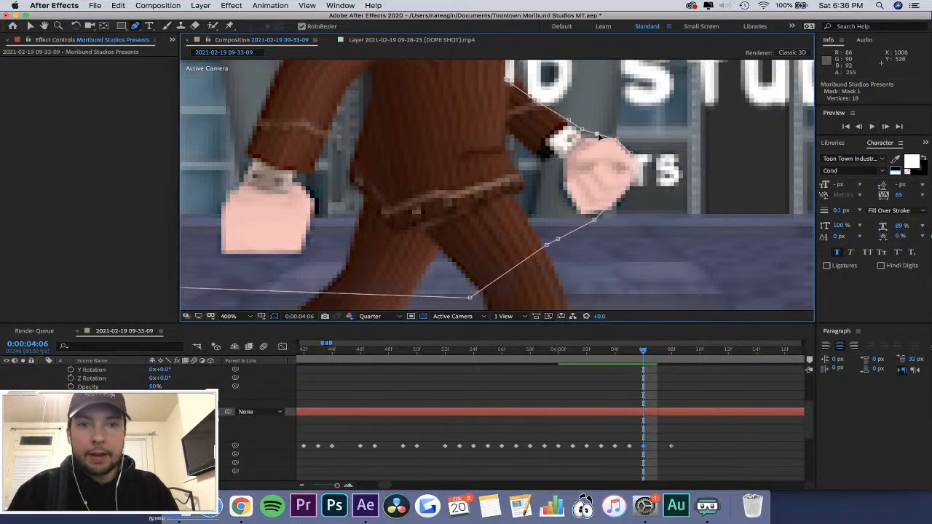
{"action": "left_click_drag", "start_coordinate": [597, 134], "coordinate": [589, 138]}
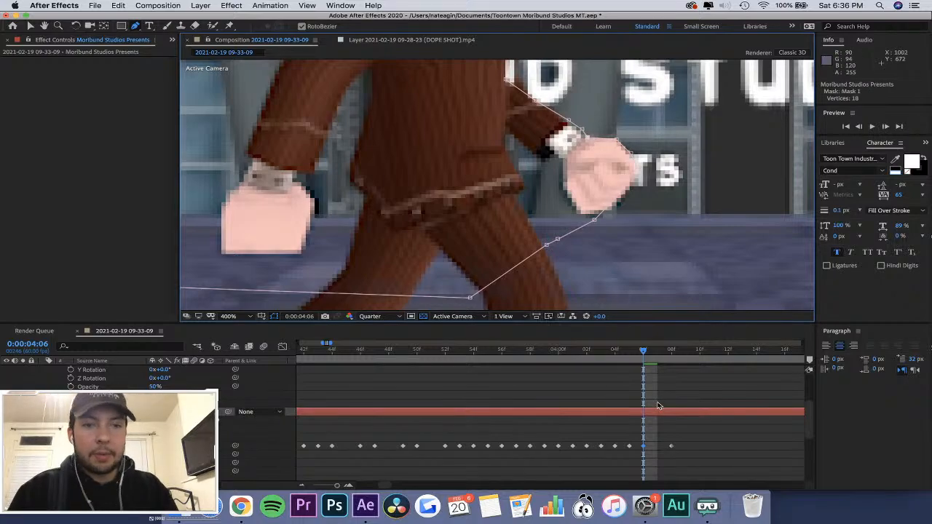
At 0:00:03:56, reshape Mask 1 around the character's forward hand so it covers the P of PRESENTS.
{"action": "left_click_drag", "start_coordinate": [643, 352], "coordinate": [500, 390]}
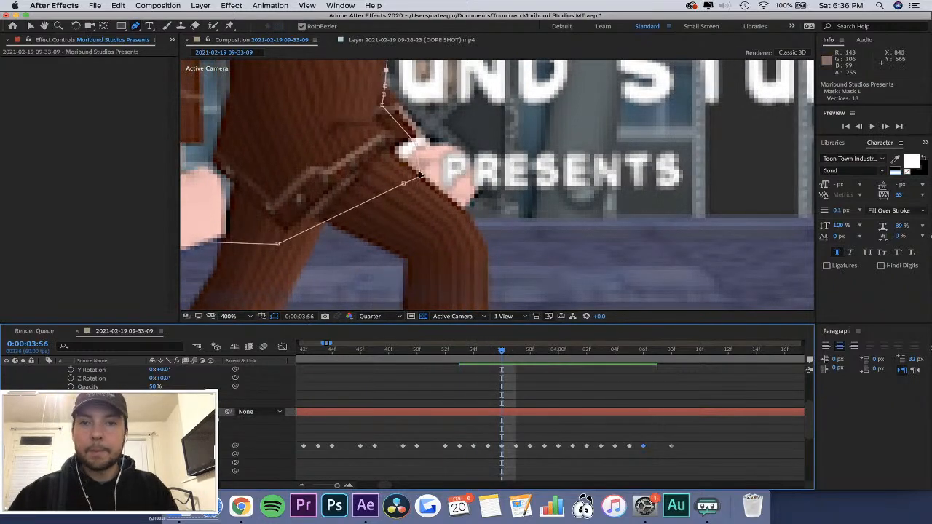
{"action": "left_click_drag", "start_coordinate": [420, 175], "coordinate": [491, 174]}
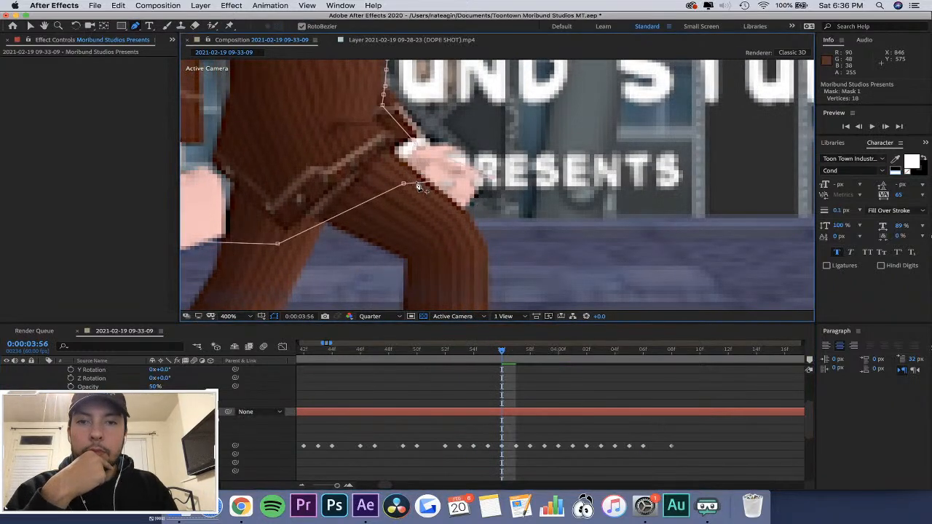
{"action": "left_click_drag", "start_coordinate": [403, 186], "coordinate": [470, 207]}
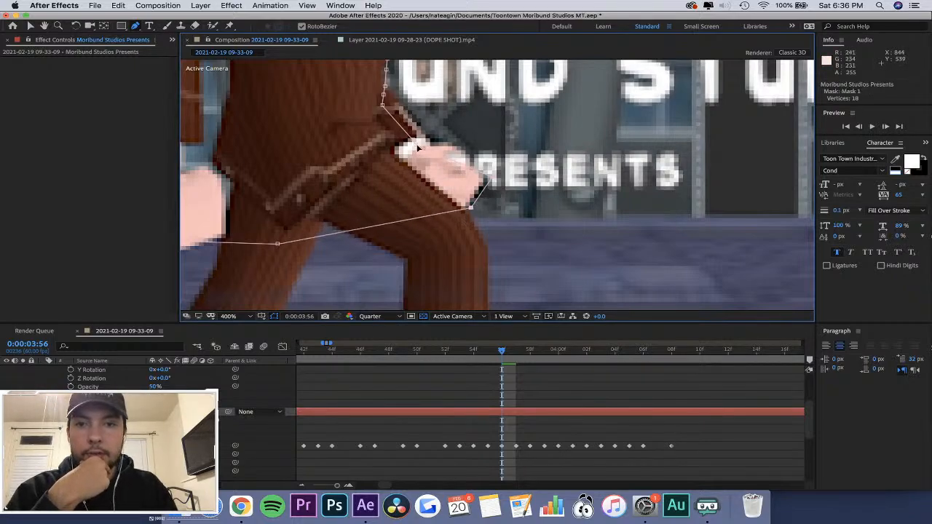
{"action": "left_click_drag", "start_coordinate": [425, 153], "coordinate": [463, 148]}
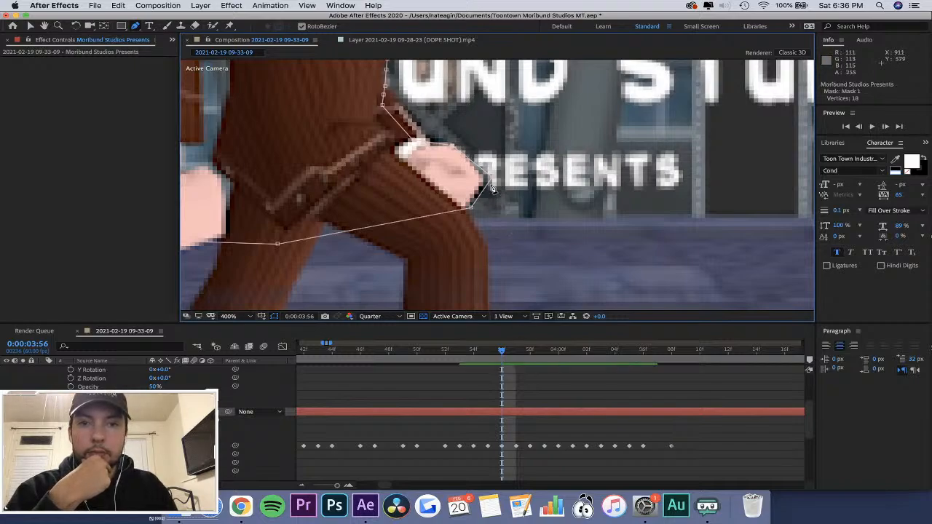
{"action": "left_click_drag", "start_coordinate": [489, 180], "coordinate": [486, 180]}
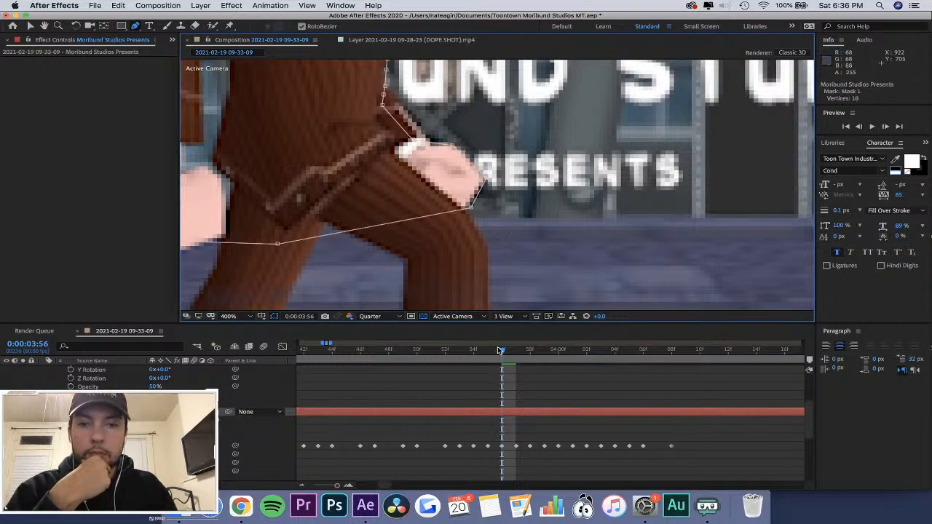
At 0:00:03:57, fit Mask 1 around the forward hand, adding a vertex between the wrist and knuckles.
{"action": "mouse_move", "coordinate": [501, 351]}
{"action": "left_mouse_down"}
{"action": "mouse_move", "coordinate": [461, 353]}
{"action": "mouse_move", "coordinate": [532, 361]}
{"action": "mouse_move", "coordinate": [505, 361]}
{"action": "mouse_move", "coordinate": [514, 360]}
{"action": "left_mouse_up"}
{"action": "left_click_drag", "start_coordinate": [434, 183], "coordinate": [488, 208]}
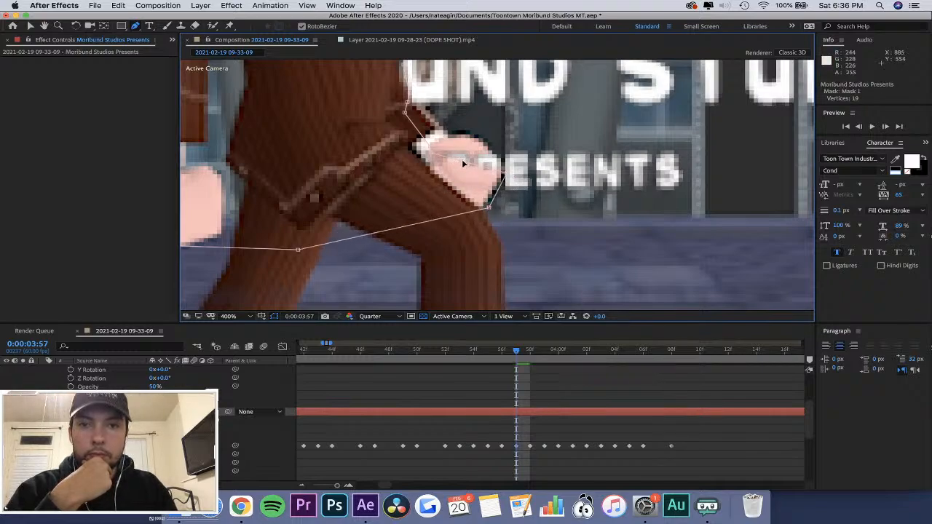
{"action": "left_click_drag", "start_coordinate": [463, 161], "coordinate": [488, 143]}
{"action": "left_click_drag", "start_coordinate": [432, 148], "coordinate": [443, 132]}
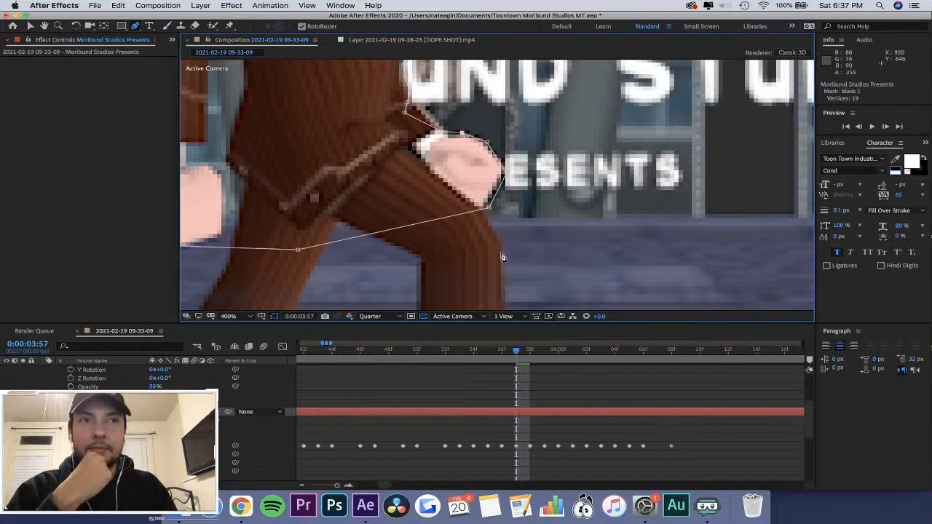
At 0:00:03:58, pull Mask 1's front vertices around the top, knuckles and underside of the character's forward hand.
{"action": "left_click", "coordinate": [486, 352]}
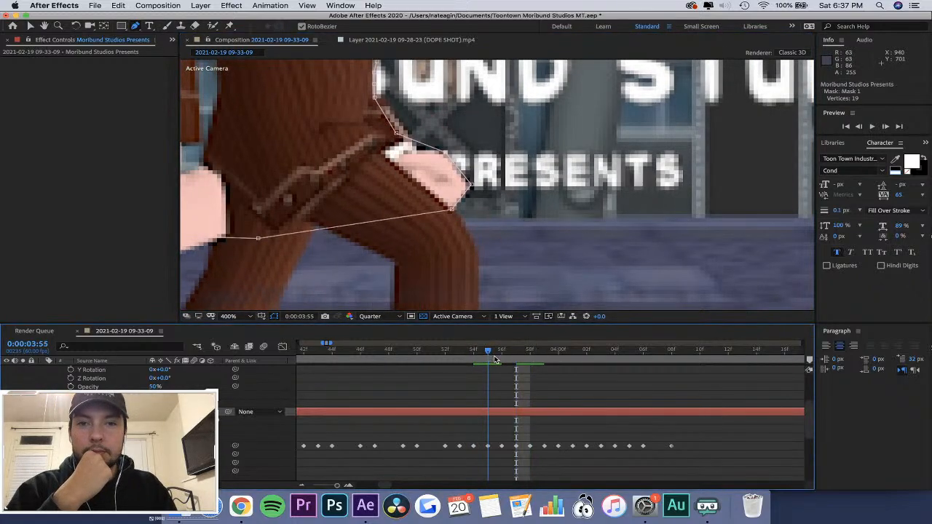
{"action": "left_click_drag", "start_coordinate": [495, 359], "coordinate": [531, 363]}
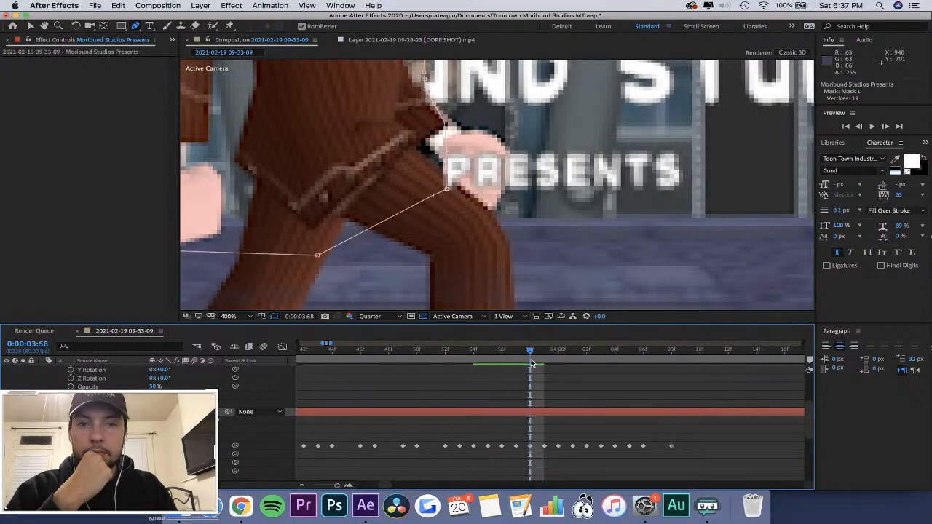
{"action": "left_click_drag", "start_coordinate": [447, 188], "coordinate": [502, 191]}
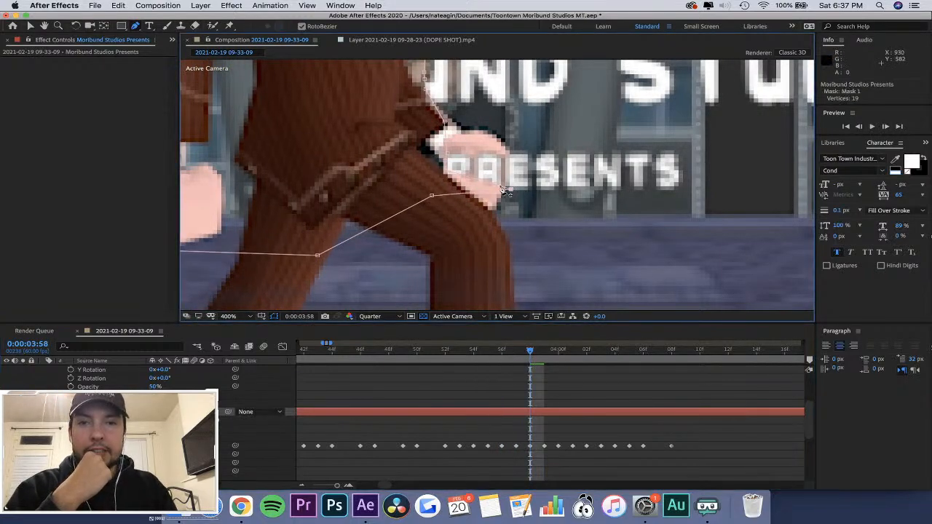
{"action": "left_click_drag", "start_coordinate": [447, 154], "coordinate": [502, 140]}
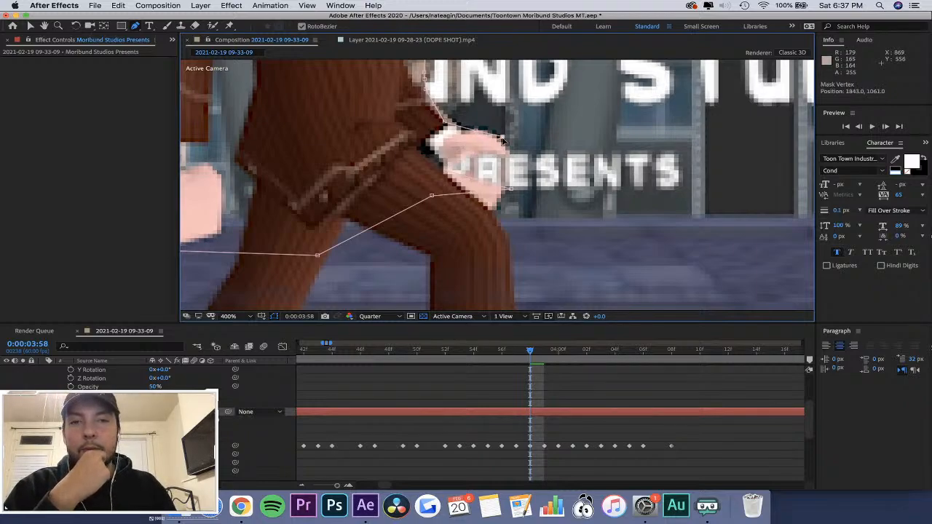
{"action": "left_click_drag", "start_coordinate": [447, 171], "coordinate": [502, 167]}
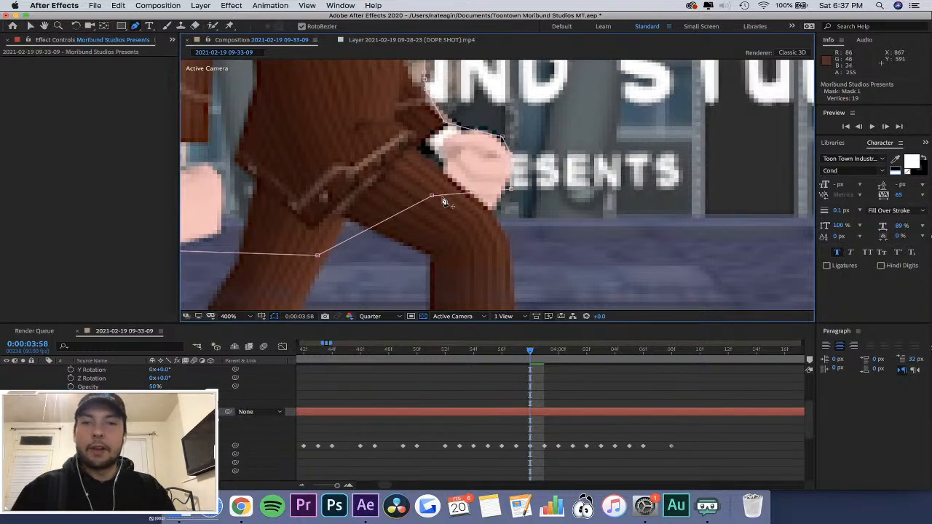
{"action": "left_click_drag", "start_coordinate": [433, 196], "coordinate": [498, 209]}
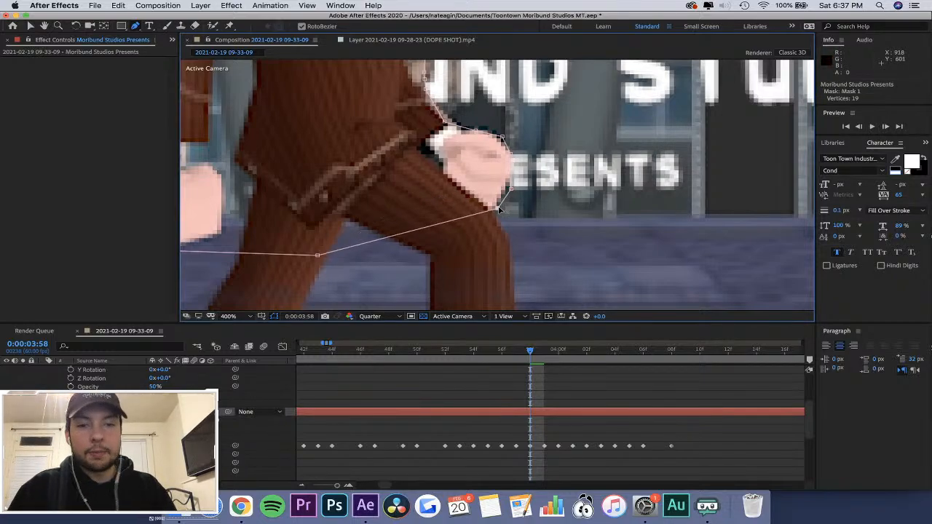
Review the masked title across the shot from 0:00:04:09 back to 0:00:01:48, with the full frame and timeline in view.
{"action": "left_click_drag", "start_coordinate": [530, 367], "coordinate": [684, 375]}
{"action": "key", "text": ";"}
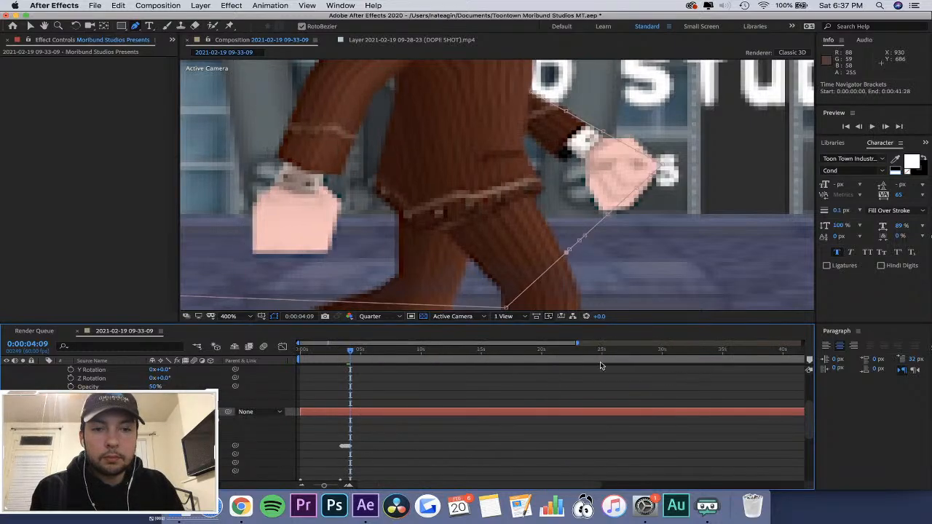
{"action": "scroll", "coordinate": [402, 196], "scroll_direction": "down", "scroll_amount": 6}
{"action": "scroll", "coordinate": [402, 195], "scroll_direction": "up", "scroll_amount": 2}
{"action": "scroll", "coordinate": [402, 195], "scroll_direction": "down", "scroll_amount": 1}
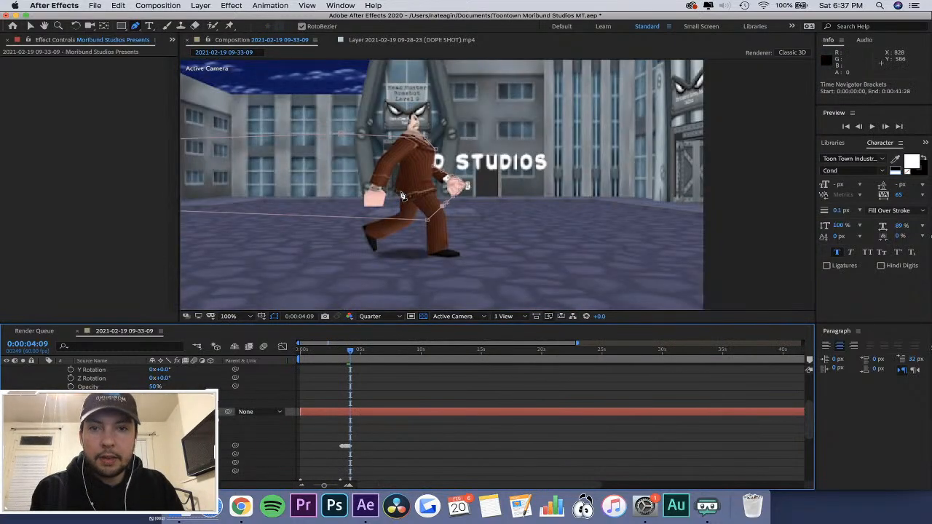
{"action": "left_click_drag", "start_coordinate": [351, 353], "coordinate": [323, 367]}
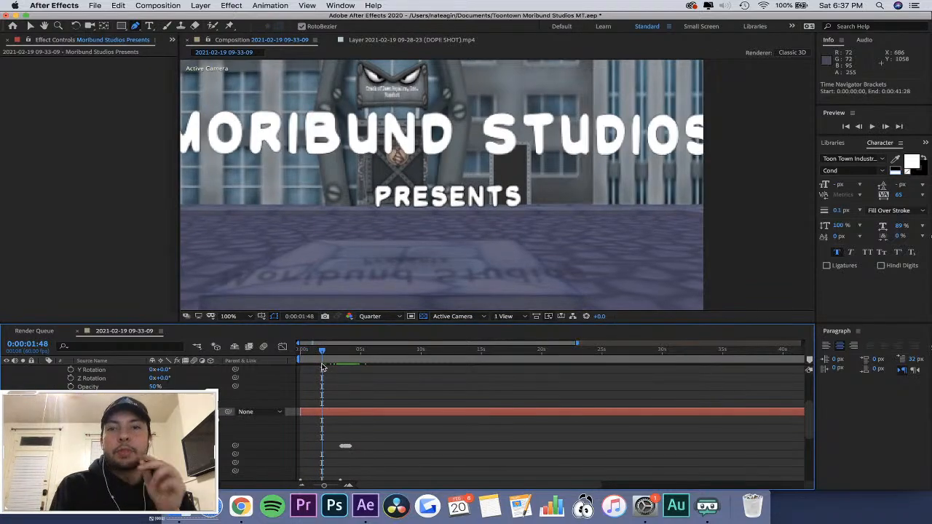
Review the frame at 0:00:02:51 and inspect the properties of the floor-shadow and title text layers.
{"action": "mouse_move", "coordinate": [323, 366]}
{"action": "left_mouse_down"}
{"action": "mouse_move", "coordinate": [343, 366]}
{"action": "mouse_move", "coordinate": [337, 369]}
{"action": "left_mouse_up"}
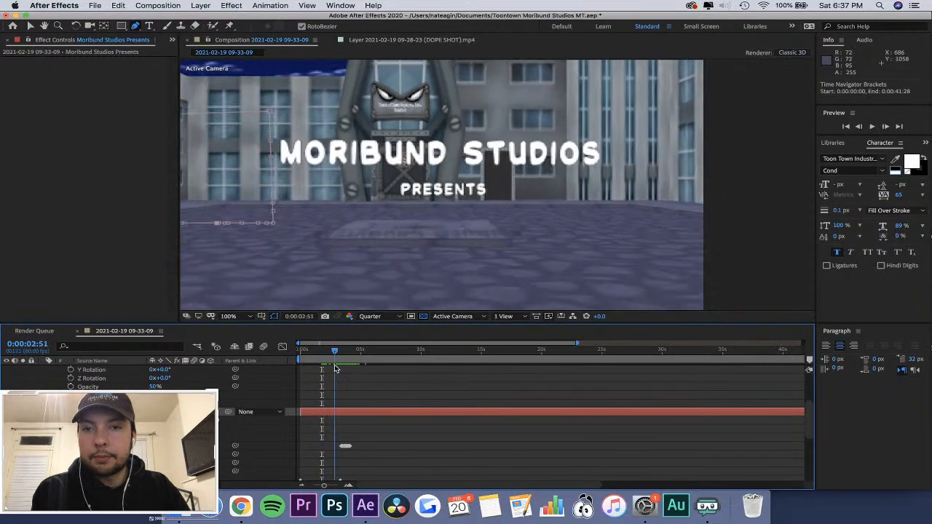
{"action": "scroll", "coordinate": [336, 369], "scroll_direction": "up", "scroll_amount": 5}
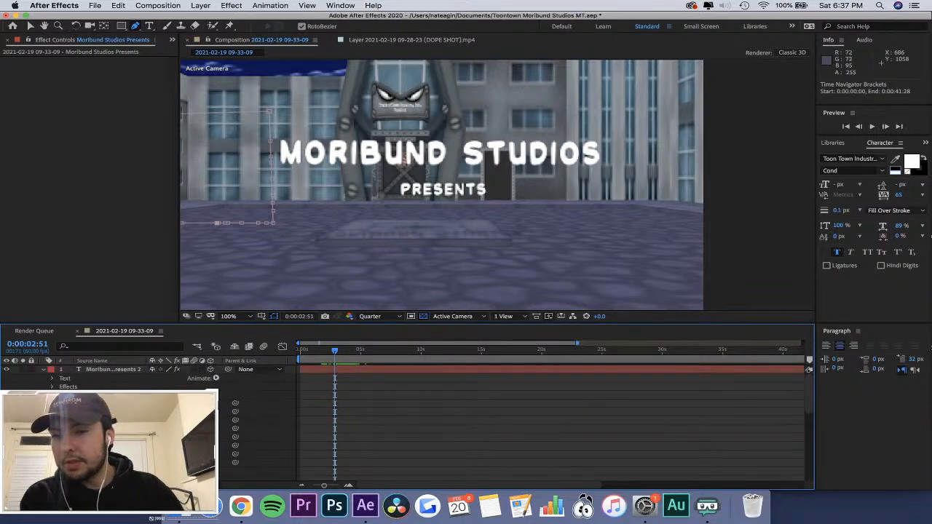
{"action": "left_click", "coordinate": [96, 372]}
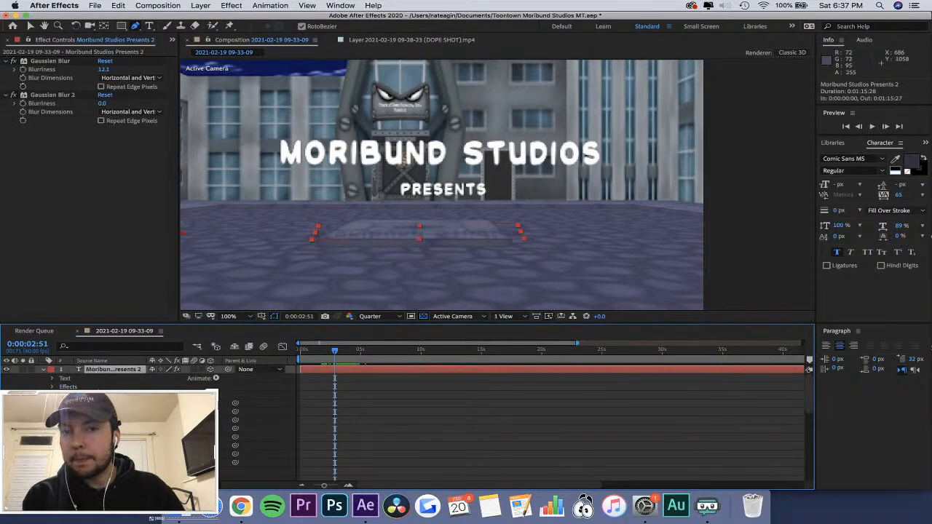
{"action": "scroll", "coordinate": [146, 423], "scroll_direction": "down", "scroll_amount": 2}
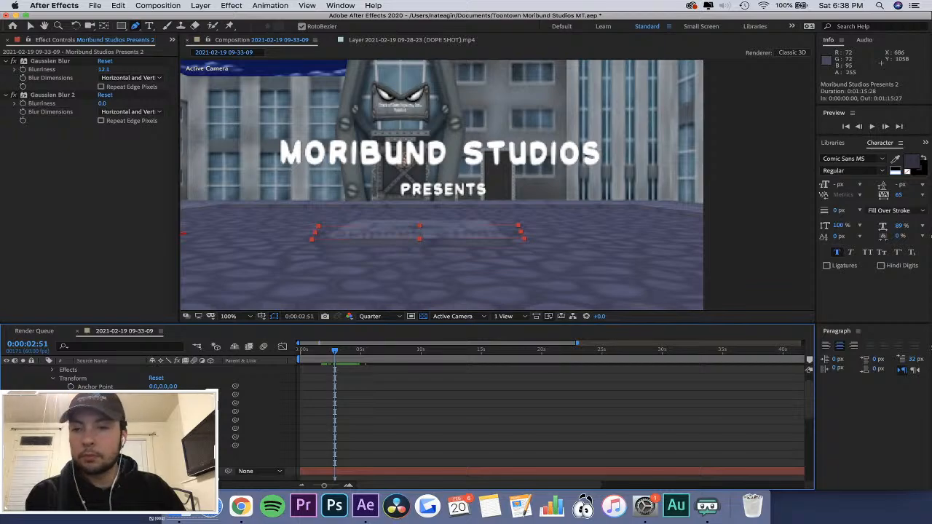
{"action": "scroll", "coordinate": [146, 422], "scroll_direction": "down", "scroll_amount": 3}
{"action": "left_click", "coordinate": [109, 446]}
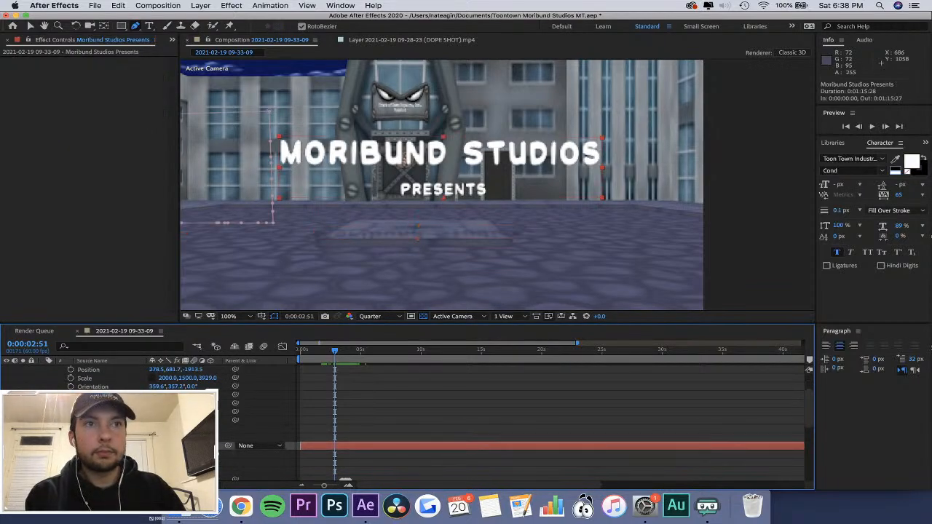
{"action": "scroll", "coordinate": [145, 422], "scroll_direction": "down", "scroll_amount": 3}
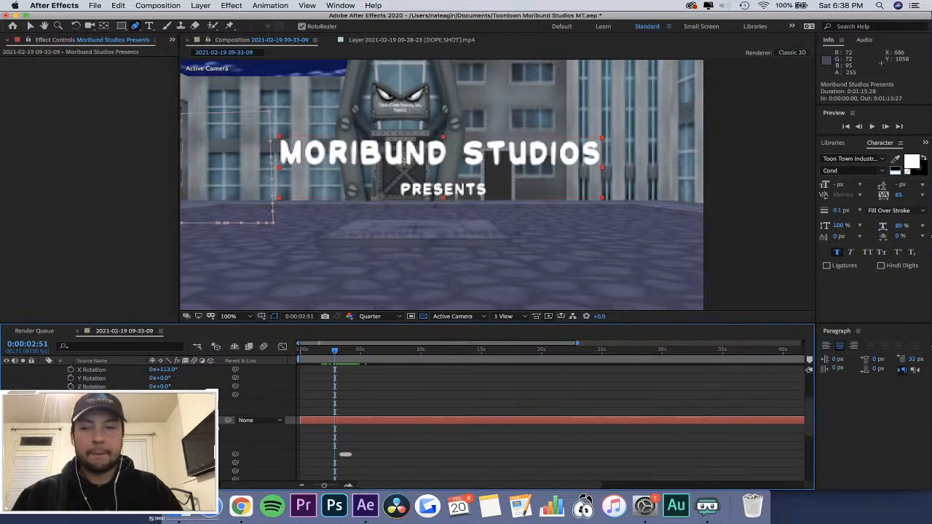
{"action": "scroll", "coordinate": [510, 423], "scroll_direction": "down", "scroll_amount": 1}
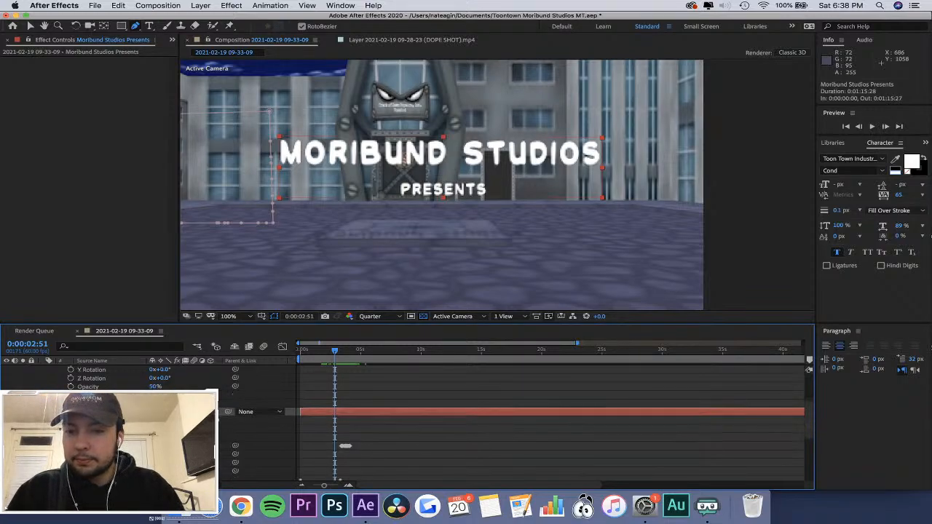
{"action": "scroll", "coordinate": [510, 423], "scroll_direction": "down", "scroll_amount": 3}
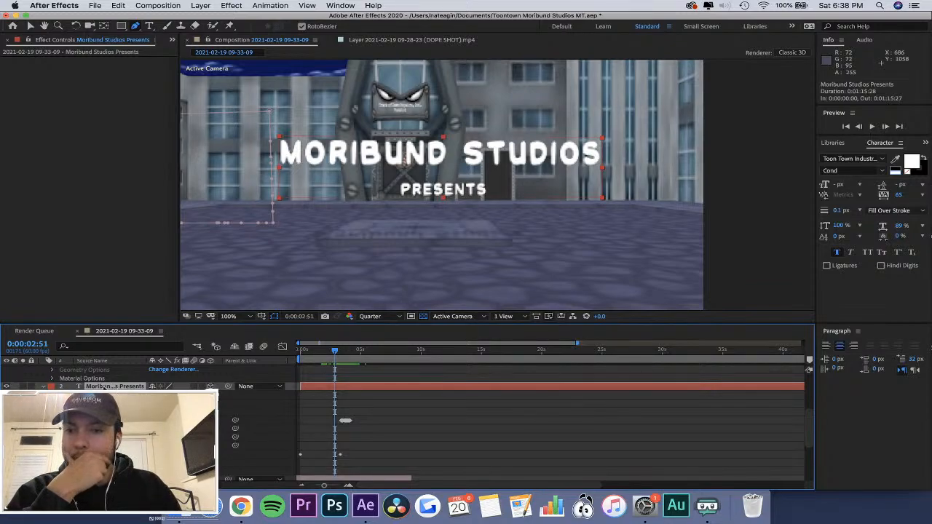
Examine the title layer's Masks and Transform keyframes on the timeline, expanding and collapsing each property group.
{"action": "left_click", "coordinate": [51, 404]}
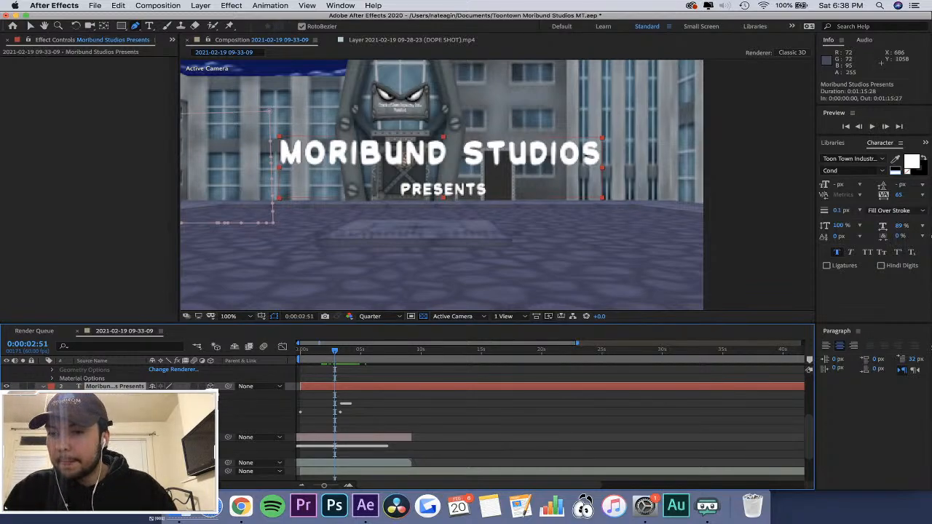
{"action": "left_click", "coordinate": [52, 412]}
{"action": "left_click", "coordinate": [52, 410]}
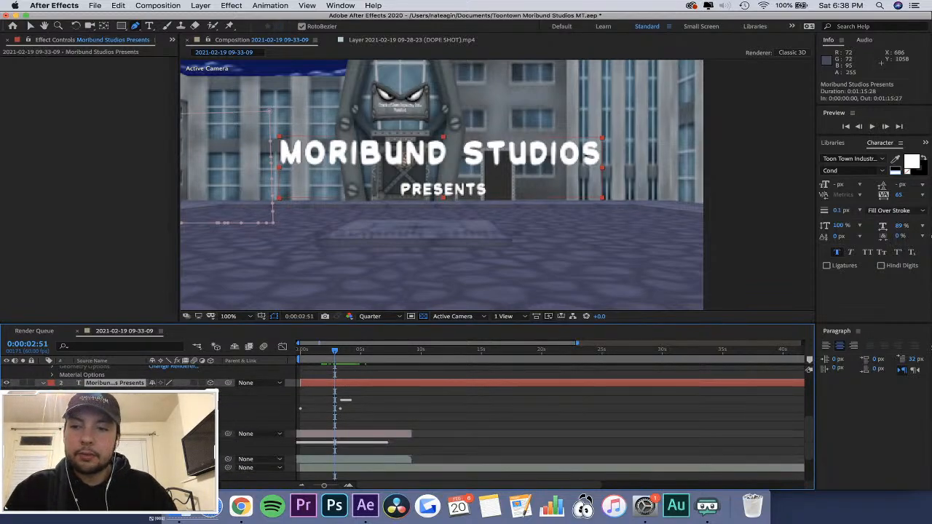
{"action": "left_click", "coordinate": [52, 401]}
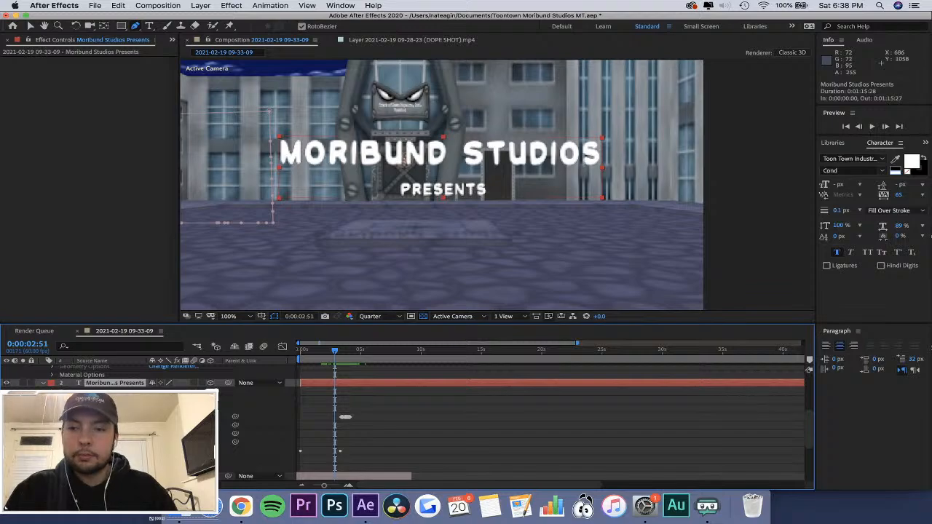
{"action": "left_click", "coordinate": [52, 401]}
{"action": "left_click", "coordinate": [52, 409]}
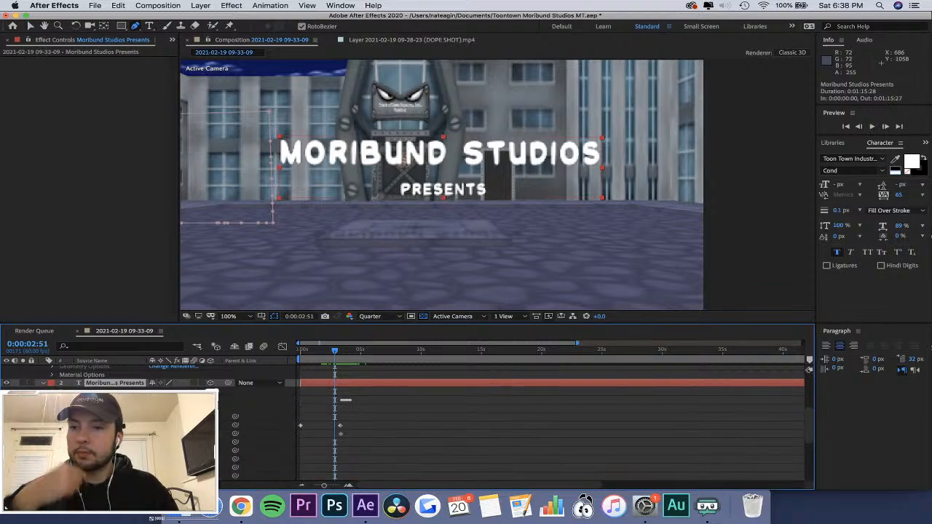
{"action": "scroll", "coordinate": [55, 411], "scroll_direction": "down", "scroll_amount": 2}
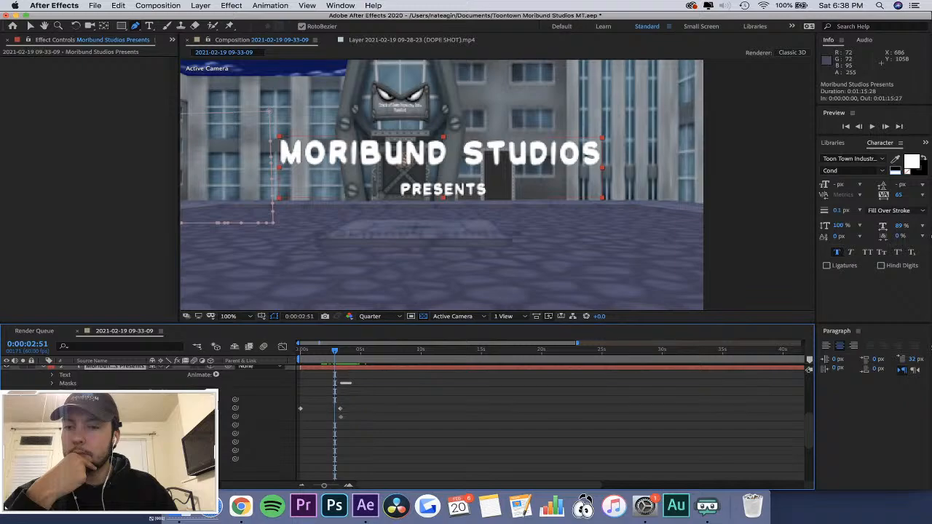
{"action": "scroll", "coordinate": [510, 418], "scroll_direction": "down", "scroll_amount": 1}
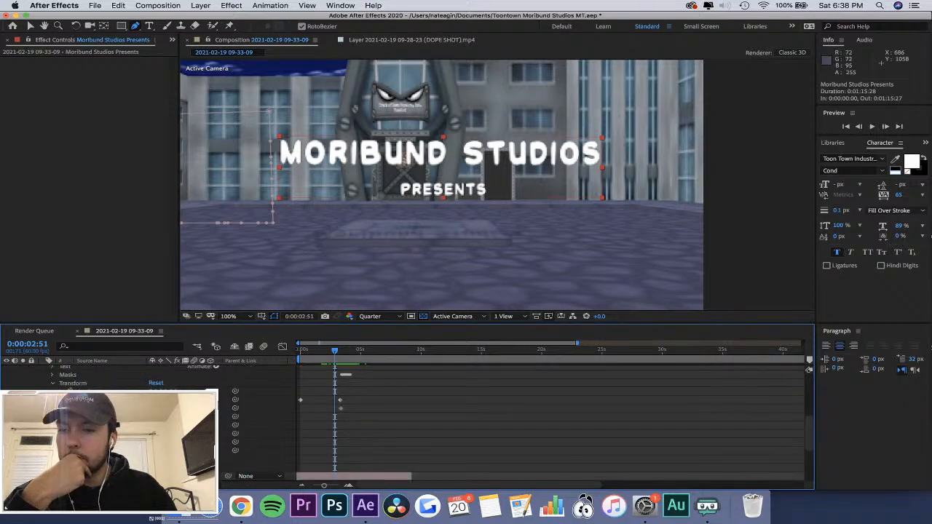
{"action": "scroll", "coordinate": [510, 419], "scroll_direction": "up", "scroll_amount": 1}
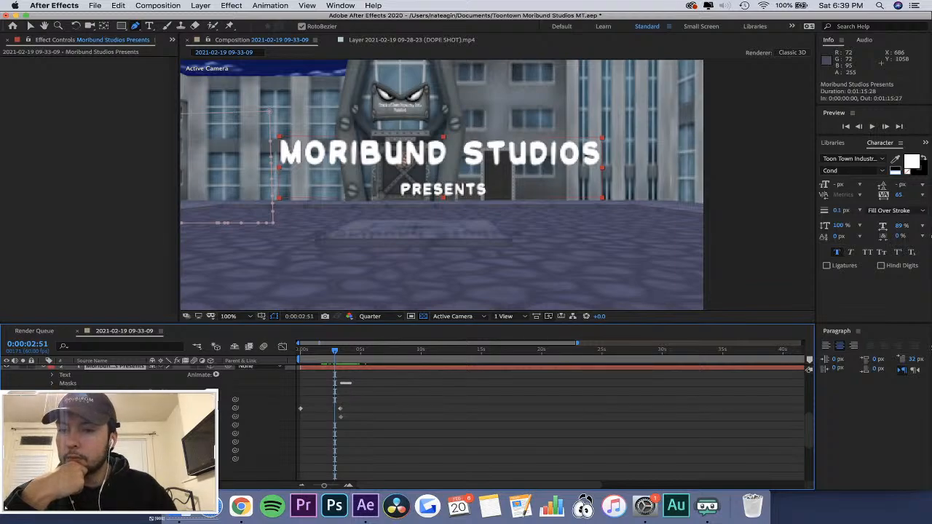
{"action": "left_click", "coordinate": [51, 393]}
{"action": "scroll", "coordinate": [510, 419], "scroll_direction": "up", "scroll_amount": 5}
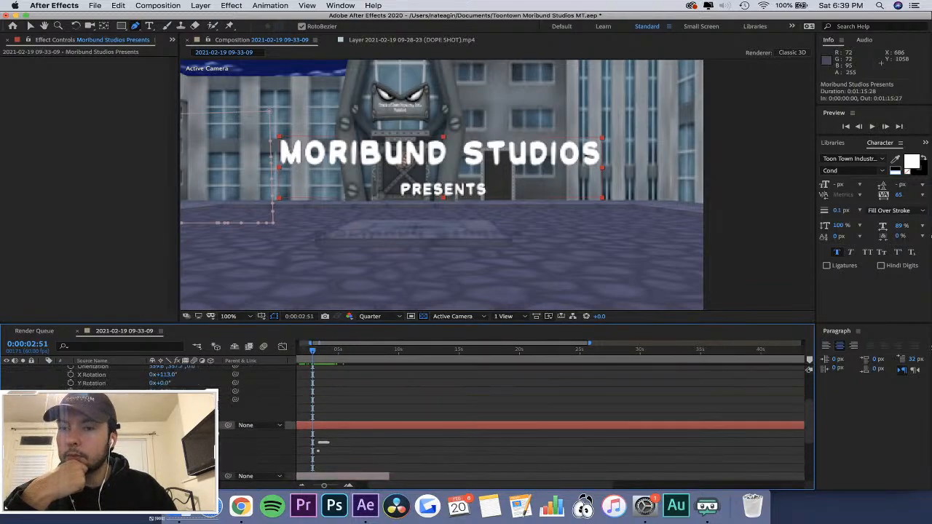
{"action": "scroll", "coordinate": [510, 419], "scroll_direction": "down", "scroll_amount": 5}
{"action": "scroll", "coordinate": [510, 419], "scroll_direction": "up", "scroll_amount": 2}
{"action": "scroll", "coordinate": [510, 418], "scroll_direction": "up", "scroll_amount": 3}
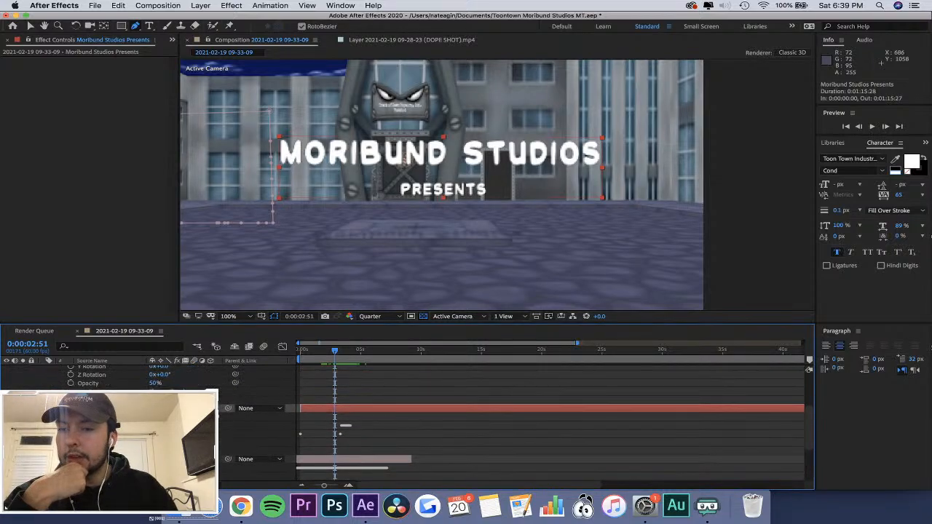
At 0:00:04:07, pull Mask 1's vertices outward around the top, knuckles and underside of the character's forward hand.
{"action": "left_click", "coordinate": [52, 426]}
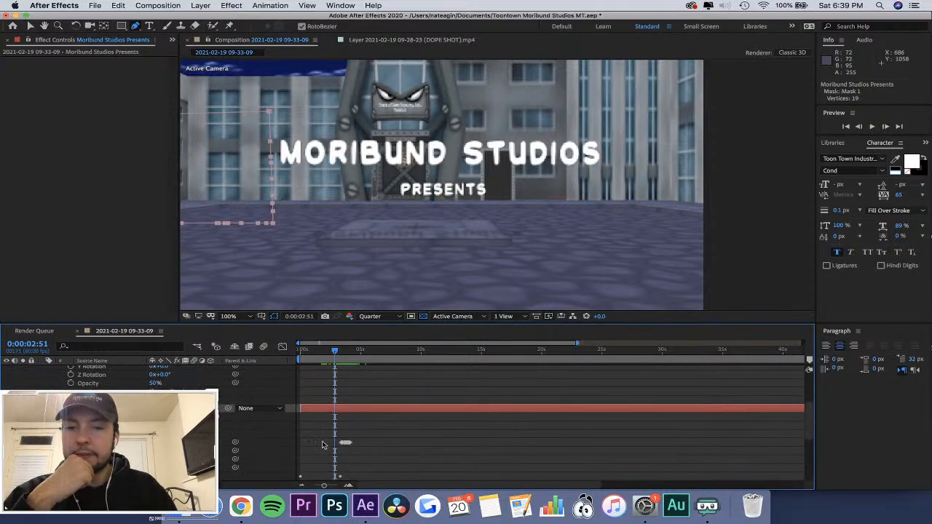
{"action": "left_click_drag", "start_coordinate": [344, 349], "coordinate": [348, 351]}
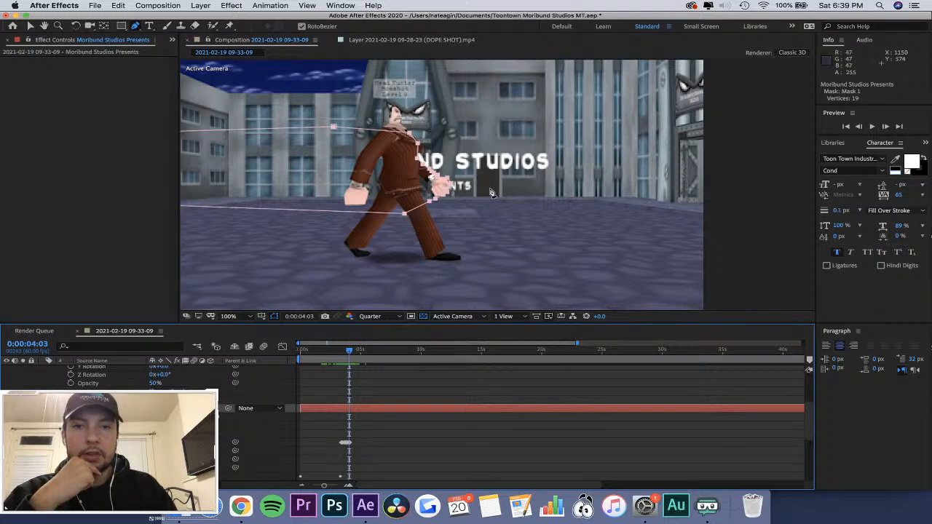
{"action": "scroll", "coordinate": [490, 193], "scroll_direction": "up", "scroll_amount": 2}
{"action": "scroll", "coordinate": [445, 180], "scroll_direction": "up", "scroll_amount": 2}
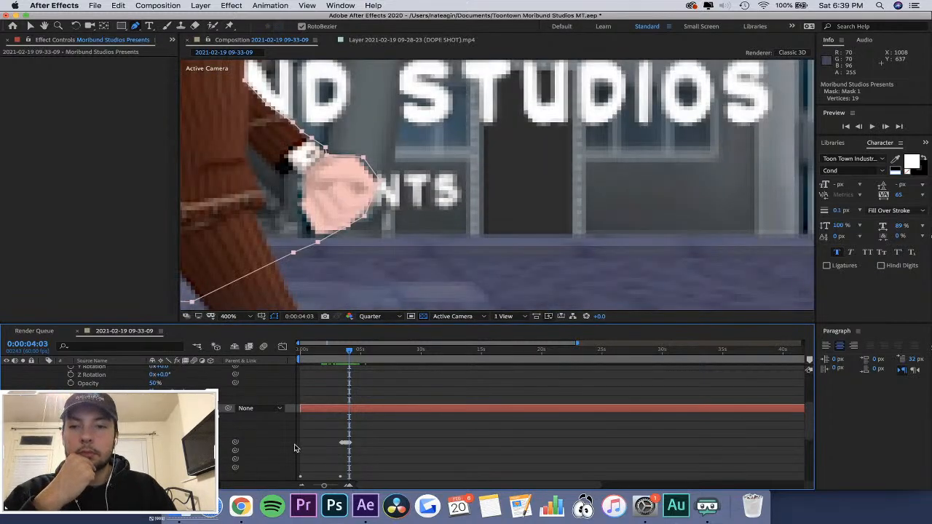
{"action": "left_click", "coordinate": [351, 355]}
{"action": "left_click_drag", "start_coordinate": [352, 353], "coordinate": [351, 353]}
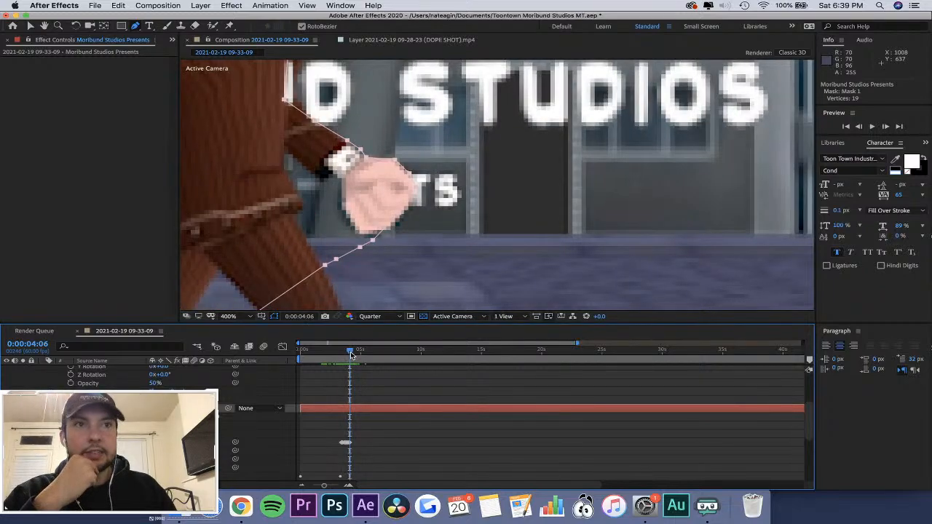
{"action": "key", "text": "equal"}
{"action": "key", "text": "equal"}
{"action": "key", "text": "equal"}
{"action": "key", "text": "equal"}
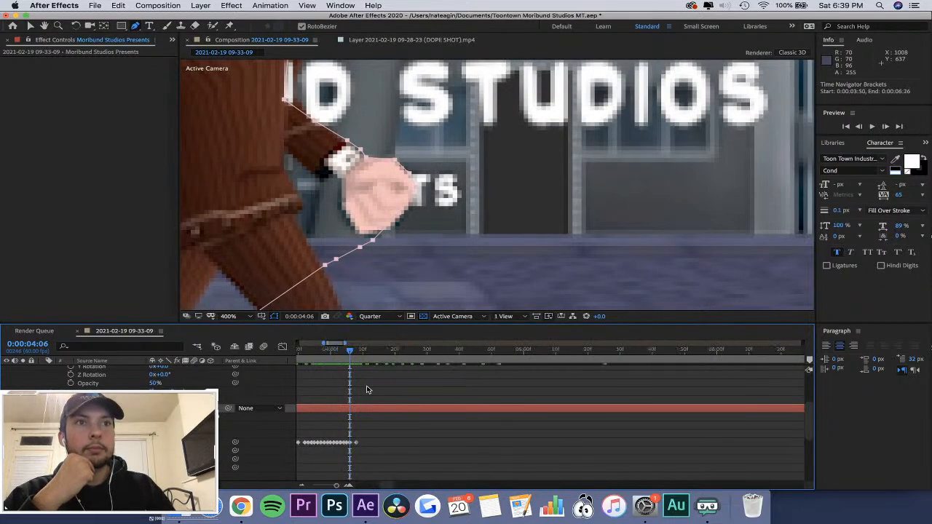
{"action": "scroll", "coordinate": [366, 388], "scroll_direction": "left", "scroll_amount": 3}
{"action": "scroll", "coordinate": [366, 388], "scroll_direction": "down", "scroll_amount": 1}
{"action": "mouse_move", "coordinate": [418, 353]}
{"action": "left_mouse_down"}
{"action": "mouse_move", "coordinate": [429, 354]}
{"action": "mouse_move", "coordinate": [421, 353]}
{"action": "left_mouse_up"}
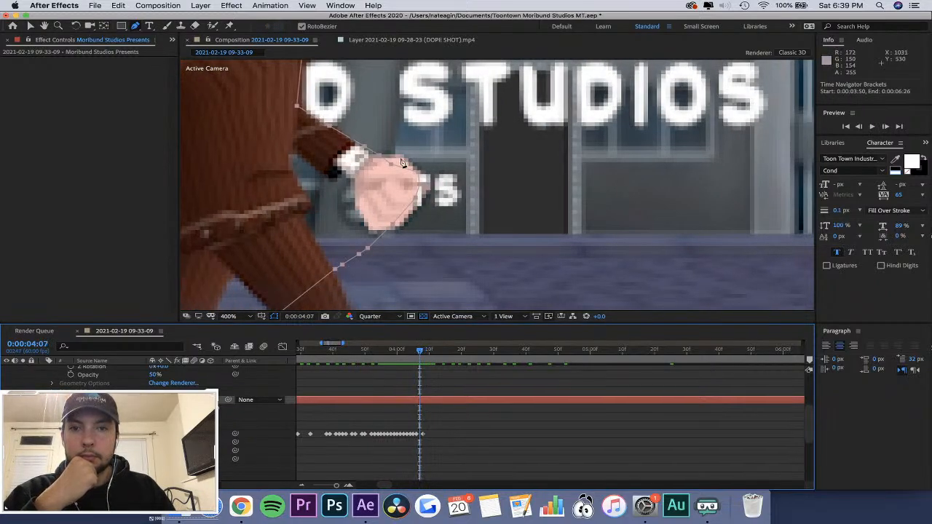
{"action": "left_click_drag", "start_coordinate": [400, 160], "coordinate": [419, 166]}
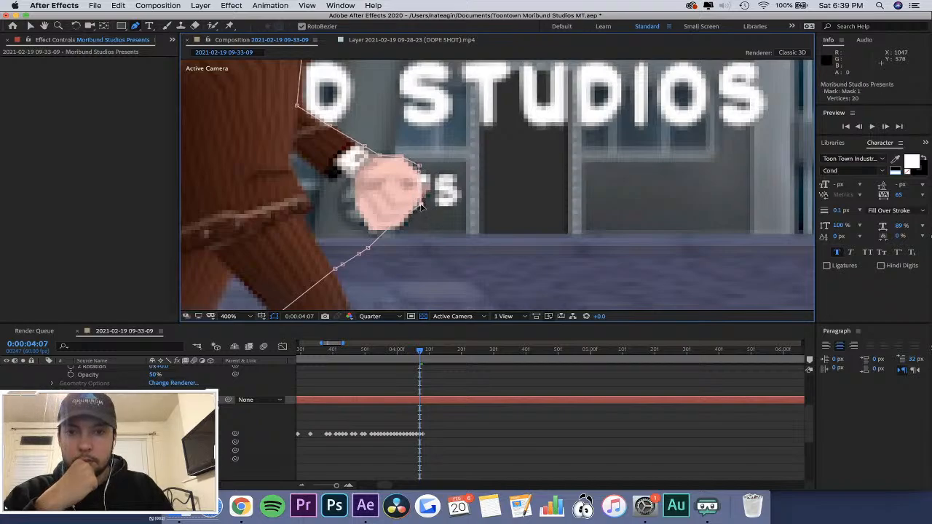
{"action": "left_click_drag", "start_coordinate": [398, 225], "coordinate": [405, 230]}
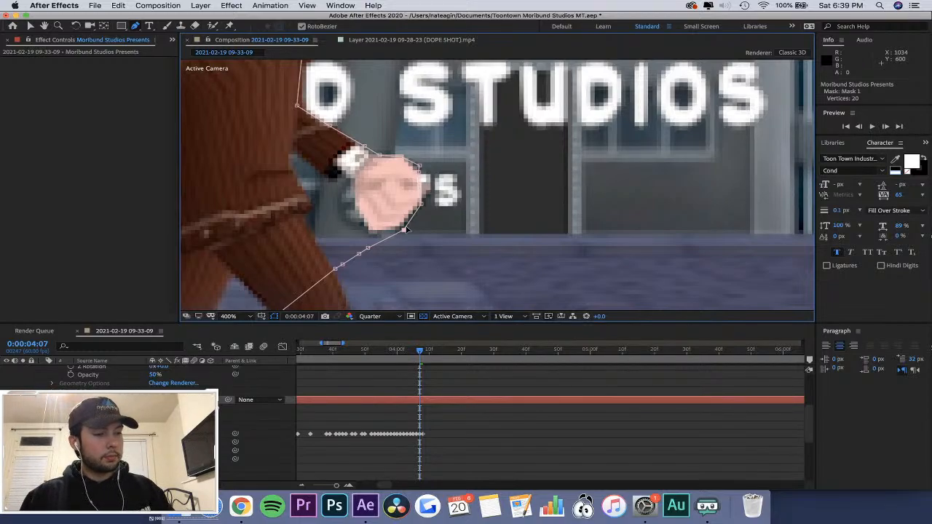
{"action": "left_click", "coordinate": [419, 344]}
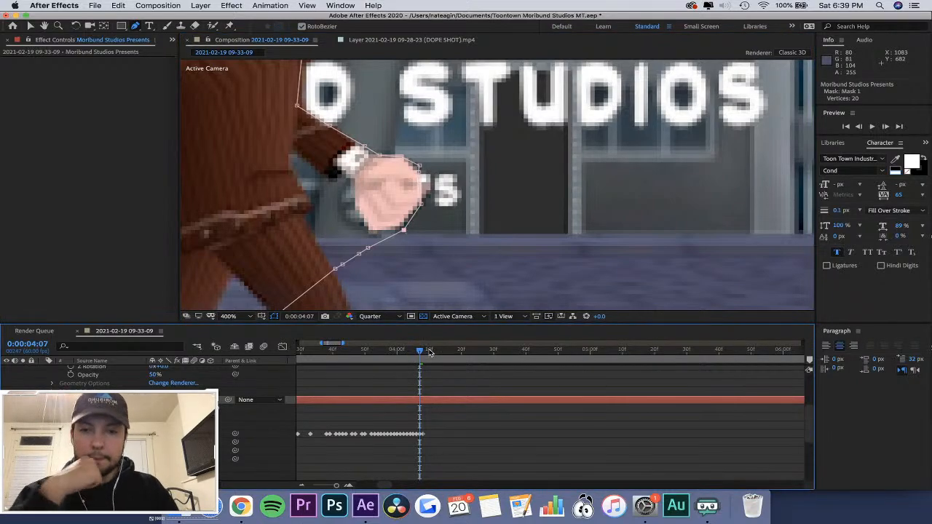
At 0:00:04:09, move Mask 1's lower vertex outward beneath the knuckles of the forward hand.
{"action": "left_click_drag", "start_coordinate": [421, 351], "coordinate": [423, 351]}
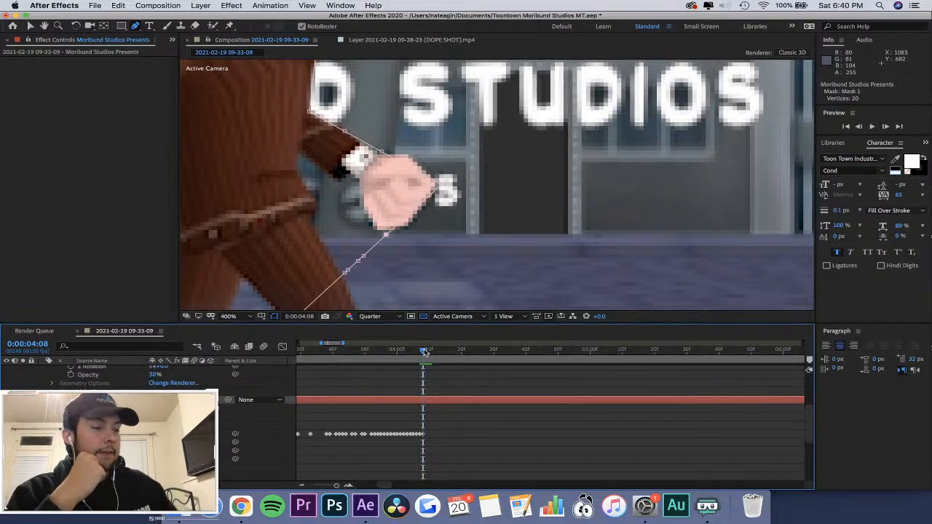
{"action": "left_click_drag", "start_coordinate": [424, 352], "coordinate": [427, 352]}
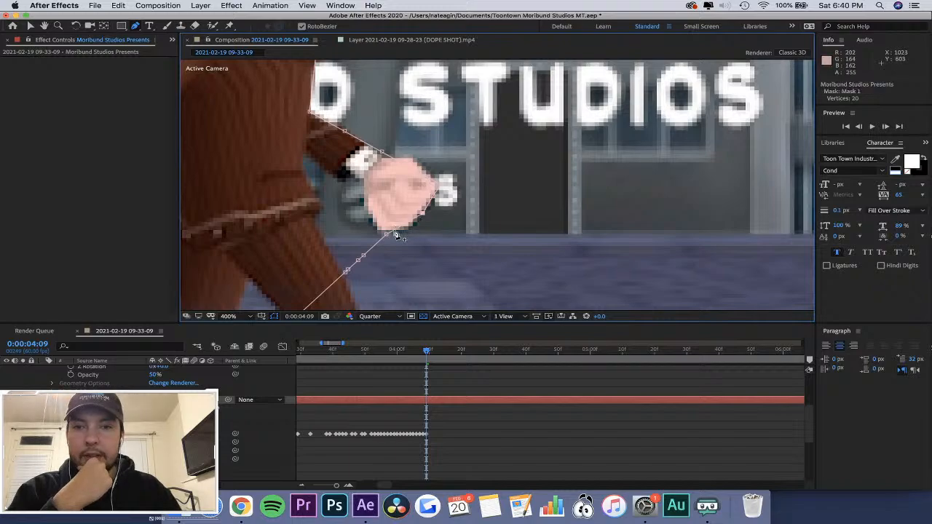
{"action": "left_click_drag", "start_coordinate": [388, 233], "coordinate": [414, 231]}
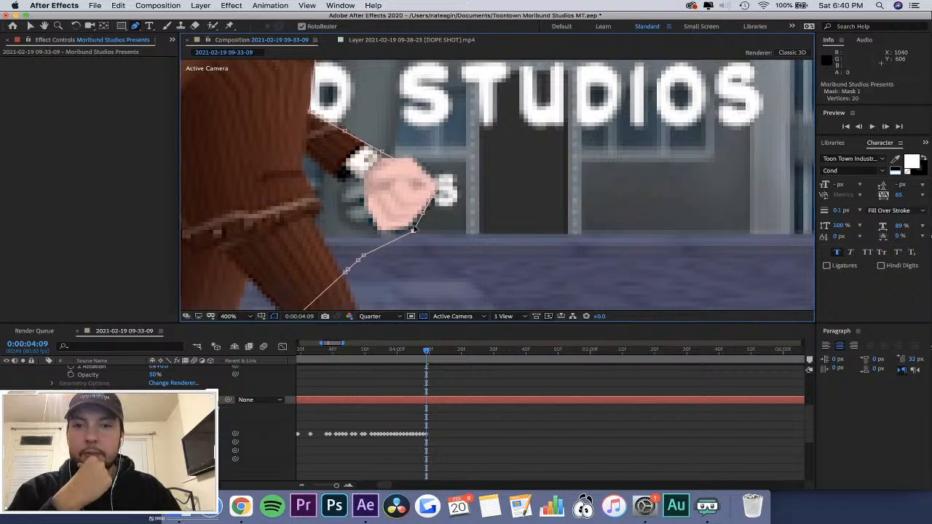
{"action": "left_click", "coordinate": [414, 174]}
{"action": "key", "text": "v"}
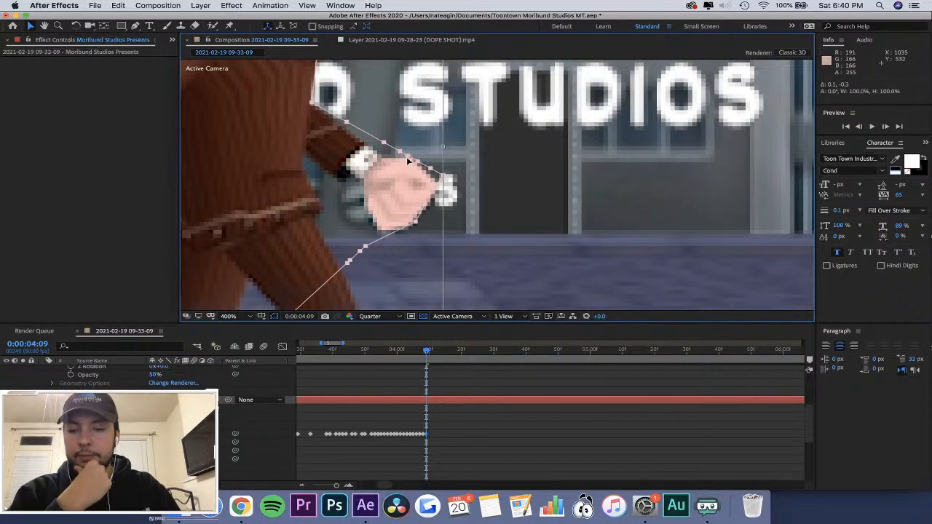
{"action": "key", "text": "super+z"}
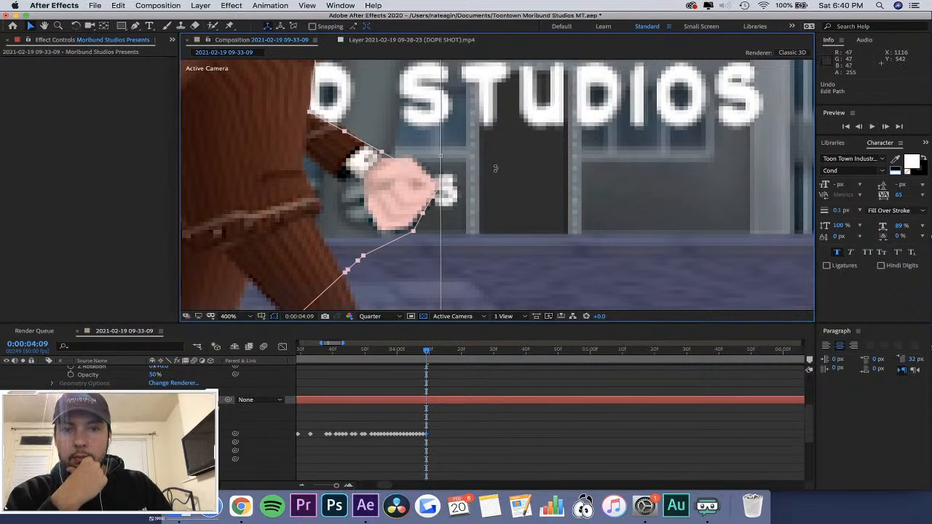
{"action": "left_click", "coordinate": [168, 26]}
{"action": "left_click", "coordinate": [134, 25]}
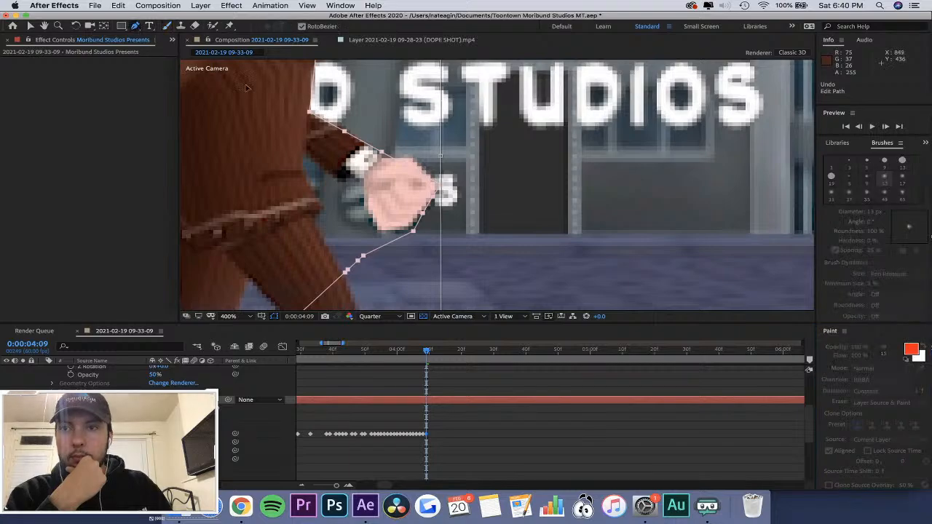
{"action": "left_click", "coordinate": [407, 167]}
{"action": "left_click", "coordinate": [408, 163]}
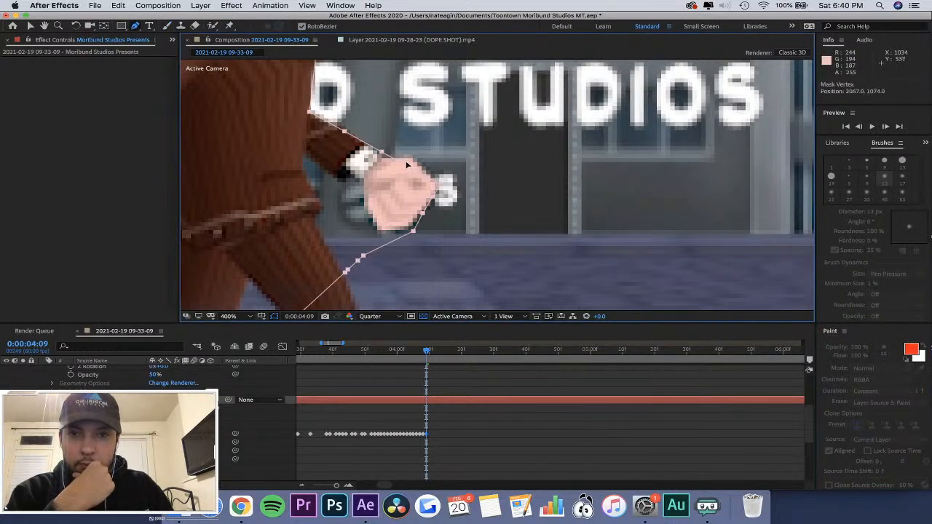
{"action": "key", "text": "super+z"}
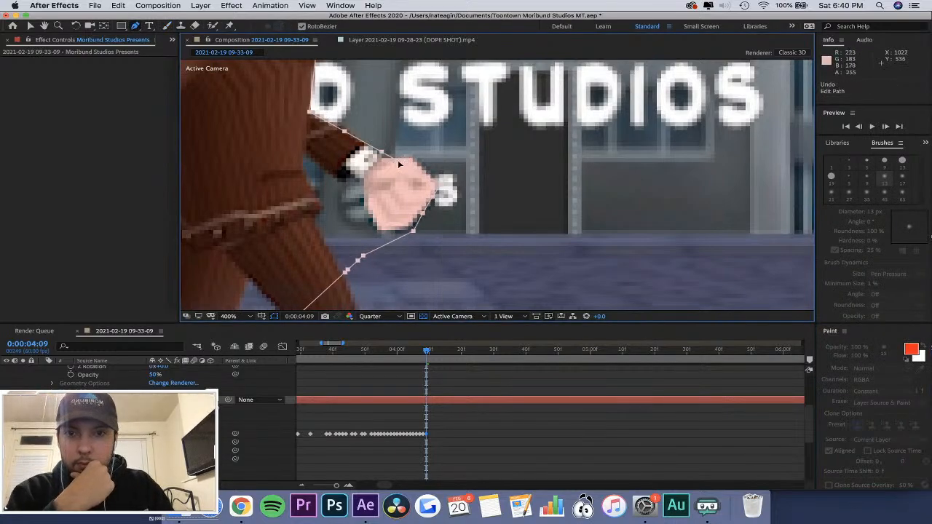
{"action": "key", "text": "v"}
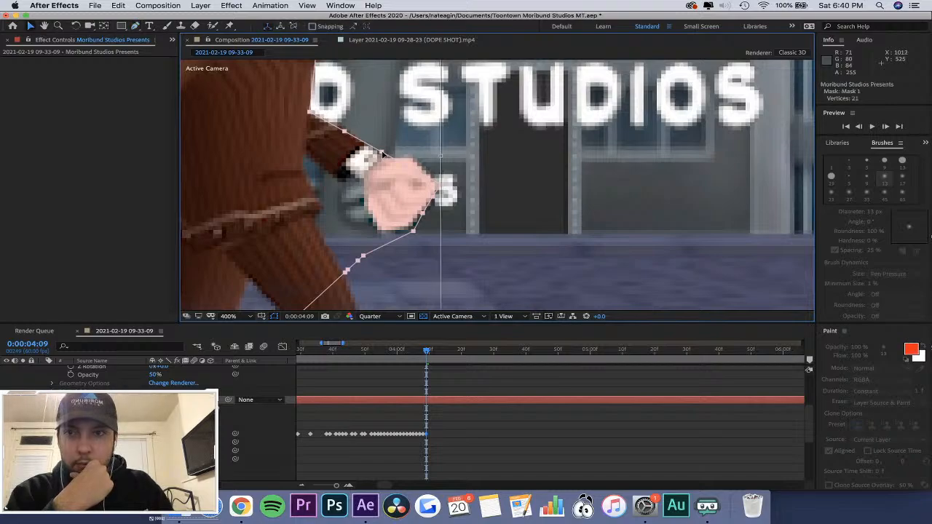
{"action": "left_click", "coordinate": [136, 28]}
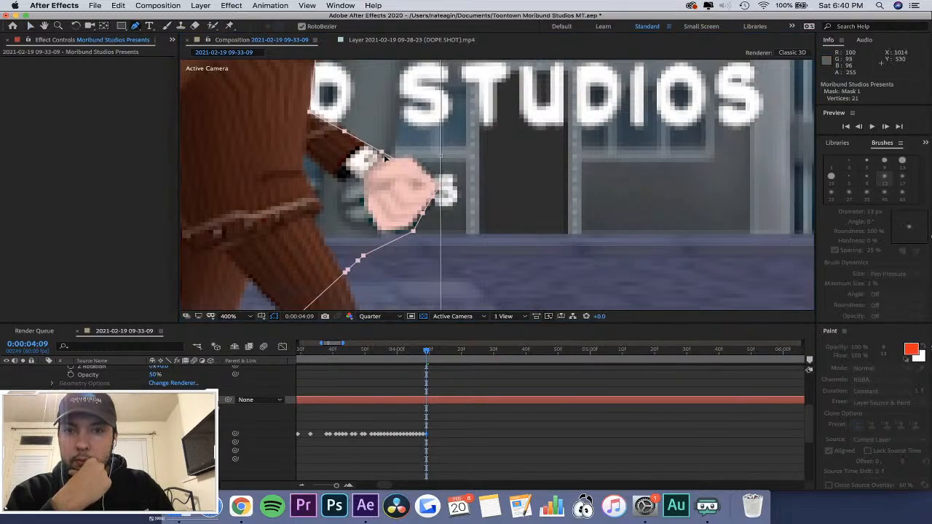
{"action": "right_click", "coordinate": [382, 154]}
{"action": "left_click", "coordinate": [381, 154]}
{"action": "right_click", "coordinate": [381, 153]}
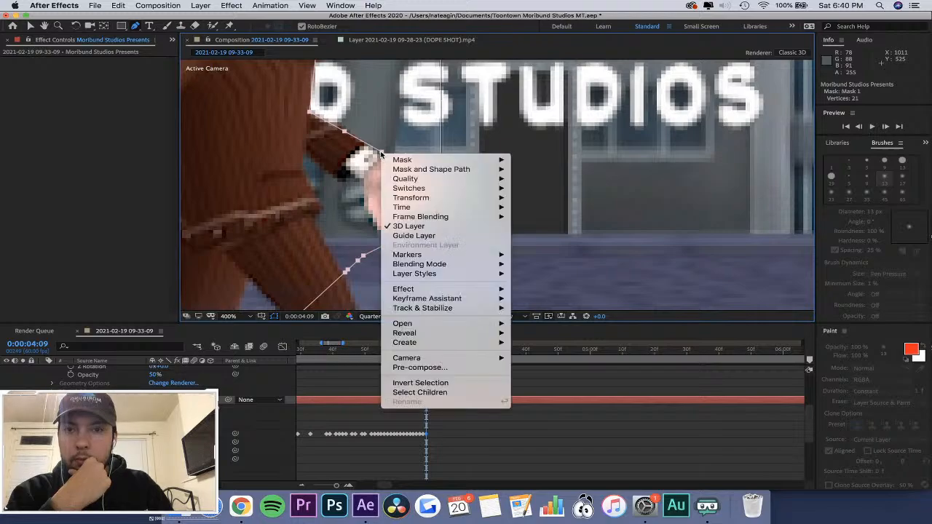
{"action": "left_click", "coordinate": [369, 101]}
Turn off RotoBezier and shift the whole Mask 1 path slightly toward the front of the hand at 0:00:04:09.
{"action": "left_click", "coordinate": [303, 26]}
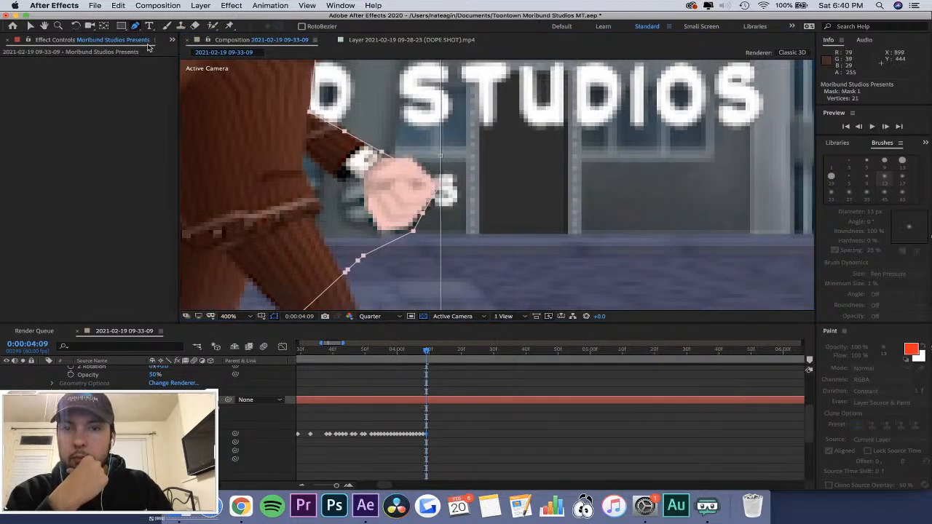
{"action": "left_click", "coordinate": [409, 435]}
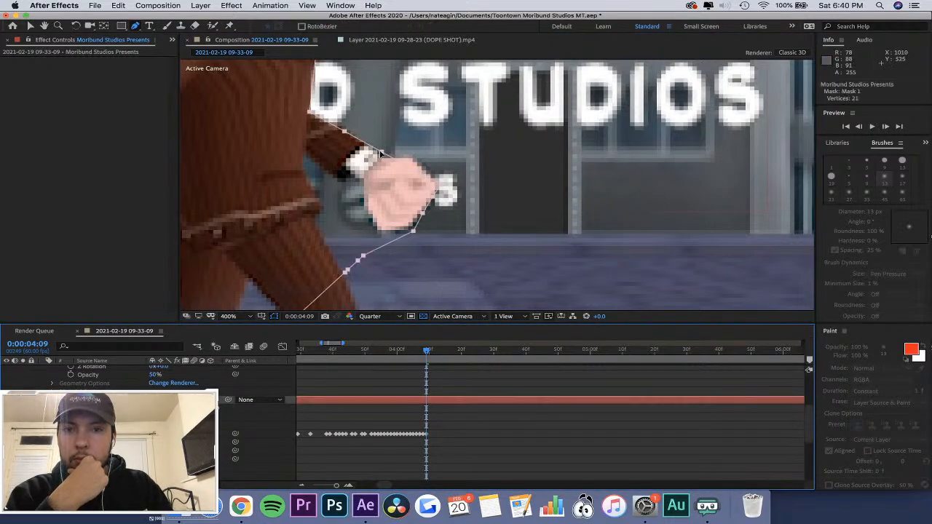
{"action": "key", "text": "v"}
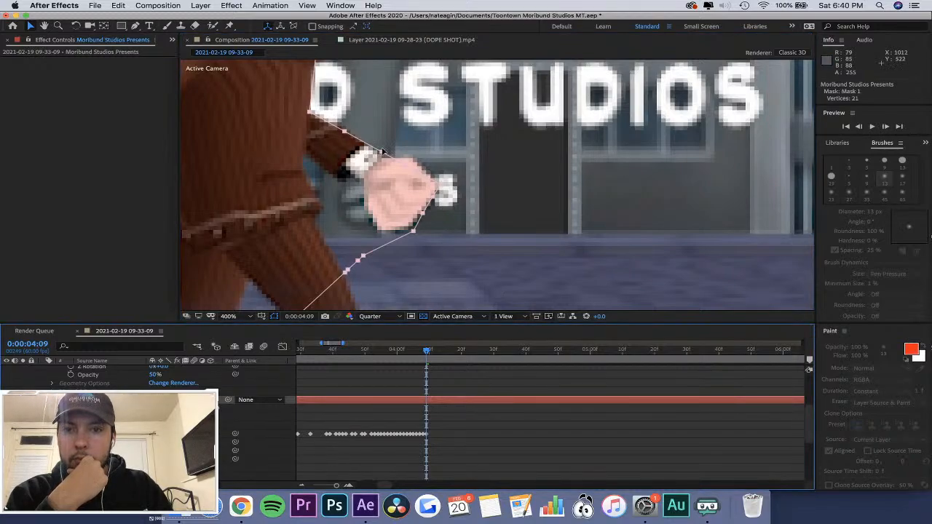
{"action": "mouse_move", "coordinate": [382, 151]}
{"action": "left_mouse_down"}
{"action": "mouse_move", "coordinate": [397, 158]}
{"action": "mouse_move", "coordinate": [386, 149]}
{"action": "left_mouse_up"}
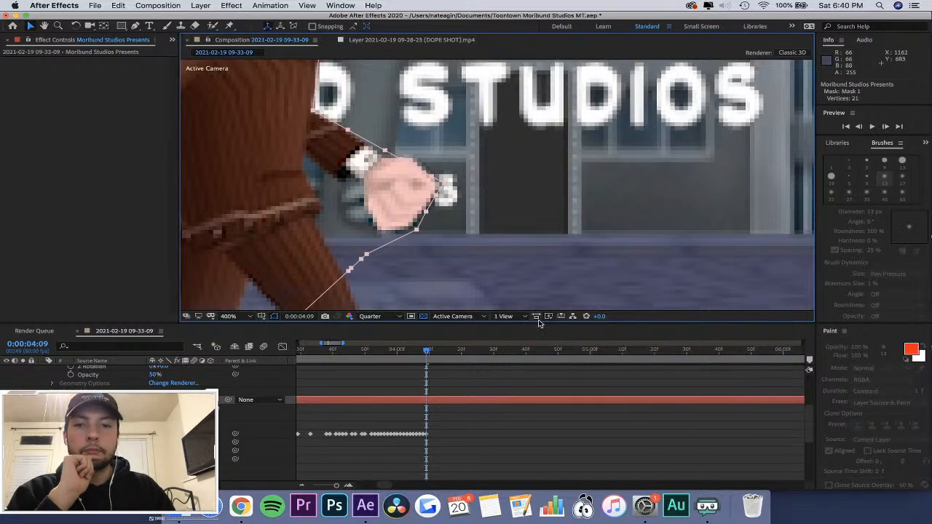
At 0:00:04:10, shift the whole Mask 1 path forward past the knuckles of the character's forward hand.
{"action": "mouse_move", "coordinate": [429, 353]}
{"action": "left_mouse_down"}
{"action": "mouse_move", "coordinate": [441, 356]}
{"action": "mouse_move", "coordinate": [429, 352]}
{"action": "left_mouse_up"}
{"action": "left_click_drag", "start_coordinate": [312, 110], "coordinate": [335, 118]}
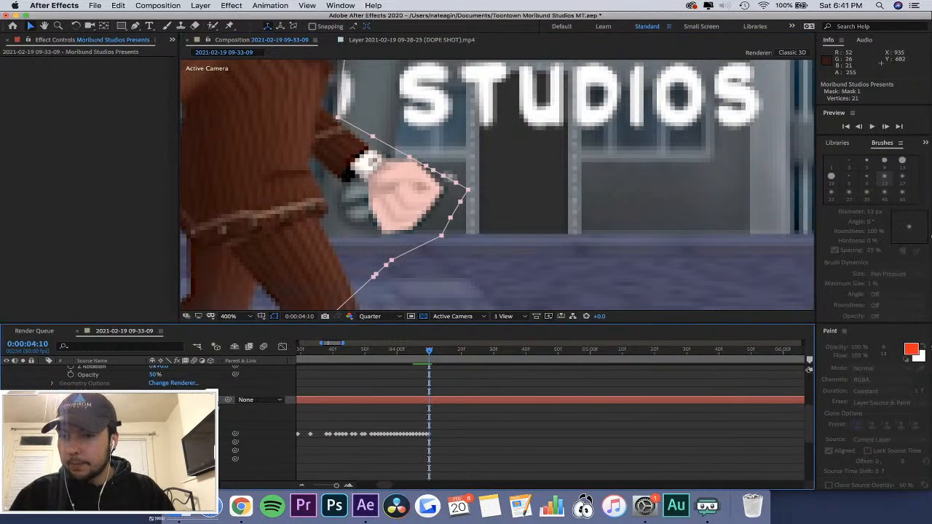
{"action": "left_click", "coordinate": [135, 25]}
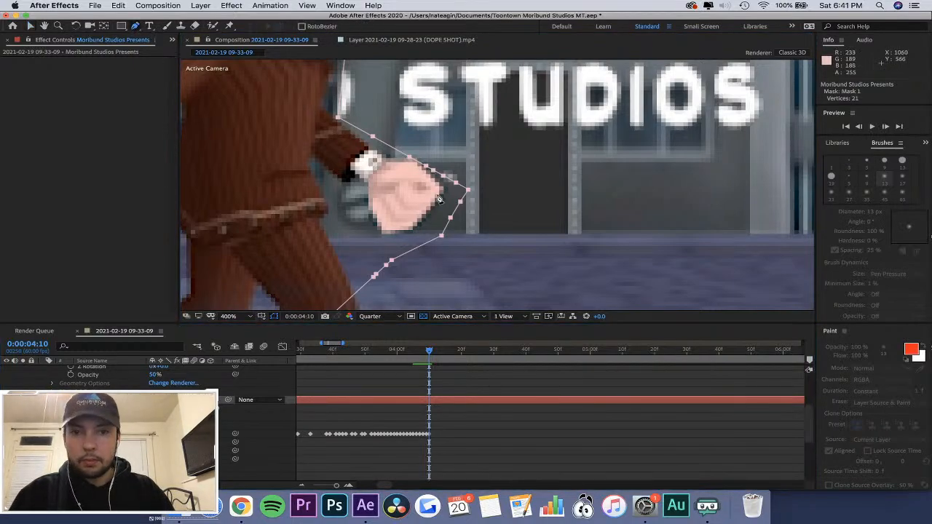
{"action": "left_click_drag", "start_coordinate": [461, 203], "coordinate": [443, 192]}
{"action": "key", "text": "super+z"}
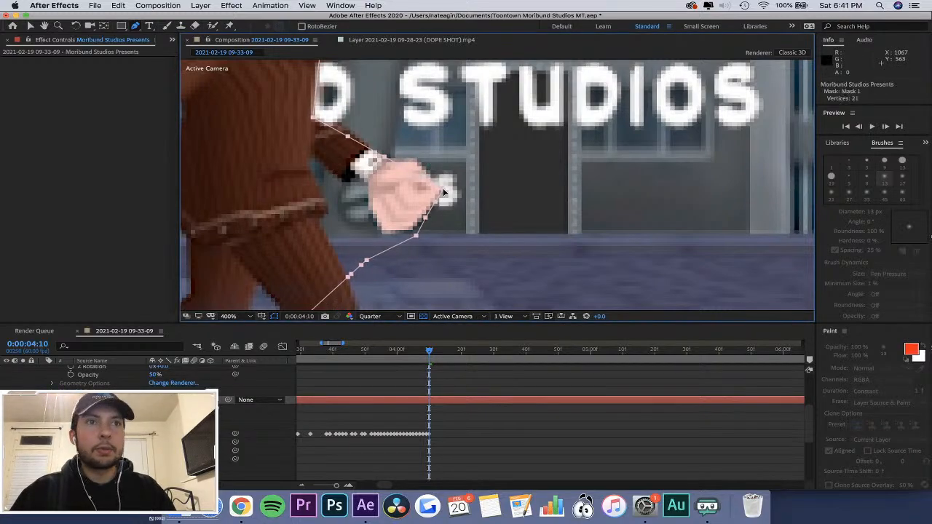
{"action": "key", "text": "super+z"}
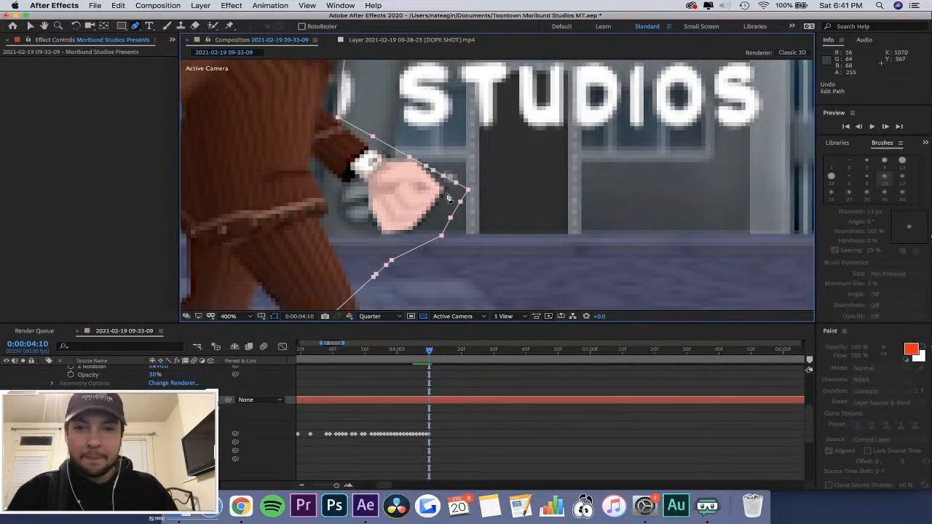
{"action": "mouse_move", "coordinate": [467, 206]}
{"action": "left_mouse_down"}
{"action": "mouse_move", "coordinate": [450, 204]}
{"action": "mouse_move", "coordinate": [475, 209]}
{"action": "mouse_move", "coordinate": [457, 208]}
{"action": "left_mouse_up"}
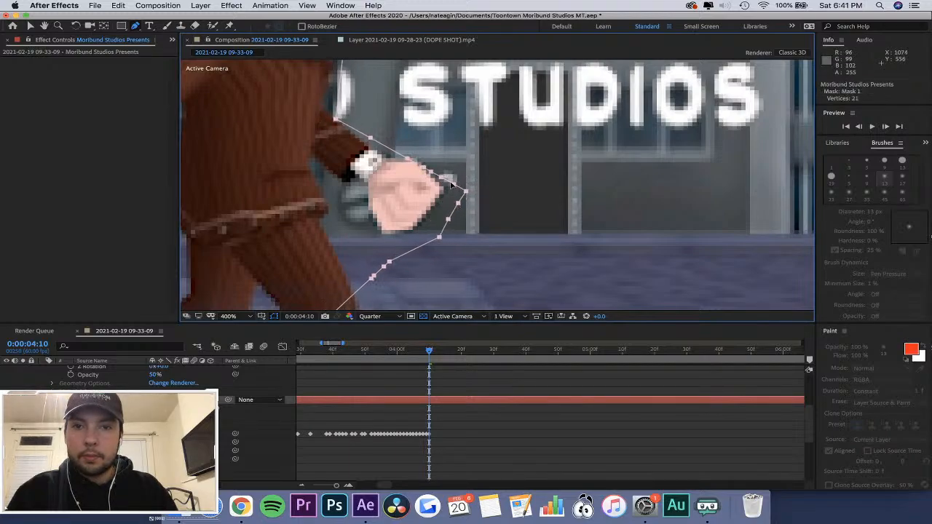
{"action": "key", "text": "v"}
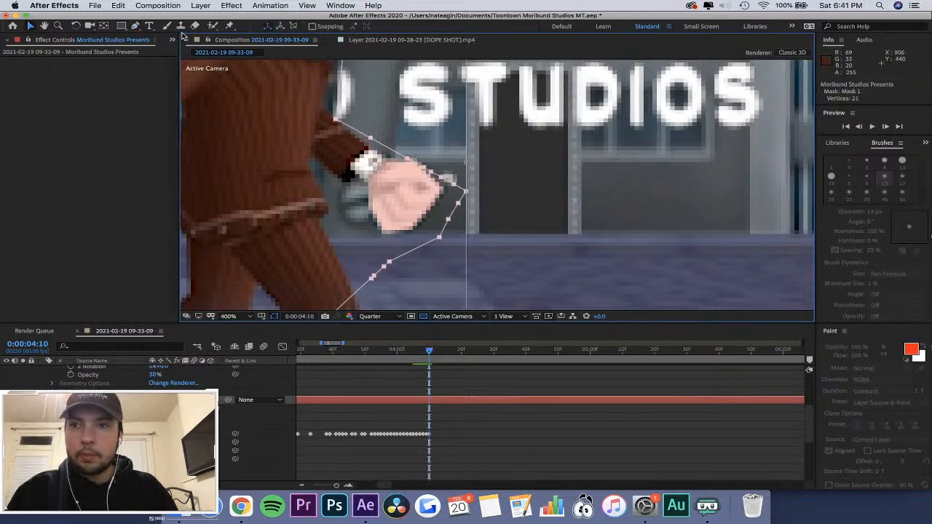
{"action": "left_click", "coordinate": [134, 26]}
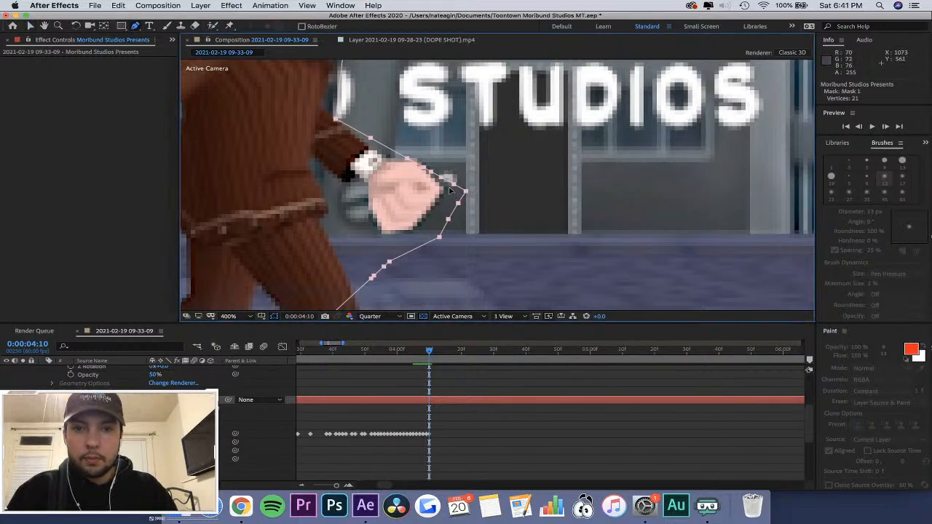
{"action": "mouse_move", "coordinate": [465, 192]}
{"action": "left_mouse_down"}
{"action": "mouse_move", "coordinate": [449, 187]}
{"action": "mouse_move", "coordinate": [451, 203]}
{"action": "left_mouse_up"}
{"action": "key", "text": "super+z"}
{"action": "key", "text": "super+z"}
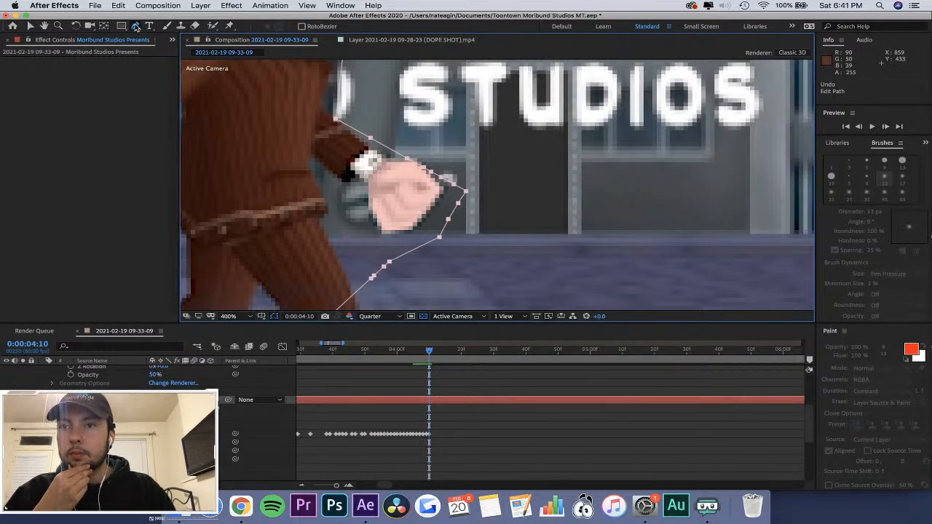
{"action": "right_click", "coordinate": [460, 207]}
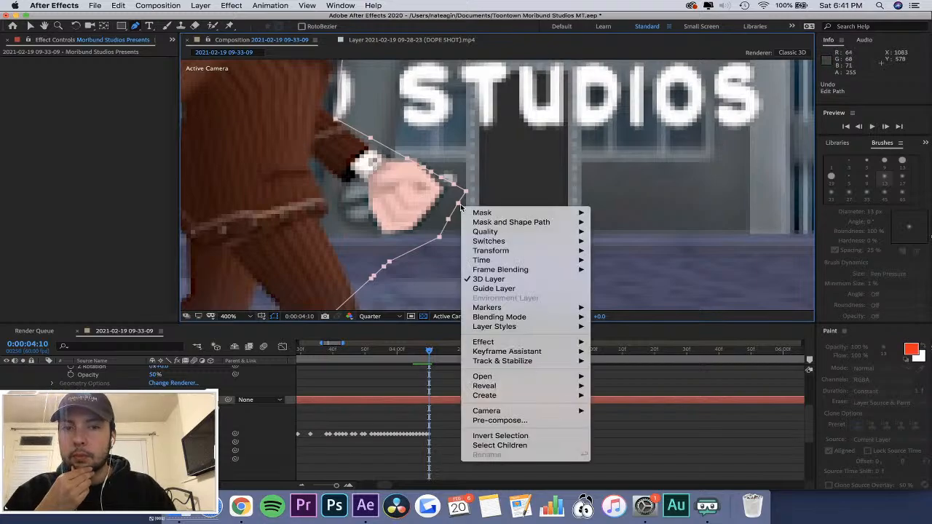
{"action": "left_click", "coordinate": [457, 206]}
At 0:00:04:10, add a Mask 1 vertex below the forward hand and fit the vertices around its knuckles, underside and the elbow.
{"action": "left_click", "coordinate": [430, 242]}
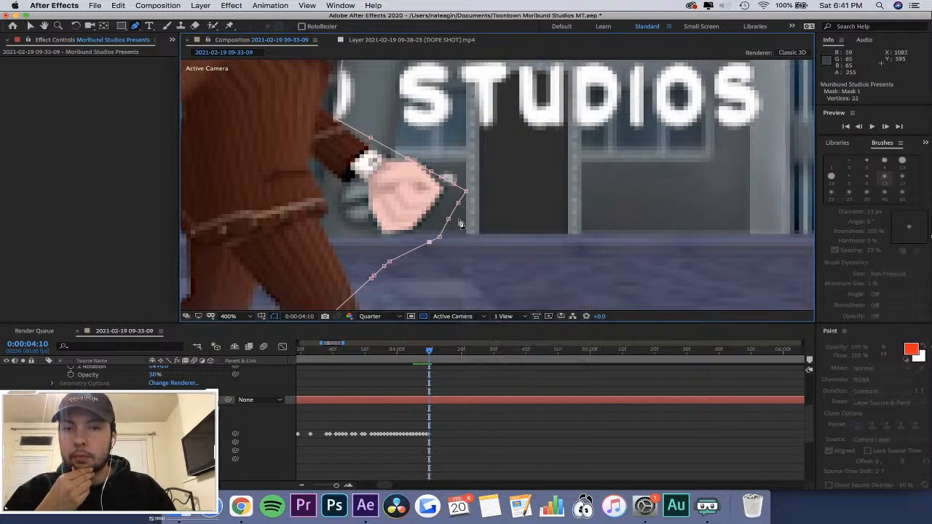
{"action": "left_click_drag", "start_coordinate": [463, 201], "coordinate": [381, 233]}
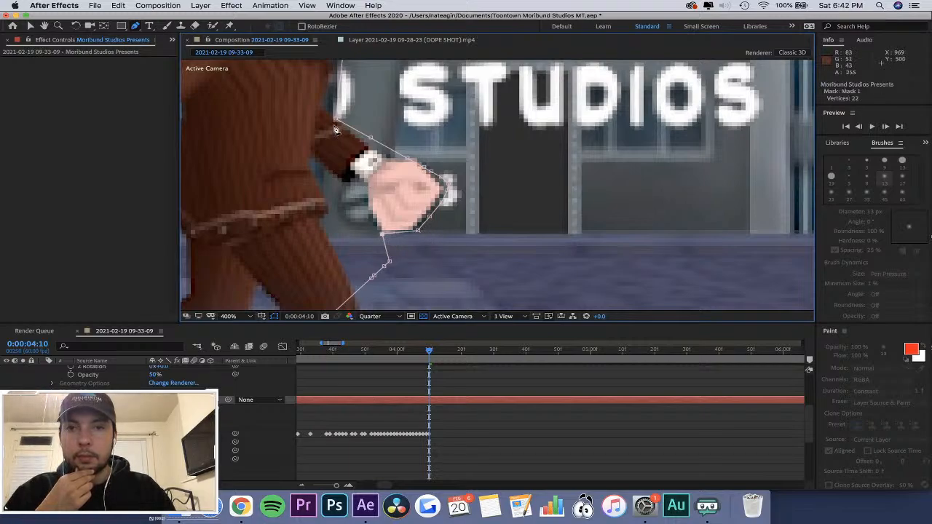
{"action": "mouse_move", "coordinate": [335, 120]}
{"action": "left_mouse_down"}
{"action": "mouse_move", "coordinate": [370, 121]}
{"action": "mouse_move", "coordinate": [325, 111]}
{"action": "left_mouse_up"}
{"action": "scroll", "coordinate": [337, 122], "scroll_direction": "up", "scroll_amount": 1}
{"action": "scroll", "coordinate": [337, 122], "scroll_direction": "down", "scroll_amount": 1}
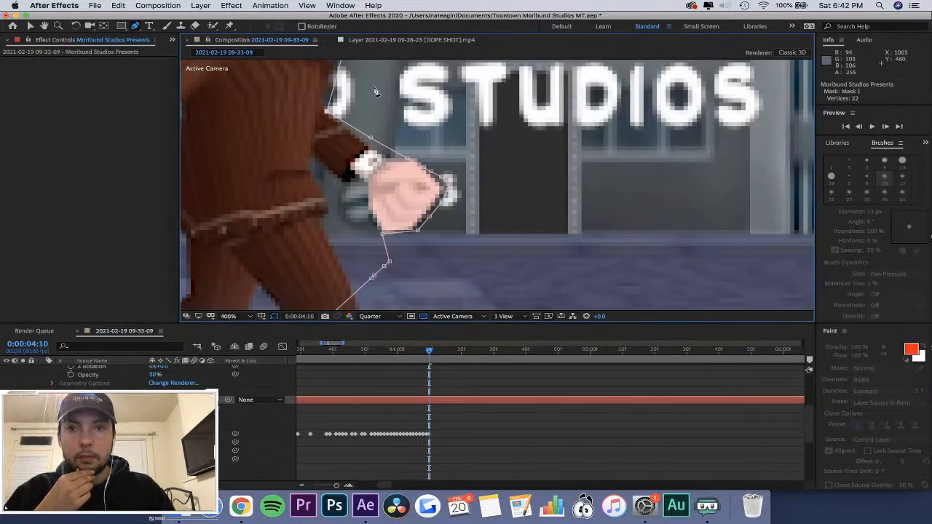
At 0:00:04:13, reshape Mask 1 around the underside, knuckles and front of the character's forward hand.
{"action": "scroll", "coordinate": [375, 91], "scroll_direction": "down", "scroll_amount": 1}
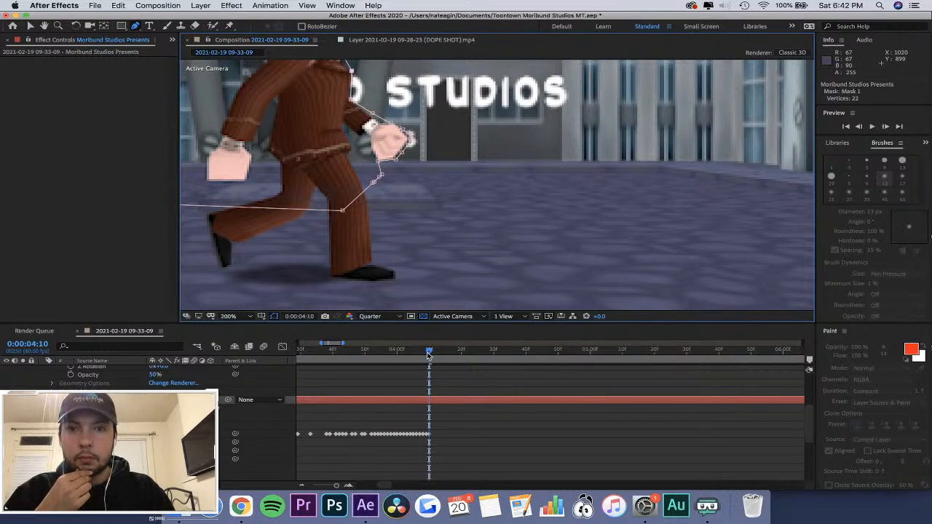
{"action": "scroll", "coordinate": [388, 104], "scroll_direction": "up", "scroll_amount": 1}
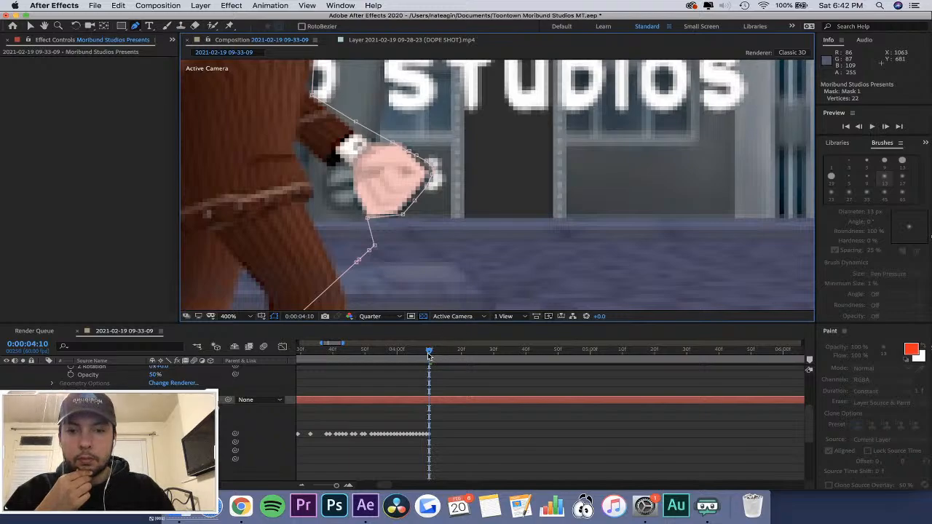
{"action": "left_click_drag", "start_coordinate": [427, 352], "coordinate": [438, 352]}
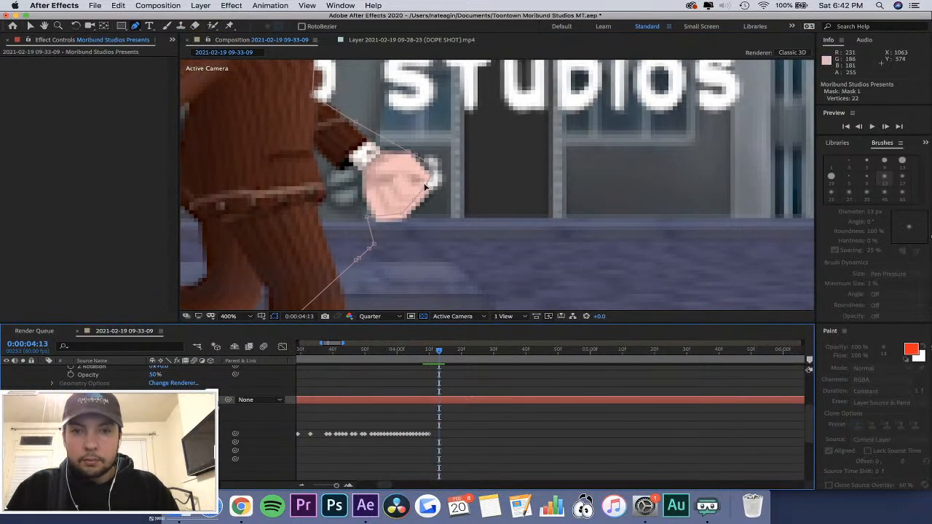
{"action": "left_click_drag", "start_coordinate": [403, 214], "coordinate": [374, 224]}
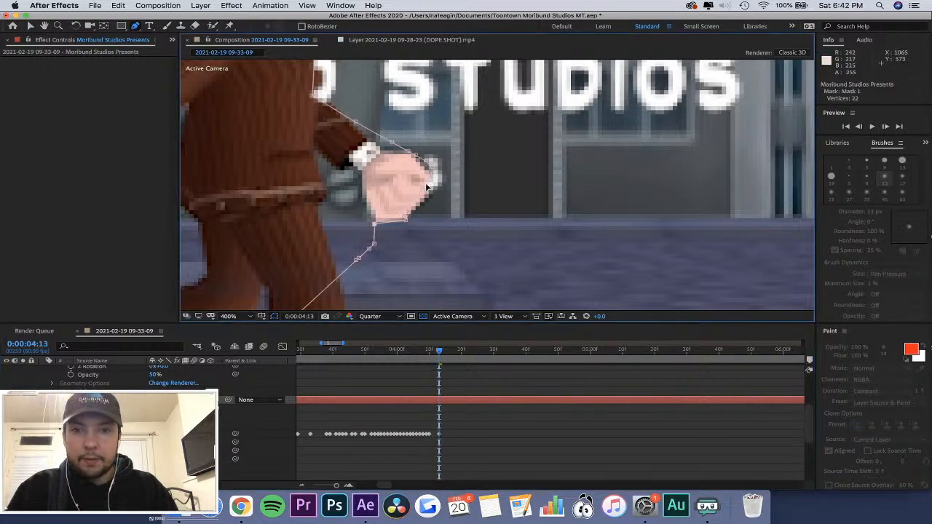
{"action": "left_click_drag", "start_coordinate": [427, 185], "coordinate": [425, 206]}
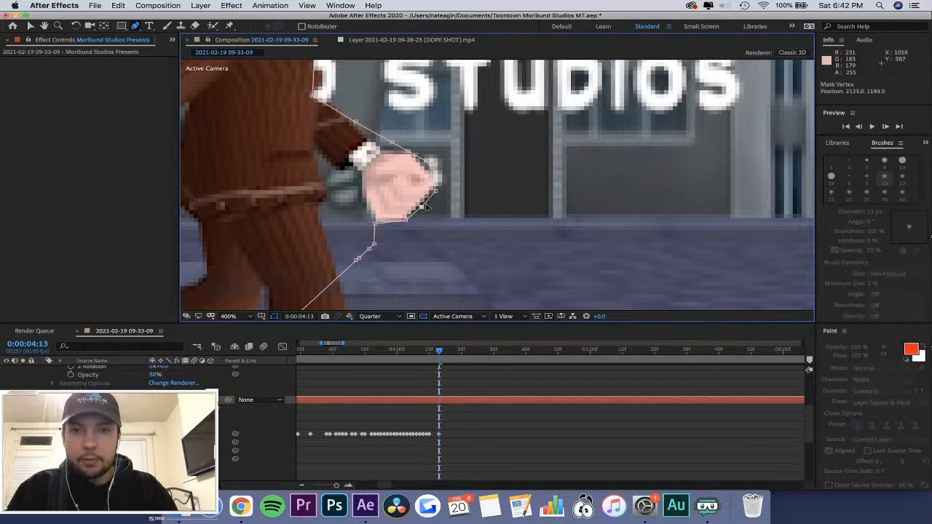
{"action": "left_click_drag", "start_coordinate": [437, 171], "coordinate": [445, 175]}
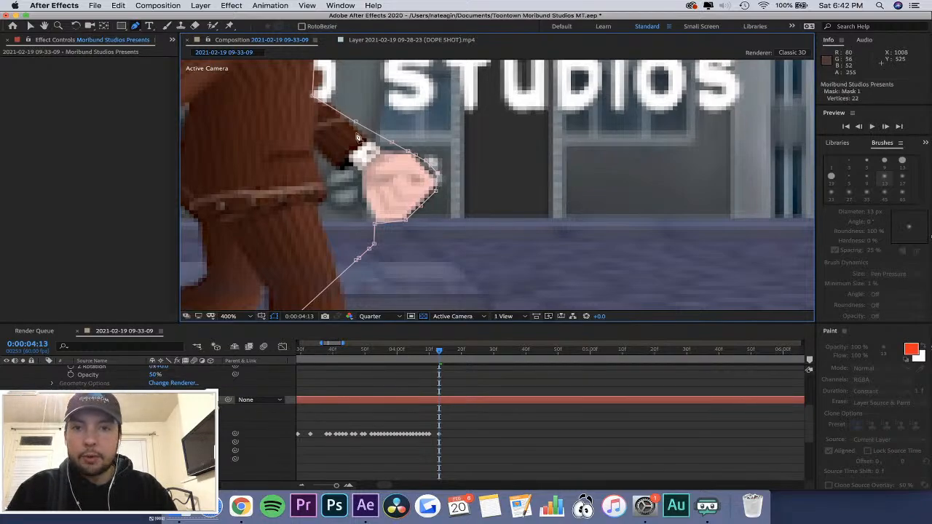
At 0:00:04:13, move Mask 1's chest and elbow vertices outward to hide the sliver of the letter D beside the torso.
{"action": "mouse_move", "coordinate": [313, 94]}
{"action": "left_mouse_down"}
{"action": "mouse_move", "coordinate": [338, 95]}
{"action": "mouse_move", "coordinate": [328, 99]}
{"action": "left_mouse_up"}
{"action": "scroll", "coordinate": [329, 98], "scroll_direction": "down", "scroll_amount": 2}
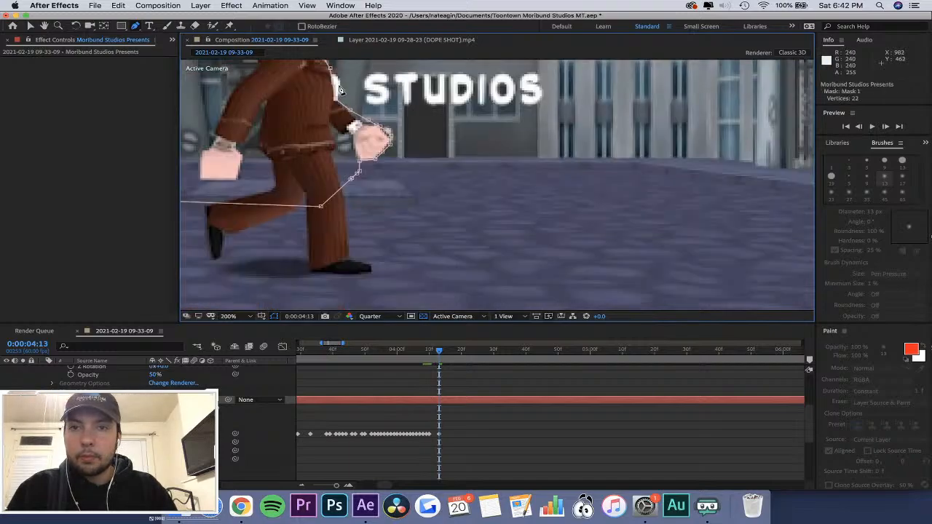
{"action": "scroll", "coordinate": [338, 89], "scroll_direction": "up", "scroll_amount": 2}
{"action": "scroll", "coordinate": [338, 89], "scroll_direction": "down", "scroll_amount": 2}
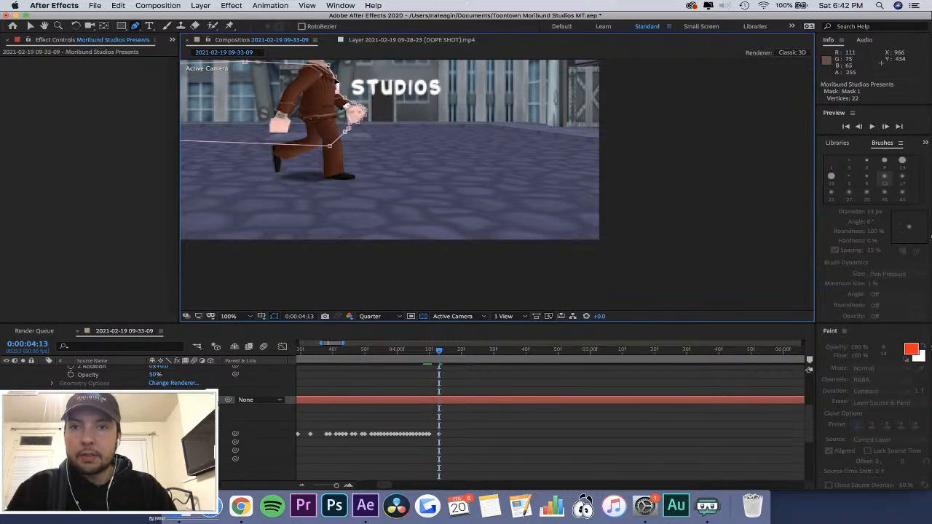
{"action": "scroll", "coordinate": [337, 85], "scroll_direction": "up", "scroll_amount": 2}
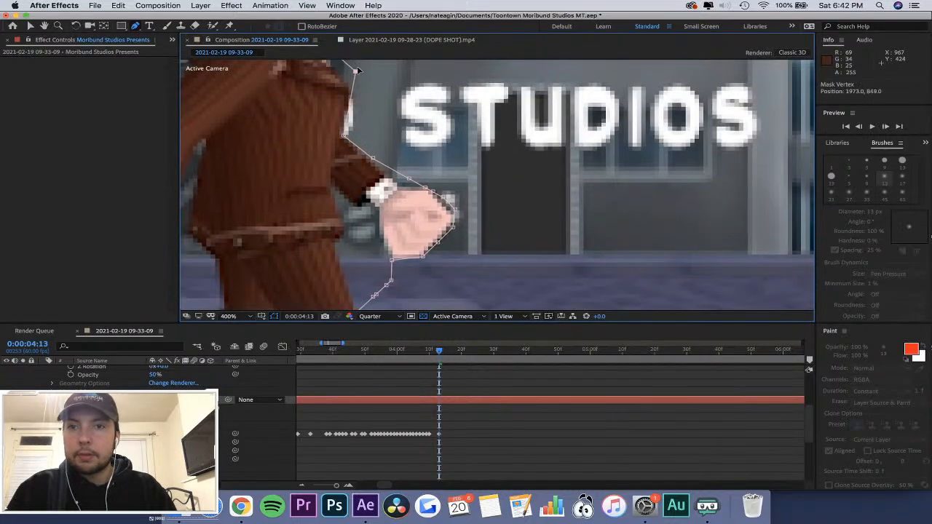
{"action": "mouse_move", "coordinate": [337, 85]}
{"action": "left_mouse_down"}
{"action": "mouse_move", "coordinate": [381, 87]}
{"action": "mouse_move", "coordinate": [356, 114]}
{"action": "mouse_move", "coordinate": [352, 82]}
{"action": "left_mouse_up"}
{"action": "scroll", "coordinate": [354, 94], "scroll_direction": "down", "scroll_amount": 2}
{"action": "scroll", "coordinate": [353, 82], "scroll_direction": "up", "scroll_amount": 5}
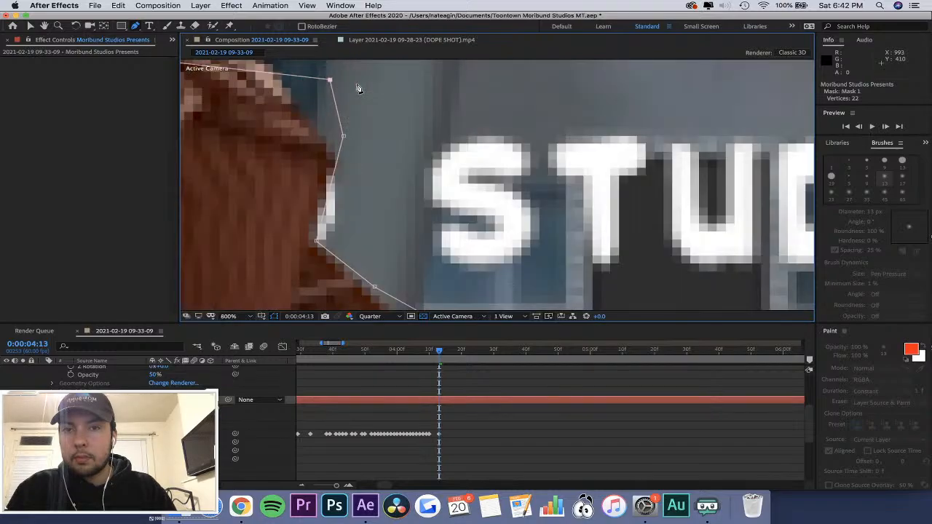
{"action": "left_click_drag", "start_coordinate": [317, 242], "coordinate": [337, 242]}
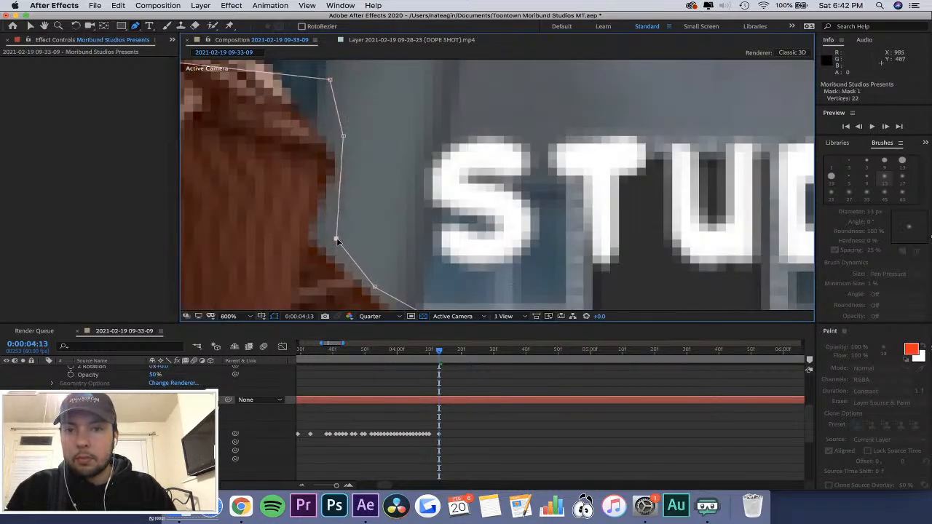
At 0:00:04:13, pull Mask 1's chest and elbow vertices back in against the edge of the character's torso.
{"action": "scroll", "coordinate": [337, 241], "scroll_direction": "down", "scroll_amount": 4}
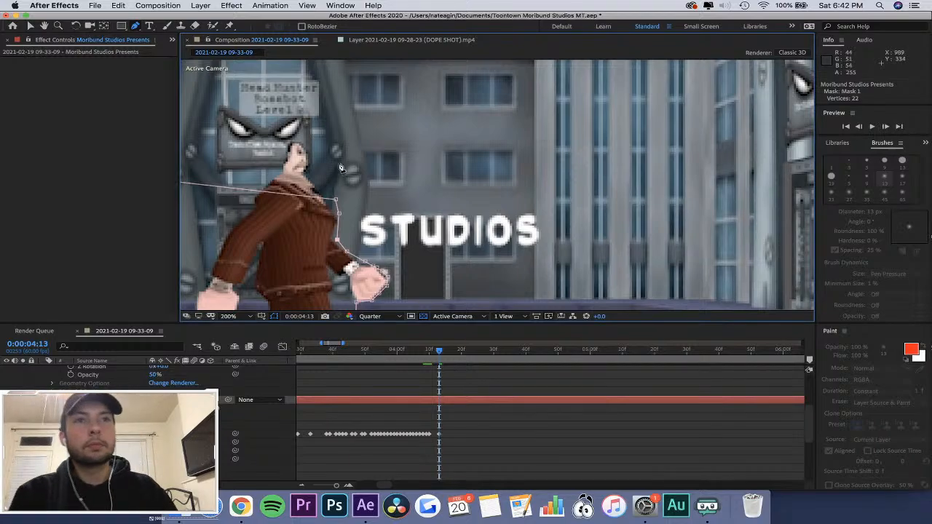
{"action": "scroll", "coordinate": [319, 232], "scroll_direction": "up", "scroll_amount": 2}
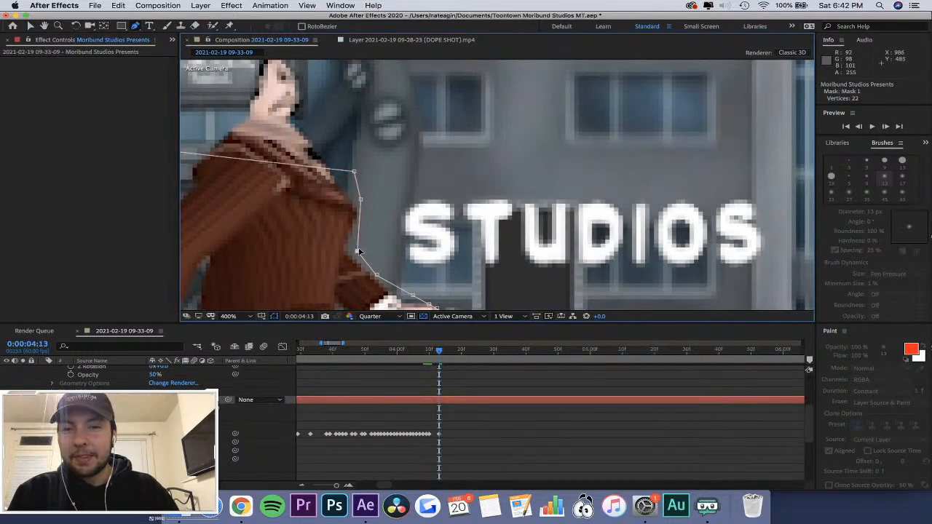
{"action": "left_click_drag", "start_coordinate": [357, 252], "coordinate": [347, 252]}
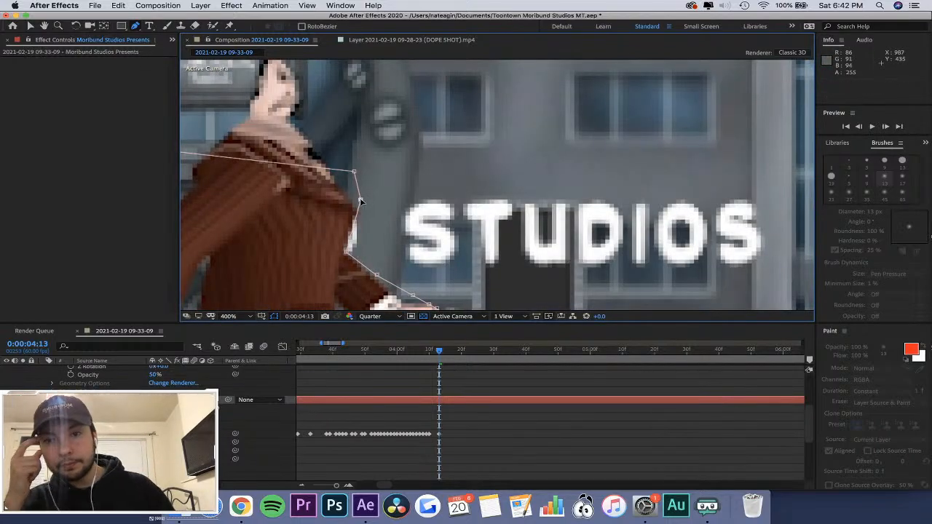
{"action": "left_click_drag", "start_coordinate": [360, 198], "coordinate": [356, 209]}
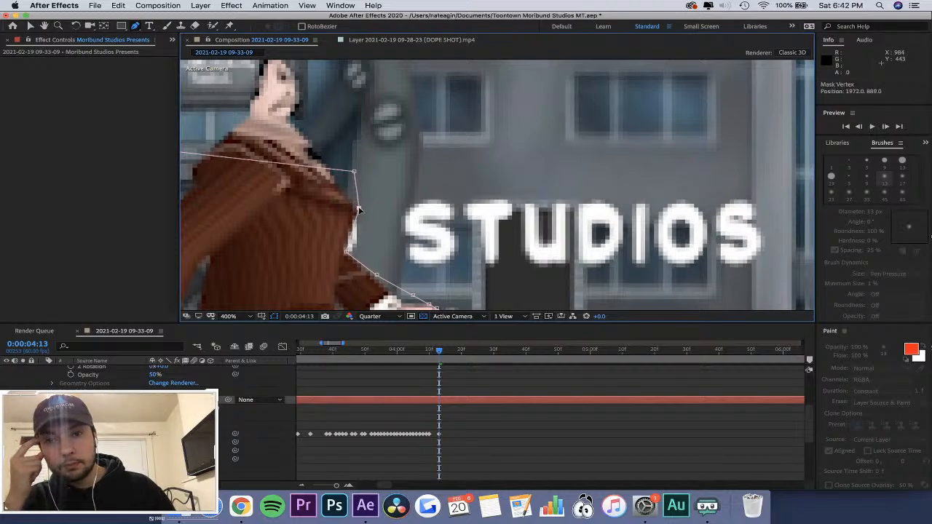
At 0:00:04:14, move Mask 1's chest and elbow vertices slightly outward to follow the front of the torso.
{"action": "mouse_move", "coordinate": [440, 352]}
{"action": "left_mouse_down"}
{"action": "mouse_move", "coordinate": [425, 352]}
{"action": "mouse_move", "coordinate": [435, 352]}
{"action": "left_mouse_up"}
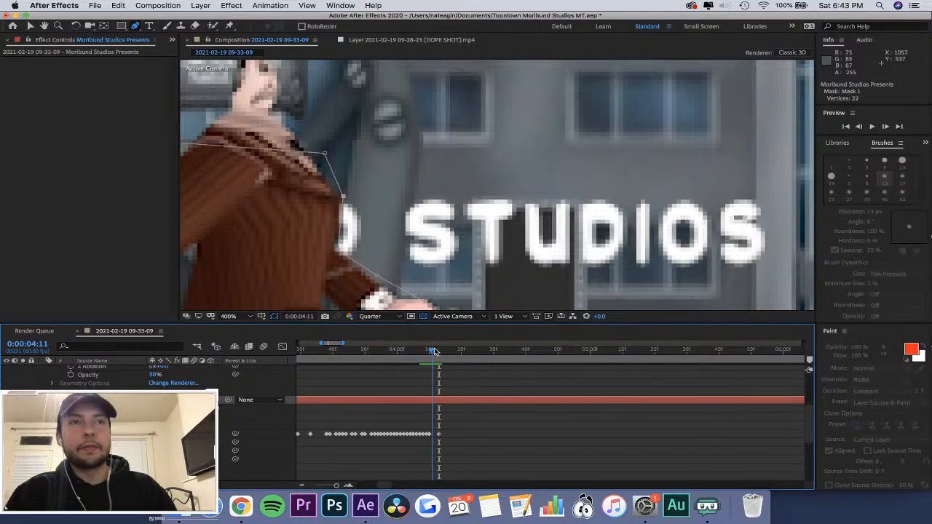
{"action": "mouse_move", "coordinate": [434, 351]}
{"action": "left_mouse_down"}
{"action": "mouse_move", "coordinate": [450, 357]}
{"action": "mouse_move", "coordinate": [442, 357]}
{"action": "left_mouse_up"}
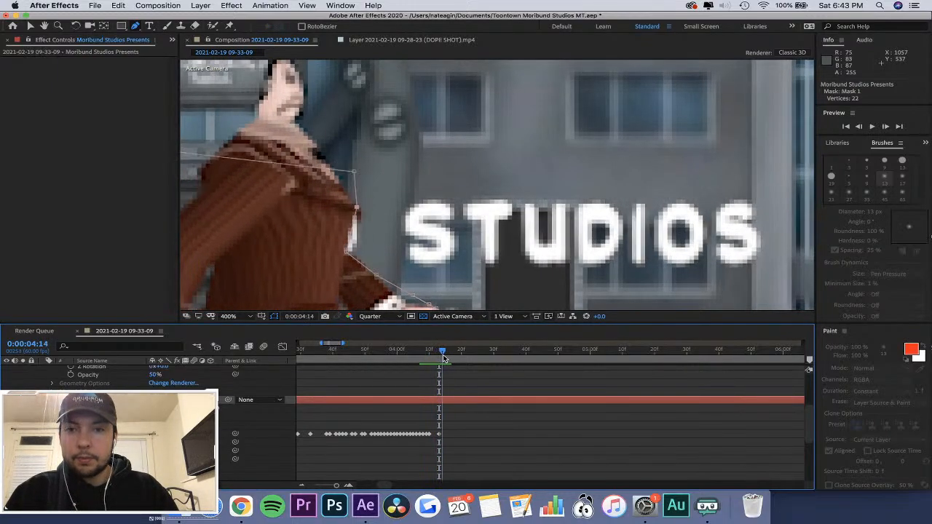
{"action": "left_click_drag", "start_coordinate": [355, 208], "coordinate": [363, 208]}
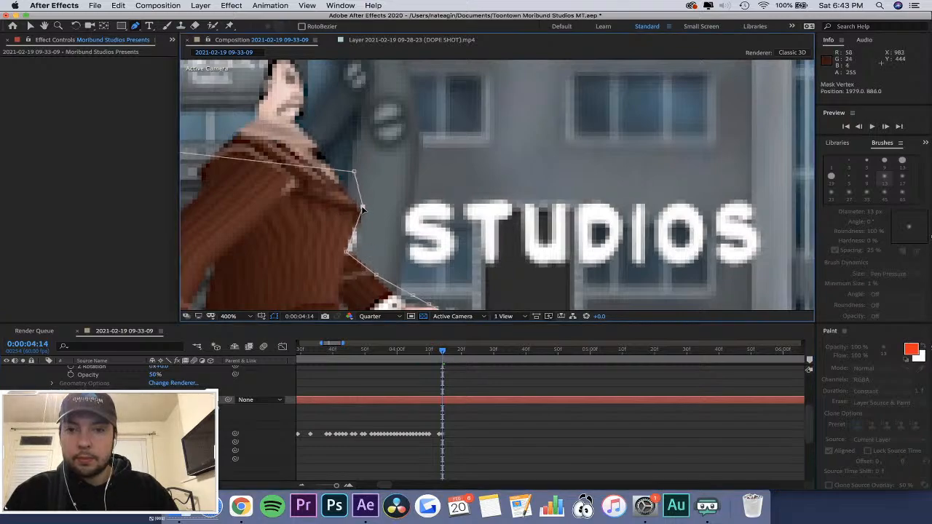
{"action": "mouse_move", "coordinate": [346, 253]}
{"action": "left_mouse_down"}
{"action": "mouse_move", "coordinate": [370, 253]}
{"action": "mouse_move", "coordinate": [351, 253]}
{"action": "left_mouse_up"}
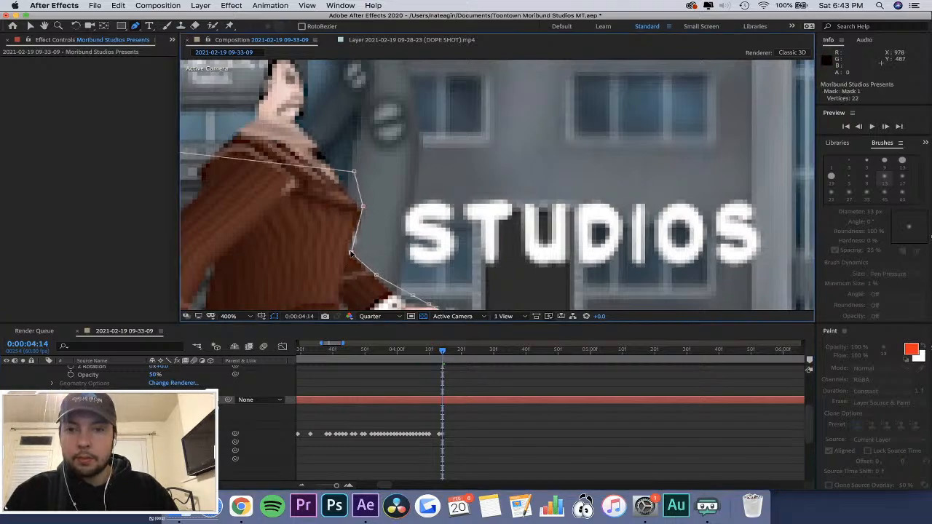
Fit Mask 1's vertices around the wrist, knuckles and underside of the character's forward hand at 0:00:04:14 and 0:00:04:16.
{"action": "scroll", "coordinate": [435, 239], "scroll_direction": "down", "scroll_amount": 4}
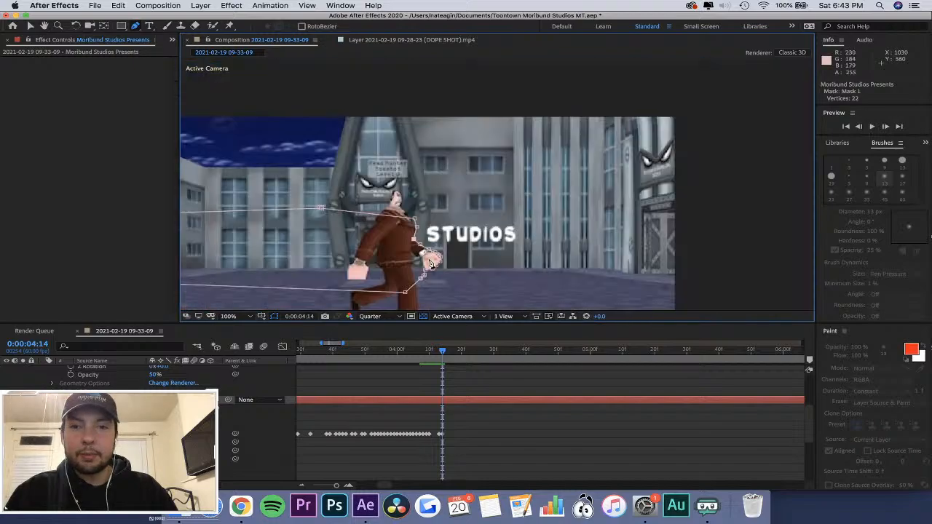
{"action": "scroll", "coordinate": [435, 270], "scroll_direction": "up", "scroll_amount": 5}
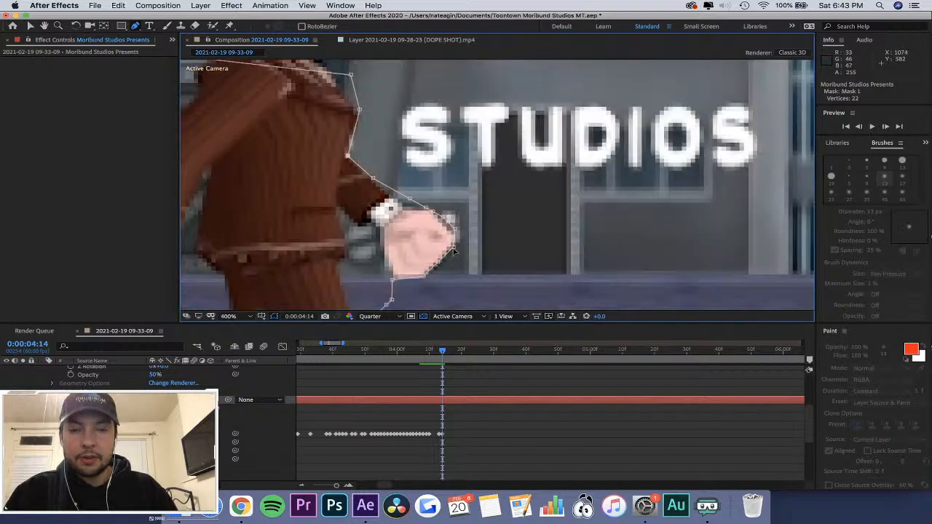
{"action": "left_click_drag", "start_coordinate": [453, 248], "coordinate": [457, 249]}
{"action": "left_click_drag", "start_coordinate": [425, 276], "coordinate": [429, 278]}
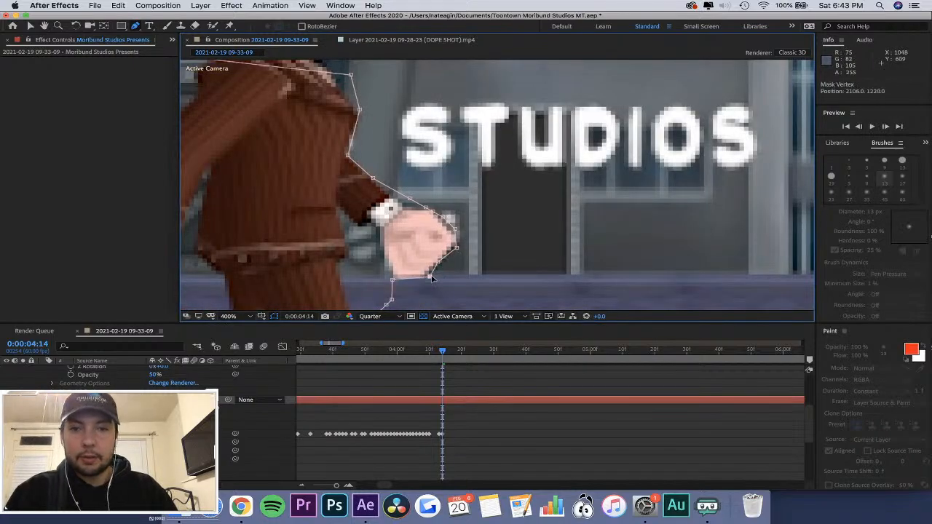
{"action": "left_click_drag", "start_coordinate": [411, 200], "coordinate": [438, 212]}
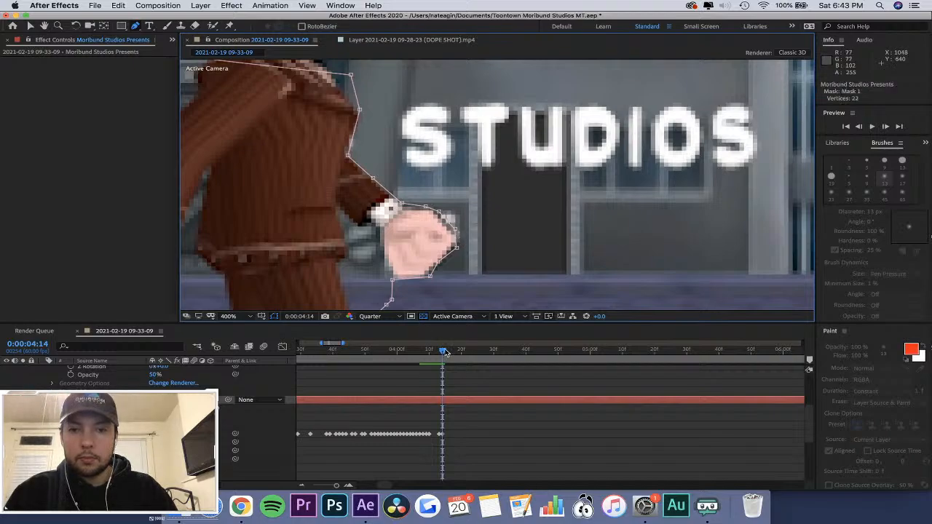
{"action": "mouse_move", "coordinate": [446, 352]}
{"action": "left_mouse_down"}
{"action": "mouse_move", "coordinate": [400, 352]}
{"action": "mouse_move", "coordinate": [451, 352]}
{"action": "left_mouse_up"}
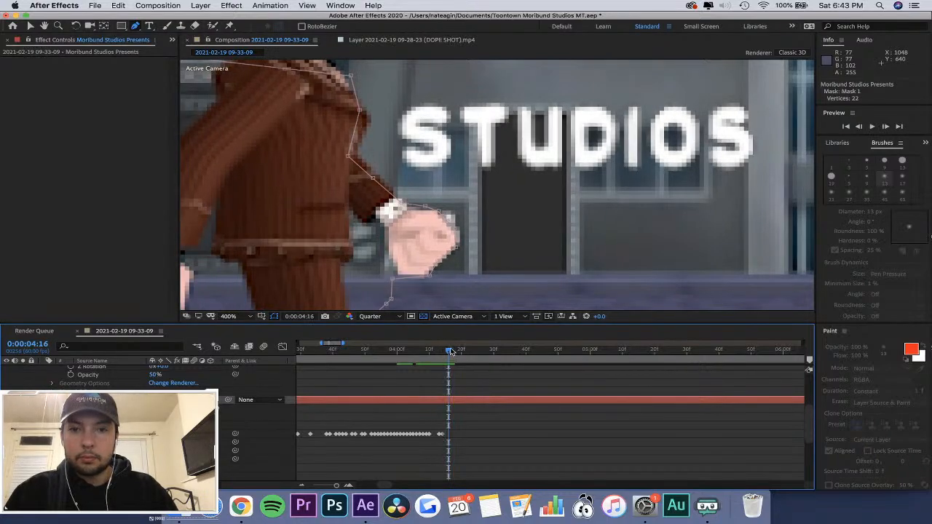
{"action": "left_click_drag", "start_coordinate": [439, 211], "coordinate": [461, 249]}
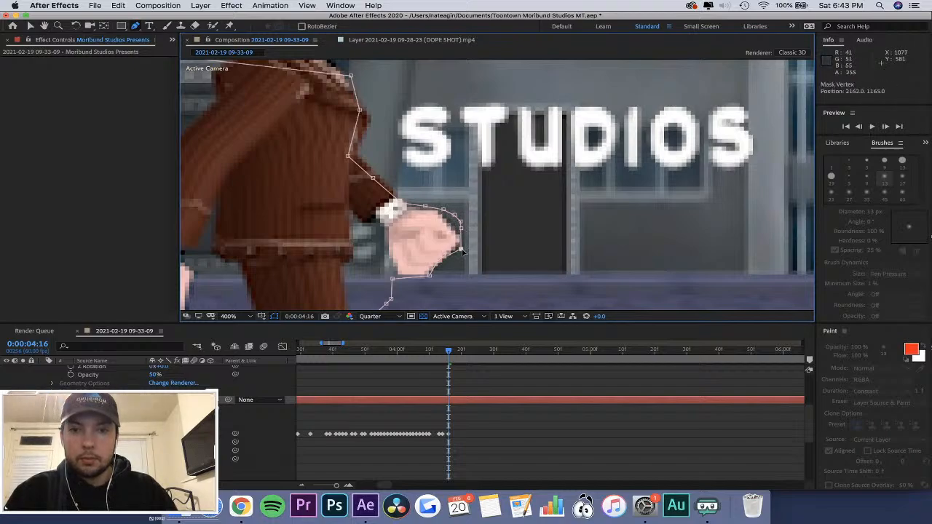
At 0:00:04:30, select the whole Mask 1 path and shift it forward to the front edge of the torso beside the letter S.
{"action": "left_click_drag", "start_coordinate": [449, 352], "coordinate": [495, 369]}
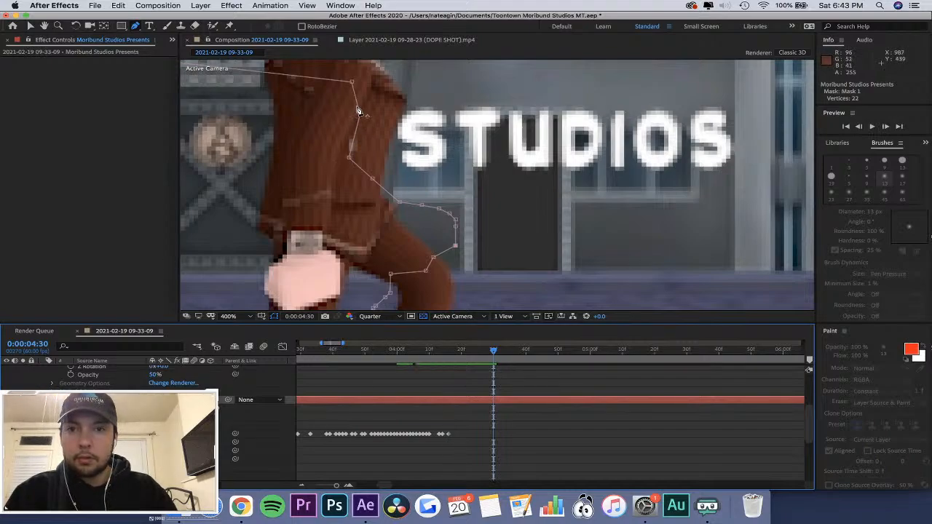
{"action": "left_click_drag", "start_coordinate": [348, 158], "coordinate": [348, 164]}
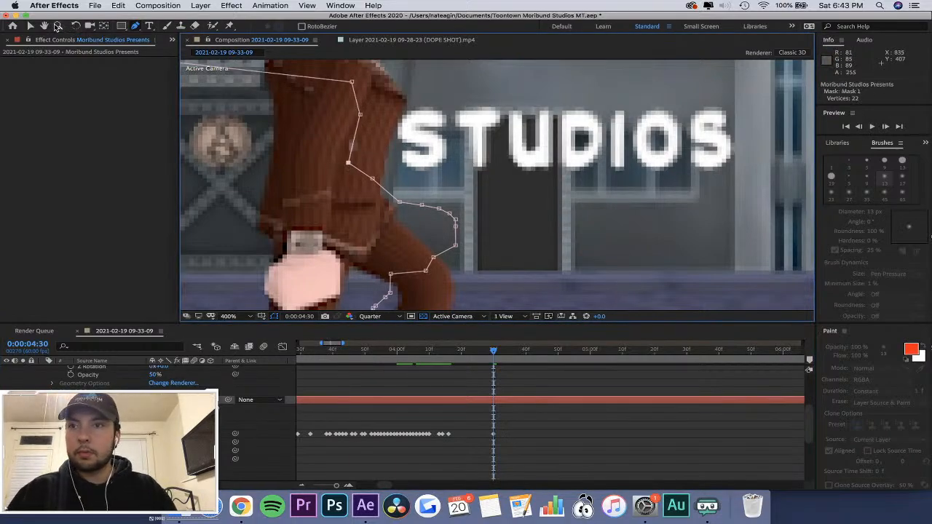
{"action": "key", "text": "v"}
{"action": "left_click", "coordinate": [360, 116]}
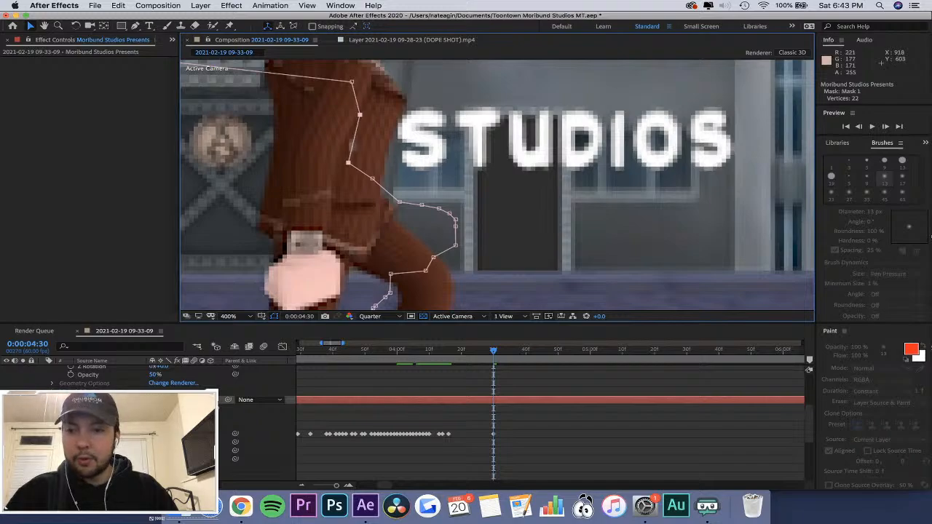
{"action": "left_click", "coordinate": [100, 434]}
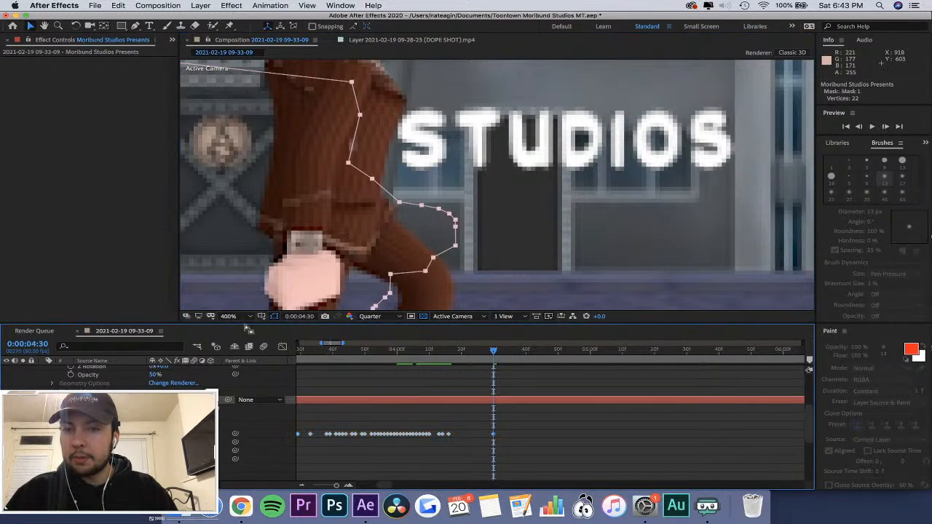
{"action": "left_click", "coordinate": [354, 163]}
{"action": "left_click_drag", "start_coordinate": [354, 163], "coordinate": [395, 153]}
{"action": "mouse_move", "coordinate": [494, 356]}
{"action": "left_mouse_down"}
{"action": "mouse_move", "coordinate": [422, 361]}
{"action": "mouse_move", "coordinate": [493, 364]}
{"action": "left_mouse_up"}
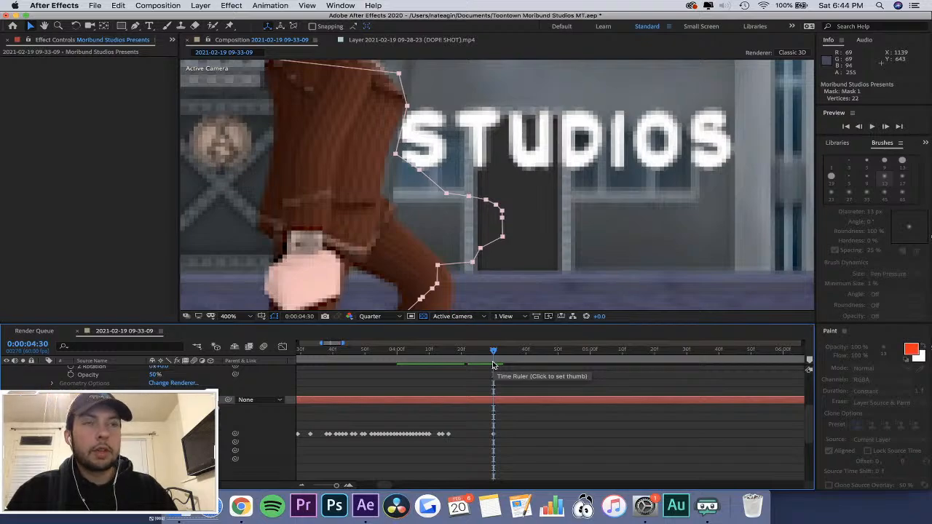
{"action": "left_click_drag", "start_coordinate": [493, 359], "coordinate": [495, 357]}
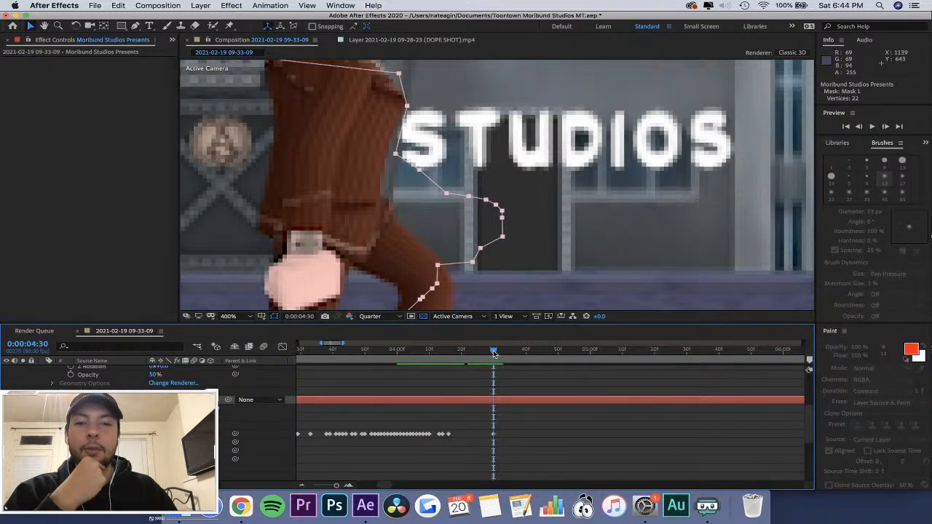
Shift the whole Mask 1 path forward with the torso at 0:00:04:38 and 0:00:04:39, covering most of the letter S.
{"action": "left_click_drag", "start_coordinate": [494, 355], "coordinate": [519, 355]}
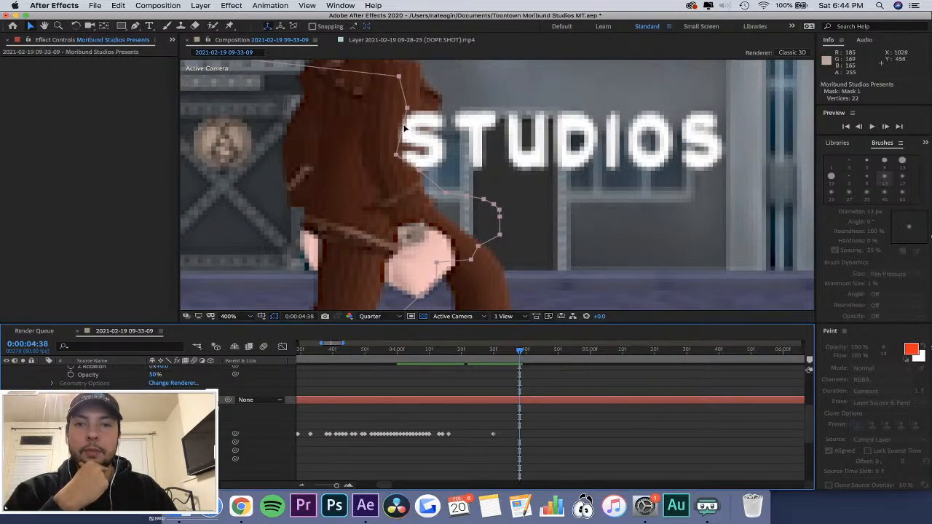
{"action": "left_click_drag", "start_coordinate": [405, 128], "coordinate": [440, 128]}
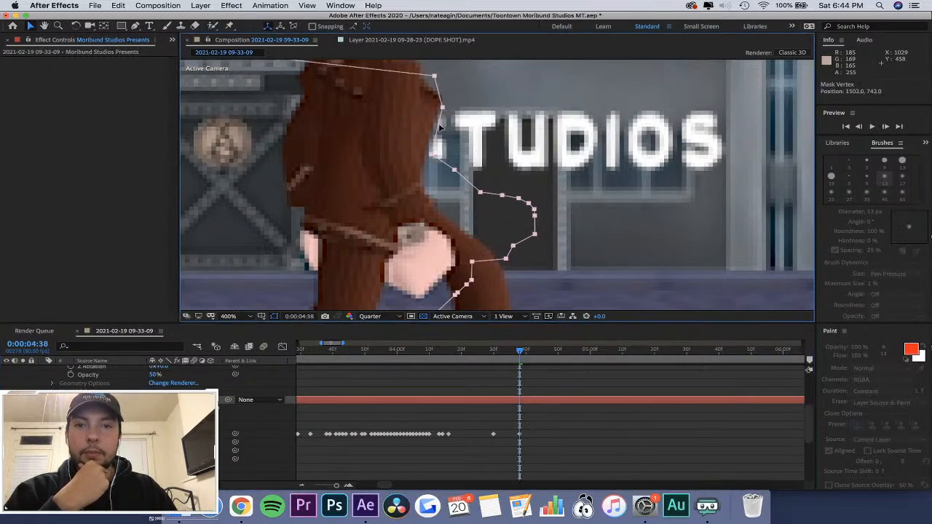
{"action": "left_click", "coordinate": [523, 352]}
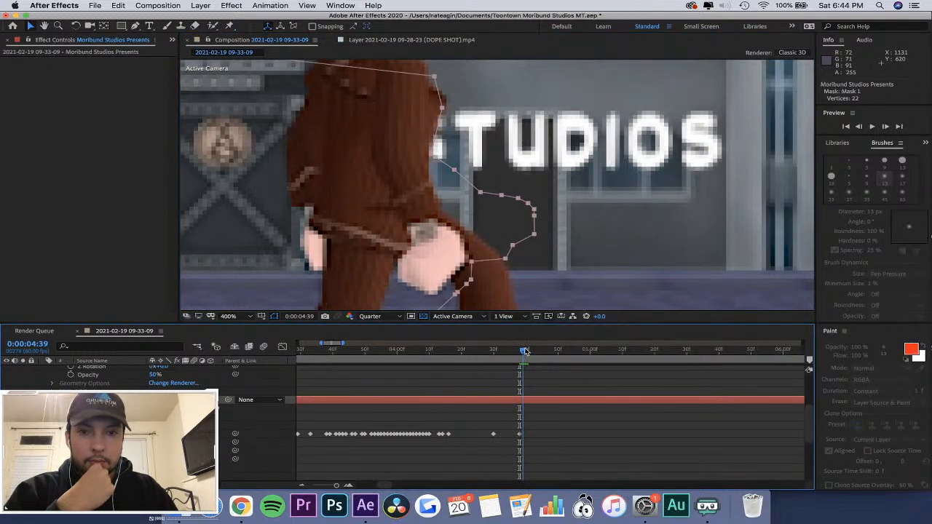
{"action": "left_click_drag", "start_coordinate": [438, 129], "coordinate": [441, 123]}
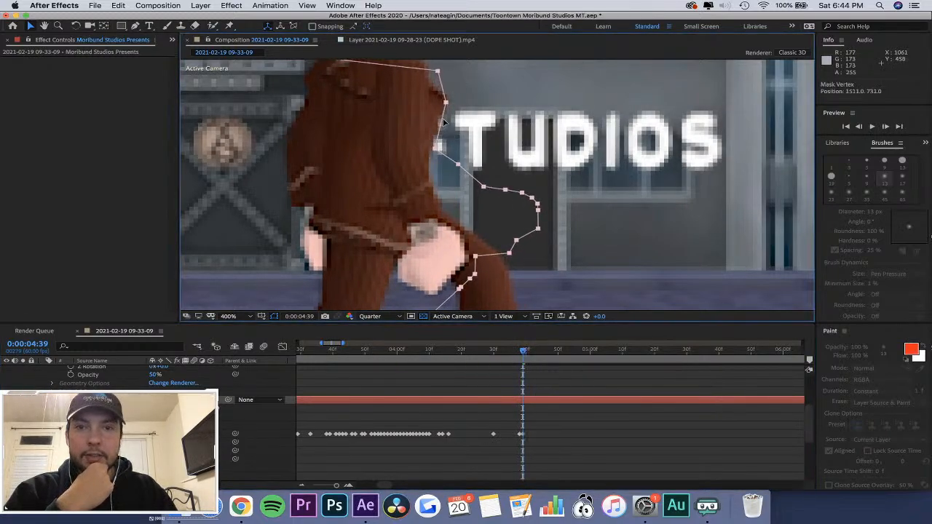
Shift the whole Mask 1 path forward along the character's front arm at 0:00:04:42 and 0:00:04:44, over the letter T.
{"action": "left_click", "coordinate": [531, 353]}
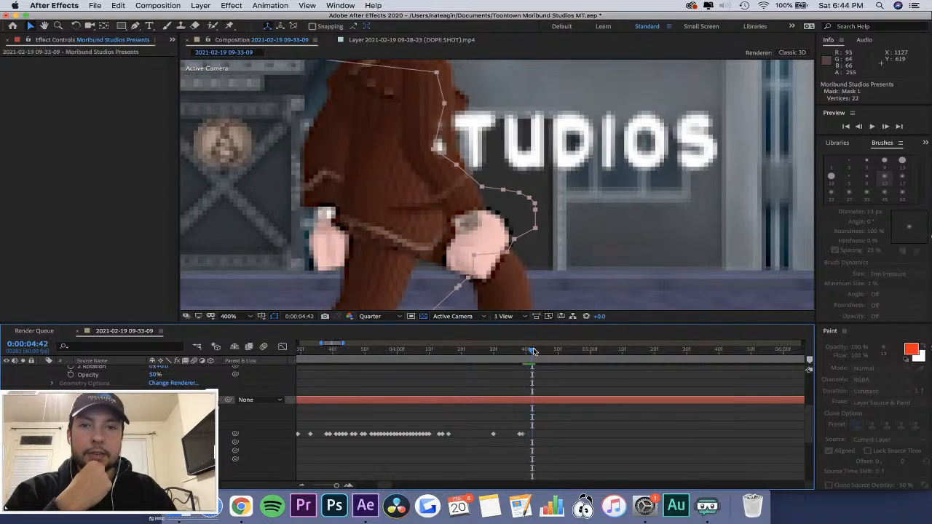
{"action": "left_click_drag", "start_coordinate": [437, 130], "coordinate": [460, 130]}
{"action": "left_click_drag", "start_coordinate": [533, 350], "coordinate": [539, 350]}
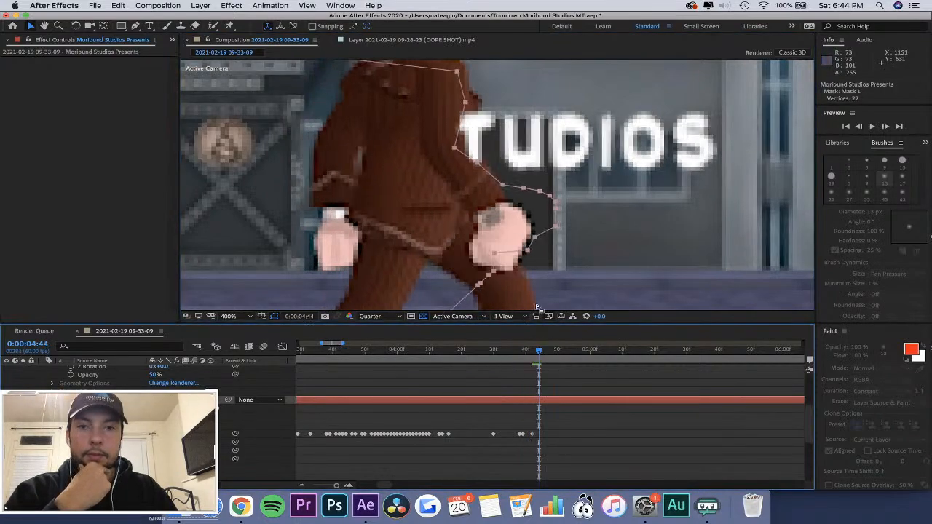
{"action": "left_click_drag", "start_coordinate": [465, 126], "coordinate": [479, 126]}
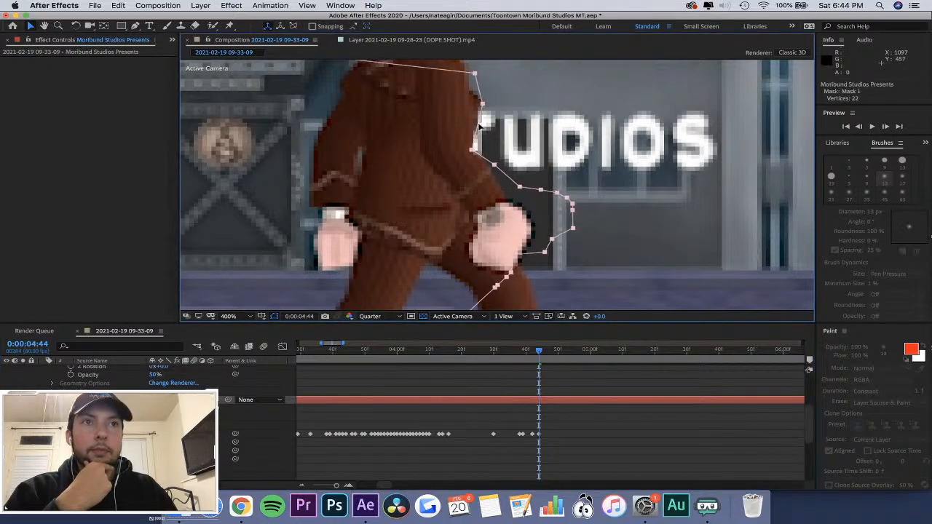
Shift the whole Mask 1 path forward with the character's chest at 0:00:04:48 and 0:00:04:52, past the letter U.
{"action": "left_click_drag", "start_coordinate": [548, 361], "coordinate": [551, 354]}
{"action": "left_click_drag", "start_coordinate": [479, 127], "coordinate": [524, 127]}
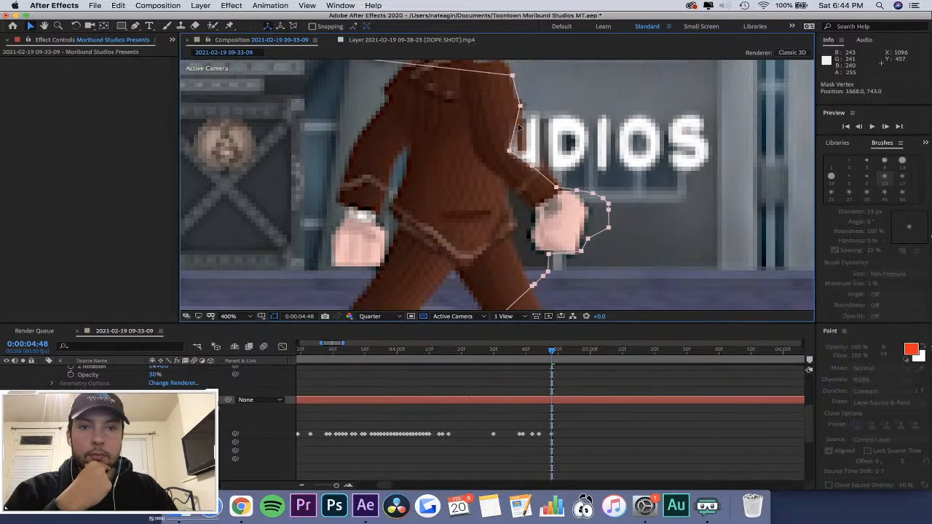
{"action": "mouse_move", "coordinate": [554, 355]}
{"action": "left_mouse_down"}
{"action": "mouse_move", "coordinate": [520, 354]}
{"action": "mouse_move", "coordinate": [564, 350]}
{"action": "left_mouse_up"}
{"action": "left_click_drag", "start_coordinate": [522, 139], "coordinate": [548, 136]}
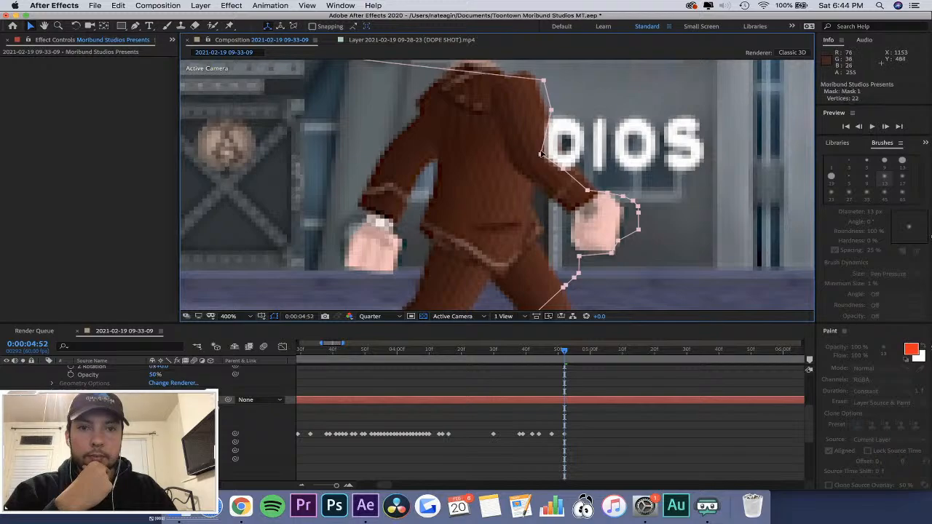
{"action": "left_click", "coordinate": [136, 26]}
{"action": "left_click_drag", "start_coordinate": [564, 353], "coordinate": [573, 355]}
{"action": "left_click_drag", "start_coordinate": [541, 156], "coordinate": [559, 156]}
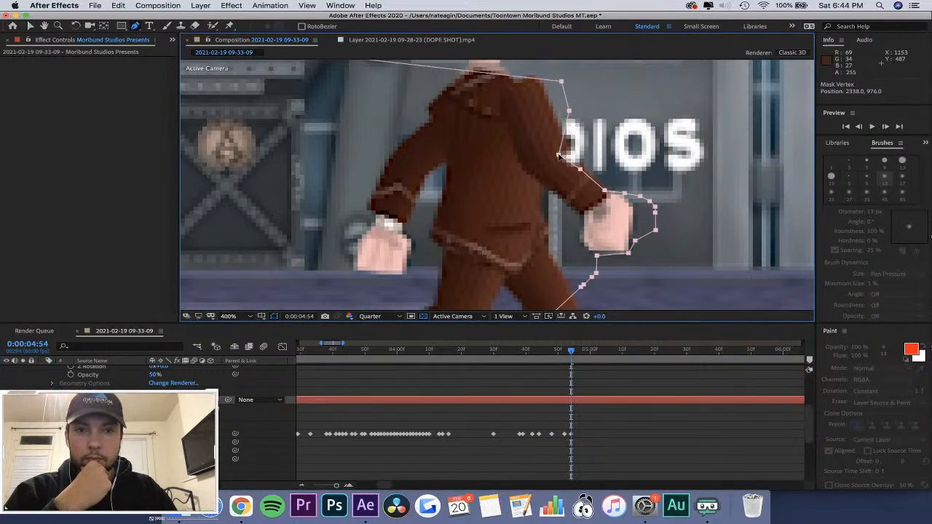
{"action": "key", "text": "super+z"}
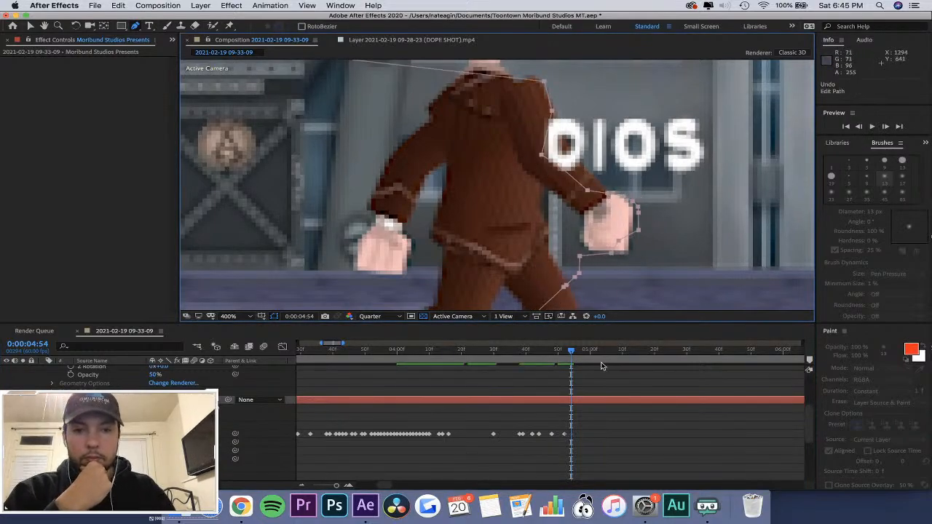
{"action": "left_click_drag", "start_coordinate": [572, 354], "coordinate": [564, 353]}
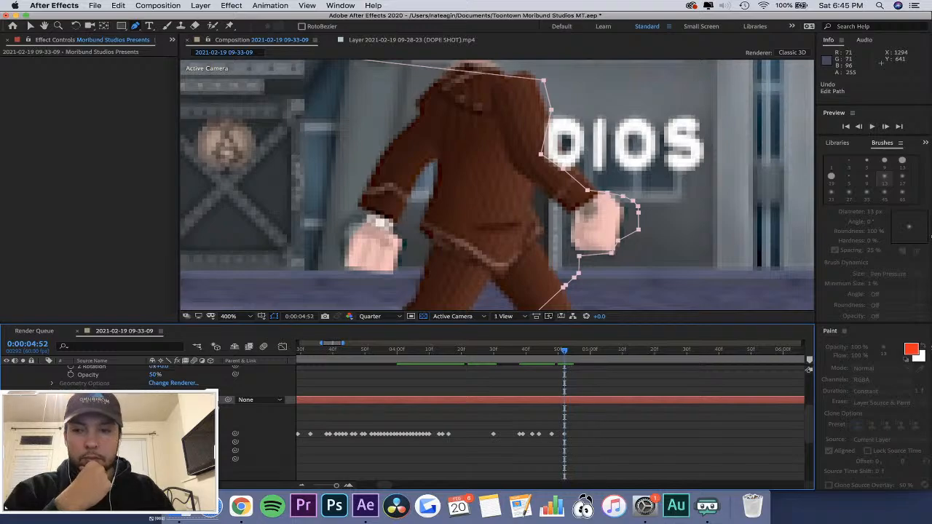
Select Mask 1 of the Moribund Studios Presents layer and reshape its sleeve vertices at 0:00:04:52 to follow the character's front arm.
{"action": "left_click", "coordinate": [565, 400]}
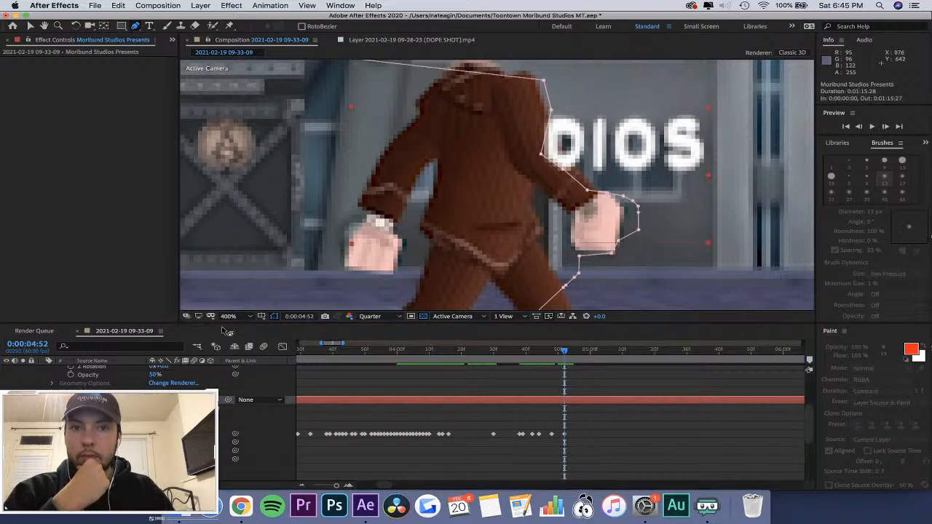
{"action": "left_click", "coordinate": [113, 383]}
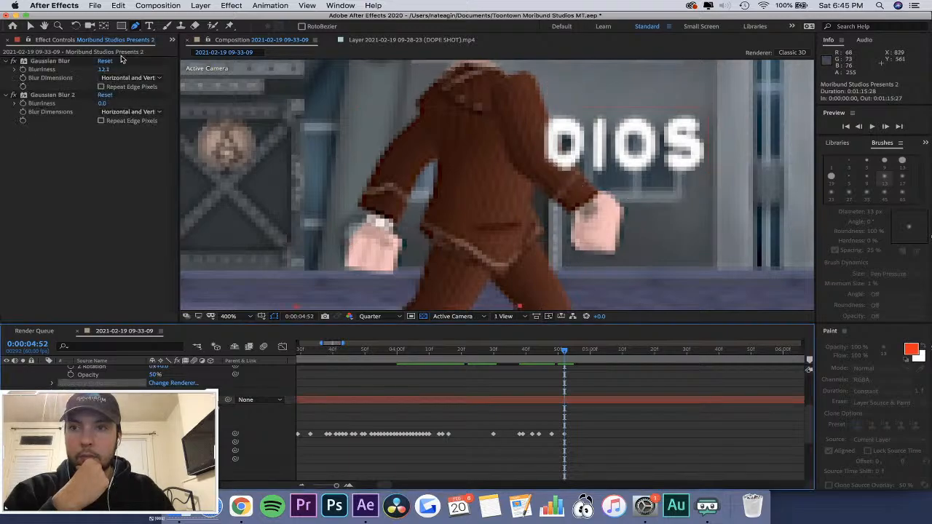
{"action": "left_click", "coordinate": [138, 29]}
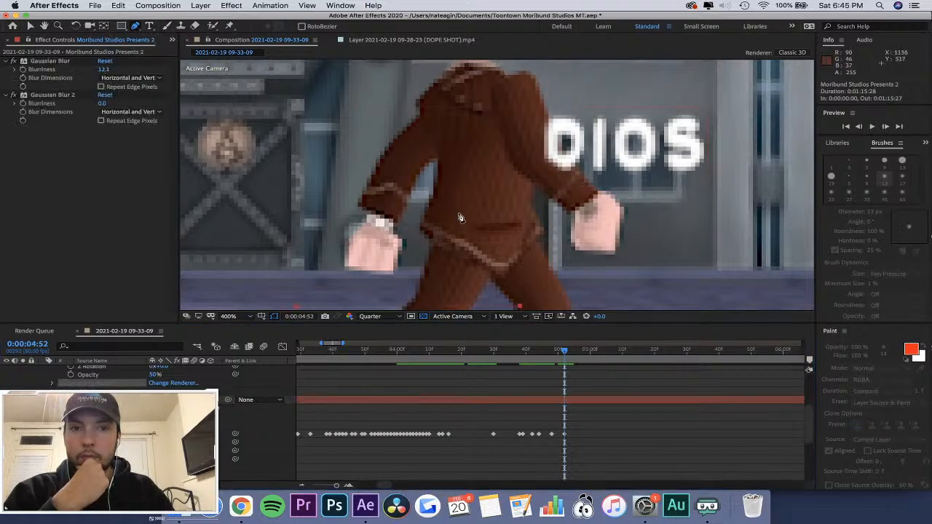
{"action": "left_click", "coordinate": [89, 426]}
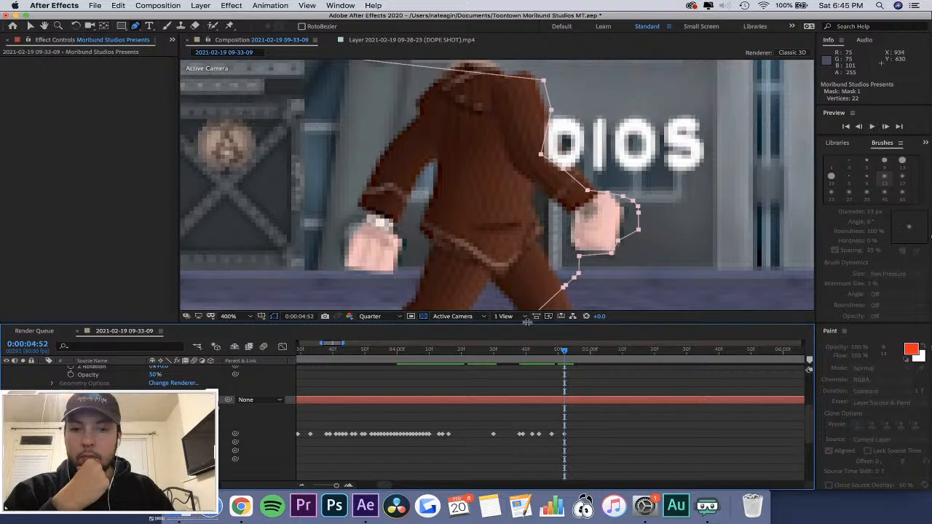
{"action": "left_click", "coordinate": [92, 434]}
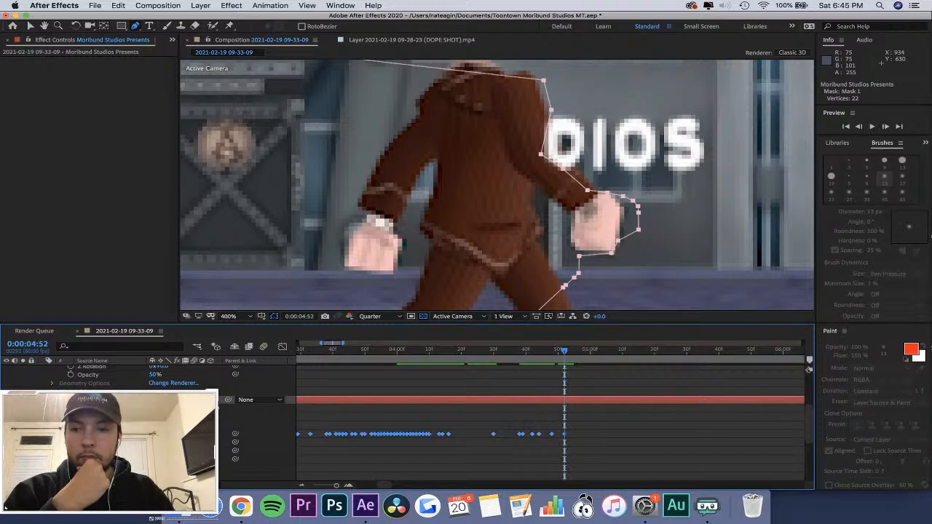
{"action": "left_click", "coordinate": [92, 400]}
{"action": "left_click", "coordinate": [92, 391]}
{"action": "left_click", "coordinate": [91, 400]}
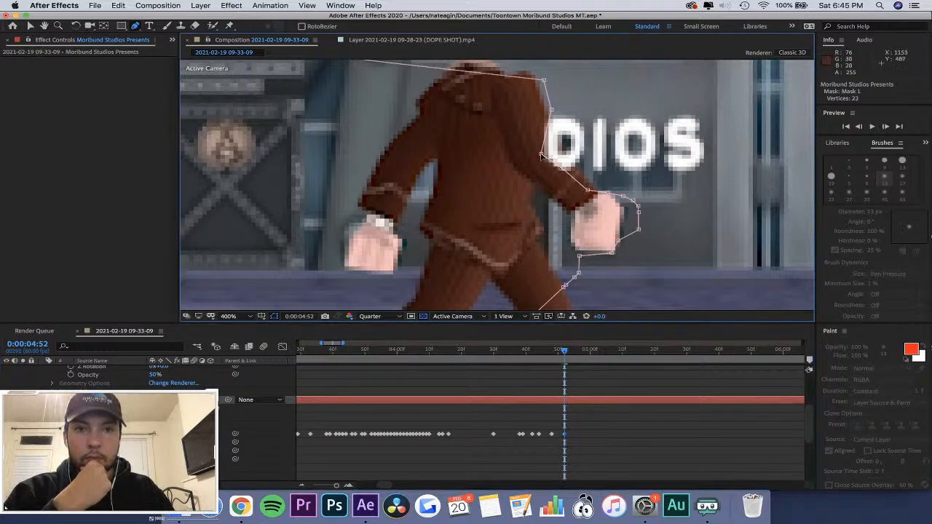
{"action": "left_click_drag", "start_coordinate": [542, 154], "coordinate": [565, 163]}
{"action": "left_click_drag", "start_coordinate": [618, 144], "coordinate": [589, 188]}
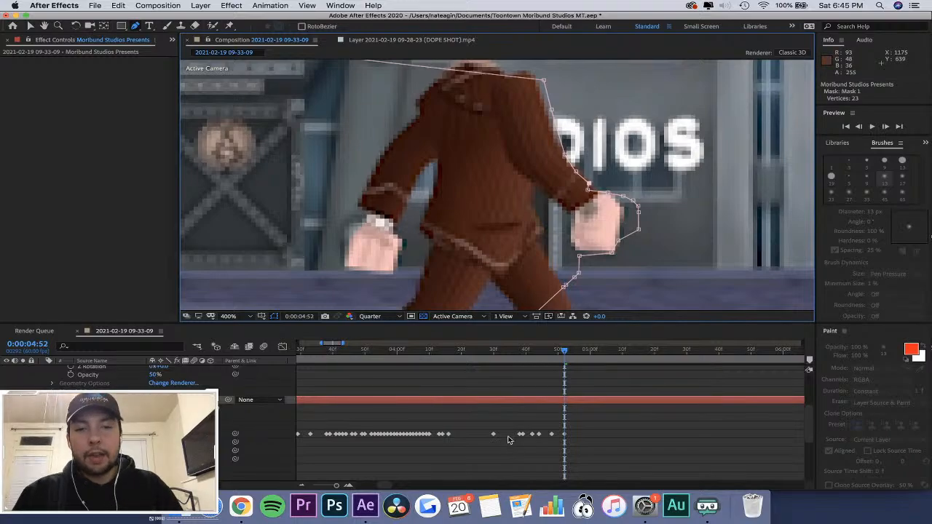
Move Mask 1's vertices onto the front sleeve and wrist just after 0:00:04:52 and at 0:00:04:57, covering the letter D.
{"action": "left_click_drag", "start_coordinate": [559, 356], "coordinate": [571, 358]}
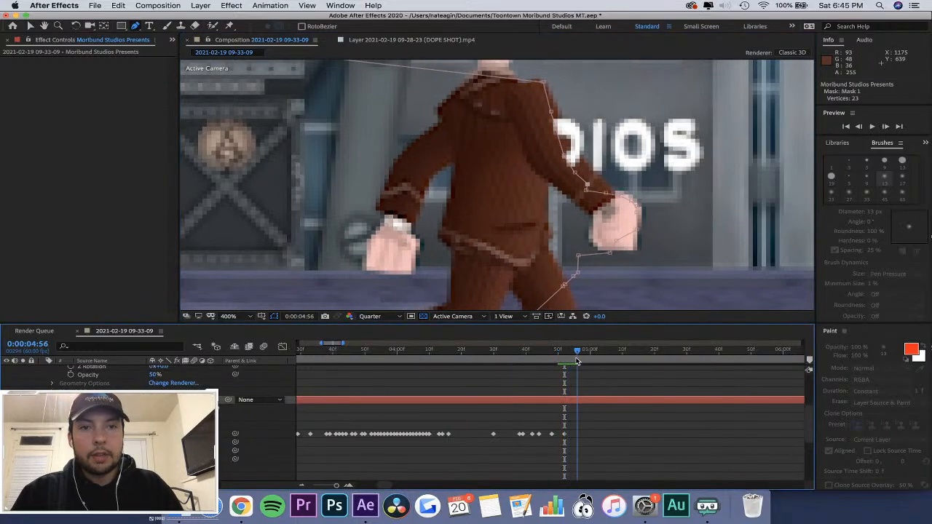
{"action": "left_click_drag", "start_coordinate": [564, 155], "coordinate": [605, 185]}
{"action": "left_click_drag", "start_coordinate": [572, 353], "coordinate": [580, 353]}
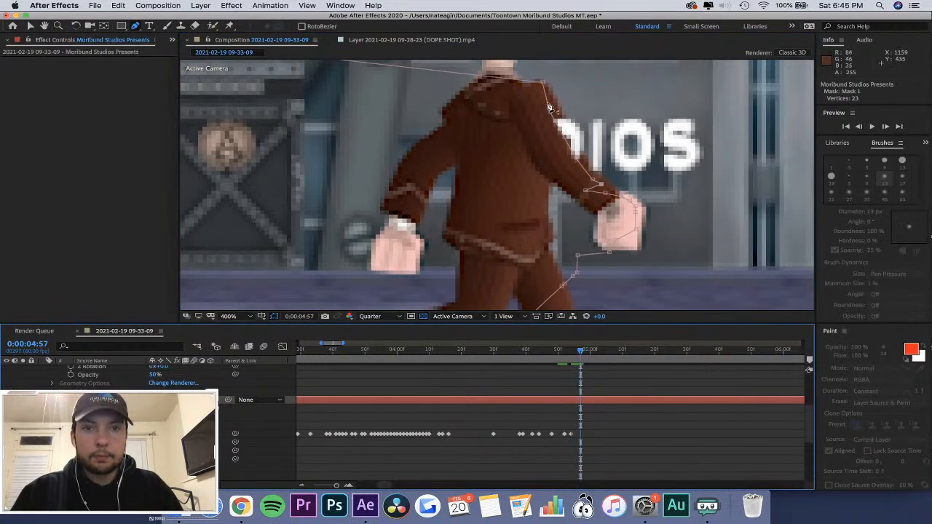
{"action": "key", "text": "v"}
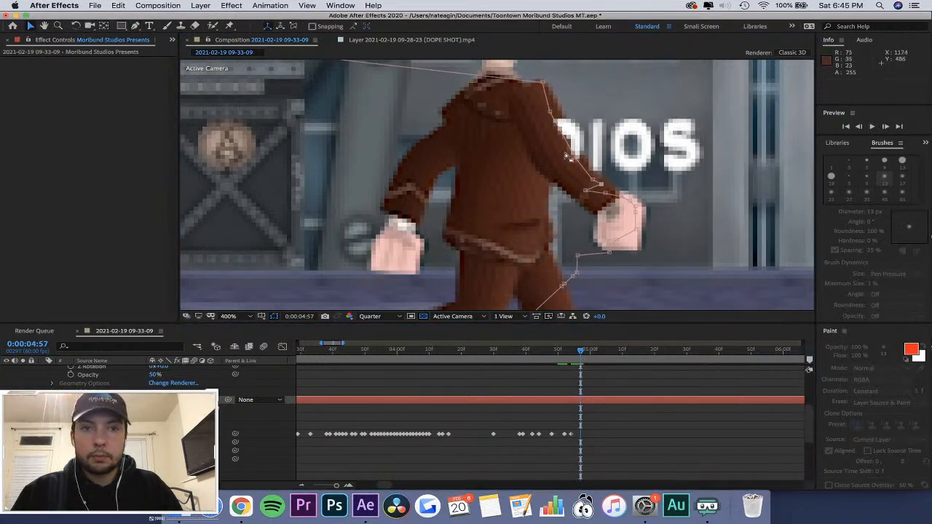
{"action": "left_click", "coordinate": [587, 155]}
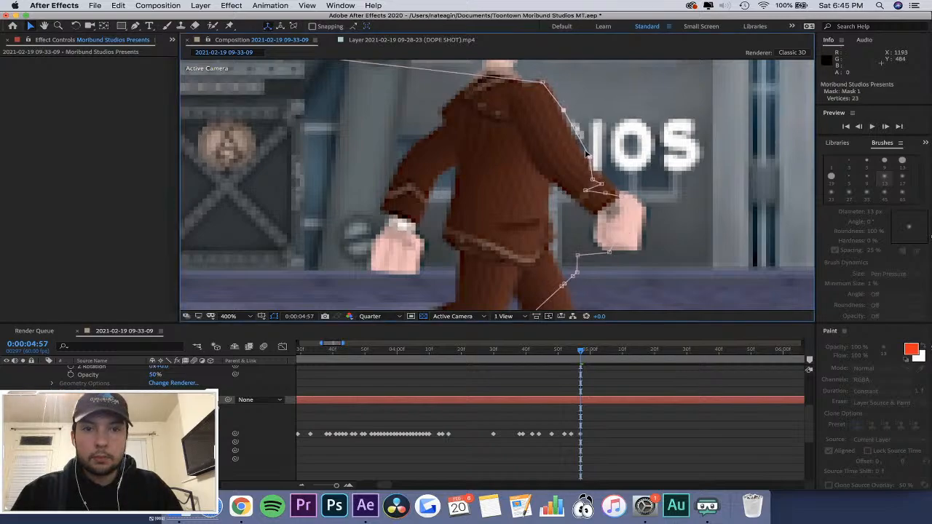
{"action": "left_click_drag", "start_coordinate": [592, 180], "coordinate": [635, 191]}
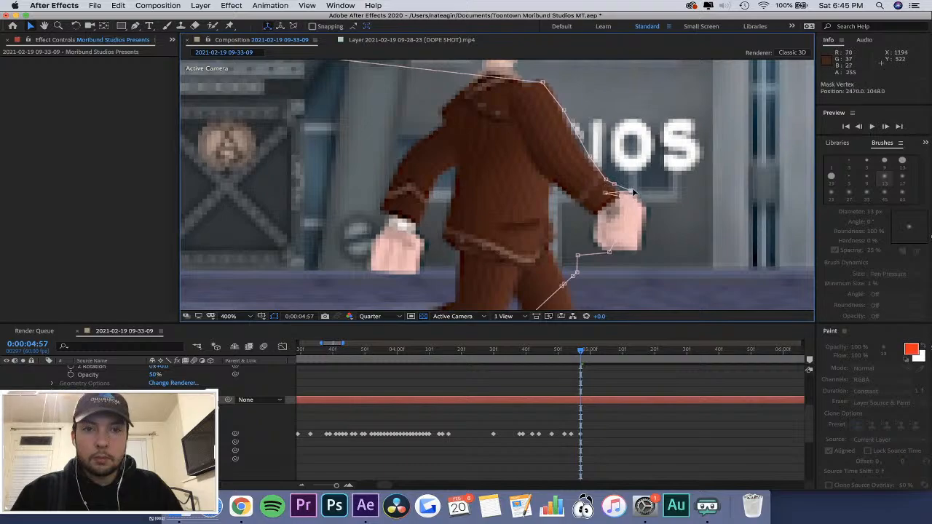
Shift Mask 1's upper-arm and wrist vertices forward along the front sleeve at 0:00:04:58 and 0:00:05:03, over the letter I.
{"action": "mouse_move", "coordinate": [580, 351]}
{"action": "left_mouse_down"}
{"action": "mouse_move", "coordinate": [536, 355]}
{"action": "mouse_move", "coordinate": [583, 362]}
{"action": "left_mouse_up"}
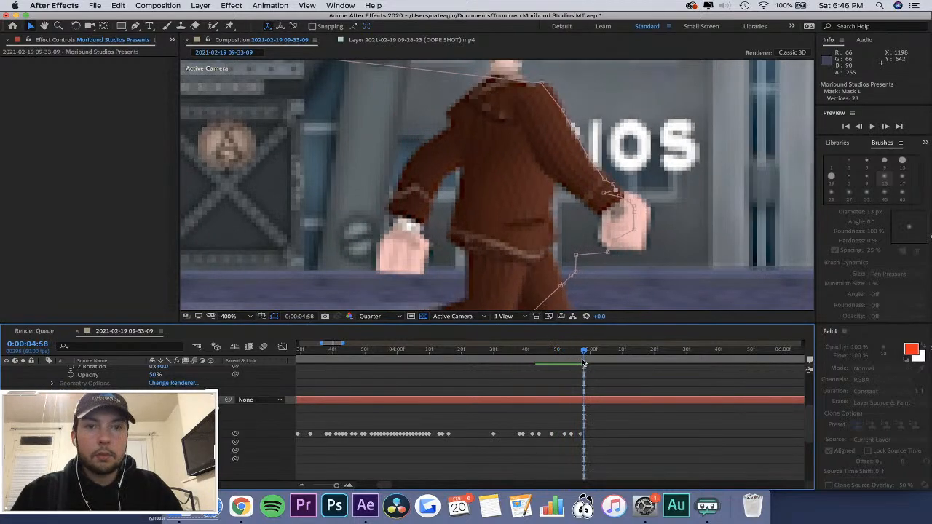
{"action": "left_click_drag", "start_coordinate": [606, 179], "coordinate": [626, 185]}
{"action": "key", "text": "Page_Down"}
{"action": "key", "text": "Page_Down"}
{"action": "key", "text": "Page_Down"}
{"action": "key", "text": "Page_Down"}
{"action": "key", "text": "Page_Down"}
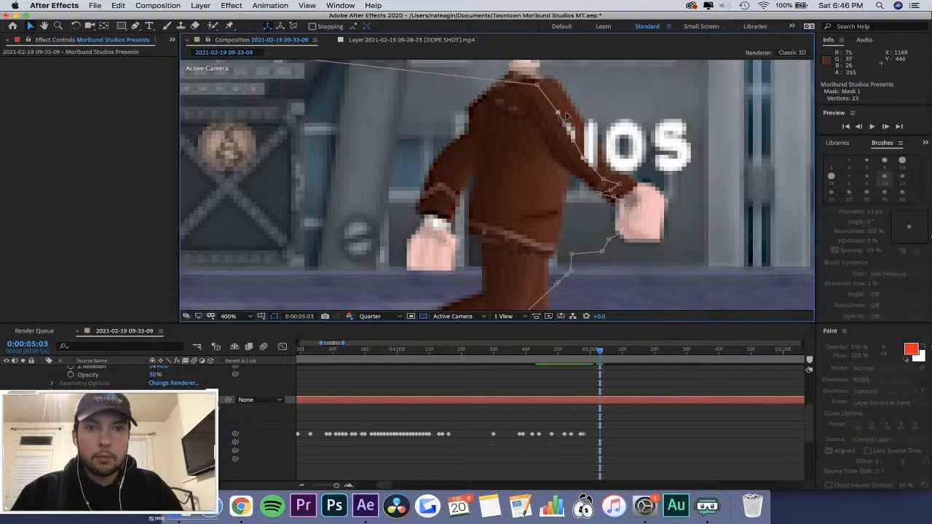
{"action": "left_click_drag", "start_coordinate": [566, 116], "coordinate": [583, 113]}
{"action": "left_click_drag", "start_coordinate": [603, 179], "coordinate": [623, 180]}
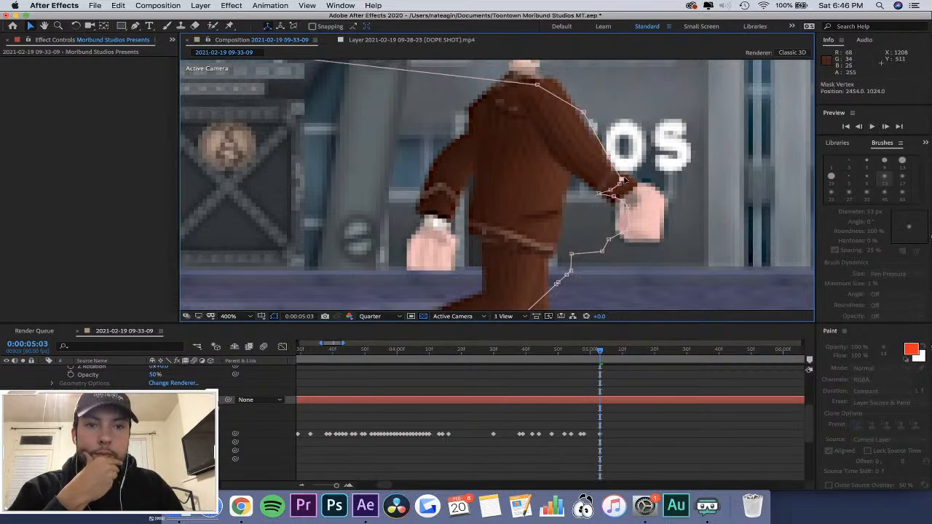
Fit Mask 1 to the swinging front arm at 0:00:05:08, and to the shoulder, chest and wrist at 0:00:05:15, beside the letter O.
{"action": "left_click_drag", "start_coordinate": [600, 351], "coordinate": [616, 361]}
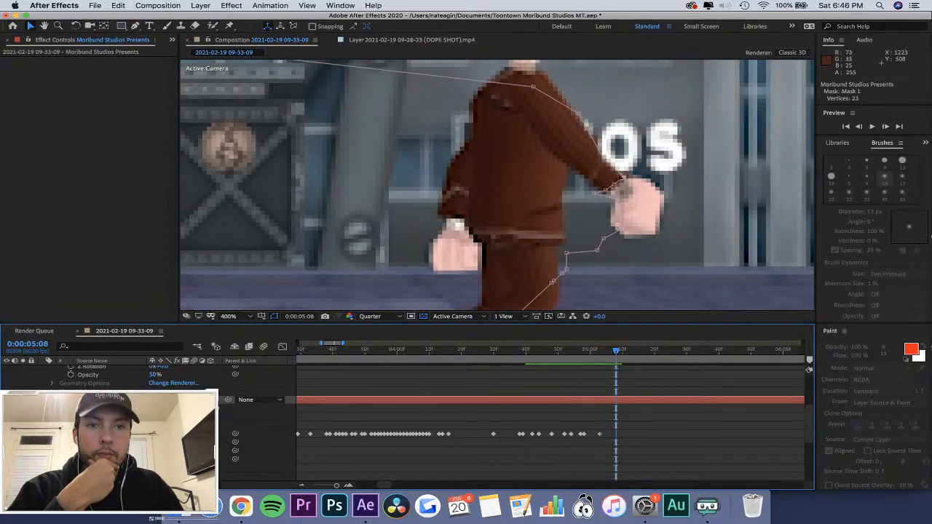
{"action": "left_click_drag", "start_coordinate": [637, 177], "coordinate": [635, 158]}
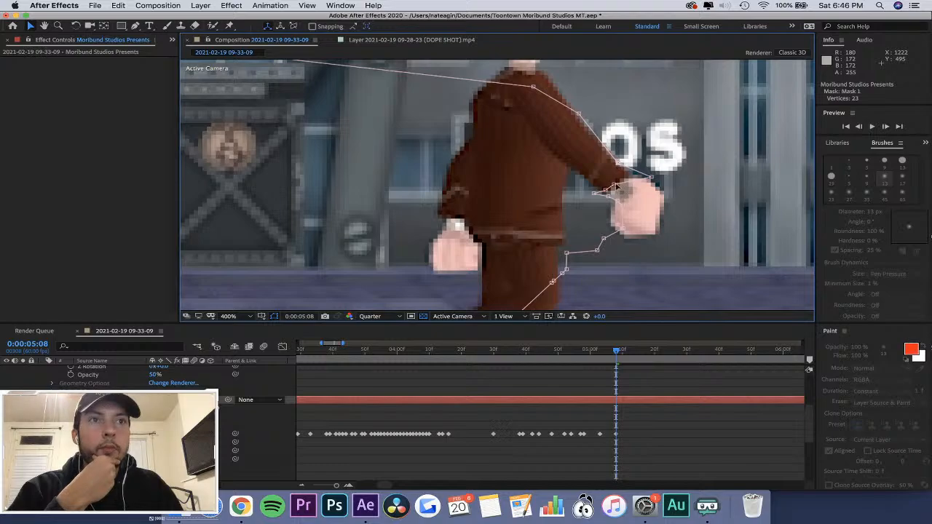
{"action": "left_click_drag", "start_coordinate": [616, 351], "coordinate": [638, 360]}
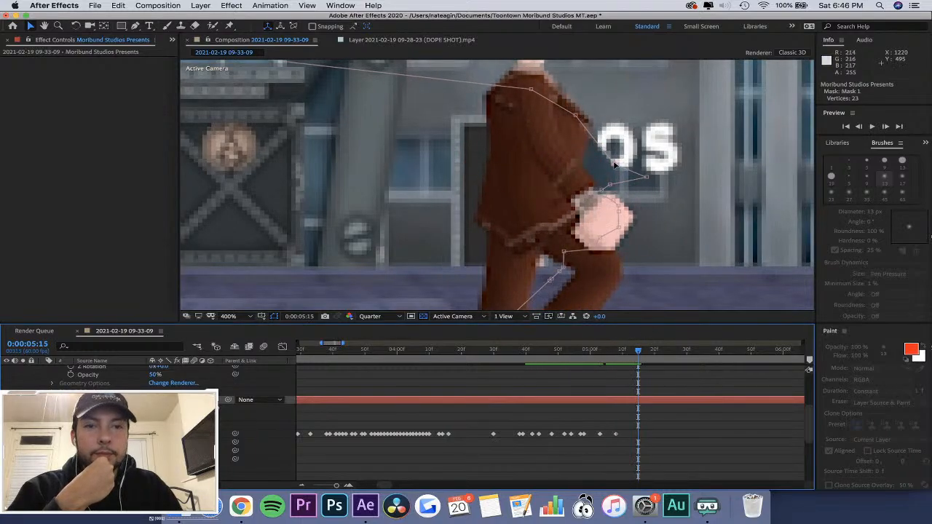
{"action": "left_click_drag", "start_coordinate": [615, 166], "coordinate": [586, 164]}
{"action": "left_click_drag", "start_coordinate": [575, 115], "coordinate": [594, 123]}
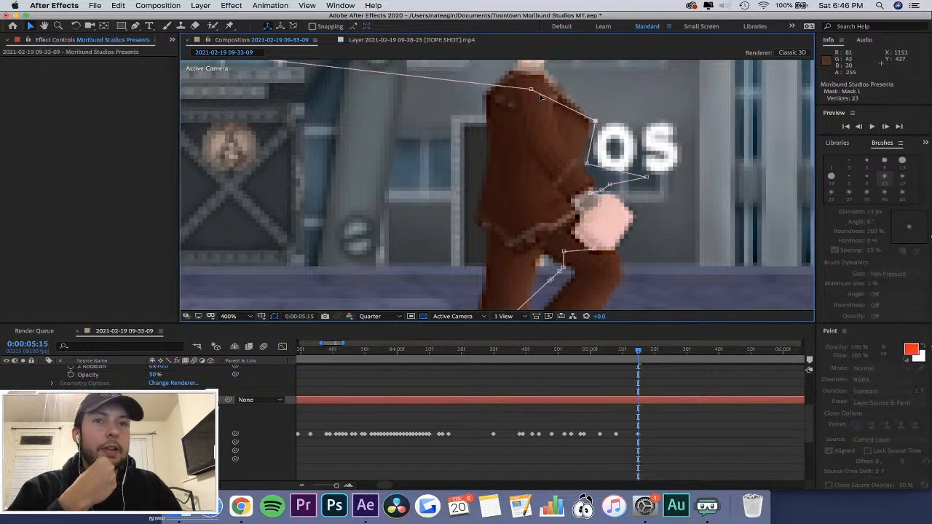
{"action": "left_click_drag", "start_coordinate": [531, 89], "coordinate": [534, 83]}
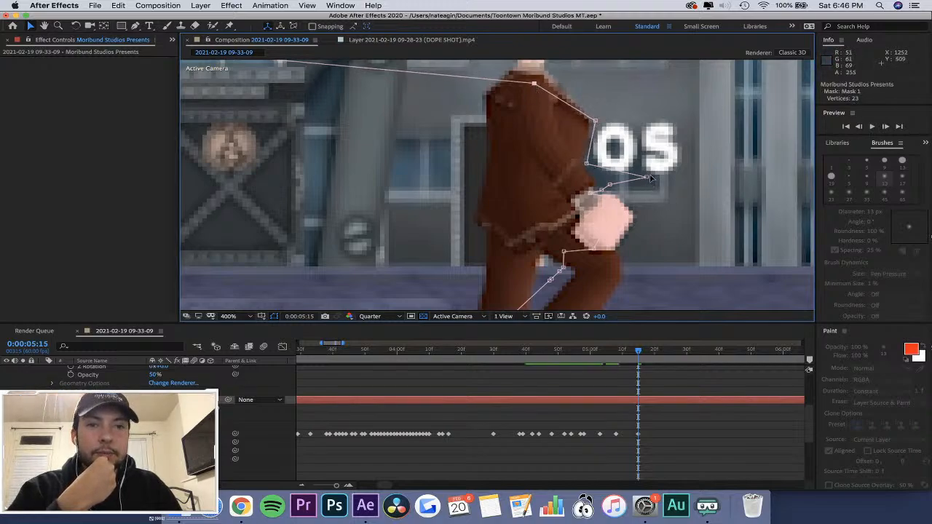
{"action": "left_click_drag", "start_coordinate": [646, 176], "coordinate": [592, 179]}
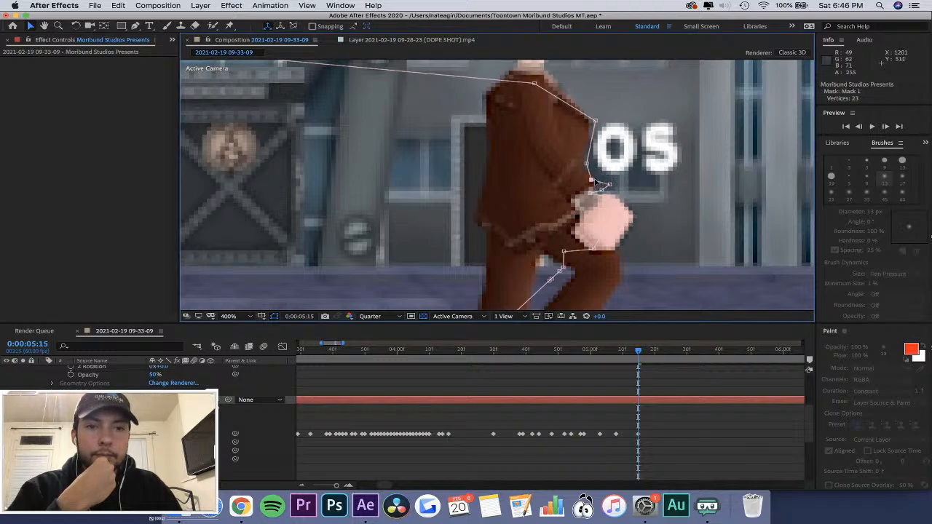
{"action": "left_click", "coordinate": [610, 185]}
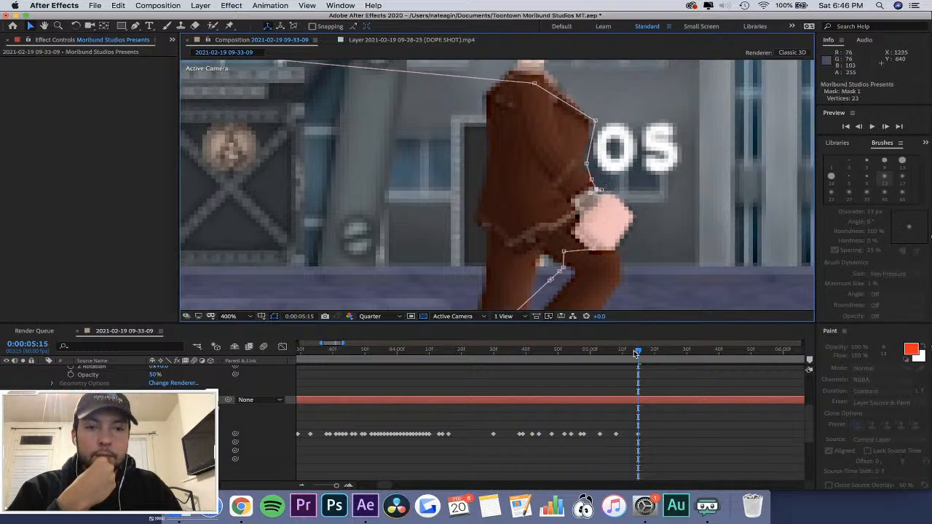
Move Mask 1's chest and waist vertices forward to the torso's front edge at 0:00:05:22 and 0:00:05:26, past the letter O.
{"action": "left_click_drag", "start_coordinate": [636, 354], "coordinate": [659, 356]}
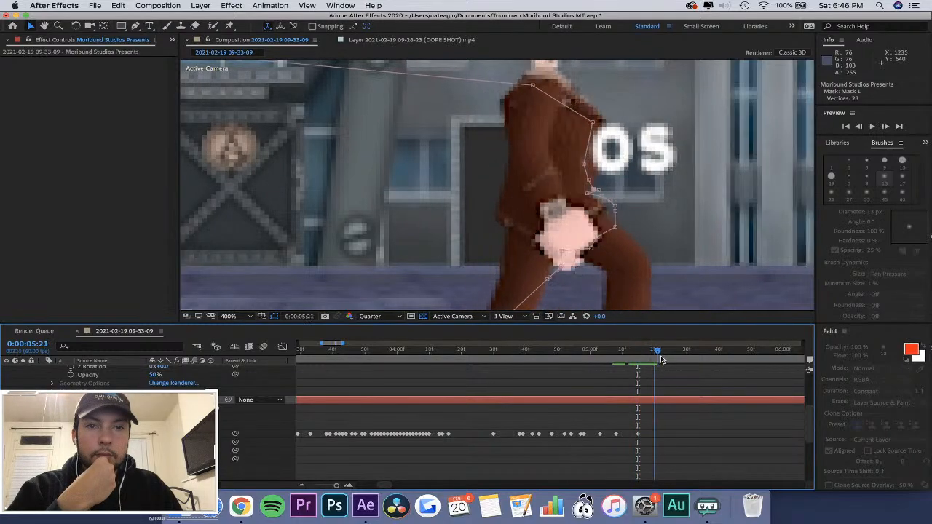
{"action": "left_click_drag", "start_coordinate": [592, 124], "coordinate": [618, 124]}
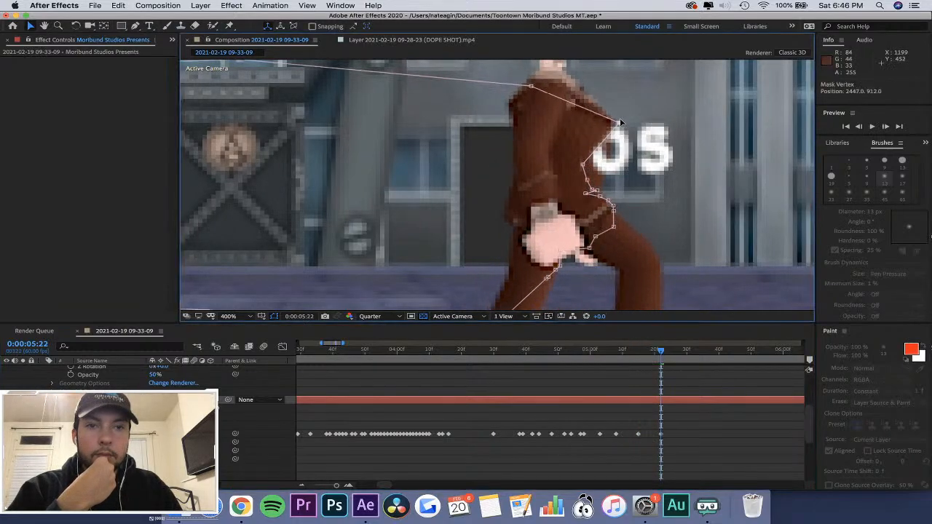
{"action": "left_click_drag", "start_coordinate": [583, 165], "coordinate": [604, 190]}
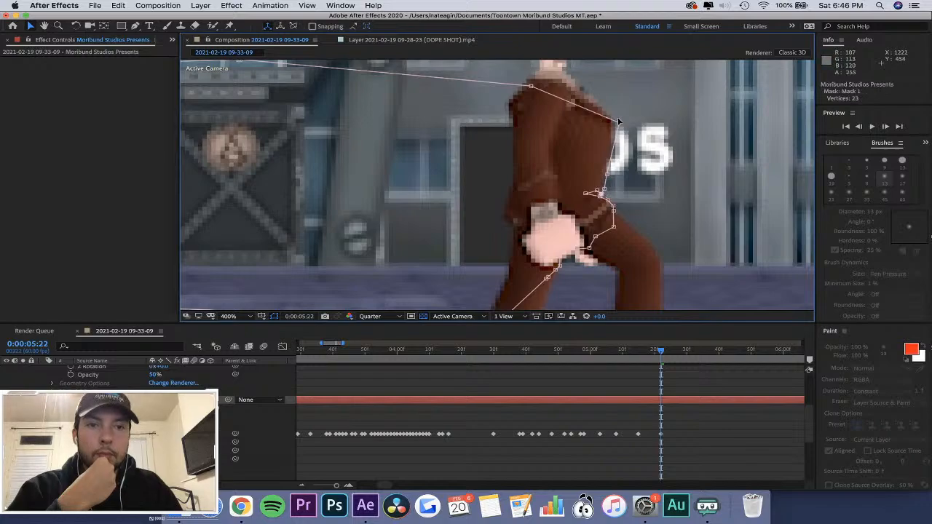
{"action": "left_click_drag", "start_coordinate": [619, 123], "coordinate": [617, 119]}
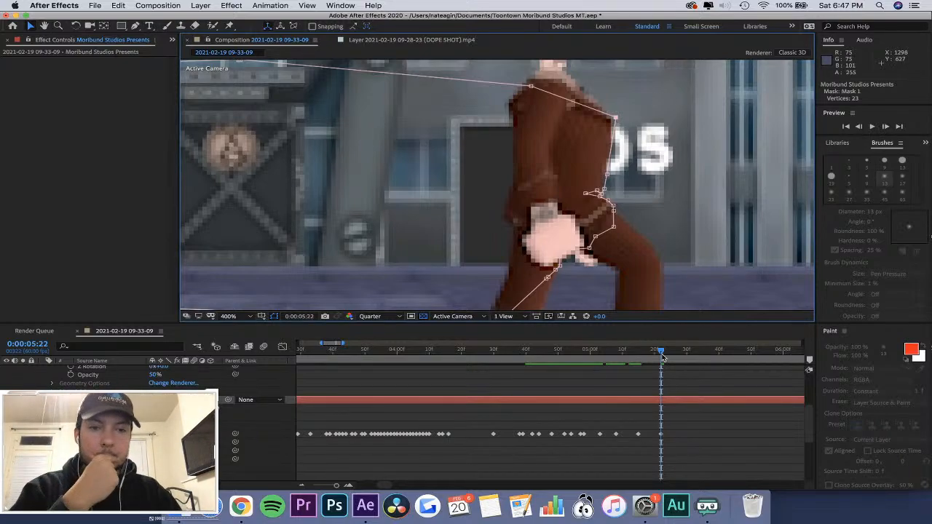
{"action": "left_click_drag", "start_coordinate": [662, 354], "coordinate": [673, 355]}
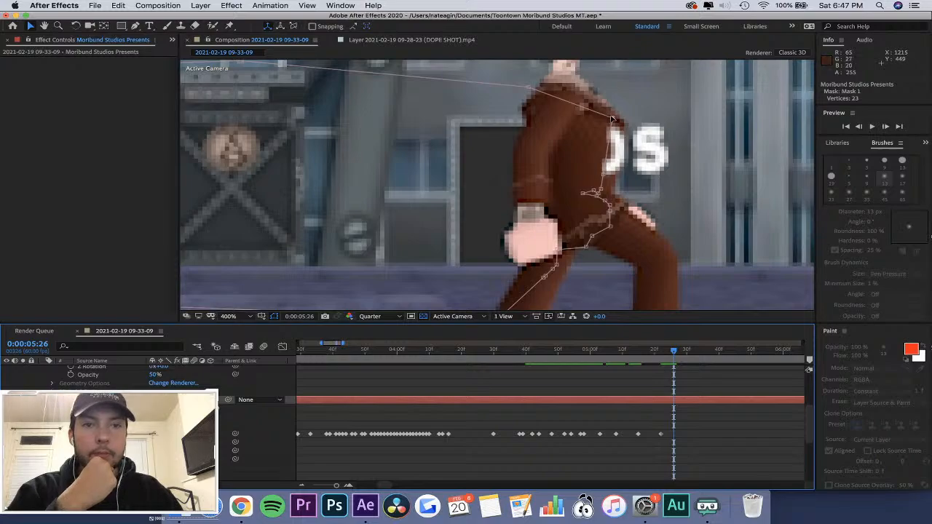
{"action": "left_click_drag", "start_coordinate": [612, 117], "coordinate": [626, 120]}
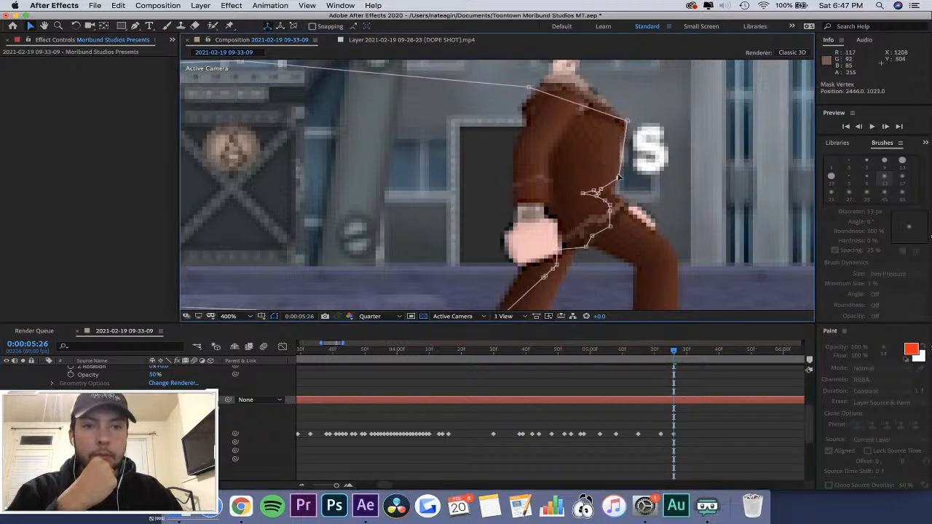
{"action": "left_click_drag", "start_coordinate": [600, 189], "coordinate": [616, 195]}
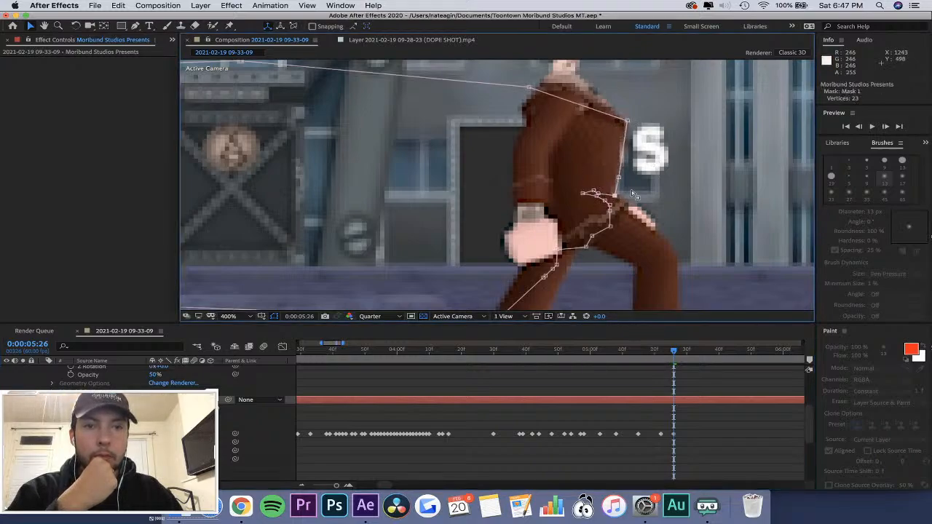
Move Mask 1's chest and waist vertices forward with the torso at 0:00:05:32 and 0:00:05:38, past the final letter S.
{"action": "left_click_drag", "start_coordinate": [675, 353], "coordinate": [693, 353]}
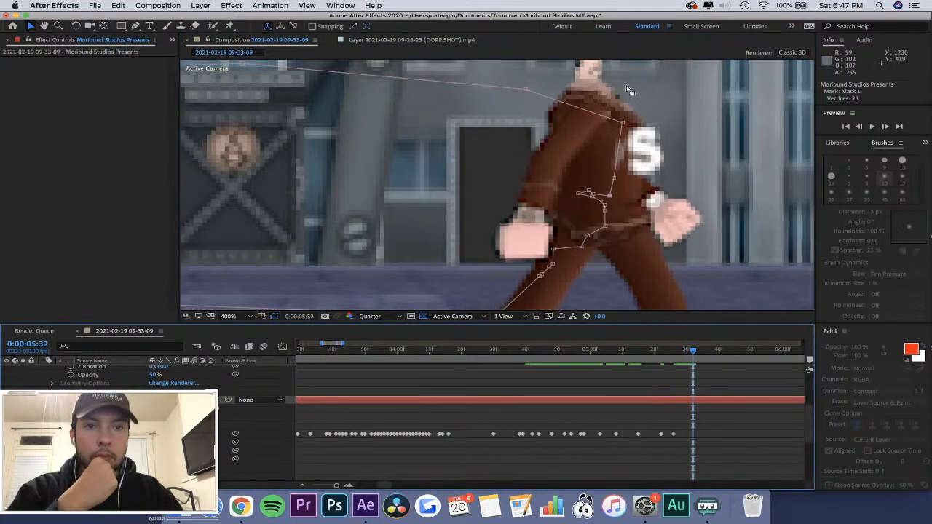
{"action": "left_click_drag", "start_coordinate": [623, 122], "coordinate": [646, 123]}
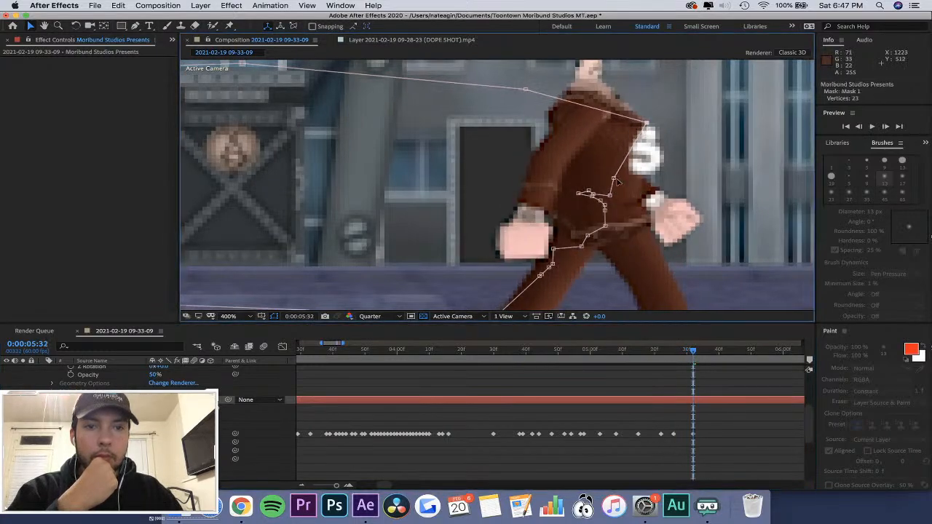
{"action": "left_click_drag", "start_coordinate": [614, 180], "coordinate": [655, 198]}
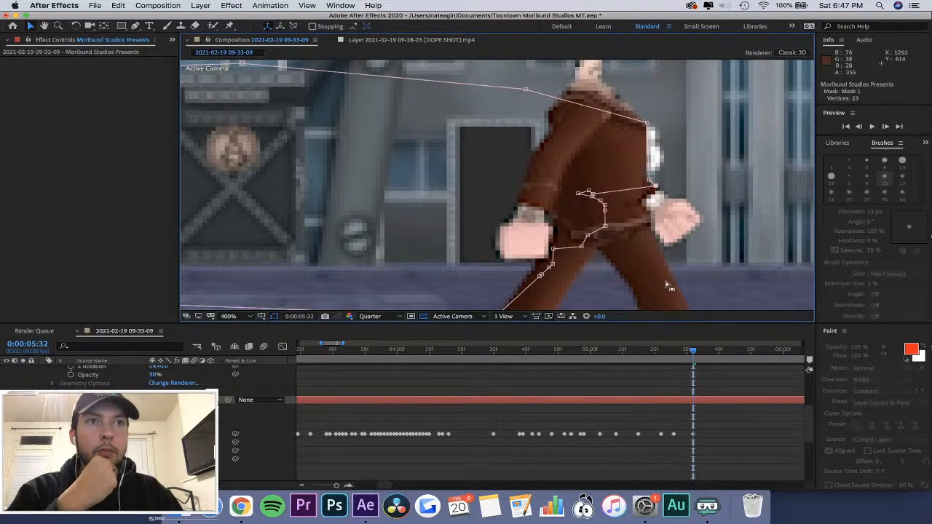
{"action": "left_click_drag", "start_coordinate": [691, 353], "coordinate": [712, 353]}
{"action": "left_click_drag", "start_coordinate": [641, 124], "coordinate": [683, 142]}
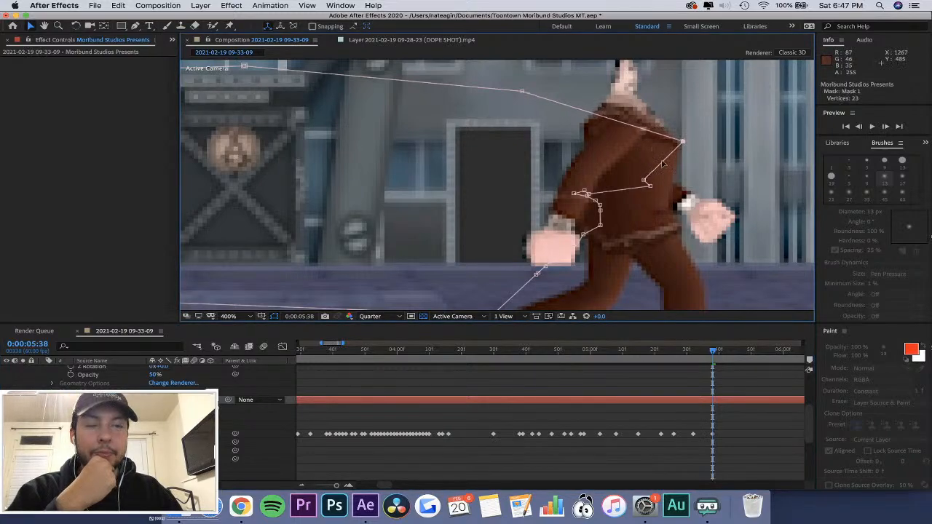
{"action": "left_click_drag", "start_coordinate": [646, 182], "coordinate": [670, 183]}
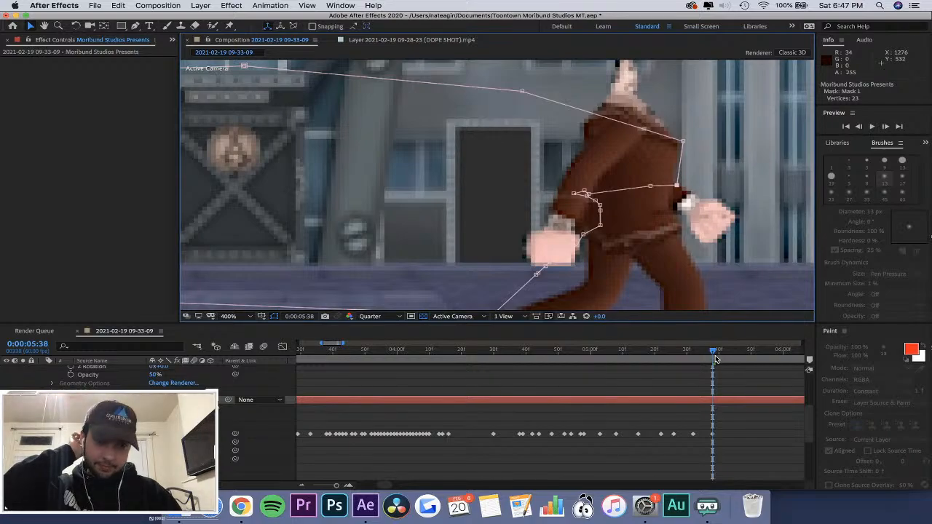
{"action": "left_click_drag", "start_coordinate": [715, 357], "coordinate": [770, 354]}
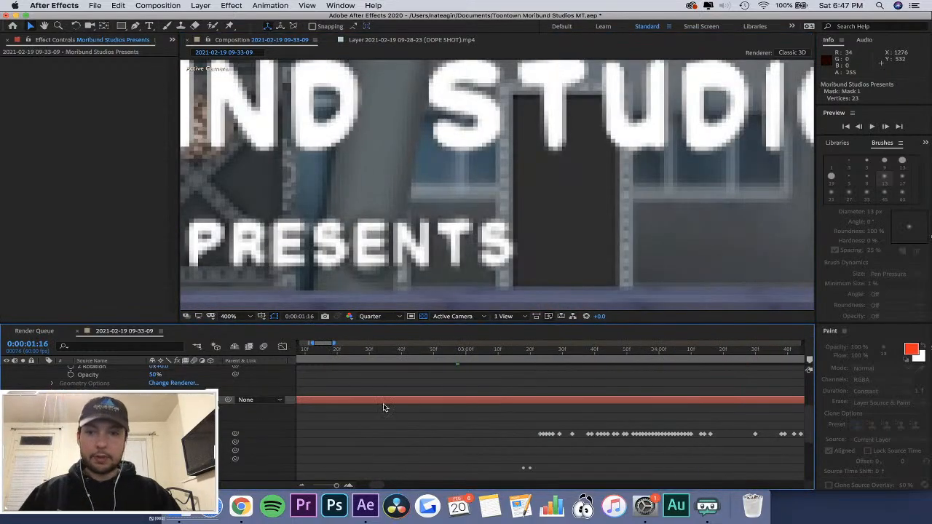
Fit the whole frame in the viewer and play the composition from 0:00:00:00 to review the text wipe.
{"action": "key", "text": "minus"}
{"action": "key", "text": "minus"}
{"action": "key", "text": "minus"}
{"action": "left_click", "coordinate": [328, 351]}
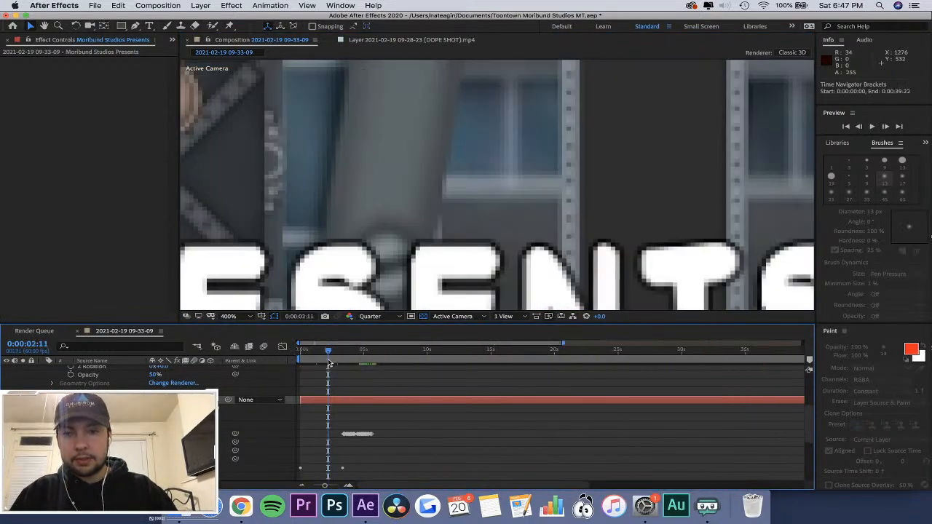
{"action": "left_click", "coordinate": [248, 316]}
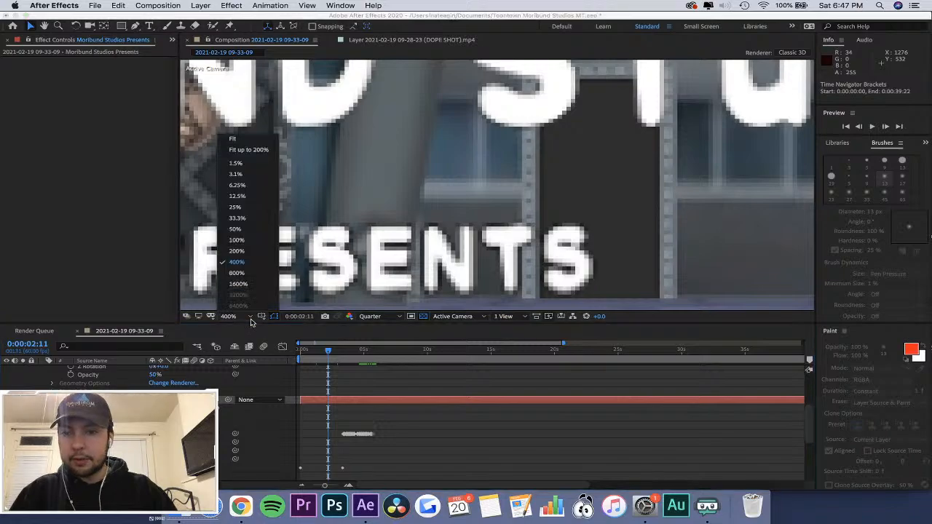
{"action": "left_click", "coordinate": [248, 144]}
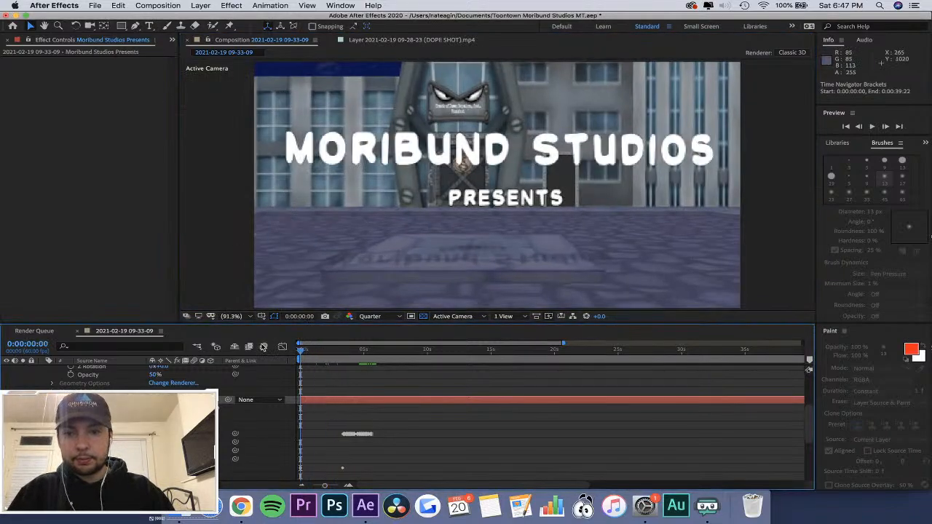
{"action": "key", "text": "space"}
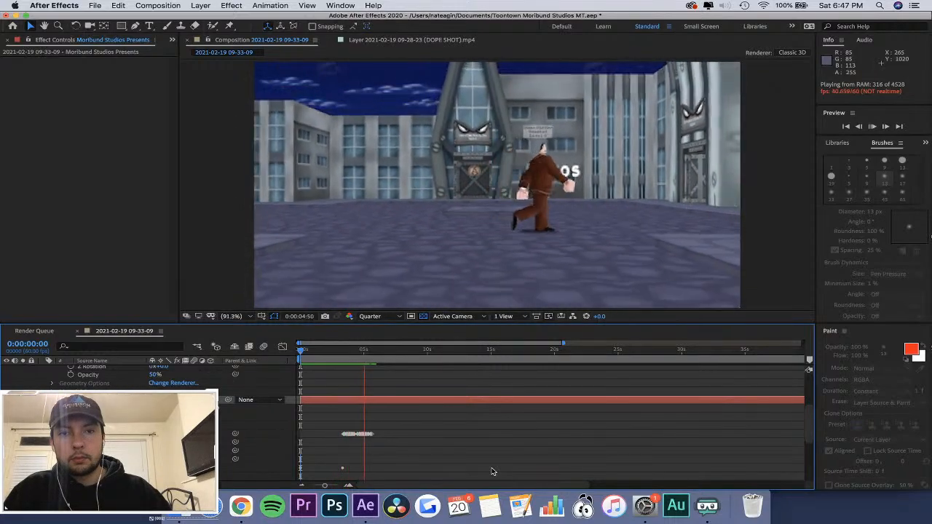
Replay the title wipe from 0:00:01:11 and stop while the character is crossing the text.
{"action": "key", "text": "space"}
{"action": "left_click_drag", "start_coordinate": [351, 352], "coordinate": [317, 362]}
{"action": "key", "text": "space"}
{"action": "key", "text": "space"}
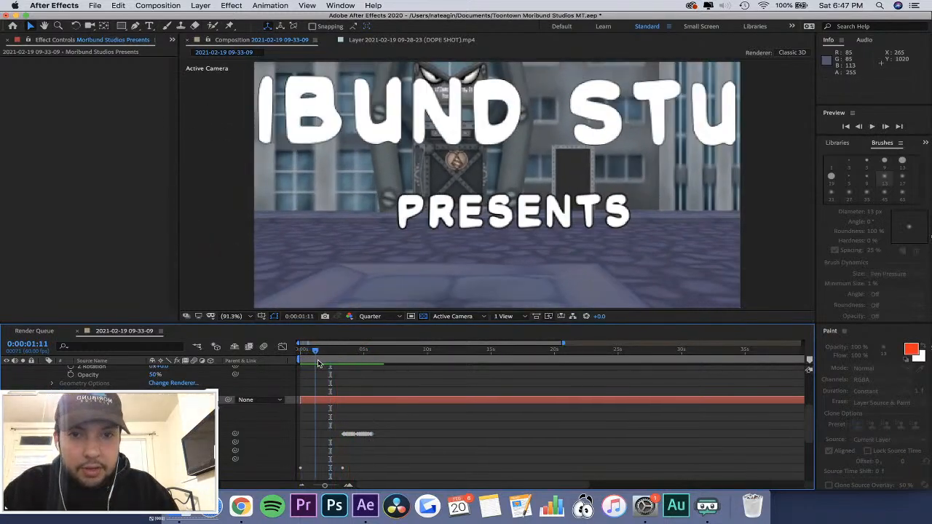
{"action": "key", "text": "space"}
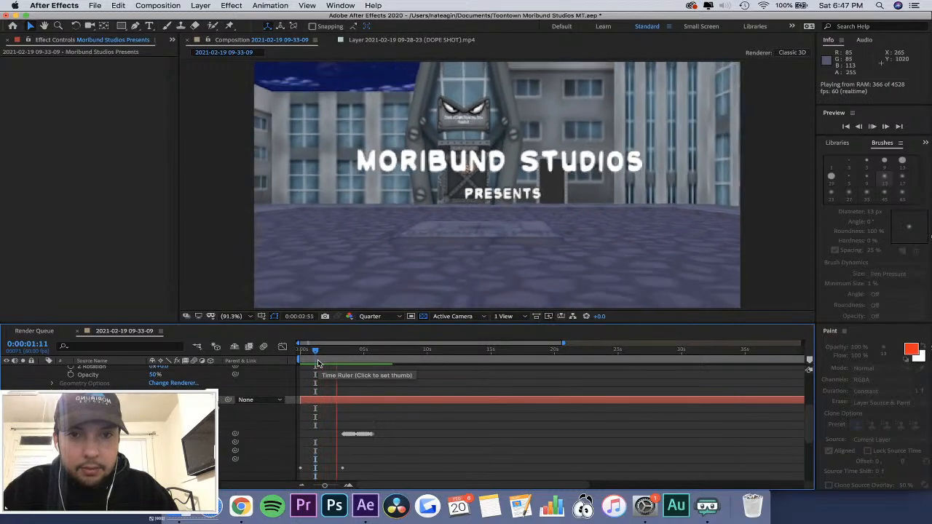
{"action": "key", "text": "space"}
Set the preview resolution to Full and play the masked wipe from 0:00:02:08.
{"action": "left_click", "coordinate": [370, 316]}
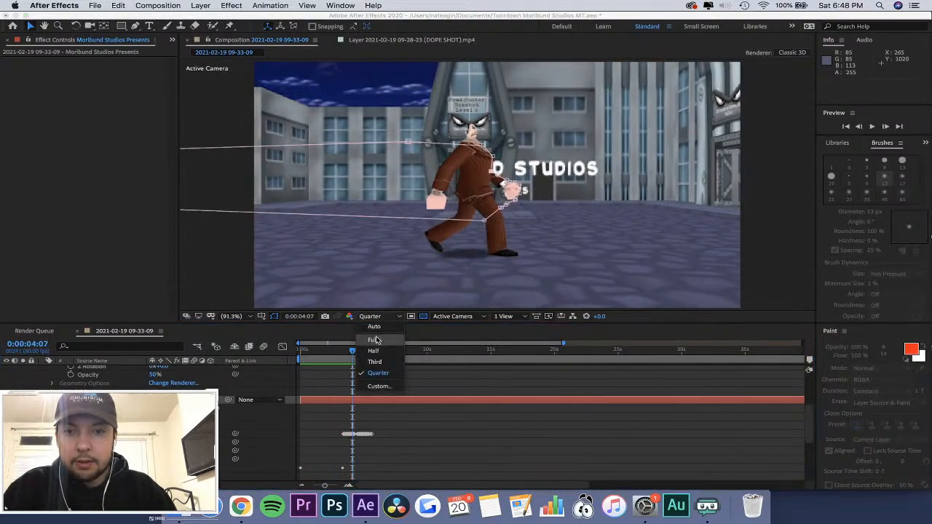
{"action": "left_click", "coordinate": [379, 340]}
{"action": "left_click", "coordinate": [328, 353]}
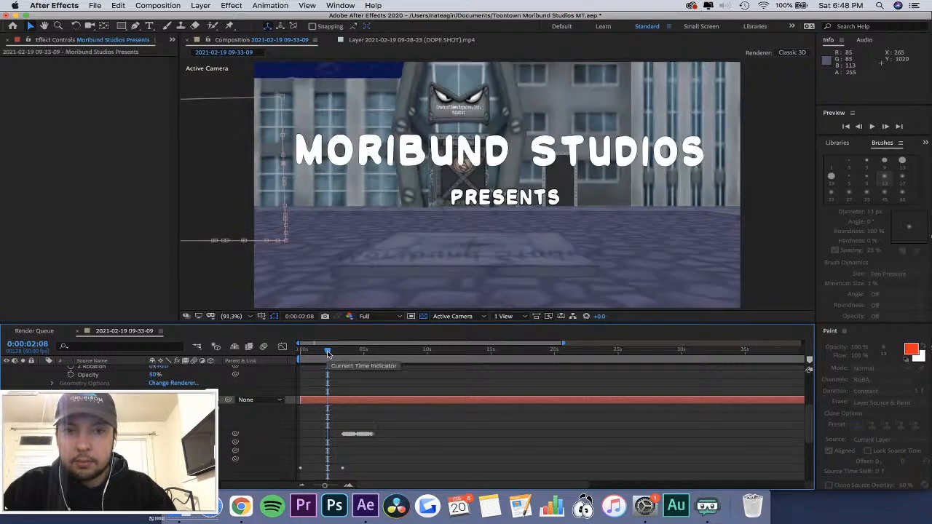
{"action": "key", "text": "space"}
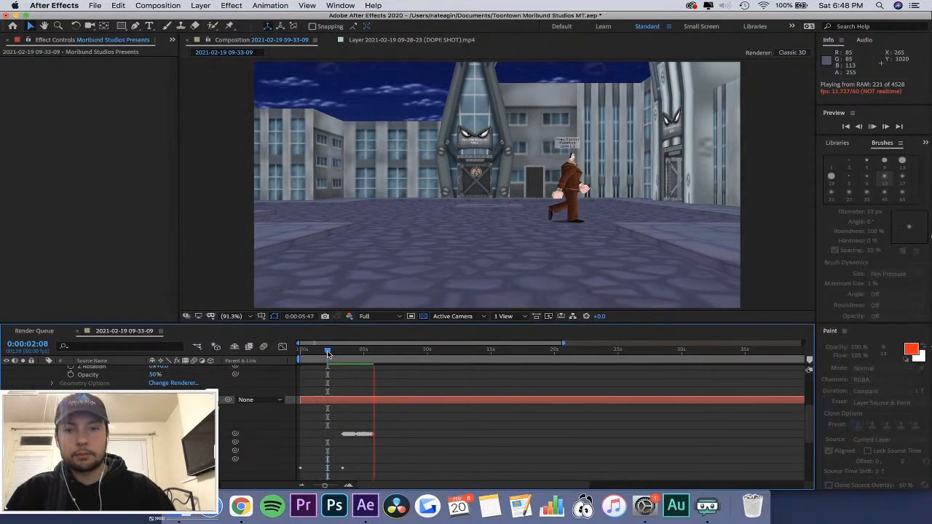
{"action": "left_click_drag", "start_coordinate": [328, 354], "coordinate": [338, 354]}
Set the preview resolution to Third and inspect Mask 1 around the character's first contact with the text near 0:00:03:16.
{"action": "left_click", "coordinate": [380, 316]}
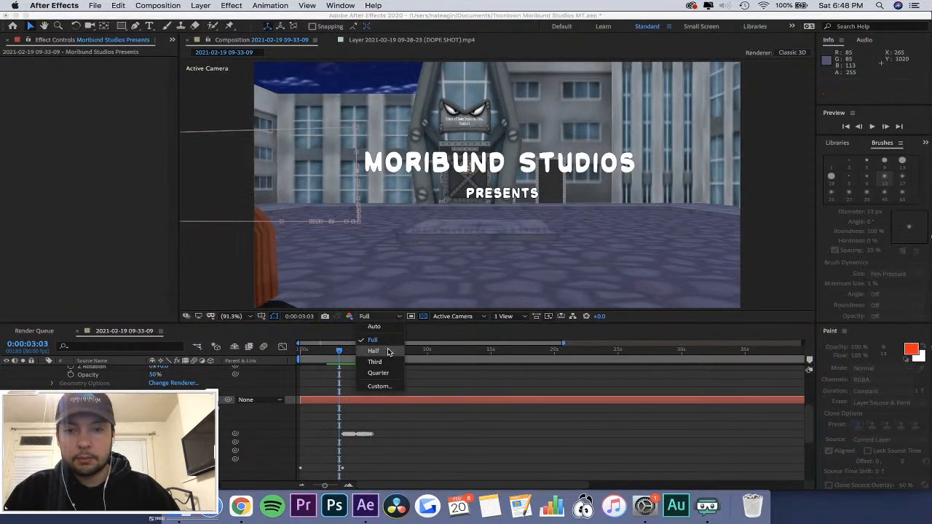
{"action": "left_click", "coordinate": [378, 362]}
{"action": "mouse_move", "coordinate": [340, 353]}
{"action": "left_mouse_down"}
{"action": "mouse_move", "coordinate": [328, 353]}
{"action": "mouse_move", "coordinate": [349, 359]}
{"action": "left_mouse_up"}
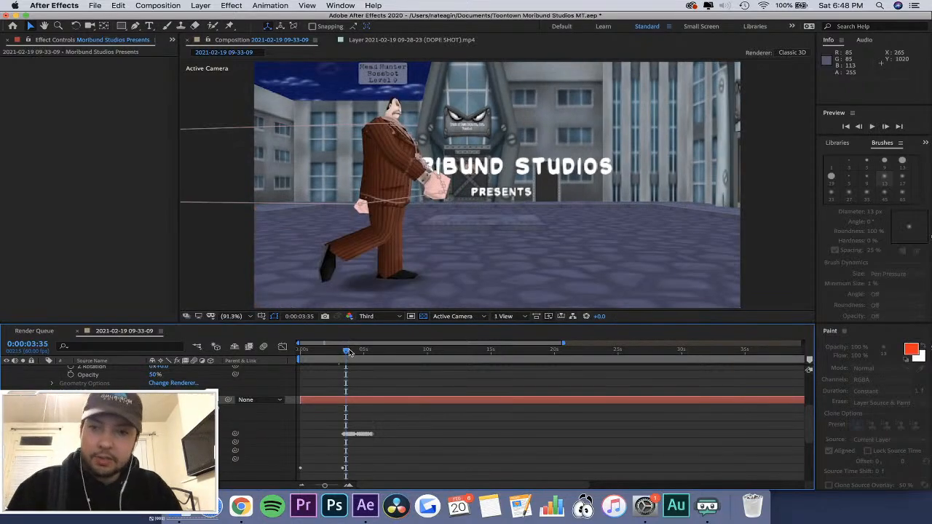
{"action": "left_click_drag", "start_coordinate": [347, 350], "coordinate": [338, 352]}
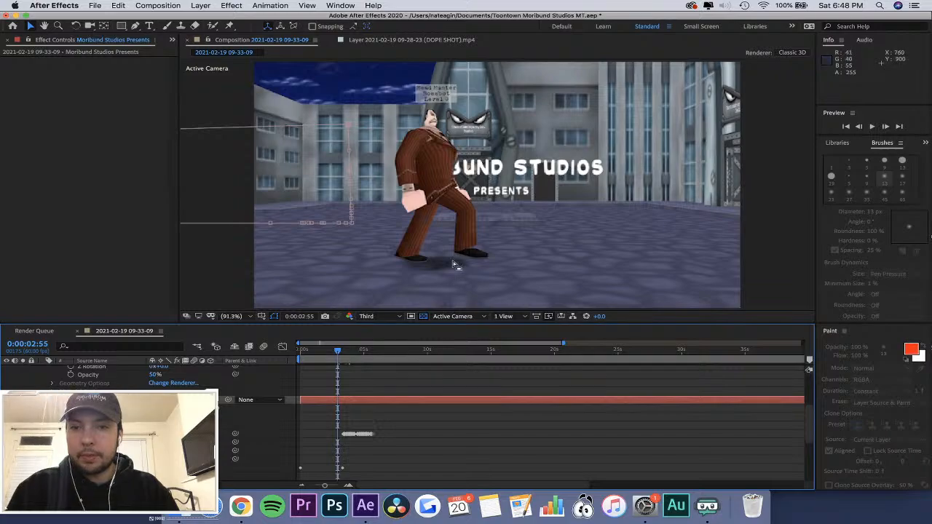
{"action": "scroll", "coordinate": [474, 219], "scroll_direction": "up", "scroll_amount": 5}
{"action": "scroll", "coordinate": [473, 219], "scroll_direction": "down", "scroll_amount": 5}
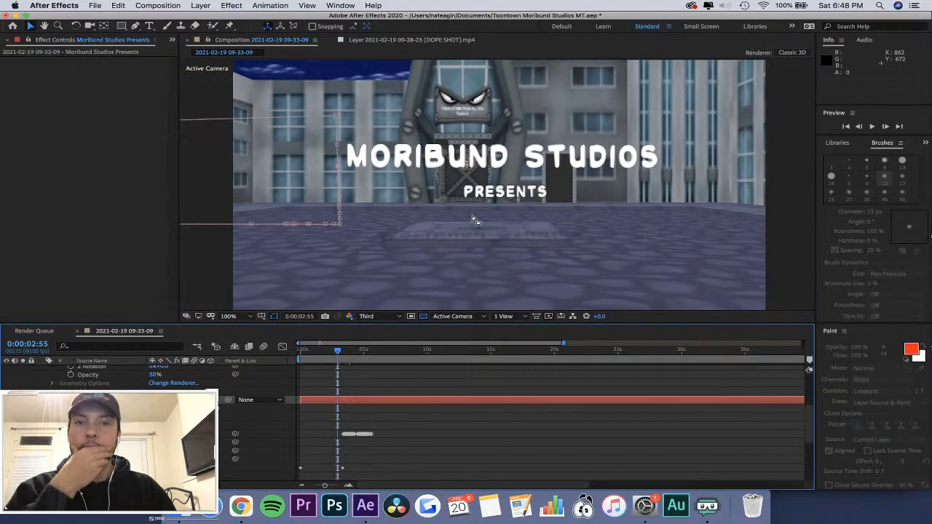
{"action": "left_click_drag", "start_coordinate": [338, 355], "coordinate": [342, 360]}
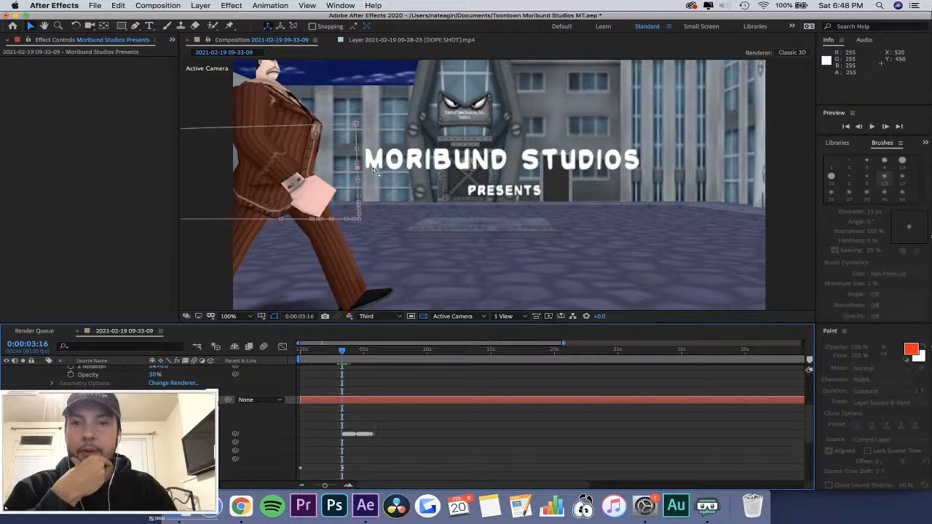
{"action": "scroll", "coordinate": [373, 173], "scroll_direction": "up", "scroll_amount": 3}
{"action": "scroll", "coordinate": [374, 173], "scroll_direction": "down", "scroll_amount": 1}
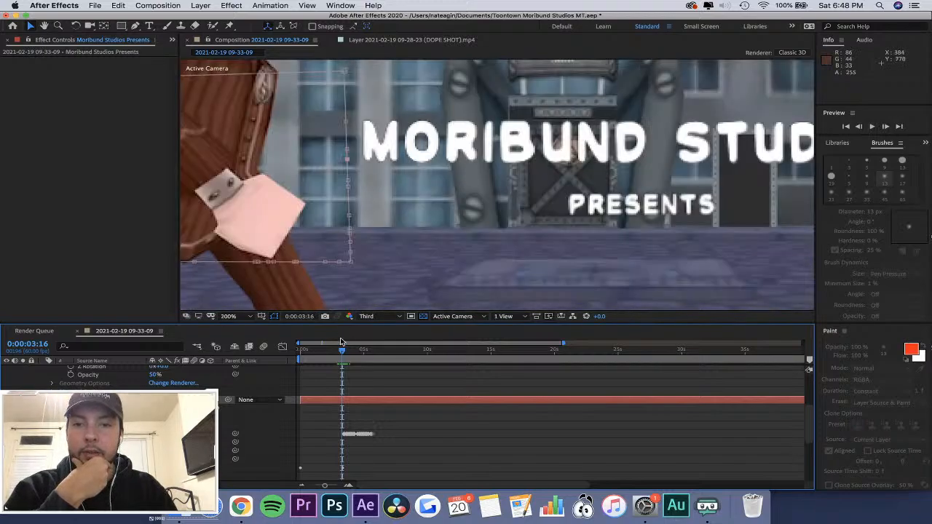
Use the Pen tool to fit Mask 1's vertices to the front sleeve and wrist at 0:00:03:32, beside the letter O.
{"action": "left_click", "coordinate": [167, 27]}
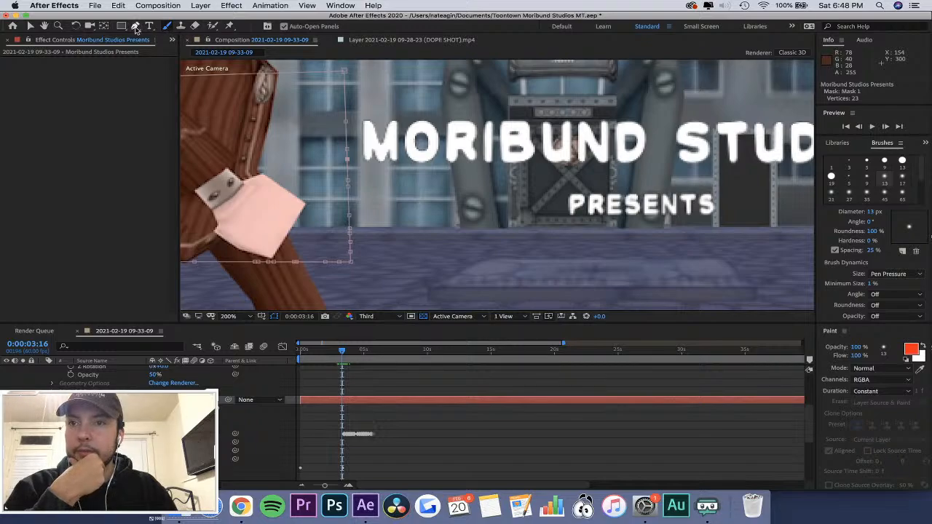
{"action": "left_click", "coordinate": [135, 27]}
{"action": "left_click", "coordinate": [344, 354]}
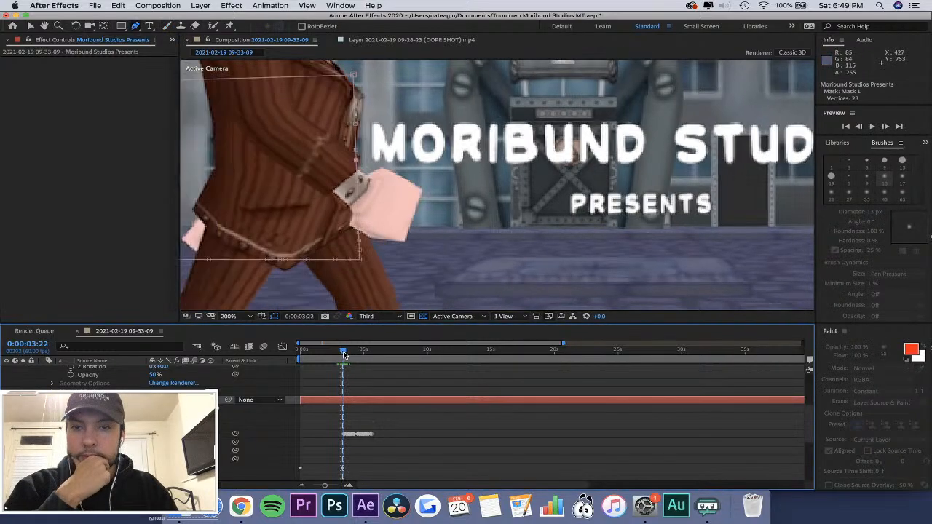
{"action": "left_click_drag", "start_coordinate": [345, 355], "coordinate": [347, 352]}
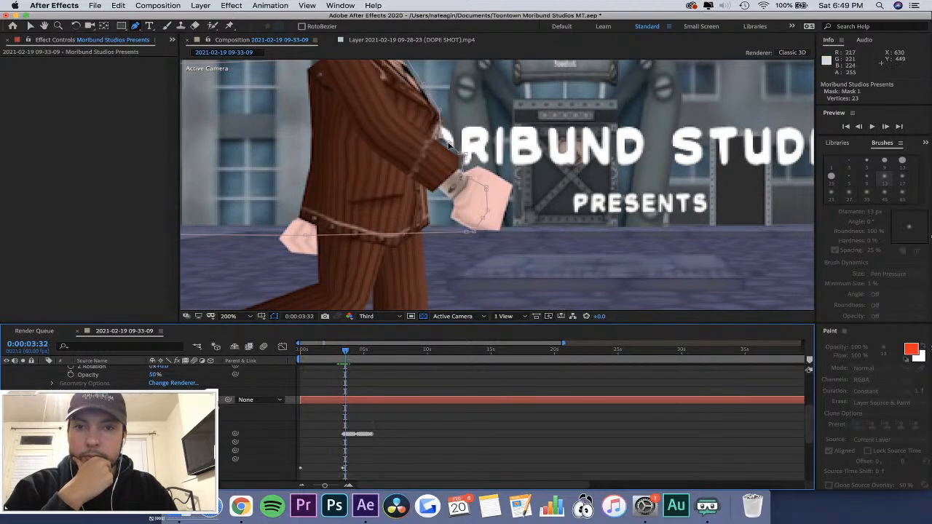
{"action": "left_click_drag", "start_coordinate": [448, 144], "coordinate": [459, 169]}
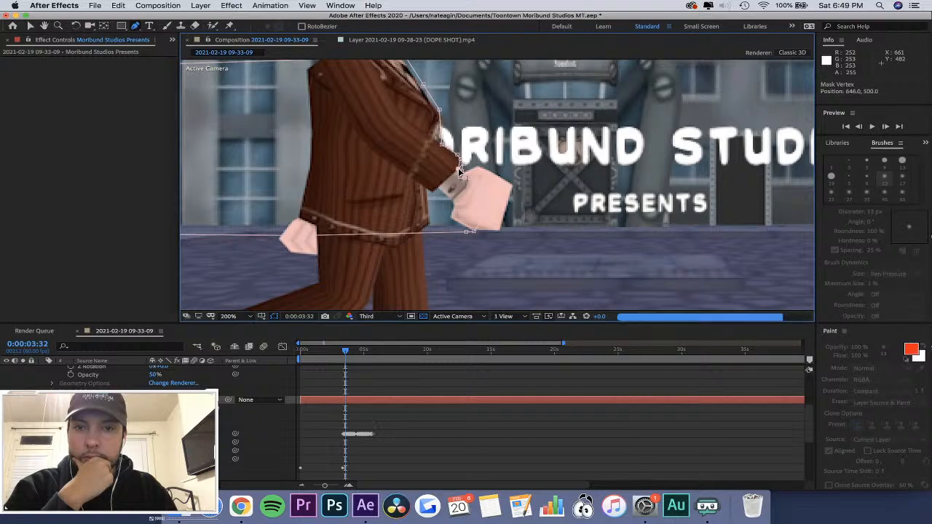
Fit Mask 1's forearm and hand vertices to the sleeve edge and top of the hand at 0:00:03:35, beside the letter R.
{"action": "left_click_drag", "start_coordinate": [349, 351], "coordinate": [346, 350]}
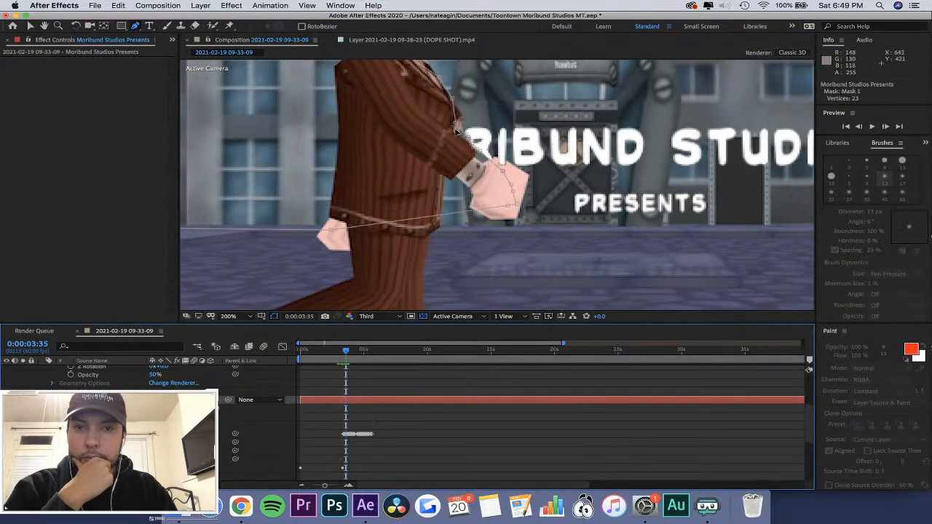
{"action": "mouse_move", "coordinate": [466, 139]}
{"action": "left_mouse_down"}
{"action": "mouse_move", "coordinate": [454, 129]}
{"action": "mouse_move", "coordinate": [460, 135]}
{"action": "left_mouse_up"}
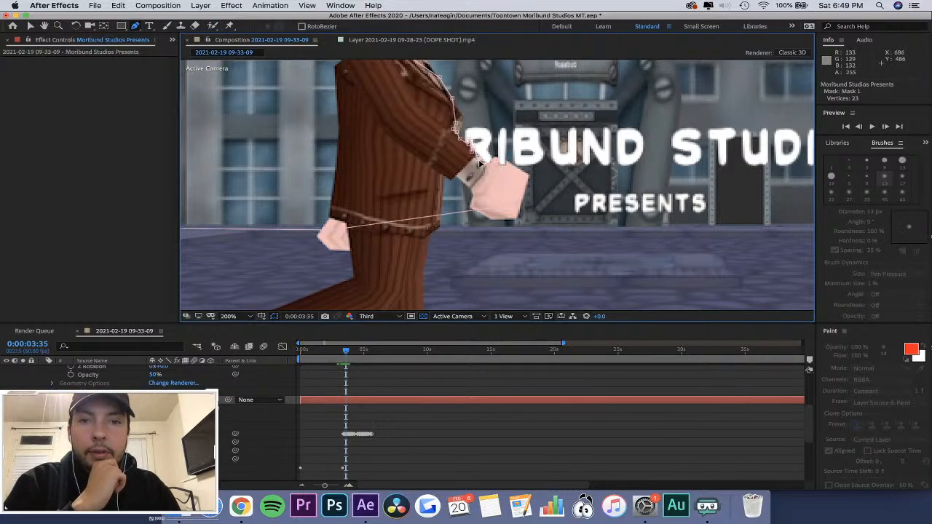
{"action": "left_click", "coordinate": [492, 163]}
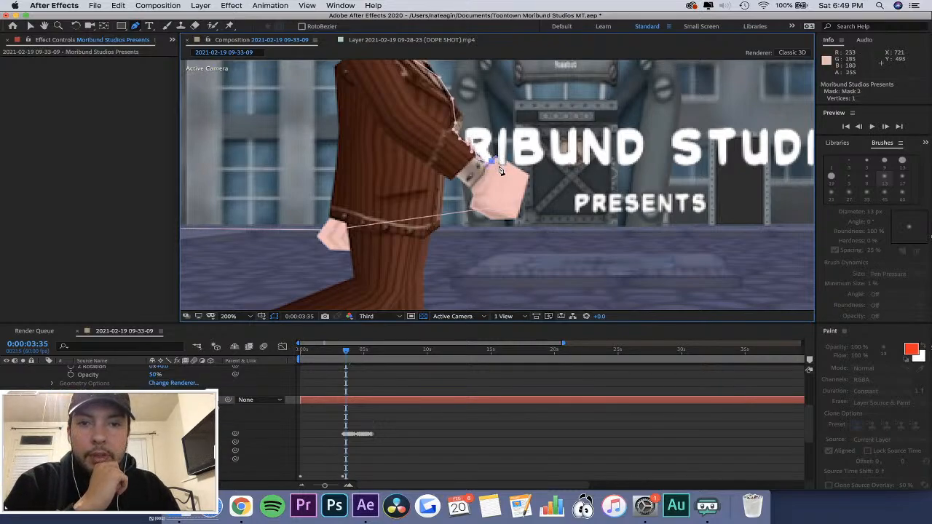
{"action": "key", "text": "super+z"}
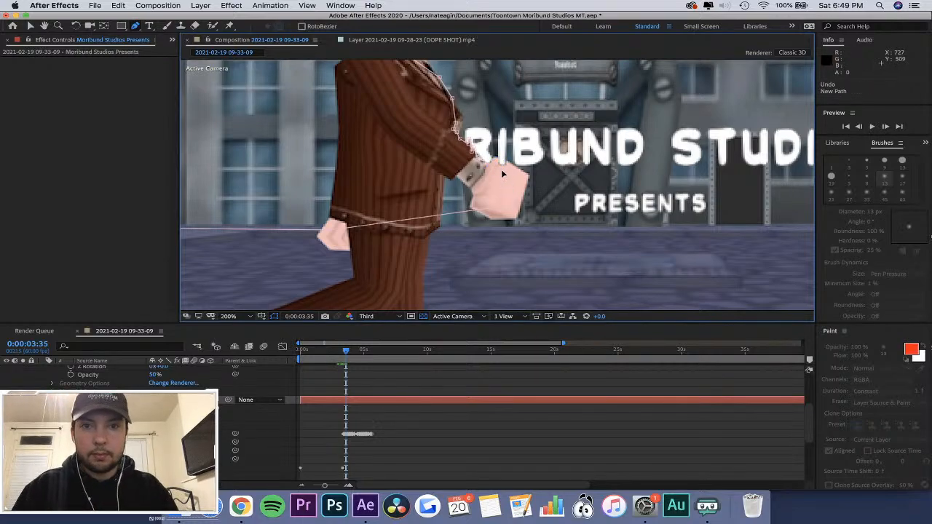
{"action": "left_click", "coordinate": [502, 161]}
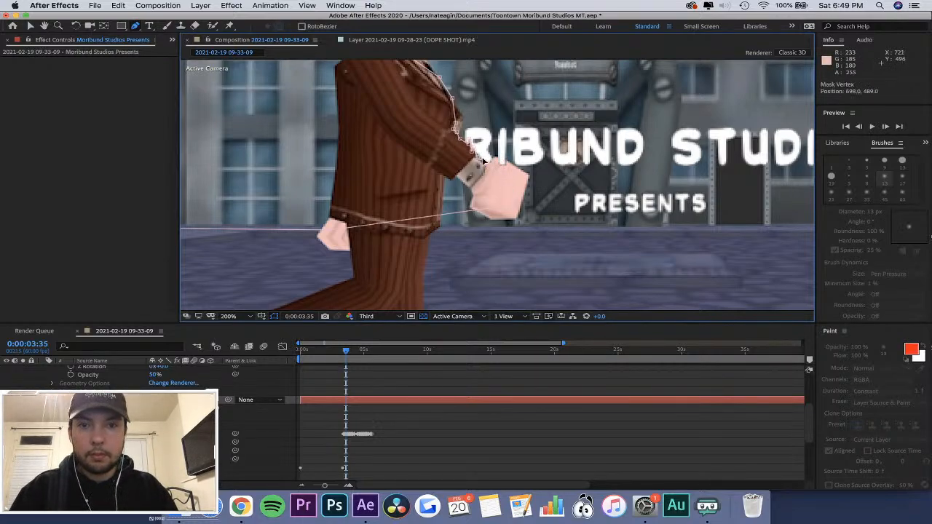
{"action": "left_click", "coordinate": [501, 165]}
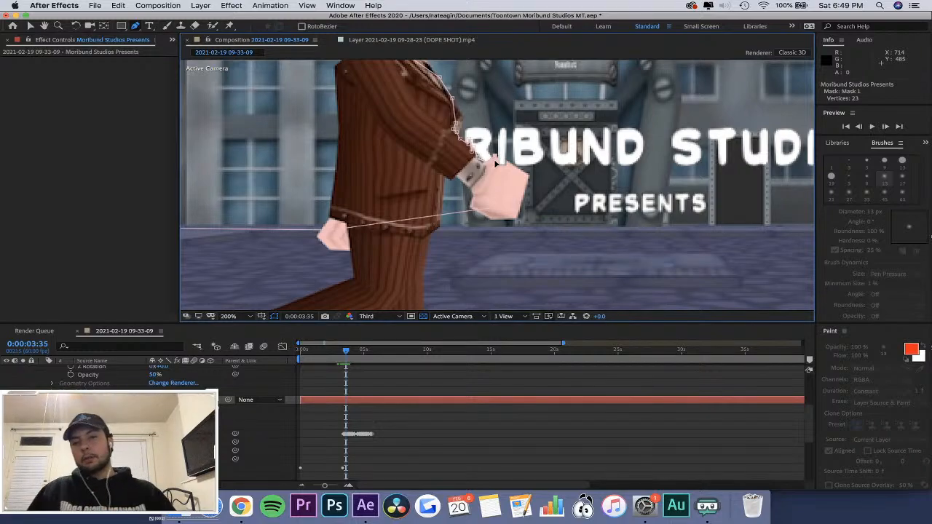
Fit Mask 1 to the forearm at 0:00:03:37, and add a vertex on top of the front hand at 0:00:03:40.
{"action": "left_click_drag", "start_coordinate": [345, 350], "coordinate": [346, 350]}
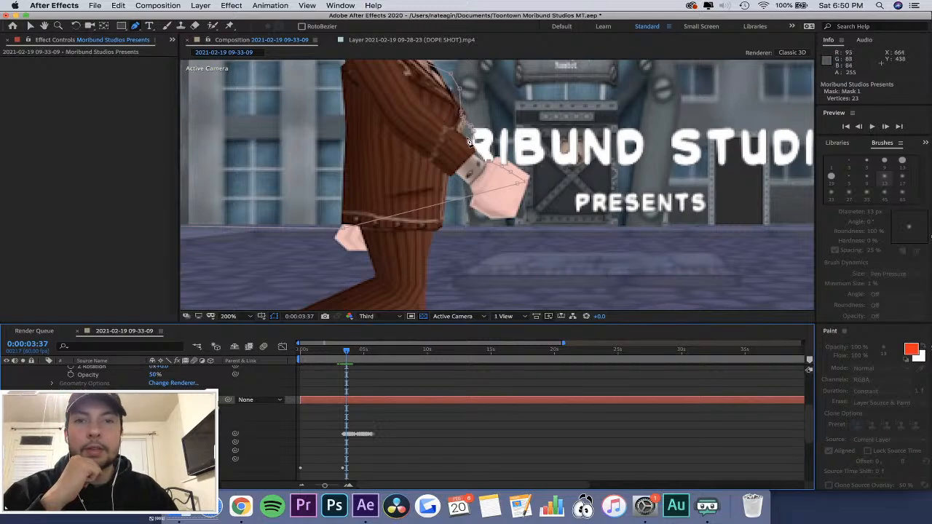
{"action": "left_click_drag", "start_coordinate": [470, 141], "coordinate": [466, 128]}
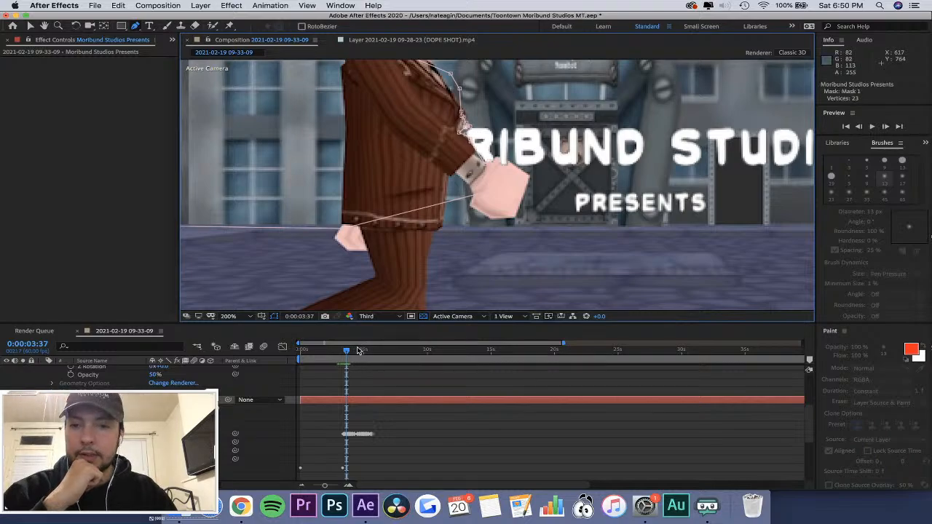
{"action": "left_click_drag", "start_coordinate": [347, 350], "coordinate": [347, 350]}
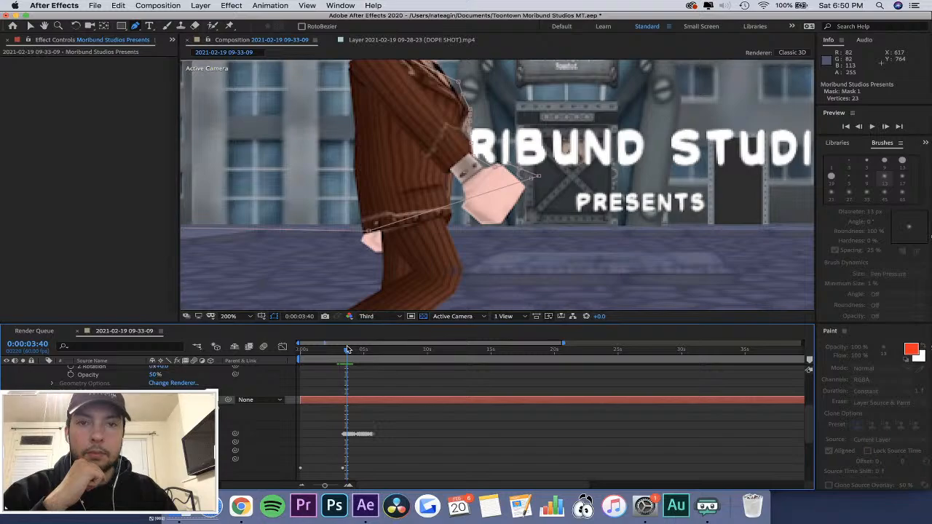
{"action": "left_click", "coordinate": [503, 166]}
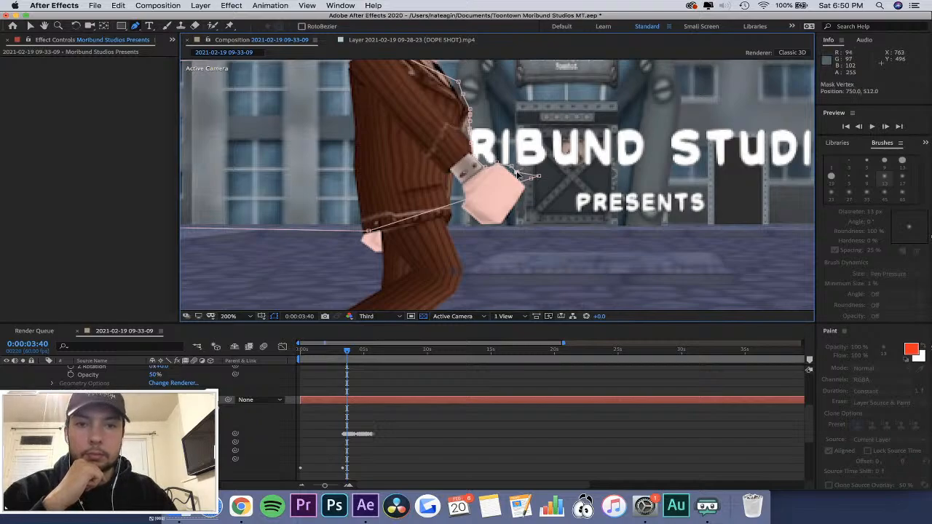
Fit Mask 1 to the torso's front edge at 0:00:04:35, and to the chest and front sleeve at 0:00:04:46, beside the letter U.
{"action": "left_click_drag", "start_coordinate": [348, 350], "coordinate": [358, 350]}
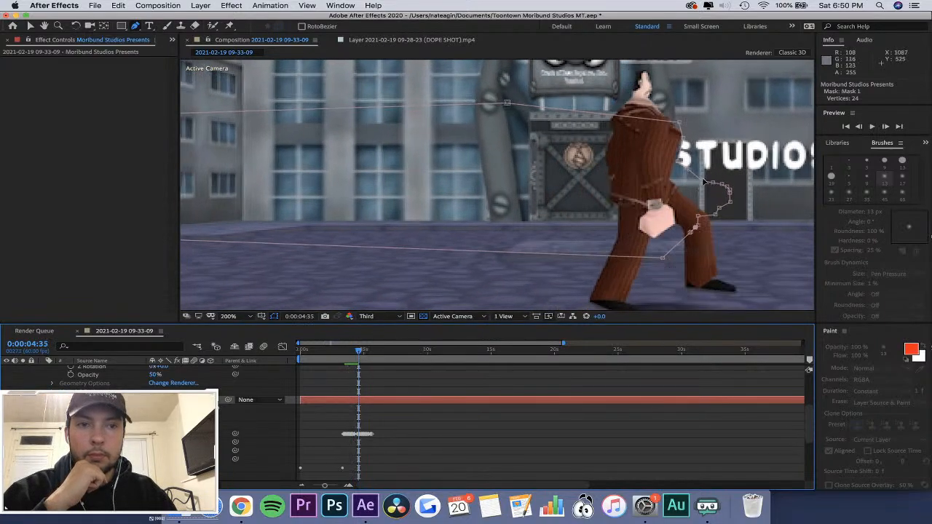
{"action": "left_click_drag", "start_coordinate": [681, 162], "coordinate": [671, 162]}
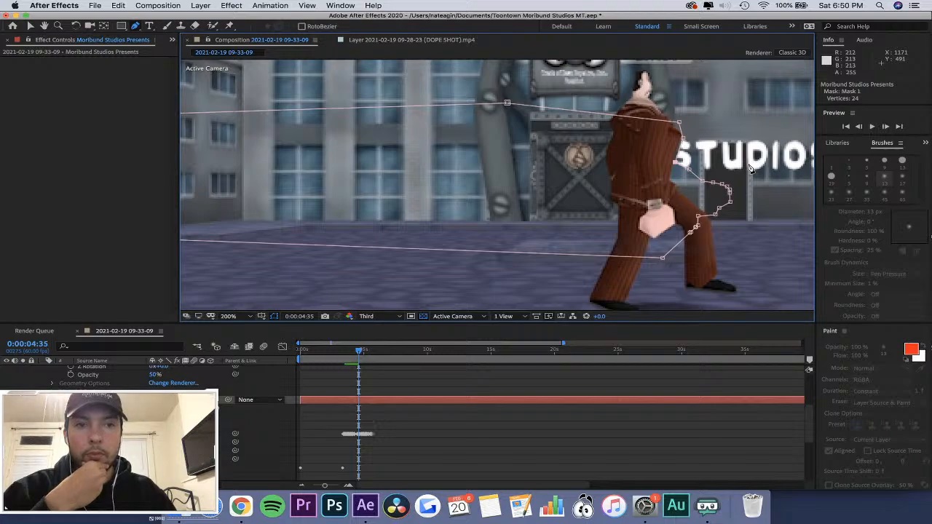
{"action": "scroll", "coordinate": [750, 169], "scroll_direction": "up", "scroll_amount": 2}
{"action": "left_click_drag", "start_coordinate": [360, 356], "coordinate": [365, 353]}
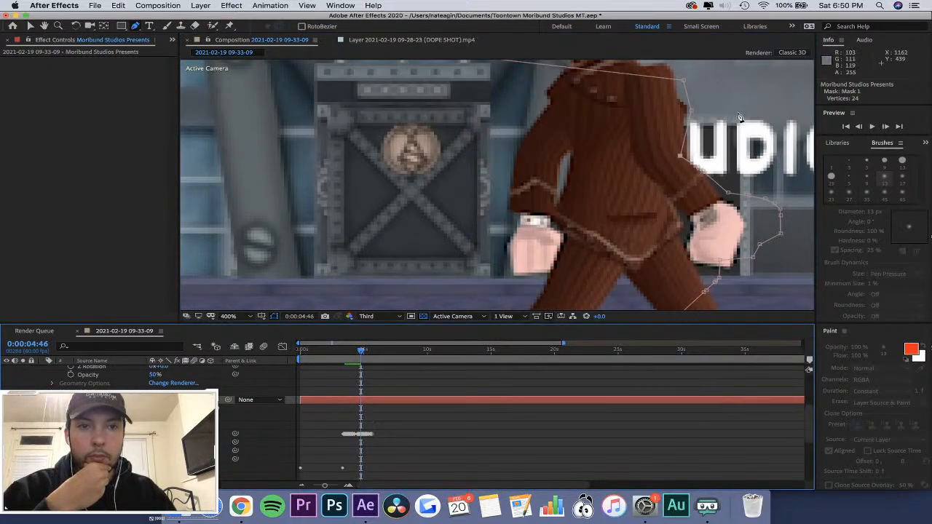
{"action": "left_click_drag", "start_coordinate": [679, 155], "coordinate": [717, 182]}
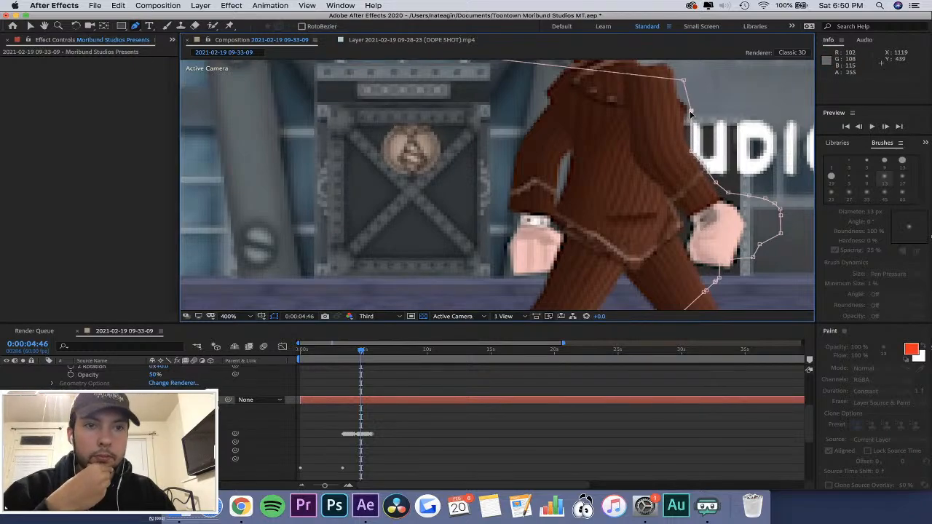
{"action": "left_click_drag", "start_coordinate": [691, 111], "coordinate": [688, 106]}
Add a vertex to Mask 1 at 0:00:05:12 and fit it to the front sleeve edge, beside the last letter O.
{"action": "left_click_drag", "start_coordinate": [364, 353], "coordinate": [367, 354]}
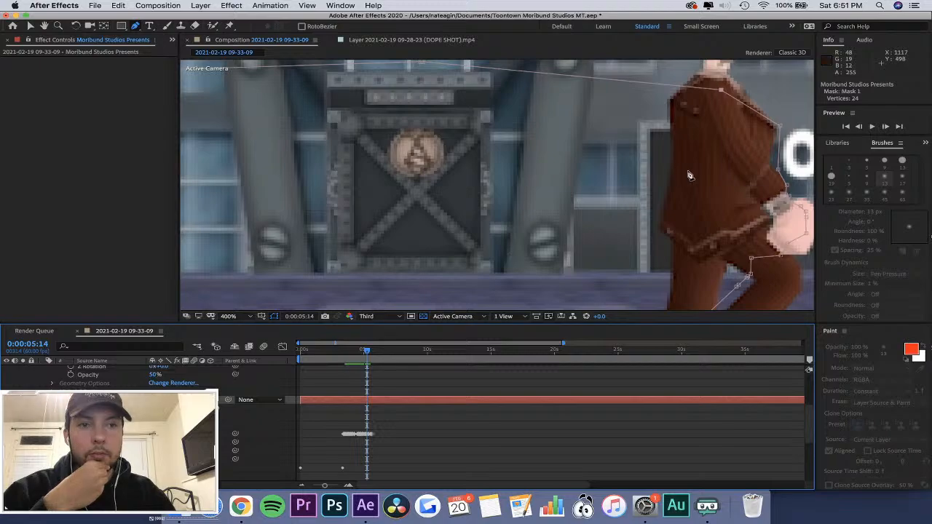
{"action": "scroll", "coordinate": [697, 175], "scroll_direction": "down", "scroll_amount": 4}
{"action": "scroll", "coordinate": [716, 168], "scroll_direction": "up", "scroll_amount": 4}
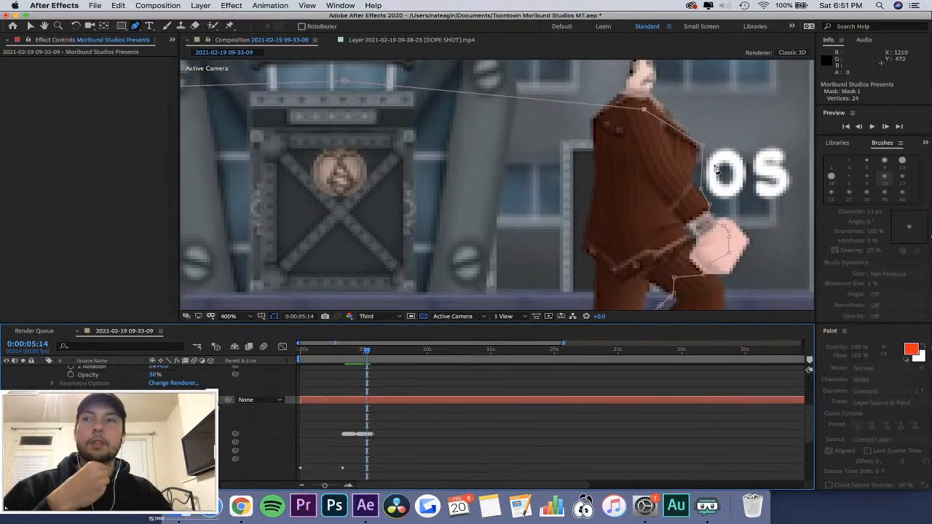
{"action": "scroll", "coordinate": [738, 172], "scroll_direction": "up", "scroll_amount": 2}
{"action": "scroll", "coordinate": [739, 172], "scroll_direction": "down", "scroll_amount": 4}
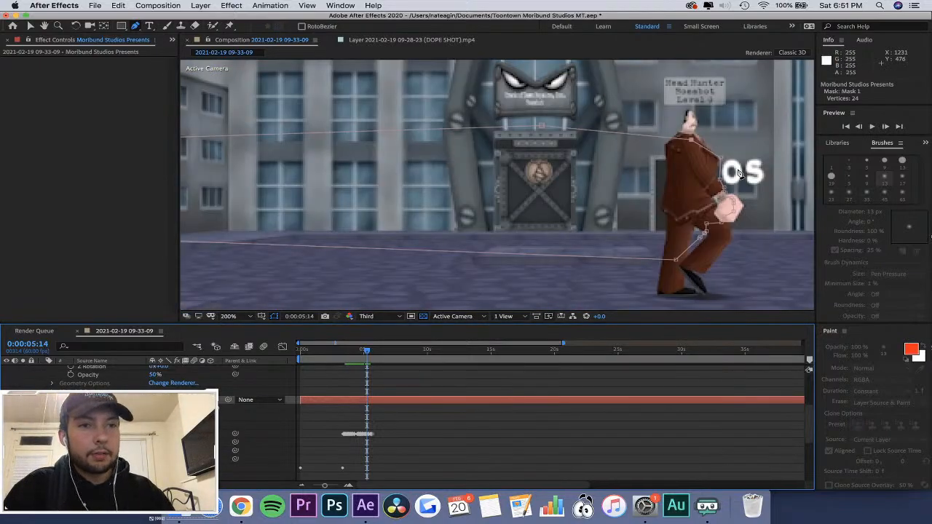
{"action": "scroll", "coordinate": [738, 172], "scroll_direction": "up", "scroll_amount": 2}
{"action": "scroll", "coordinate": [738, 172], "scroll_direction": "up", "scroll_amount": 2}
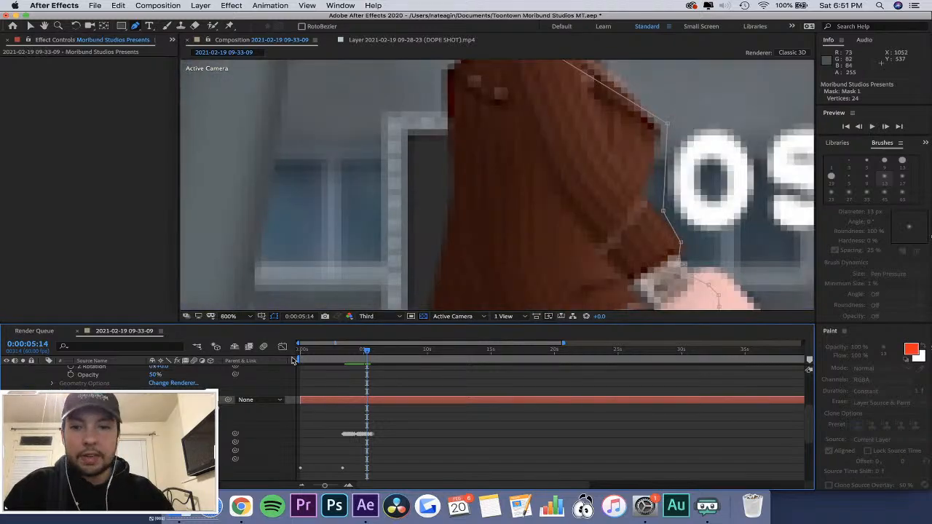
{"action": "left_click", "coordinate": [364, 351]}
{"action": "left_click_drag", "start_coordinate": [364, 353], "coordinate": [366, 356]}
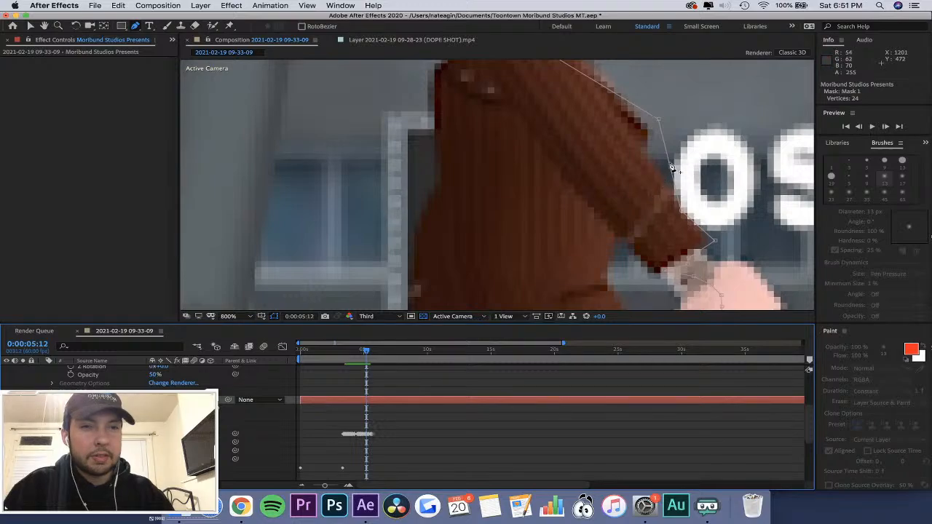
{"action": "left_click_drag", "start_coordinate": [672, 168], "coordinate": [652, 161]}
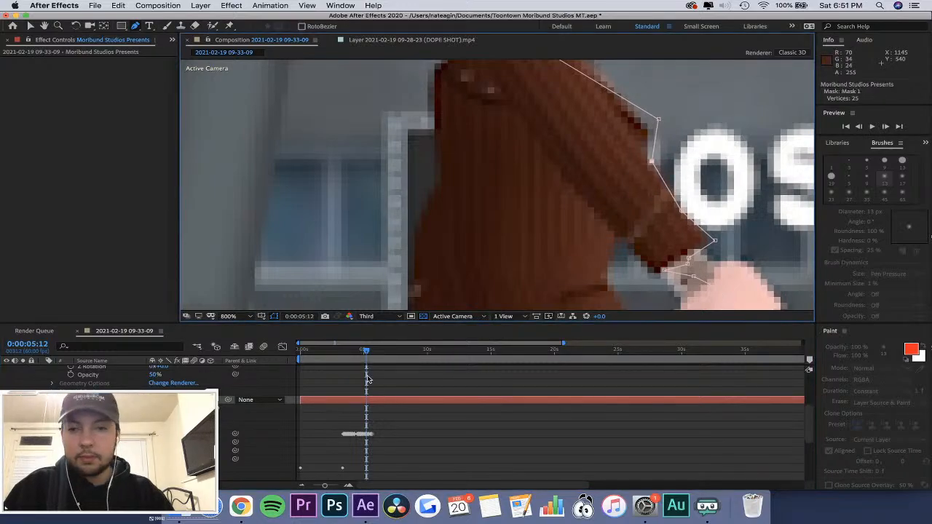
Fit the full frame in view, preview the mask wipe from 0:00:01:57, and inspect the front hand closely at 0:00:03:37.
{"action": "scroll", "coordinate": [368, 379], "scroll_direction": "down", "scroll_amount": 2}
{"action": "left_click", "coordinate": [334, 355]}
{"action": "left_click", "coordinate": [319, 354]}
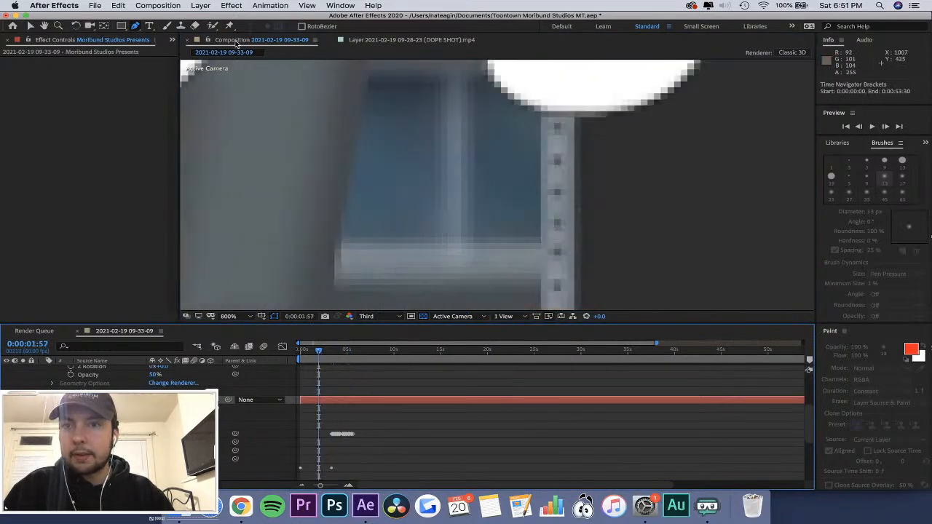
{"action": "left_click", "coordinate": [243, 318]}
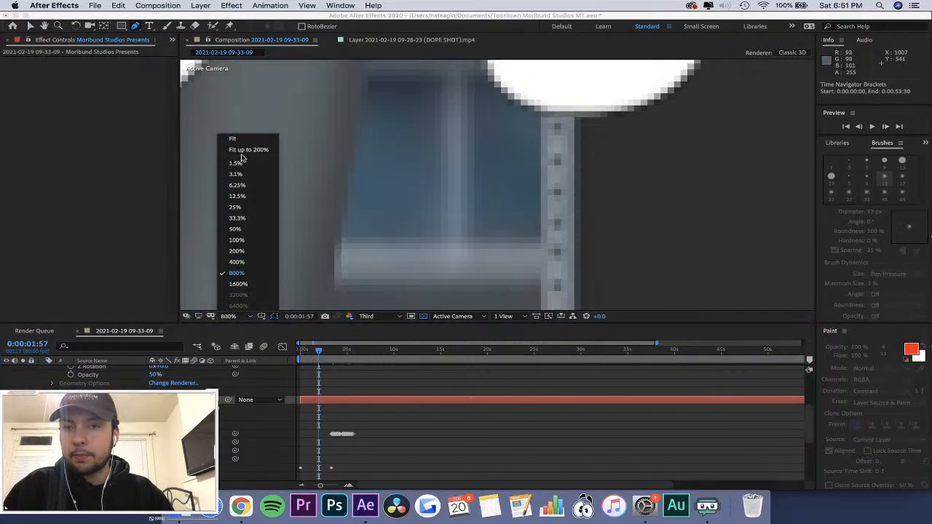
{"action": "left_click", "coordinate": [244, 154]}
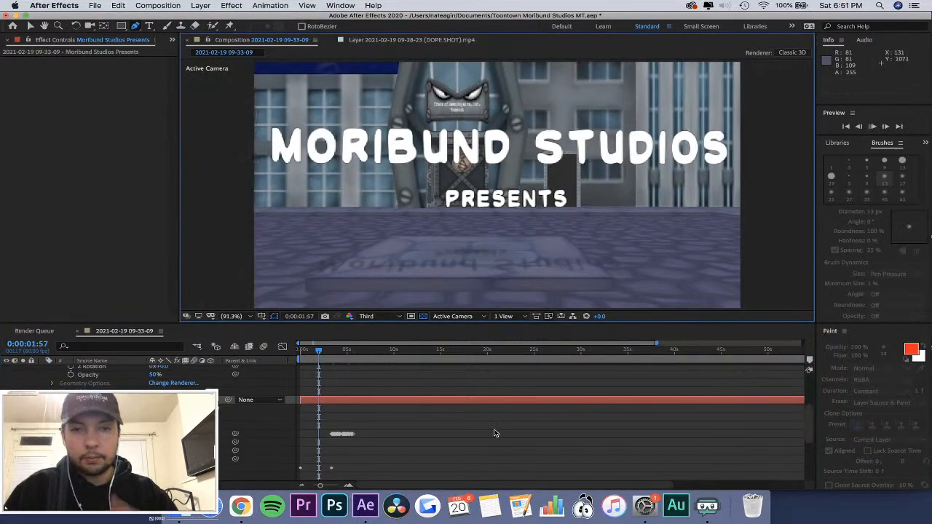
{"action": "key", "text": "space"}
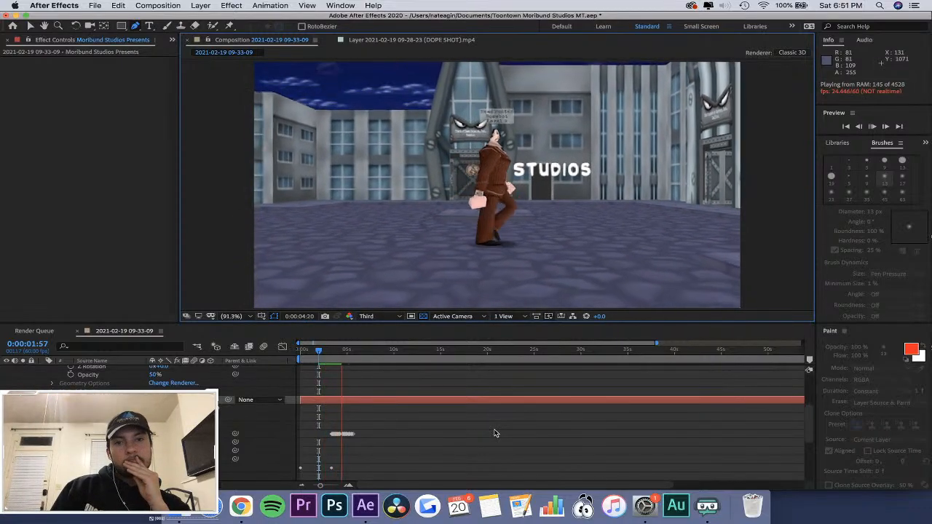
{"action": "key", "text": "space"}
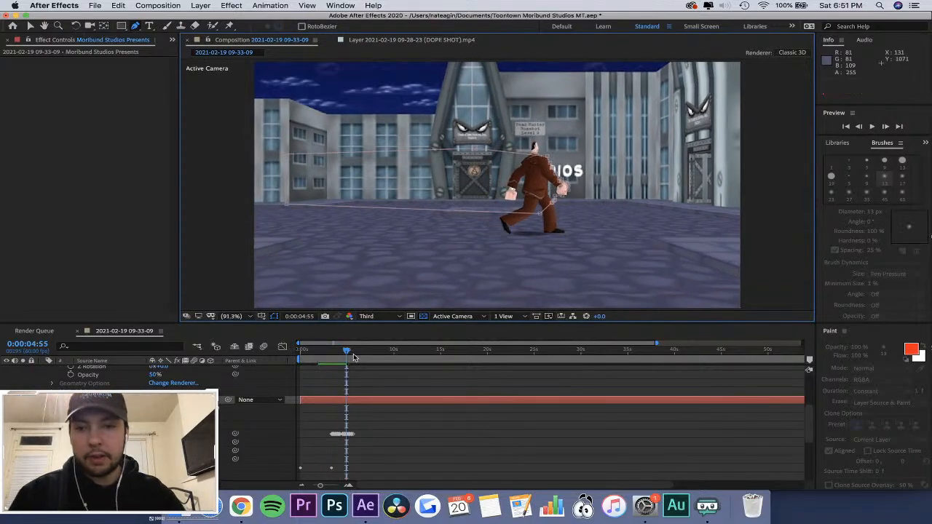
{"action": "left_click_drag", "start_coordinate": [347, 352], "coordinate": [334, 354]}
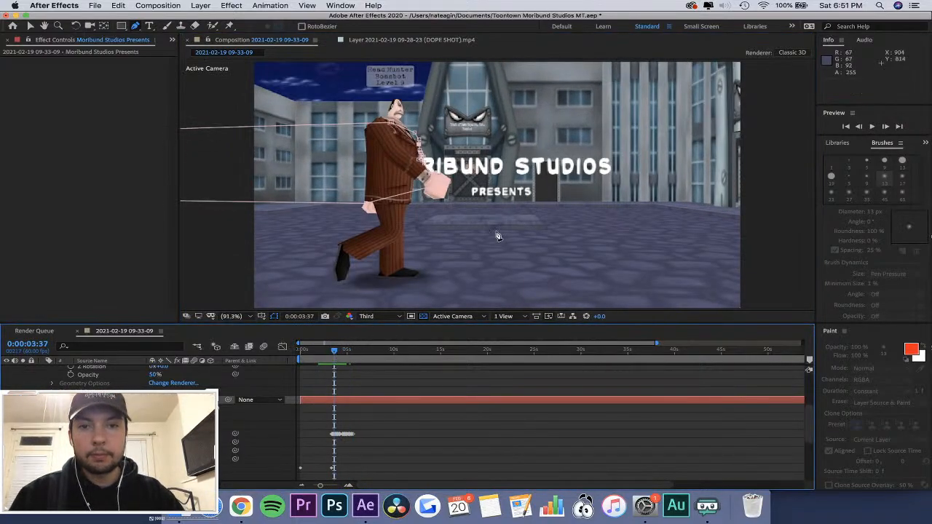
{"action": "scroll", "coordinate": [539, 177], "scroll_direction": "up", "scroll_amount": 3}
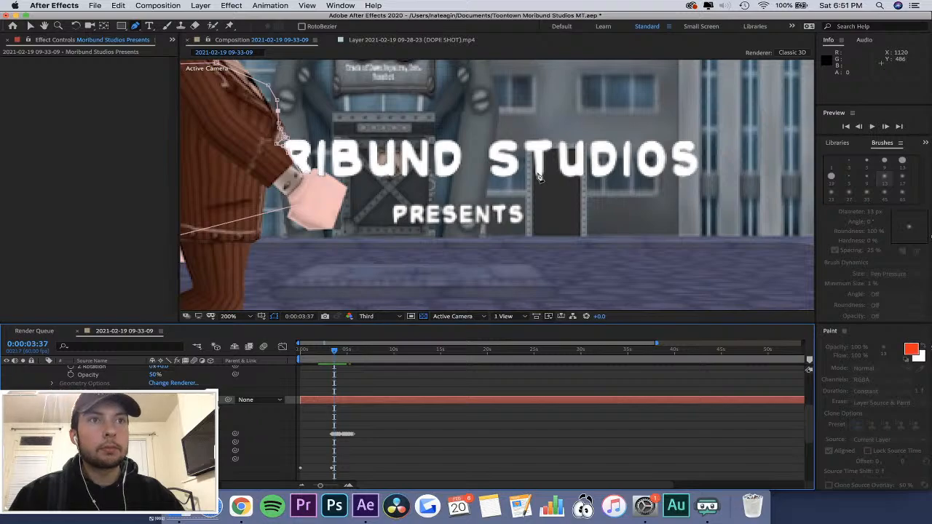
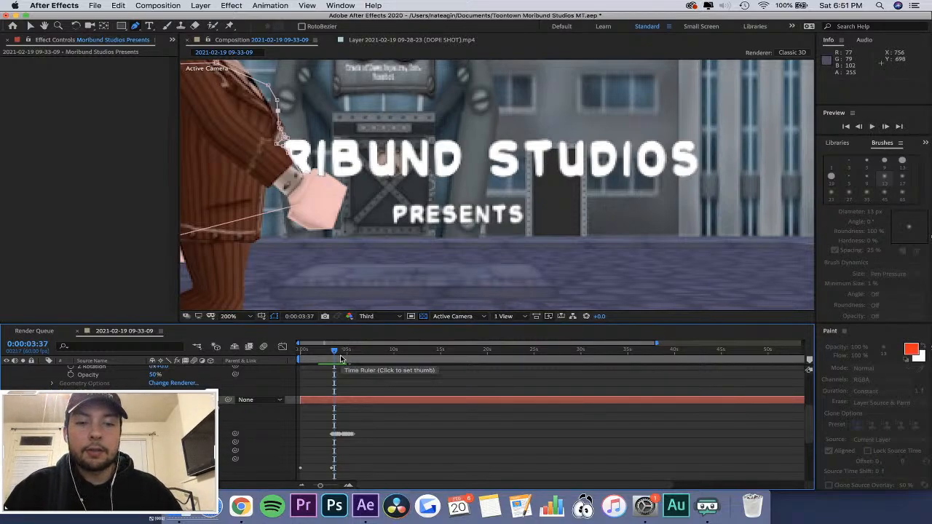
Fit Mask 1 to the jacket's front edge below the S of STUDIOS at 0:00:04:31.
{"action": "key", "text": "equal"}
{"action": "key", "text": "equal"}
{"action": "key", "text": "equal"}
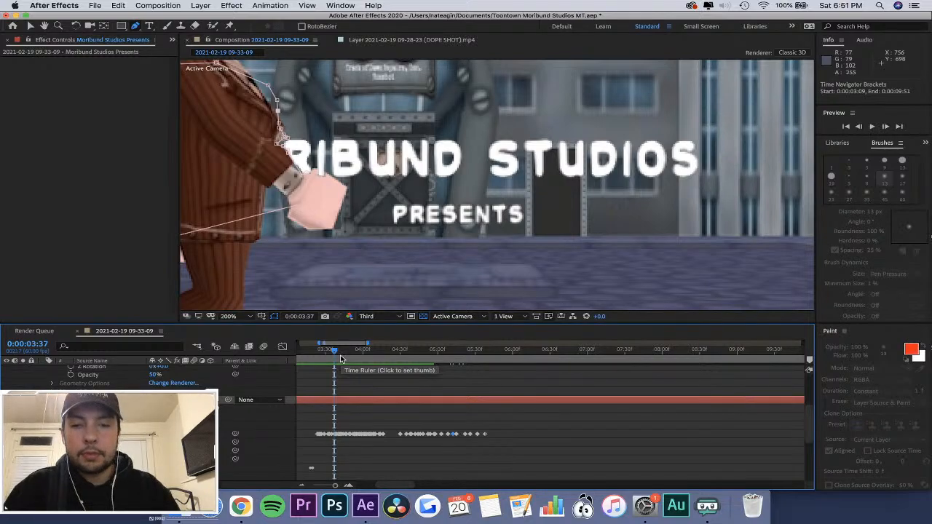
{"action": "left_click_drag", "start_coordinate": [340, 355], "coordinate": [402, 373]}
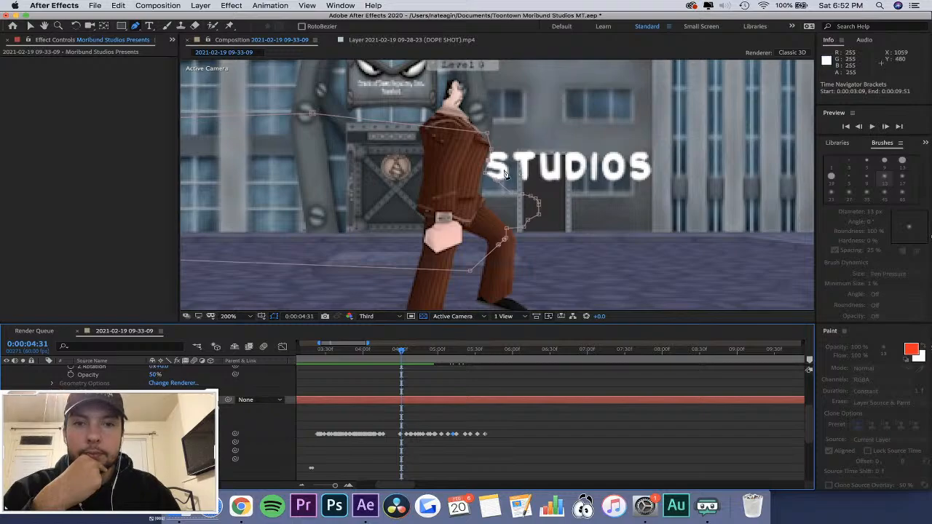
{"action": "scroll", "coordinate": [518, 170], "scroll_direction": "up", "scroll_amount": 2}
{"action": "left_click_drag", "start_coordinate": [478, 192], "coordinate": [465, 197]}
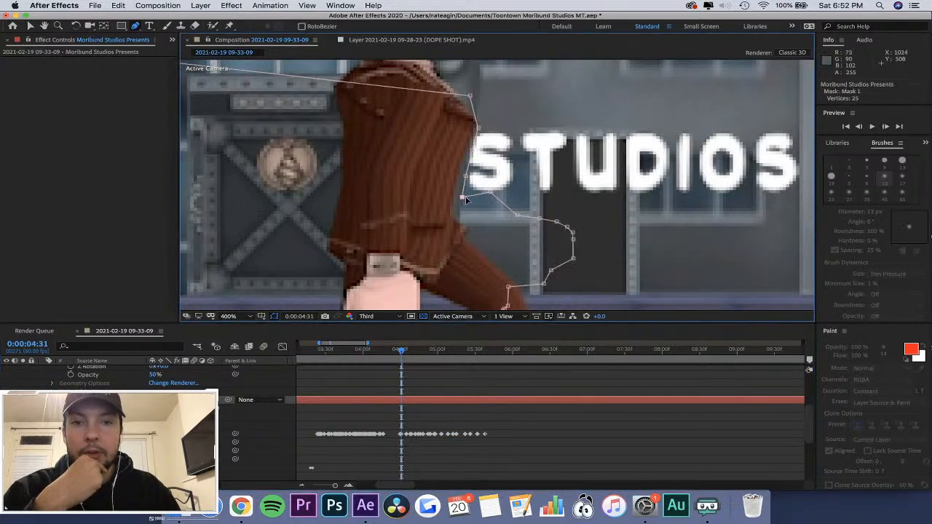
{"action": "left_click", "coordinate": [486, 202]}
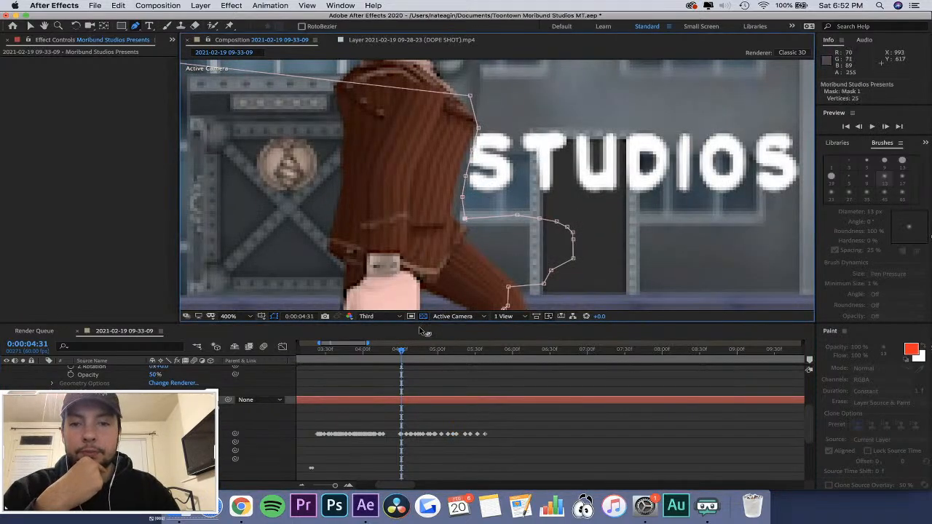
Pull Mask 1 in to the jacket front and receding hand at 0:00:04:27, and along the jacket's front edge at 0:00:04:30.
{"action": "left_click_drag", "start_coordinate": [401, 355], "coordinate": [396, 355]}
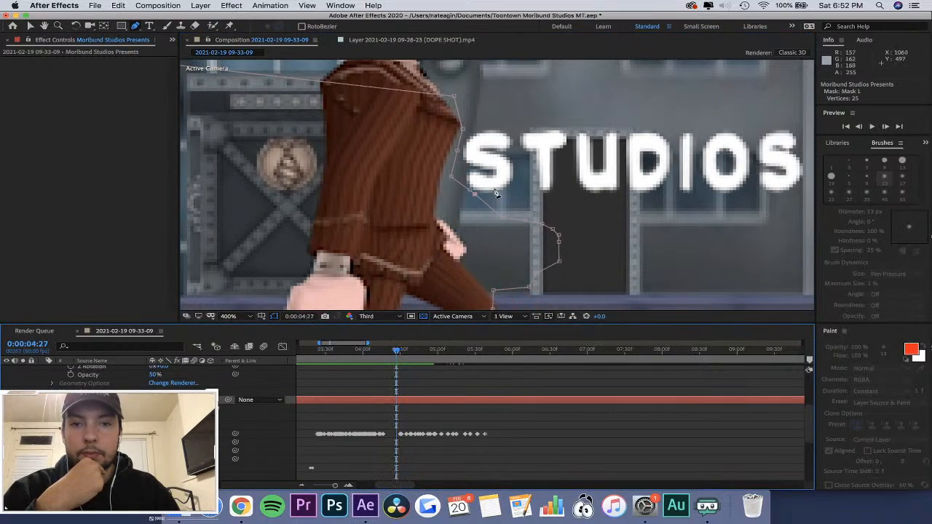
{"action": "left_click_drag", "start_coordinate": [475, 196], "coordinate": [438, 203]}
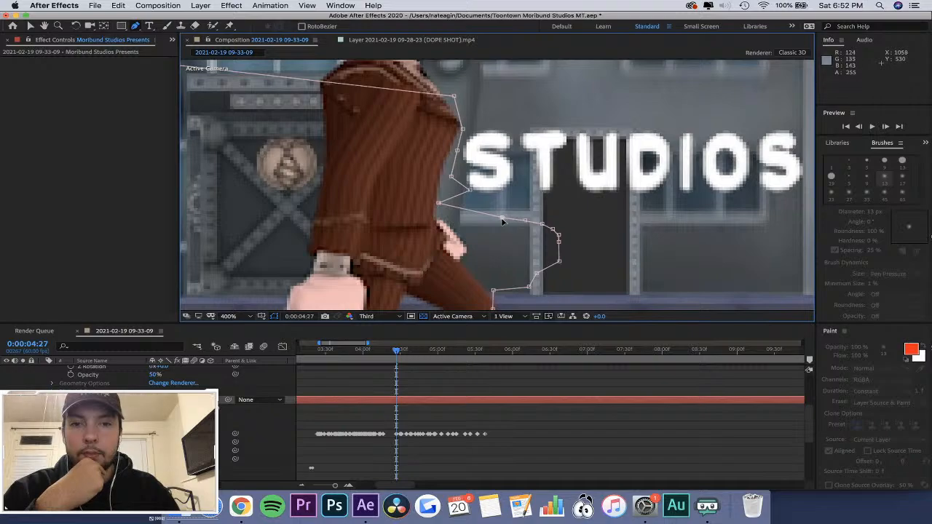
{"action": "left_click_drag", "start_coordinate": [501, 219], "coordinate": [462, 238]}
{"action": "left_click", "coordinate": [402, 351]}
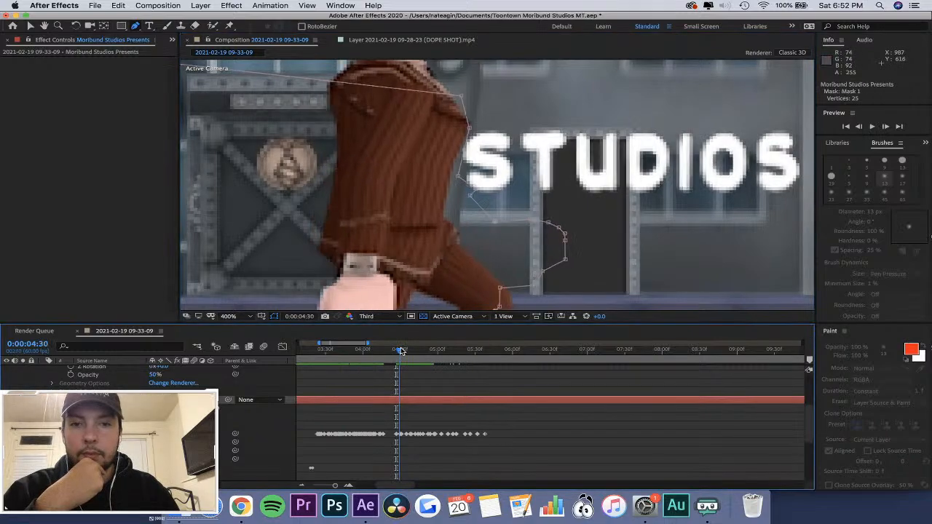
{"action": "left_click_drag", "start_coordinate": [486, 192], "coordinate": [481, 251]}
{"action": "left_click_drag", "start_coordinate": [481, 190], "coordinate": [467, 195]}
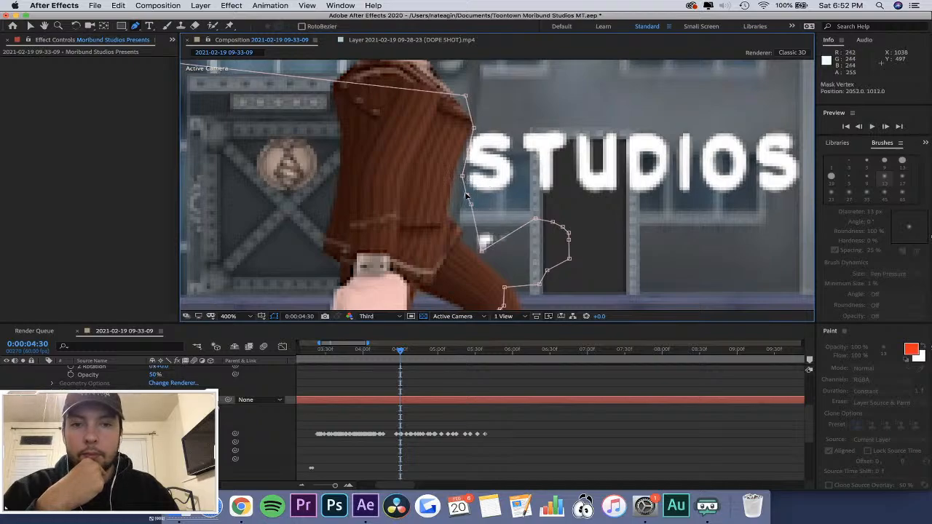
{"action": "left_click_drag", "start_coordinate": [481, 253], "coordinate": [481, 230]}
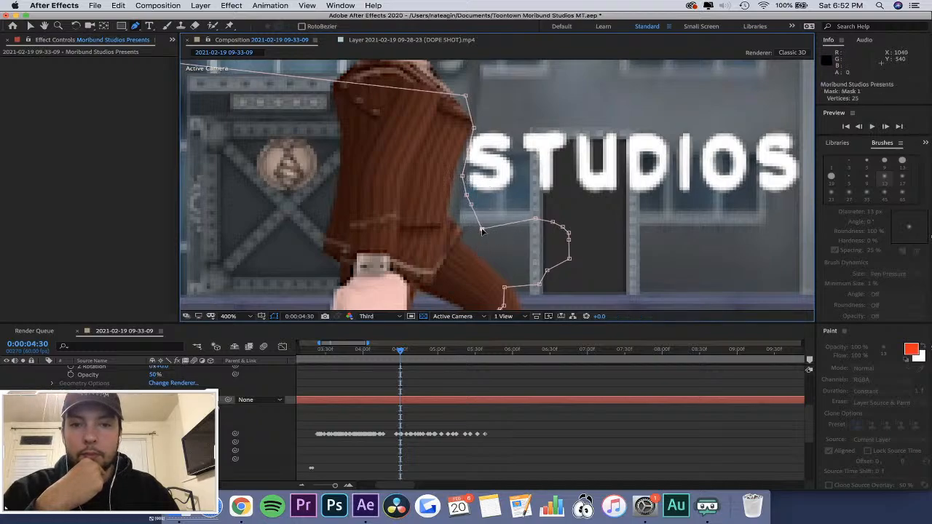
Fit Mask 1 around the wrist, knuckles and underside of the front hand at 0:00:04:22, and to the hand's outline at 0:00:04:23.
{"action": "mouse_move", "coordinate": [400, 350]}
{"action": "left_mouse_down"}
{"action": "mouse_move", "coordinate": [382, 353]}
{"action": "mouse_move", "coordinate": [400, 359]}
{"action": "mouse_move", "coordinate": [393, 355]}
{"action": "left_mouse_up"}
{"action": "left_click_drag", "start_coordinate": [460, 227], "coordinate": [454, 210]}
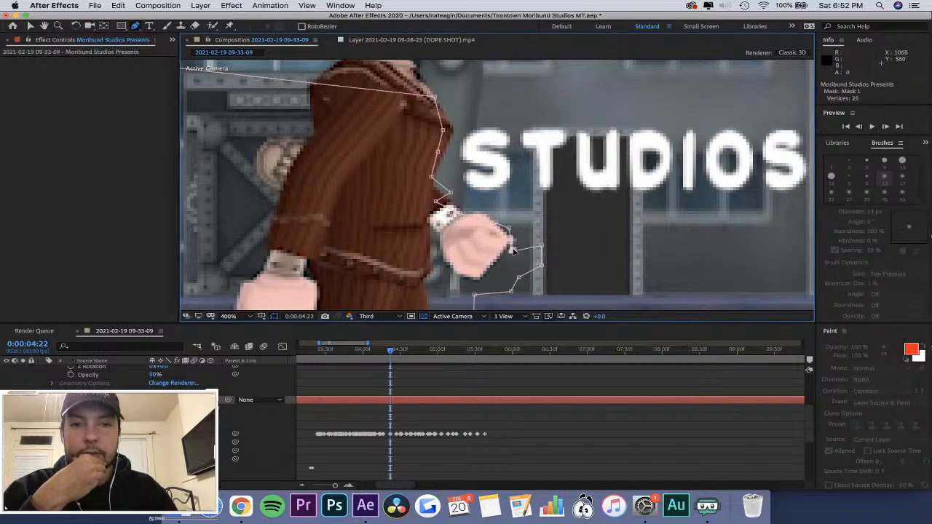
{"action": "left_click_drag", "start_coordinate": [540, 247], "coordinate": [510, 252]}
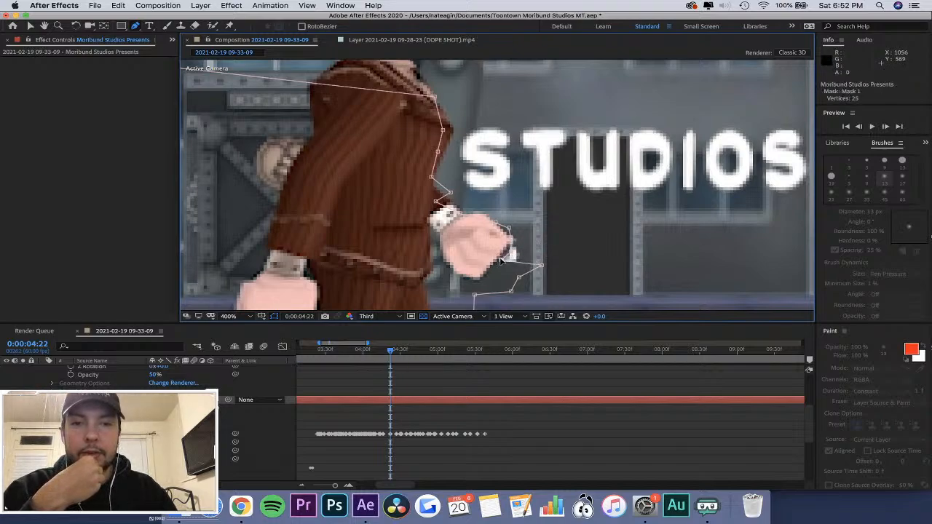
{"action": "left_click_drag", "start_coordinate": [541, 268], "coordinate": [473, 284]}
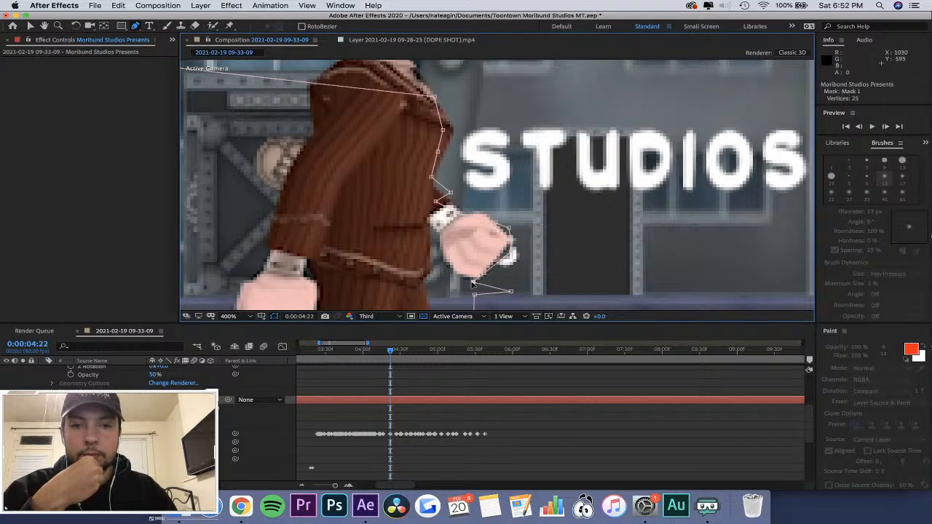
{"action": "left_click_drag", "start_coordinate": [392, 353], "coordinate": [394, 352]}
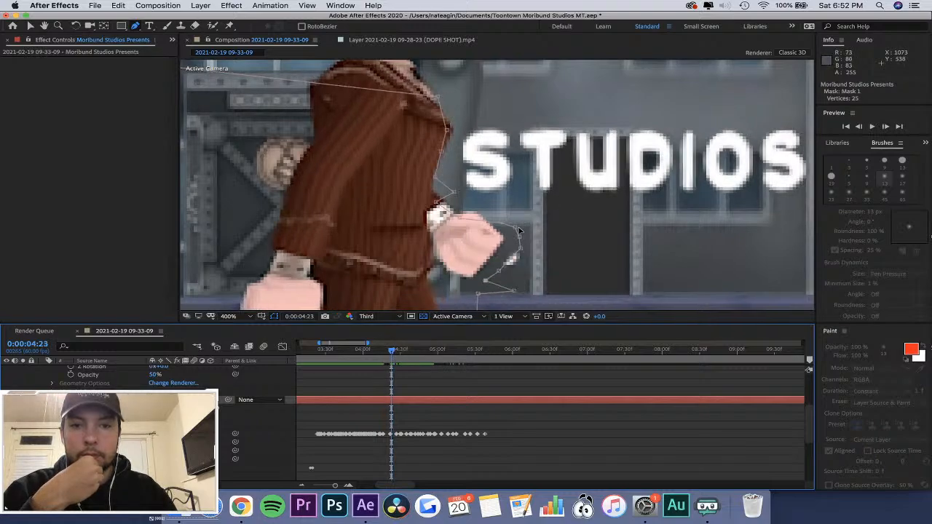
{"action": "left_click_drag", "start_coordinate": [516, 228], "coordinate": [475, 286]}
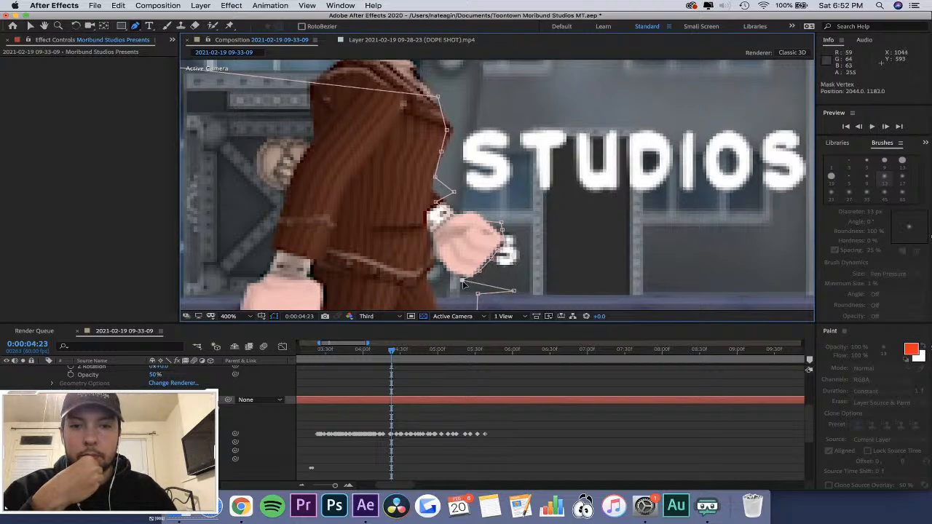
{"action": "left_click_drag", "start_coordinate": [501, 223], "coordinate": [495, 228]}
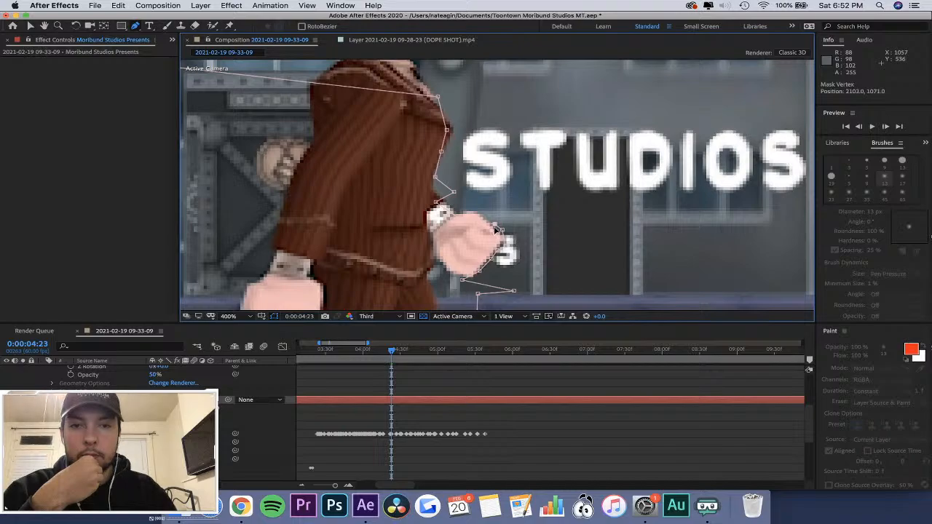
Fit Mask 1 to the lower jacket front and tightly around the front hand at 0:00:04:25, clear of the last letters of PRESENTS.
{"action": "left_click_drag", "start_coordinate": [394, 351], "coordinate": [397, 351]}
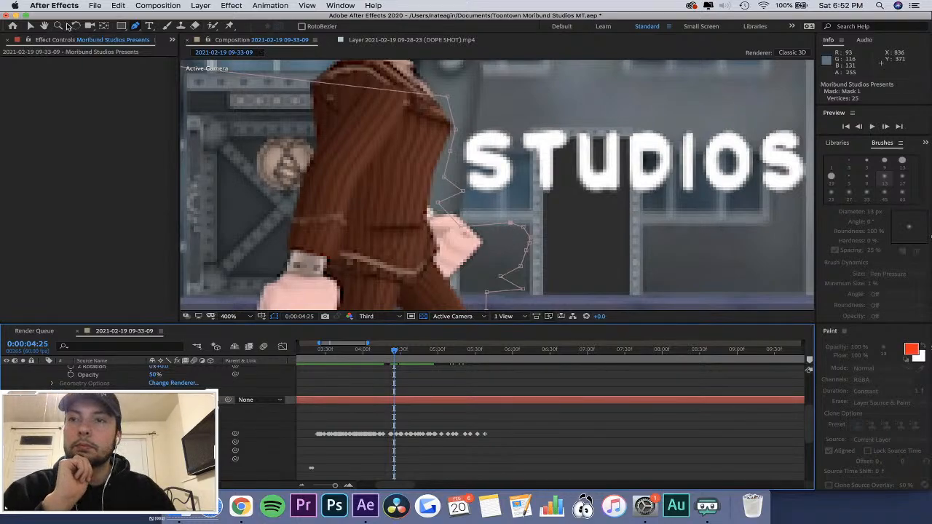
{"action": "left_click", "coordinate": [31, 27]}
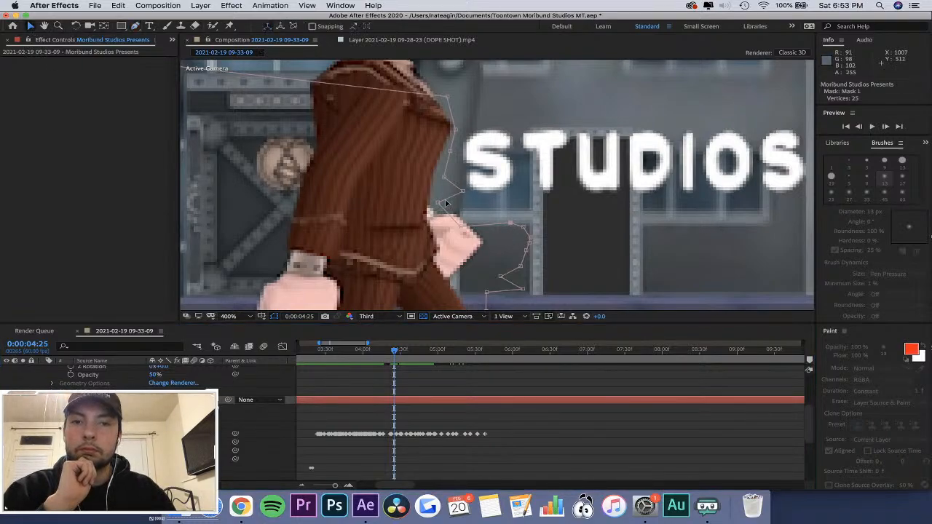
{"action": "mouse_move", "coordinate": [446, 203]}
{"action": "left_mouse_down"}
{"action": "mouse_move", "coordinate": [426, 201]}
{"action": "mouse_move", "coordinate": [435, 205]}
{"action": "left_mouse_up"}
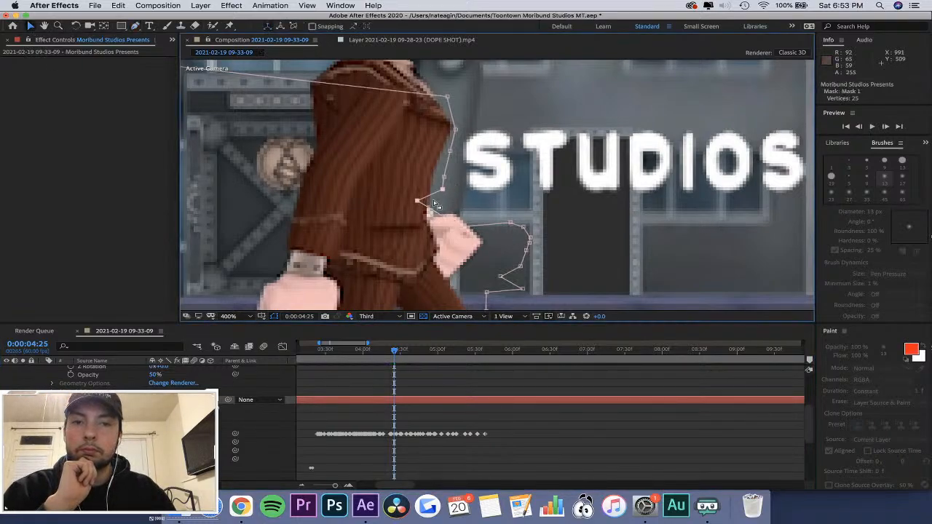
{"action": "left_click", "coordinate": [526, 251]}
{"action": "left_click", "coordinate": [520, 266], "text": "shift"}
{"action": "left_click_drag", "start_coordinate": [521, 266], "coordinate": [466, 268]}
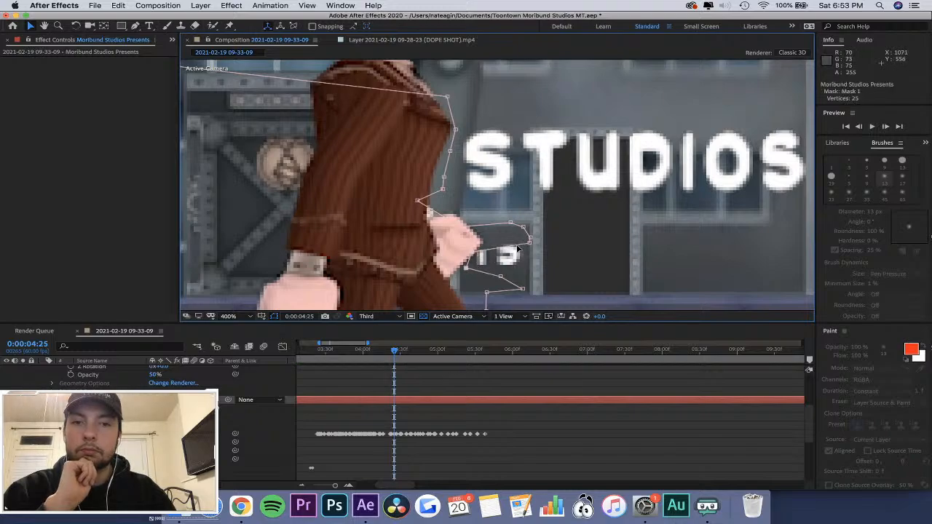
{"action": "left_click_drag", "start_coordinate": [526, 238], "coordinate": [475, 228]}
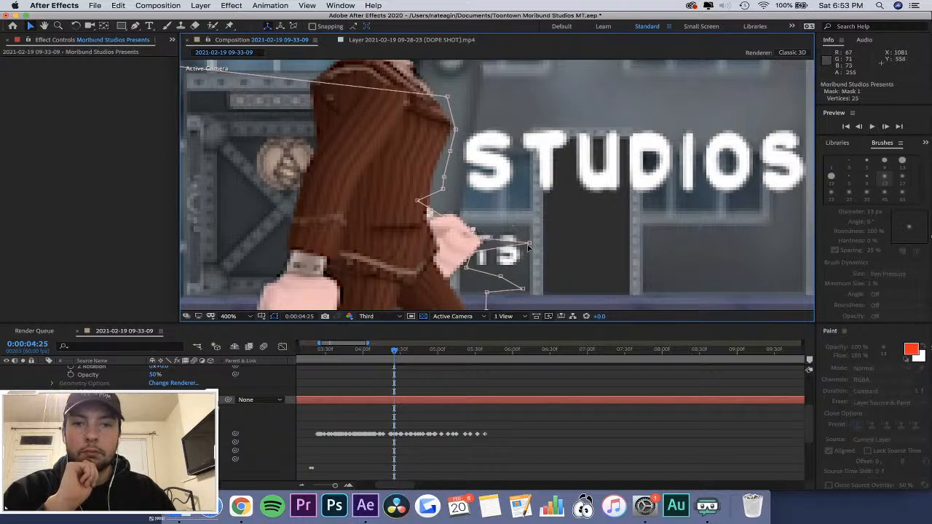
{"action": "left_click_drag", "start_coordinate": [530, 247], "coordinate": [452, 272]}
Fit Mask 1 around the front and underside of the hand at 0:00:04:26, clear of the letters TS in PRESENTS.
{"action": "left_click", "coordinate": [395, 352]}
{"action": "left_click_drag", "start_coordinate": [395, 353], "coordinate": [397, 354]}
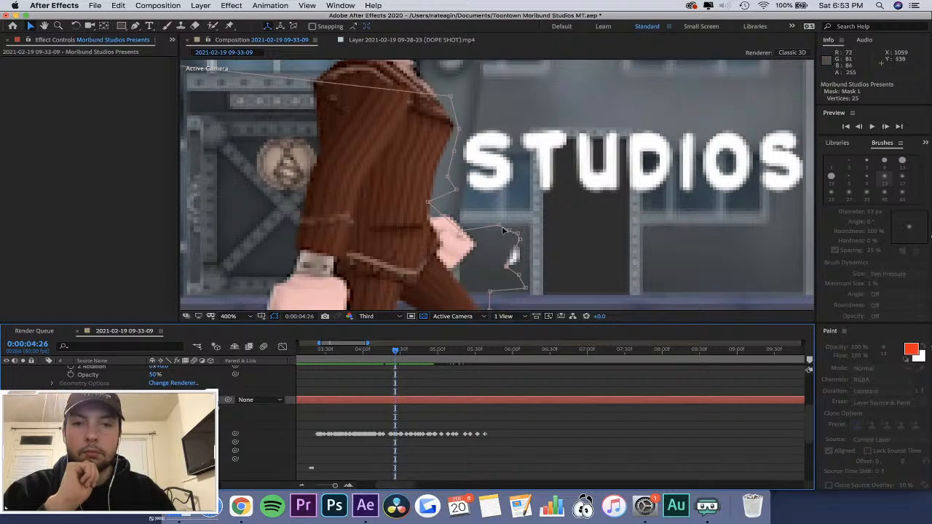
{"action": "left_click_drag", "start_coordinate": [502, 230], "coordinate": [467, 259]}
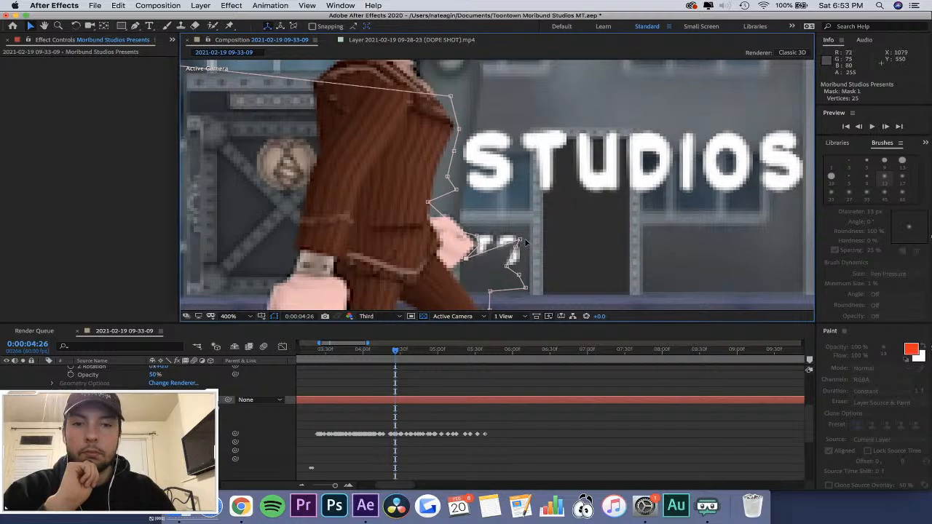
{"action": "left_click_drag", "start_coordinate": [521, 241], "coordinate": [482, 257]}
{"action": "left_click_drag", "start_coordinate": [467, 259], "coordinate": [452, 269]}
{"action": "left_click_drag", "start_coordinate": [516, 249], "coordinate": [463, 269]}
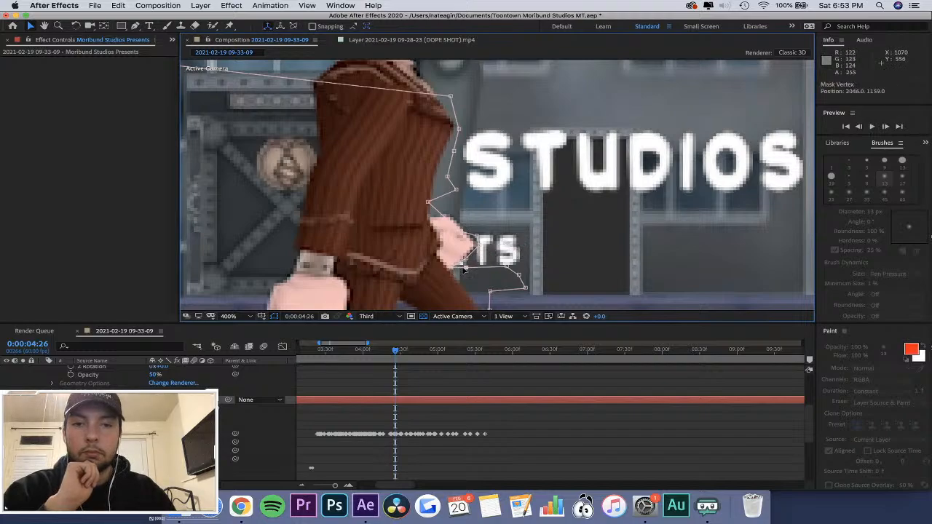
Copy the Mask 1 keyframe at 0:00:04:26, and delete the three mask keyframes from 0:00:04:30 to 0:00:04:35.
{"action": "left_click_drag", "start_coordinate": [396, 351], "coordinate": [397, 355]}
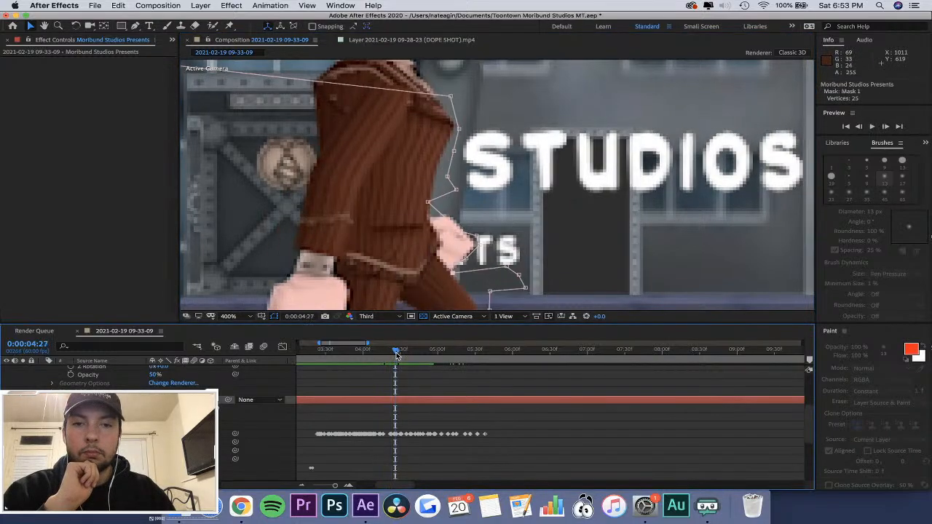
{"action": "key", "text": "Page_Up"}
{"action": "key", "text": "Page_Down"}
{"action": "key", "text": "Page_Down"}
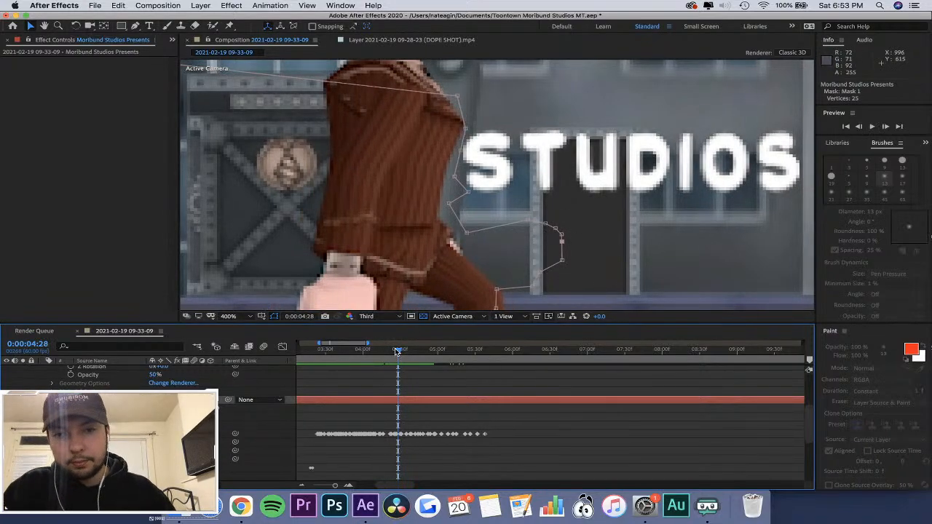
{"action": "mouse_move", "coordinate": [397, 352]}
{"action": "left_mouse_down"}
{"action": "mouse_move", "coordinate": [410, 354]}
{"action": "mouse_move", "coordinate": [393, 351]}
{"action": "left_mouse_up"}
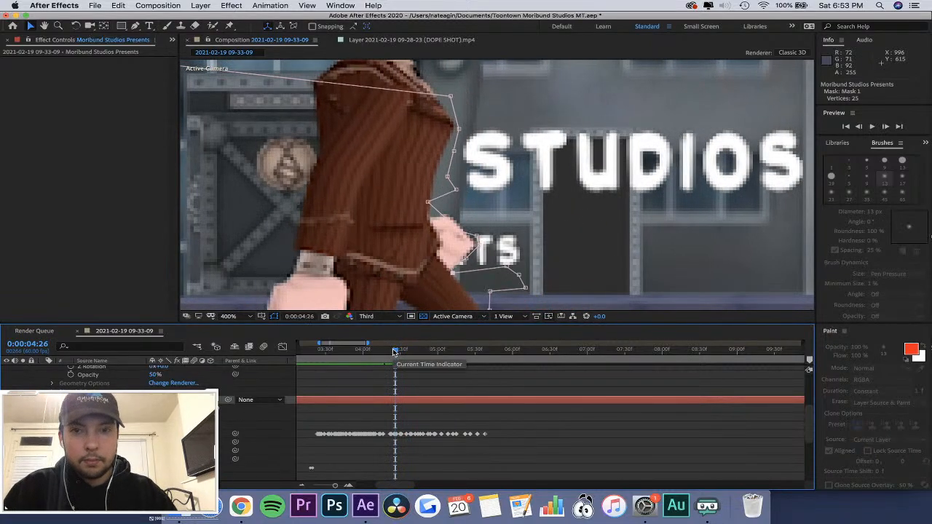
{"action": "key", "text": "equal"}
{"action": "key", "text": "equal"}
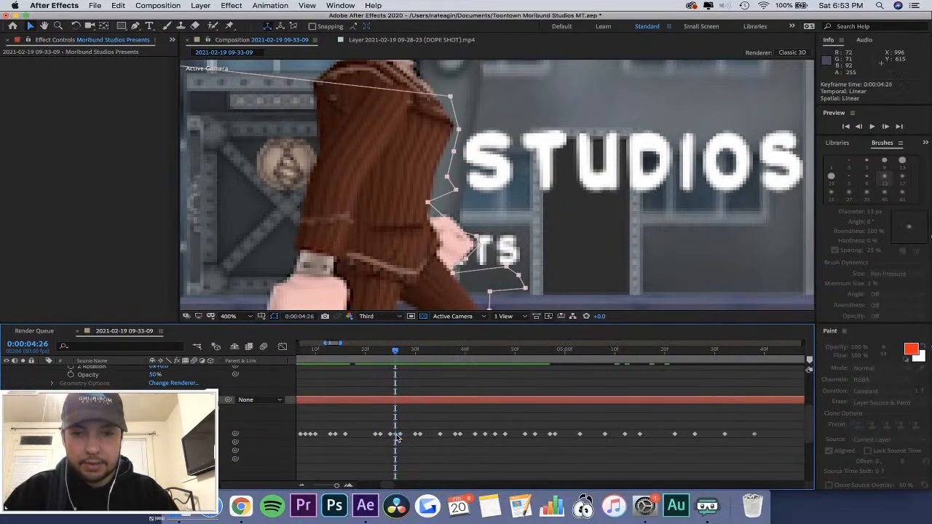
{"action": "key", "text": "super+c"}
{"action": "left_click", "coordinate": [410, 352]}
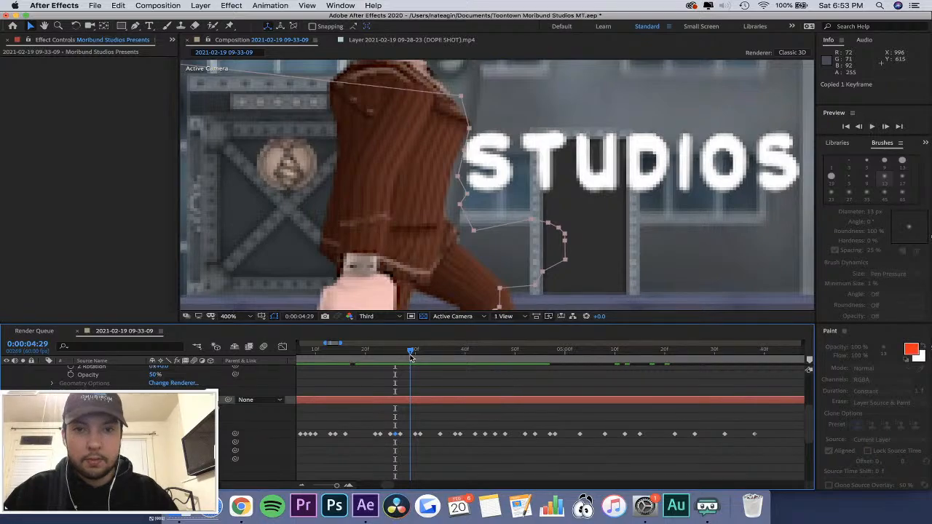
{"action": "left_click_drag", "start_coordinate": [411, 429], "coordinate": [455, 442]}
{"action": "key", "text": "Delete"}
{"action": "key", "text": "Delete"}
Paste a copy of the 0:00:04:27 mask keyframe at 0:00:04:29, and move it to 0:00:04:33.
{"action": "key", "text": "super+z"}
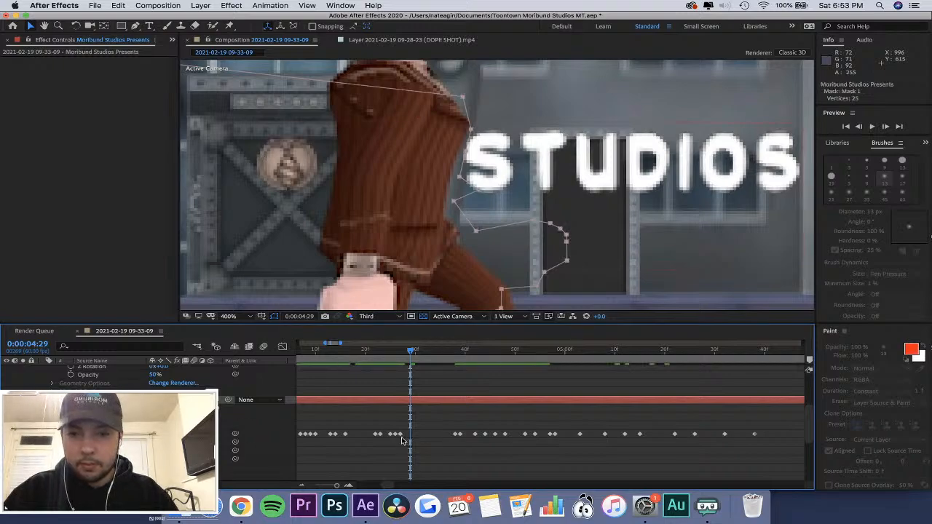
{"action": "key", "text": "super+v"}
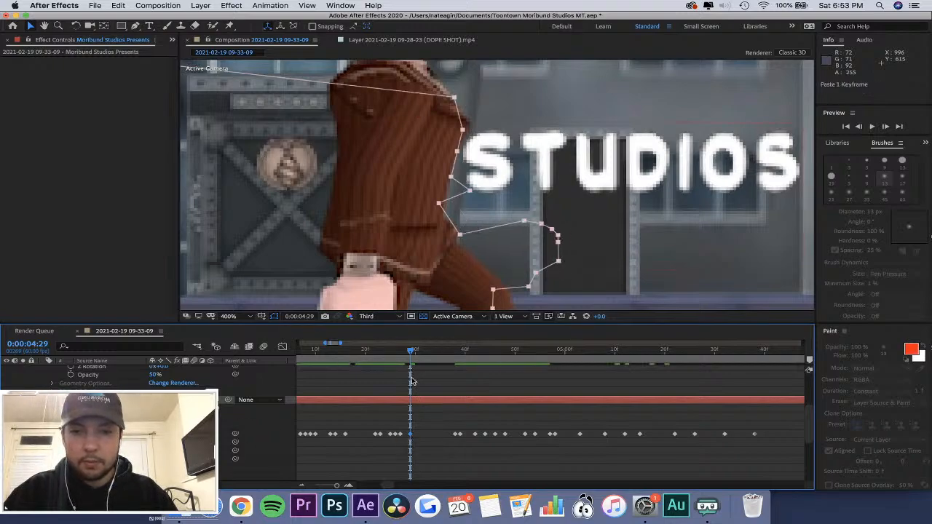
{"action": "left_click_drag", "start_coordinate": [411, 434], "coordinate": [434, 439]}
{"action": "mouse_move", "coordinate": [410, 352]}
{"action": "left_mouse_down"}
{"action": "mouse_move", "coordinate": [392, 356]}
{"action": "mouse_move", "coordinate": [400, 357]}
{"action": "left_mouse_up"}
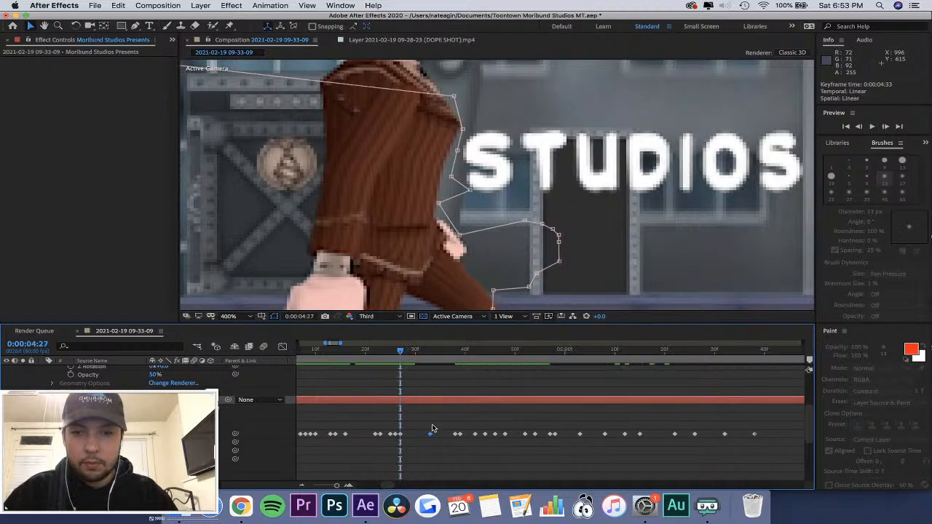
Replace Mask 1's keyframes at 0:00:04:27 and 0:00:04:33 with a copy of the 0:00:04:26 keyframe at 0:00:04:27, and shift its shape onto the hand.
{"action": "key", "text": "super+c"}
{"action": "left_click_drag", "start_coordinate": [431, 438], "coordinate": [401, 439]}
{"action": "key", "text": "super+z"}
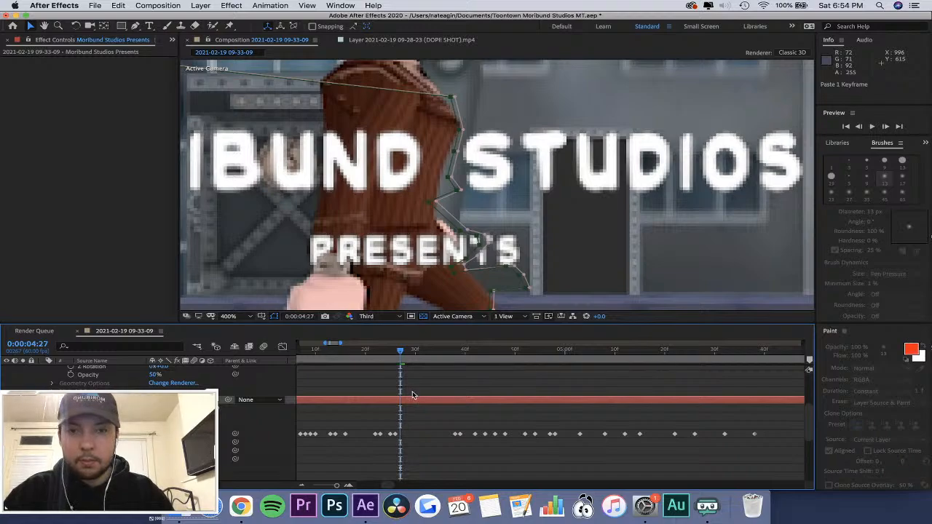
{"action": "key", "text": "super+c"}
{"action": "key", "text": "super+v"}
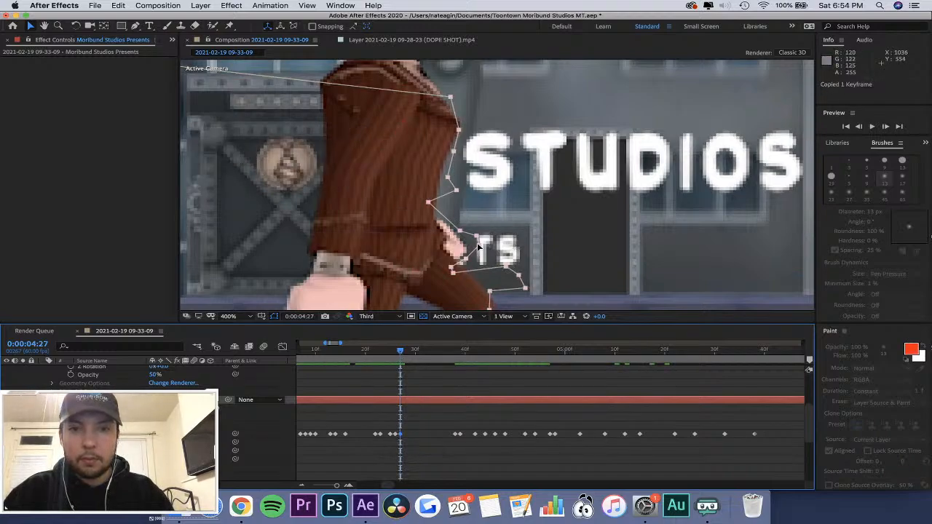
{"action": "left_click_drag", "start_coordinate": [479, 249], "coordinate": [469, 249]}
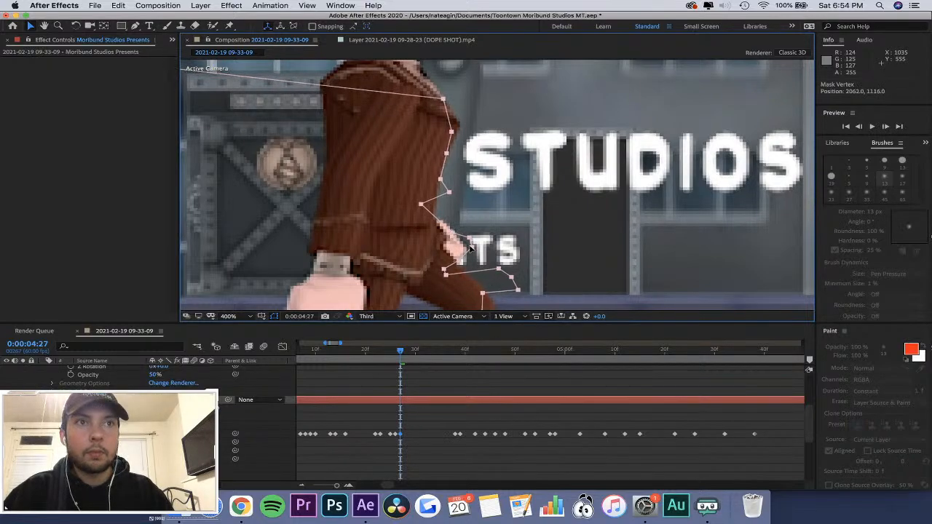
{"action": "left_click", "coordinate": [406, 352]}
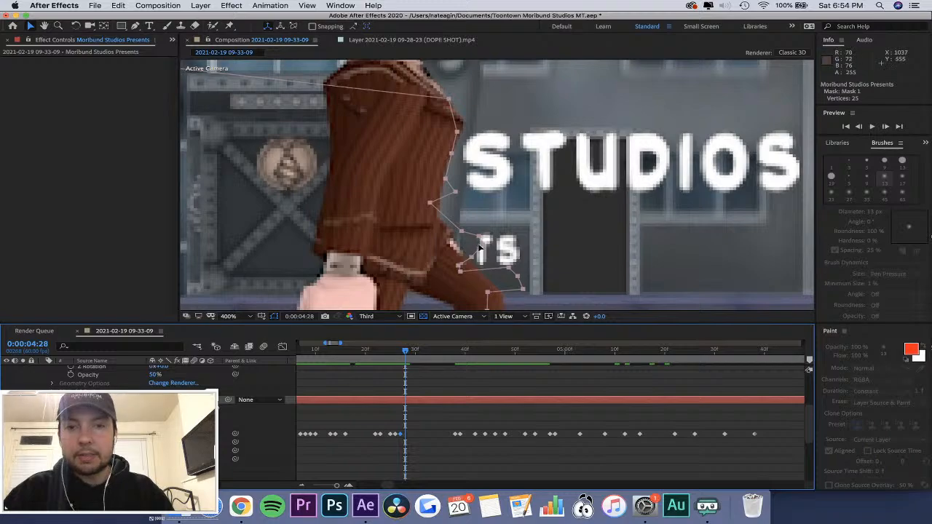
Shift Mask 1 back toward the character at 0:00:04:28, and tighten its edge at 0:00:04:29 to clear the letters TS in PRESENTS.
{"action": "left_click_drag", "start_coordinate": [479, 248], "coordinate": [472, 248]}
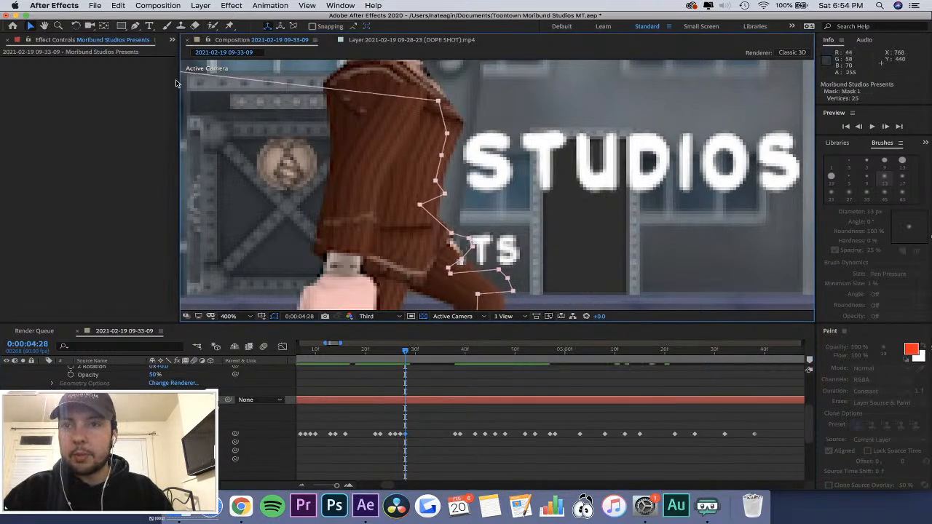
{"action": "left_click", "coordinate": [136, 25]}
{"action": "left_click_drag", "start_coordinate": [468, 241], "coordinate": [467, 252]}
{"action": "key", "text": "super+z"}
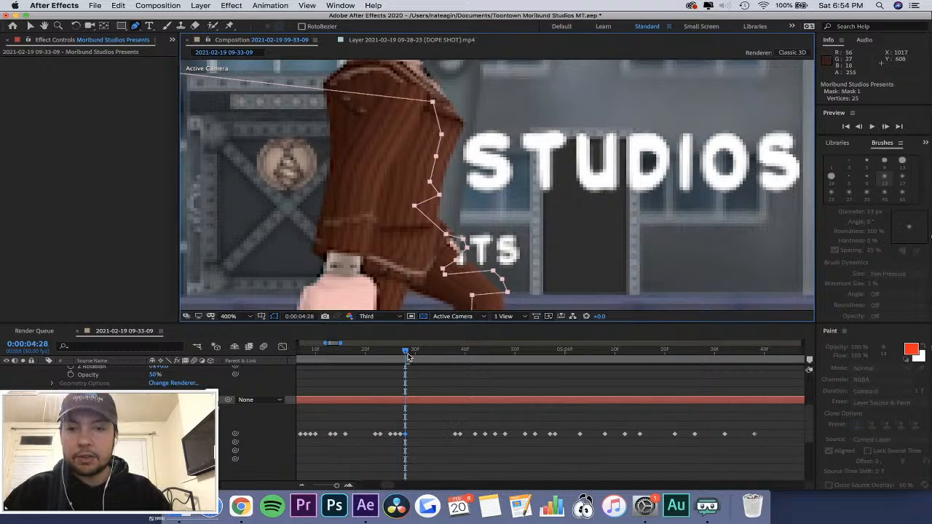
{"action": "left_click_drag", "start_coordinate": [408, 357], "coordinate": [413, 358]}
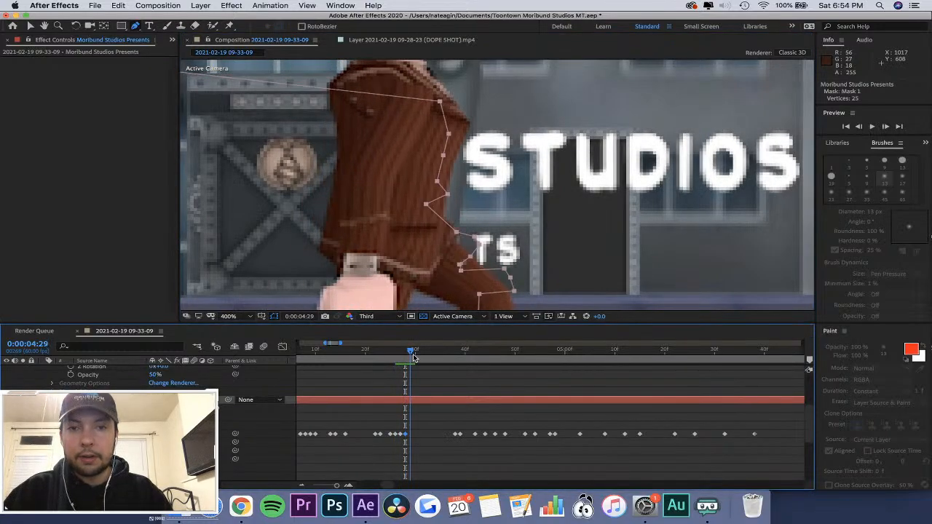
{"action": "mouse_move", "coordinate": [475, 250]}
{"action": "left_mouse_down"}
{"action": "mouse_move", "coordinate": [466, 252]}
{"action": "mouse_move", "coordinate": [463, 238]}
{"action": "left_mouse_up"}
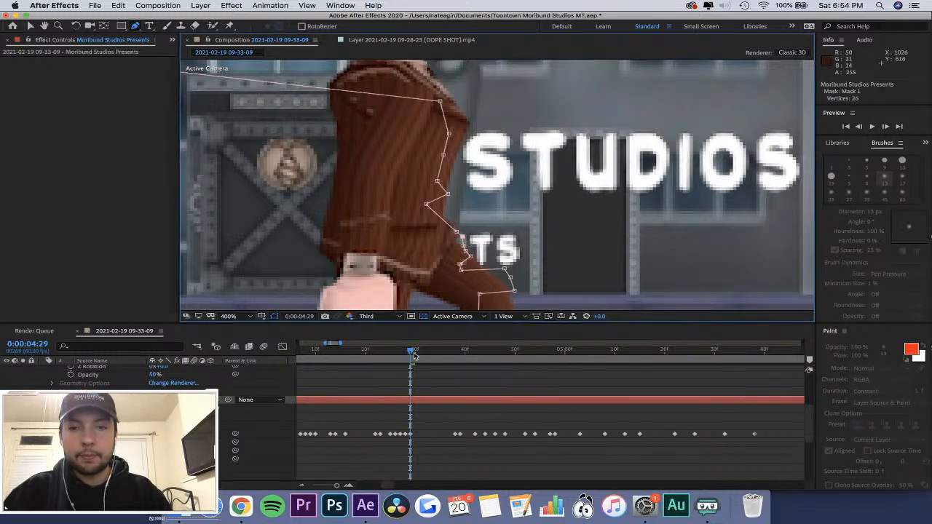
Pull Mask 1's lower vertices onto the front thigh at 0:00:04:32 and 0:00:04:33, clear of the last letters of PRESENTS.
{"action": "left_click_drag", "start_coordinate": [414, 355], "coordinate": [425, 355]}
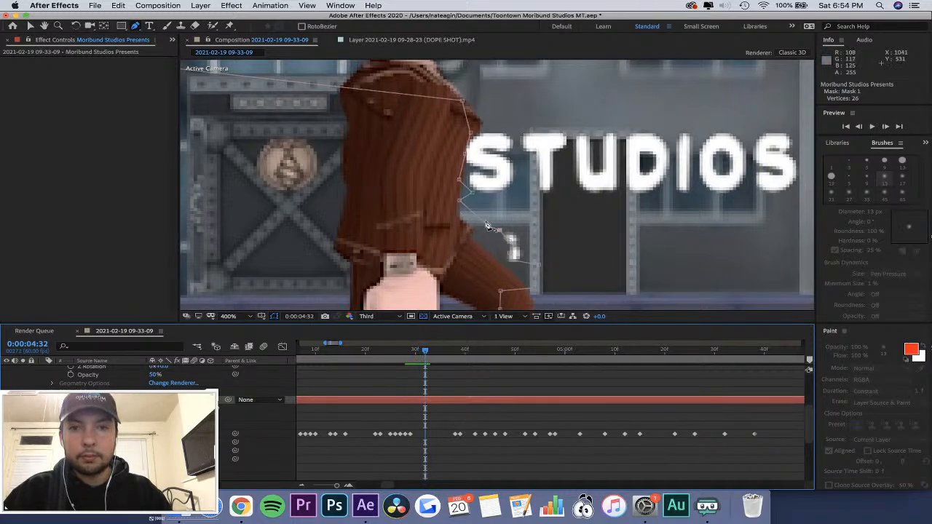
{"action": "left_click_drag", "start_coordinate": [499, 233], "coordinate": [501, 263]}
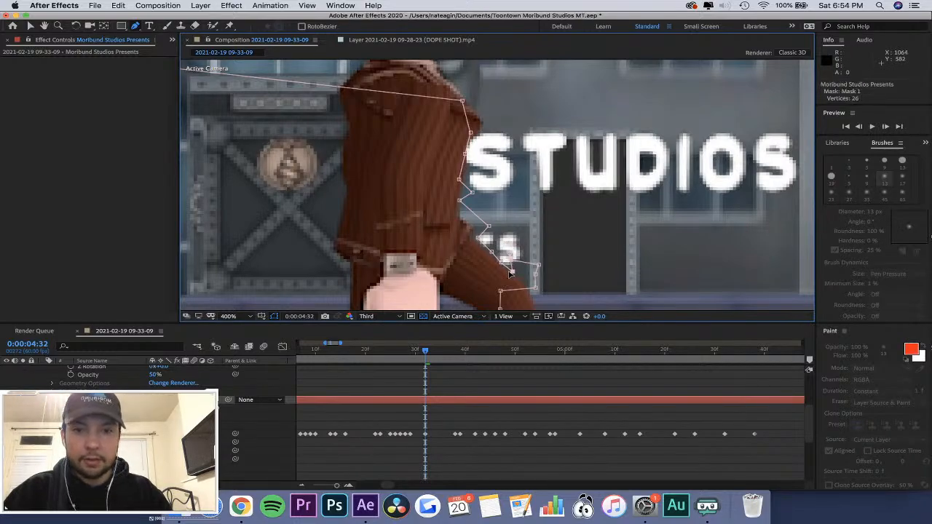
{"action": "left_click", "coordinate": [412, 354]}
{"action": "left_click_drag", "start_coordinate": [411, 356], "coordinate": [430, 361]}
{"action": "left_click_drag", "start_coordinate": [494, 234], "coordinate": [516, 273]}
Fit Mask 1's lower vertices along the front thigh at 0:00:04:34 and 0:00:04:35, uncovering the final S of PRESENTS.
{"action": "left_click", "coordinate": [436, 352]}
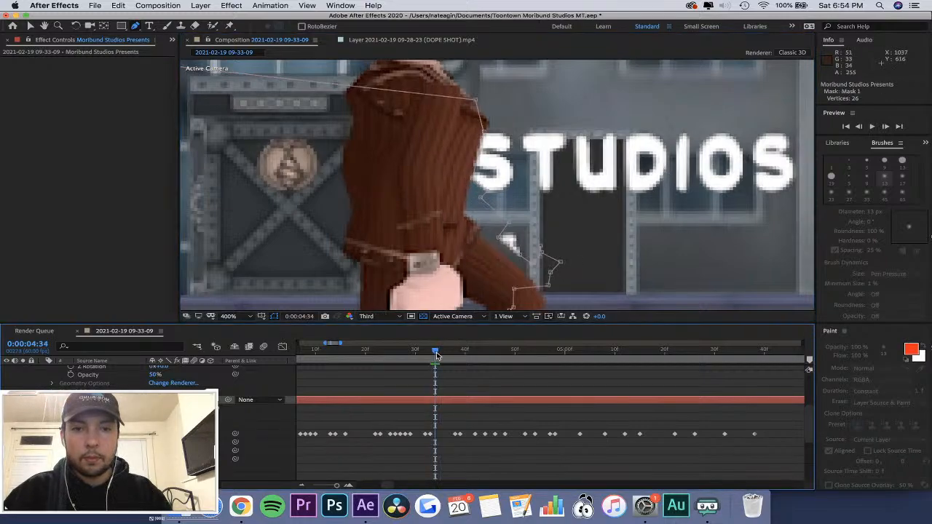
{"action": "left_click_drag", "start_coordinate": [498, 238], "coordinate": [522, 271]}
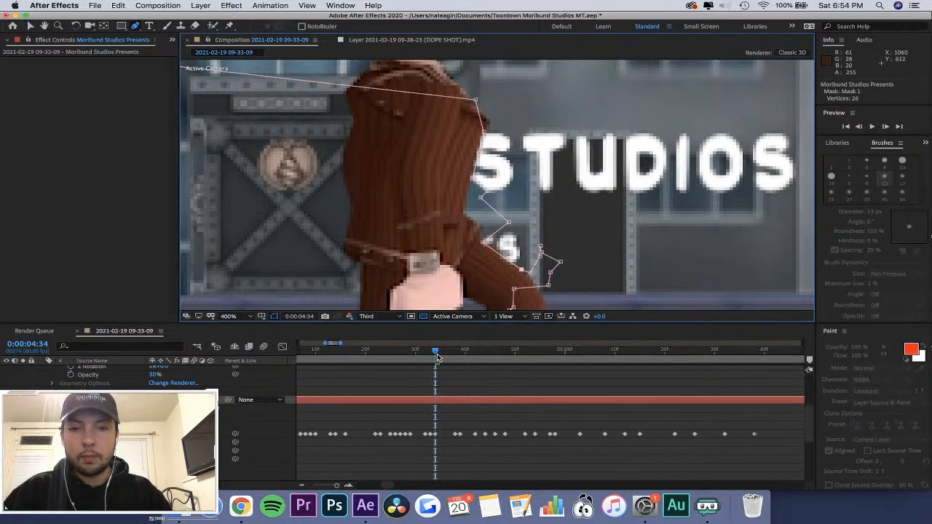
{"action": "mouse_move", "coordinate": [437, 356]}
{"action": "left_mouse_down"}
{"action": "mouse_move", "coordinate": [427, 357]}
{"action": "mouse_move", "coordinate": [443, 357]}
{"action": "left_mouse_up"}
{"action": "left_click_drag", "start_coordinate": [508, 239], "coordinate": [491, 245]}
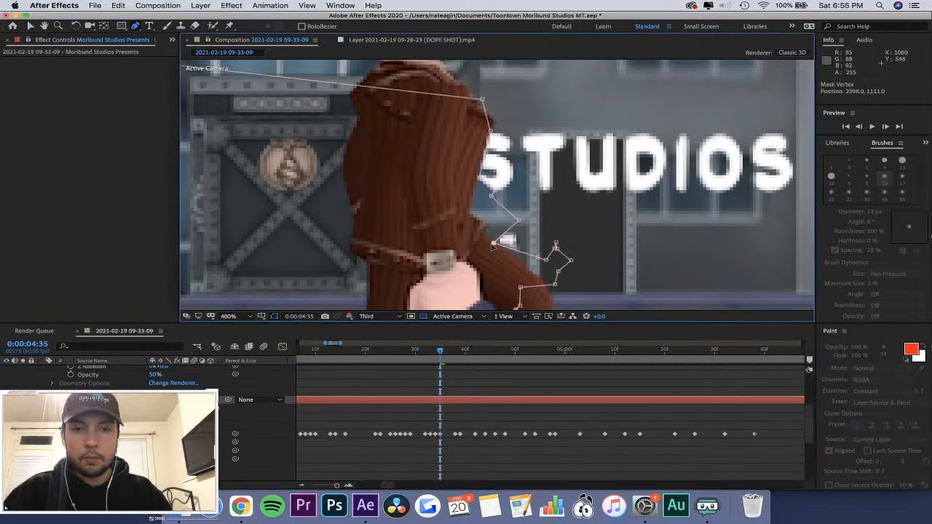
{"action": "mouse_move", "coordinate": [546, 261]}
{"action": "left_mouse_down"}
{"action": "mouse_move", "coordinate": [540, 282]}
{"action": "mouse_move", "coordinate": [538, 265]}
{"action": "left_mouse_up"}
Move Mask 1's lower vertices onto the front thigh's upper edge at 0:00:04:36 and 0:00:04:37.
{"action": "left_click_drag", "start_coordinate": [442, 358], "coordinate": [445, 358]}
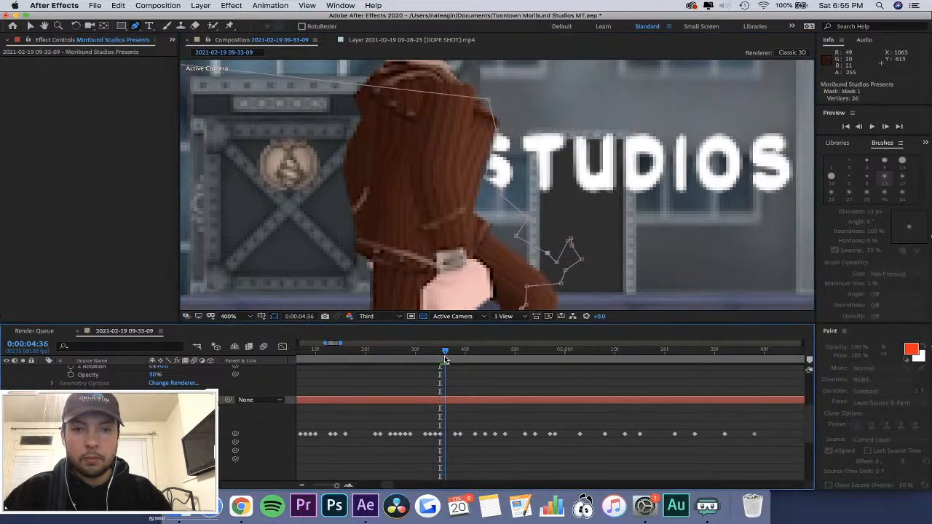
{"action": "left_click_drag", "start_coordinate": [515, 236], "coordinate": [490, 240]}
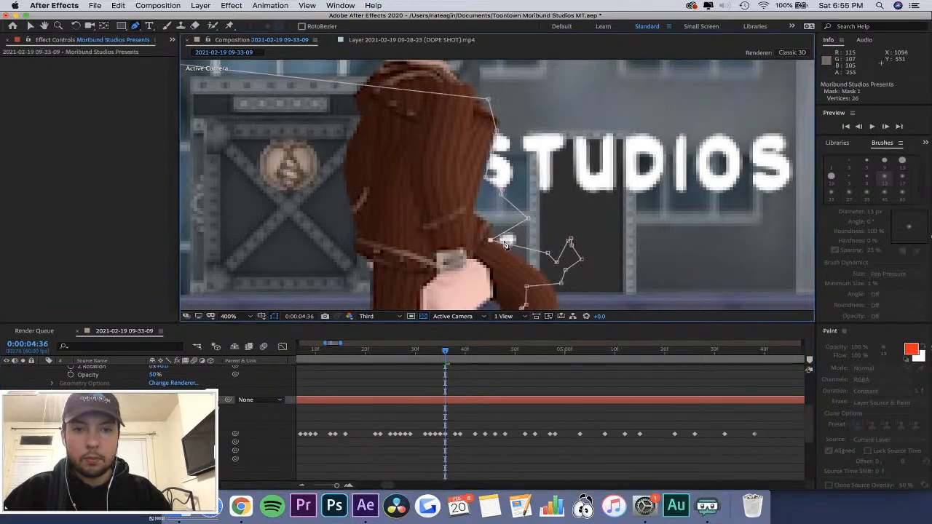
{"action": "left_click_drag", "start_coordinate": [548, 253], "coordinate": [555, 282]}
{"action": "left_click", "coordinate": [451, 353]}
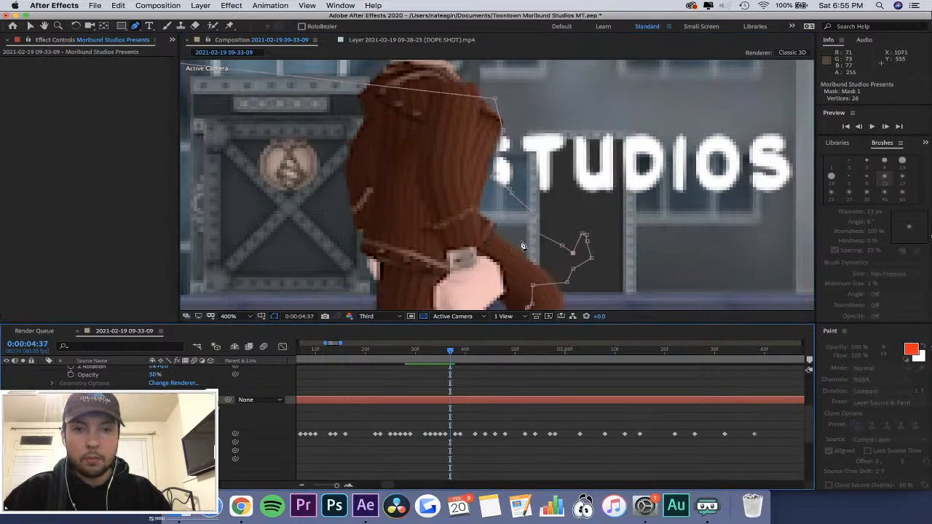
{"action": "left_click_drag", "start_coordinate": [522, 246], "coordinate": [552, 275]}
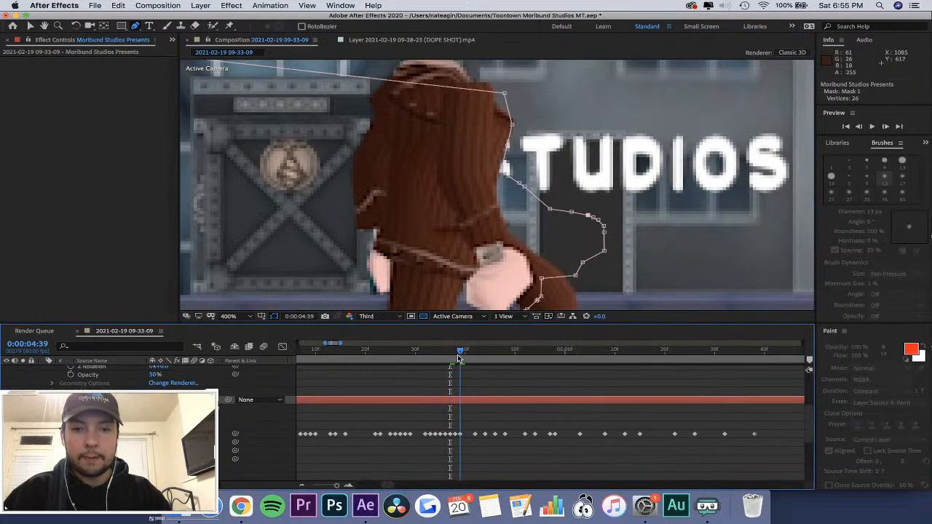
Replace Mask 1's keyframe at 0:00:04:38 with a copy of the 0:00:04:37 keyframe, and adjust its vertex at the top of the thigh.
{"action": "key", "text": "Page_Down"}
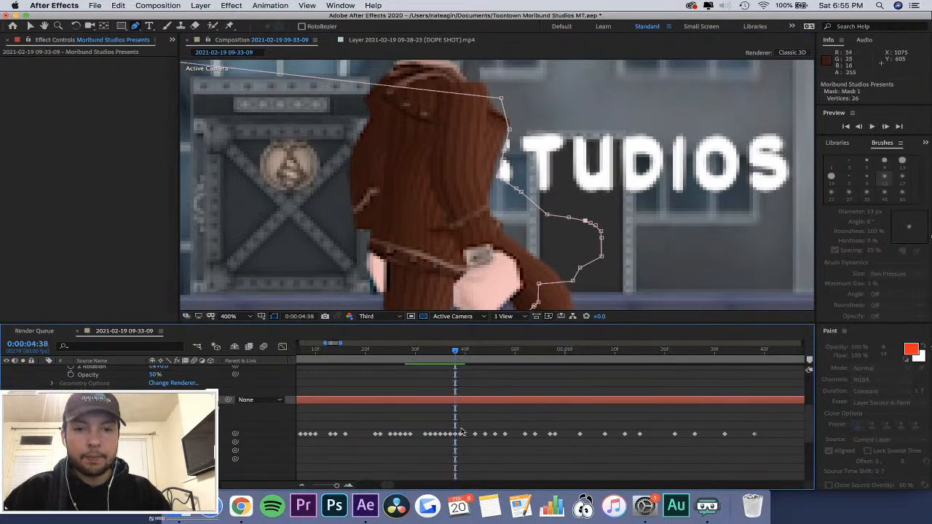
{"action": "left_click", "coordinate": [451, 435]}
{"action": "left_click", "coordinate": [456, 436]}
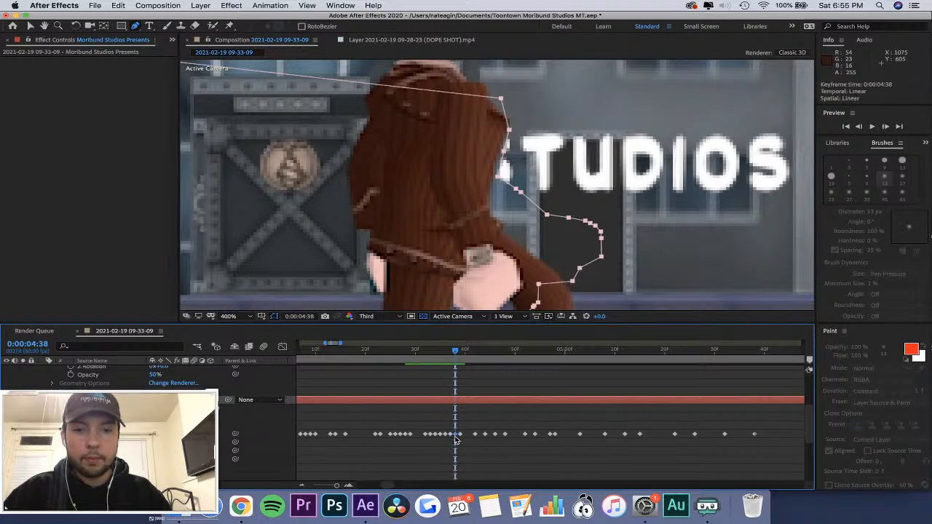
{"action": "key", "text": "Delete"}
{"action": "key", "text": "Delete"}
{"action": "key", "text": "super+z"}
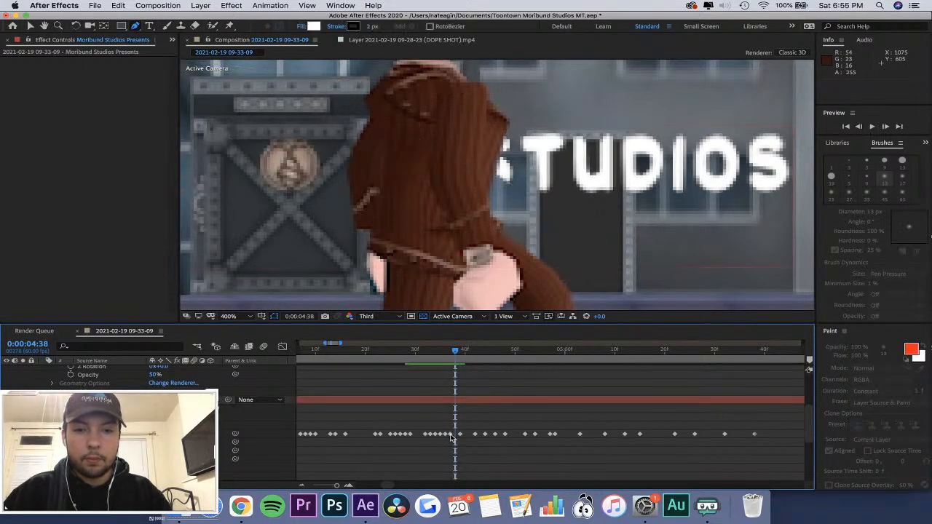
{"action": "left_click", "coordinate": [456, 435]}
{"action": "key", "text": "super+v"}
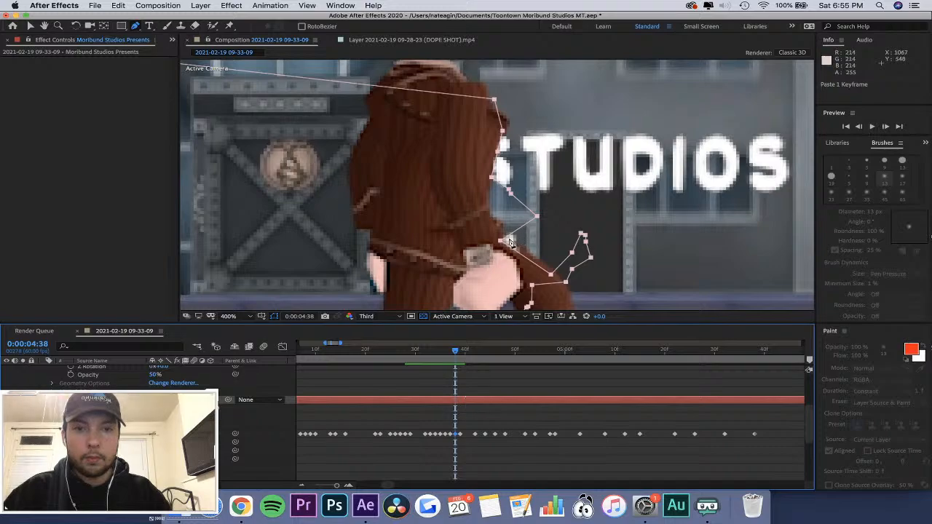
{"action": "left_click_drag", "start_coordinate": [500, 242], "coordinate": [508, 238]}
Add a vertex to Mask 1 below the S of STUDIOS at 0:00:04:33 and at 0:00:04:34, and pull the mask edge toward the jacket.
{"action": "left_click_drag", "start_coordinate": [455, 350], "coordinate": [429, 386]}
{"action": "left_click", "coordinate": [479, 211]}
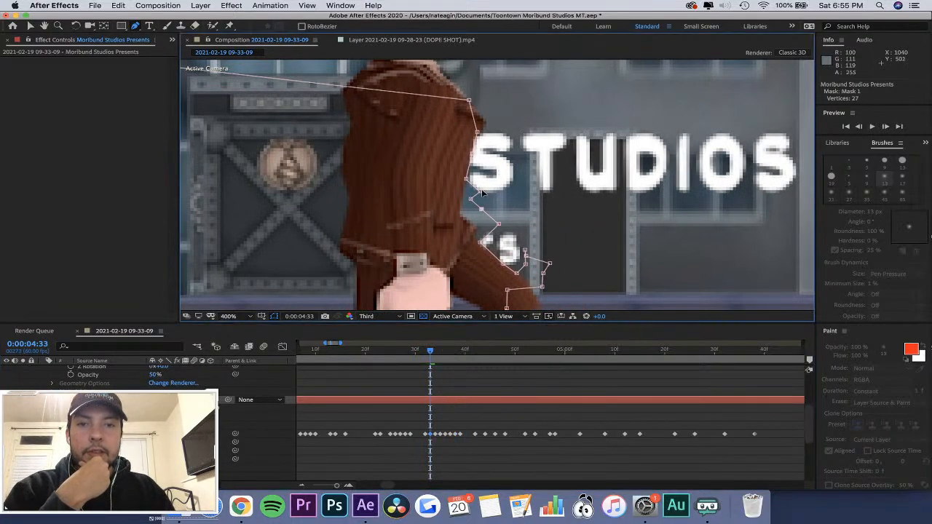
{"action": "left_click_drag", "start_coordinate": [481, 192], "coordinate": [465, 191]}
{"action": "left_click_drag", "start_coordinate": [430, 345], "coordinate": [435, 346]}
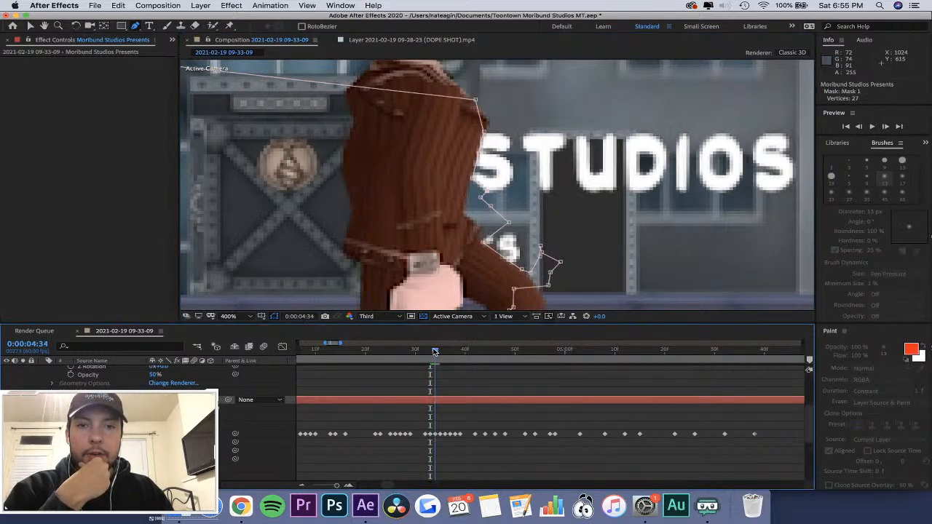
{"action": "left_click", "coordinate": [499, 214]}
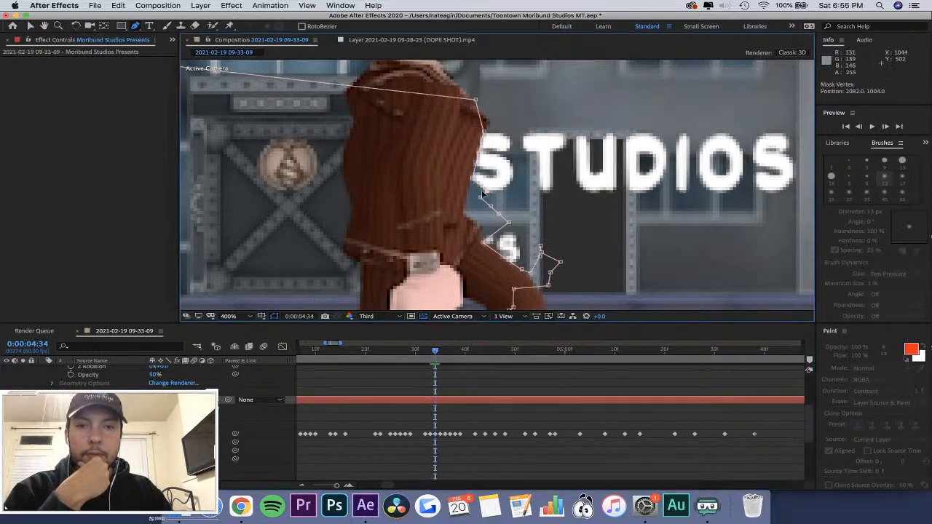
Pull Mask 1's vertices below the S of STUDIOS onto the jacket edge at 0:00:04:35 and 0:00:04:36.
{"action": "left_click_drag", "start_coordinate": [436, 348], "coordinate": [440, 348]}
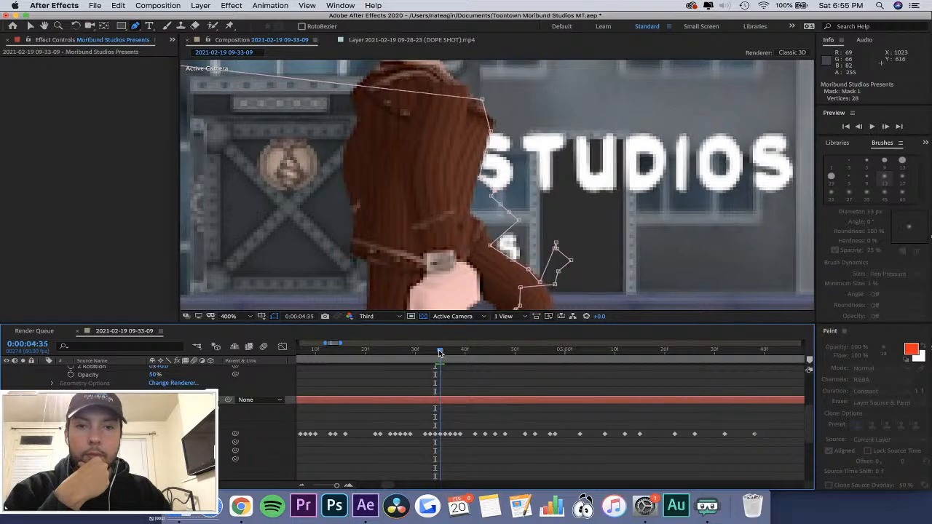
{"action": "left_click_drag", "start_coordinate": [494, 192], "coordinate": [481, 197]}
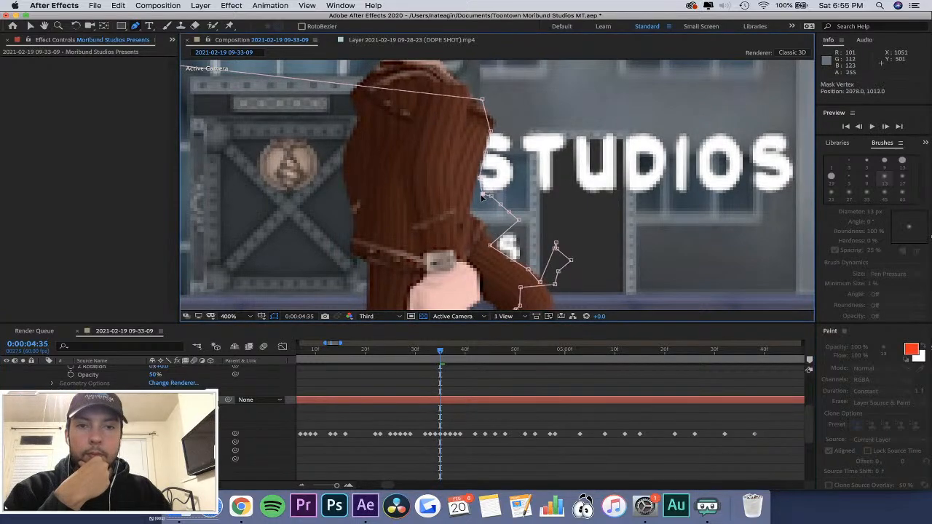
{"action": "left_click", "coordinate": [446, 353]}
{"action": "left_click", "coordinate": [480, 206]}
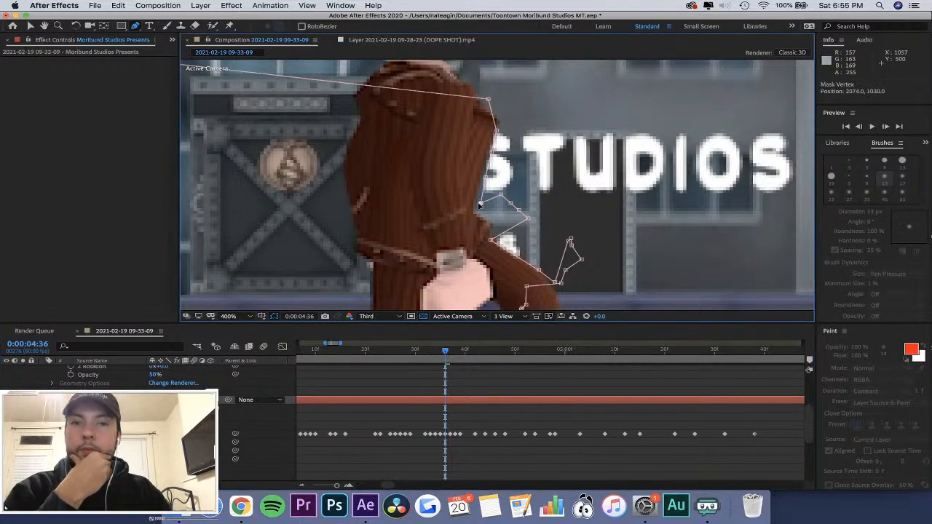
{"action": "left_click_drag", "start_coordinate": [480, 206], "coordinate": [478, 217]}
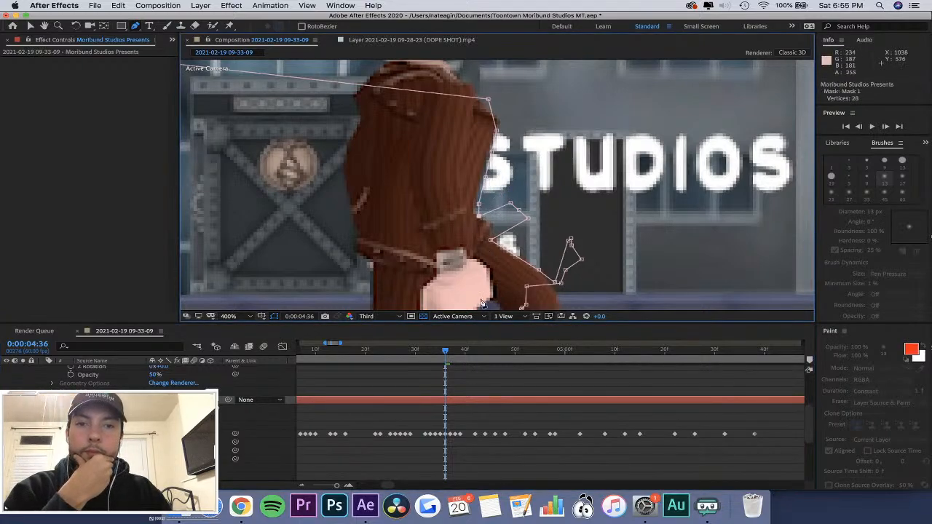
Align Mask 1 with the jacket edge beneath the S of STUDIOS at 0:00:04:37, 0:00:04:38 and 0:00:04:39.
{"action": "left_click", "coordinate": [450, 352]}
{"action": "left_click", "coordinate": [484, 204]}
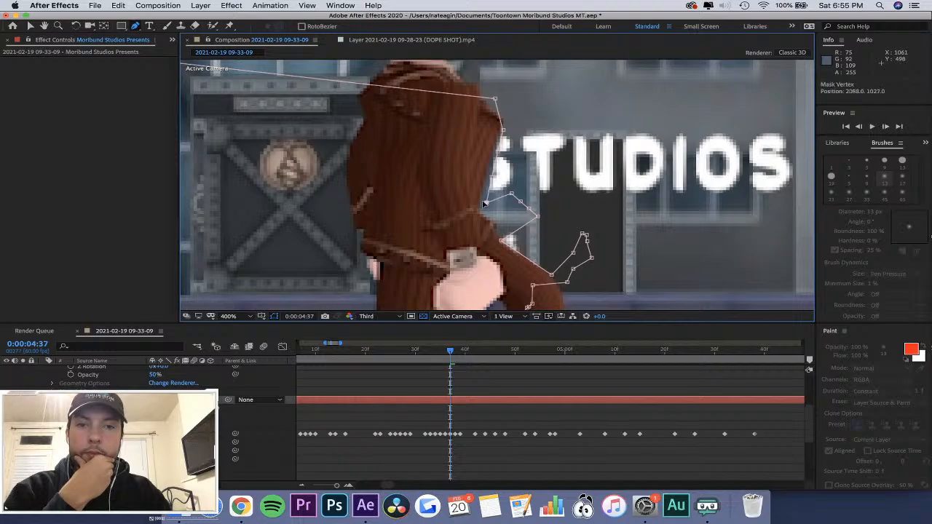
{"action": "left_click_drag", "start_coordinate": [512, 194], "coordinate": [487, 219]}
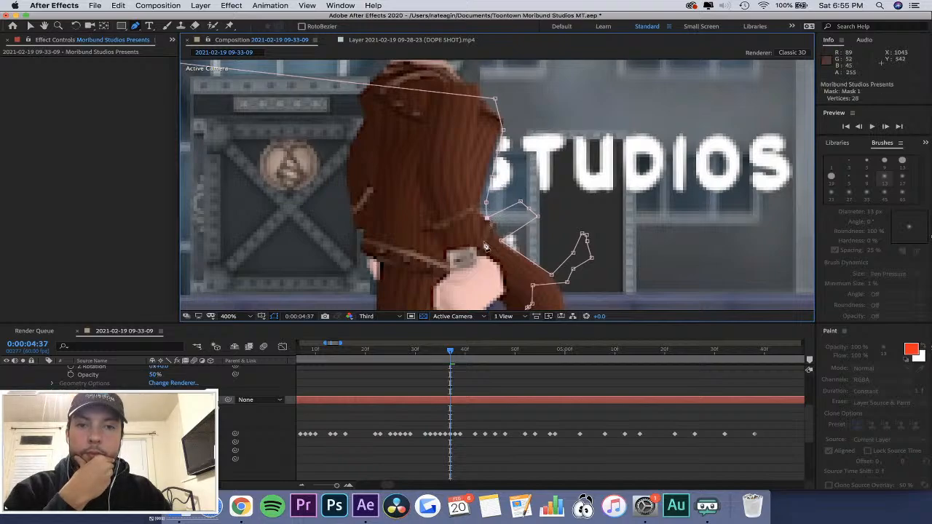
{"action": "left_click", "coordinate": [456, 353]}
{"action": "left_click_drag", "start_coordinate": [517, 188], "coordinate": [490, 200]}
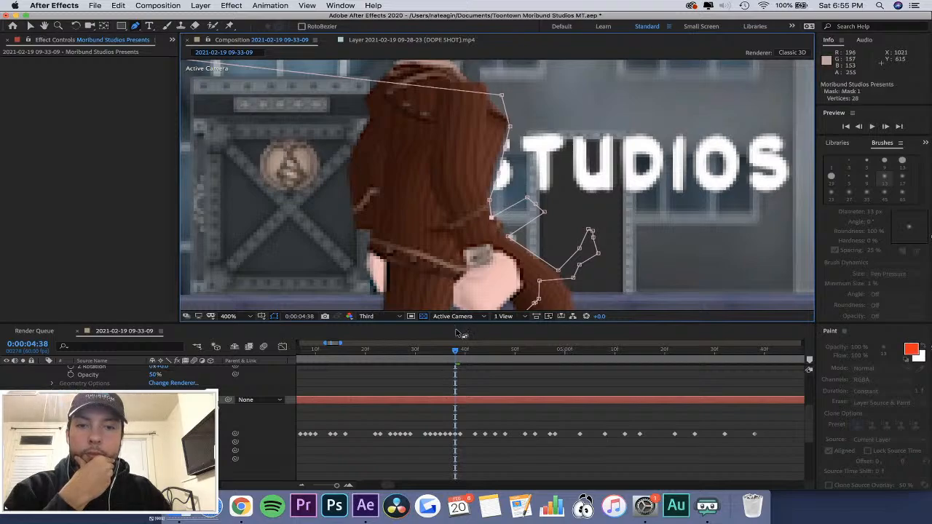
{"action": "left_click", "coordinate": [460, 353]}
{"action": "left_click", "coordinate": [513, 189]}
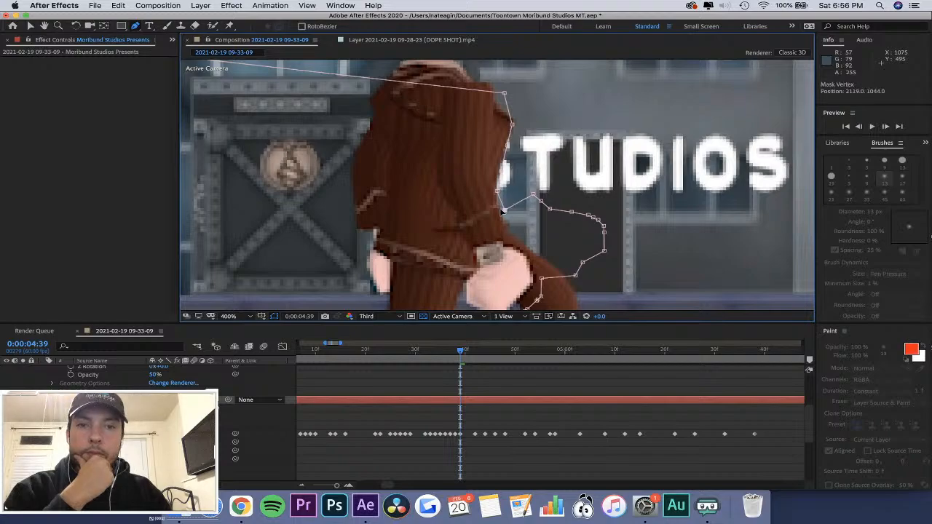
Fit the whole composition in the viewer and play it from the start to examine the title, its floor shadow and the character's wipe.
{"action": "left_click", "coordinate": [466, 356]}
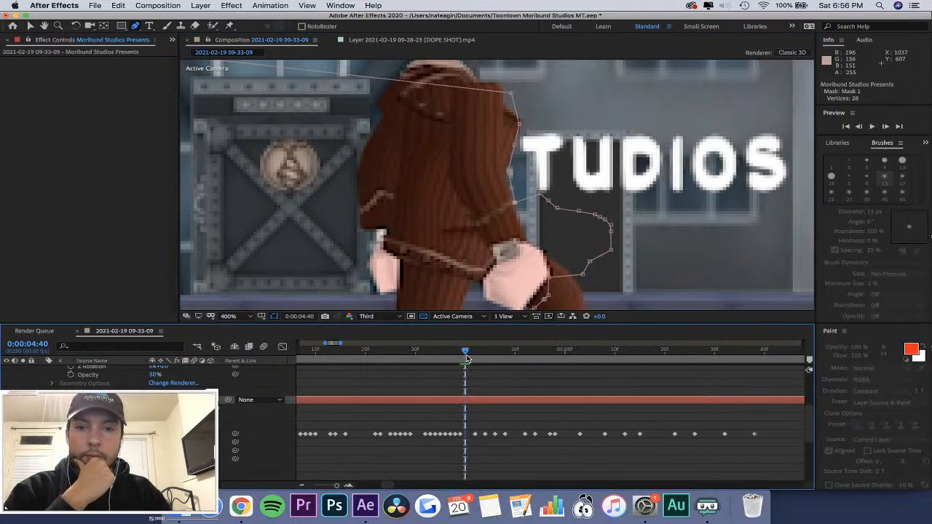
{"action": "left_click_drag", "start_coordinate": [466, 357], "coordinate": [380, 357]}
{"action": "left_click", "coordinate": [228, 316]}
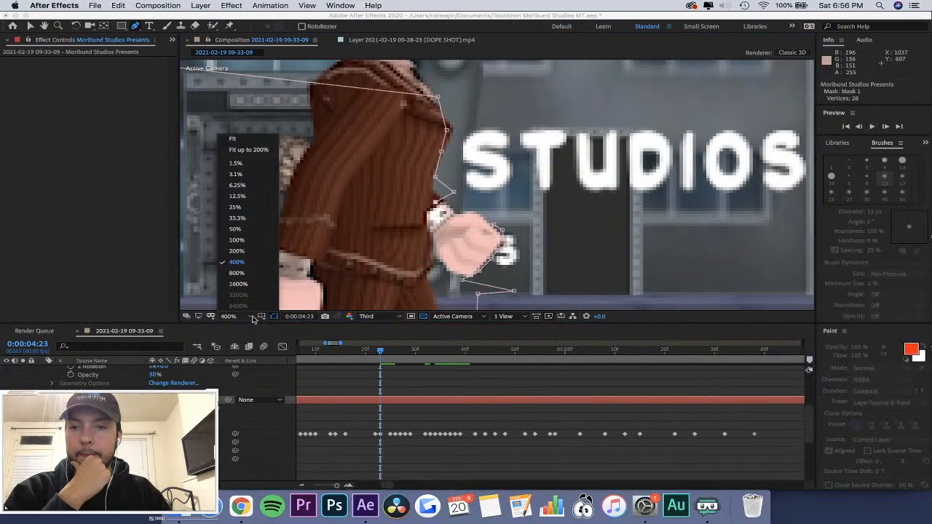
{"action": "left_click", "coordinate": [273, 154]}
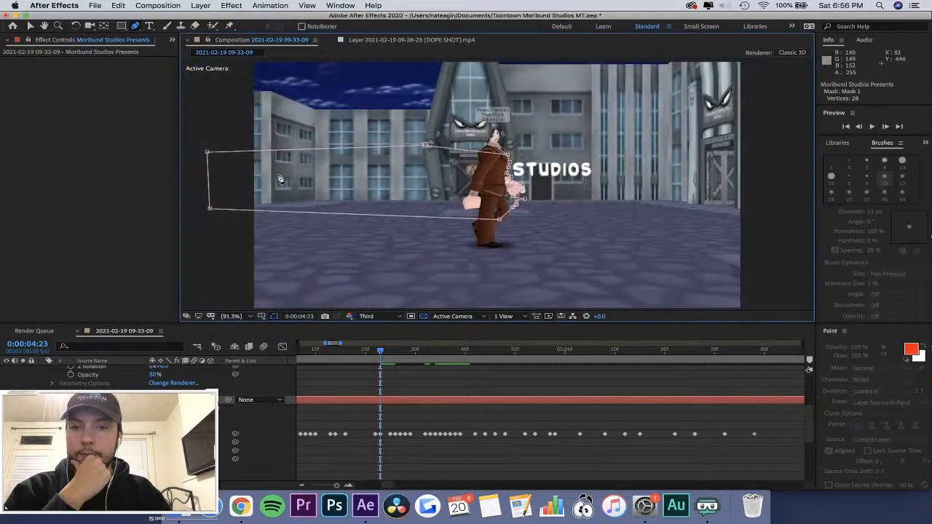
{"action": "left_click", "coordinate": [235, 318]}
{"action": "left_click", "coordinate": [233, 140]}
{"action": "left_click_drag", "start_coordinate": [381, 354], "coordinate": [252, 355]}
{"action": "left_click", "coordinate": [341, 357]}
{"action": "key", "text": "minus"}
{"action": "key", "text": "minus"}
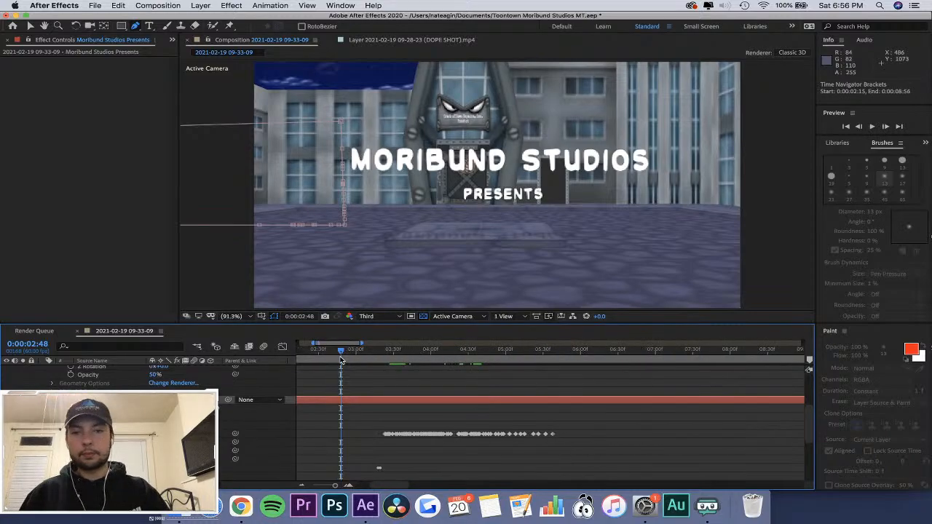
{"action": "key", "text": "Home"}
{"action": "key", "text": "space"}
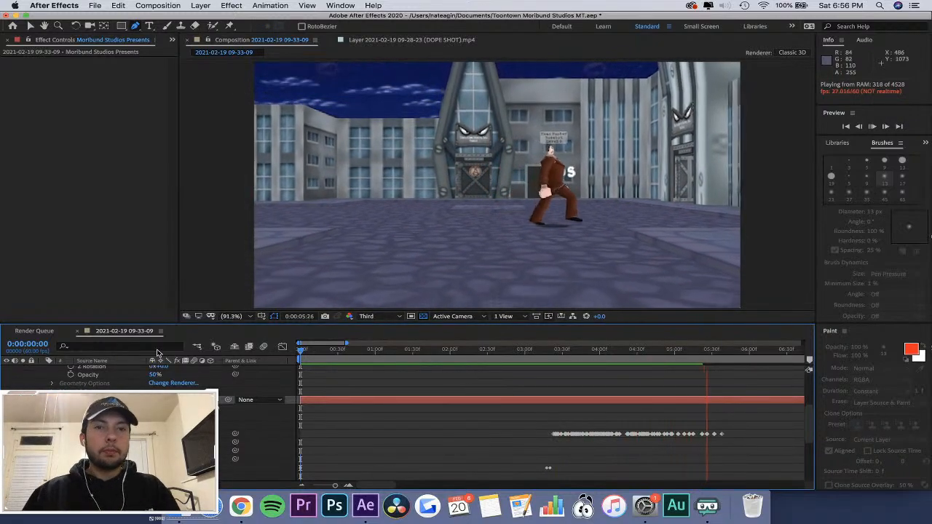
{"action": "key", "text": "space"}
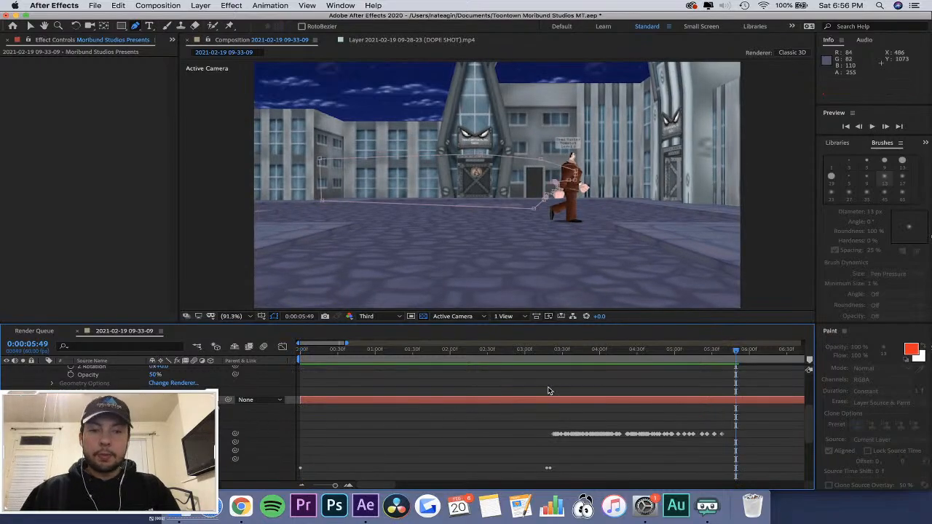
{"action": "left_click_drag", "start_coordinate": [519, 356], "coordinate": [397, 364]}
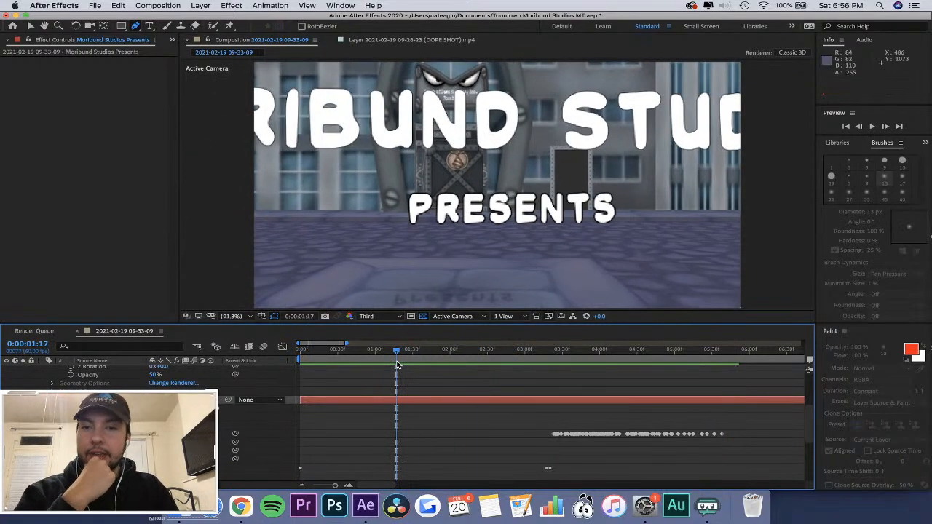
Set the composition viewer's preview resolution to Full and play the composition from the start.
{"action": "left_click", "coordinate": [375, 316]}
{"action": "left_click", "coordinate": [378, 341]}
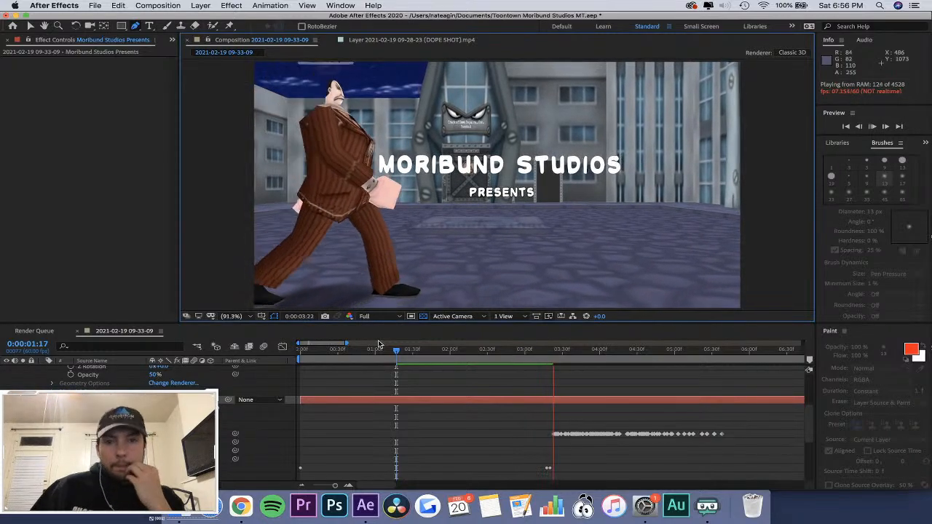
{"action": "key", "text": "space"}
{"action": "left_click_drag", "start_coordinate": [355, 351], "coordinate": [278, 375]}
{"action": "key", "text": "space"}
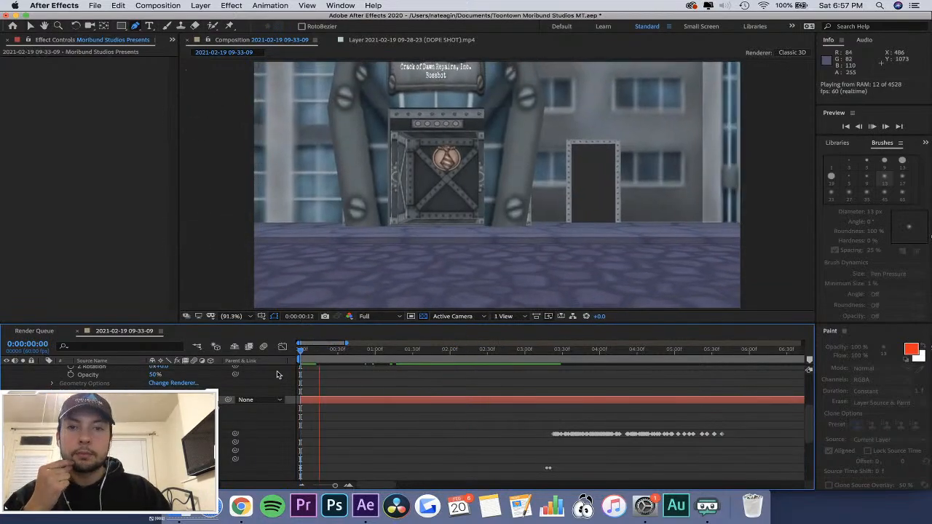
Preview the title and the character's wipe from 0:00:01:44 and 0:00:02:38, and scrub to 0:00:05:35 to check the mask.
{"action": "left_click", "coordinate": [430, 355]}
{"action": "key", "text": "space"}
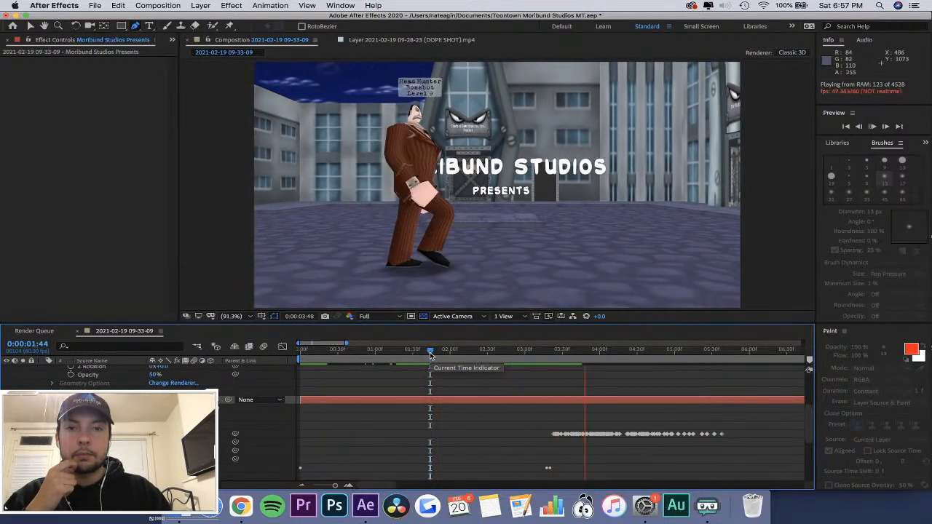
{"action": "left_click", "coordinate": [430, 355]}
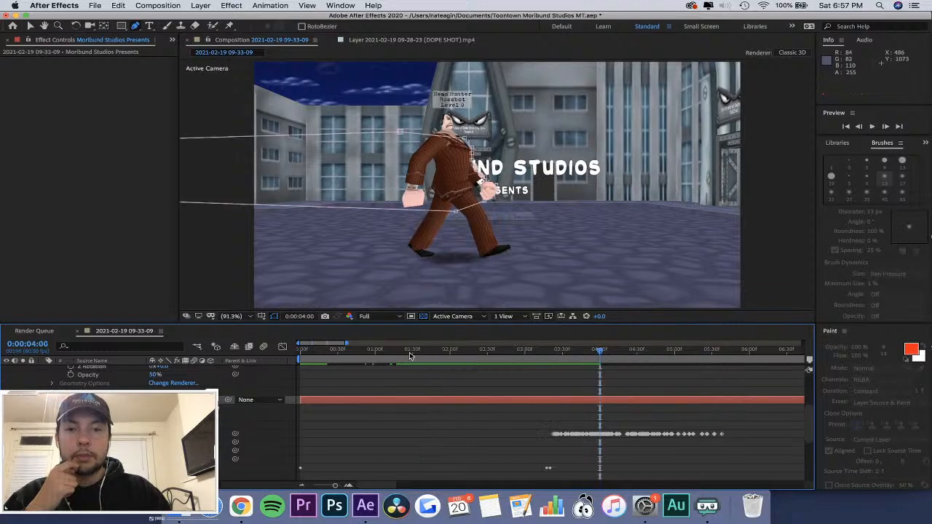
{"action": "left_click_drag", "start_coordinate": [430, 356], "coordinate": [389, 355]}
{"action": "key", "text": "space"}
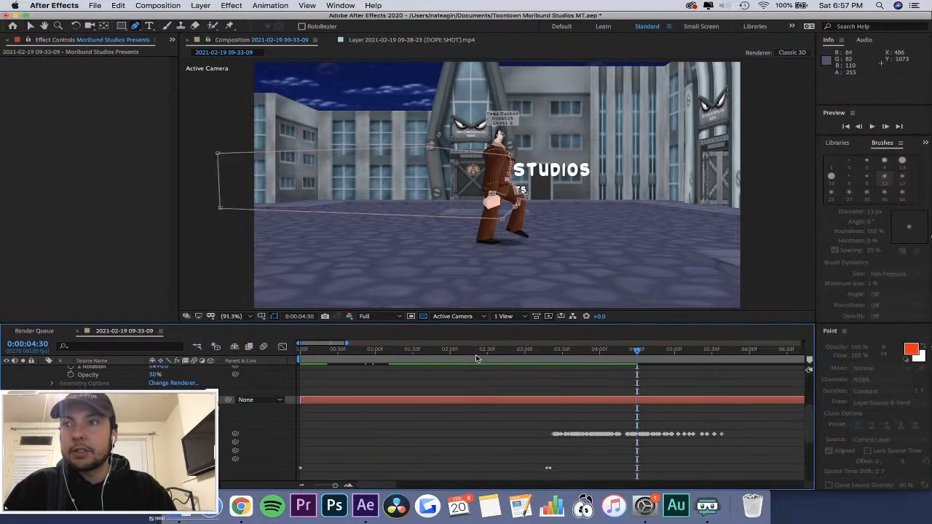
{"action": "left_click_drag", "start_coordinate": [483, 360], "coordinate": [497, 372]}
{"action": "key", "text": "space"}
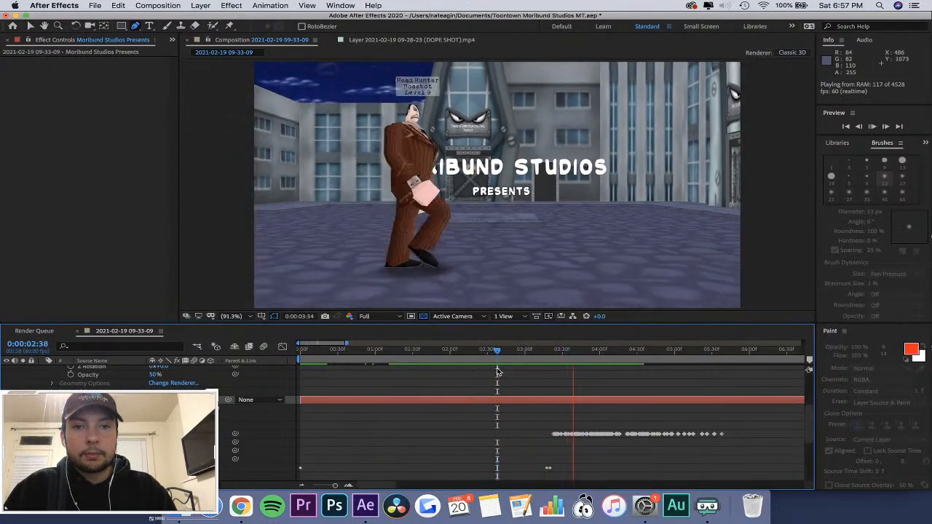
{"action": "left_click_drag", "start_coordinate": [497, 372], "coordinate": [719, 372]}
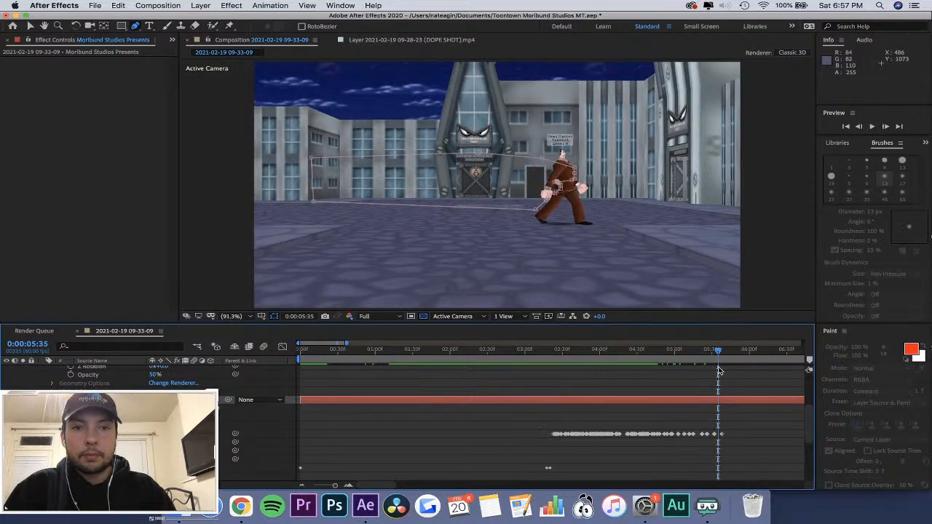
Save the project and set the current time to 0:00:01:21.
{"action": "key", "text": "super+s"}
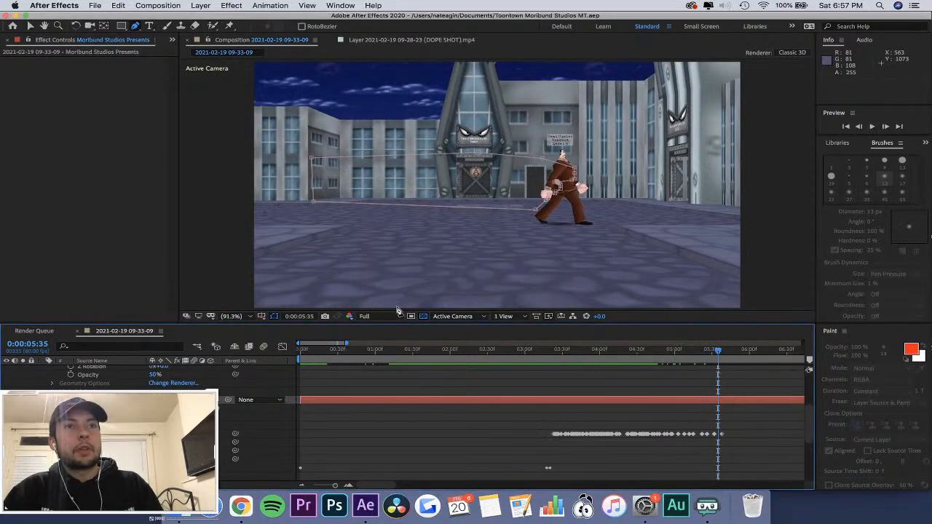
{"action": "left_click", "coordinate": [402, 352]}
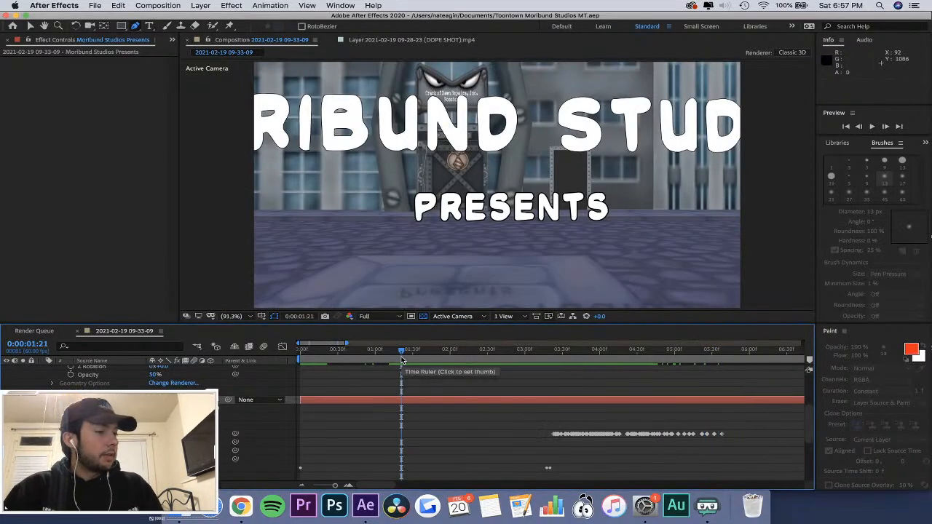
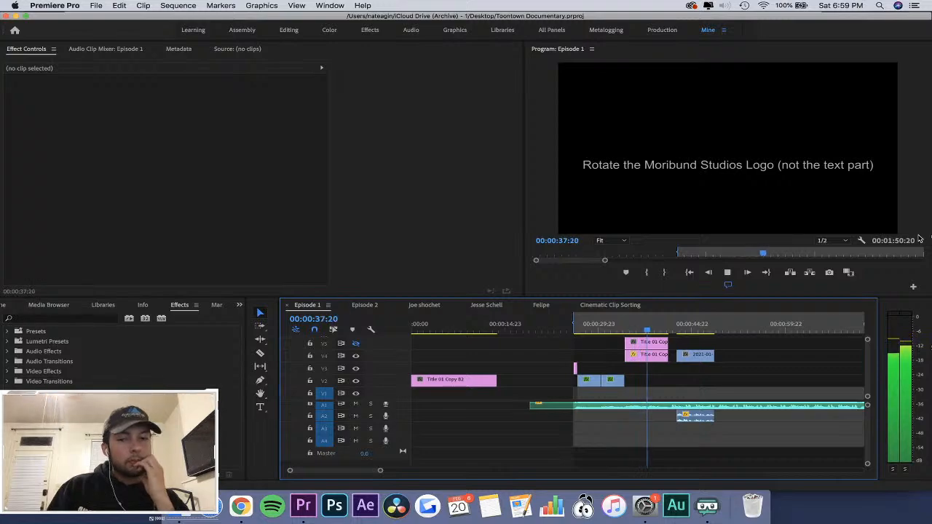
Play the Episode 1 sequence from 00:00:37:20 up to the beginning of the interview clip.
{"action": "key", "text": "space"}
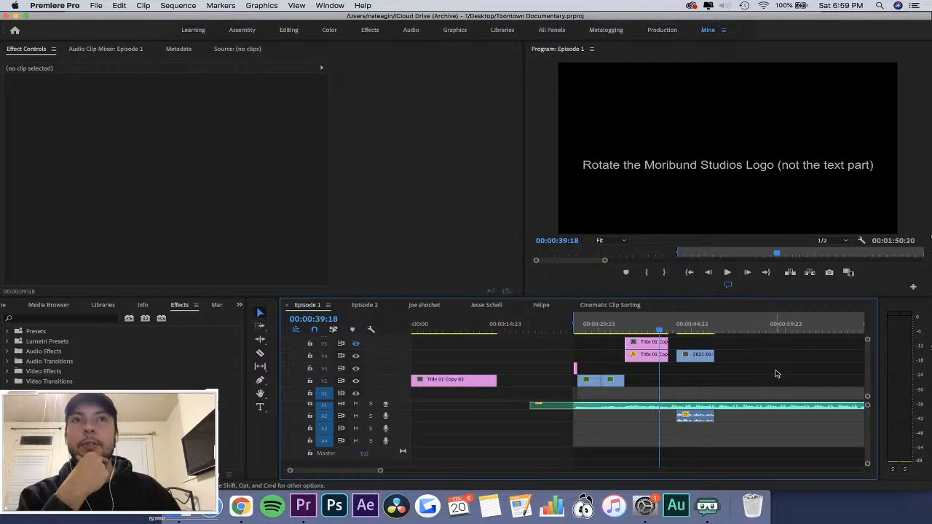
{"action": "key", "text": "space"}
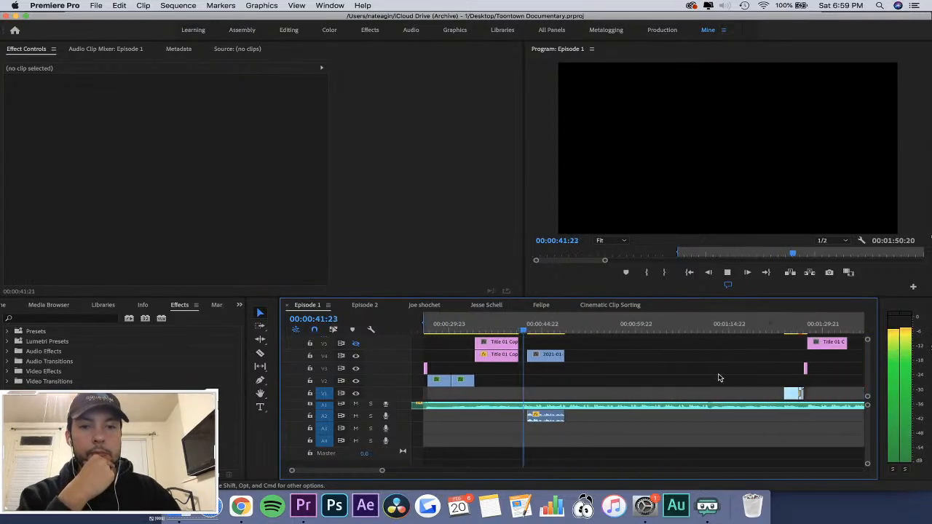
{"action": "key", "text": "space"}
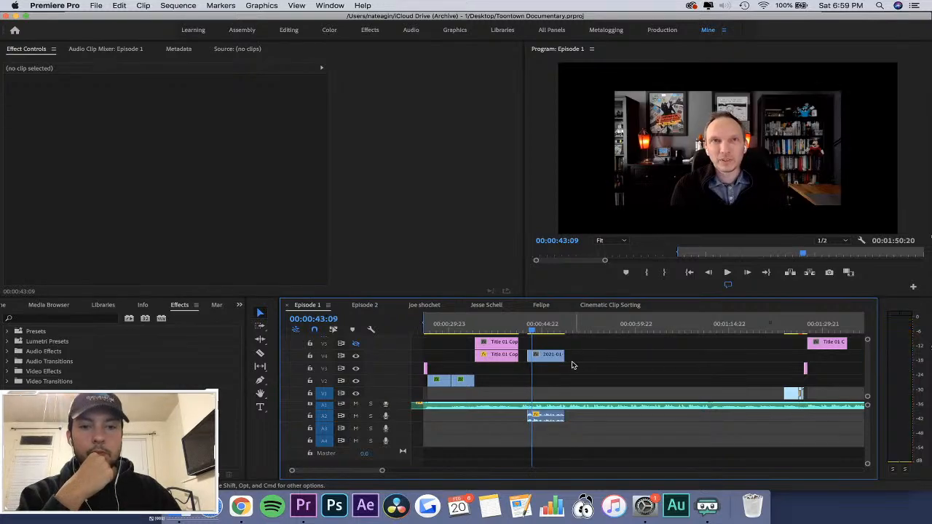
{"action": "key", "text": "equal"}
{"action": "left_click", "coordinate": [645, 357]}
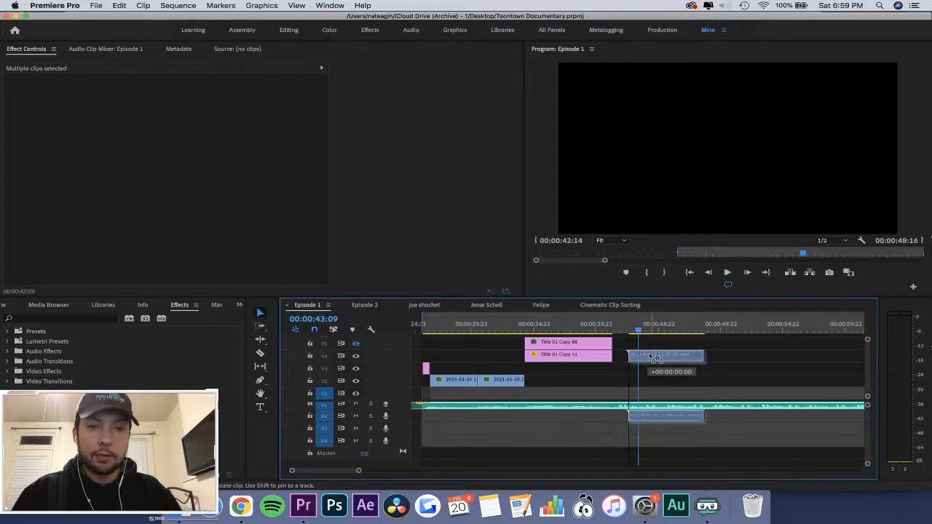
{"action": "key", "text": "equal"}
{"action": "left_click_drag", "start_coordinate": [651, 357], "coordinate": [661, 356]}
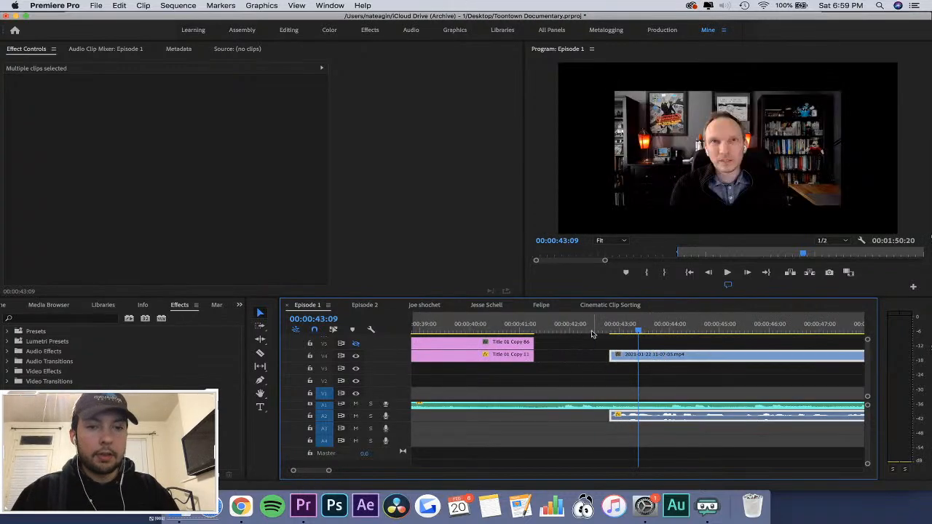
{"action": "left_click", "coordinate": [591, 332]}
{"action": "left_click", "coordinate": [608, 343]}
{"action": "key", "text": "minus"}
{"action": "left_click", "coordinate": [631, 328]}
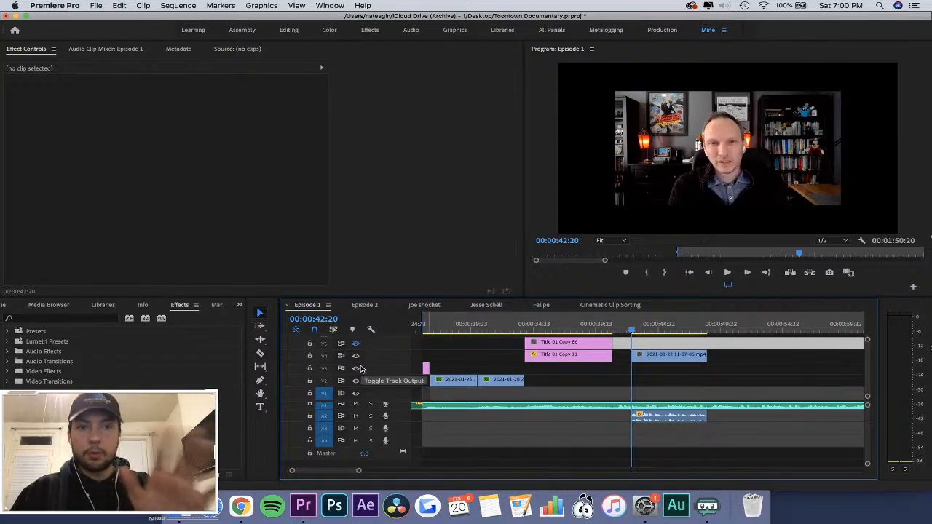
Add a Constant Power crossfade with a duration of 00:00:00:11 at the start of the interview clip's audio.
{"action": "key", "text": "j"}
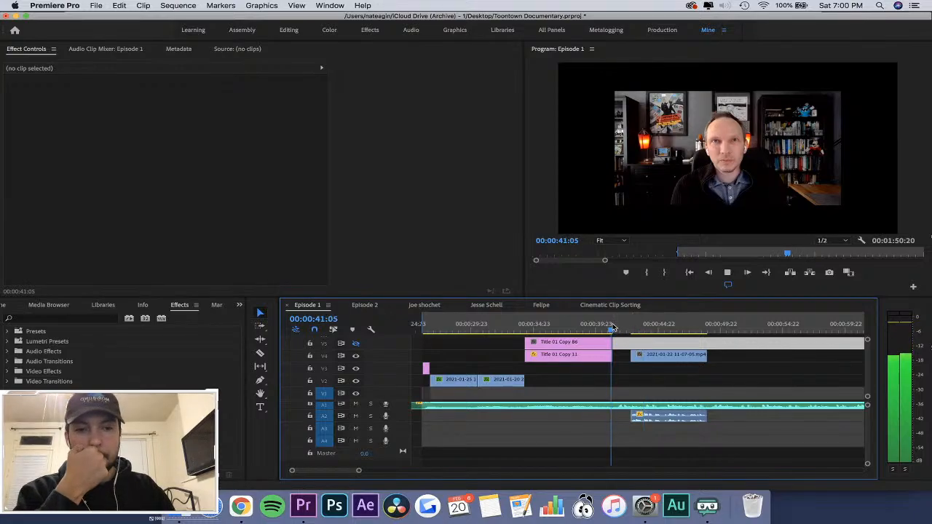
{"action": "left_click", "coordinate": [7, 362]}
{"action": "left_click", "coordinate": [14, 372]}
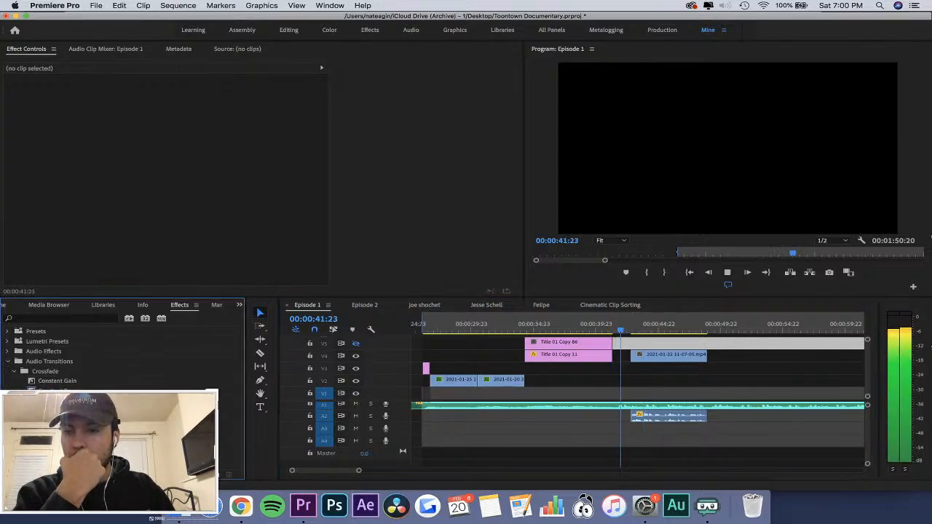
{"action": "left_click_drag", "start_coordinate": [55, 391], "coordinate": [634, 418]}
{"action": "left_click", "coordinate": [646, 418]}
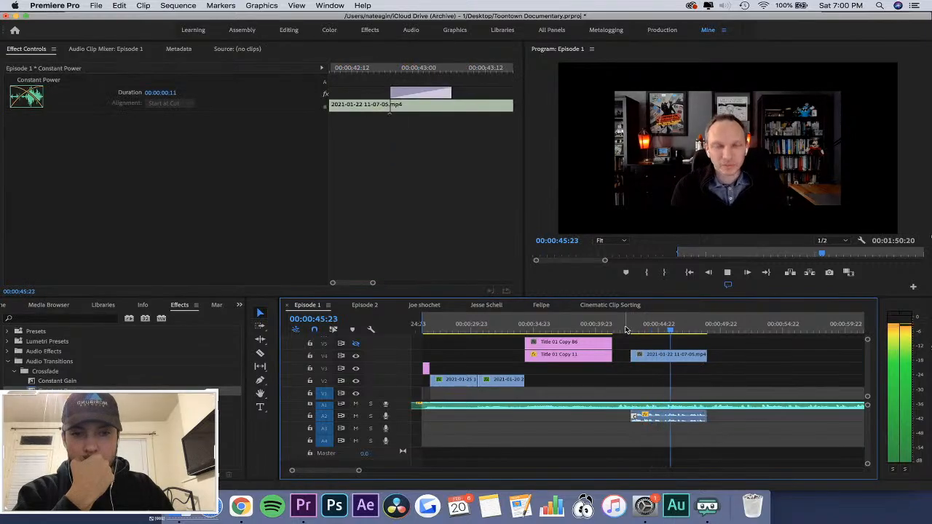
Play the sequence from just before the interview clip to check how its audio fades in.
{"action": "left_click", "coordinate": [627, 329]}
{"action": "key", "text": "space"}
{"action": "key", "text": "="}
{"action": "key", "text": "="}
{"action": "key", "text": "-"}
{"action": "key", "text": "-"}
{"action": "key", "text": "-"}
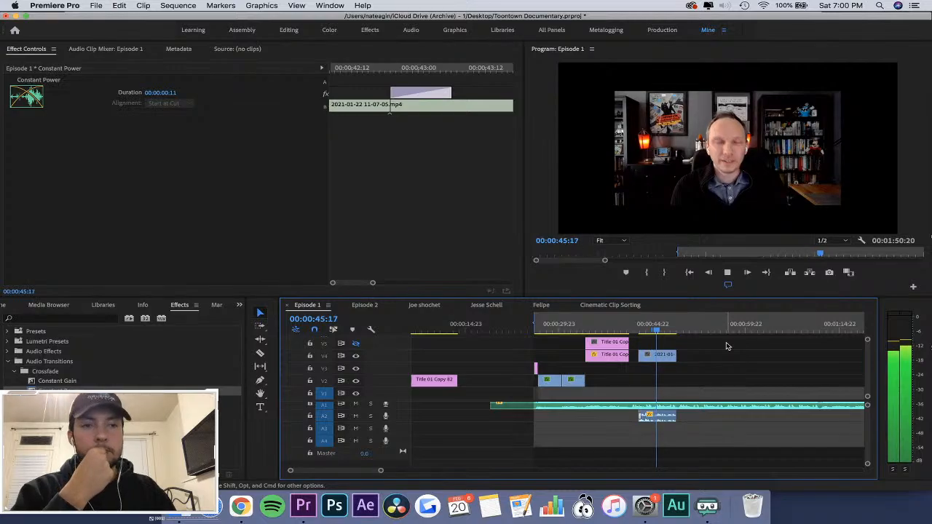
{"action": "scroll", "coordinate": [726, 346], "scroll_direction": "right", "scroll_amount": 2}
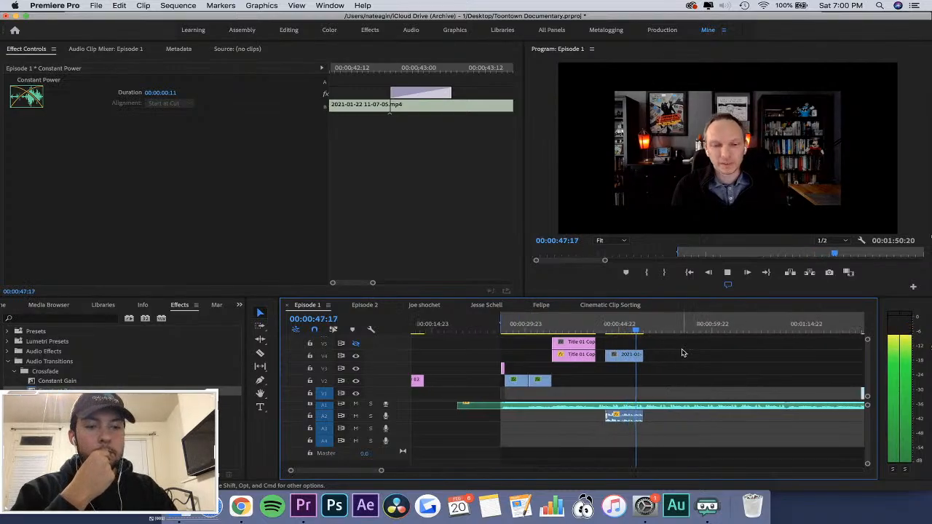
Play the game footage from 00:01:23:13 and scrub from 00:01:24:07 to 00:01:28:15.
{"action": "key", "text": "-"}
{"action": "left_click", "coordinate": [542, 330]}
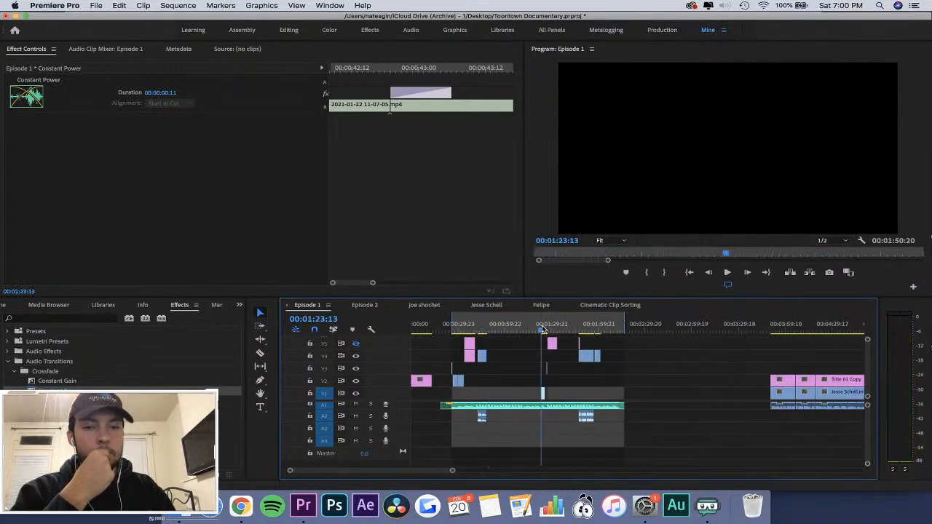
{"action": "key", "text": "="}
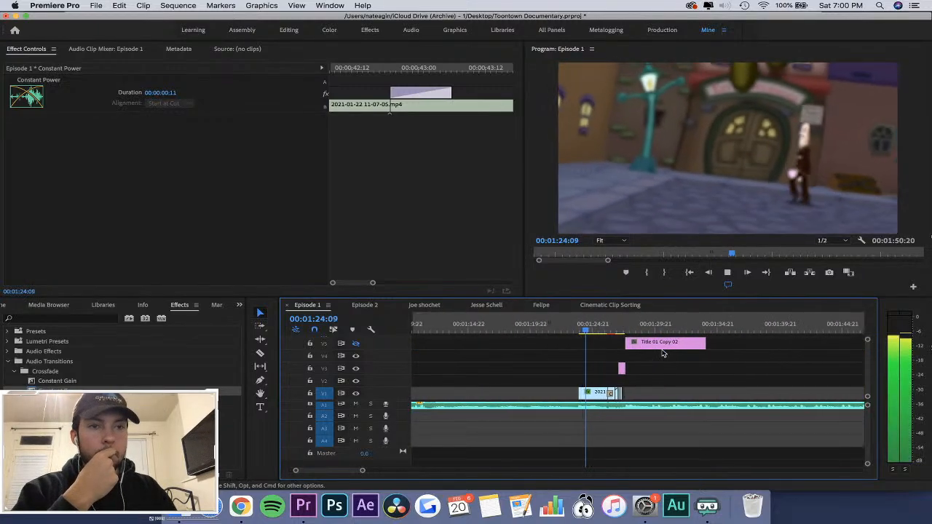
{"action": "key", "text": "space"}
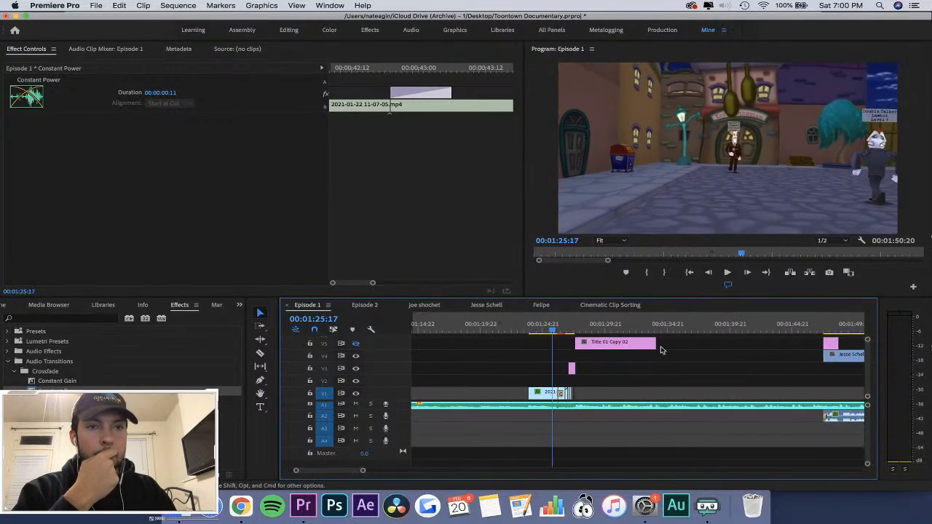
{"action": "left_click", "coordinate": [536, 330]}
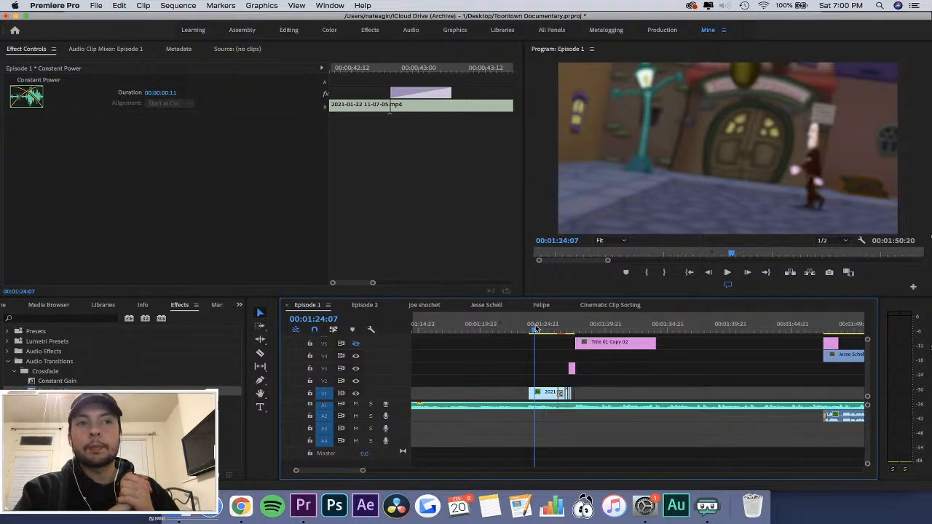
{"action": "left_click_drag", "start_coordinate": [535, 330], "coordinate": [590, 343]}
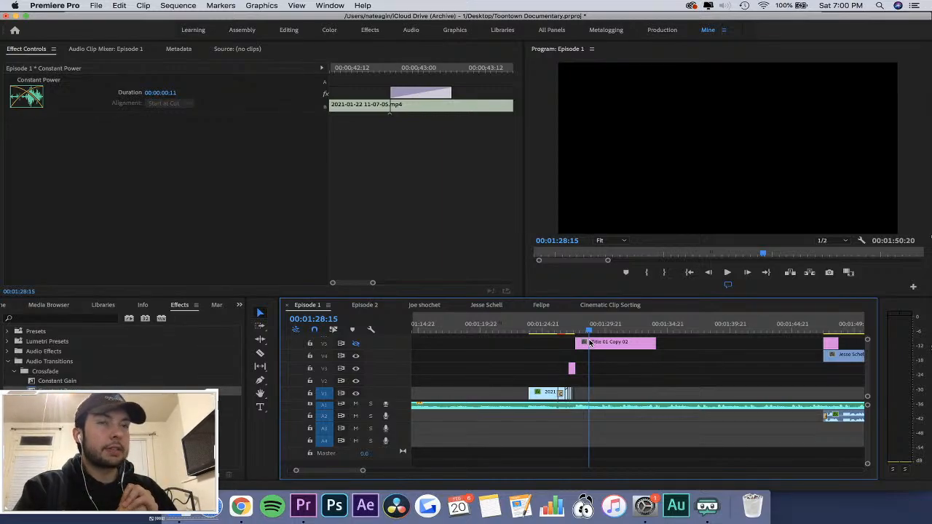
Scrub around the adjustment layer and the start of Title 01 Copy 02, and return to 00:01:23:17.
{"action": "key", "text": "equal"}
{"action": "key", "text": "equal"}
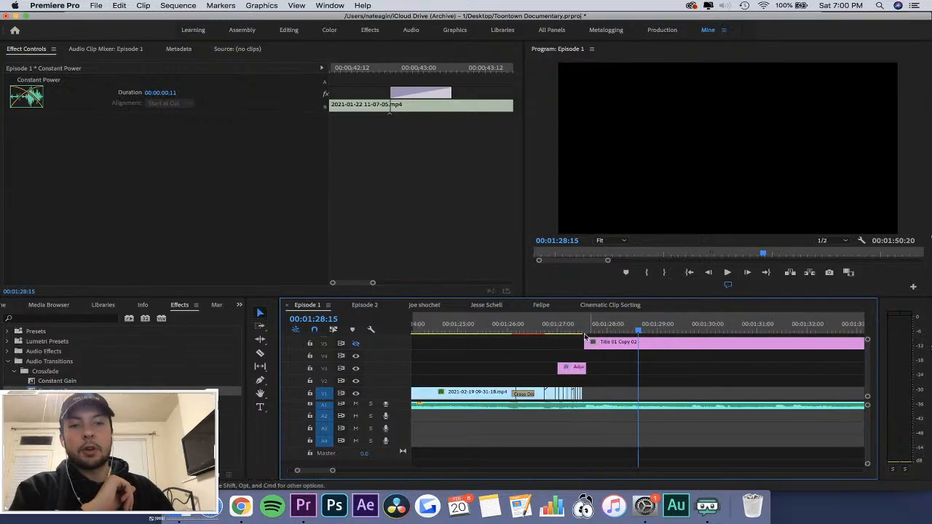
{"action": "left_click_drag", "start_coordinate": [559, 329], "coordinate": [603, 330]}
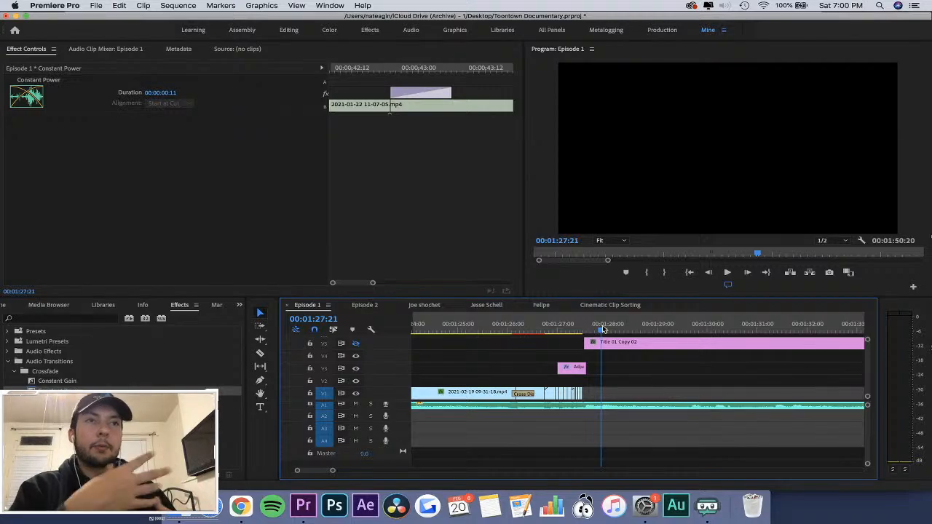
{"action": "key", "text": "minus"}
{"action": "key", "text": "minus"}
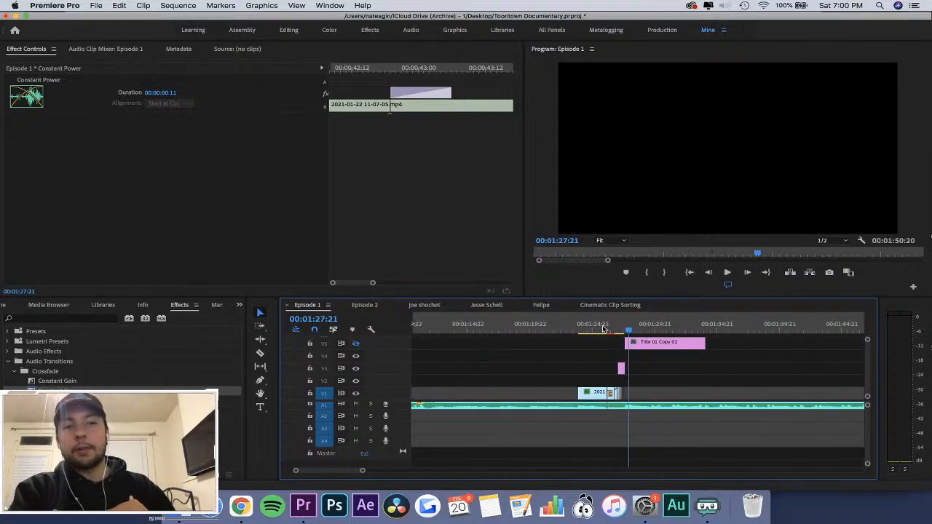
{"action": "left_click", "coordinate": [582, 331]}
{"action": "left_click_drag", "start_coordinate": [583, 331], "coordinate": [578, 330]}
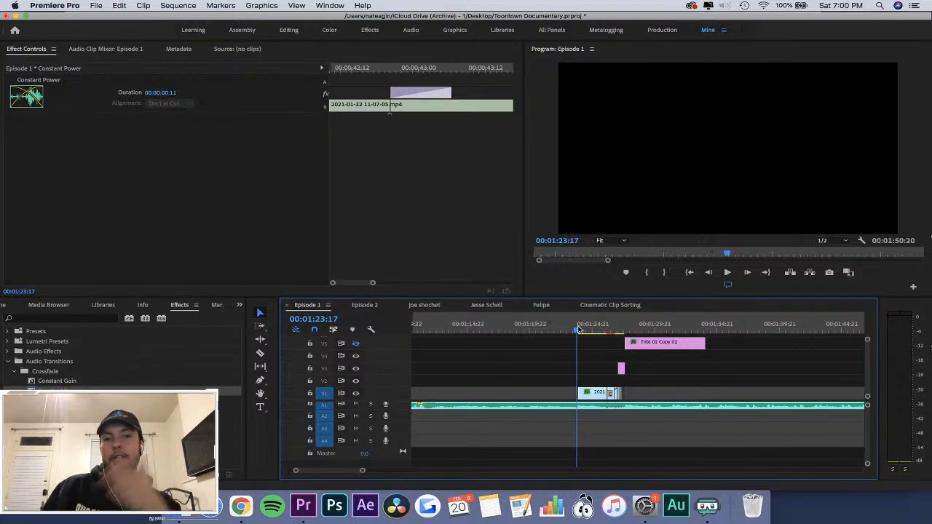
Play the sequence briefly from 00:01:09:16, and again from just before the game footage montage.
{"action": "key", "text": "minus"}
{"action": "left_click", "coordinate": [521, 332]}
{"action": "key", "text": "space"}
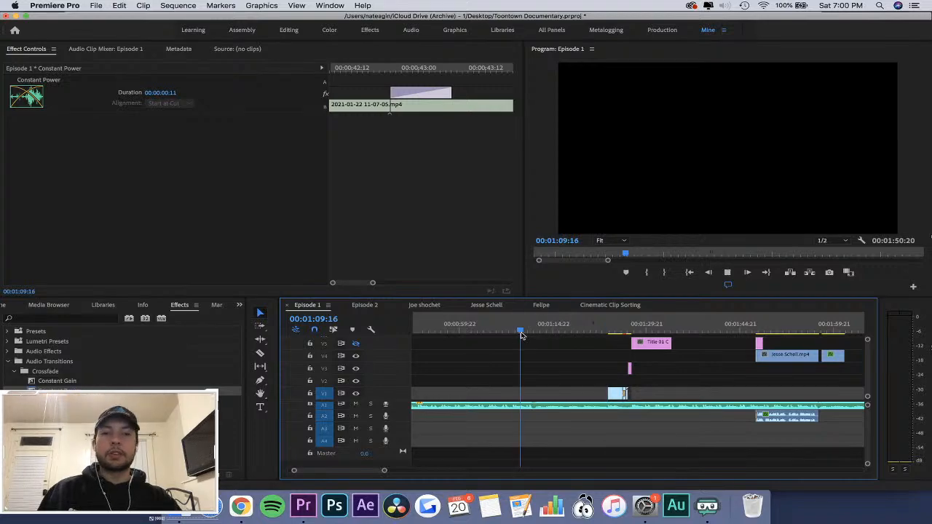
{"action": "key", "text": "space"}
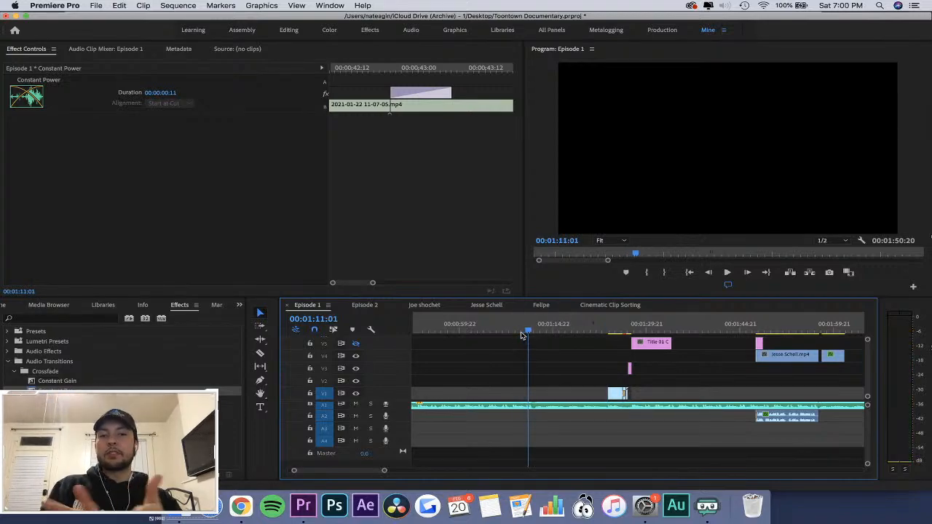
{"action": "left_click", "coordinate": [603, 326]}
{"action": "key", "text": "space"}
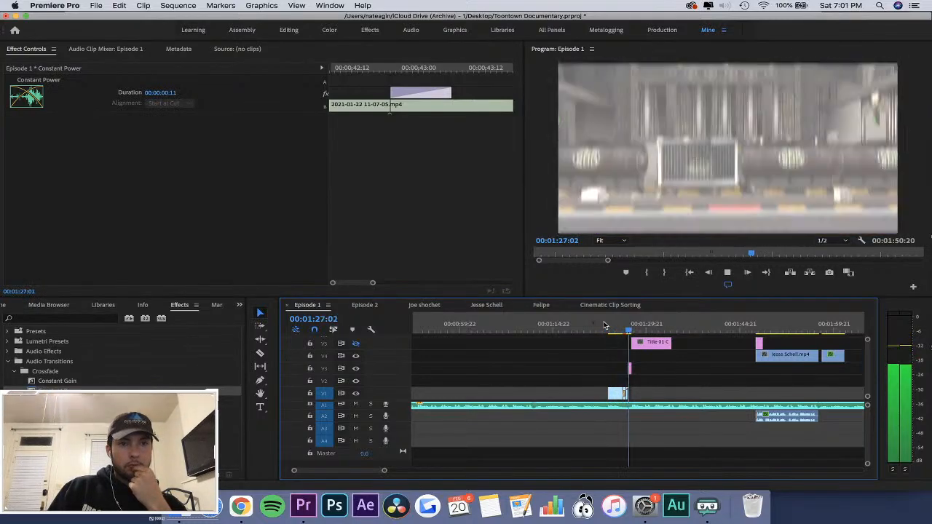
{"action": "key", "text": "equal"}
{"action": "key", "text": "equal"}
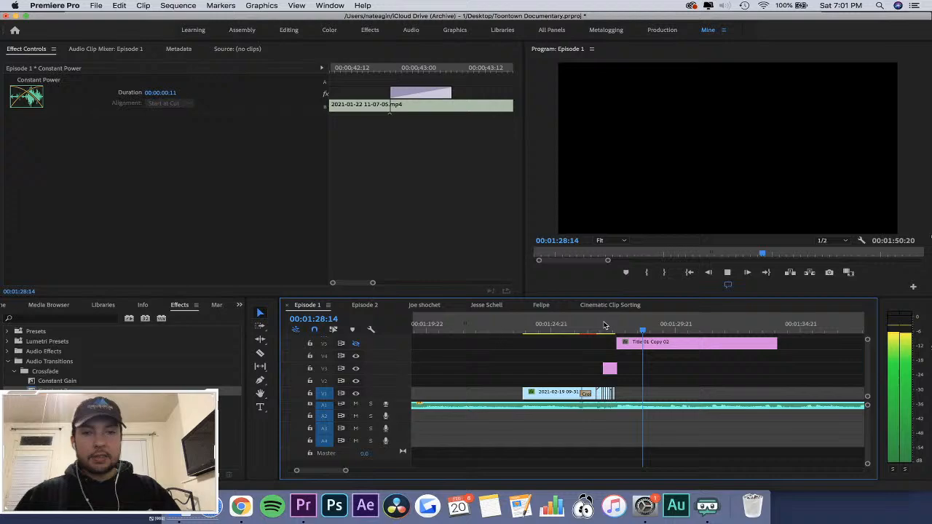
{"action": "left_click", "coordinate": [566, 327]}
{"action": "key", "text": "equal"}
{"action": "key", "text": "equal"}
{"action": "key", "text": "space"}
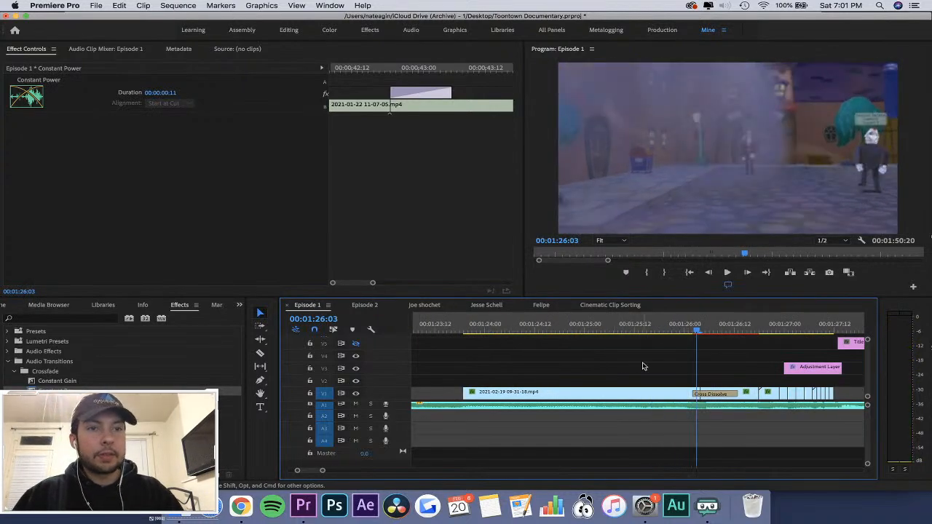
{"action": "key", "text": "space"}
{"action": "key", "text": "equal"}
{"action": "left_click_drag", "start_coordinate": [614, 335], "coordinate": [670, 335]}
{"action": "left_click", "coordinate": [705, 394]}
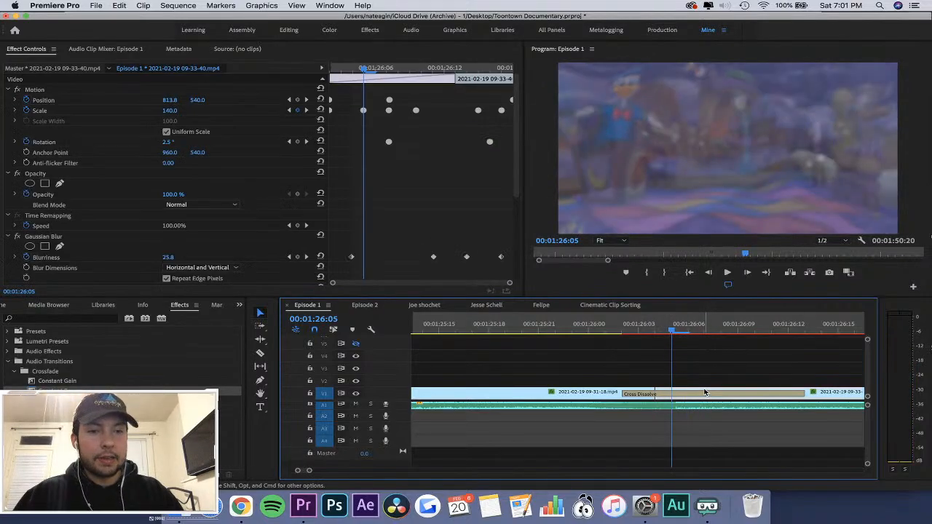
{"action": "left_click_drag", "start_coordinate": [350, 66], "coordinate": [331, 68]}
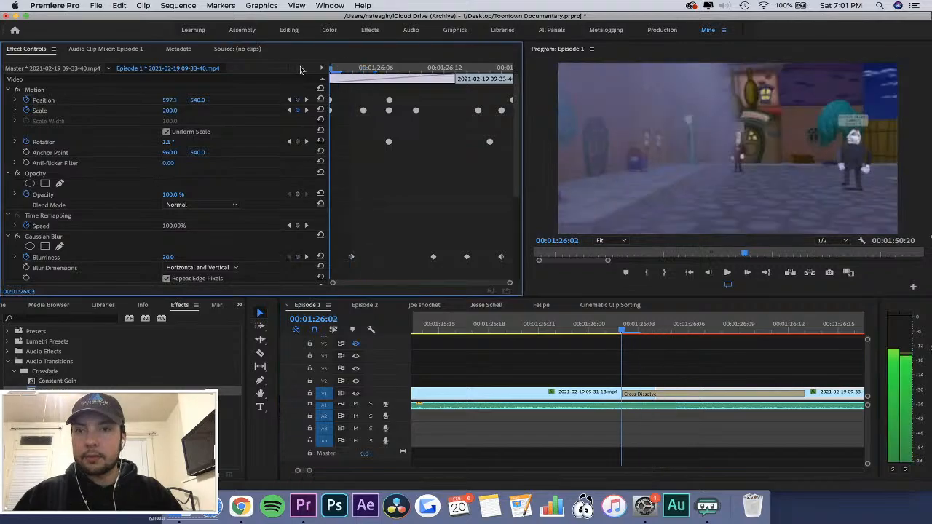
{"action": "left_click_drag", "start_coordinate": [421, 93], "coordinate": [332, 166]}
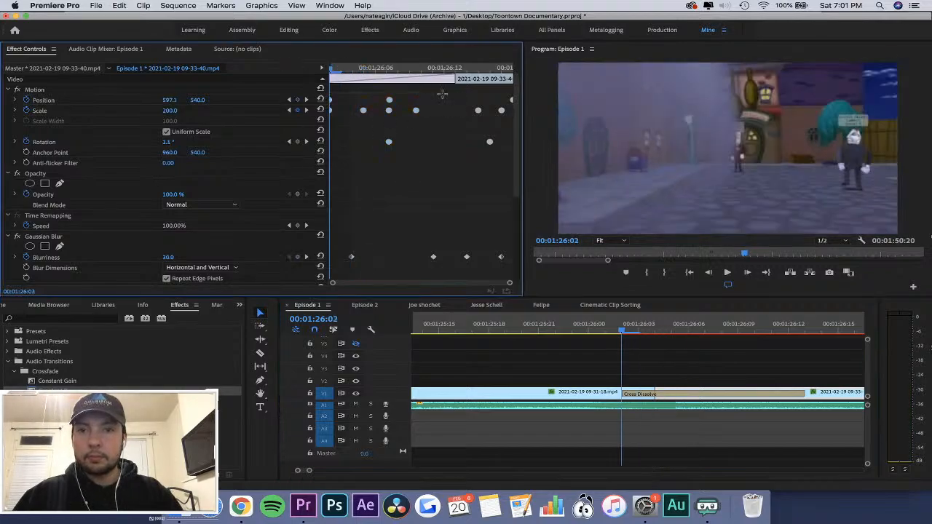
{"action": "left_click_drag", "start_coordinate": [367, 111], "coordinate": [393, 111]}
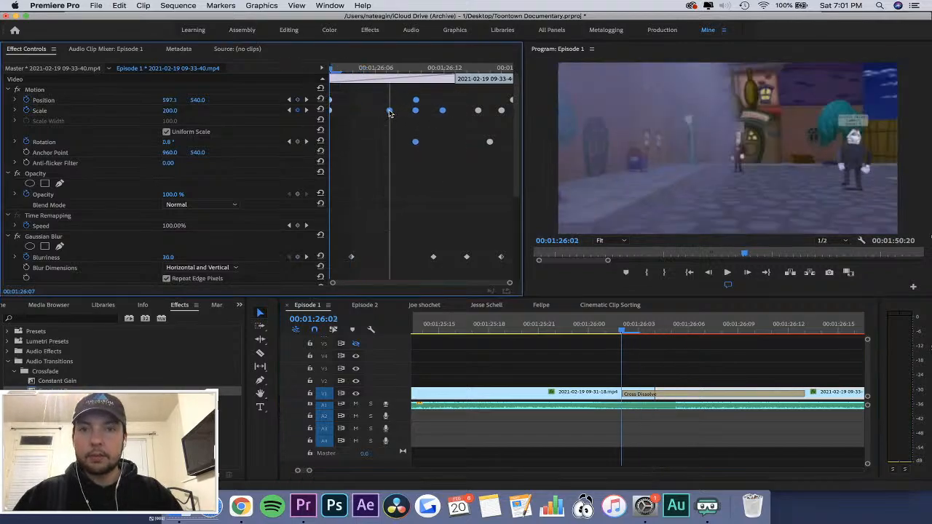
{"action": "left_click", "coordinate": [340, 73]}
{"action": "left_click_drag", "start_coordinate": [340, 73], "coordinate": [493, 101]}
{"action": "key", "text": "Delete"}
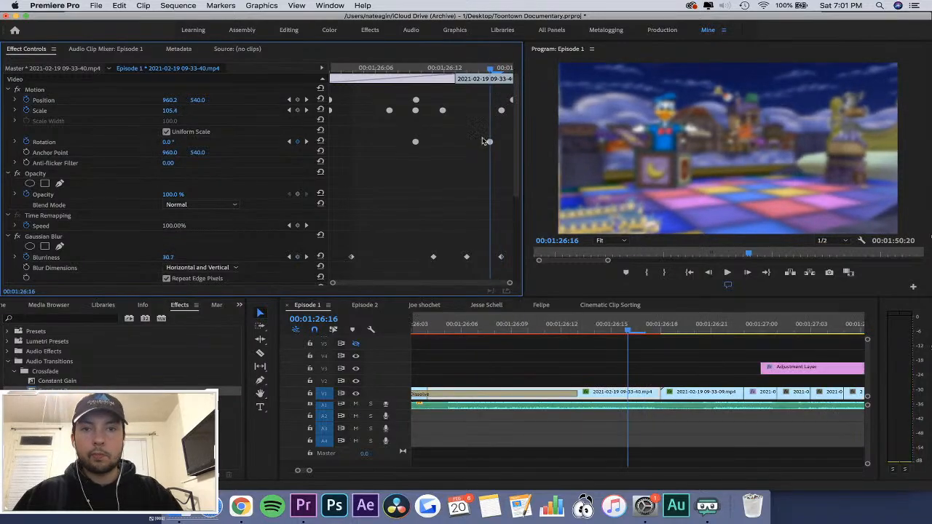
Play the montage across the cross dissolve up to the Title 01 Copy 02 card, and save the project.
{"action": "left_click", "coordinate": [531, 333]}
{"action": "key", "text": "minus"}
{"action": "key", "text": "minus"}
{"action": "left_click_drag", "start_coordinate": [621, 325], "coordinate": [538, 325]}
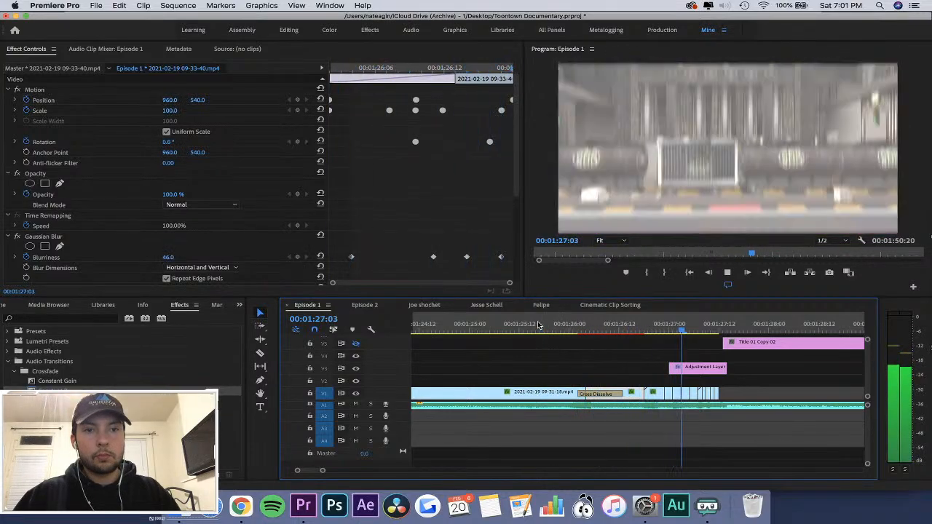
{"action": "left_click", "coordinate": [644, 328]}
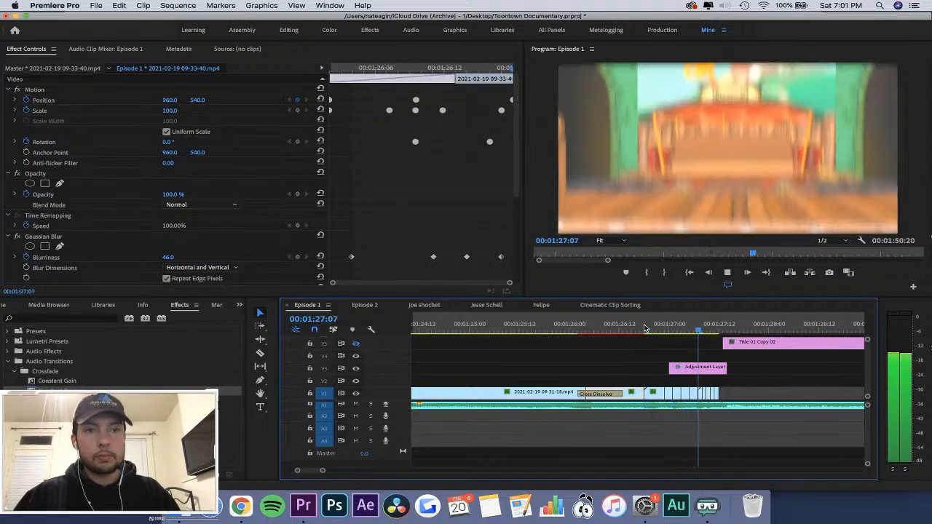
{"action": "key", "text": "space"}
{"action": "key", "text": "equal"}
{"action": "key", "text": "super+s"}
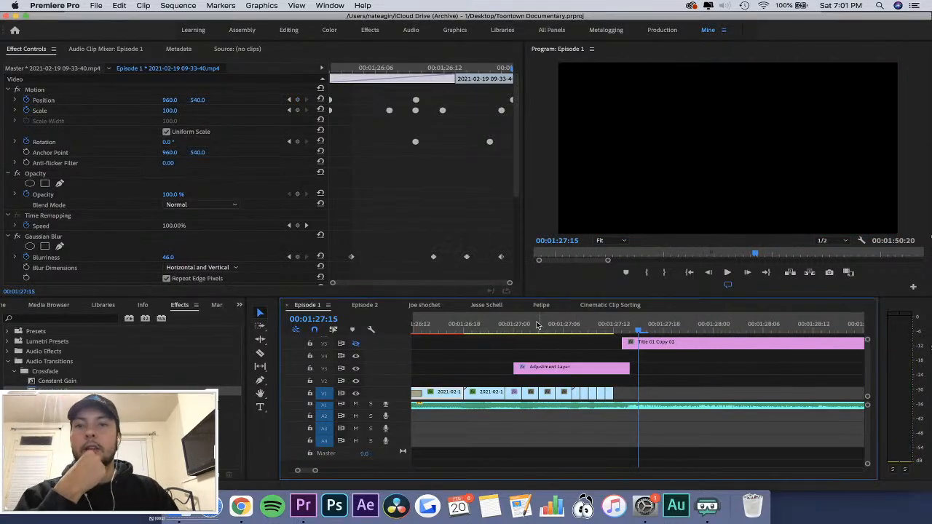
Compare the Episode 1 and Jesse Schell sequences, ending on Jesse Schell.
{"action": "left_click", "coordinate": [531, 327]}
{"action": "left_click", "coordinate": [501, 307]}
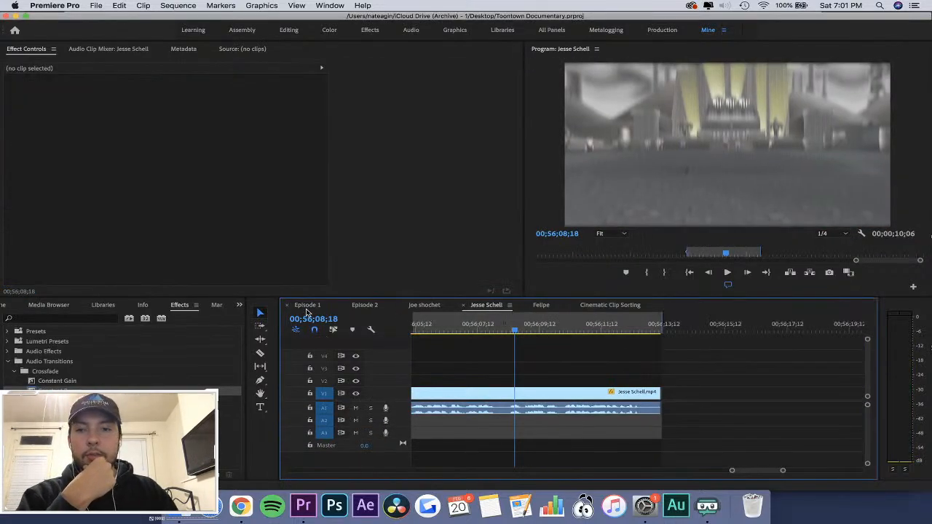
{"action": "left_click", "coordinate": [307, 306]}
{"action": "left_click", "coordinate": [484, 306]}
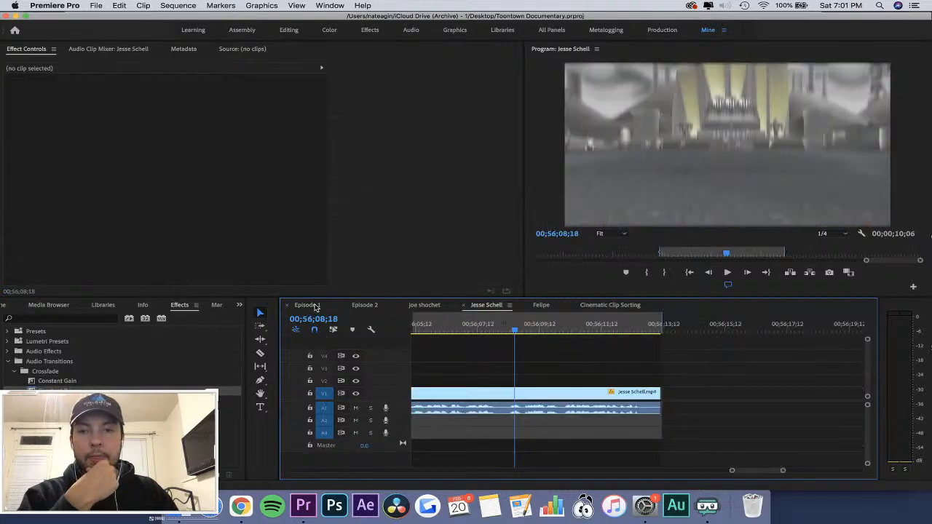
{"action": "left_click", "coordinate": [315, 306]}
{"action": "left_click_drag", "start_coordinate": [500, 327], "coordinate": [625, 363]}
{"action": "left_click_drag", "start_coordinate": [601, 395], "coordinate": [597, 396]}
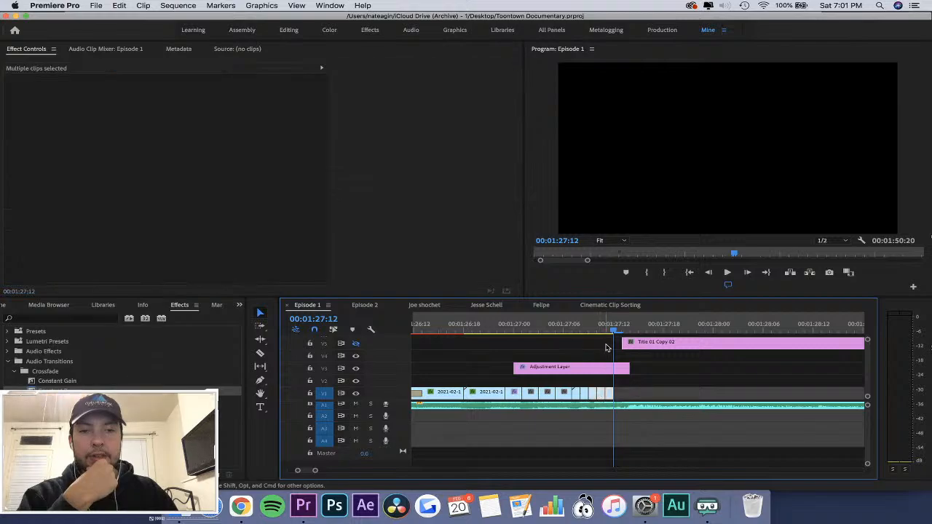
{"action": "left_click_drag", "start_coordinate": [605, 330], "coordinate": [624, 336]}
{"action": "left_click", "coordinate": [638, 395]}
{"action": "key", "text": "="}
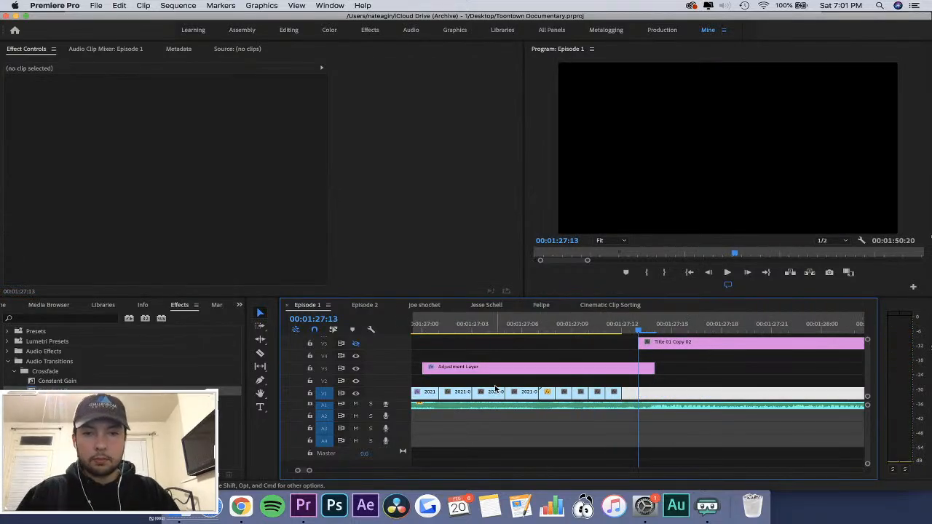
{"action": "left_click", "coordinate": [431, 393]}
{"action": "key", "text": "minus"}
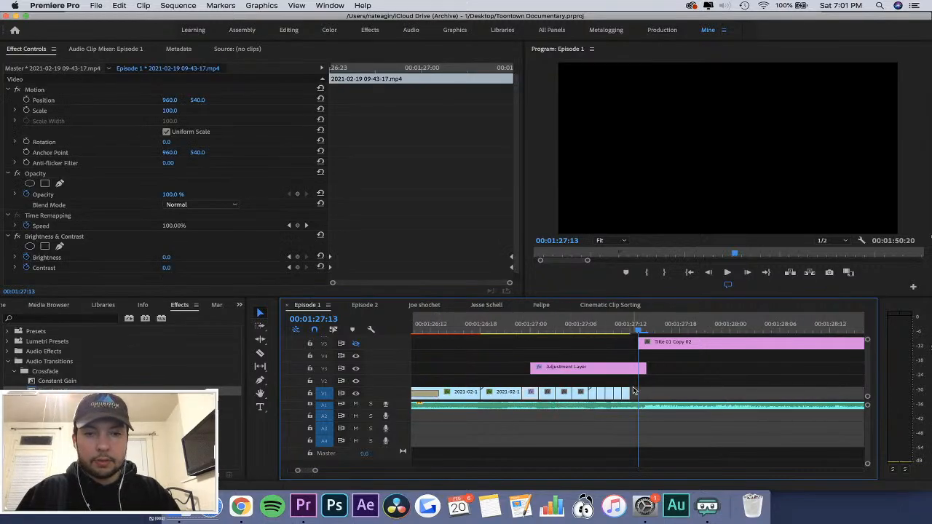
{"action": "key", "text": "super+v"}
{"action": "left_click_drag", "start_coordinate": [645, 395], "coordinate": [636, 395]}
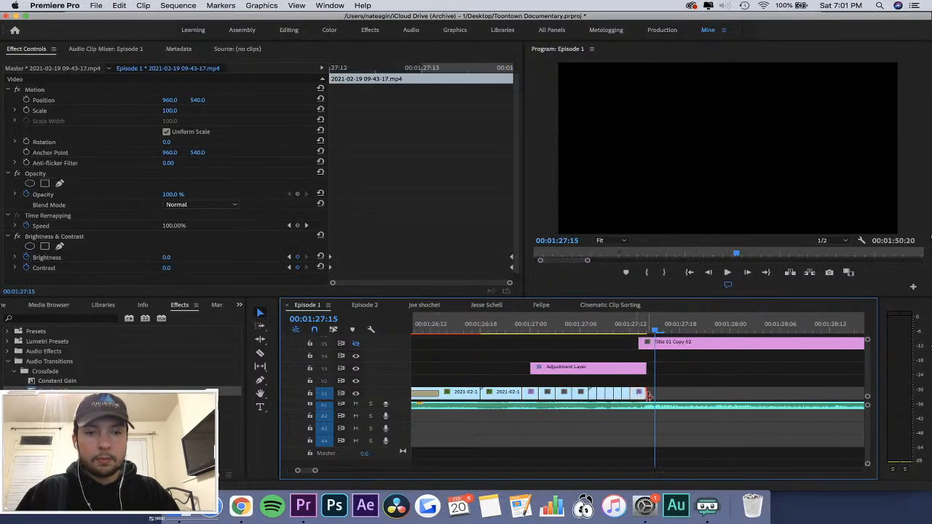
Play the extended montage ending up to the start of Title 01 Copy 02.
{"action": "left_click_drag", "start_coordinate": [624, 332], "coordinate": [597, 332]}
{"action": "key", "text": "space"}
{"action": "key", "text": "space"}
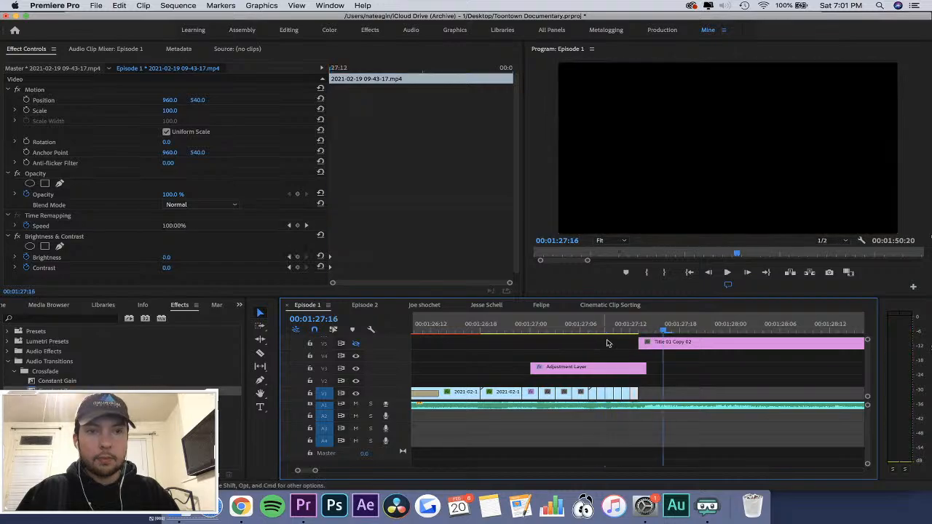
{"action": "key", "text": "space"}
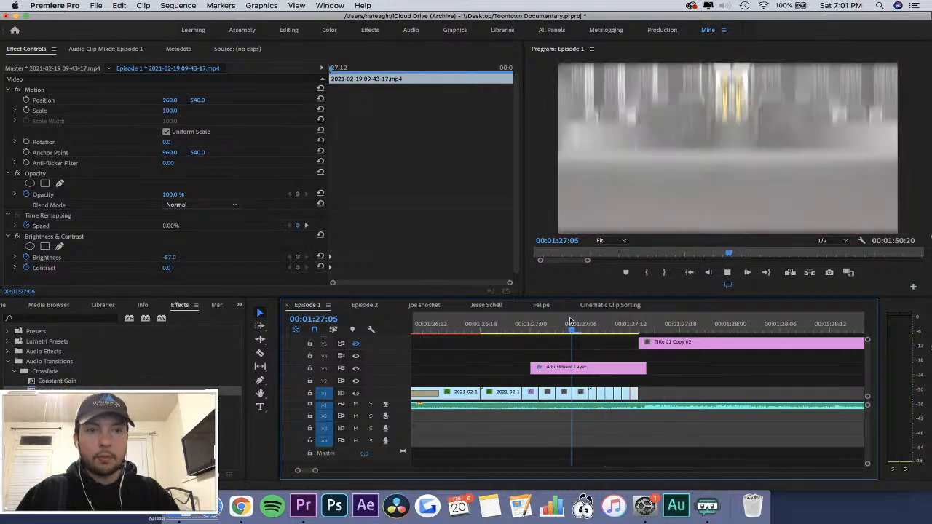
{"action": "key", "text": "space"}
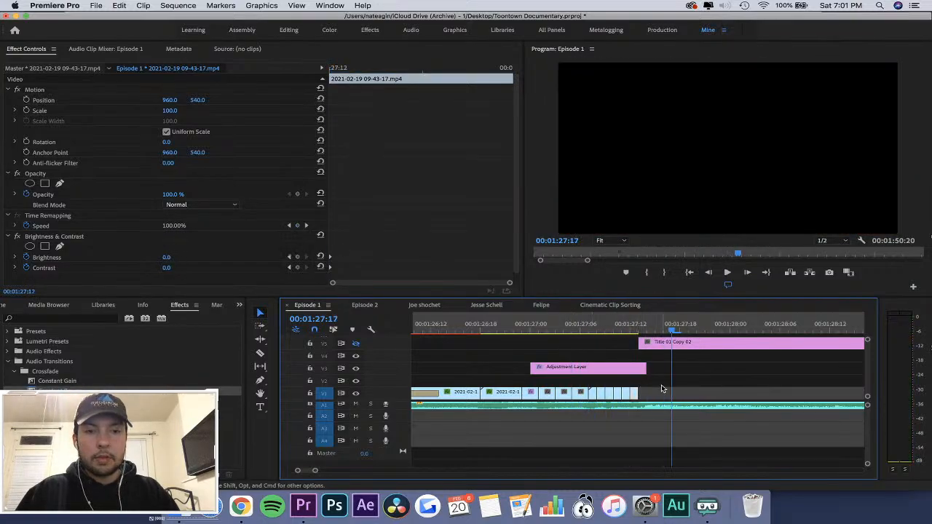
Nest the short V1 clips from 00:01:26:23 up to the title, keeping the default sequence name.
{"action": "left_click_drag", "start_coordinate": [661, 386], "coordinate": [534, 397]}
{"action": "right_click", "coordinate": [534, 399]}
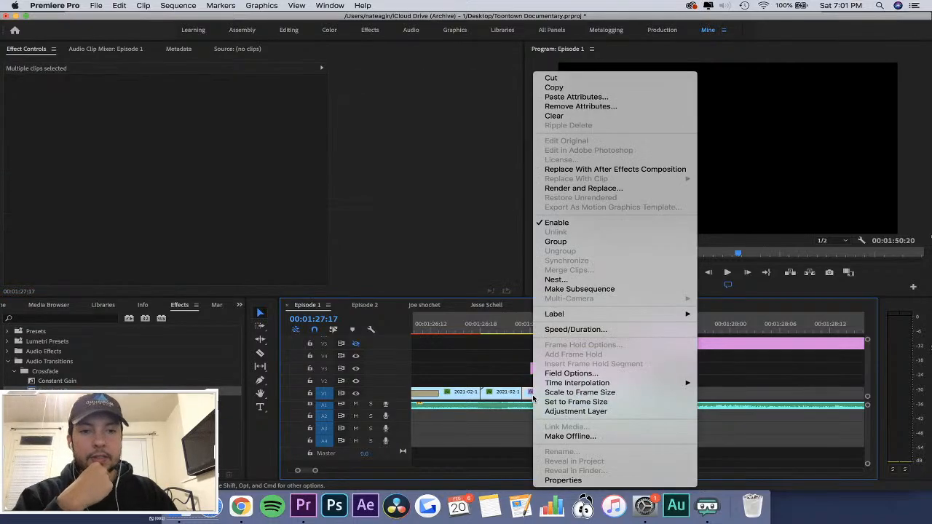
{"action": "left_click", "coordinate": [575, 280]}
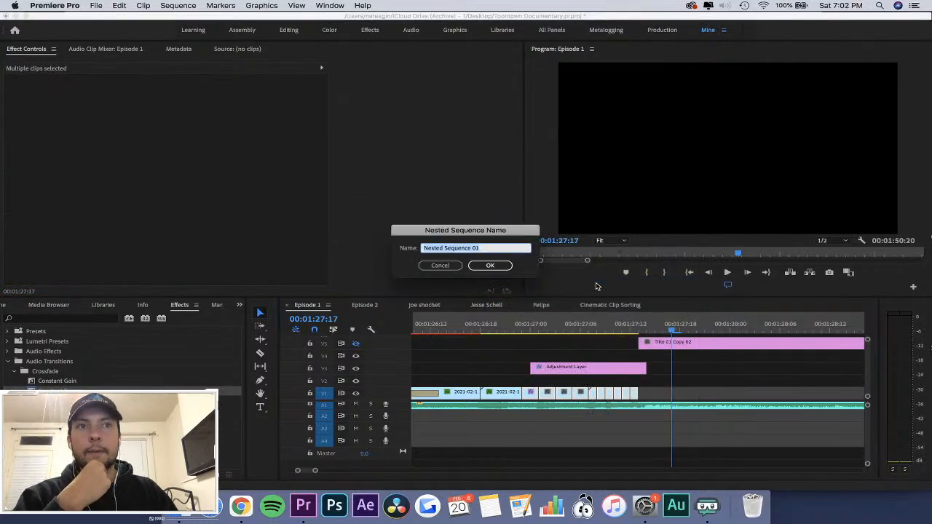
{"action": "key", "text": "Return"}
Keyframe the nested sequence's Scale from 100 at its start to 120 at 00:01:27:12, and play back the zoom.
{"action": "left_click_drag", "start_coordinate": [534, 324], "coordinate": [563, 341]}
{"action": "left_click", "coordinate": [562, 394]}
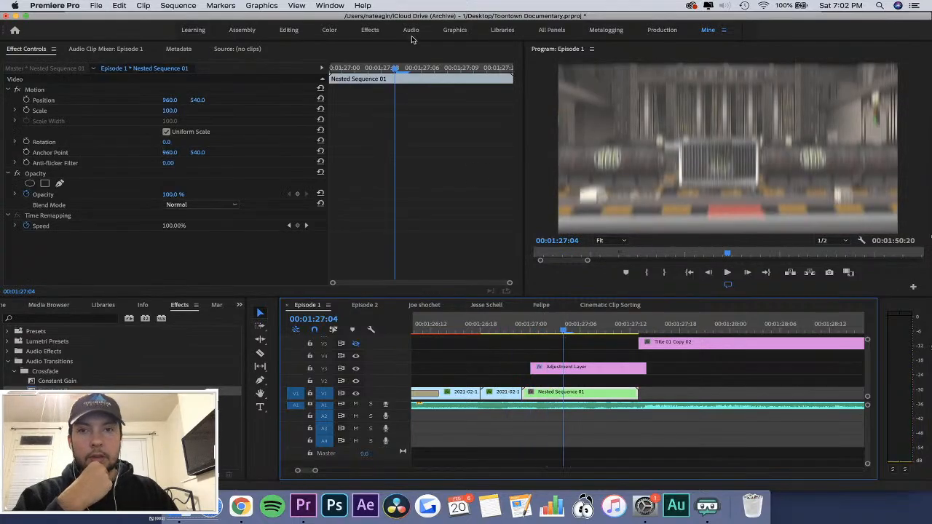
{"action": "left_click_drag", "start_coordinate": [403, 70], "coordinate": [320, 76]}
{"action": "left_click", "coordinate": [31, 110]}
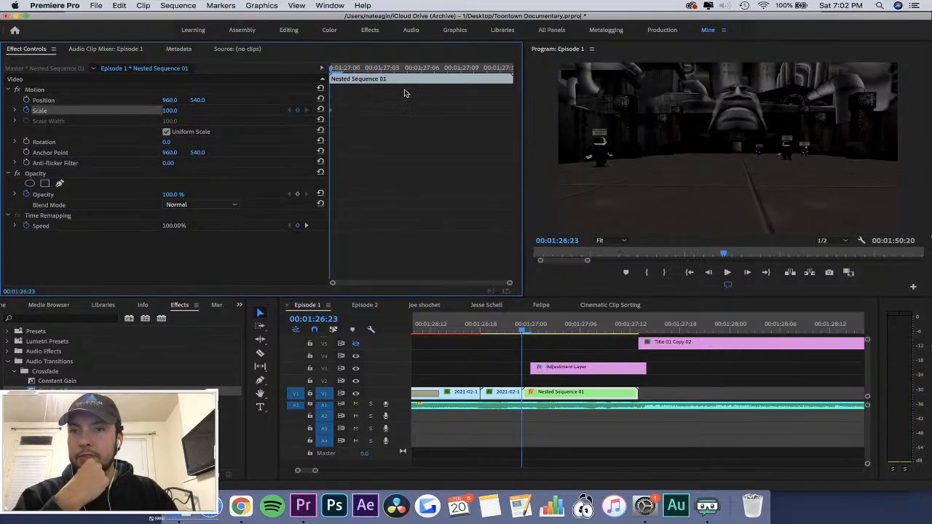
{"action": "key", "text": "space"}
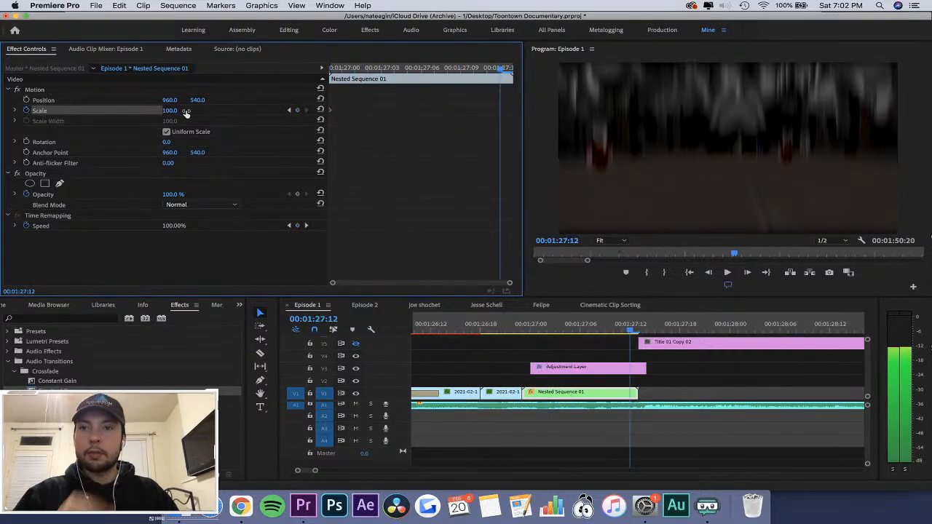
{"action": "type", "text": "120"}
{"action": "key", "text": "Return"}
{"action": "left_click", "coordinate": [500, 326]}
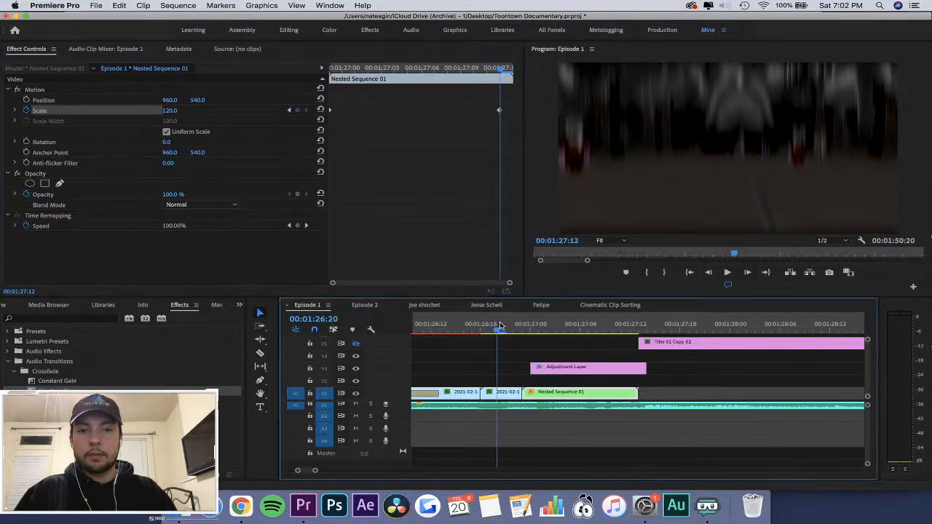
{"action": "key", "text": "space"}
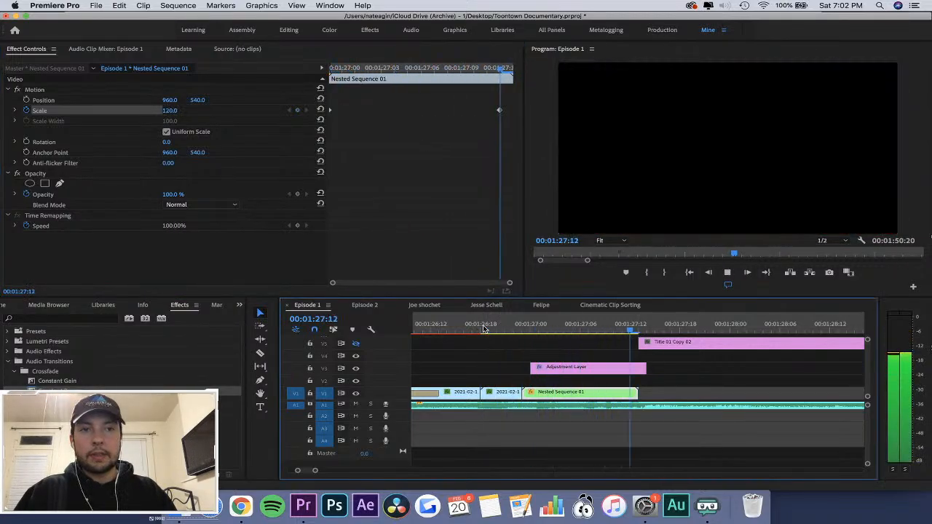
{"action": "left_click", "coordinate": [516, 330]}
{"action": "left_click_drag", "start_coordinate": [515, 329], "coordinate": [515, 359]}
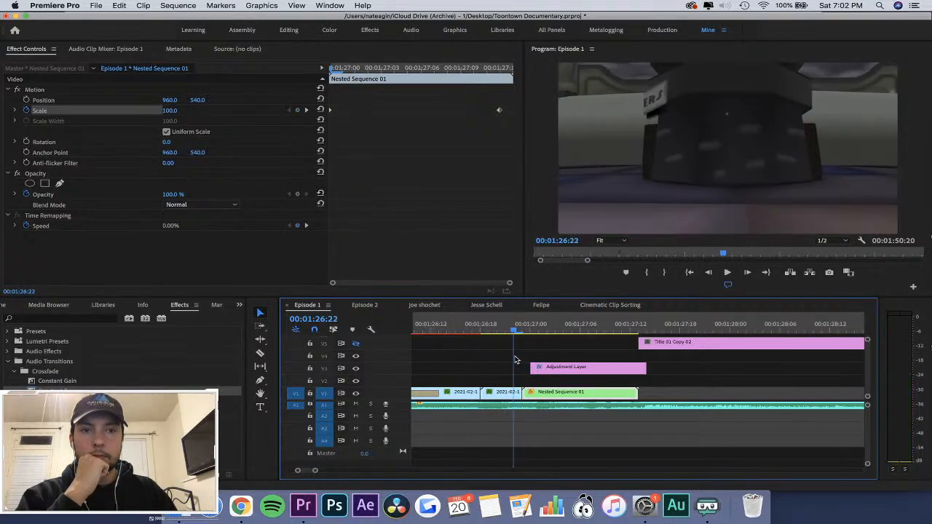
{"action": "left_click", "coordinate": [504, 394]}
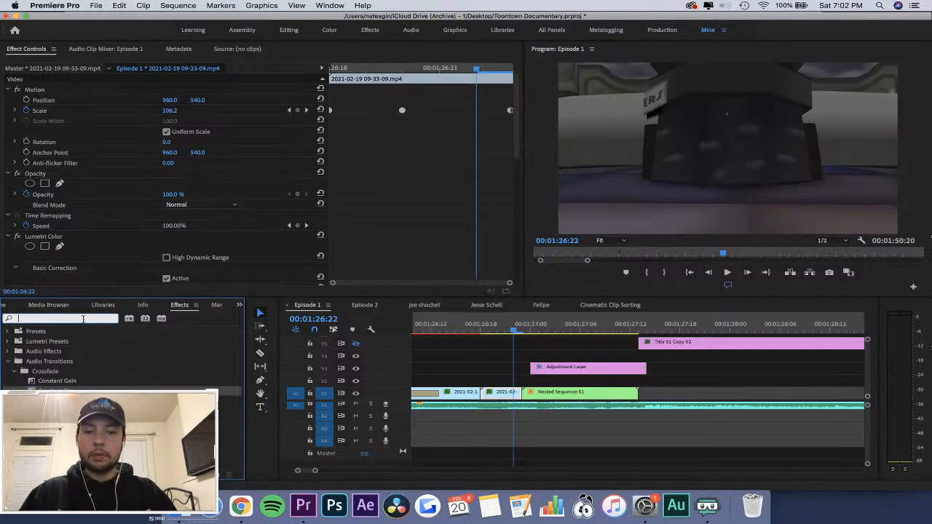
{"action": "type", "text": "blur"}
{"action": "left_click_drag", "start_coordinate": [111, 370], "coordinate": [132, 212]}
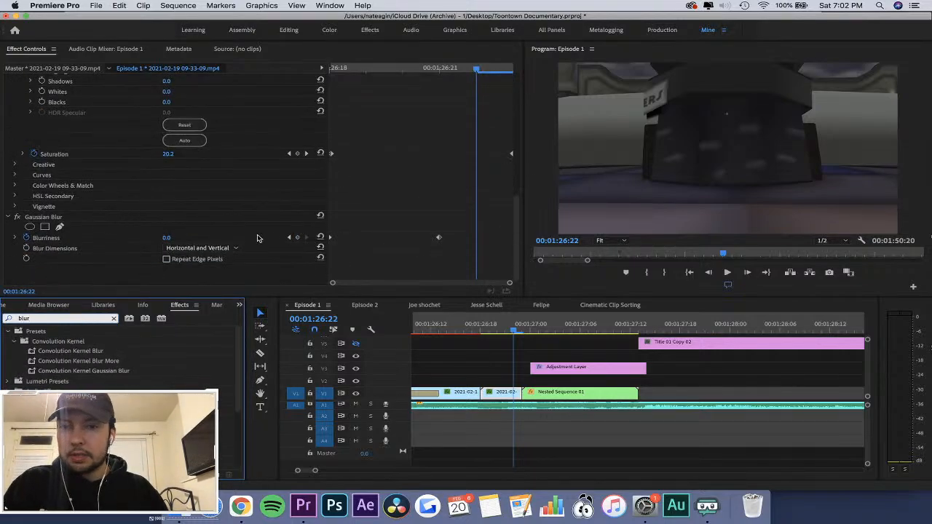
{"action": "left_click", "coordinate": [297, 237]}
{"action": "left_click", "coordinate": [289, 238]}
{"action": "key", "text": "Left"}
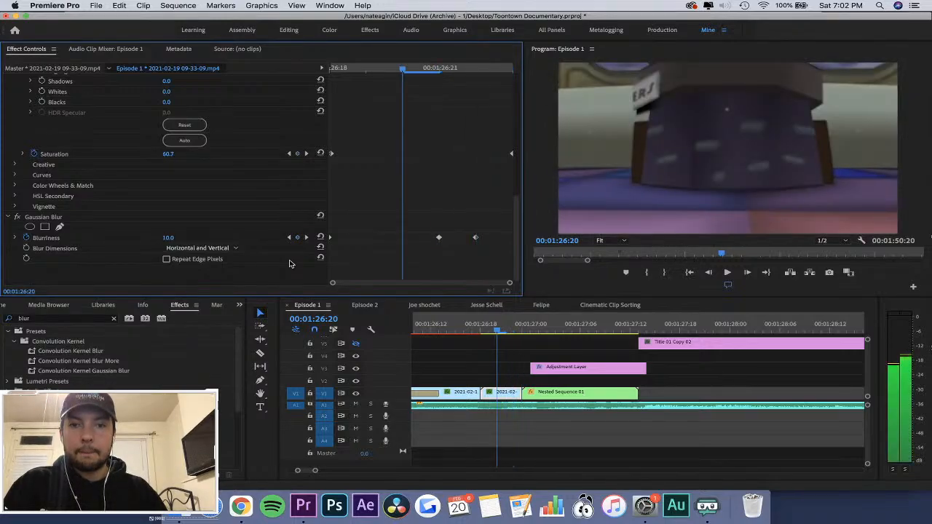
{"action": "left_click_drag", "start_coordinate": [439, 238], "coordinate": [403, 238]}
Set the Gaussian Blur's Blurriness to 37 at 00:01:26:22 and enable Repeat Edge Pixels.
{"action": "key", "text": "Right"}
{"action": "key", "text": "Right"}
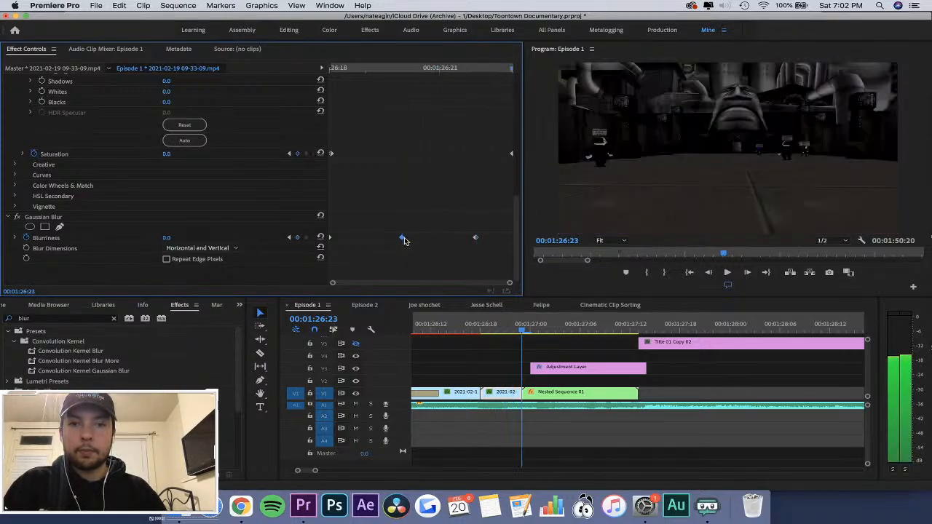
{"action": "left_click_drag", "start_coordinate": [167, 239], "coordinate": [177, 239]}
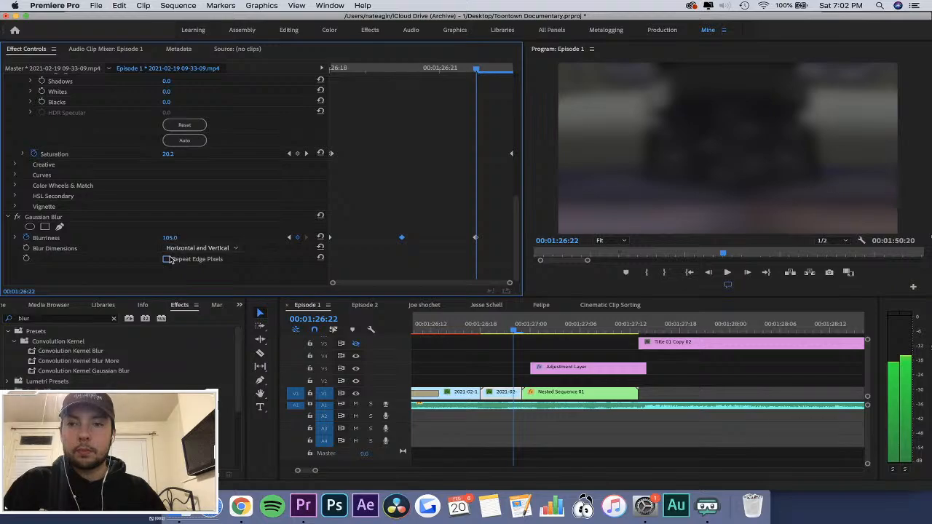
{"action": "left_click", "coordinate": [167, 260]}
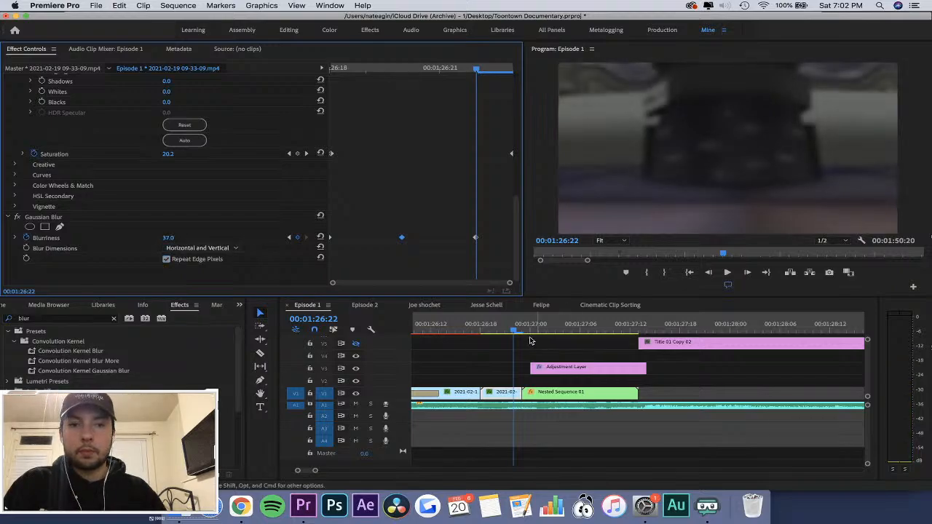
Play the blurred transition through into the Title 01 Copy 02 section and save the project.
{"action": "left_click", "coordinate": [462, 334]}
{"action": "key", "text": "space"}
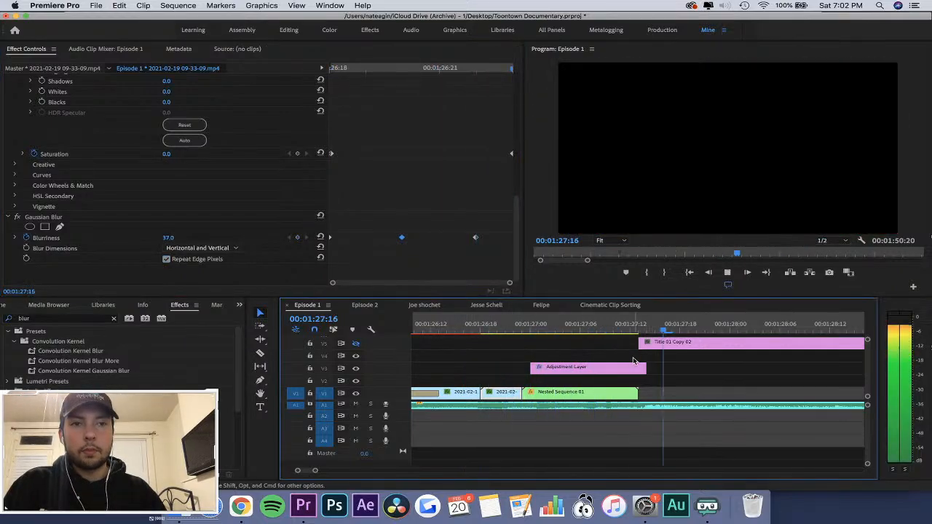
{"action": "scroll", "coordinate": [634, 361], "scroll_direction": "down", "scroll_amount": 10}
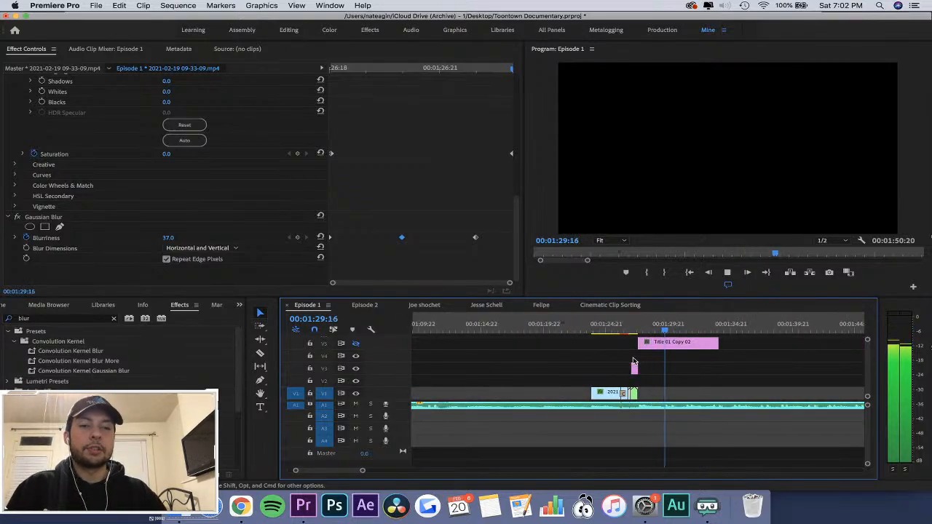
{"action": "scroll", "coordinate": [634, 361], "scroll_direction": "down", "scroll_amount": 3}
{"action": "key", "text": "super+s"}
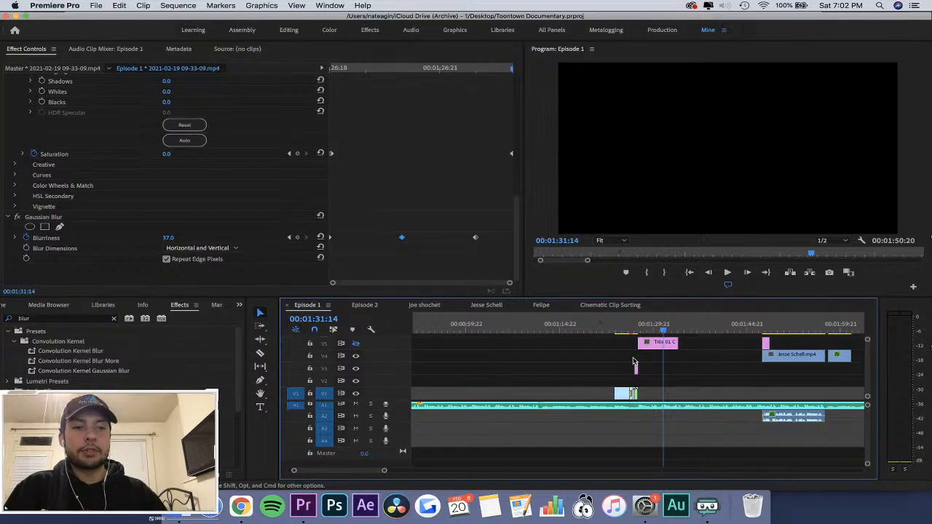
Bring up the Toontown Documentary project's items and clear the gap selection on V3.
{"action": "left_click", "coordinate": [672, 368]}
{"action": "left_click", "coordinate": [239, 305]}
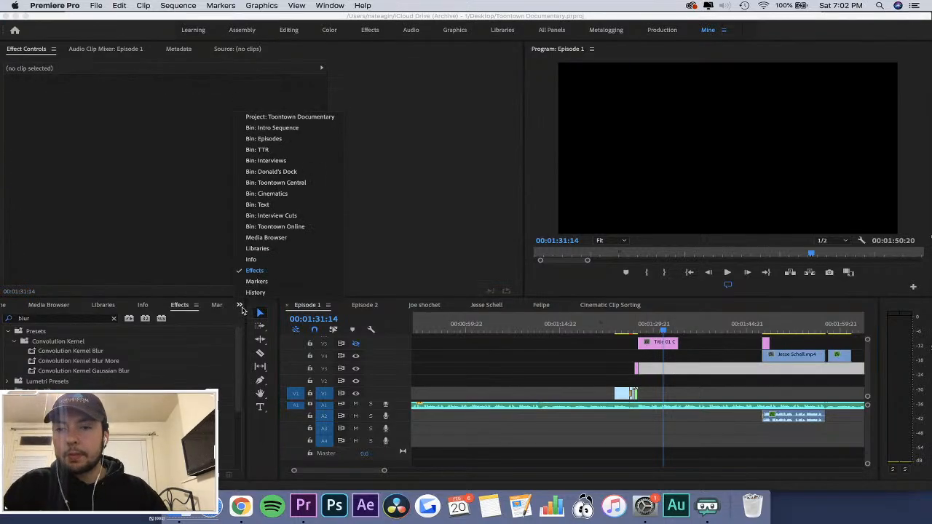
{"action": "left_click", "coordinate": [274, 117]}
{"action": "left_click", "coordinate": [739, 357]}
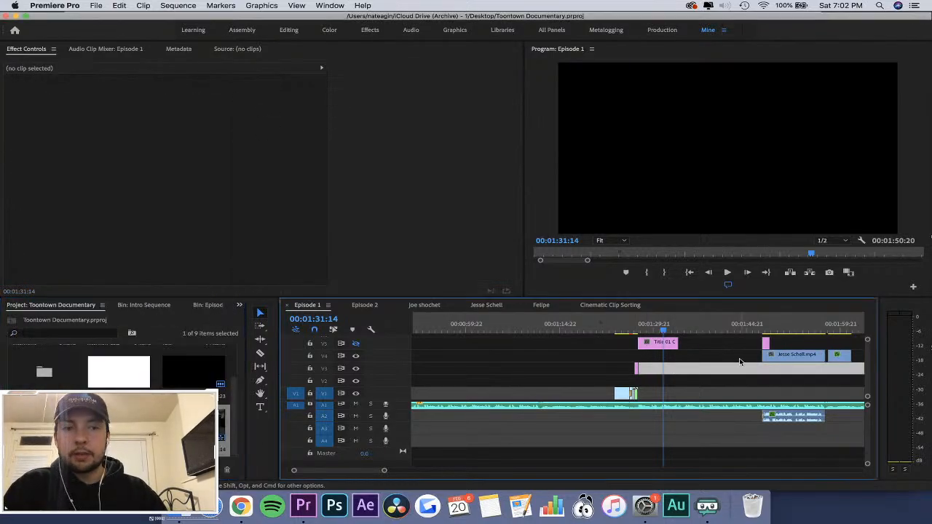
{"action": "left_click", "coordinate": [730, 380]}
{"action": "left_click", "coordinate": [724, 382]}
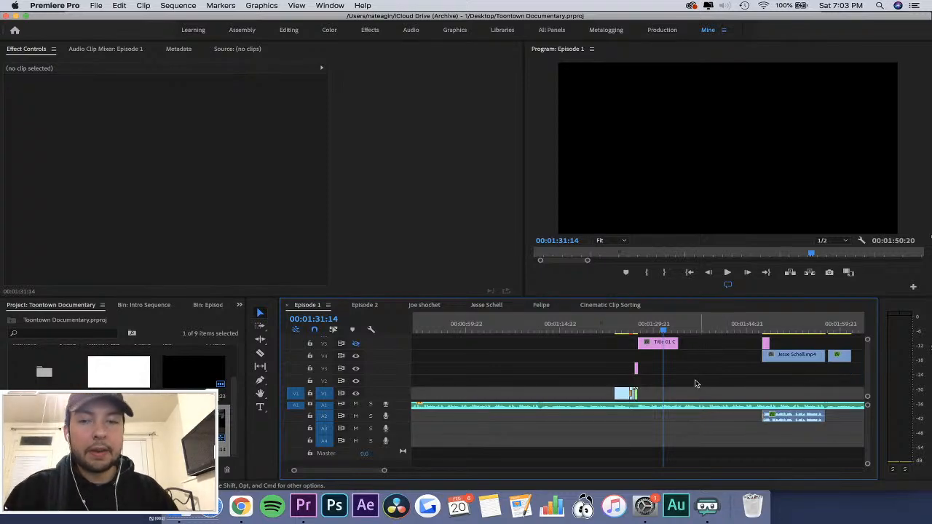
{"action": "left_click", "coordinate": [234, 413]}
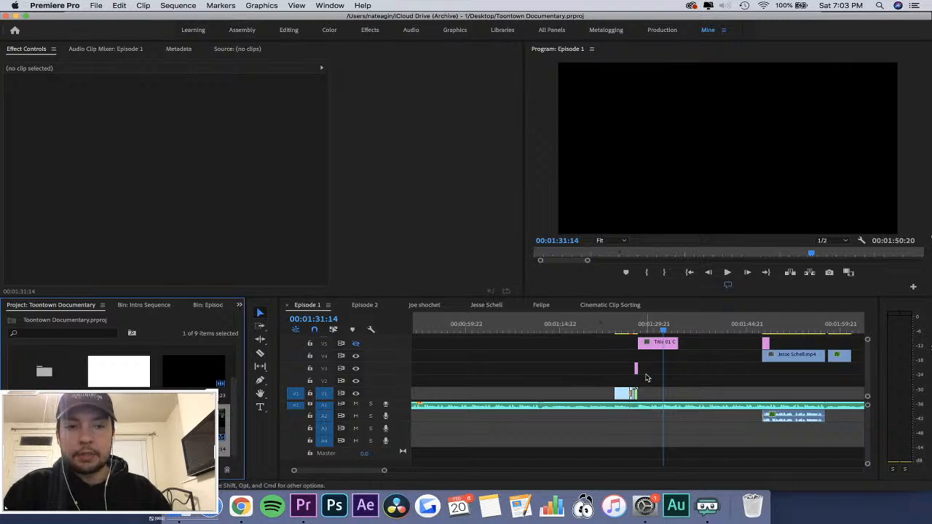
Switch to the Cinematic Clip Sorting sequence and browse its clips up to about 00:08:37.
{"action": "left_click", "coordinate": [616, 328]}
{"action": "left_click", "coordinate": [667, 326]}
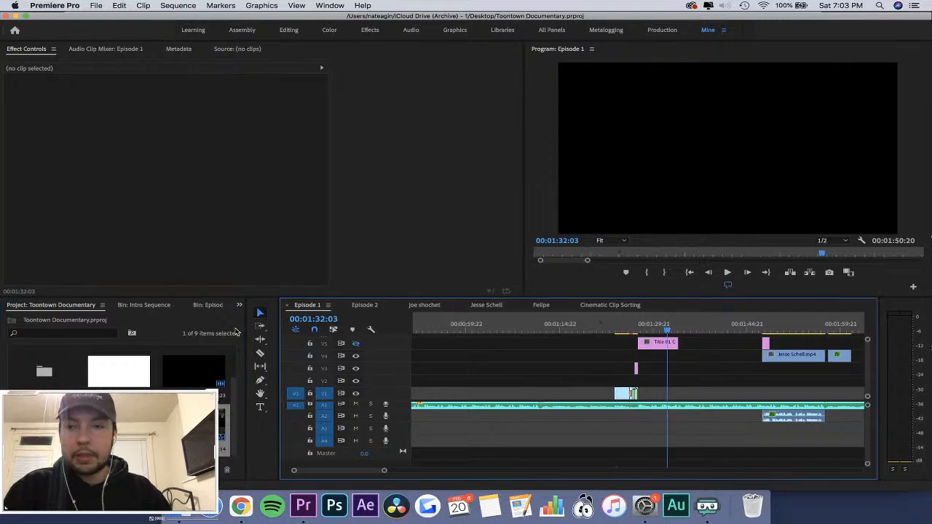
{"action": "left_click", "coordinate": [628, 305]}
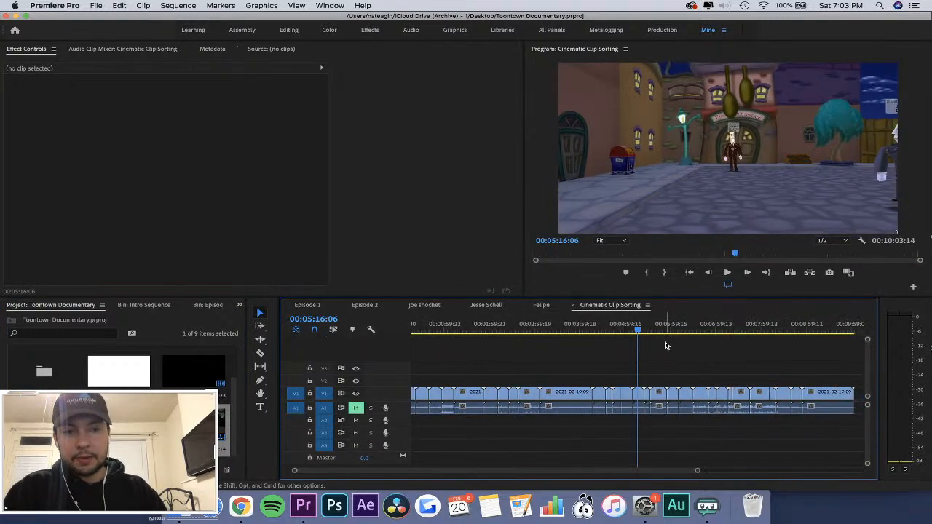
{"action": "left_click", "coordinate": [656, 327]}
{"action": "scroll", "coordinate": [657, 330], "scroll_direction": "right", "scroll_amount": 1}
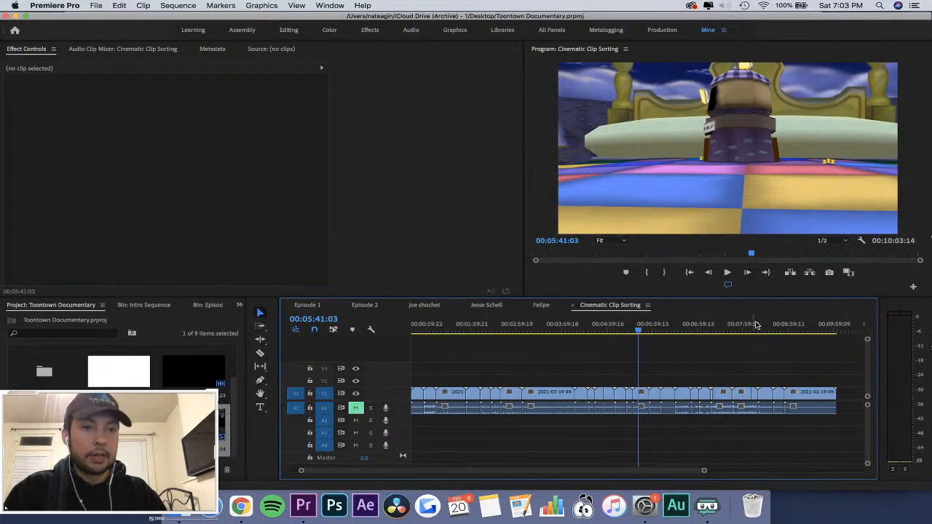
{"action": "left_click", "coordinate": [772, 325]}
{"action": "key", "text": "="}
{"action": "key", "text": "="}
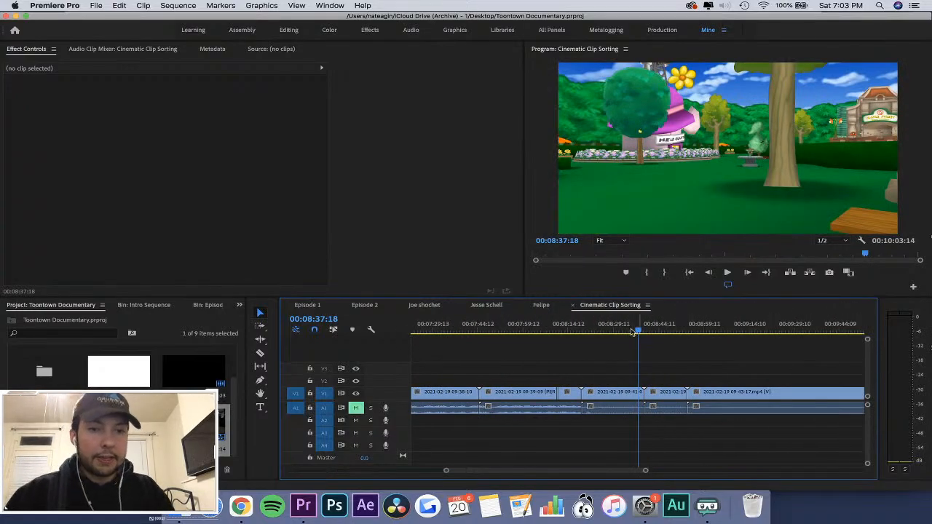
{"action": "left_click", "coordinate": [551, 330]}
{"action": "left_click", "coordinate": [526, 393]}
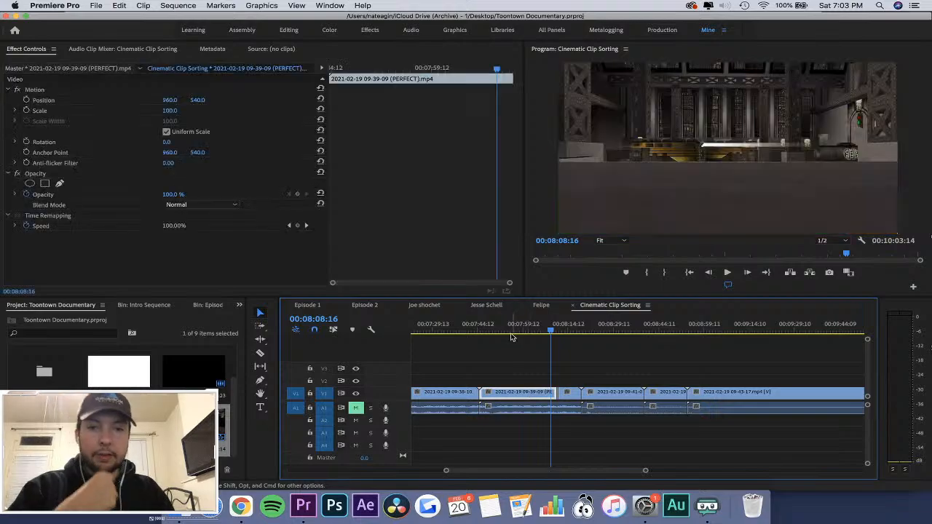
{"action": "left_click", "coordinate": [511, 334]}
{"action": "key", "text": "minus"}
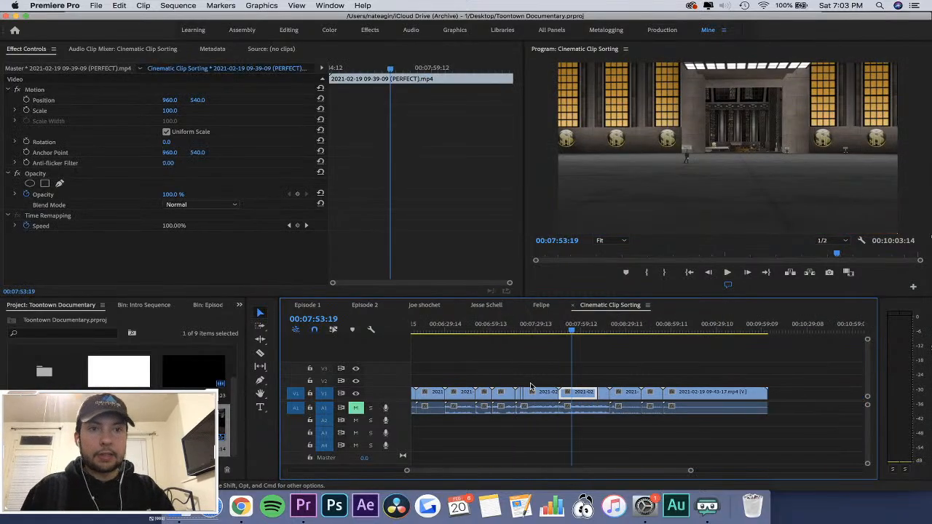
{"action": "key", "text": "minus"}
{"action": "left_click_drag", "start_coordinate": [645, 325], "coordinate": [654, 326]}
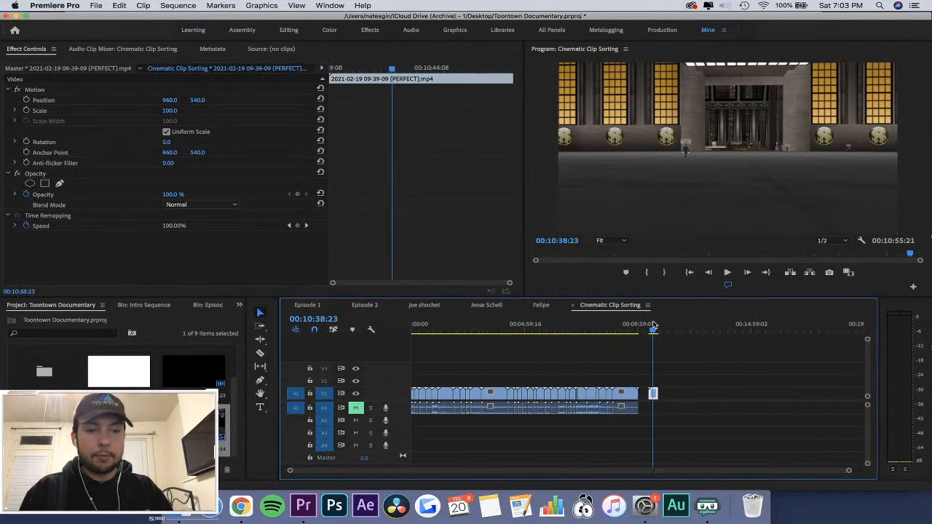
{"action": "key", "text": "equal"}
{"action": "scroll", "coordinate": [612, 335], "scroll_direction": "right", "scroll_amount": 2}
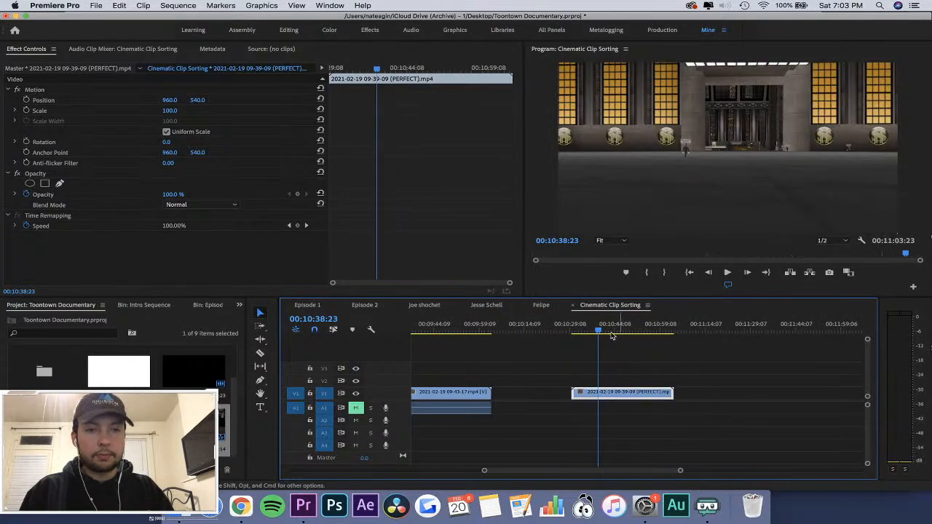
{"action": "left_click_drag", "start_coordinate": [591, 332], "coordinate": [766, 344]}
{"action": "key", "text": "equal"}
{"action": "key", "text": "equal"}
{"action": "key", "text": "minus"}
{"action": "key", "text": "minus"}
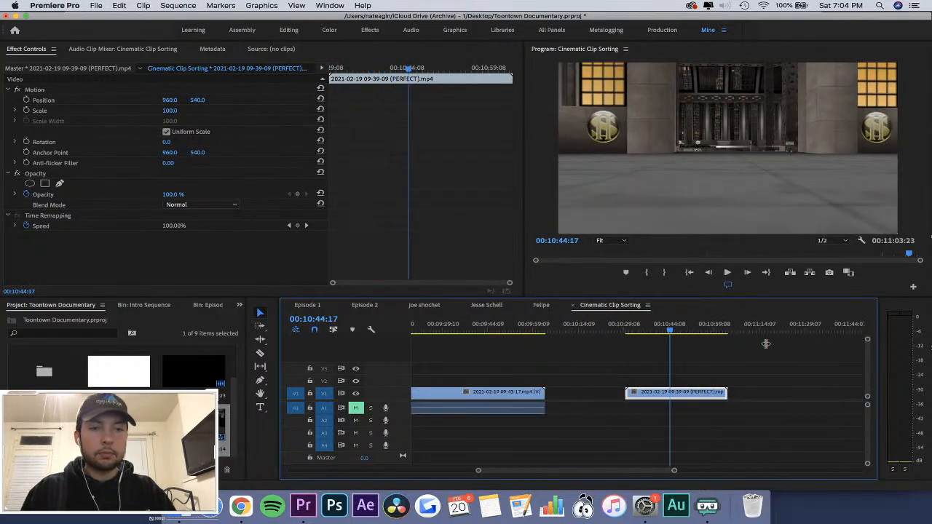
{"action": "left_click_drag", "start_coordinate": [670, 332], "coordinate": [725, 329]}
{"action": "key", "text": "c"}
{"action": "left_click", "coordinate": [678, 393]}
{"action": "key", "text": "v"}
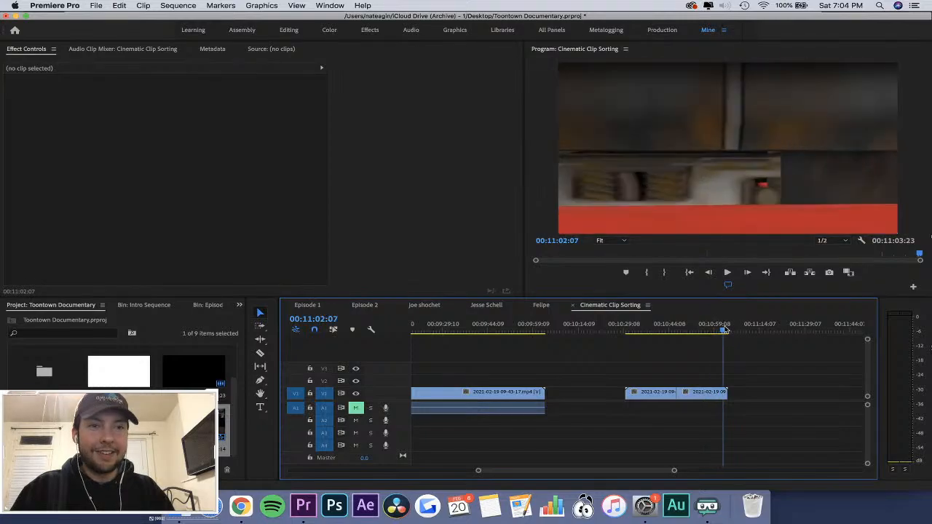
Copy the second part of the split clip into the Episode 1 sequence on V1 at about 00:01:33:15.
{"action": "left_click", "coordinate": [680, 329]}
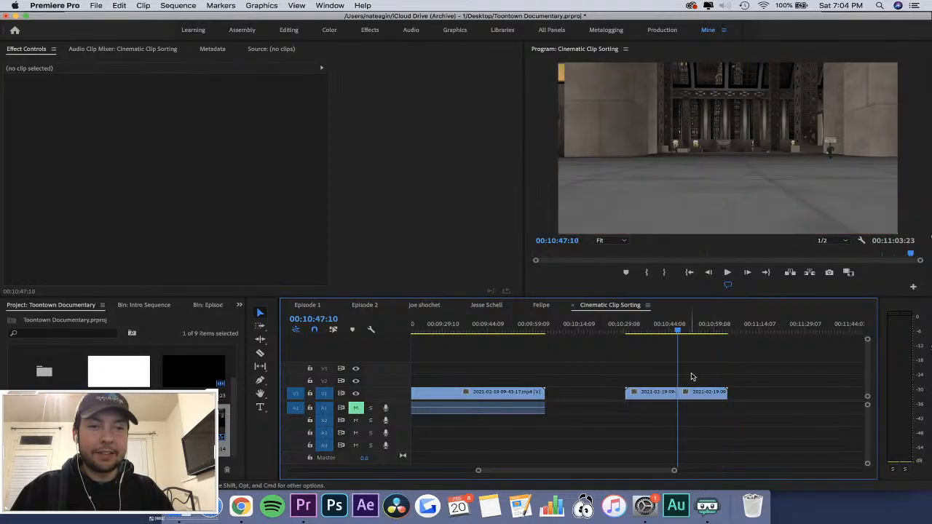
{"action": "left_click", "coordinate": [702, 392]}
{"action": "left_click", "coordinate": [313, 306]}
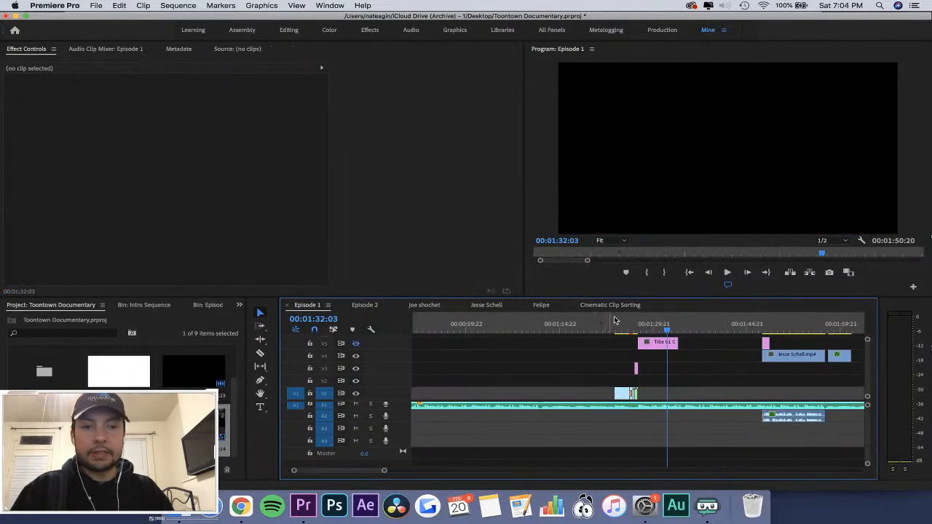
{"action": "left_click", "coordinate": [671, 321]}
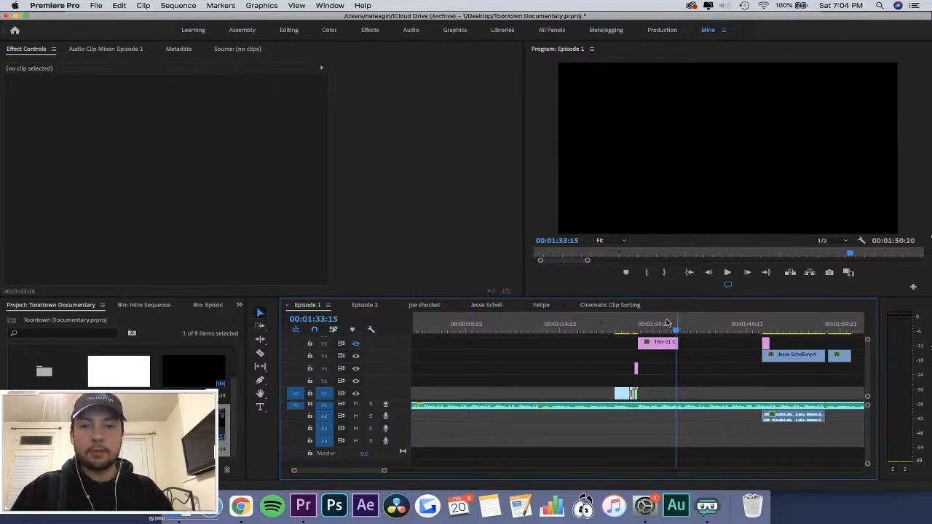
{"action": "key", "text": "cmd+v"}
{"action": "key", "text": "="}
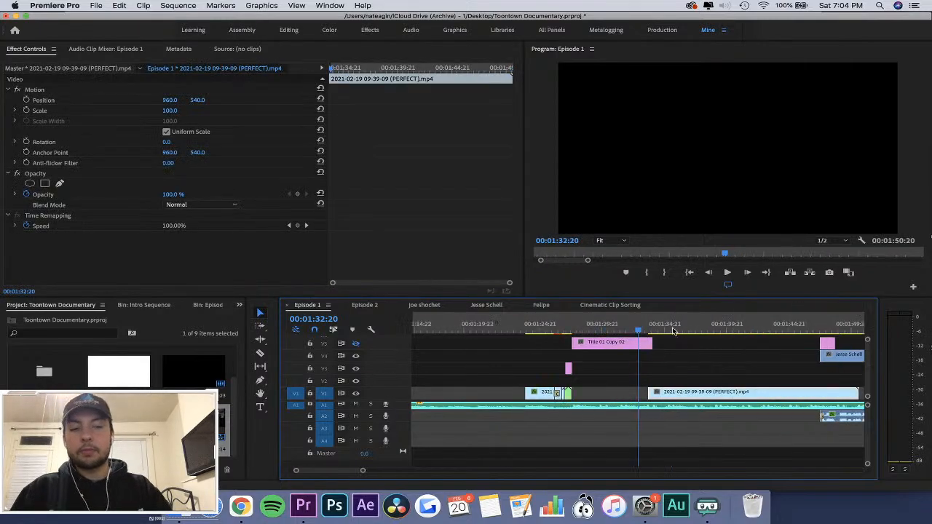
{"action": "left_click_drag", "start_coordinate": [677, 330], "coordinate": [658, 332]}
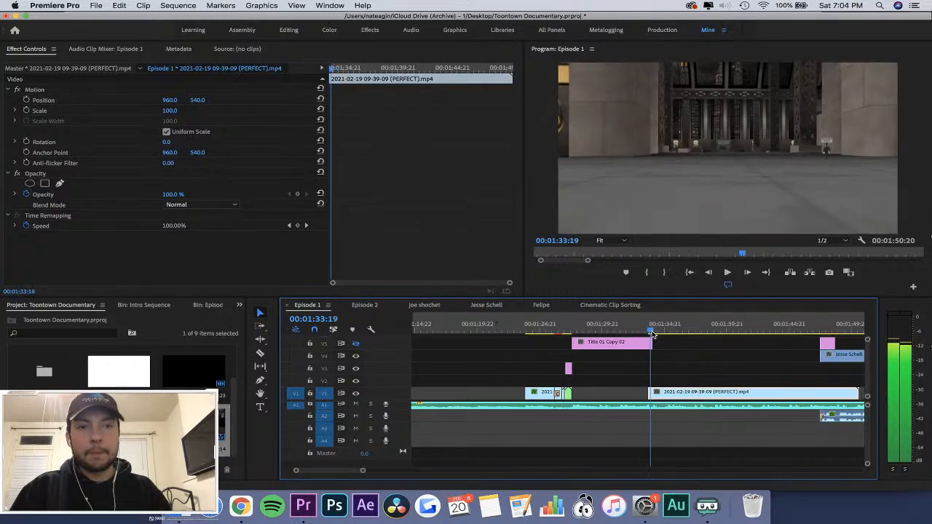
{"action": "left_click_drag", "start_coordinate": [674, 394], "coordinate": [603, 395]}
{"action": "left_click", "coordinate": [575, 325]}
{"action": "key", "text": "space"}
{"action": "key", "text": "="}
{"action": "key", "text": "="}
{"action": "key", "text": "="}
{"action": "key", "text": "="}
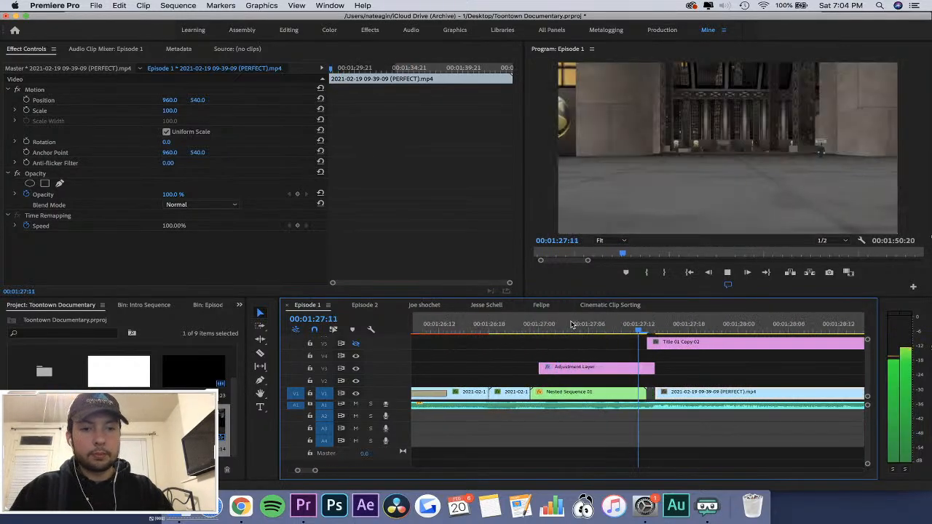
{"action": "key", "text": "space"}
{"action": "left_click_drag", "start_coordinate": [673, 394], "coordinate": [669, 393]}
Play the blurred transition from Nested Sequence 01 into the newly placed clip.
{"action": "left_click", "coordinate": [603, 321]}
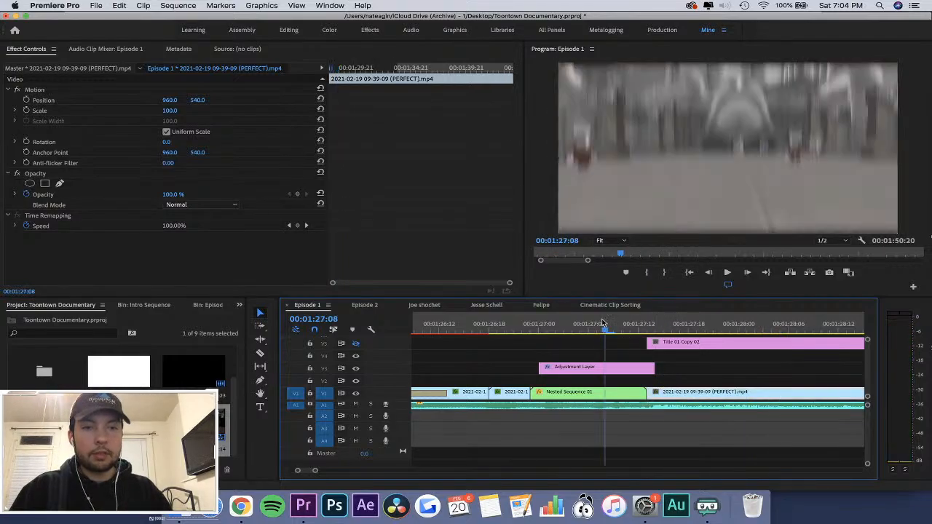
{"action": "key", "text": "-"}
{"action": "key", "text": "-"}
{"action": "key", "text": "space"}
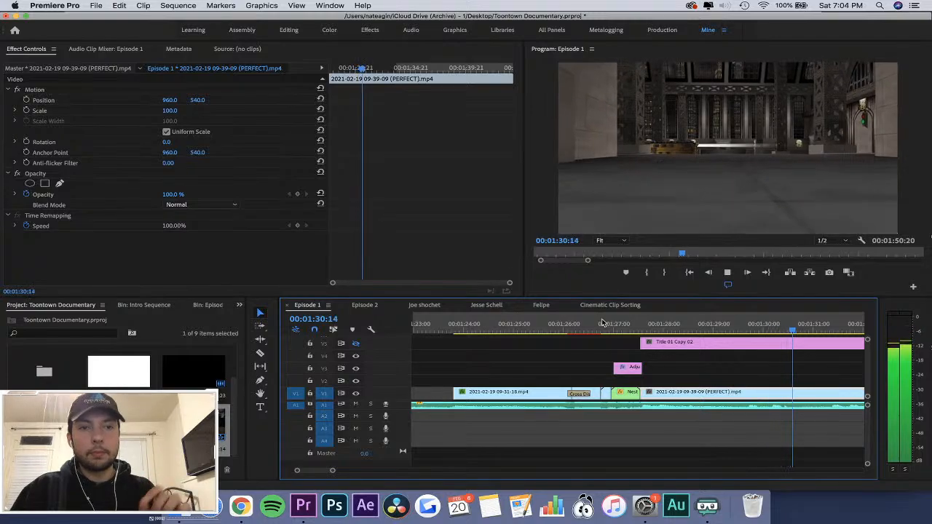
{"action": "key", "text": "space"}
{"action": "key", "text": "-"}
{"action": "key", "text": "="}
{"action": "left_click", "coordinate": [582, 332]}
{"action": "key", "text": "-"}
{"action": "key", "text": "-"}
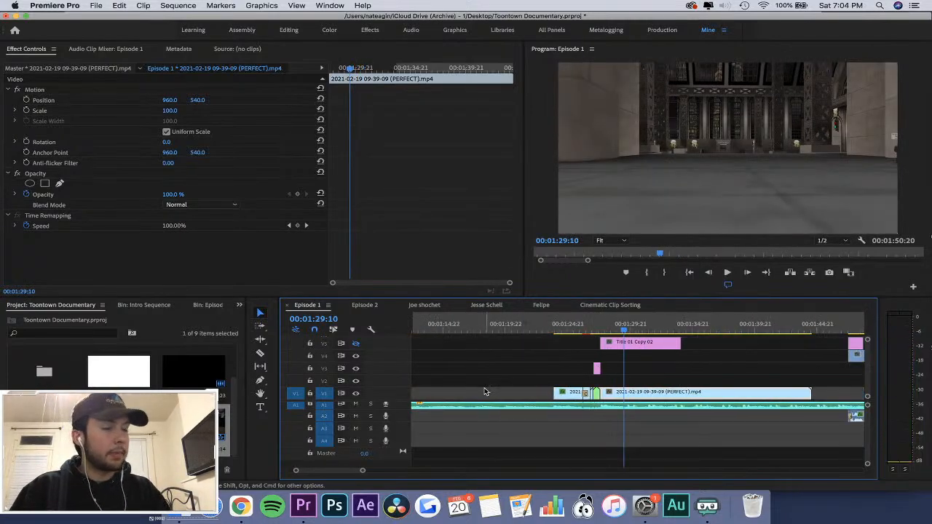
Increase the height of the V1 track.
{"action": "left_click_drag", "start_coordinate": [382, 389], "coordinate": [377, 376]}
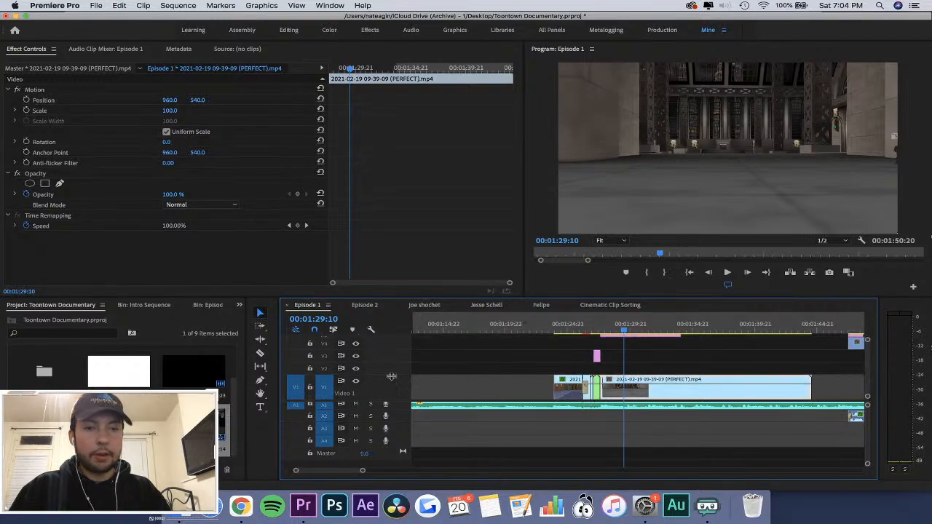
{"action": "right_click", "coordinate": [677, 390]}
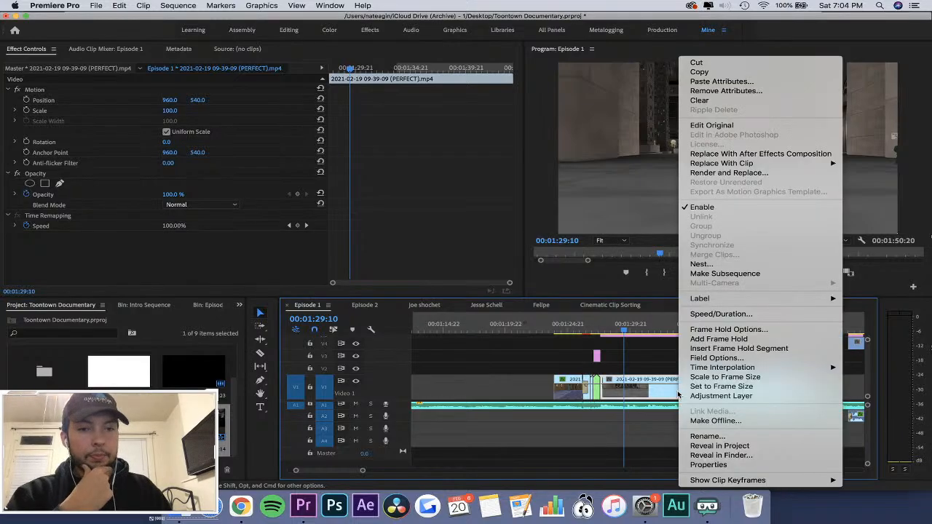
{"action": "left_click", "coordinate": [736, 314]}
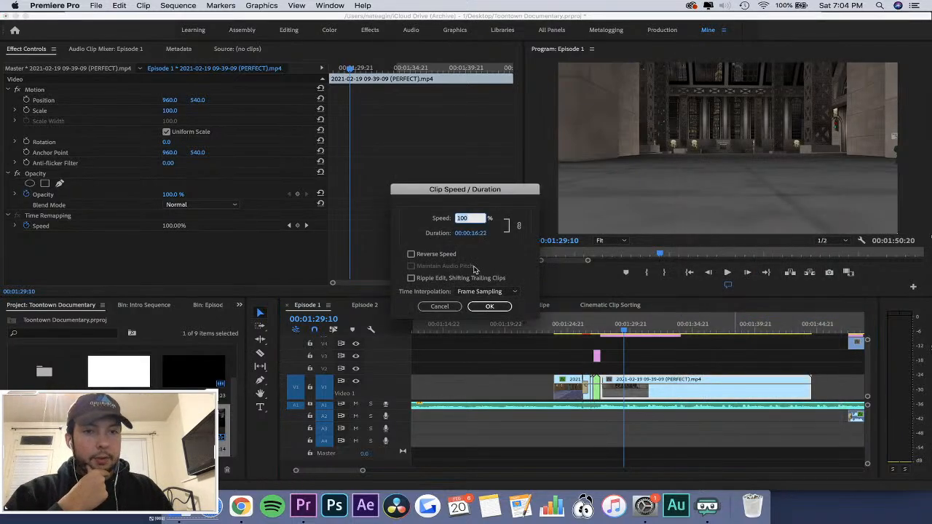
{"action": "left_click", "coordinate": [485, 291]}
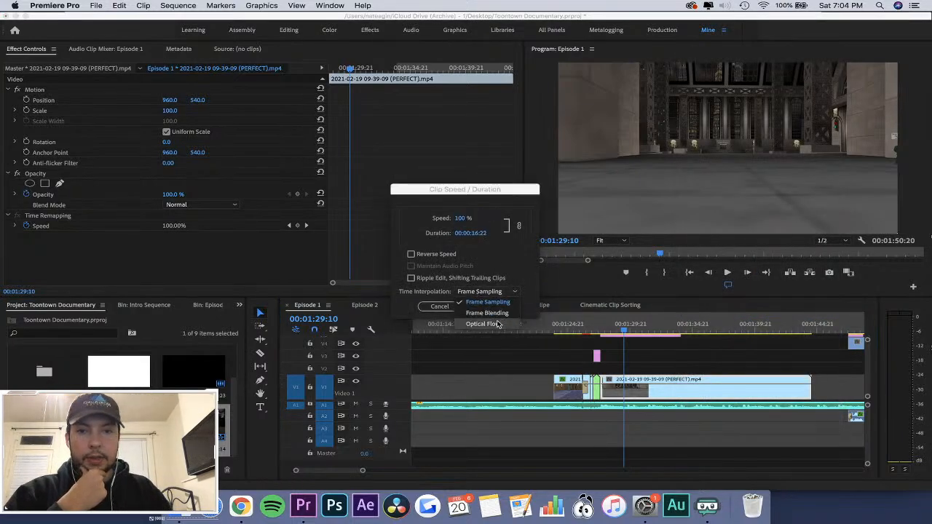
{"action": "left_click", "coordinate": [495, 291]}
{"action": "left_click", "coordinate": [489, 306]}
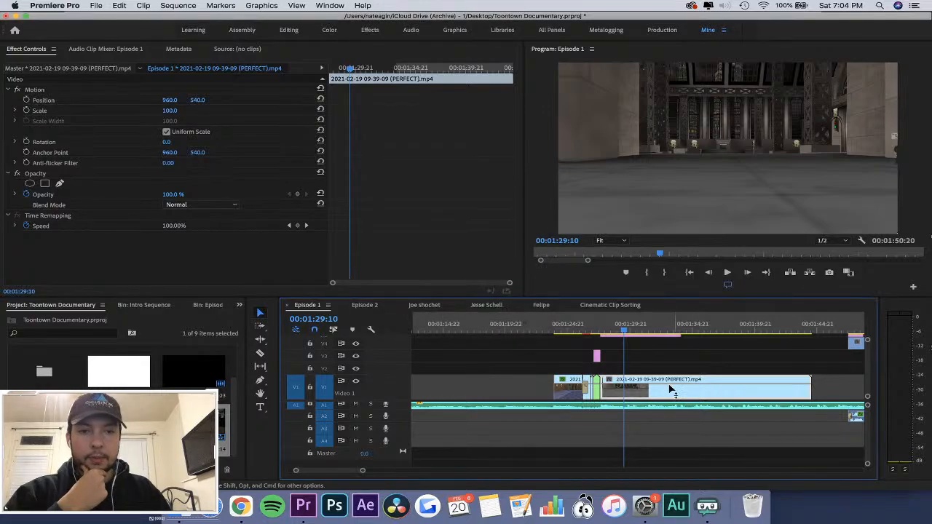
{"action": "right_click", "coordinate": [664, 387]}
{"action": "mouse_move", "coordinate": [727, 481]}
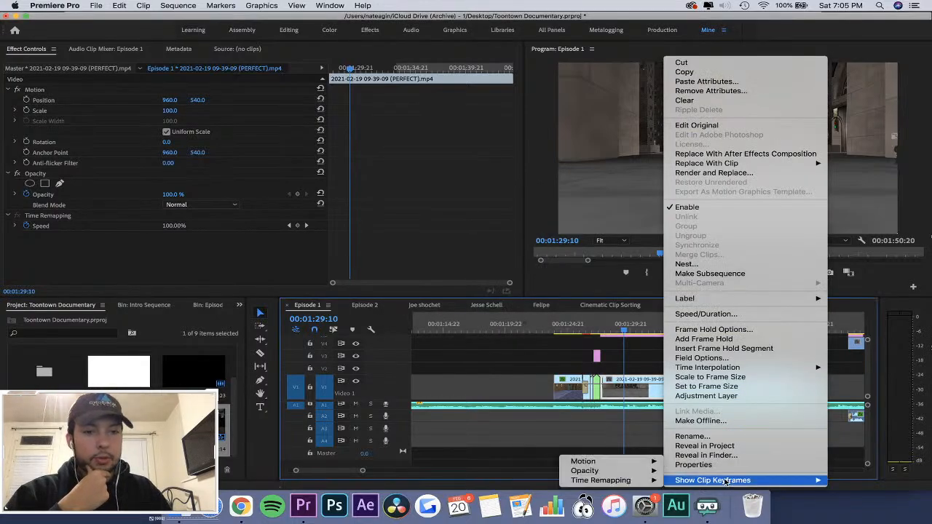
{"action": "mouse_move", "coordinate": [631, 474]}
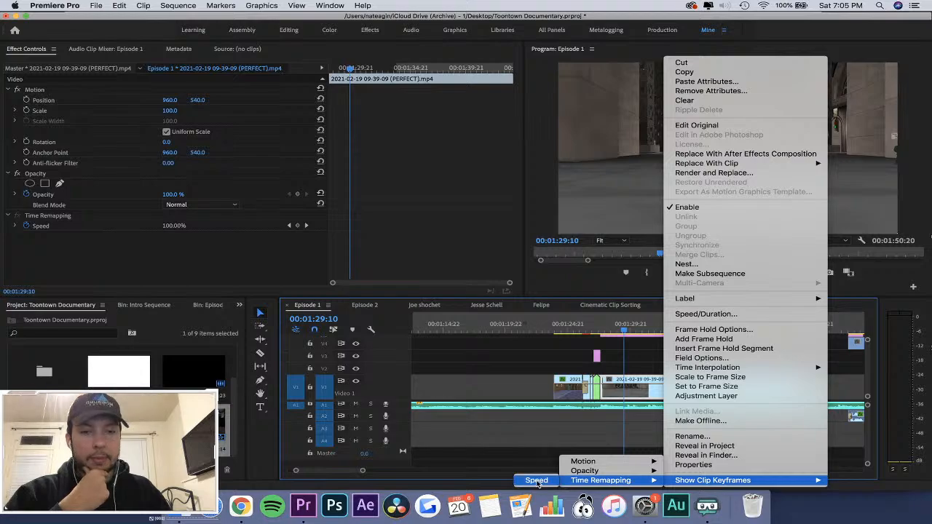
{"action": "left_click", "coordinate": [539, 481]}
Play the clip from its start and add a Time Remapping speed keyframe at 00:01:29:17.
{"action": "left_click", "coordinate": [209, 256]}
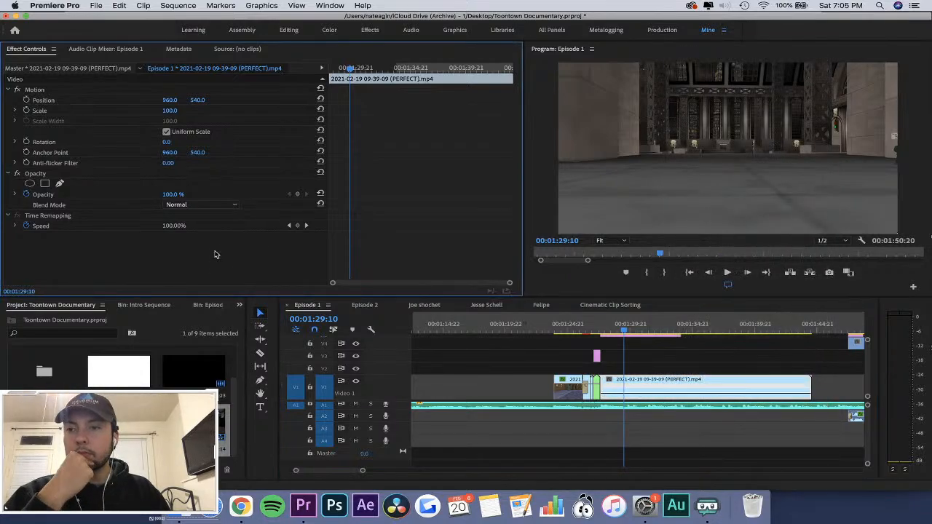
{"action": "left_click_drag", "start_coordinate": [349, 70], "coordinate": [312, 61]}
{"action": "key", "text": "space"}
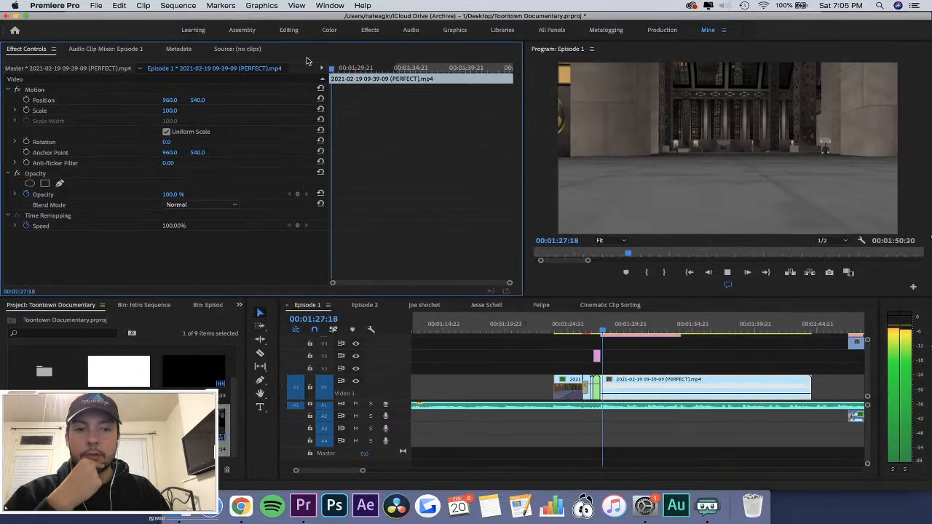
{"action": "key", "text": "space"}
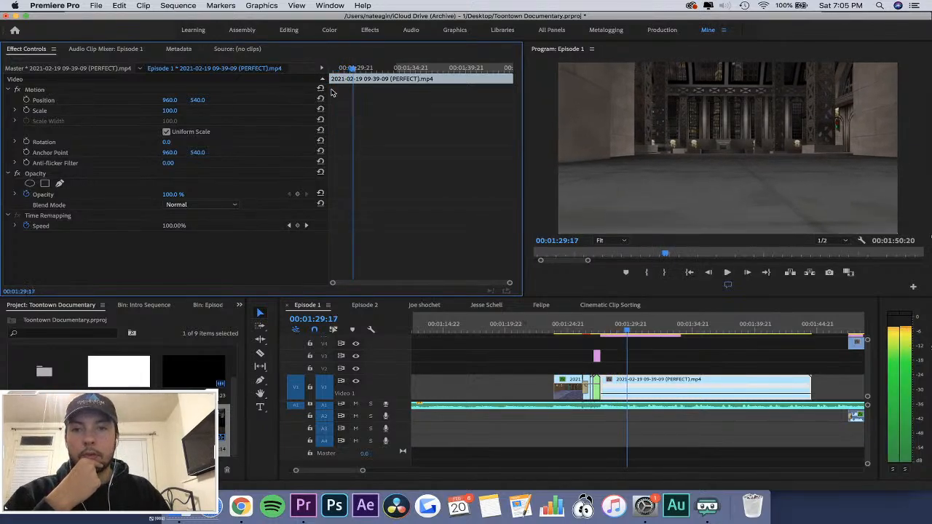
{"action": "left_click", "coordinate": [297, 225]}
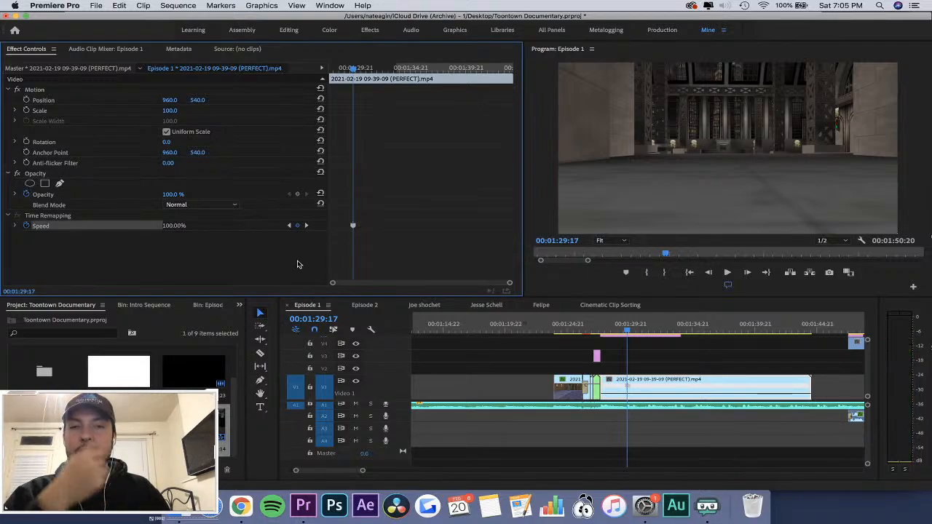
Add a second Time Remapping speed keyframe to the clip at 00:01:30:12.
{"action": "left_click", "coordinate": [247, 260]}
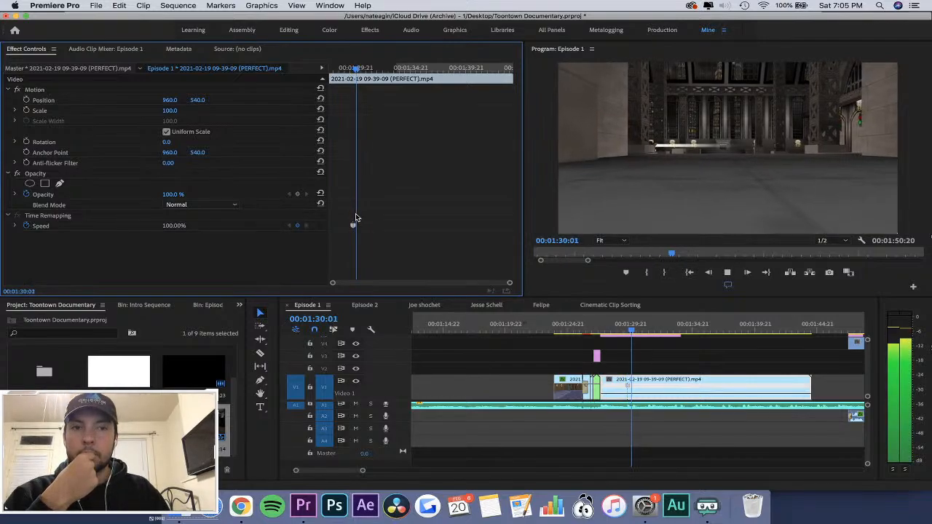
{"action": "key", "text": "equal"}
{"action": "key", "text": "equal"}
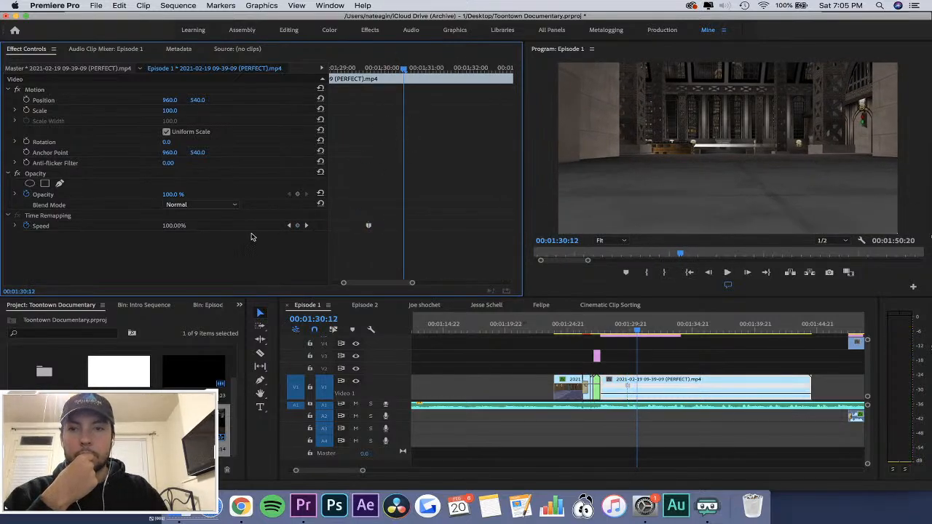
{"action": "left_click", "coordinate": [297, 226]}
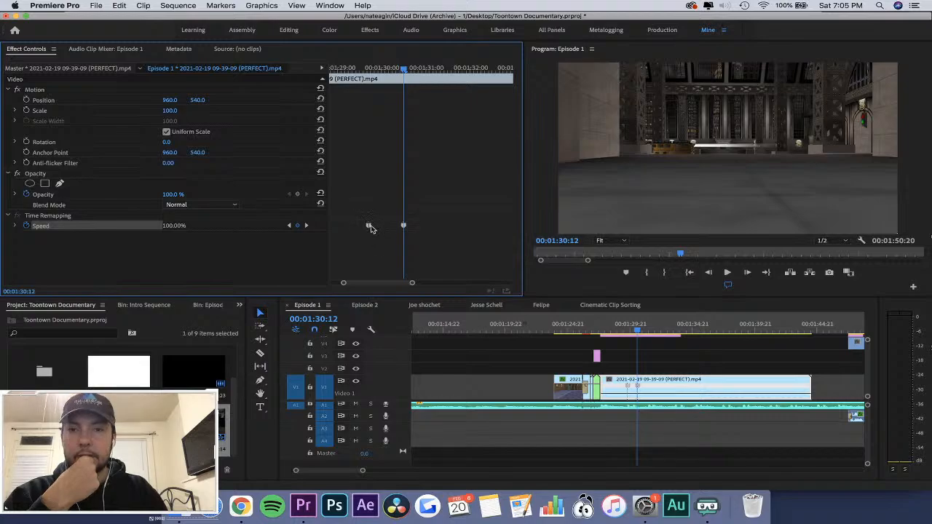
Split the first speed keyframe into a short ramp ending at about 00:01:29:19.
{"action": "left_click", "coordinate": [374, 70]}
{"action": "key", "text": "equal"}
{"action": "key", "text": "equal"}
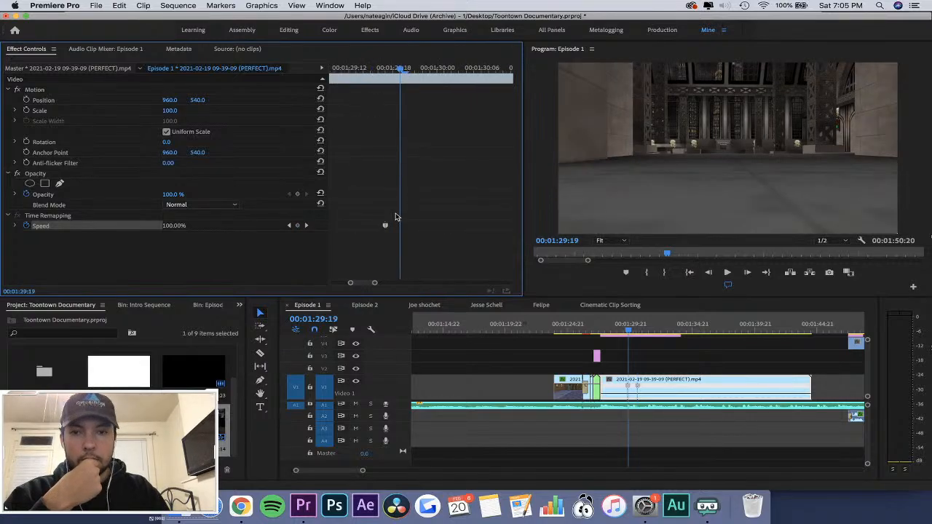
{"action": "left_click_drag", "start_coordinate": [388, 226], "coordinate": [400, 227]}
{"action": "key", "text": "minus"}
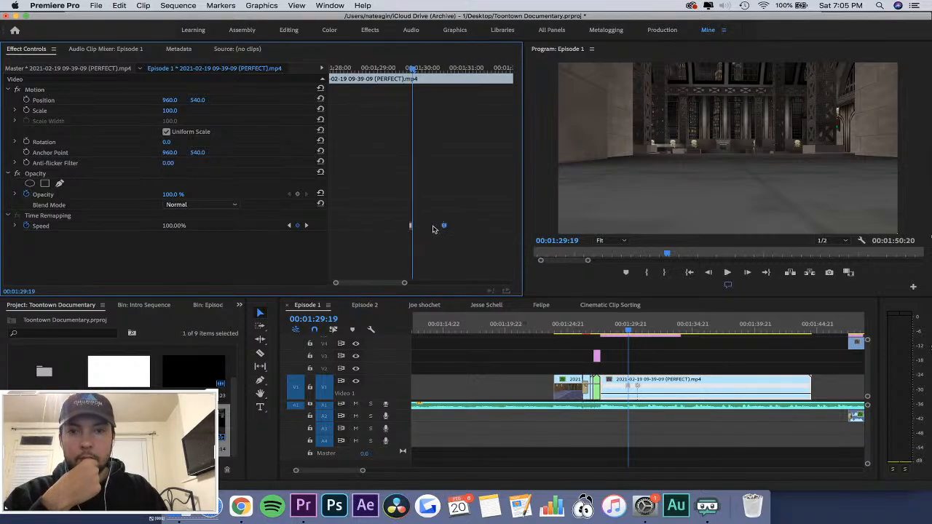
Extend the first speed keyframe's ramp so it ends at about 00:01:29:23.
{"action": "key", "text": "equal"}
{"action": "mouse_move", "coordinate": [404, 71]}
{"action": "left_mouse_down"}
{"action": "mouse_move", "coordinate": [390, 71]}
{"action": "mouse_move", "coordinate": [405, 71]}
{"action": "left_mouse_up"}
{"action": "key", "text": "Right"}
{"action": "key", "text": "Right"}
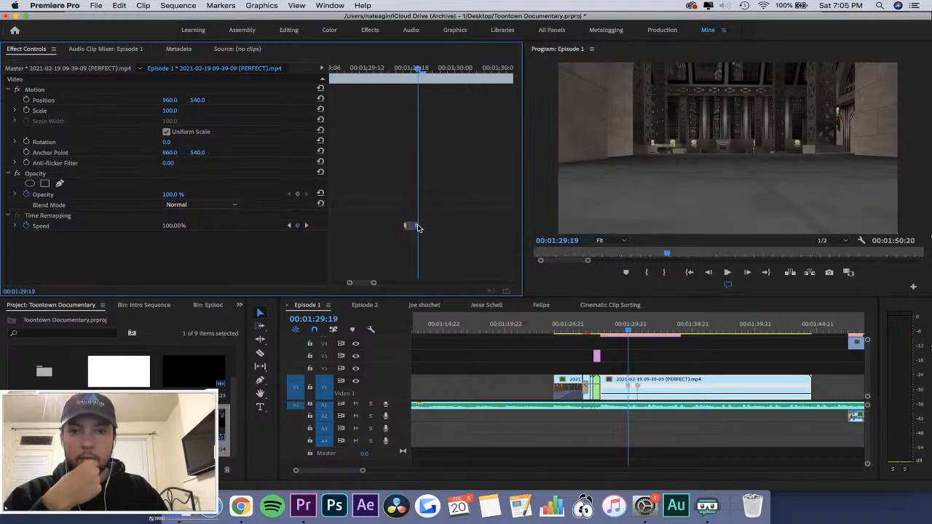
{"action": "left_click_drag", "start_coordinate": [417, 228], "coordinate": [451, 232]}
{"action": "left_click_drag", "start_coordinate": [417, 71], "coordinate": [405, 70]}
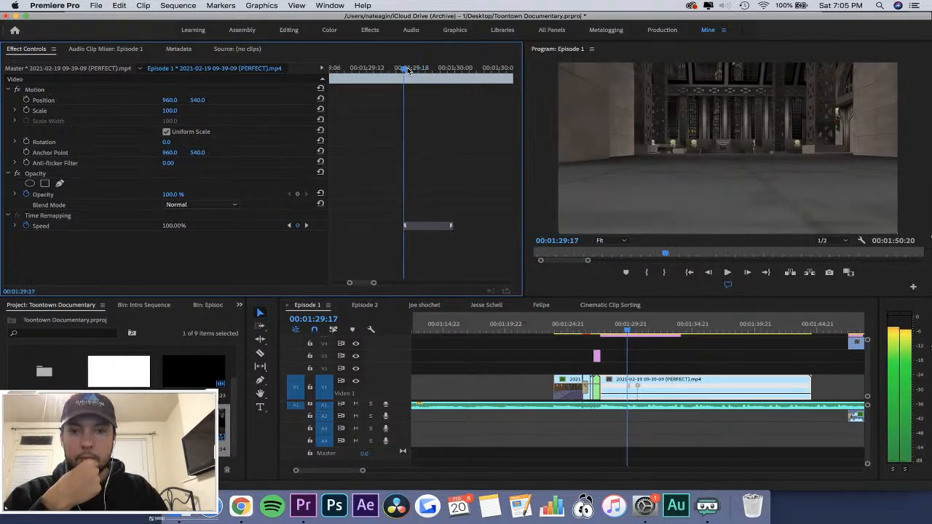
{"action": "left_click", "coordinate": [307, 225]}
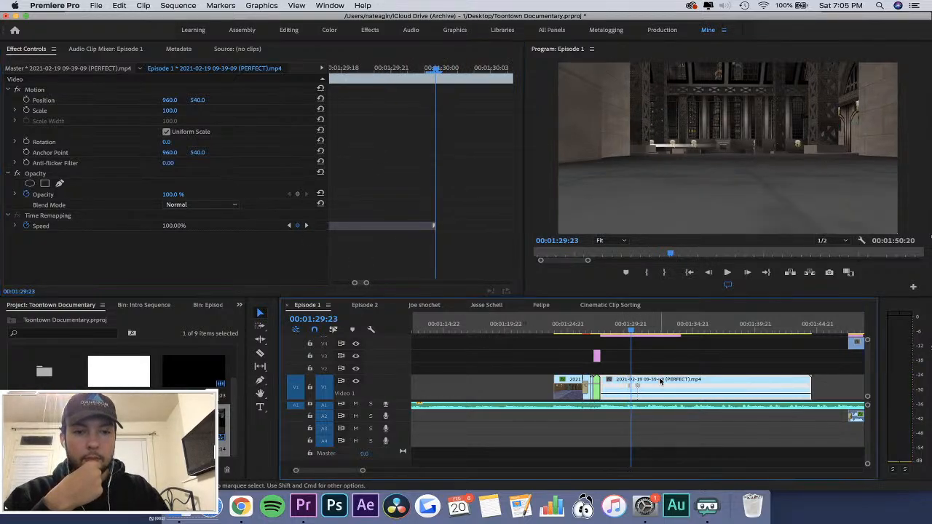
Raise the clip's speed between the first ramp and the second keyframe, and play the result.
{"action": "scroll", "coordinate": [661, 381], "scroll_direction": "up", "scroll_amount": 5}
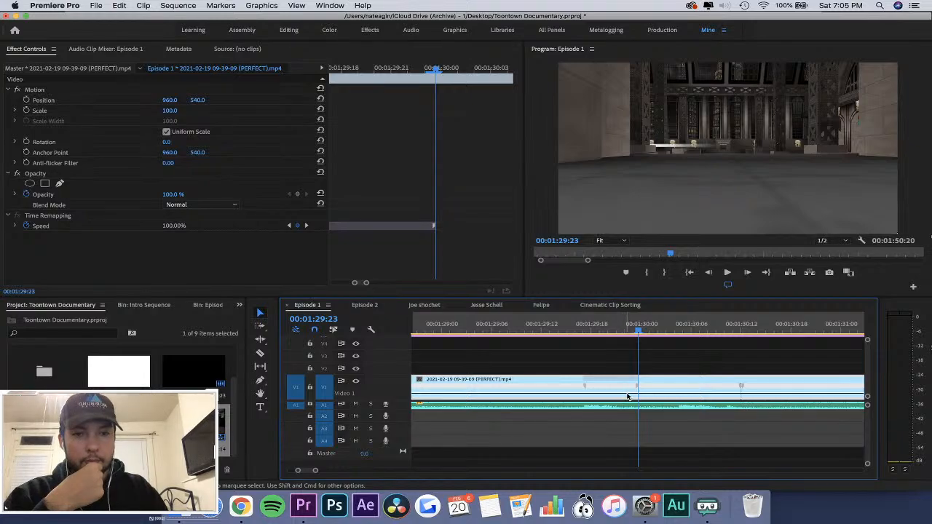
{"action": "left_click_drag", "start_coordinate": [647, 393], "coordinate": [648, 380]}
{"action": "left_click_drag", "start_coordinate": [589, 331], "coordinate": [503, 328]}
{"action": "key", "text": "space"}
{"action": "key", "text": "space"}
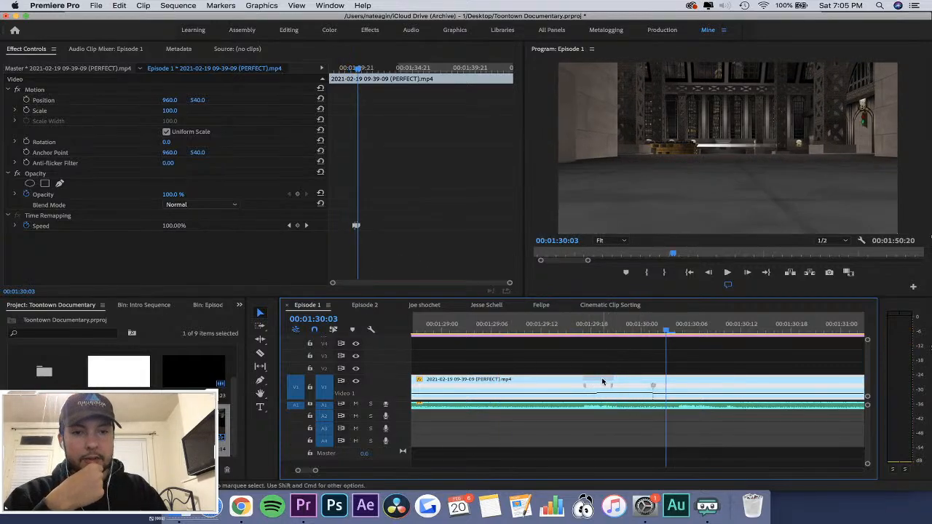
Try to shift the first speed ramp earlier in the clip, and undo the change.
{"action": "left_click_drag", "start_coordinate": [602, 381], "coordinate": [585, 381]}
{"action": "key", "text": "super+z"}
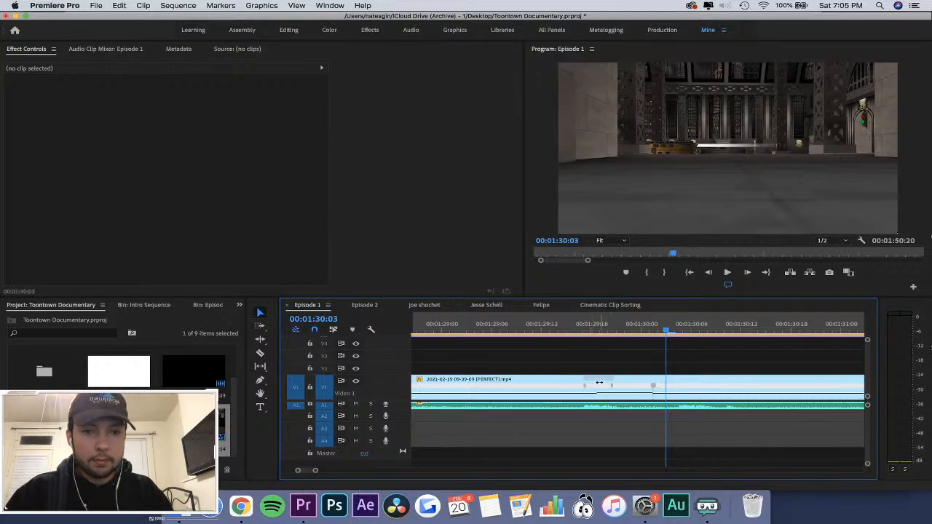
Try to move the second speed keyframe slightly earlier in the clip, and undo the move.
{"action": "left_click", "coordinate": [595, 382]}
{"action": "left_click_drag", "start_coordinate": [381, 178], "coordinate": [339, 241]}
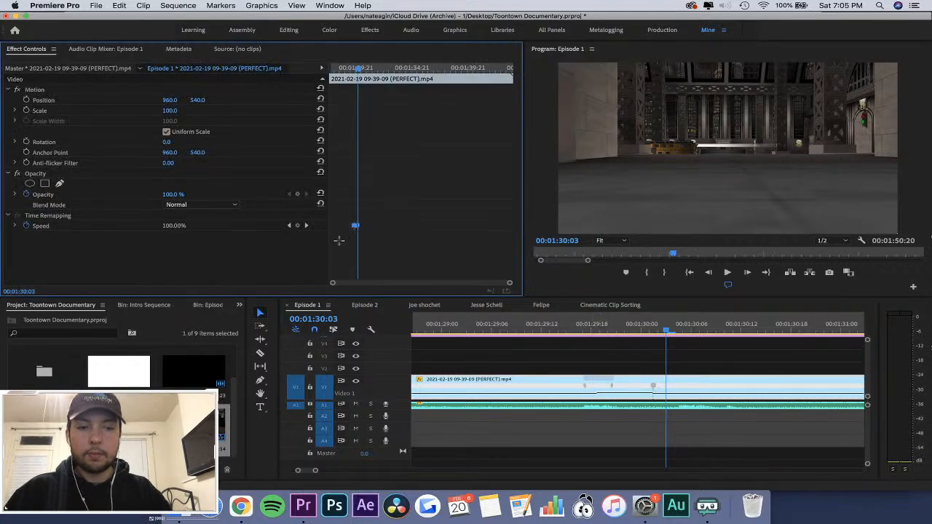
{"action": "key", "text": "equal"}
{"action": "key", "text": "equal"}
{"action": "key", "text": "equal"}
{"action": "key", "text": "equal"}
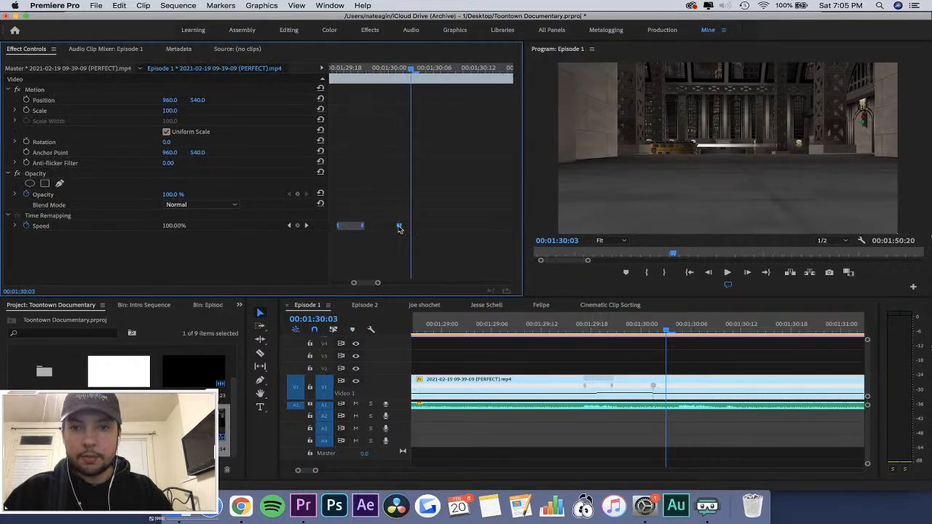
{"action": "key", "text": "minus"}
{"action": "key", "text": "minus"}
{"action": "key", "text": "minus"}
{"action": "key", "text": "minus"}
{"action": "key", "text": "equal"}
{"action": "key", "text": "equal"}
{"action": "key", "text": "equal"}
{"action": "key", "text": "equal"}
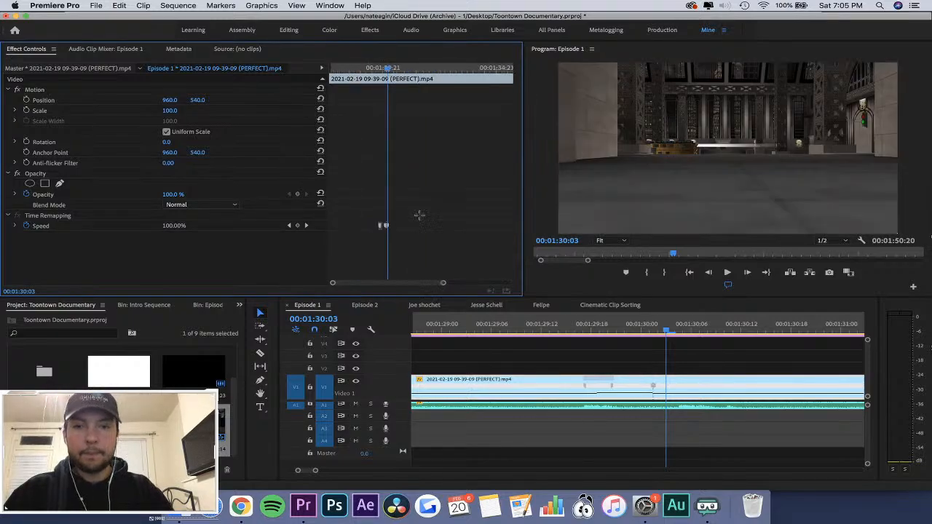
{"action": "left_click_drag", "start_coordinate": [442, 199], "coordinate": [364, 234]}
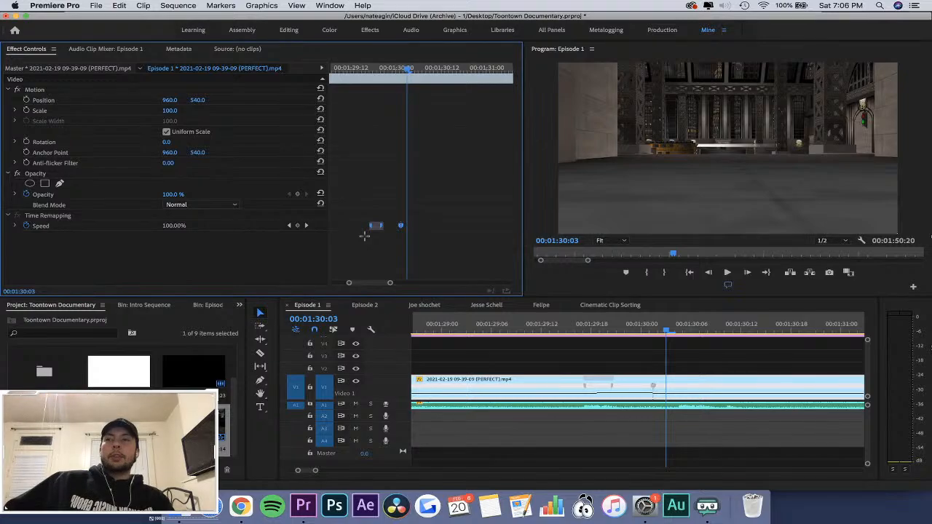
{"action": "key", "text": "equal"}
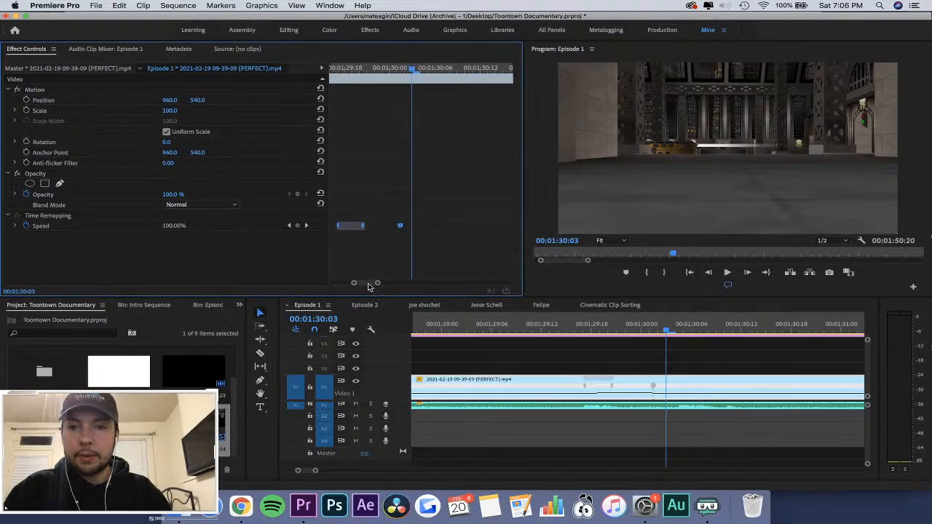
{"action": "scroll", "coordinate": [393, 225], "scroll_direction": "left", "scroll_amount": 5}
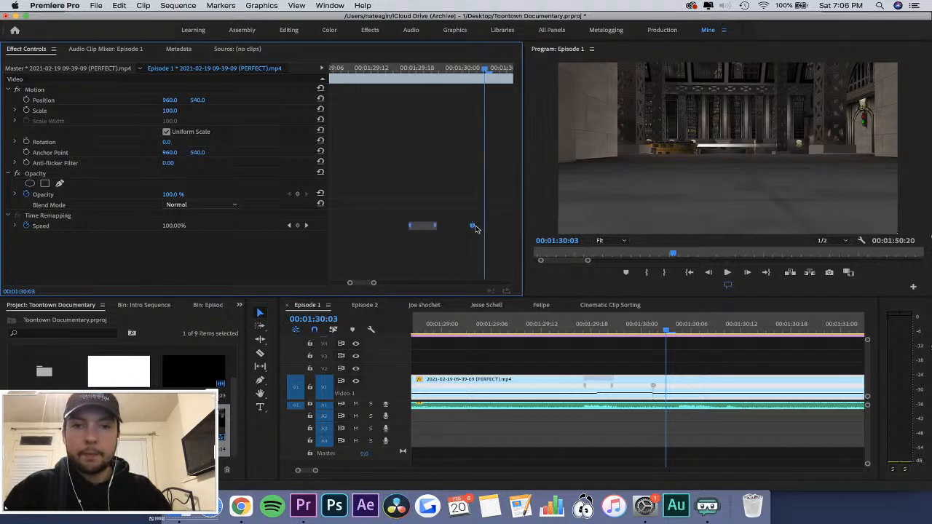
{"action": "left_click_drag", "start_coordinate": [474, 228], "coordinate": [459, 231]}
{"action": "key", "text": "super+z"}
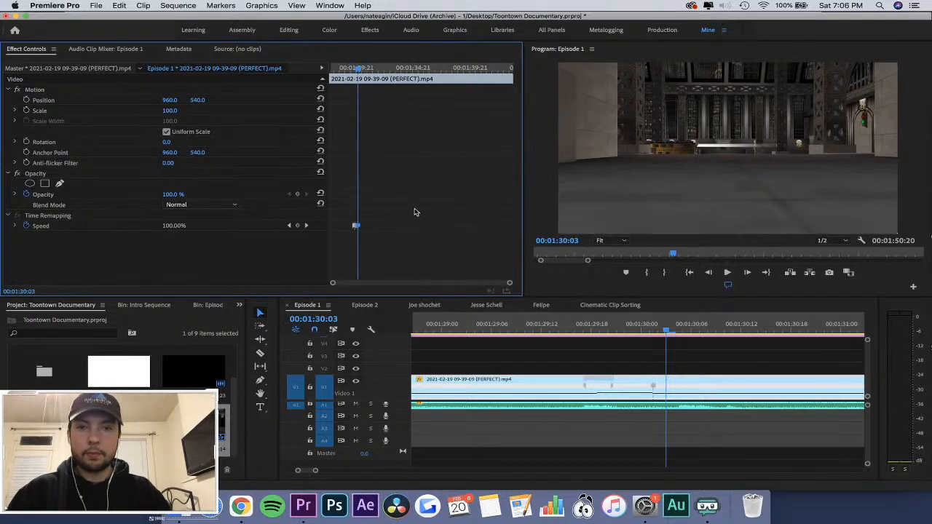
Move the start of the first speed ramp earlier to about 00:01:29:14, and play the result.
{"action": "left_click_drag", "start_coordinate": [415, 211], "coordinate": [329, 260]}
{"action": "key", "text": "equal"}
{"action": "key", "text": "equal"}
{"action": "key", "text": "equal"}
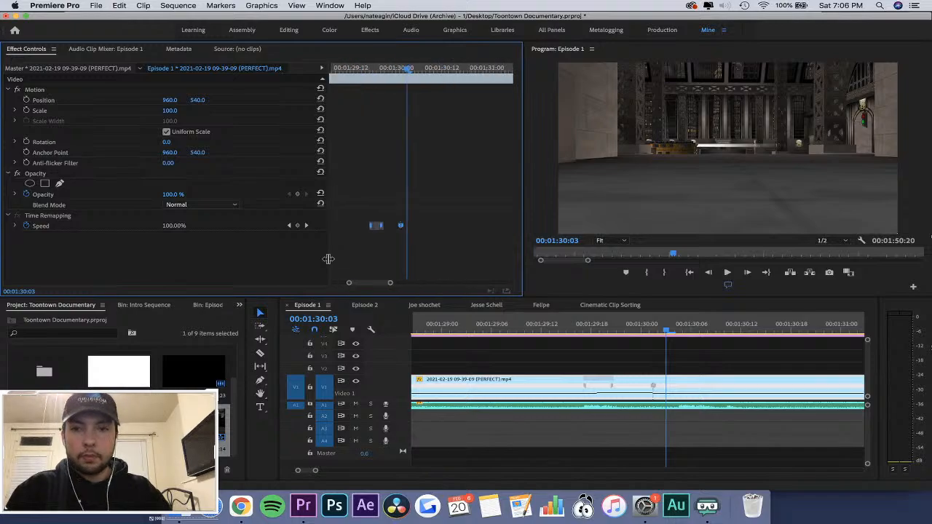
{"action": "left_click_drag", "start_coordinate": [371, 226], "coordinate": [355, 226]}
{"action": "left_click", "coordinate": [496, 330]}
{"action": "key", "text": "minus"}
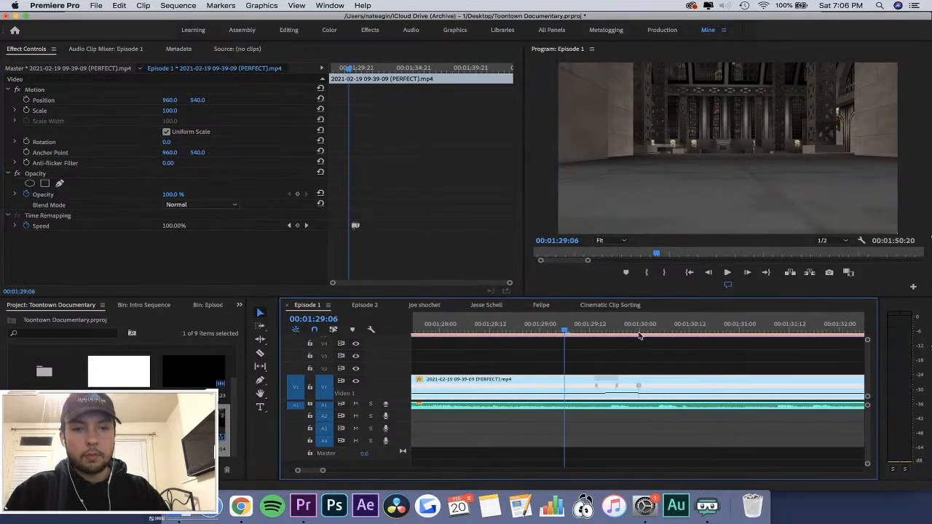
{"action": "key", "text": "minus"}
{"action": "left_click", "coordinate": [507, 326]}
{"action": "key", "text": "space"}
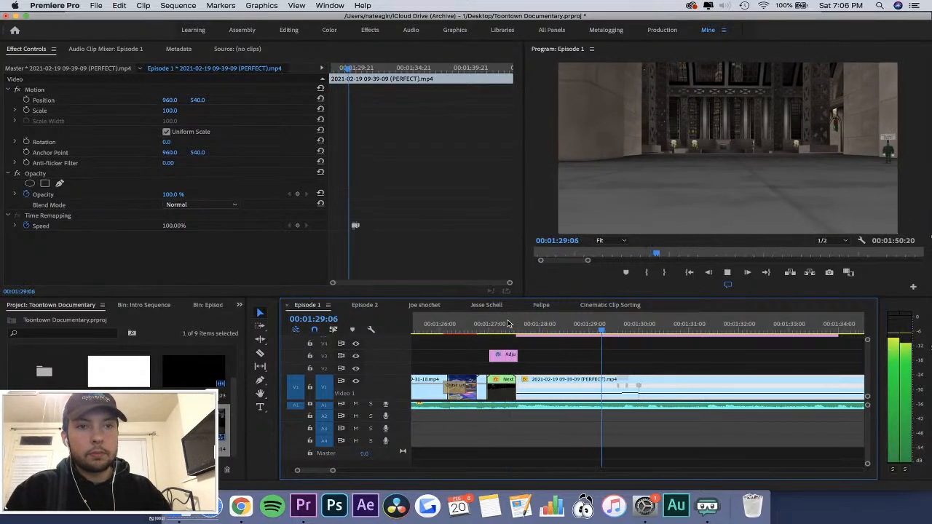
{"action": "key", "text": "space"}
Raise the clip's speed further between the first ramp and the second keyframe, and play from about 00:01:29:00.
{"action": "left_click", "coordinate": [432, 211]}
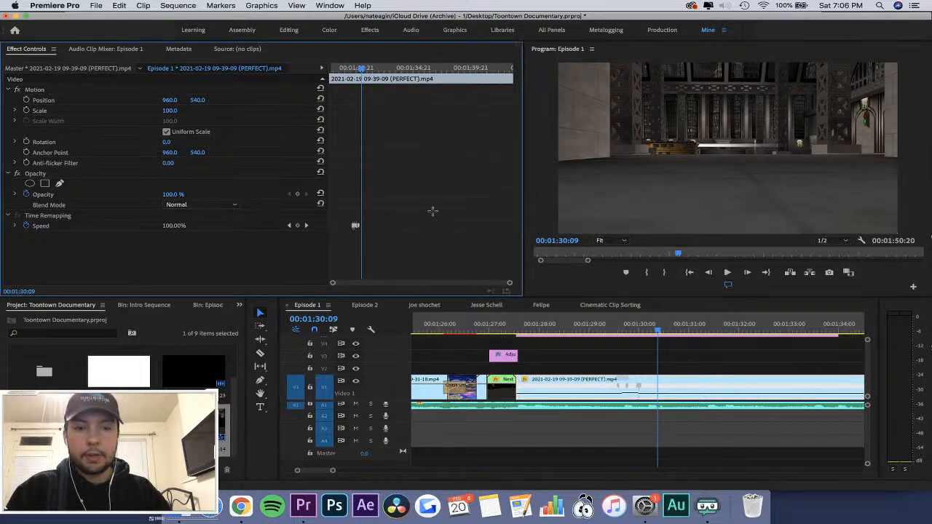
{"action": "key", "text": "equal"}
{"action": "key", "text": "equal"}
{"action": "key", "text": "equal"}
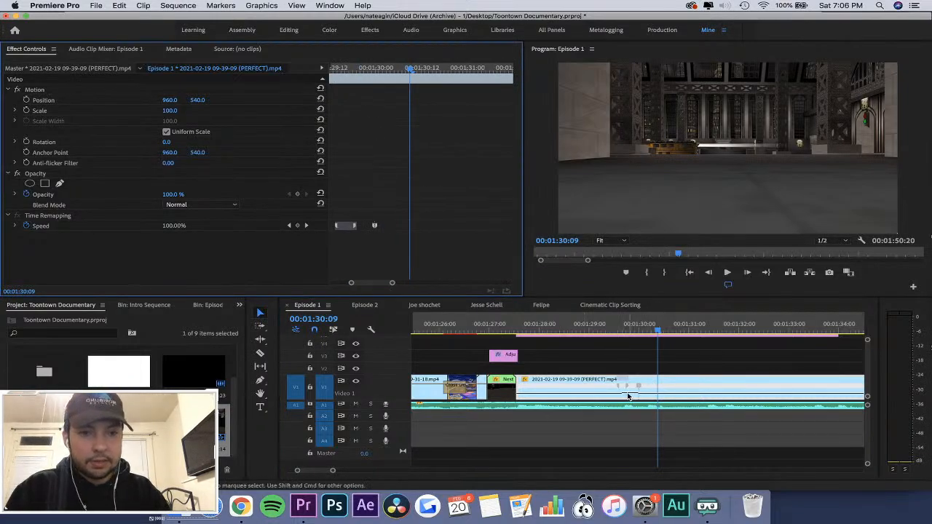
{"action": "left_click", "coordinate": [625, 325]}
{"action": "key", "text": "equal"}
{"action": "key", "text": "equal"}
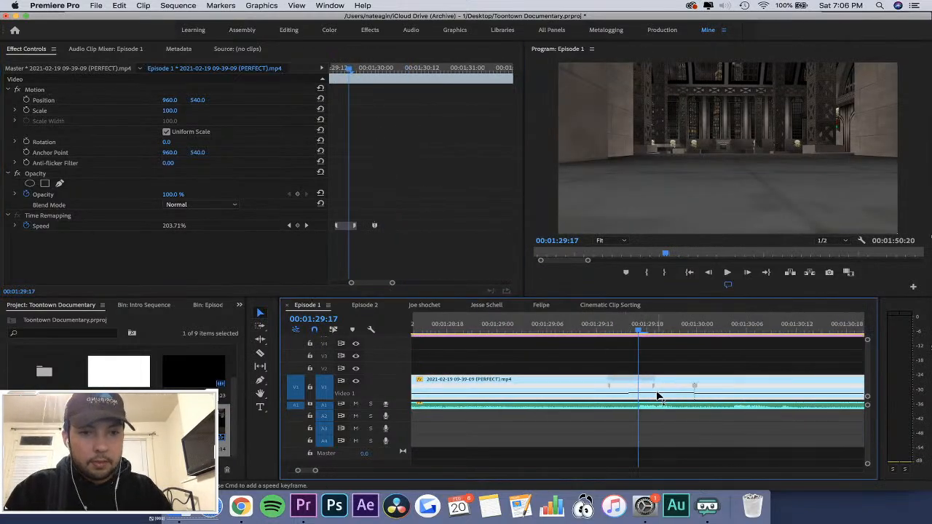
{"action": "mouse_move", "coordinate": [674, 386]}
{"action": "left_mouse_down"}
{"action": "mouse_move", "coordinate": [636, 389]}
{"action": "mouse_move", "coordinate": [662, 387]}
{"action": "left_mouse_up"}
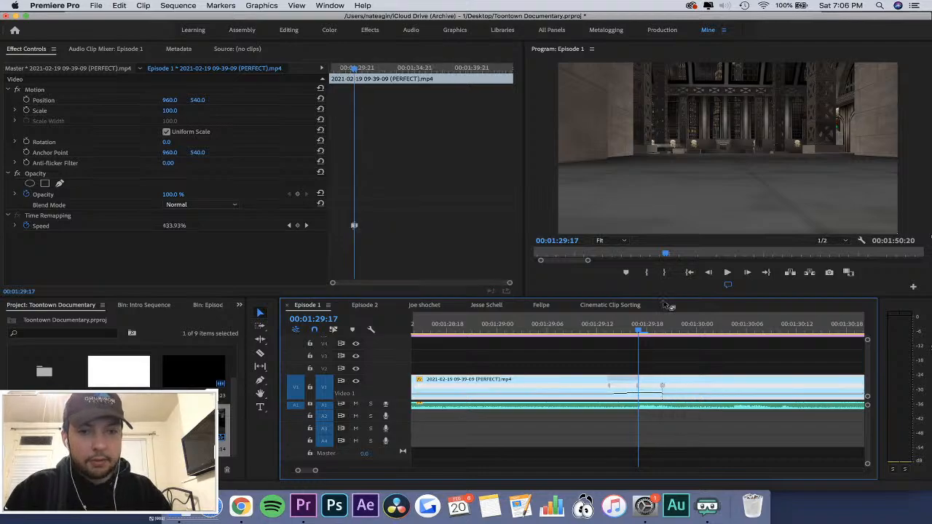
{"action": "left_click", "coordinate": [540, 325]}
{"action": "key", "text": "minus"}
{"action": "key", "text": "minus"}
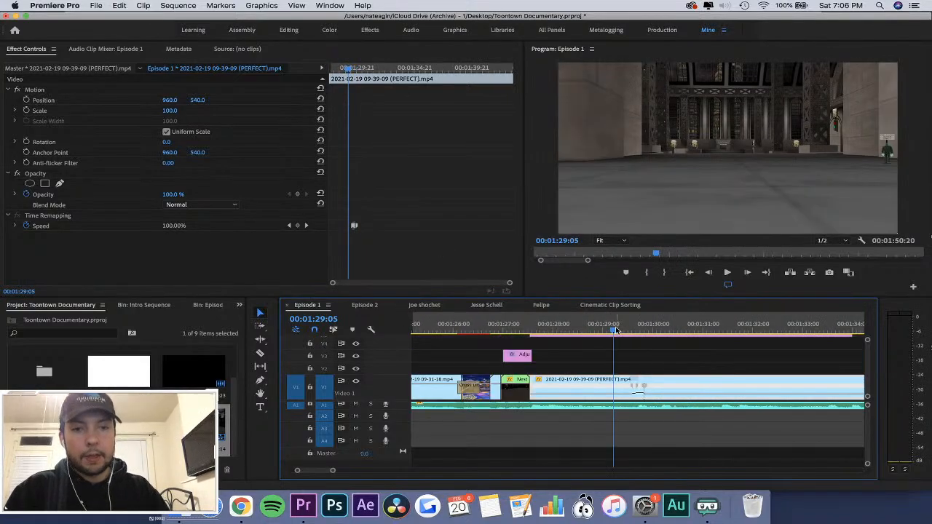
{"action": "left_click", "coordinate": [607, 329]}
{"action": "key", "text": "space"}
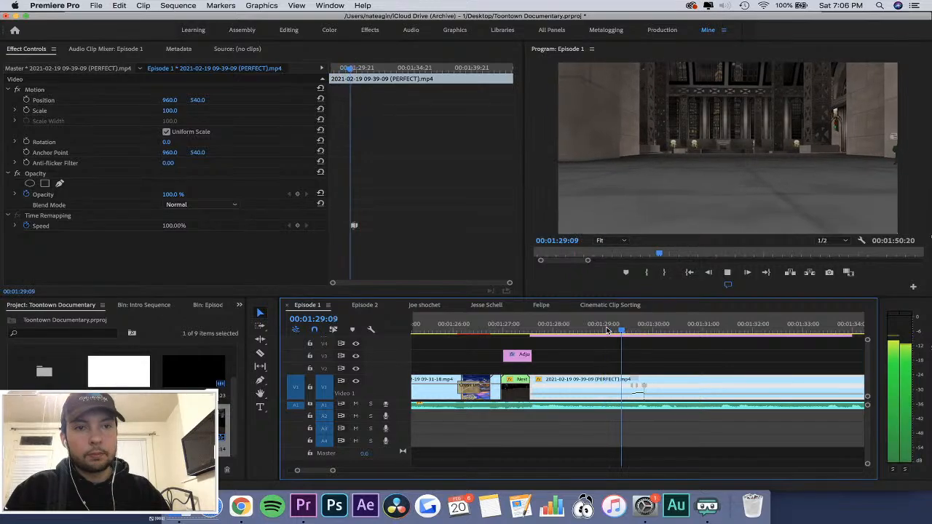
{"action": "key", "text": "space"}
Try to adjust the timing of the first ramp's speed keyframes, and undo the change.
{"action": "left_click_drag", "start_coordinate": [373, 200], "coordinate": [337, 242]}
{"action": "key", "text": "equal"}
{"action": "key", "text": "equal"}
{"action": "key", "text": "equal"}
{"action": "key", "text": "space"}
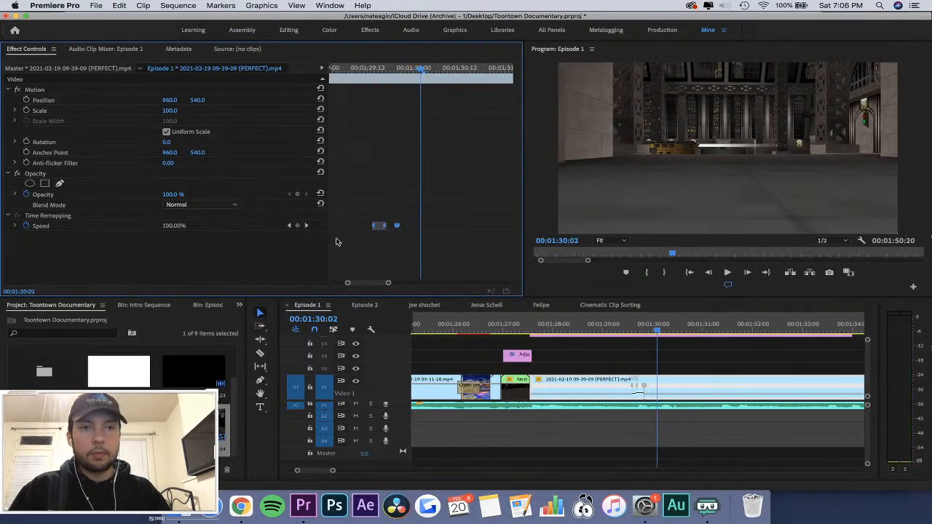
{"action": "key", "text": "space"}
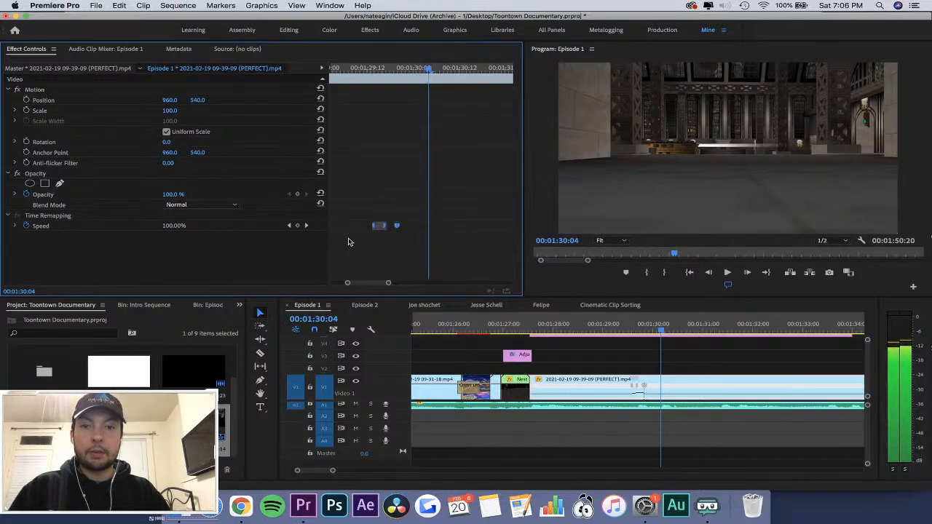
{"action": "key", "text": "minus"}
{"action": "key", "text": "minus"}
{"action": "key", "text": "minus"}
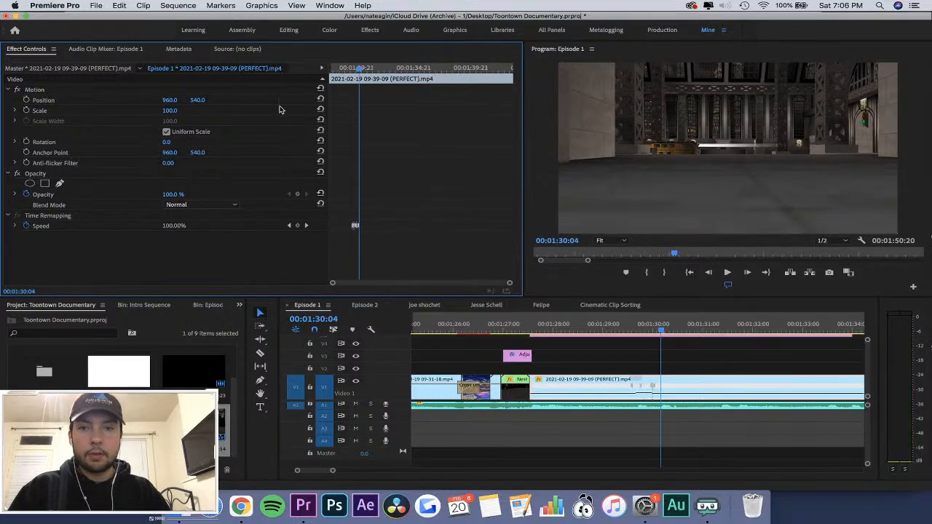
{"action": "left_click", "coordinate": [138, 4]}
{"action": "mouse_move", "coordinate": [122, 8]}
{"action": "left_click", "coordinate": [124, 28]}
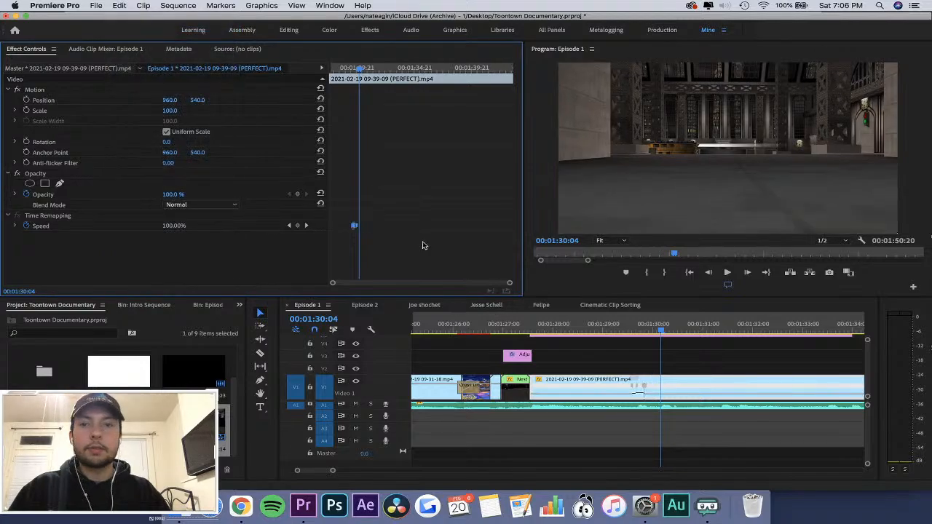
Add a third speed keyframe to the game footage clip at 00:01:30:04.
{"action": "left_click_drag", "start_coordinate": [437, 196], "coordinate": [343, 246]}
{"action": "key", "text": "equal"}
{"action": "key", "text": "equal"}
{"action": "key", "text": "equal"}
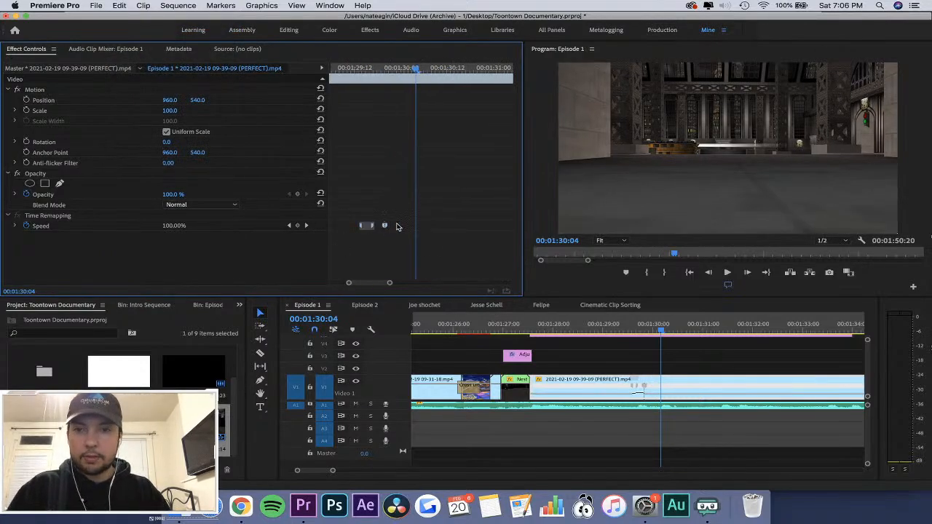
{"action": "key", "text": "Left"}
{"action": "key", "text": "Left"}
{"action": "key", "text": "Right"}
{"action": "key", "text": "Right"}
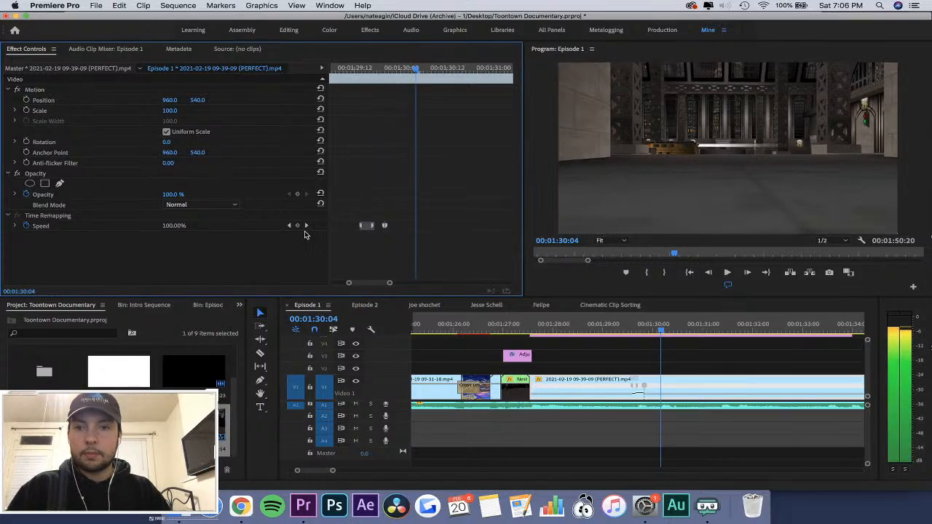
{"action": "left_click", "coordinate": [297, 225]}
{"action": "key", "text": "equal"}
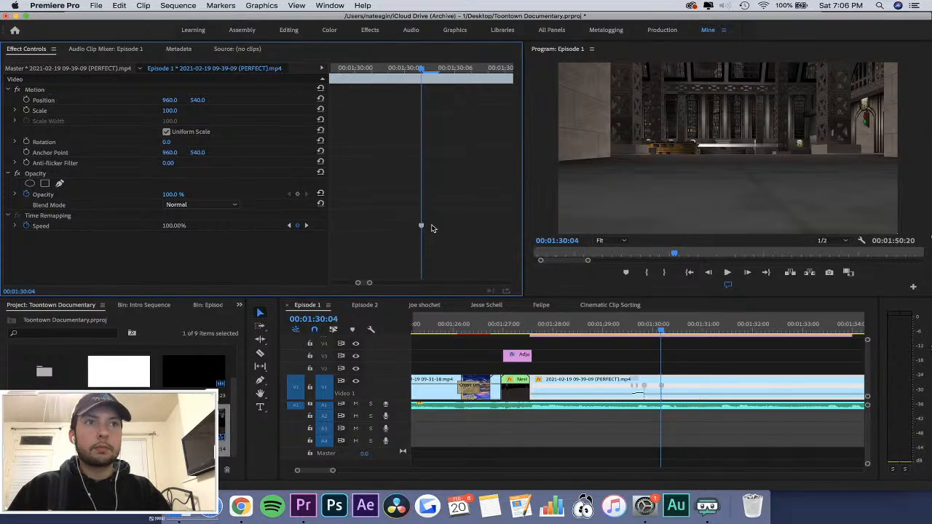
{"action": "key", "text": "minus"}
{"action": "key", "text": "minus"}
{"action": "key", "text": "minus"}
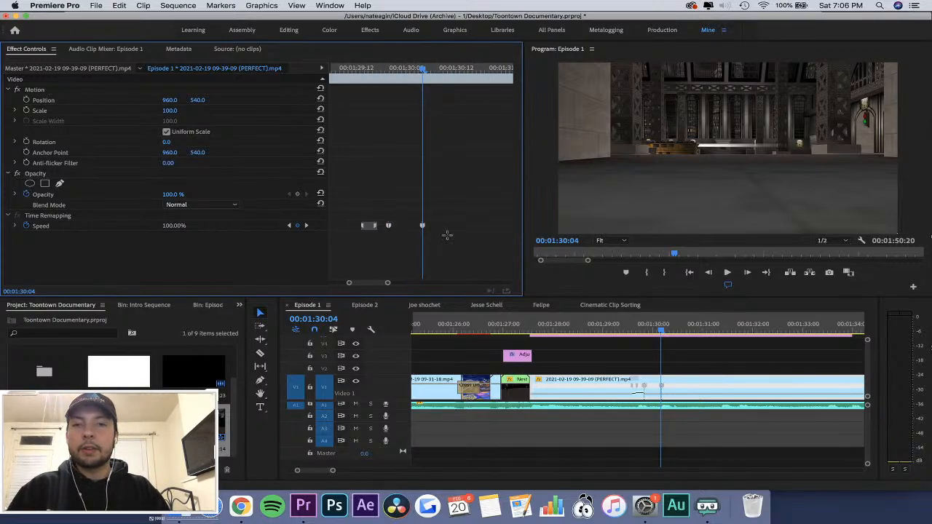
Step through the frames and add a fourth speed keyframe at 00:01:30:14.
{"action": "key", "text": "Right"}
{"action": "key", "text": "Right"}
{"action": "key", "text": "Right"}
{"action": "key", "text": "Right"}
{"action": "key", "text": "Right"}
{"action": "key", "text": "Right"}
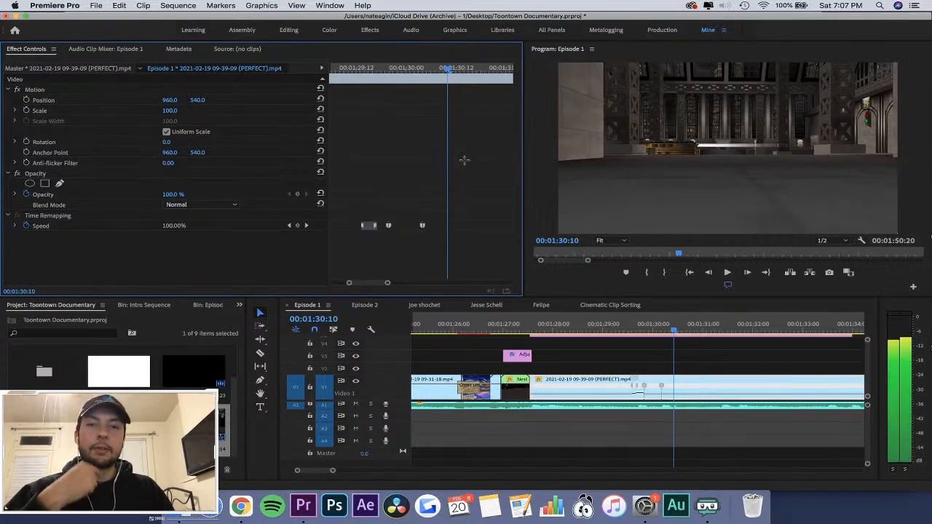
{"action": "key", "text": "Right"}
{"action": "key", "text": "Left"}
{"action": "key", "text": "Left"}
{"action": "key", "text": "Left"}
{"action": "key", "text": "Left"}
{"action": "key", "text": "Left"}
{"action": "key", "text": "Left"}
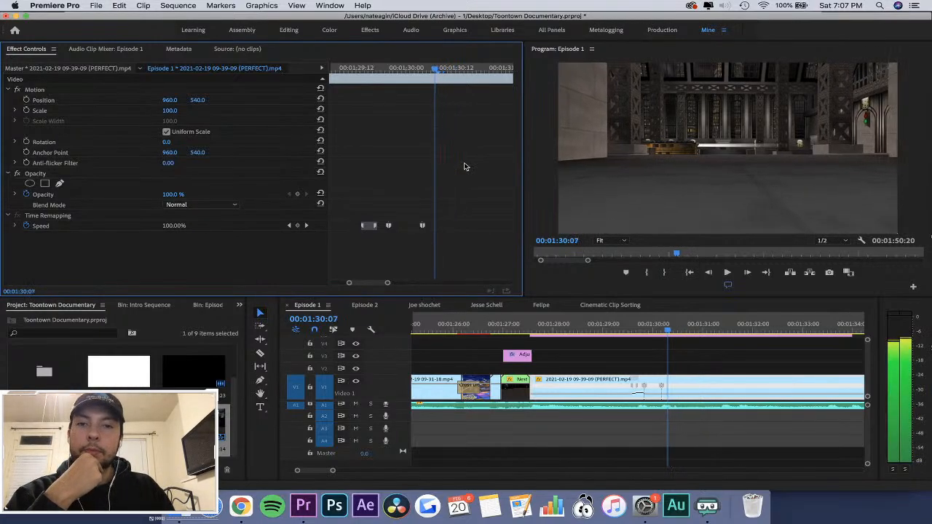
{"action": "key", "text": "Right"}
{"action": "key", "text": "Right"}
{"action": "key", "text": "Right"}
{"action": "key", "text": "Right"}
{"action": "key", "text": "Right"}
{"action": "key", "text": "Right"}
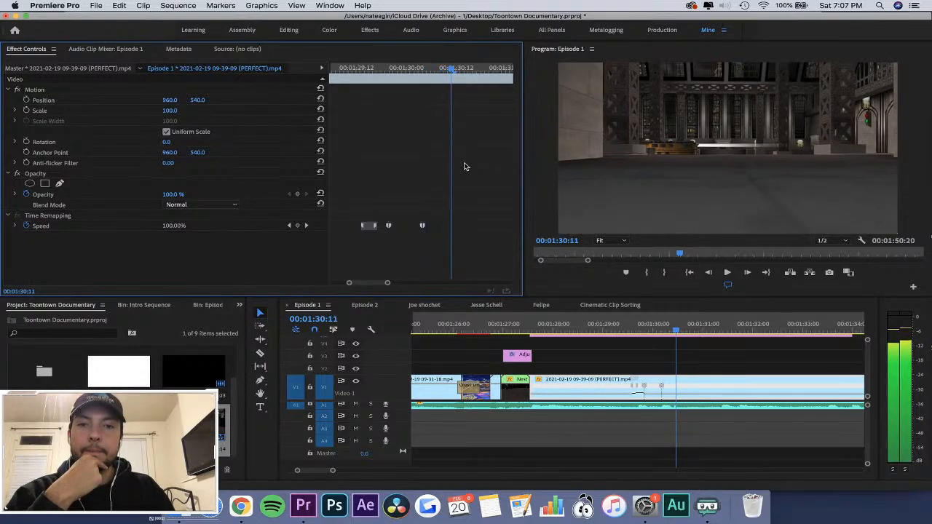
{"action": "key", "text": "Right"}
{"action": "key", "text": "Right"}
{"action": "key", "text": "Right"}
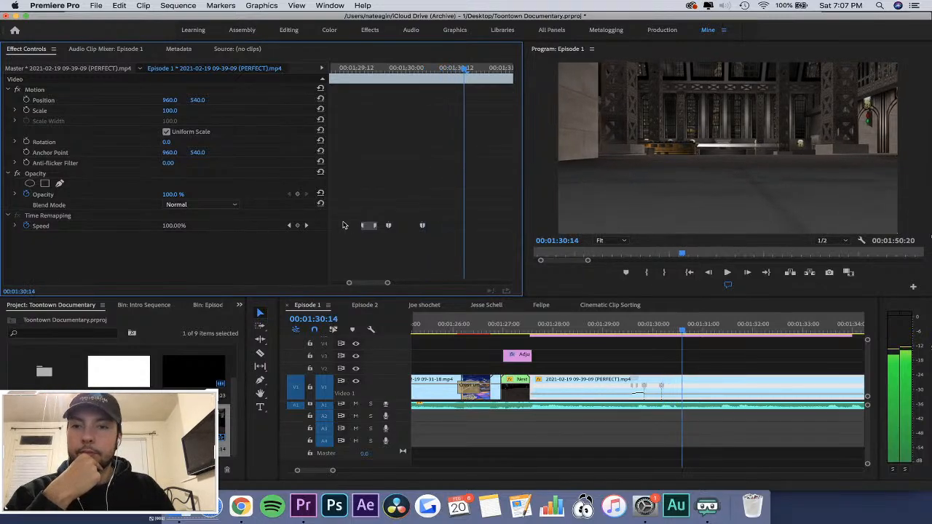
{"action": "left_click", "coordinate": [297, 226]}
Split the 00:01:30:04 speed keyframe into a ramp ending at about 00:01:30:10, and move the last keyframe to about 00:01:30:19.
{"action": "left_click_drag", "start_coordinate": [423, 225], "coordinate": [508, 231]}
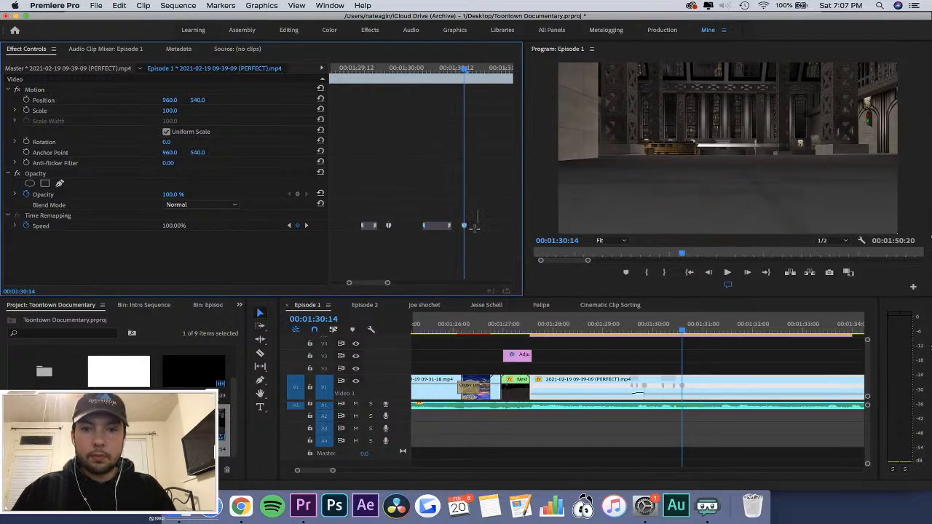
{"action": "left_click_drag", "start_coordinate": [466, 229], "coordinate": [488, 229]}
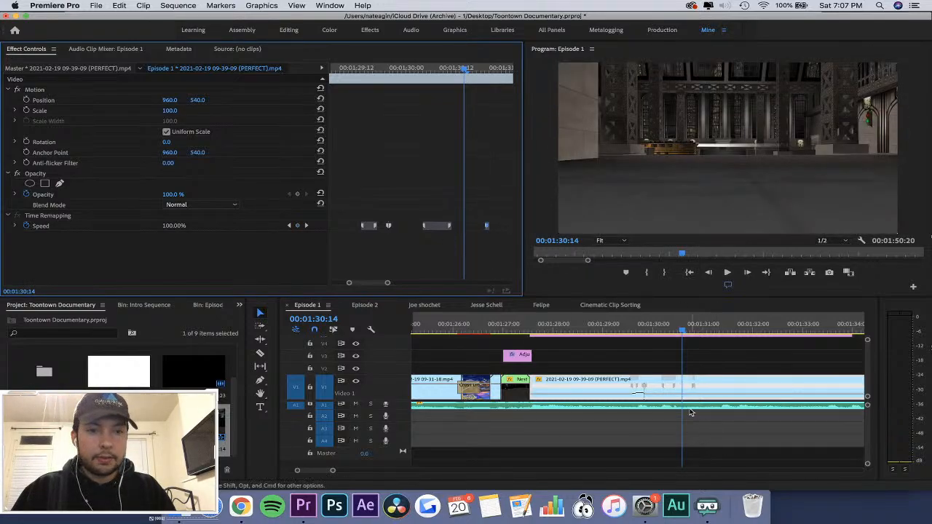
Raise the clip's speed between the second ramp and the last keyframe, and play both speed changes.
{"action": "left_click_drag", "start_coordinate": [686, 395], "coordinate": [686, 392]}
{"action": "left_click", "coordinate": [598, 324]}
{"action": "key", "text": "space"}
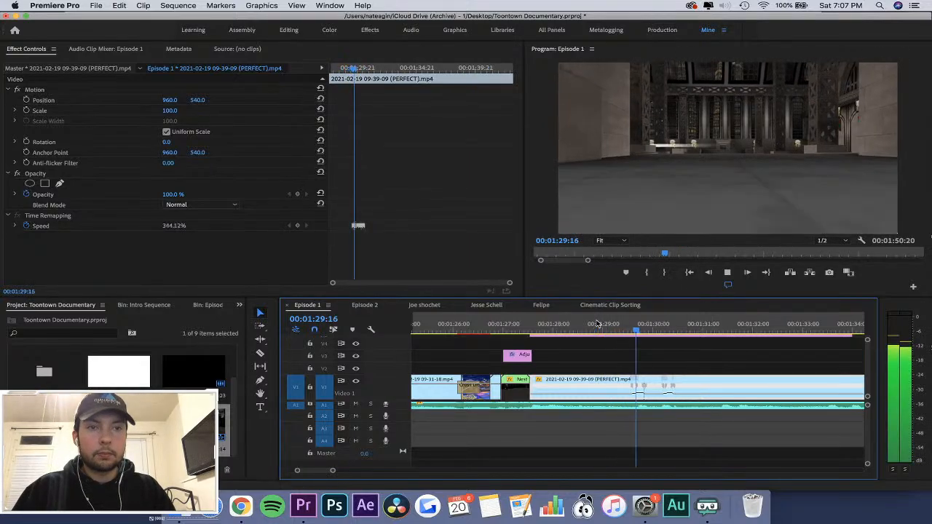
{"action": "key", "text": "space"}
Move the start of the second speed ramp earlier to about 00:01:30:02.
{"action": "key", "text": "="}
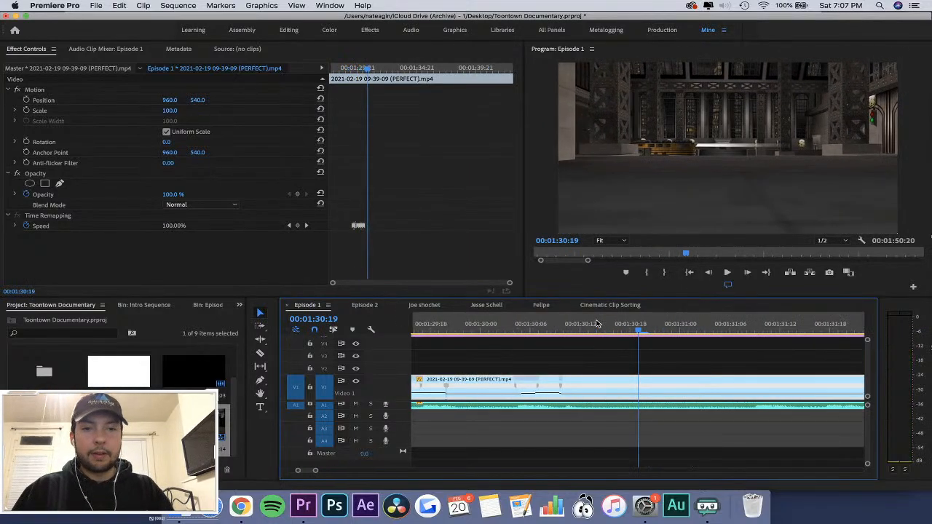
{"action": "left_click", "coordinate": [522, 324]}
{"action": "left_click", "coordinate": [576, 324]}
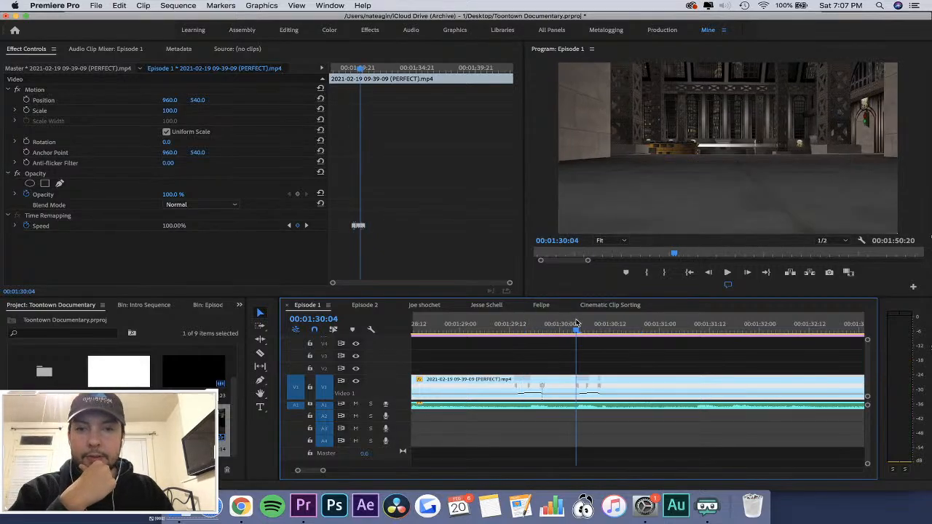
{"action": "left_click", "coordinate": [427, 201]}
{"action": "key", "text": "="}
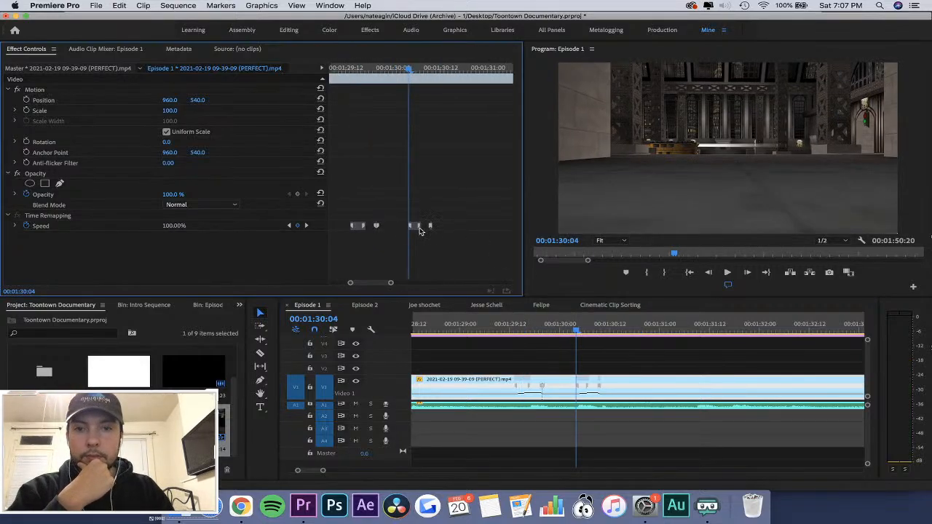
{"action": "left_click_drag", "start_coordinate": [410, 229], "coordinate": [404, 229]}
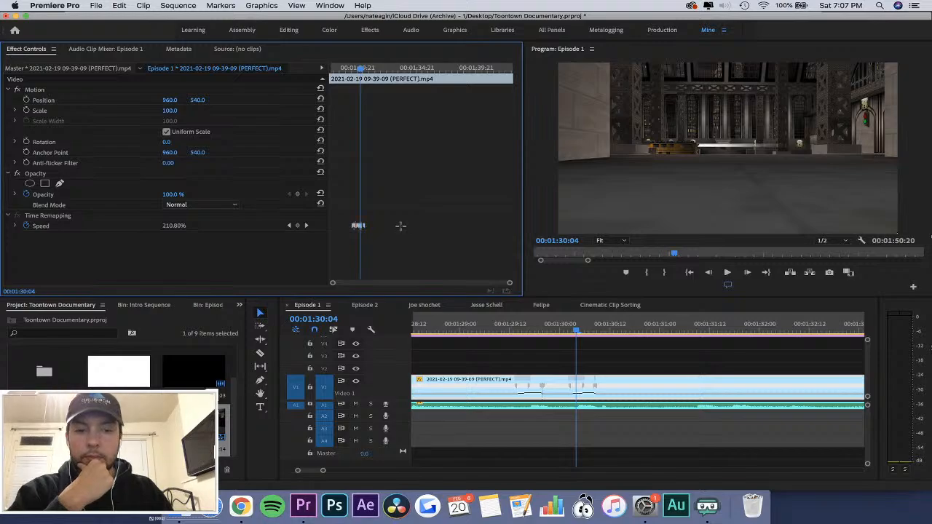
Move the last speed keyframe slightly earlier to about 00:01:30:07 and play the result.
{"action": "key", "text": "="}
{"action": "key", "text": "="}
{"action": "key", "text": "="}
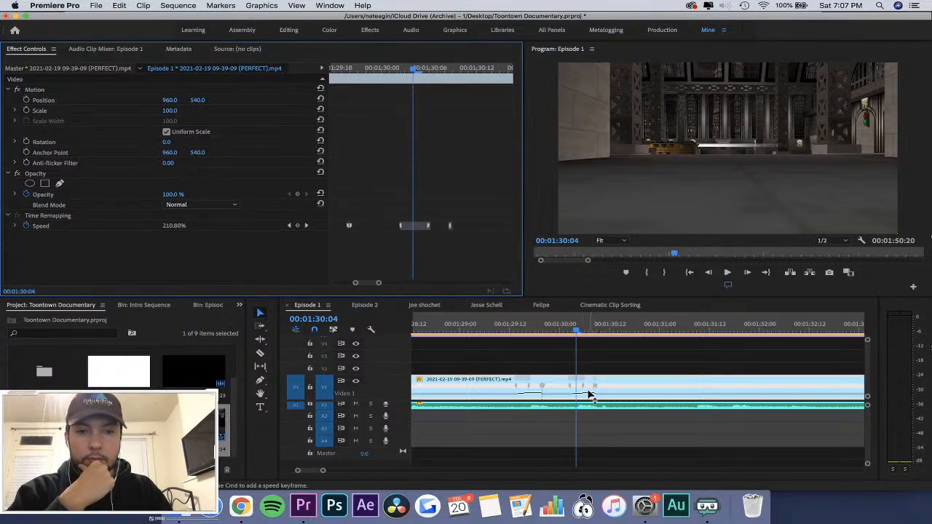
{"action": "left_click_drag", "start_coordinate": [595, 387], "coordinate": [591, 387]}
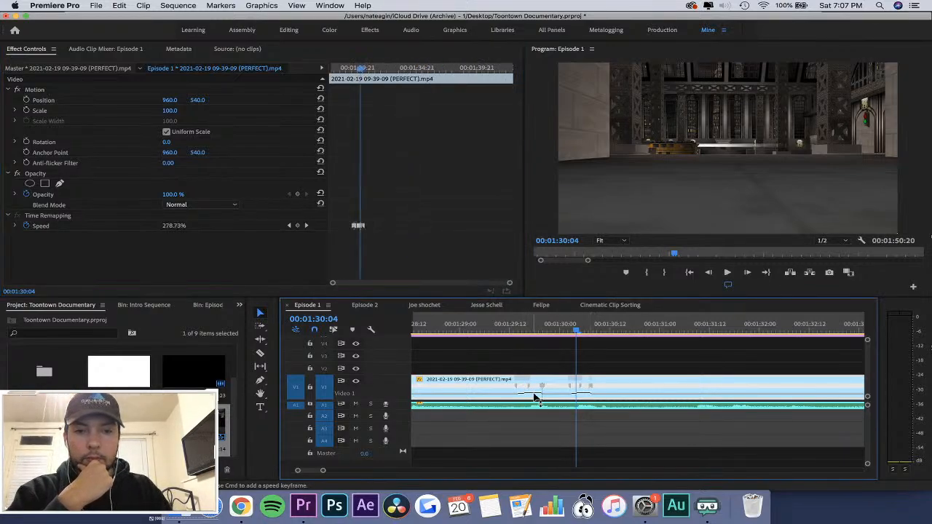
{"action": "left_click", "coordinate": [487, 333]}
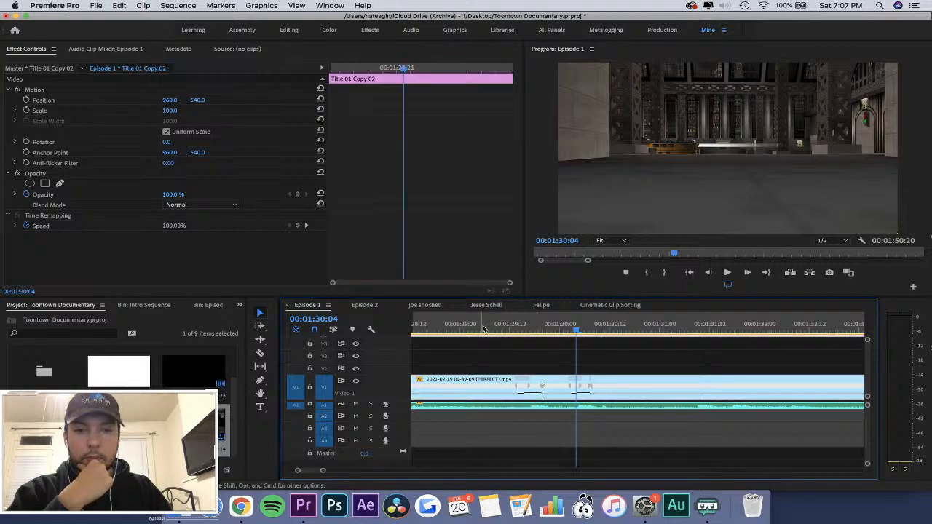
{"action": "key", "text": "space"}
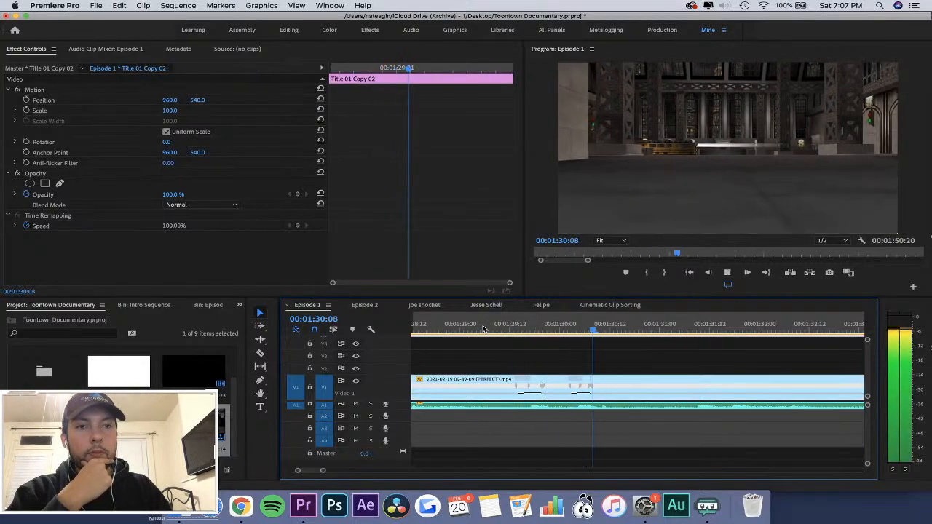
Scrub through the last game clip from about 00:01:27:22 to 00:01:33:17 to review its motion.
{"action": "key", "text": "minus"}
{"action": "key", "text": "minus"}
{"action": "key", "text": "minus"}
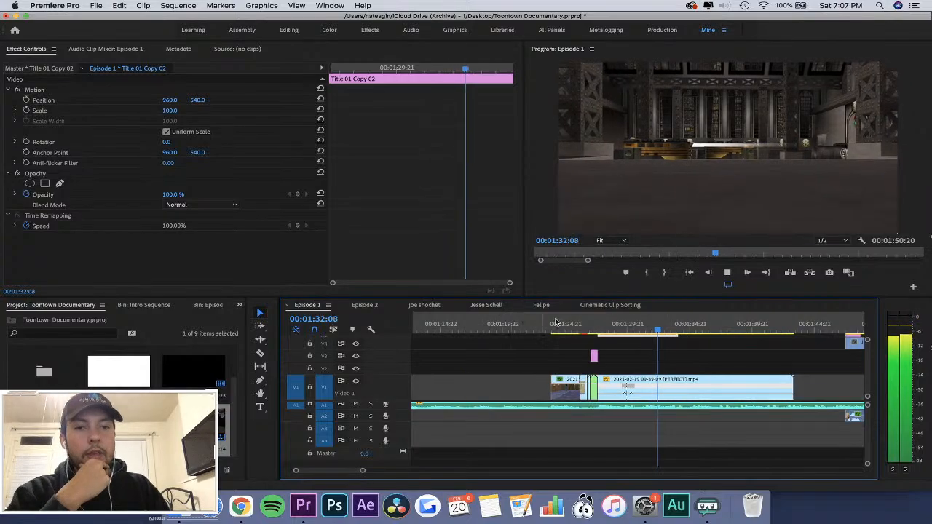
{"action": "mouse_move", "coordinate": [604, 323]}
{"action": "left_mouse_down"}
{"action": "mouse_move", "coordinate": [614, 322]}
{"action": "mouse_move", "coordinate": [605, 324]}
{"action": "left_mouse_up"}
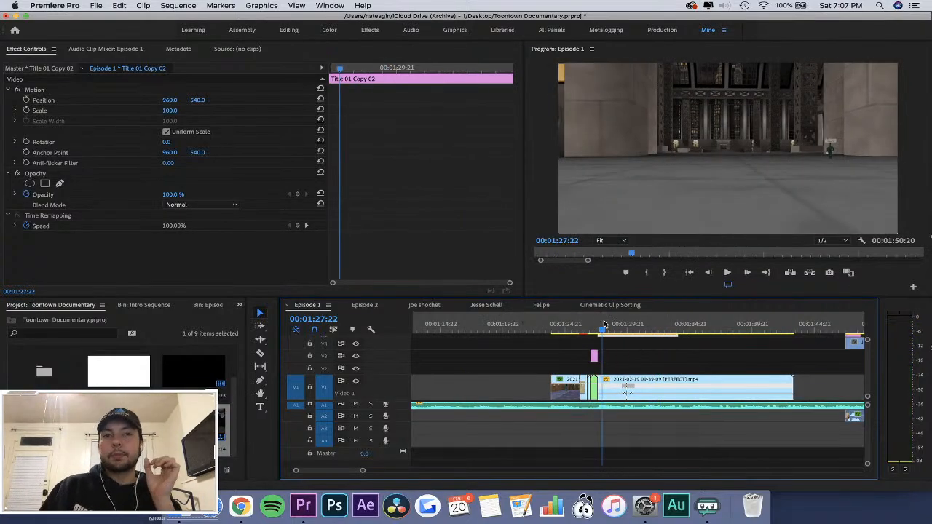
{"action": "mouse_move", "coordinate": [604, 324]}
{"action": "left_mouse_down"}
{"action": "mouse_move", "coordinate": [590, 329]}
{"action": "mouse_move", "coordinate": [609, 334]}
{"action": "left_mouse_up"}
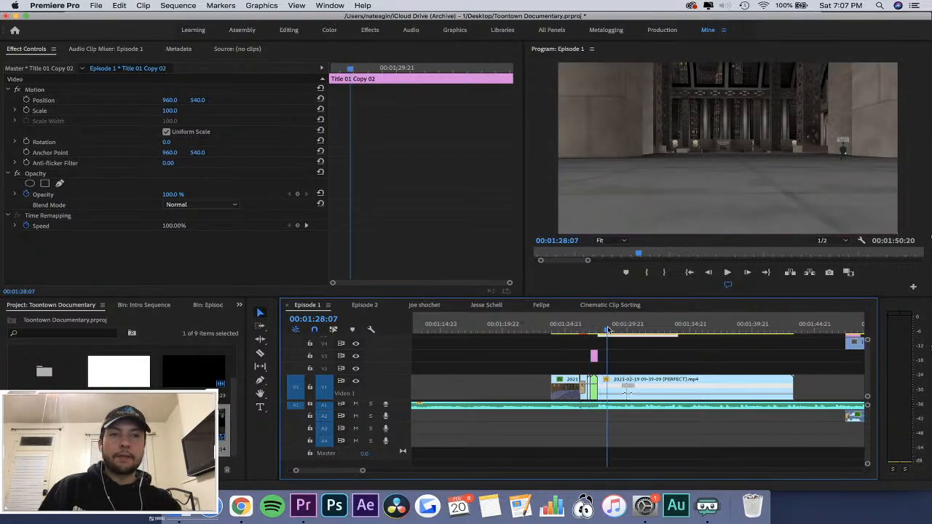
{"action": "left_click", "coordinate": [635, 325]}
{"action": "left_click_drag", "start_coordinate": [635, 325], "coordinate": [653, 325]}
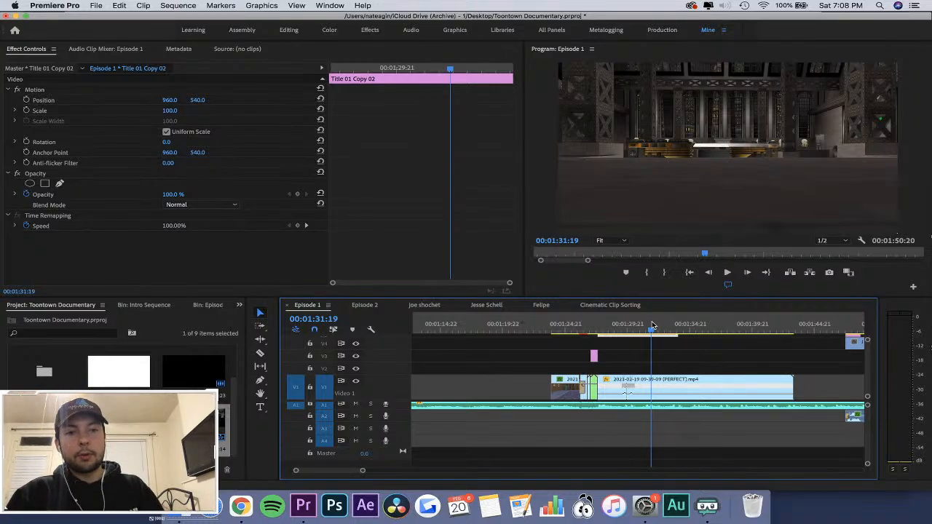
{"action": "left_click_drag", "start_coordinate": [654, 326], "coordinate": [676, 333]}
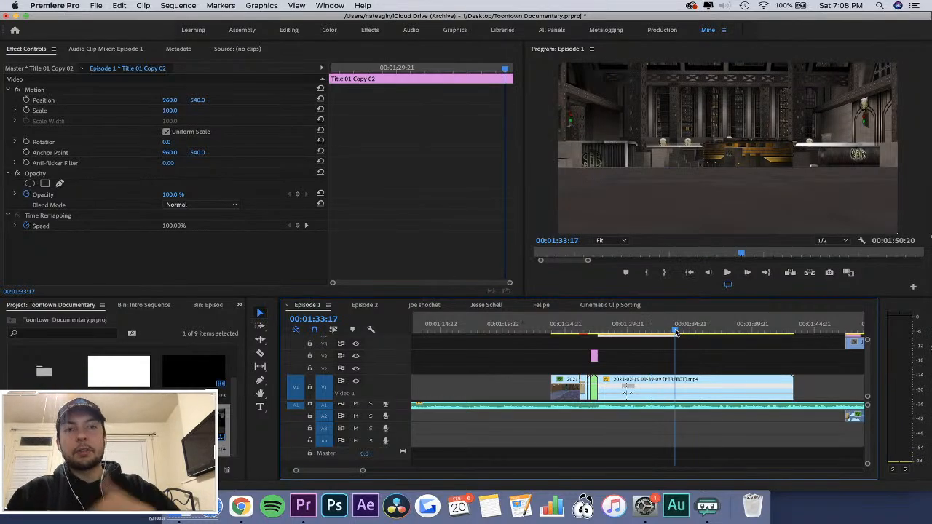
{"action": "left_click", "coordinate": [425, 305]}
{"action": "left_click", "coordinate": [574, 327]}
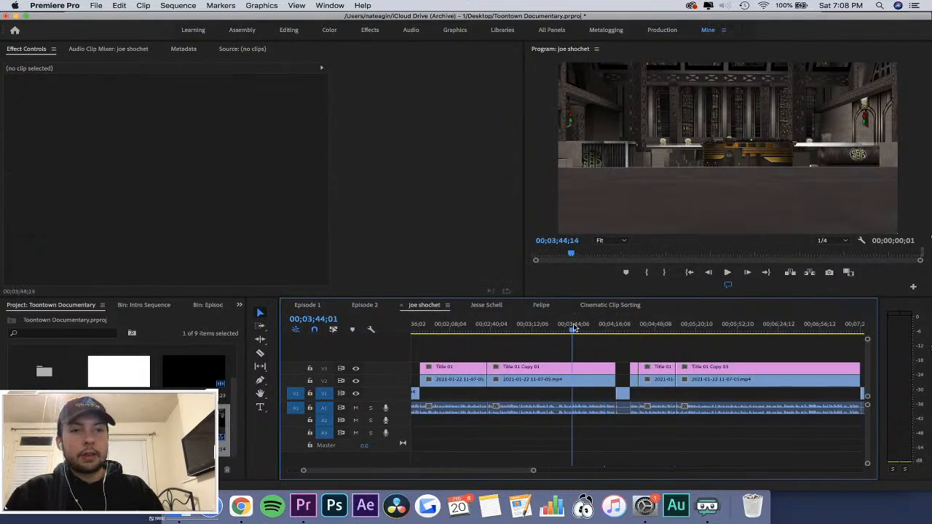
{"action": "left_click_drag", "start_coordinate": [575, 327], "coordinate": [559, 327]}
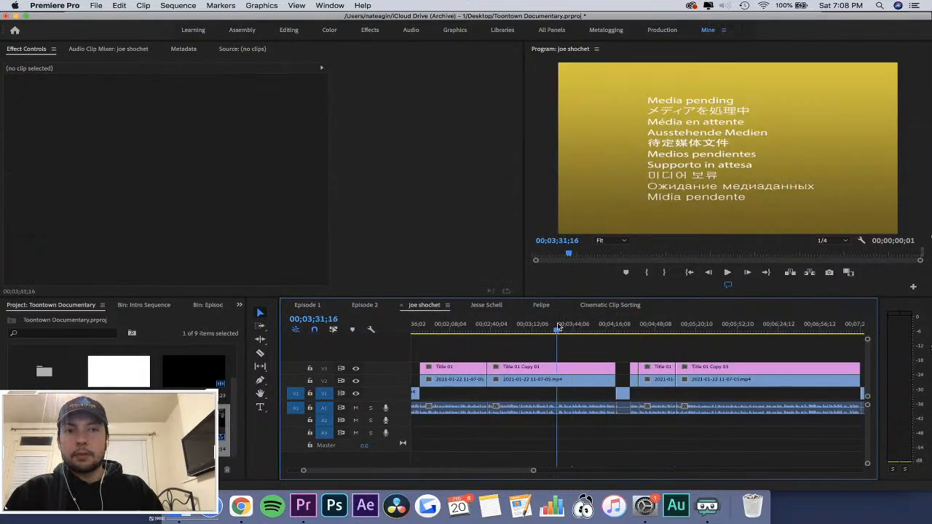
{"action": "key", "text": "super+s"}
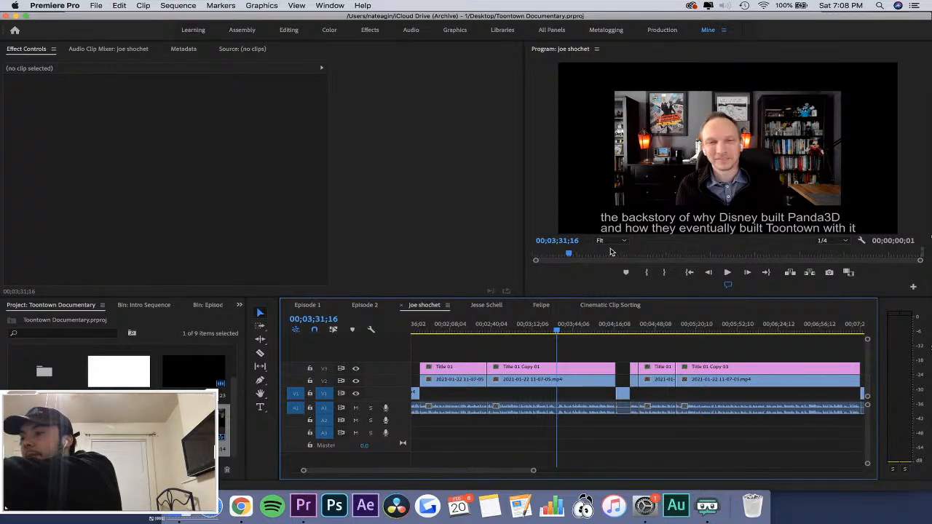
Return to the Episode 1 sequence and play the blurred transition into the last game clip.
{"action": "left_click", "coordinate": [307, 304]}
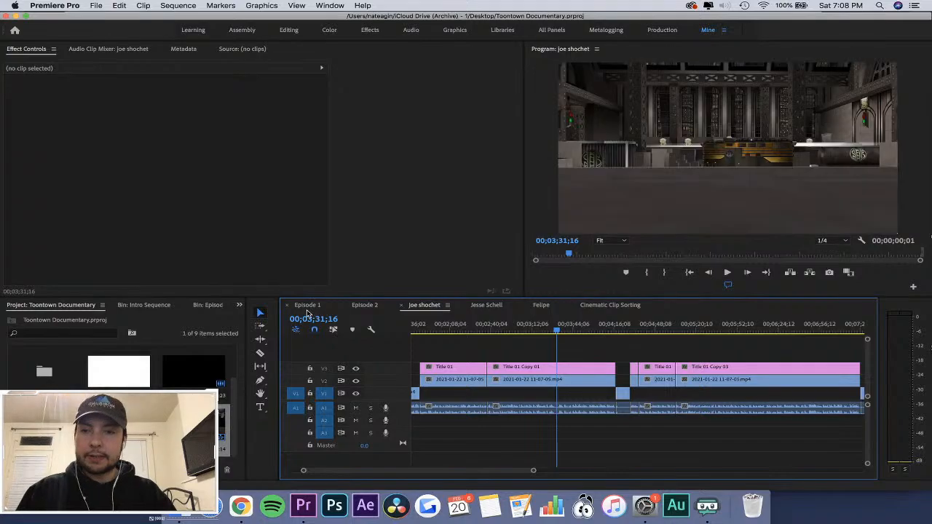
{"action": "left_click", "coordinate": [580, 323]}
{"action": "key", "text": "space"}
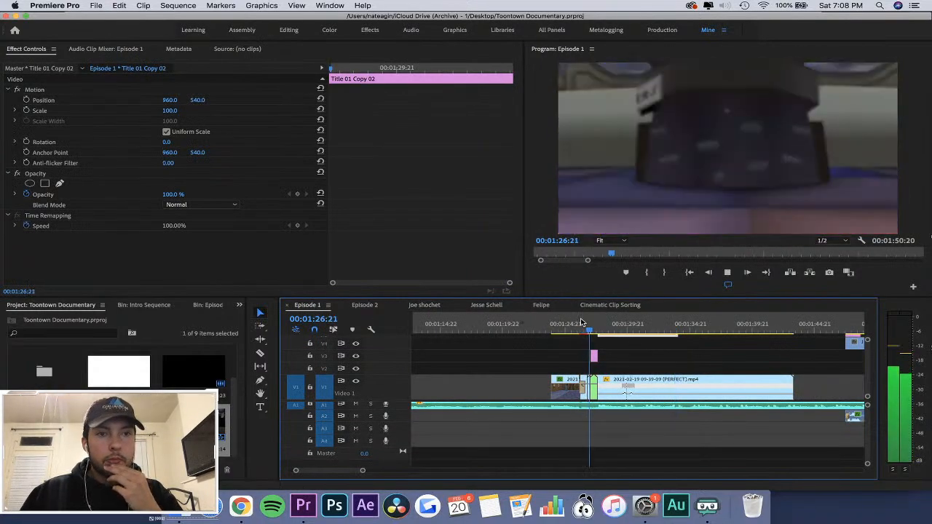
{"action": "left_click", "coordinate": [594, 324]}
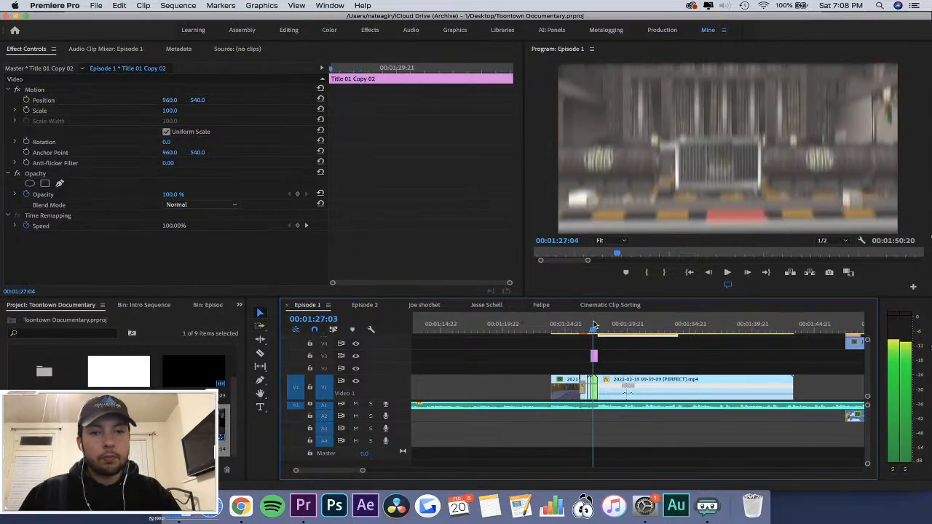
{"action": "key", "text": "space"}
{"action": "key", "text": "equal"}
{"action": "key", "text": "equal"}
{"action": "key", "text": "equal"}
{"action": "key", "text": "space"}
{"action": "left_click", "coordinate": [696, 387]}
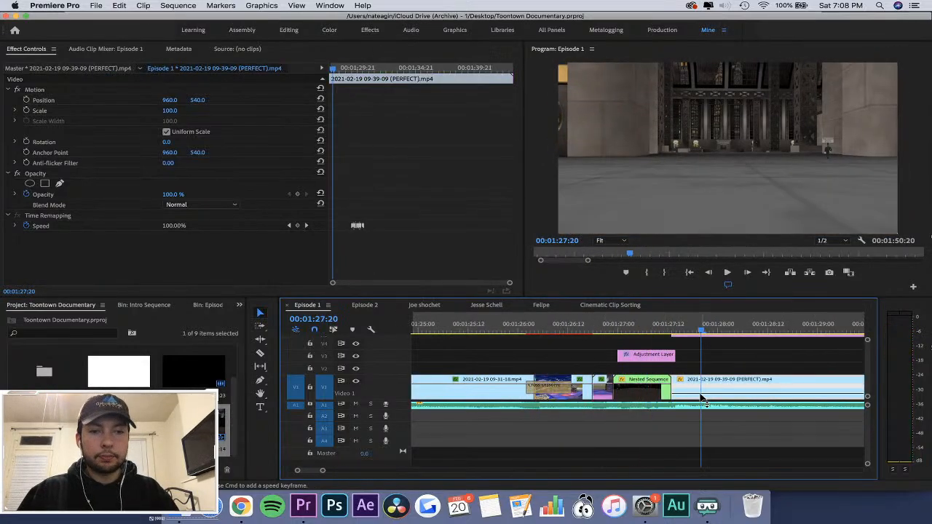
{"action": "left_click_drag", "start_coordinate": [383, 72], "coordinate": [68, 188]}
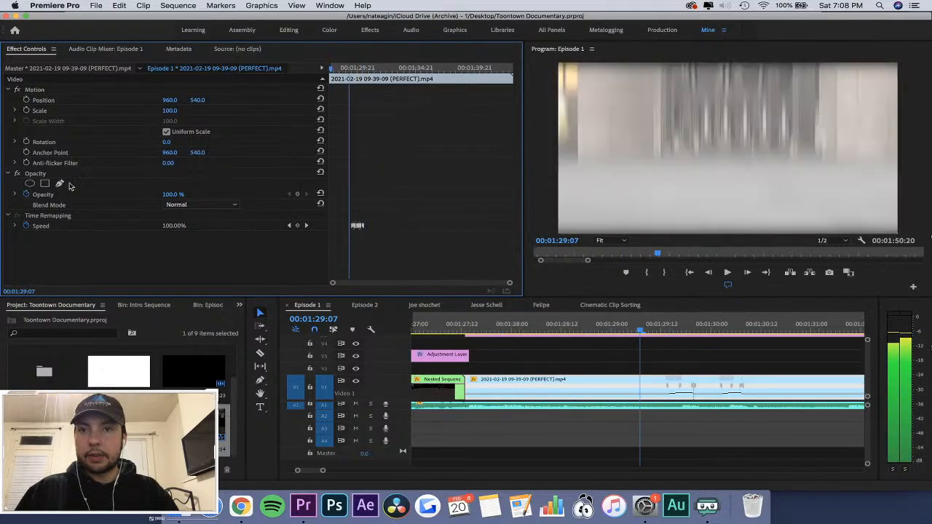
{"action": "left_click", "coordinate": [238, 307]}
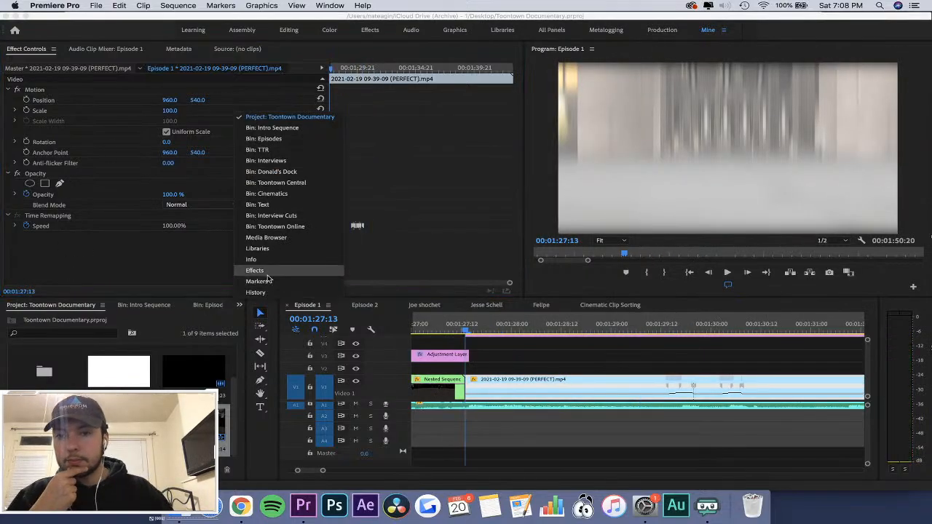
{"action": "left_click", "coordinate": [270, 278]}
{"action": "left_click", "coordinate": [114, 318]}
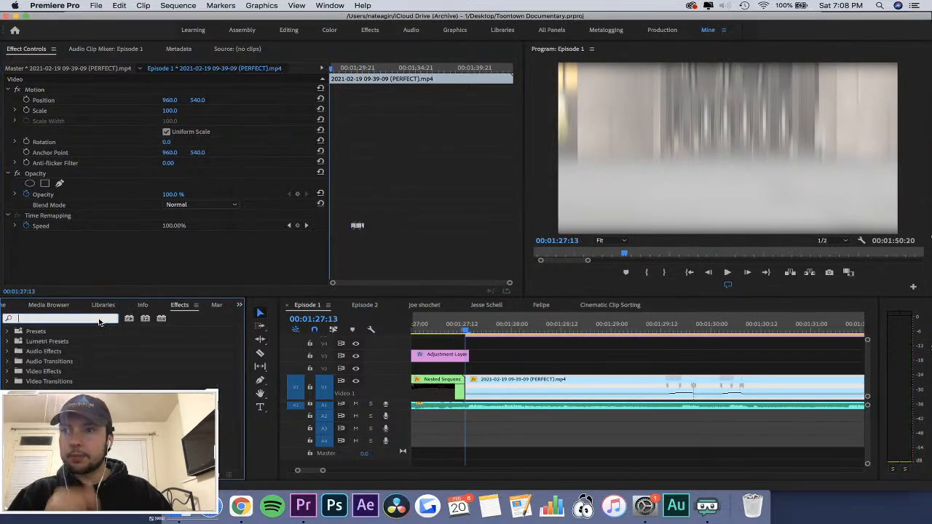
{"action": "type", "text": "brigh"}
{"action": "left_click_drag", "start_coordinate": [67, 391], "coordinate": [484, 384]}
{"action": "left_click", "coordinate": [495, 369]}
{"action": "left_click", "coordinate": [494, 390]}
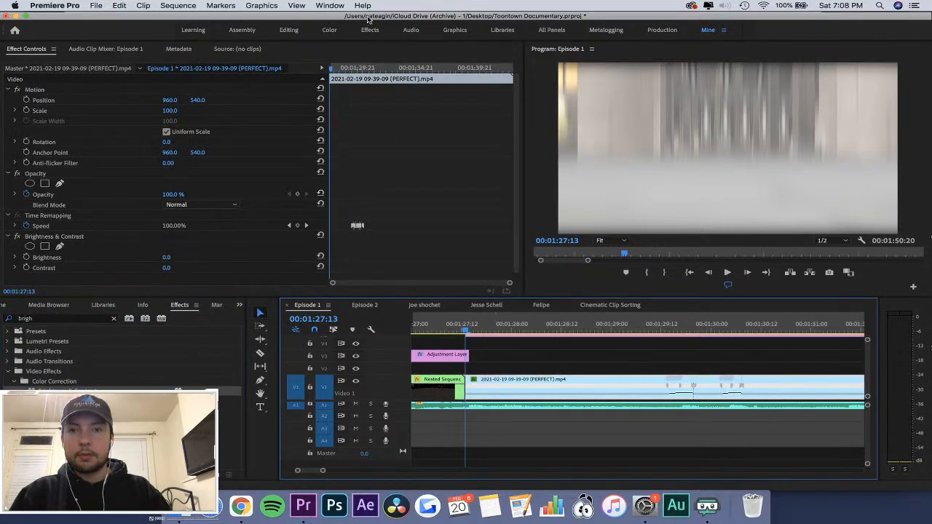
Keyframe the clip's brightness from 30 at its first frame to 0 at about 00:01:29:12.
{"action": "scroll", "coordinate": [243, 250], "scroll_direction": "down", "scroll_amount": 1}
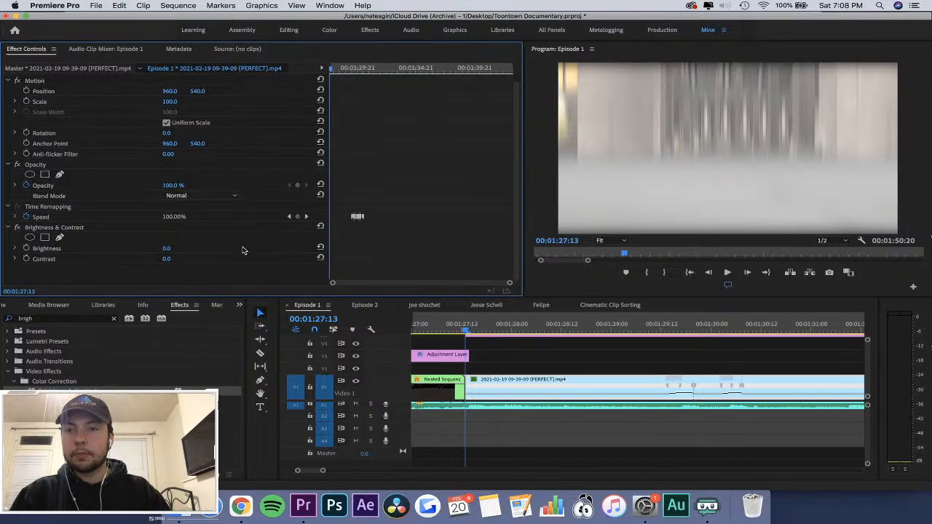
{"action": "left_click", "coordinate": [27, 249]}
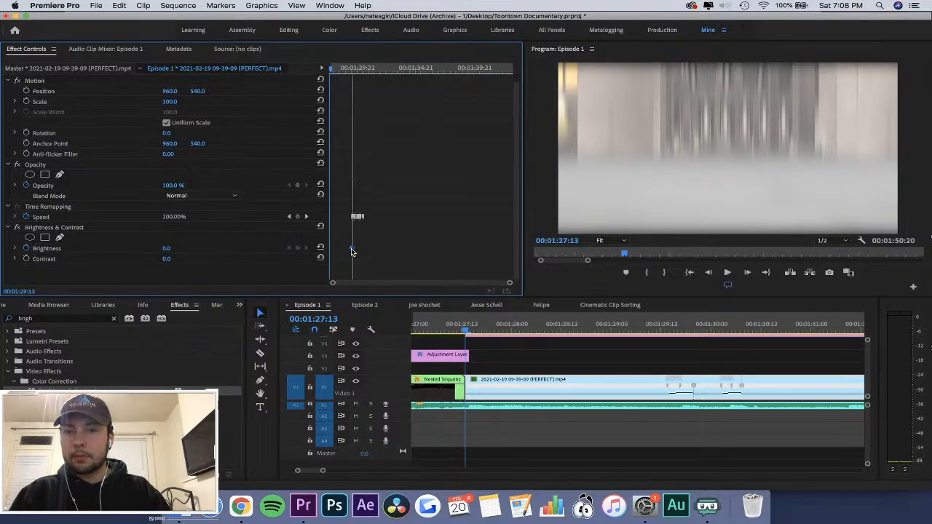
{"action": "left_click", "coordinate": [165, 249]}
{"action": "type", "text": "30"}
{"action": "key", "text": "Return"}
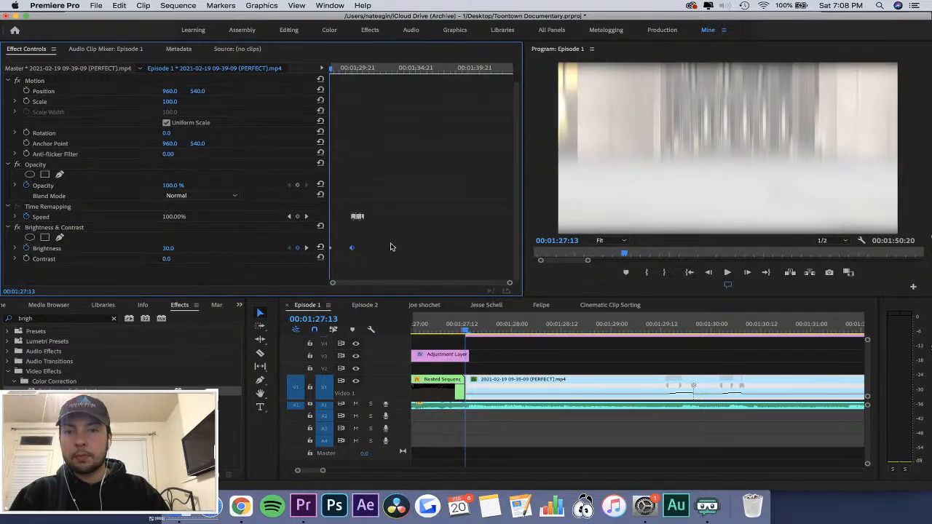
Play the start of the brightened clip and return the playhead to its first frame at 00:01:27:13.
{"action": "left_click", "coordinate": [391, 244]}
{"action": "key", "text": "equal"}
{"action": "key", "text": "equal"}
{"action": "key", "text": "space"}
{"action": "key", "text": "Left"}
{"action": "key", "text": "Left"}
{"action": "key", "text": "Left"}
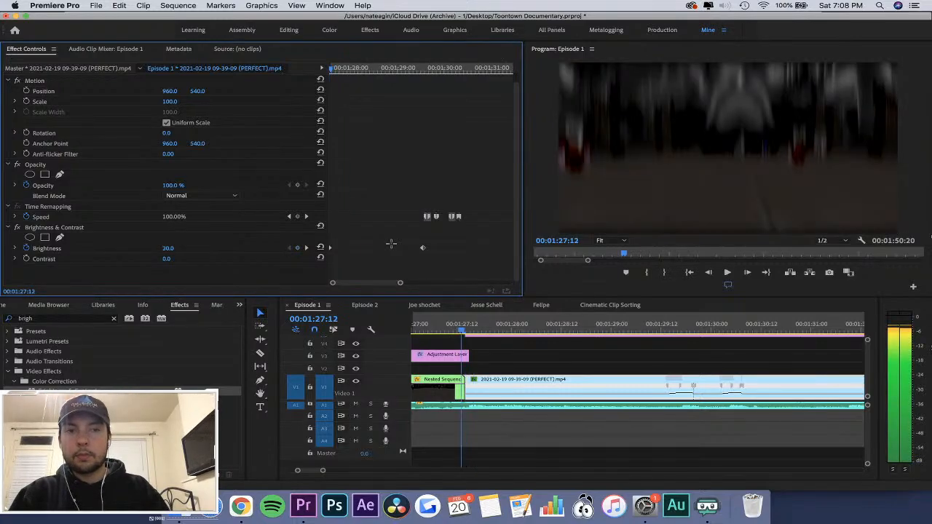
{"action": "key", "text": "equal"}
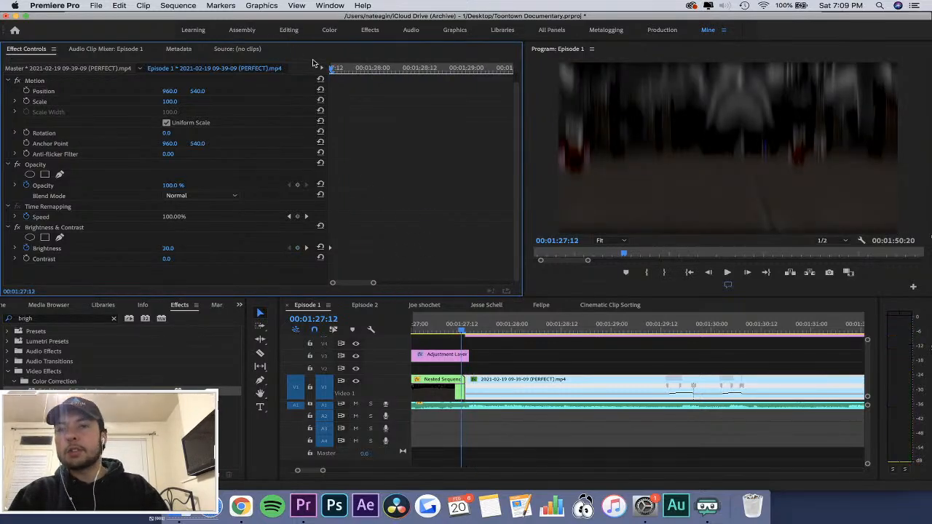
{"action": "left_click_drag", "start_coordinate": [341, 68], "coordinate": [116, 74]}
{"action": "scroll", "coordinate": [395, 277], "scroll_direction": "down", "scroll_amount": 5}
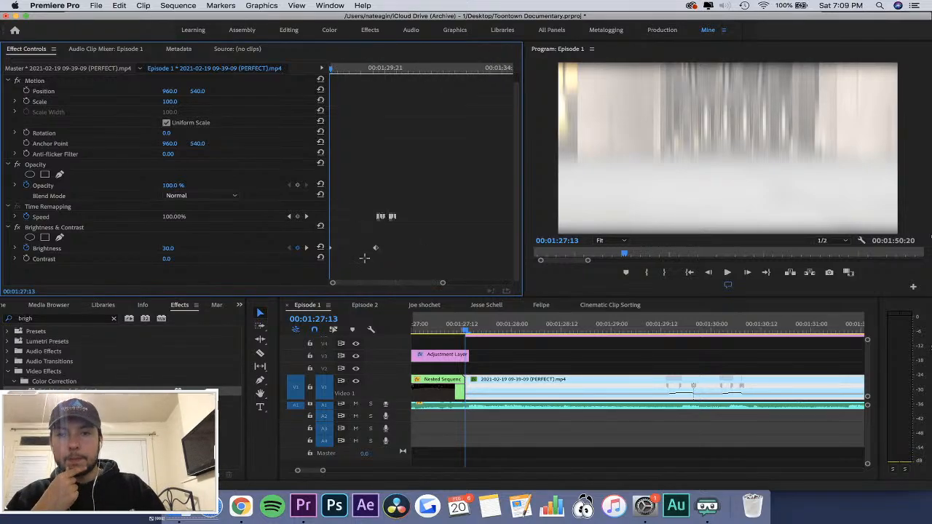
{"action": "scroll", "coordinate": [348, 179], "scroll_direction": "up", "scroll_amount": 5}
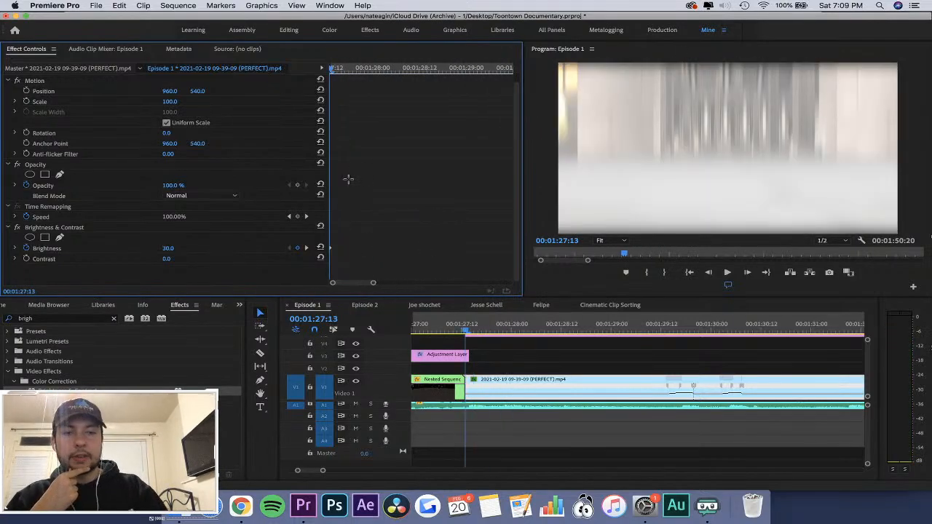
Compare the frames on both sides of the cut and raise the first brightness keyframe to 100.
{"action": "scroll", "coordinate": [348, 179], "scroll_direction": "down", "scroll_amount": 4}
{"action": "key", "text": "Right"}
{"action": "key", "text": "Right"}
{"action": "key", "text": "Right"}
{"action": "key", "text": "Right"}
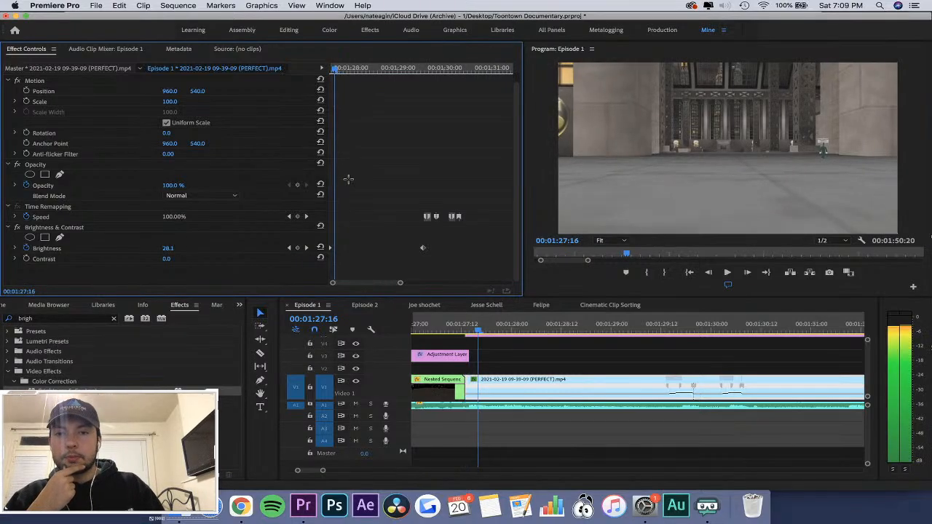
{"action": "key", "text": "Left"}
{"action": "key", "text": "Left"}
{"action": "key", "text": "Left"}
{"action": "key", "text": "Left"}
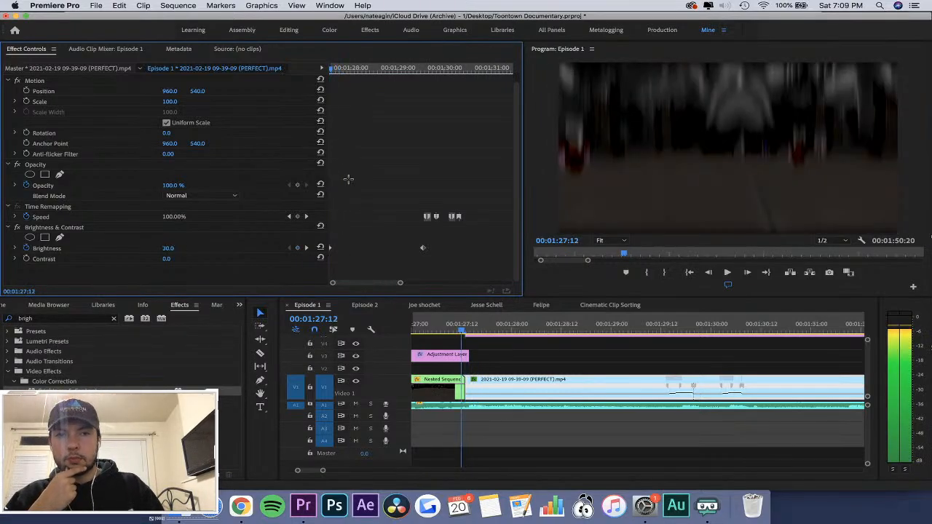
{"action": "key", "text": "Right"}
{"action": "key", "text": "Left"}
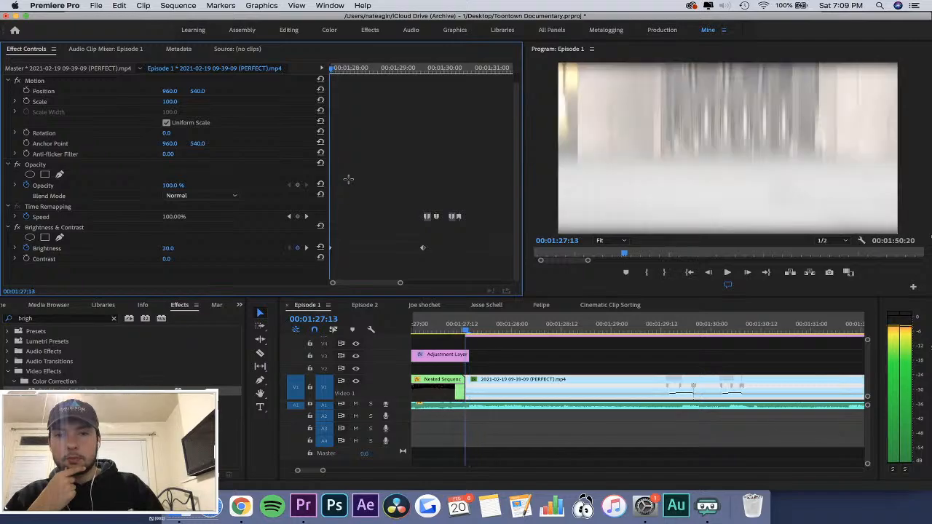
{"action": "key", "text": "Right"}
{"action": "key", "text": "Left"}
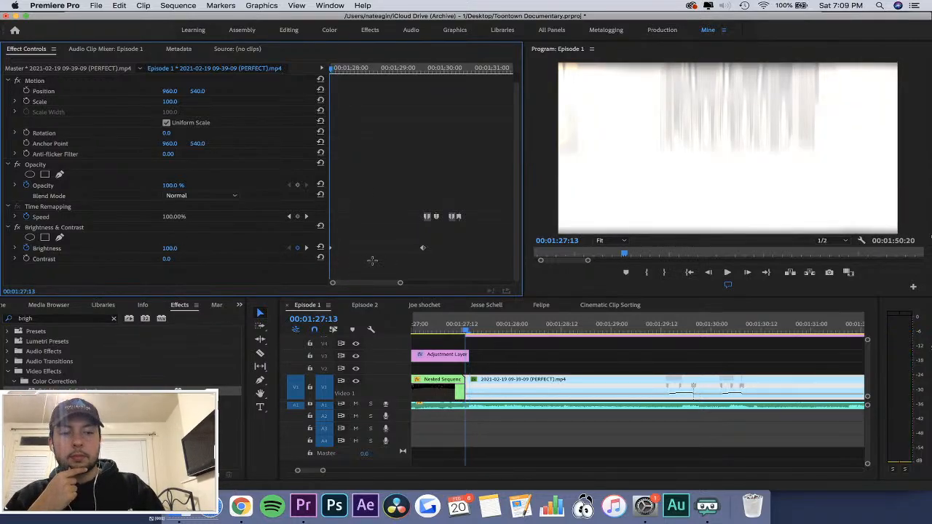
Move the second brightness keyframe earlier to about 00:01:27:15 and apply Ease Out to the brightness keyframes.
{"action": "scroll", "coordinate": [372, 260], "scroll_direction": "down", "scroll_amount": 3}
{"action": "key", "text": "Right"}
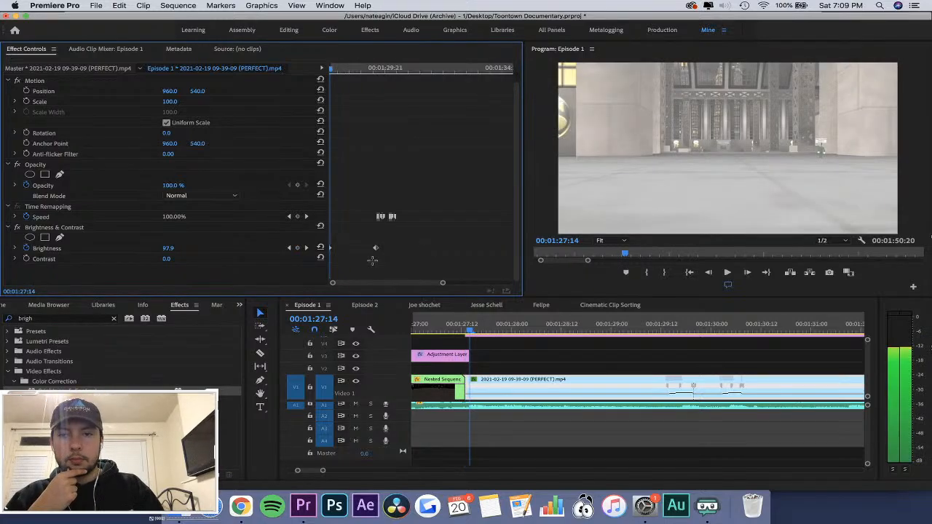
{"action": "key", "text": "Right"}
{"action": "key", "text": "Right"}
{"action": "key", "text": "Right"}
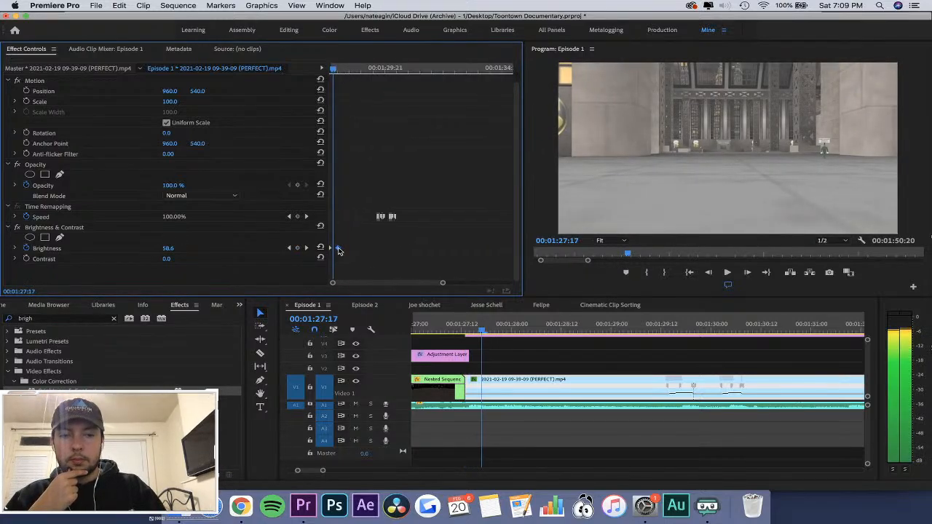
{"action": "scroll", "coordinate": [338, 250], "scroll_direction": "up", "scroll_amount": 4}
{"action": "left_click_drag", "start_coordinate": [406, 251], "coordinate": [345, 249]}
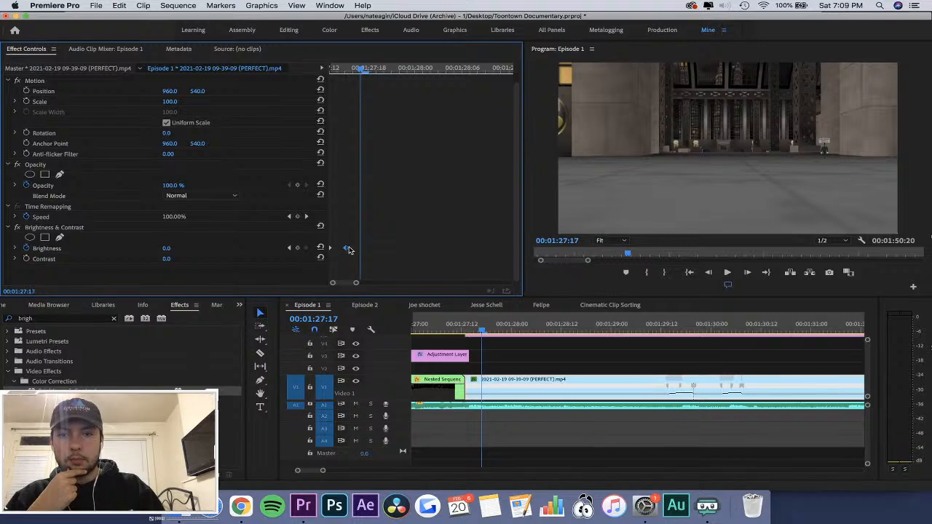
{"action": "right_click", "coordinate": [346, 250]}
{"action": "left_click", "coordinate": [398, 394]}
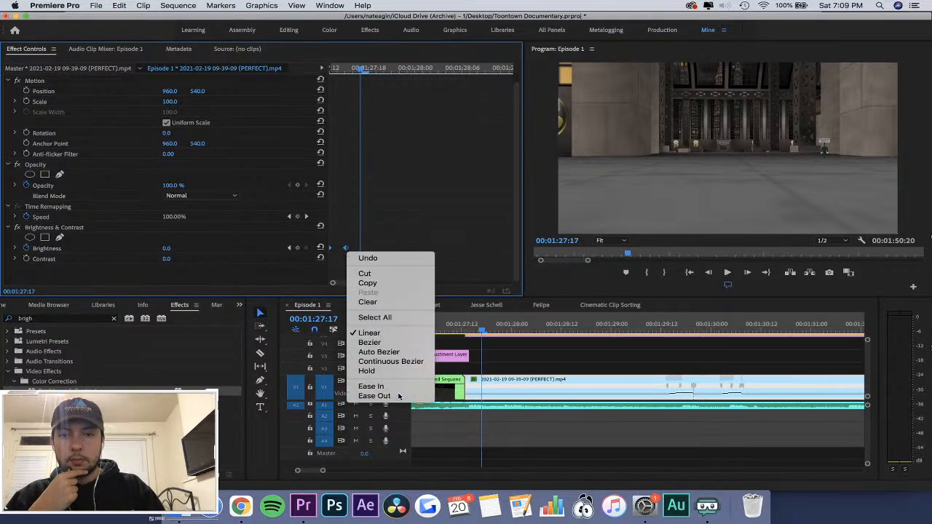
Move the second brightness keyframe later to about 00:01:27:21 to lengthen the flash's fade.
{"action": "mouse_move", "coordinate": [468, 328]}
{"action": "left_mouse_down"}
{"action": "mouse_move", "coordinate": [459, 328]}
{"action": "mouse_move", "coordinate": [476, 328]}
{"action": "mouse_move", "coordinate": [466, 328]}
{"action": "left_mouse_up"}
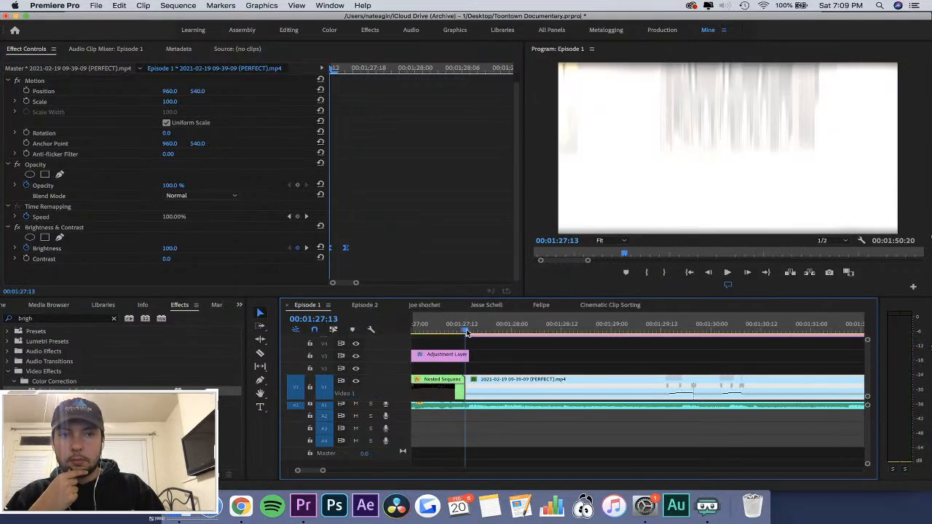
{"action": "left_click", "coordinate": [428, 218]}
{"action": "left_click_drag", "start_coordinate": [349, 249], "coordinate": [388, 252]}
Add a brightness keyframe with a value of 60 at 00:01:27:15.
{"action": "key", "text": "Right"}
{"action": "key", "text": "Right"}
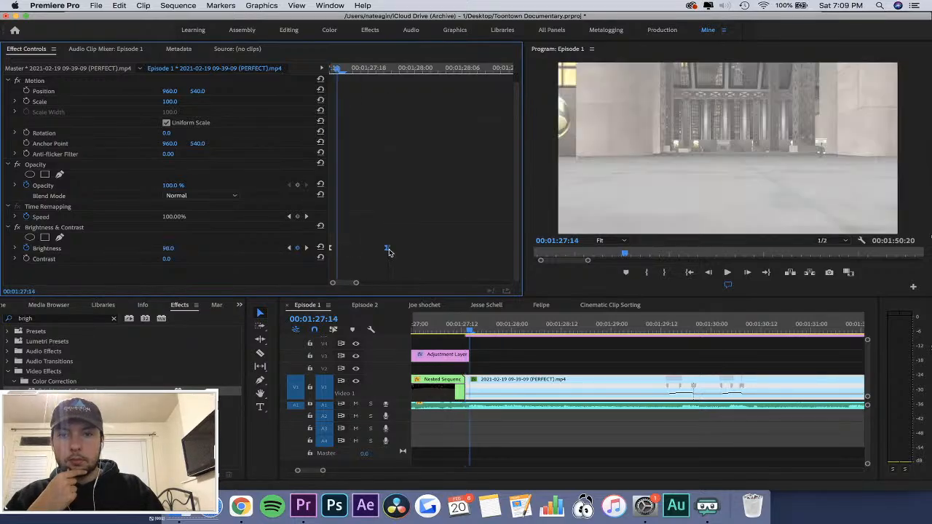
{"action": "left_click", "coordinate": [177, 248]}
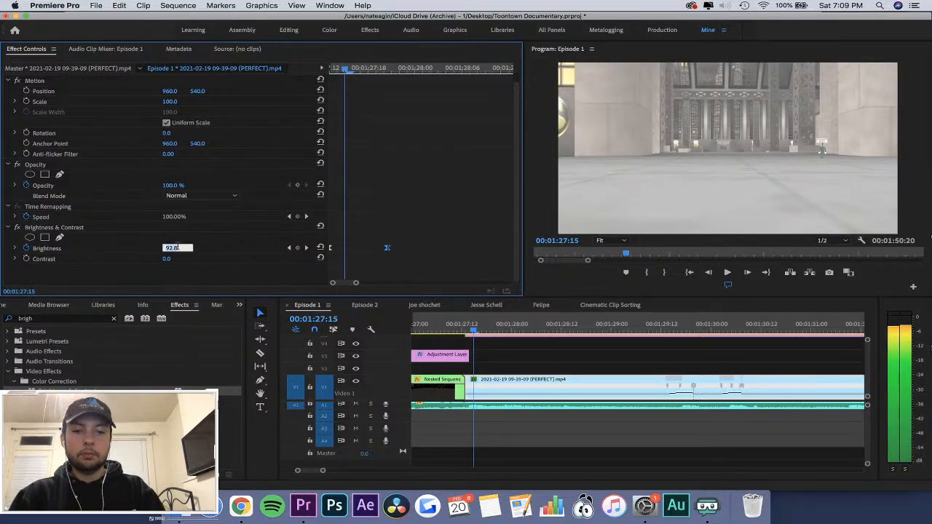
{"action": "type", "text": "60"}
{"action": "key", "text": "Return"}
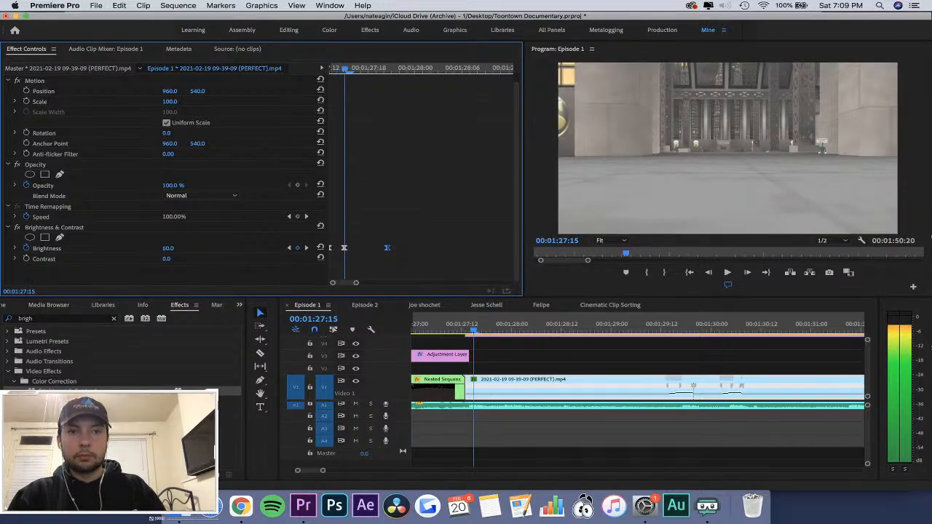
Lower the brightness keyframe at 00:01:27:15 to 30 and save the project.
{"action": "key", "text": "Right"}
{"action": "key", "text": "Right"}
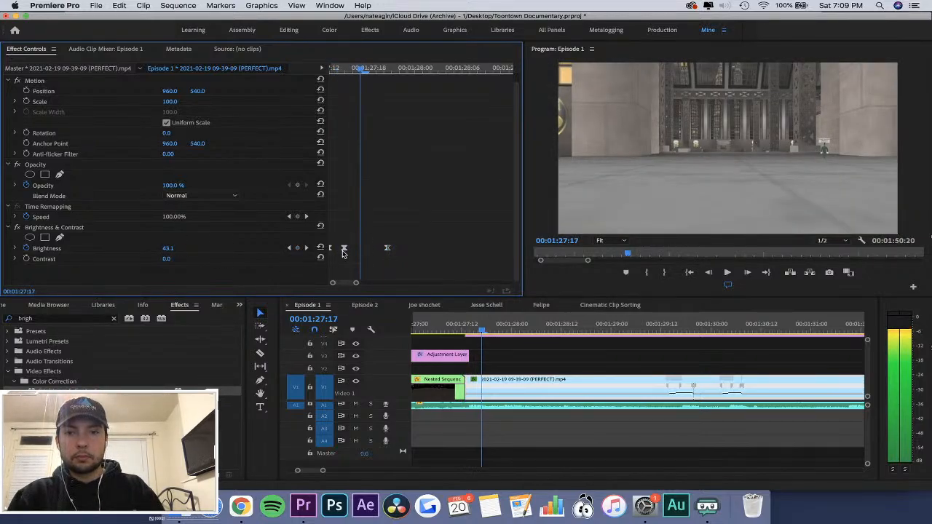
{"action": "left_click", "coordinate": [288, 248]}
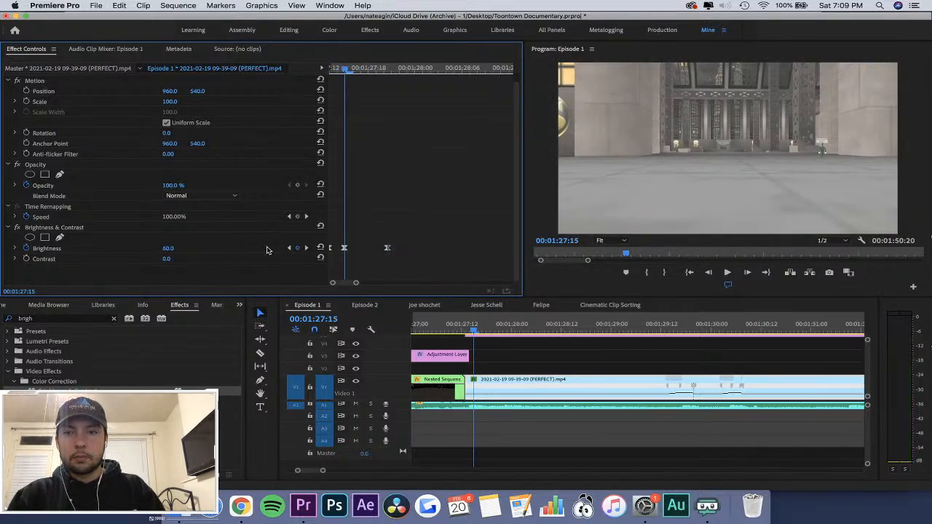
{"action": "left_click", "coordinate": [177, 247]}
{"action": "type", "text": "30"}
{"action": "key", "text": "Return"}
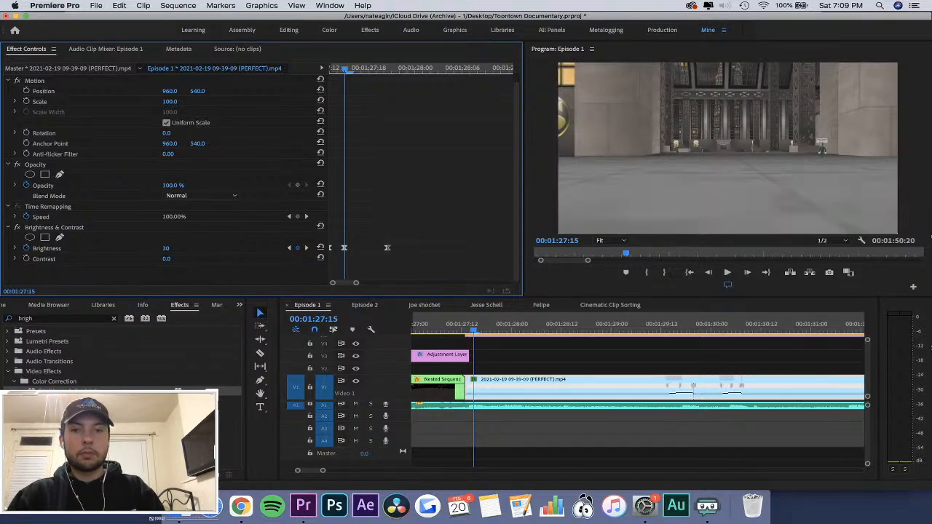
{"action": "key", "text": "super+s"}
Look over the interview clip in the Jesse Schell sequence, scrubbing around 00;56;08 to 00;56;10.
{"action": "left_click", "coordinate": [487, 305]}
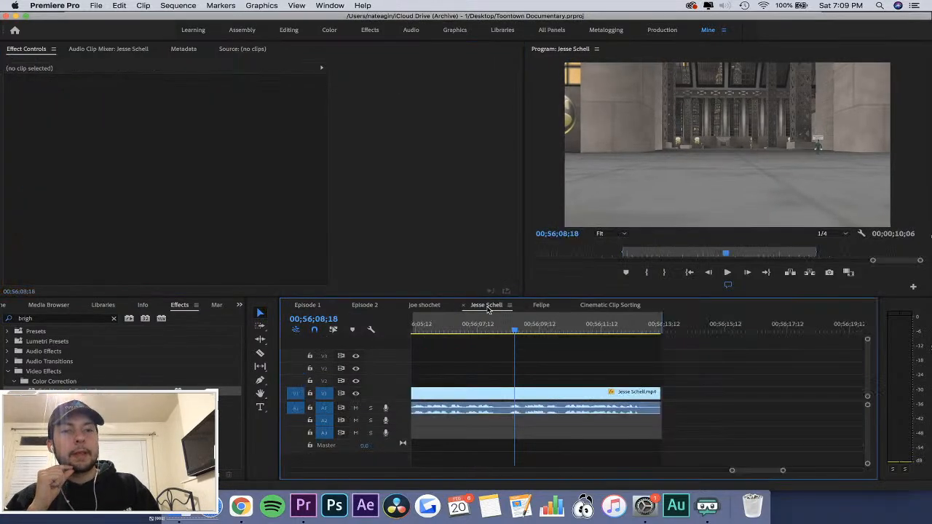
{"action": "left_click", "coordinate": [500, 330]}
{"action": "key", "text": "minus"}
{"action": "key", "text": "minus"}
{"action": "key", "text": "minus"}
{"action": "key", "text": "minus"}
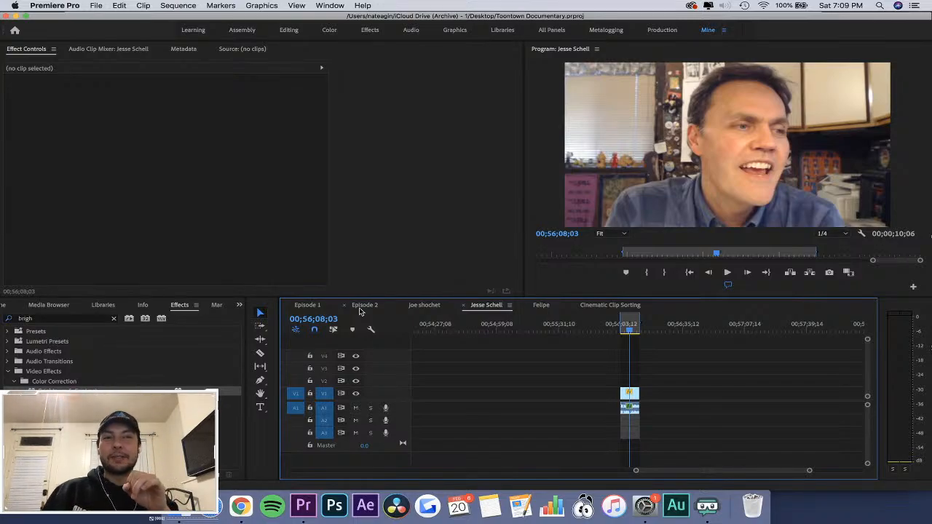
{"action": "left_click_drag", "start_coordinate": [629, 329], "coordinate": [635, 329]}
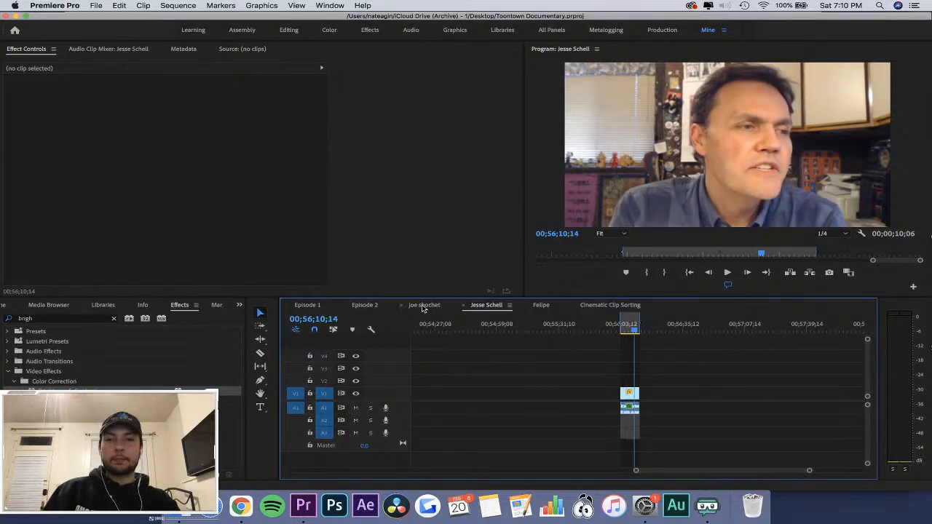
Return to the Episode 1 sequence and play the blurred transition into the brightened clip.
{"action": "left_click", "coordinate": [313, 309]}
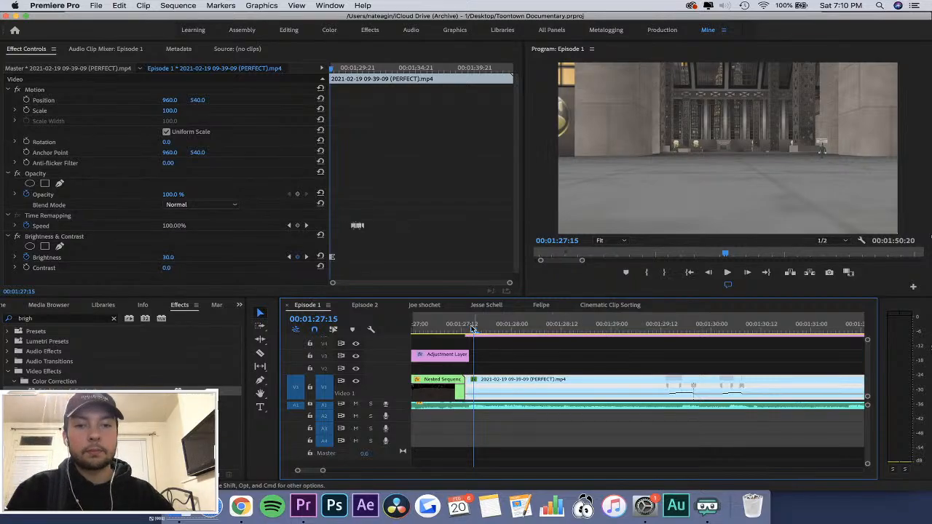
{"action": "left_click_drag", "start_coordinate": [474, 324], "coordinate": [444, 330]}
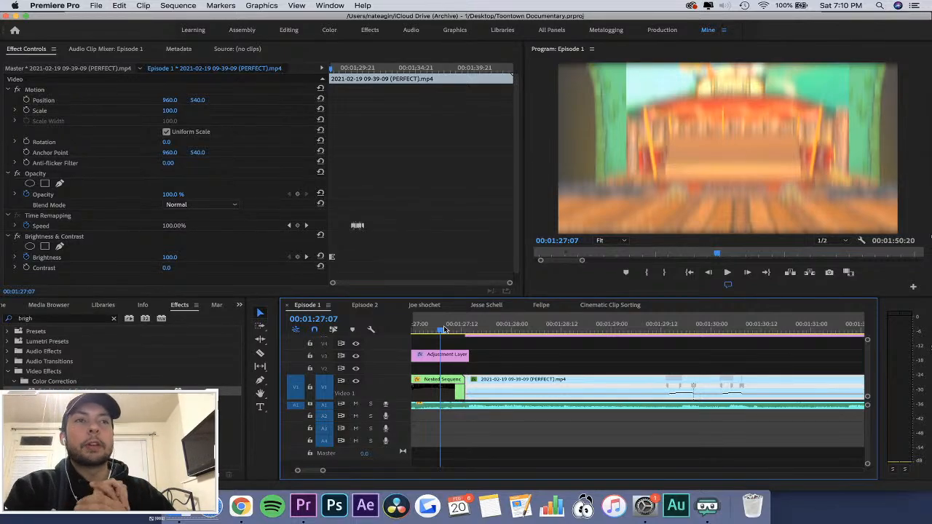
{"action": "mouse_move", "coordinate": [446, 330]}
{"action": "left_mouse_down"}
{"action": "mouse_move", "coordinate": [468, 327]}
{"action": "mouse_move", "coordinate": [438, 325]}
{"action": "left_mouse_up"}
{"action": "key", "text": "space"}
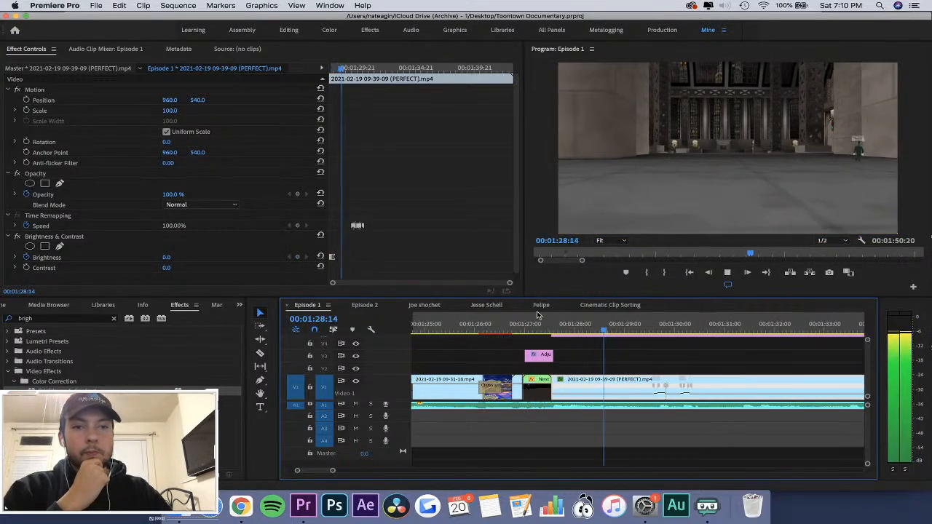
{"action": "left_click", "coordinate": [518, 328]}
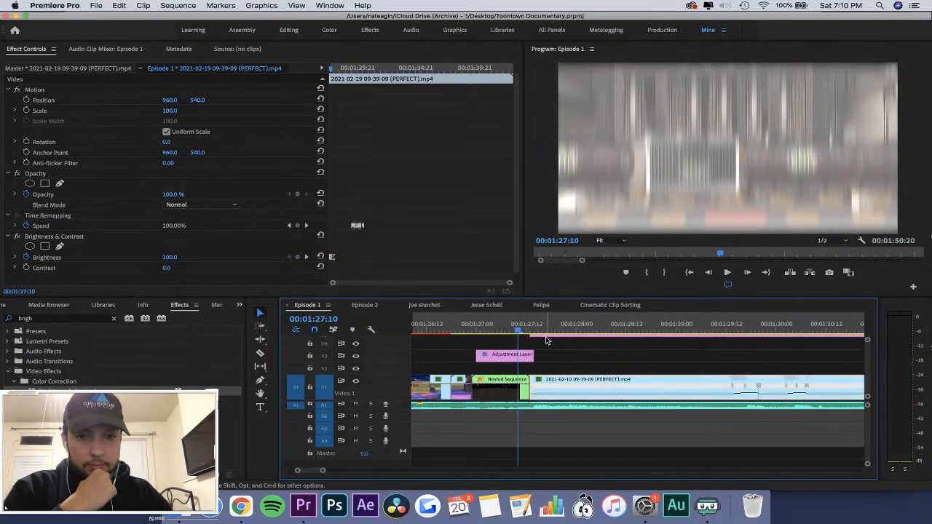
Change the clip's brightness keyframes to Auto Bezier interpolation and play back the transition.
{"action": "left_click_drag", "start_coordinate": [525, 329], "coordinate": [564, 343]}
{"action": "left_click", "coordinate": [414, 233]}
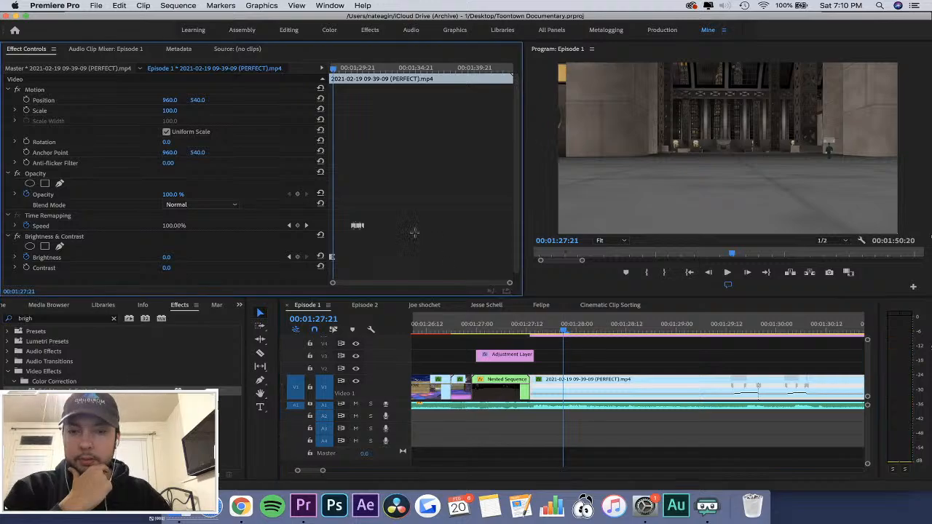
{"action": "key", "text": "equal"}
{"action": "key", "text": "equal"}
{"action": "key", "text": "equal"}
{"action": "left_click_drag", "start_coordinate": [398, 234], "coordinate": [345, 259]}
{"action": "right_click", "coordinate": [357, 257]}
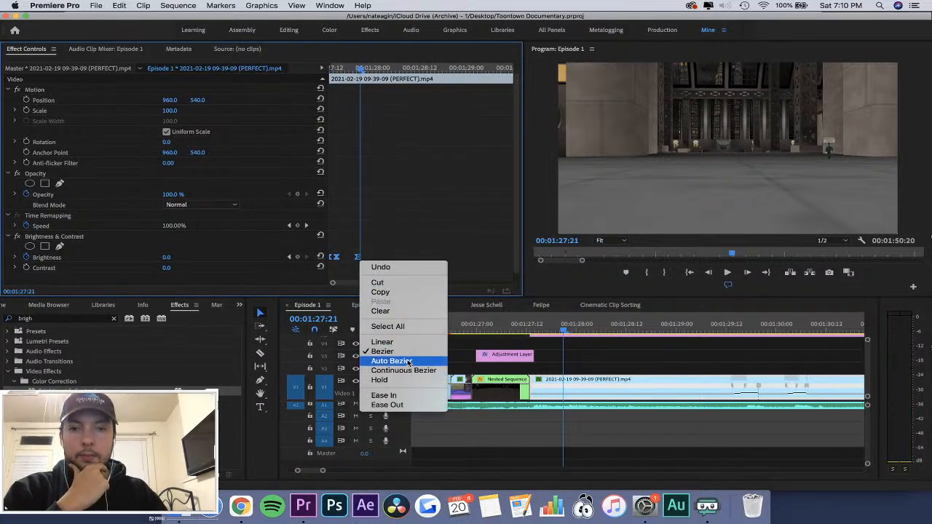
{"action": "left_click", "coordinate": [407, 362]}
{"action": "left_click", "coordinate": [493, 323]}
{"action": "key", "text": "space"}
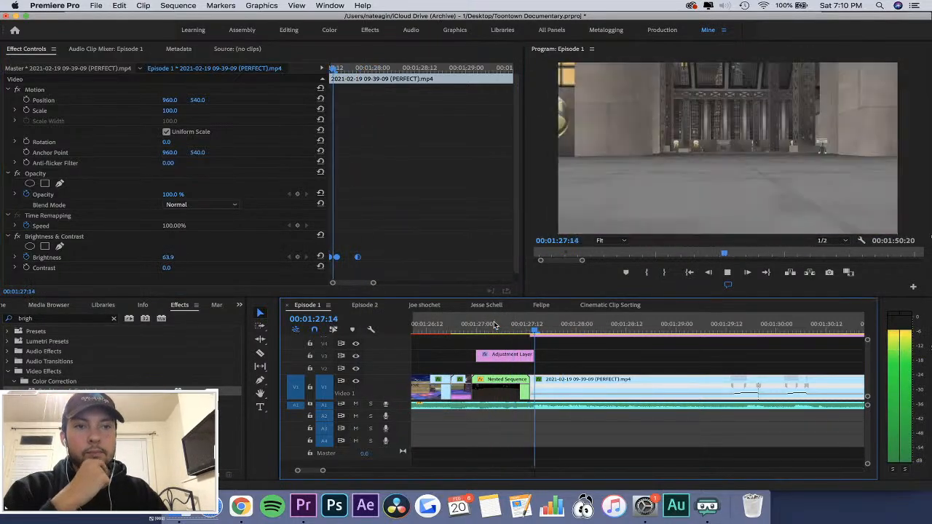
{"action": "left_click", "coordinate": [534, 325]}
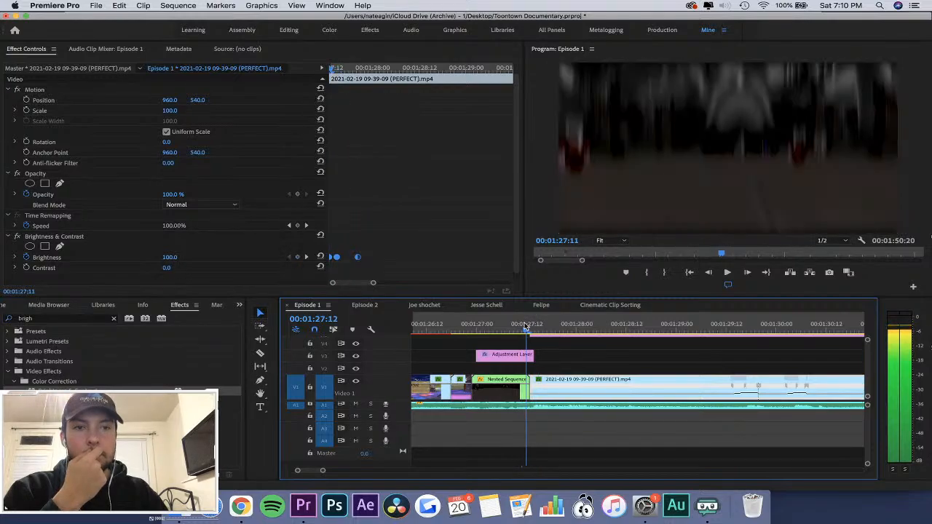
{"action": "left_click", "coordinate": [406, 181]}
{"action": "scroll", "coordinate": [386, 183], "scroll_direction": "down", "scroll_amount": 1}
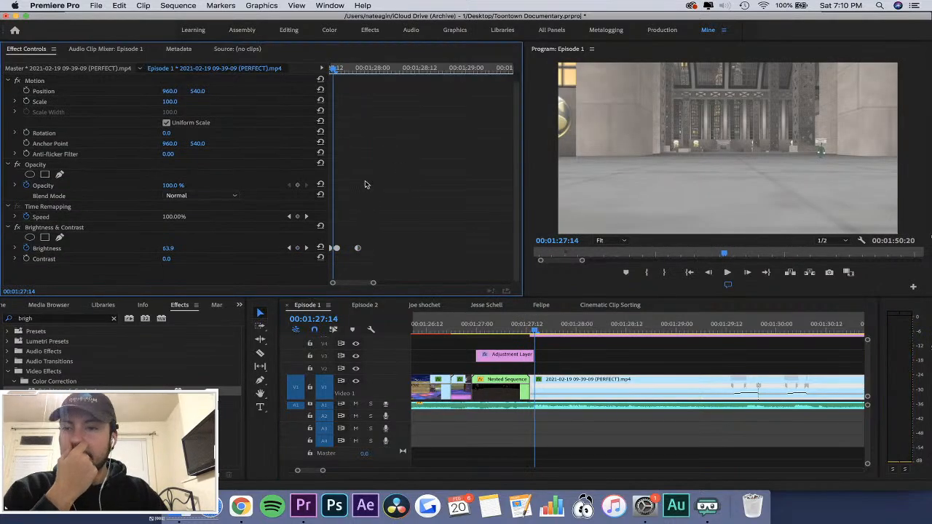
{"action": "left_click_drag", "start_coordinate": [62, 391], "coordinate": [62, 280]}
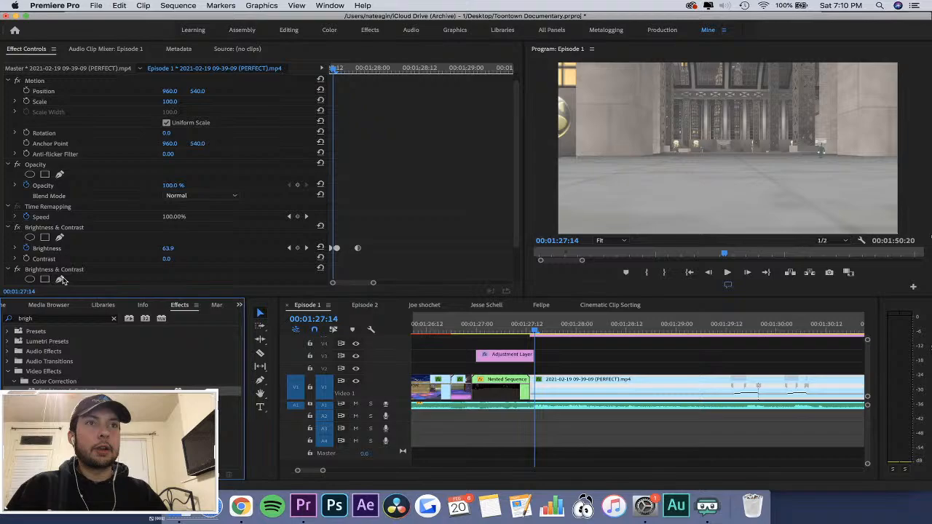
Keyframe the second effect's brightness at the clip's first frame, 00:01:27:13, and again at 00:01:27:20.
{"action": "left_click", "coordinate": [409, 185]}
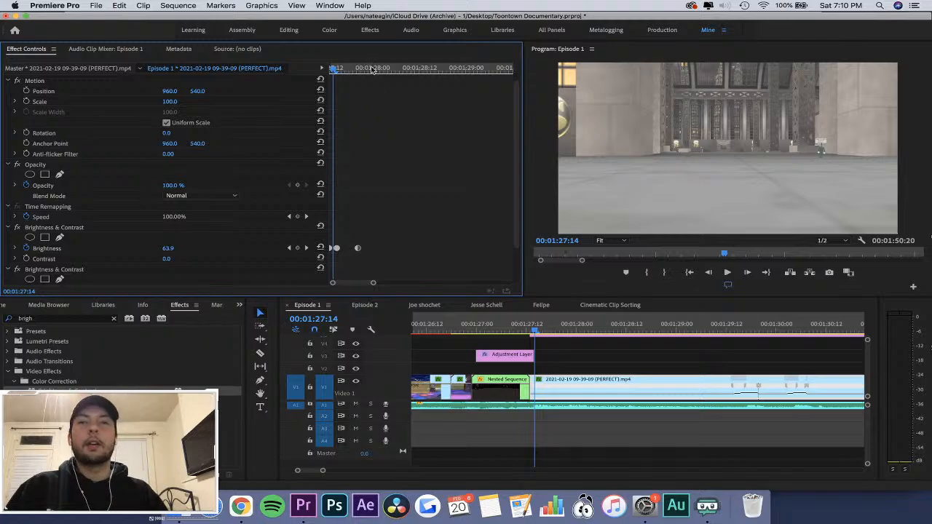
{"action": "key", "text": "Left"}
{"action": "scroll", "coordinate": [356, 153], "scroll_direction": "down", "scroll_amount": 3}
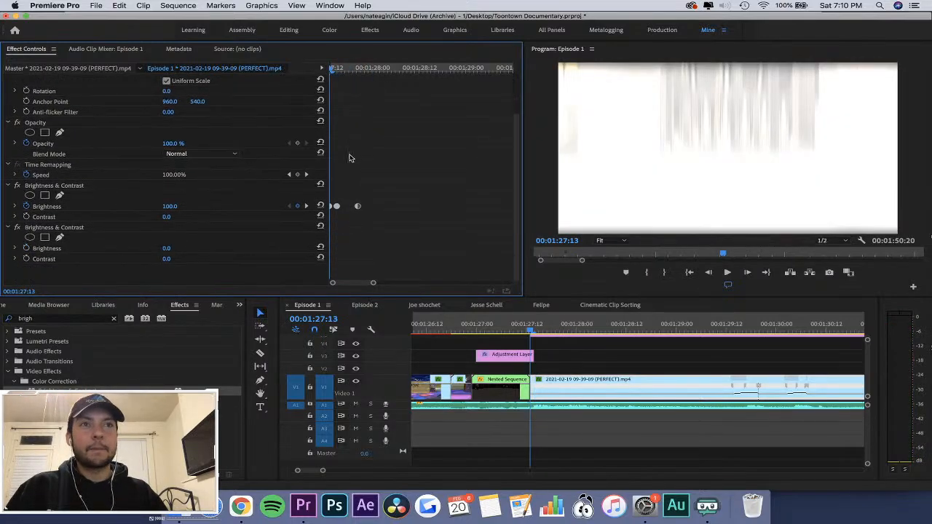
{"action": "left_click", "coordinate": [26, 250]}
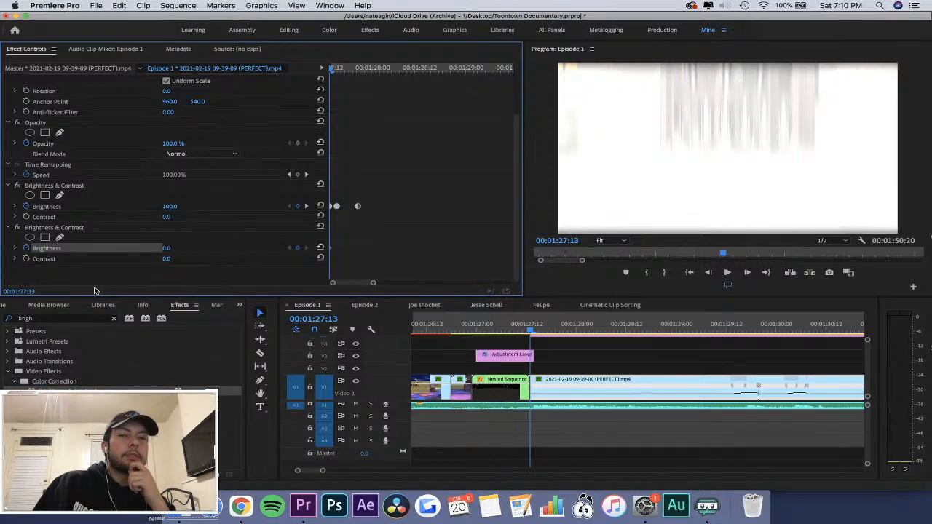
{"action": "left_click", "coordinate": [419, 238]}
{"action": "key", "text": "equal"}
{"action": "key", "text": "equal"}
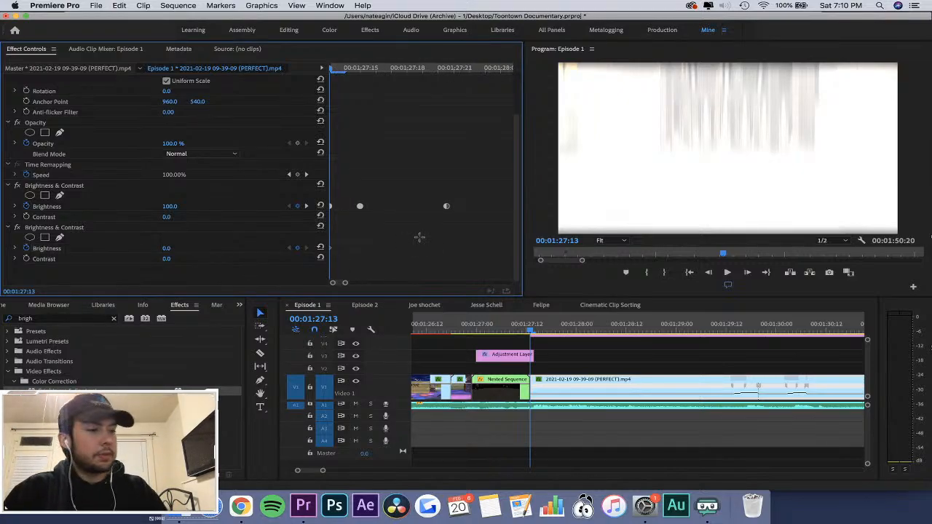
{"action": "key", "text": "space"}
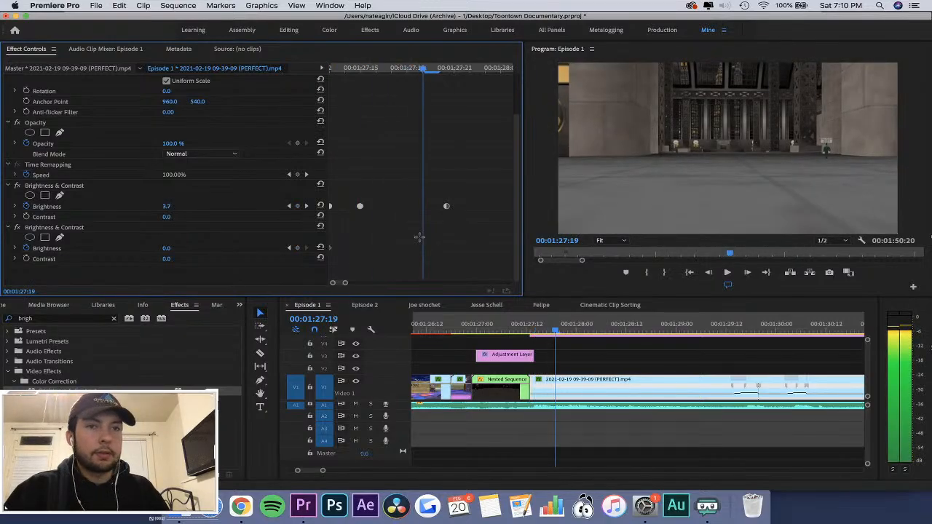
{"action": "key", "text": "minus"}
{"action": "key", "text": "minus"}
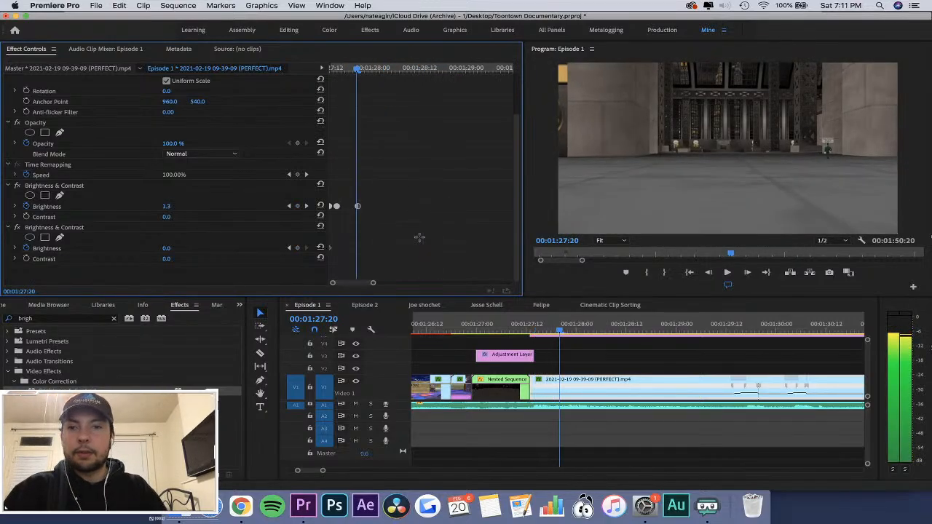
{"action": "left_click", "coordinate": [297, 248]}
Set the second effect's first brightness keyframe to 30.
{"action": "left_click", "coordinate": [290, 248]}
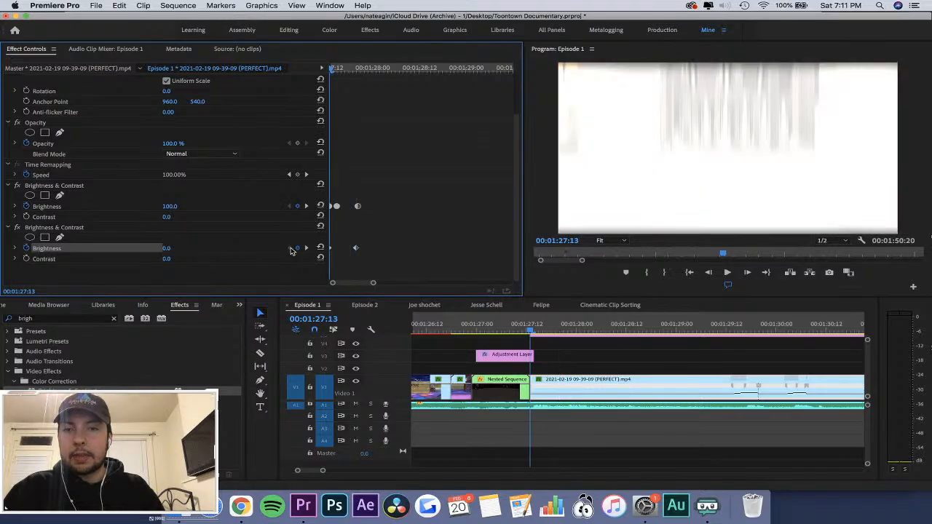
{"action": "left_click", "coordinate": [305, 249]}
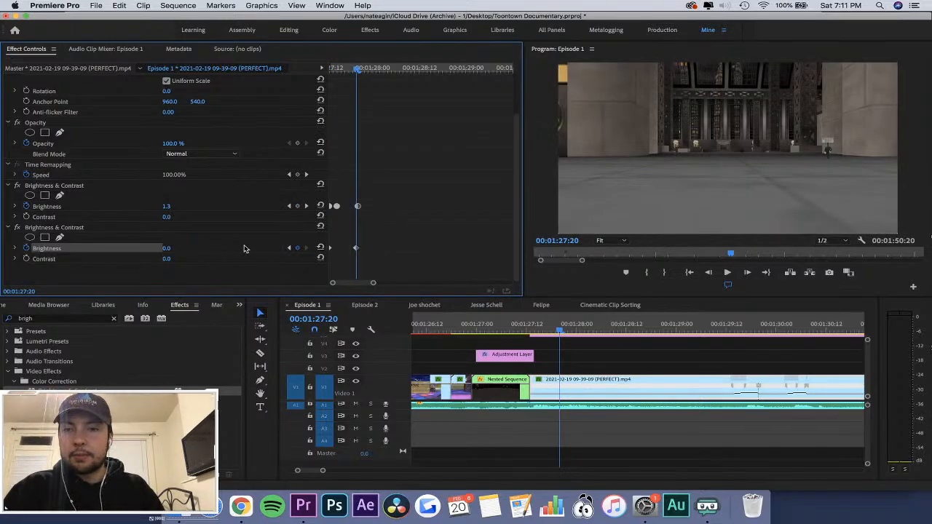
{"action": "left_click", "coordinate": [289, 249]}
{"action": "left_click", "coordinate": [177, 248]}
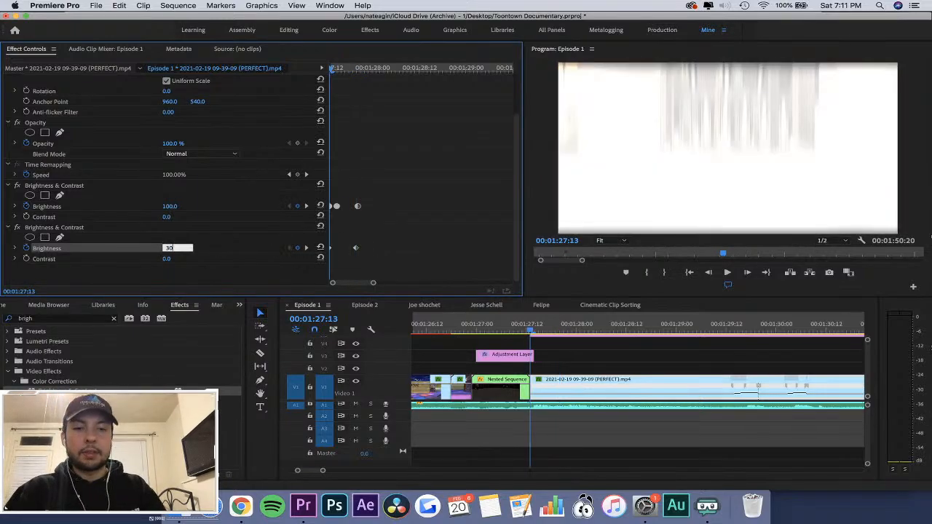
{"action": "key", "text": "Return"}
Move the second effect's end keyframe to about 00:01:27:22 and check the fade from the clip's first frame.
{"action": "left_click_drag", "start_coordinate": [334, 70], "coordinate": [345, 70]}
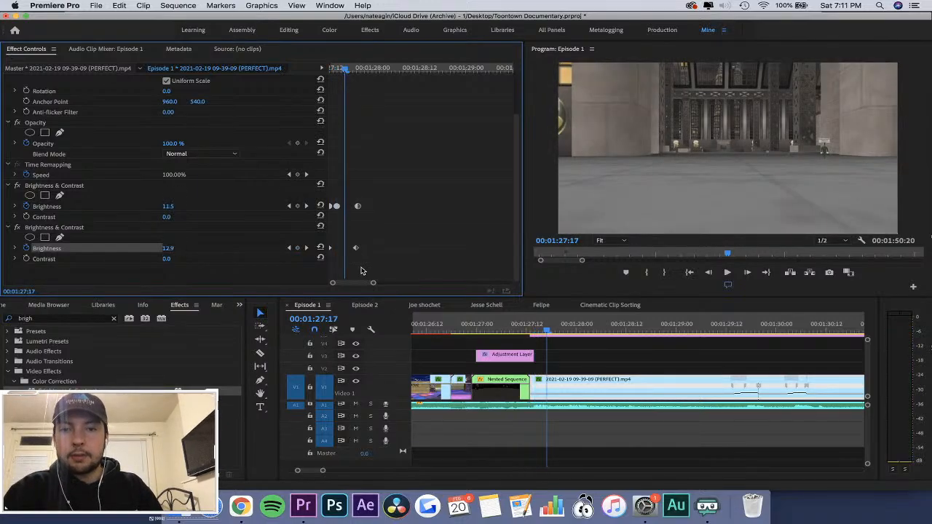
{"action": "left_click_drag", "start_coordinate": [356, 248], "coordinate": [363, 250]}
{"action": "left_click_drag", "start_coordinate": [345, 68], "coordinate": [318, 86]}
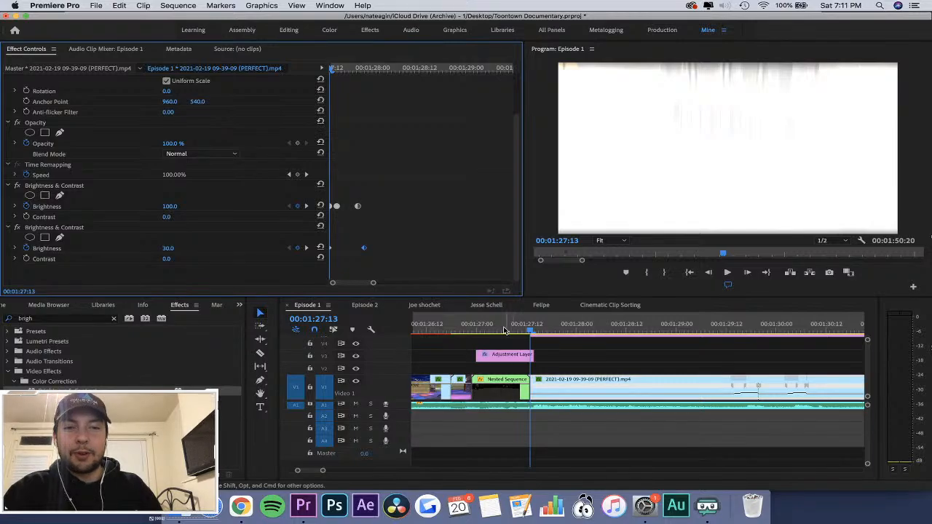
Save the project and play the transition through the brightness flash to about 00:01:28:23.
{"action": "left_click", "coordinate": [504, 330]}
{"action": "key", "text": "super+s"}
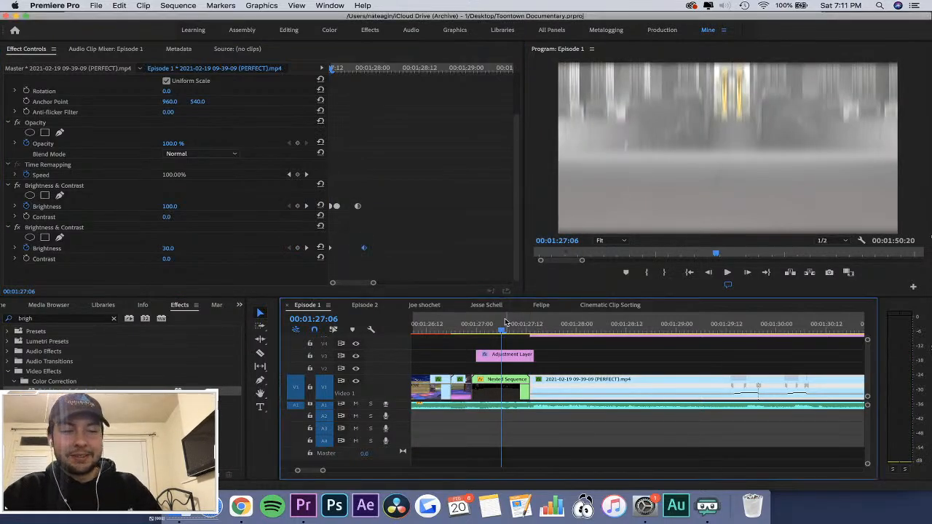
{"action": "key", "text": "minus"}
{"action": "left_click", "coordinate": [595, 325]}
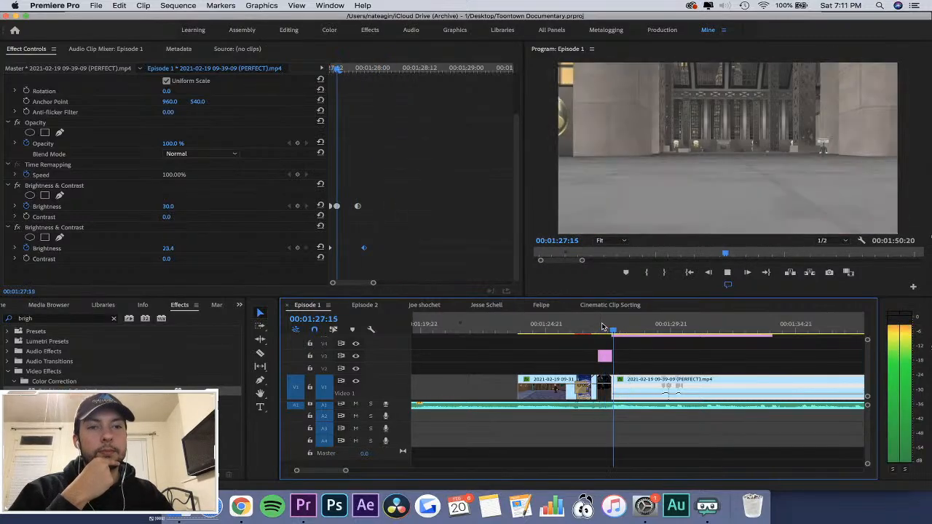
{"action": "key", "text": "space"}
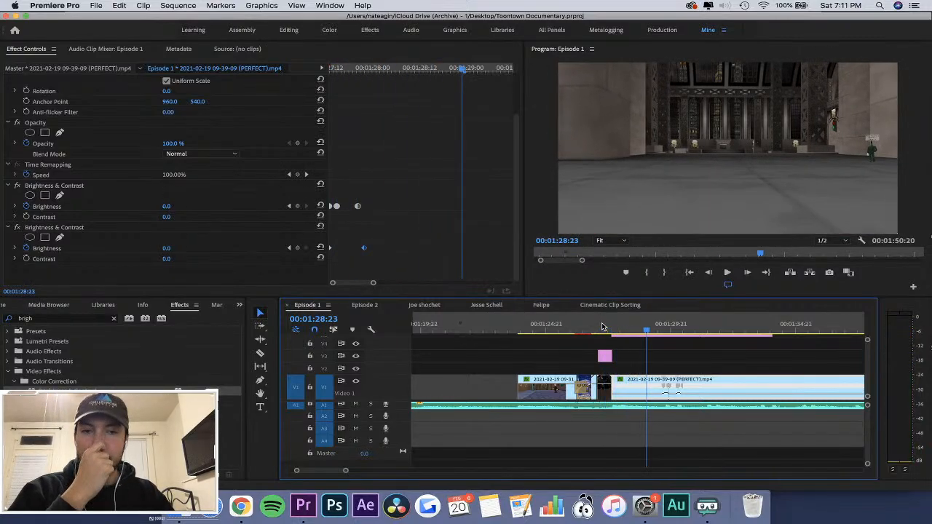
Move the second effect's brightness keyframes so the fade runs from 00:01:27:15 to about 00:01:28:07.
{"action": "left_click", "coordinate": [441, 238]}
{"action": "left_click_drag", "start_coordinate": [365, 249], "coordinate": [399, 250]}
{"action": "left_click_drag", "start_coordinate": [331, 251], "coordinate": [336, 253]}
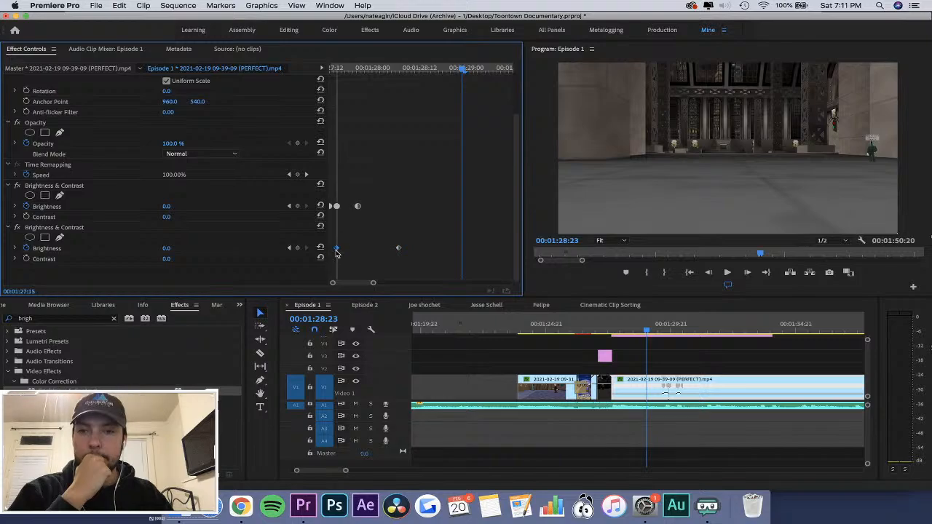
Move the second effect's end brightness keyframe to about 00:01:28:10 and replay the transition from the blurred montage.
{"action": "left_click_drag", "start_coordinate": [399, 251], "coordinate": [412, 250]}
{"action": "left_click", "coordinate": [345, 69]}
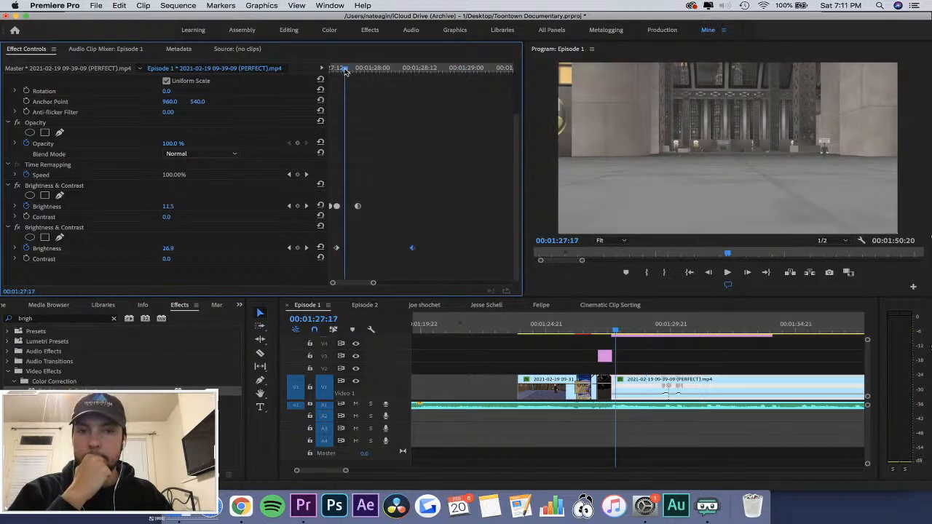
{"action": "left_click", "coordinate": [289, 247]}
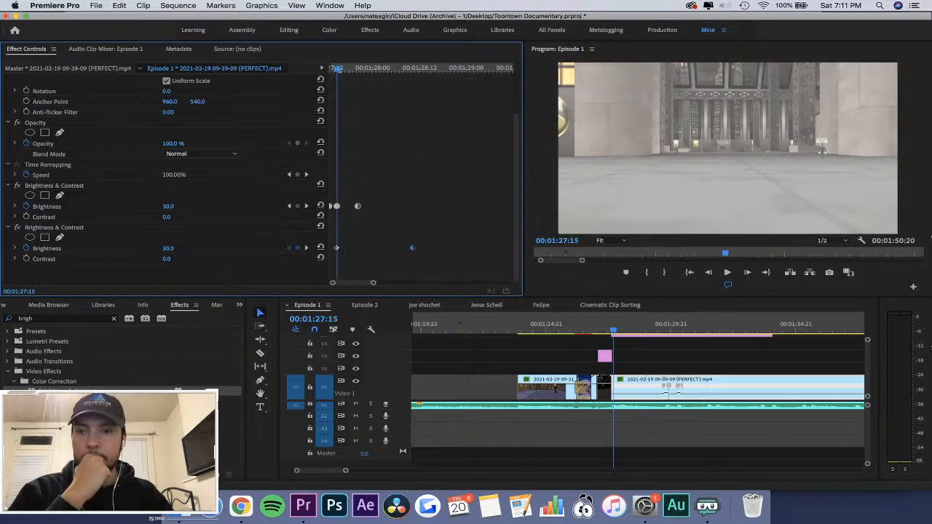
{"action": "left_click", "coordinate": [617, 335]}
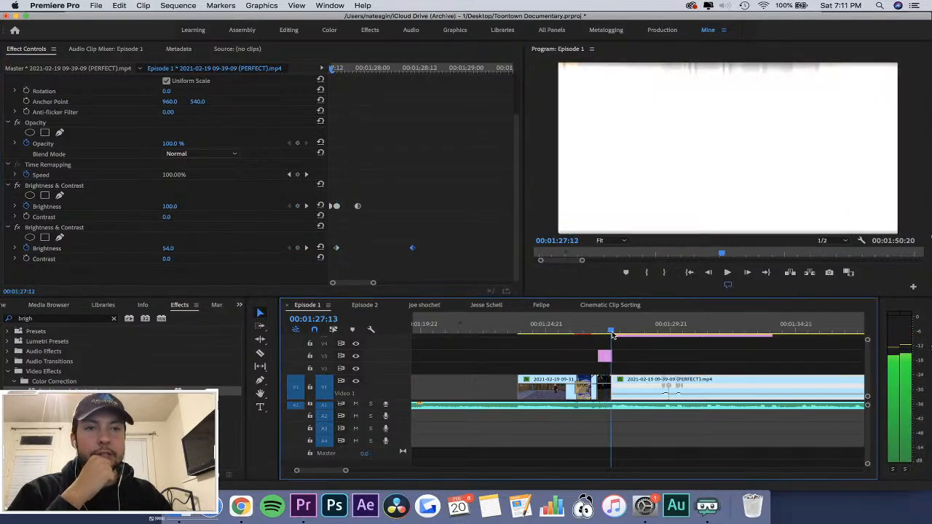
{"action": "left_click", "coordinate": [588, 336]}
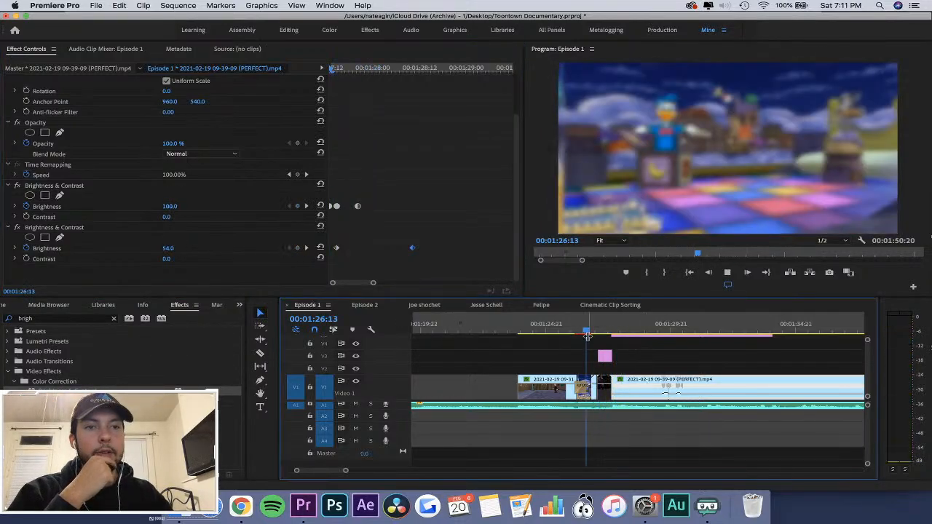
{"action": "key", "text": "space"}
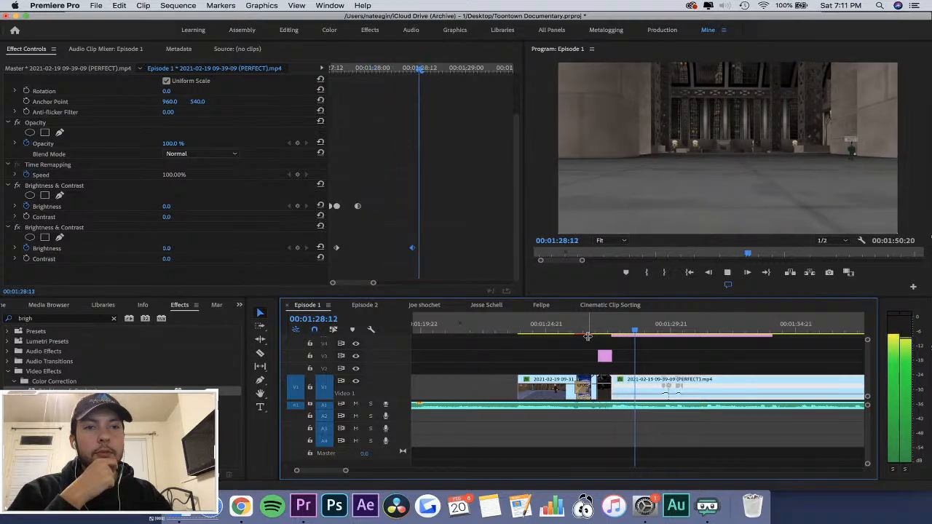
{"action": "left_click", "coordinate": [587, 335]}
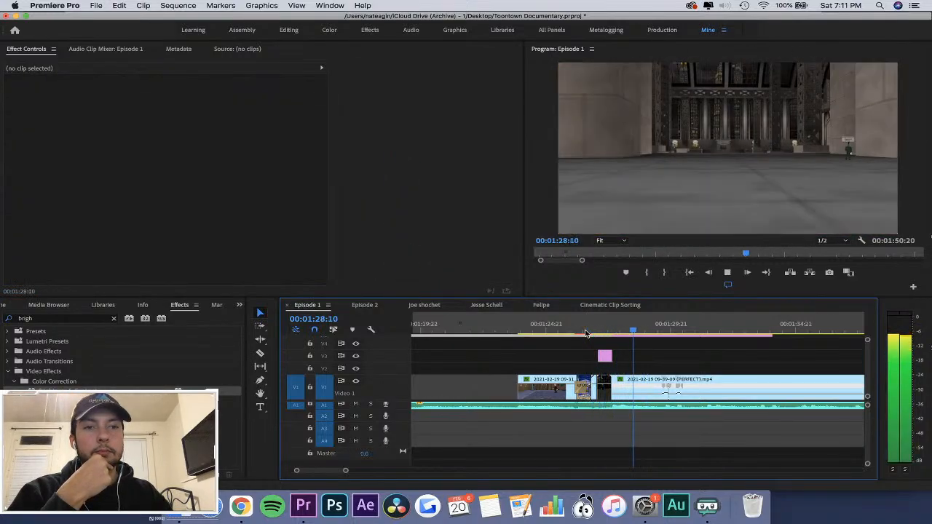
{"action": "key", "text": "space"}
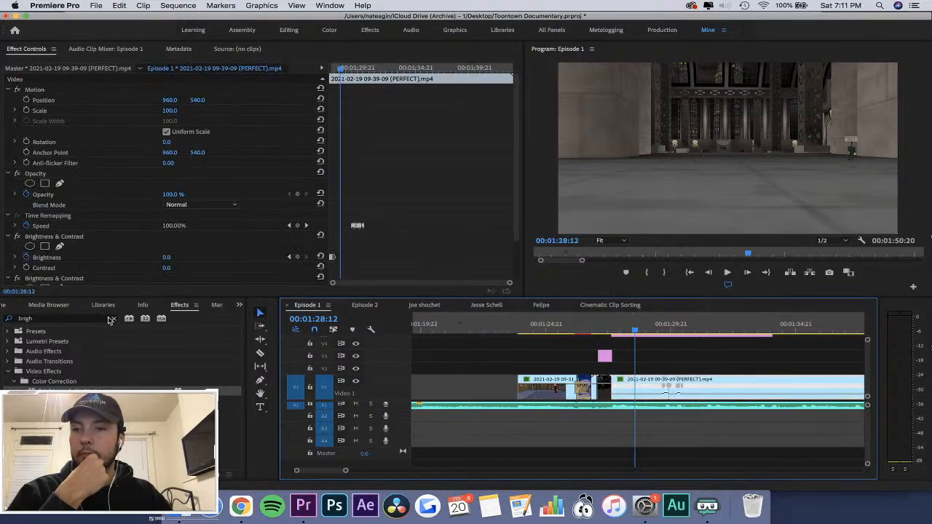
{"action": "left_click", "coordinate": [113, 319]}
{"action": "type", "text": "blur"}
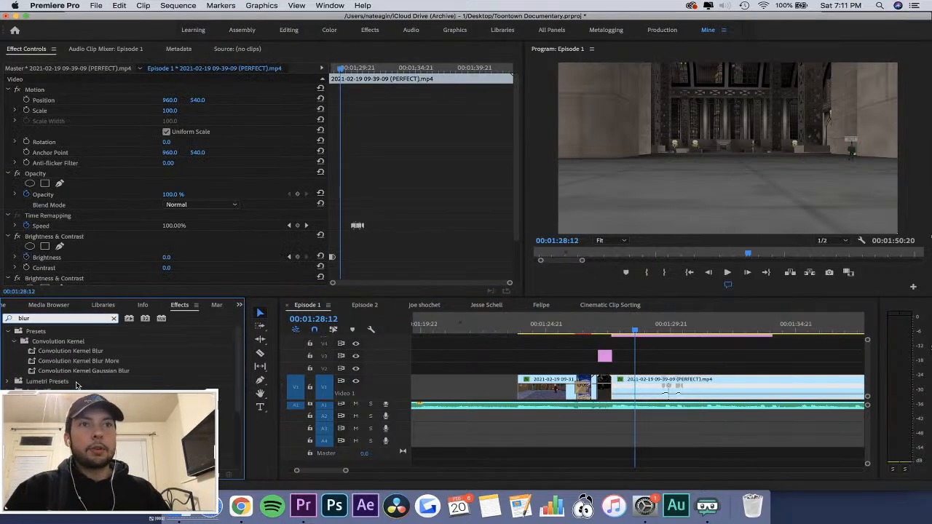
{"action": "scroll", "coordinate": [77, 384], "scroll_direction": "down", "scroll_amount": 2}
{"action": "scroll", "coordinate": [77, 357], "scroll_direction": "down", "scroll_amount": 2}
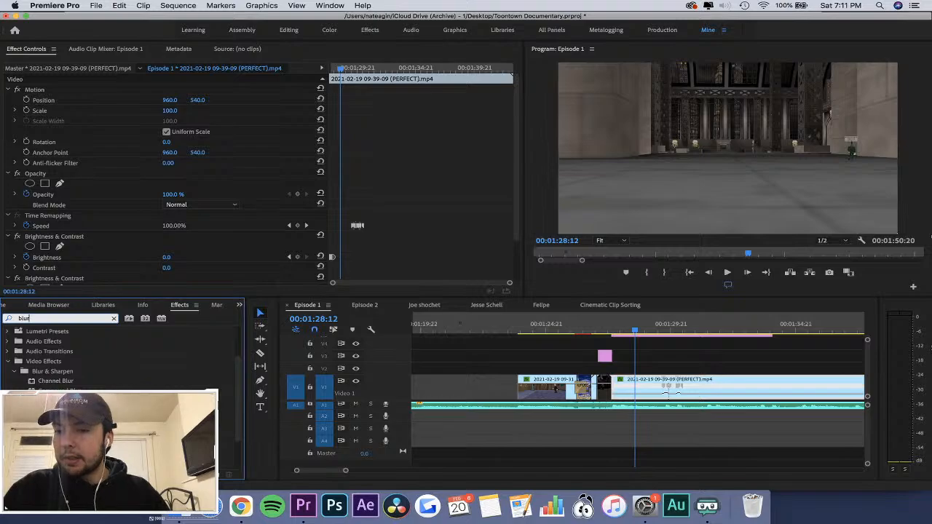
{"action": "left_click_drag", "start_coordinate": [61, 411], "coordinate": [717, 383]}
{"action": "scroll", "coordinate": [270, 249], "scroll_direction": "down", "scroll_amount": 5}
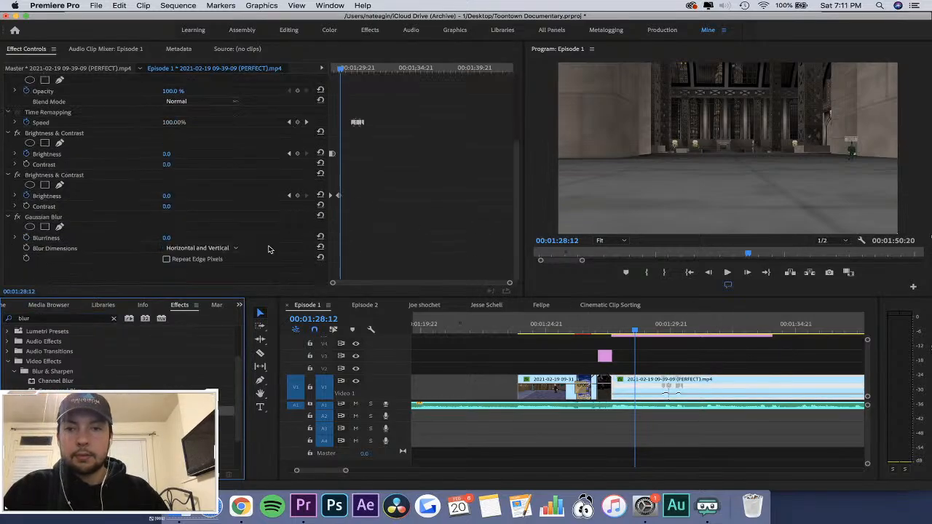
Start a Blurriness animation on the clip's first frame, 00:01:27:13, with a value of 30.
{"action": "left_click_drag", "start_coordinate": [346, 68], "coordinate": [275, 67]}
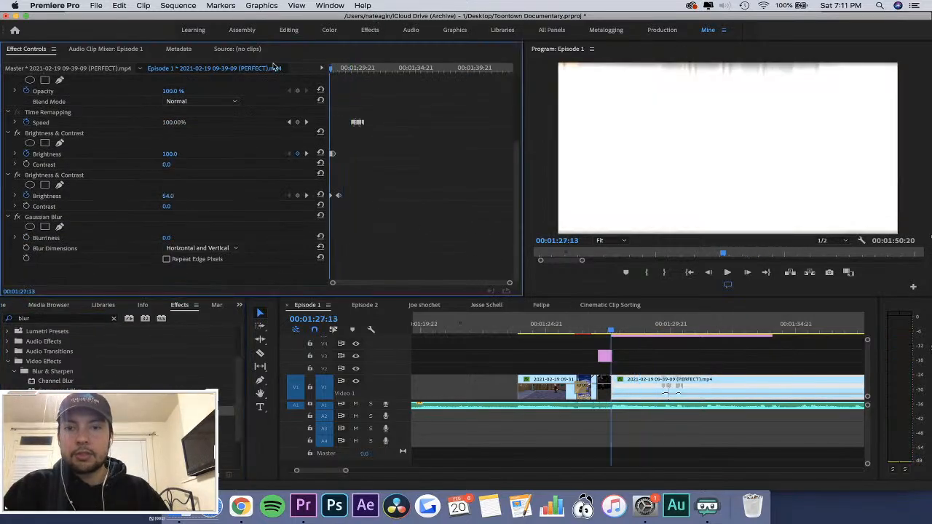
{"action": "left_click", "coordinate": [27, 238]}
{"action": "left_click", "coordinate": [167, 237]}
{"action": "type", "text": "3"}
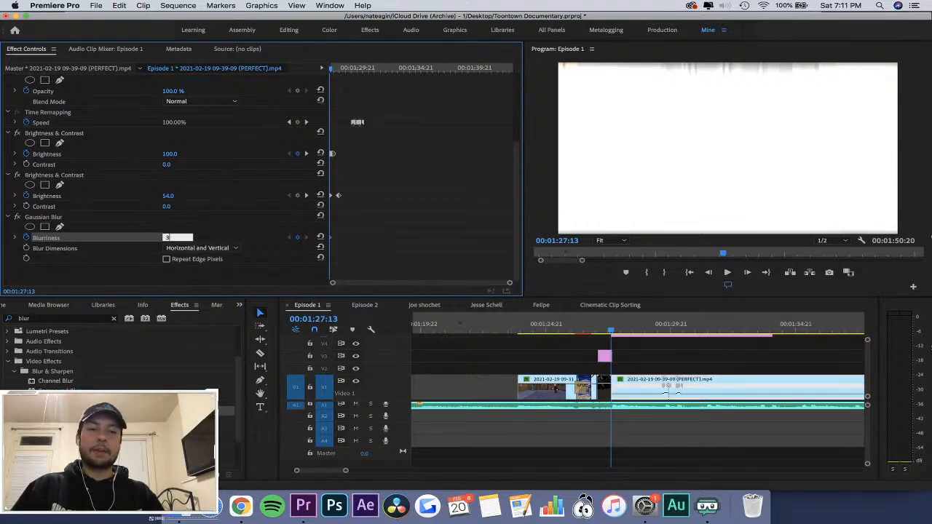
{"action": "type", "text": "0"}
{"action": "key", "text": "Return"}
Add a Blurriness keyframe of 0 at 00:01:28:00 and enable Repeat Edge Pixels for the Gaussian Blur.
{"action": "key", "text": "space"}
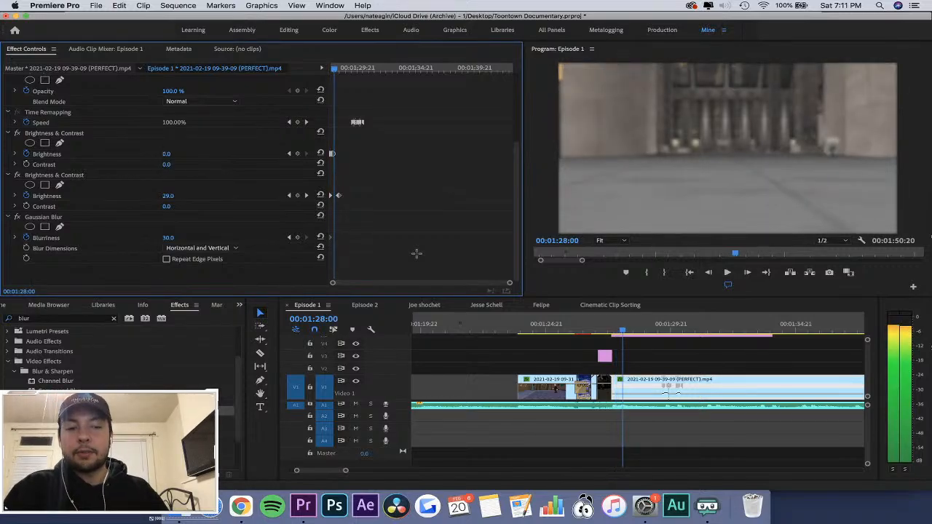
{"action": "key", "text": "="}
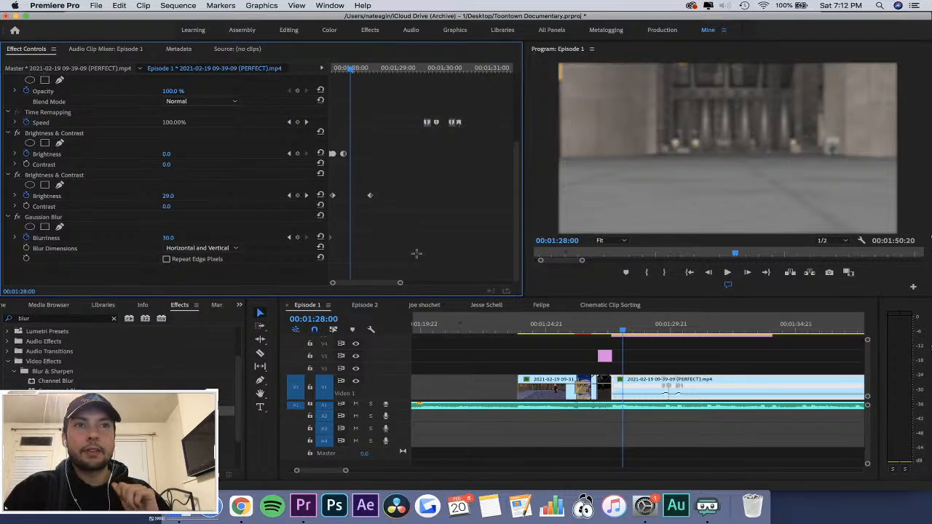
{"action": "left_click", "coordinate": [297, 238]}
{"action": "left_click", "coordinate": [177, 238]}
{"action": "type", "text": "0"}
{"action": "key", "text": "Return"}
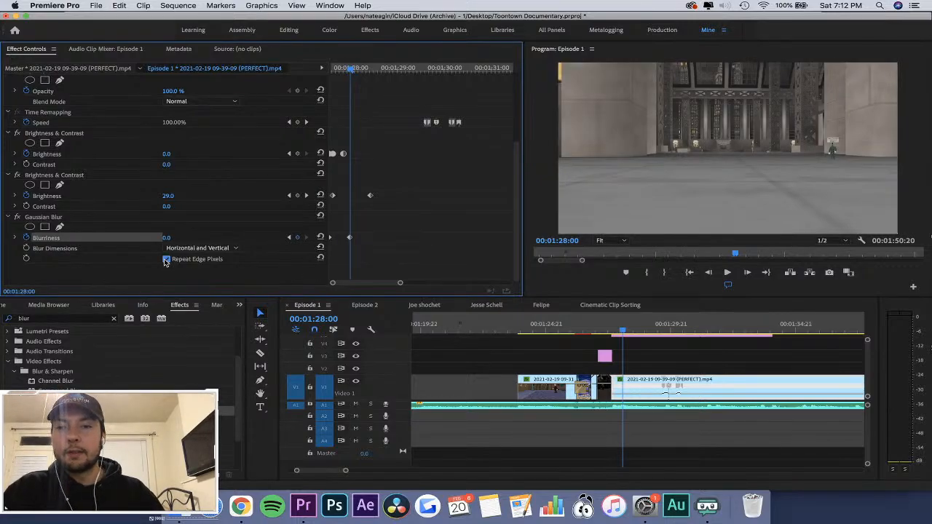
Play the transition into the clip several times to check the combined flash and Gaussian Blur fade.
{"action": "left_click_drag", "start_coordinate": [618, 330], "coordinate": [602, 329]}
{"action": "key", "text": "space"}
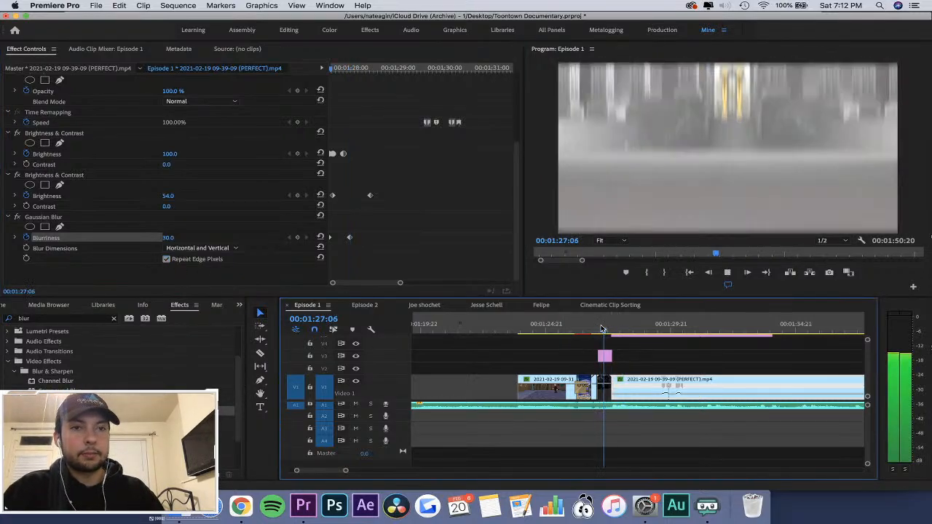
{"action": "left_click", "coordinate": [602, 328]}
{"action": "key", "text": "space"}
{"action": "key", "text": "space"}
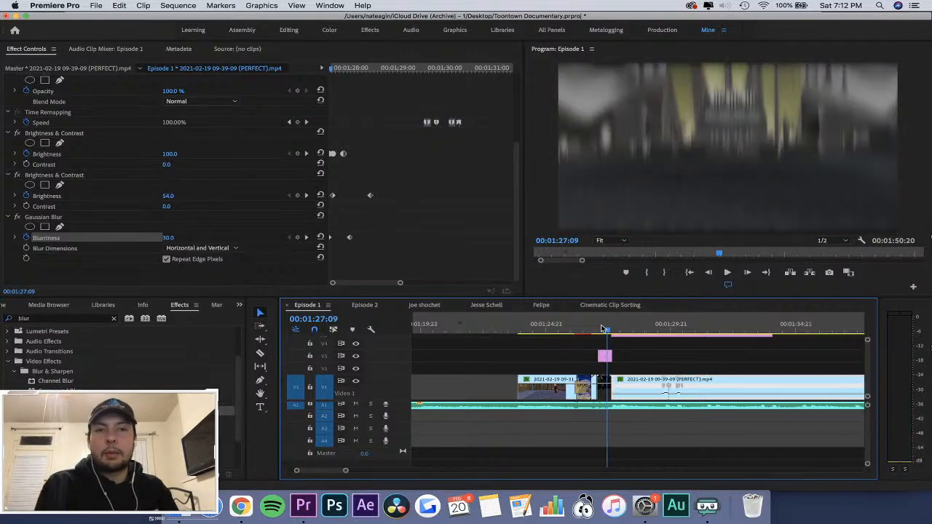
{"action": "left_click_drag", "start_coordinate": [352, 69], "coordinate": [266, 70]}
{"action": "key", "text": "space"}
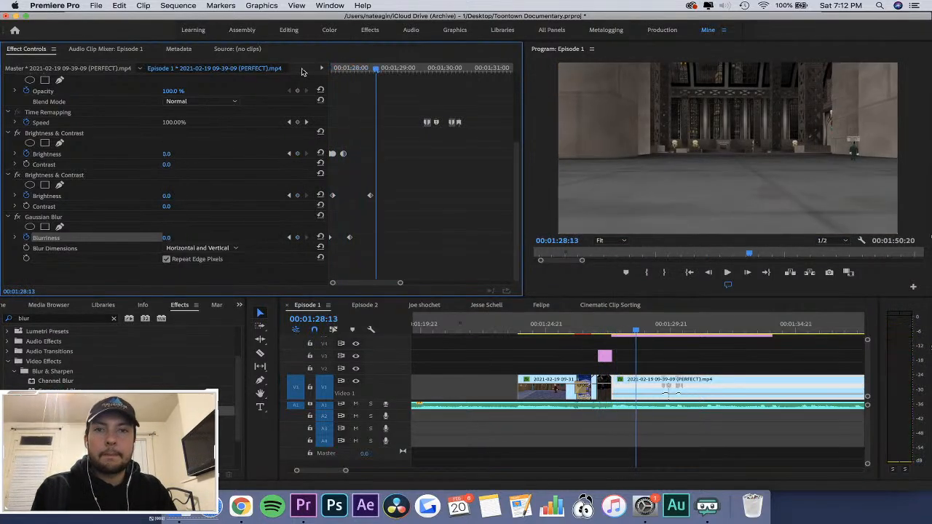
{"action": "key", "text": "space"}
Start a Scale animation on the clip's first frame, 00:01:27:13, with a value of 150.
{"action": "scroll", "coordinate": [270, 170], "scroll_direction": "up", "scroll_amount": 5}
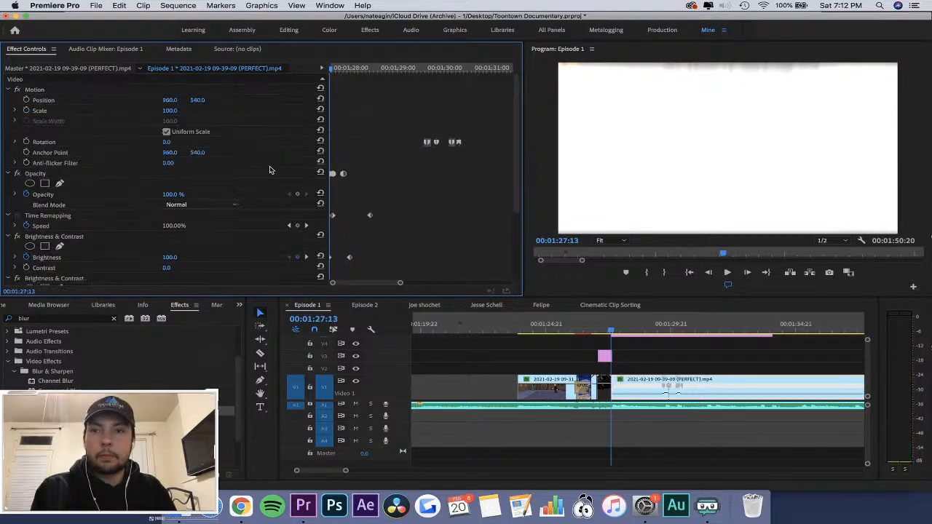
{"action": "left_click", "coordinate": [39, 110]}
{"action": "left_click", "coordinate": [172, 110]}
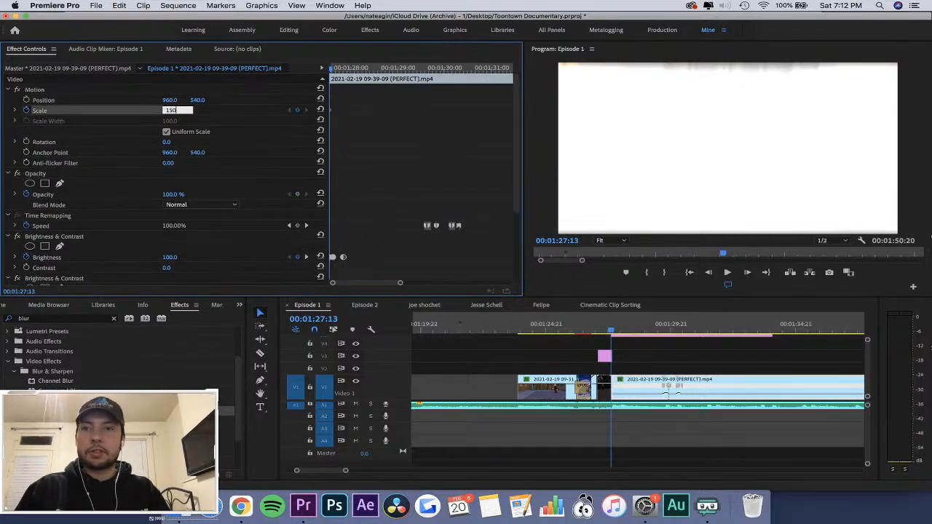
{"action": "key", "text": "Return"}
Add a second Scale keyframe at 00:01:28:01, trying 120 and settling on 110.
{"action": "key", "text": "space"}
{"action": "key", "text": "Right"}
{"action": "key", "text": "Right"}
{"action": "key", "text": "Right"}
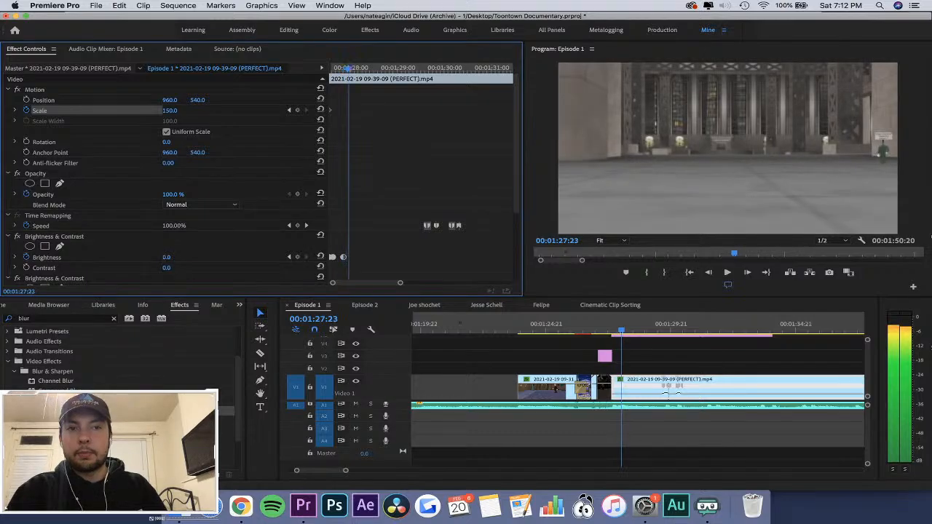
{"action": "key", "text": "Right"}
{"action": "key", "text": "Right"}
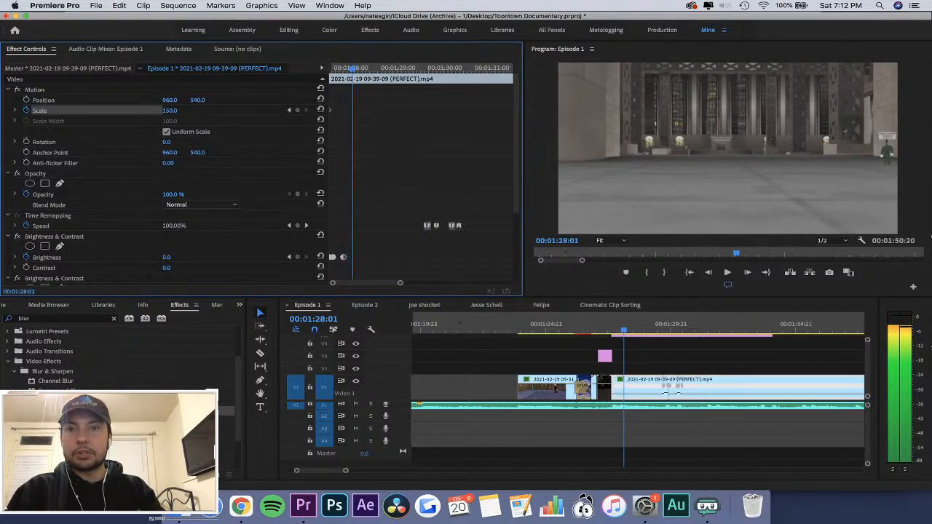
{"action": "left_click", "coordinate": [176, 110]}
{"action": "type", "text": "120"}
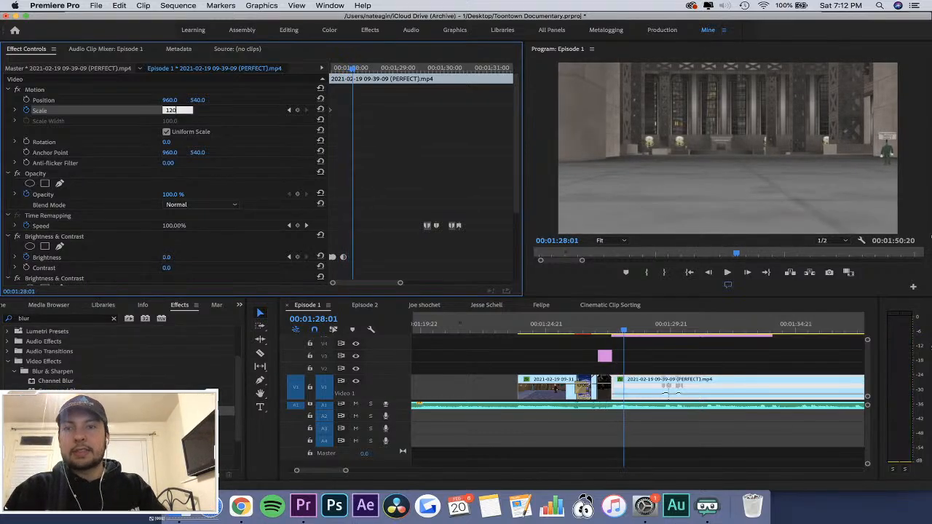
{"action": "key", "text": "Return"}
{"action": "left_click", "coordinate": [172, 110]}
{"action": "type", "text": "110"}
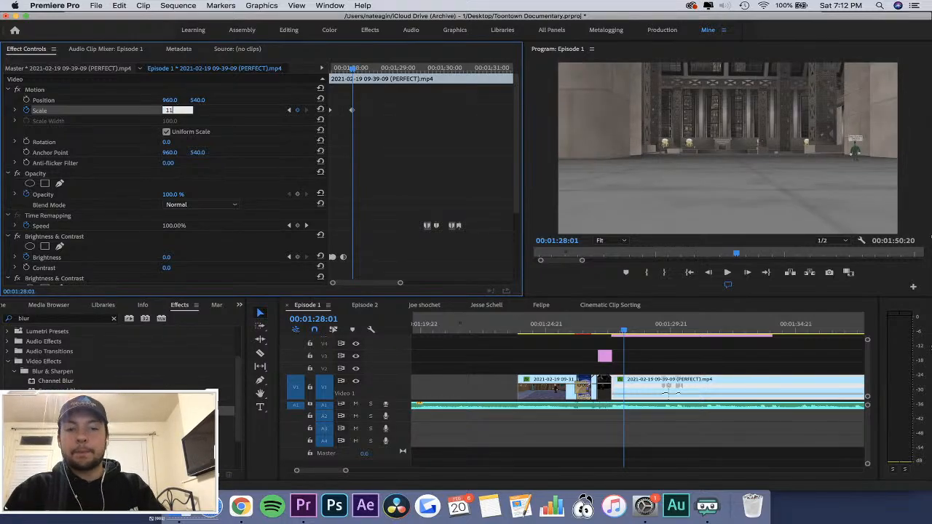
{"action": "key", "text": "Return"}
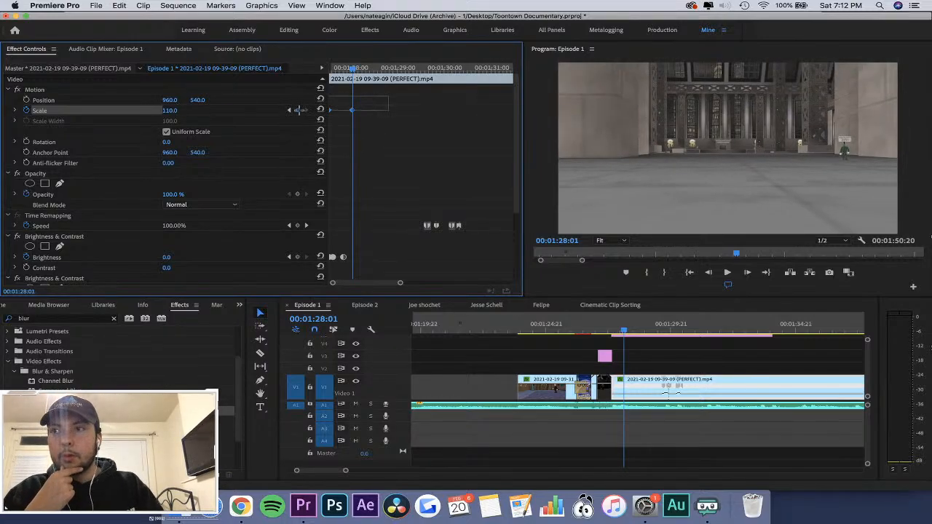
Set both Scale keyframes to Auto Bezier interpolation and check the frames around the cut at 00:01:27:13.
{"action": "right_click", "coordinate": [356, 113]}
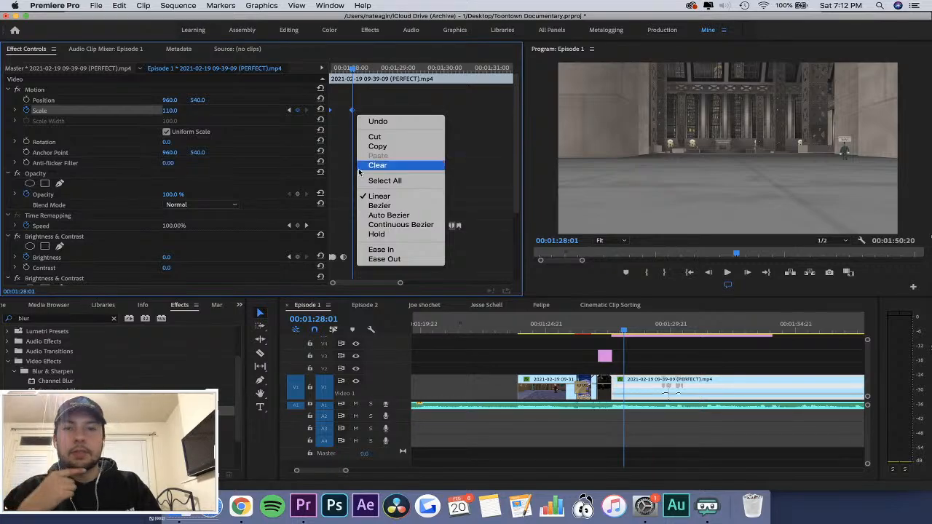
{"action": "left_click", "coordinate": [370, 216]}
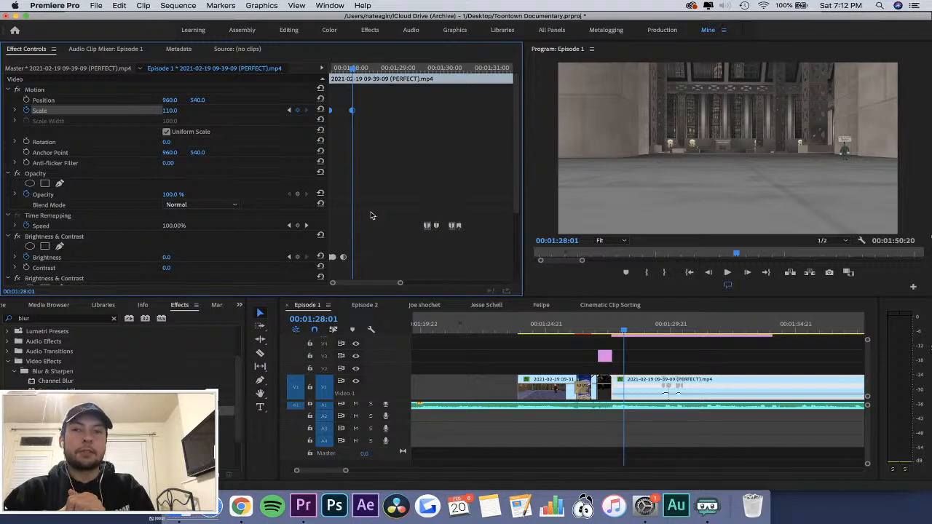
{"action": "left_click", "coordinate": [613, 330]}
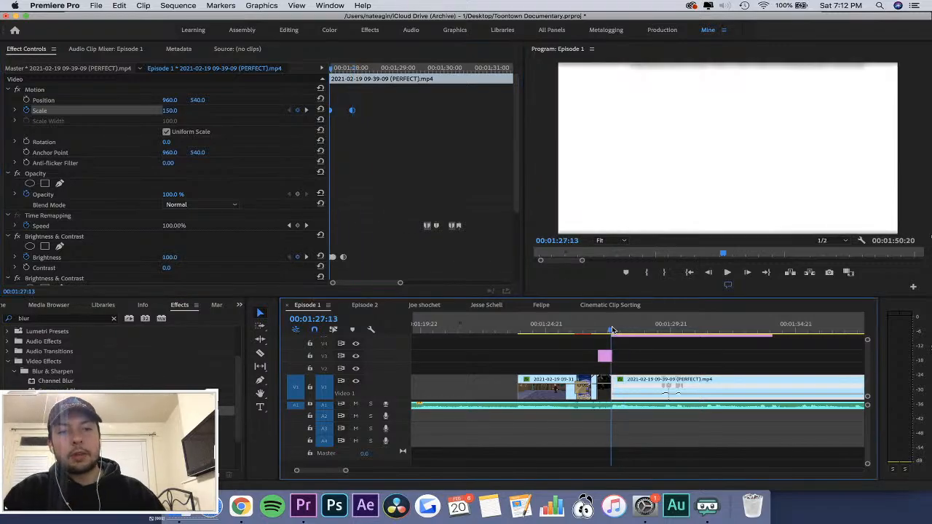
{"action": "mouse_move", "coordinate": [612, 329]}
{"action": "left_mouse_down"}
{"action": "mouse_move", "coordinate": [623, 331]}
{"action": "mouse_move", "coordinate": [611, 327]}
{"action": "left_mouse_up"}
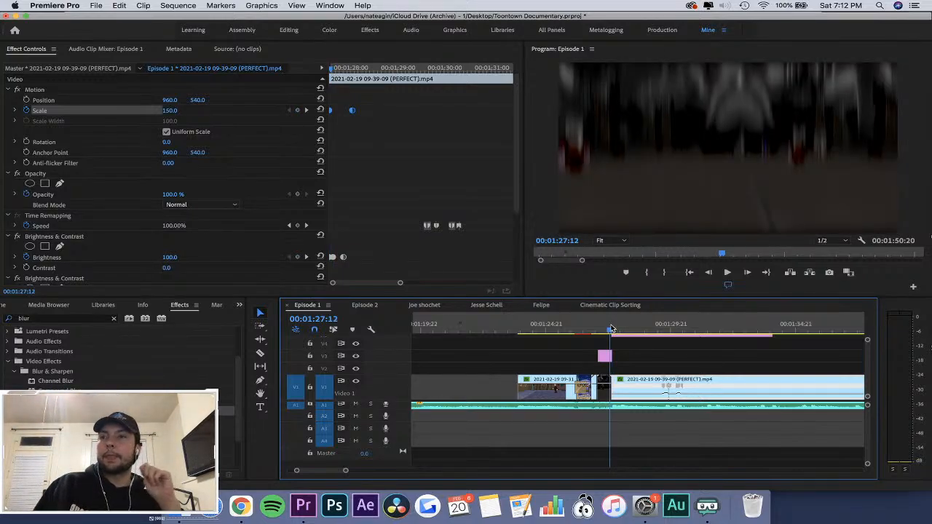
{"action": "mouse_move", "coordinate": [611, 326]}
{"action": "left_mouse_down"}
{"action": "mouse_move", "coordinate": [619, 332]}
{"action": "mouse_move", "coordinate": [611, 331]}
{"action": "left_mouse_up"}
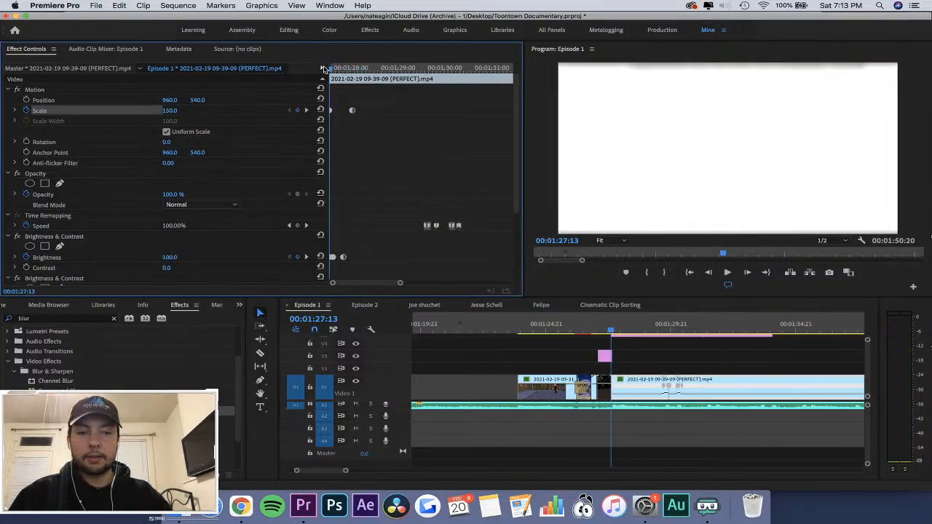
Add a middle Scale keyframe of 120 and place it at 00:01:27:17.
{"action": "key", "text": "equal"}
{"action": "key", "text": "equal"}
{"action": "key", "text": "Right"}
{"action": "key", "text": "Right"}
{"action": "key", "text": "Right"}
{"action": "left_click", "coordinate": [168, 110]}
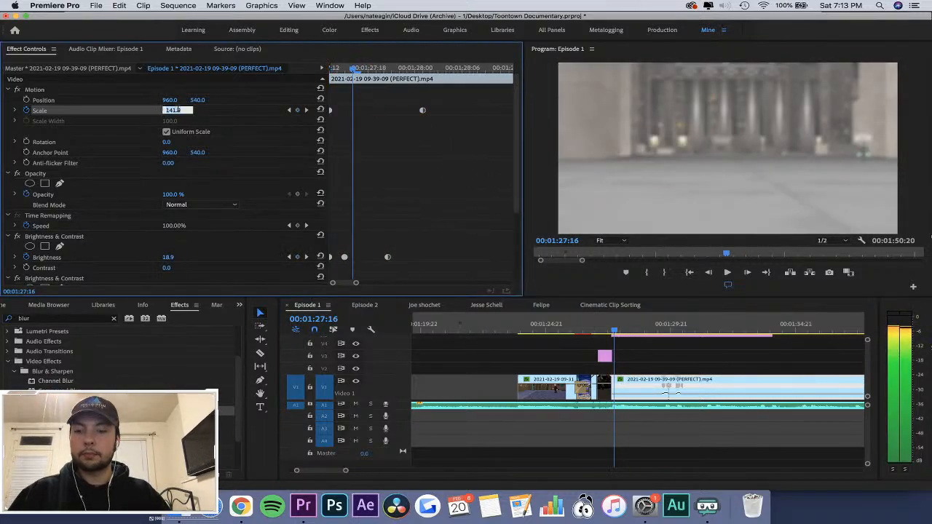
{"action": "type", "text": "120"}
{"action": "key", "text": "Return"}
{"action": "key", "text": "Right"}
{"action": "key", "text": "Right"}
{"action": "left_click_drag", "start_coordinate": [352, 110], "coordinate": [361, 114]}
{"action": "key", "text": "Left"}
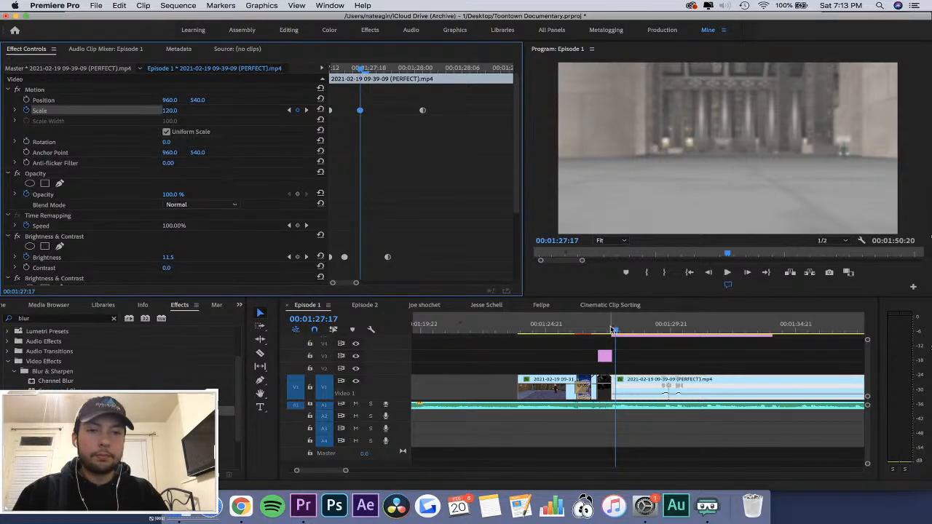
Replay the transition to check the zoom-out, and scrub from 00:01:27:06 to 00:01:27:21.
{"action": "left_click_drag", "start_coordinate": [613, 330], "coordinate": [600, 332]}
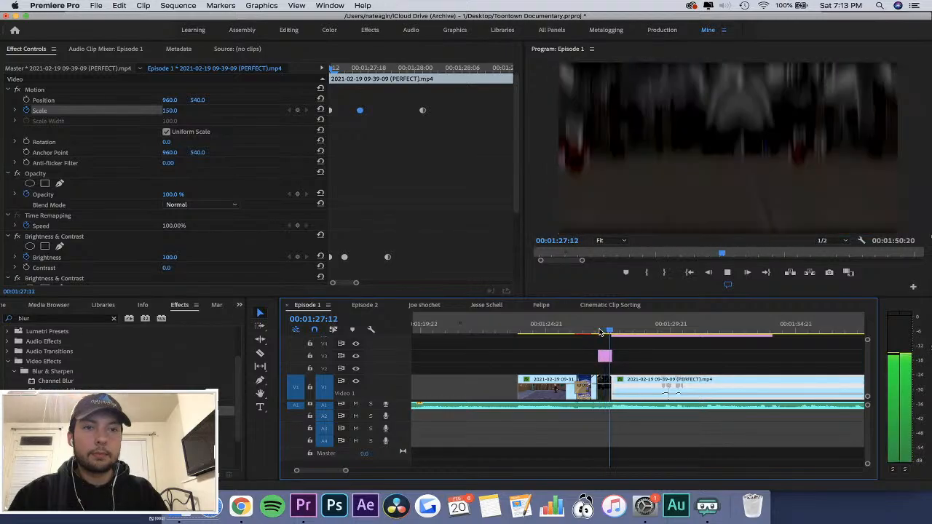
{"action": "key", "text": "space"}
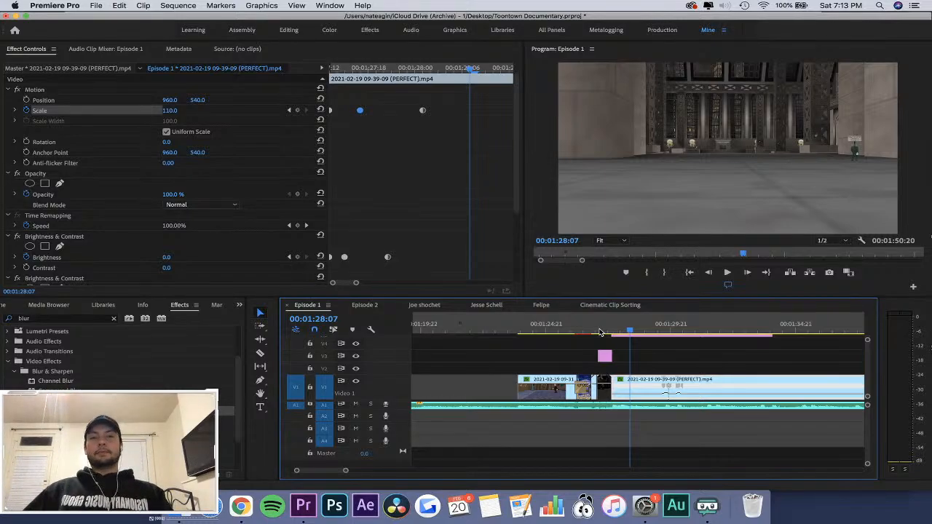
{"action": "key", "text": "space"}
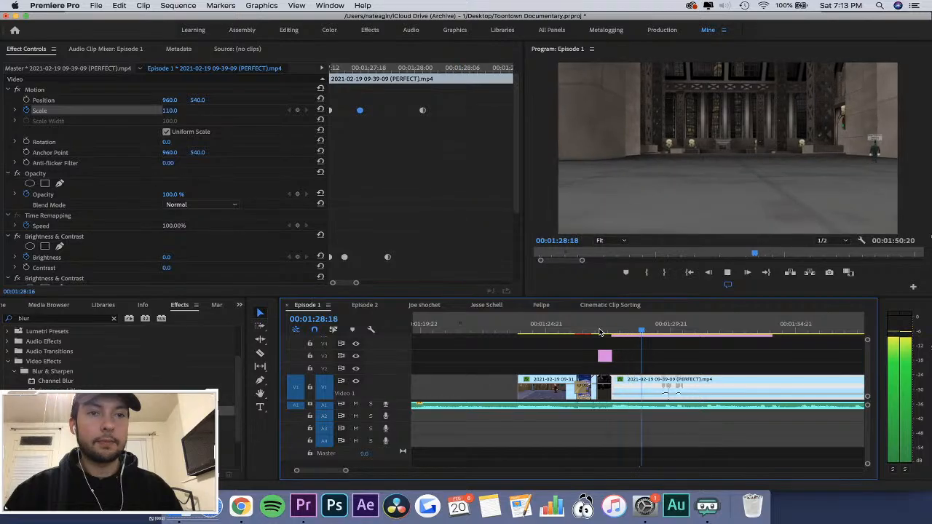
{"action": "left_click", "coordinate": [601, 332]}
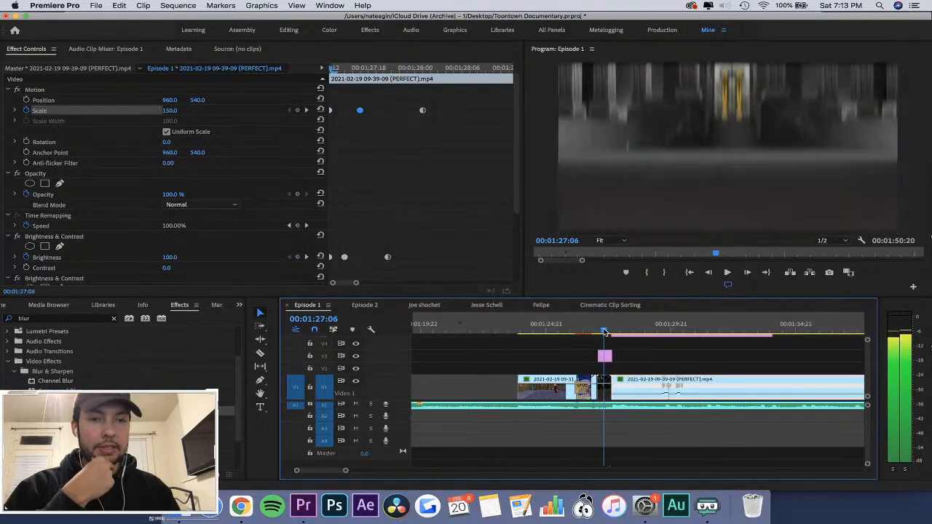
{"action": "left_click_drag", "start_coordinate": [604, 332], "coordinate": [621, 336]}
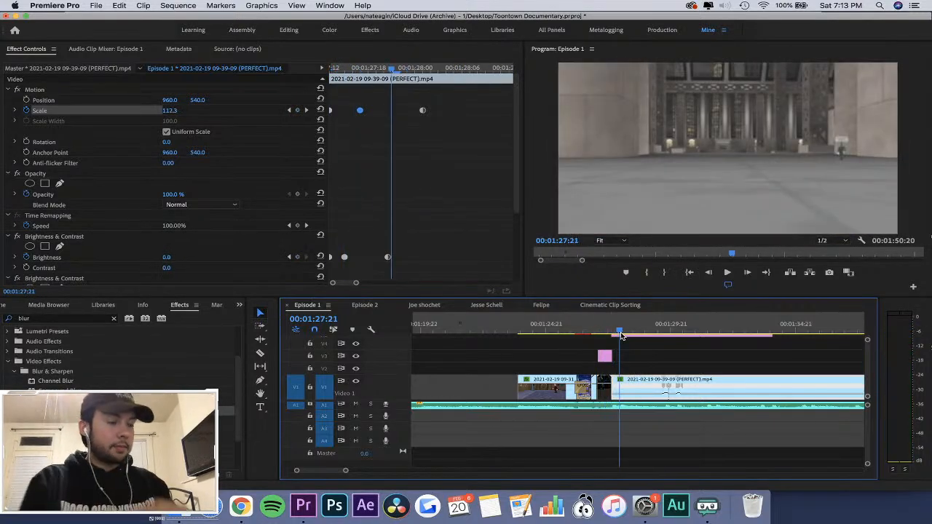
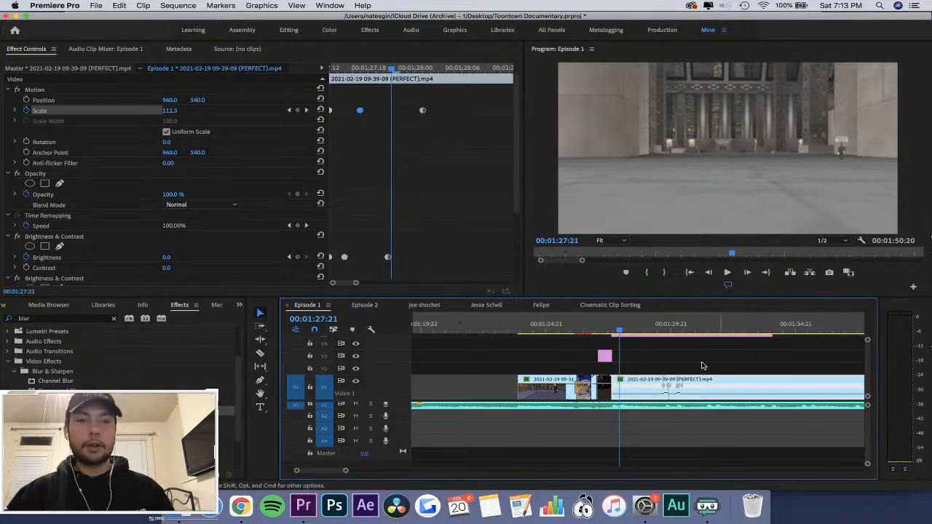
Move the clip's last Scale keyframe to 00:01:28:10 and play back the opening zoom.
{"action": "left_click", "coordinate": [588, 325]}
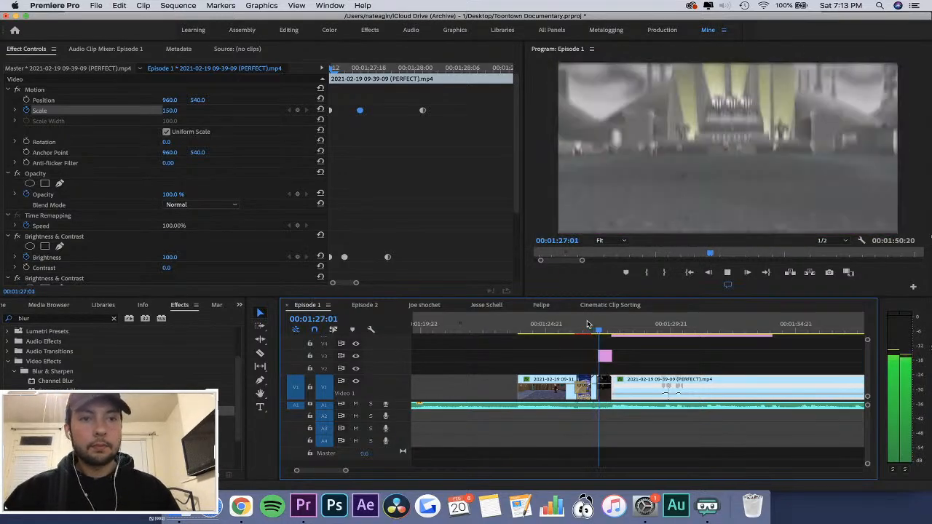
{"action": "key", "text": "space"}
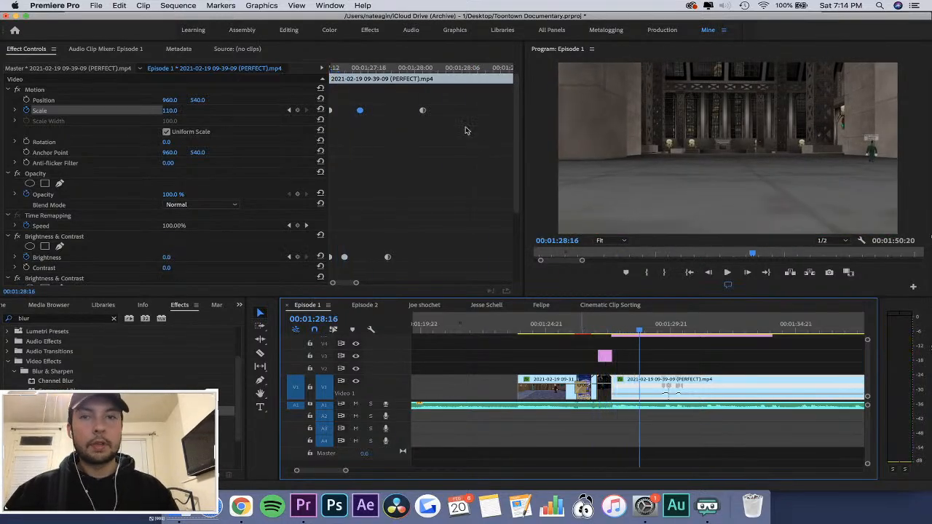
{"action": "left_click", "coordinate": [369, 66]}
{"action": "key", "text": "minus"}
{"action": "key", "text": "space"}
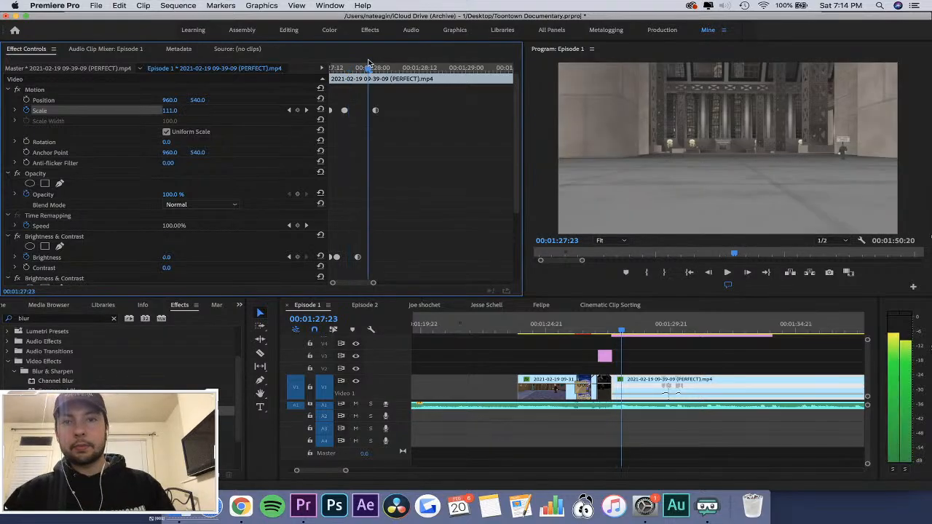
{"action": "key", "text": "space"}
{"action": "left_click_drag", "start_coordinate": [375, 110], "coordinate": [411, 111]}
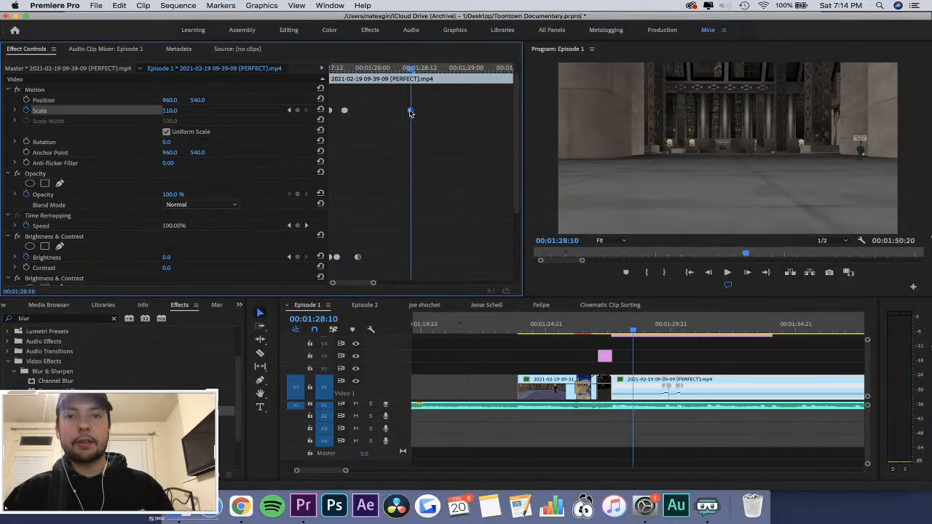
{"action": "left_click", "coordinate": [357, 68]}
{"action": "key", "text": "space"}
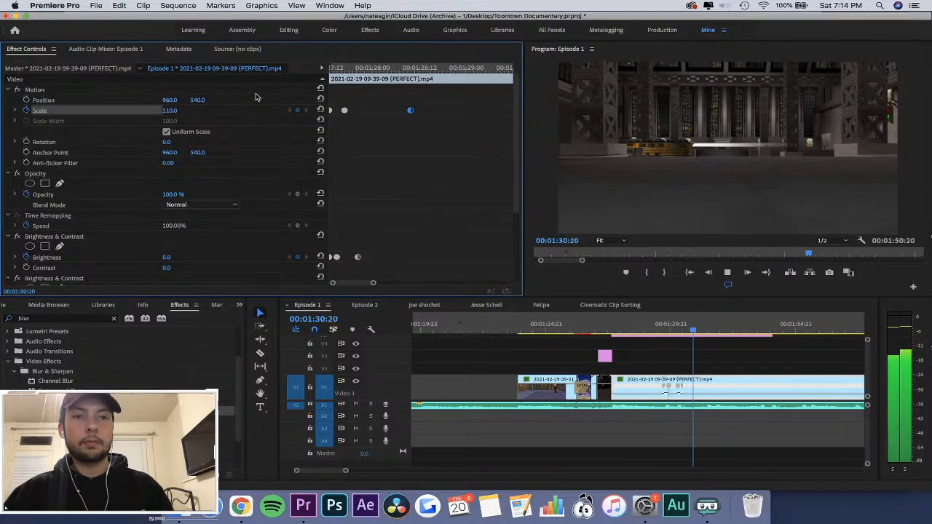
{"action": "key", "text": "space"}
Split the Speed keyframe near 00:01:29:20 on the timeline clip into a gradual ramp.
{"action": "left_click", "coordinate": [665, 331]}
{"action": "key", "text": "="}
{"action": "key", "text": "="}
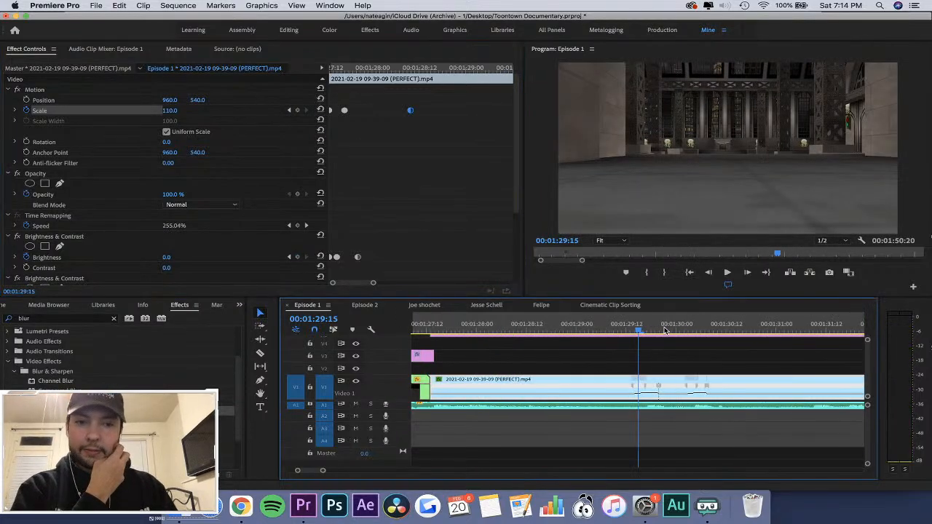
{"action": "key", "text": "="}
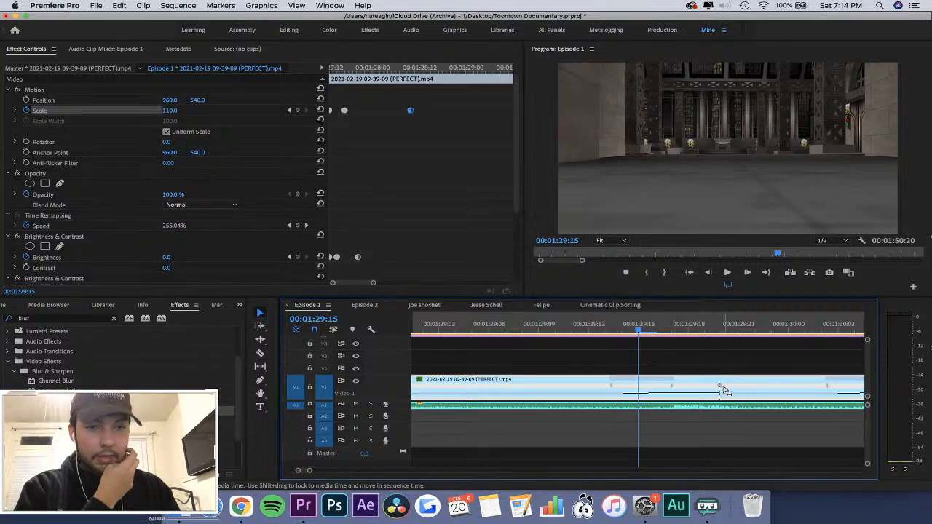
{"action": "left_click_drag", "start_coordinate": [724, 391], "coordinate": [754, 391]}
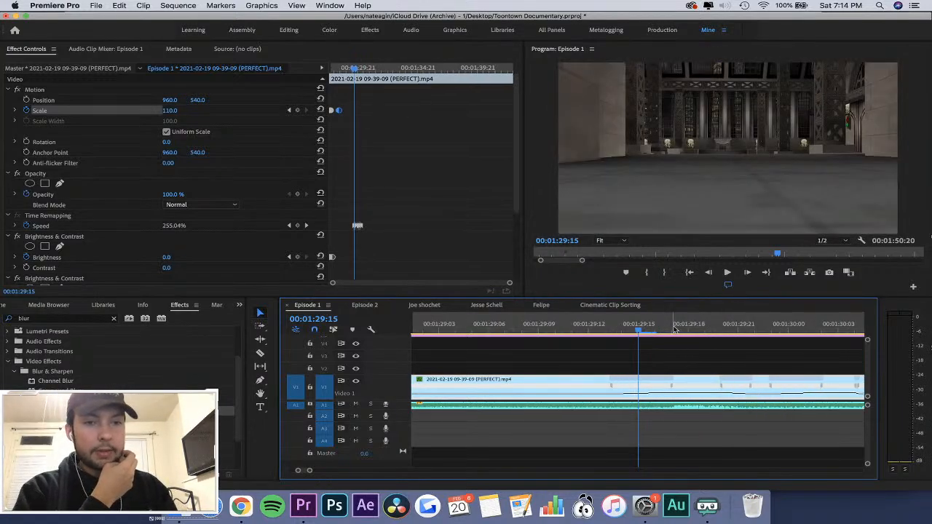
Play back the clip's speed ramps around 00:01:29:12 several times to check their timing.
{"action": "left_click_drag", "start_coordinate": [644, 330], "coordinate": [606, 363]}
{"action": "key", "text": "minus"}
{"action": "left_click", "coordinate": [610, 328]}
{"action": "key", "text": "space"}
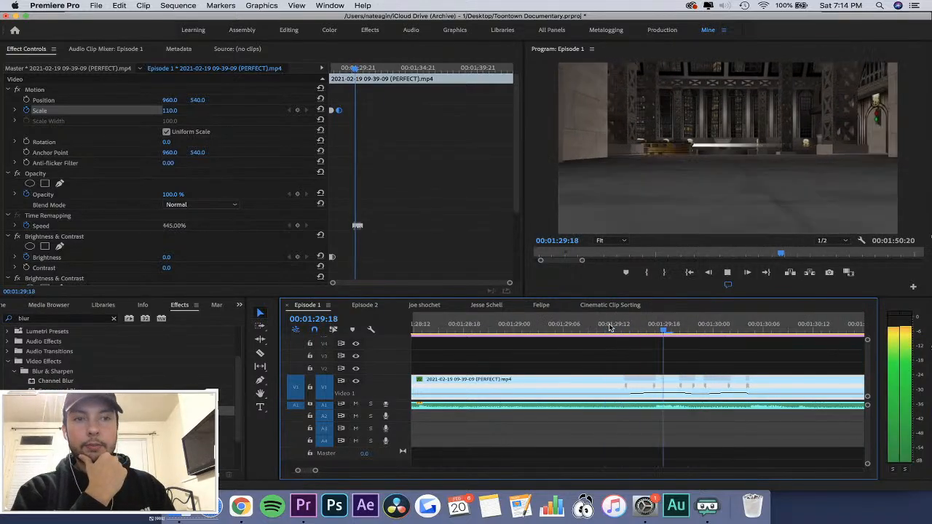
{"action": "left_click", "coordinate": [583, 328]}
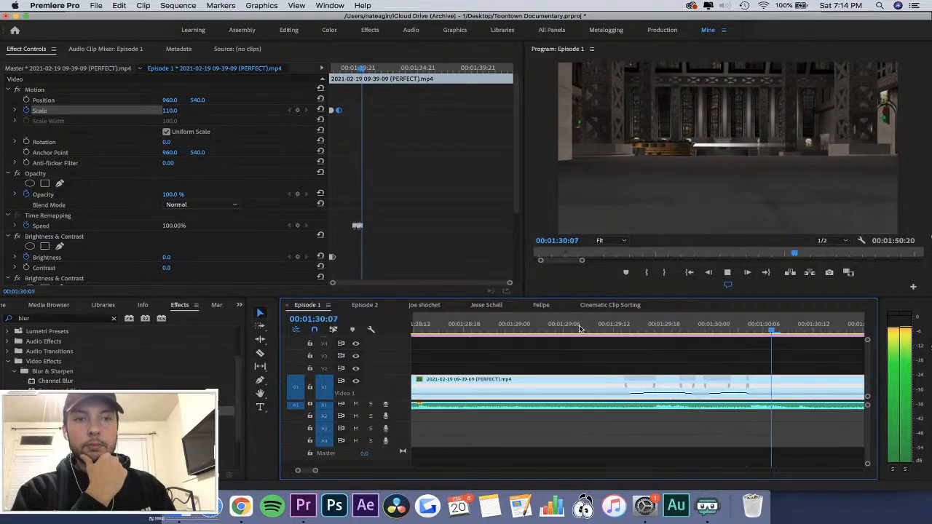
{"action": "left_click", "coordinate": [509, 327]}
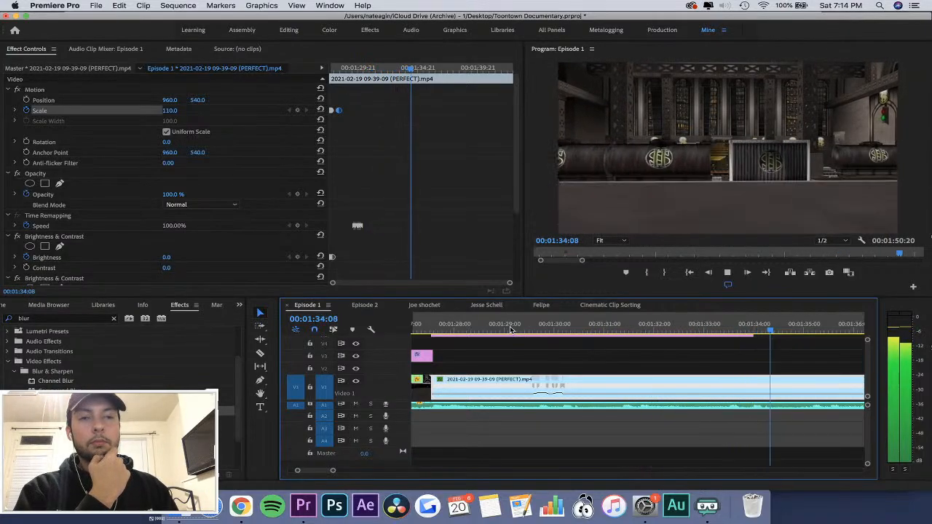
{"action": "left_click", "coordinate": [509, 328]}
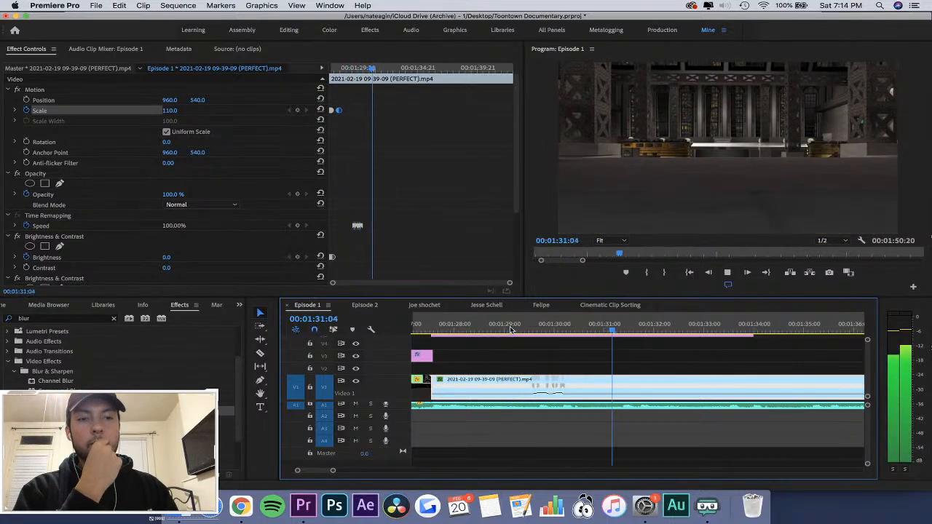
Add a time-remapping Speed keyframe to the clip at 00:01:31:09.
{"action": "left_click", "coordinate": [623, 328]}
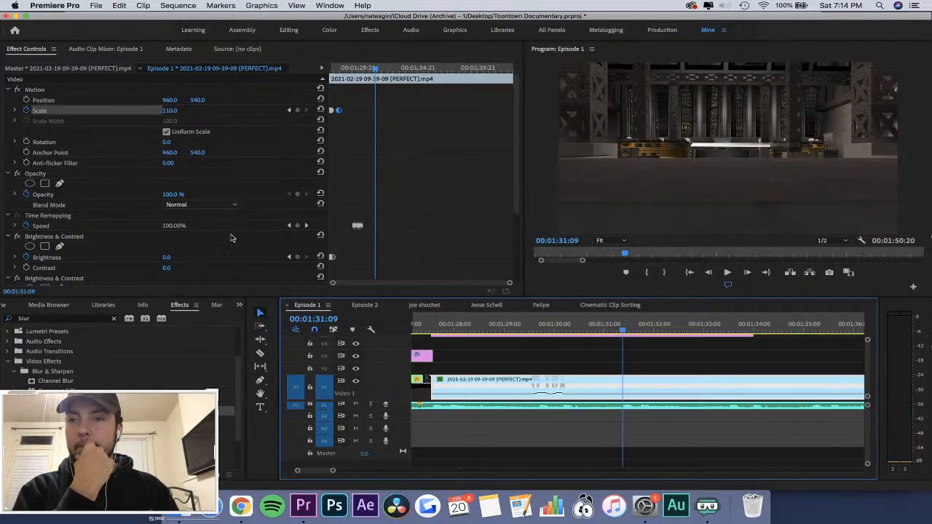
{"action": "left_click", "coordinate": [298, 225]}
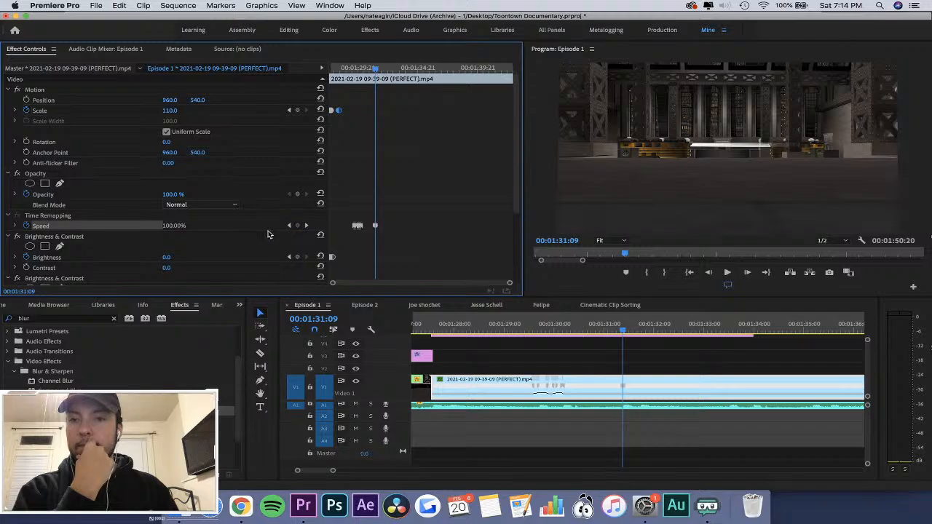
{"action": "left_click", "coordinate": [270, 236]}
{"action": "key", "text": "Right"}
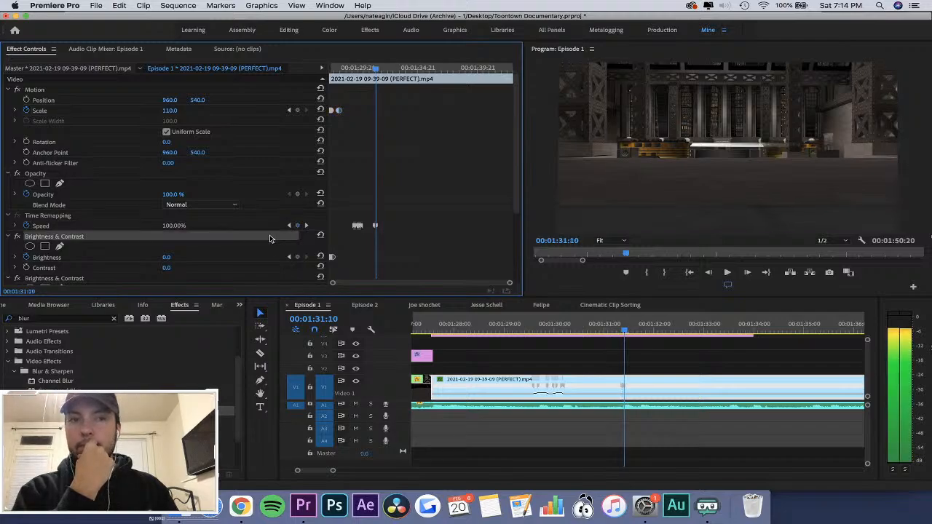
Add another time-remapping Speed keyframe at 00:01:31:20.
{"action": "left_click", "coordinate": [422, 229]}
{"action": "key", "text": "="}
{"action": "key", "text": "="}
{"action": "key", "text": "="}
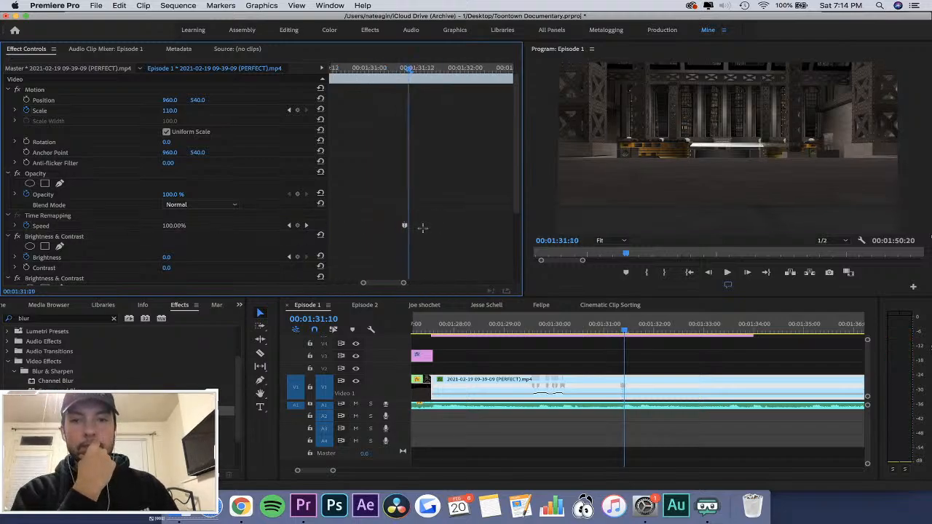
{"action": "left_click_drag", "start_coordinate": [409, 68], "coordinate": [448, 72]}
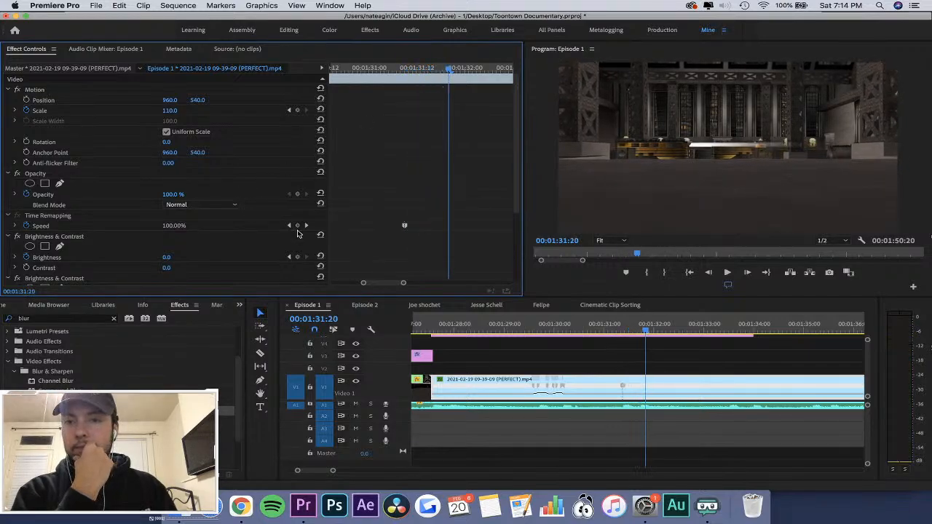
{"action": "left_click", "coordinate": [297, 227]}
Raise the speed between the 00:01:31:09 and 00:01:31:20 keyframes to 270% and spread the first keyframe into a ramp.
{"action": "left_click", "coordinate": [631, 329]}
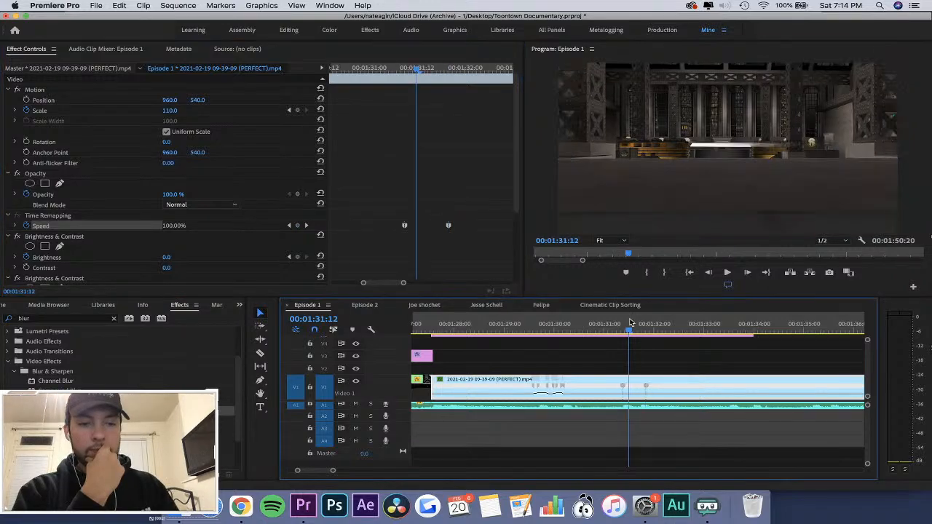
{"action": "key", "text": "="}
{"action": "key", "text": "="}
{"action": "left_click_drag", "start_coordinate": [644, 394], "coordinate": [643, 311]}
{"action": "left_click_drag", "start_coordinate": [616, 386], "coordinate": [660, 388]}
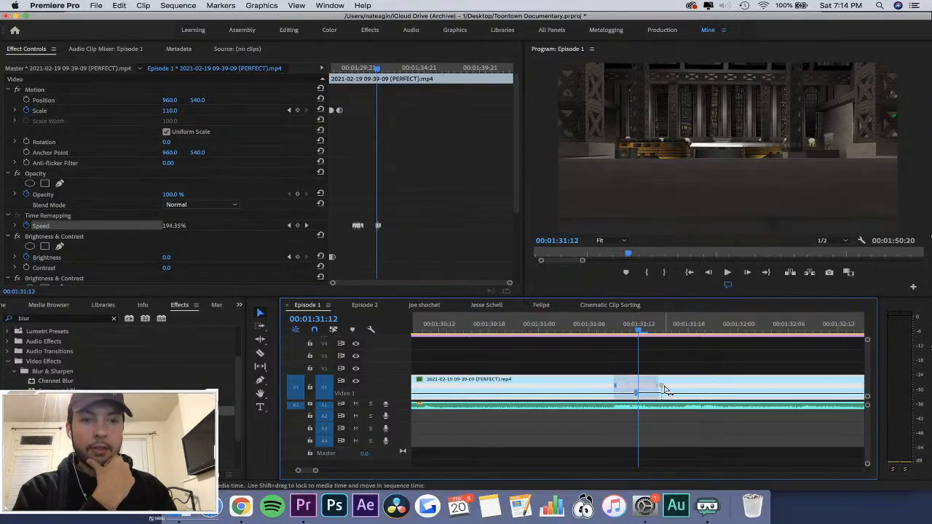
{"action": "left_click_drag", "start_coordinate": [380, 227], "coordinate": [418, 239]}
{"action": "key", "text": "equal"}
{"action": "key", "text": "equal"}
{"action": "key", "text": "equal"}
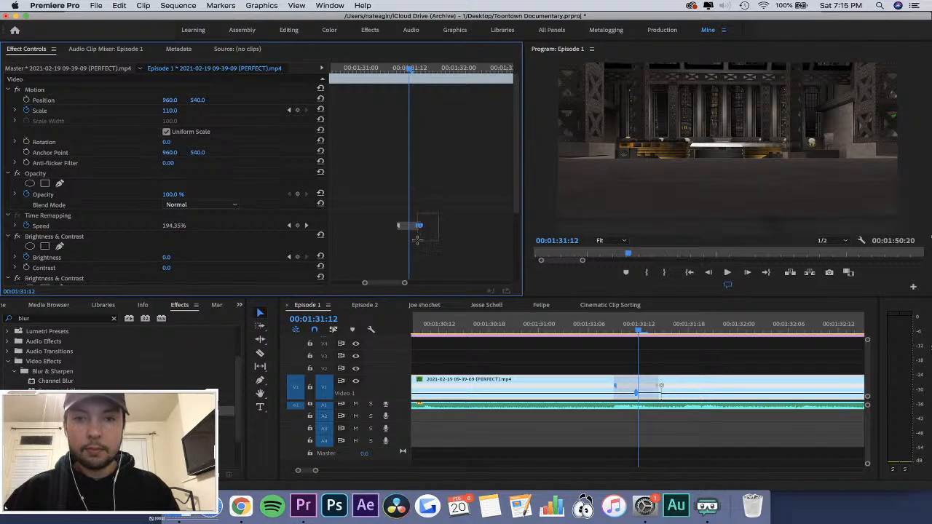
Undo the ramp, the 270% speed increase and the Speed keyframe at 00:01:31:20.
{"action": "key", "text": "super+z"}
{"action": "key", "text": "equal"}
{"action": "key", "text": "equal"}
{"action": "key", "text": "equal"}
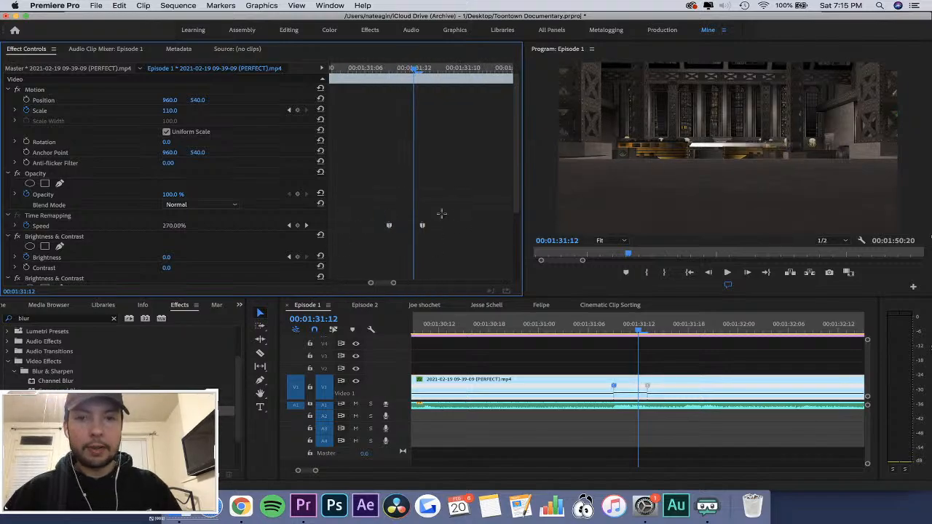
{"action": "key", "text": "super+z"}
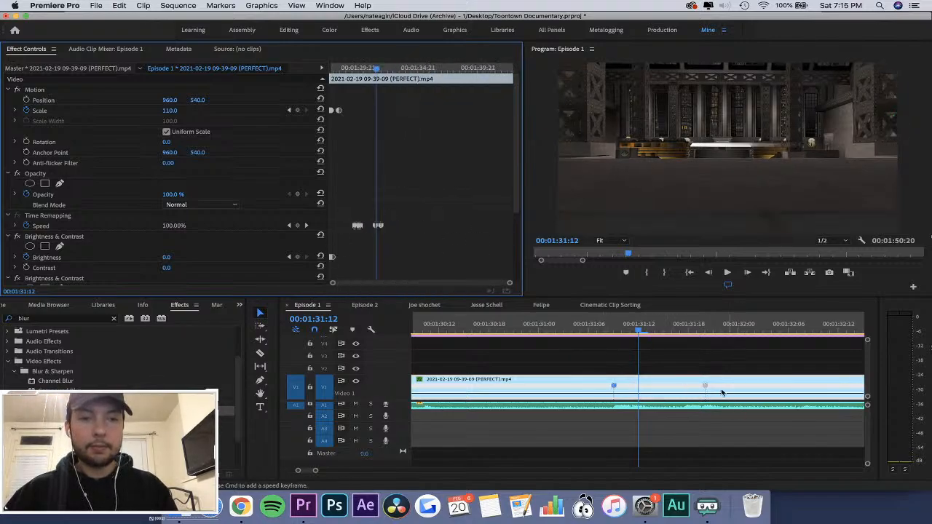
Add a time-remapping Speed keyframe to the clip at 00:01:34:05.
{"action": "left_click_drag", "start_coordinate": [474, 67], "coordinate": [447, 69]}
{"action": "left_click", "coordinate": [304, 225]}
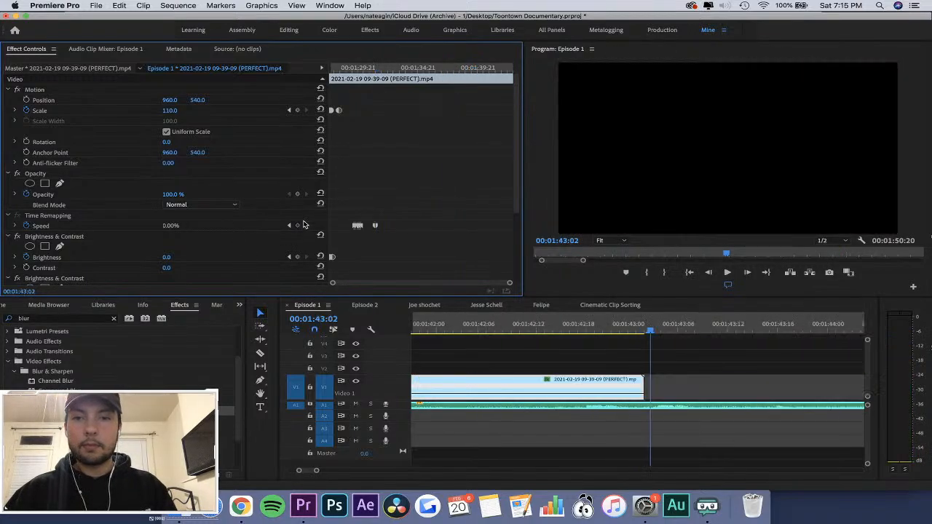
{"action": "left_click_drag", "start_coordinate": [378, 69], "coordinate": [409, 69]}
{"action": "left_click", "coordinate": [298, 226]}
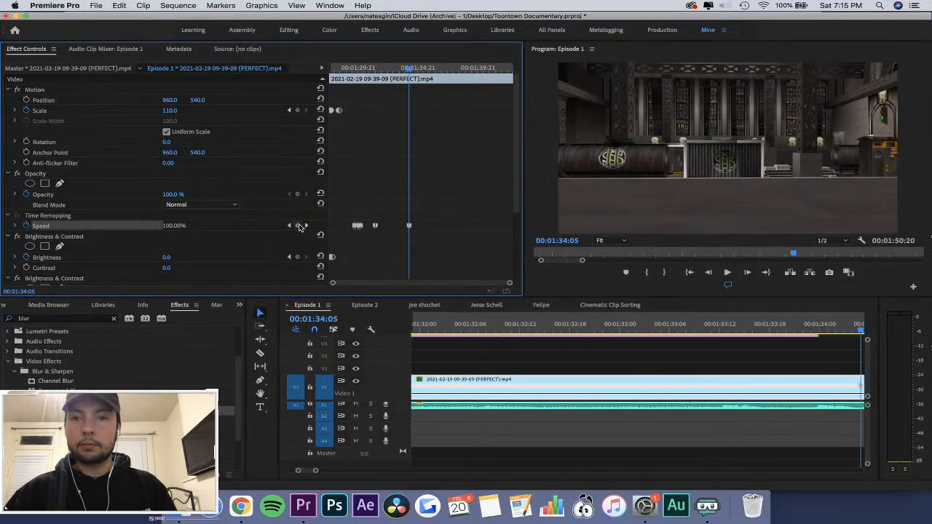
Raise the speed between the 00:01:31:09 and 00:01:34:05 keyframes to 457% and spread the first keyframe into a gradual ramp.
{"action": "left_click", "coordinate": [370, 69]}
{"action": "key", "text": "equal"}
{"action": "key", "text": "equal"}
{"action": "left_click", "coordinate": [437, 69]}
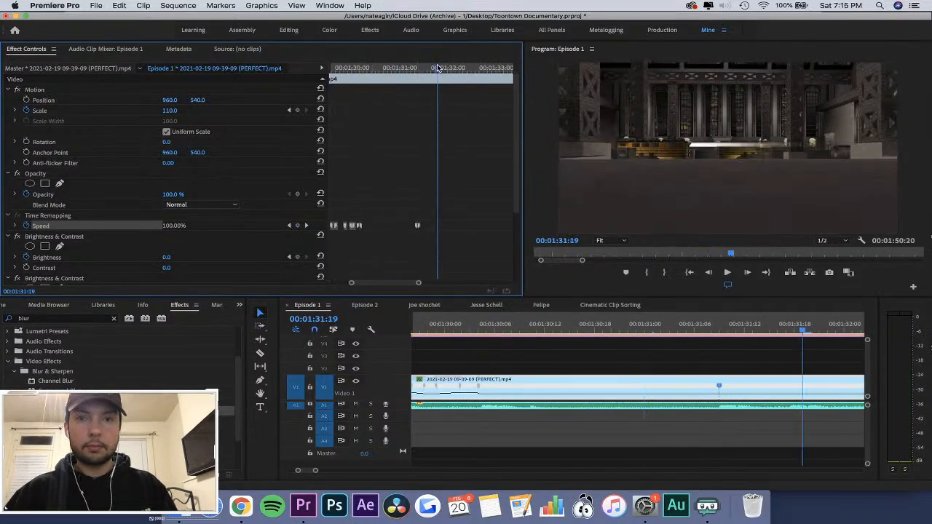
{"action": "key", "text": "equal"}
{"action": "key", "text": "minus"}
{"action": "key", "text": "minus"}
{"action": "left_click", "coordinate": [656, 337]}
{"action": "key", "text": "minus"}
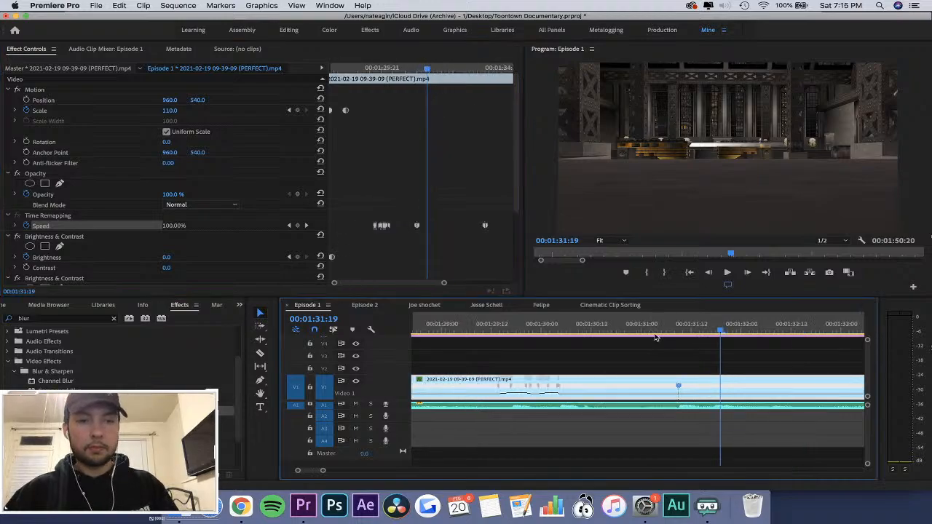
{"action": "key", "text": "equal"}
{"action": "key", "text": "minus"}
{"action": "key", "text": "minus"}
{"action": "key", "text": "equal"}
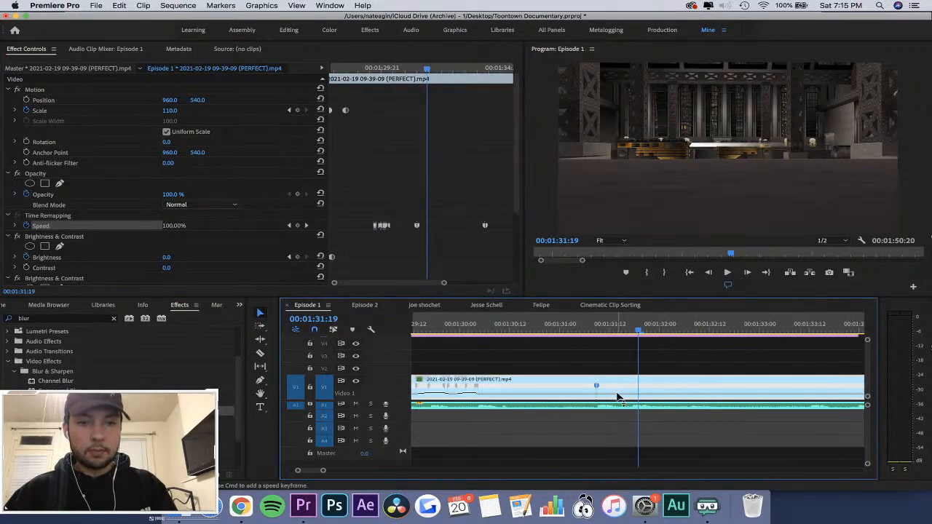
{"action": "mouse_move", "coordinate": [619, 395]}
{"action": "left_mouse_down"}
{"action": "mouse_move", "coordinate": [611, 392]}
{"action": "mouse_move", "coordinate": [633, 391]}
{"action": "left_mouse_up"}
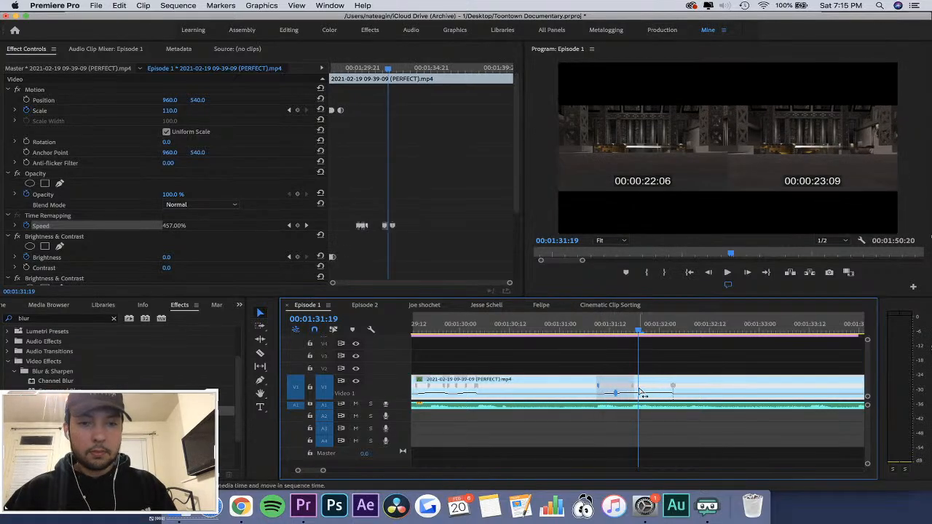
Play back the new speed ramp from just before 00:01:31:07 to check its timing.
{"action": "mouse_move", "coordinate": [608, 335]}
{"action": "left_mouse_down"}
{"action": "mouse_move", "coordinate": [560, 335]}
{"action": "mouse_move", "coordinate": [590, 335]}
{"action": "left_mouse_up"}
{"action": "key", "text": "space"}
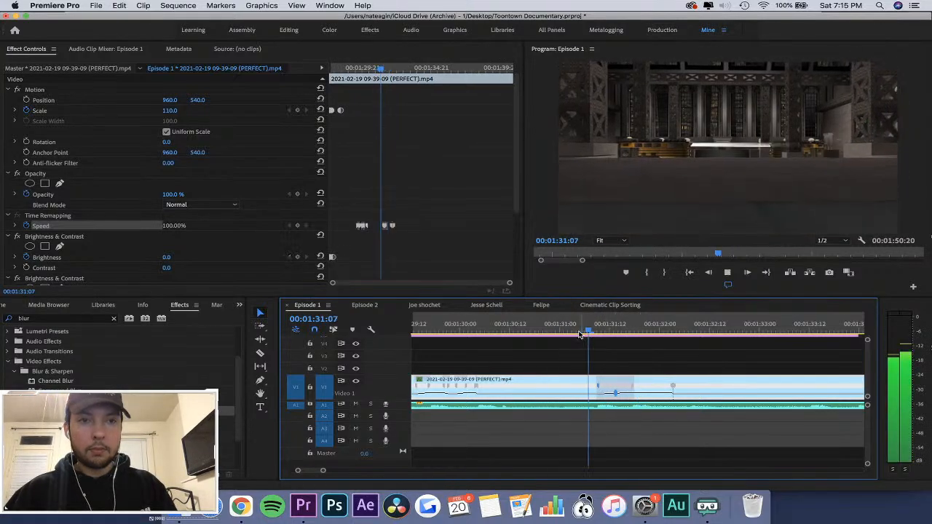
{"action": "left_click", "coordinate": [568, 335]}
{"action": "key", "text": "space"}
{"action": "key", "text": "space"}
Shift the ramp-up Speed keyframe at about 00:01:31:09 a few frames earlier.
{"action": "left_click", "coordinate": [377, 206]}
{"action": "left_click_drag", "start_coordinate": [377, 206], "coordinate": [377, 226]}
{"action": "key", "text": "equal"}
{"action": "key", "text": "equal"}
{"action": "key", "text": "equal"}
{"action": "key", "text": "minus"}
{"action": "key", "text": "minus"}
{"action": "key", "text": "minus"}
Deselect the clip and play back the shifted speed ramp from about 00:01:30:21.
{"action": "left_click", "coordinate": [551, 343]}
{"action": "left_click", "coordinate": [547, 332]}
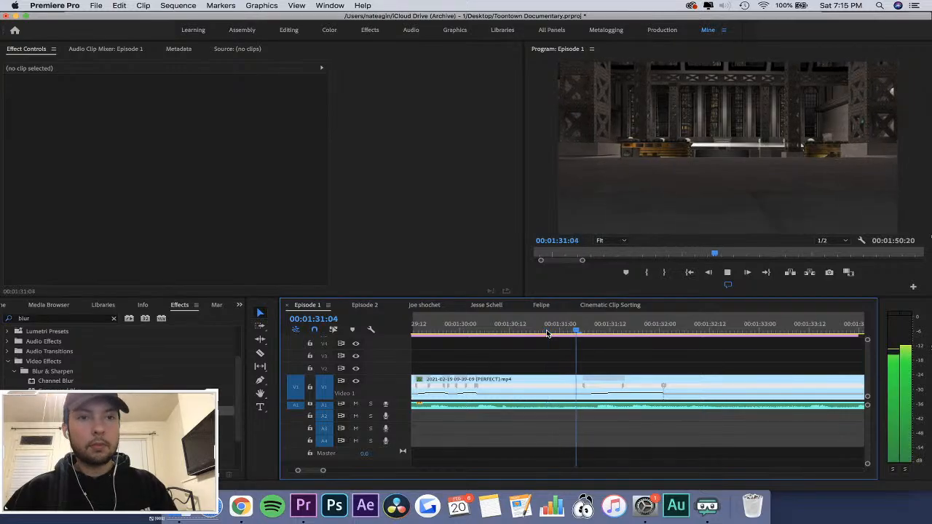
{"action": "left_click", "coordinate": [547, 332]}
{"action": "key", "text": "space"}
{"action": "key", "text": "space"}
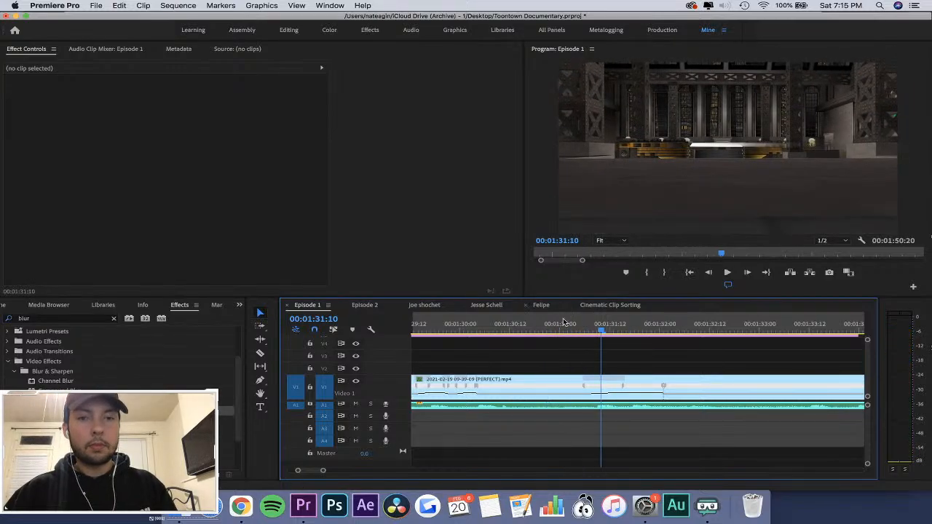
Split the closing Speed keyframe near 00:01:32:00 into a gradual ramp and play back the sped-up section.
{"action": "left_click", "coordinate": [651, 386]}
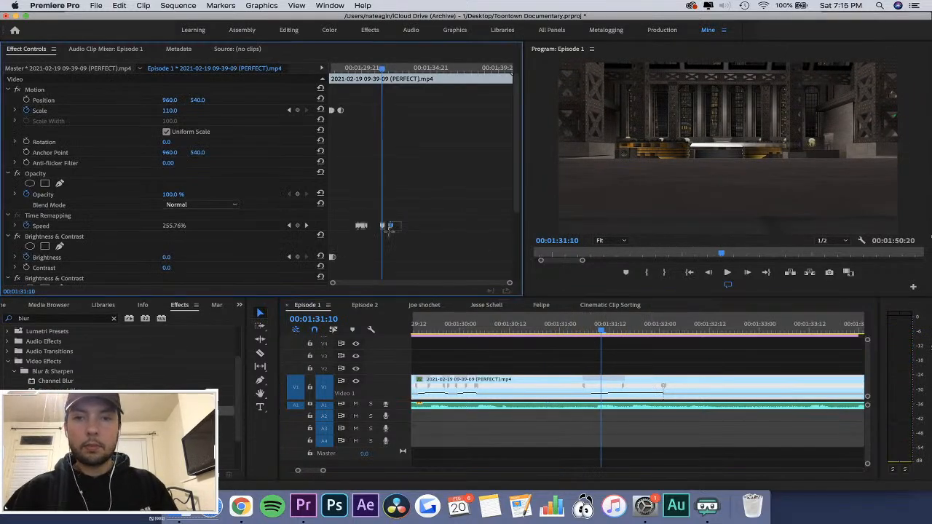
{"action": "key", "text": "equal"}
{"action": "key", "text": "equal"}
{"action": "key", "text": "equal"}
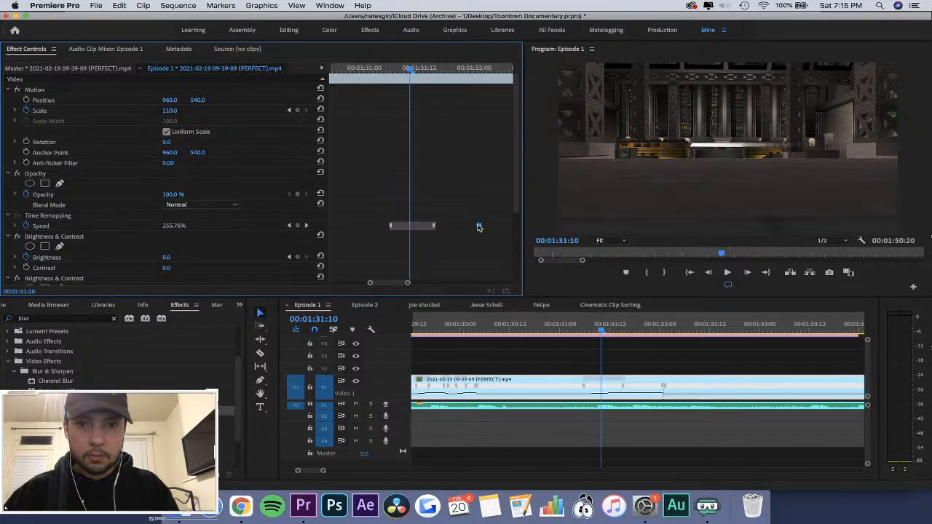
{"action": "left_click_drag", "start_coordinate": [479, 227], "coordinate": [467, 229]}
{"action": "key", "text": "space"}
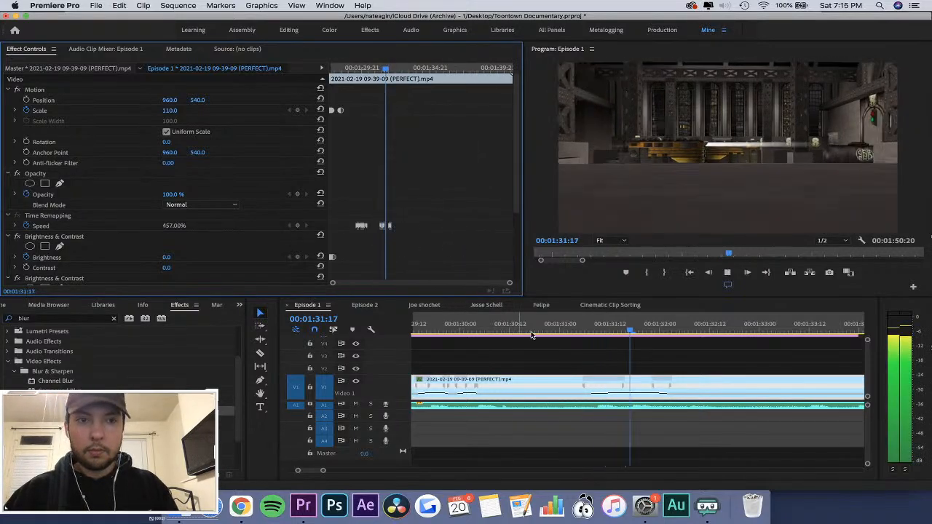
{"action": "left_click", "coordinate": [574, 322]}
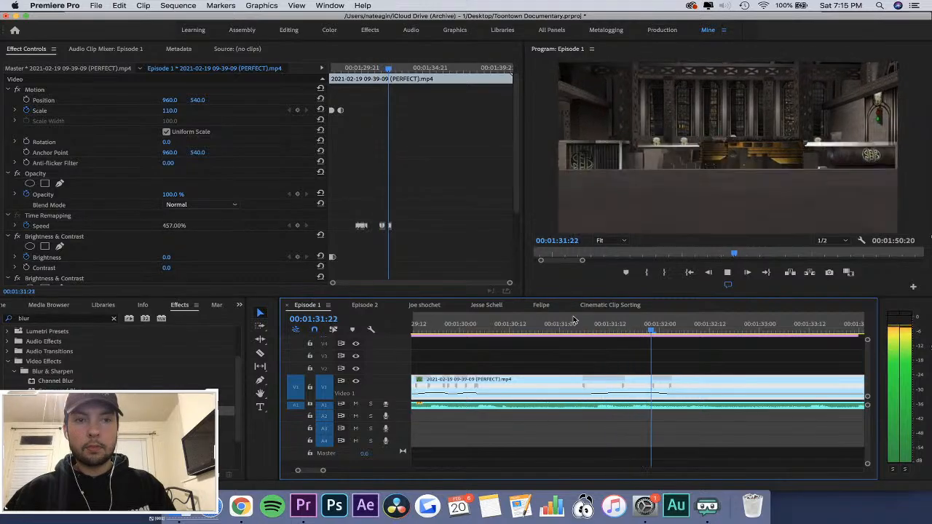
Try to pull the closing Speed ramp keyframe near 00:01:32:03 a few frames earlier.
{"action": "key", "text": "space"}
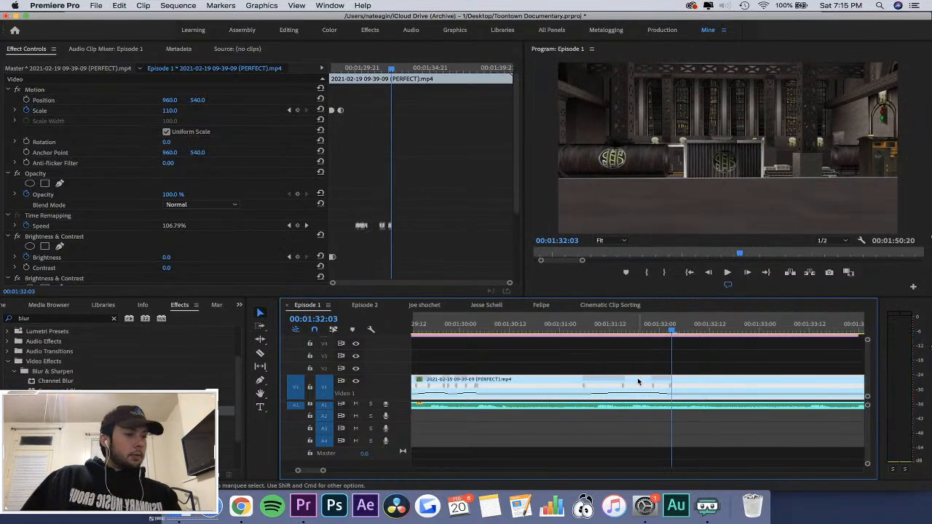
{"action": "left_click", "coordinate": [417, 173]}
{"action": "key", "text": "="}
{"action": "key", "text": "="}
{"action": "key", "text": "="}
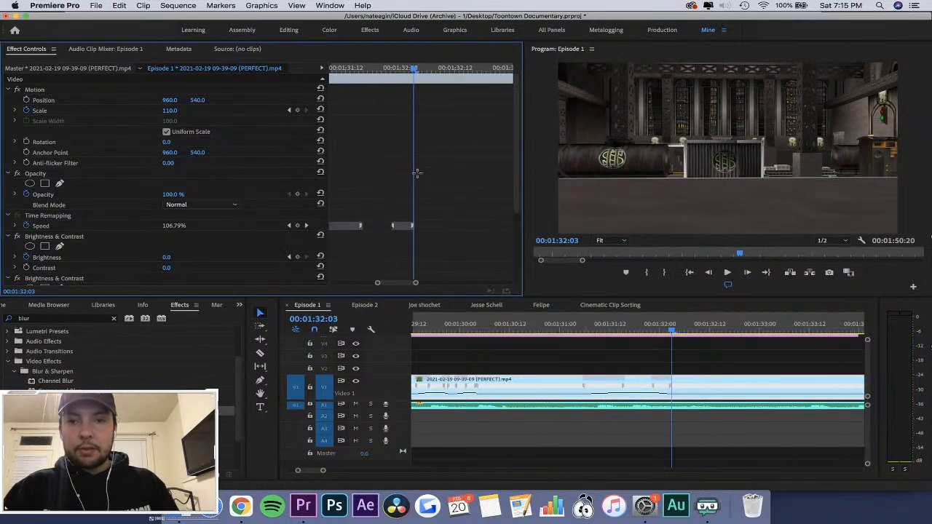
{"action": "key", "text": "-"}
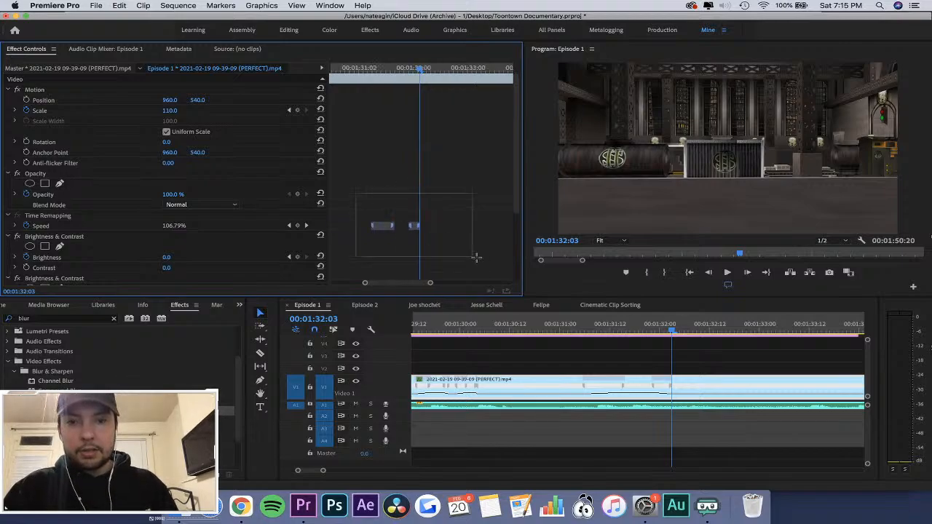
{"action": "left_click_drag", "start_coordinate": [476, 257], "coordinate": [474, 255]}
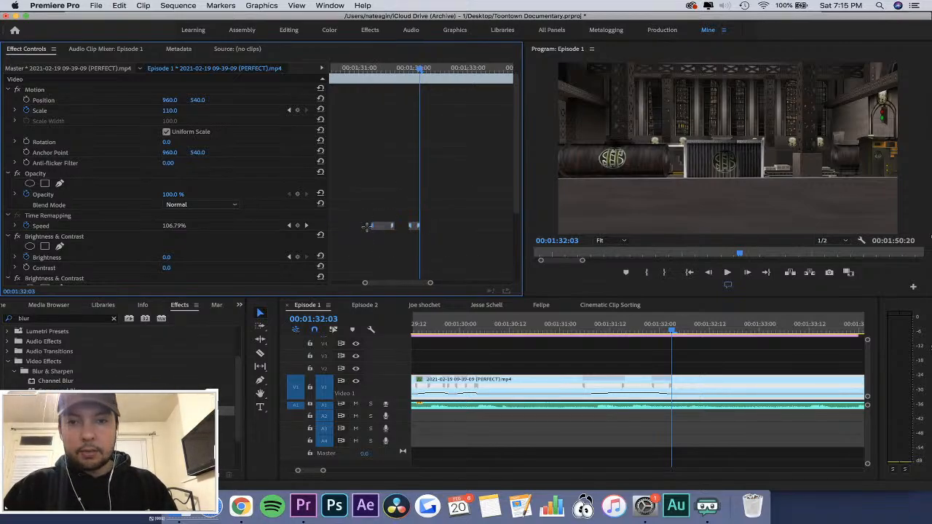
{"action": "left_click_drag", "start_coordinate": [418, 230], "coordinate": [394, 226]}
{"action": "key", "text": "="}
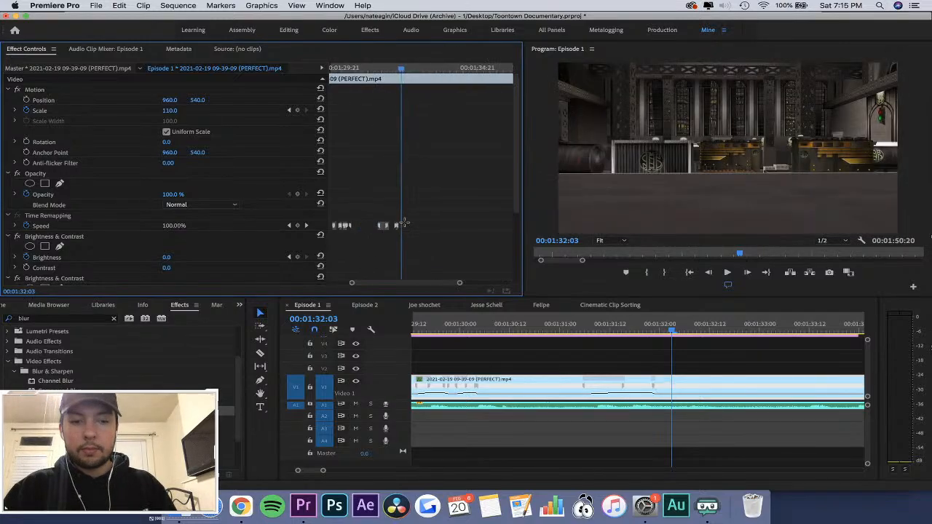
{"action": "key", "text": "-"}
Undo the closing ramp edits and lower the sped-up section's speed to 448%.
{"action": "key", "text": "super+z"}
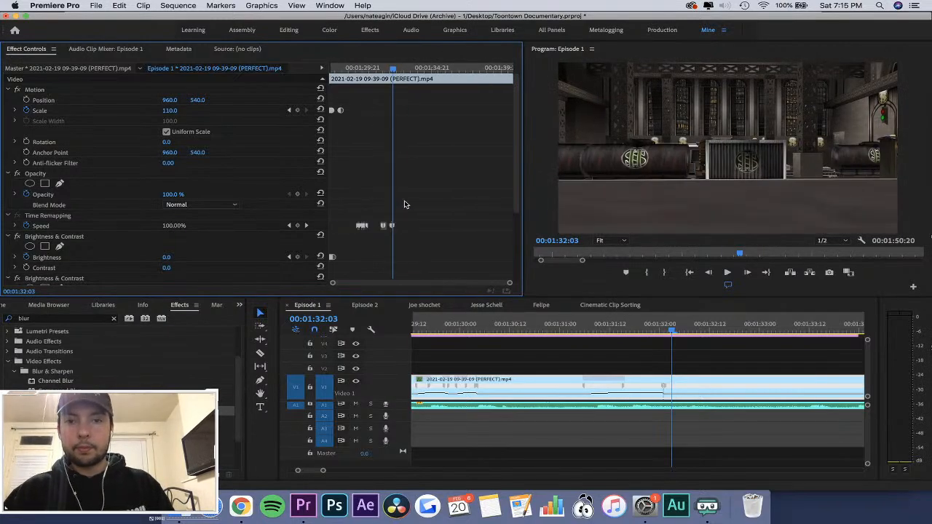
{"action": "key", "text": "="}
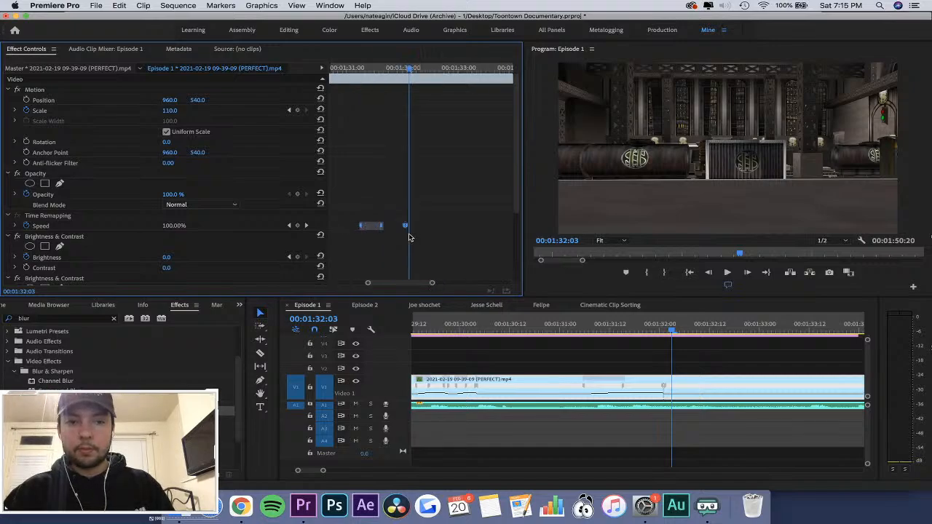
{"action": "left_click_drag", "start_coordinate": [647, 396], "coordinate": [648, 394]}
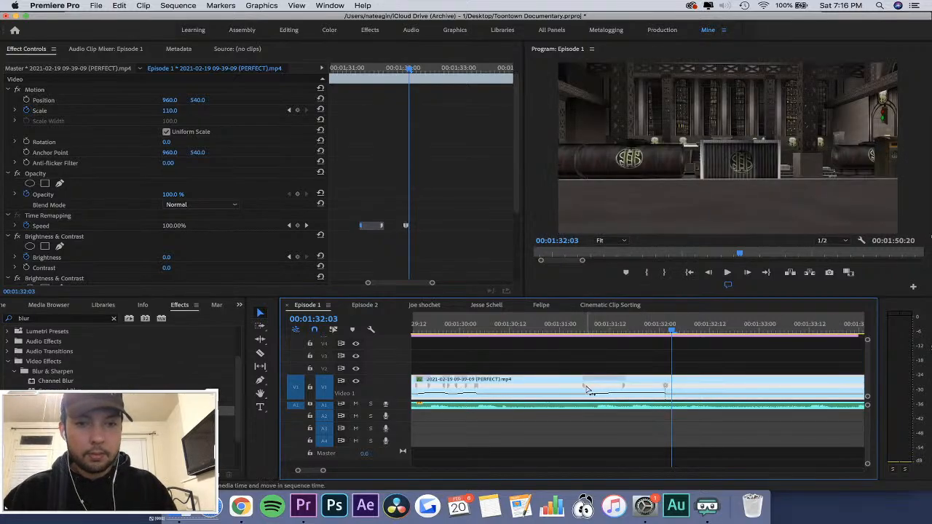
Shift the ramp-up Speed keyframe earlier to about 00:01:31:00 and play back the section from just before it.
{"action": "left_click_drag", "start_coordinate": [587, 386], "coordinate": [563, 386]}
{"action": "left_click", "coordinate": [539, 322]}
{"action": "key", "text": "space"}
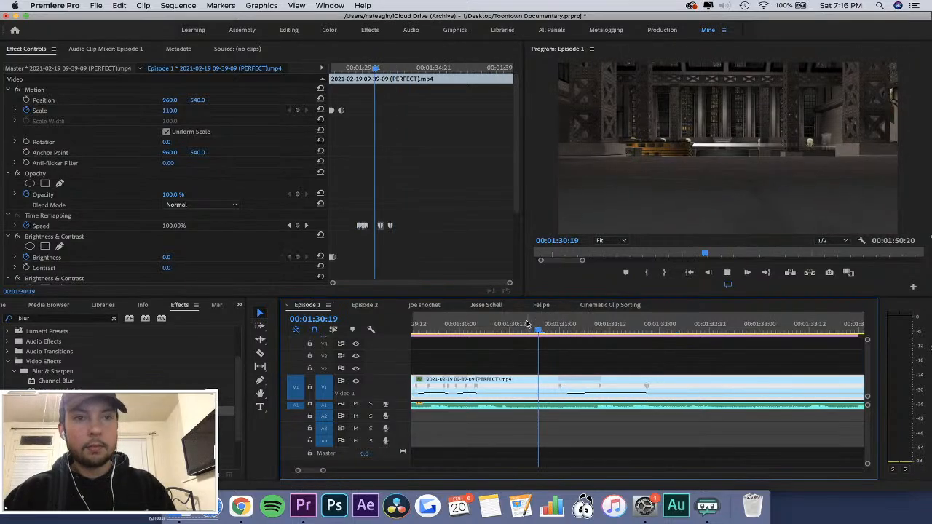
{"action": "left_click", "coordinate": [523, 324]}
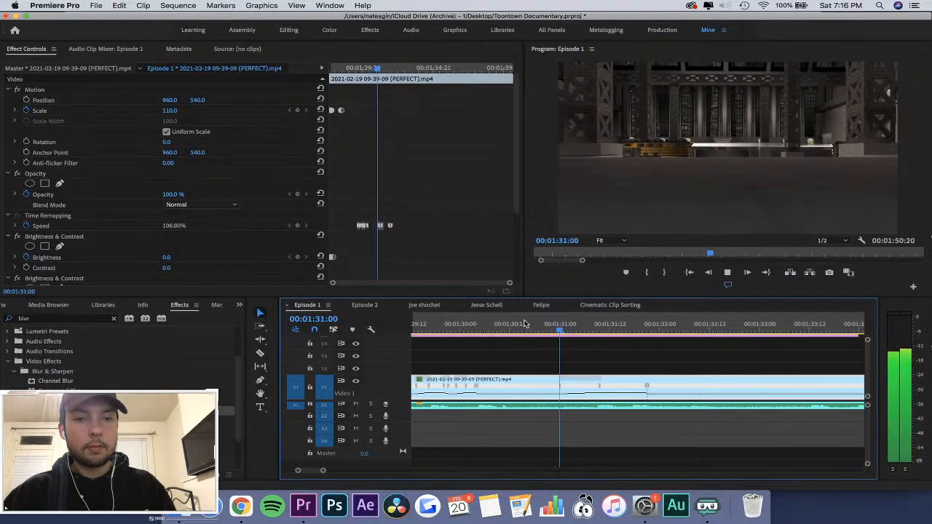
{"action": "key", "text": "space"}
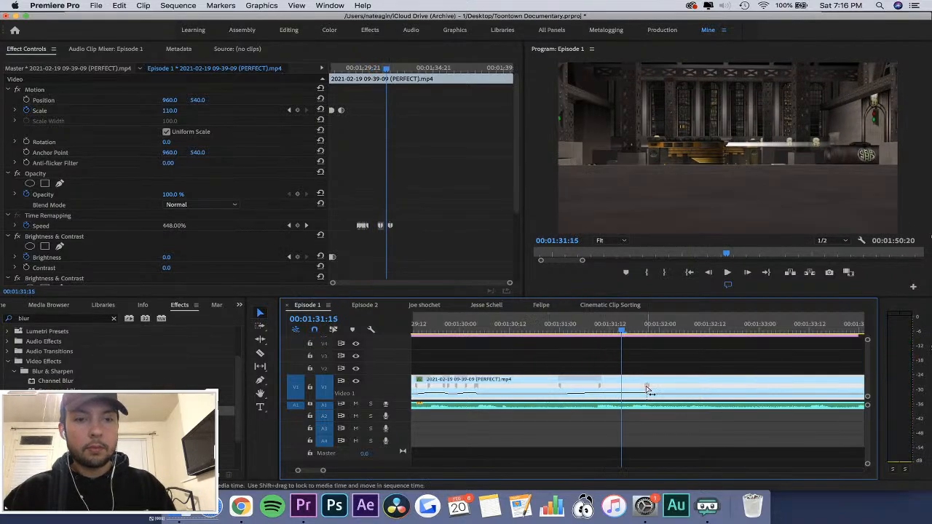
Split the closing Speed keyframe near 00:01:31:21 into a gradual ramp and play back the section.
{"action": "mouse_move", "coordinate": [647, 391]}
{"action": "left_mouse_down"}
{"action": "mouse_move", "coordinate": [659, 391]}
{"action": "mouse_move", "coordinate": [637, 384]}
{"action": "left_mouse_up"}
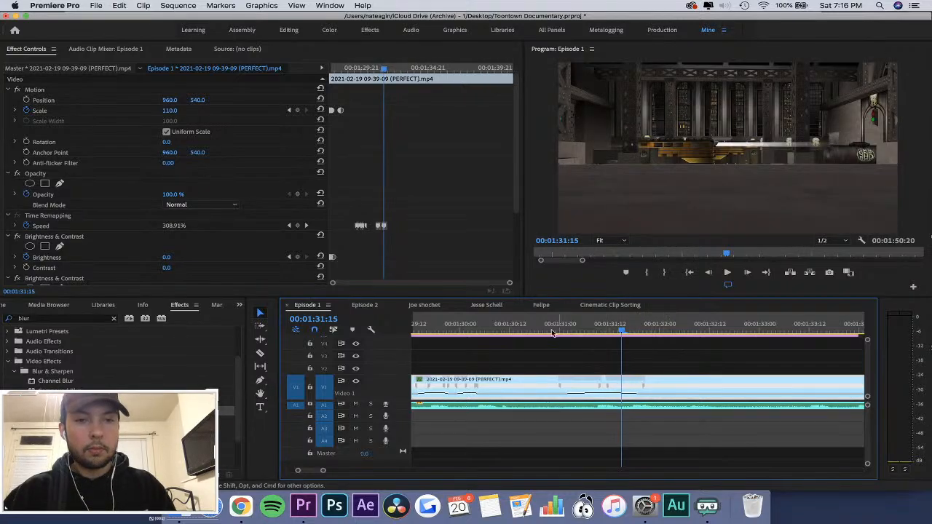
{"action": "left_click", "coordinate": [536, 322]}
{"action": "key", "text": "space"}
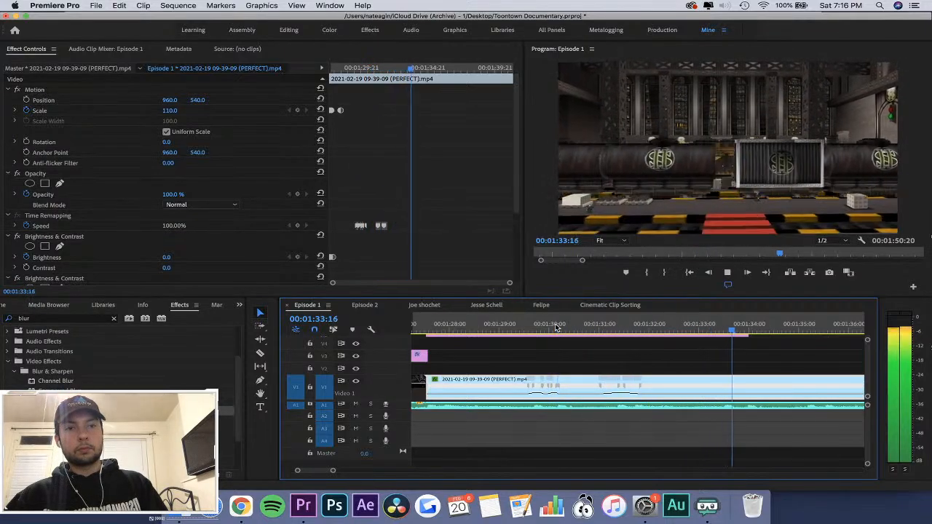
Play back the edit from 00:01:26:00 to review both speed ramps, stopping at 00:01:33:12.
{"action": "key", "text": "minus"}
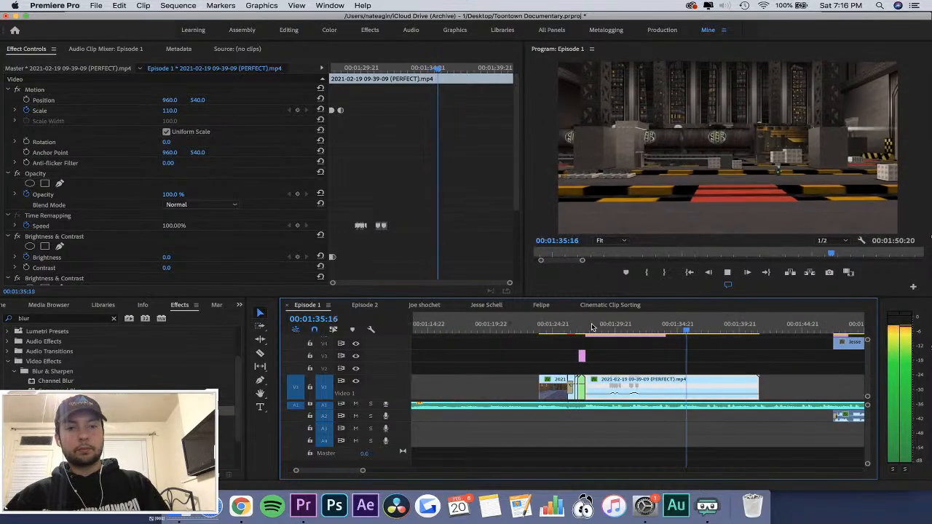
{"action": "left_click", "coordinate": [567, 330]}
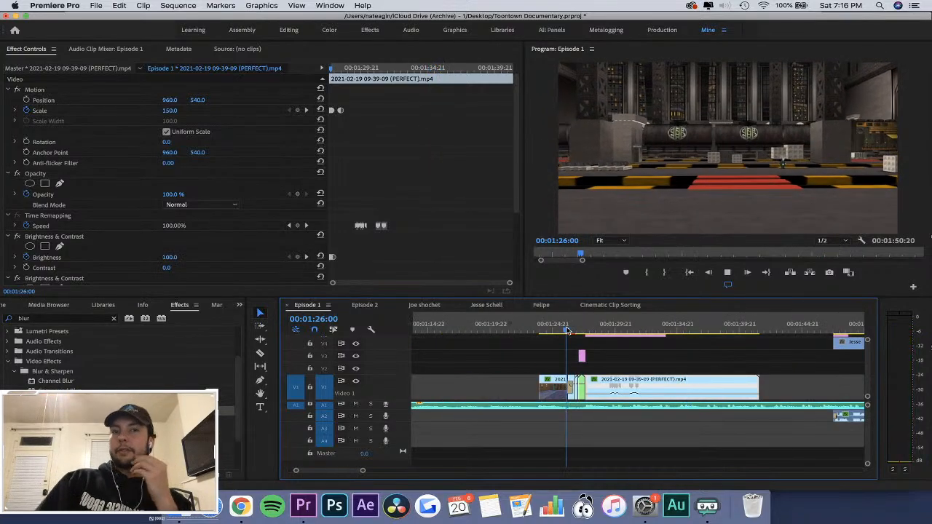
{"action": "key", "text": "space"}
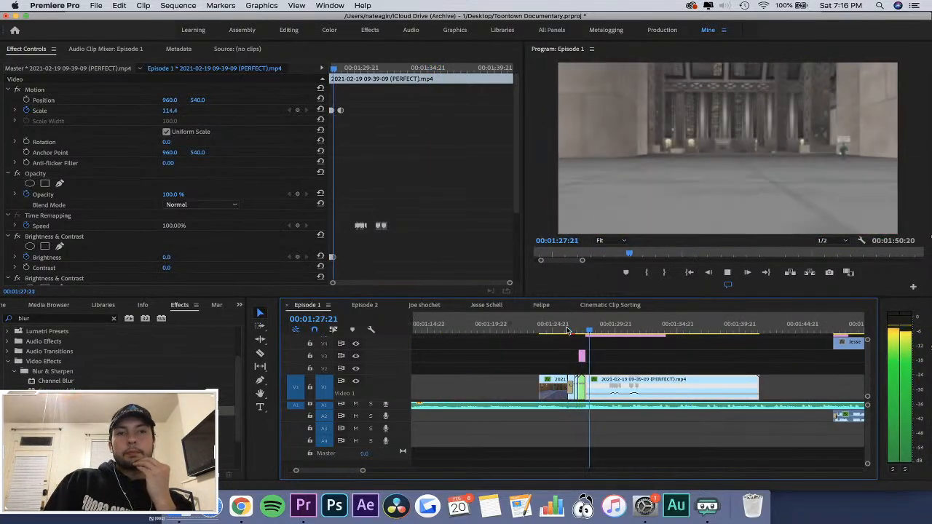
{"action": "key", "text": "equal"}
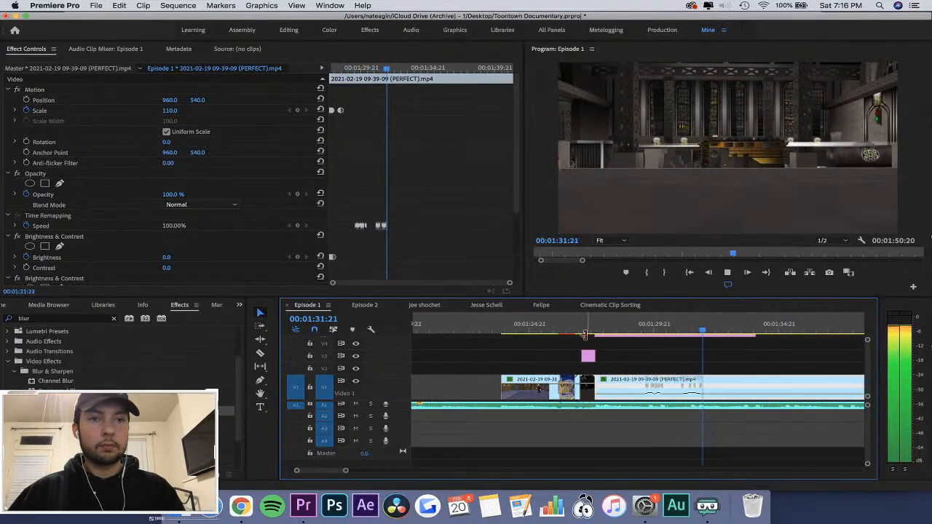
{"action": "key", "text": "space"}
{"action": "key", "text": "equal"}
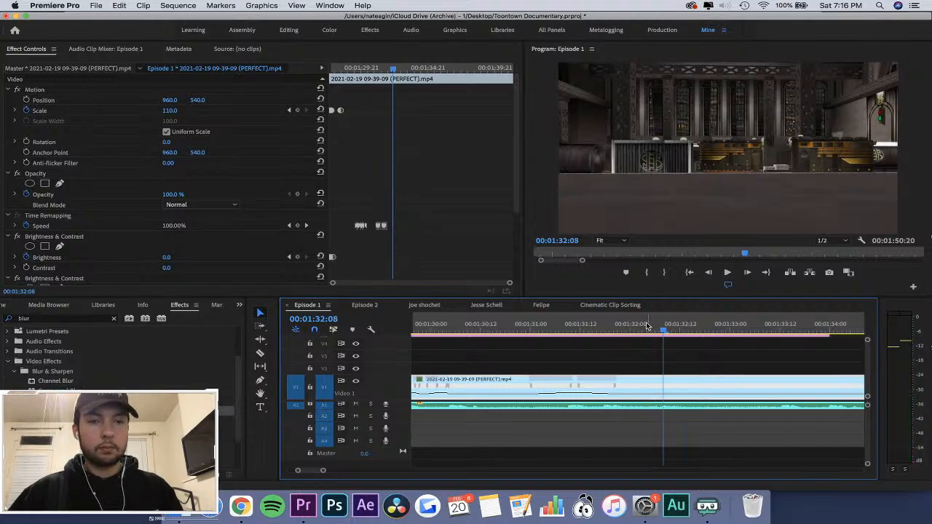
{"action": "key", "text": "minus"}
{"action": "key", "text": "space"}
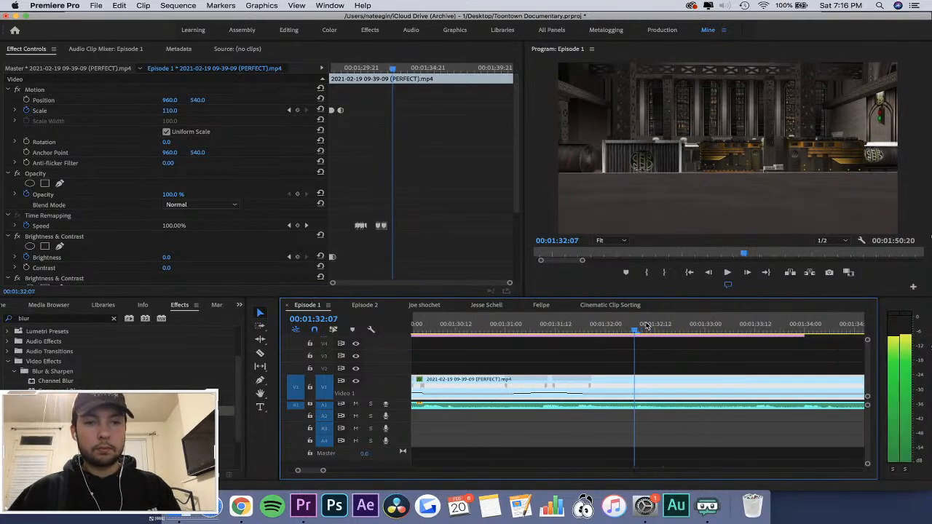
{"action": "key", "text": "minus"}
{"action": "key", "text": "space"}
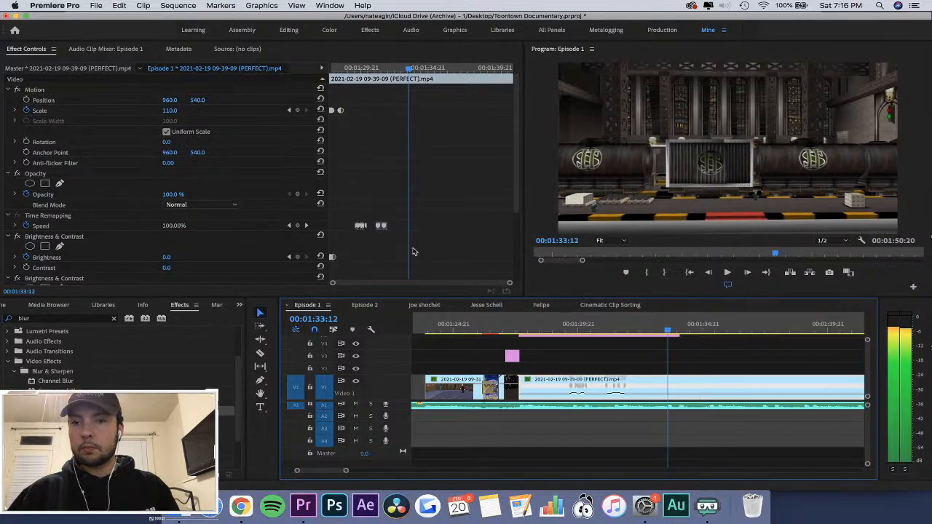
Add Speed keyframes at 00:01:33:12 and 00:01:36:19 and raise the clip speed between them.
{"action": "left_click", "coordinate": [298, 225]}
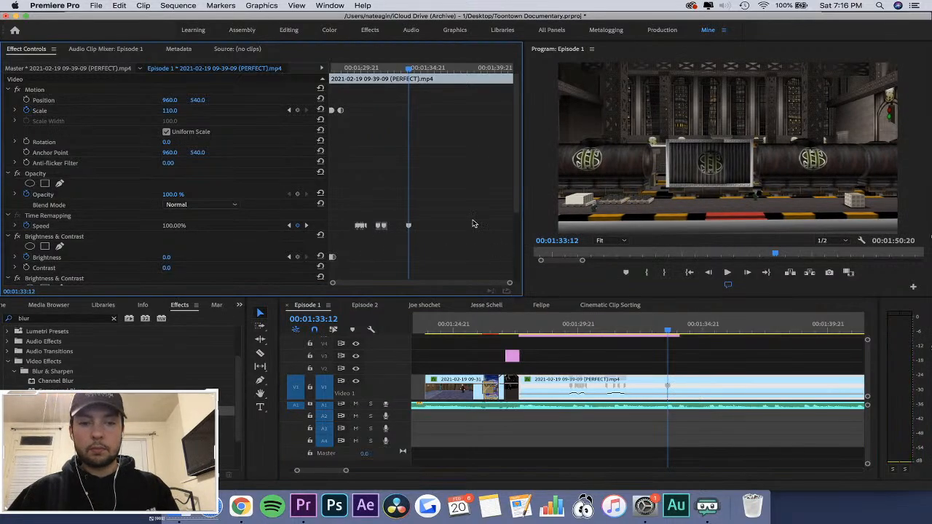
{"action": "left_click_drag", "start_coordinate": [429, 69], "coordinate": [453, 70]}
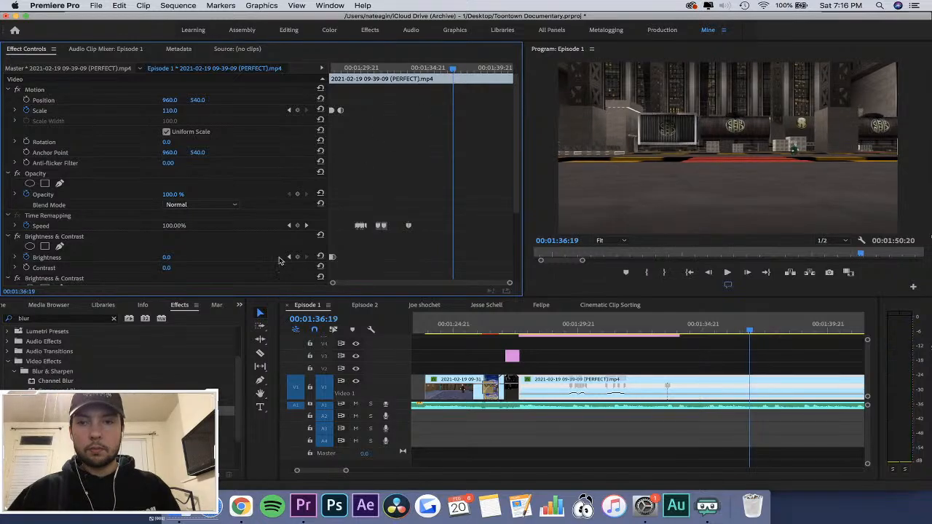
{"action": "left_click", "coordinate": [297, 226]}
{"action": "left_click_drag", "start_coordinate": [685, 397], "coordinate": [686, 392]}
Split the Speed keyframe at 00:01:33:12 into a gradual ramp-up and play back the transition.
{"action": "left_click", "coordinate": [667, 322]}
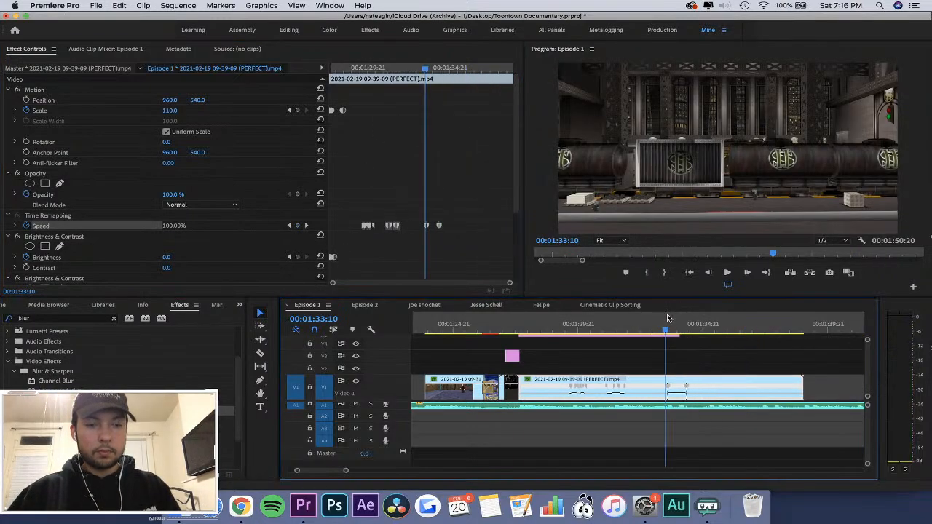
{"action": "key", "text": "equal"}
{"action": "key", "text": "equal"}
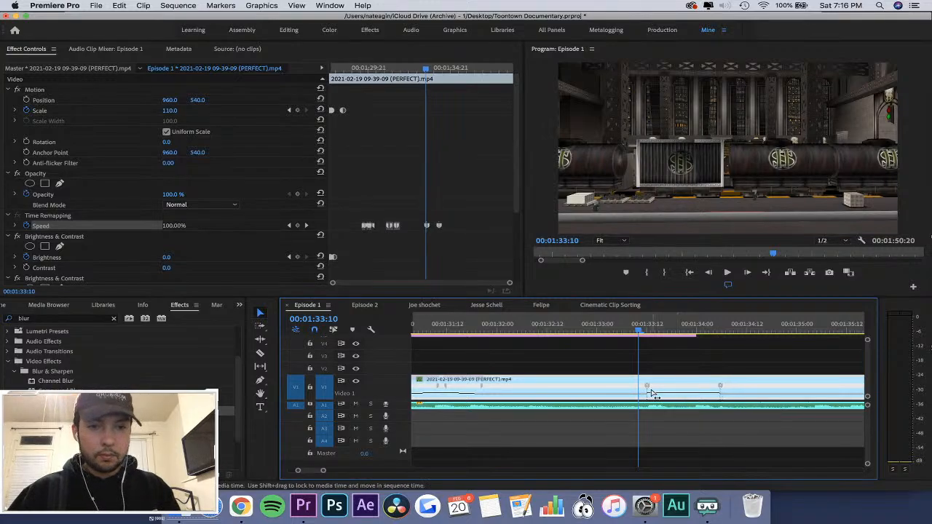
{"action": "mouse_move", "coordinate": [650, 389]}
{"action": "left_mouse_down"}
{"action": "mouse_move", "coordinate": [689, 390]}
{"action": "mouse_move", "coordinate": [652, 385]}
{"action": "left_mouse_up"}
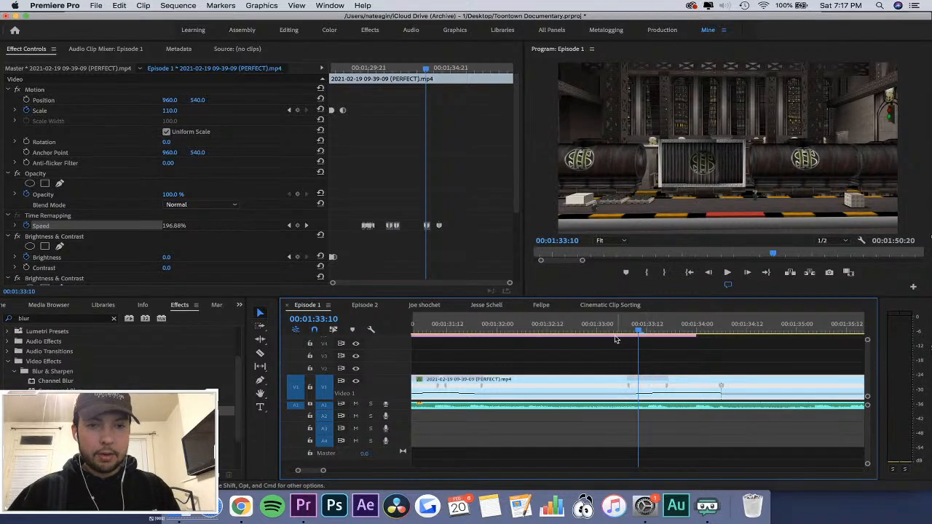
{"action": "key", "text": "space"}
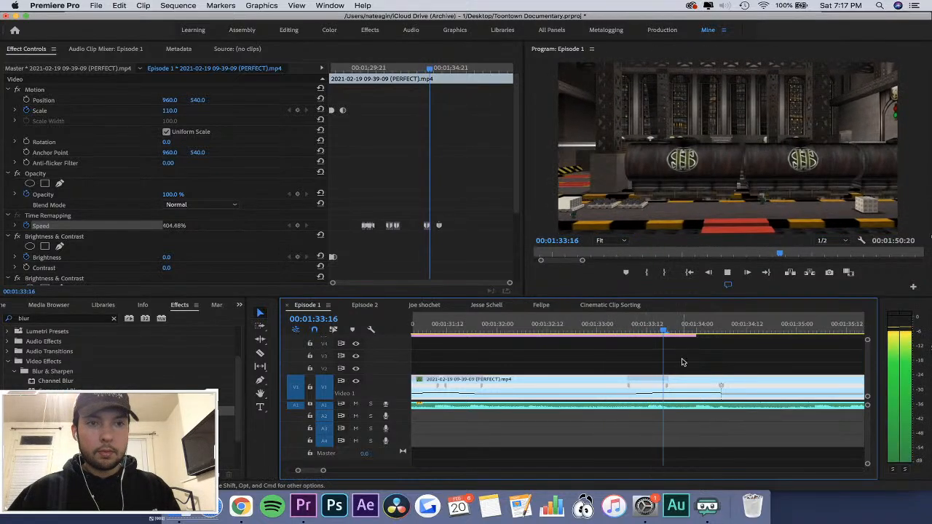
{"action": "key", "text": "space"}
Split the closing Speed keyframe near 00:01:34:06 into a gradual ramp-down and save the project.
{"action": "mouse_move", "coordinate": [722, 388]}
{"action": "left_mouse_down"}
{"action": "mouse_move", "coordinate": [683, 388]}
{"action": "mouse_move", "coordinate": [723, 384]}
{"action": "left_mouse_up"}
{"action": "left_click", "coordinate": [607, 322]}
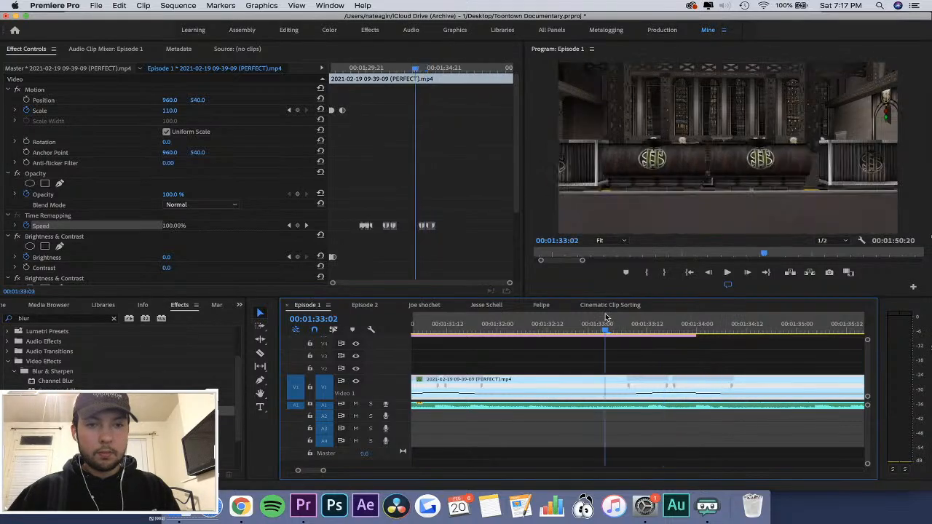
{"action": "key", "text": "space"}
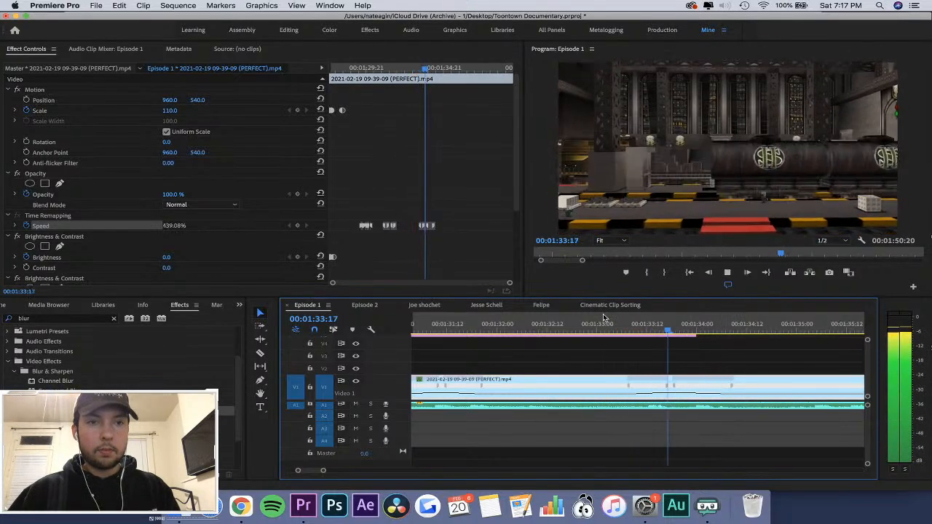
{"action": "key", "text": "space"}
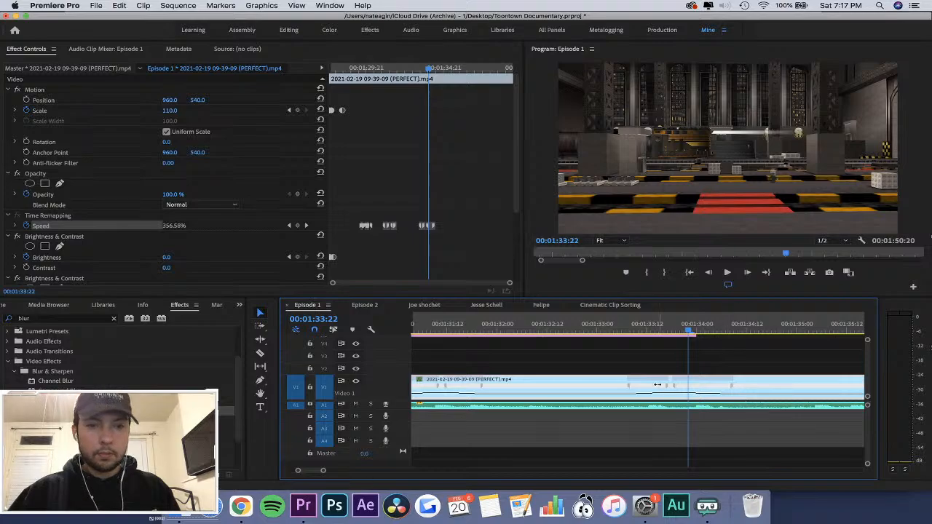
{"action": "key", "text": "super+s"}
Shift the third speed-up's opening keyframe about three frames earlier and play it back from 00:01:32:22.
{"action": "left_click_drag", "start_coordinate": [652, 384], "coordinate": [639, 383]}
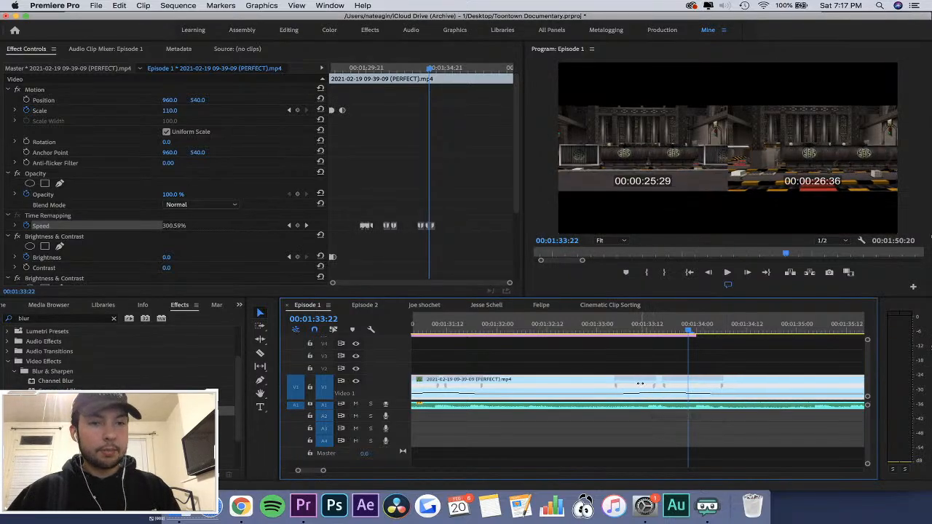
{"action": "left_click", "coordinate": [589, 324]}
{"action": "left_click", "coordinate": [590, 324]}
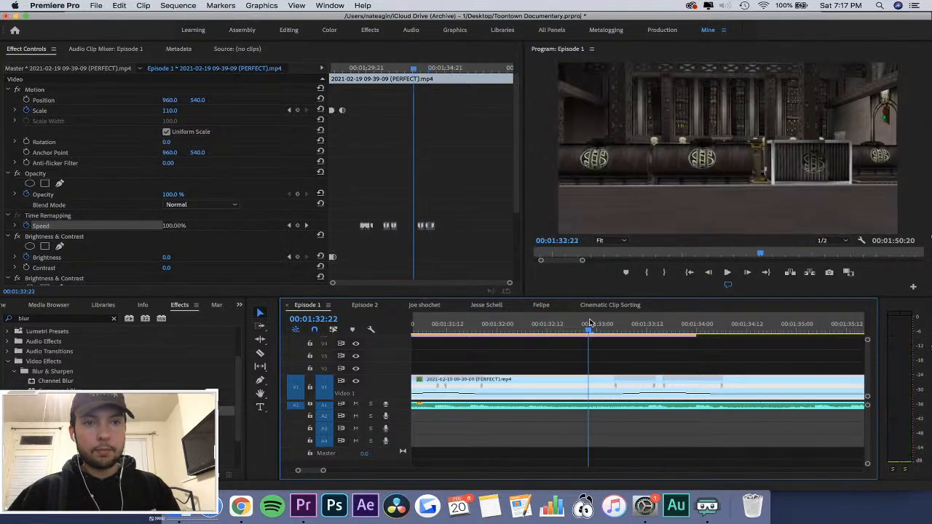
{"action": "key", "text": "space"}
{"action": "key", "text": "space"}
Shorten the closing ramp of the third speed-up to end near 00:01:33:23 and replay the section.
{"action": "left_click_drag", "start_coordinate": [723, 393], "coordinate": [694, 391]}
{"action": "left_click", "coordinate": [582, 323]}
{"action": "key", "text": "space"}
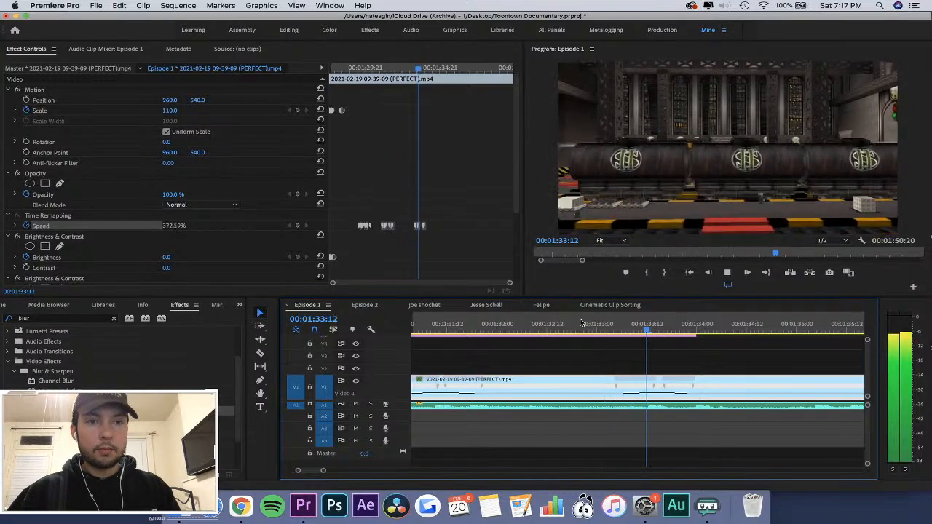
{"action": "left_click", "coordinate": [581, 322]}
{"action": "key", "text": "space"}
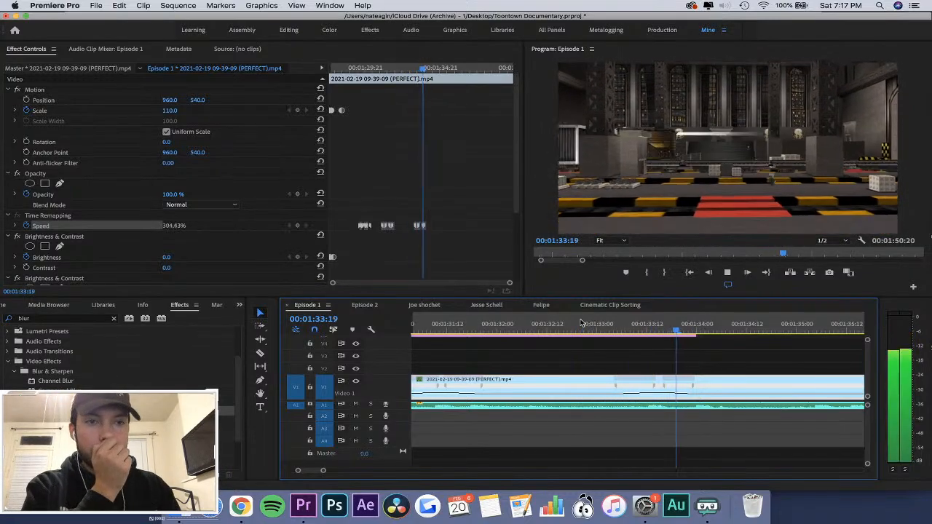
{"action": "left_click", "coordinate": [582, 323]}
{"action": "key", "text": "space"}
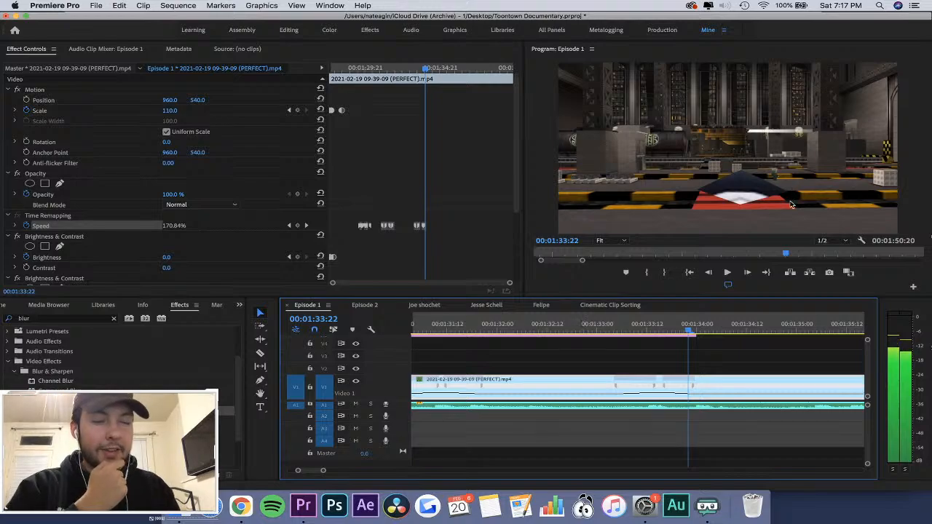
Step frame by frame between about 00:01:33:18 and 00:01:33:22 to inspect the end of the speed ramp.
{"action": "key", "text": "Left"}
{"action": "key", "text": "Left"}
{"action": "key", "text": "Left"}
{"action": "key", "text": "Left"}
{"action": "key", "text": "Left"}
{"action": "key", "text": "Left"}
{"action": "key", "text": "Left"}
{"action": "key", "text": "Right"}
{"action": "key", "text": "Right"}
{"action": "key", "text": "Right"}
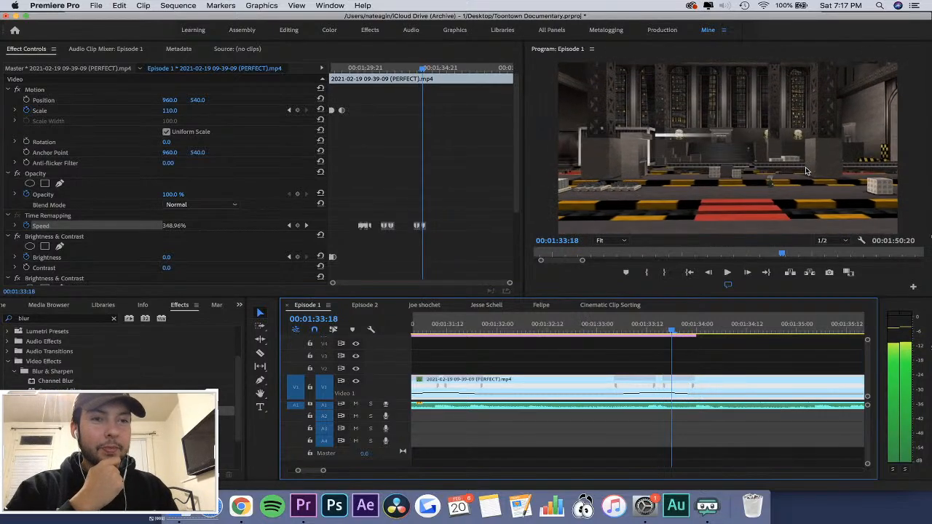
Step frame by frame between about 00:01:33:18 and 00:01:34:03 to find where the next speed-up should begin.
{"action": "key", "text": "Right"}
{"action": "key", "text": "Right"}
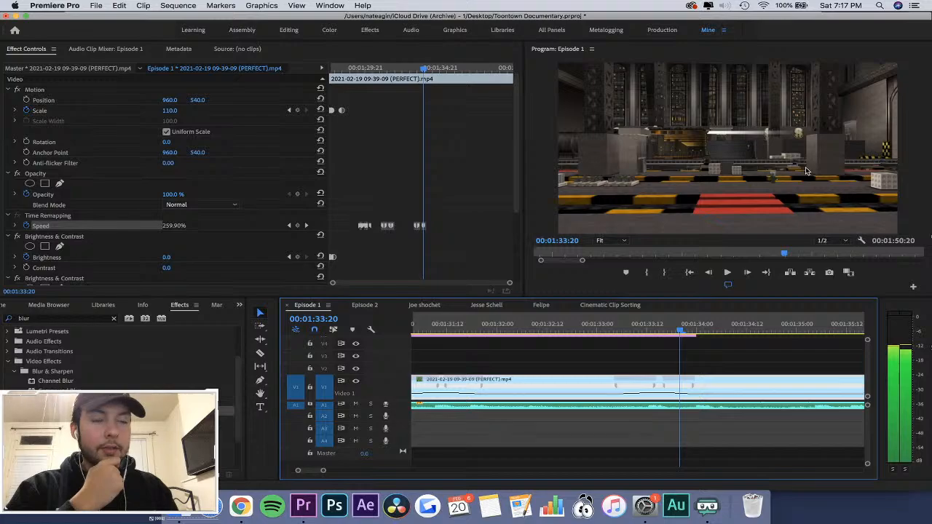
{"action": "key", "text": "Right"}
{"action": "key", "text": "Right"}
{"action": "key", "text": "Right"}
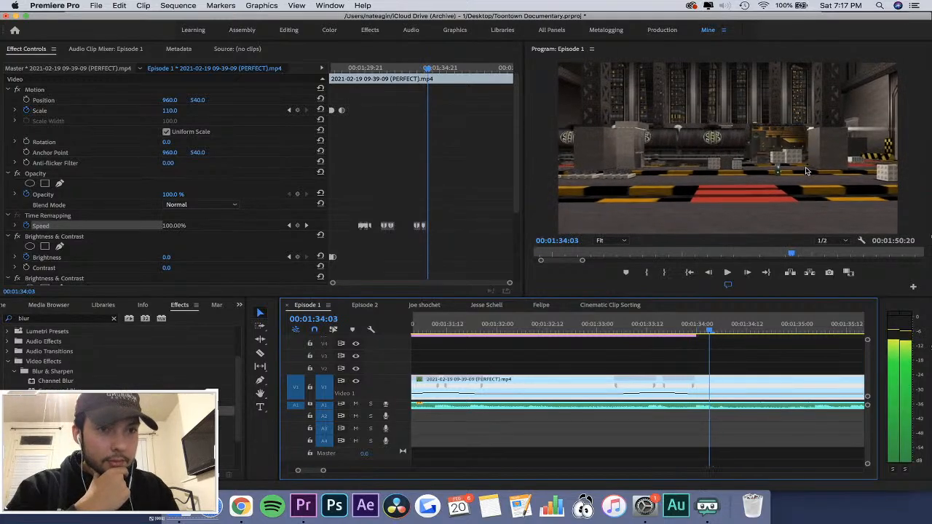
{"action": "key", "text": "Left"}
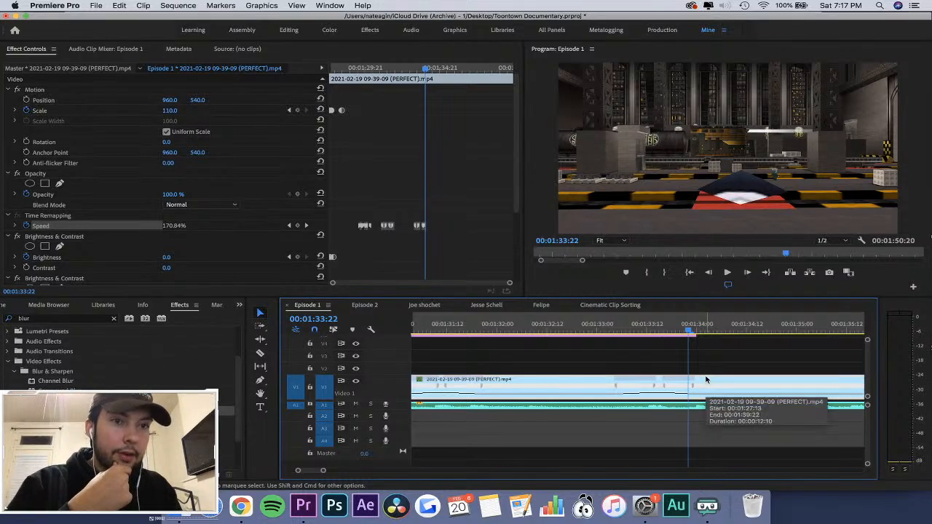
{"action": "key", "text": "Left"}
{"action": "key", "text": "Right"}
{"action": "key", "text": "Right"}
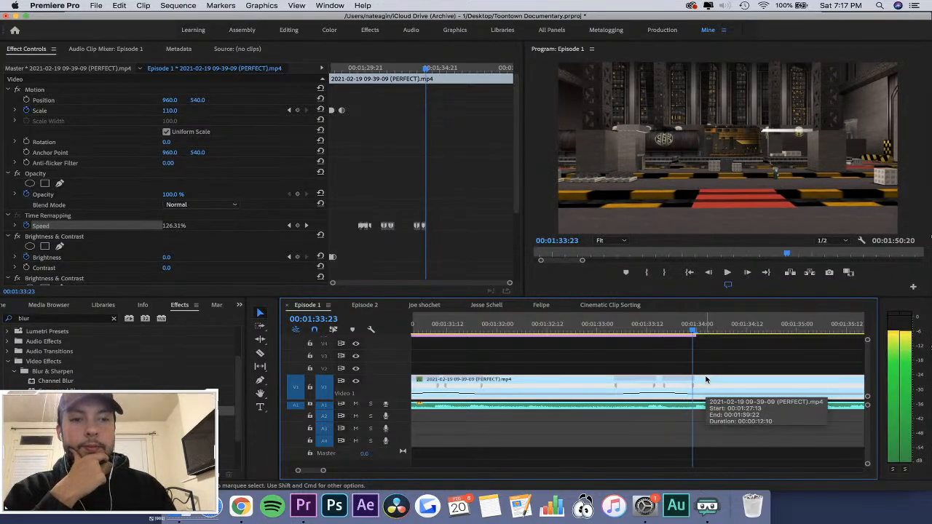
{"action": "key", "text": "Left"}
{"action": "key", "text": "Right"}
{"action": "key", "text": "Right"}
{"action": "key", "text": "Left"}
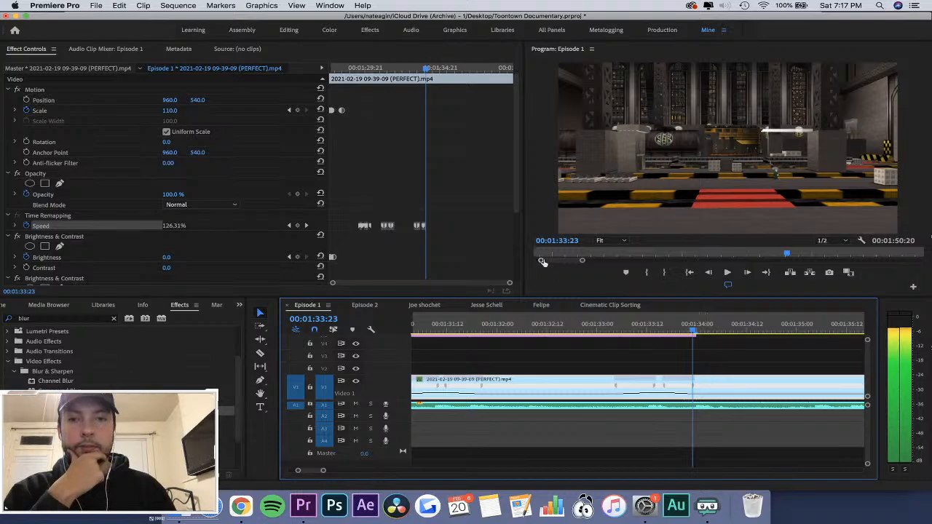
Shorten the third speed-up's closing ramp slightly, and add Speed keyframes at about 00:01:33:23 and at 00:01:34:18.
{"action": "left_click", "coordinate": [469, 229]}
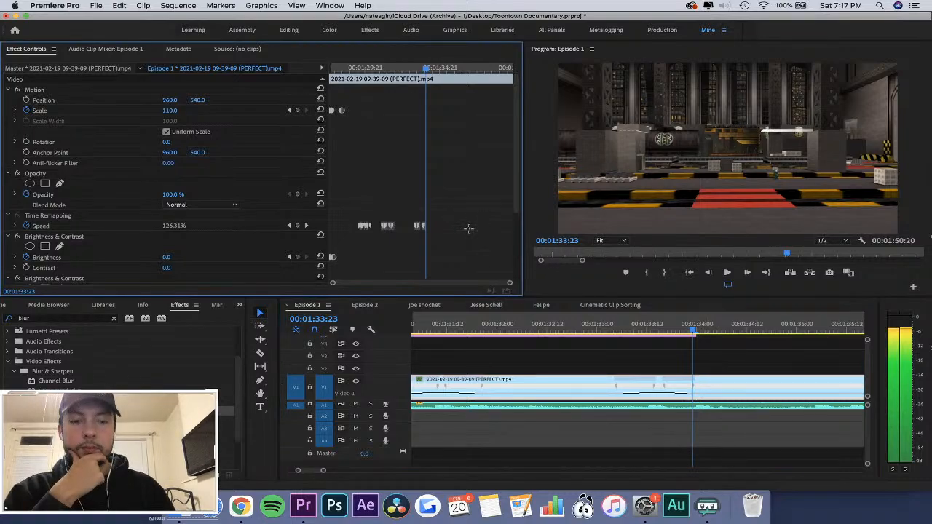
{"action": "left_click_drag", "start_coordinate": [418, 226], "coordinate": [419, 227]}
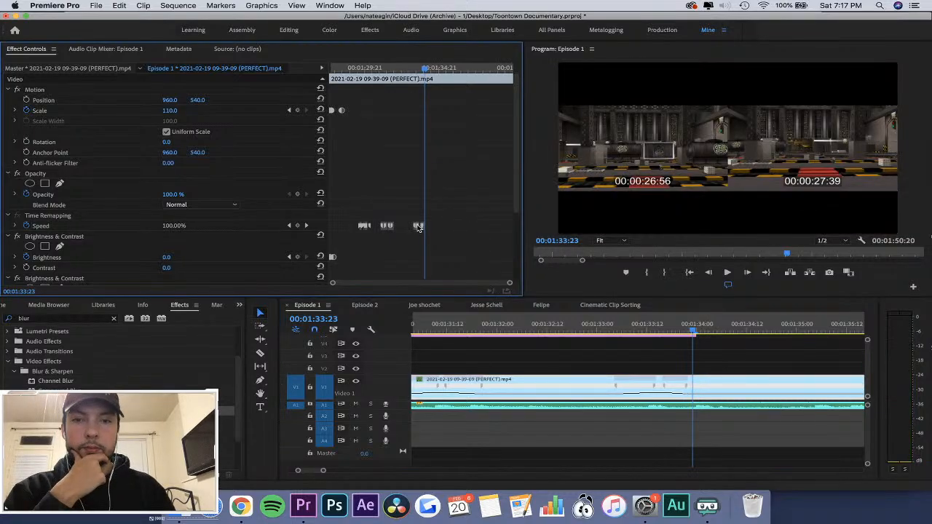
{"action": "key", "text": "equal"}
{"action": "key", "text": "equal"}
{"action": "key", "text": "equal"}
{"action": "key", "text": "equal"}
{"action": "left_click", "coordinate": [297, 226]}
{"action": "key", "text": "space"}
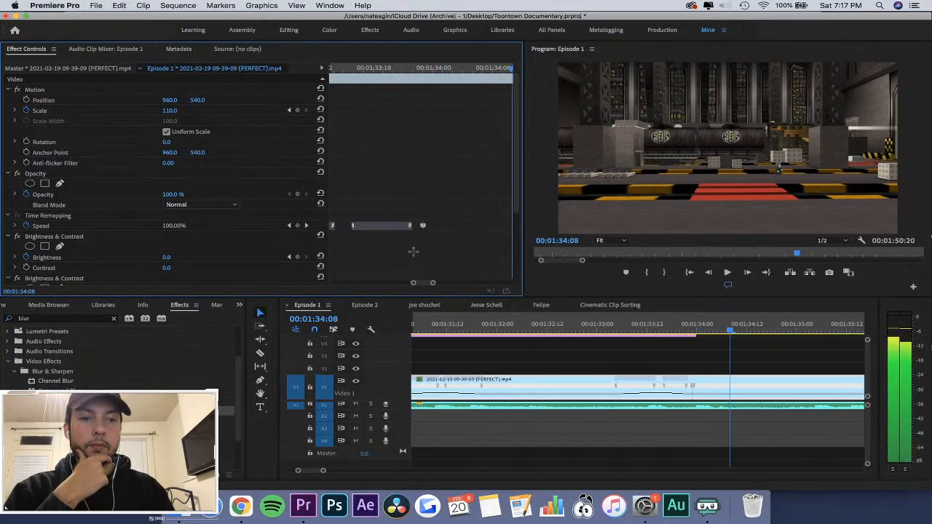
{"action": "left_click", "coordinate": [296, 228]}
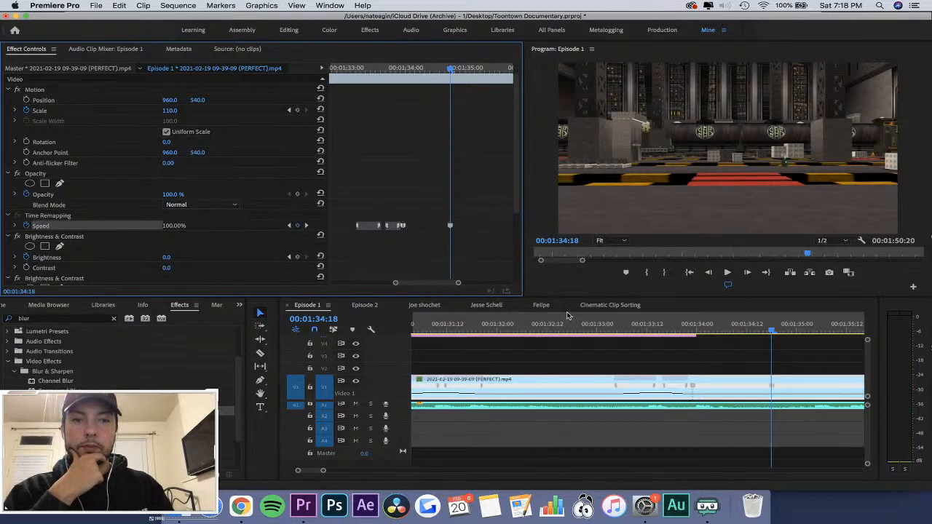
Raise the speed between the two new keyframes to 449% and split both keyframes into gradual ramps.
{"action": "left_click_drag", "start_coordinate": [729, 394], "coordinate": [729, 391]}
{"action": "left_click", "coordinate": [694, 325]}
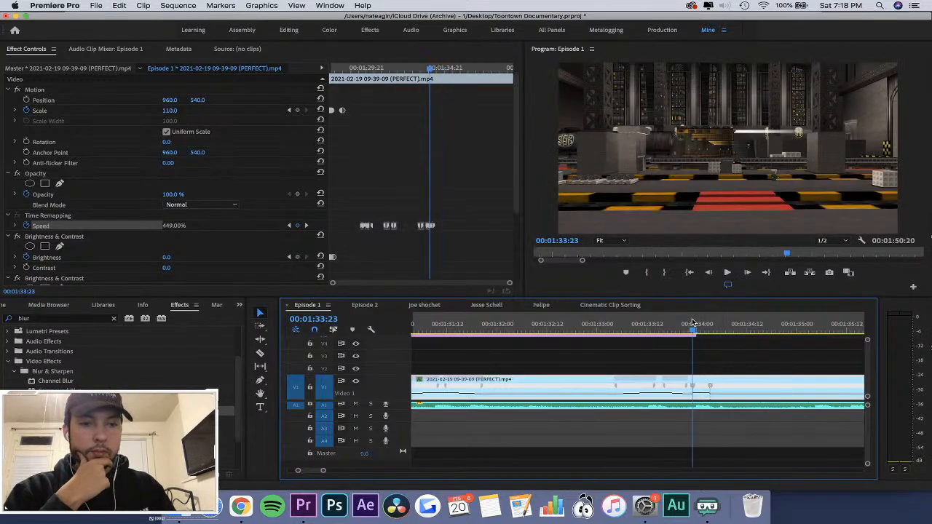
{"action": "key", "text": "="}
{"action": "left_click_drag", "start_coordinate": [643, 389], "coordinate": [828, 393]}
{"action": "key", "text": "-"}
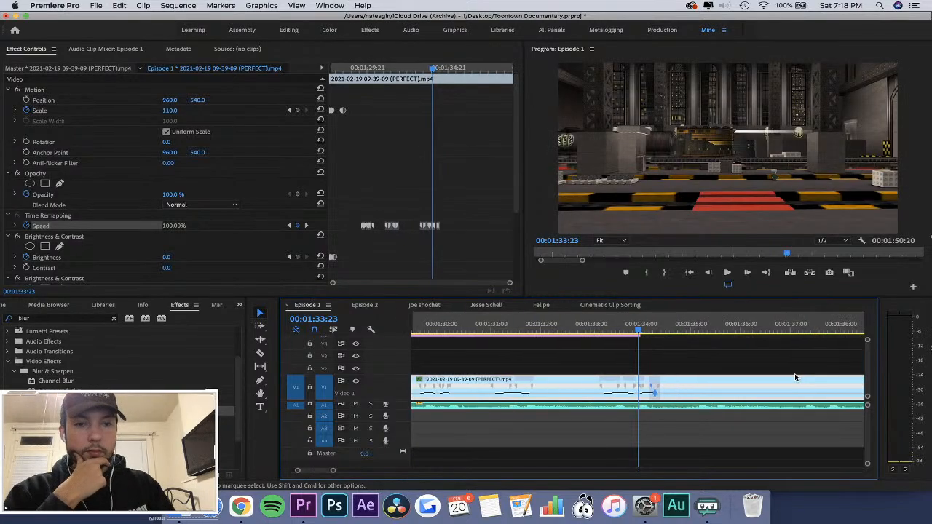
Play back the fourth speed-up several times, starting from points between about 00:01:33:10 and 00:01:34:02.
{"action": "key", "text": "space"}
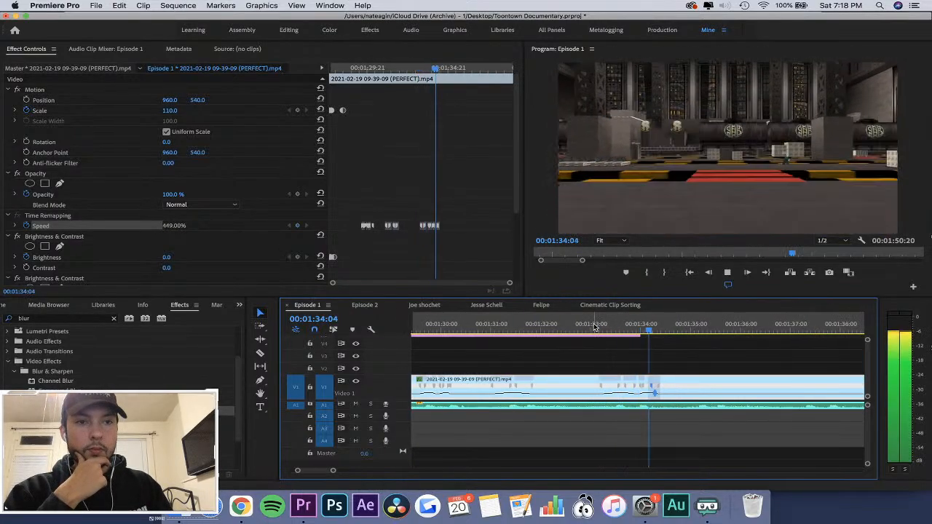
{"action": "left_click", "coordinate": [627, 324]}
{"action": "key", "text": "space"}
{"action": "key", "text": "="}
{"action": "key", "text": "="}
{"action": "key", "text": "space"}
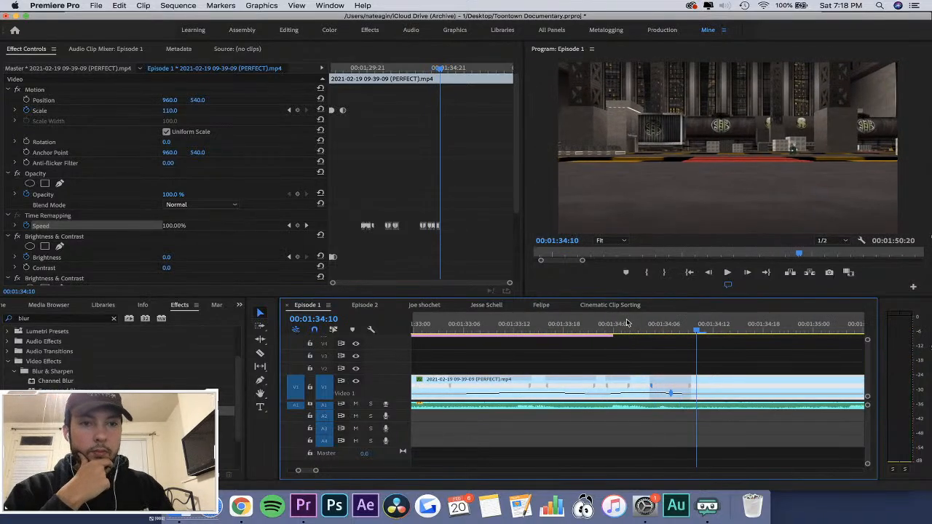
{"action": "left_click", "coordinate": [630, 324]}
{"action": "key", "text": "space"}
{"action": "left_click", "coordinate": [544, 324]}
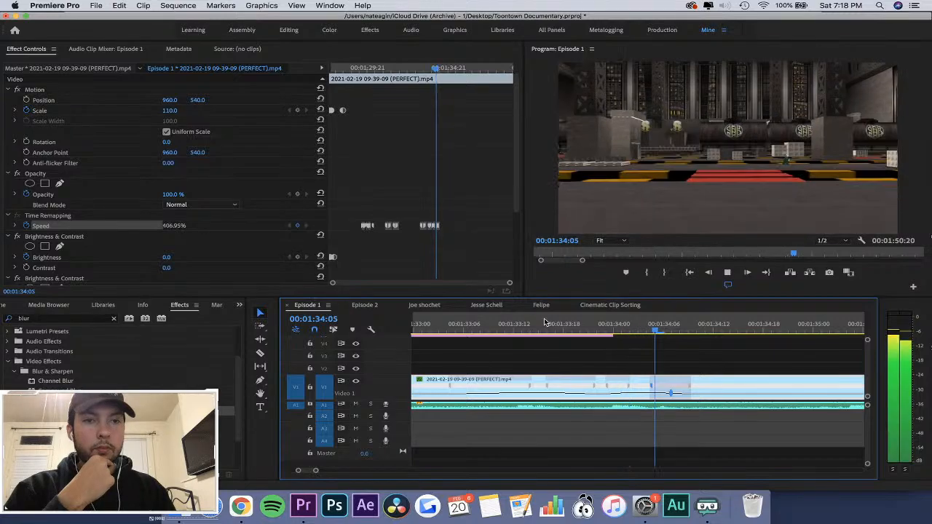
{"action": "key", "text": "space"}
{"action": "left_click_drag", "start_coordinate": [572, 327], "coordinate": [493, 315]}
{"action": "key", "text": "space"}
{"action": "key", "text": "space"}
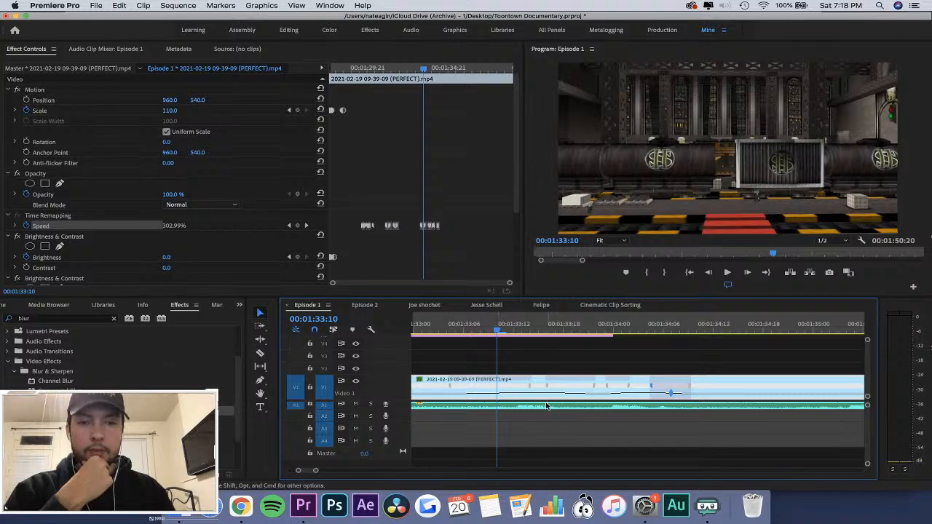
Raise the third speed-up's speed, shift its opening keyframe about three frames later, and replay from about 00:01:33:05.
{"action": "left_click_drag", "start_coordinate": [546, 406], "coordinate": [540, 368]}
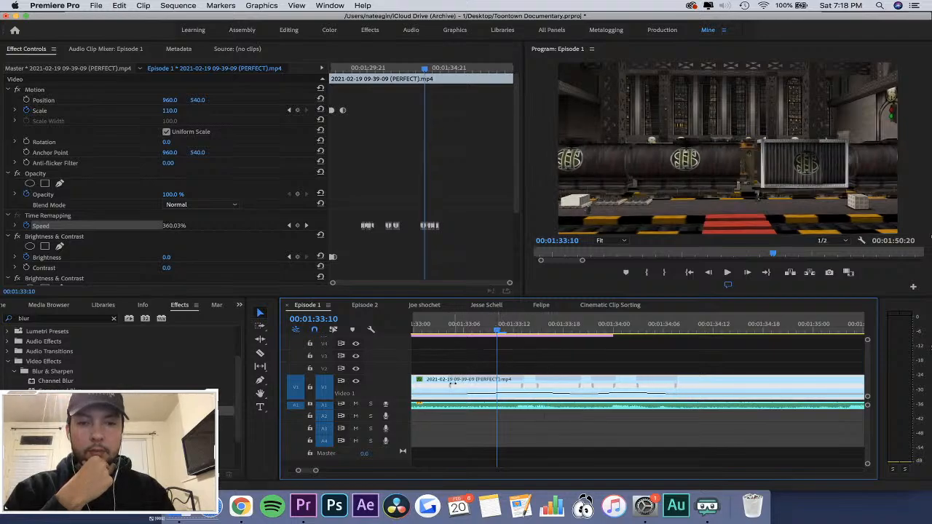
{"action": "left_click_drag", "start_coordinate": [452, 385], "coordinate": [476, 388]}
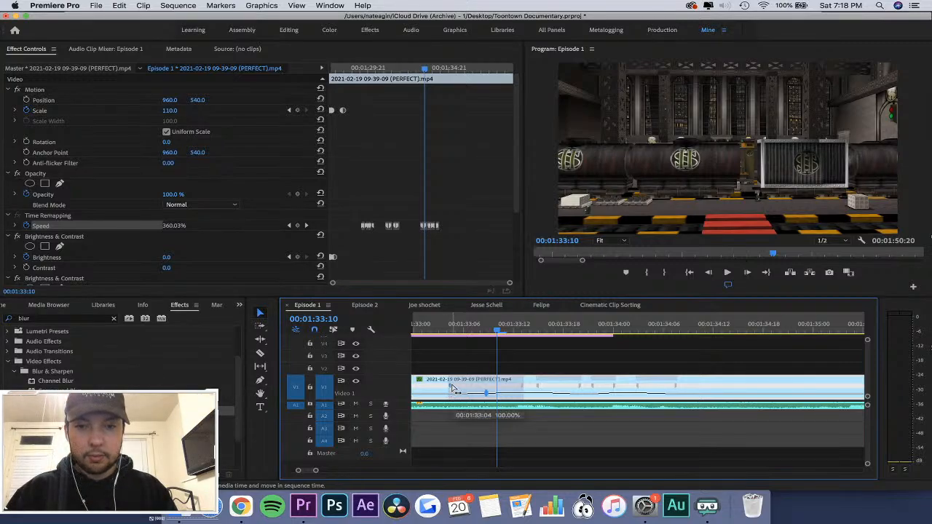
{"action": "left_click_drag", "start_coordinate": [452, 388], "coordinate": [502, 381]}
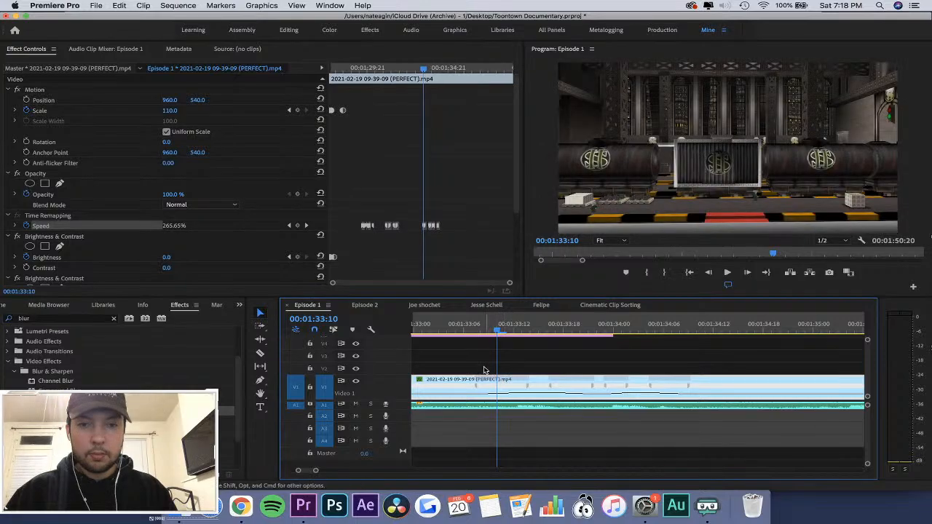
{"action": "left_click", "coordinate": [458, 321]}
{"action": "key", "text": "space"}
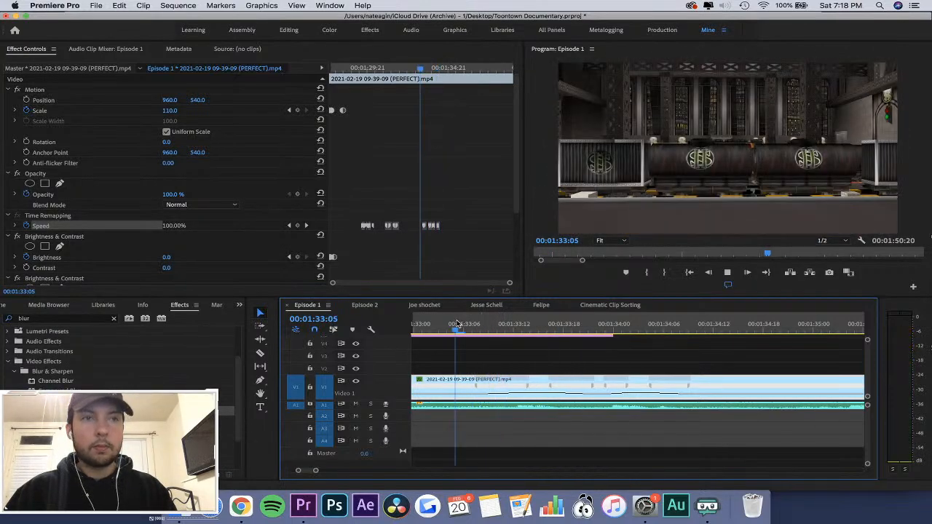
{"action": "key", "text": "space"}
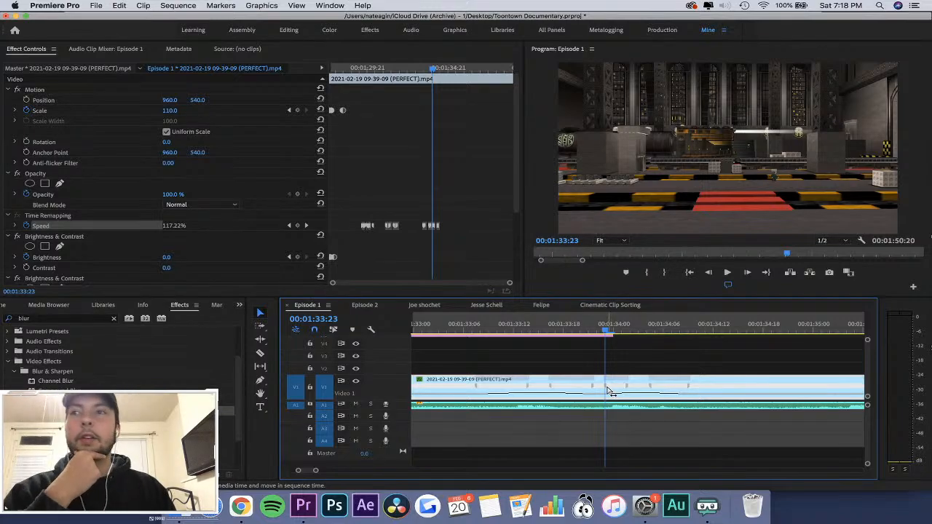
Tighten the opening ramp of the fourth speed-up near 00:01:33:23 and replay the section from about 00:01:33:04.
{"action": "mouse_move", "coordinate": [607, 391]}
{"action": "left_mouse_down"}
{"action": "mouse_move", "coordinate": [623, 391]}
{"action": "mouse_move", "coordinate": [610, 386]}
{"action": "left_mouse_up"}
{"action": "left_click", "coordinate": [486, 325]}
{"action": "key", "text": "space"}
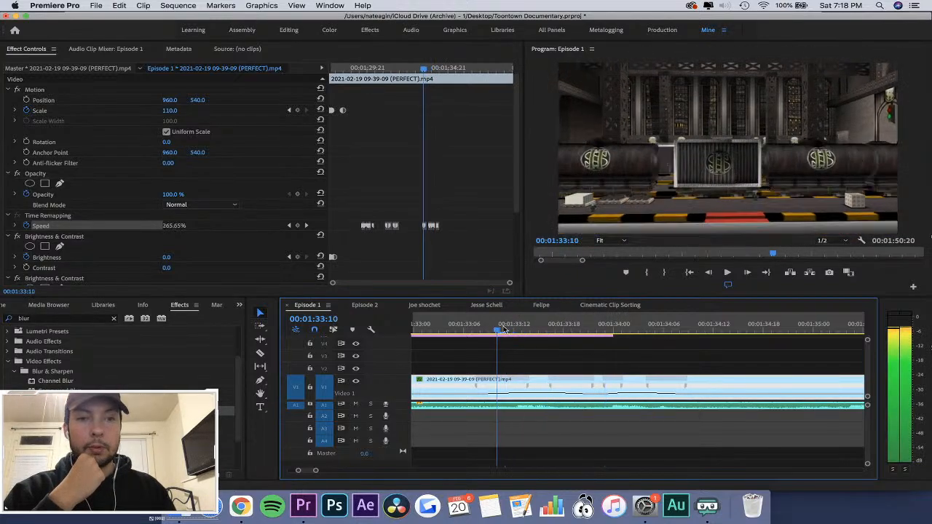
{"action": "key", "text": "space"}
{"action": "left_click", "coordinate": [446, 323]}
{"action": "key", "text": "space"}
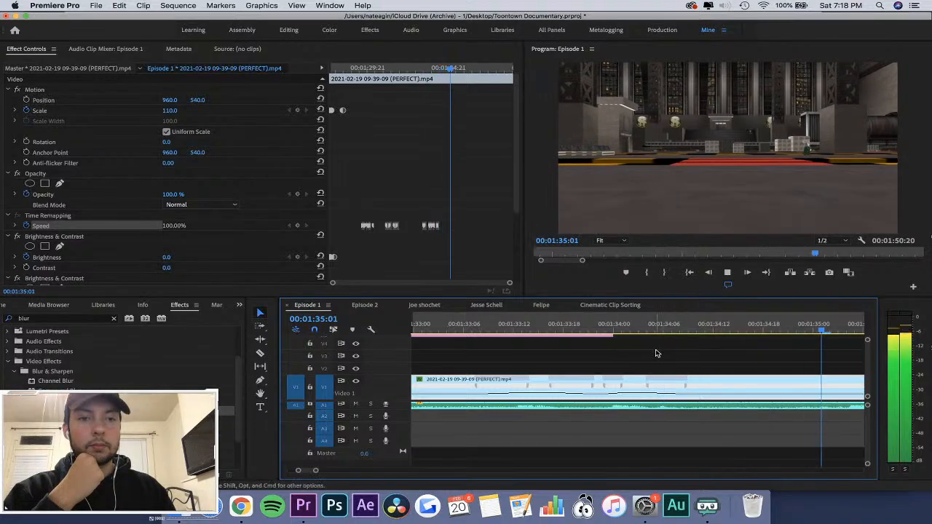
{"action": "key", "text": "space"}
{"action": "key", "text": "minus"}
{"action": "key", "text": "minus"}
{"action": "left_click", "coordinate": [484, 325]}
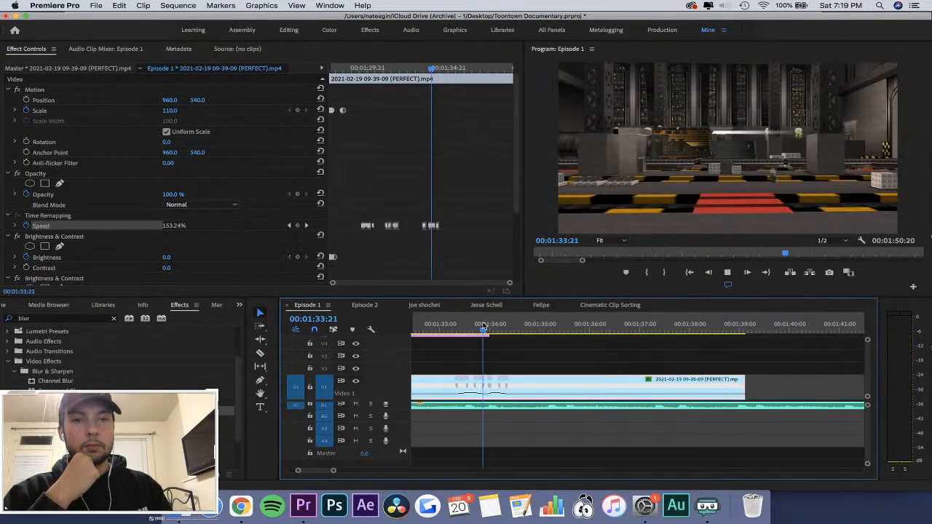
{"action": "key", "text": "space"}
{"action": "key", "text": "Right"}
{"action": "key", "text": "Right"}
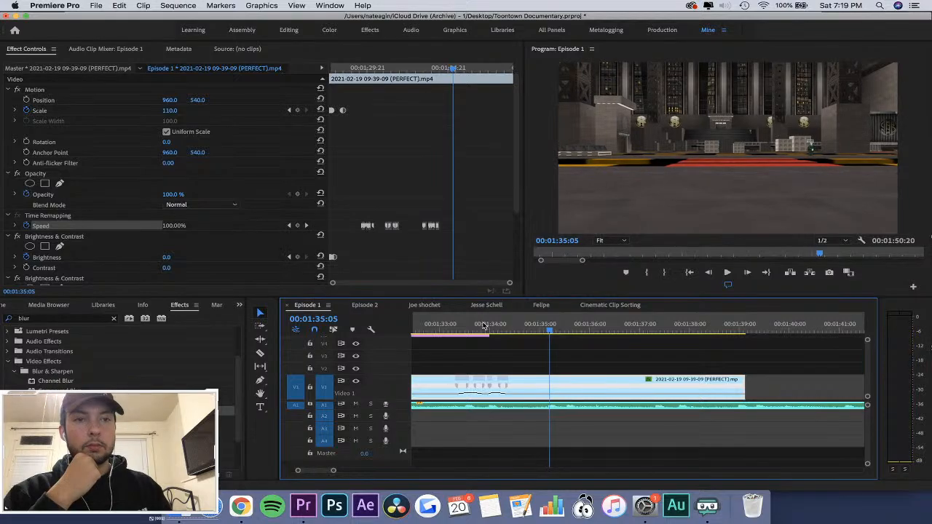
{"action": "key", "text": "Left"}
{"action": "key", "text": "super+k"}
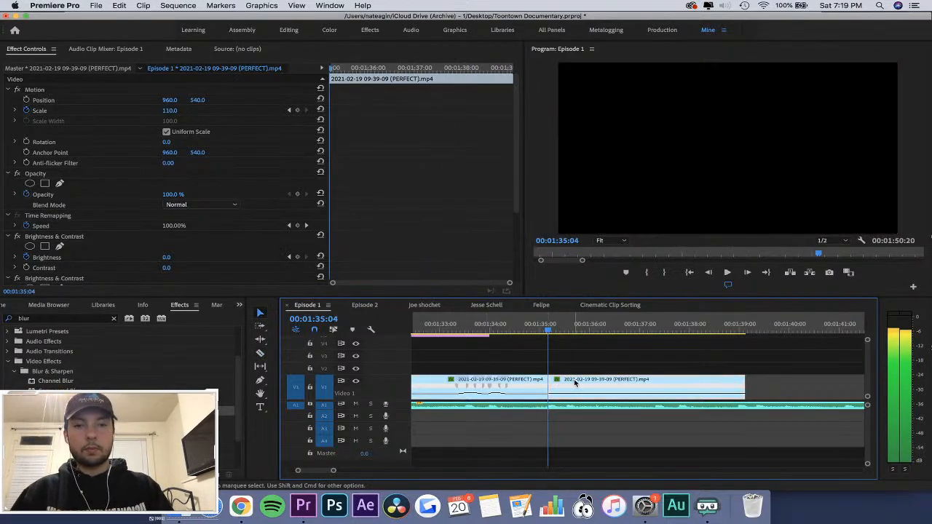
{"action": "key", "text": "Delete"}
Play the sequence from about 00:01:26:18 past the end of the trimmed clip to review the speed ramps.
{"action": "key", "text": "minus"}
{"action": "key", "text": "minus"}
{"action": "key", "text": "minus"}
{"action": "key", "text": "minus"}
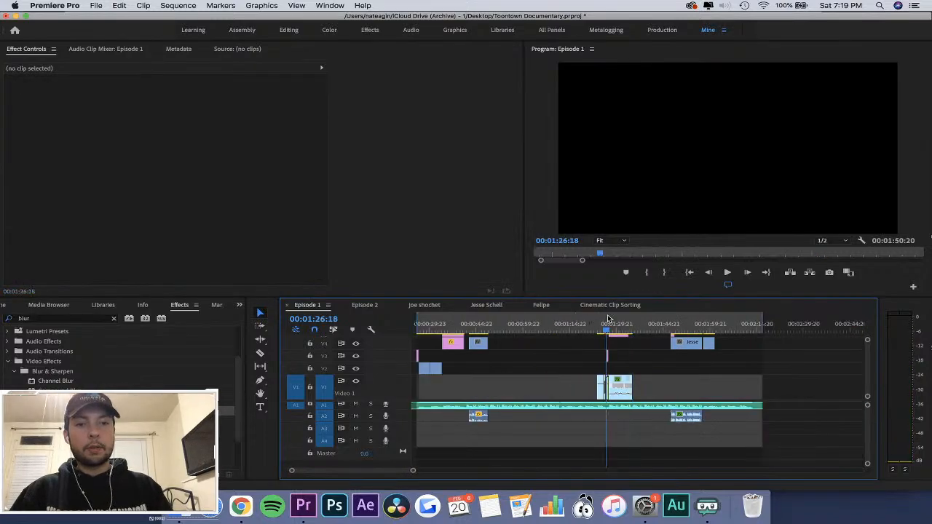
{"action": "key", "text": "equal"}
{"action": "key", "text": "equal"}
{"action": "key", "text": "equal"}
{"action": "key", "text": "space"}
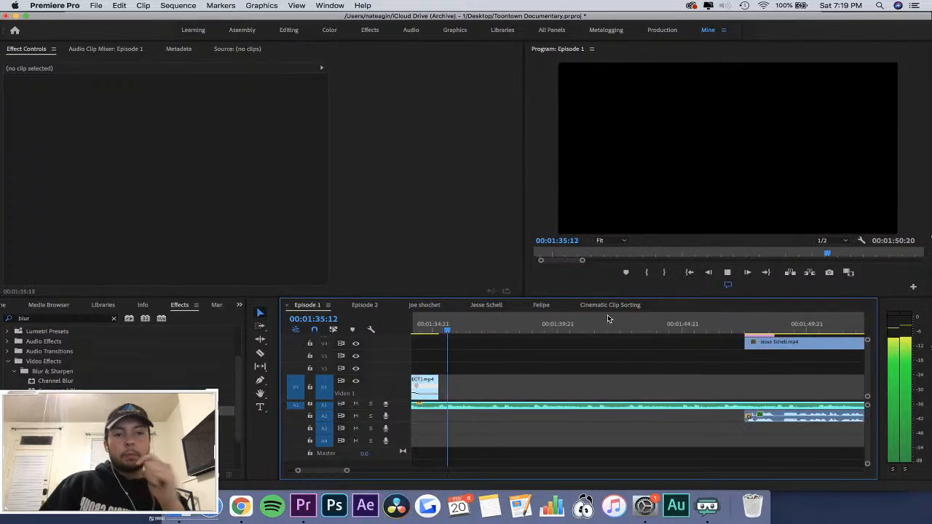
{"action": "key", "text": "minus"}
{"action": "key", "text": "space"}
{"action": "left_click_drag", "start_coordinate": [511, 321], "coordinate": [498, 361]}
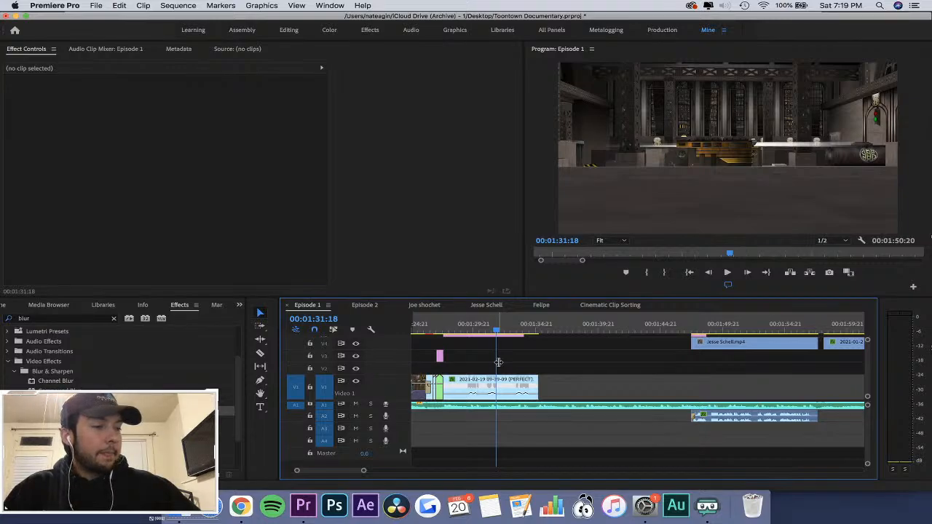
Spot-check the trimmed clip at about 00:01:28:13 and near its end at 00:01:35:00.
{"action": "key", "text": "="}
{"action": "key", "text": "="}
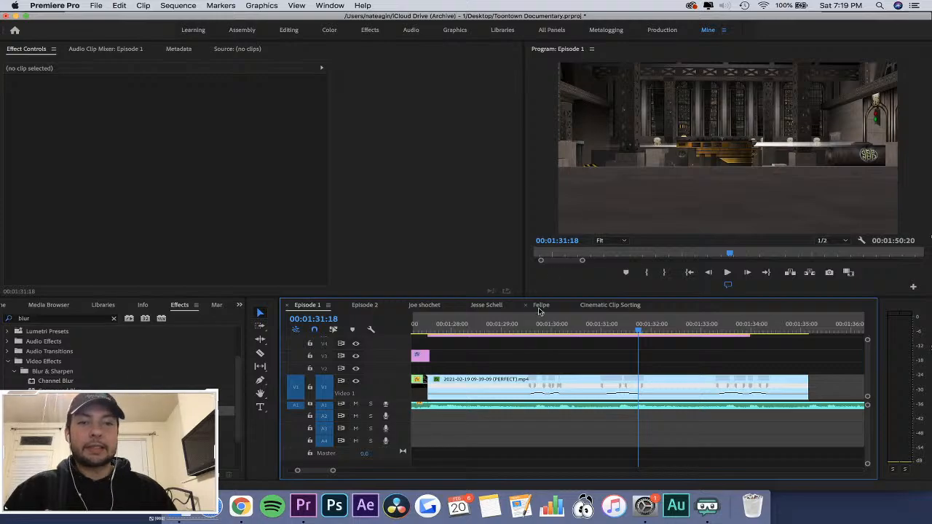
{"action": "key", "text": "-"}
{"action": "key", "text": "="}
{"action": "left_click", "coordinate": [578, 333]}
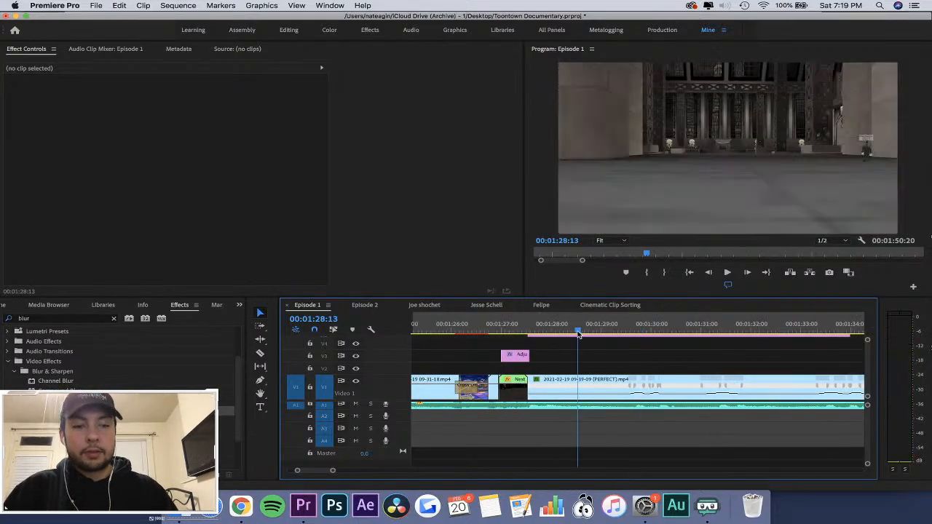
{"action": "key", "text": "-"}
{"action": "key", "text": "space"}
{"action": "key", "text": "minus"}
{"action": "key", "text": "equal"}
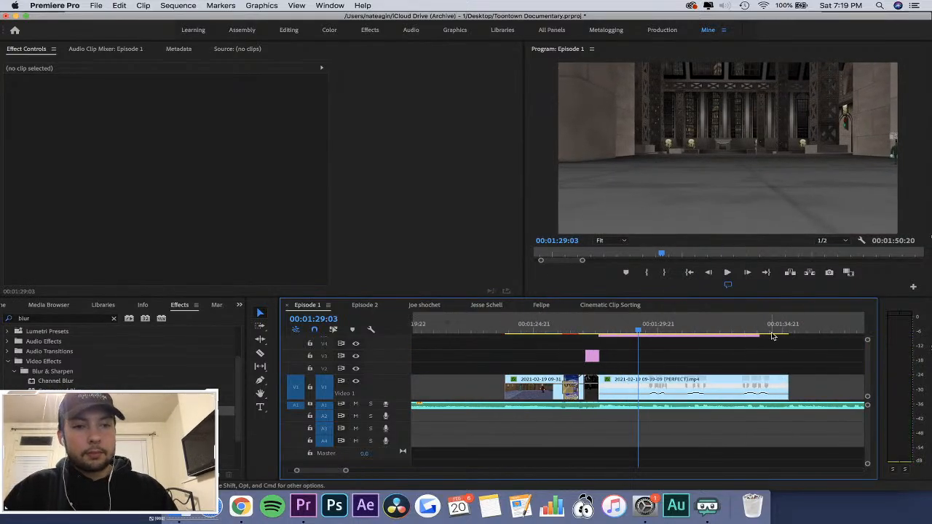
{"action": "left_click", "coordinate": [778, 333]}
{"action": "key", "text": "equal"}
{"action": "key", "text": "space"}
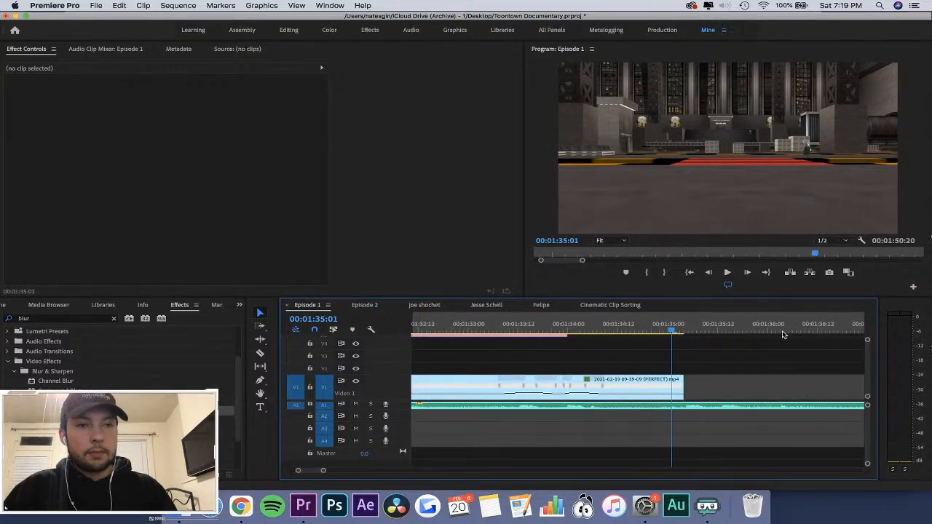
{"action": "left_click", "coordinate": [670, 329]}
{"action": "key", "text": "minus"}
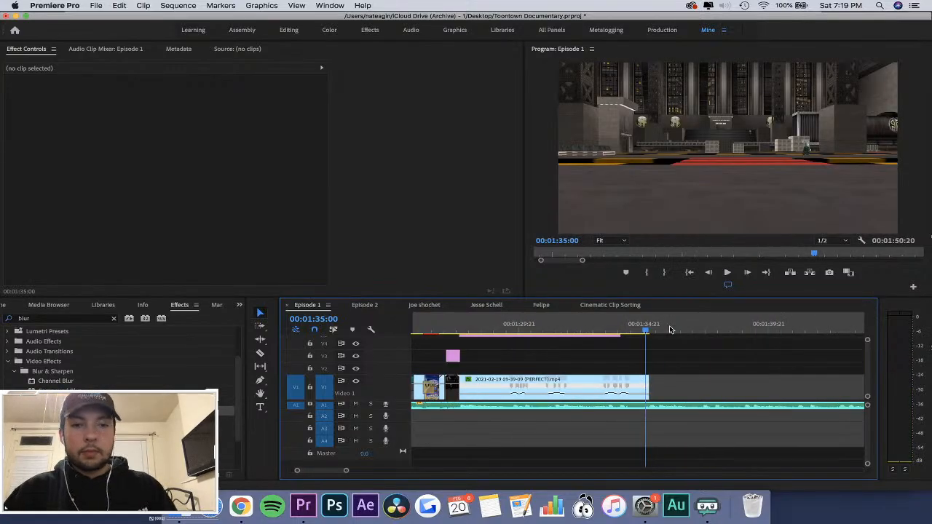
Go back to about 00:01:26:22 and select Nested Sequence 01 before the speed-ramped clip.
{"action": "key", "text": "minus"}
{"action": "left_click", "coordinate": [544, 321]}
{"action": "key", "text": "equal"}
{"action": "key", "text": "equal"}
{"action": "key", "text": "equal"}
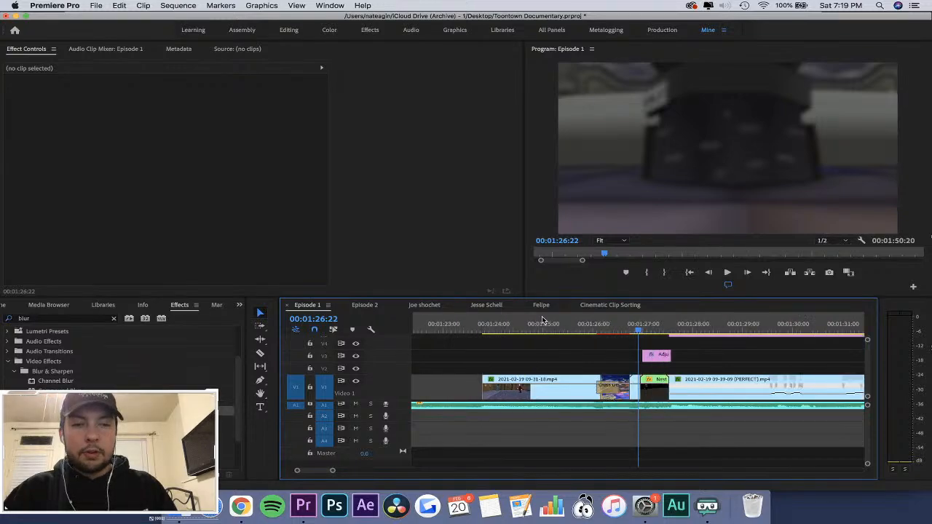
{"action": "left_click", "coordinate": [683, 392]}
{"action": "key", "text": "minus"}
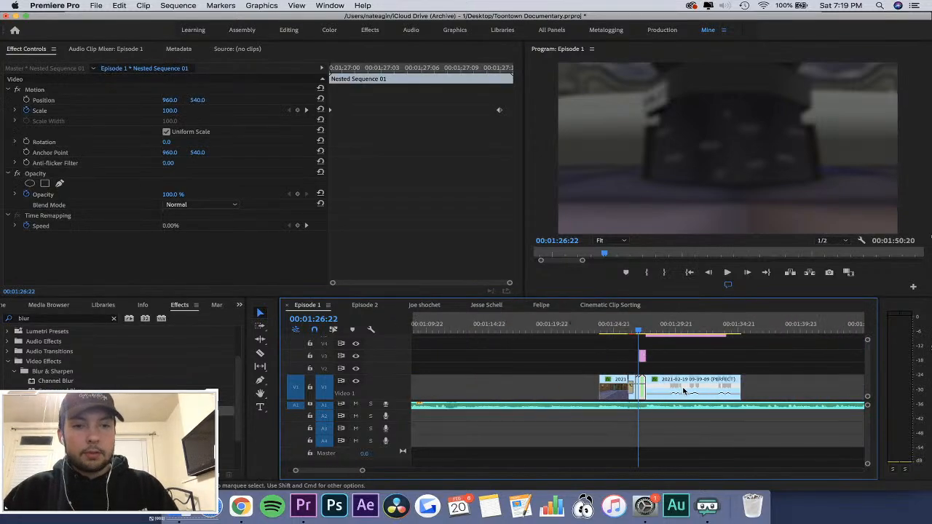
{"action": "left_click", "coordinate": [736, 323]}
{"action": "key", "text": "equal"}
{"action": "key", "text": "equal"}
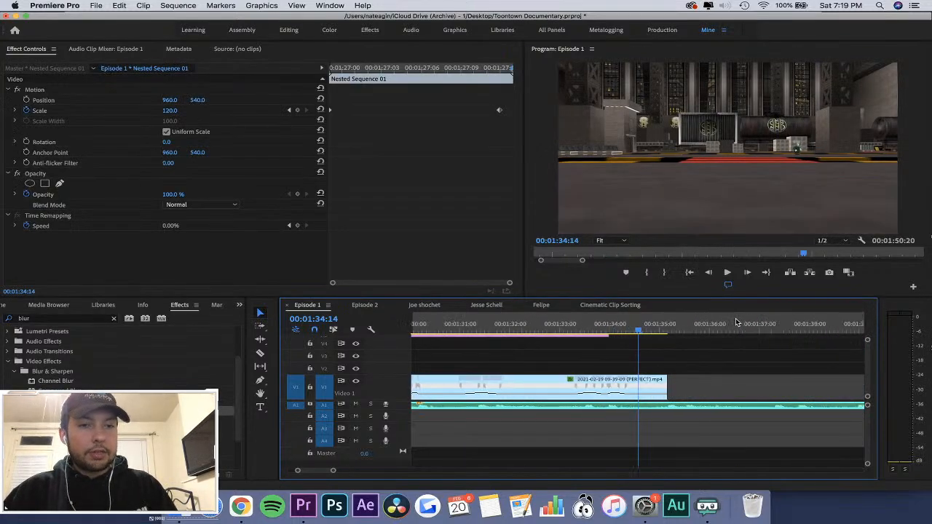
{"action": "left_click", "coordinate": [325, 369]}
{"action": "left_click", "coordinate": [325, 390]}
{"action": "key", "text": "super+v"}
Set the opacity of the pasted Nested Sequence 01 to 20% at 00:01:34:21.
{"action": "left_click", "coordinate": [657, 325]}
{"action": "key", "text": "equal"}
{"action": "key", "text": "equal"}
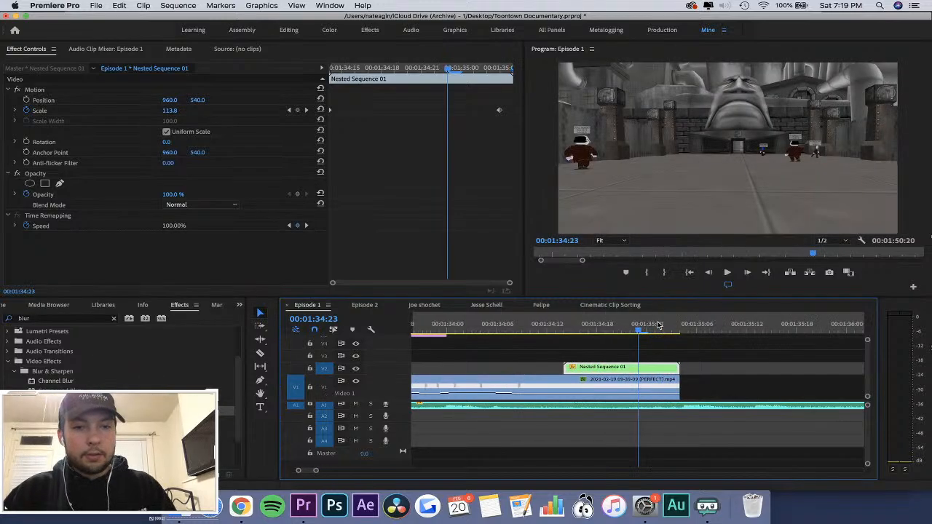
{"action": "left_click_drag", "start_coordinate": [658, 326], "coordinate": [626, 363]}
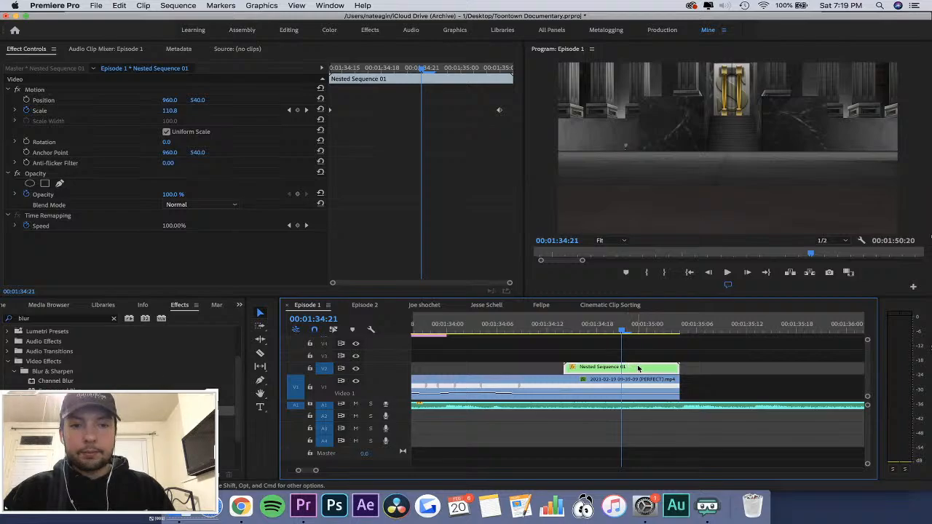
{"action": "left_click", "coordinate": [178, 195]}
{"action": "type", "text": "20"}
{"action": "key", "text": "Return"}
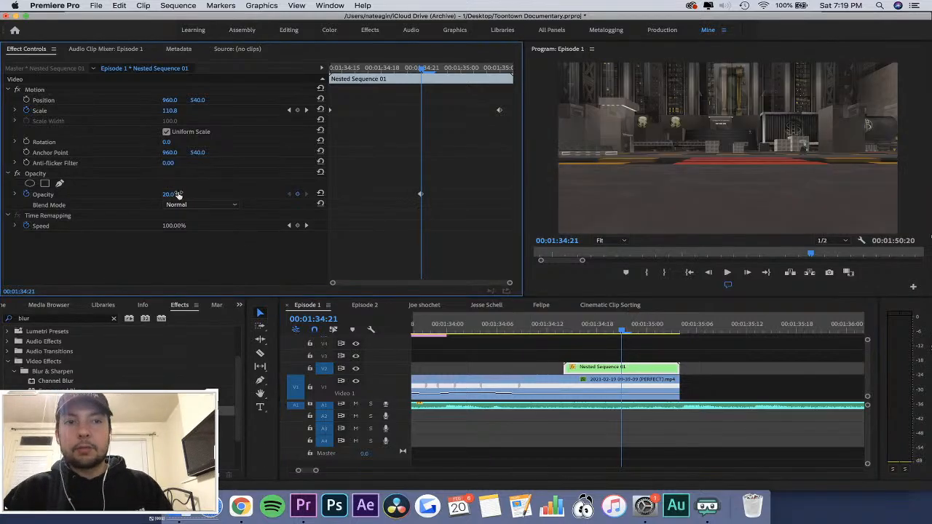
Play the sequence from about 00:01:34:04 past the end of the clip to review the semi-transparent overlay.
{"action": "left_click_drag", "start_coordinate": [627, 370], "coordinate": [480, 370]}
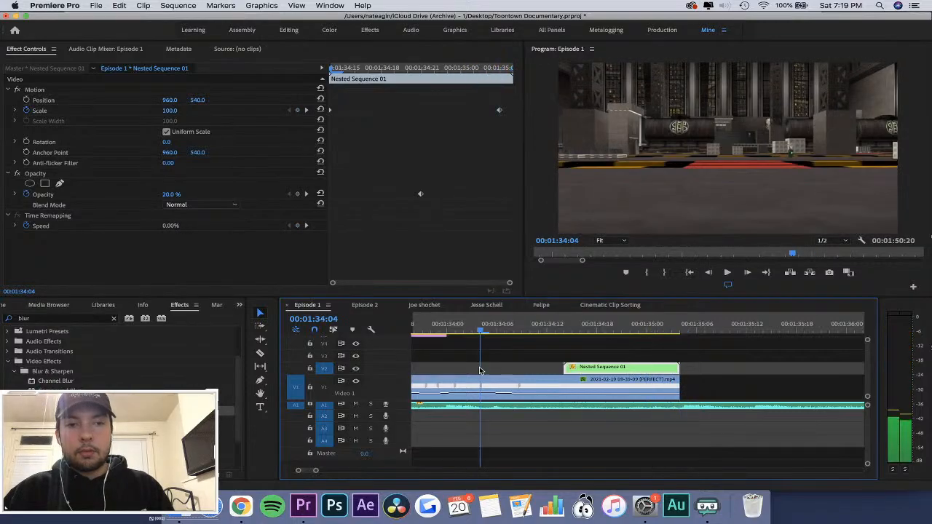
{"action": "key", "text": "space"}
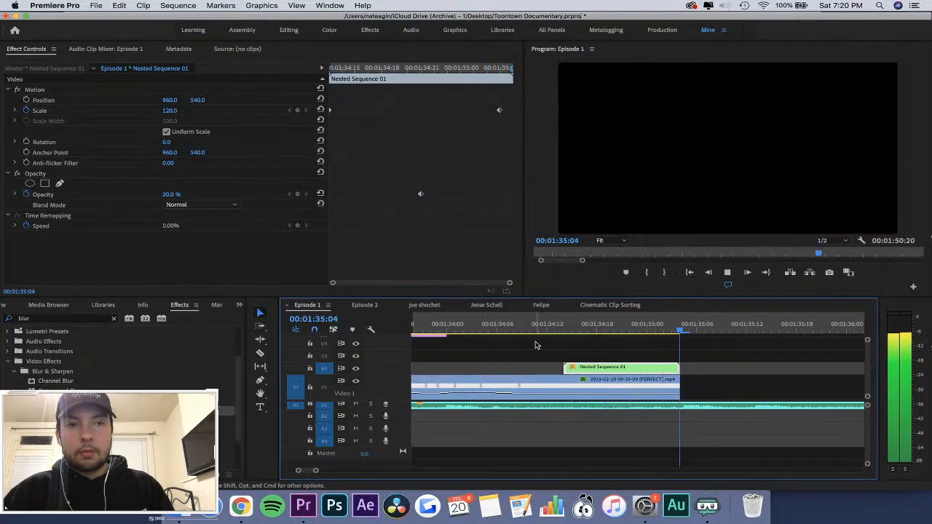
{"action": "key", "text": "space"}
Change the blend mode of Nested Sequence 01 on V2 to Overlay and set its opacity keyframe at 00:01:34:21 to 100%.
{"action": "left_click_drag", "start_coordinate": [583, 335], "coordinate": [647, 332]}
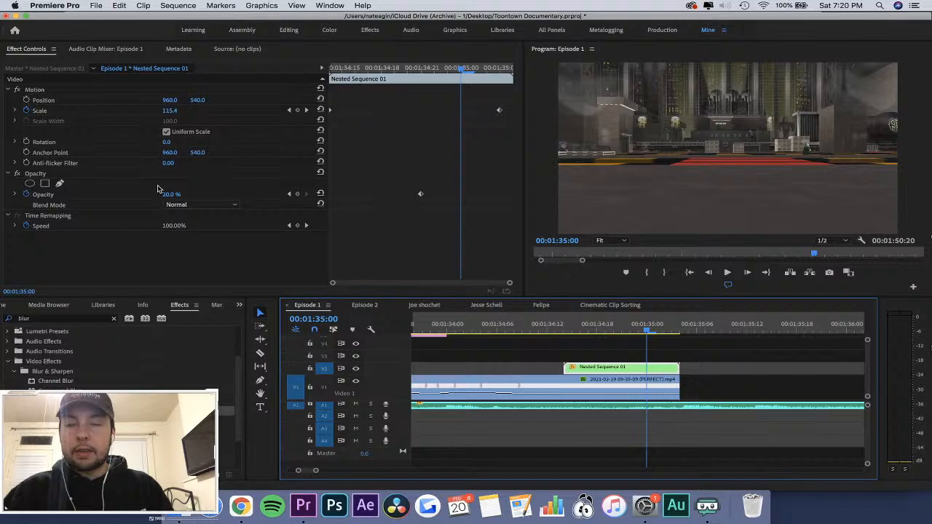
{"action": "left_click", "coordinate": [224, 209]}
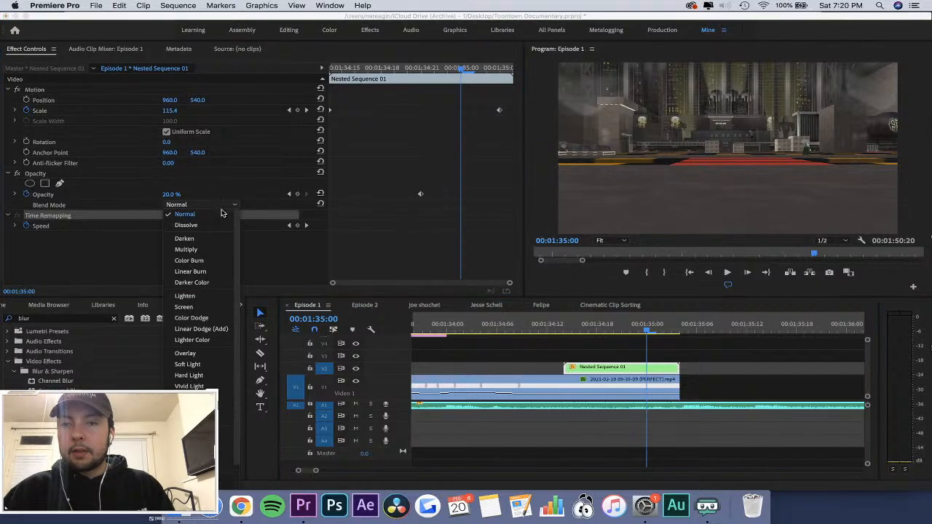
{"action": "left_click", "coordinate": [197, 357]}
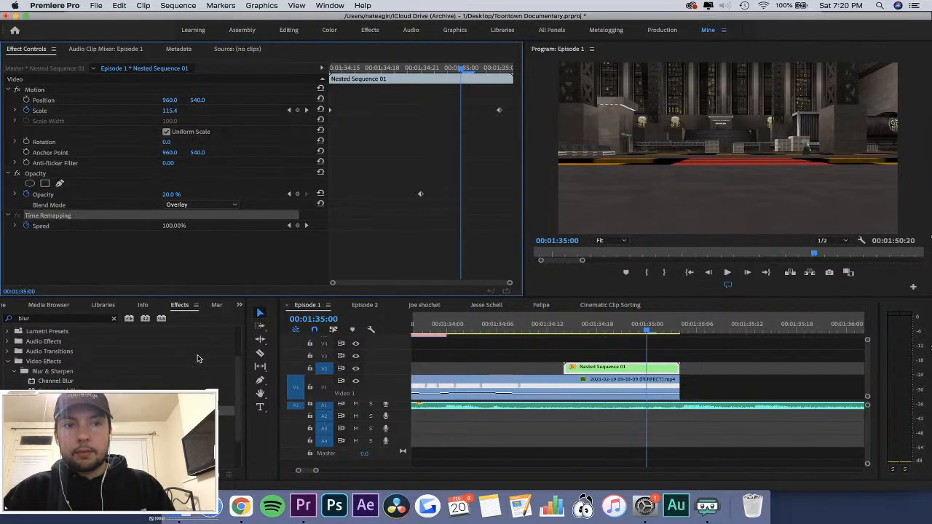
{"action": "left_click", "coordinate": [289, 194]}
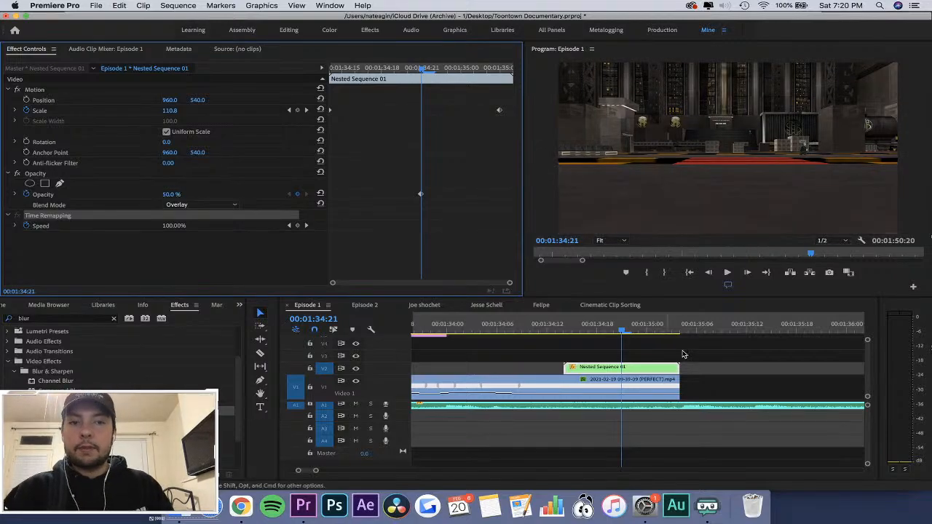
{"action": "key", "text": "Return"}
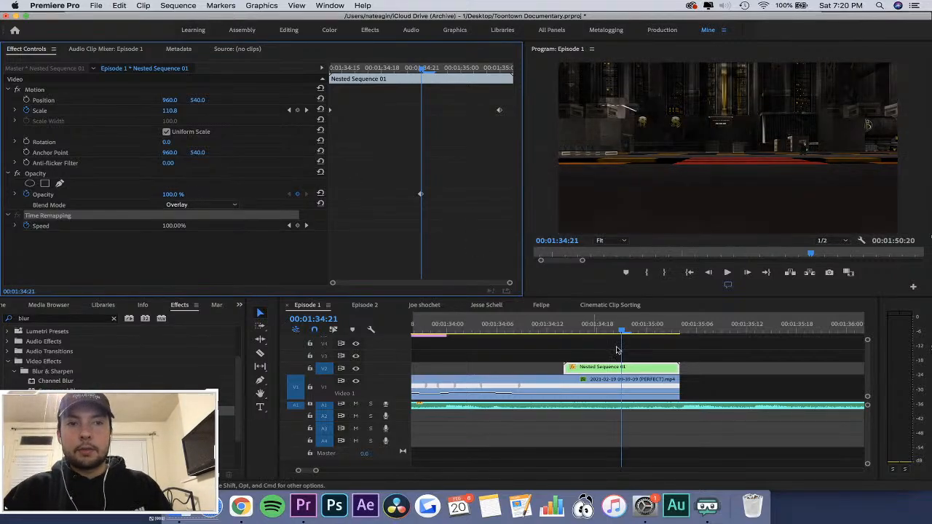
{"action": "left_click_drag", "start_coordinate": [622, 332], "coordinate": [672, 331]}
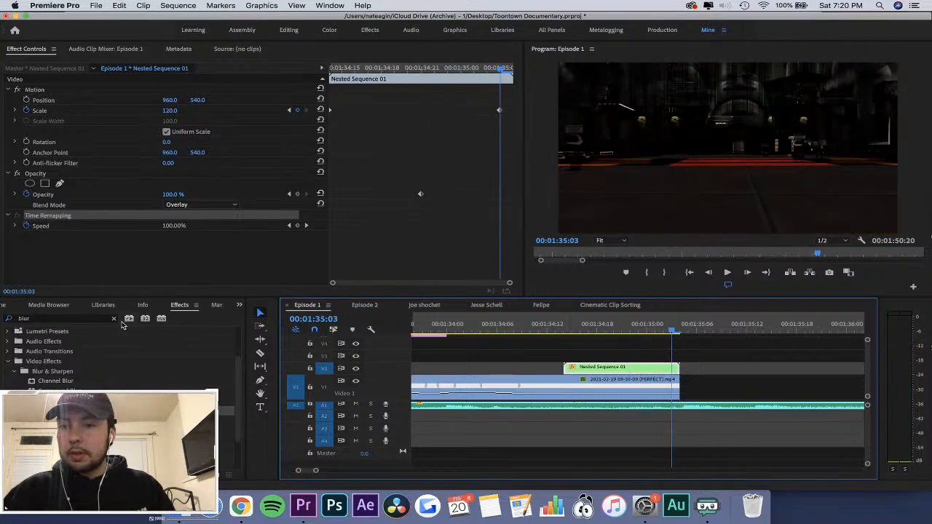
Apply a Cross Dissolve to the start of Nested Sequence 01 on V2 and play it back.
{"action": "left_click", "coordinate": [112, 318]}
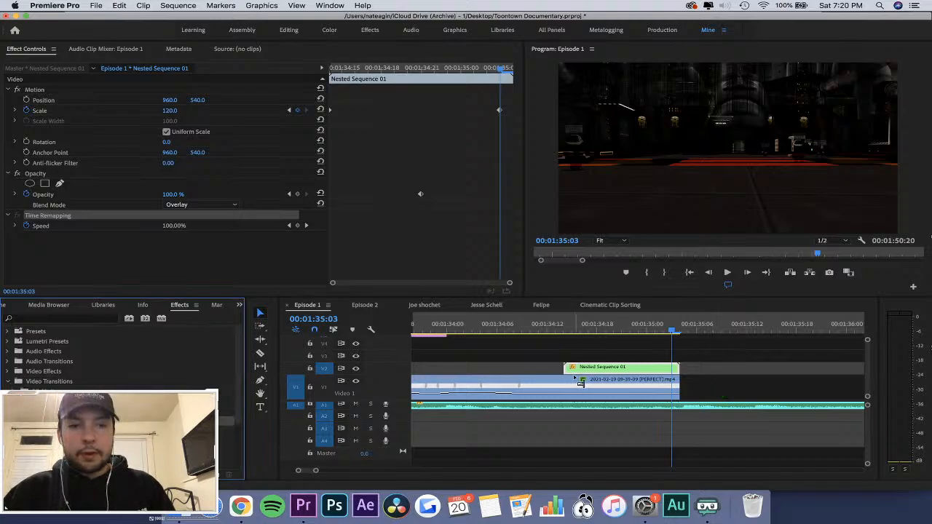
{"action": "left_click_drag", "start_coordinate": [580, 382], "coordinate": [576, 370]}
{"action": "left_click", "coordinate": [544, 326]}
{"action": "key", "text": "space"}
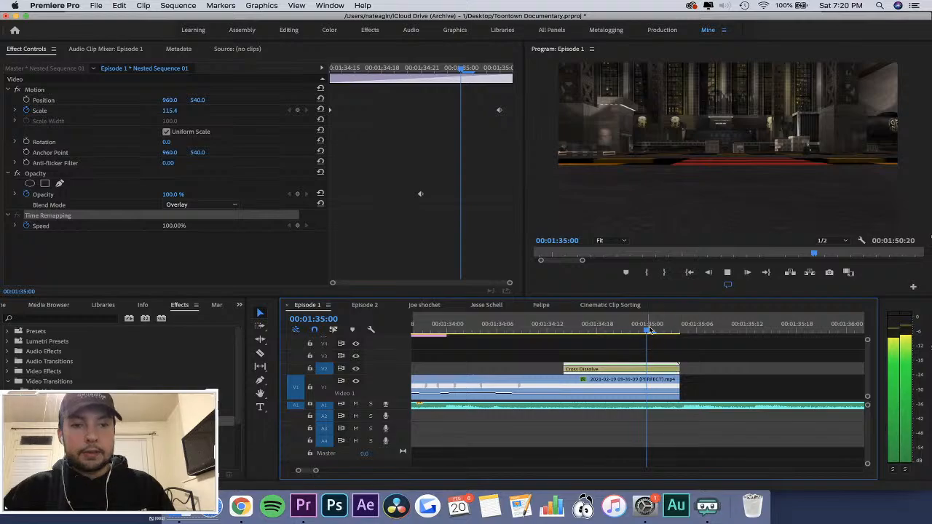
Spot-check the dissolve around the end of the clip, finishing at 00:01:35:00.
{"action": "left_click", "coordinate": [660, 326]}
{"action": "left_click", "coordinate": [572, 320]}
{"action": "key", "text": "minus"}
{"action": "key", "text": "minus"}
{"action": "left_click", "coordinate": [550, 326]}
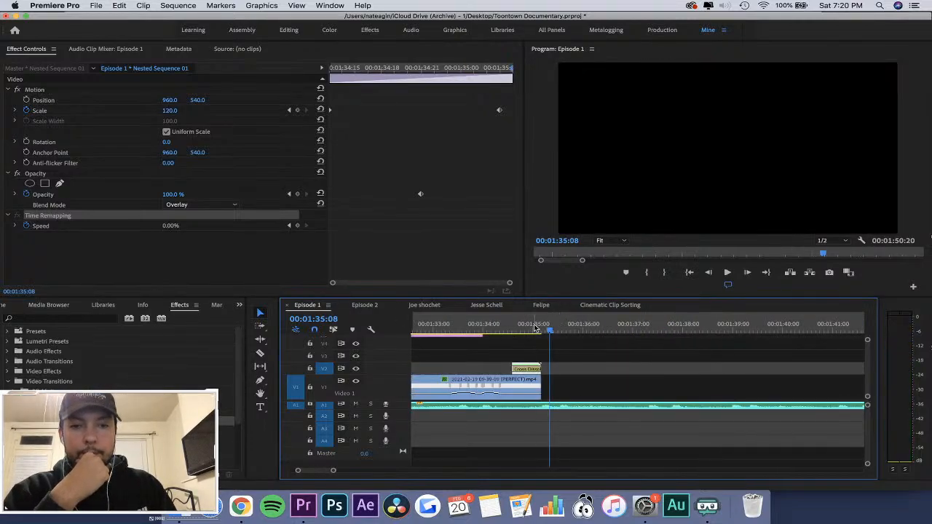
{"action": "left_click", "coordinate": [535, 328]}
{"action": "key", "text": "equal"}
{"action": "key", "text": "equal"}
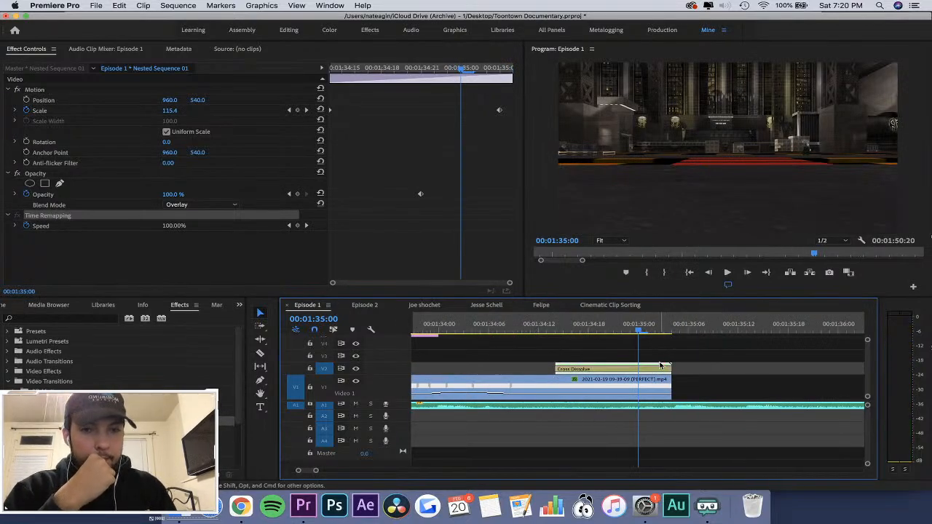
Try the Difference blend mode on Nested Sequence 01 on V2 and play the transition with it.
{"action": "left_click", "coordinate": [185, 205]}
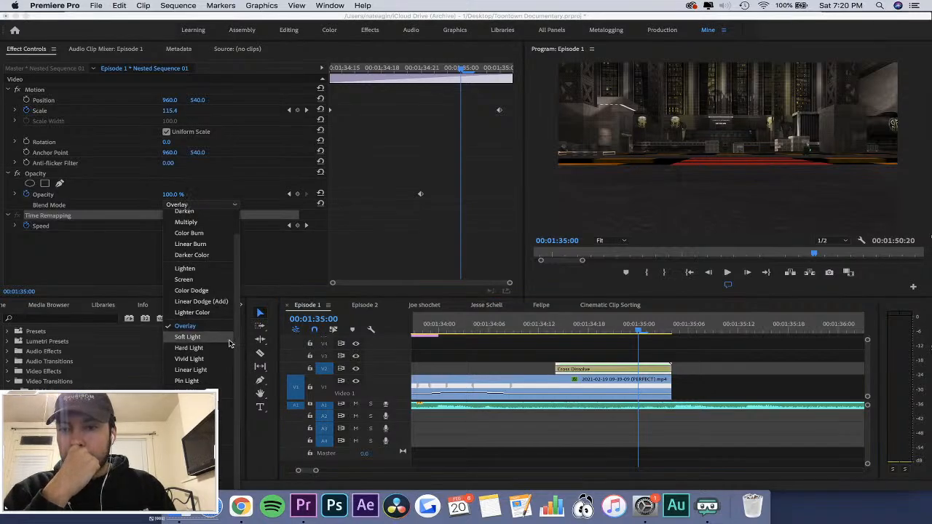
{"action": "left_click", "coordinate": [218, 403]}
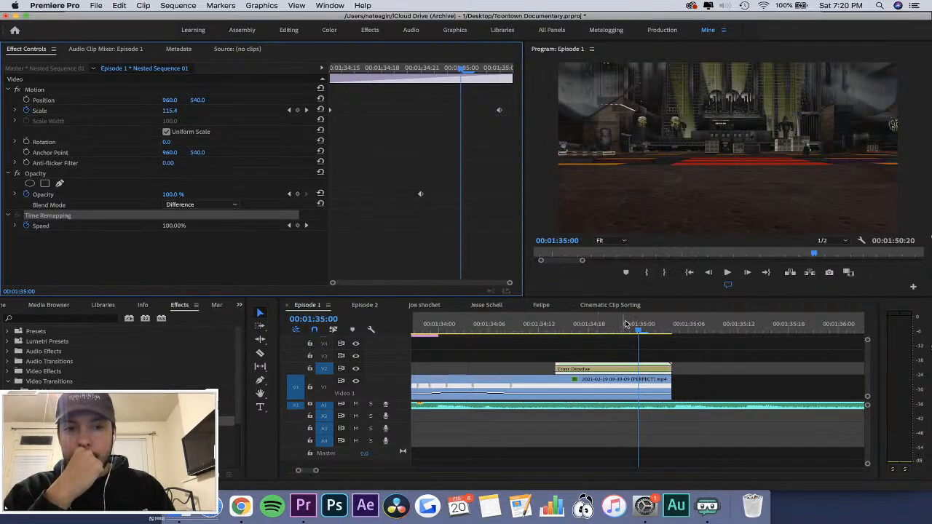
{"action": "left_click_drag", "start_coordinate": [625, 325], "coordinate": [582, 348]}
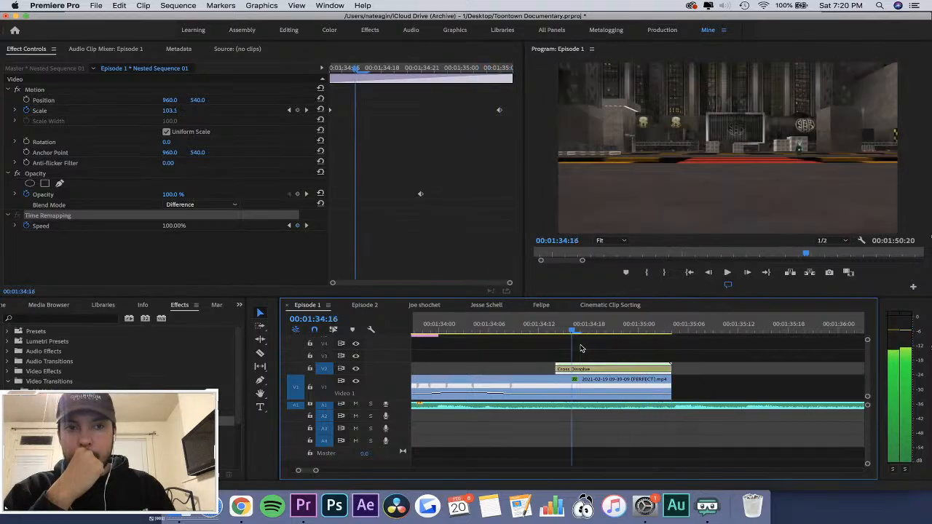
{"action": "key", "text": "space"}
{"action": "left_click", "coordinate": [637, 329]}
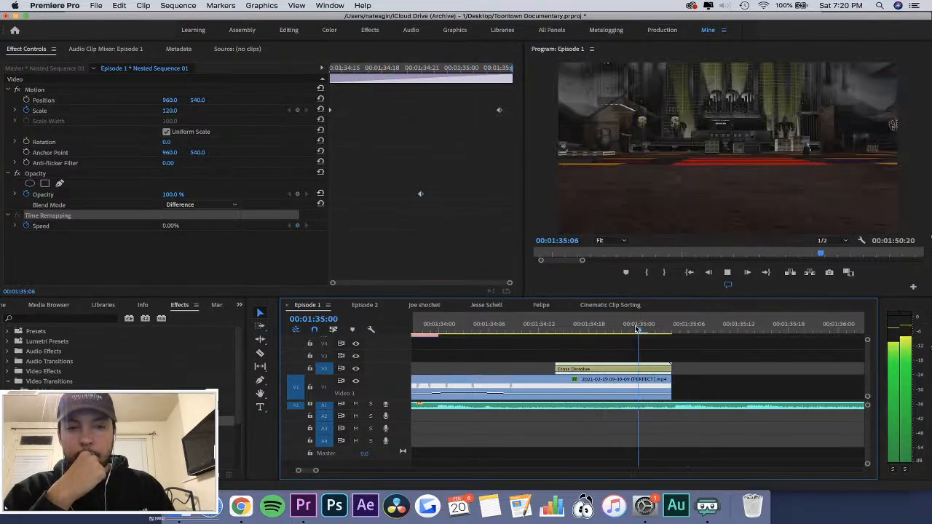
{"action": "key", "text": "space"}
Try the Screen and Color Dodge blend modes on Nested Sequence 01 on V2, comparing them near 00:01:35:02.
{"action": "left_click", "coordinate": [195, 206]}
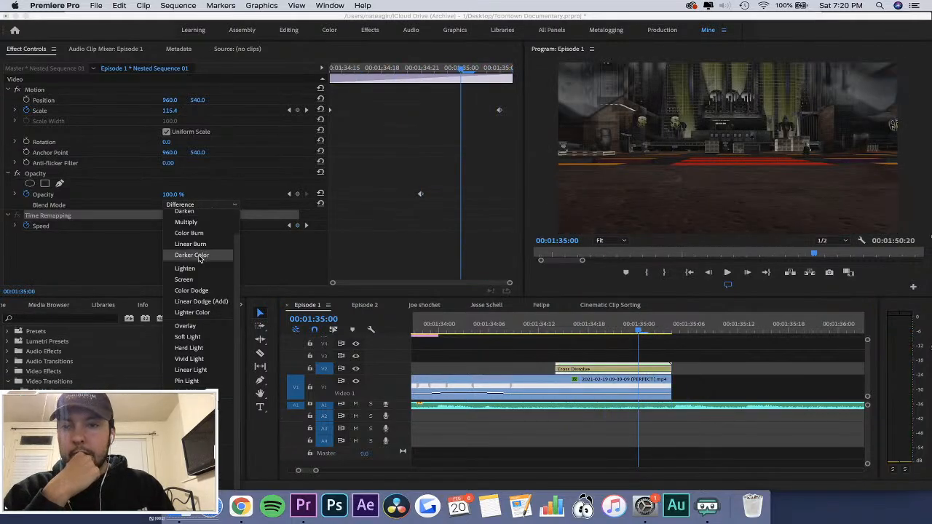
{"action": "left_click", "coordinate": [200, 278]}
{"action": "left_click_drag", "start_coordinate": [593, 323], "coordinate": [656, 334]}
{"action": "left_click", "coordinate": [213, 205]}
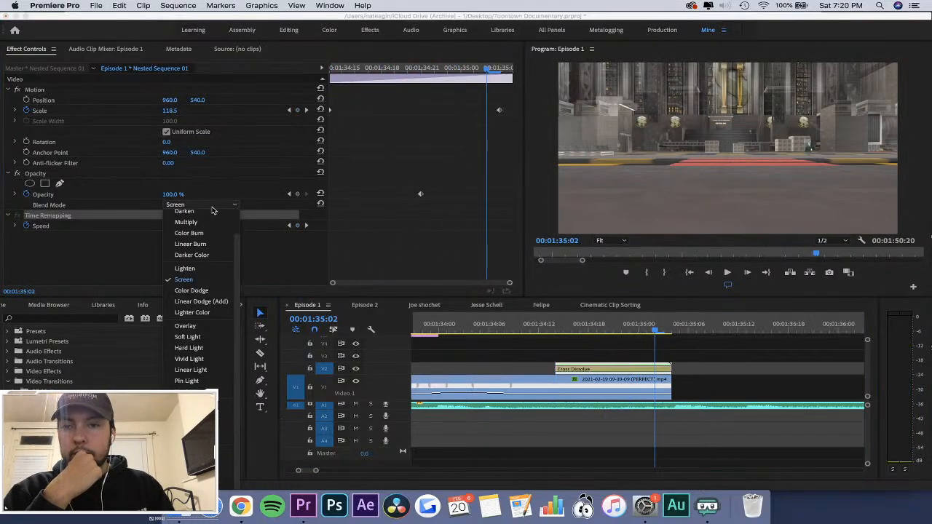
{"action": "left_click", "coordinate": [192, 291]}
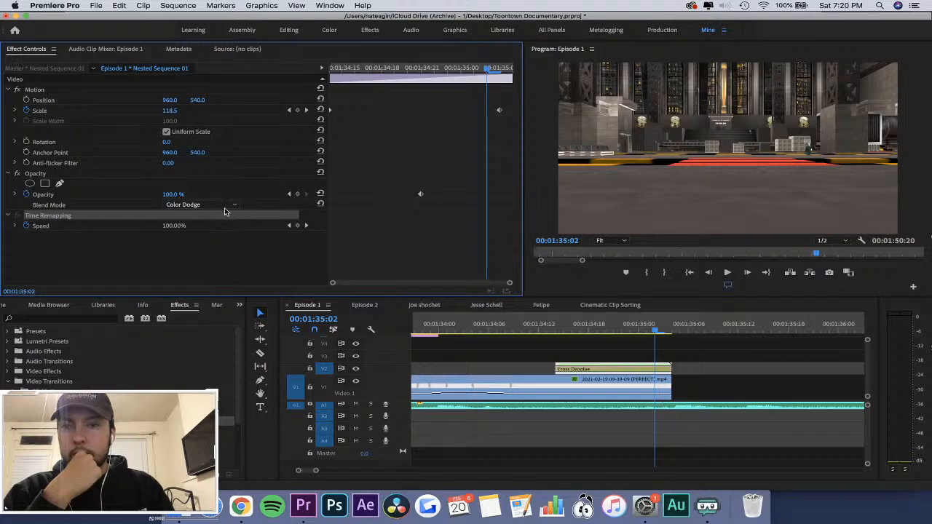
Try the Hard Light blend mode on Nested Sequence 01 on V2, play the transition and check it at 00:01:34:22.
{"action": "left_click", "coordinate": [225, 210]}
{"action": "left_click", "coordinate": [204, 353]}
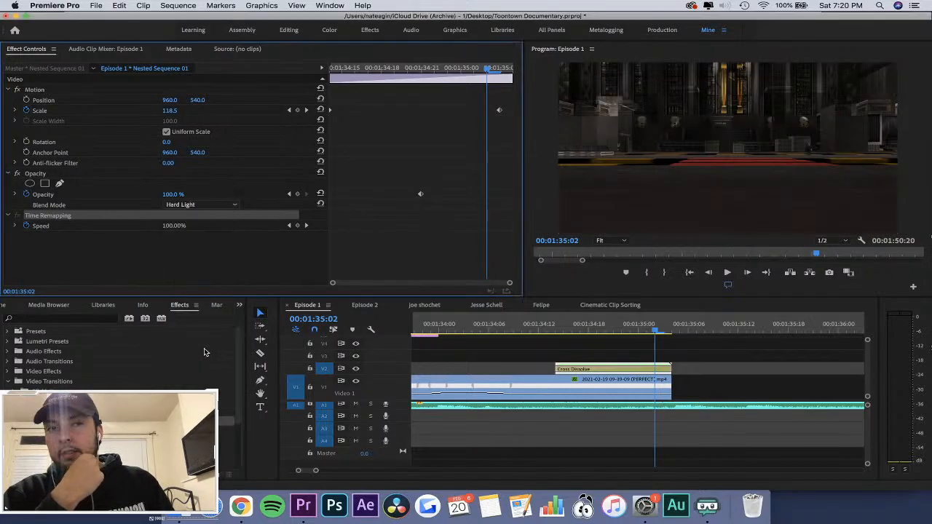
{"action": "left_click_drag", "start_coordinate": [577, 323], "coordinate": [518, 337]}
{"action": "key", "text": "space"}
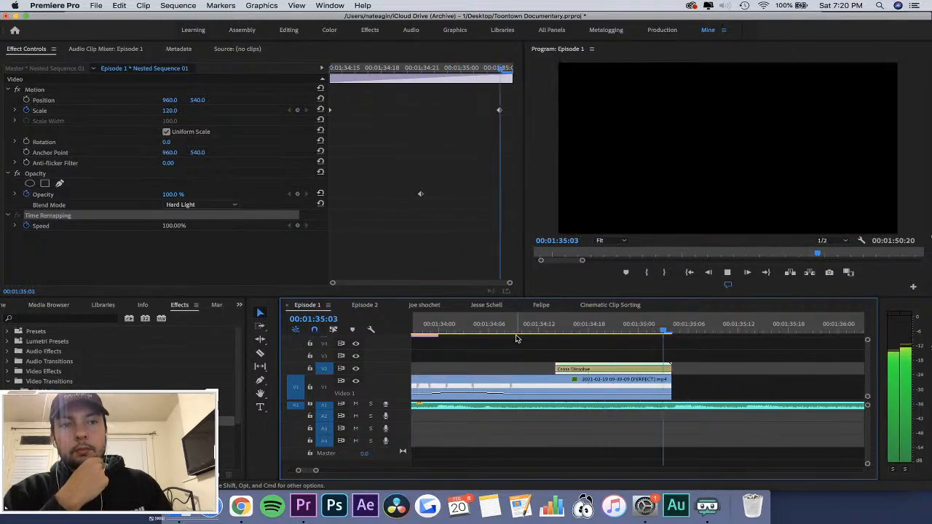
{"action": "key", "text": "space"}
{"action": "left_click", "coordinate": [621, 325]}
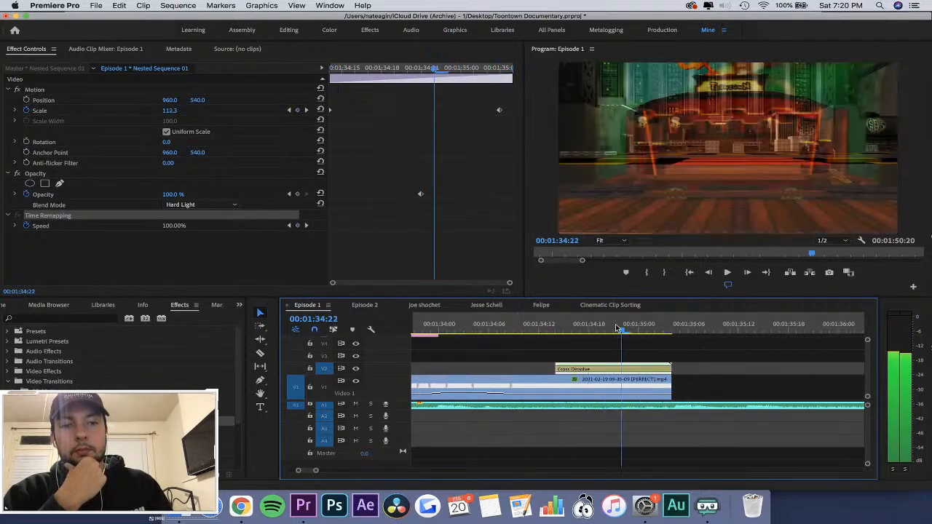
Set the blend mode of Nested Sequence 01 on V2 back to Overlay and return to its start at 00:01:34:14.
{"action": "left_click", "coordinate": [223, 207]}
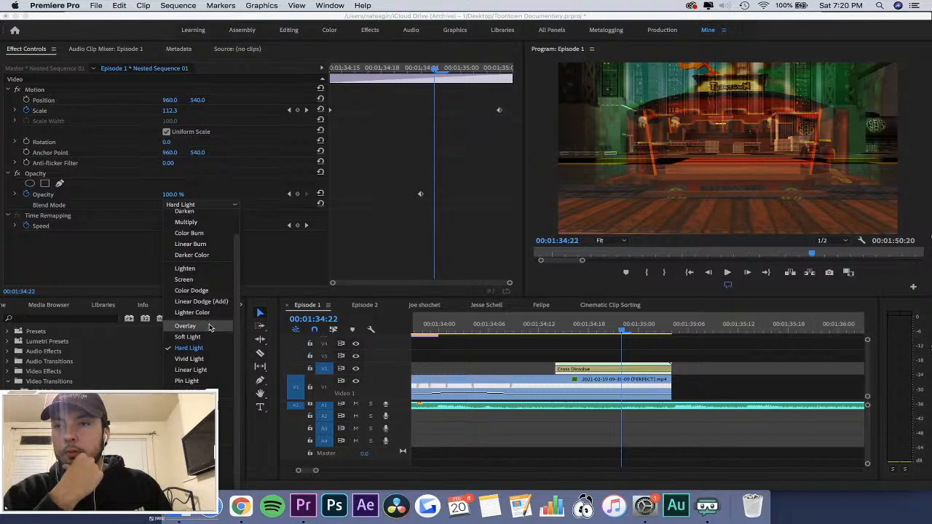
{"action": "left_click", "coordinate": [187, 326]}
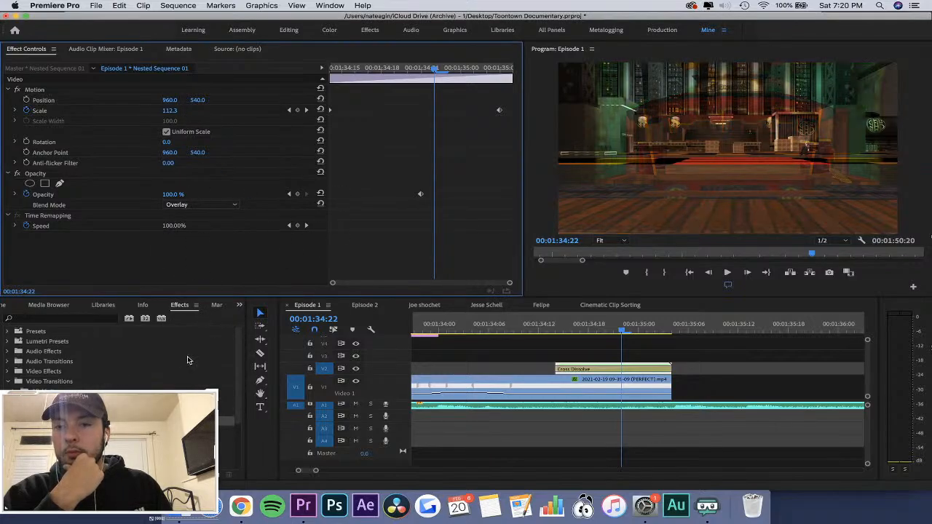
{"action": "left_click_drag", "start_coordinate": [377, 67], "coordinate": [292, 72]}
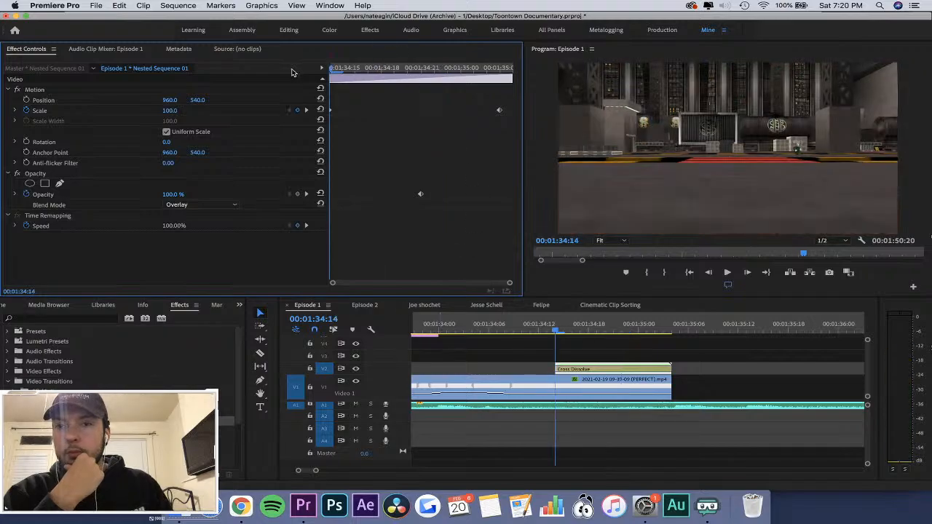
Copy the short Adjustment Layer from the earlier transition and paste it on track V3 at 00:01:34:14, above the Cross Dissolve.
{"action": "left_click", "coordinate": [627, 345]}
{"action": "key", "text": "minus"}
{"action": "key", "text": "minus"}
{"action": "key", "text": "minus"}
{"action": "key", "text": "minus"}
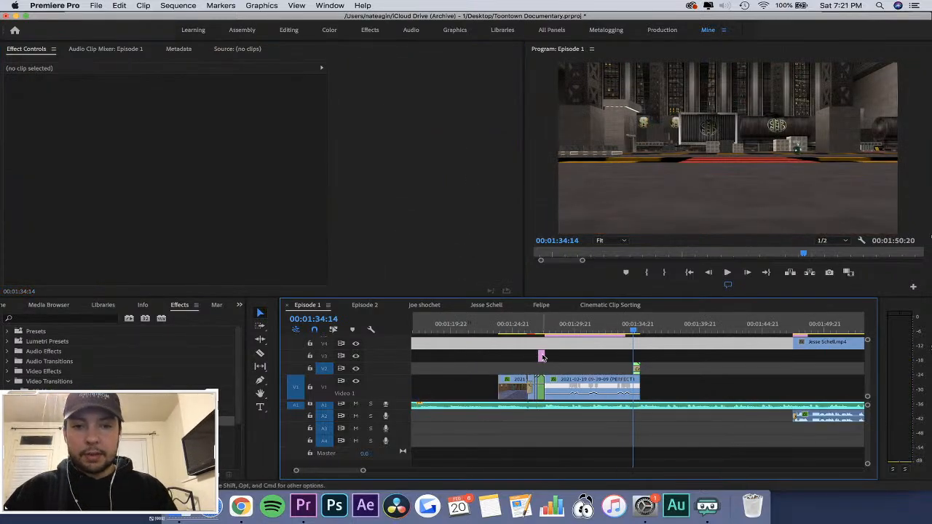
{"action": "left_click", "coordinate": [541, 356]}
{"action": "key", "text": "equal"}
{"action": "key", "text": "equal"}
{"action": "key", "text": "equal"}
{"action": "key", "text": "equal"}
{"action": "key", "text": "equal"}
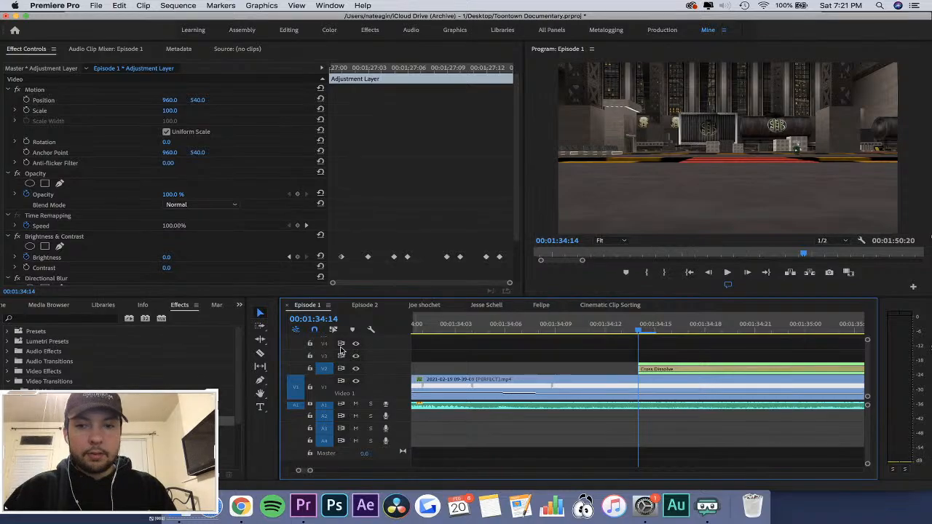
{"action": "left_click", "coordinate": [325, 356]}
{"action": "left_click", "coordinate": [326, 368]}
{"action": "key", "text": "super+v"}
Play the sequence from about 00:01:34:00 to review the pasted Adjustment Layer, then return to its start at 00:01:34:14.
{"action": "key", "text": "minus"}
{"action": "key", "text": "minus"}
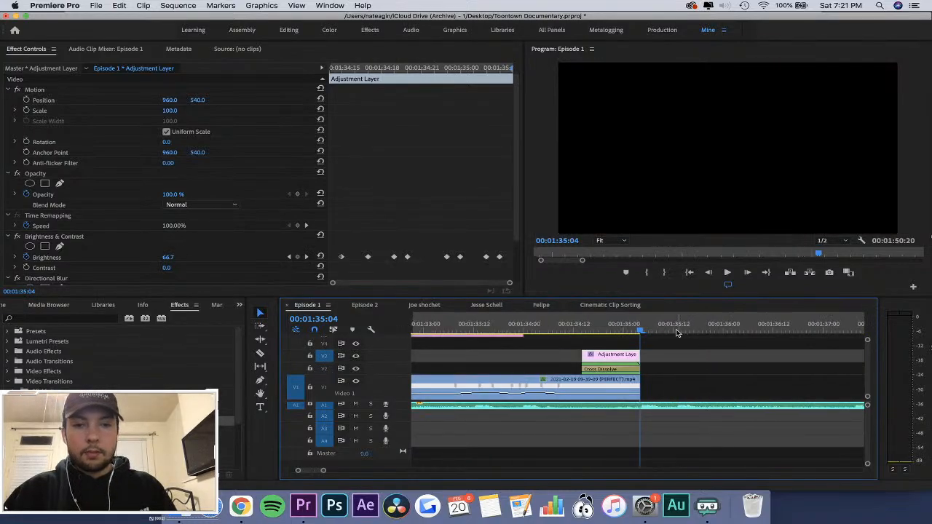
{"action": "mouse_move", "coordinate": [677, 333]}
{"action": "left_mouse_down"}
{"action": "mouse_move", "coordinate": [590, 332]}
{"action": "mouse_move", "coordinate": [673, 332]}
{"action": "left_mouse_up"}
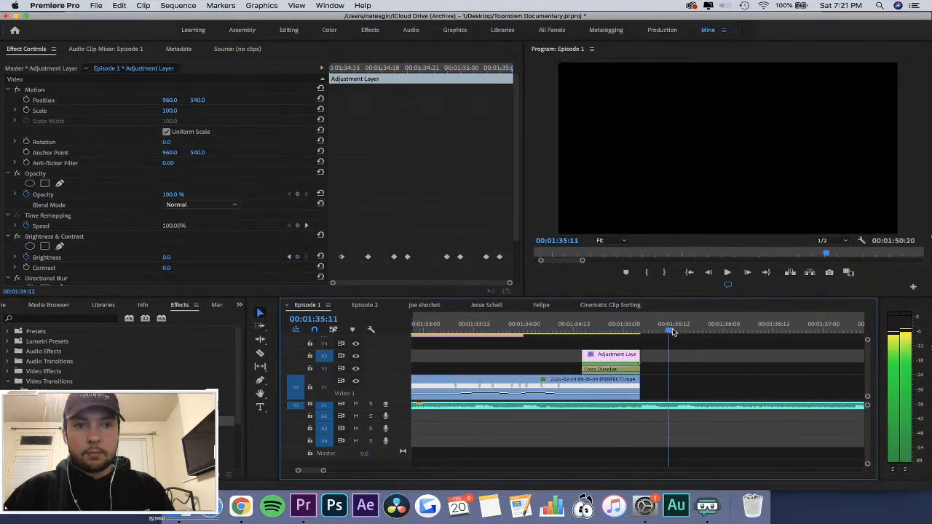
{"action": "left_click", "coordinate": [528, 325]}
{"action": "key", "text": "space"}
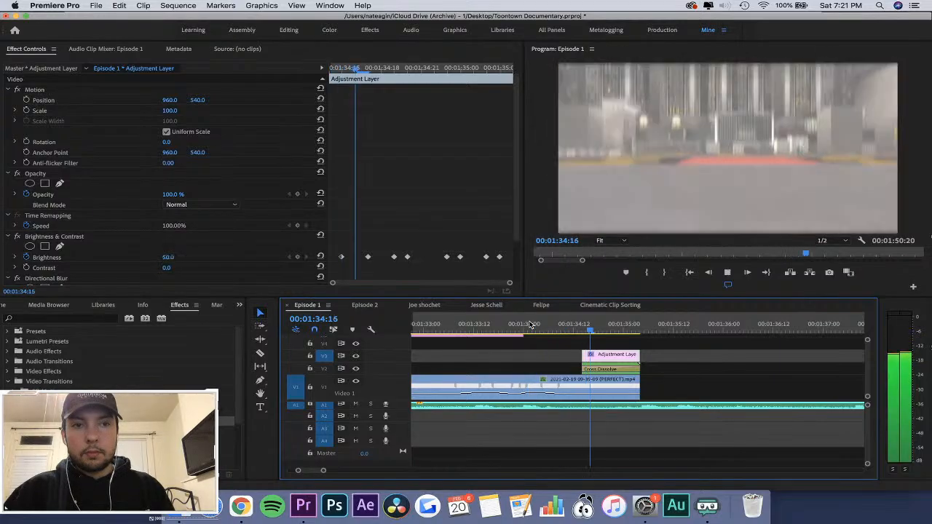
{"action": "left_click", "coordinate": [583, 326]}
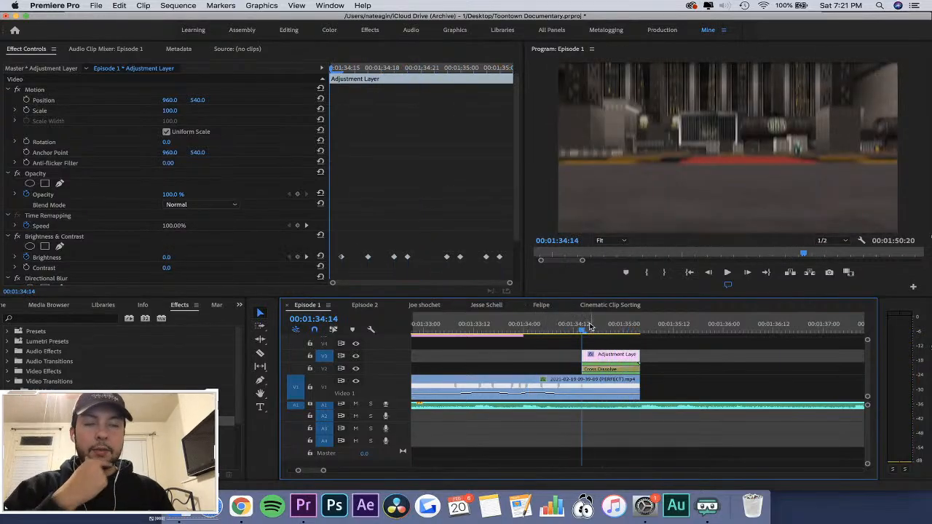
Step through the pasted Adjustment Layer at 00:01:34:21 and 00:01:34:17, examining its Brightness & Contrast and Directional Blur keyframes.
{"action": "left_click_drag", "start_coordinate": [590, 328], "coordinate": [610, 329]}
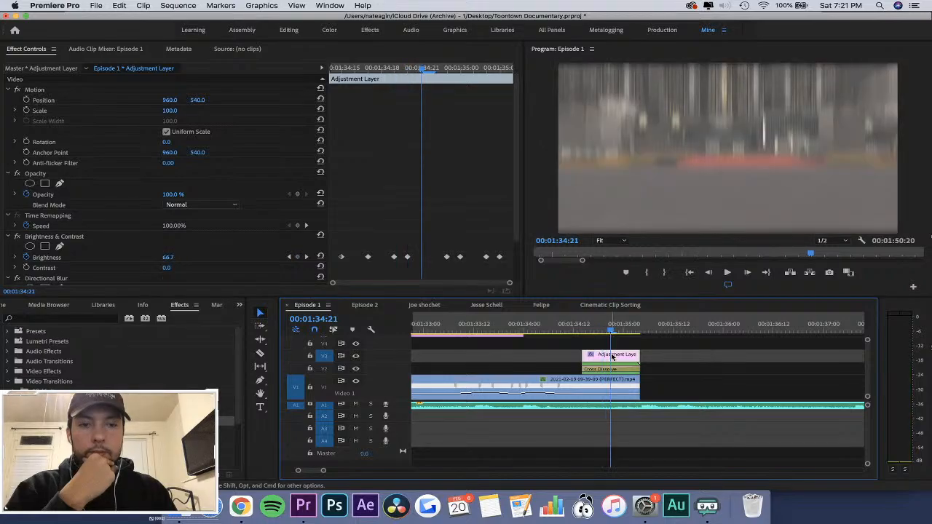
{"action": "left_click_drag", "start_coordinate": [390, 67], "coordinate": [369, 69]}
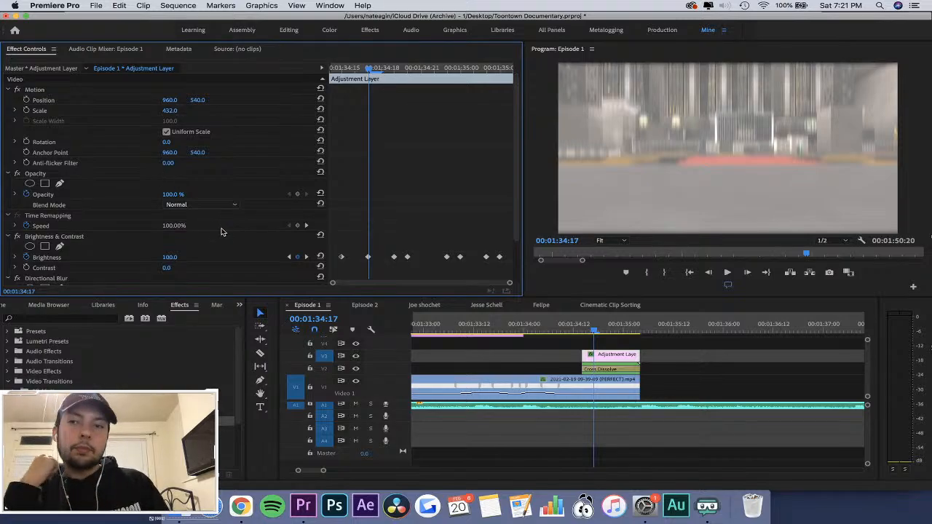
{"action": "scroll", "coordinate": [222, 232], "scroll_direction": "down", "scroll_amount": 2}
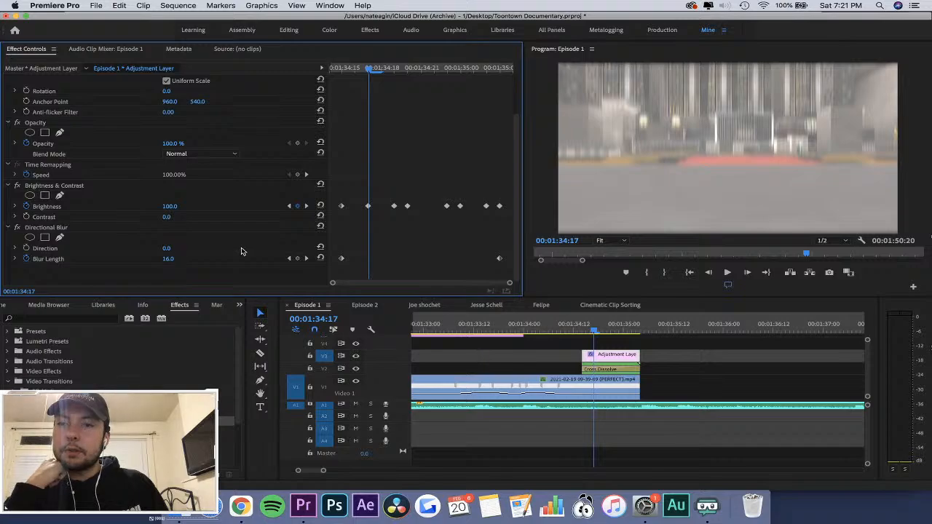
Delete the pasted Adjustment Layer on V3 and Nested Sequence 01 with its Cross Dissolve on V2 at 00:01:34:14.
{"action": "left_click", "coordinate": [618, 364]}
{"action": "key", "text": "minus"}
{"action": "key", "text": "minus"}
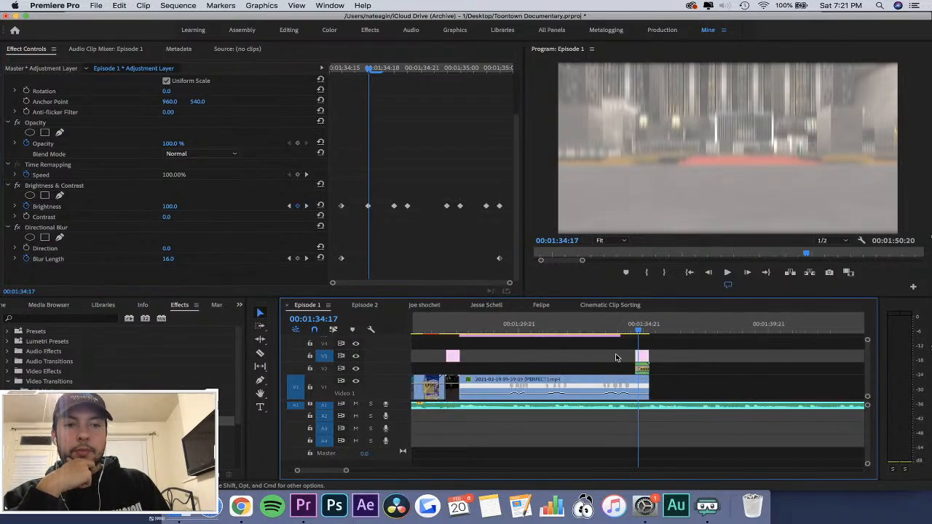
{"action": "key", "text": "Left"}
{"action": "key", "text": "Left"}
{"action": "key", "text": "Left"}
{"action": "key", "text": "BackSpace"}
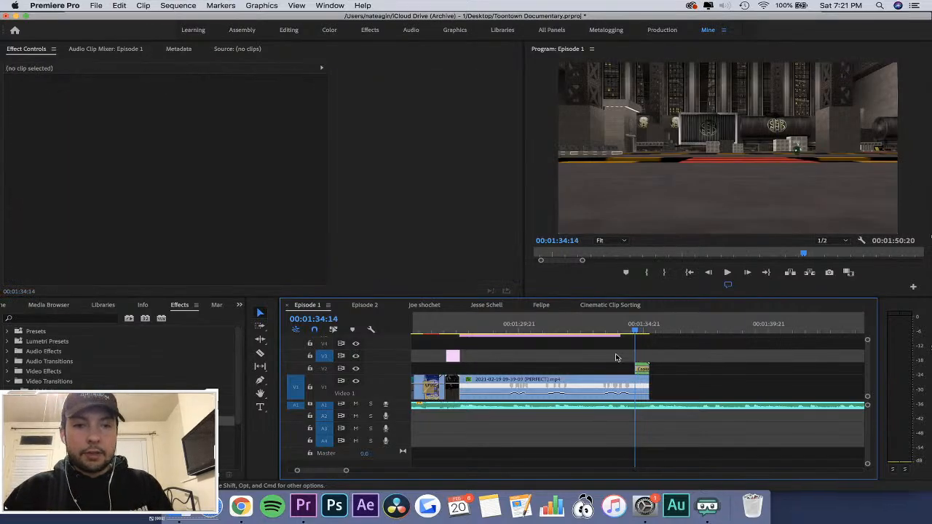
{"action": "left_click", "coordinate": [642, 367]}
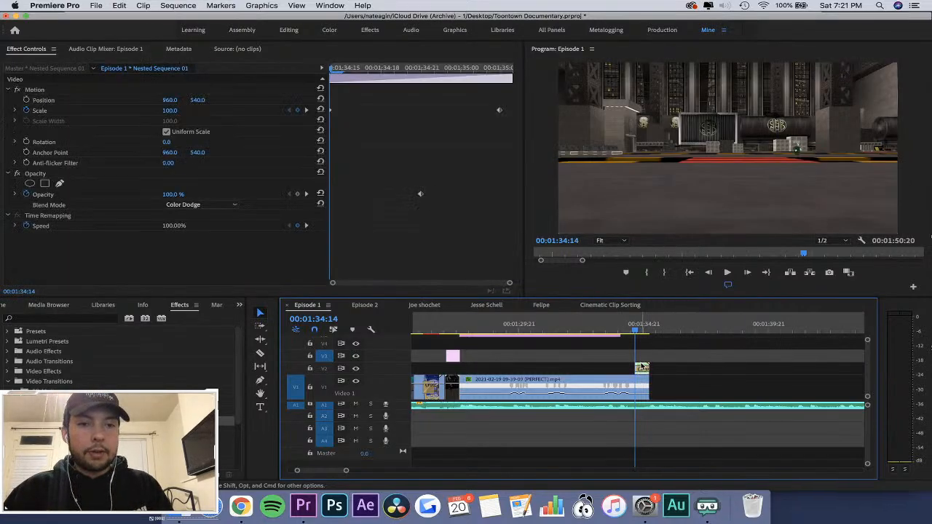
{"action": "key", "text": "BackSpace"}
Copy the original Nested Sequence 01 from the earlier transition on V1 around 00:01:27:04.
{"action": "left_click", "coordinate": [451, 326]}
{"action": "key", "text": "equal"}
{"action": "key", "text": "equal"}
{"action": "key", "text": "equal"}
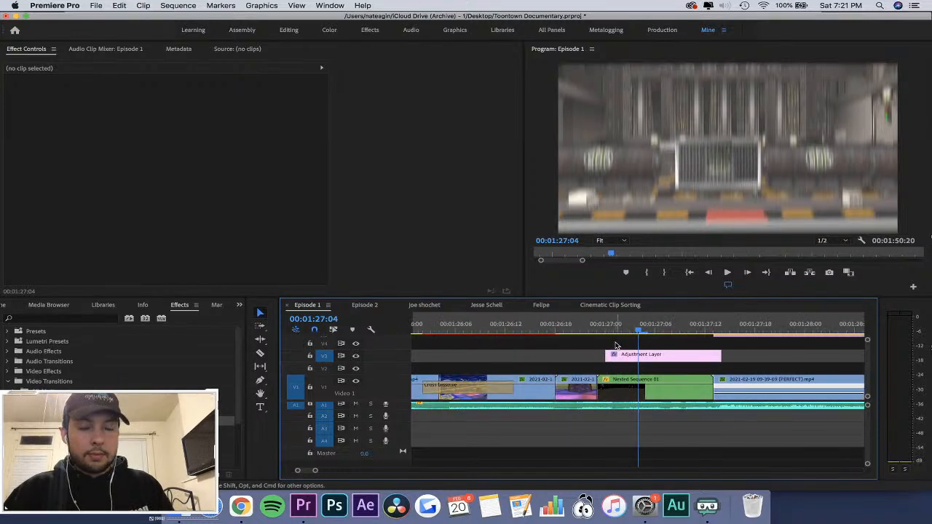
{"action": "key", "text": "minus"}
{"action": "key", "text": "minus"}
{"action": "key", "text": "minus"}
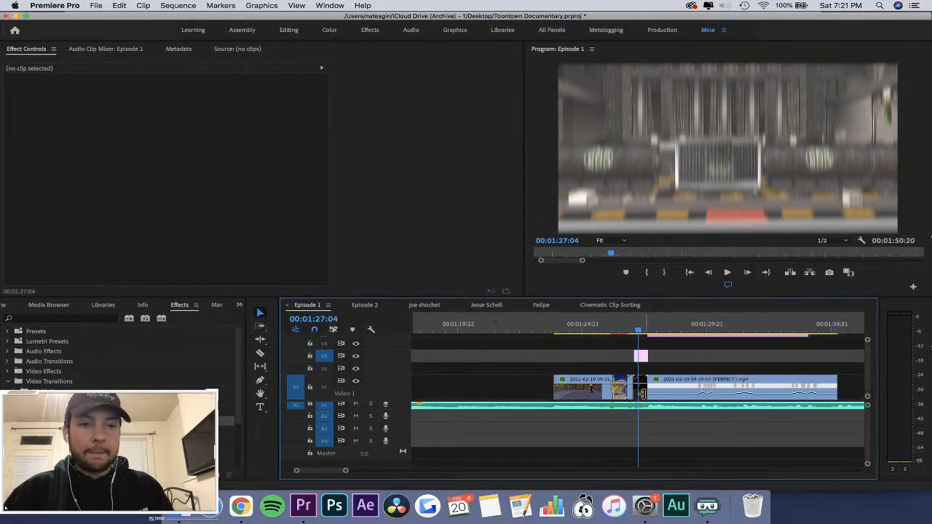
{"action": "left_click", "coordinate": [118, 6]}
{"action": "left_click", "coordinate": [119, 9]}
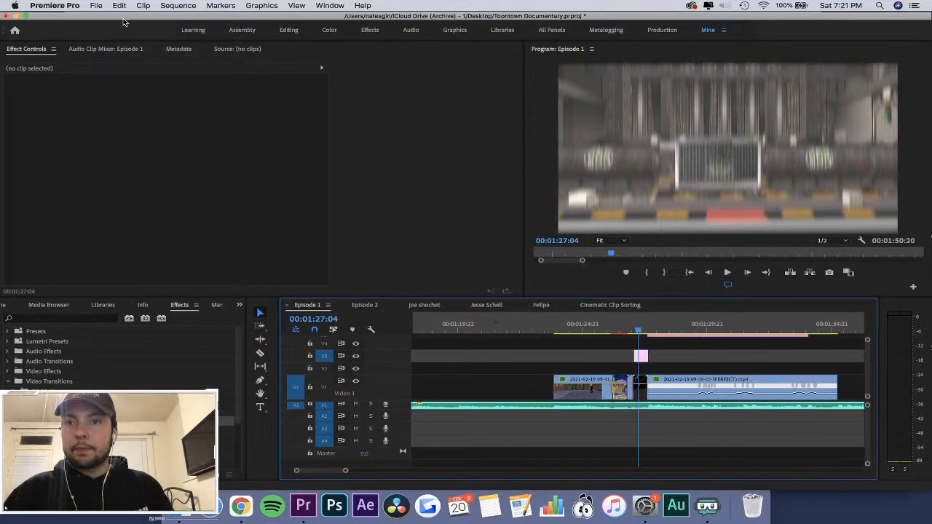
{"action": "left_click", "coordinate": [640, 395]}
{"action": "key", "text": "super+c"}
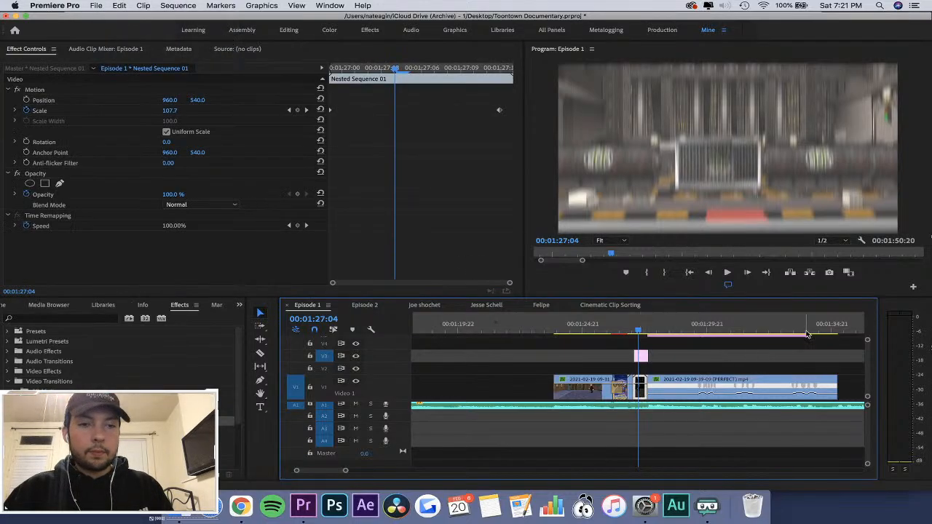
Paste Nested Sequence 01 near 00:01:34:11 and place it on V2 from 00:01:34:14, flush with the end of the PERFECT clip.
{"action": "left_click", "coordinate": [808, 332]}
{"action": "key", "text": "equal"}
{"action": "key", "text": "super+v"}
{"action": "left_click_drag", "start_coordinate": [652, 362], "coordinate": [684, 371]}
{"action": "key", "text": "minus"}
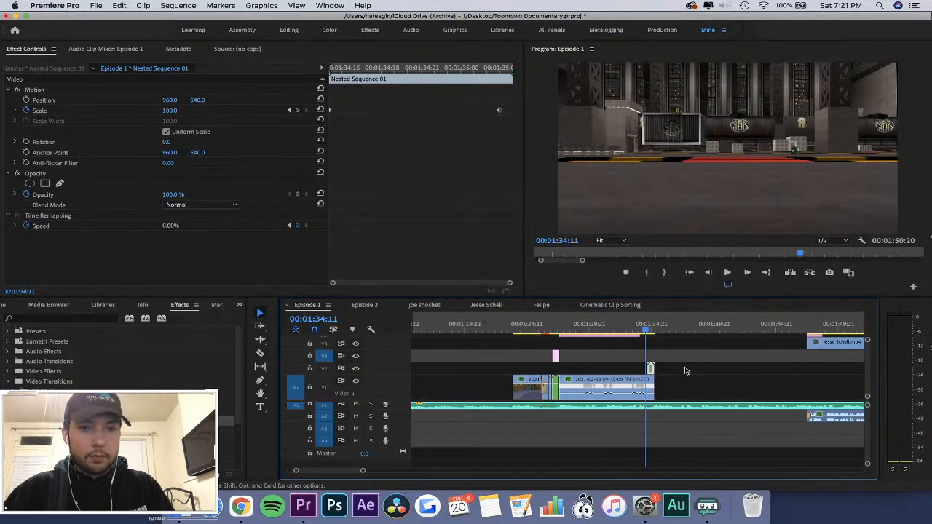
Copy the earlier Adjustment Layer onto V3 above the pasted Nested Sequence 01 and nest the two clips together.
{"action": "left_click", "coordinate": [558, 356]}
{"action": "left_click", "coordinate": [644, 324]}
{"action": "key", "text": "equal"}
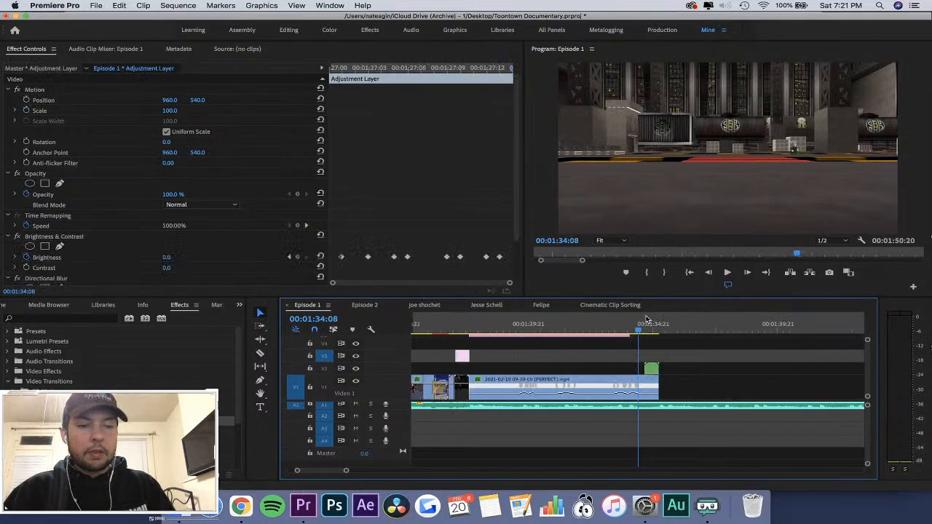
{"action": "key", "text": "super+v"}
{"action": "left_click_drag", "start_coordinate": [656, 355], "coordinate": [692, 373]}
{"action": "right_click", "coordinate": [691, 373]}
{"action": "left_click", "coordinate": [741, 282]}
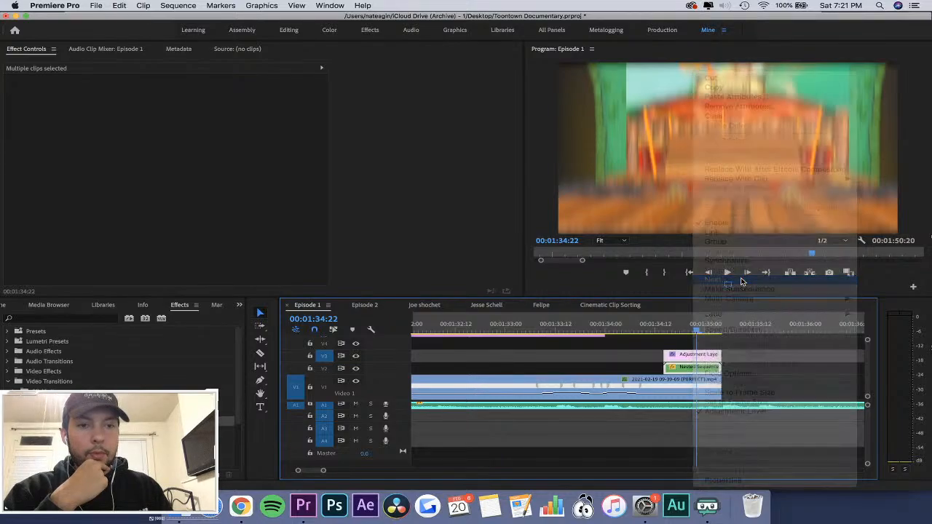
Set the blend mode of the new nested sequence on V2 to Overlay and play the transition from just before it.
{"action": "left_click", "coordinate": [671, 328]}
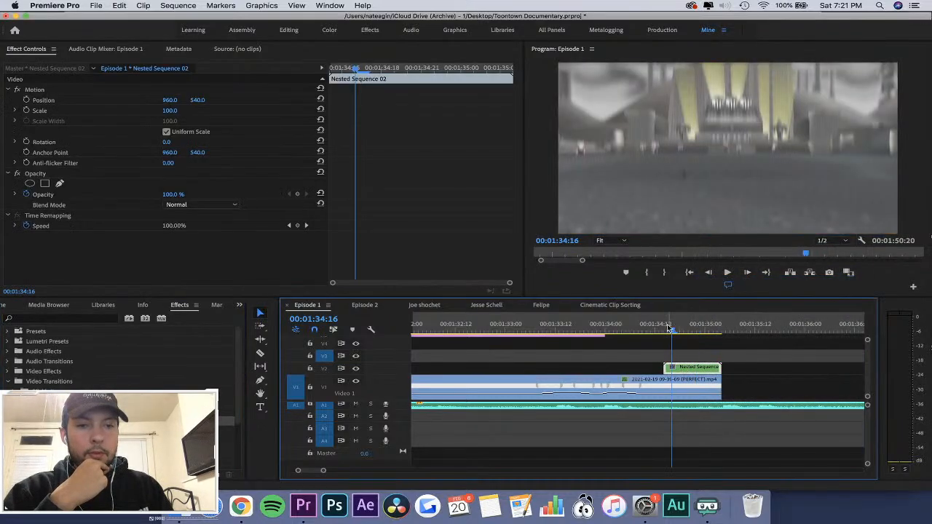
{"action": "left_click_drag", "start_coordinate": [671, 328], "coordinate": [681, 372]}
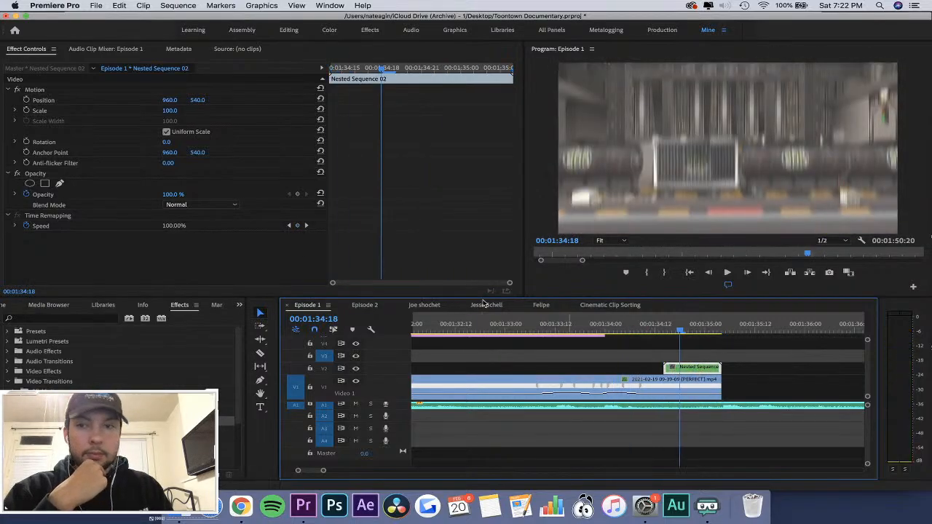
{"action": "left_click", "coordinate": [235, 213]}
{"action": "left_click", "coordinate": [191, 353]}
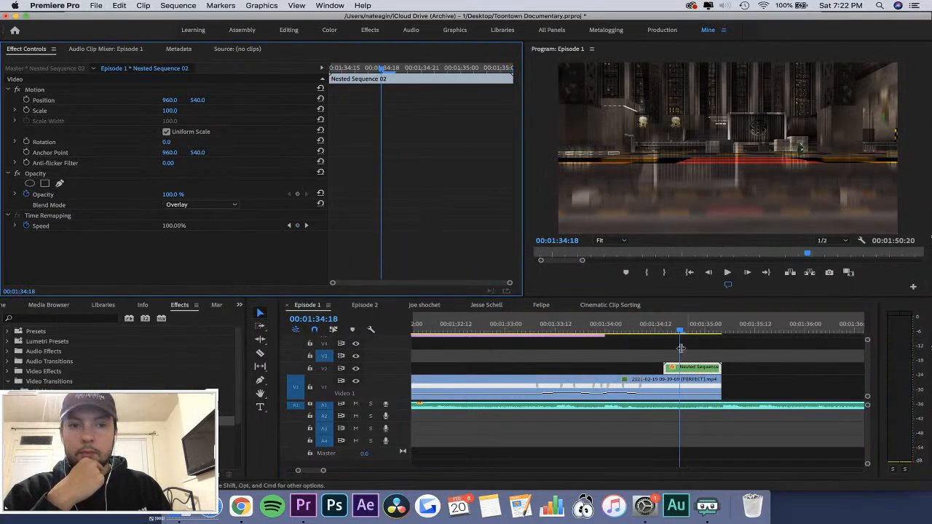
{"action": "left_click_drag", "start_coordinate": [667, 329], "coordinate": [703, 338]}
{"action": "key", "text": "space"}
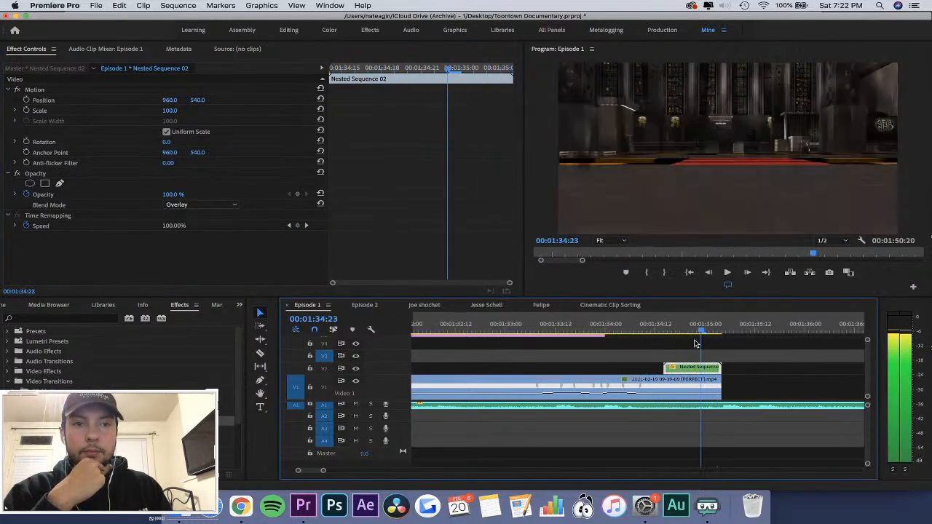
{"action": "left_click", "coordinate": [648, 333]}
{"action": "key", "text": "space"}
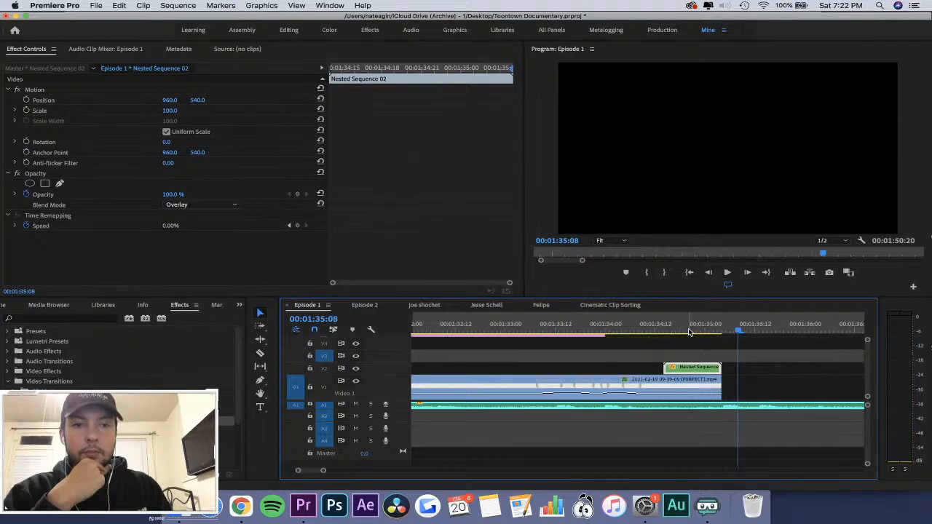
{"action": "left_click", "coordinate": [688, 330]}
{"action": "left_click", "coordinate": [672, 386]}
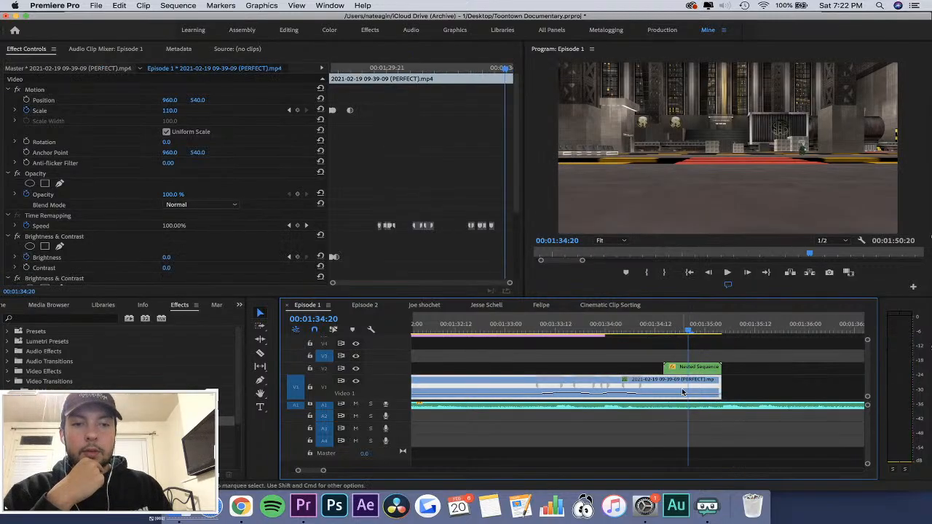
{"action": "left_click", "coordinate": [663, 331]}
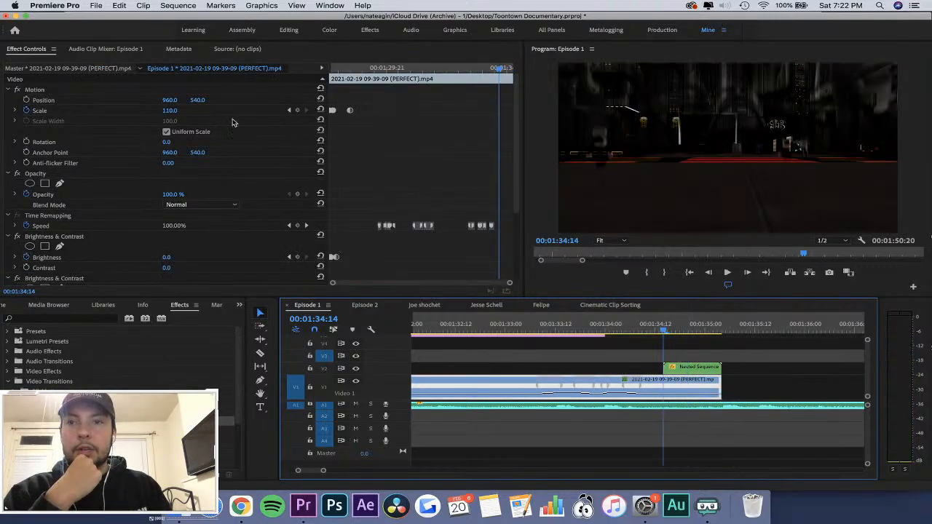
{"action": "left_click", "coordinate": [396, 125]}
{"action": "key", "text": "space"}
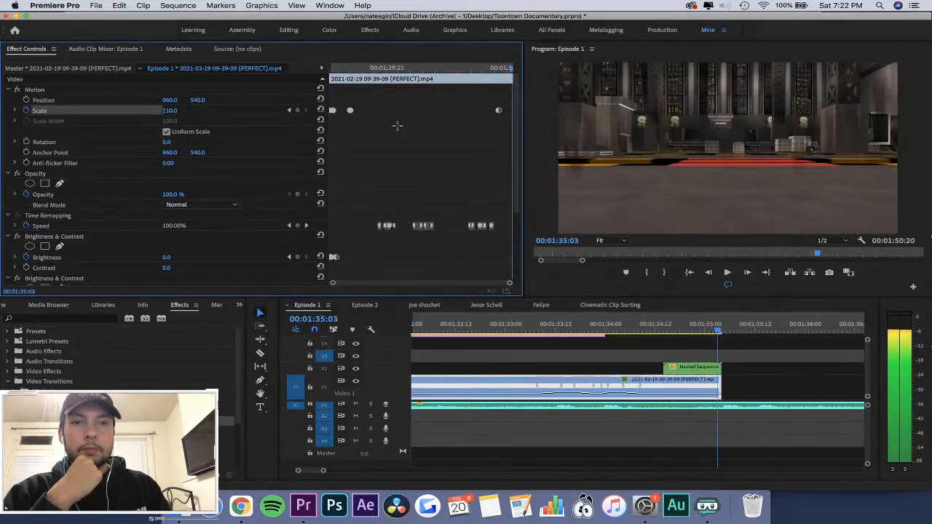
{"action": "left_click", "coordinate": [289, 112]}
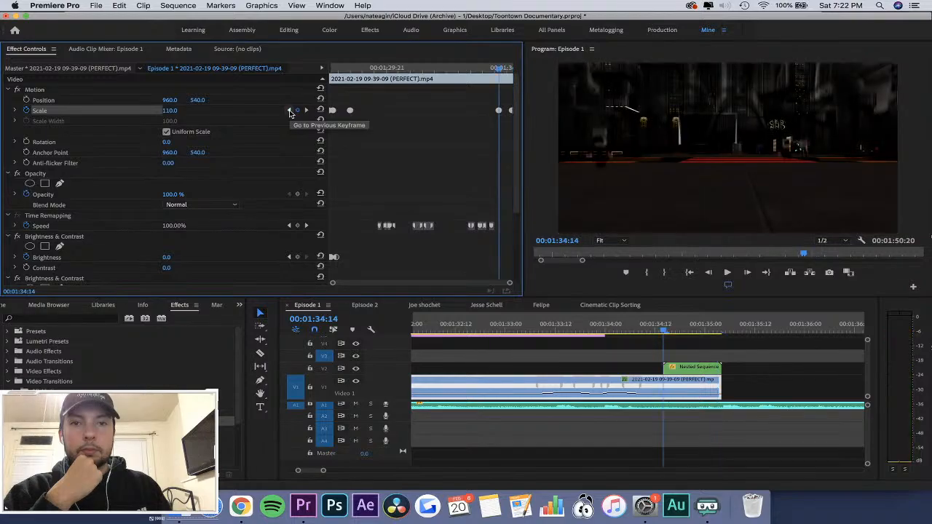
Place Scale keyframes on the PERFECT clip at 00:01:35:01 and 00:01:34:21, replacing the one at 00:01:34:14.
{"action": "left_click", "coordinate": [512, 68]}
{"action": "key", "text": "="}
{"action": "key", "text": "="}
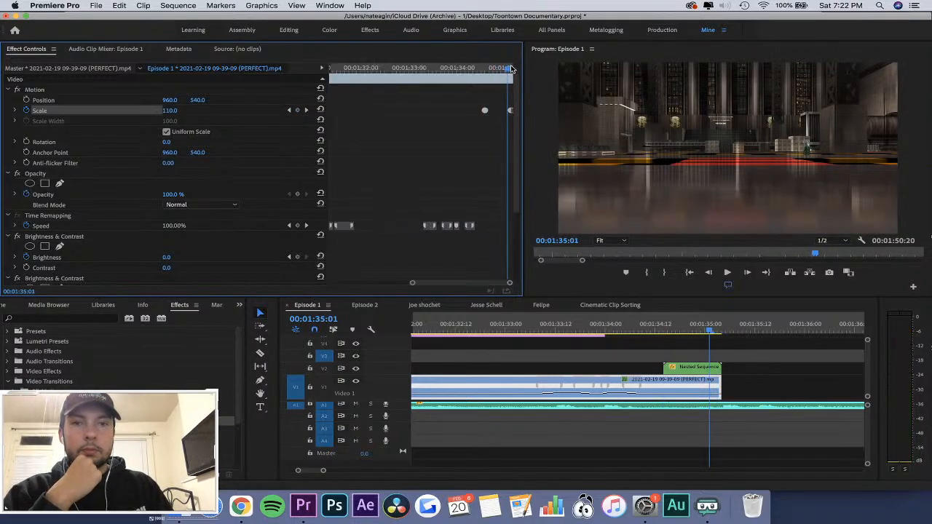
{"action": "key", "text": "Right"}
{"action": "key", "text": "Left"}
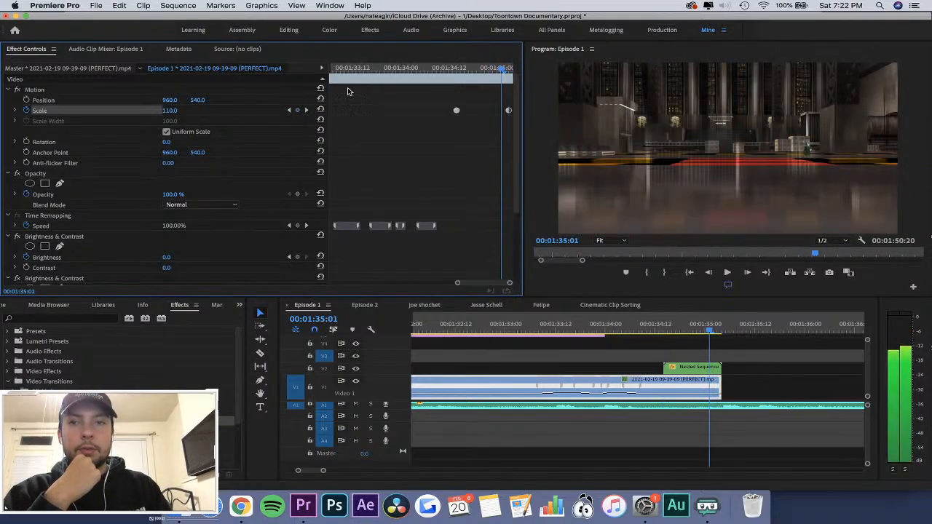
{"action": "left_click", "coordinate": [300, 112]}
{"action": "key", "text": "Left"}
{"action": "key", "text": "Left"}
{"action": "key", "text": "Left"}
{"action": "key", "text": "Left"}
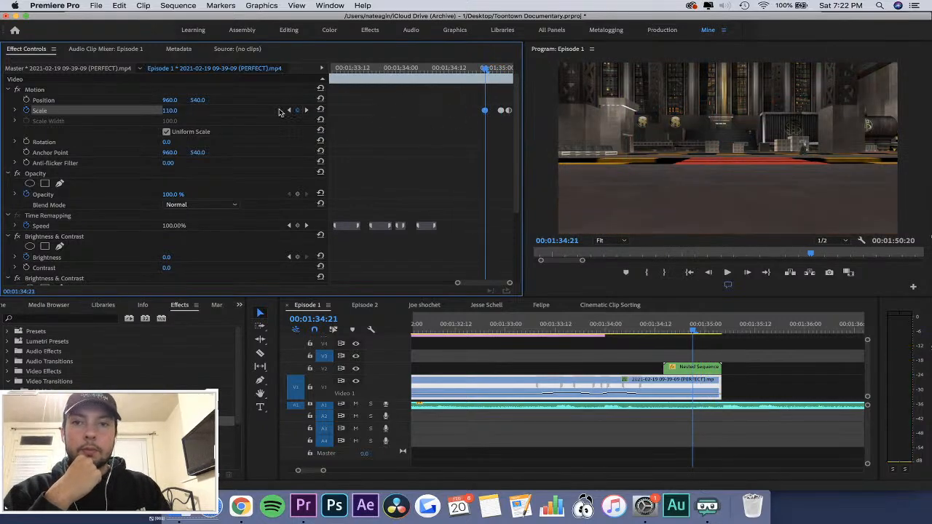
Set the PERFECT clip's Scale to 130 at the 00:01:35:01 keyframe and 200 at the 00:01:35:03 keyframe.
{"action": "left_click", "coordinate": [306, 110]}
{"action": "left_click", "coordinate": [175, 110]}
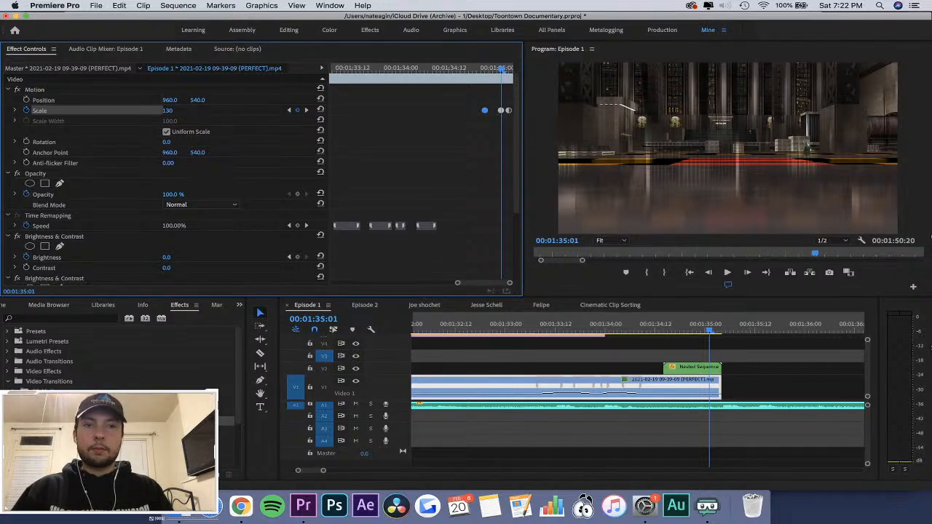
{"action": "left_click", "coordinate": [305, 111]}
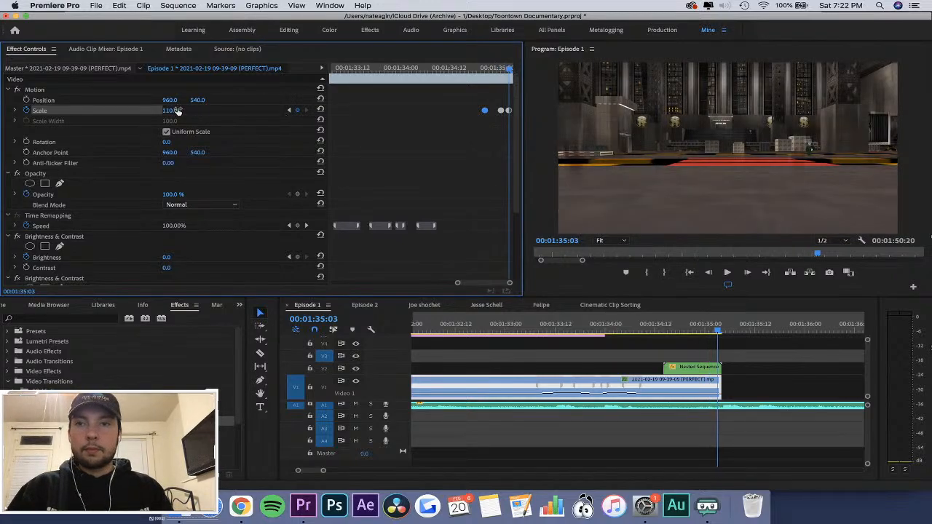
{"action": "type", "text": "200"}
{"action": "key", "text": "Return"}
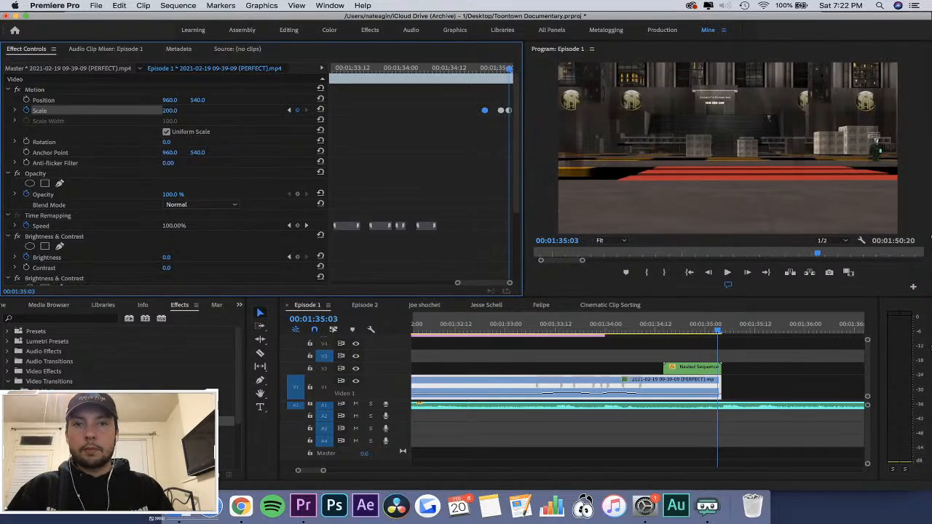
Play the end of the PERFECT clip and check its Scale animation between 00:01:34:21 and 00:01:35:01.
{"action": "left_click", "coordinate": [638, 327]}
{"action": "key", "text": "space"}
{"action": "key", "text": "space"}
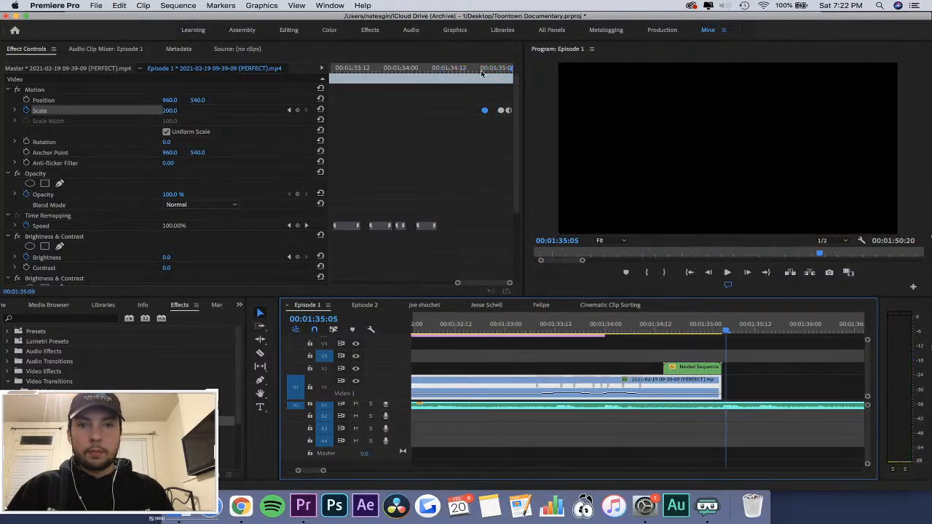
{"action": "left_click", "coordinate": [485, 68]}
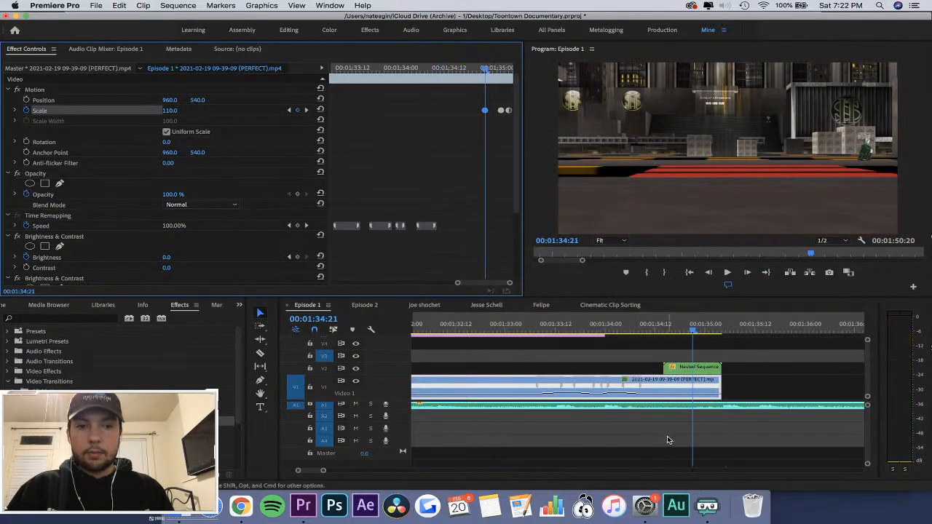
{"action": "left_click", "coordinate": [598, 354]}
{"action": "left_click", "coordinate": [624, 382]}
{"action": "left_click", "coordinate": [412, 190]}
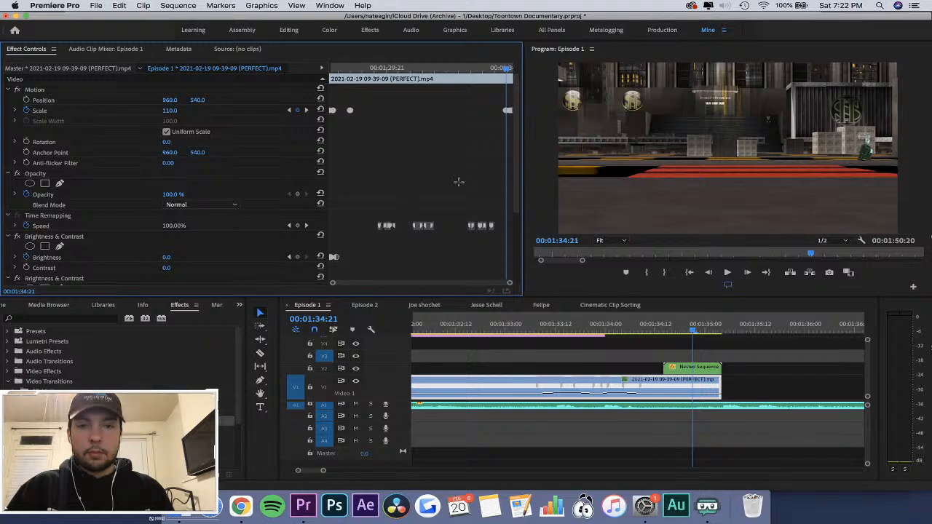
{"action": "key", "text": "equal"}
{"action": "key", "text": "equal"}
{"action": "key", "text": "equal"}
{"action": "key", "text": "Right"}
{"action": "key", "text": "Right"}
{"action": "key", "text": "Right"}
{"action": "key", "text": "Right"}
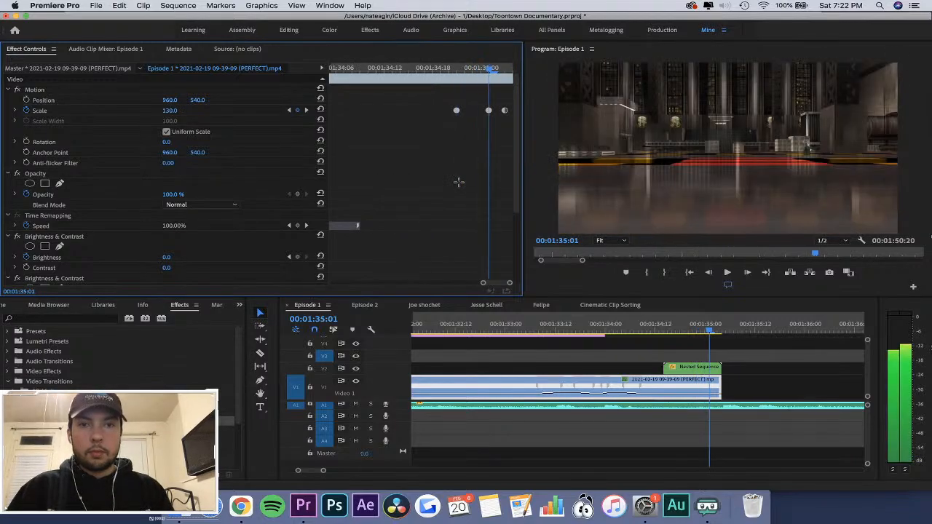
Delete the Scale keyframes at the end of the PERFECT clip on V1.
{"action": "left_click", "coordinate": [577, 361]}
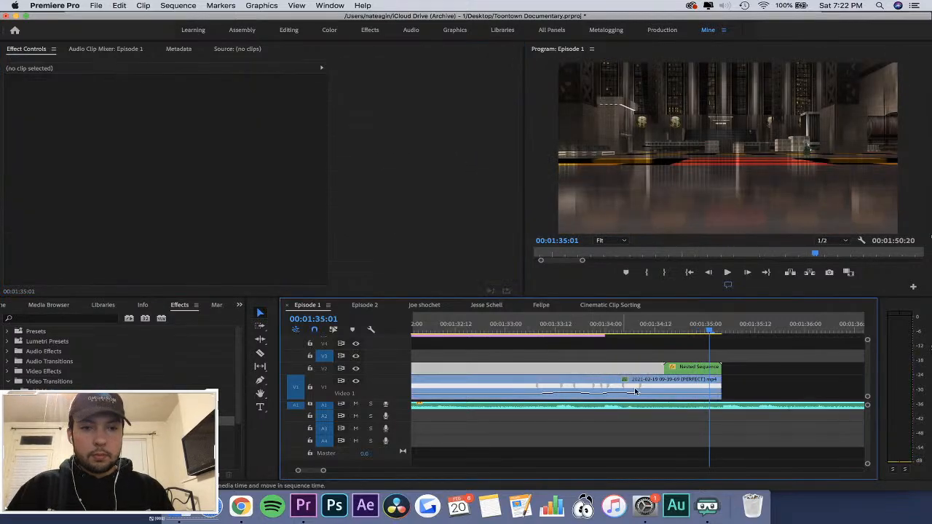
{"action": "left_click", "coordinate": [648, 399]}
{"action": "left_click_drag", "start_coordinate": [491, 86], "coordinate": [541, 145]}
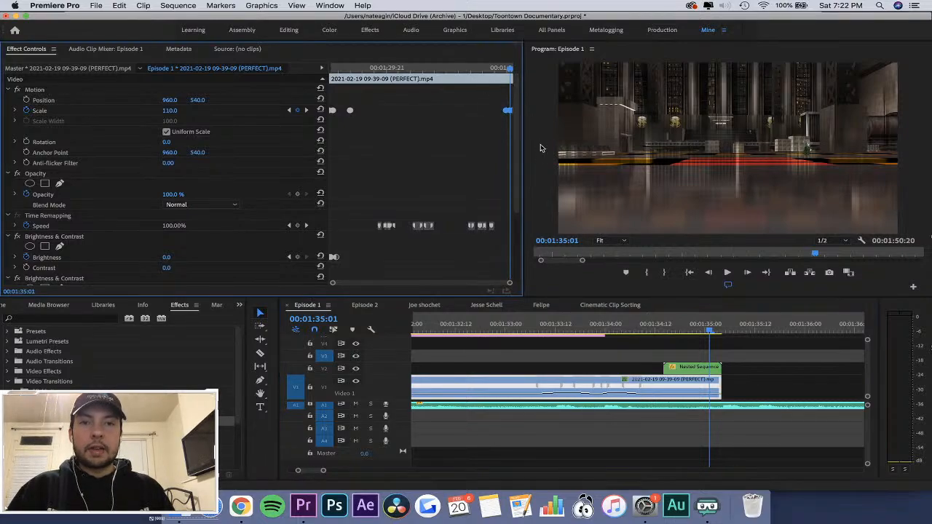
{"action": "key", "text": "Delete"}
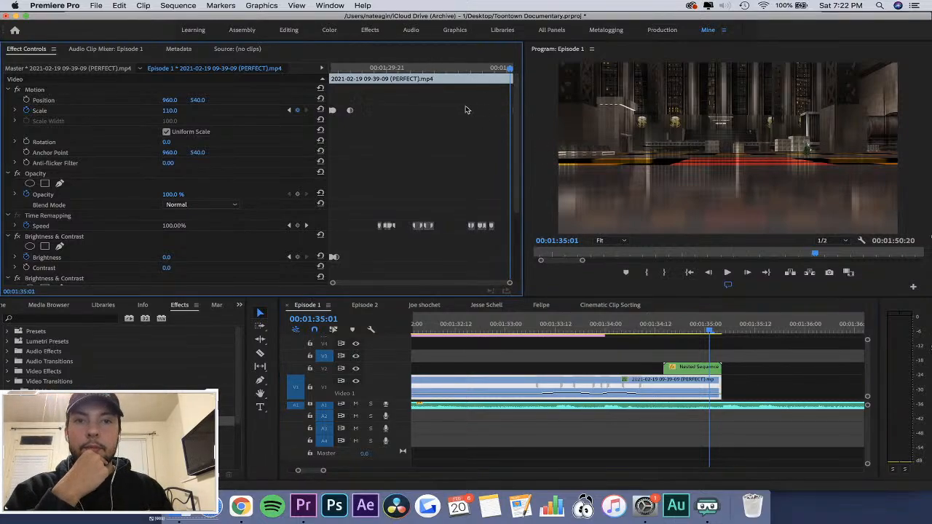
Play through the PERFECT clip in Episode 1 and review its start and its end.
{"action": "left_click_drag", "start_coordinate": [474, 69], "coordinate": [325, 75]}
{"action": "key", "text": "space"}
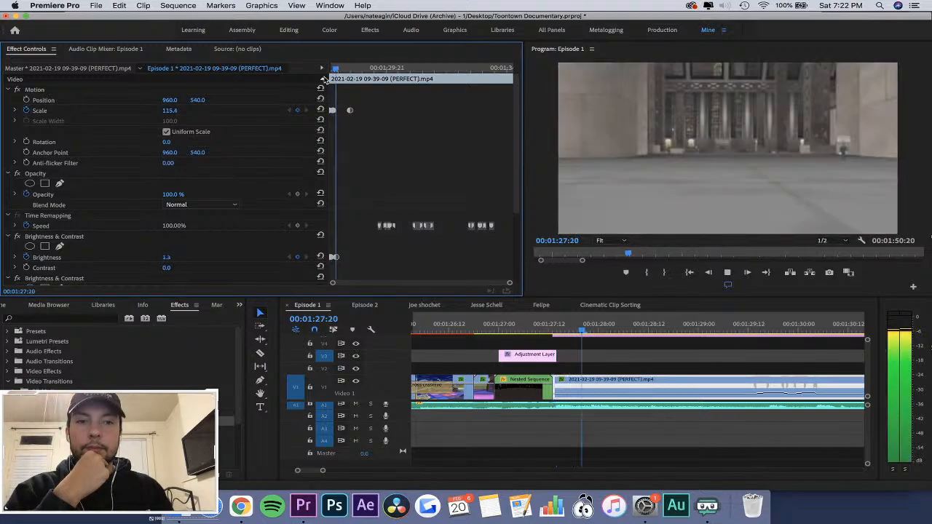
{"action": "left_click", "coordinate": [729, 357]}
{"action": "key", "text": "minus"}
{"action": "key", "text": "minus"}
{"action": "key", "text": "minus"}
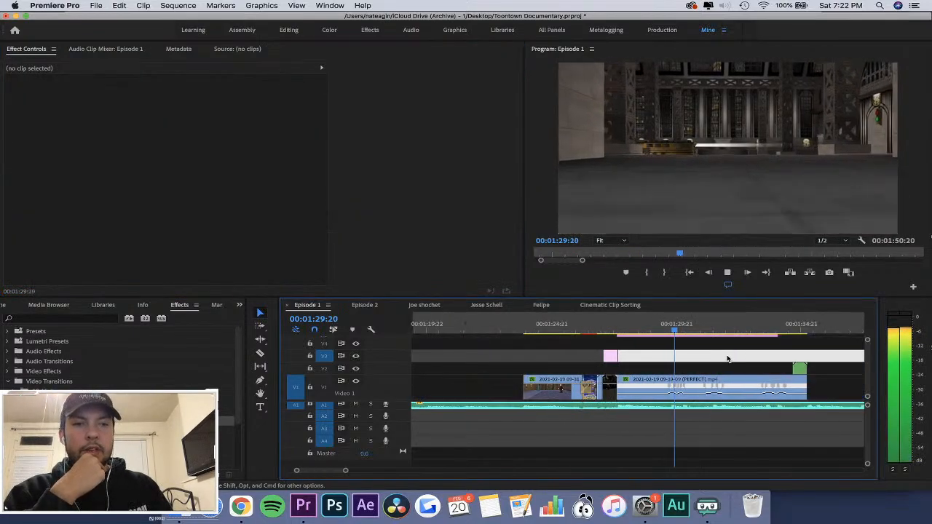
{"action": "key", "text": "space"}
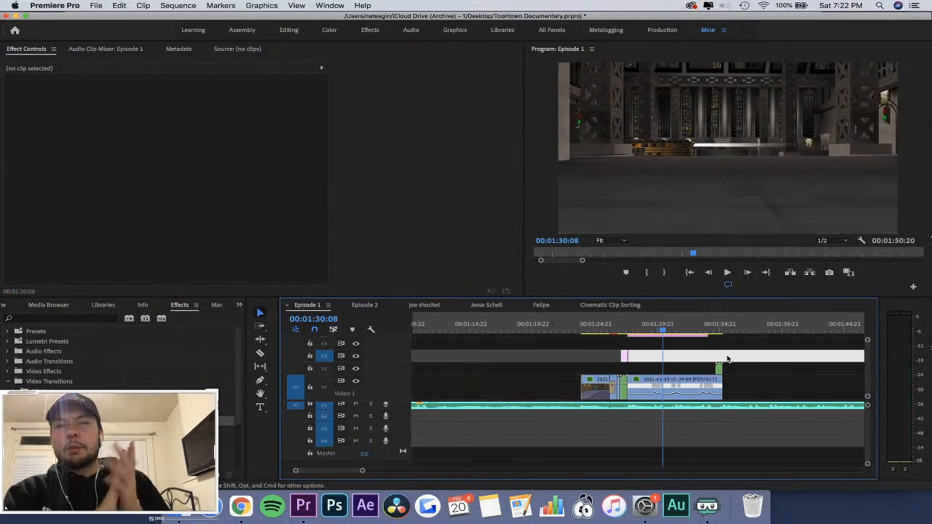
{"action": "left_click", "coordinate": [689, 329]}
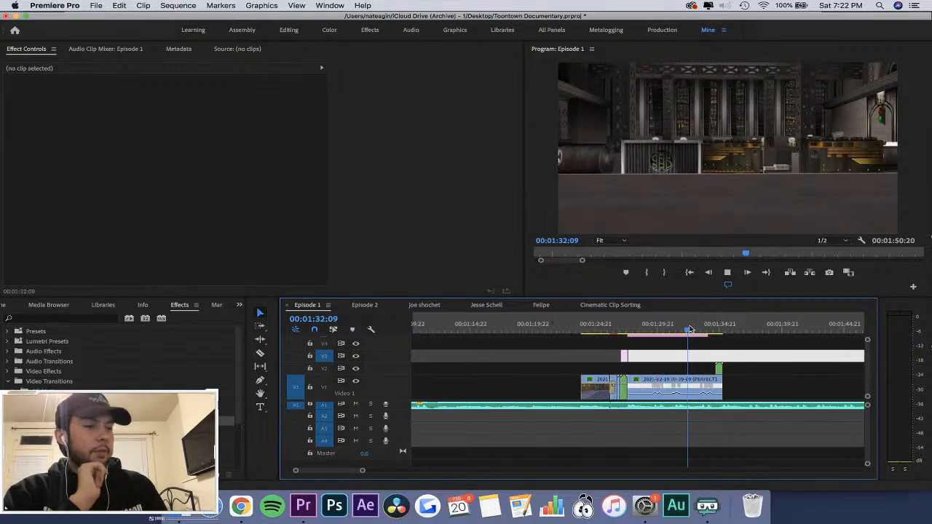
{"action": "key", "text": "space"}
{"action": "key", "text": "equal"}
{"action": "key", "text": "equal"}
{"action": "key", "text": "equal"}
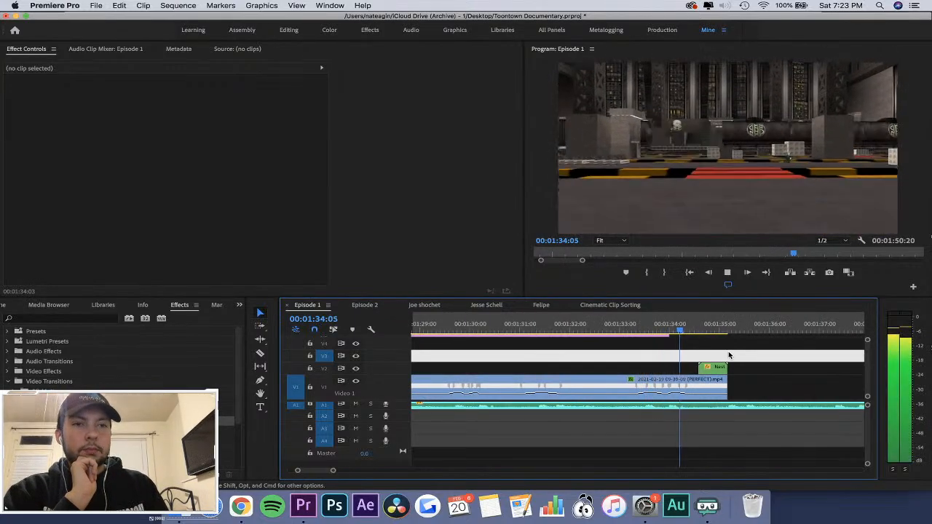
Cut the PERFECT clip on V1 at 00:01:34:14, where the V2 nested sequence begins, and select the end piece.
{"action": "left_click", "coordinate": [697, 330]}
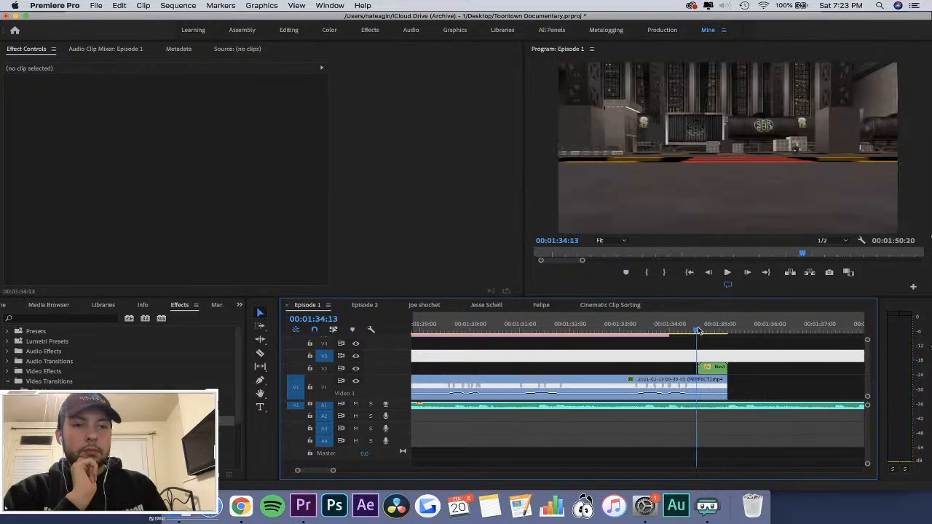
{"action": "key", "text": "equal"}
{"action": "key", "text": "equal"}
{"action": "key", "text": "space"}
{"action": "left_click_drag", "start_coordinate": [649, 329], "coordinate": [631, 330]}
{"action": "left_click", "coordinate": [636, 387]}
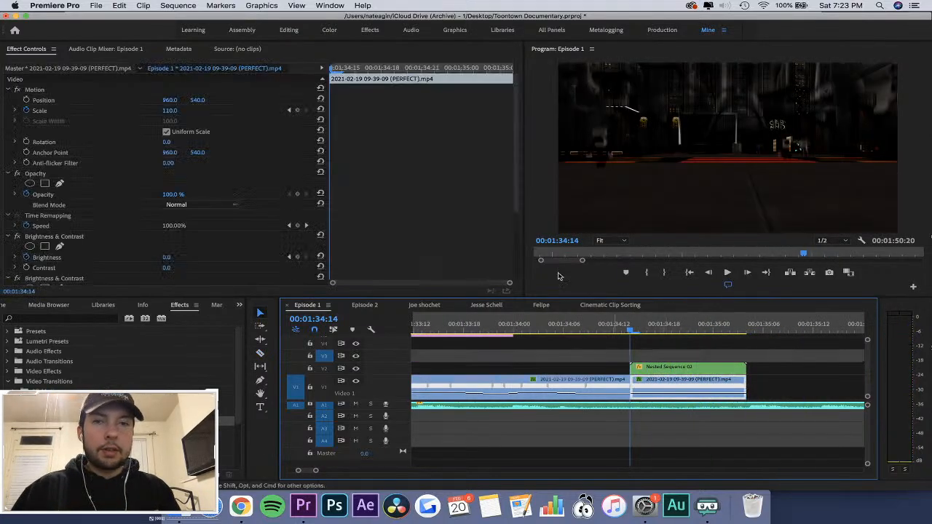
{"action": "left_click_drag", "start_coordinate": [180, 115], "coordinate": [236, 111]}
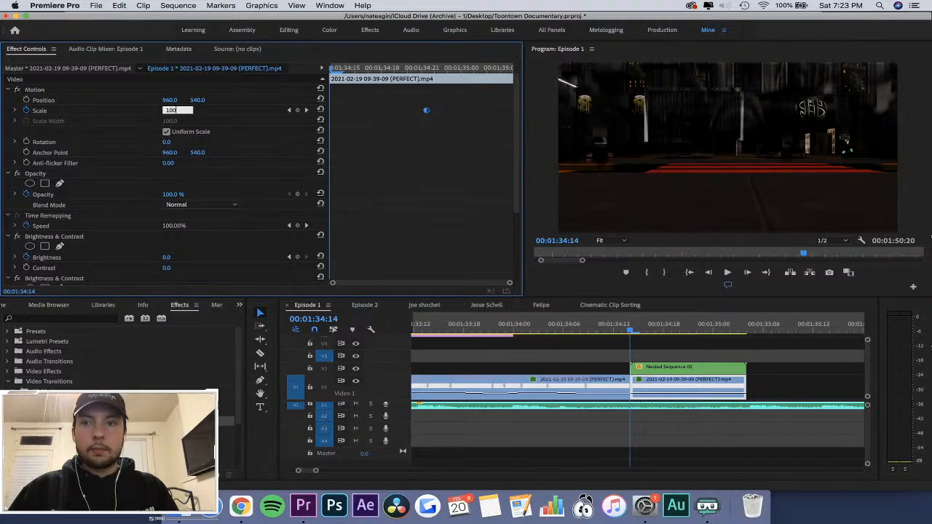
{"action": "right_click", "coordinate": [676, 387]}
{"action": "left_click", "coordinate": [719, 267]}
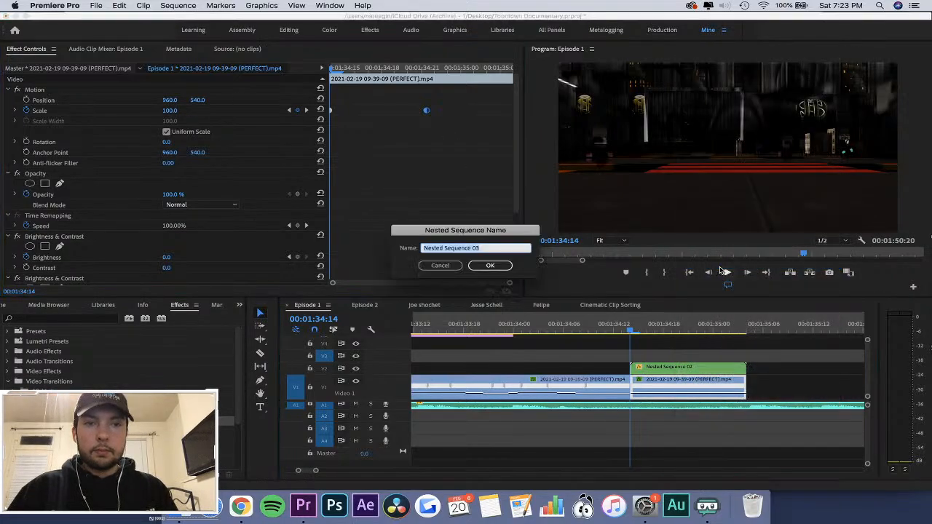
{"action": "left_click", "coordinate": [485, 266]}
{"action": "left_click_drag", "start_coordinate": [464, 97], "coordinate": [264, 177]}
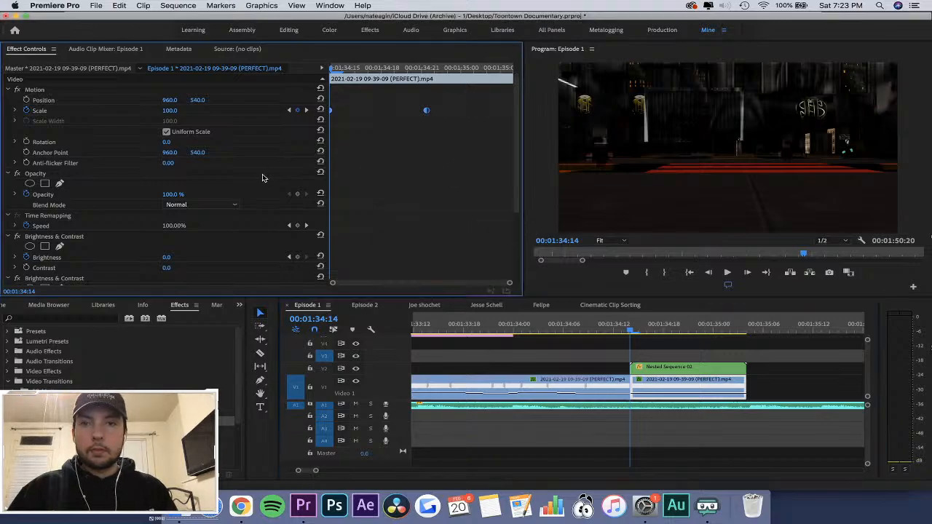
{"action": "key", "text": "Delete"}
Nest the end piece of the PERFECT clip on V1 as Nested Sequence 04.
{"action": "right_click", "coordinate": [654, 379]}
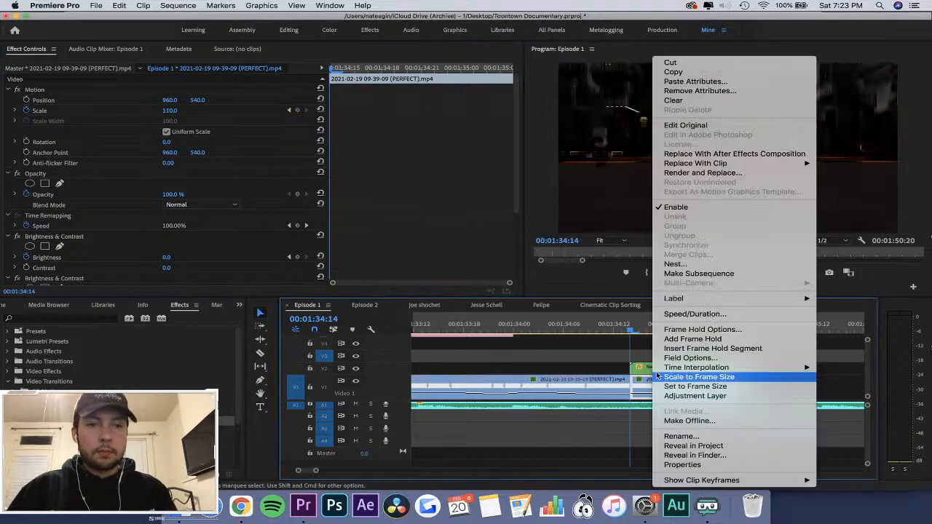
{"action": "left_click", "coordinate": [710, 265]}
{"action": "key", "text": "Return"}
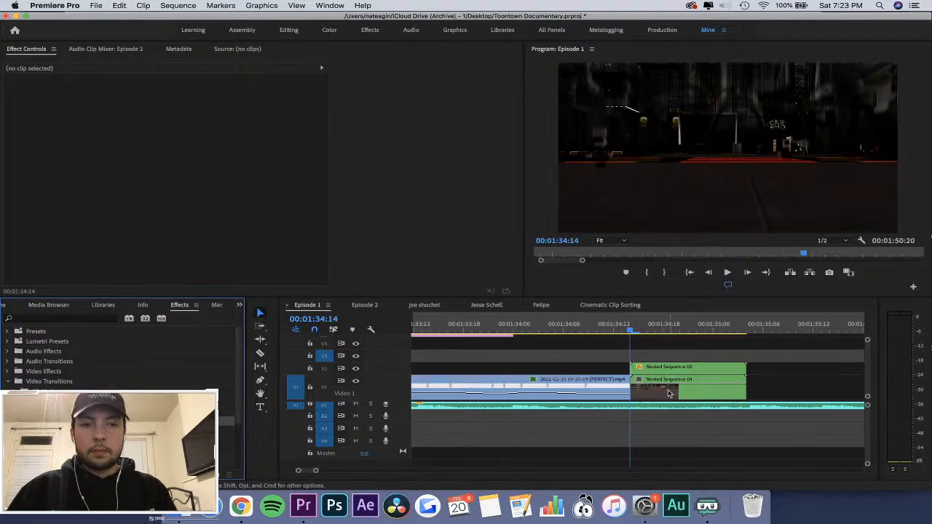
Keyframe Nested Sequence 04's Scale at 100 at 00:01:34:14 and at 180 at 00:01:35:03.
{"action": "left_click", "coordinate": [669, 393]}
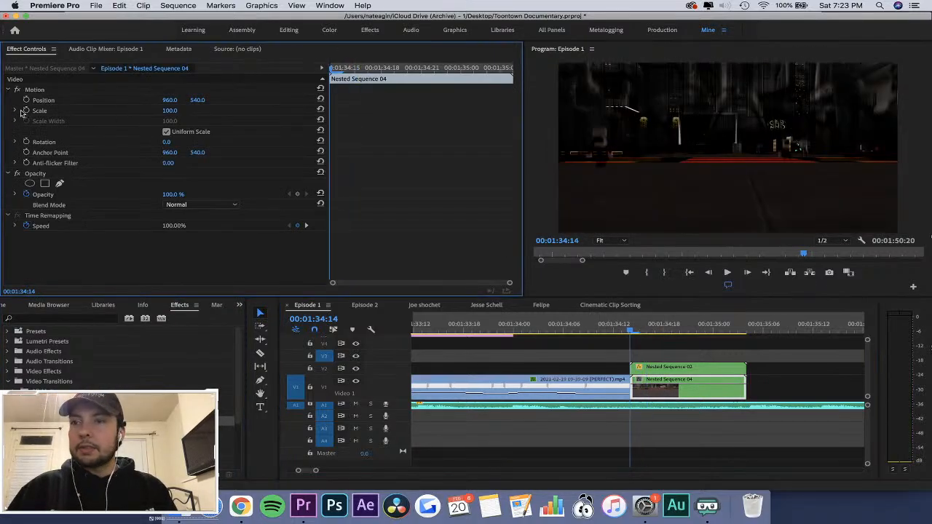
{"action": "left_click", "coordinate": [26, 110]}
{"action": "key", "text": "space"}
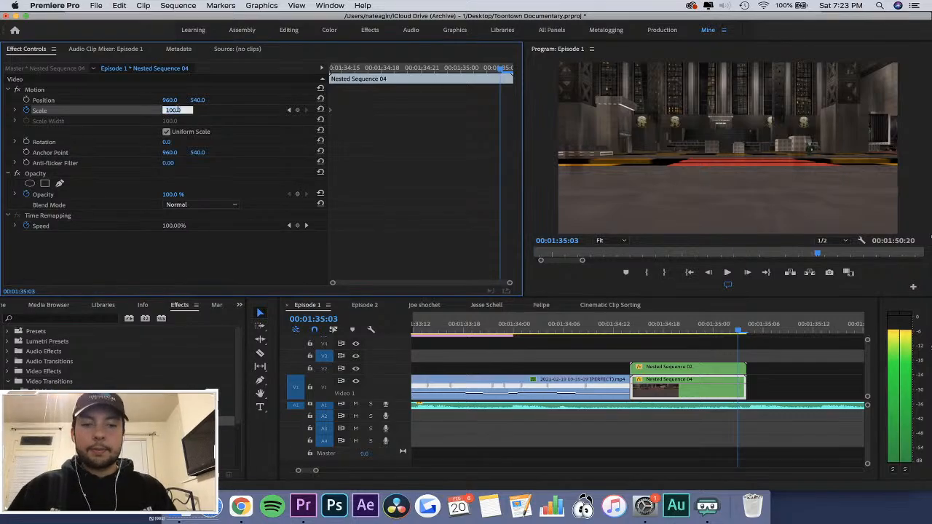
{"action": "type", "text": "180"}
{"action": "key", "text": "Return"}
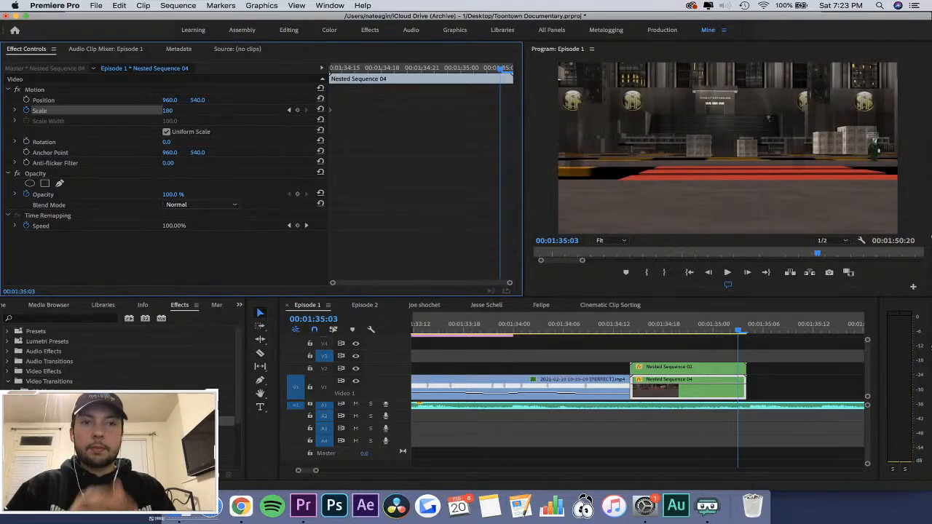
Add a Scale keyframe of 120 to Nested Sequence 04 at 00:01:35:01.
{"action": "key", "text": "Left"}
{"action": "key", "text": "Left"}
{"action": "key", "text": "Right"}
{"action": "key", "text": "Right"}
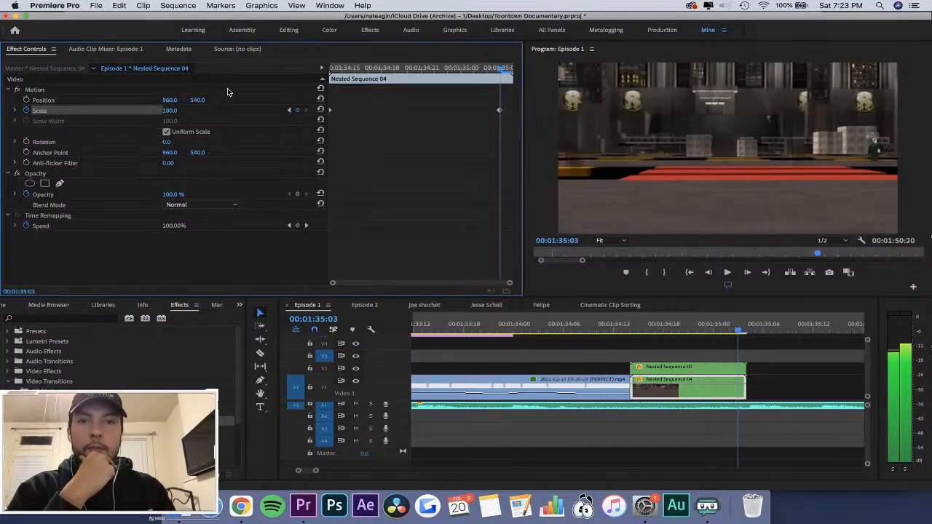
{"action": "key", "text": "Left"}
{"action": "key", "text": "Left"}
{"action": "key", "text": "Right"}
{"action": "key", "text": "Right"}
{"action": "key", "text": "Left"}
{"action": "key", "text": "Left"}
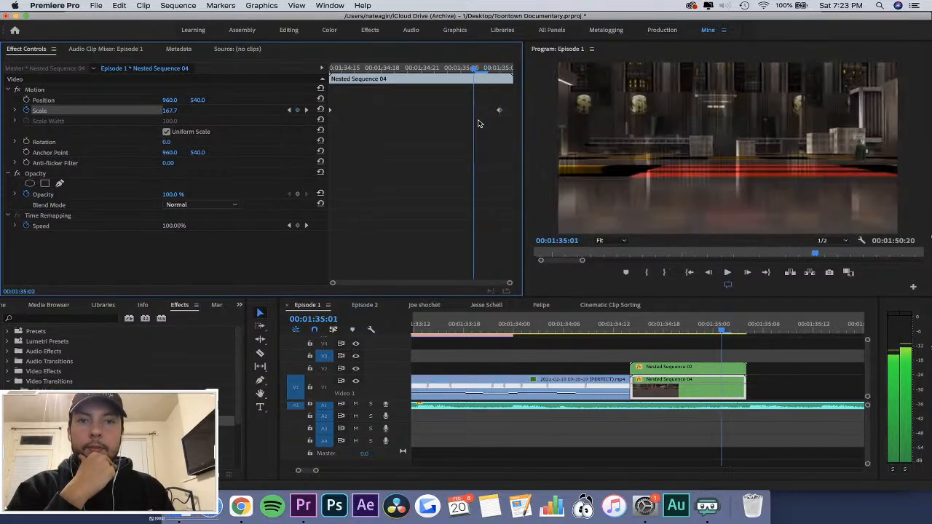
{"action": "key", "text": "Return"}
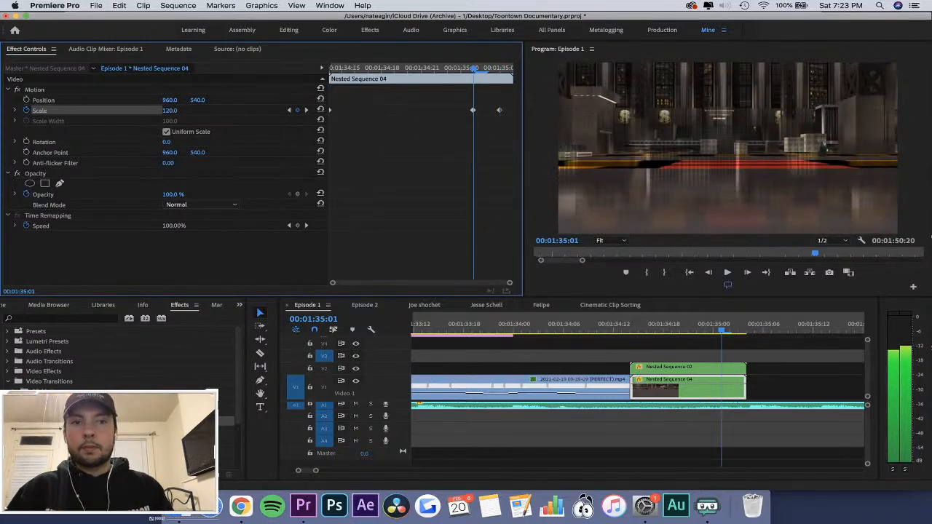
Add a Scale keyframe of 100 to Nested Sequence 04 at 00:01:34:20.
{"action": "key", "text": "Left"}
{"action": "key", "text": "Left"}
{"action": "key", "text": "Left"}
{"action": "key", "text": "Left"}
{"action": "key", "text": "Left"}
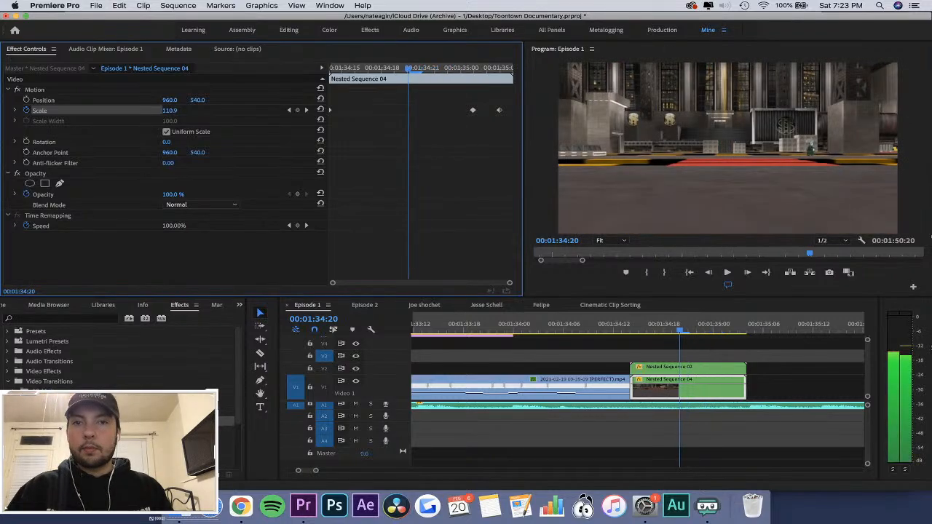
{"action": "key", "text": "Return"}
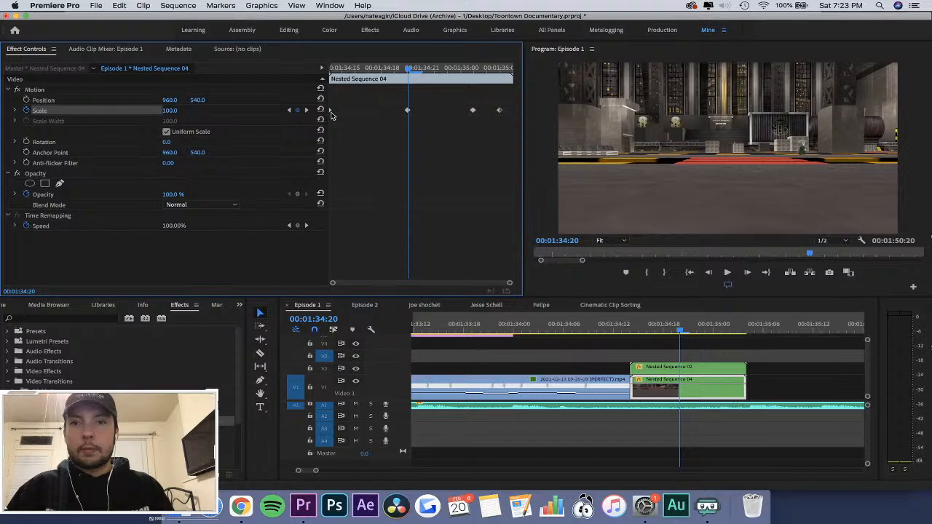
Remove Nested Sequence 04's opening Scale keyframe, smooth the interpolation of the remaining three, and save the project.
{"action": "right_click", "coordinate": [502, 114]}
{"action": "left_click", "coordinate": [539, 217]}
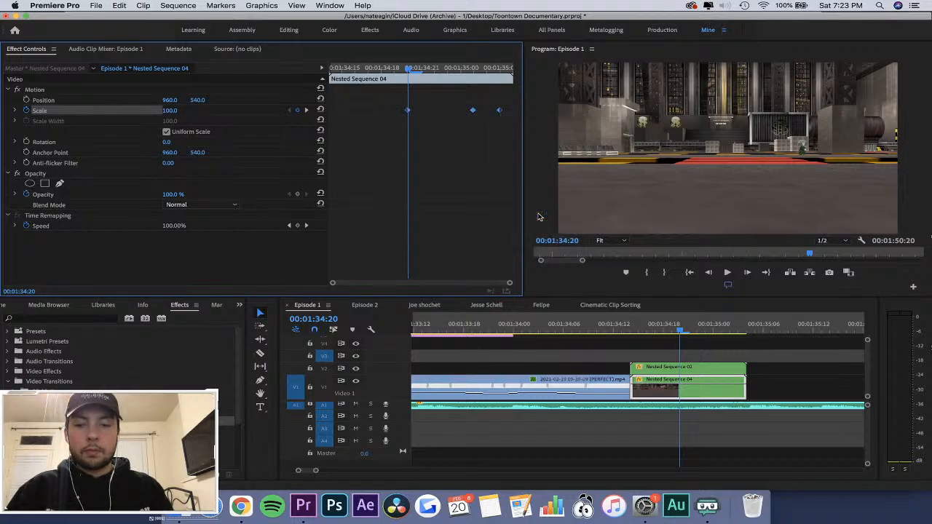
{"action": "key", "text": "super+s"}
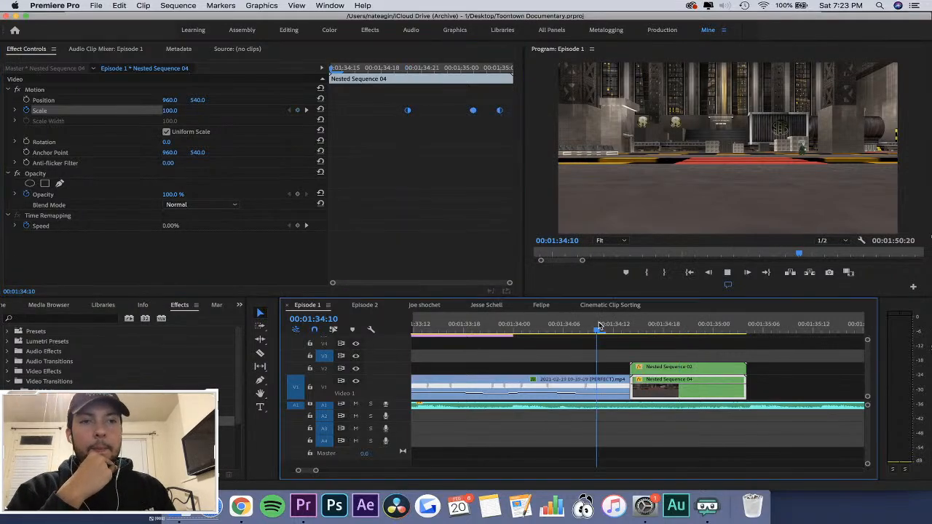
{"action": "key", "text": "space"}
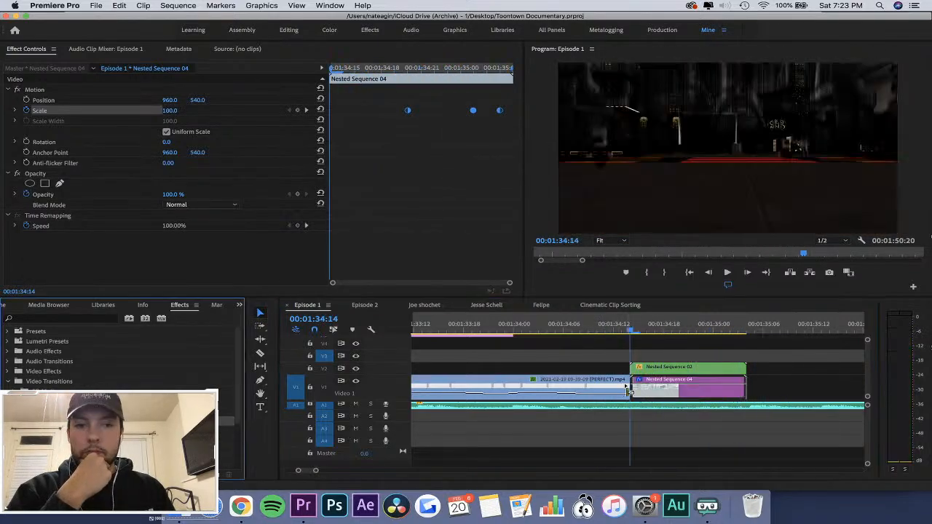
Add a Cross Dissolve at the start of Nested Sequence 02 on V2 and play the transition.
{"action": "left_click_drag", "start_coordinate": [630, 387], "coordinate": [632, 368]}
{"action": "left_click", "coordinate": [589, 322]}
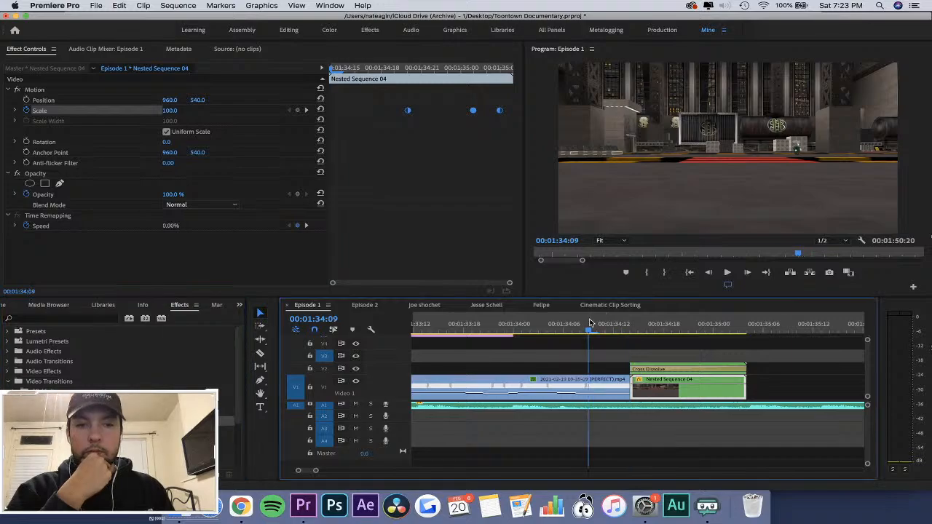
{"action": "key", "text": "space"}
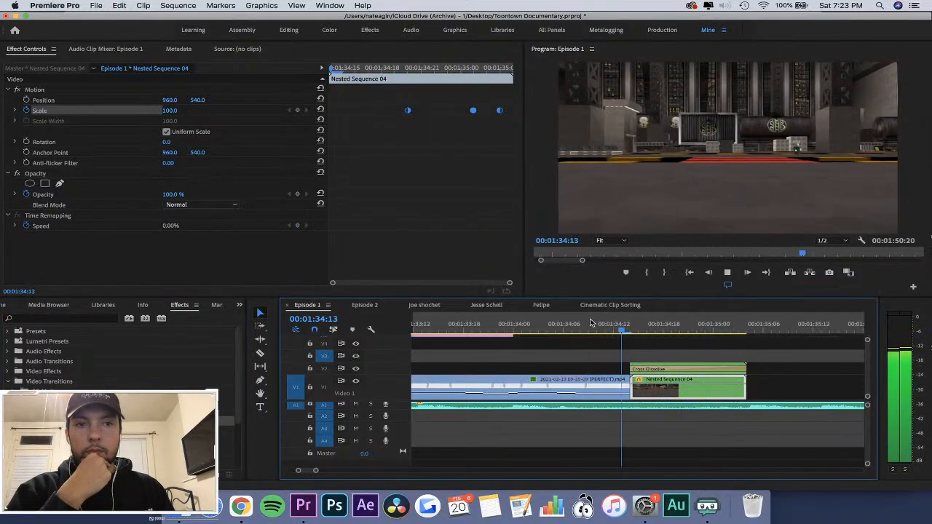
{"action": "key", "text": "space"}
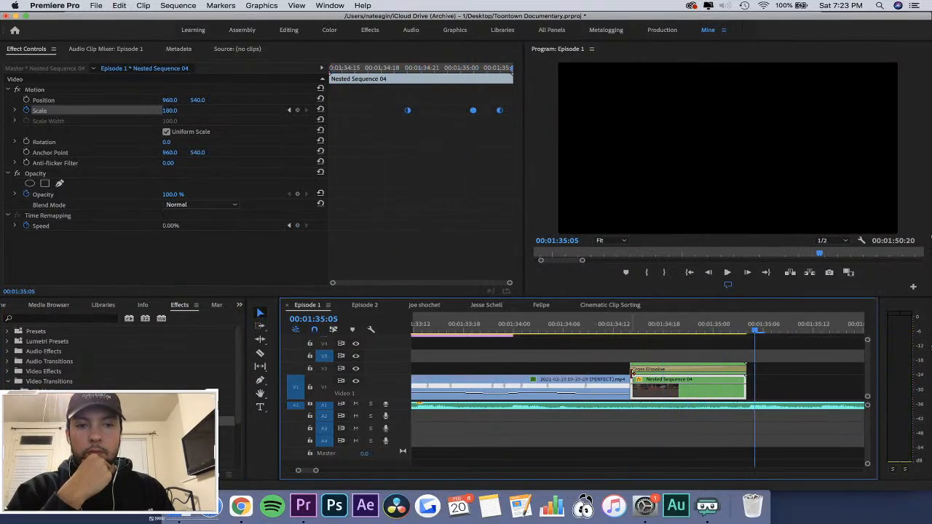
Trim Nested Sequence 02's start to about 00:01:34:18 and shorten its Cross Dissolve to end at about 00:01:35:00.
{"action": "left_click", "coordinate": [589, 323]}
{"action": "key", "text": "space"}
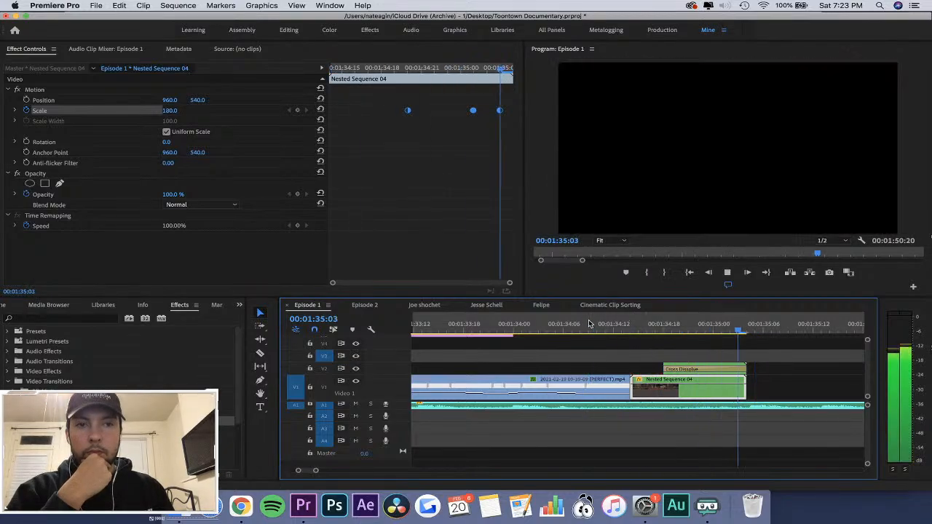
{"action": "left_click", "coordinate": [656, 323]}
{"action": "left_click_drag", "start_coordinate": [743, 369], "coordinate": [713, 369]}
Change Nested Sequence 02's blend mode to Soft Light and scrub through the transition.
{"action": "left_click", "coordinate": [734, 369]}
{"action": "left_click", "coordinate": [201, 209]}
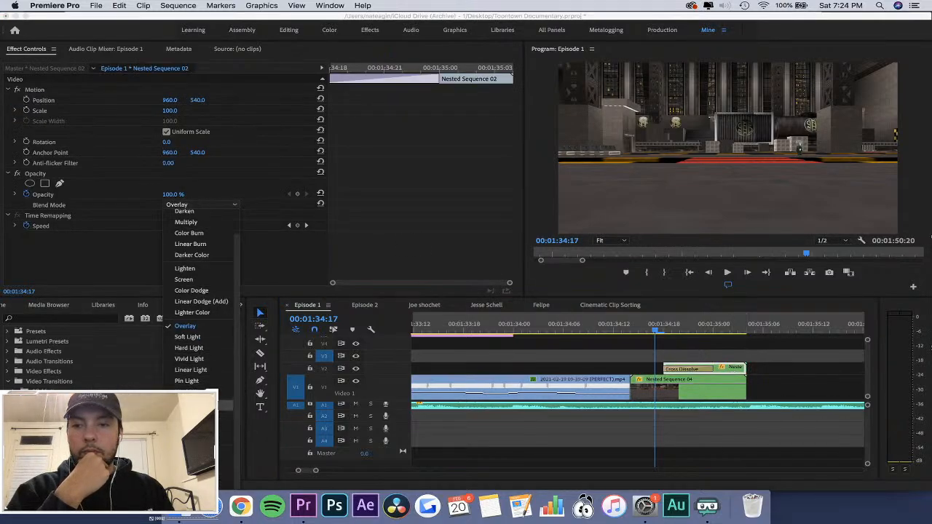
{"action": "left_click", "coordinate": [187, 336]}
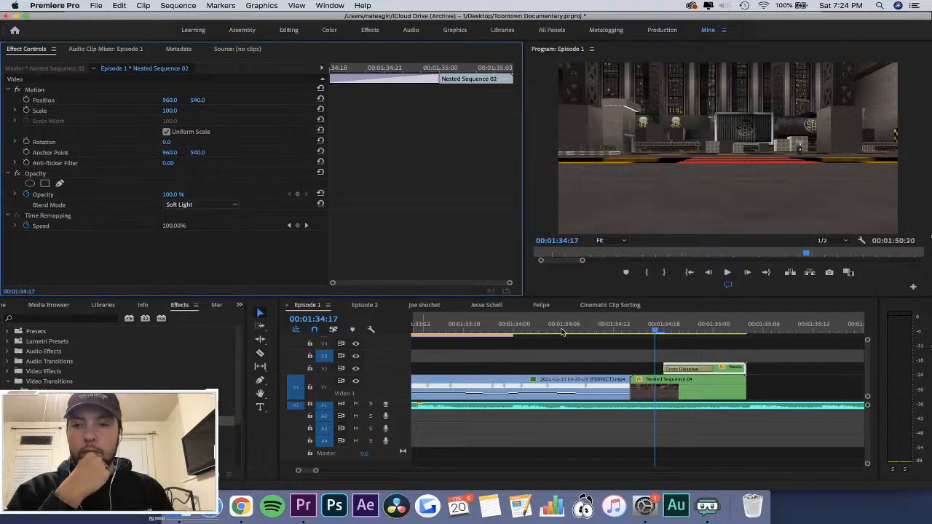
{"action": "left_click_drag", "start_coordinate": [642, 329], "coordinate": [681, 352]}
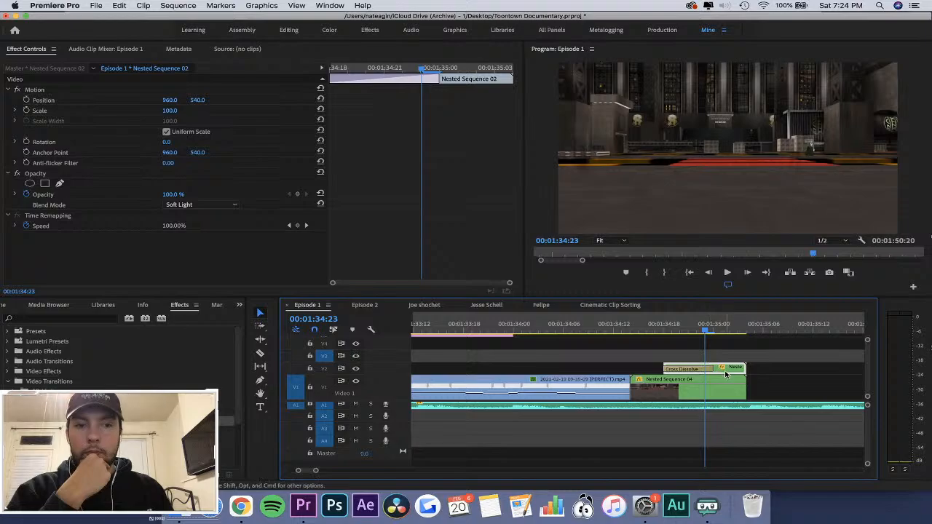
Copy the Adjustment Layer from inside Nested Sequence 02 onto V3 in Episode 1, starting at 00:01:34:14 above Nested Sequence 04.
{"action": "double_click", "coordinate": [725, 372]}
{"action": "left_click", "coordinate": [441, 367]}
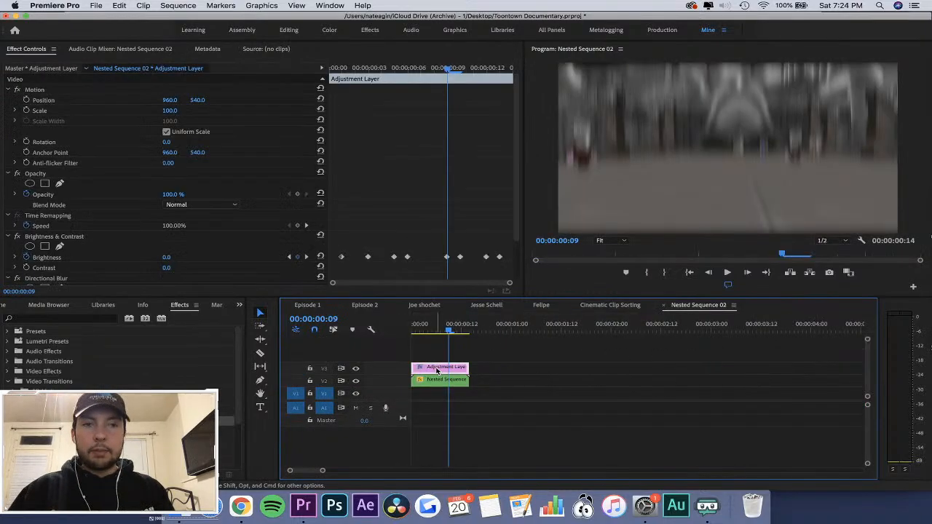
{"action": "left_click", "coordinate": [662, 306]}
{"action": "left_click", "coordinate": [677, 325]}
{"action": "key", "text": "ctrl+v"}
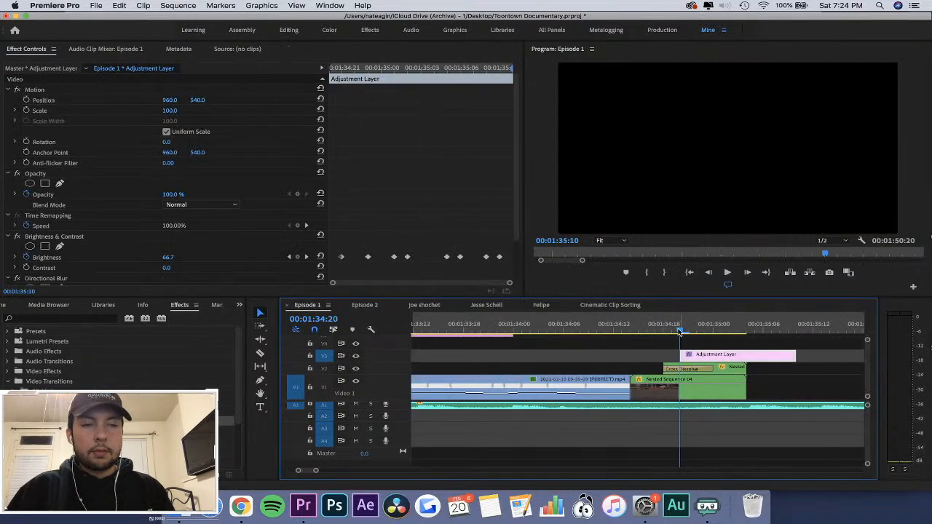
{"action": "left_click_drag", "start_coordinate": [711, 355], "coordinate": [660, 355]}
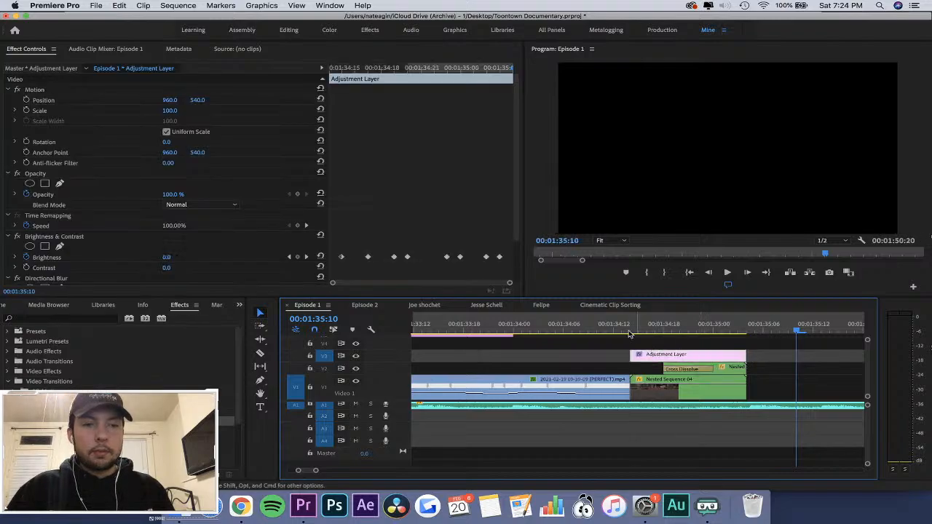
Play the end transition from 00:01:34:09 and check the effect of the Adjustment Layer.
{"action": "left_click_drag", "start_coordinate": [631, 326], "coordinate": [591, 323]}
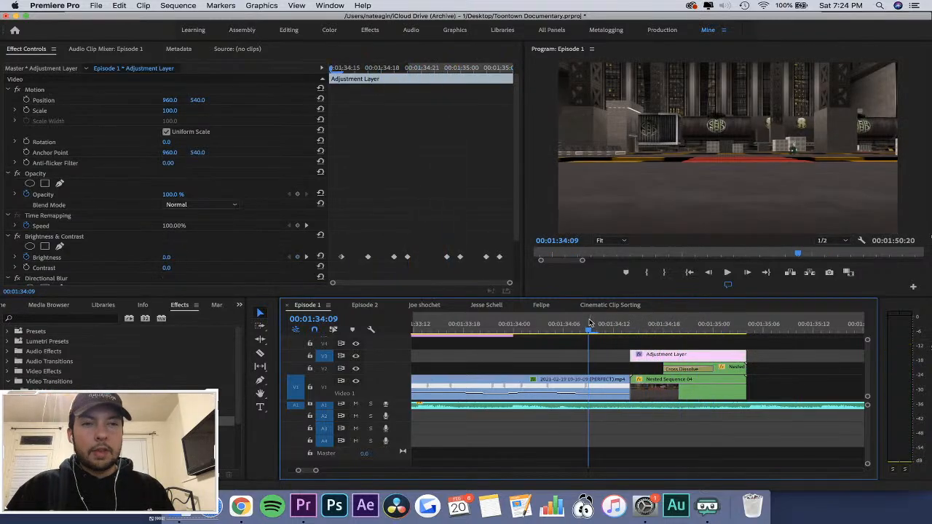
{"action": "key", "text": "space"}
Play the end transition repeatedly and scrub to 00:01:34:23 to examine the blur over Nested Sequence 04.
{"action": "key", "text": "space"}
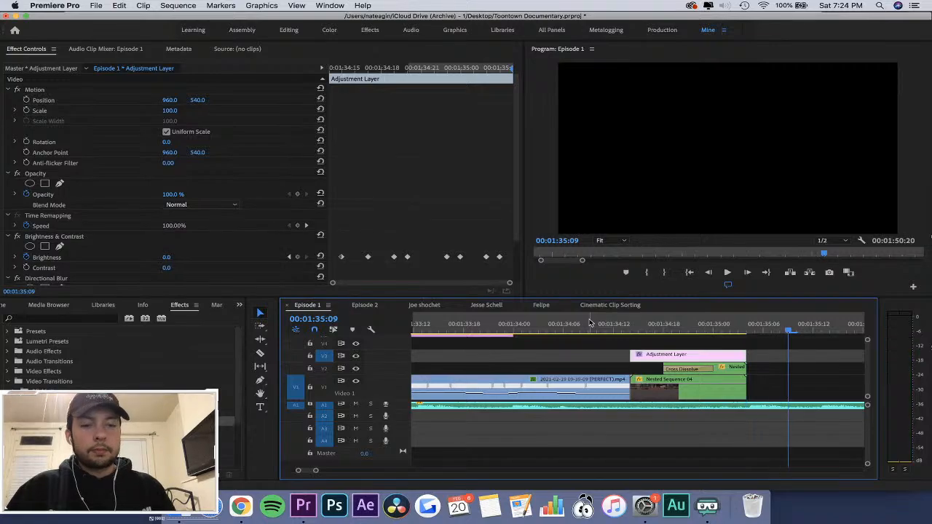
{"action": "key", "text": "minus"}
{"action": "left_click", "coordinate": [601, 323]}
{"action": "key", "text": "space"}
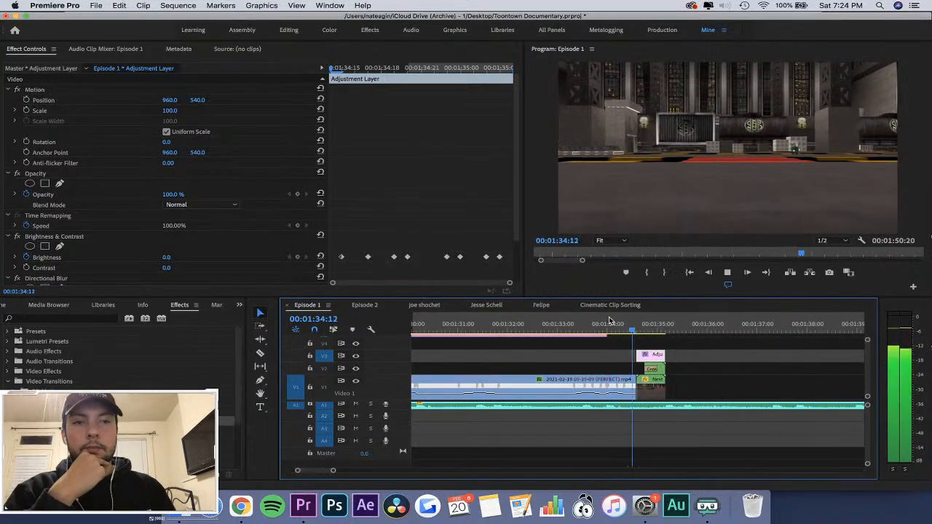
{"action": "left_click", "coordinate": [619, 323]}
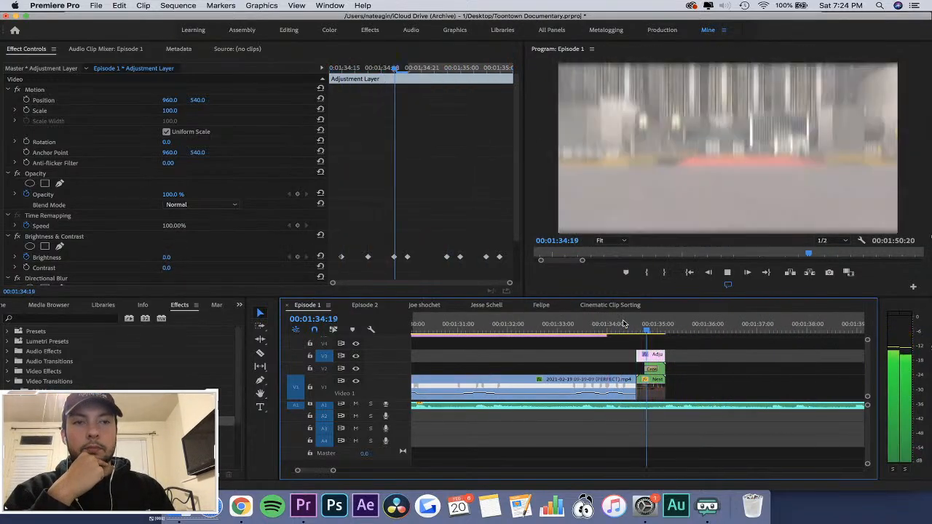
{"action": "key", "text": "space"}
{"action": "key", "text": "equal"}
{"action": "key", "text": "equal"}
{"action": "left_click_drag", "start_coordinate": [547, 325], "coordinate": [561, 319]}
Add Position keyframes to Nested Sequence 04 at 00:01:34:20, 00:01:35:01 and 00:01:35:03, aligned with its Scale keyframes.
{"action": "left_click", "coordinate": [571, 393]}
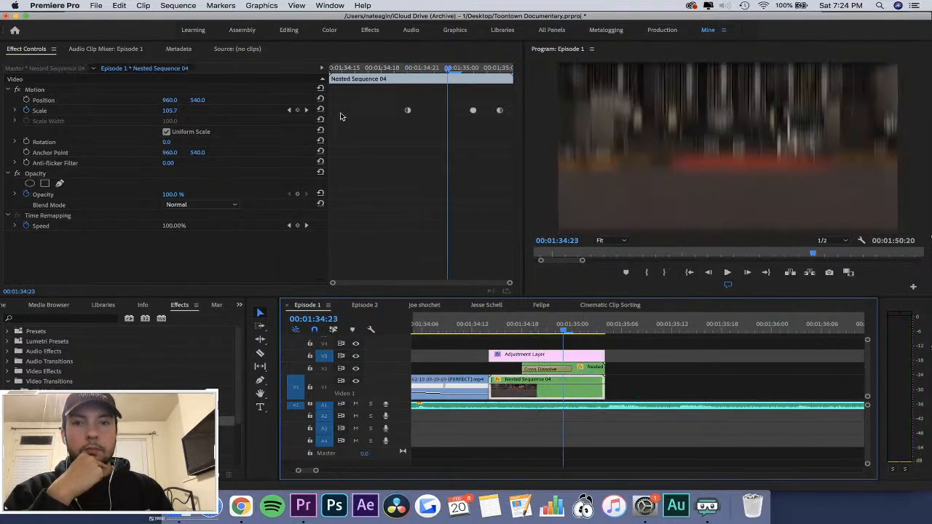
{"action": "left_click", "coordinate": [290, 110]}
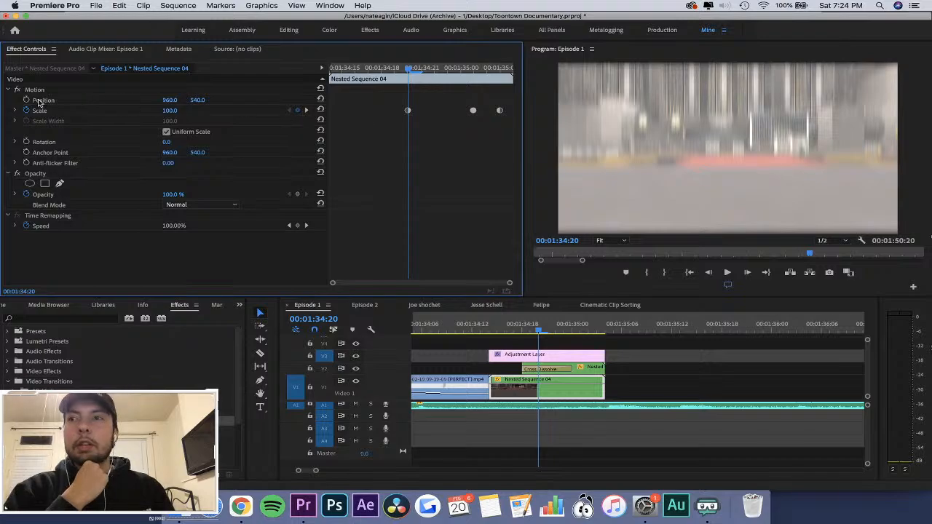
{"action": "left_click", "coordinate": [26, 100]}
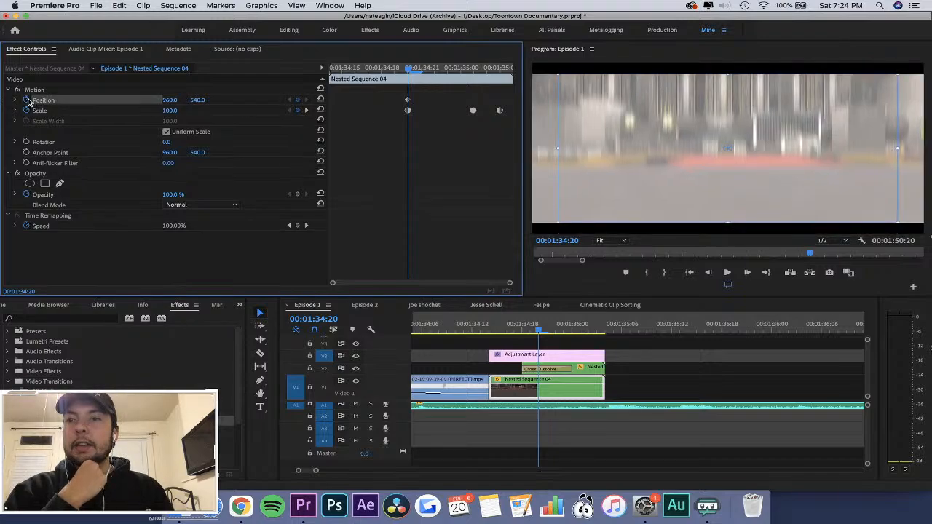
{"action": "left_click", "coordinate": [306, 110]}
{"action": "left_click", "coordinate": [306, 110]}
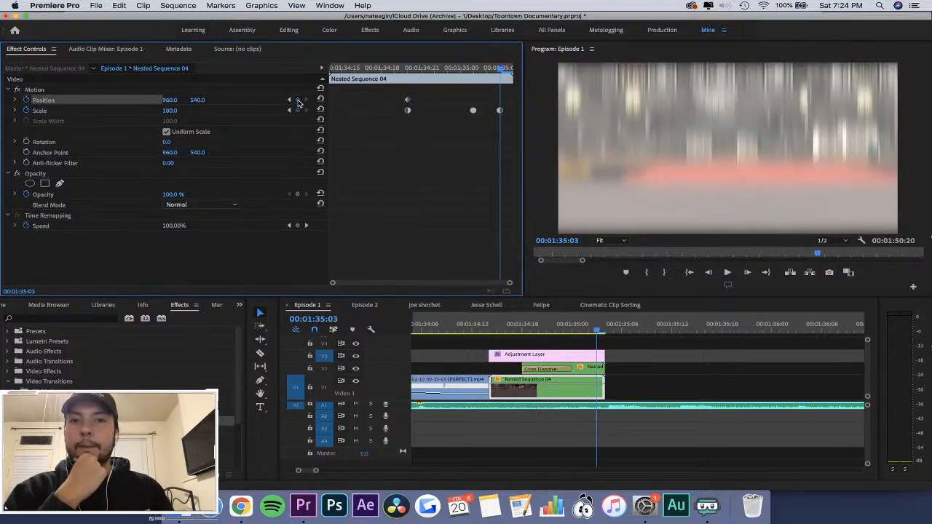
{"action": "left_click", "coordinate": [297, 101]}
{"action": "left_click", "coordinate": [289, 100]}
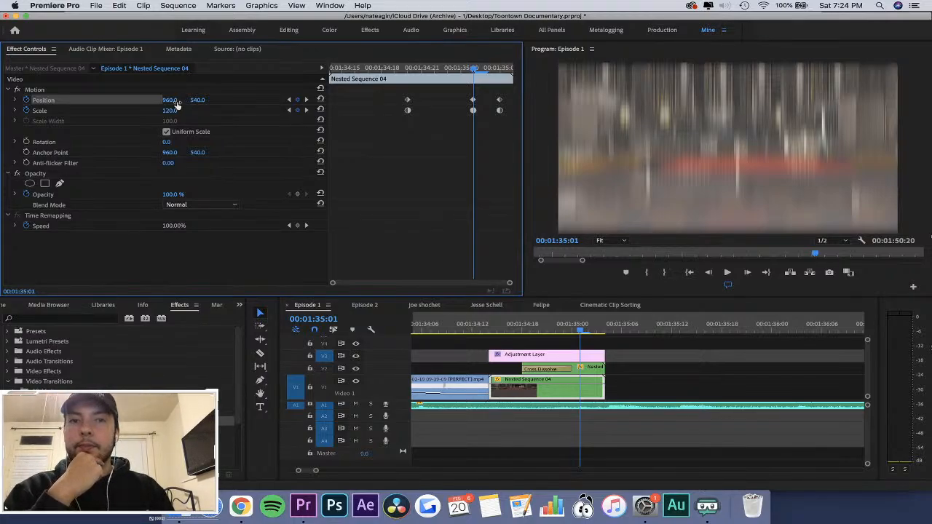
Set Nested Sequence 04's vertical Position to 692 at 00:01:35:01 and 986 at 00:01:35:03.
{"action": "left_click_drag", "start_coordinate": [198, 102], "coordinate": [469, 97]}
{"action": "key", "text": "Right"}
{"action": "key", "text": "Right"}
{"action": "key", "text": "Right"}
{"action": "key", "text": "Left"}
Apply Auto Bezier temporal interpolation to all Position and Scale keyframes of Nested Sequence 04.
{"action": "left_click_drag", "start_coordinate": [393, 96], "coordinate": [563, 126]}
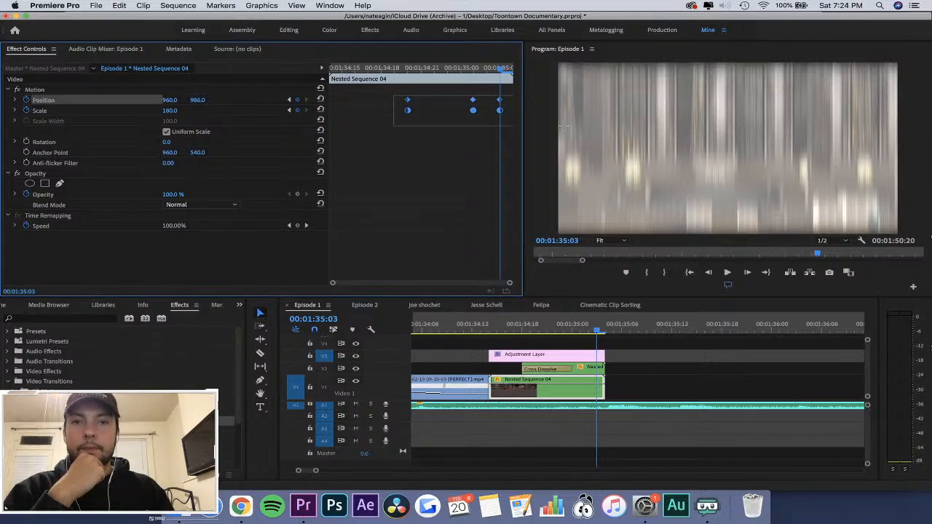
{"action": "right_click", "coordinate": [500, 106]}
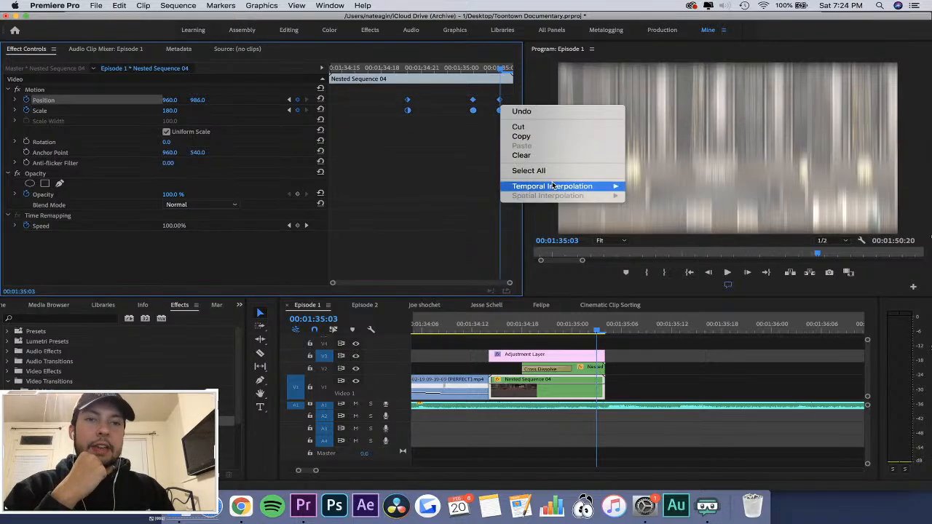
{"action": "mouse_move", "coordinate": [583, 186]}
{"action": "left_click", "coordinate": [671, 206]}
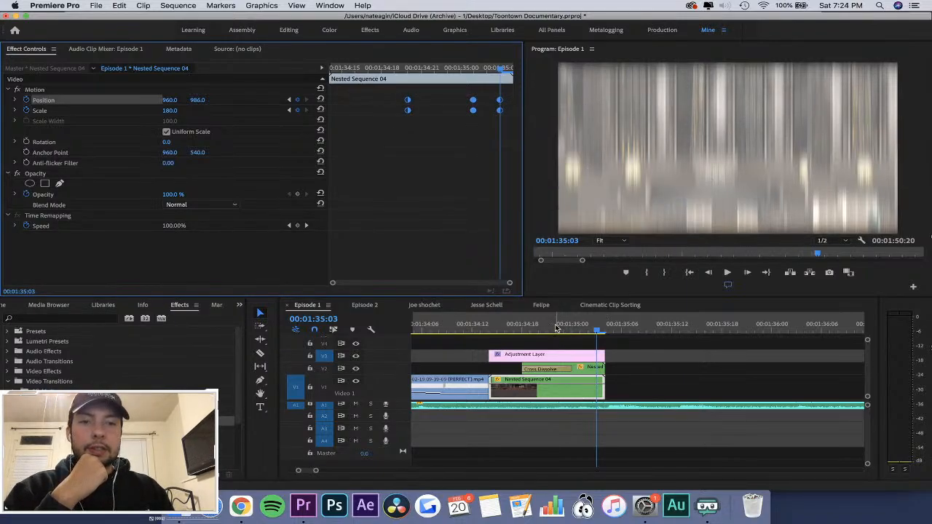
Play the transition, and trim the start of the Adjustment Layer on V3 to about 00:01:34:21.
{"action": "left_click_drag", "start_coordinate": [556, 328], "coordinate": [489, 337]}
{"action": "key", "text": "space"}
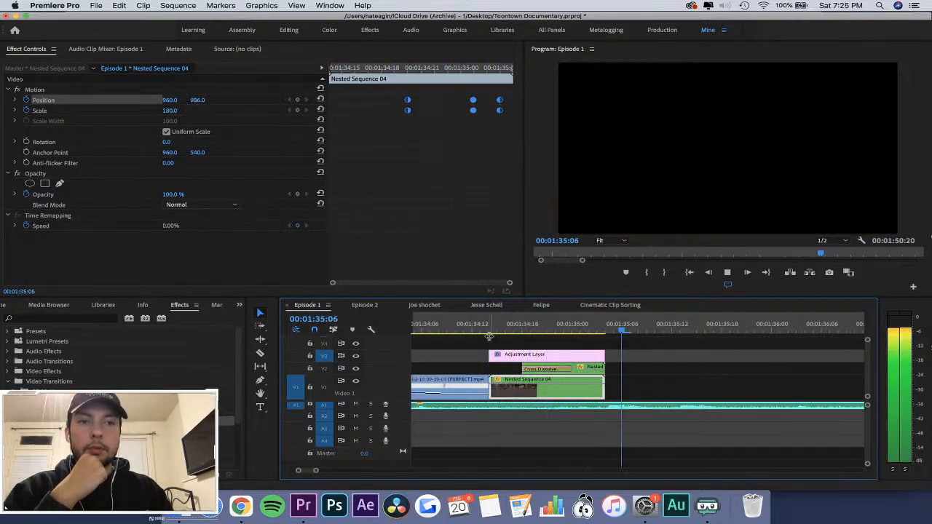
{"action": "left_click", "coordinate": [486, 328]}
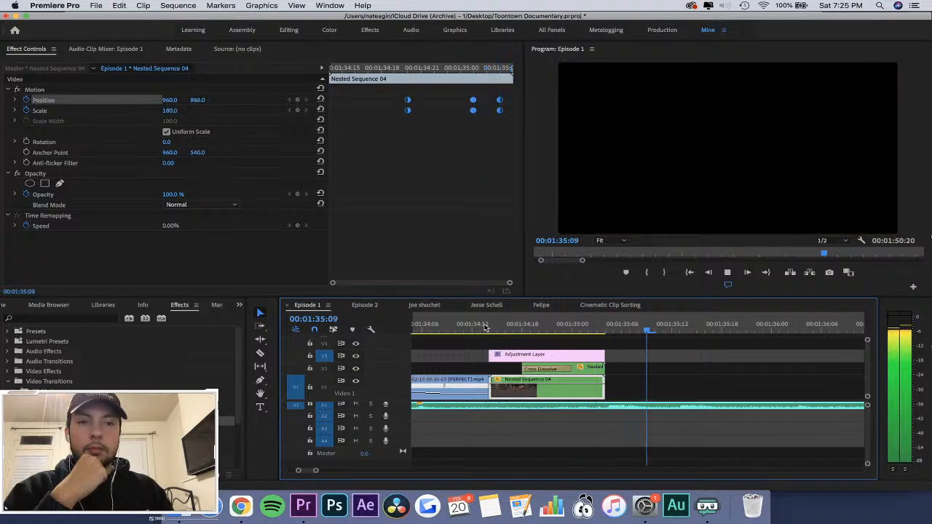
{"action": "left_click_drag", "start_coordinate": [485, 328], "coordinate": [549, 356]}
Replay and scrub the transition to check its timing with the shortened Adjustment Layer.
{"action": "left_click", "coordinate": [501, 322]}
{"action": "key", "text": "space"}
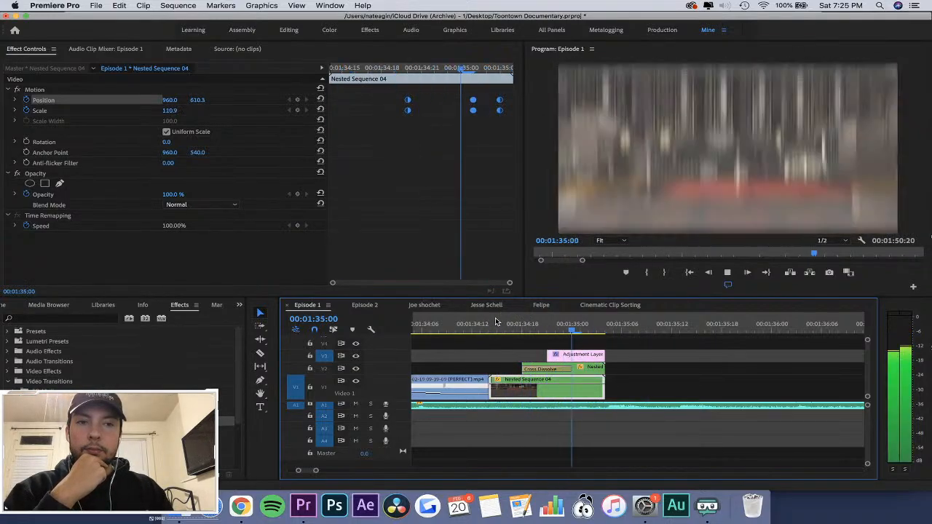
{"action": "key", "text": "space"}
{"action": "left_click", "coordinate": [520, 322]}
{"action": "key", "text": "space"}
{"action": "left_click", "coordinate": [493, 324]}
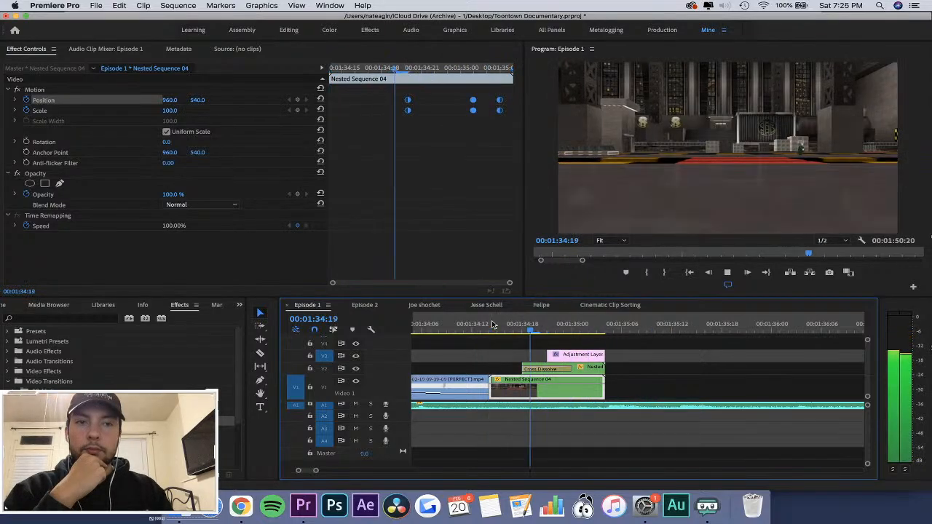
{"action": "key", "text": "space"}
{"action": "left_click_drag", "start_coordinate": [492, 324], "coordinate": [563, 327]}
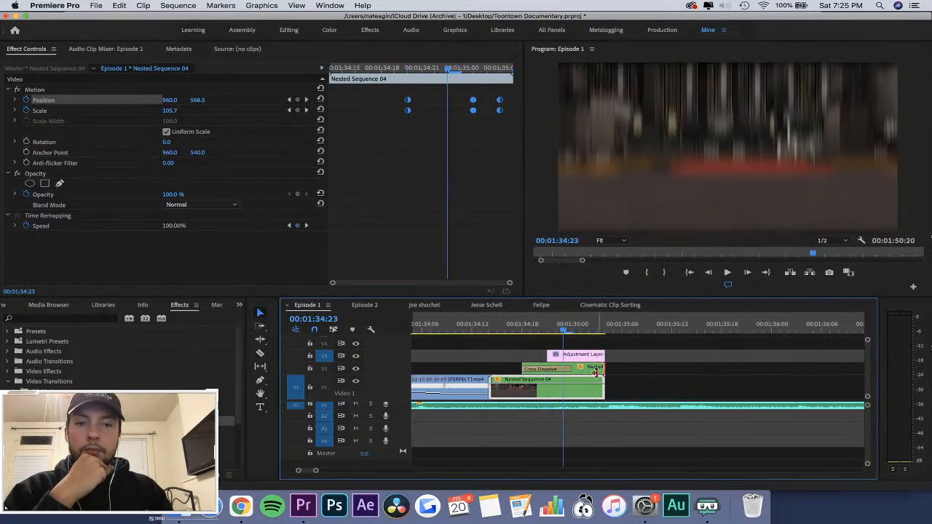
Delete Nested Sequence 04's Position and Scale keyframes at 00:01:34:20 and set its vertical Position to 540 at 00:01:35:01.
{"action": "left_click", "coordinate": [587, 372]}
{"action": "left_click", "coordinate": [583, 394]}
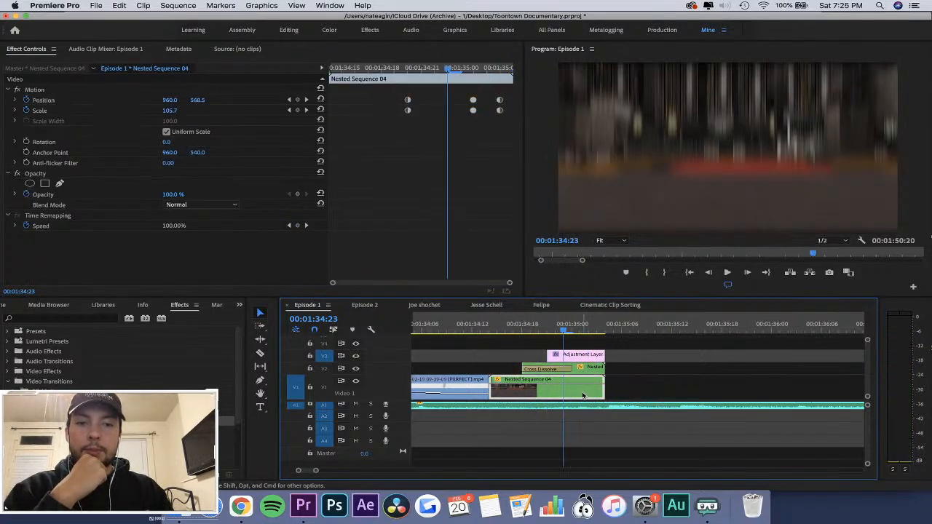
{"action": "left_click", "coordinate": [307, 110]}
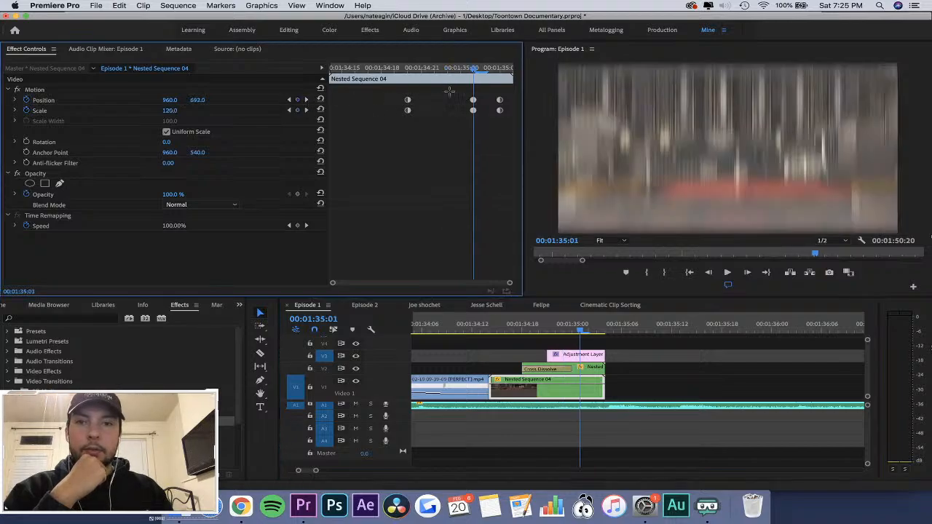
{"action": "key", "text": "="}
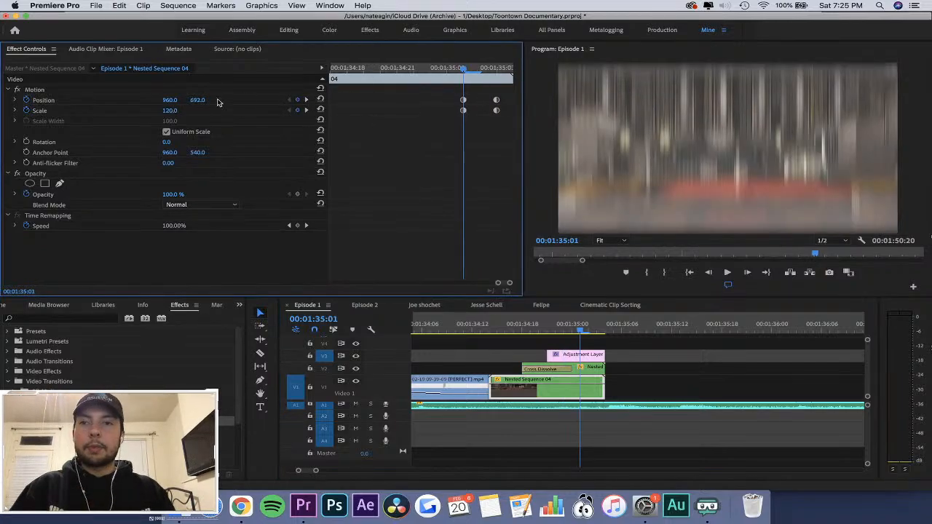
{"action": "key", "text": "Return"}
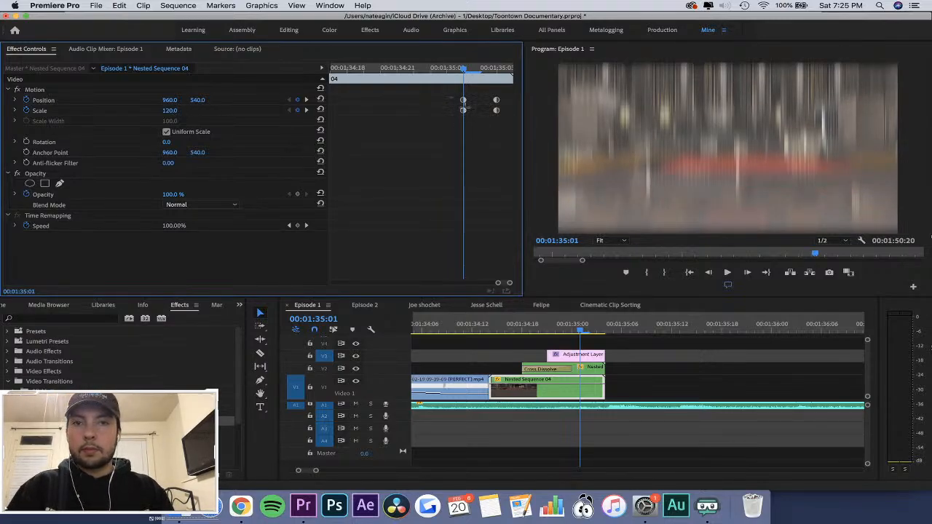
Move the Position and Scale keyframes from 00:01:35:01 to 00:01:34:23 and set the Scale there to 100.
{"action": "key", "text": "Left"}
{"action": "key", "text": "Left"}
{"action": "left_click_drag", "start_coordinate": [465, 114], "coordinate": [434, 114]}
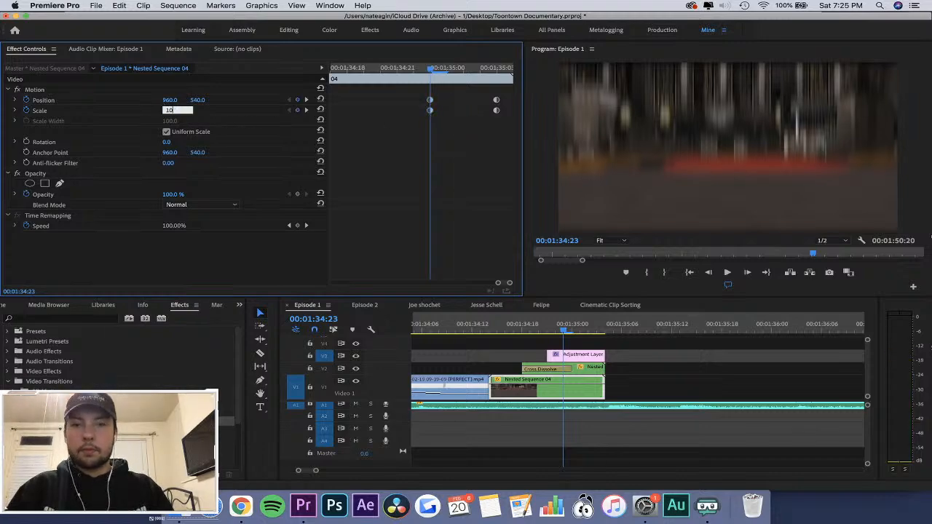
Play the transition from about 00:01:34:18 and scrub back to 00:01:34:21 to check the movement.
{"action": "left_click", "coordinate": [524, 324]}
{"action": "key", "text": "space"}
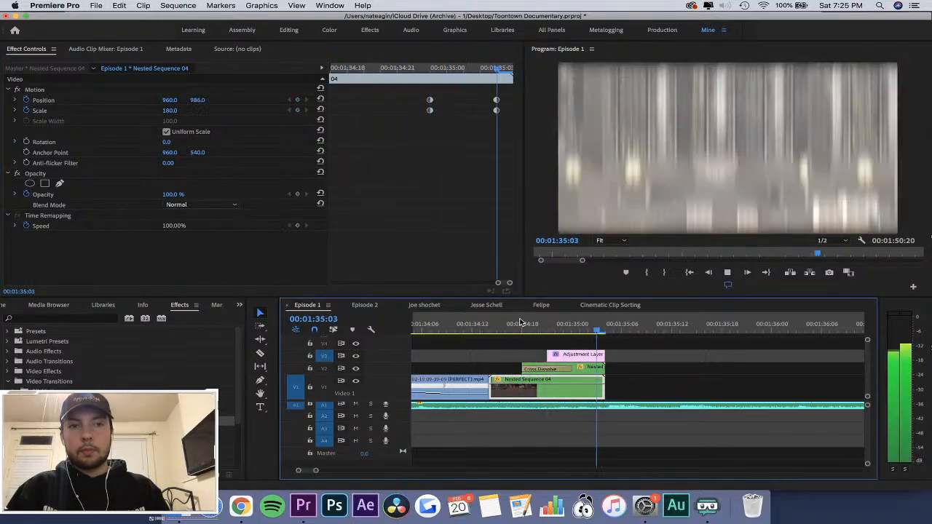
{"action": "left_click", "coordinate": [523, 323]}
{"action": "key", "text": "space"}
{"action": "mouse_move", "coordinate": [561, 324]}
{"action": "left_mouse_down"}
{"action": "mouse_move", "coordinate": [571, 324]}
{"action": "mouse_move", "coordinate": [547, 327]}
{"action": "left_mouse_up"}
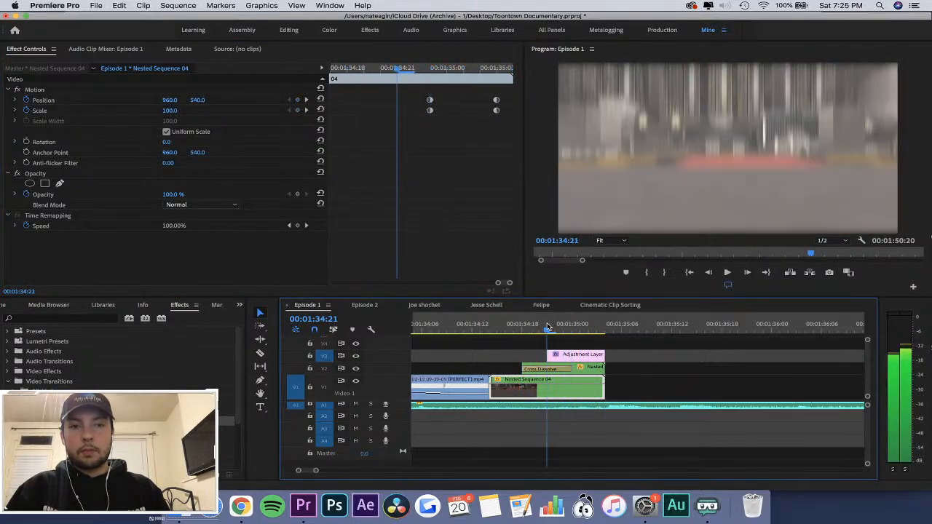
Set Nested Sequence 04's vertical Position to 984 at the 00:01:35:03 keyframe.
{"action": "left_click", "coordinate": [430, 68]}
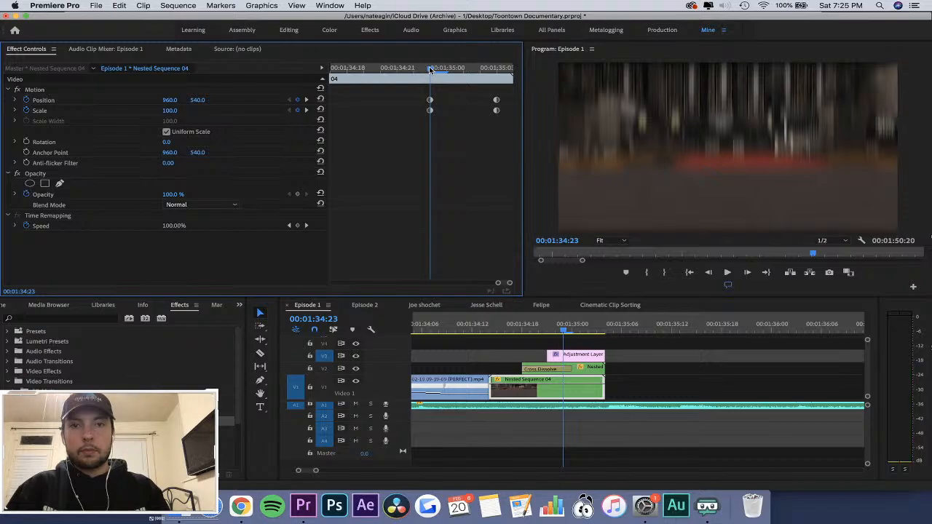
{"action": "left_click", "coordinate": [307, 100]}
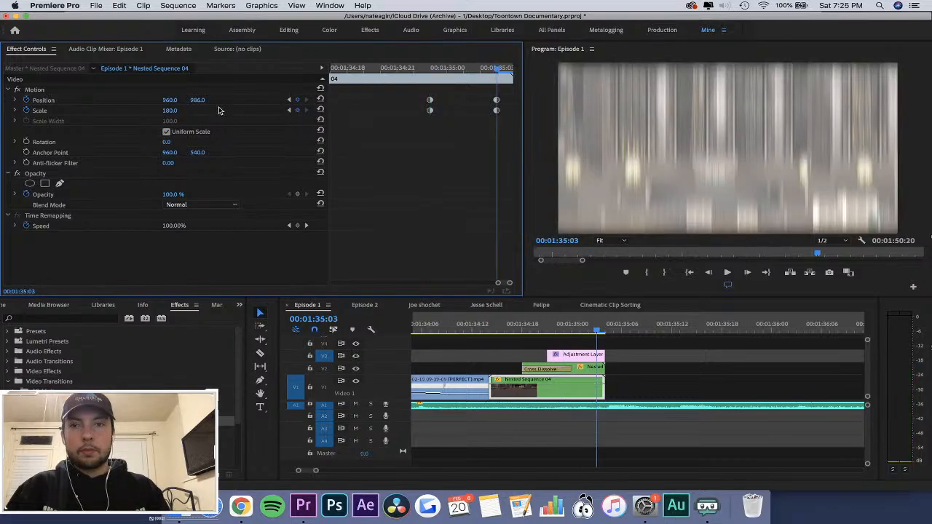
{"action": "left_click_drag", "start_coordinate": [202, 100], "coordinate": [167, 100]}
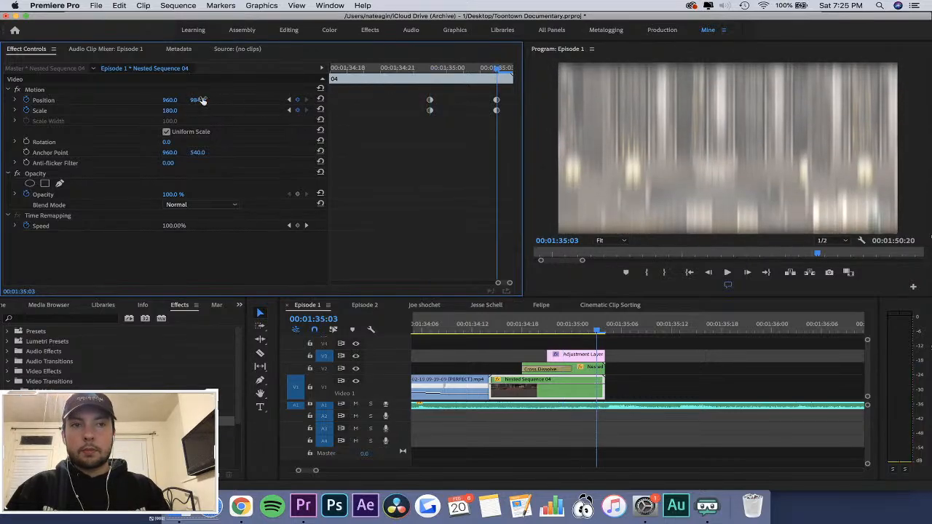
Step frame by frame back and forth through the transition to examine how the zoom and vertical shift progress.
{"action": "key", "text": "Left"}
{"action": "key", "text": "Left"}
{"action": "key", "text": "Left"}
{"action": "key", "text": "Left"}
{"action": "key", "text": "Left"}
{"action": "key", "text": "Left"}
{"action": "key", "text": "Right"}
{"action": "key", "text": "Right"}
{"action": "key", "text": "Right"}
{"action": "key", "text": "Right"}
{"action": "key", "text": "Right"}
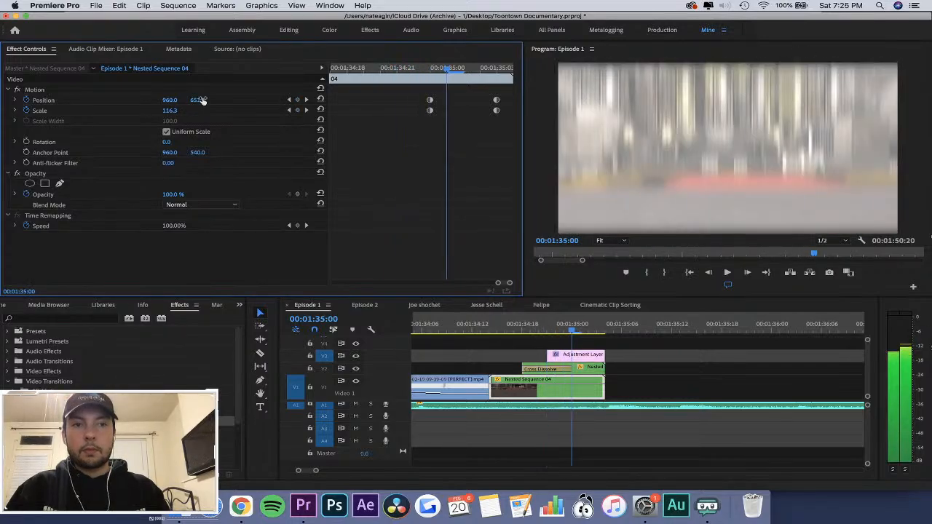
{"action": "key", "text": "Left"}
{"action": "key", "text": "Left"}
{"action": "key", "text": "Left"}
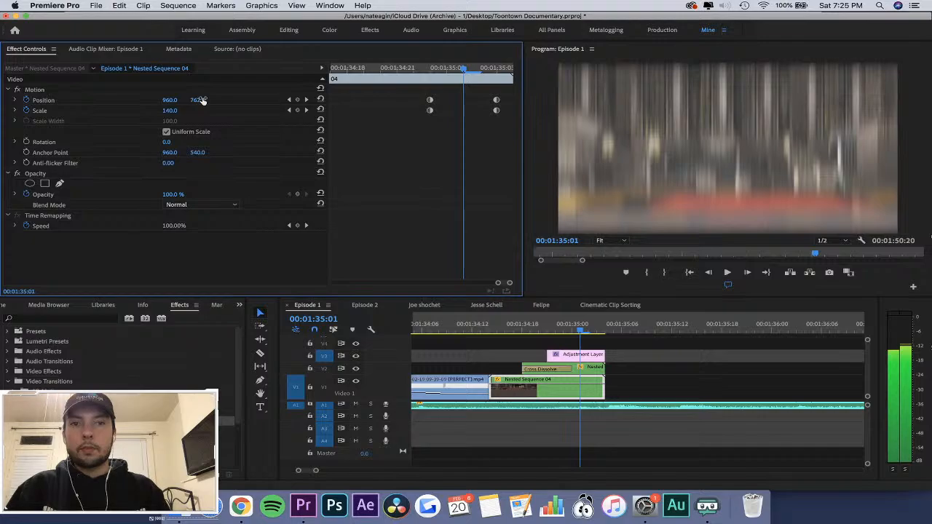
{"action": "key", "text": "Right"}
{"action": "key", "text": "Right"}
{"action": "key", "text": "Left"}
{"action": "key", "text": "Left"}
{"action": "key", "text": "Left"}
{"action": "key", "text": "Left"}
{"action": "key", "text": "Left"}
{"action": "key", "text": "Left"}
{"action": "key", "text": "Left"}
{"action": "key", "text": "Left"}
{"action": "key", "text": "Left"}
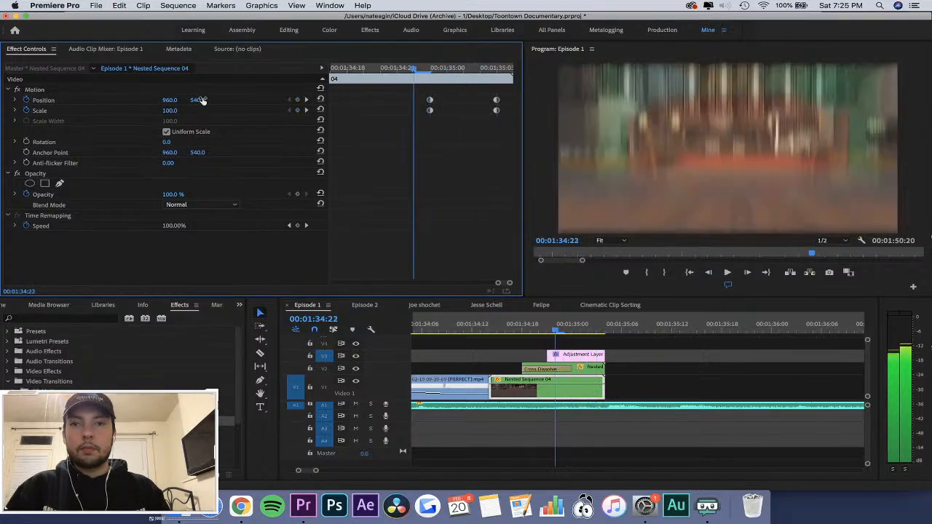
Add a Scale keyframe of 100 at 00:01:34:18 and set the Scale at 00:01:34:23 to 120.
{"action": "left_click", "coordinate": [297, 110]}
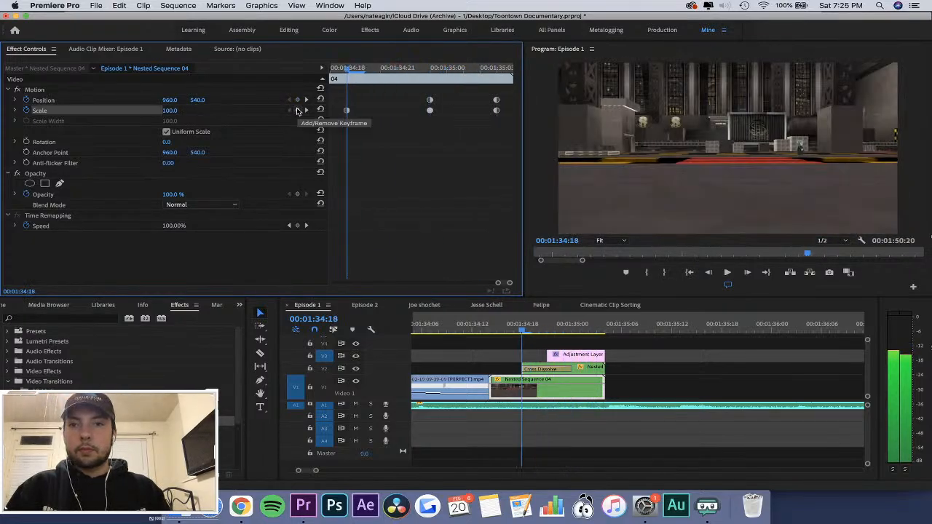
{"action": "key", "text": "Right"}
{"action": "key", "text": "Right"}
{"action": "key", "text": "Right"}
{"action": "key", "text": "Right"}
{"action": "key", "text": "Right"}
{"action": "type", "text": "120"}
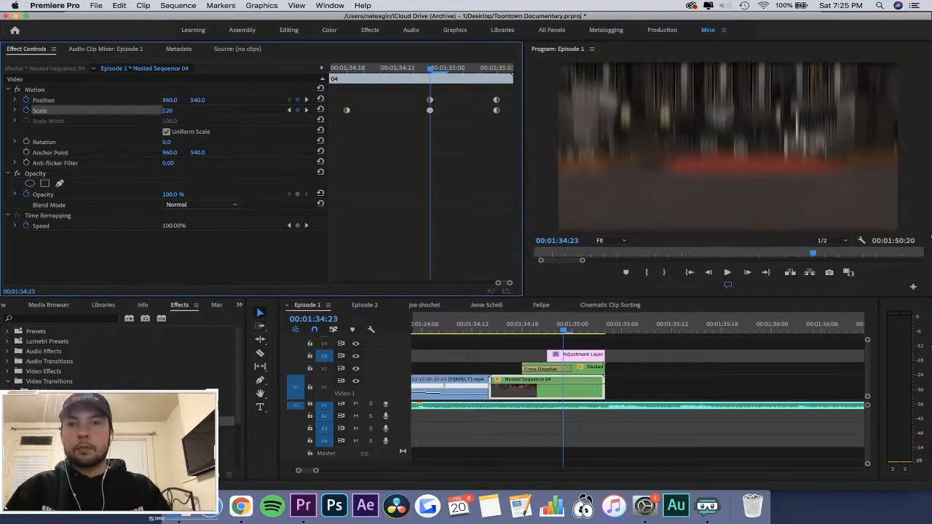
{"action": "key", "text": "Return"}
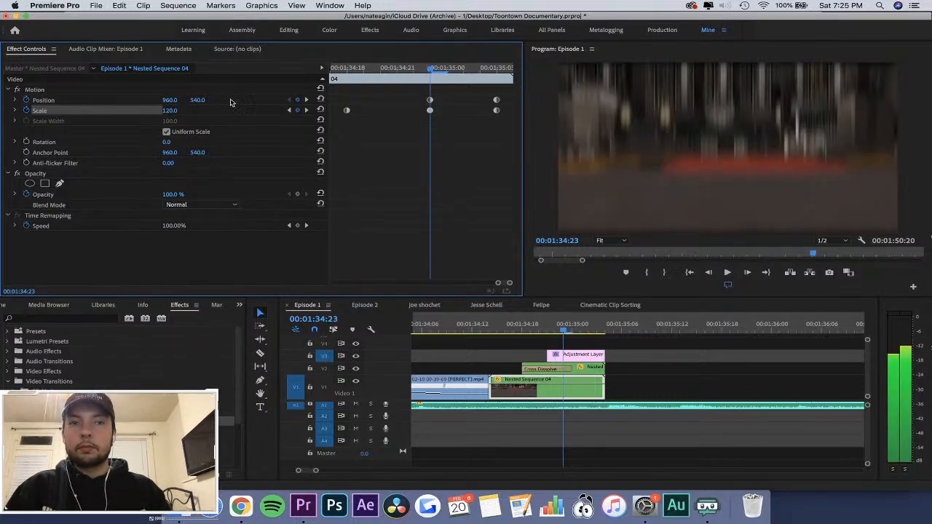
Move Nested Sequence 04's first Position keyframe to 00:01:35:02.
{"action": "key", "text": "Right"}
{"action": "key", "text": "Right"}
{"action": "key", "text": "Right"}
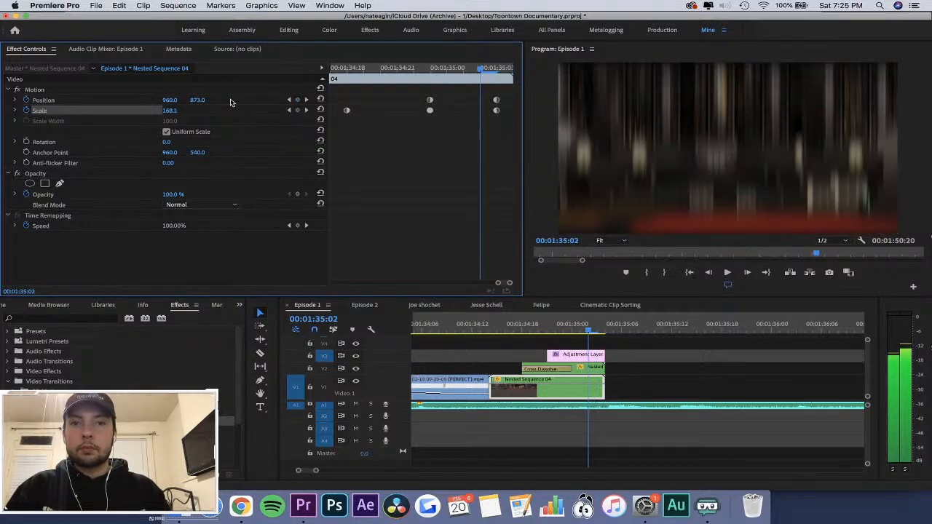
{"action": "left_click_drag", "start_coordinate": [429, 100], "coordinate": [481, 104]}
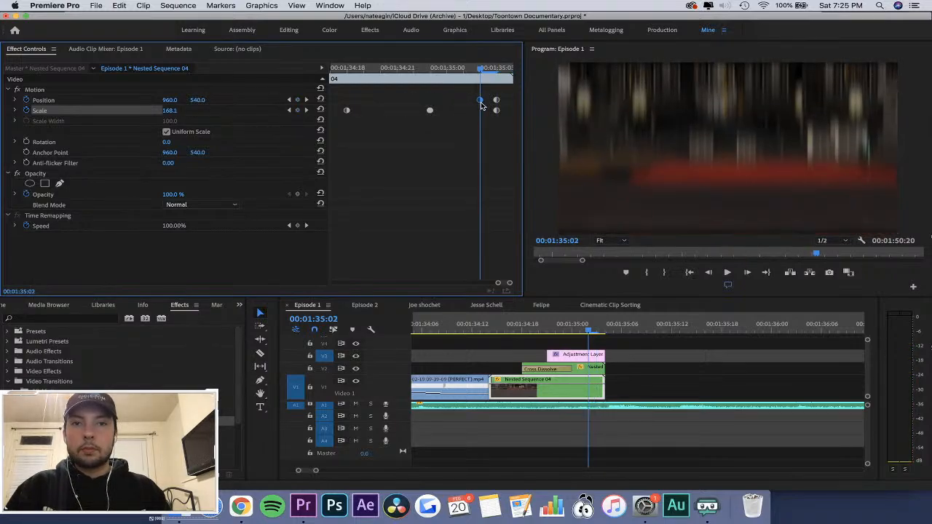
Step to the end of the transition and replay it to check the revised Scale and Position keyframes.
{"action": "key", "text": "Right"}
{"action": "key", "text": "Right"}
{"action": "key", "text": "Right"}
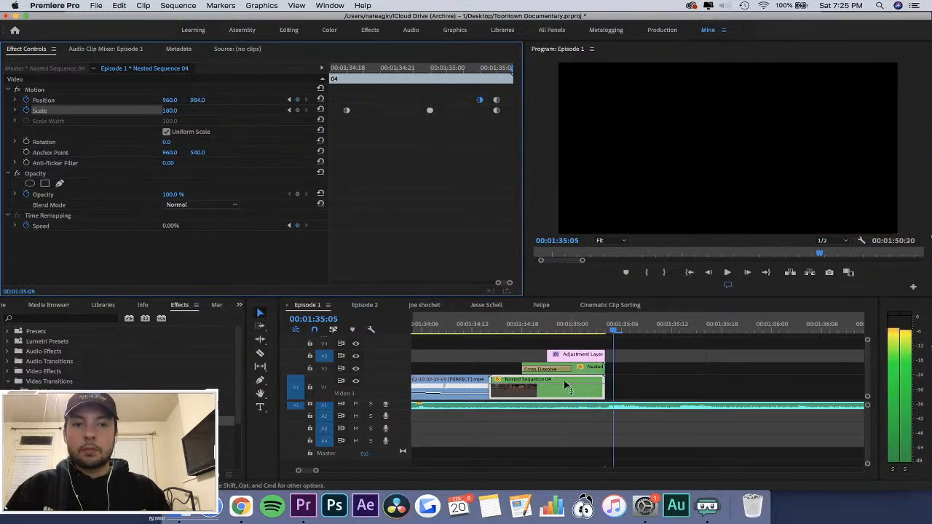
{"action": "left_click", "coordinate": [512, 324]}
{"action": "key", "text": "space"}
{"action": "left_click", "coordinate": [509, 323]}
{"action": "key", "text": "space"}
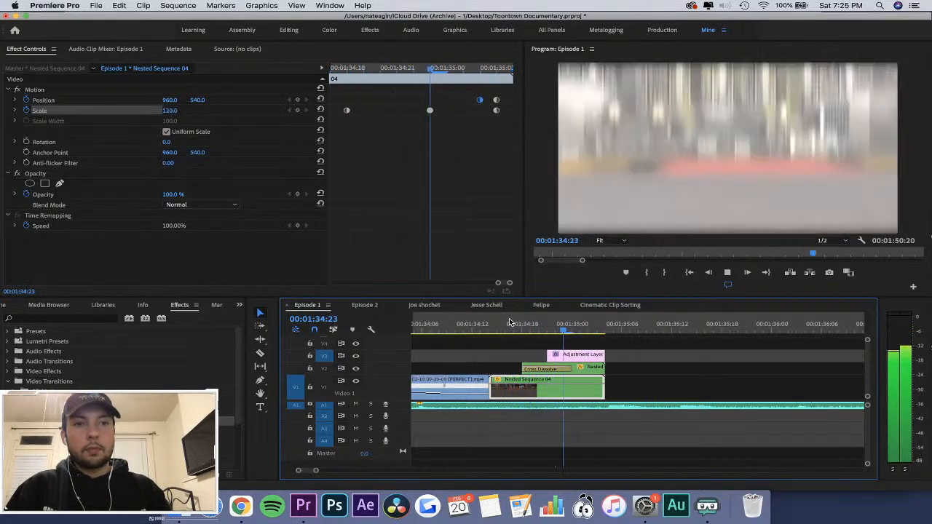
Stop the playback after the end of the transition and save the project.
{"action": "key", "text": "minus"}
{"action": "key", "text": "minus"}
{"action": "key", "text": "minus"}
{"action": "key", "text": "space"}
{"action": "key", "text": "super+s"}
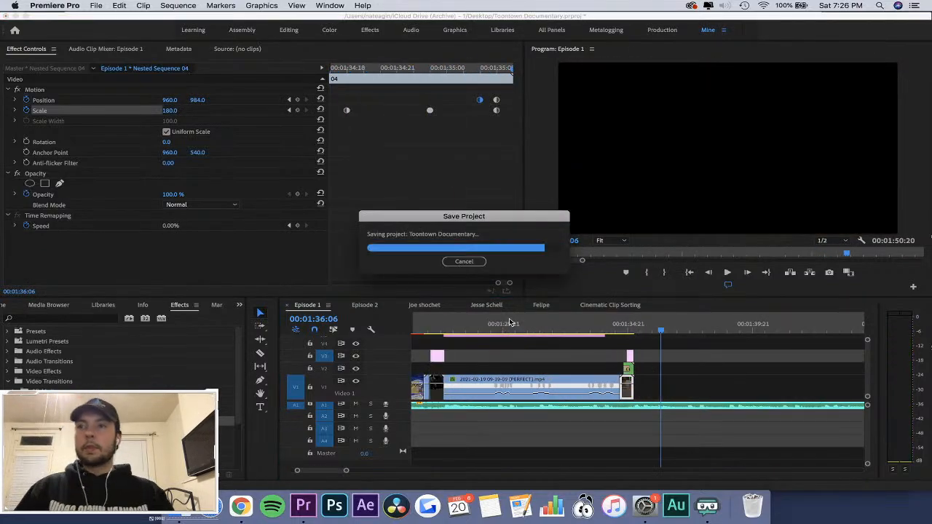
Play the edit from before the first gameplay clip and inspect the cuts around 00:01:26 more closely.
{"action": "key", "text": "minus"}
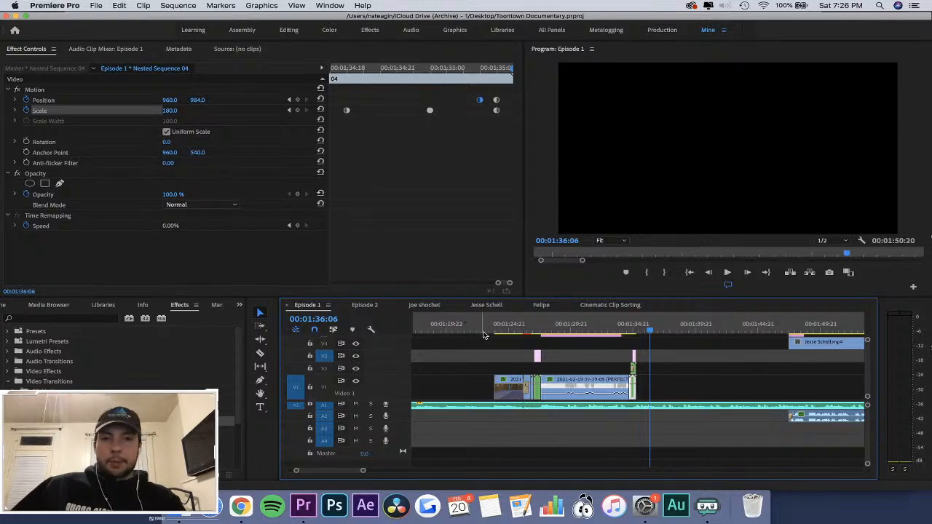
{"action": "left_click", "coordinate": [487, 328]}
{"action": "key", "text": "space"}
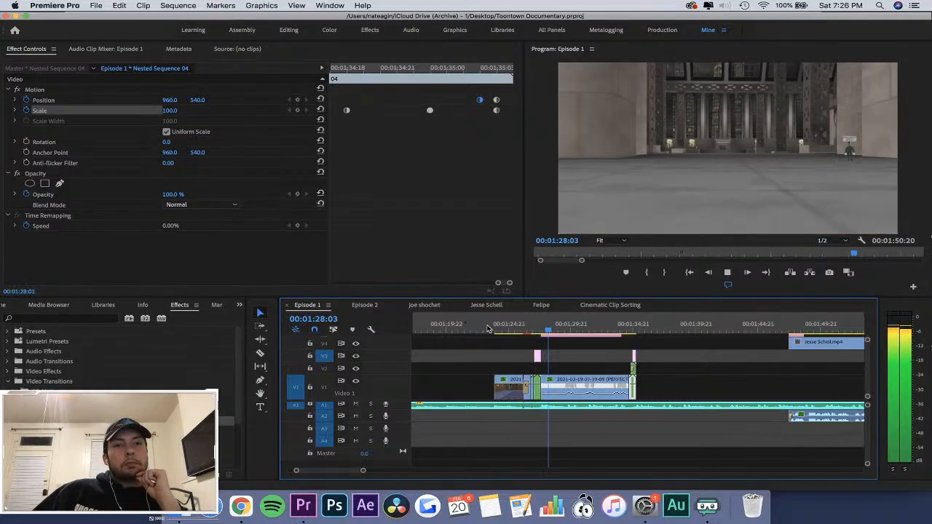
{"action": "left_click", "coordinate": [527, 326]}
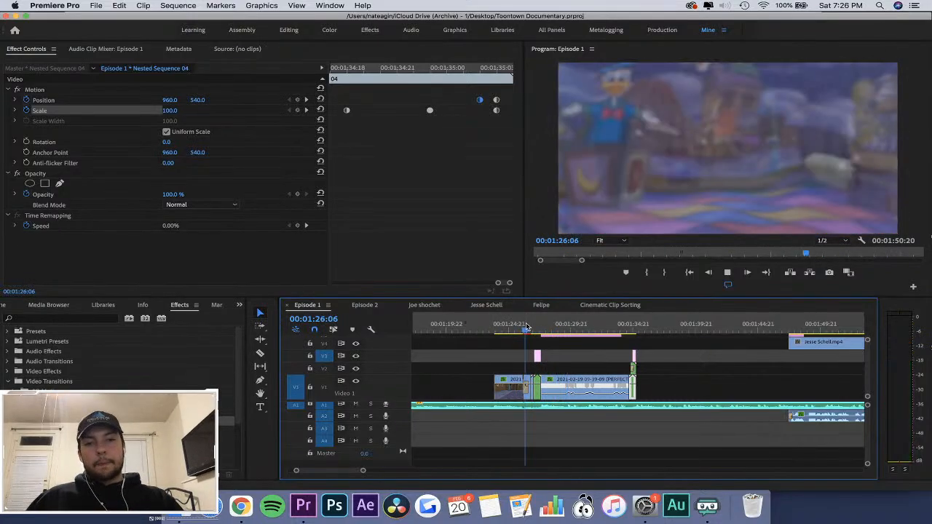
{"action": "key", "text": "equal"}
{"action": "key", "text": "equal"}
{"action": "key", "text": "space"}
{"action": "key", "text": "space"}
{"action": "key", "text": "Right"}
{"action": "key", "text": "Right"}
{"action": "key", "text": "Right"}
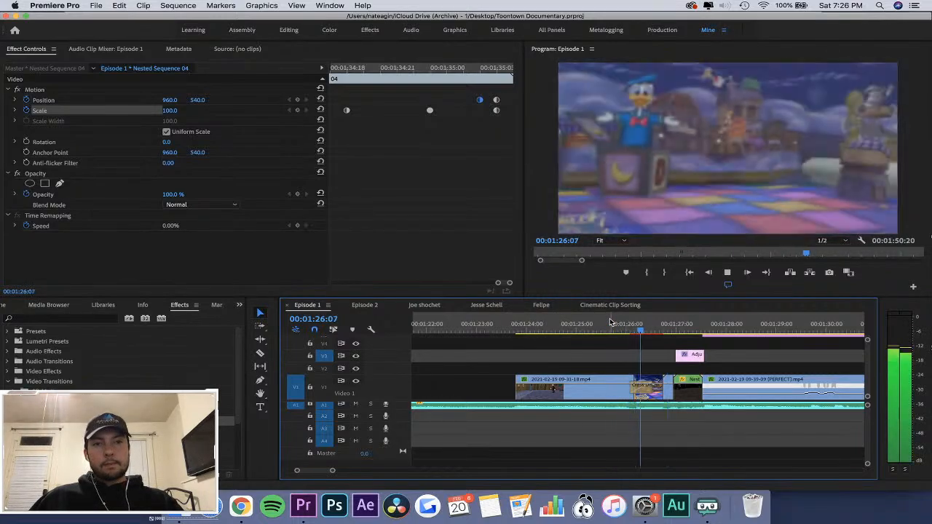
Add a Cross Dissolve at the start of Nested Sequence 01 and shorten it to about 5 frames.
{"action": "left_click", "coordinate": [671, 328]}
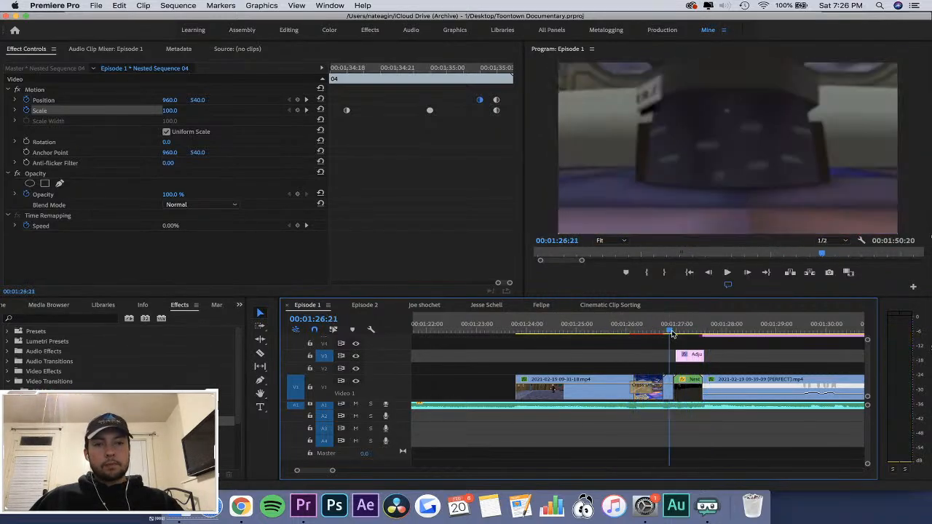
{"action": "key", "text": "equal"}
{"action": "key", "text": "equal"}
{"action": "left_click_drag", "start_coordinate": [642, 333], "coordinate": [647, 366]}
{"action": "key", "text": "equal"}
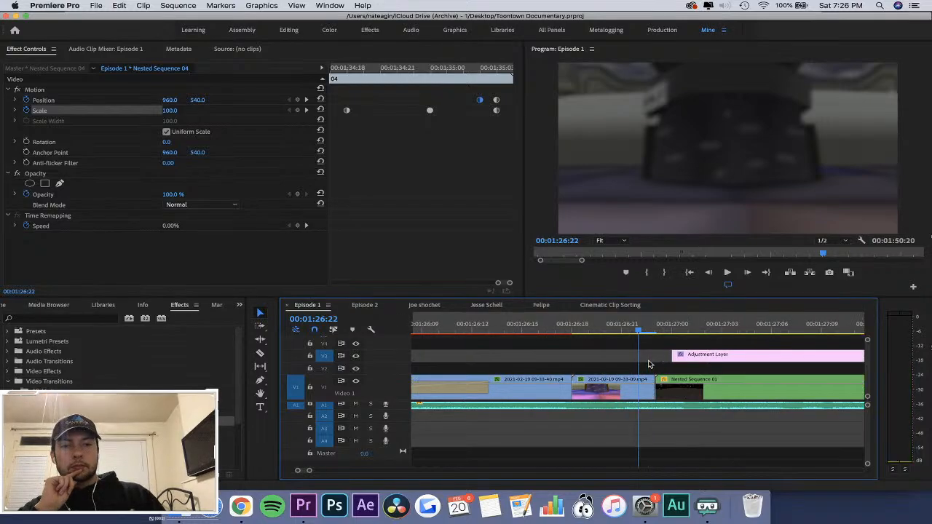
{"action": "left_click", "coordinate": [10, 382]}
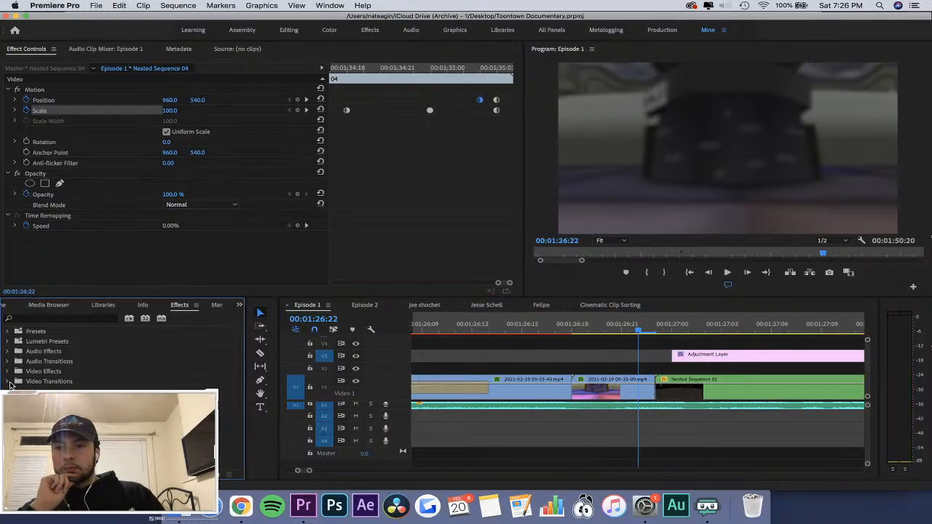
{"action": "left_click_drag", "start_coordinate": [720, 389], "coordinate": [657, 394]}
{"action": "key", "text": "minus"}
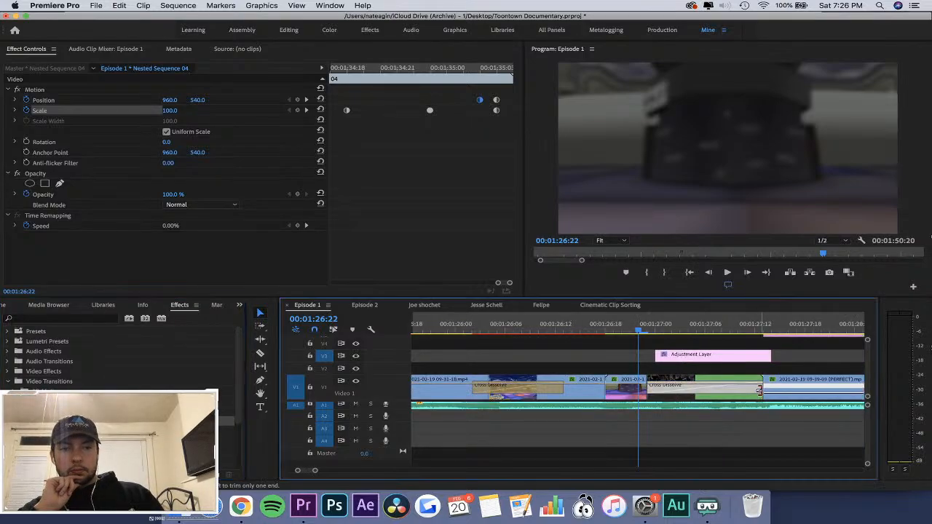
{"action": "left_click", "coordinate": [666, 385]}
{"action": "left_click", "coordinate": [598, 329]}
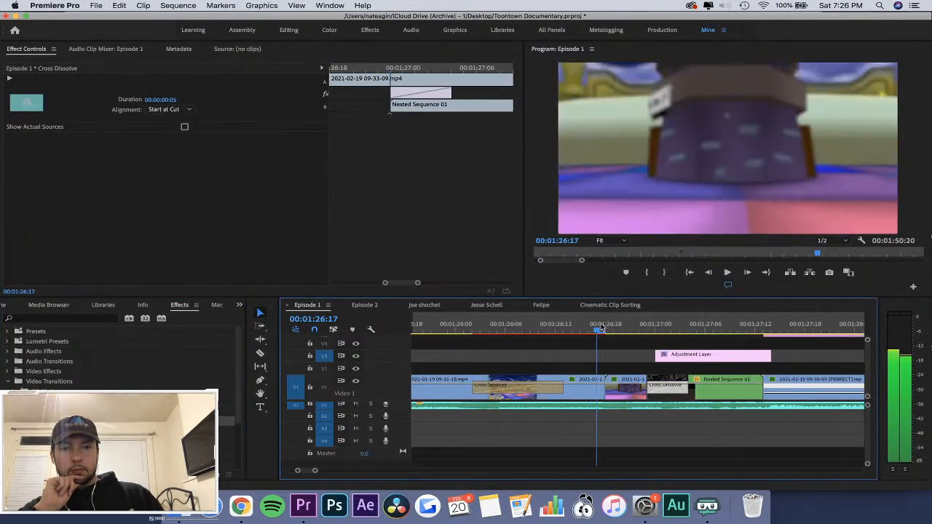
{"action": "left_click_drag", "start_coordinate": [598, 329], "coordinate": [638, 359]}
{"action": "left_click", "coordinate": [627, 387]}
{"action": "left_click", "coordinate": [426, 69]}
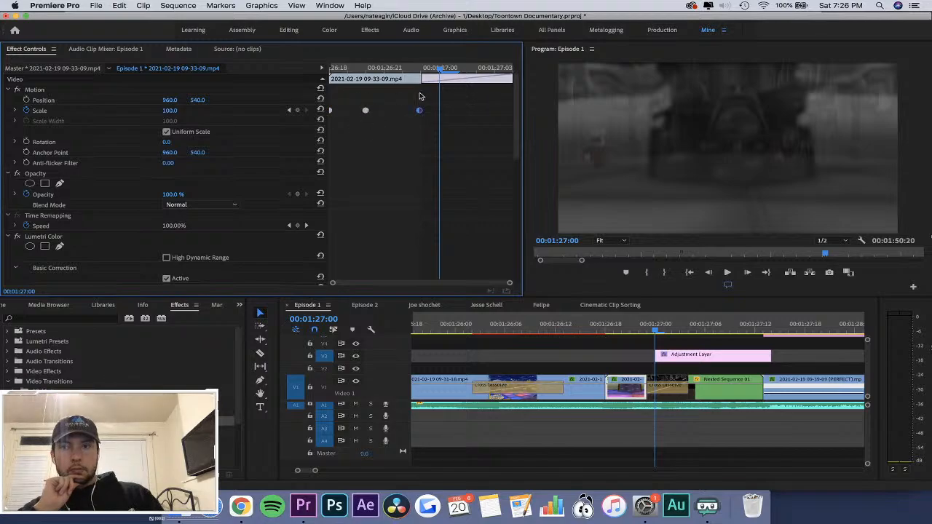
{"action": "left_click_drag", "start_coordinate": [395, 116], "coordinate": [418, 115]}
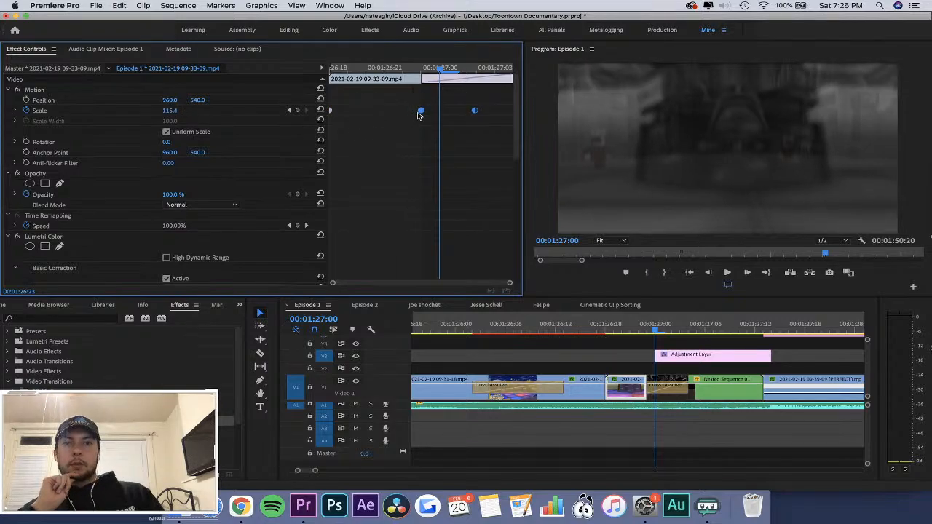
Replay the edit from before the new Cross Dissolve through the end of the PERFECT clip's transition.
{"action": "left_click_drag", "start_coordinate": [620, 328], "coordinate": [531, 342]}
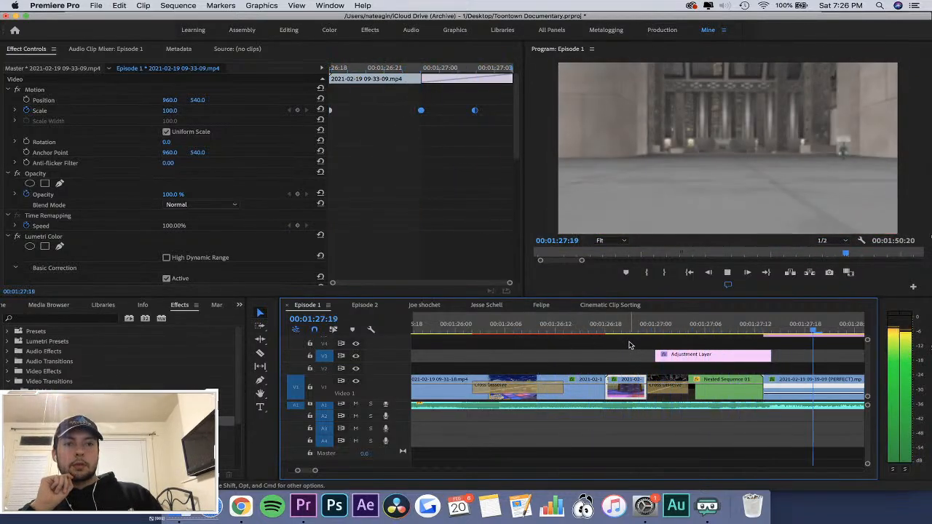
{"action": "key", "text": "minus"}
{"action": "key", "text": "minus"}
{"action": "key", "text": "minus"}
{"action": "key", "text": "minus"}
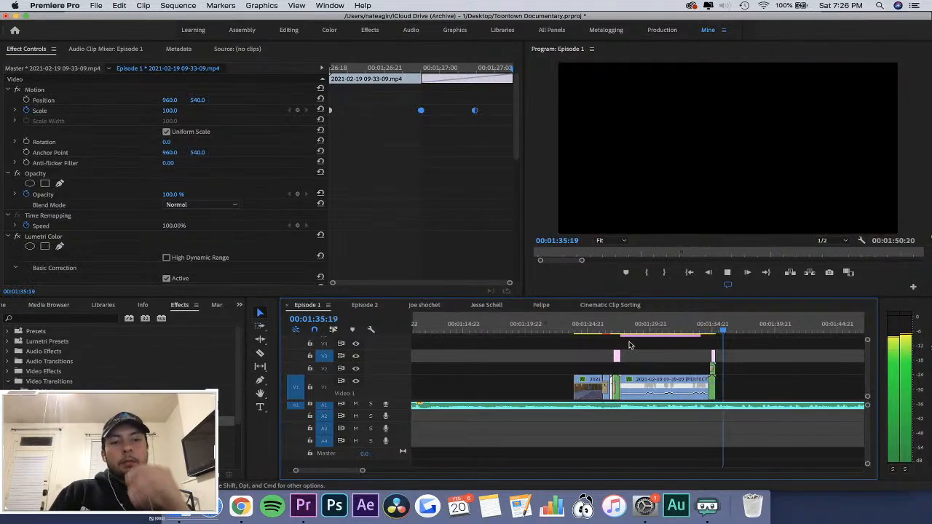
Extend the Adjustment Layer's start back to the start of the nested clip on V2.
{"action": "key", "text": "equal"}
{"action": "key", "text": "equal"}
{"action": "key", "text": "equal"}
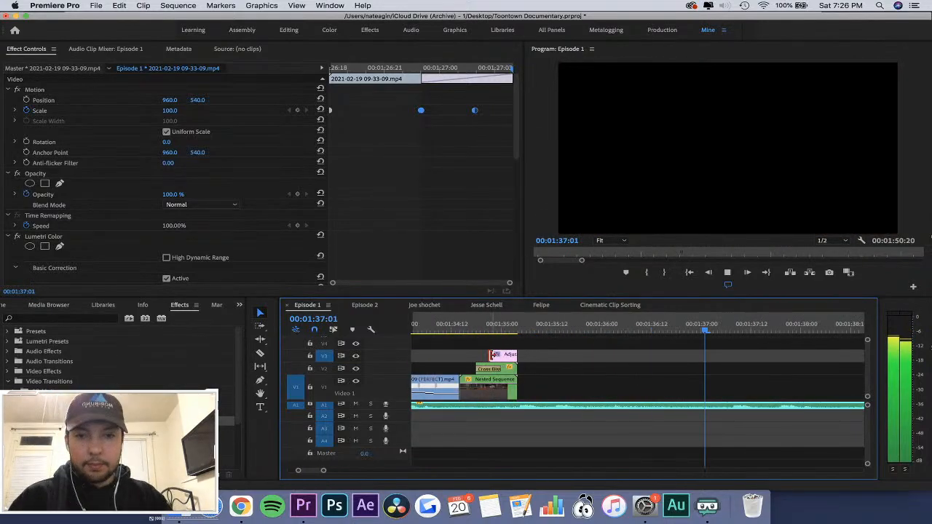
{"action": "left_click_drag", "start_coordinate": [494, 354], "coordinate": [476, 355]}
{"action": "left_click", "coordinate": [459, 327]}
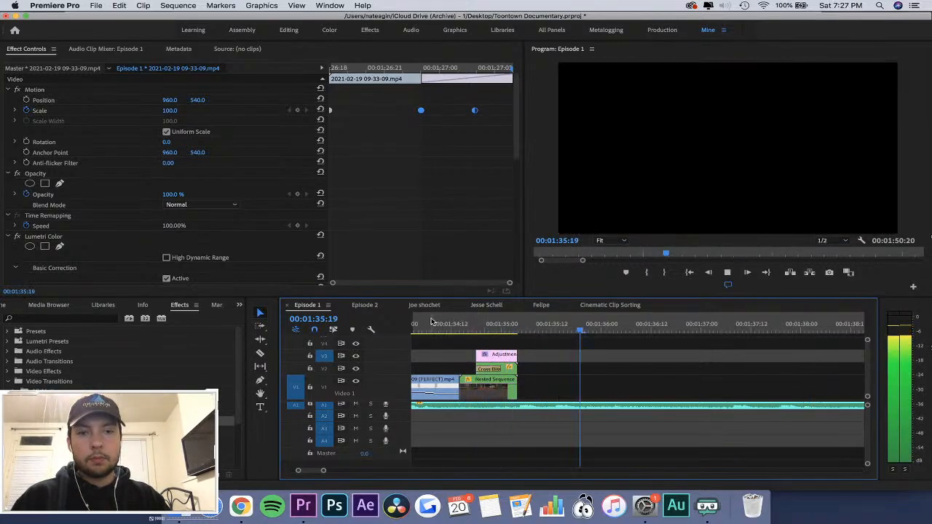
Replay the end transition to check the timing of the extended Adjustment Layer.
{"action": "left_click", "coordinate": [433, 323]}
{"action": "key", "text": "minus"}
{"action": "key", "text": "minus"}
{"action": "key", "text": "minus"}
{"action": "key", "text": "space"}
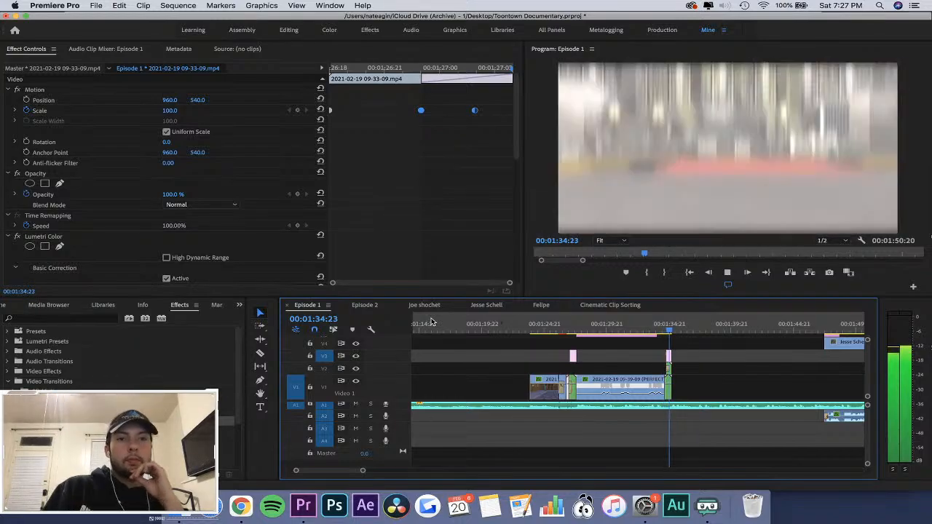
Extend the V2 nested clip and the Adjustment Layer back to the start of Nested Sequence 04.
{"action": "key", "text": "equal"}
{"action": "key", "text": "equal"}
{"action": "key", "text": "equal"}
{"action": "key", "text": "space"}
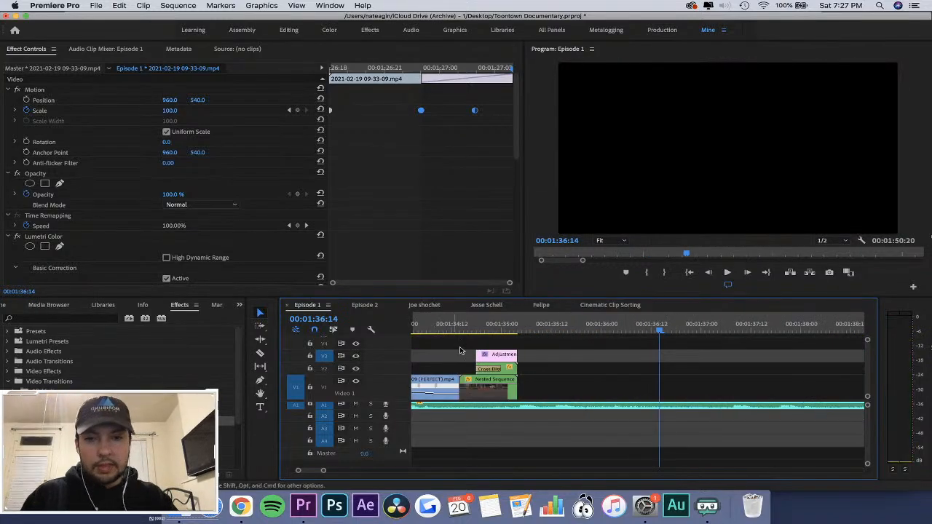
{"action": "left_click", "coordinate": [468, 327]}
{"action": "left_click", "coordinate": [475, 394]}
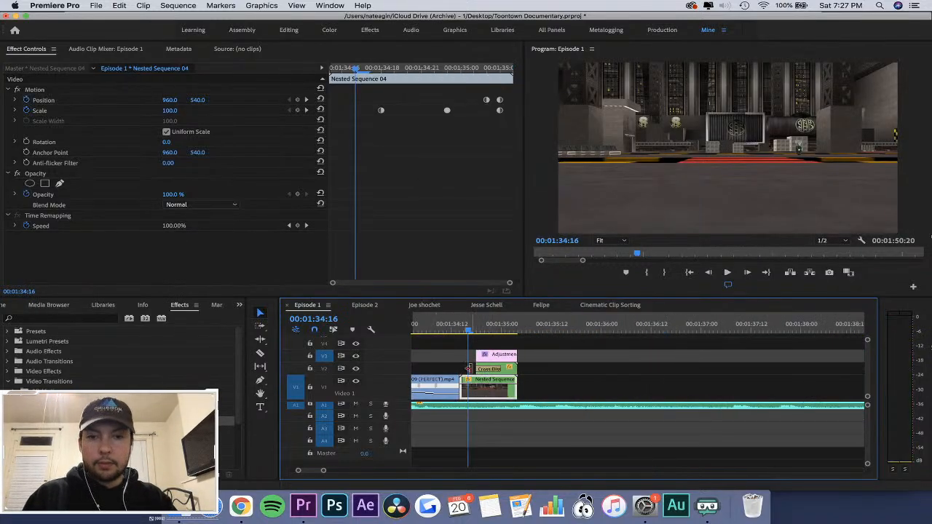
{"action": "left_click_drag", "start_coordinate": [468, 368], "coordinate": [466, 368]}
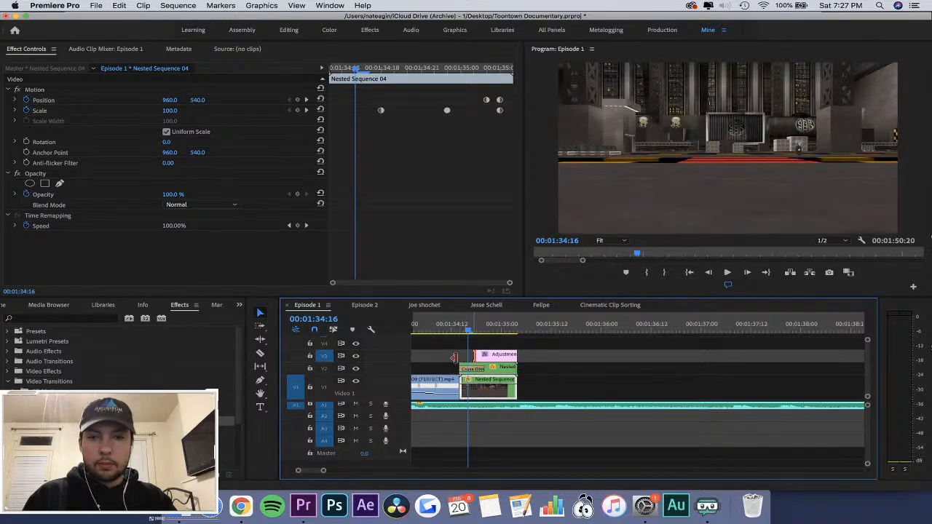
{"action": "left_click_drag", "start_coordinate": [474, 355], "coordinate": [461, 356]}
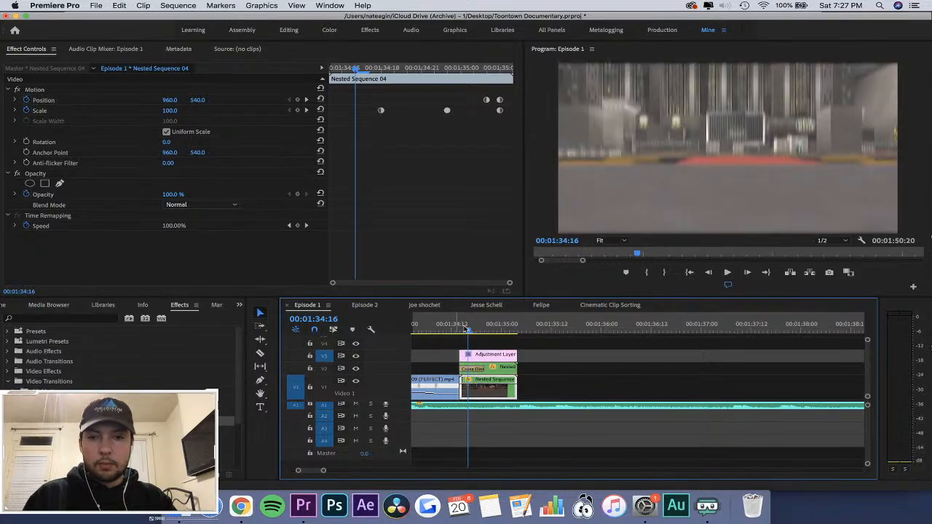
{"action": "left_click", "coordinate": [455, 326]}
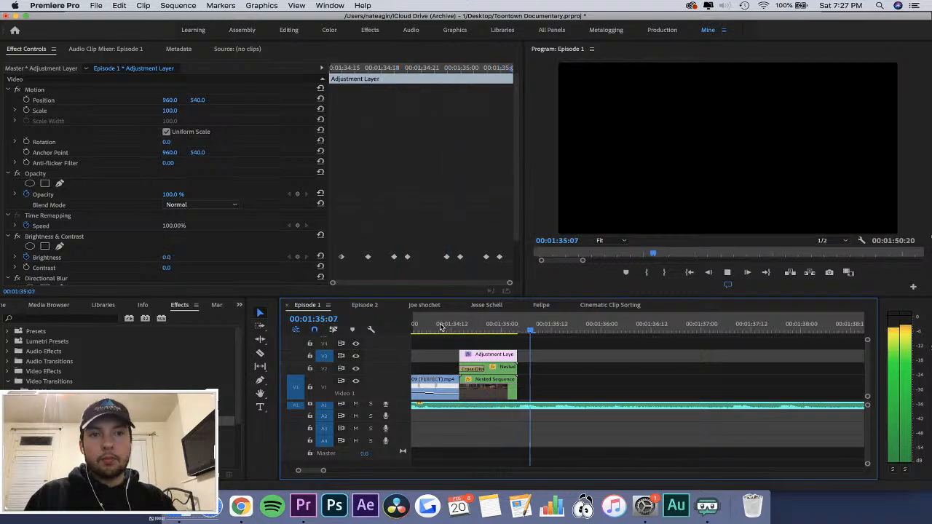
Try a 6-frame Cross Dissolve at the start of the Adjustment Layer, replaying it before removing it.
{"action": "left_click_drag", "start_coordinate": [62, 421], "coordinate": [505, 399]}
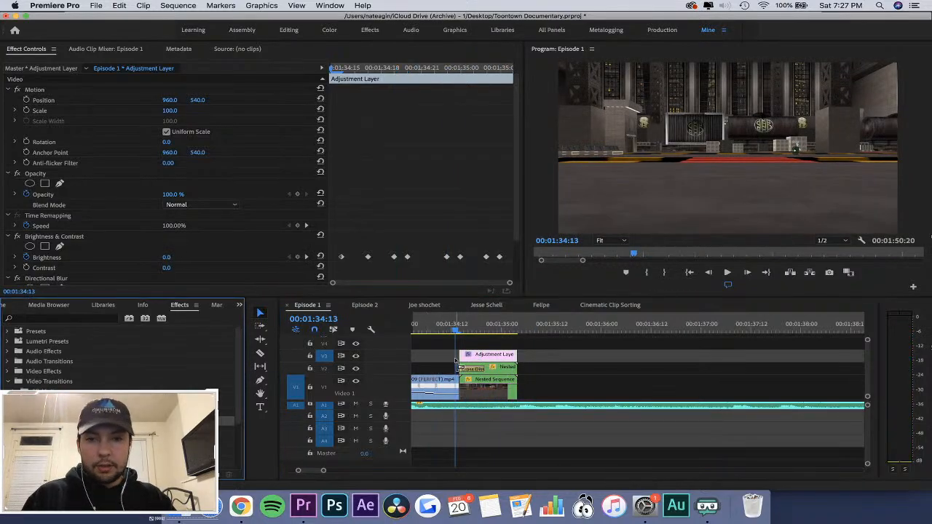
{"action": "mouse_move", "coordinate": [472, 363]}
{"action": "left_mouse_down"}
{"action": "mouse_move", "coordinate": [512, 357]}
{"action": "mouse_move", "coordinate": [479, 356]}
{"action": "left_mouse_up"}
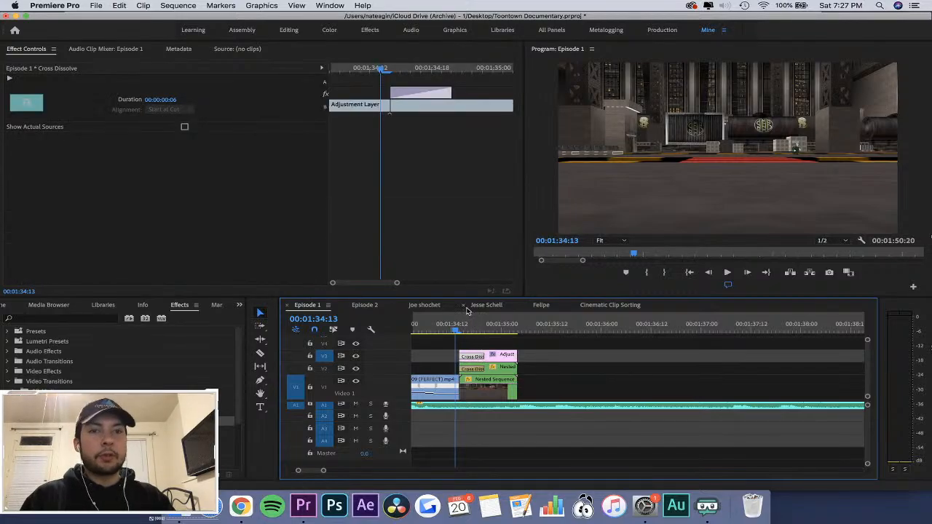
{"action": "left_click", "coordinate": [440, 324]}
{"action": "key", "text": "space"}
{"action": "key", "text": "space"}
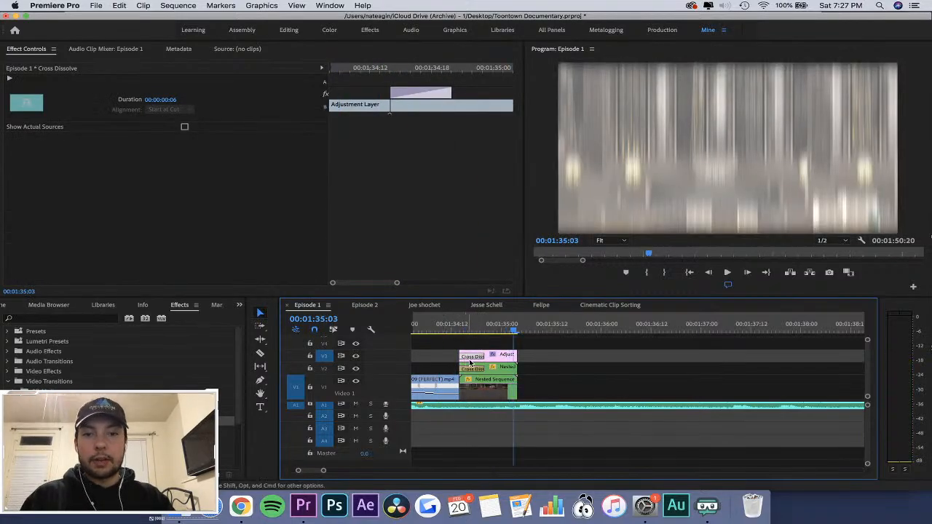
{"action": "key", "text": "Delete"}
Set the Adjustment Layer's Brightness keyframe at 00:01:34:17 to 50.
{"action": "left_click_drag", "start_coordinate": [461, 325], "coordinate": [472, 333]}
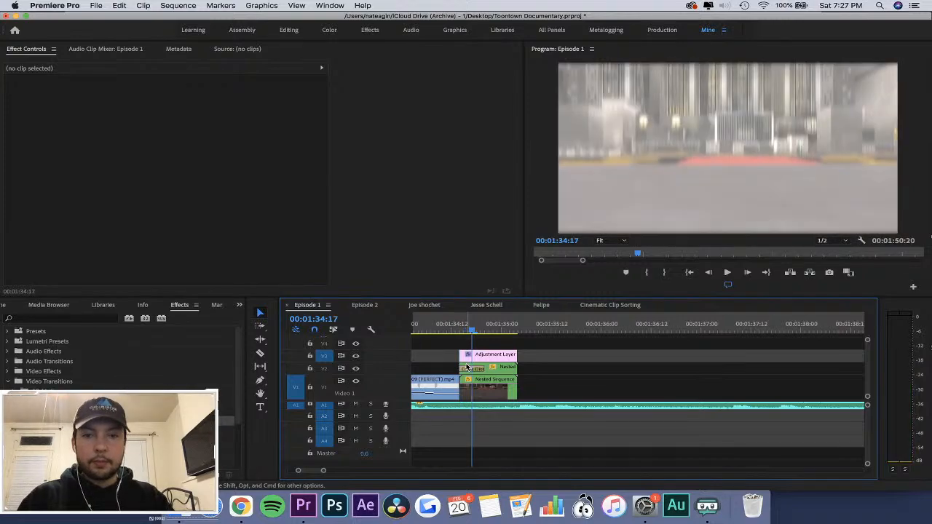
{"action": "left_click", "coordinate": [470, 357]}
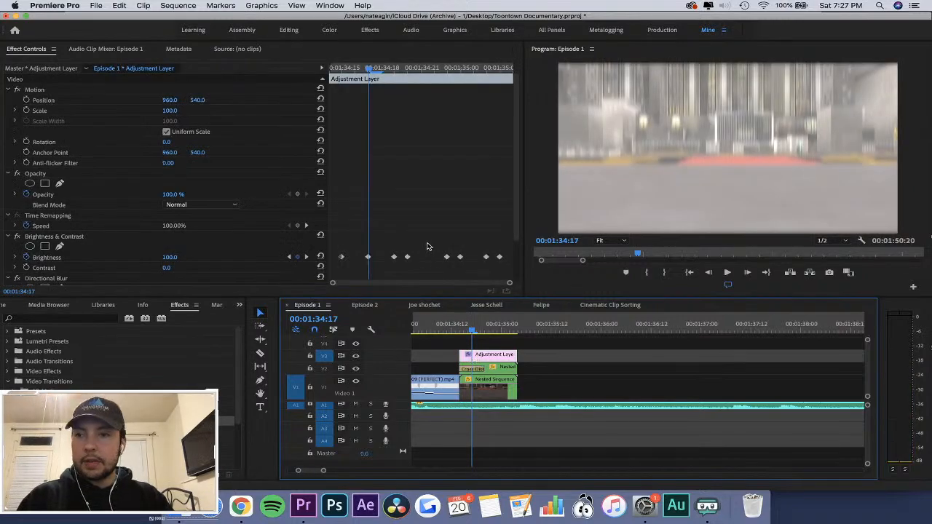
{"action": "scroll", "coordinate": [428, 246], "scroll_direction": "down", "scroll_amount": 3}
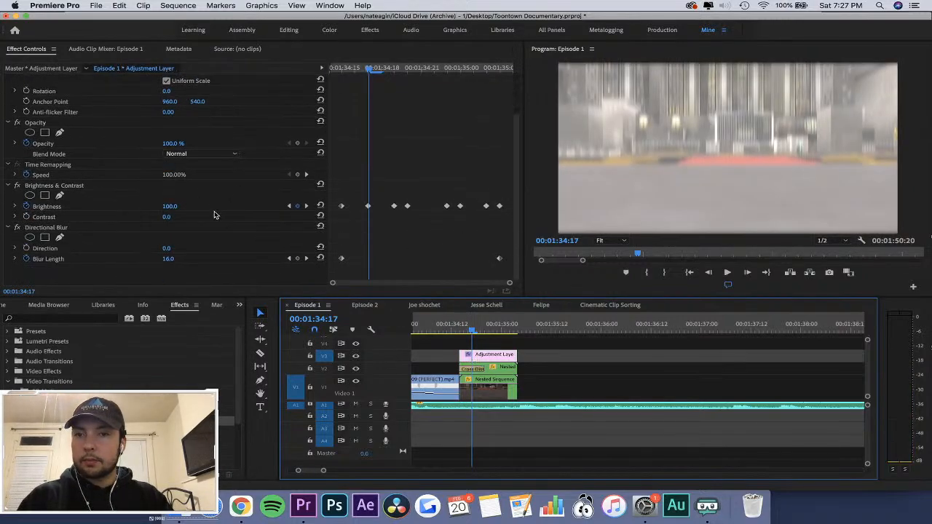
{"action": "left_click", "coordinate": [172, 206]}
{"action": "type", "text": "50"}
{"action": "key", "text": "Return"}
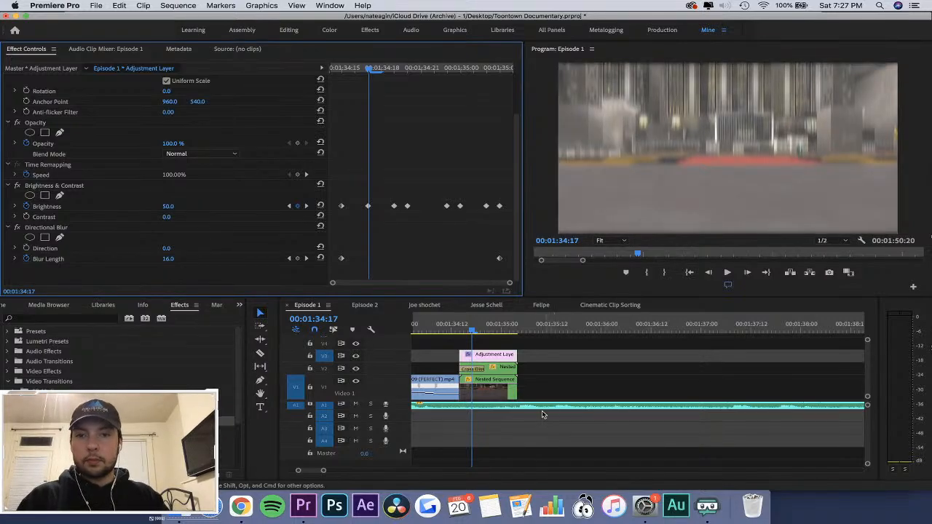
Replay the end transition with the reduced brightness flash and save the project.
{"action": "key", "text": "space"}
{"action": "left_click", "coordinate": [436, 330]}
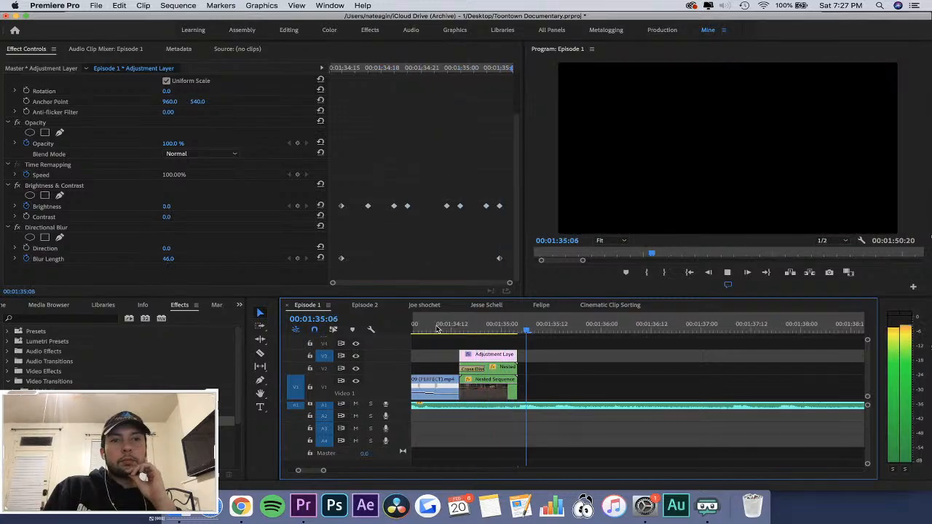
{"action": "key", "text": "minus"}
{"action": "key", "text": "minus"}
{"action": "key", "text": "minus"}
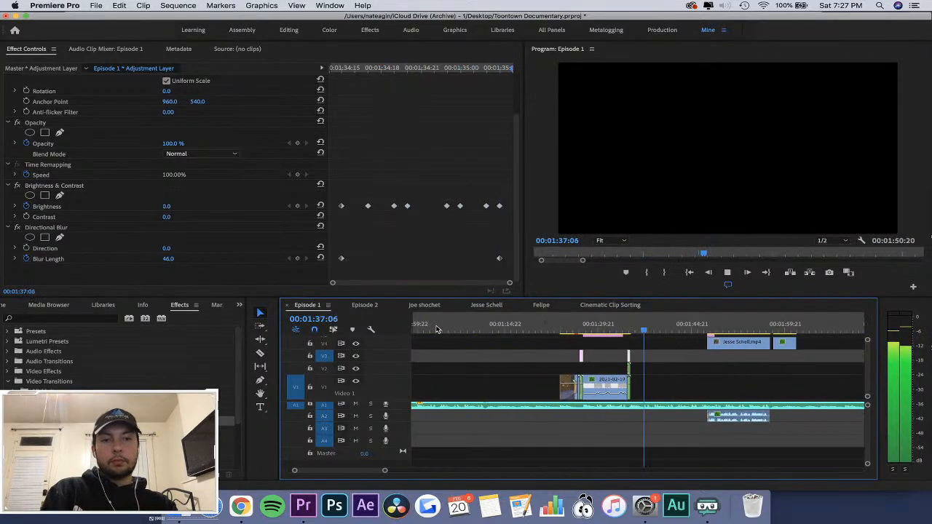
{"action": "key", "text": "super+s"}
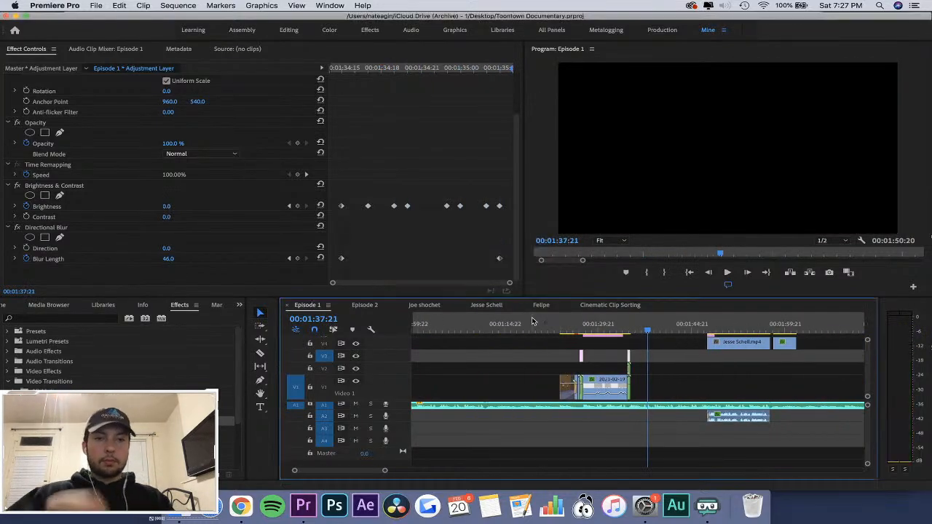
{"action": "left_click", "coordinate": [604, 305]}
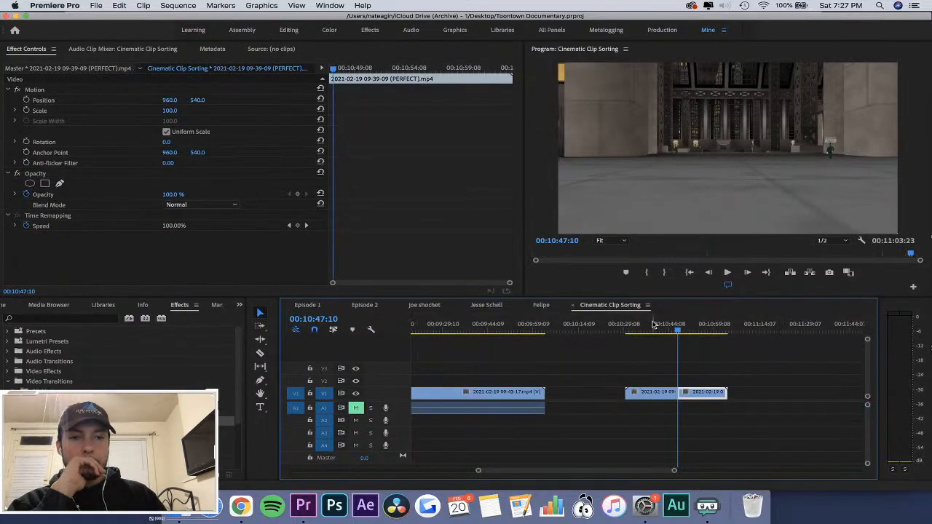
{"action": "left_click", "coordinate": [654, 325]}
{"action": "key", "text": "minus"}
{"action": "left_click", "coordinate": [589, 325]}
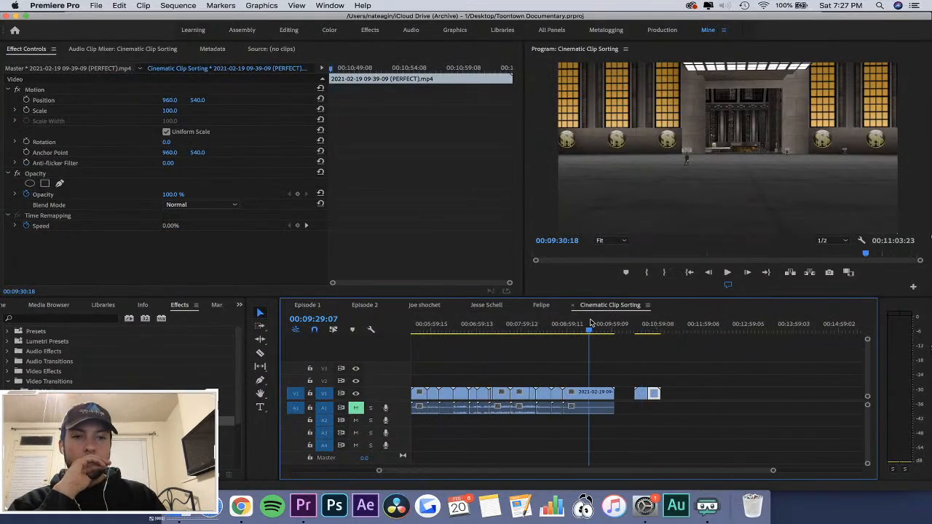
{"action": "key", "text": "equal"}
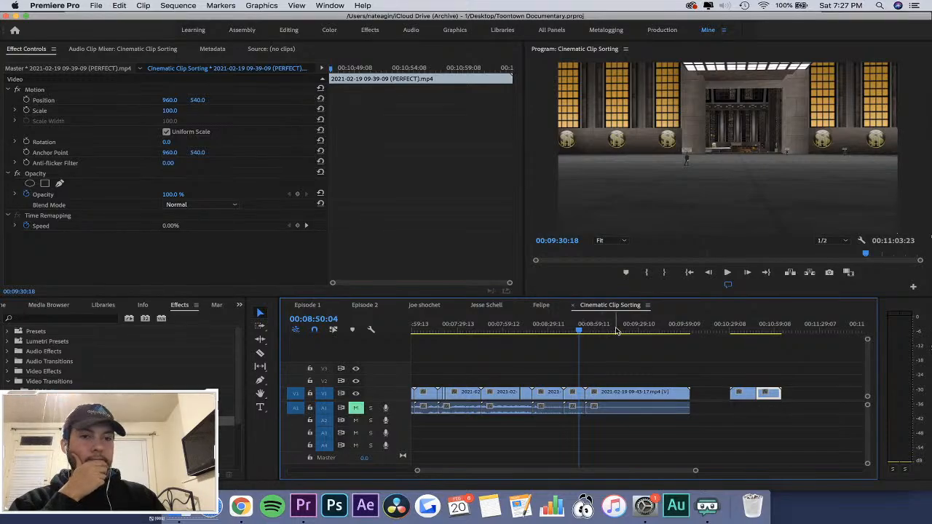
{"action": "left_click", "coordinate": [636, 398]}
{"action": "key", "text": "="}
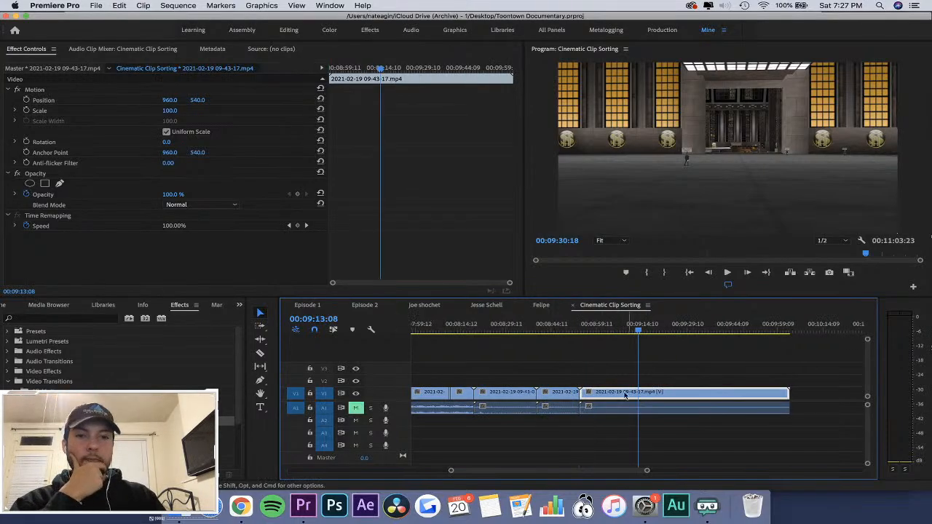
{"action": "left_click_drag", "start_coordinate": [567, 330], "coordinate": [625, 327]}
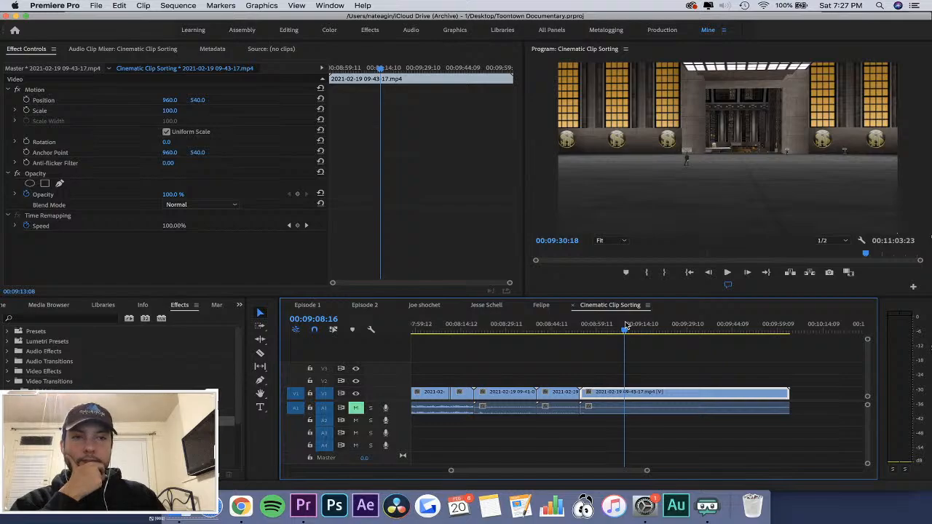
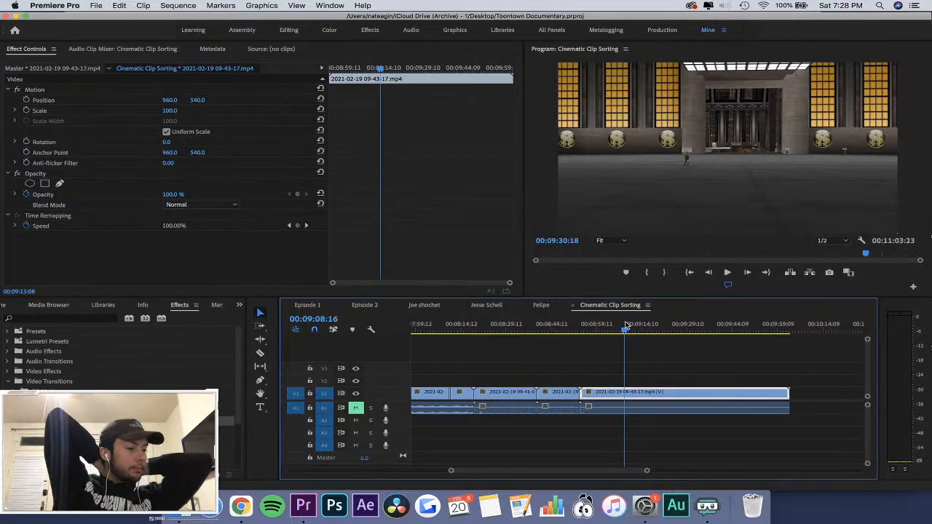
{"action": "key", "text": "="}
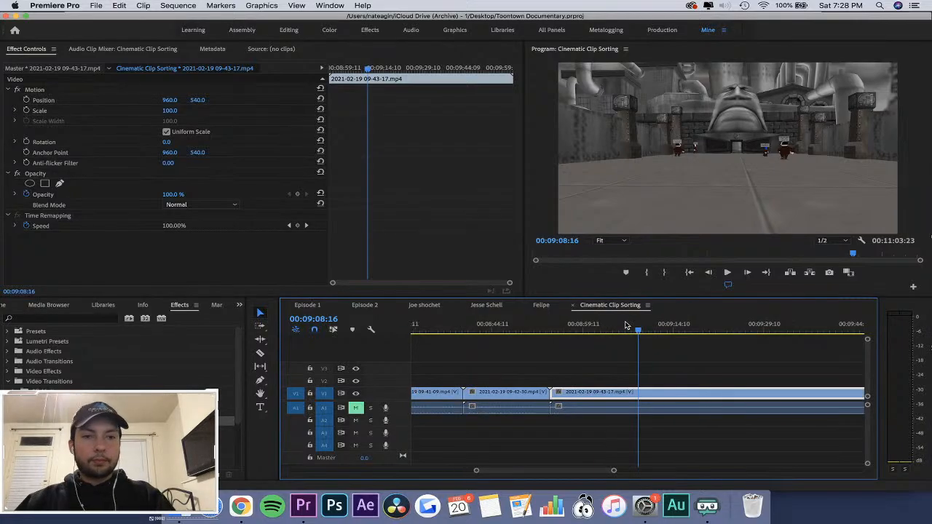
{"action": "key", "text": "minus"}
{"action": "left_click_drag", "start_coordinate": [637, 329], "coordinate": [570, 417]}
{"action": "left_click", "coordinate": [571, 394]}
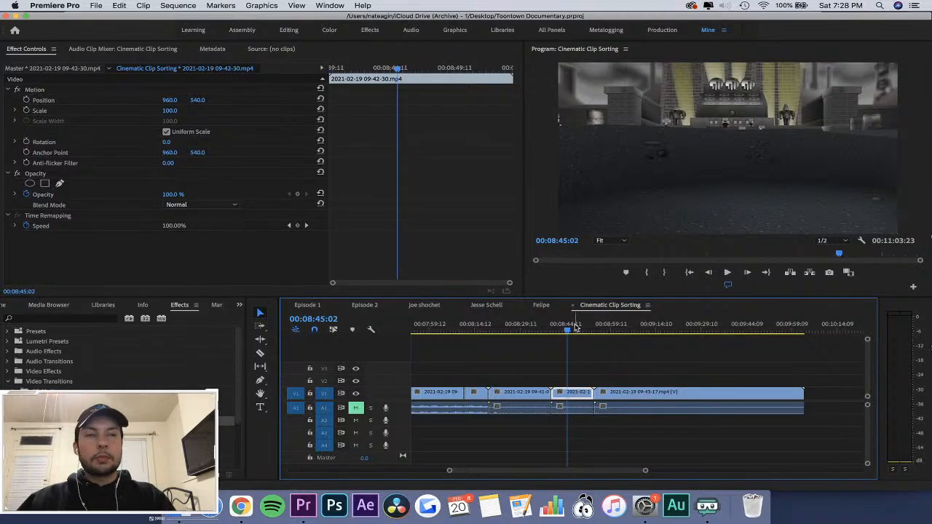
{"action": "left_click_drag", "start_coordinate": [575, 328], "coordinate": [588, 335]}
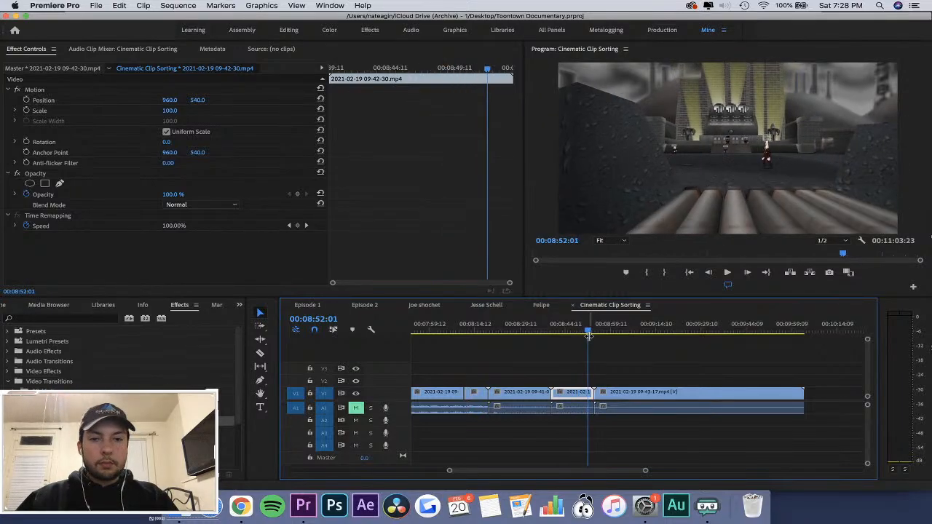
{"action": "left_click", "coordinate": [306, 305]}
{"action": "left_click", "coordinate": [651, 330]}
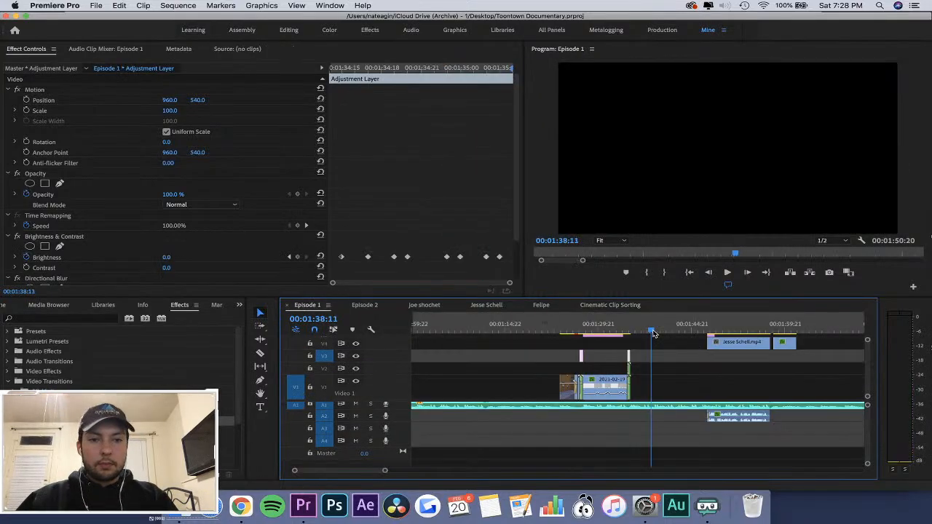
{"action": "key", "text": "super+v"}
{"action": "left_click", "coordinate": [654, 330]}
{"action": "key", "text": "equal"}
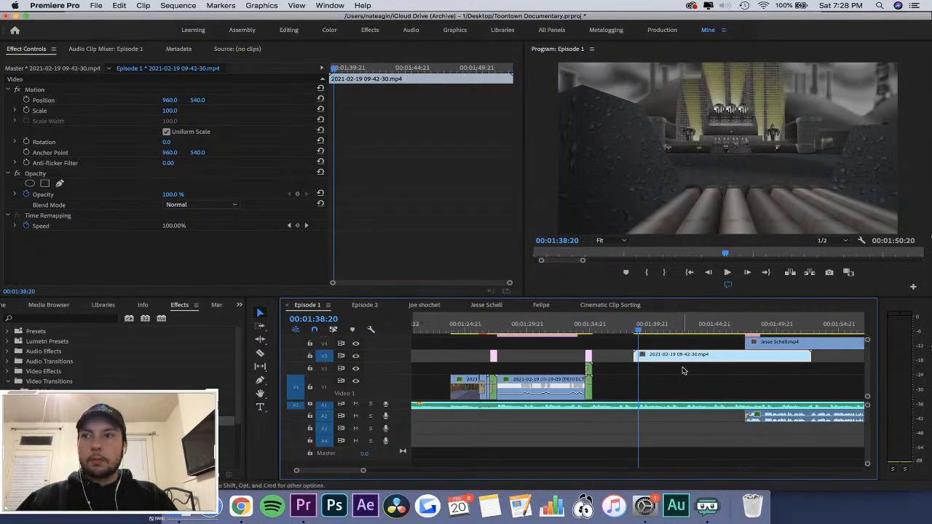
Cut off the opening part of the pasted 09-42-30 clip and place the remainder on V1 directly after the transition.
{"action": "left_click_drag", "start_coordinate": [677, 359], "coordinate": [658, 361]}
{"action": "left_click_drag", "start_coordinate": [639, 329], "coordinate": [619, 386]}
{"action": "key", "text": "c"}
{"action": "left_click", "coordinate": [713, 355]}
{"action": "key", "text": "v"}
{"action": "left_click", "coordinate": [693, 357]}
{"action": "key", "text": "Delete"}
Play back the transition and the 09-42-30 clip to judge where the clip should end.
{"action": "left_click", "coordinate": [590, 323]}
{"action": "key", "text": "space"}
{"action": "key", "text": "="}
{"action": "key", "text": "="}
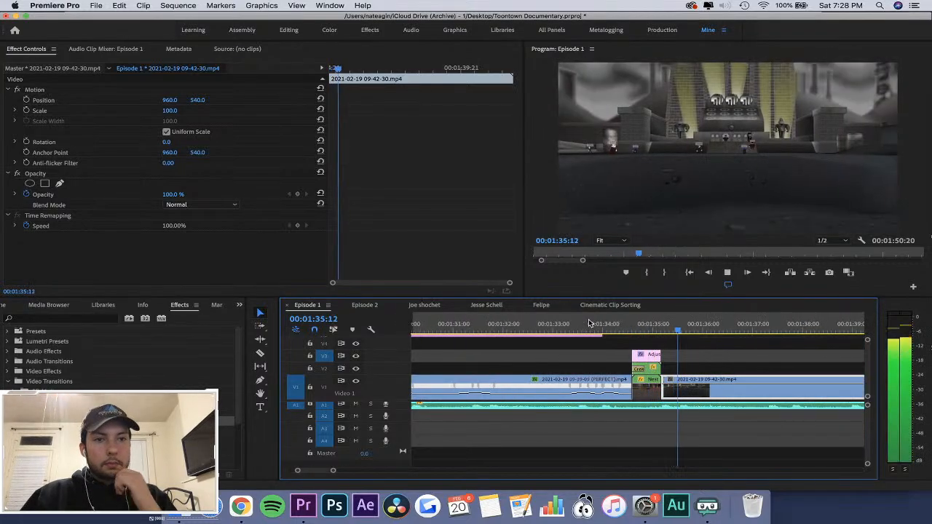
{"action": "key", "text": "minus"}
{"action": "key", "text": "minus"}
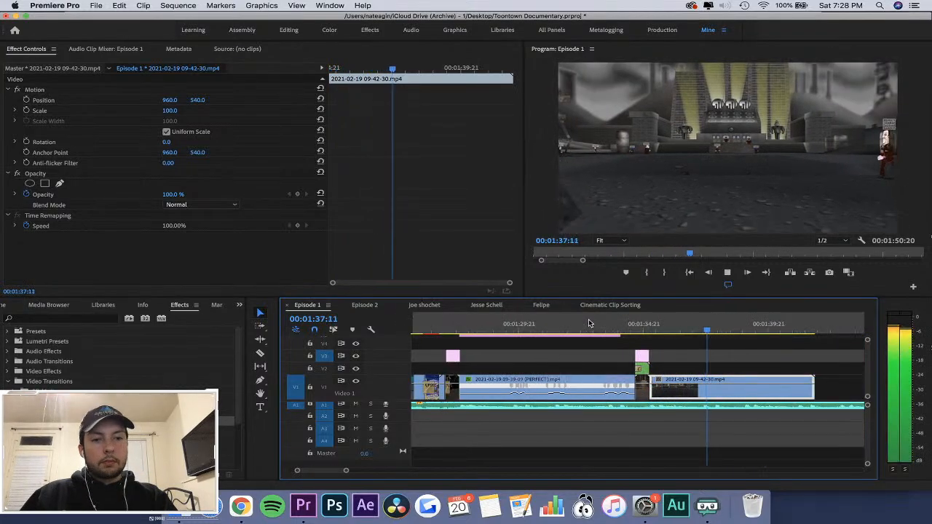
{"action": "key", "text": "minus"}
{"action": "key", "text": "="}
{"action": "key", "text": "minus"}
{"action": "key", "text": "="}
{"action": "key", "text": "="}
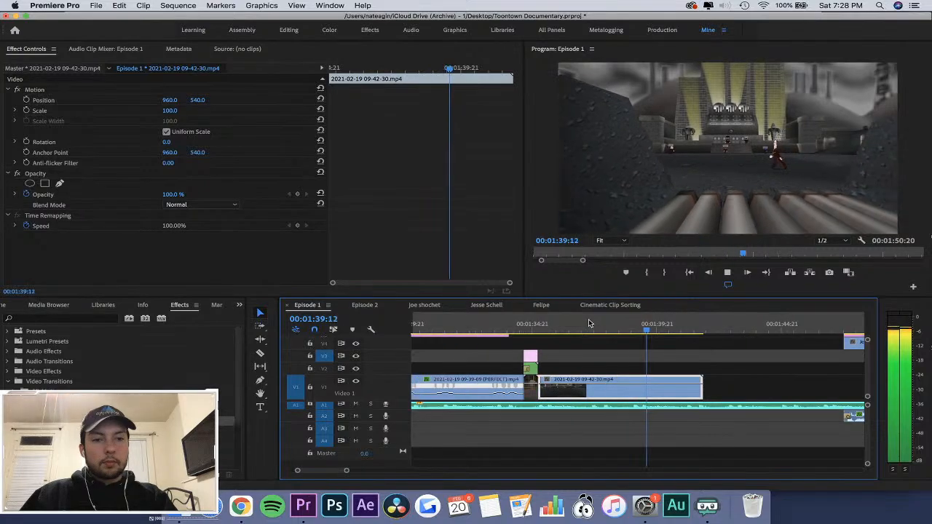
{"action": "key", "text": "minus"}
{"action": "key", "text": "space"}
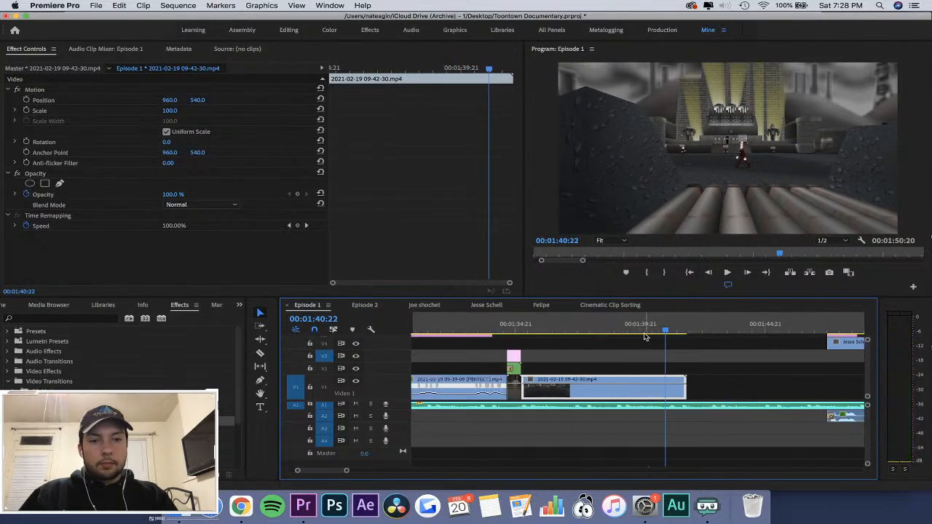
Cut the 09-42-30 clip at 00:01:39:20, delete the part after the cut and replay the transition into the clip.
{"action": "mouse_move", "coordinate": [645, 337]}
{"action": "left_mouse_down"}
{"action": "mouse_move", "coordinate": [592, 337]}
{"action": "mouse_move", "coordinate": [653, 344]}
{"action": "mouse_move", "coordinate": [640, 347]}
{"action": "left_mouse_up"}
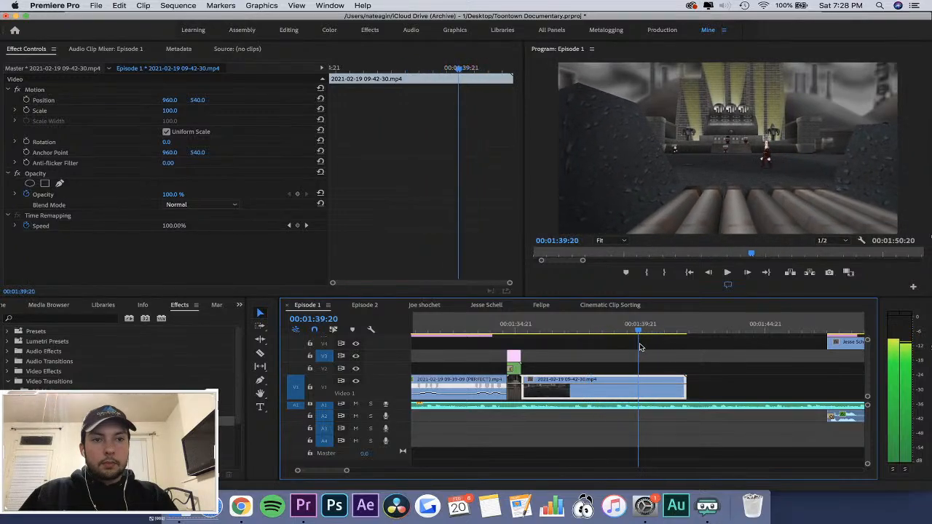
{"action": "key", "text": "c"}
{"action": "left_click", "coordinate": [640, 381]}
{"action": "key", "text": "v"}
{"action": "left_click", "coordinate": [666, 392]}
{"action": "key", "text": "Delete"}
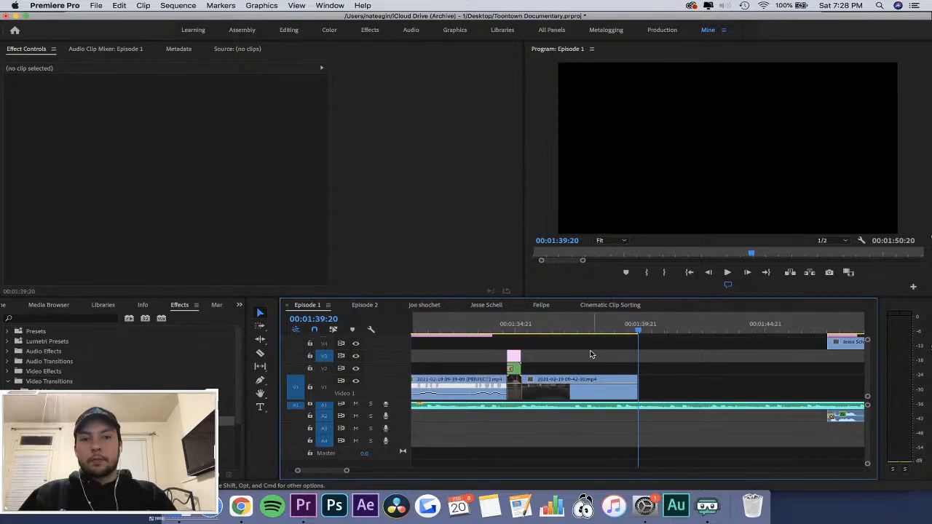
{"action": "key", "text": "space"}
{"action": "left_click", "coordinate": [497, 328]}
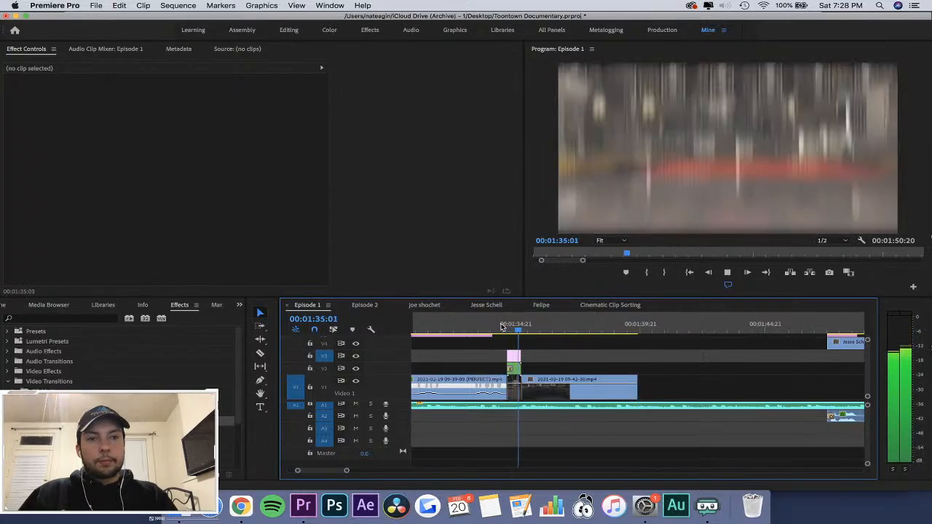
{"action": "key", "text": "space"}
Add a Scale keyframe of 150 at the start of the 09-42-30 clip (00:01:35:04) and save the project.
{"action": "left_click", "coordinate": [555, 391]}
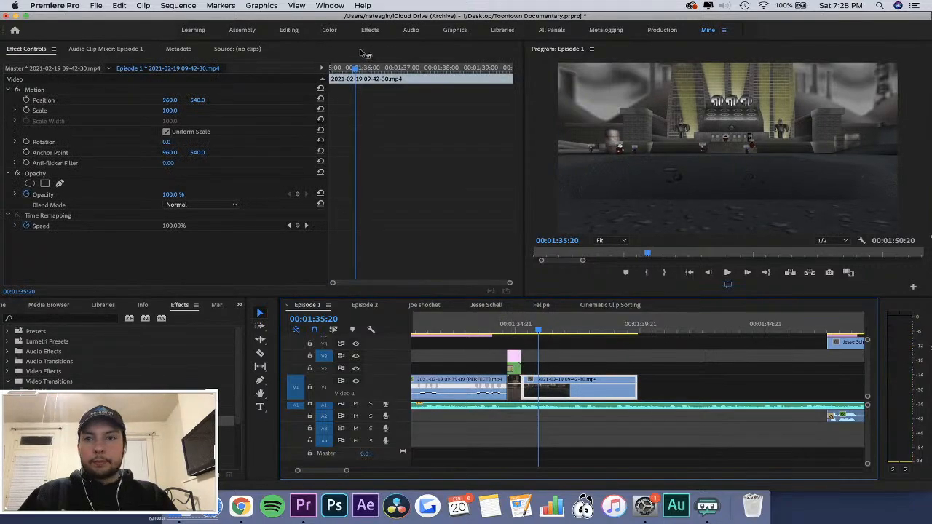
{"action": "left_click", "coordinate": [335, 68]}
{"action": "left_click", "coordinate": [30, 111]}
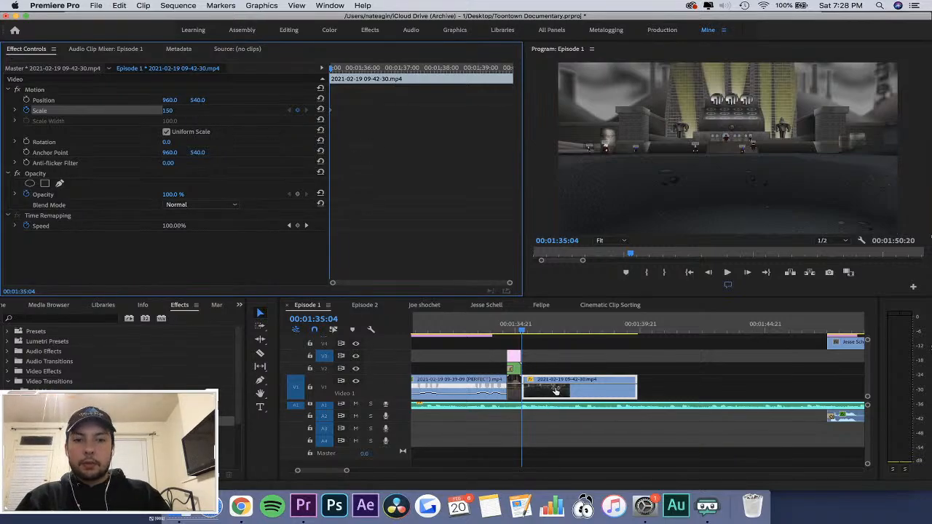
{"action": "left_click", "coordinate": [568, 357]}
{"action": "left_click", "coordinate": [572, 388]}
{"action": "left_click", "coordinate": [373, 165]}
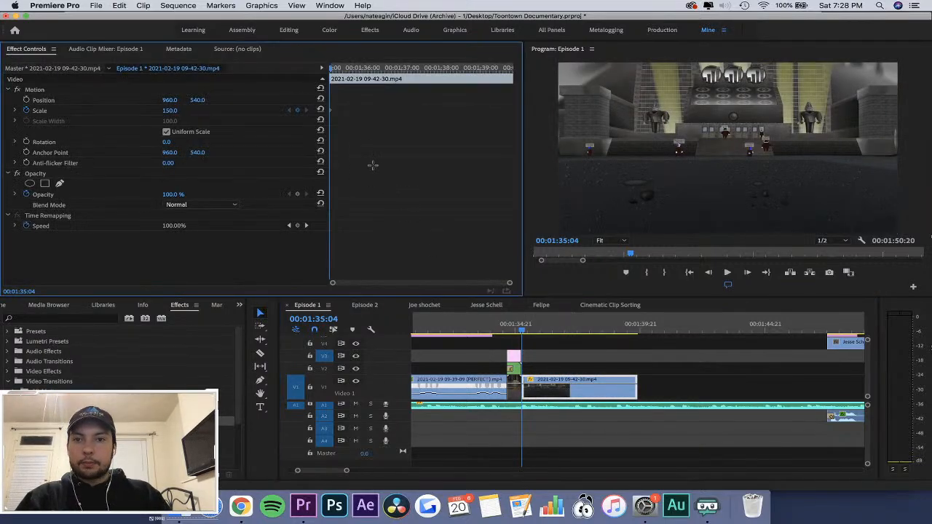
{"action": "key", "text": "space"}
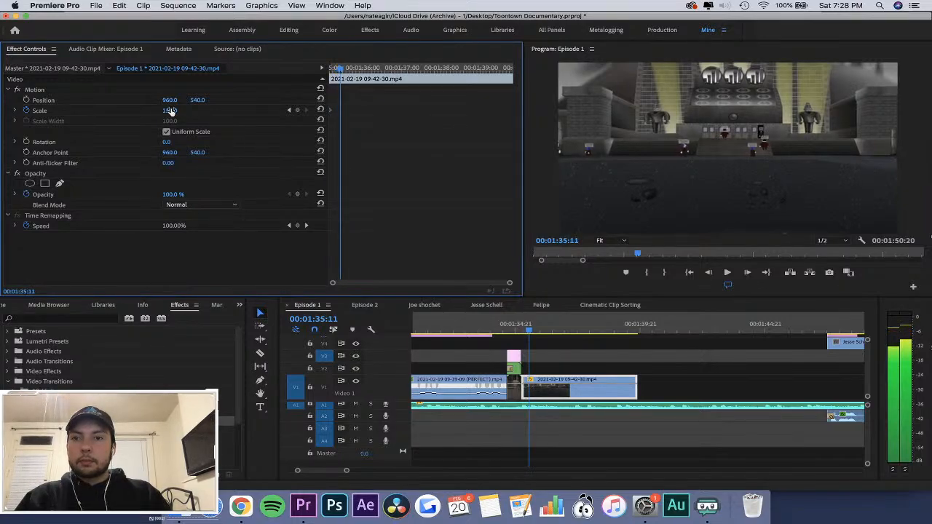
{"action": "key", "text": "equal"}
{"action": "key", "text": "super+s"}
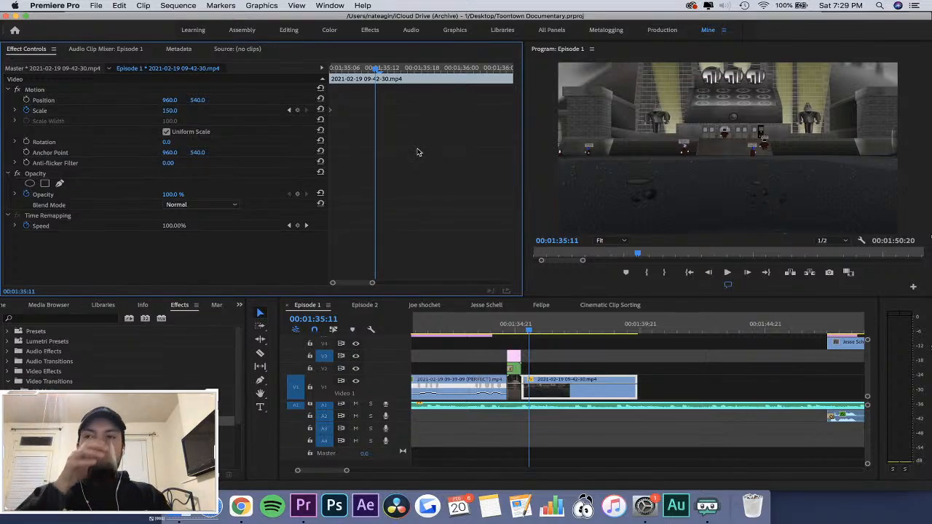
Compare the frames at the cut and add a Scale keyframe of 120 to the 09-42-30 clip at 00:01:35:09.
{"action": "left_click_drag", "start_coordinate": [360, 71], "coordinate": [323, 72]}
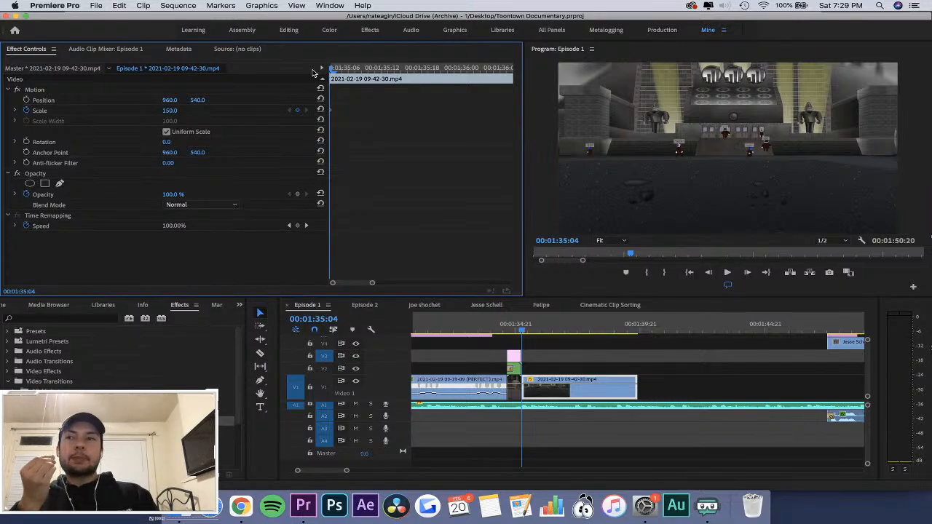
{"action": "key", "text": "Left"}
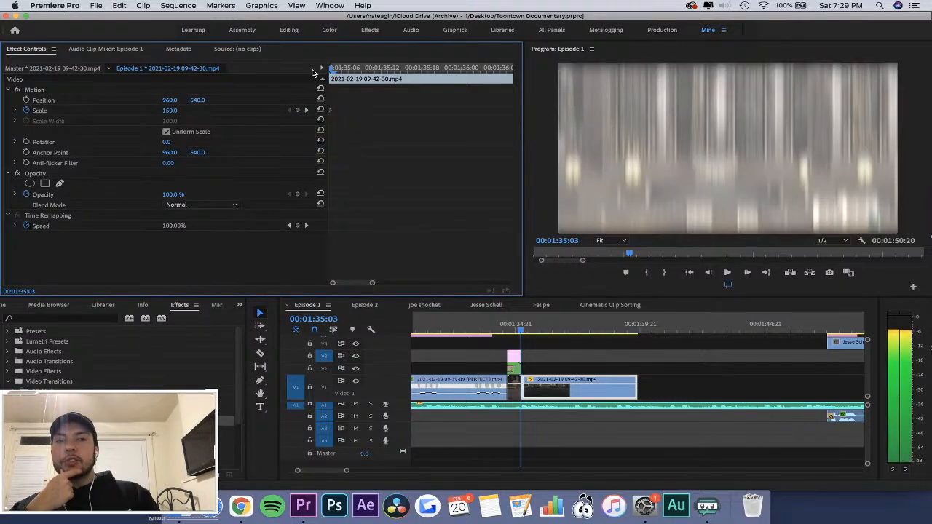
{"action": "key", "text": "Right"}
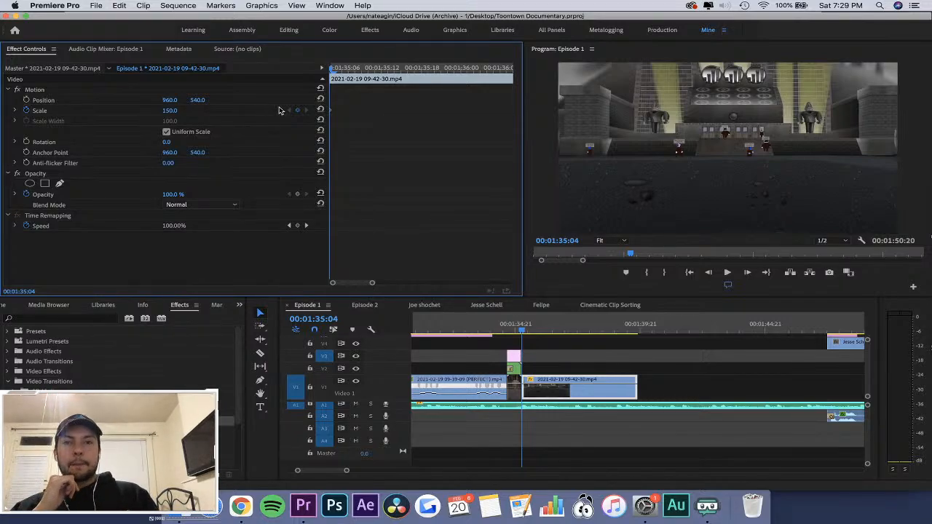
{"action": "key", "text": "="}
{"action": "key", "text": "="}
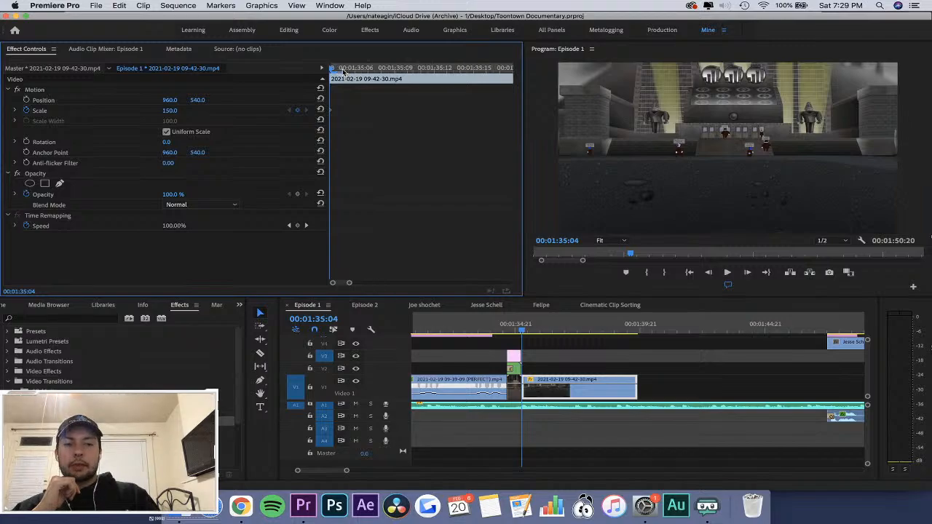
{"action": "left_click_drag", "start_coordinate": [343, 71], "coordinate": [413, 70]}
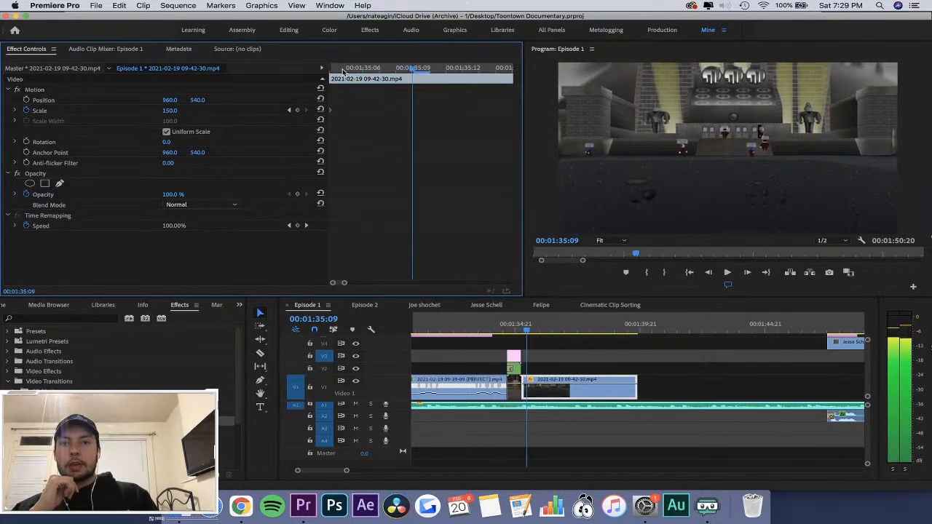
{"action": "left_click", "coordinate": [168, 110]}
{"action": "type", "text": "150"}
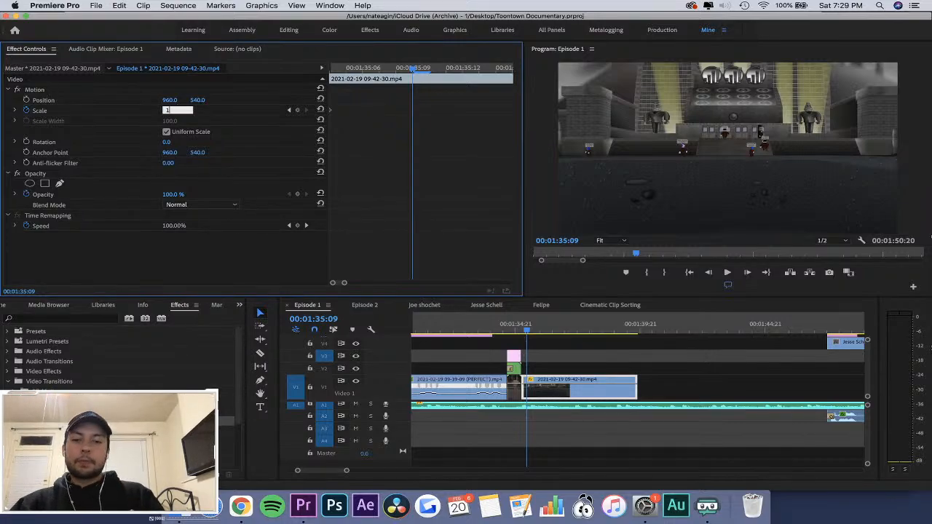
{"action": "key", "text": "Return"}
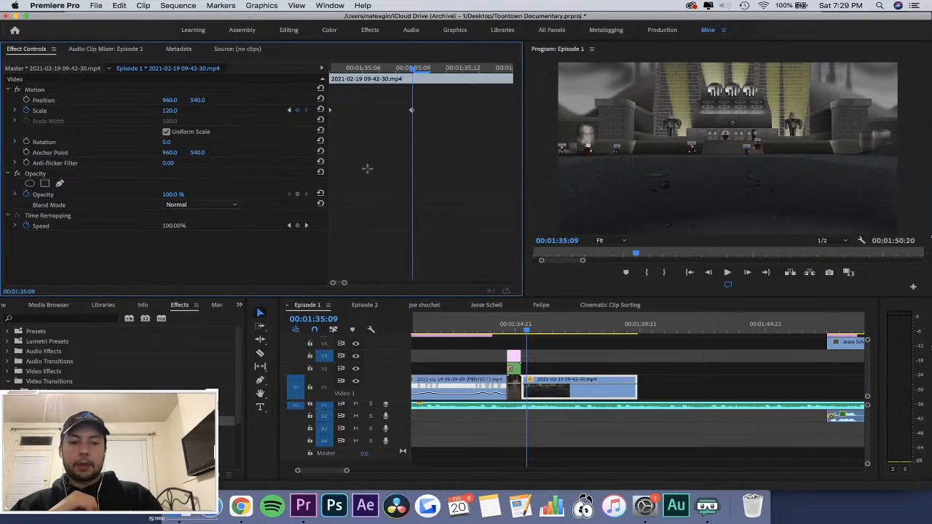
Add a Scale keyframe of 100 to the 09-42-30 clip at 00:01:35:23.
{"action": "key", "text": "minus"}
{"action": "key", "text": "minus"}
{"action": "key", "text": "minus"}
{"action": "key", "text": "equal"}
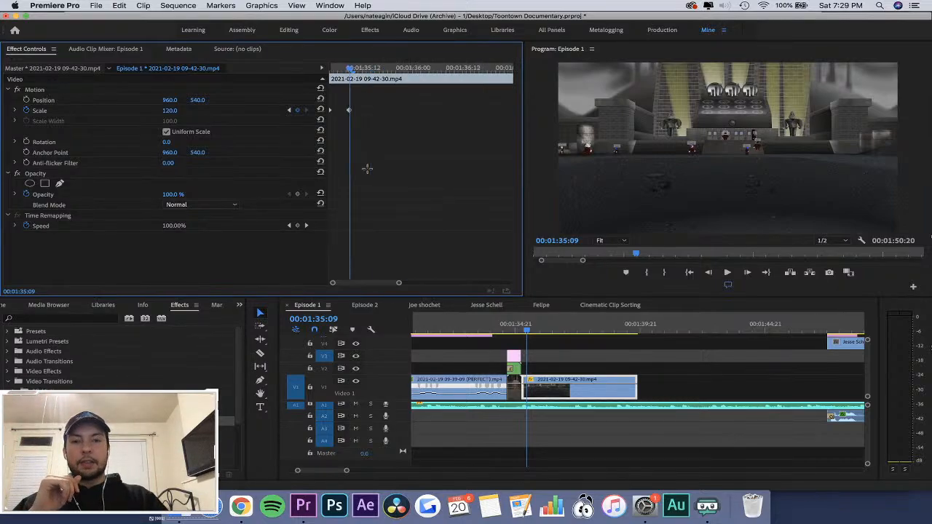
{"action": "left_click", "coordinate": [367, 69]}
{"action": "left_click_drag", "start_coordinate": [374, 69], "coordinate": [410, 78]}
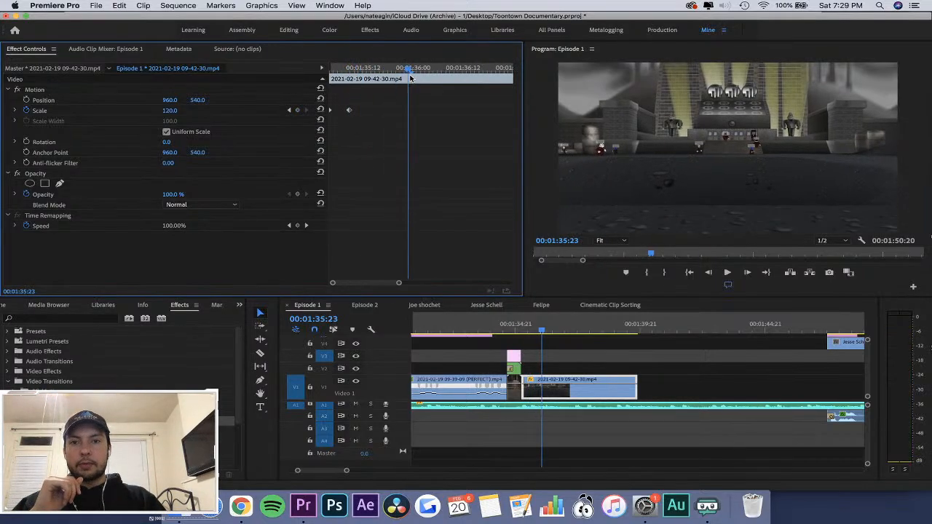
{"action": "left_click", "coordinate": [170, 113]}
{"action": "key", "text": "Return"}
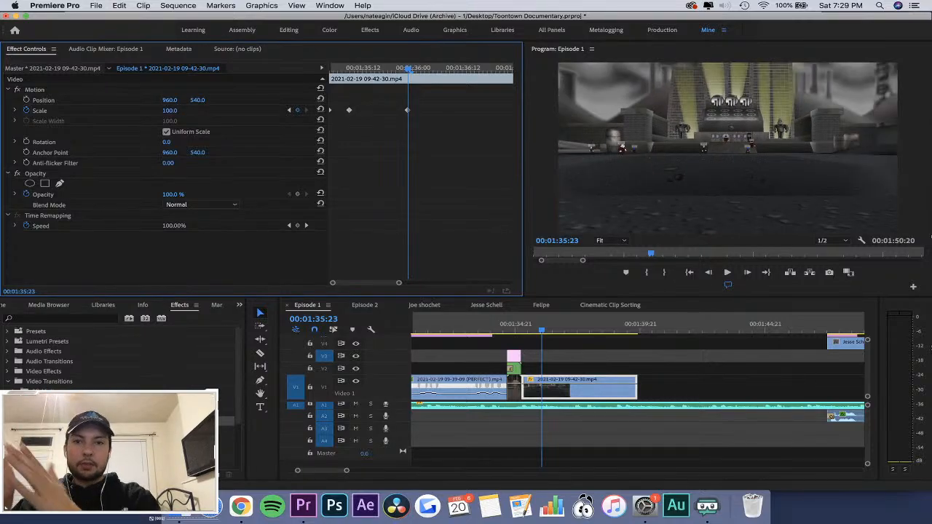
Apply Auto Bezier interpolation to all three Scale keyframes of the 09-42-30 clip and replay the transition.
{"action": "left_click_drag", "start_coordinate": [469, 101], "coordinate": [331, 113]}
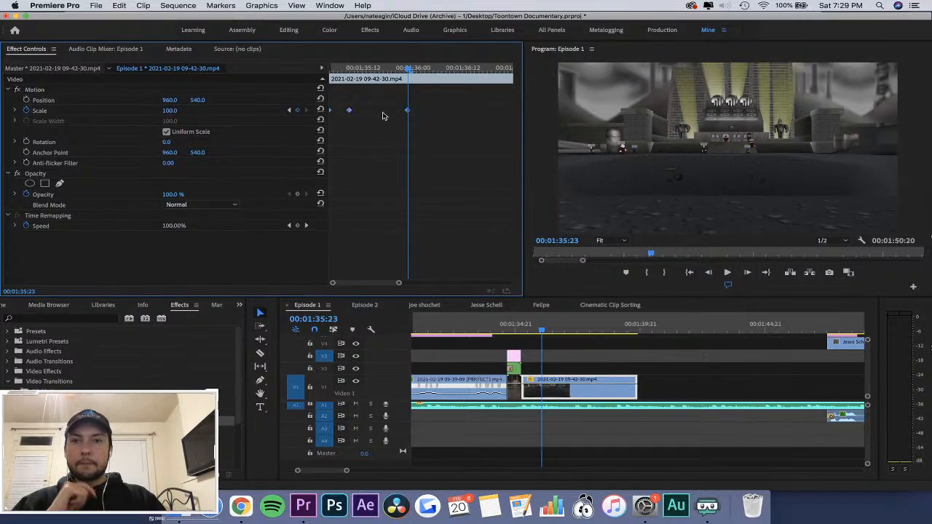
{"action": "right_click", "coordinate": [407, 114]}
{"action": "left_click", "coordinate": [437, 214]}
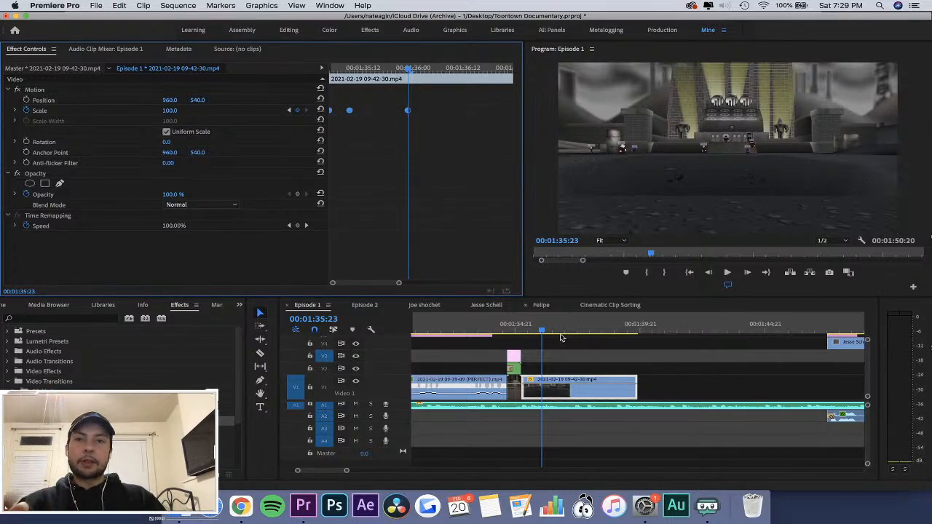
{"action": "left_click", "coordinate": [514, 329]}
{"action": "left_click", "coordinate": [585, 355]}
{"action": "left_click", "coordinate": [586, 356]}
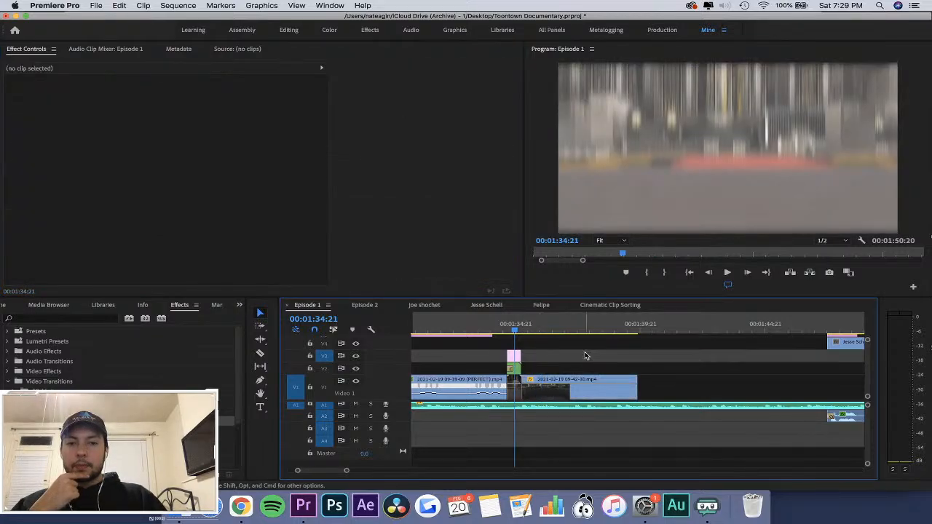
{"action": "key", "text": "space"}
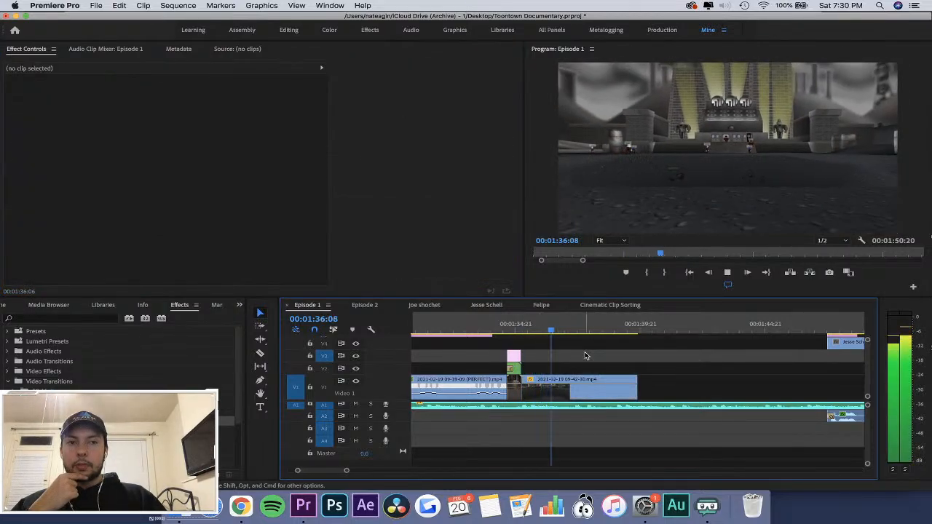
Move the clip's final Scale keyframe to about 00:01:36:15 and add a Scale keyframe at 00:01:35:16.
{"action": "left_click", "coordinate": [575, 379]}
{"action": "left_click", "coordinate": [356, 76]}
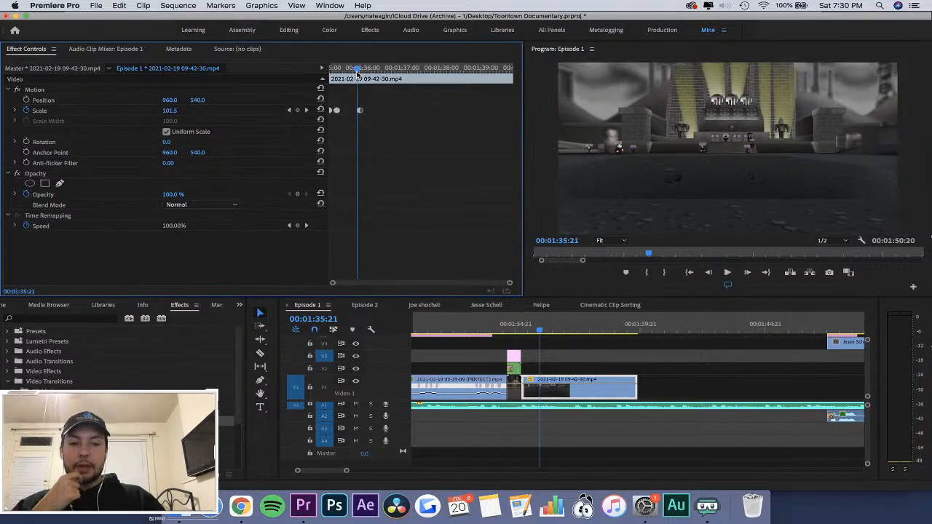
{"action": "left_click_drag", "start_coordinate": [356, 76], "coordinate": [442, 120]}
{"action": "left_click", "coordinate": [297, 110]}
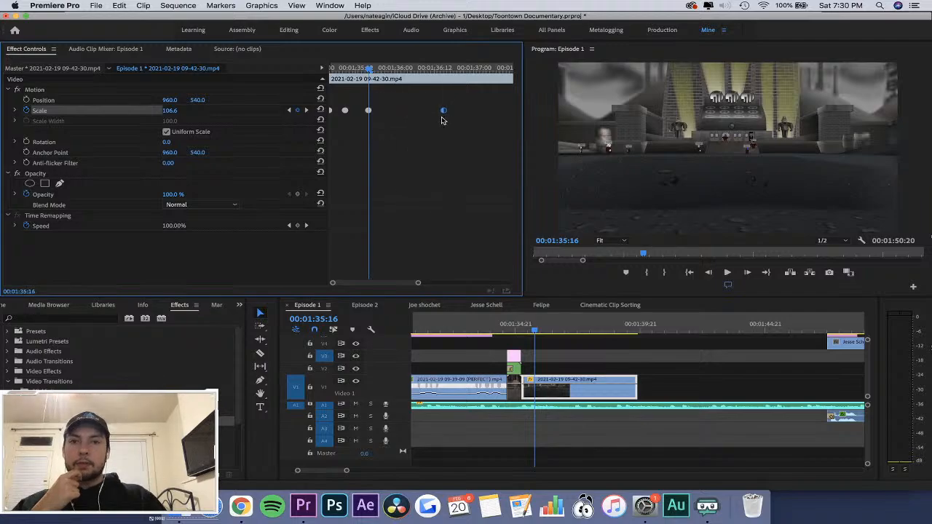
Replay the transition into the 09-42-30 clip and scrub back to 00:01:35:20 to check the extended zoom-out.
{"action": "left_click", "coordinate": [510, 323]}
{"action": "key", "text": "space"}
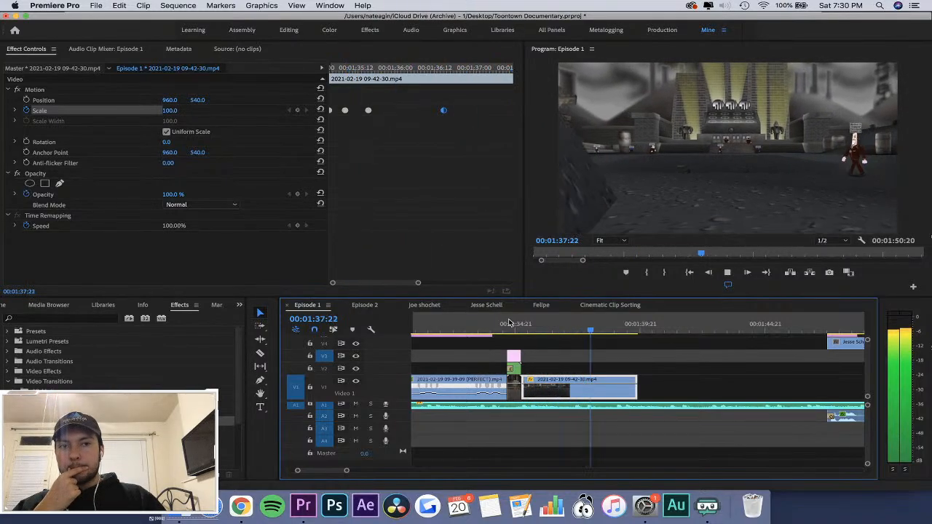
{"action": "left_click_drag", "start_coordinate": [509, 322], "coordinate": [540, 339]}
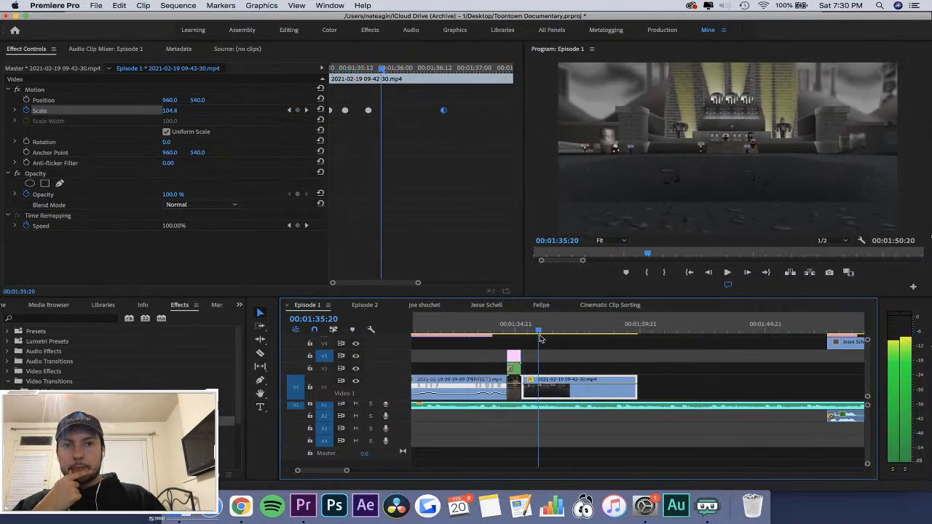
Replay the zoom-out, search the effects for "blur" and apply Gaussian Blur to the 09-42-30 clip.
{"action": "key", "text": "space"}
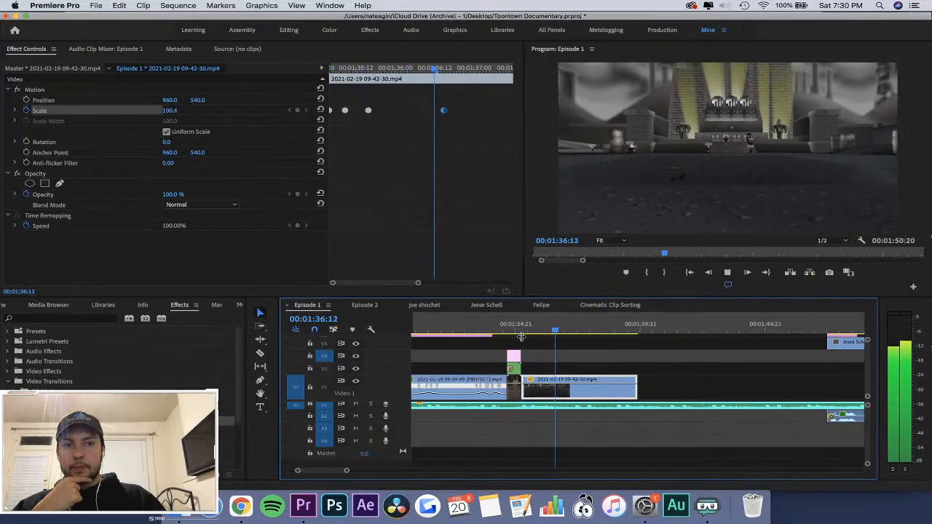
{"action": "key", "text": "space"}
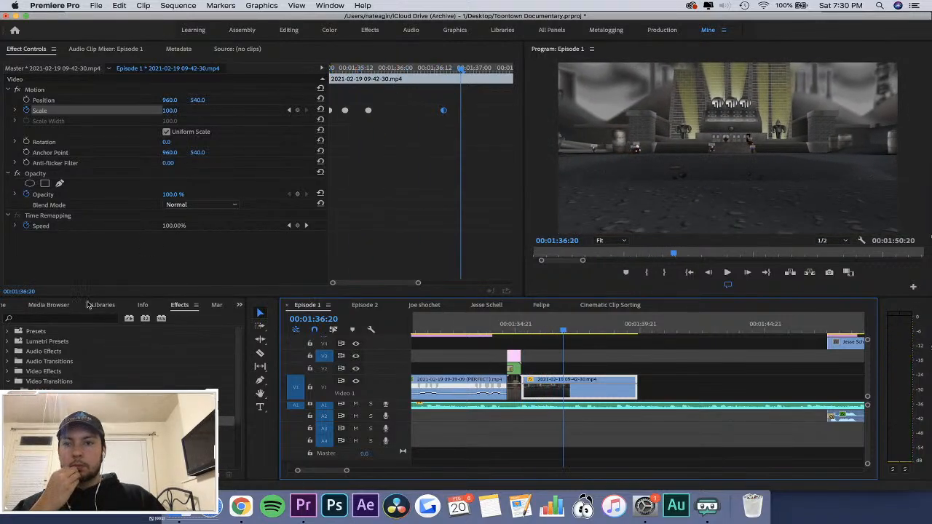
{"action": "left_click", "coordinate": [61, 320]}
{"action": "type", "text": "blur"}
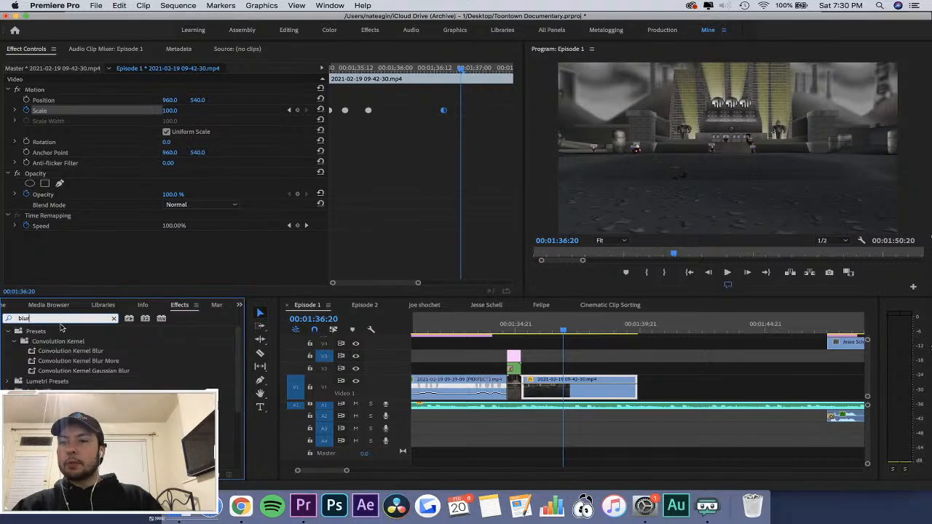
{"action": "left_click_drag", "start_coordinate": [84, 431], "coordinate": [536, 392]}
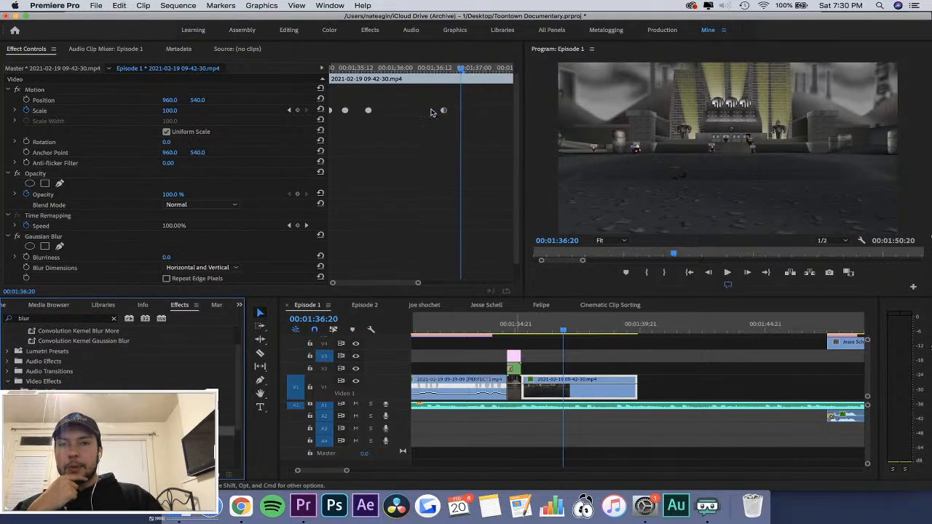
Add Gaussian Blur Blurriness keyframes of 0 at 00:01:35:04 and 00:01:35:16 on the 09-42-30 clip.
{"action": "left_click_drag", "start_coordinate": [375, 69], "coordinate": [235, 71]}
{"action": "scroll", "coordinate": [519, 230], "scroll_direction": "down", "scroll_amount": 2}
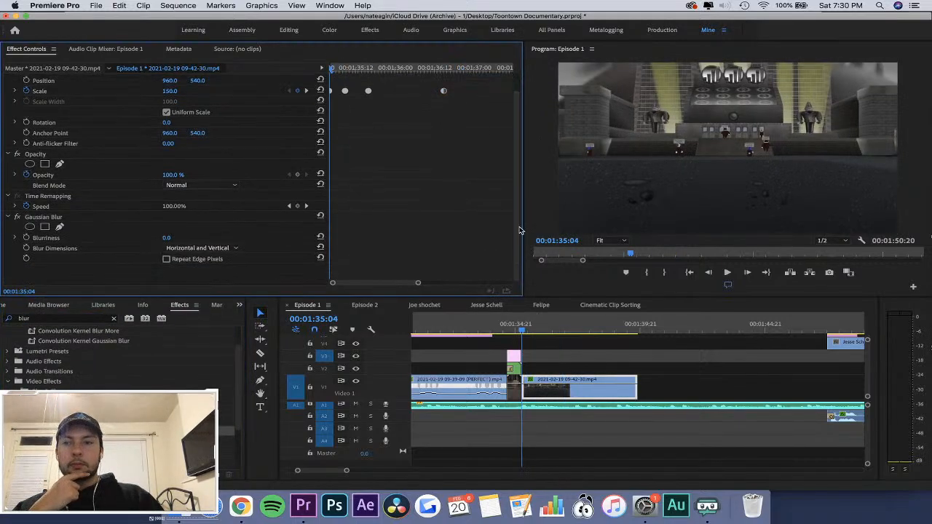
{"action": "left_click", "coordinate": [26, 238]}
{"action": "left_click_drag", "start_coordinate": [348, 68], "coordinate": [372, 68]}
{"action": "left_click", "coordinate": [297, 238]}
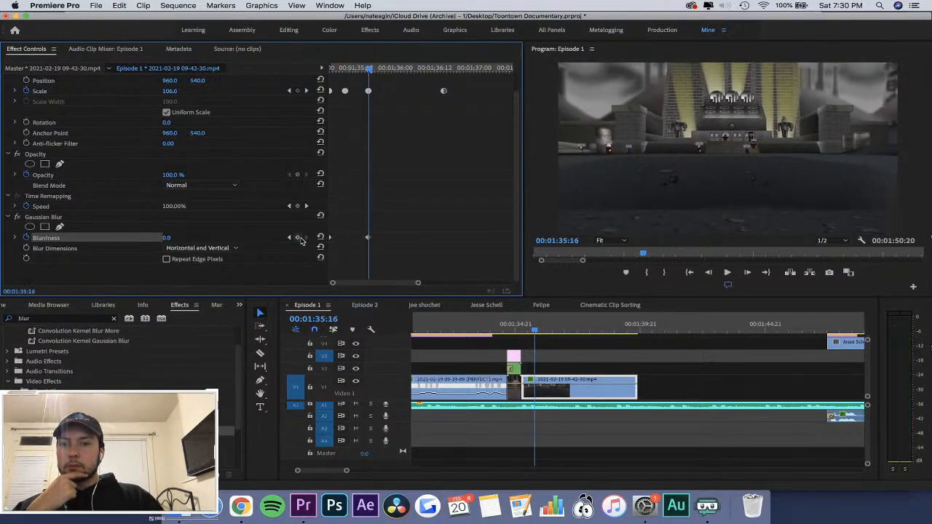
Set the first Blurriness keyframe to 30 and enable Repeat Edge Pixels.
{"action": "left_click", "coordinate": [290, 238]}
{"action": "left_click", "coordinate": [171, 238]}
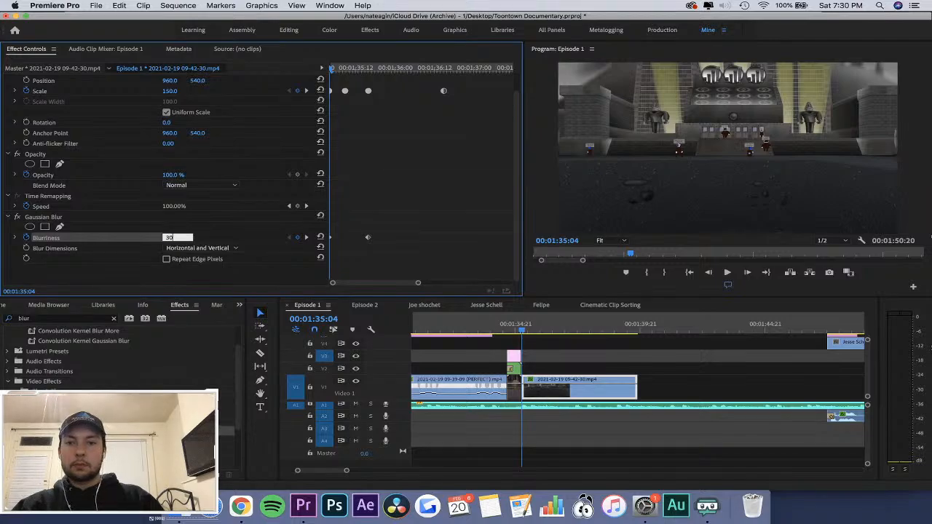
{"action": "key", "text": "Return"}
{"action": "left_click", "coordinate": [179, 260]}
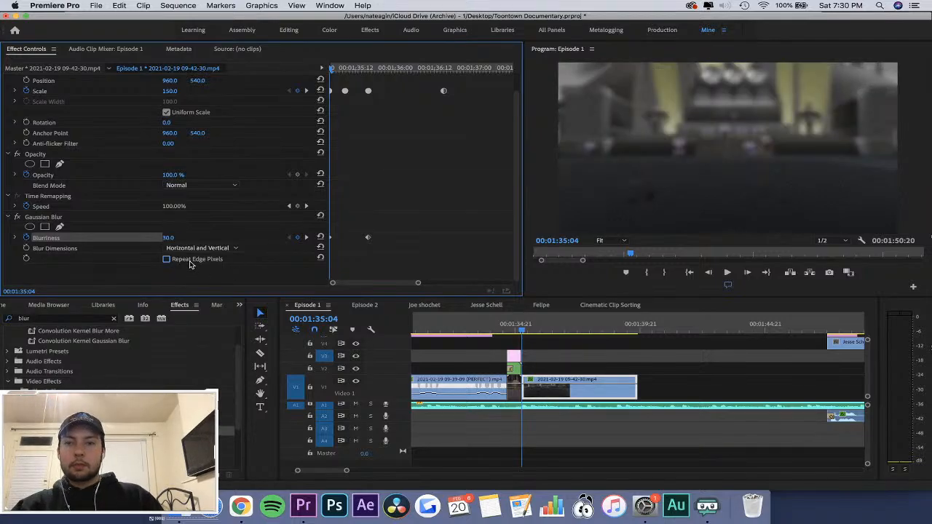
Apply Auto Bezier interpolation to the Blurriness keyframes and replay the blurred entrance.
{"action": "right_click", "coordinate": [367, 239]}
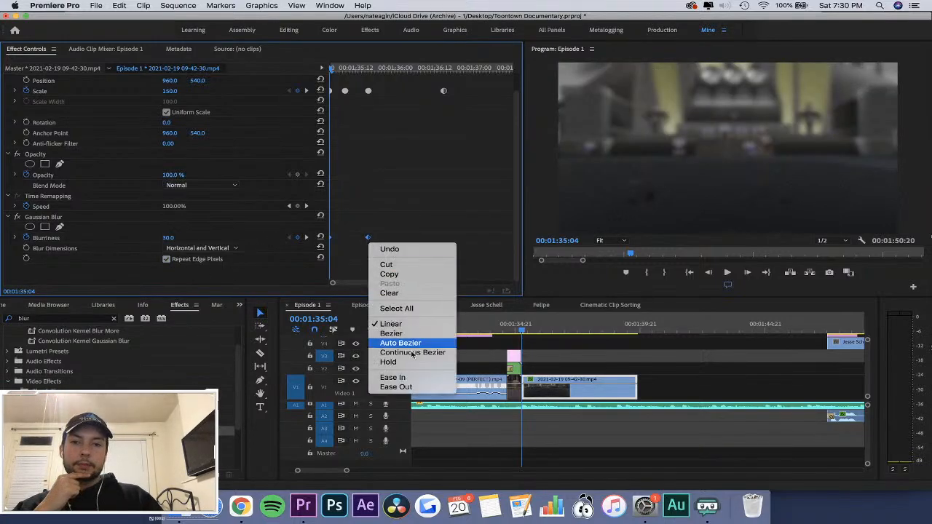
{"action": "left_click", "coordinate": [427, 344]}
{"action": "left_click", "coordinate": [495, 330]}
{"action": "key", "text": "space"}
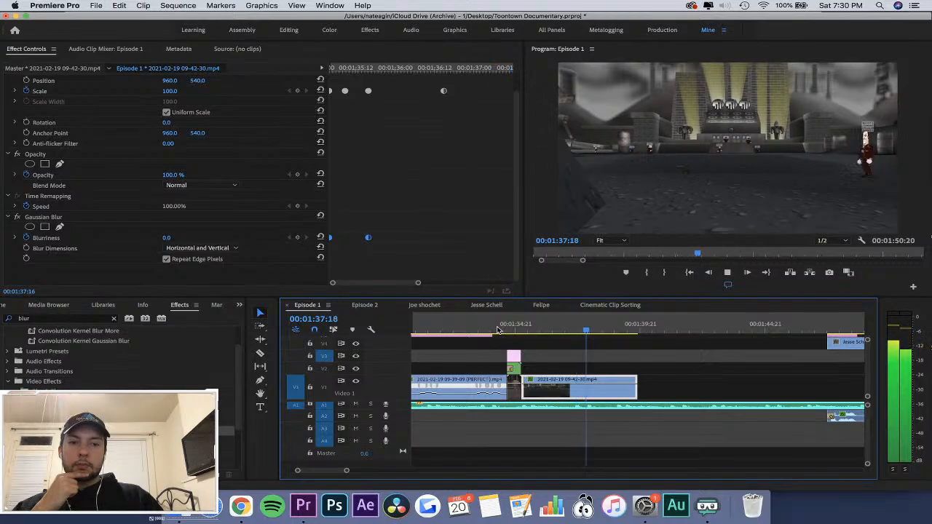
{"action": "key", "text": "space"}
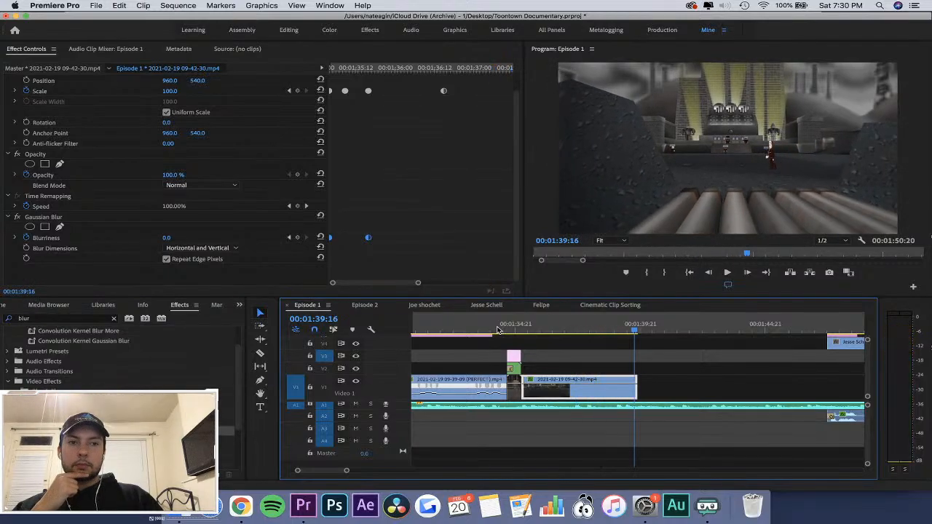
Move the playhead to 00:01:37:07 and show the Time Remapping Speed keyframes on the 09-42-30 clip in the timeline.
{"action": "left_click_drag", "start_coordinate": [537, 332], "coordinate": [575, 334]}
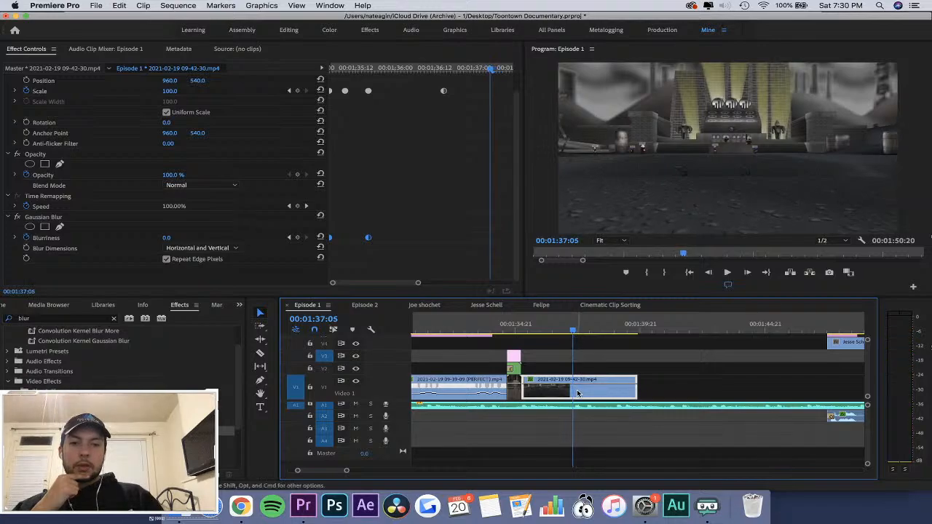
{"action": "key", "text": "Right"}
{"action": "key", "text": "Right"}
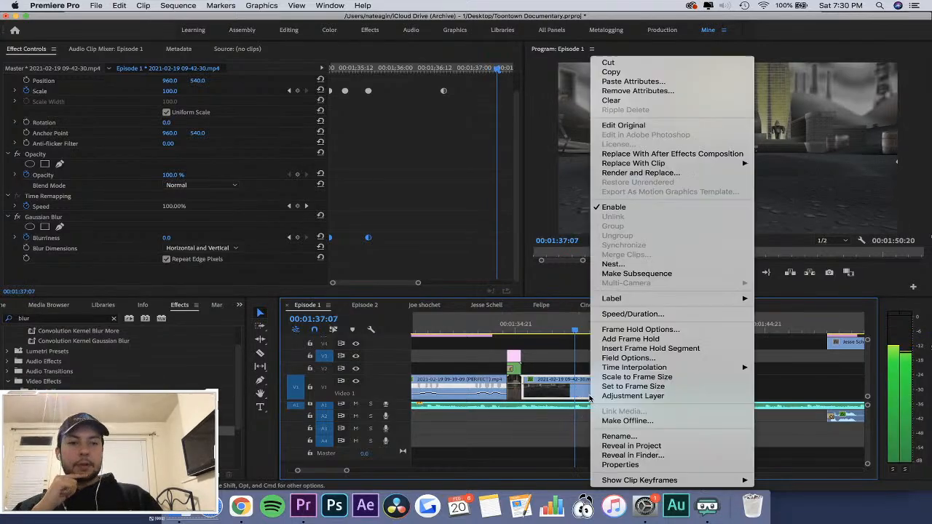
{"action": "right_click", "coordinate": [591, 395]}
{"action": "mouse_move", "coordinate": [640, 480]}
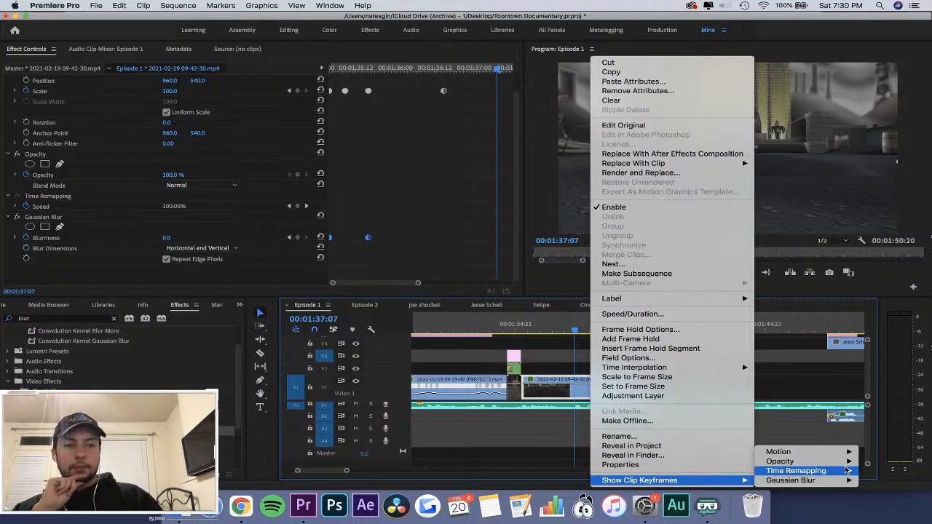
{"action": "mouse_move", "coordinate": [818, 473]}
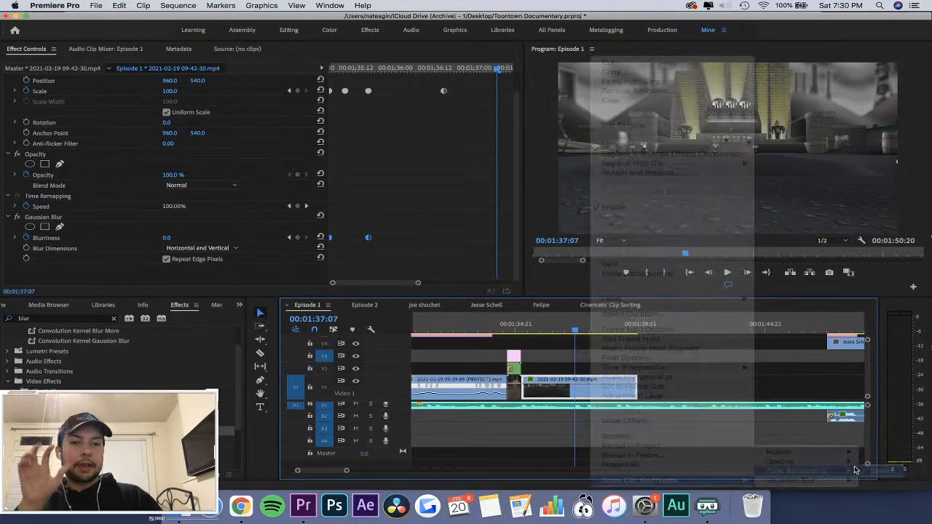
{"action": "left_click", "coordinate": [881, 470]}
Add Time Remapping Speed keyframes to the 09-42-30 clip at 00:01:37:07 and 00:01:37:23.
{"action": "key", "text": "="}
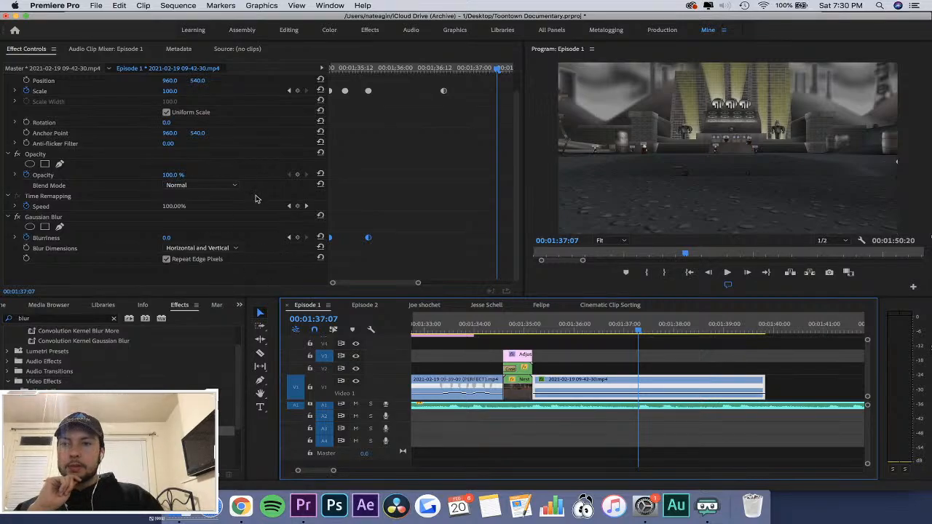
{"action": "scroll", "coordinate": [255, 198], "scroll_direction": "up", "scroll_amount": 2}
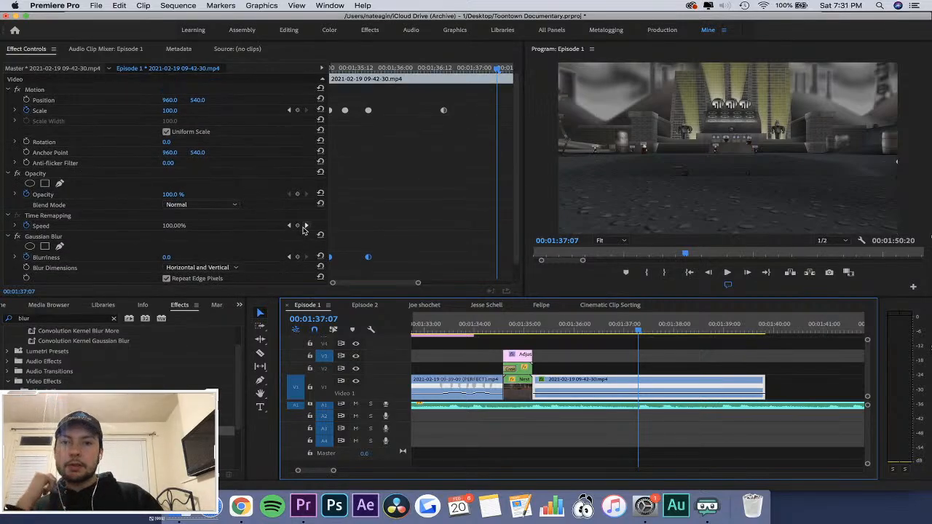
{"action": "left_click", "coordinate": [298, 226]}
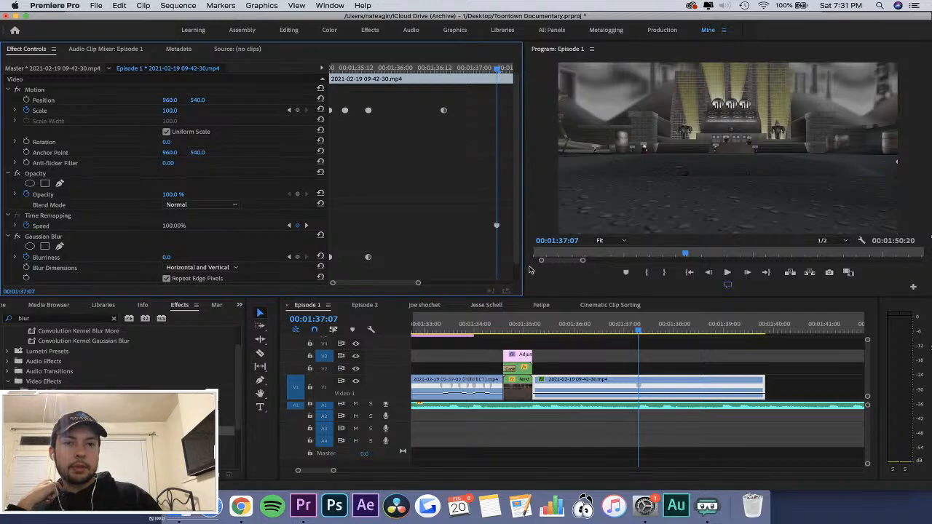
{"action": "scroll", "coordinate": [484, 276], "scroll_direction": "right", "scroll_amount": 5}
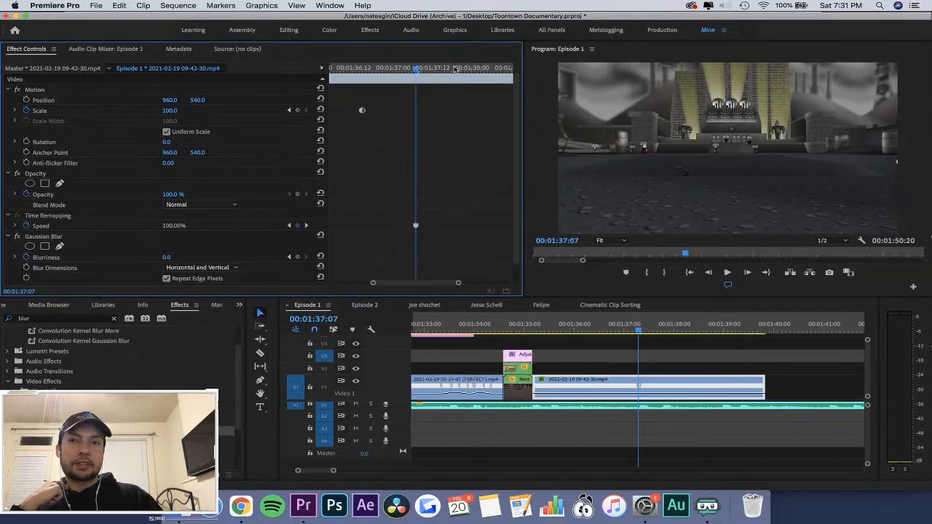
{"action": "left_click_drag", "start_coordinate": [455, 68], "coordinate": [469, 68]}
{"action": "left_click", "coordinate": [297, 225]}
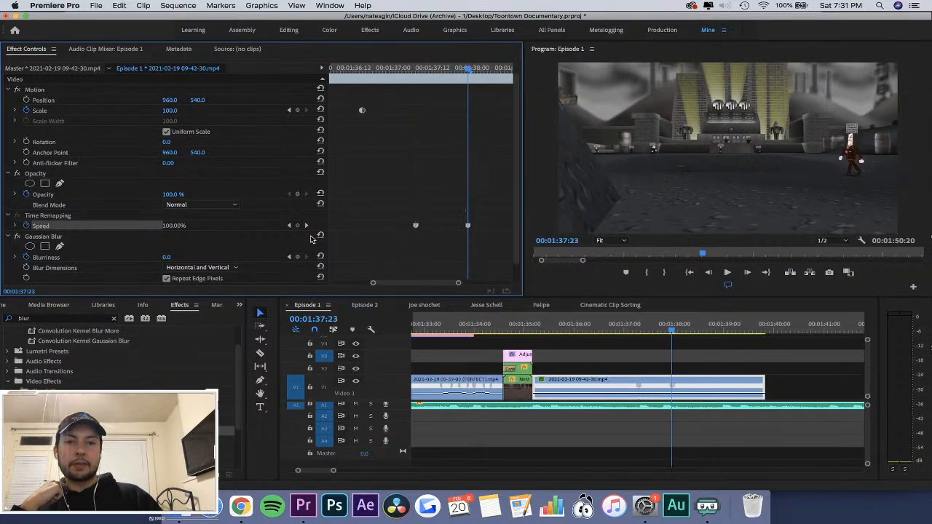
Raise the speed between the two Speed keyframes to 417% and split the first keyframe into a short ramp.
{"action": "left_click", "coordinate": [647, 324]}
{"action": "key", "text": "equal"}
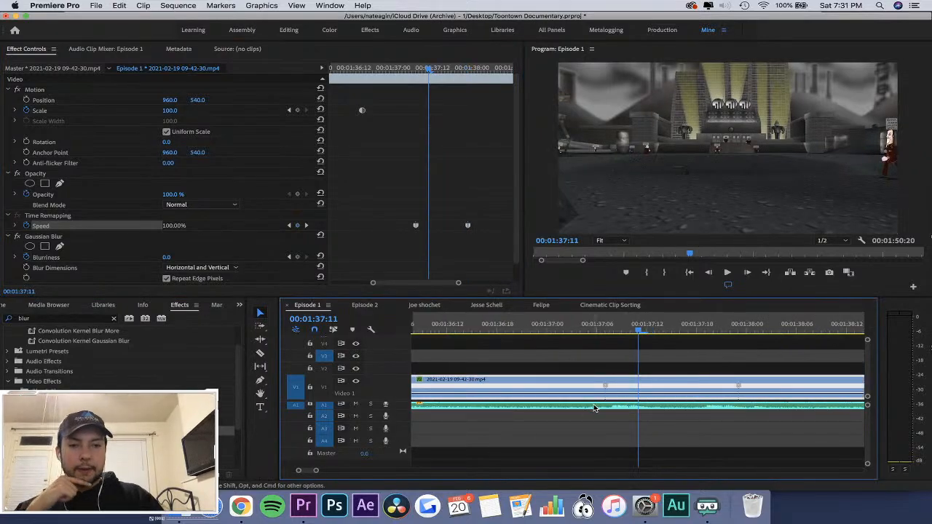
{"action": "left_click", "coordinate": [608, 387]}
{"action": "left_click_drag", "start_coordinate": [609, 390], "coordinate": [651, 384]}
{"action": "left_click", "coordinate": [622, 327]}
{"action": "key", "text": "="}
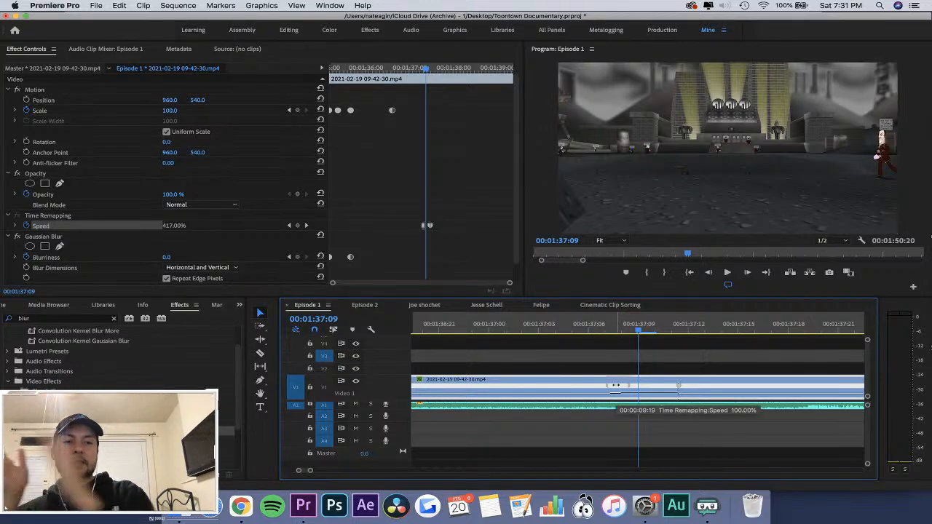
Replay the speed ramp in the 09-42-30 clip to check its timing against the music.
{"action": "left_click_drag", "start_coordinate": [641, 328], "coordinate": [542, 345]}
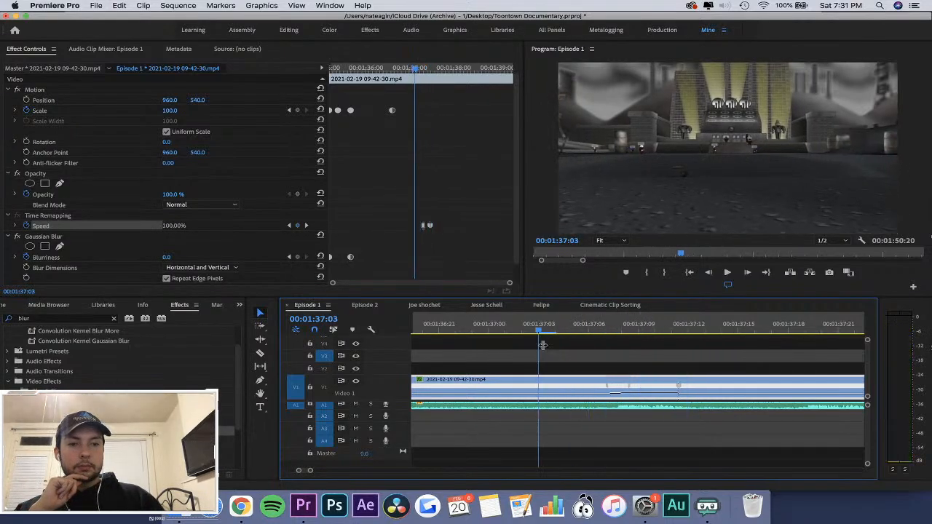
{"action": "key", "text": "space"}
{"action": "key", "text": "space"}
{"action": "key", "text": "minus"}
{"action": "key", "text": "minus"}
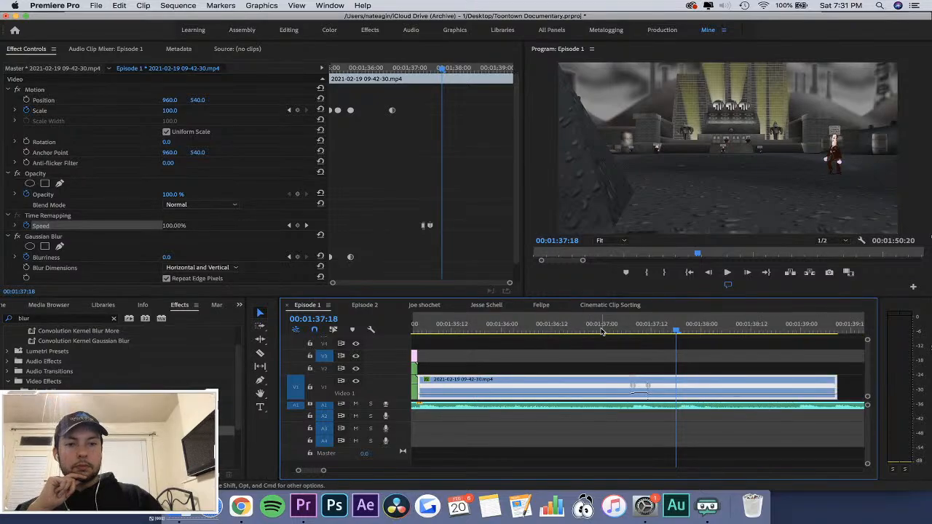
{"action": "left_click", "coordinate": [605, 328]}
{"action": "key", "text": "space"}
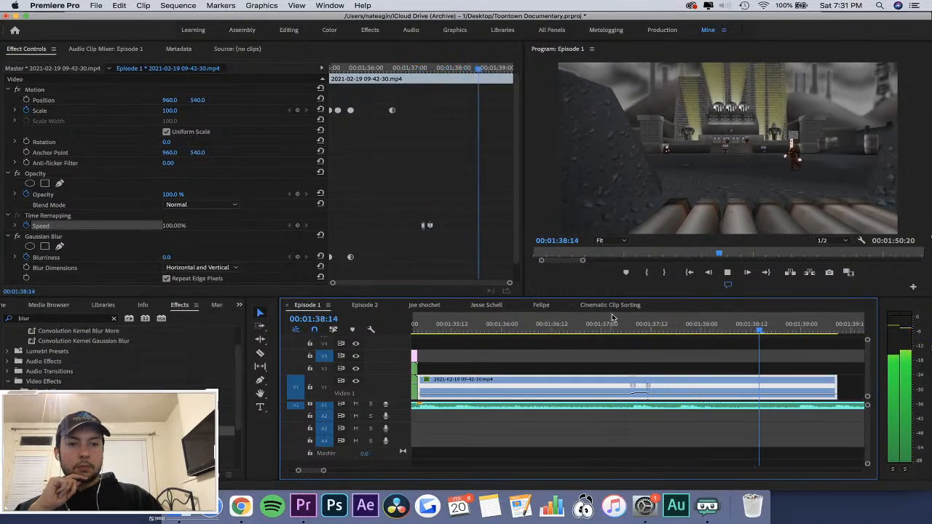
{"action": "left_click", "coordinate": [619, 324]}
{"action": "key", "text": "equal"}
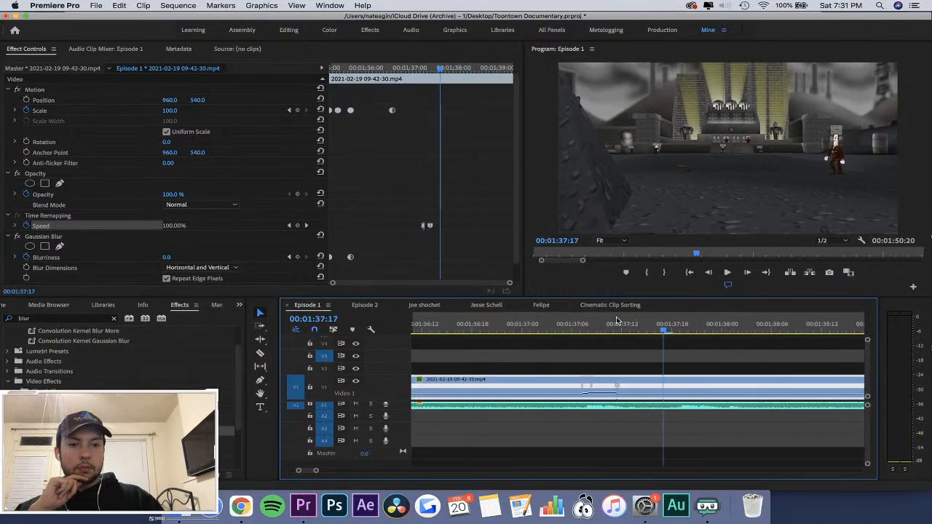
Add two more Speed keyframes to the 09-42-30 clip at 00:01:37:19 and 00:01:39:04.
{"action": "key", "text": "space"}
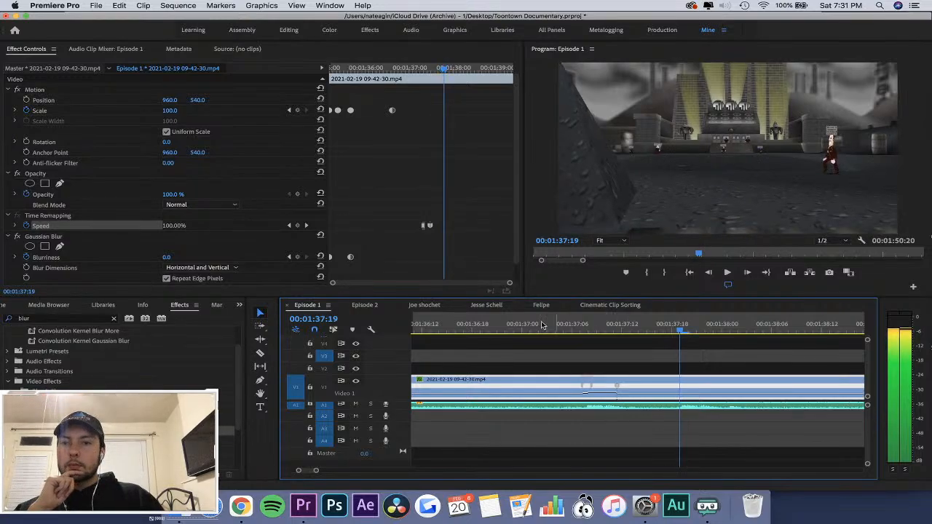
{"action": "left_click", "coordinate": [297, 226]}
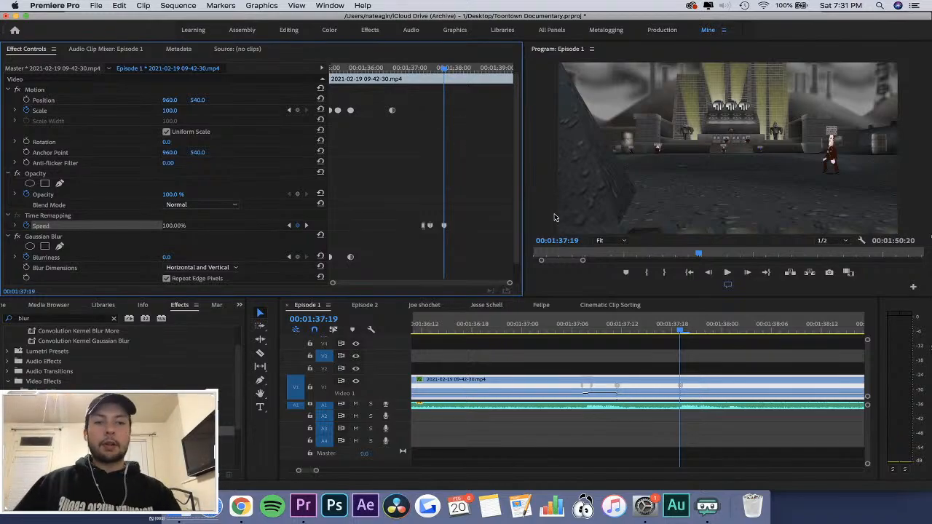
{"action": "left_click", "coordinate": [469, 254]}
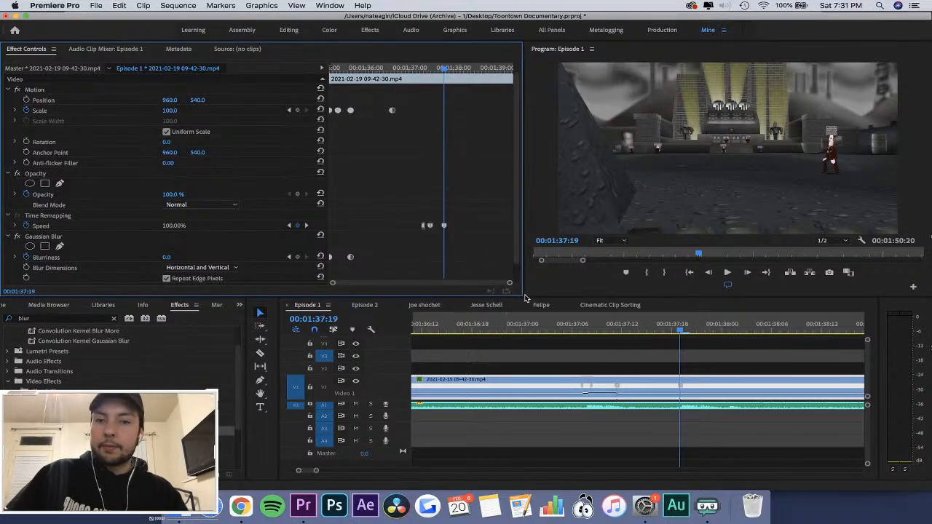
{"action": "left_click", "coordinate": [485, 72]}
{"action": "key", "text": "space"}
{"action": "key", "text": "space"}
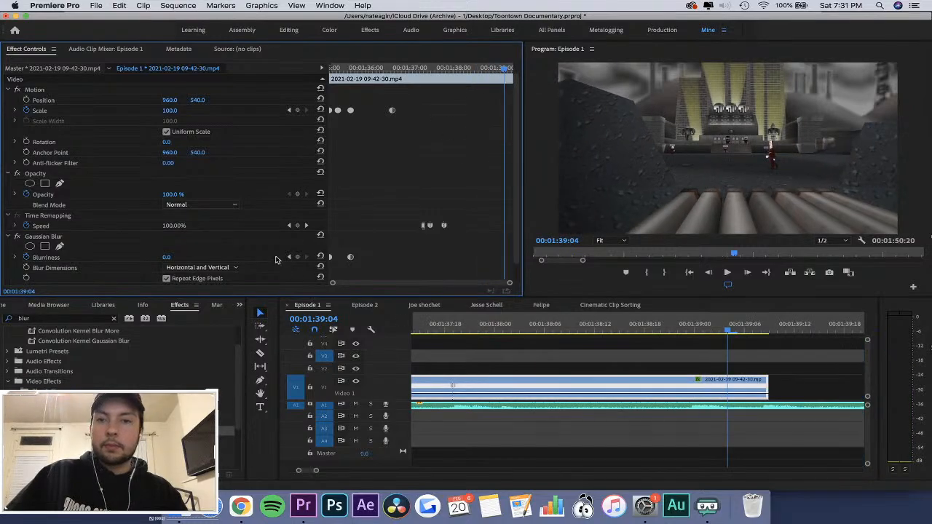
{"action": "left_click", "coordinate": [300, 224]}
Raise the speed of the segment between the last two Speed keyframes of the 09-42-30 clip to 459%.
{"action": "left_click", "coordinate": [453, 72]}
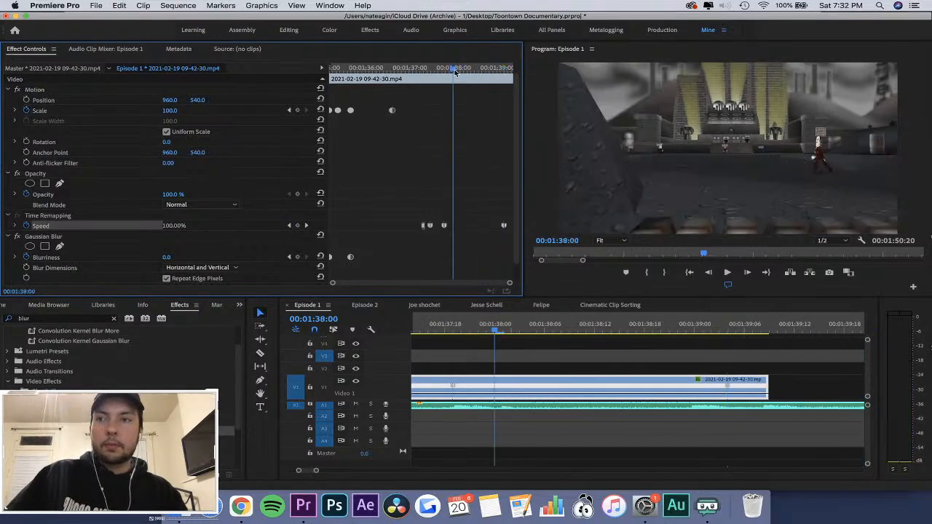
{"action": "left_click", "coordinate": [522, 370]}
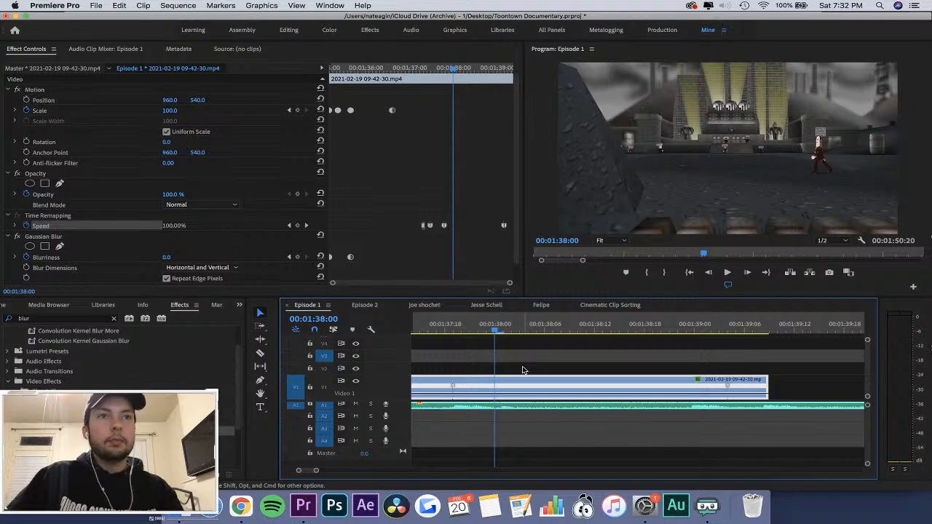
{"action": "left_click", "coordinate": [523, 370]}
{"action": "key", "text": "equal"}
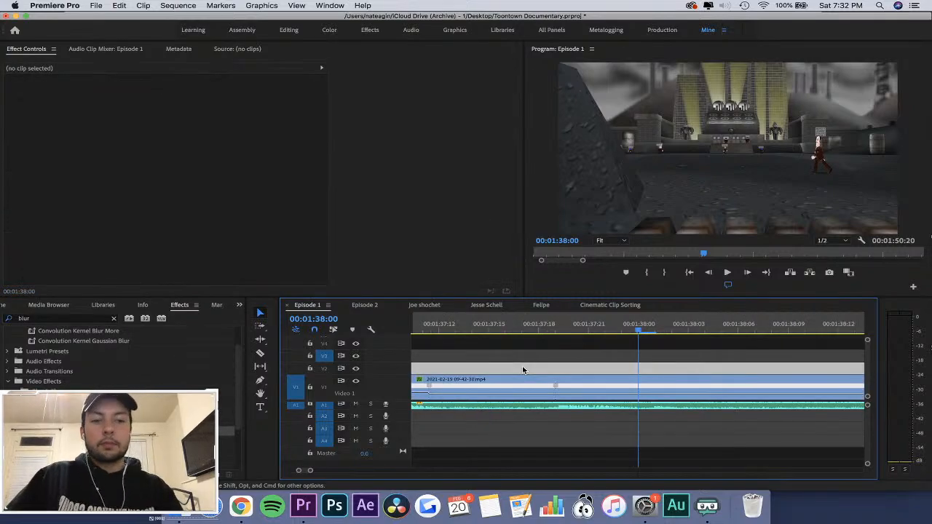
{"action": "key", "text": "minus"}
{"action": "left_click", "coordinate": [631, 389]}
{"action": "left_click_drag", "start_coordinate": [603, 325], "coordinate": [618, 329]}
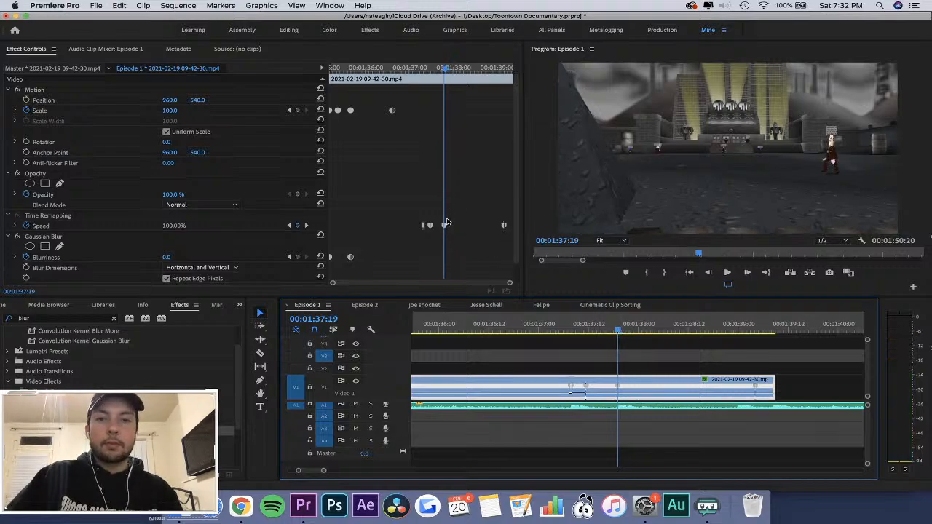
{"action": "left_click_drag", "start_coordinate": [662, 395], "coordinate": [641, 337]}
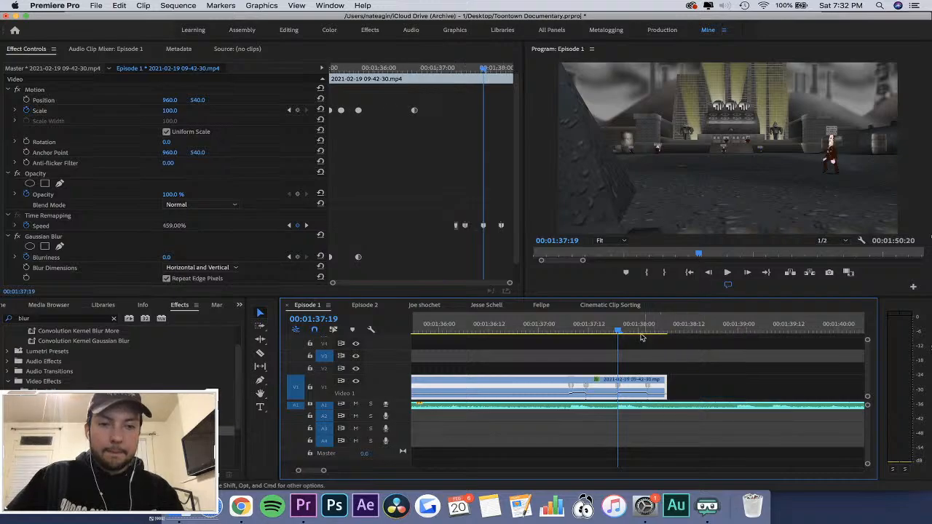
Split the Speed keyframe at 00:01:37:19 in the 09-42-30 clip into a short ramp.
{"action": "left_click", "coordinate": [631, 328]}
{"action": "key", "text": "equal"}
{"action": "key", "text": "equal"}
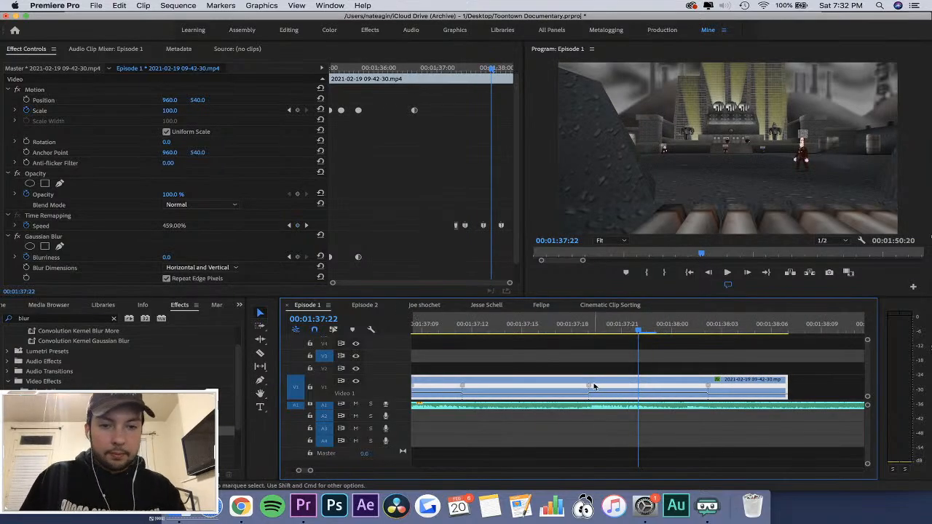
{"action": "mouse_move", "coordinate": [594, 386]}
{"action": "left_mouse_down"}
{"action": "mouse_move", "coordinate": [637, 389]}
{"action": "mouse_move", "coordinate": [609, 384]}
{"action": "left_mouse_up"}
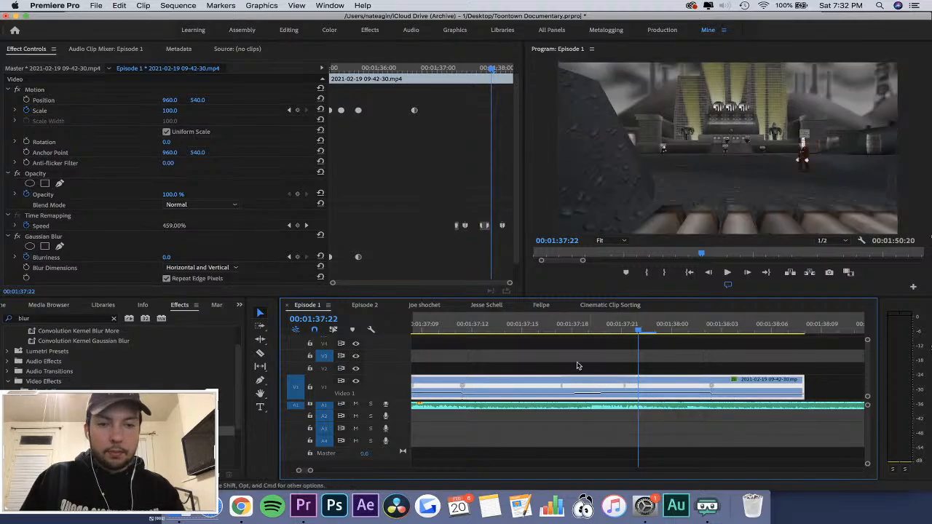
{"action": "key", "text": "space"}
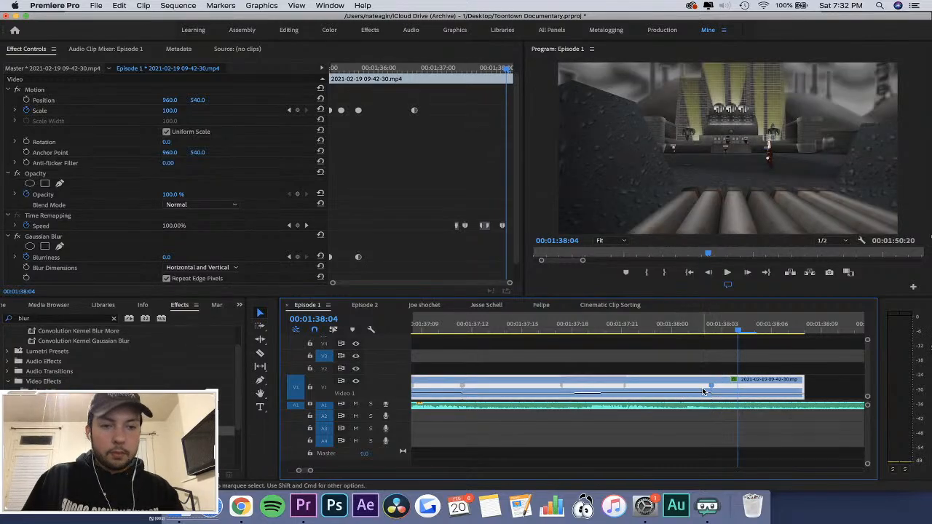
Split the last Speed keyframe of the 09-42-30 clip into a short ramp and replay the speed change.
{"action": "left_click_drag", "start_coordinate": [711, 387], "coordinate": [697, 389]}
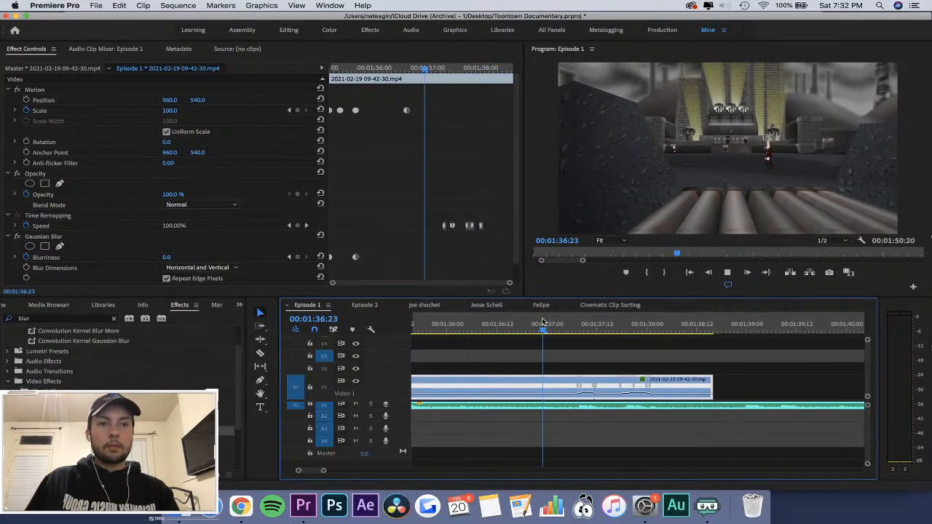
{"action": "key", "text": "space"}
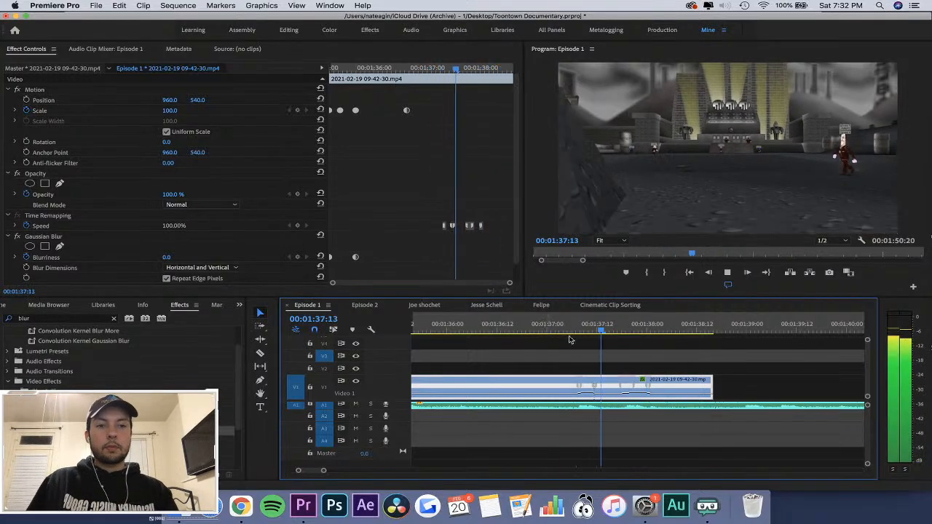
{"action": "key", "text": "space"}
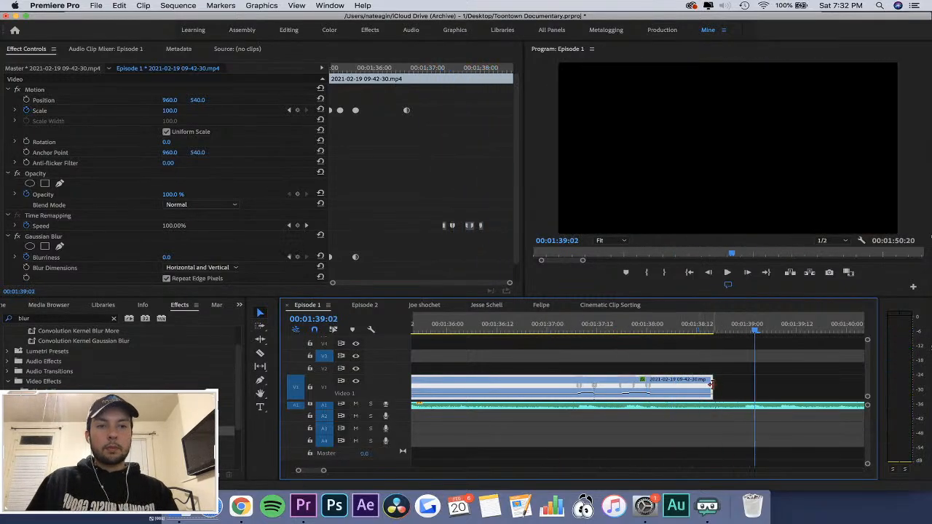
Extend the end of the 09-42-30 clip to about 00:01:38:23 and replay it with the music.
{"action": "left_click_drag", "start_coordinate": [712, 384], "coordinate": [743, 384]}
{"action": "left_click", "coordinate": [646, 321]}
{"action": "key", "text": "space"}
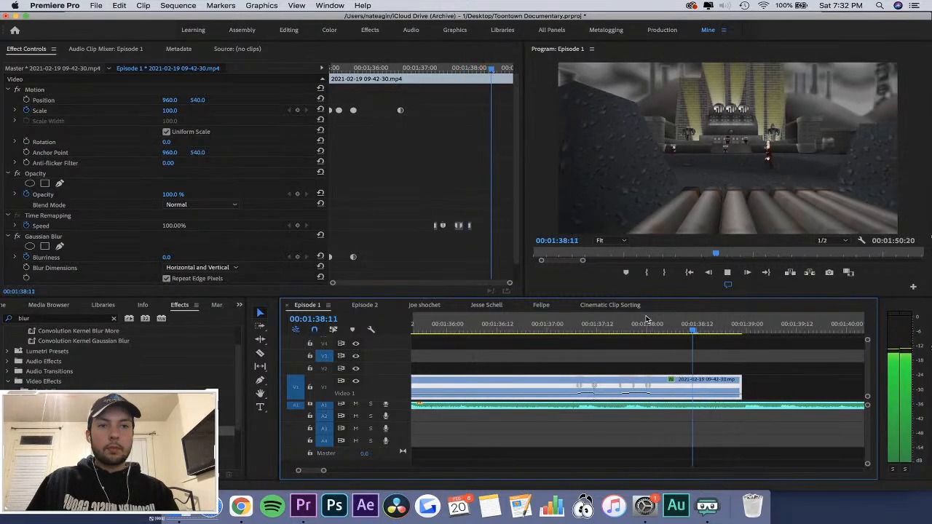
{"action": "key", "text": "space"}
Try slowing the whole 09-42-30 clip to 50% speed, play it, and undo the speed change.
{"action": "key", "text": "minus"}
{"action": "key", "text": "minus"}
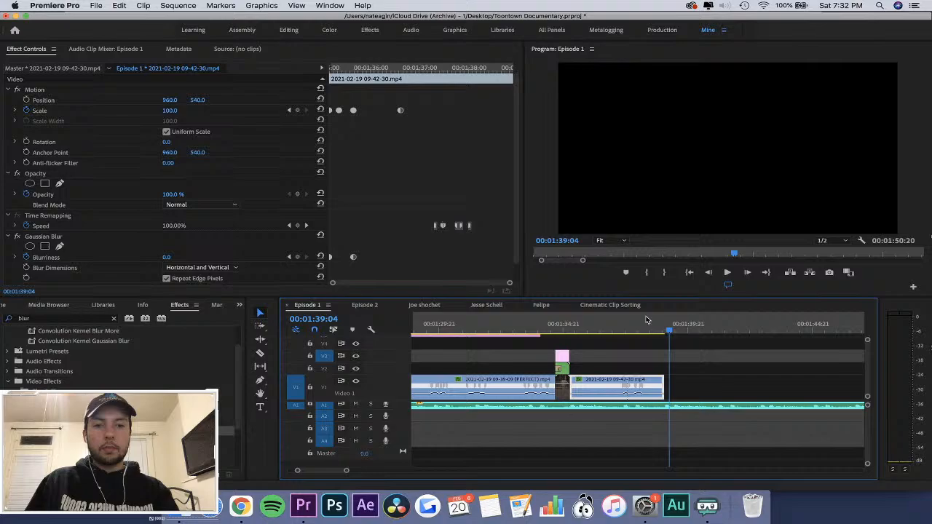
{"action": "right_click", "coordinate": [655, 386]}
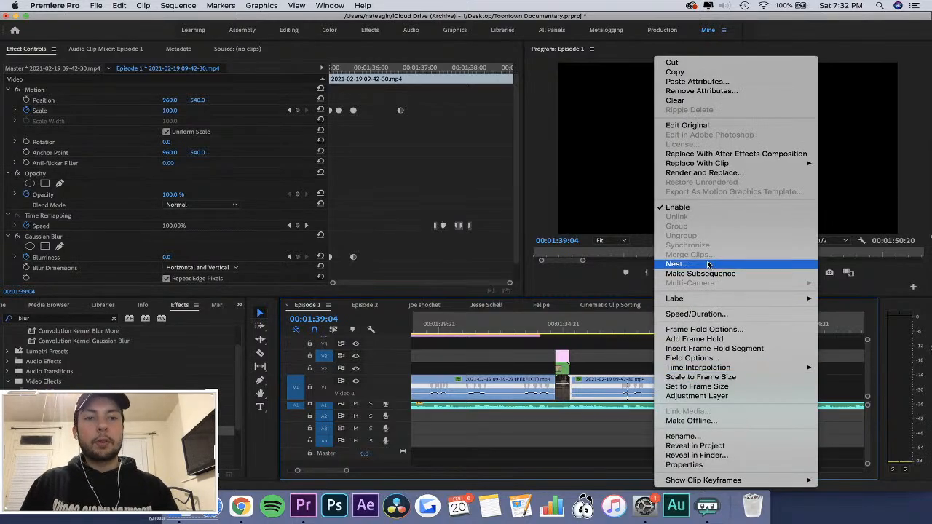
{"action": "left_click", "coordinate": [711, 314]}
{"action": "type", "text": "5"}
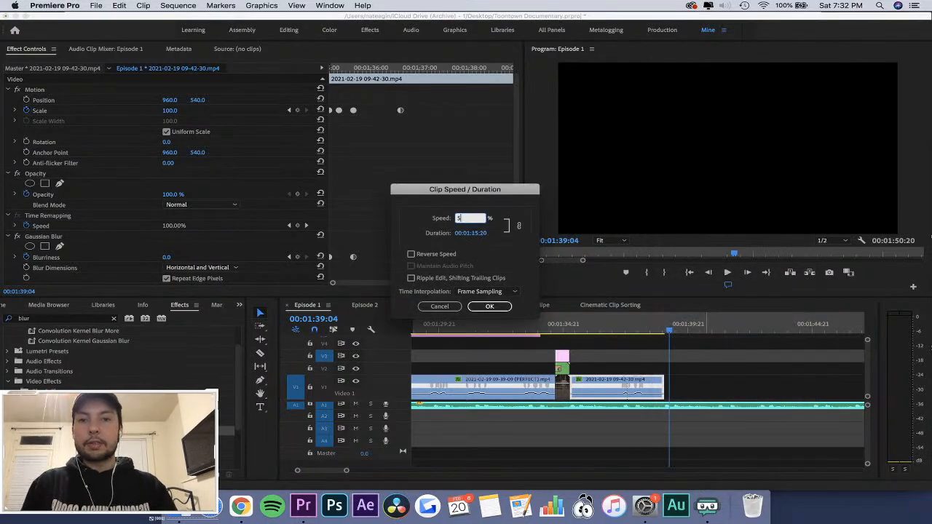
{"action": "type", "text": ".0"}
{"action": "key", "text": "Return"}
{"action": "left_click", "coordinate": [593, 319]}
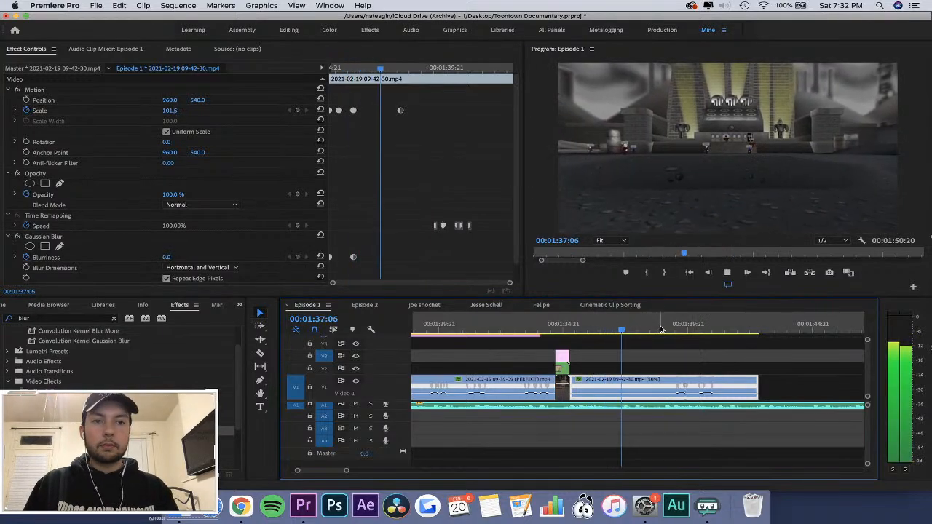
{"action": "key", "text": "super+z"}
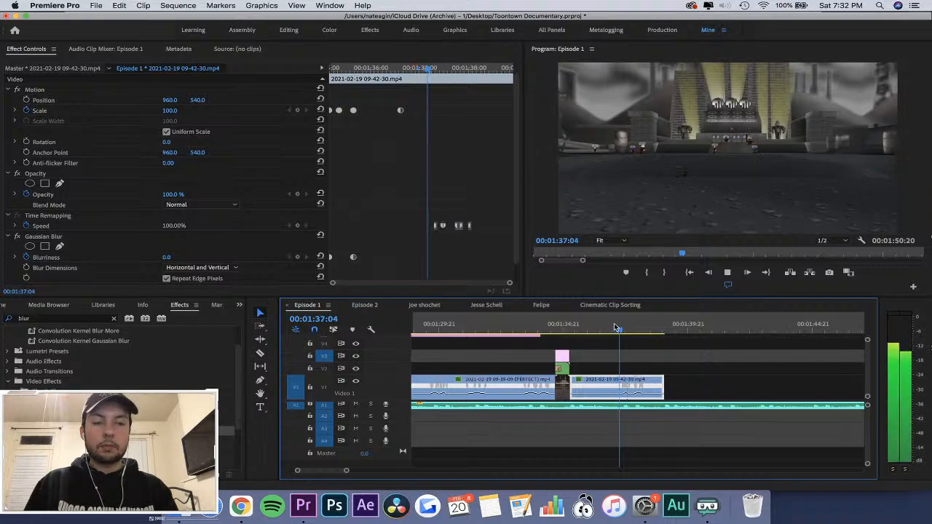
Extend the end of the 09-42-30 clip by about two frames to 00:01:39:01.
{"action": "key", "text": "space"}
{"action": "key", "text": "="}
{"action": "key", "text": "="}
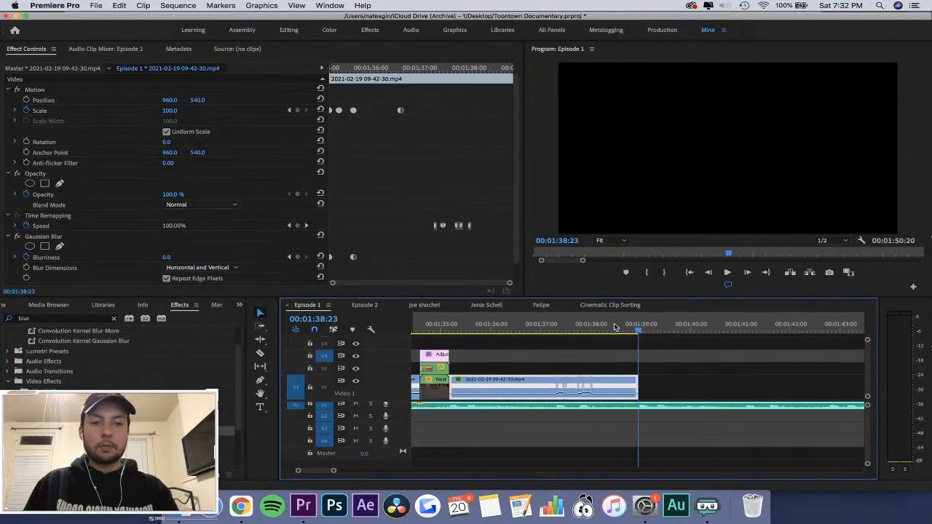
{"action": "key", "text": "Right"}
{"action": "key", "text": "Left"}
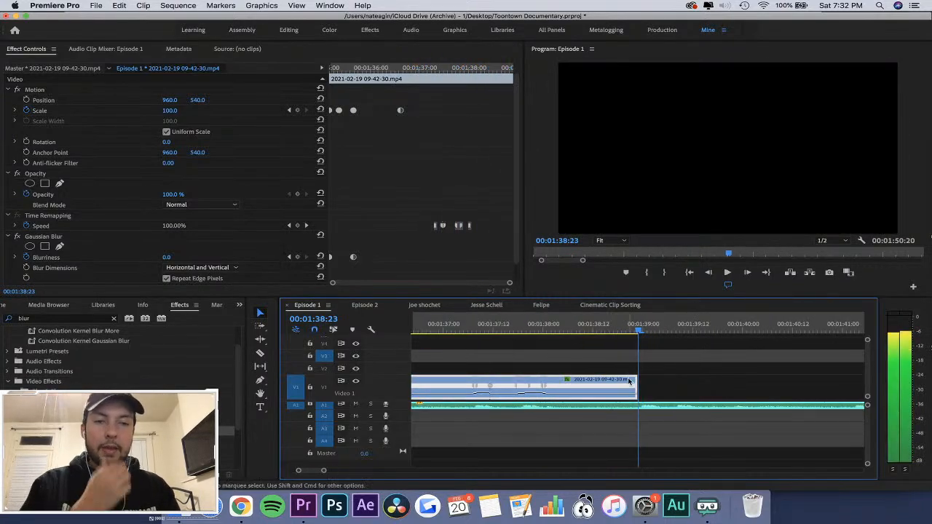
{"action": "mouse_move", "coordinate": [635, 382]}
{"action": "left_mouse_down"}
{"action": "mouse_move", "coordinate": [703, 384]}
{"action": "mouse_move", "coordinate": [644, 386]}
{"action": "left_mouse_up"}
Step back and forth between 00:01:38:17 and 00:01:38:23 to check the music near the 09-42-30 clip's end.
{"action": "key", "text": "Left"}
{"action": "key", "text": "Left"}
{"action": "key", "text": "Left"}
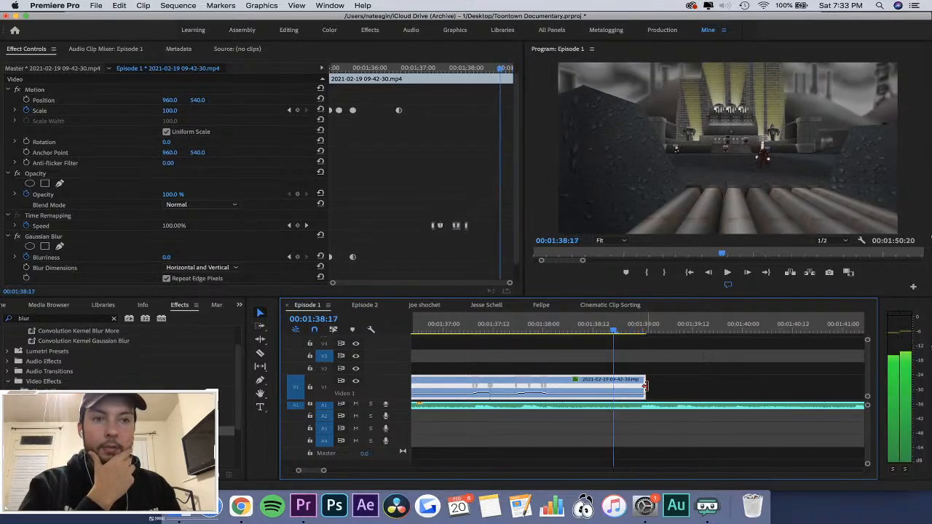
{"action": "key", "text": "Right"}
{"action": "key", "text": "Right"}
{"action": "key", "text": "Right"}
{"action": "key", "text": "Right"}
{"action": "key", "text": "Right"}
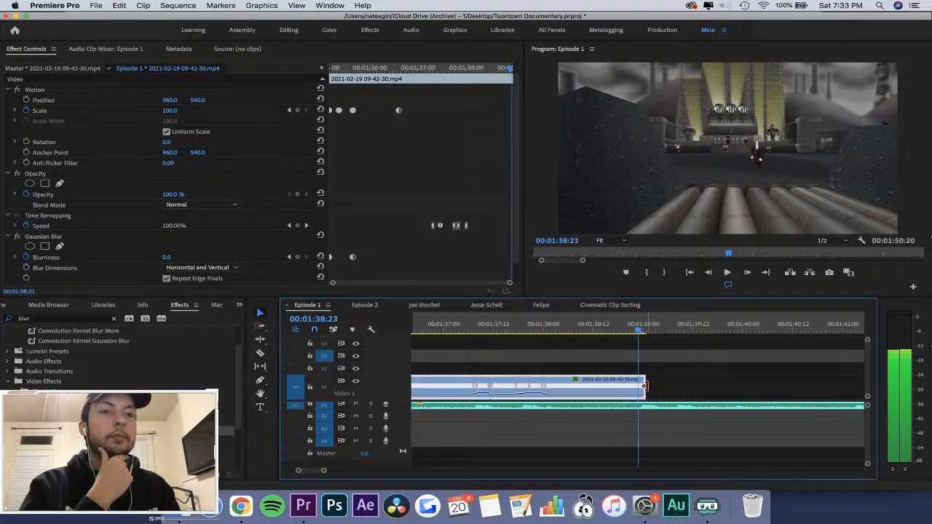
{"action": "key", "text": "Left"}
{"action": "key", "text": "Left"}
{"action": "key", "text": "Left"}
{"action": "key", "text": "Left"}
{"action": "key", "text": "Left"}
{"action": "key", "text": "Left"}
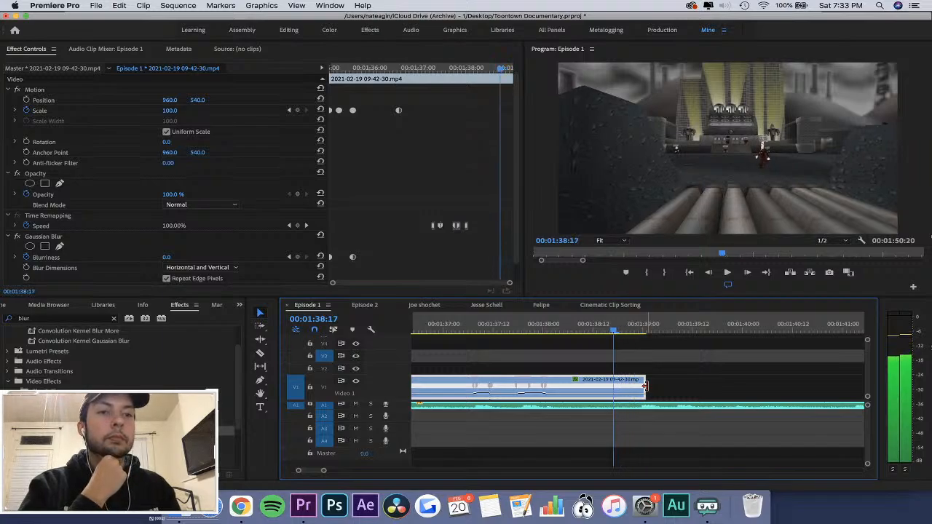
Shift the 09-42-30 clip about three frames later, keep its start against the nested sequence, and replay its entrance.
{"action": "key", "text": "minus"}
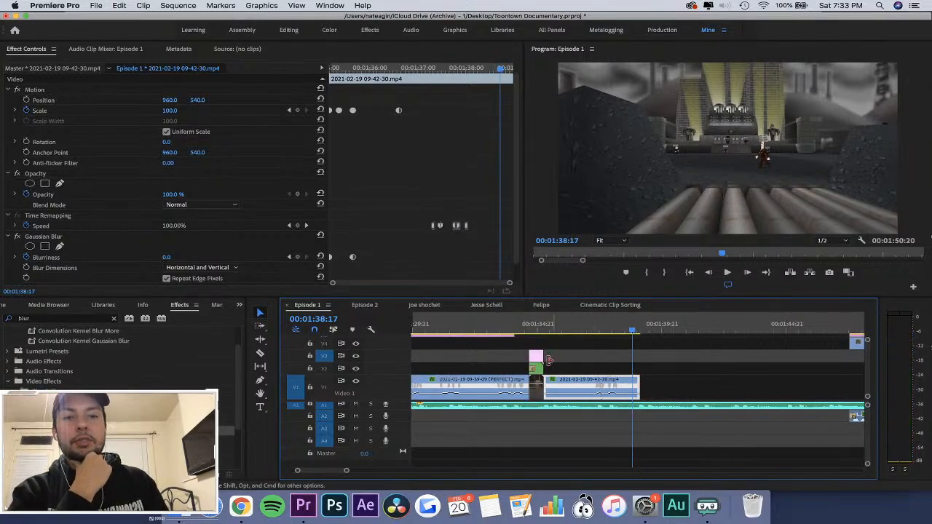
{"action": "left_click", "coordinate": [550, 326]}
{"action": "key", "text": "equal"}
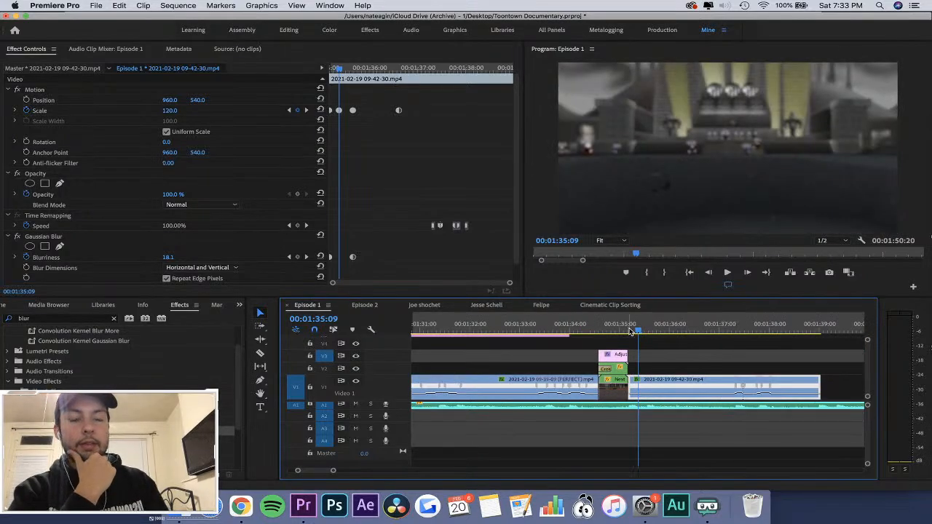
{"action": "key", "text": "space"}
{"action": "key", "text": "space"}
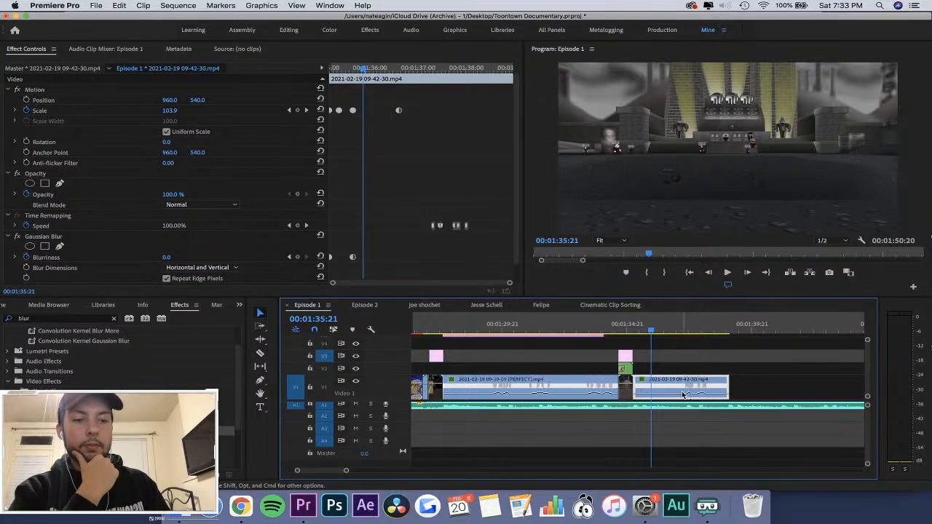
{"action": "key", "text": "equal"}
{"action": "left_click_drag", "start_coordinate": [569, 384], "coordinate": [575, 382]}
{"action": "key", "text": "space"}
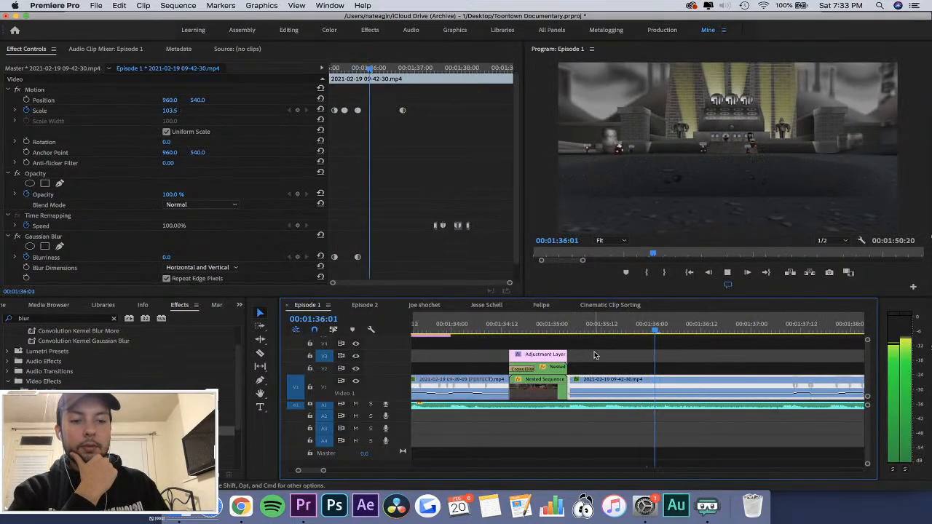
{"action": "key", "text": "minus"}
{"action": "key", "text": "equal"}
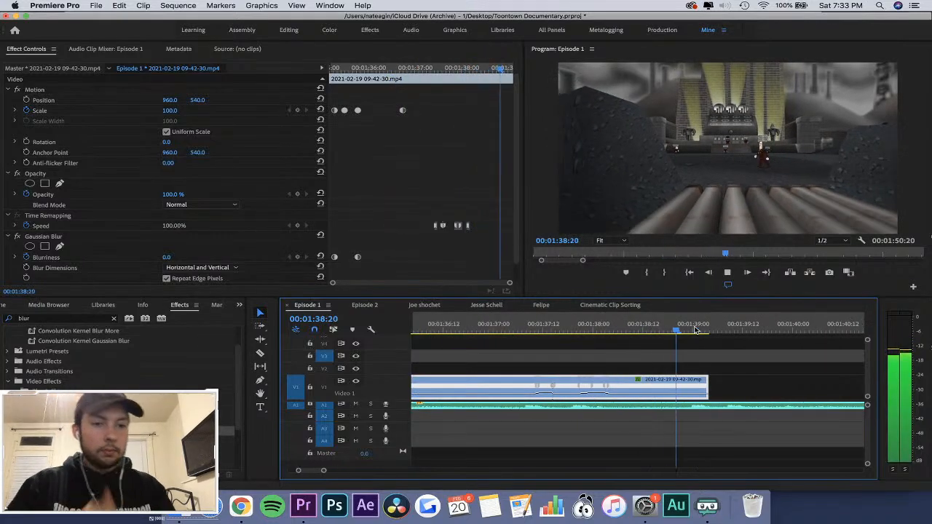
Cut the 09-42-30 clip at 00:01:39:00 and delete the short leftover piece after the cut.
{"action": "key", "text": "space"}
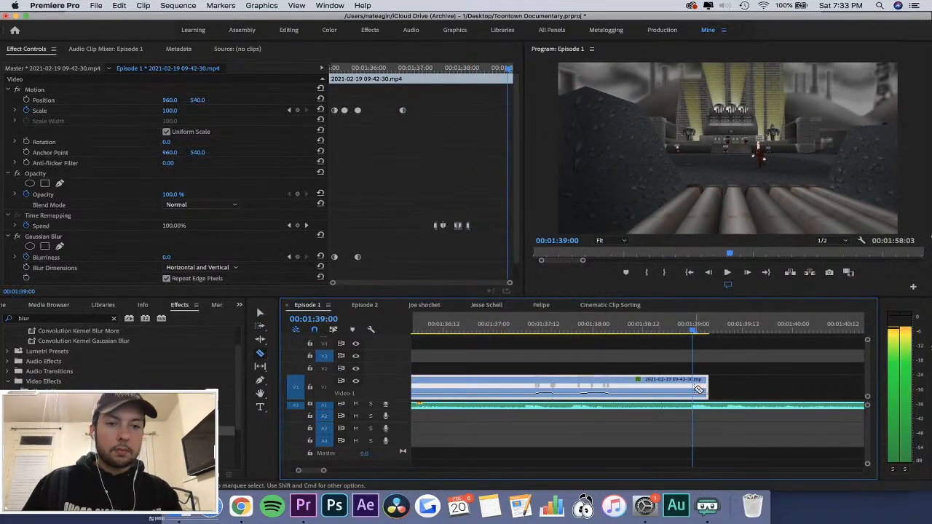
{"action": "left_click", "coordinate": [696, 389]}
{"action": "key", "text": "v"}
{"action": "left_click", "coordinate": [701, 387]}
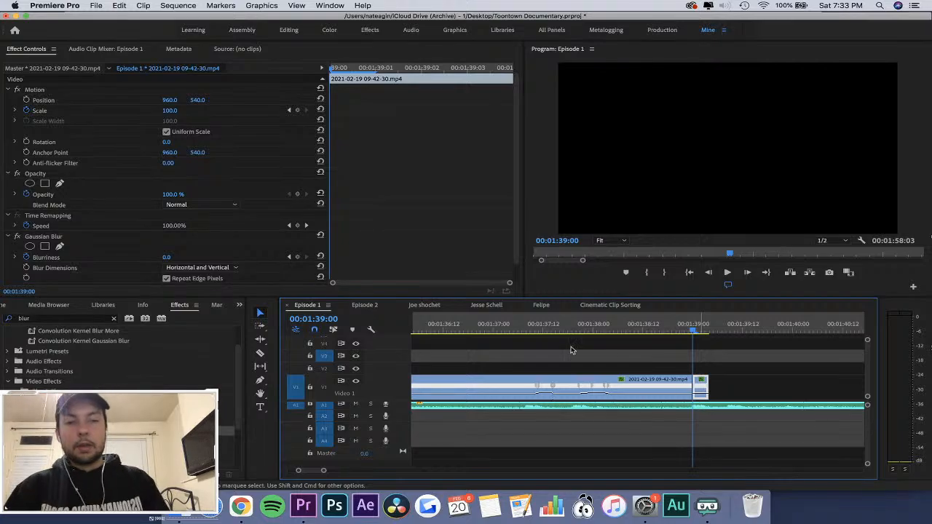
{"action": "key", "text": "Delete"}
Move all Scale and Blurriness keyframes of the 09-42-30 clip earlier together so they begin at the clip's start, 00:01:35:04.
{"action": "key", "text": "minus"}
{"action": "key", "text": "minus"}
{"action": "left_click", "coordinate": [542, 327]}
{"action": "left_click", "coordinate": [579, 326]}
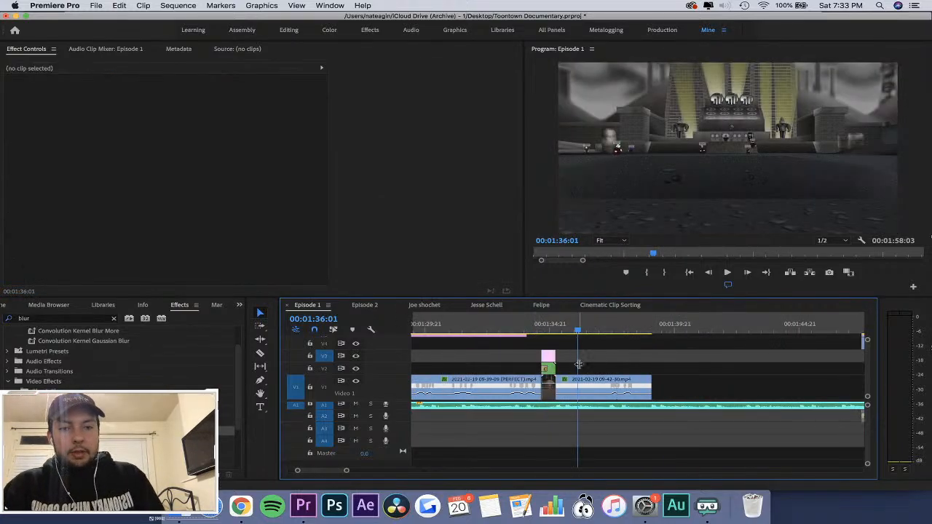
{"action": "left_click", "coordinate": [579, 377]}
{"action": "left_click", "coordinate": [388, 95]}
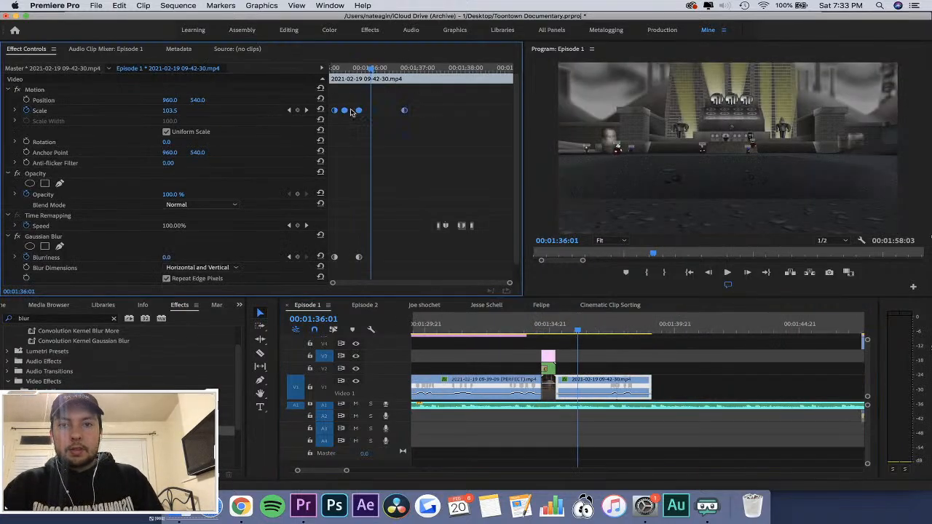
{"action": "left_click_drag", "start_coordinate": [386, 199], "coordinate": [313, 293]}
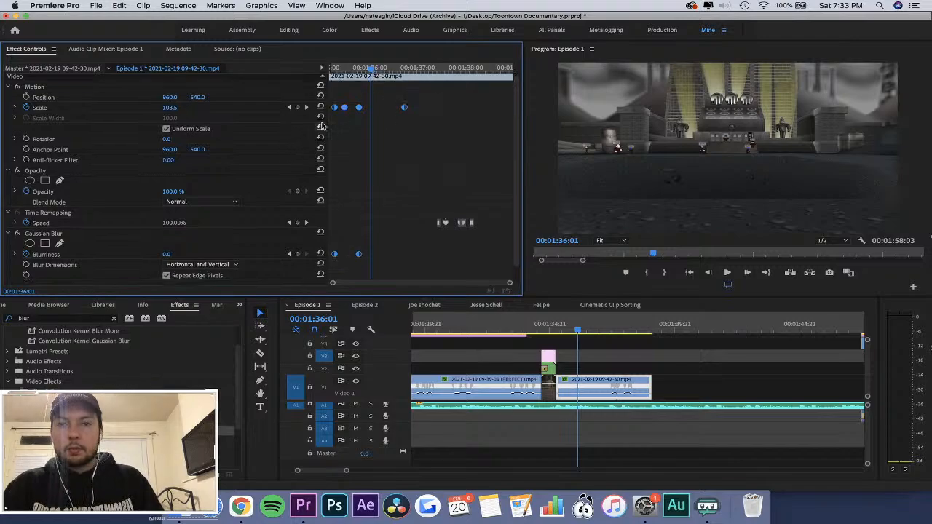
{"action": "left_click_drag", "start_coordinate": [343, 67], "coordinate": [252, 79]}
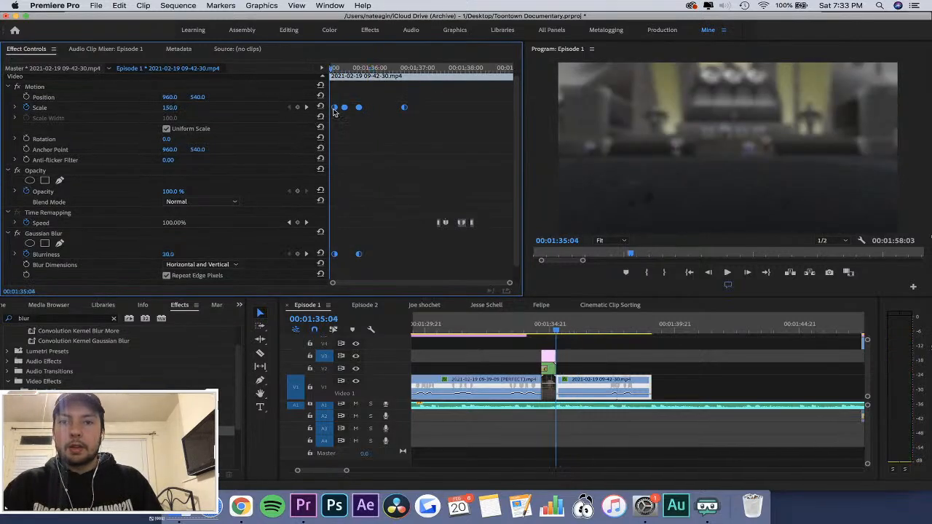
{"action": "scroll", "coordinate": [376, 197], "scroll_direction": "down", "scroll_amount": 1}
{"action": "left_click", "coordinate": [434, 68]}
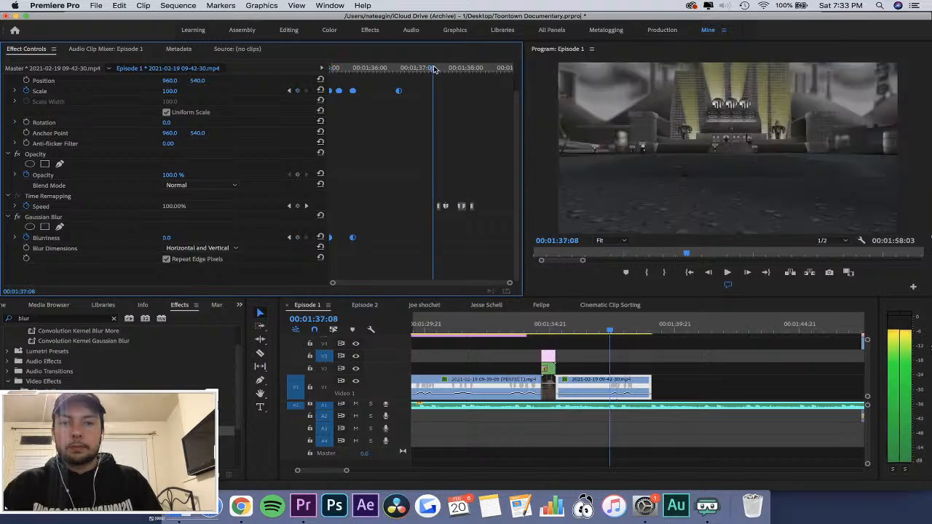
Move the first Speed ramp of the 09-42-30 clip earlier to about 00:01:37:08 to meet the music peak.
{"action": "left_click", "coordinate": [595, 358]}
{"action": "key", "text": "equal"}
{"action": "key", "text": "equal"}
{"action": "key", "text": "equal"}
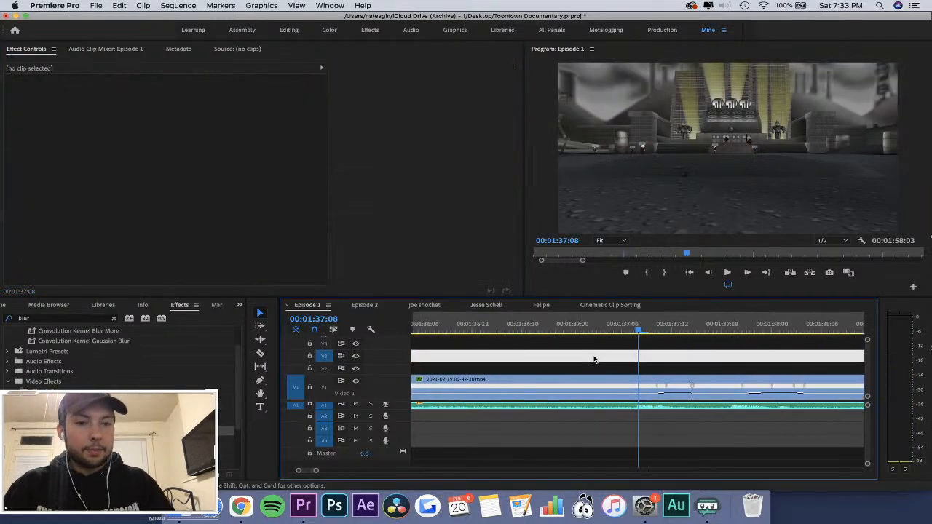
{"action": "key", "text": "space"}
{"action": "key", "text": "space"}
{"action": "left_click", "coordinate": [631, 326]}
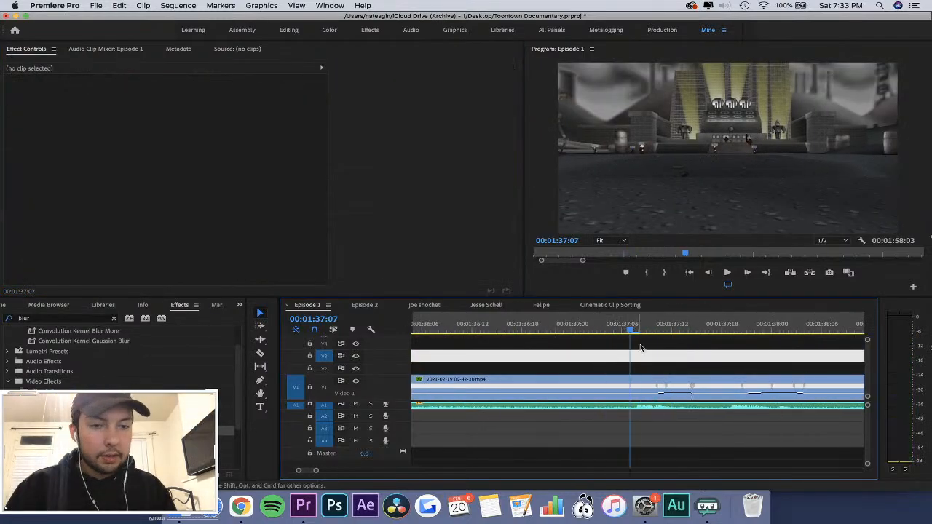
{"action": "key", "text": "equal"}
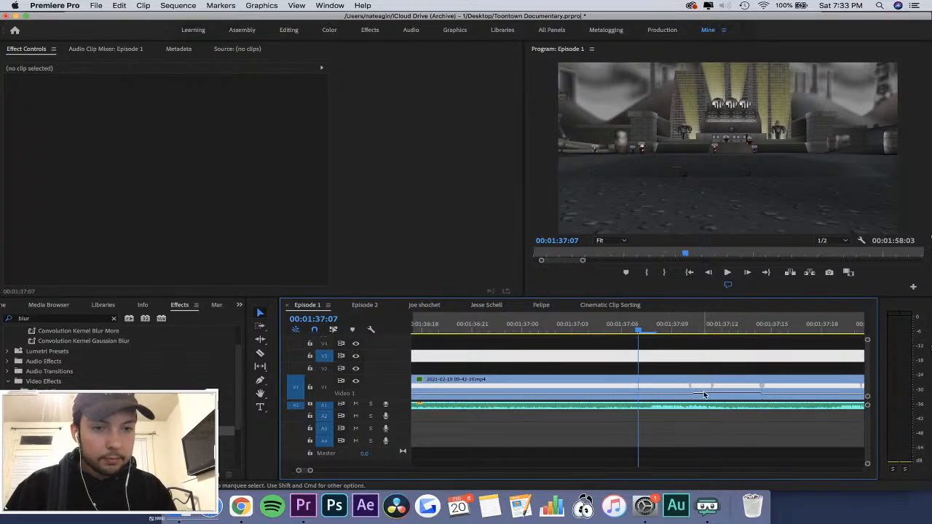
{"action": "left_click_drag", "start_coordinate": [701, 385], "coordinate": [659, 384]}
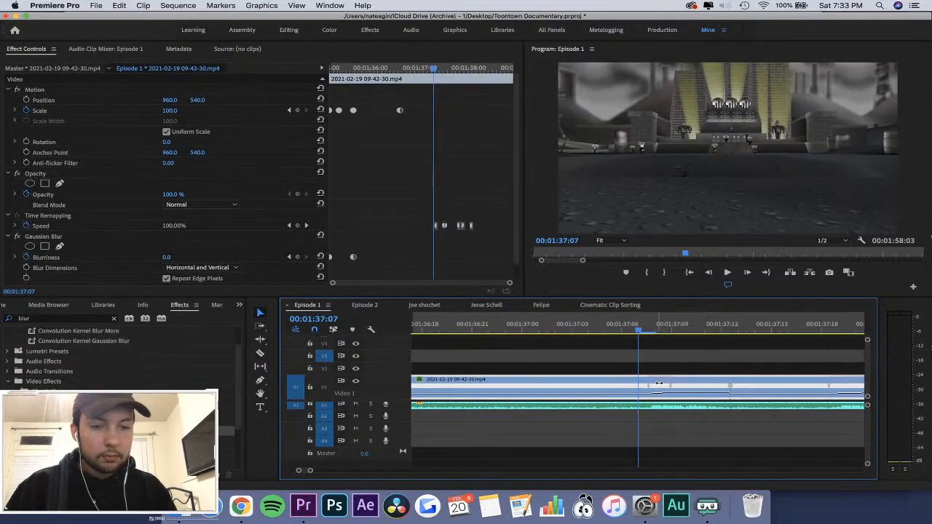
Replay the 09-42-30 clip from 00:01:37:04 to check the first speed ramp against the music.
{"action": "key", "text": "minus"}
{"action": "key", "text": "space"}
{"action": "left_click", "coordinate": [613, 325]}
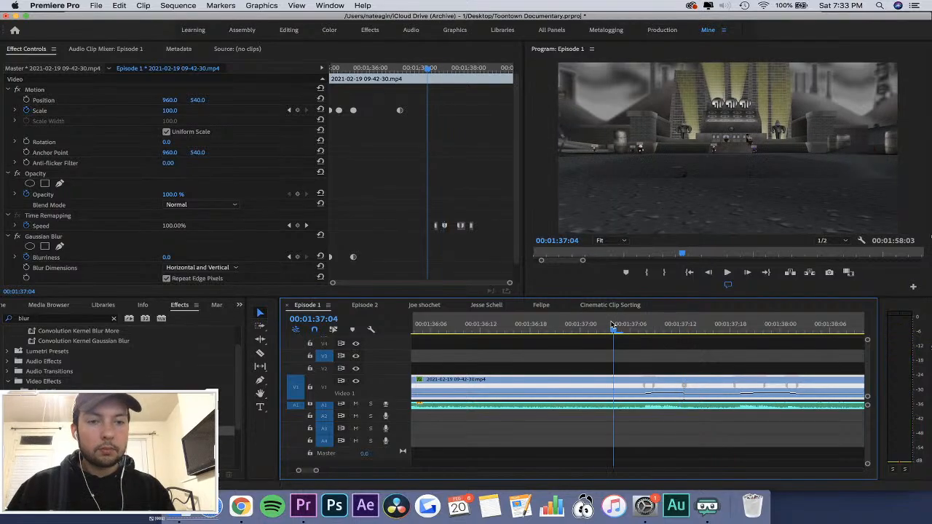
{"action": "key", "text": "space"}
{"action": "key", "text": "equal"}
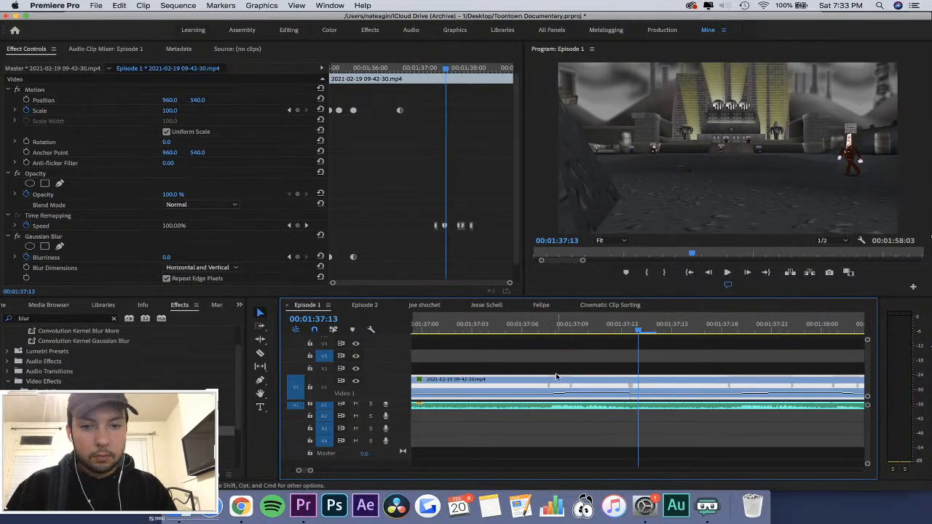
Move the start of the 09-42-30 clip's first Speed ramp earlier to about 00:01:37:07 and replay it from about 00:01:37:04.
{"action": "left_click_drag", "start_coordinate": [557, 383], "coordinate": [539, 384]}
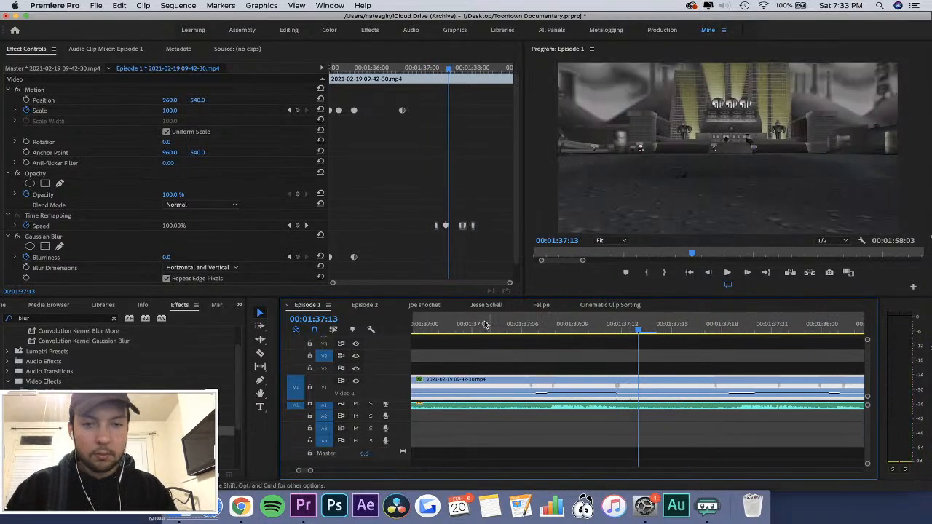
{"action": "left_click", "coordinate": [486, 325]}
{"action": "key", "text": "space"}
{"action": "key", "text": "space"}
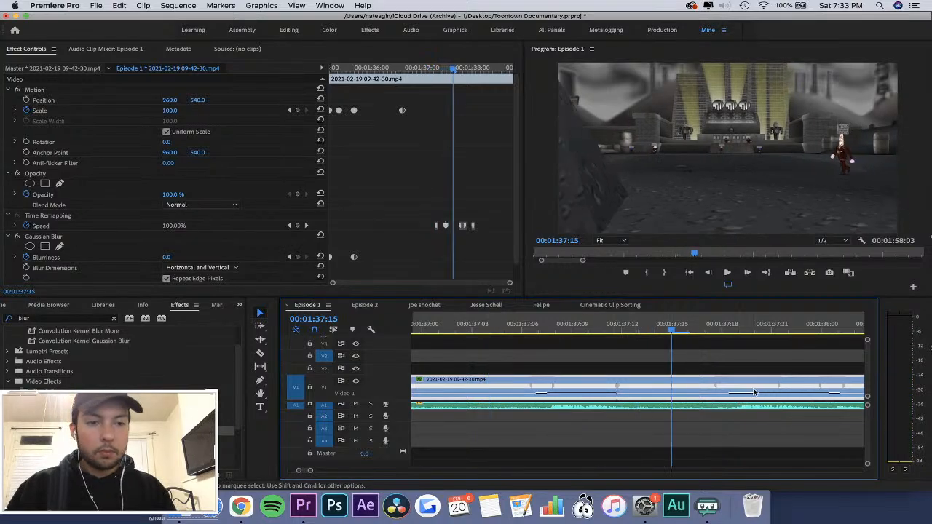
Move the start of the clip's second Speed ramp earlier to about 00:01:37:17 and play on to check it against the music.
{"action": "left_click_drag", "start_coordinate": [740, 386], "coordinate": [702, 384]}
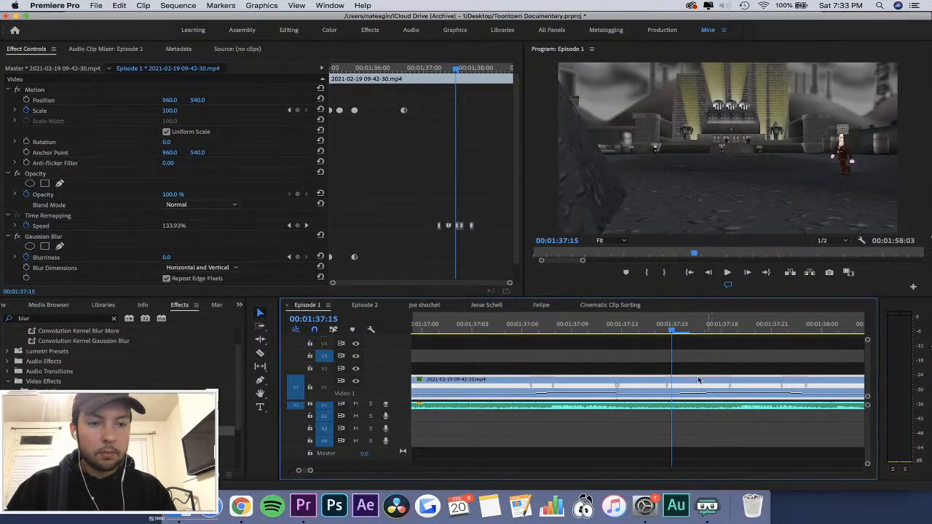
{"action": "key", "text": "space"}
{"action": "key", "text": "space"}
{"action": "key", "text": "minus"}
{"action": "key", "text": "minus"}
{"action": "key", "text": "minus"}
{"action": "key", "text": "space"}
{"action": "key", "text": "minus"}
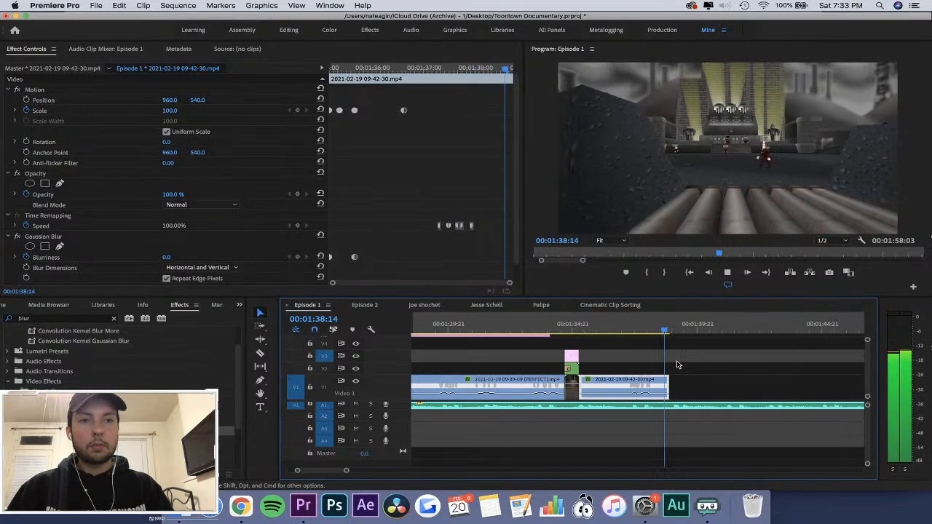
{"action": "key", "text": "space"}
Move the end of the second Speed ramp earlier to about 00:01:37:21 and play through the clip's end.
{"action": "key", "text": "equal"}
{"action": "key", "text": "equal"}
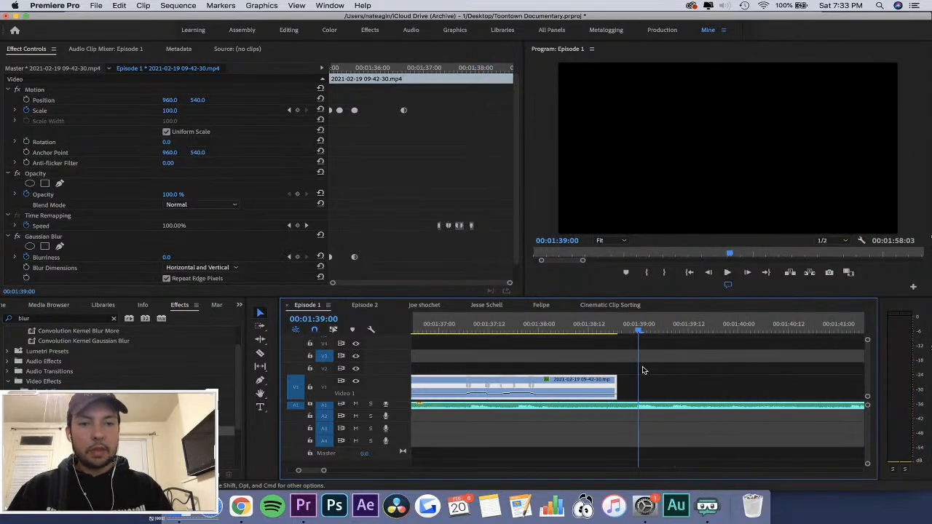
{"action": "left_click", "coordinate": [612, 327]}
{"action": "left_click", "coordinate": [537, 389]}
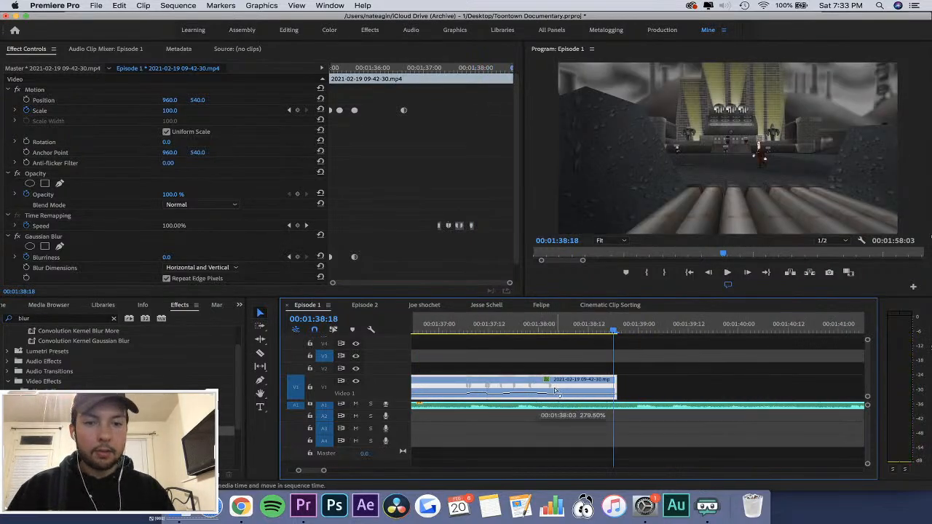
{"action": "left_click_drag", "start_coordinate": [555, 391], "coordinate": [537, 389]}
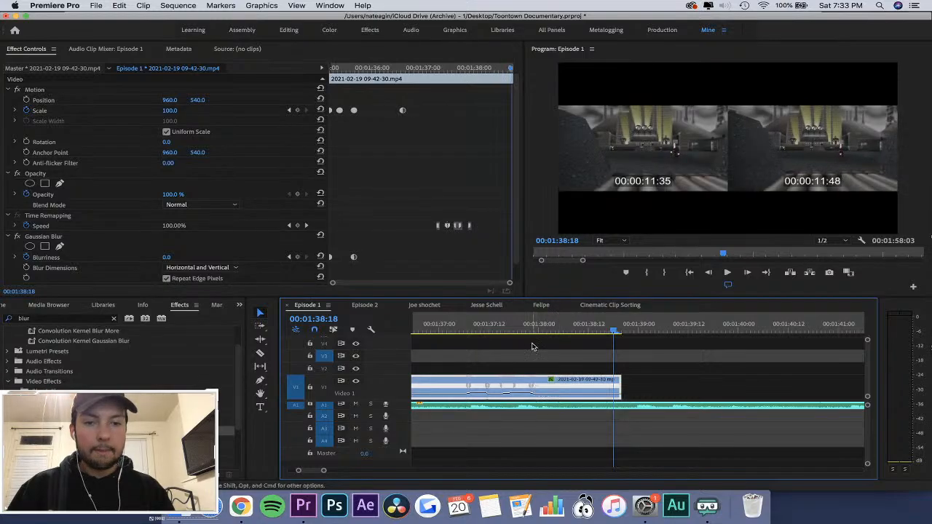
{"action": "left_click", "coordinate": [528, 329]}
{"action": "key", "text": "equal"}
{"action": "key", "text": "equal"}
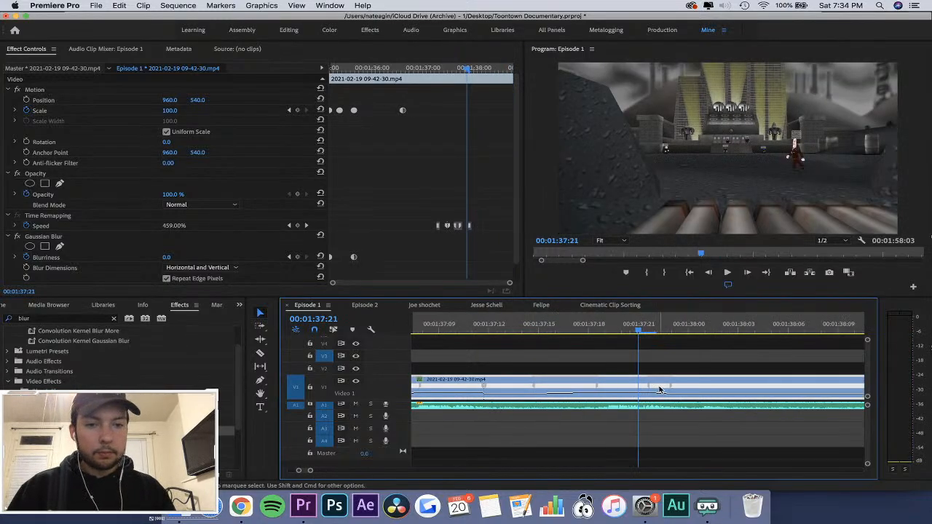
{"action": "left_click_drag", "start_coordinate": [660, 390], "coordinate": [641, 386]}
{"action": "key", "text": "minus"}
{"action": "key", "text": "minus"}
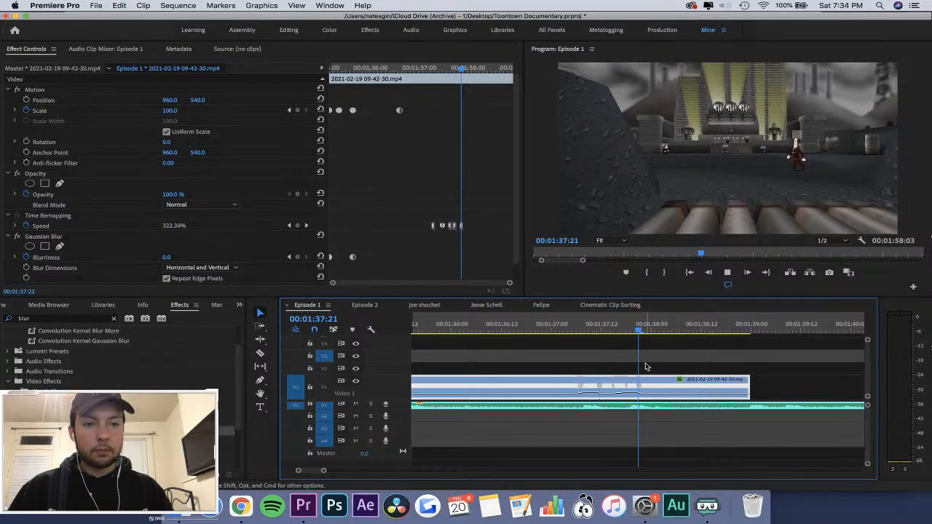
{"action": "key", "text": "space"}
{"action": "key", "text": "equal"}
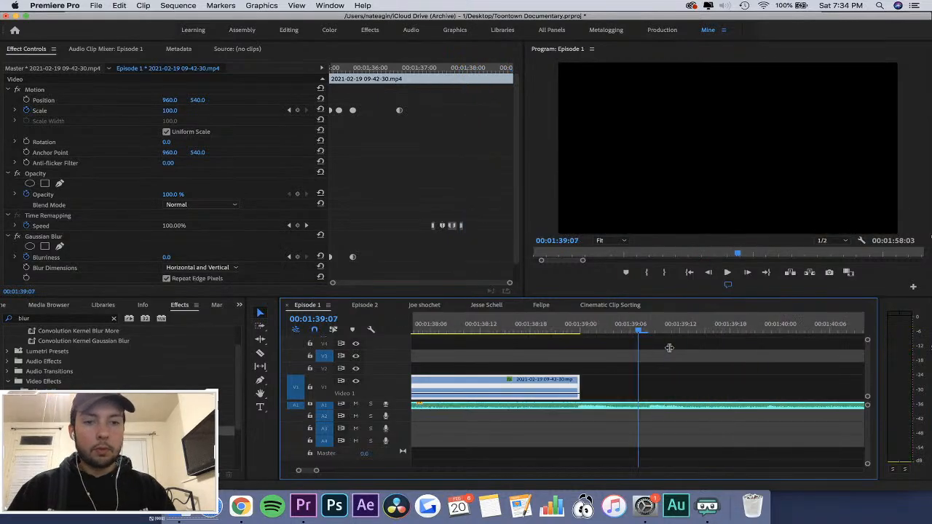
Cut the 09-42-30 clip at 00:01:38:20 and delete the short leftover piece after the cut.
{"action": "key", "text": "minus"}
{"action": "key", "text": "equal"}
{"action": "key", "text": "equal"}
{"action": "key", "text": "Right"}
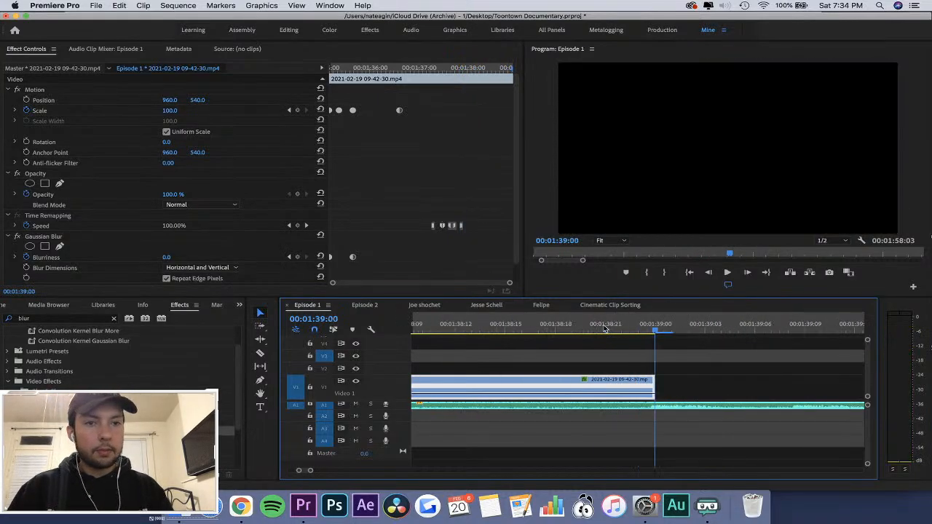
{"action": "key", "text": "Left"}
{"action": "key", "text": "Left"}
{"action": "key", "text": "Left"}
{"action": "key", "text": "Left"}
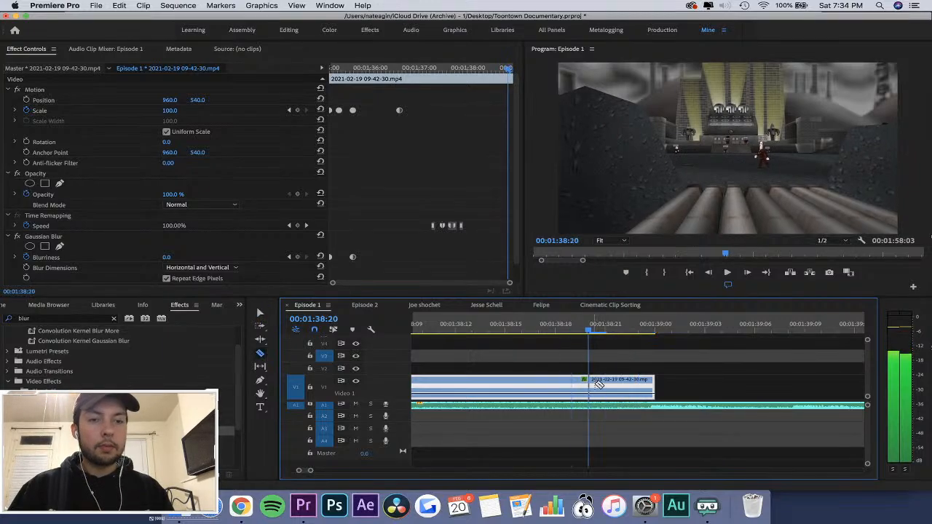
{"action": "left_click", "coordinate": [590, 384]}
{"action": "key", "text": "v"}
{"action": "left_click", "coordinate": [622, 386]}
{"action": "key", "text": "Delete"}
Shorten the first Speed ramp by moving its end keyframe earlier to about 00:01:37:10, and replay the clip.
{"action": "key", "text": "minus"}
{"action": "key", "text": "minus"}
{"action": "left_click", "coordinate": [494, 327]}
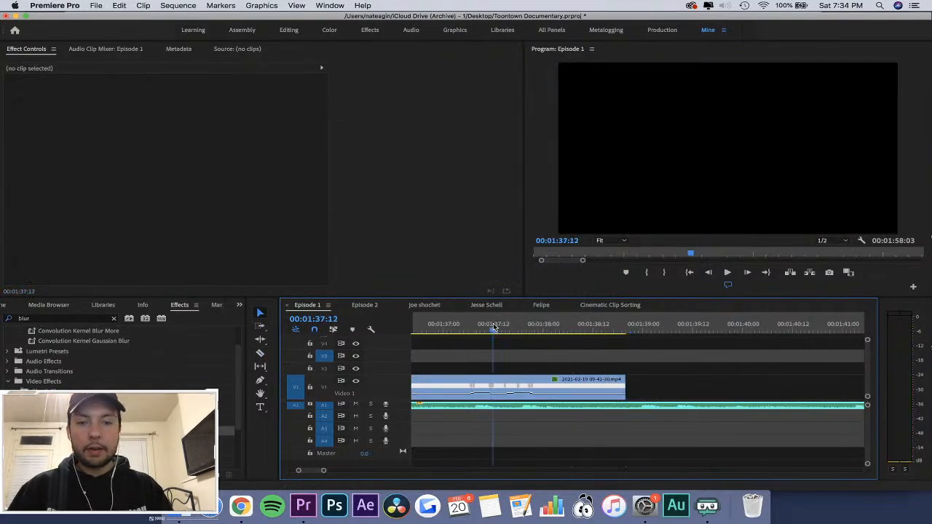
{"action": "key", "text": "equal"}
{"action": "key", "text": "equal"}
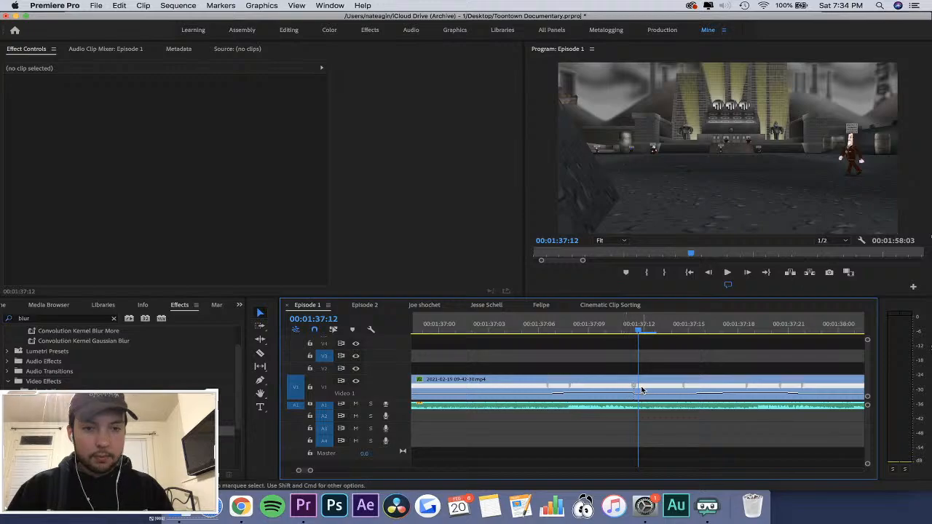
{"action": "left_click_drag", "start_coordinate": [635, 390], "coordinate": [613, 384]}
{"action": "key", "text": "space"}
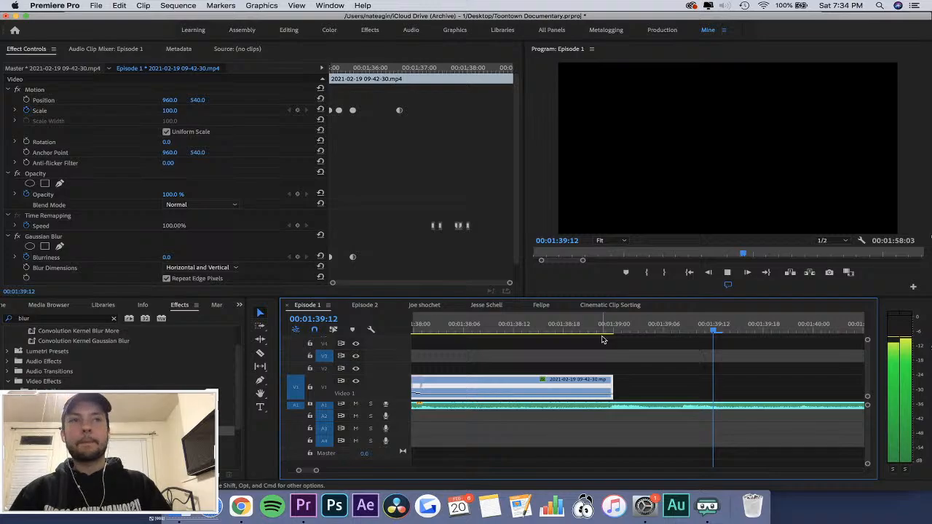
Save the project and replay the gameplay montage from 00:01:23:23 through the end of the 09-42-30 clip.
{"action": "key", "text": "space"}
{"action": "key", "text": "minus"}
{"action": "key", "text": "minus"}
{"action": "key", "text": "minus"}
{"action": "key", "text": "minus"}
{"action": "key", "text": "minus"}
{"action": "key", "text": "minus"}
{"action": "key", "text": "super+s"}
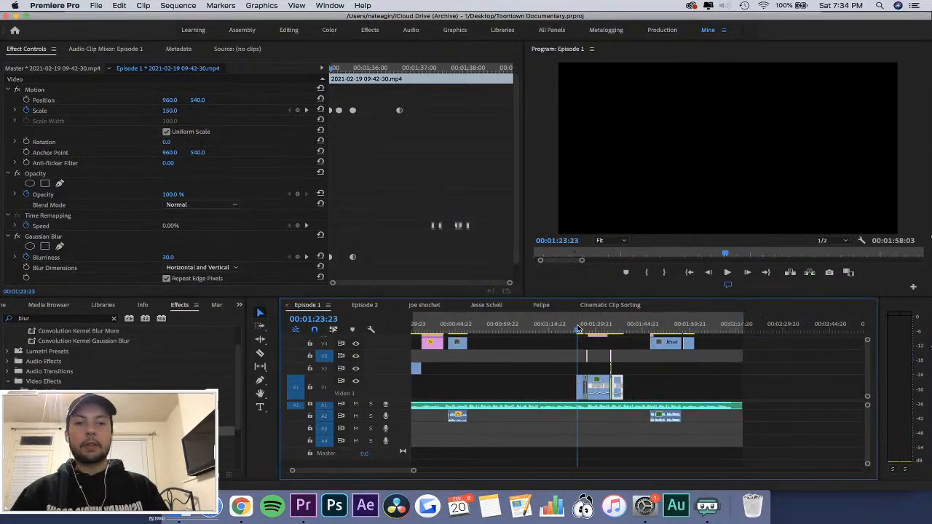
{"action": "key", "text": "space"}
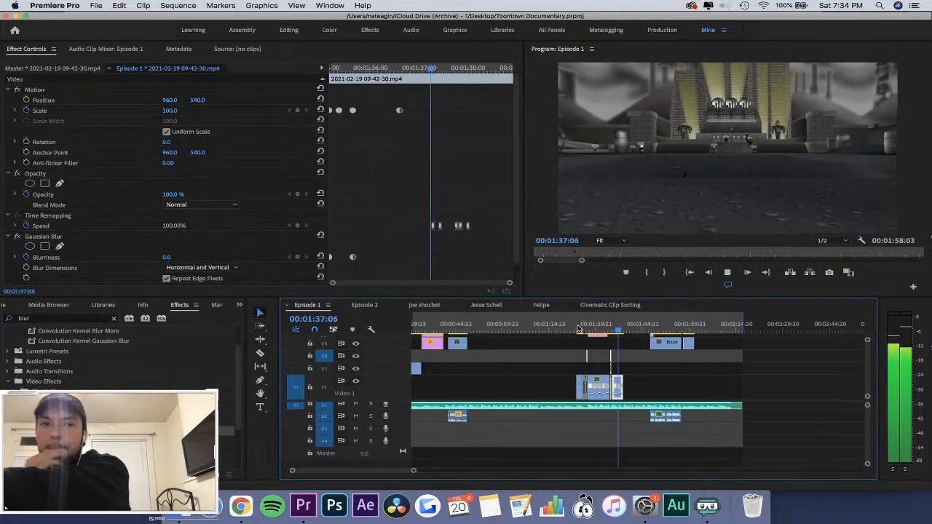
{"action": "key", "text": "="}
Nudge the start of the first Speed ramp slightly later, to about 00:01:37:07, and replay from about 00:01:37:04.
{"action": "key", "text": "="}
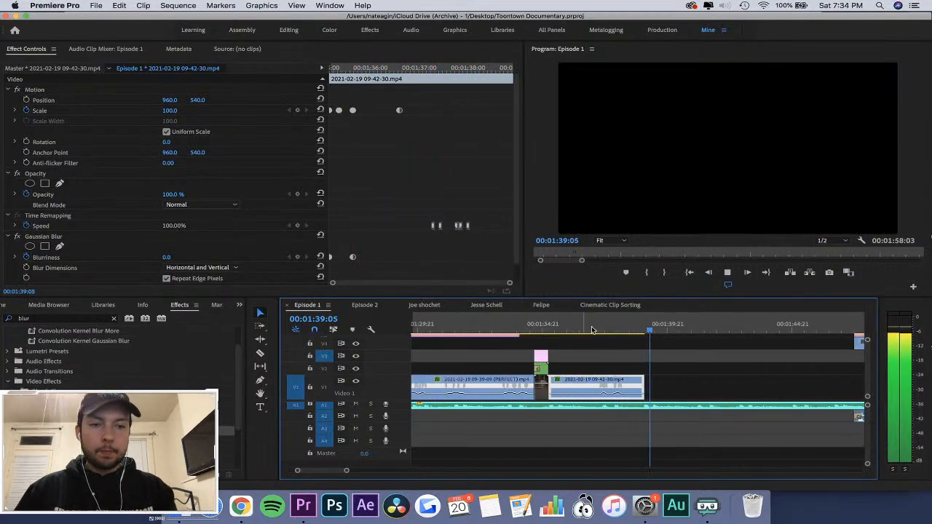
{"action": "left_click", "coordinate": [605, 330]}
{"action": "key", "text": "="}
{"action": "key", "text": "="}
{"action": "key", "text": "="}
{"action": "key", "text": "="}
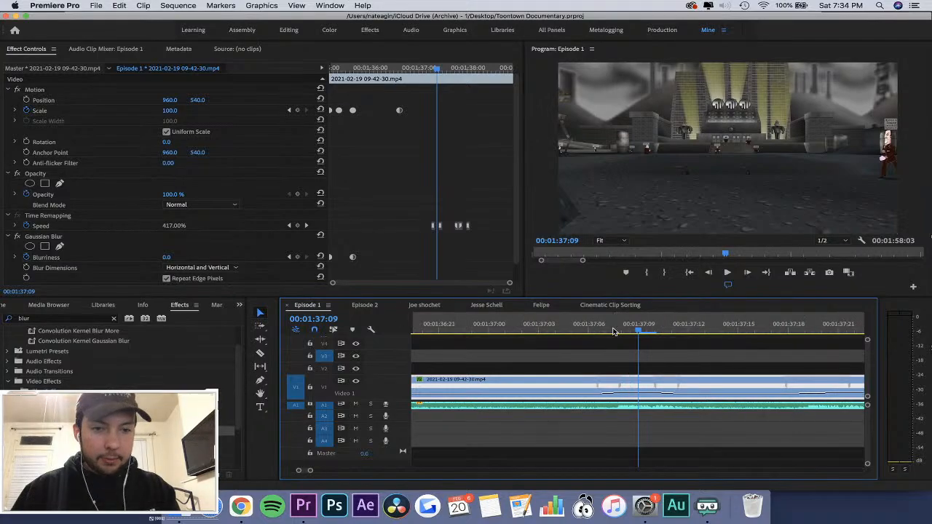
{"action": "left_click_drag", "start_coordinate": [608, 384], "coordinate": [614, 384]}
{"action": "left_click", "coordinate": [558, 318]}
{"action": "key", "text": "space"}
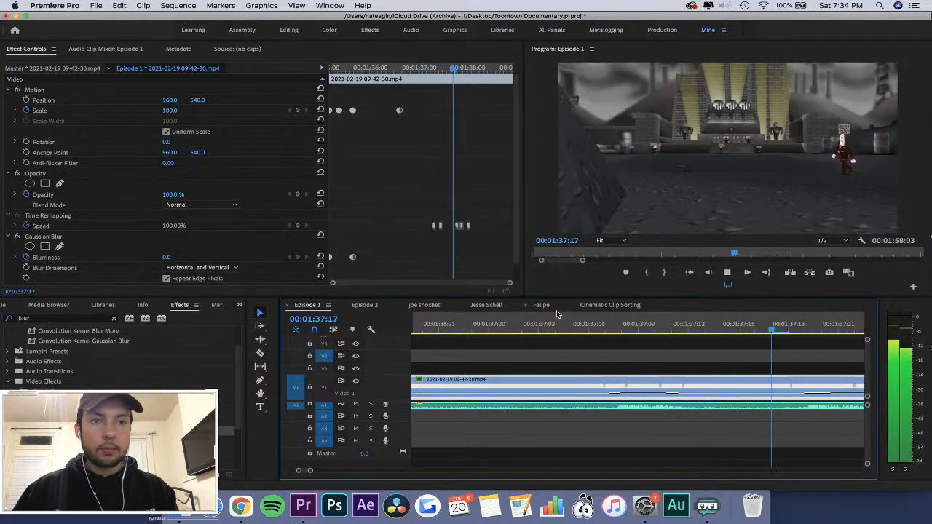
Move the start of the second Speed ramp later in its place on the music peak, at about 00:01:37:18.
{"action": "key", "text": "-"}
{"action": "left_click", "coordinate": [575, 315]}
{"action": "key", "text": "="}
{"action": "key", "text": "="}
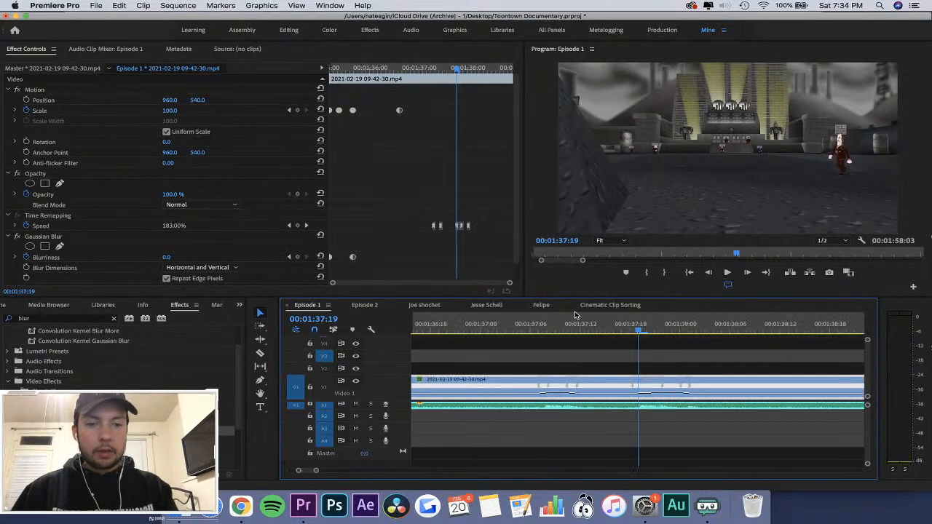
{"action": "left_click_drag", "start_coordinate": [659, 385], "coordinate": [628, 384]}
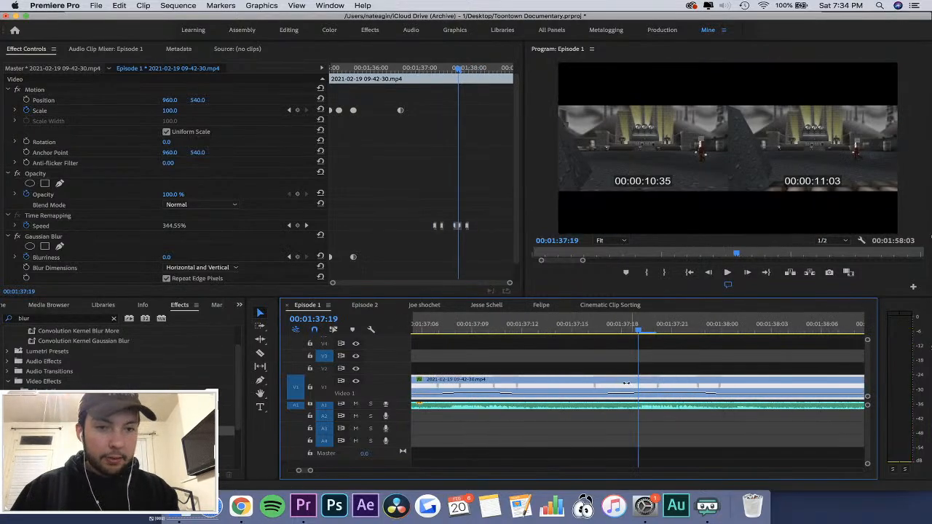
Replay the second Speed ramp from about 00:01:37:13 past the clip's end and save the project.
{"action": "left_click", "coordinate": [545, 326]}
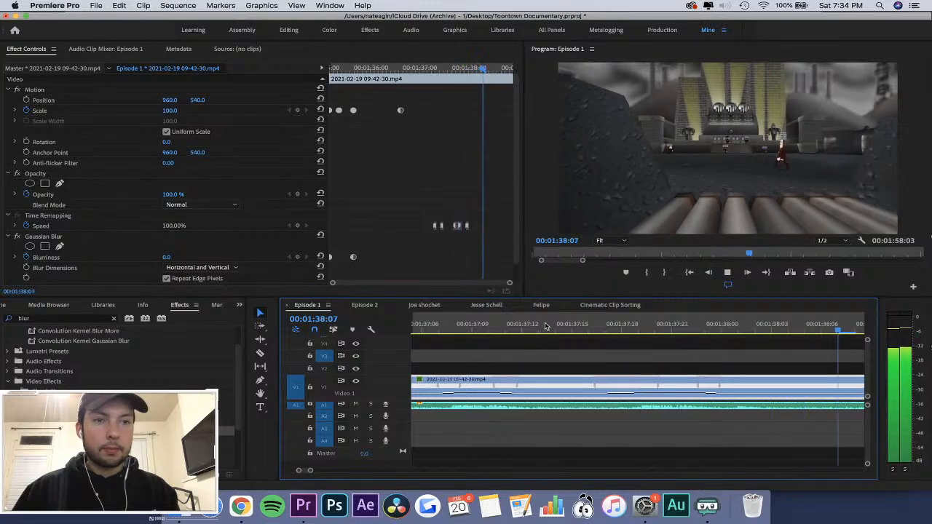
{"action": "key", "text": "-"}
{"action": "key", "text": "-"}
{"action": "key", "text": "="}
{"action": "key", "text": "="}
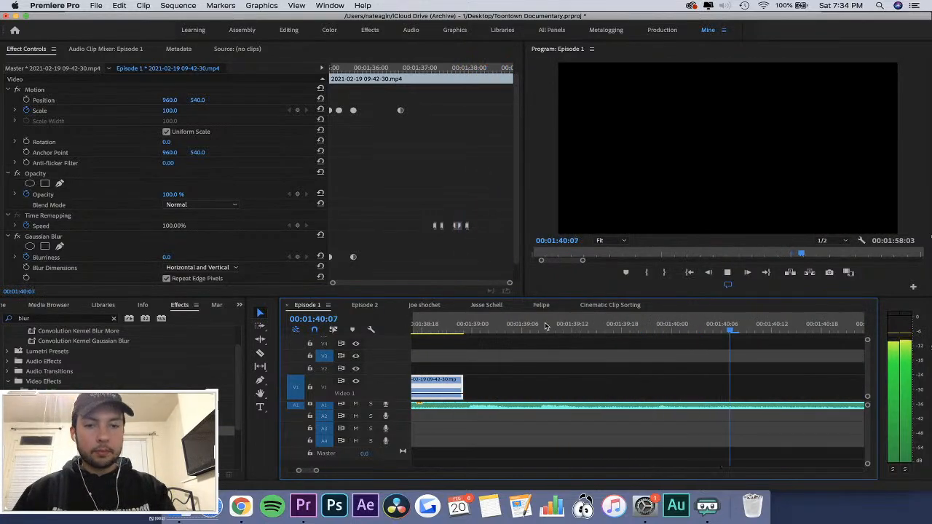
{"action": "key", "text": "-"}
{"action": "key", "text": "-"}
{"action": "key", "text": "-"}
{"action": "key", "text": "space"}
{"action": "key", "text": "super+s"}
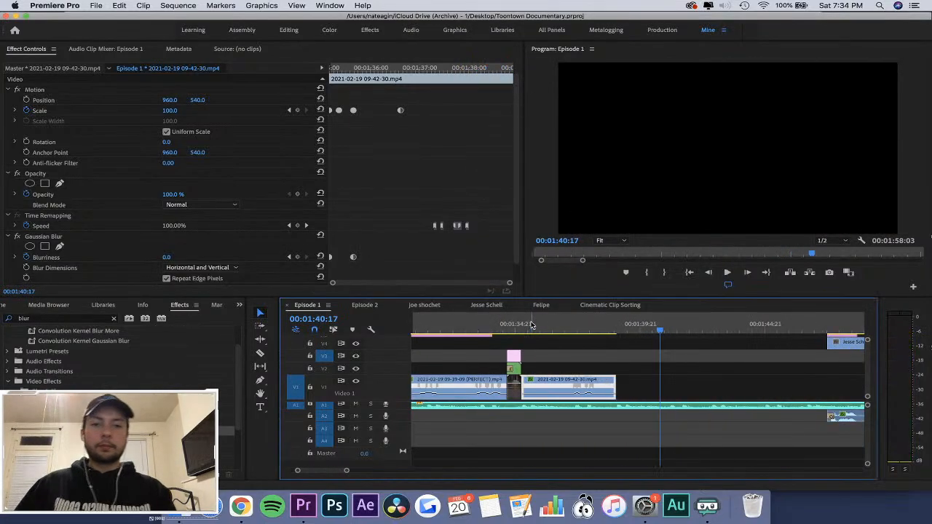
Find the Brightness & Contrast effect and apply it to the 09-42-30 clip.
{"action": "left_click", "coordinate": [530, 325]}
{"action": "left_click", "coordinate": [541, 358]}
{"action": "left_click", "coordinate": [542, 379]}
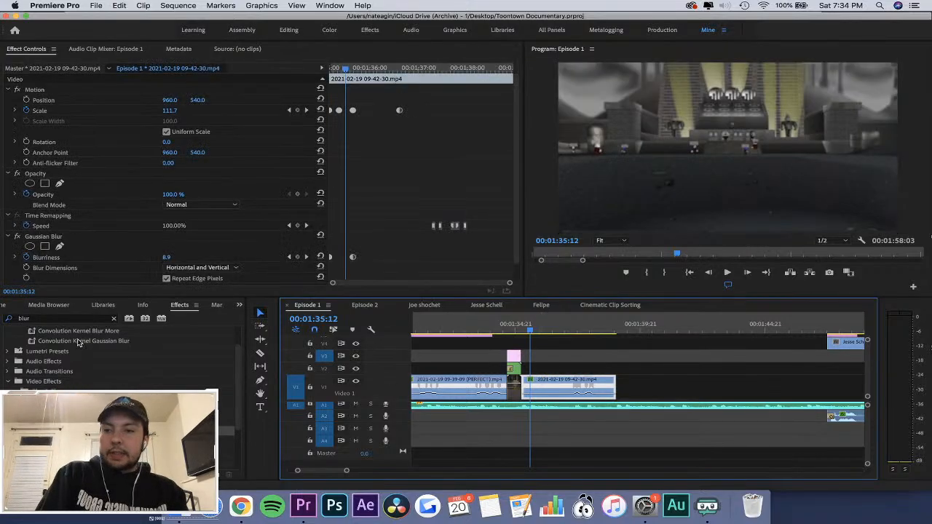
{"action": "left_click", "coordinate": [114, 320]}
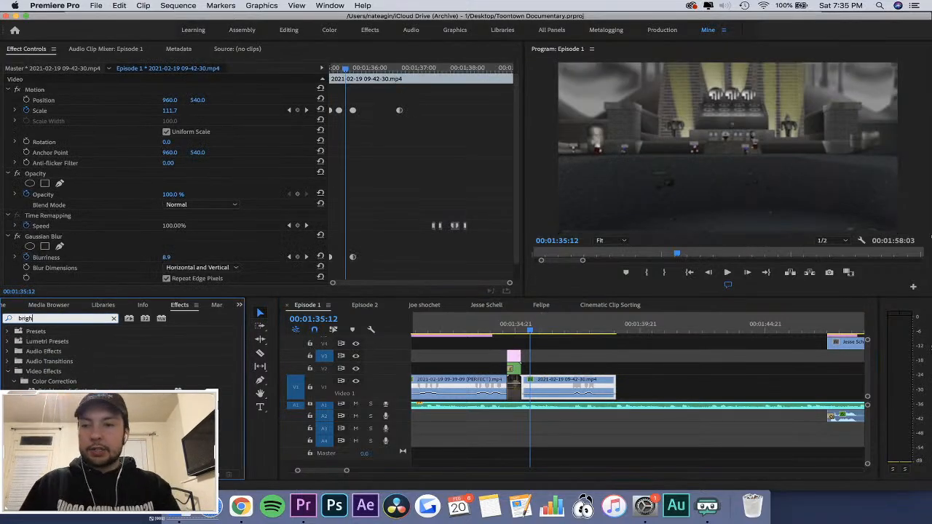
{"action": "left_click_drag", "start_coordinate": [67, 391], "coordinate": [564, 388]}
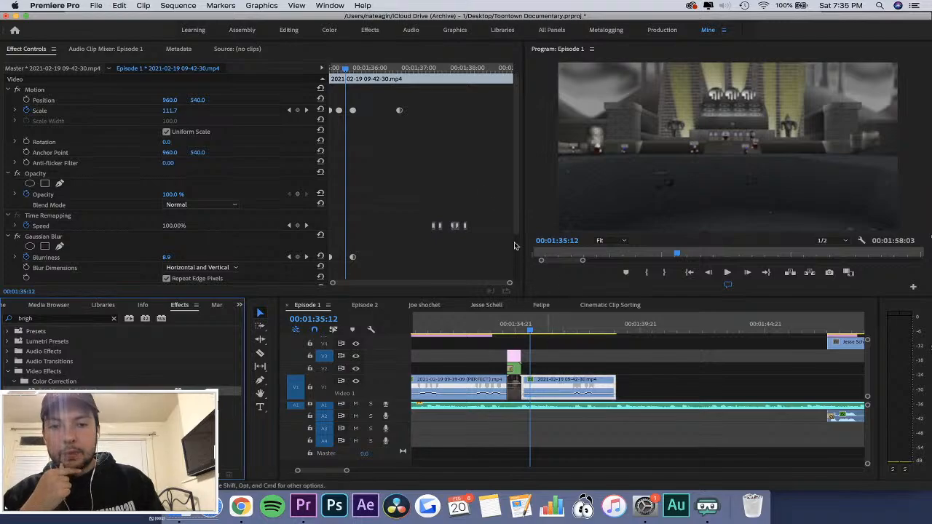
At the clip's start, 00:01:35:04, keyframe Brightness at 100 and Contrast at 77.
{"action": "left_click_drag", "start_coordinate": [368, 75], "coordinate": [270, 85]}
{"action": "left_click_drag", "start_coordinate": [520, 134], "coordinate": [523, 250]}
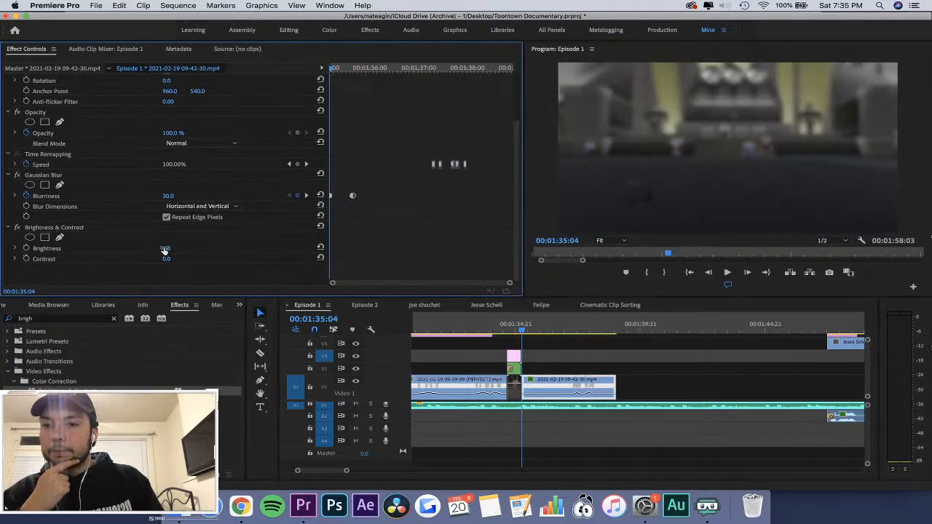
{"action": "left_click_drag", "start_coordinate": [165, 249], "coordinate": [191, 249]}
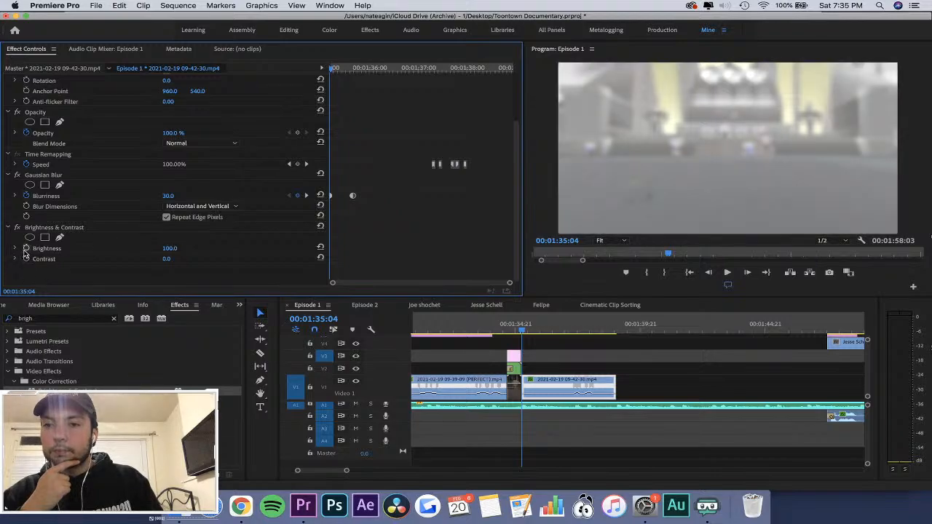
{"action": "left_click", "coordinate": [26, 249]}
{"action": "left_click", "coordinate": [27, 260]}
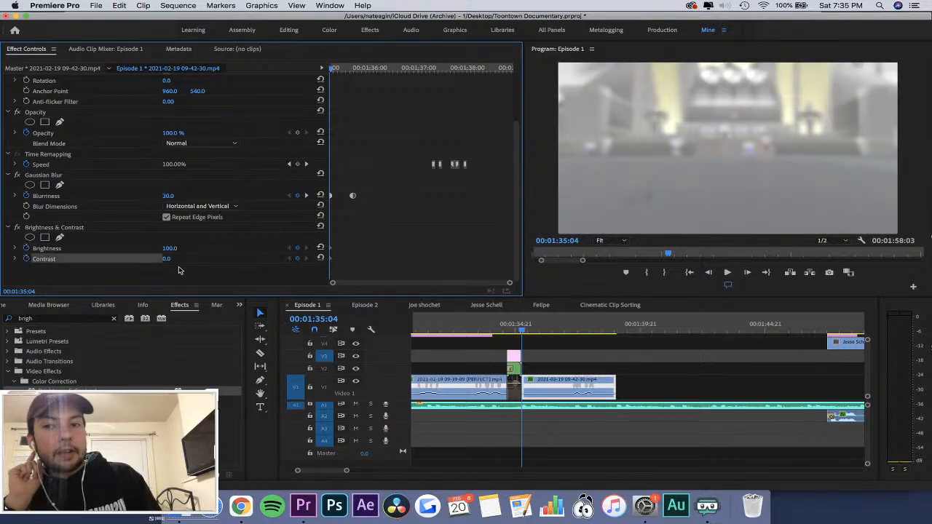
{"action": "left_click_drag", "start_coordinate": [167, 259], "coordinate": [394, 221]}
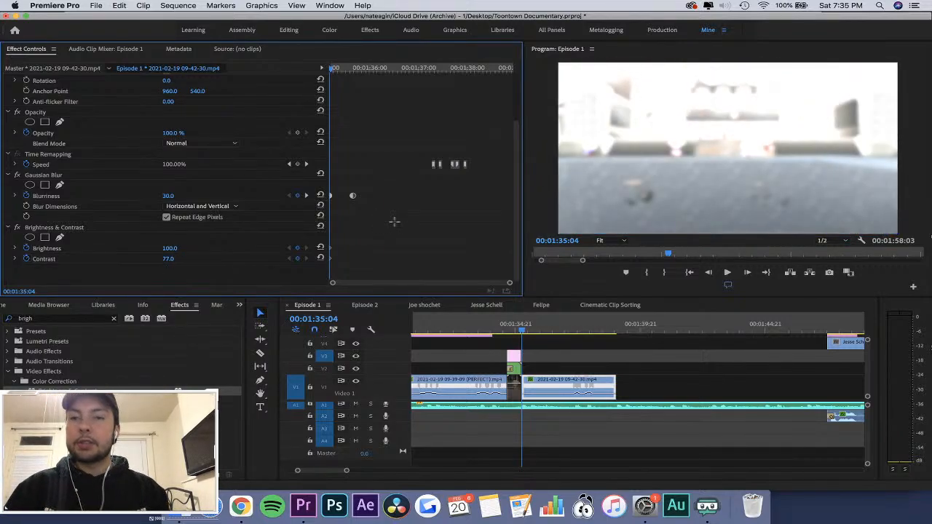
At 00:01:35:09 on the 09-42-30 clip, keyframe Brightness at 30 and Contrast at 0.
{"action": "key", "text": "space"}
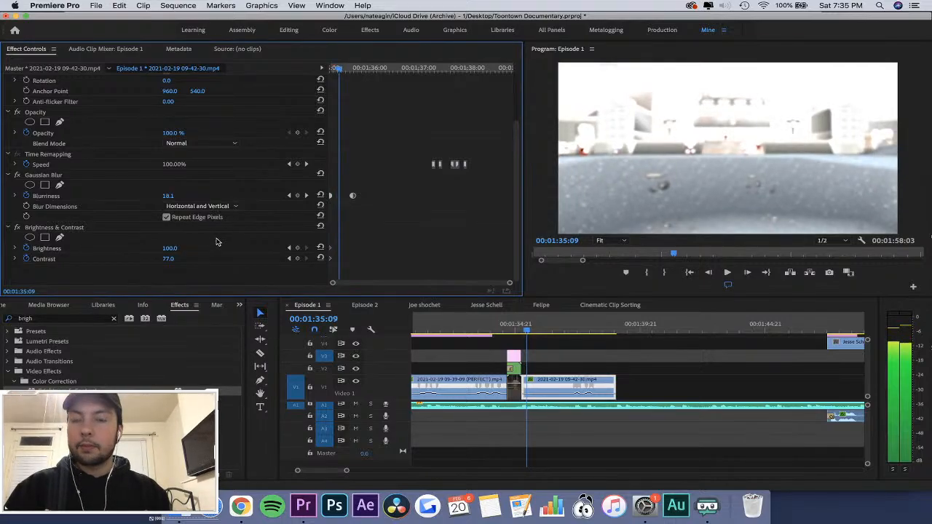
{"action": "scroll", "coordinate": [416, 195], "scroll_direction": "up", "scroll_amount": 2}
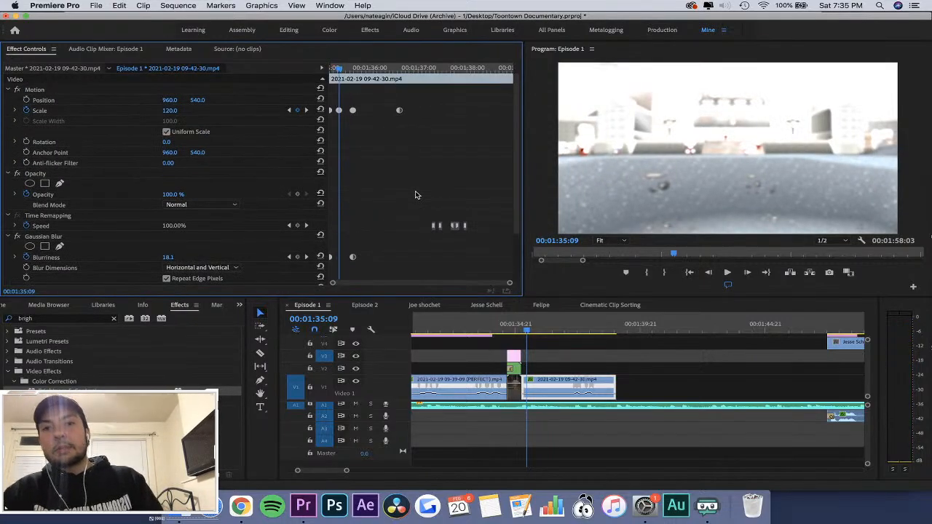
{"action": "scroll", "coordinate": [416, 195], "scroll_direction": "down", "scroll_amount": 2}
{"action": "scroll", "coordinate": [416, 195], "scroll_direction": "up", "scroll_amount": 2}
{"action": "scroll", "coordinate": [416, 195], "scroll_direction": "down", "scroll_amount": 2}
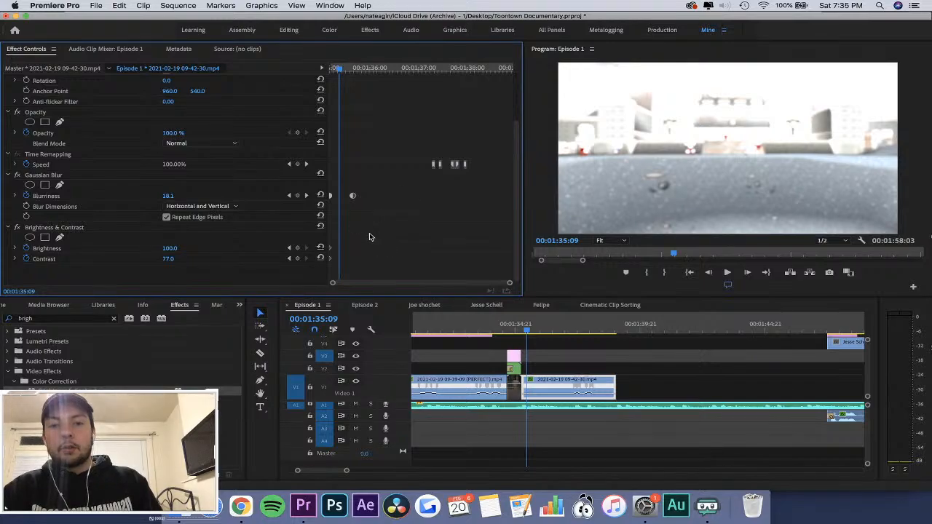
{"action": "key", "text": "equal"}
{"action": "key", "text": "equal"}
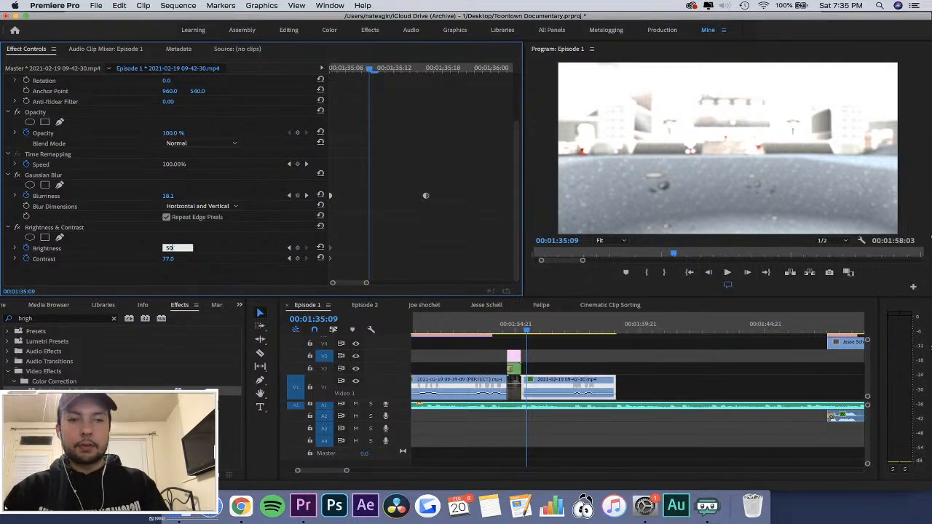
{"action": "key", "text": "Return"}
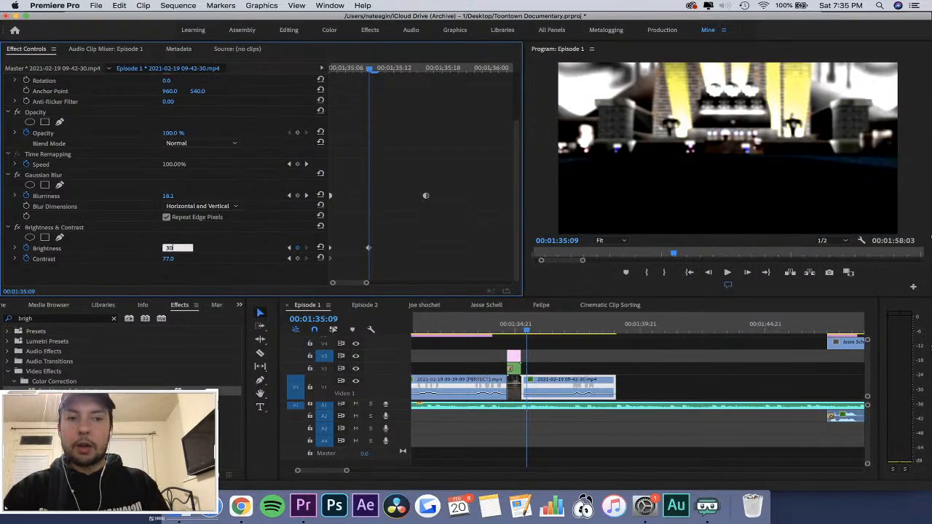
{"action": "key", "text": "Return"}
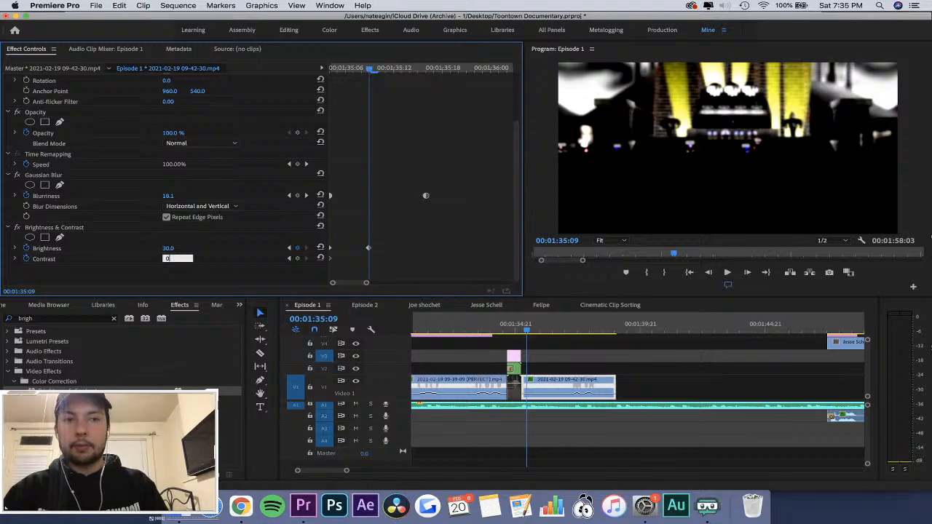
{"action": "key", "text": "Return"}
Review the frames after the flash and keyframe Brightness at 0 at 00:01:36:02.
{"action": "key", "text": "Left"}
{"action": "key", "text": "Left"}
{"action": "key", "text": "Left"}
{"action": "key", "text": "Left"}
{"action": "key", "text": "Left"}
{"action": "key", "text": "Right"}
{"action": "key", "text": "Right"}
{"action": "key", "text": "Right"}
{"action": "key", "text": "Right"}
{"action": "key", "text": "Right"}
{"action": "key", "text": "Right"}
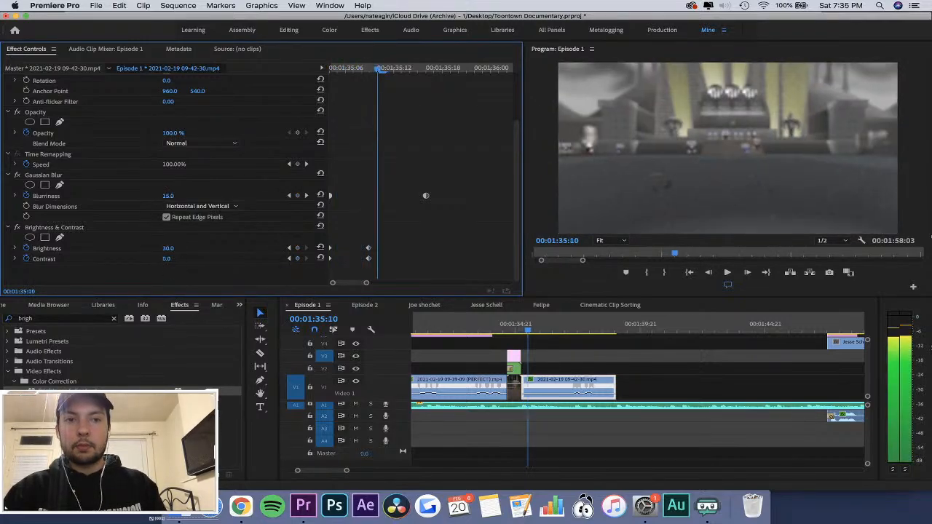
{"action": "key", "text": "Right"}
{"action": "key", "text": "Right"}
{"action": "key", "text": "Right"}
{"action": "key", "text": "Right"}
{"action": "key", "text": "Right"}
{"action": "key", "text": "Right"}
{"action": "key", "text": "Right"}
{"action": "key", "text": "Right"}
{"action": "key", "text": "Right"}
{"action": "key", "text": "Right"}
{"action": "key", "text": "Right"}
{"action": "key", "text": "Right"}
{"action": "key", "text": "Right"}
{"action": "key", "text": "Right"}
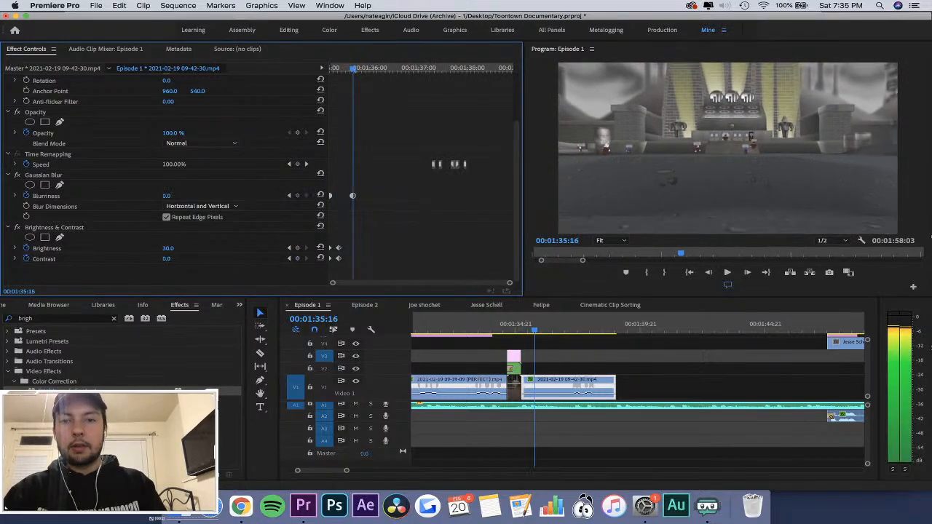
{"action": "key", "text": "Right"}
{"action": "key", "text": "Right"}
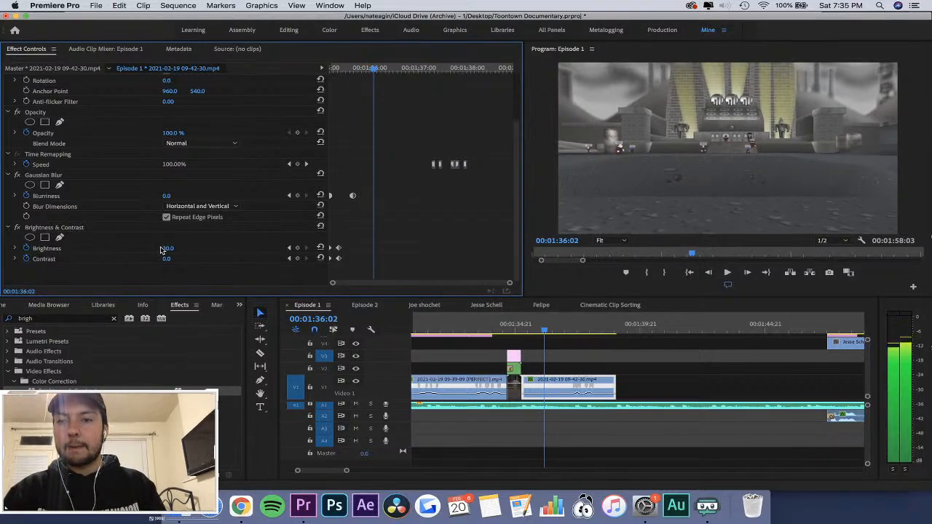
{"action": "type", "text": "0"}
{"action": "key", "text": "Return"}
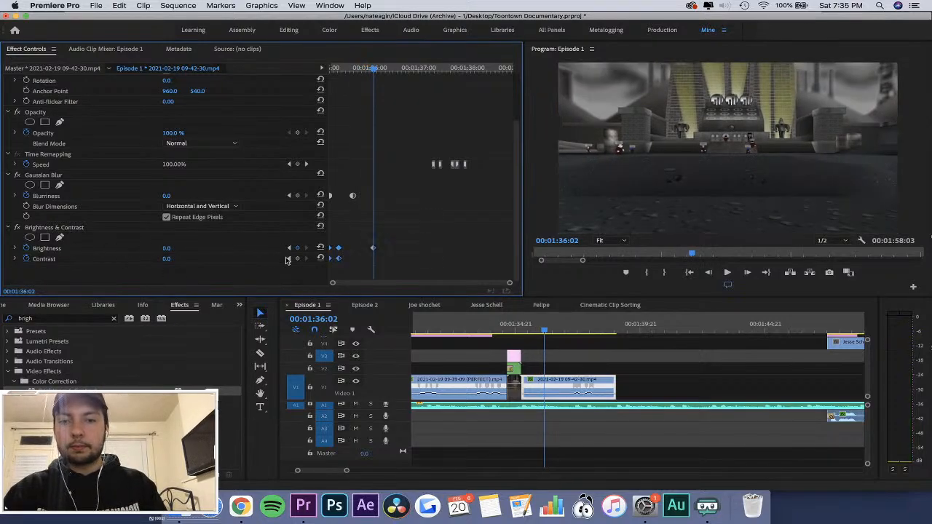
Set the Brightness and Contrast keyframes to Auto Bezier and replay the transition into the 09-42-30 clip.
{"action": "right_click", "coordinate": [374, 250]}
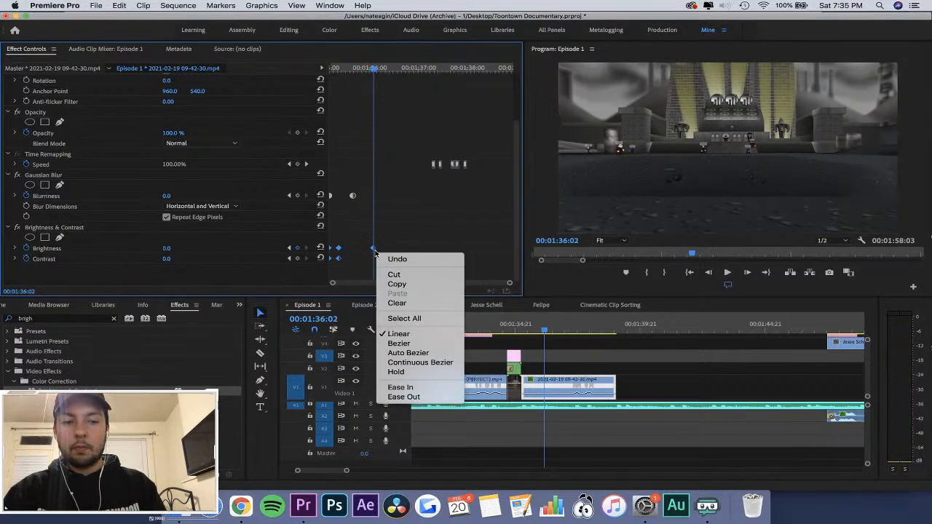
{"action": "left_click", "coordinate": [408, 354]}
{"action": "left_click", "coordinate": [499, 330]}
{"action": "key", "text": "space"}
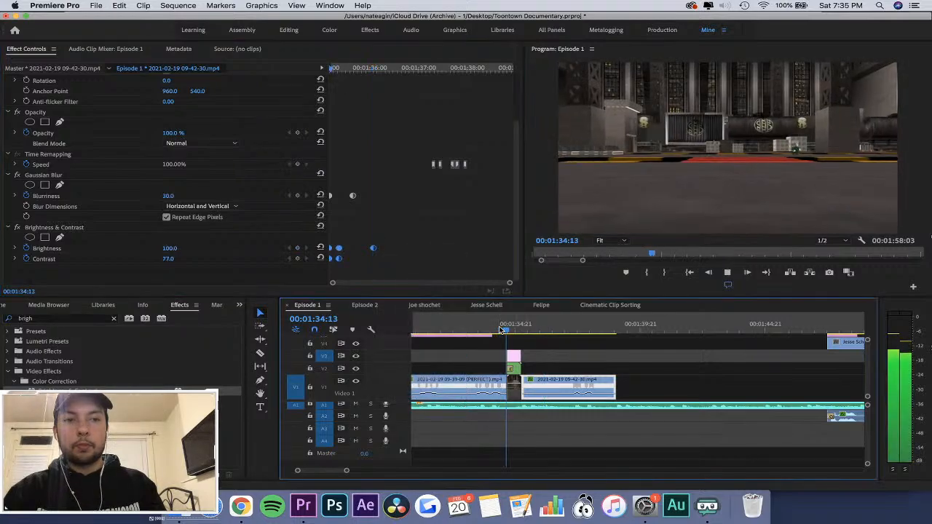
{"action": "left_click", "coordinate": [515, 330]}
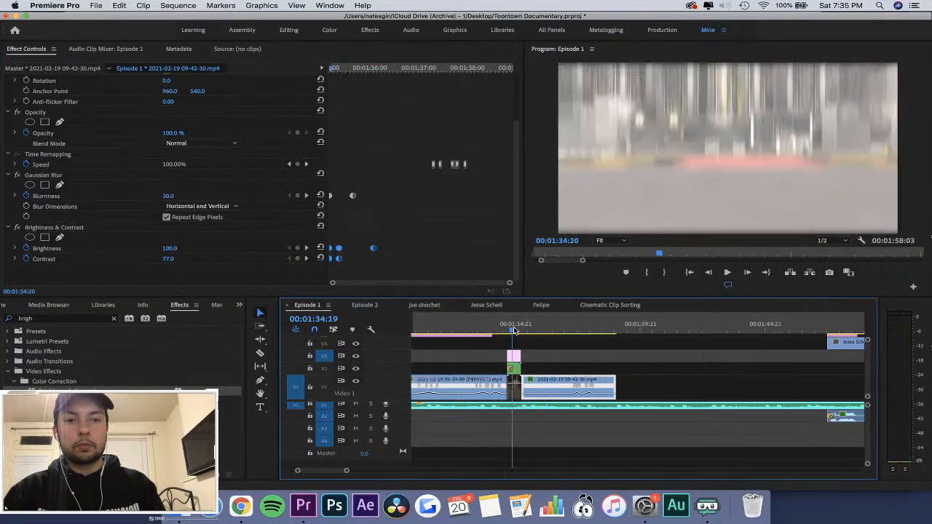
{"action": "key", "text": "space"}
{"action": "left_click", "coordinate": [420, 239]}
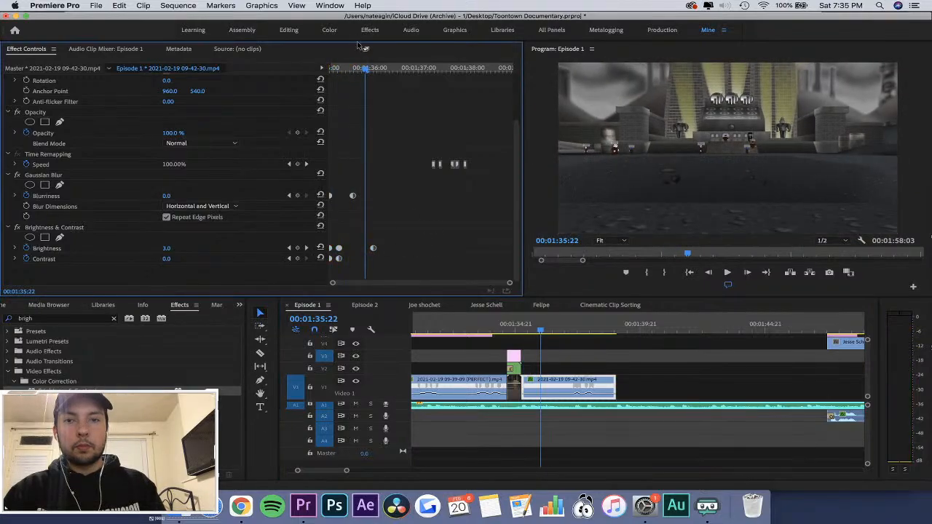
Move the second Contrast keyframe later, to about 00:01:35:20, and replay the transition from the preceding clip.
{"action": "left_click_drag", "start_coordinate": [345, 67], "coordinate": [281, 65]}
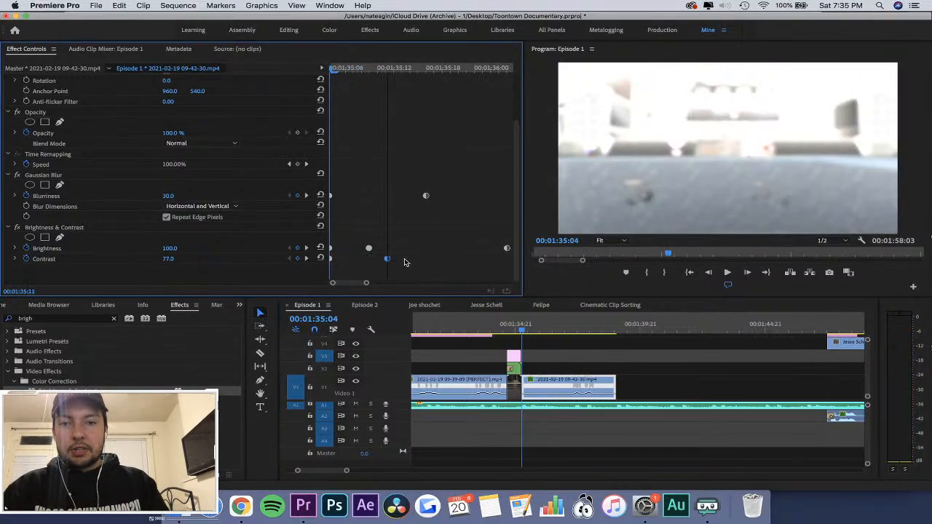
{"action": "key", "text": "space"}
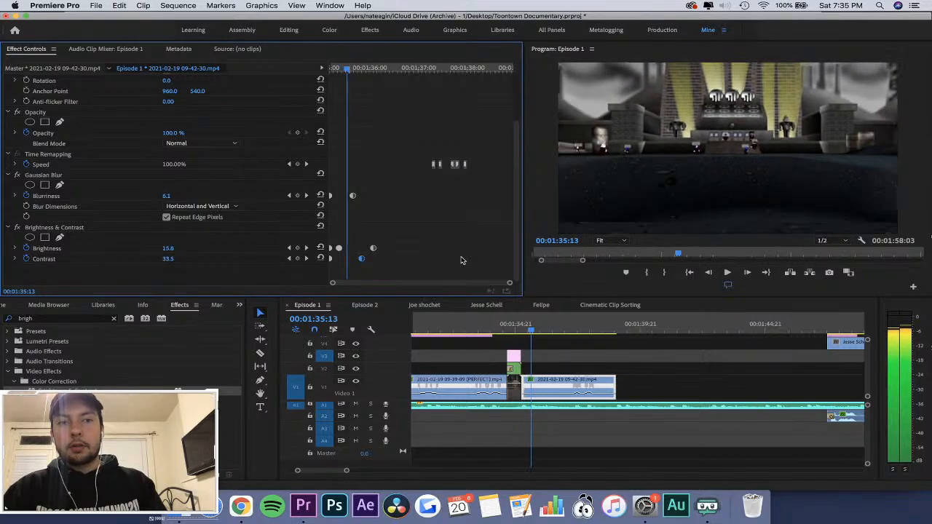
{"action": "left_click", "coordinate": [505, 328]}
{"action": "key", "text": "space"}
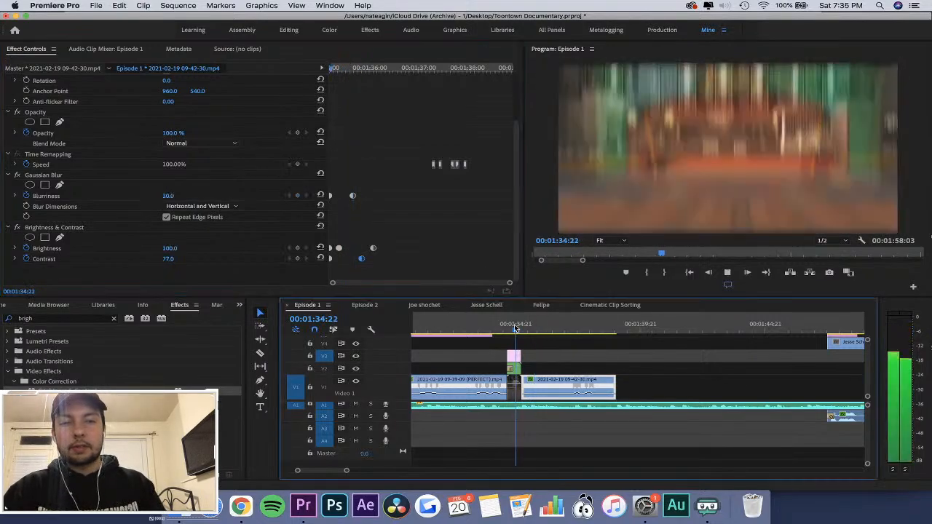
{"action": "left_click", "coordinate": [490, 327]}
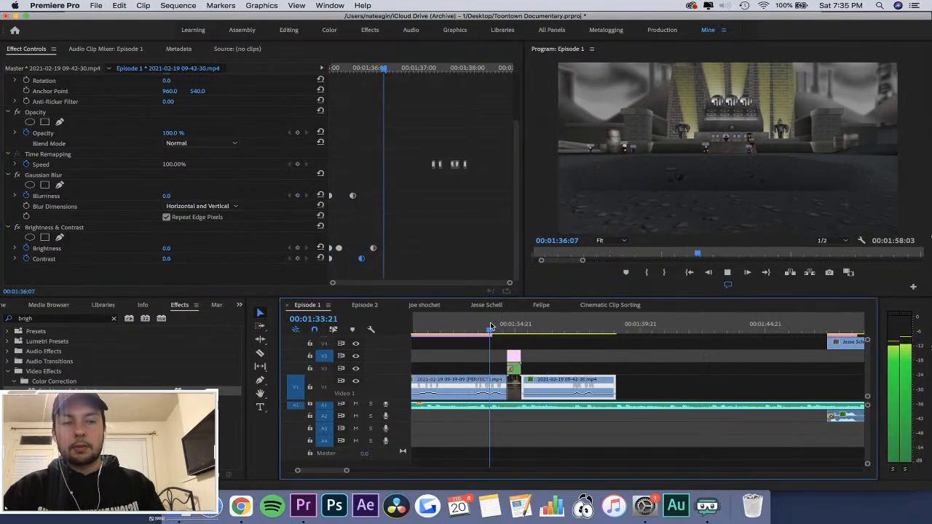
{"action": "key", "text": "space"}
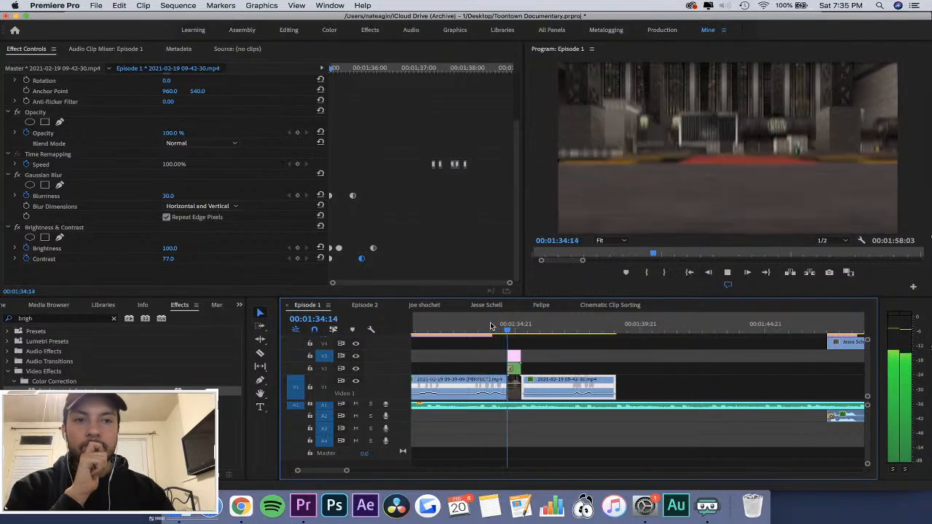
{"action": "key", "text": "space"}
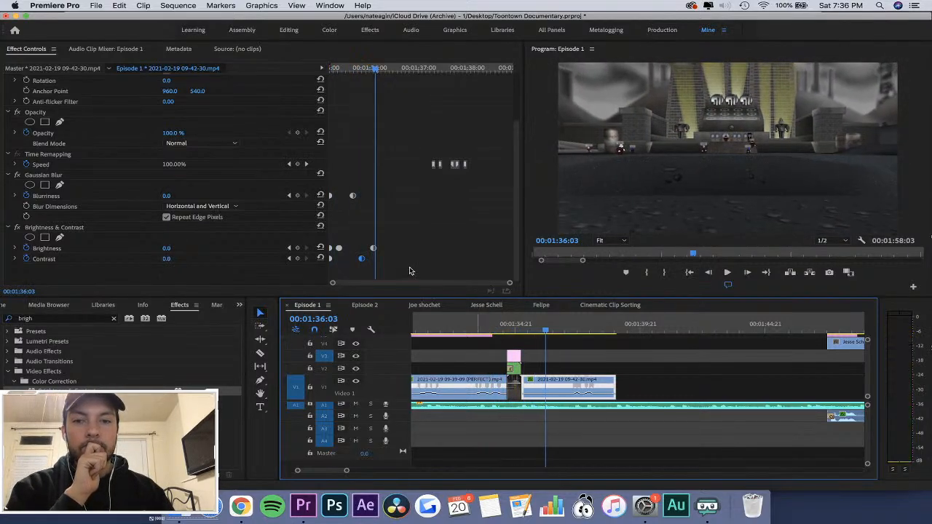
Move the second Contrast keyframe back in line with the last Blurriness keyframe and replay the entrance.
{"action": "left_click", "coordinate": [368, 265]}
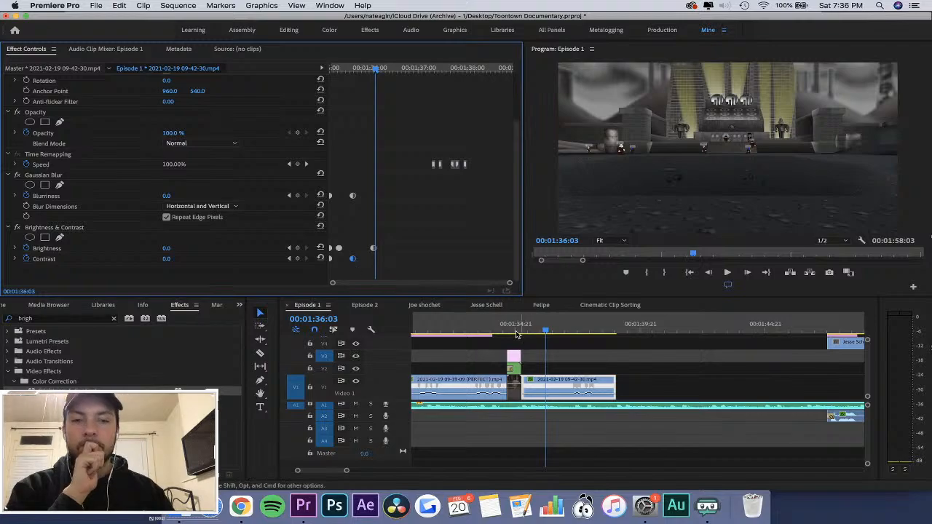
{"action": "left_click", "coordinate": [515, 334]}
{"action": "key", "text": "space"}
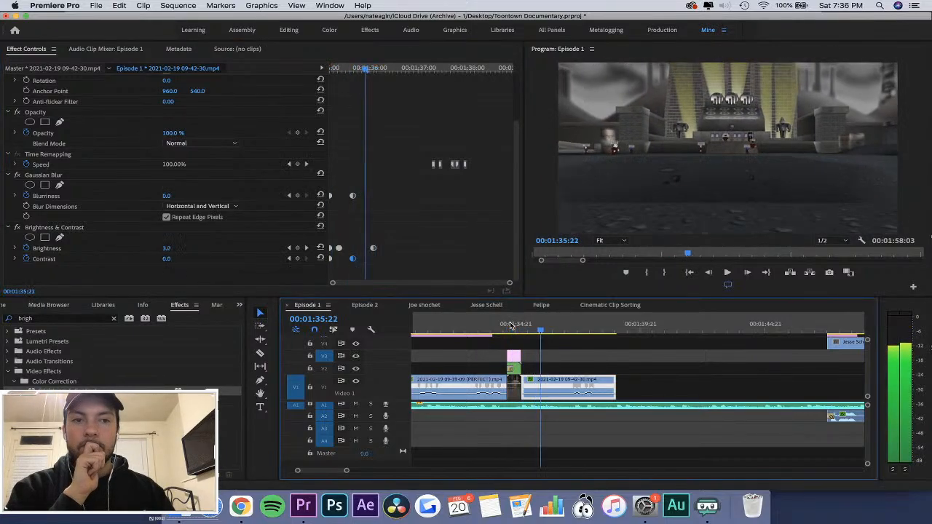
Add a Contrast keyframe of 20 at 00:01:35:09, in line with the middle Brightness keyframe.
{"action": "left_click_drag", "start_coordinate": [366, 67], "coordinate": [345, 79]}
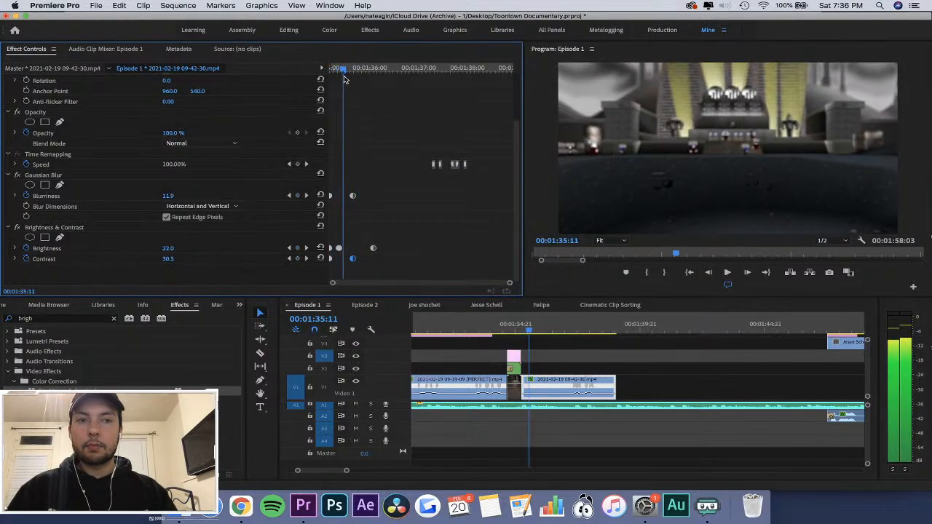
{"action": "key", "text": "equal"}
{"action": "key", "text": "equal"}
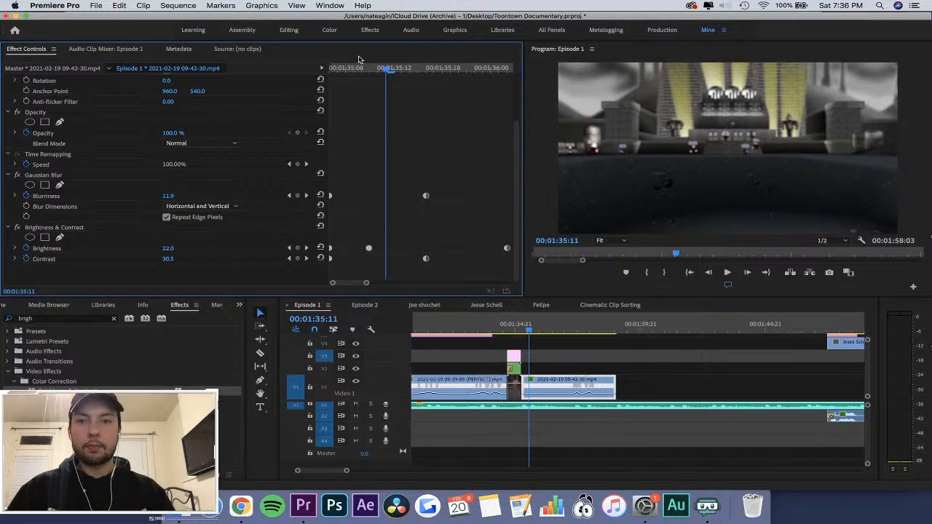
{"action": "key", "text": "Left"}
{"action": "key", "text": "Left"}
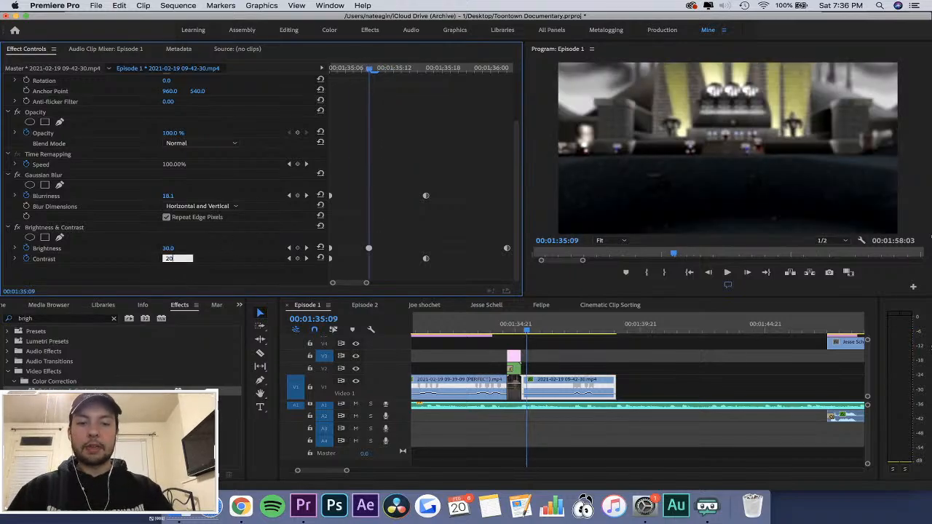
{"action": "key", "text": "Return"}
Move the last Contrast keyframe later, to about 00:01:35:22, just before the last Brightness keyframe.
{"action": "key", "text": "Right"}
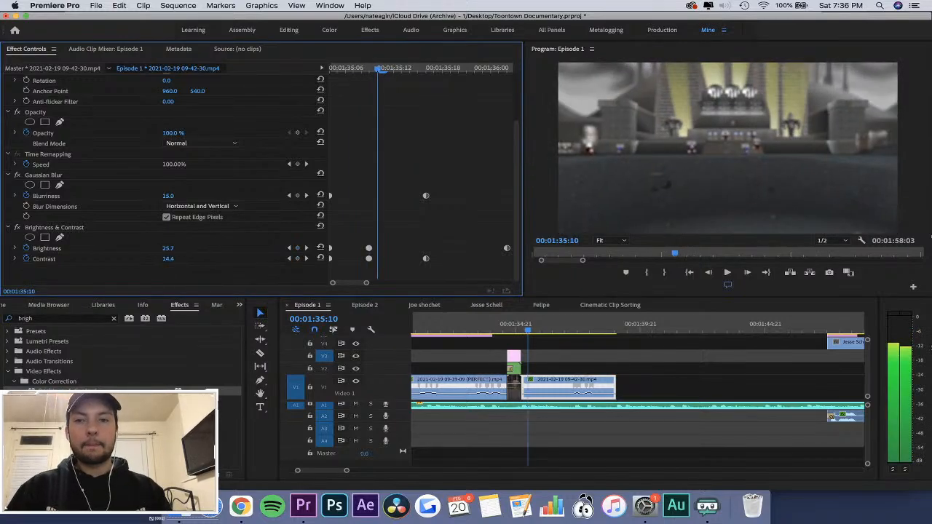
{"action": "key", "text": "Right"}
{"action": "key", "text": "Right"}
{"action": "key", "text": "Right"}
{"action": "key", "text": "Right"}
{"action": "key", "text": "Right"}
{"action": "key", "text": "Right"}
{"action": "key", "text": "Right"}
{"action": "key", "text": "Right"}
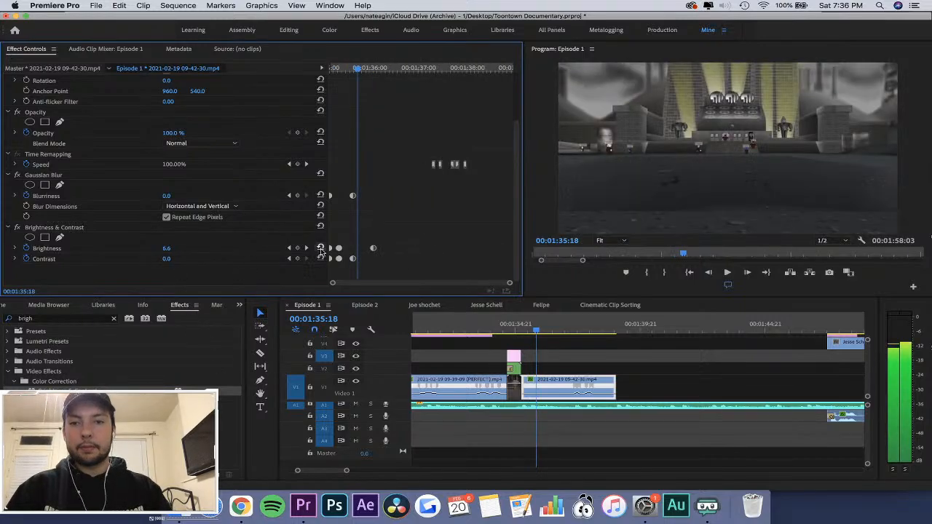
{"action": "left_click_drag", "start_coordinate": [352, 261], "coordinate": [366, 265]}
{"action": "left_click_drag", "start_coordinate": [533, 333], "coordinate": [515, 325]}
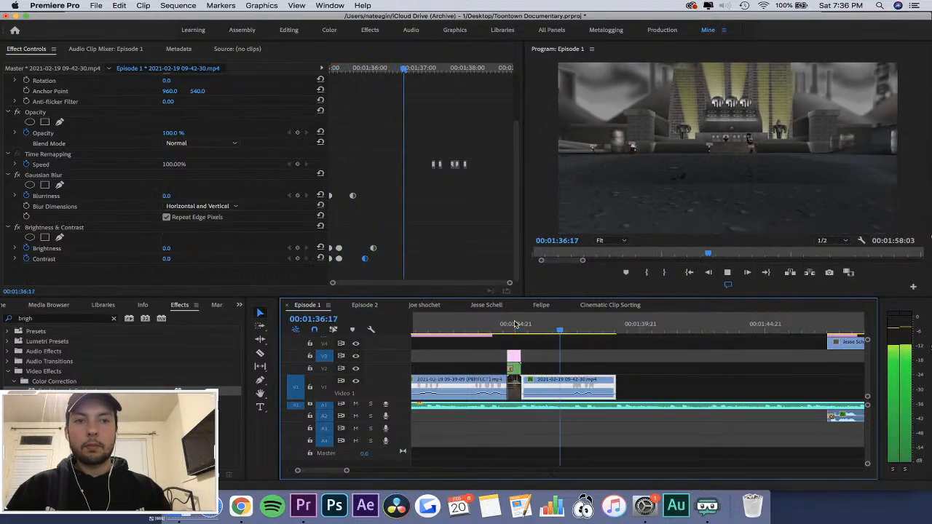
Replay the flash entrance and both speed ramps past the 09-42-30 clip's end, and save the project.
{"action": "left_click", "coordinate": [515, 325]}
{"action": "key", "text": "space"}
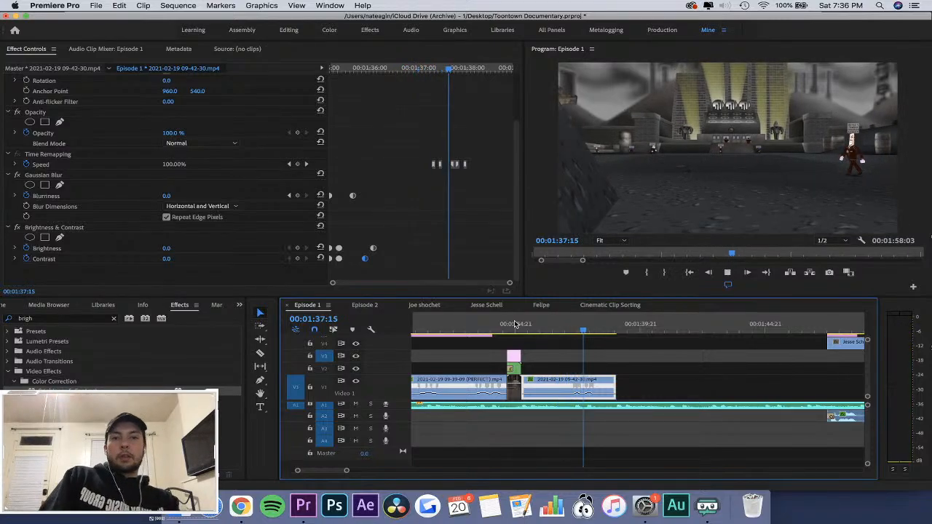
{"action": "left_click", "coordinate": [536, 325]}
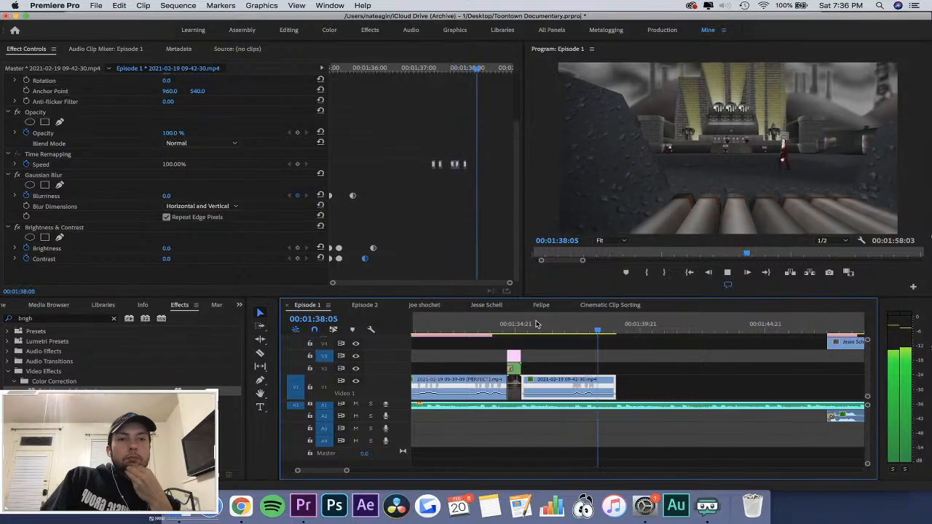
{"action": "key", "text": "space"}
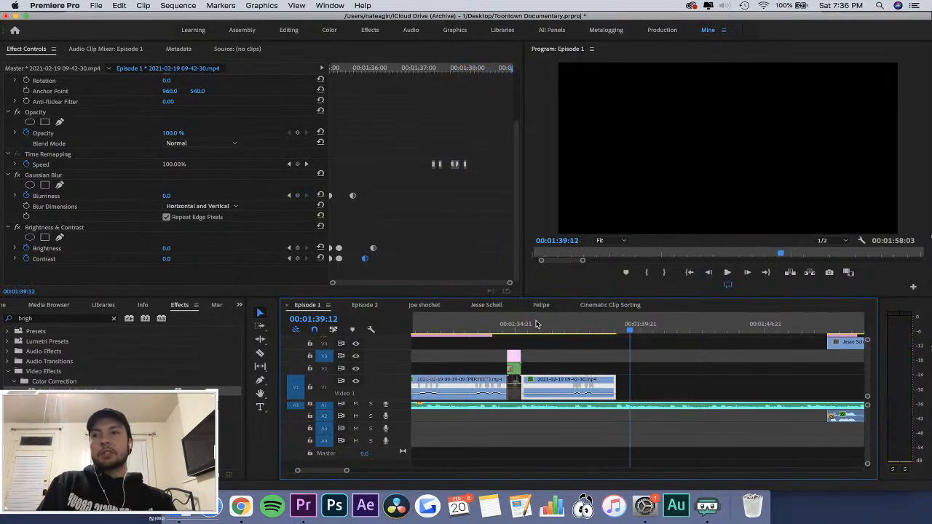
{"action": "key", "text": "super+s"}
Move the start of the first Speed ramp slightly earlier, to about 00:01:37:06, and replay it with the music.
{"action": "left_click", "coordinate": [581, 329]}
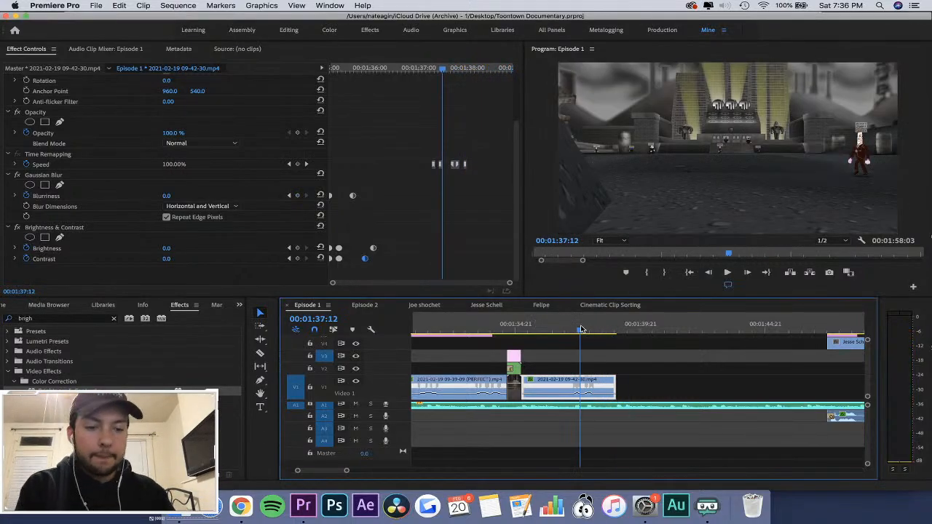
{"action": "key", "text": "equal"}
{"action": "key", "text": "equal"}
{"action": "key", "text": "equal"}
{"action": "key", "text": "equal"}
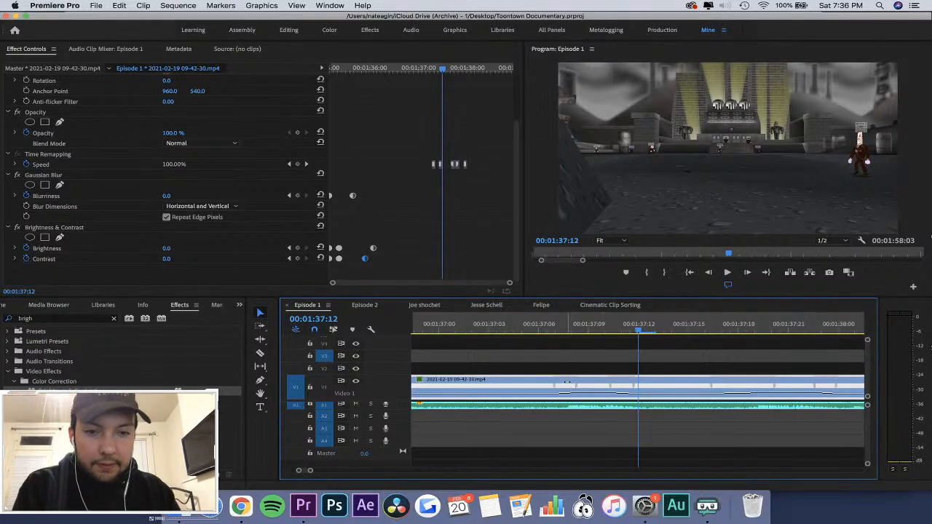
{"action": "left_click", "coordinate": [522, 331]}
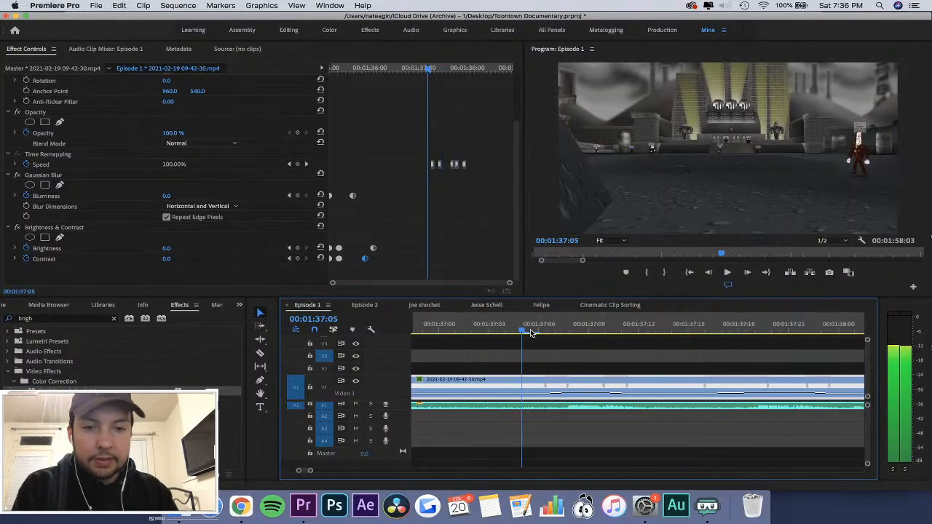
{"action": "key", "text": "space"}
{"action": "key", "text": "minus"}
{"action": "key", "text": "minus"}
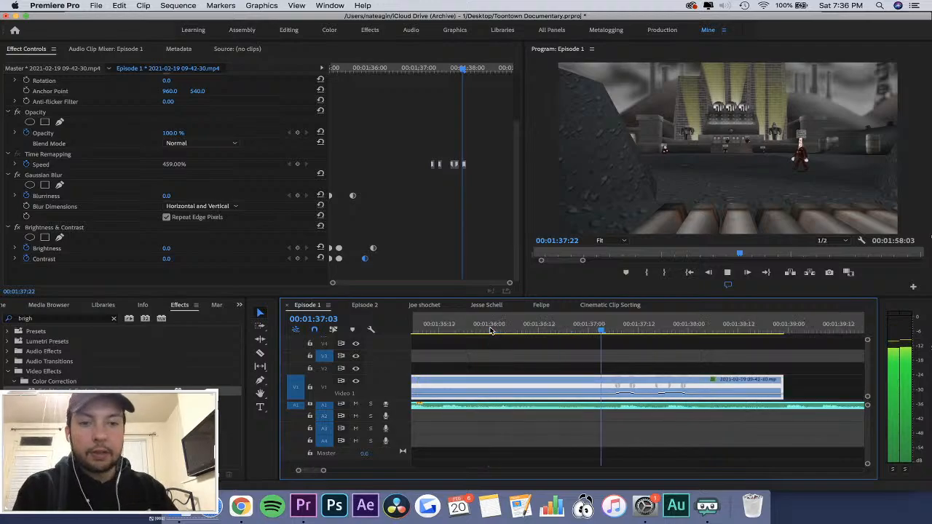
Move the start of the first Speed ramp slightly later, to about 00:01:37:07, and replay it with the music.
{"action": "left_click", "coordinate": [585, 328]}
{"action": "key", "text": "space"}
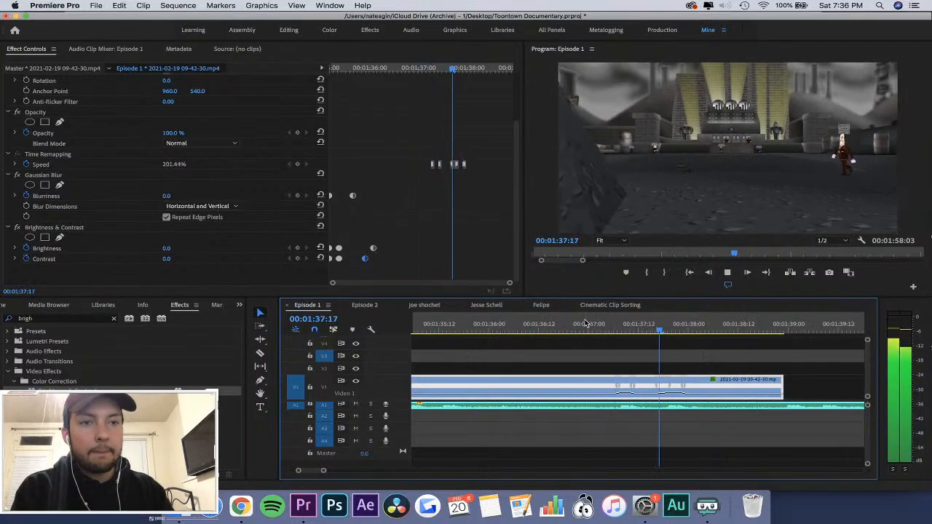
{"action": "key", "text": "space"}
{"action": "key", "text": "equal"}
{"action": "key", "text": "equal"}
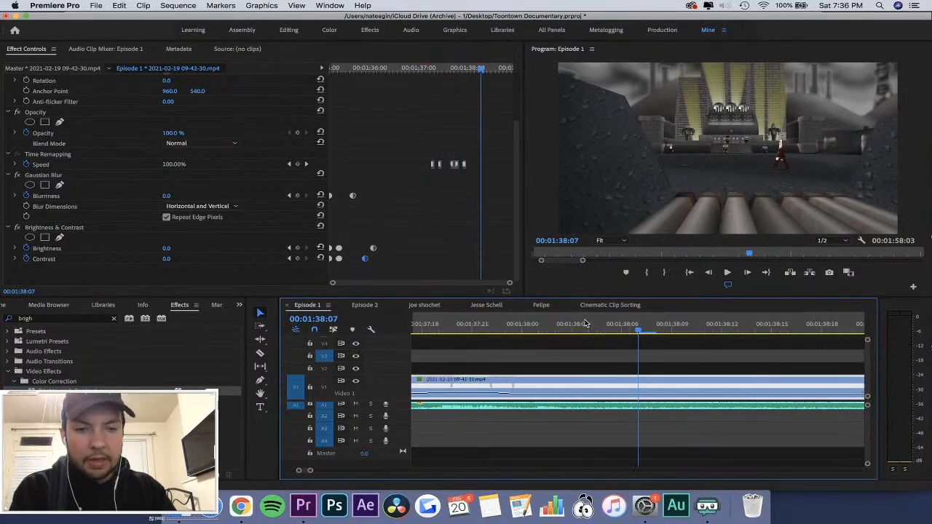
{"action": "scroll", "coordinate": [585, 323], "scroll_direction": "up", "scroll_amount": 2}
{"action": "scroll", "coordinate": [610, 324], "scroll_direction": "up", "scroll_amount": 3}
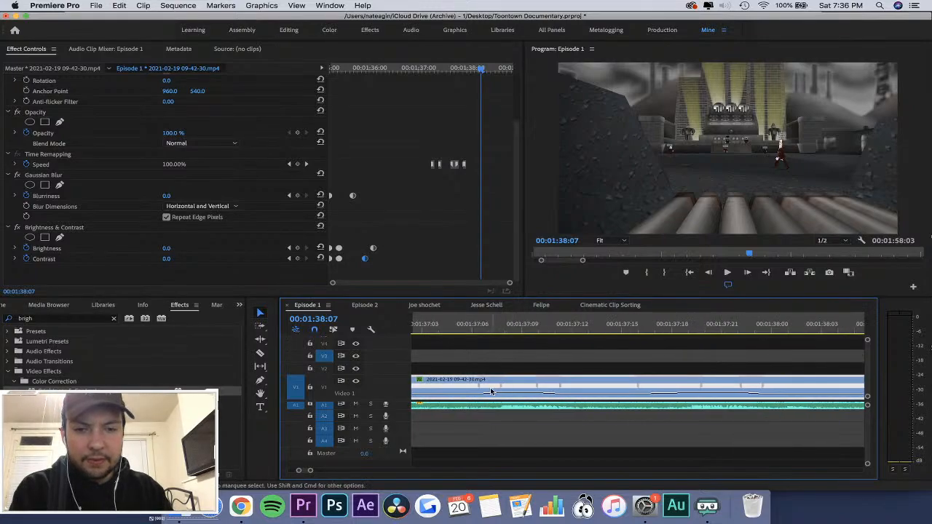
{"action": "left_click_drag", "start_coordinate": [490, 387], "coordinate": [502, 386]}
{"action": "left_click", "coordinate": [439, 323]}
{"action": "key", "text": "space"}
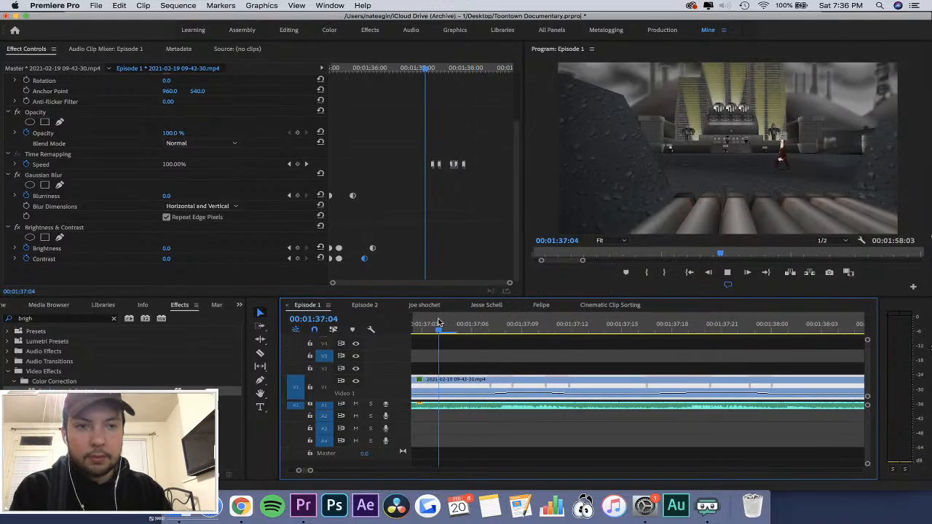
{"action": "key", "text": "minus"}
{"action": "key", "text": "minus"}
{"action": "key", "text": "minus"}
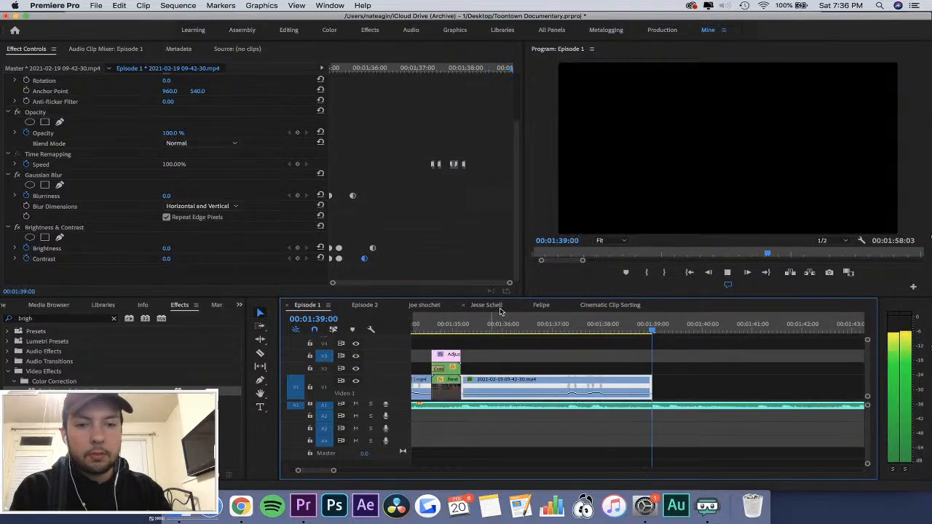
Replay the 09-42-30 clip from its flash entrance past its end, and save the project.
{"action": "left_click", "coordinate": [460, 321]}
{"action": "key", "text": "space"}
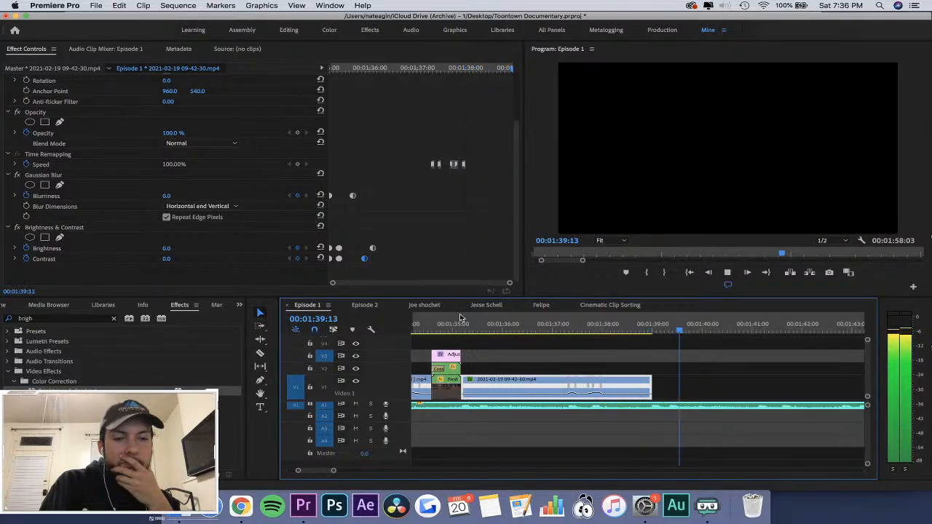
{"action": "key", "text": "minus"}
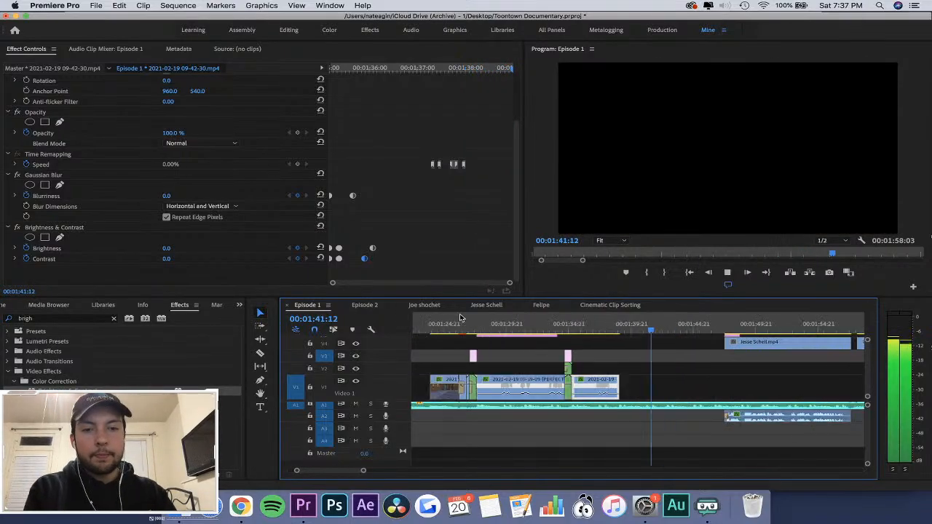
{"action": "key", "text": "super+s"}
{"action": "key", "text": "minus"}
{"action": "key", "text": "minus"}
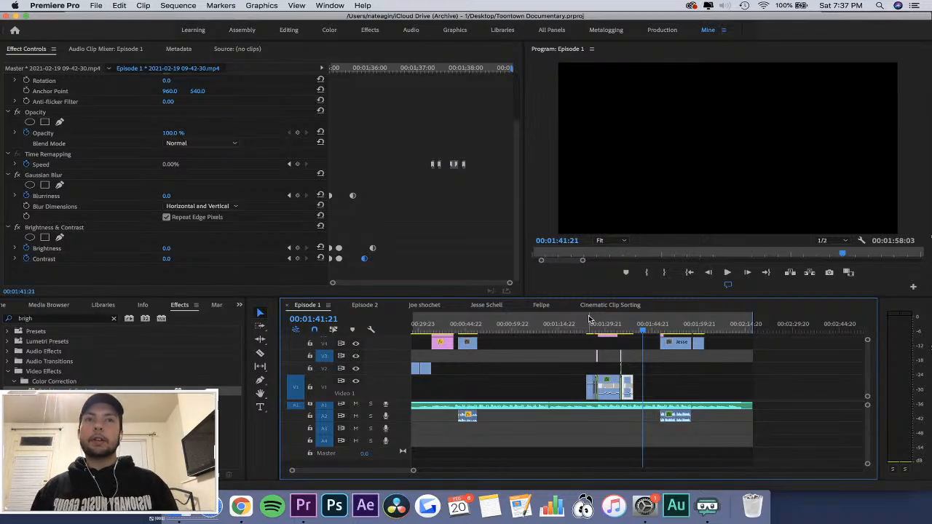
{"action": "key", "text": "super+s"}
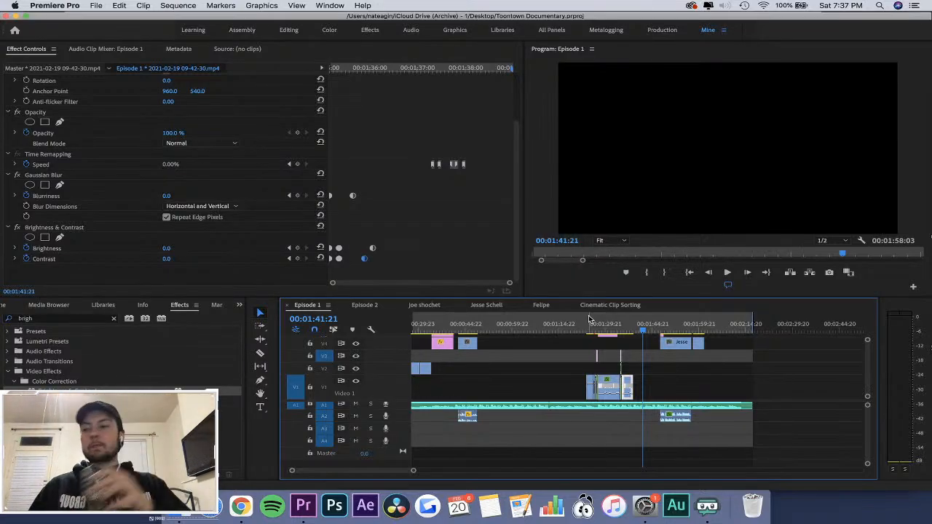
{"action": "key", "text": "super+s"}
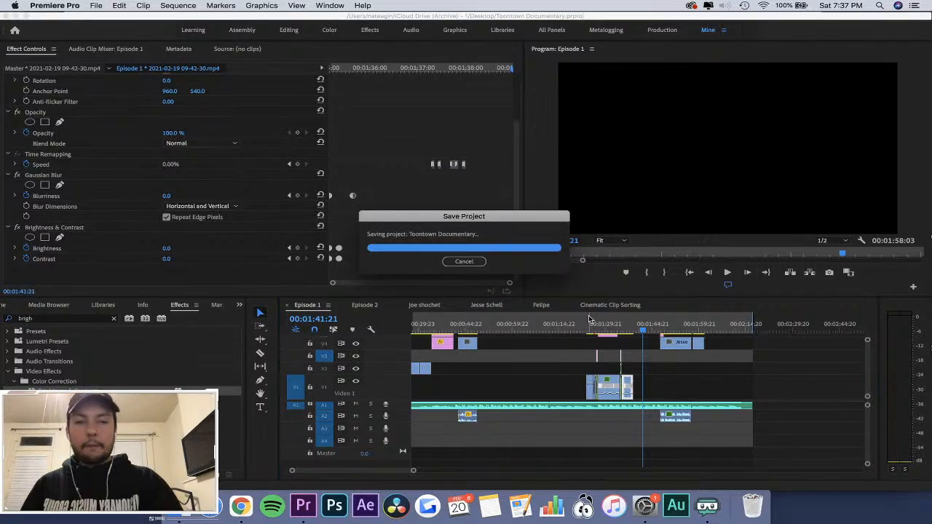
Play the music from the end of the 09-42-30 clip across the gap and into the following interview clip.
{"action": "key", "text": "="}
{"action": "key", "text": "="}
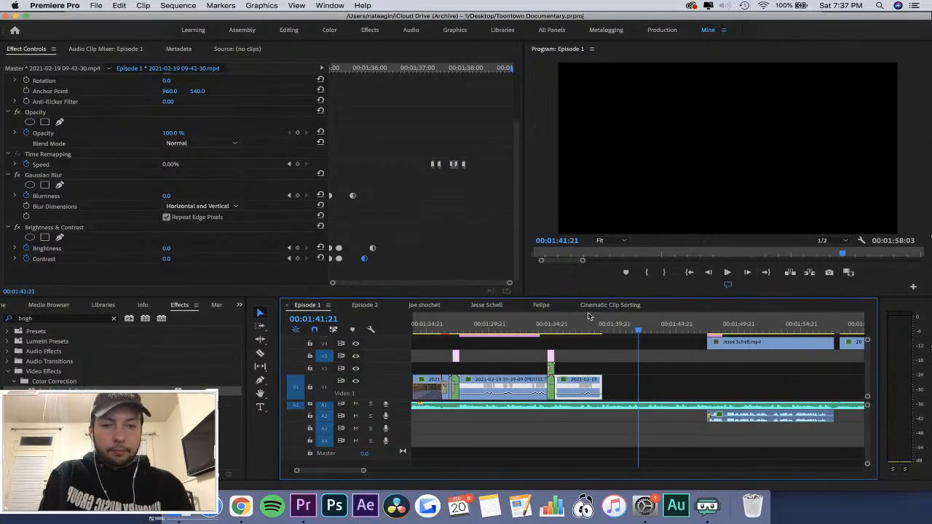
{"action": "left_click", "coordinate": [603, 324]}
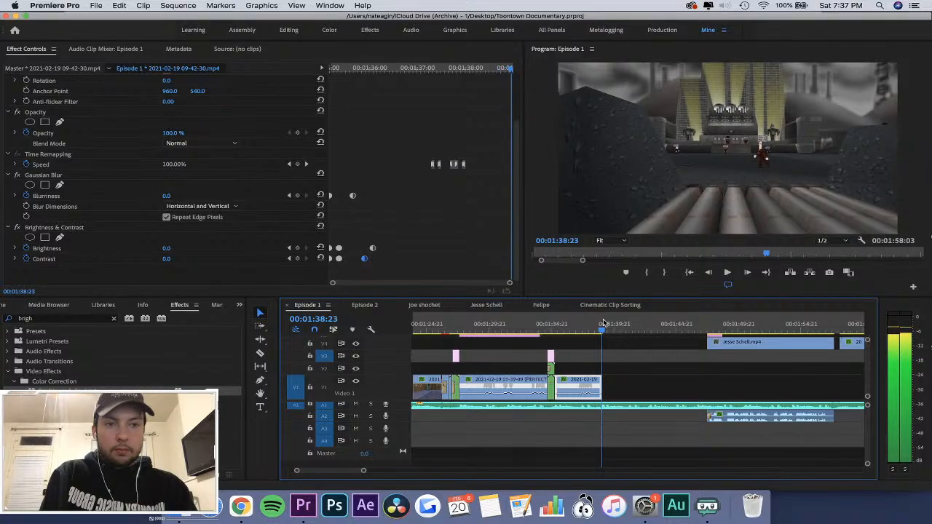
{"action": "key", "text": "space"}
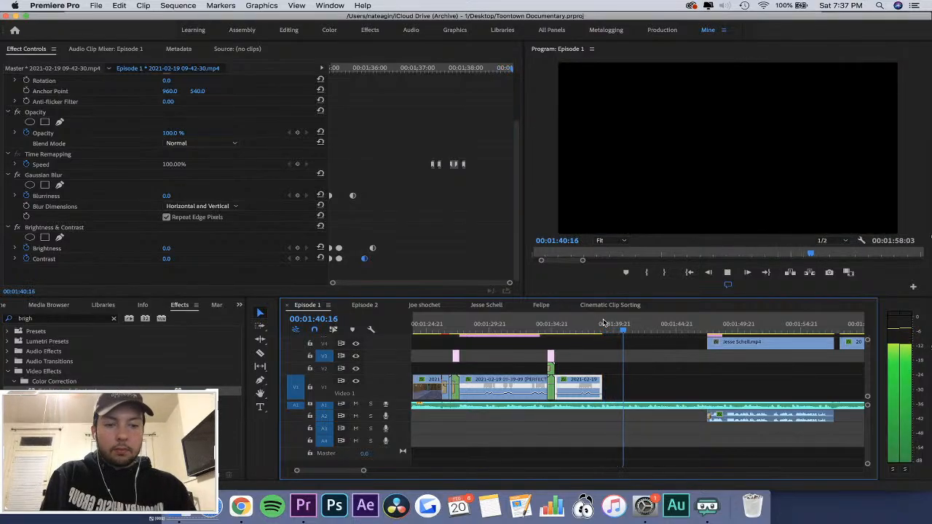
{"action": "key", "text": "-"}
{"action": "key", "text": "-"}
{"action": "key", "text": "="}
{"action": "key", "text": "="}
{"action": "key", "text": "="}
{"action": "key", "text": "="}
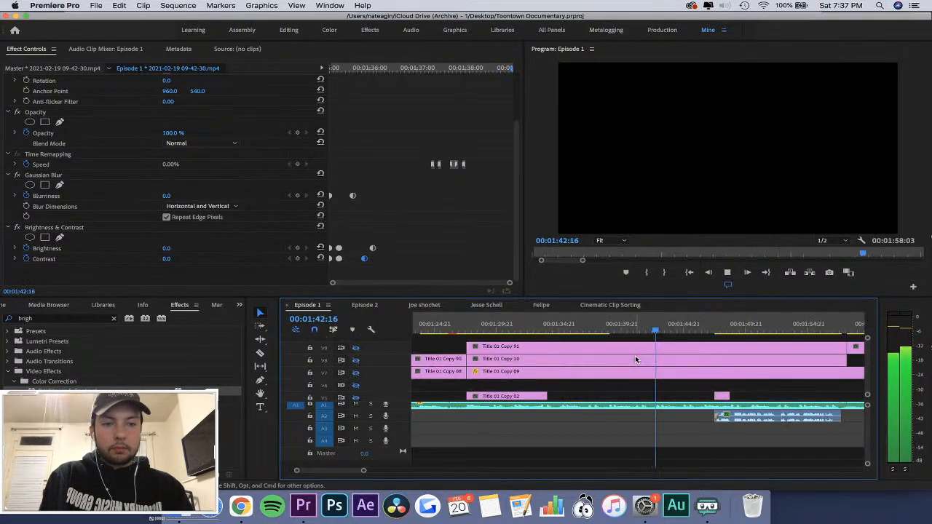
{"action": "key", "text": "-"}
{"action": "key", "text": "-"}
{"action": "key", "text": "-"}
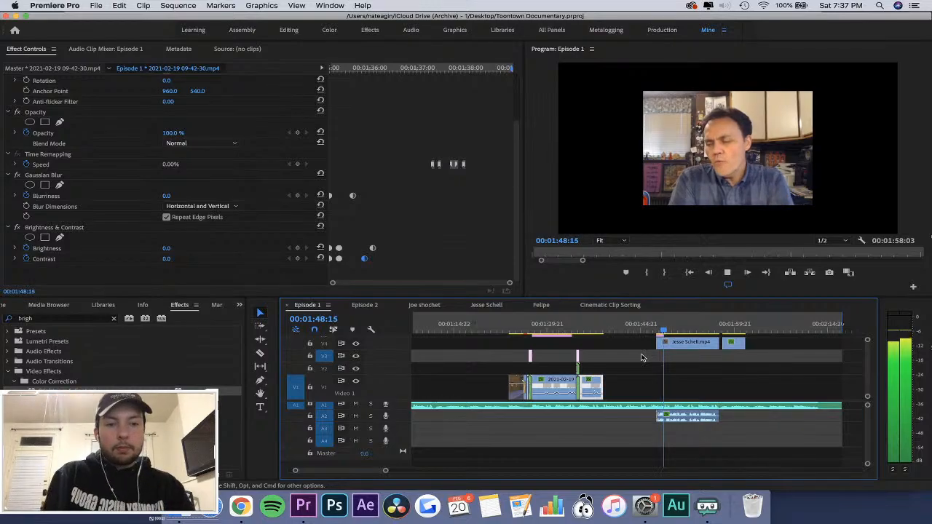
{"action": "key", "text": "="}
Select the interview clip's audio and video starting at 00:01:47:10, and play on toward the end of the music.
{"action": "left_click", "coordinate": [681, 416]}
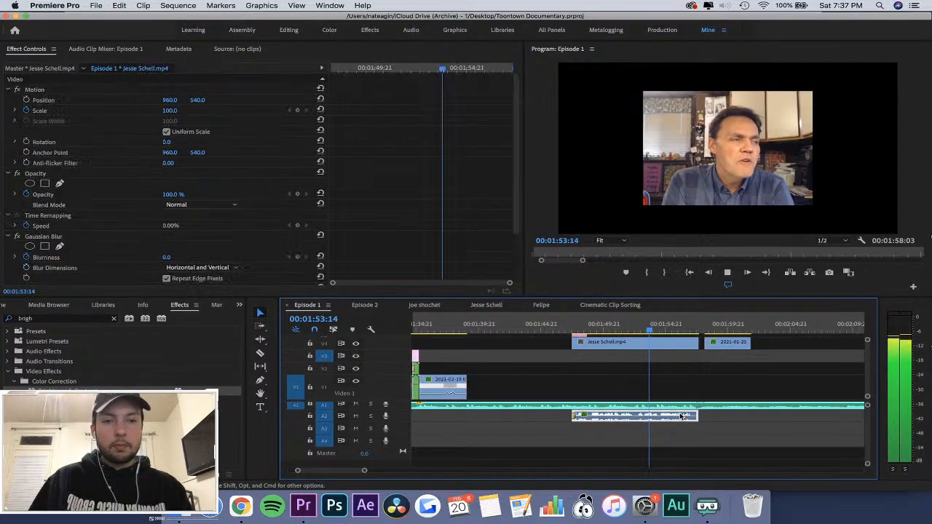
{"action": "left_click", "coordinate": [647, 342], "text": "shift"}
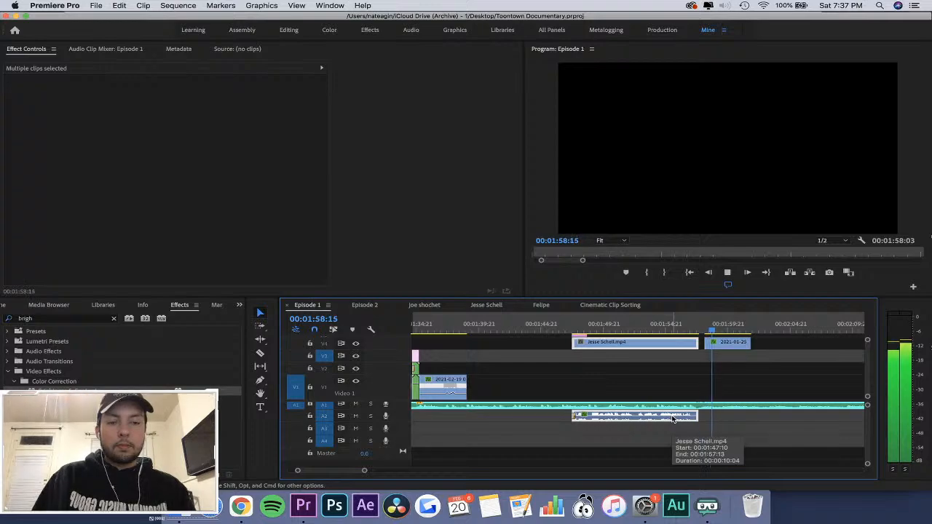
{"action": "key", "text": "minus"}
{"action": "key", "text": "minus"}
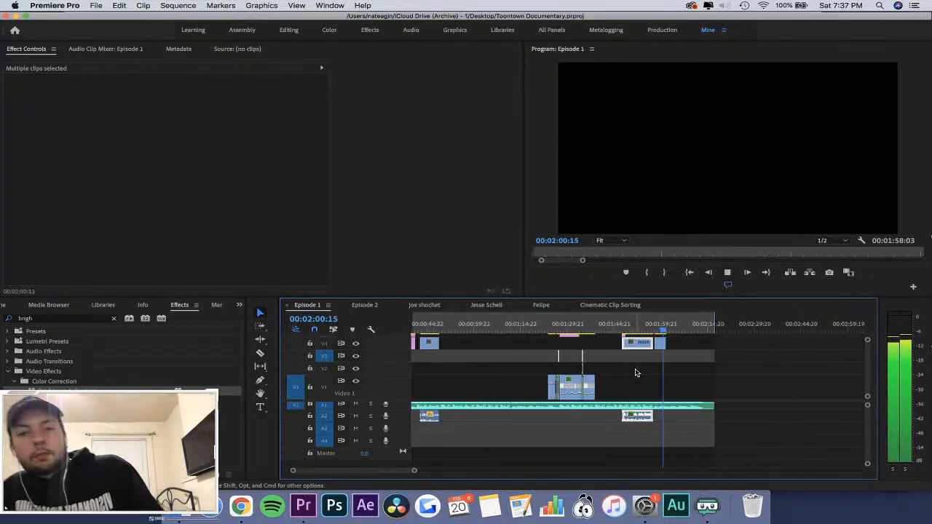
{"action": "scroll", "coordinate": [637, 373], "scroll_direction": "up", "scroll_amount": 2}
{"action": "scroll", "coordinate": [636, 373], "scroll_direction": "left", "scroll_amount": 1}
{"action": "scroll", "coordinate": [636, 373], "scroll_direction": "down", "scroll_amount": 2}
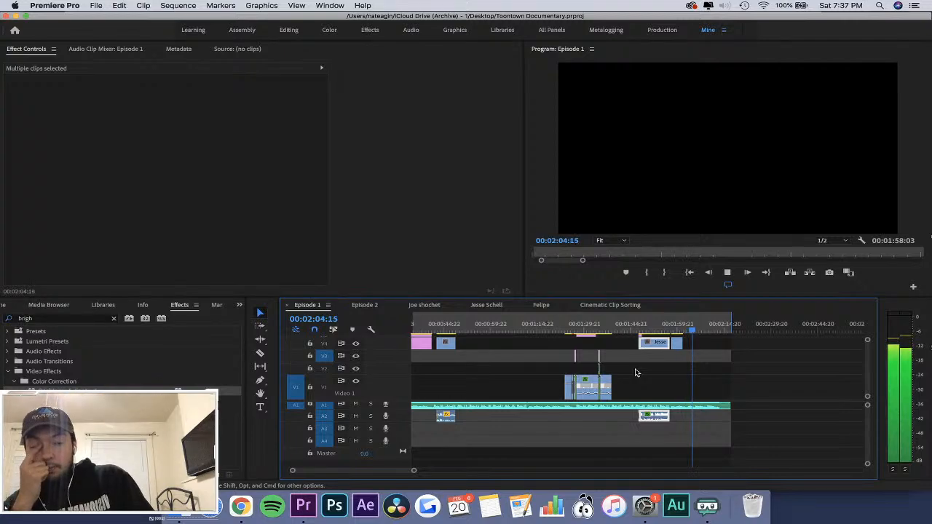
{"action": "key", "text": "minus"}
{"action": "key", "text": "minus"}
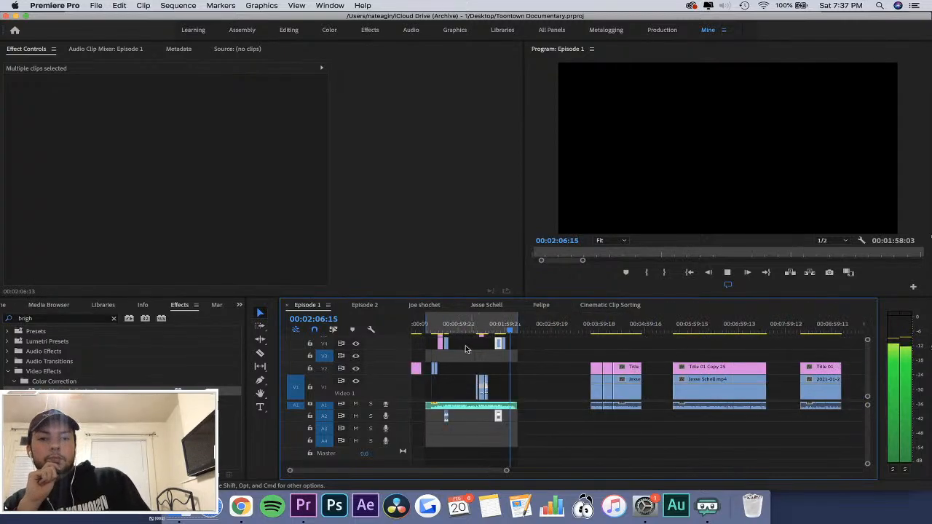
Play Episode 1 from the island gameplay shot through the logo title and first interview into the gap, and save the project.
{"action": "left_click", "coordinate": [434, 324]}
{"action": "key", "text": "equal"}
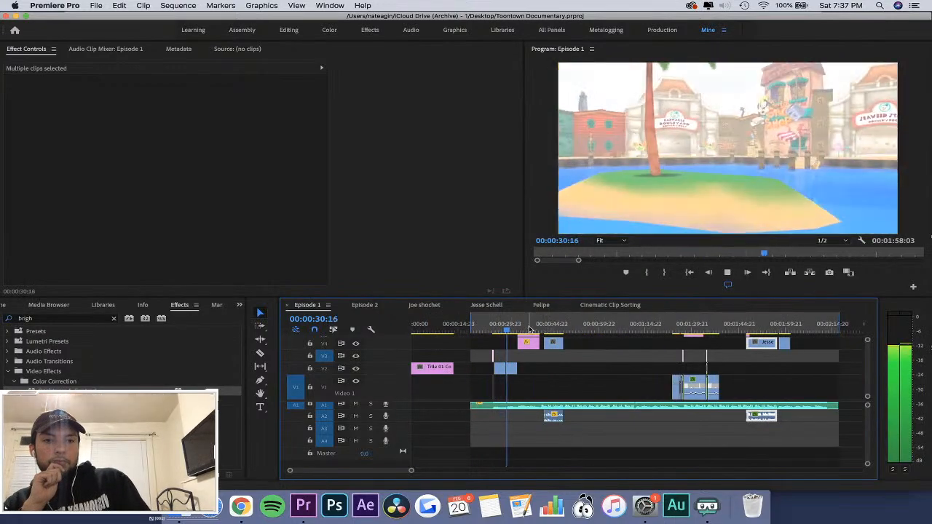
{"action": "scroll", "coordinate": [530, 330], "scroll_direction": "right", "scroll_amount": 2}
{"action": "scroll", "coordinate": [530, 329], "scroll_direction": "left", "scroll_amount": 1}
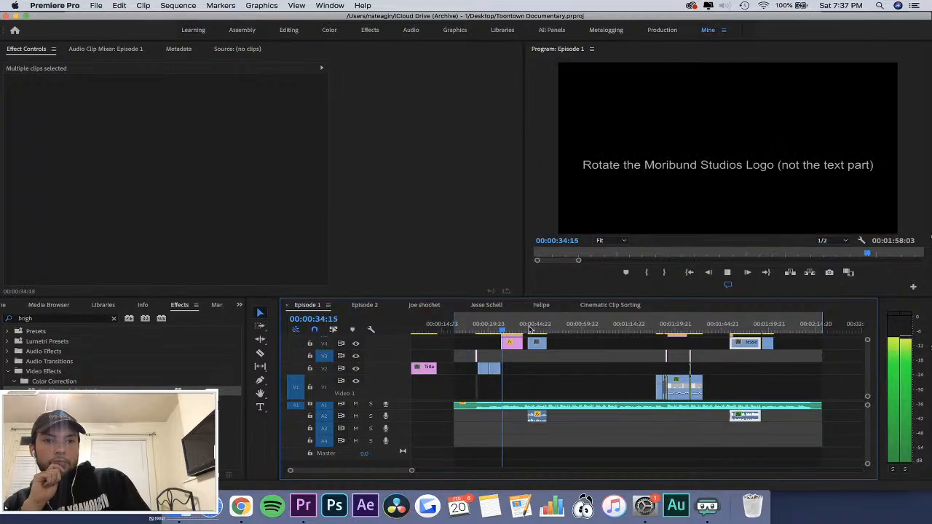
{"action": "key", "text": "equal"}
{"action": "key", "text": "equal"}
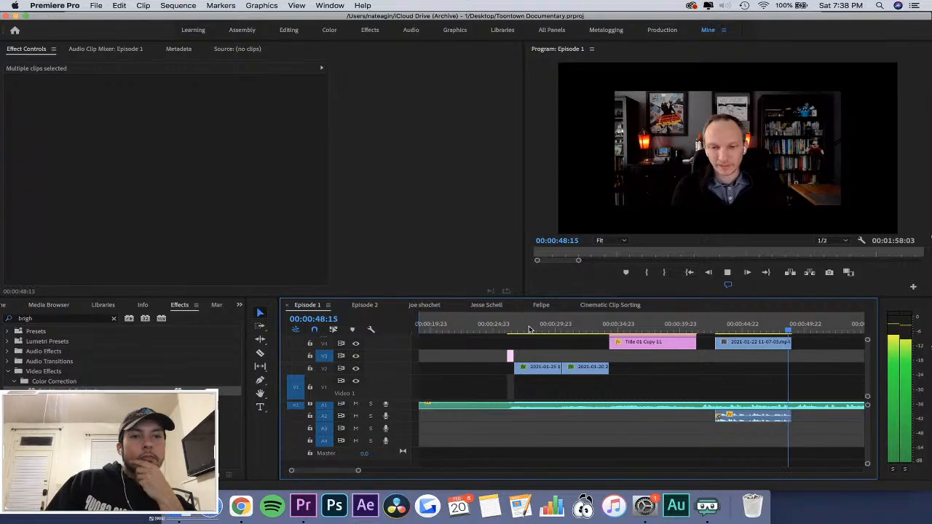
{"action": "key", "text": "minus"}
{"action": "key", "text": "minus"}
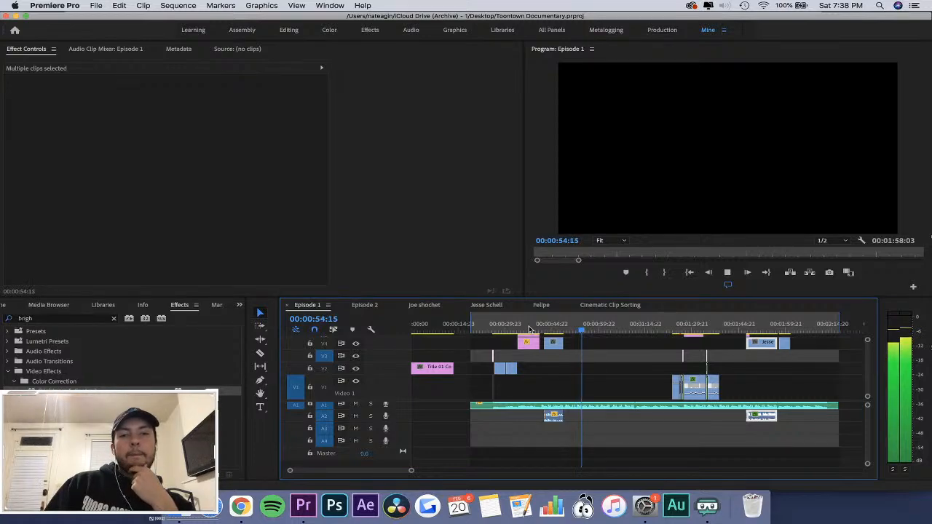
{"action": "key", "text": "super+s"}
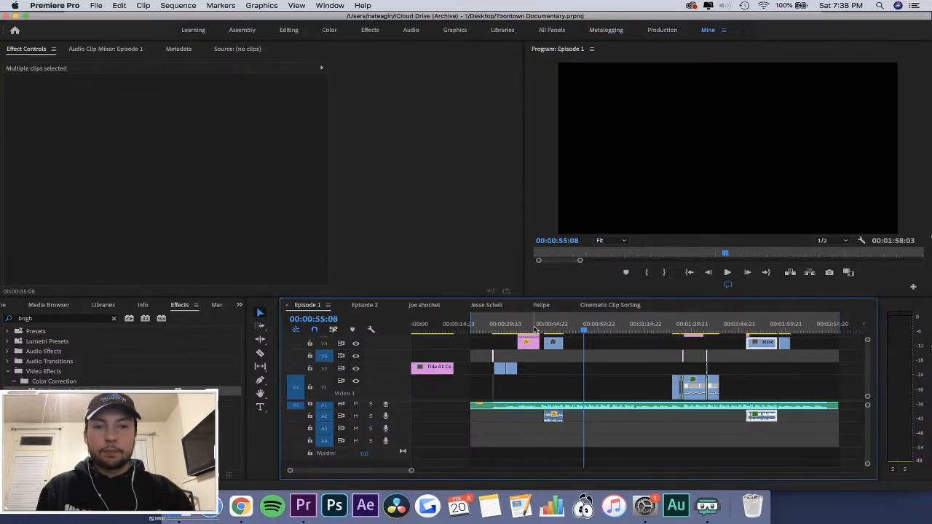
Park the playhead at 00:00:40:00, clear the effects search, show the Toontown Documentary project contents and switch to the Cinematic Clip Sorting sequence.
{"action": "left_click", "coordinate": [538, 328]}
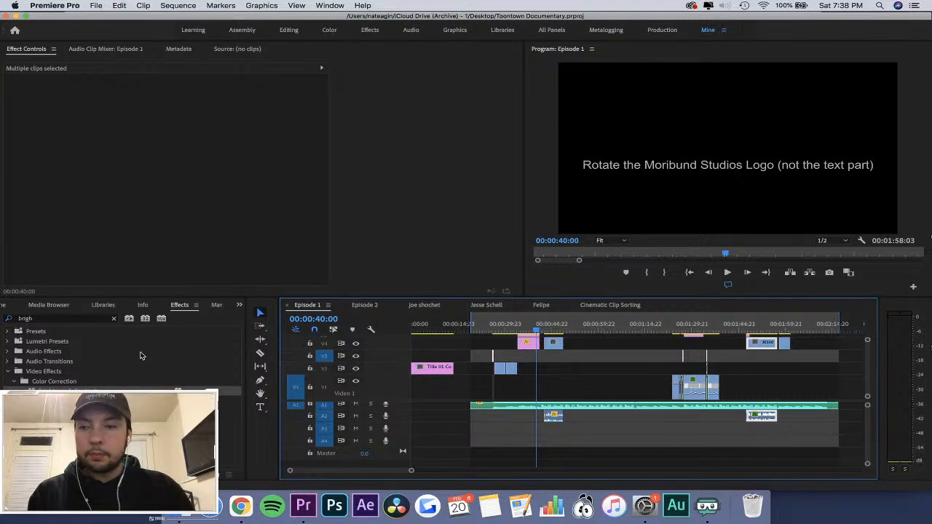
{"action": "left_click", "coordinate": [114, 319]}
{"action": "left_click", "coordinate": [239, 306]}
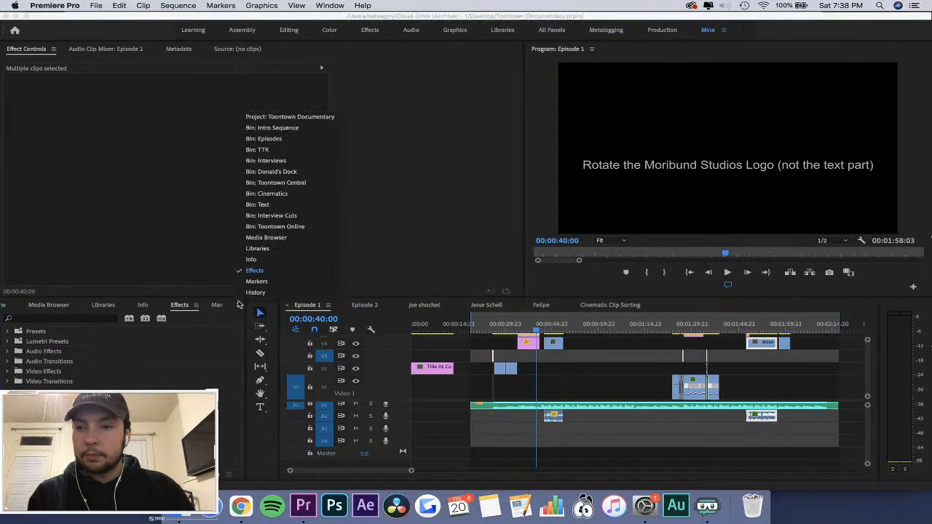
{"action": "left_click", "coordinate": [304, 118]}
{"action": "left_click", "coordinate": [603, 305]}
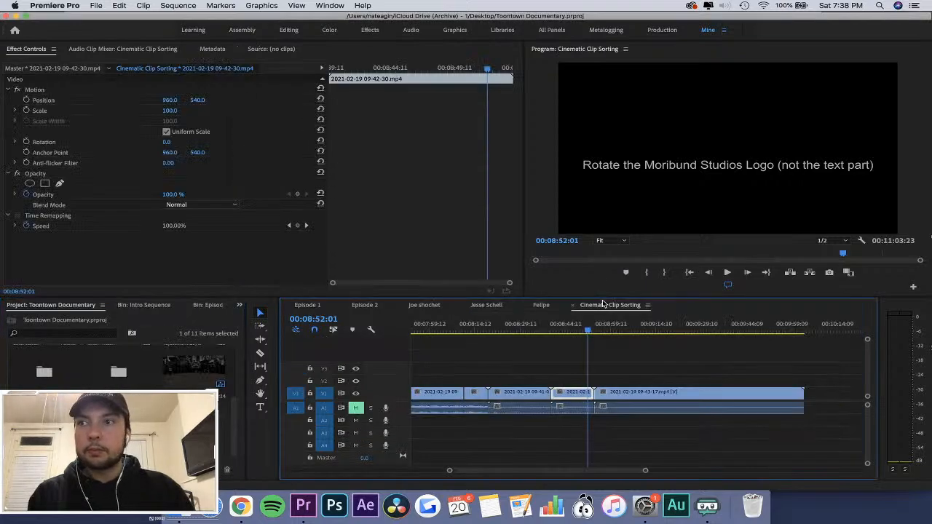
Skim the gameplay clips backward from about 00:08:30 to 00:07:38 in Cinematic Clip Sorting for usable footage.
{"action": "left_click_drag", "start_coordinate": [552, 324], "coordinate": [525, 324]}
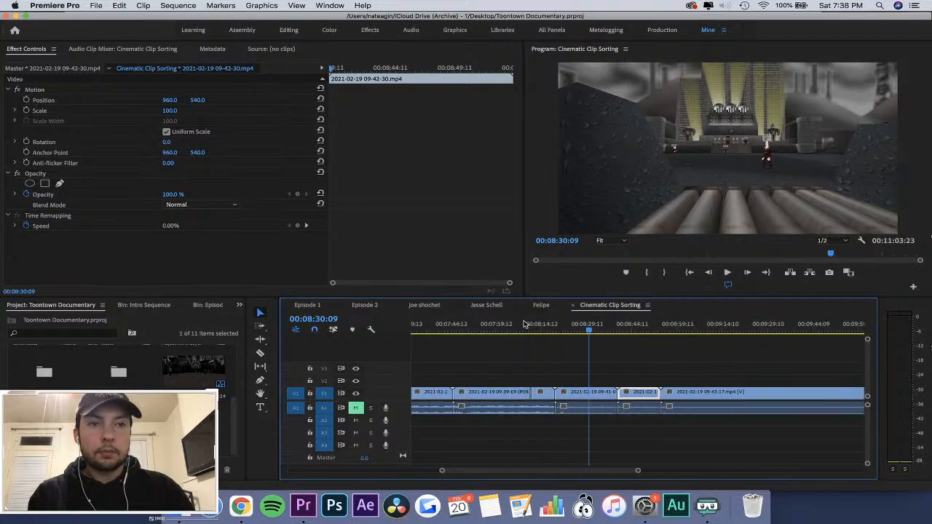
{"action": "left_click", "coordinate": [570, 325]}
{"action": "scroll", "coordinate": [572, 325], "scroll_direction": "left", "scroll_amount": 3}
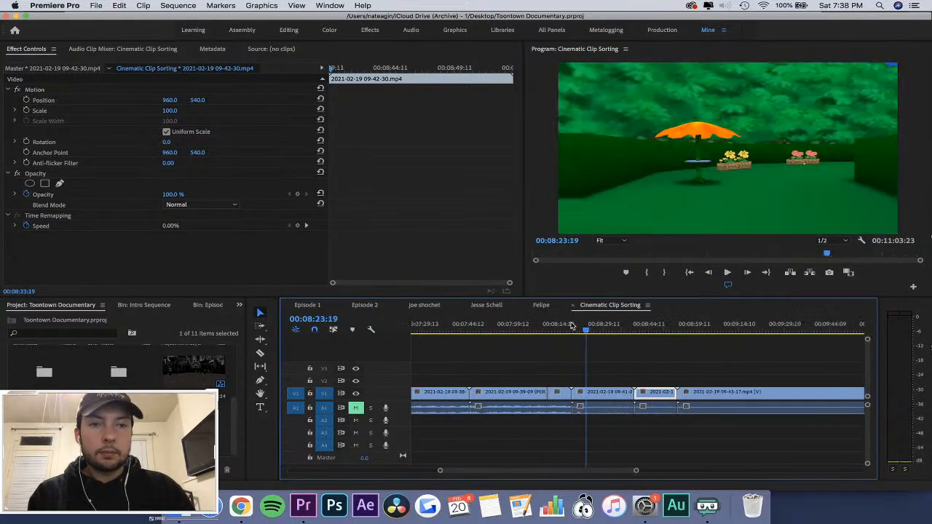
{"action": "left_click", "coordinate": [558, 321]}
{"action": "scroll", "coordinate": [561, 322], "scroll_direction": "left", "scroll_amount": 2}
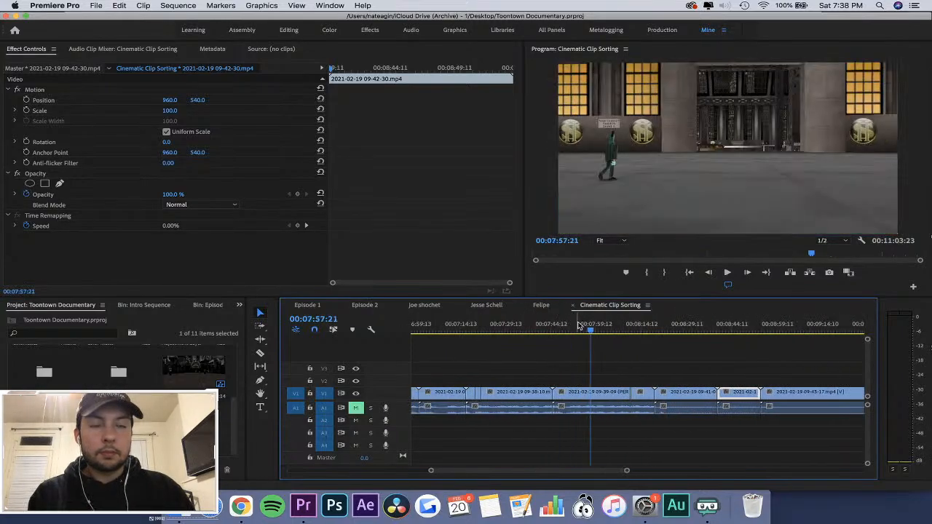
{"action": "left_click", "coordinate": [532, 322]}
{"action": "scroll", "coordinate": [533, 323], "scroll_direction": "left", "scroll_amount": 1}
{"action": "scroll", "coordinate": [533, 324], "scroll_direction": "left", "scroll_amount": 1}
{"action": "key", "text": "minus"}
{"action": "key", "text": "minus"}
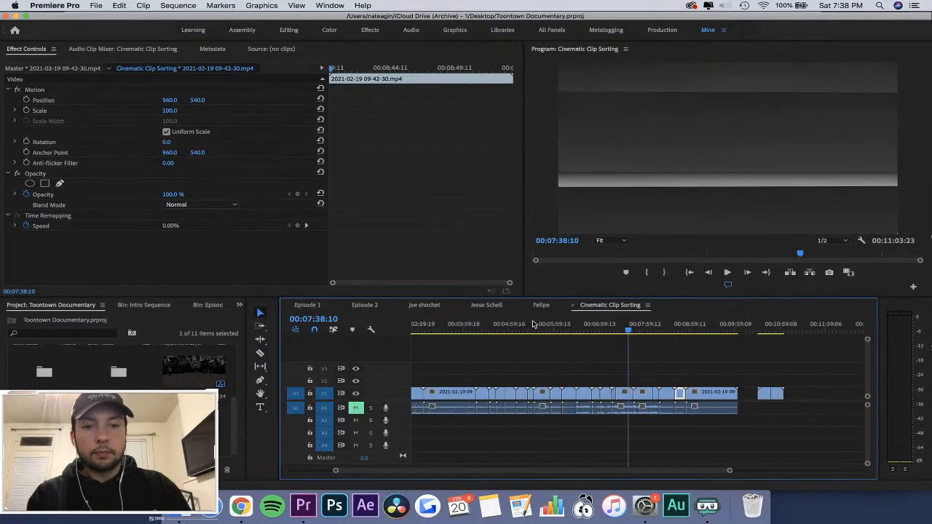
Skim the gameplay clips in Cinematic Clip Sorting between about 00:04:13 and 00:04:40 for usable footage.
{"action": "left_click", "coordinate": [475, 321]}
{"action": "key", "text": "equal"}
{"action": "key", "text": "equal"}
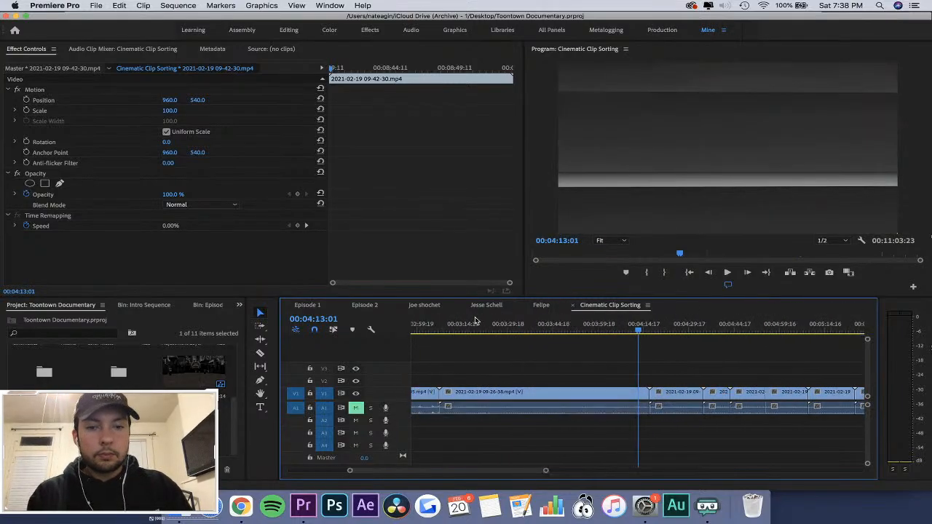
{"action": "key", "text": "minus"}
{"action": "key", "text": "minus"}
{"action": "left_click", "coordinate": [624, 327]}
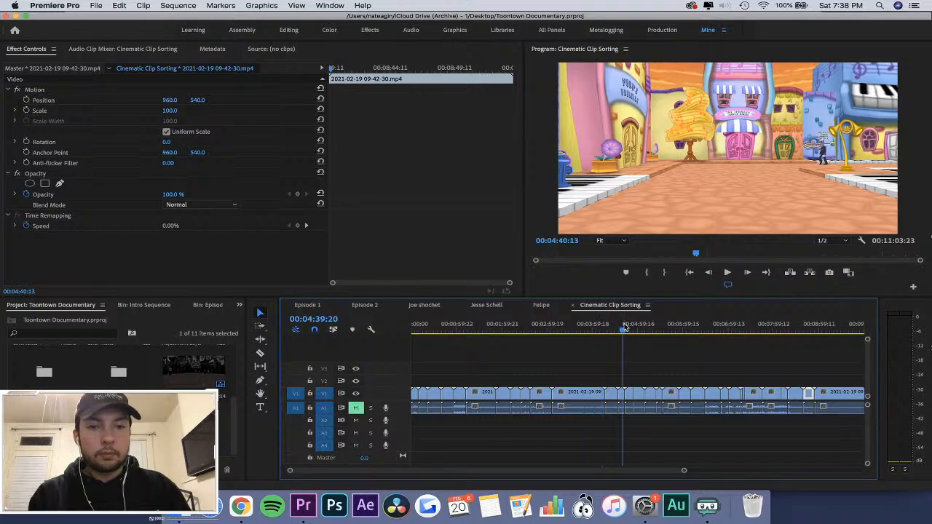
{"action": "key", "text": "equal"}
{"action": "key", "text": "equal"}
{"action": "key", "text": "minus"}
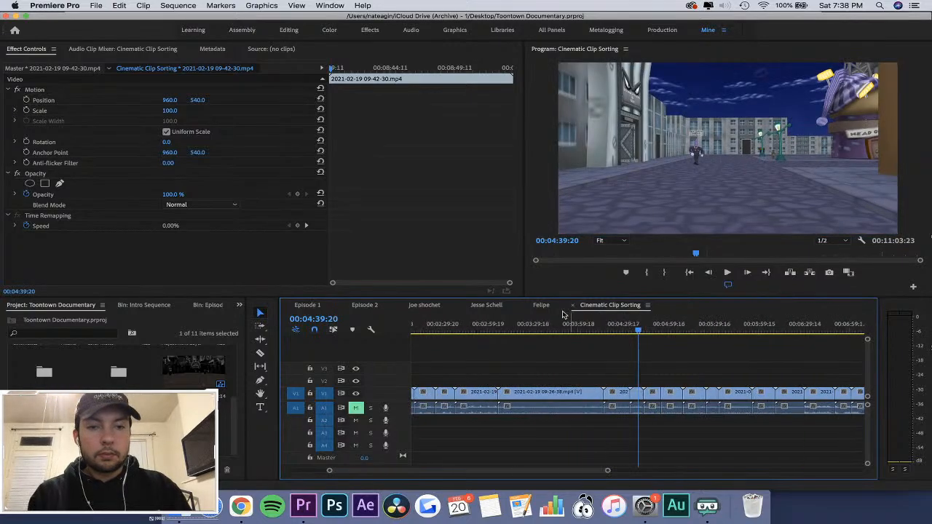
Review the gameplay clips between about 00:04:27 and 00:02:32, ending on the snowy playground shot.
{"action": "left_click", "coordinate": [478, 327]}
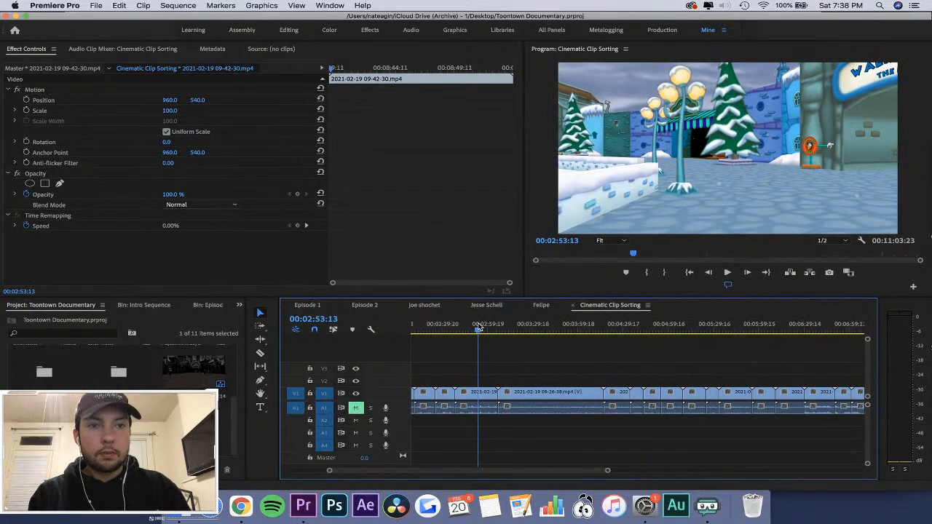
{"action": "left_click", "coordinate": [533, 327]}
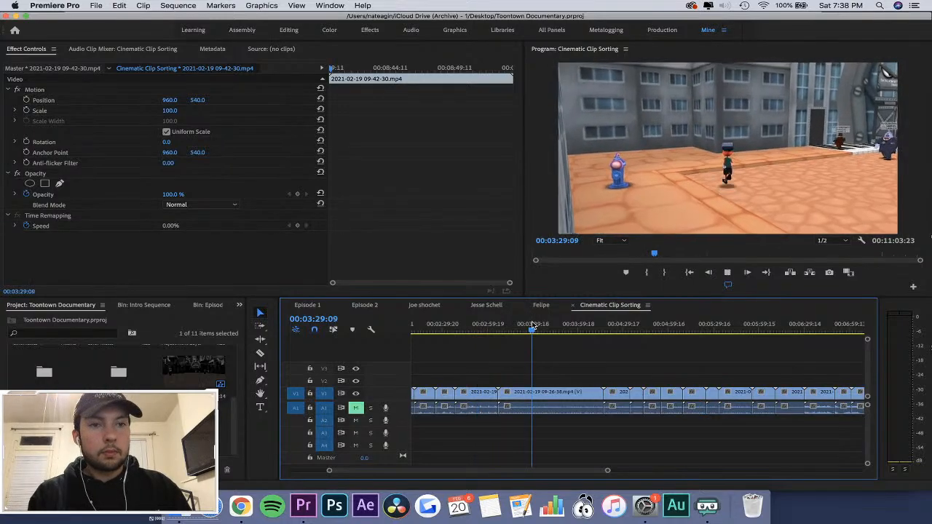
{"action": "key", "text": "space"}
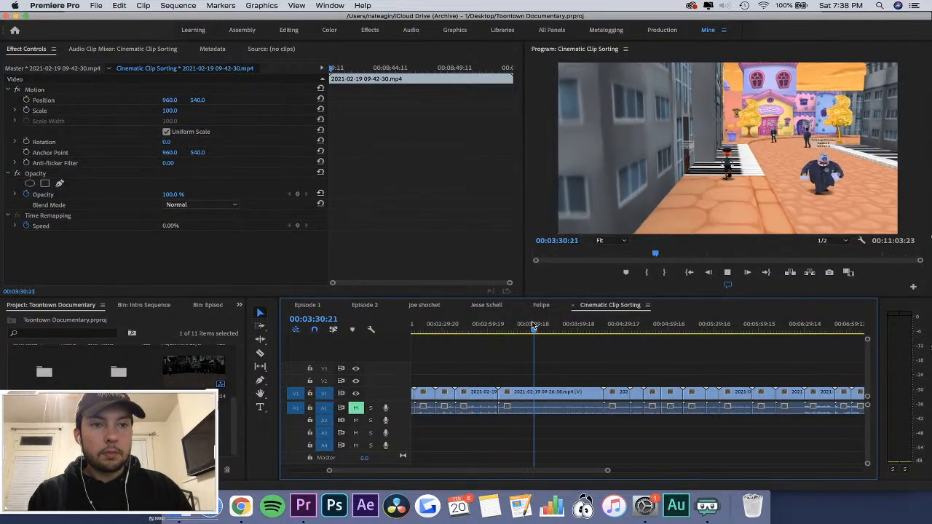
{"action": "key", "text": "space"}
{"action": "left_click", "coordinate": [615, 329]}
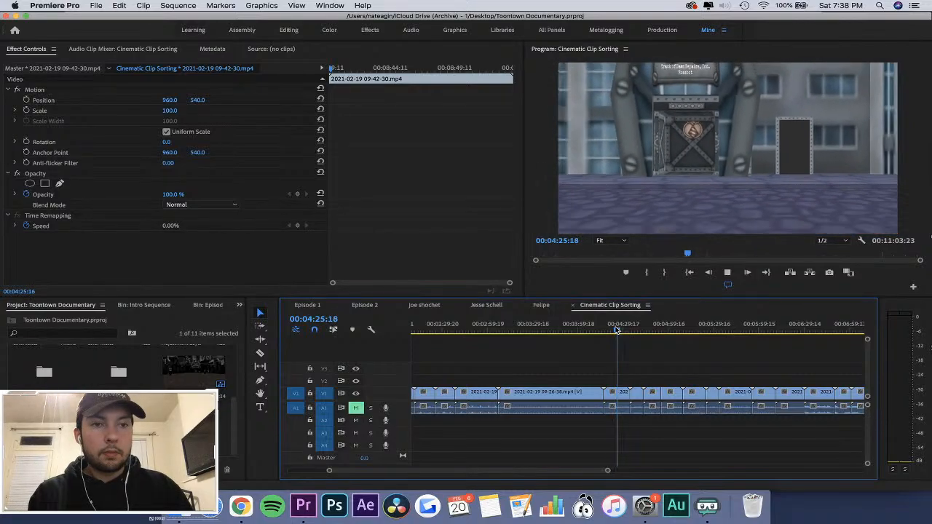
{"action": "left_click", "coordinate": [474, 331]}
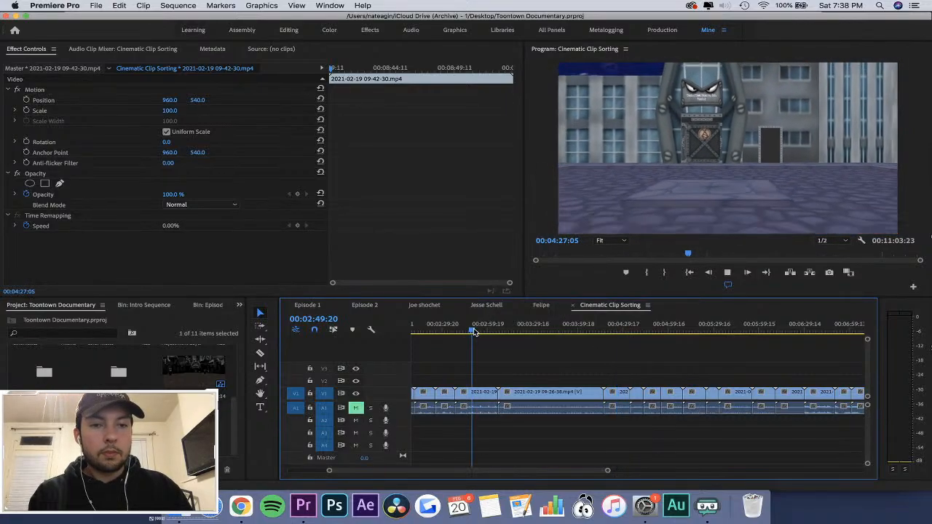
{"action": "scroll", "coordinate": [557, 352], "scroll_direction": "left", "scroll_amount": 5}
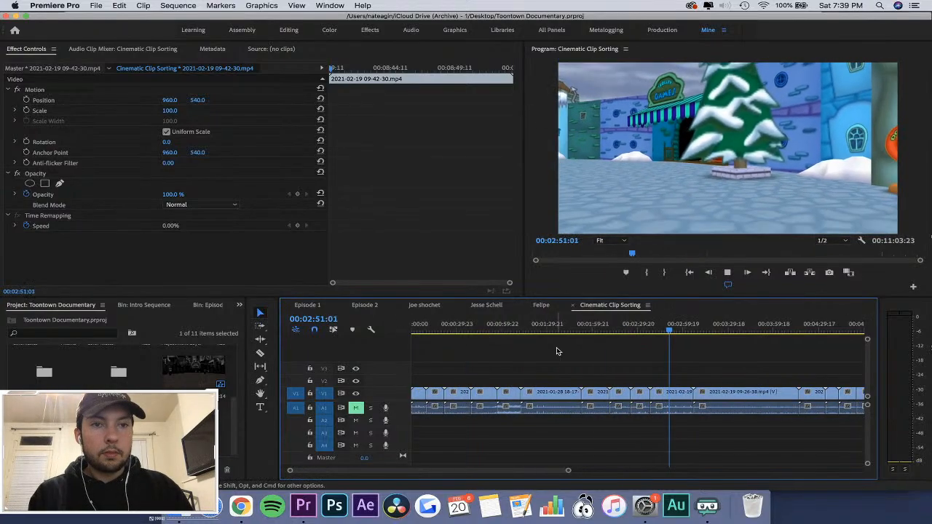
{"action": "left_click", "coordinate": [638, 323]}
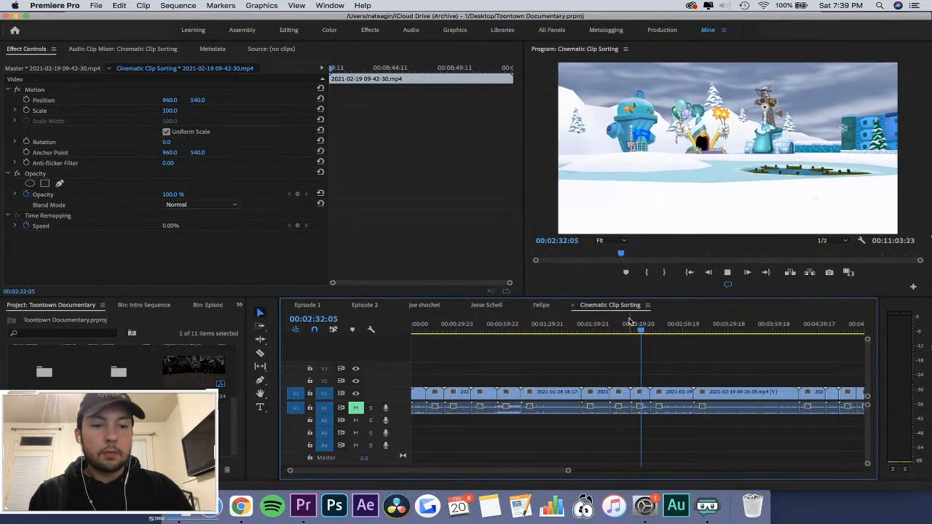
{"action": "key", "text": "="}
{"action": "key", "text": "="}
{"action": "left_click", "coordinate": [615, 323]}
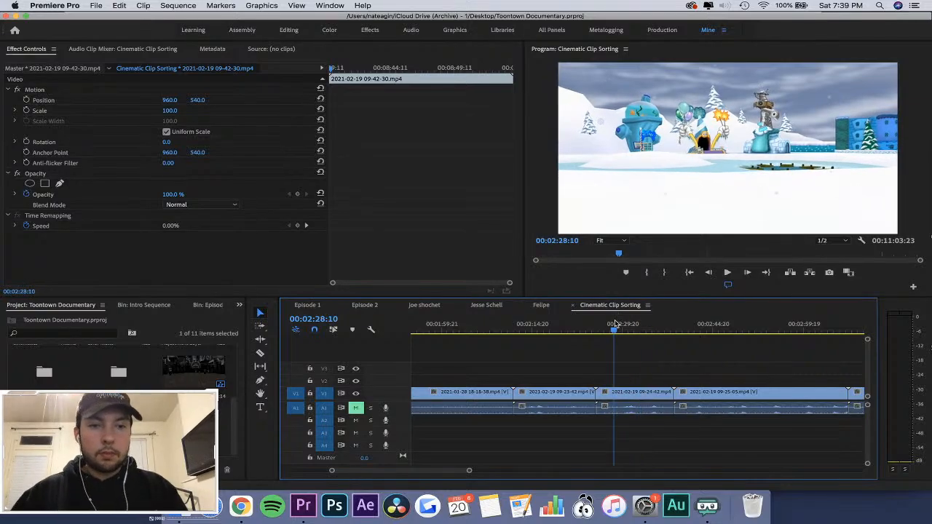
{"action": "left_click", "coordinate": [630, 394]}
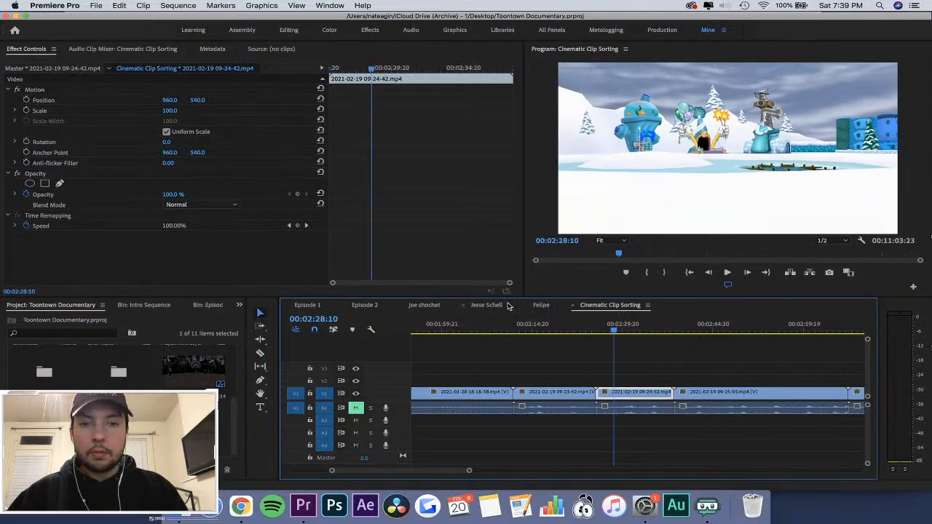
{"action": "left_click", "coordinate": [306, 305]}
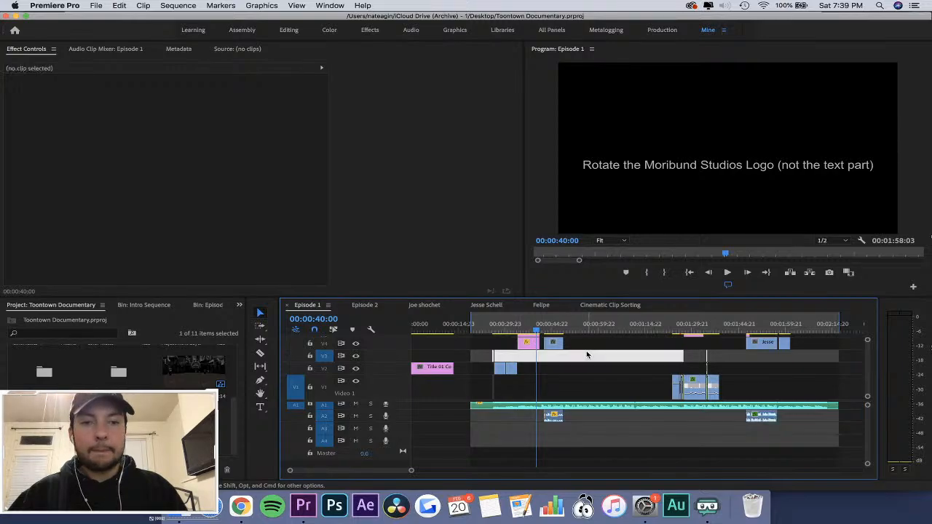
{"action": "left_click", "coordinate": [589, 355]}
{"action": "left_click", "coordinate": [514, 325]}
{"action": "key", "text": "="}
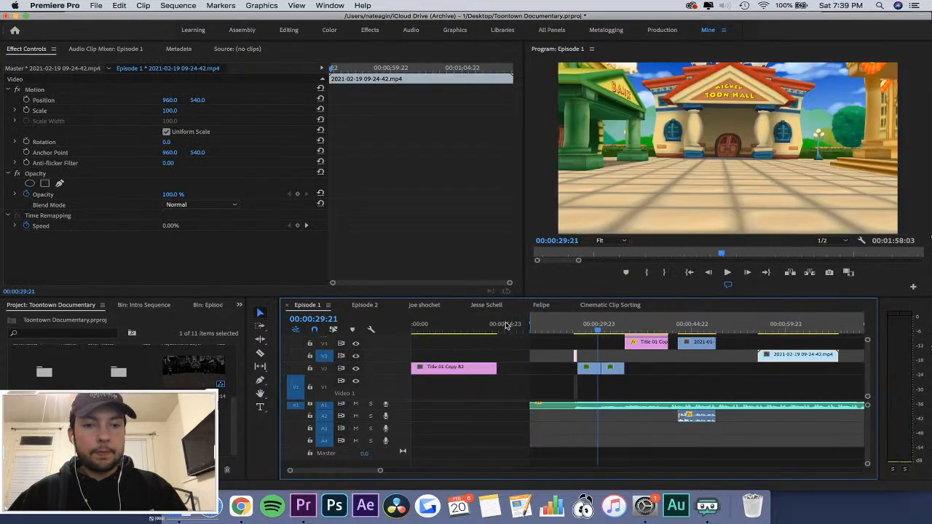
{"action": "left_click_drag", "start_coordinate": [788, 356], "coordinate": [720, 369]}
Move the 09-24-42 gameplay clip on V2 to start where the logo title ends, and play the transition from 00:00:41:00.
{"action": "left_click", "coordinate": [662, 323]}
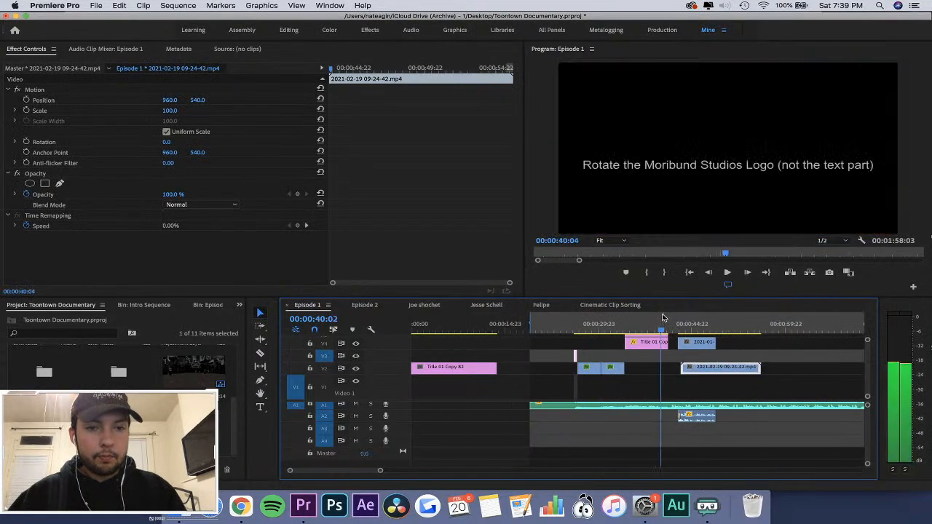
{"action": "key", "text": "="}
{"action": "key", "text": "="}
{"action": "key", "text": "="}
{"action": "key", "text": "-"}
{"action": "key", "text": "="}
{"action": "key", "text": "="}
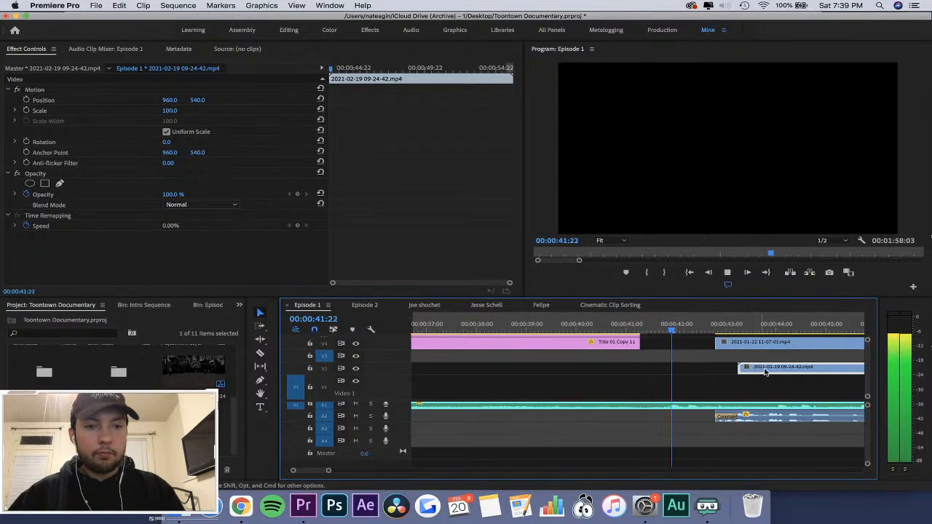
{"action": "left_click_drag", "start_coordinate": [769, 369], "coordinate": [683, 368]}
{"action": "left_click", "coordinate": [624, 319]}
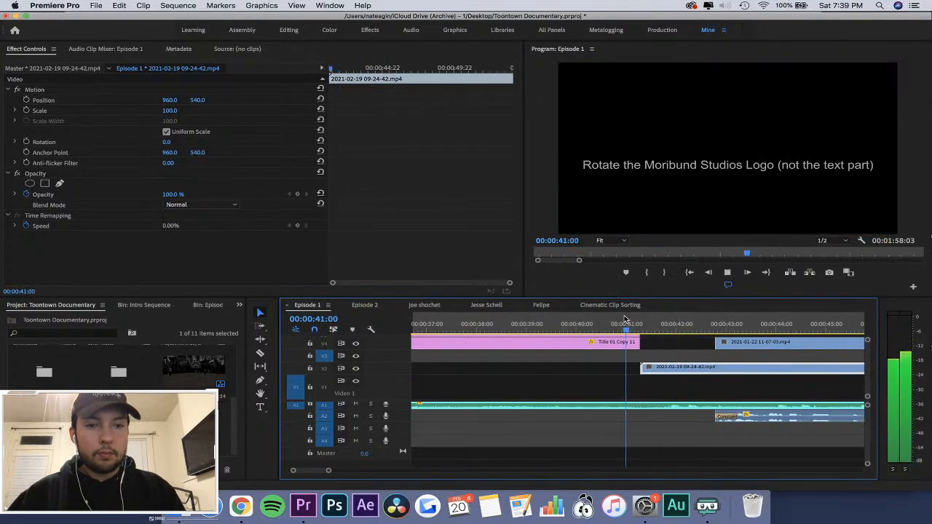
{"action": "key", "text": "space"}
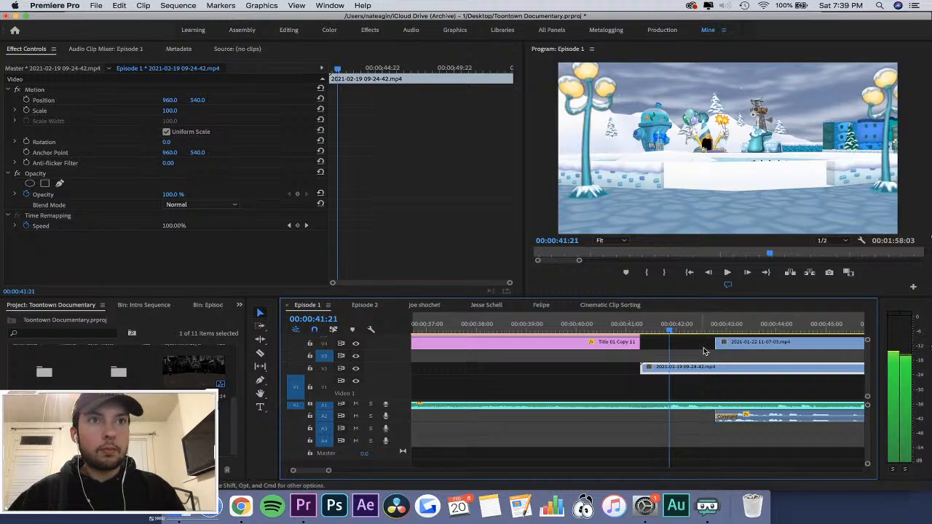
Shift the 09-24-42 gameplay clip to start just after 00:00:41:20 on V2, and save the project.
{"action": "left_click_drag", "start_coordinate": [719, 371], "coordinate": [776, 372]}
{"action": "left_click", "coordinate": [669, 325]}
{"action": "key", "text": "minus"}
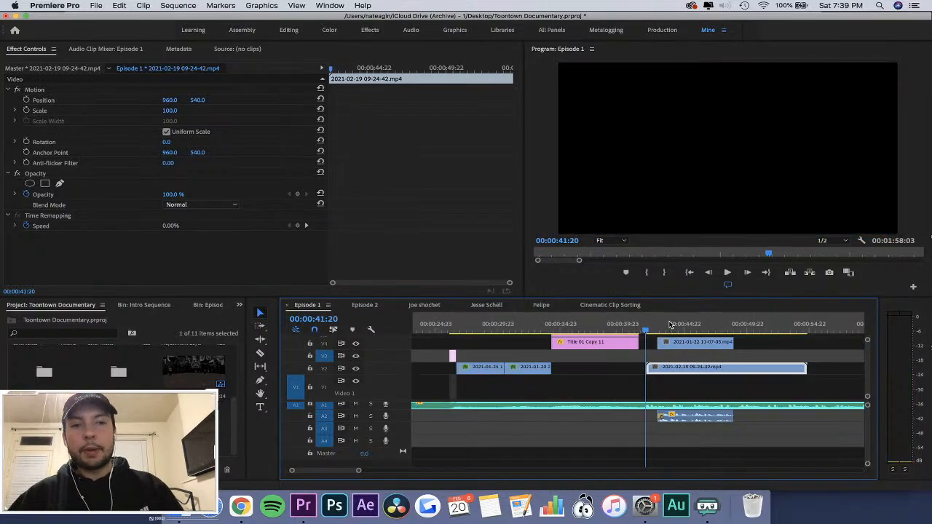
{"action": "key", "text": "super+s"}
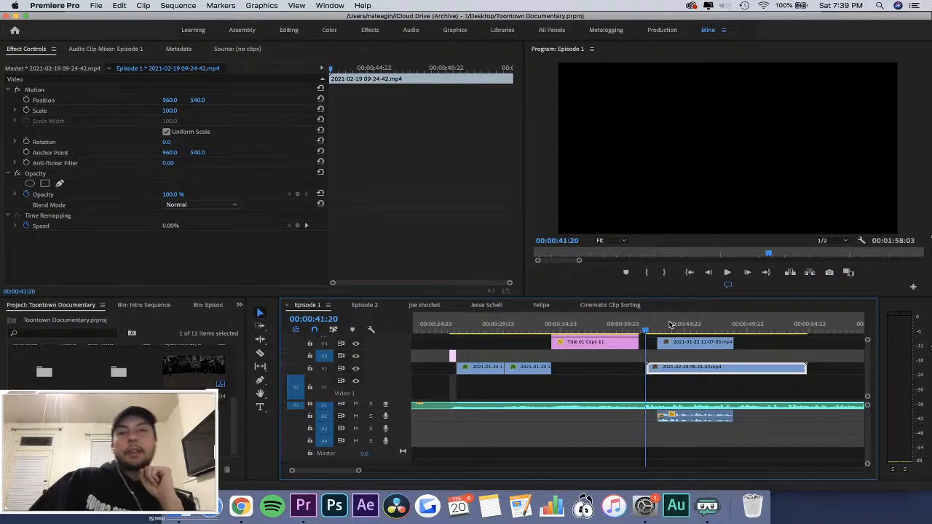
Hide video track V4 to compare the snowy gameplay background with and without the interview around 00:00:44:00.
{"action": "left_click", "coordinate": [674, 352]}
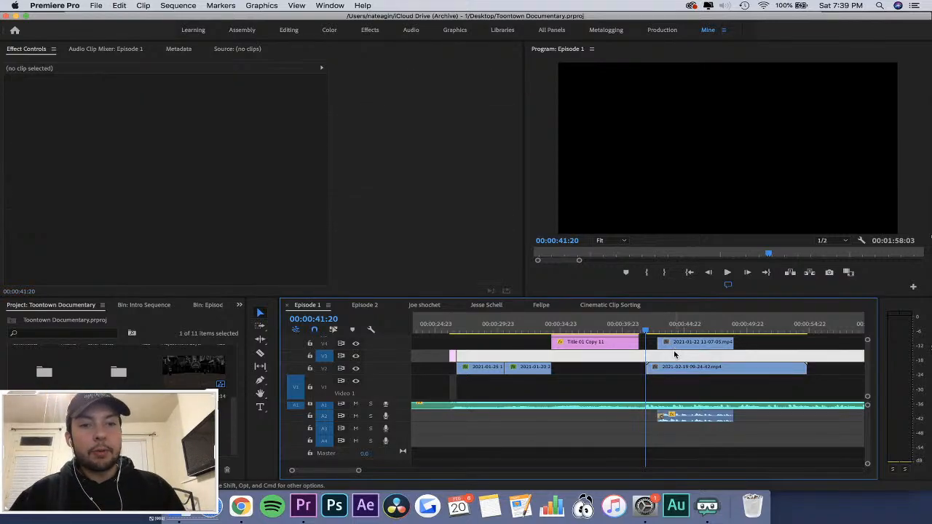
{"action": "left_click", "coordinate": [675, 368]}
{"action": "left_click_drag", "start_coordinate": [645, 326], "coordinate": [672, 328]}
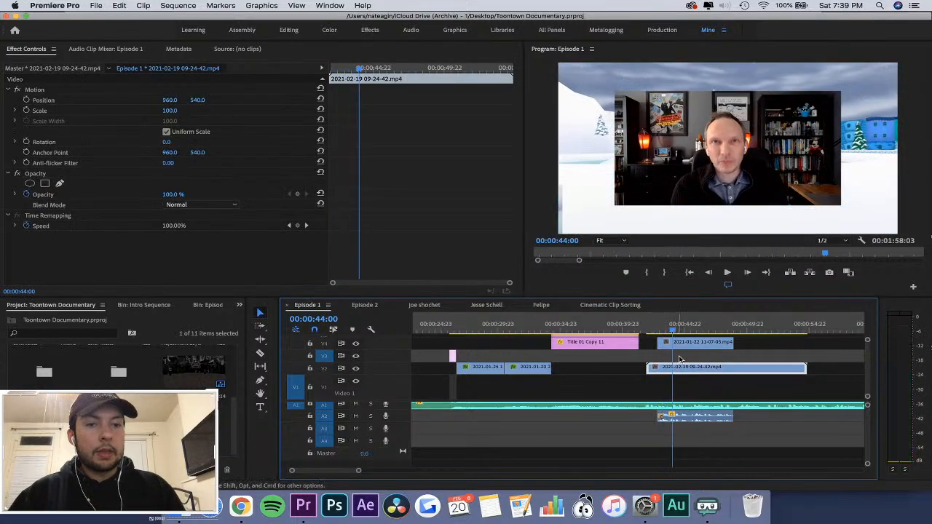
{"action": "left_click", "coordinate": [681, 342]}
{"action": "left_click", "coordinate": [356, 344]}
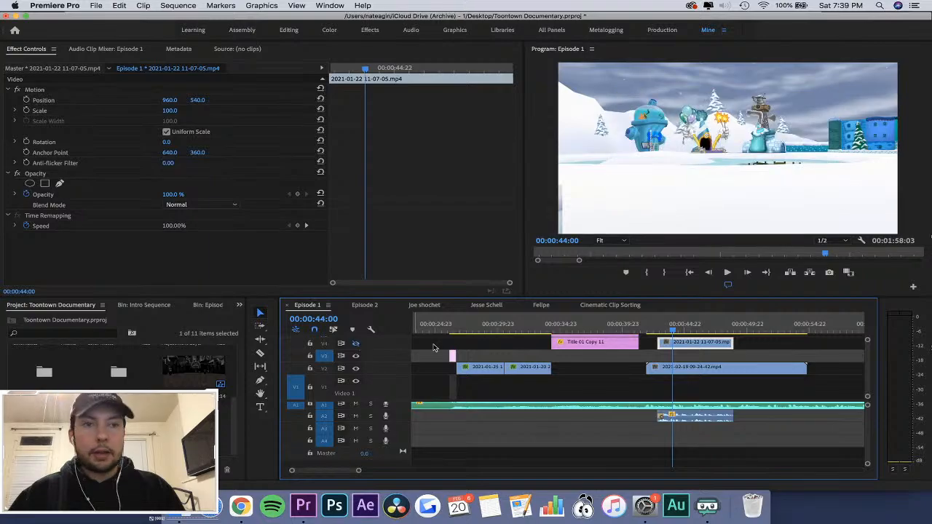
{"action": "mouse_move", "coordinate": [676, 328]}
{"action": "left_mouse_down"}
{"action": "mouse_move", "coordinate": [699, 333]}
{"action": "mouse_move", "coordinate": [672, 330]}
{"action": "left_mouse_up"}
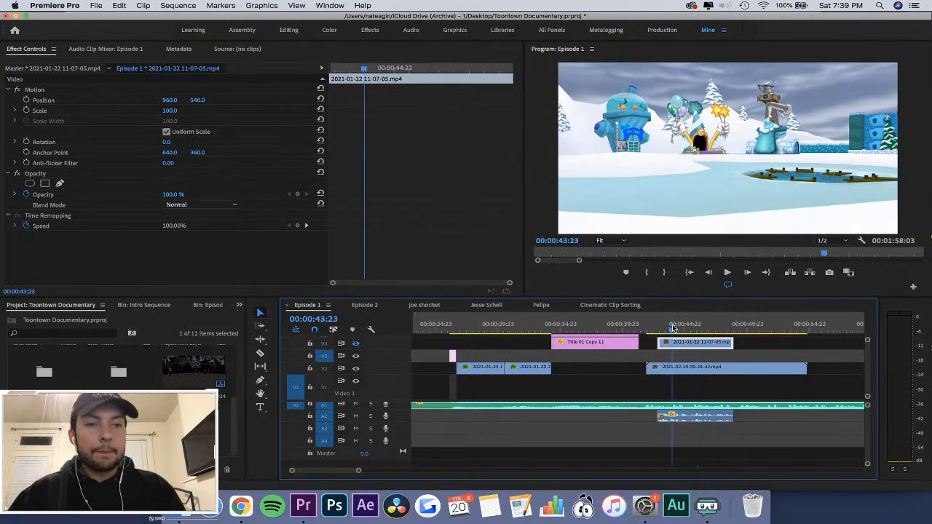
{"action": "left_click", "coordinate": [693, 368]}
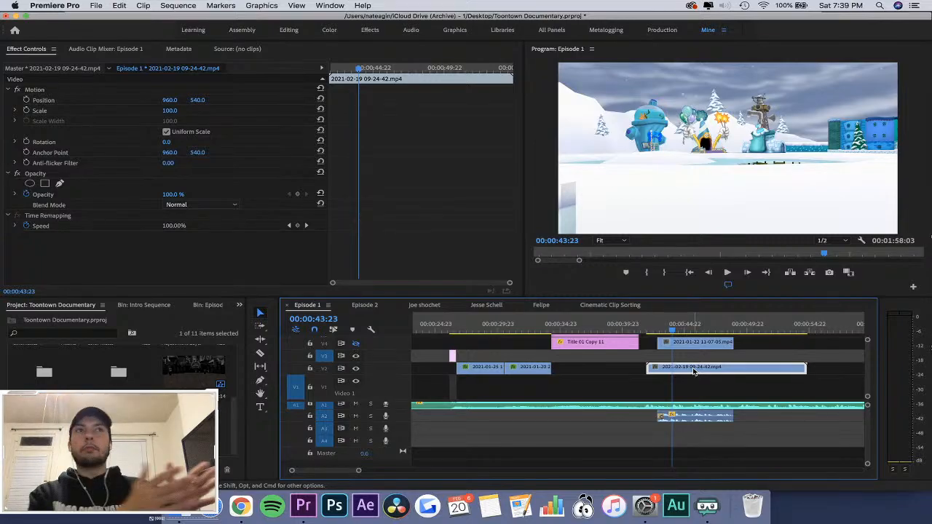
{"action": "left_click", "coordinate": [356, 343]}
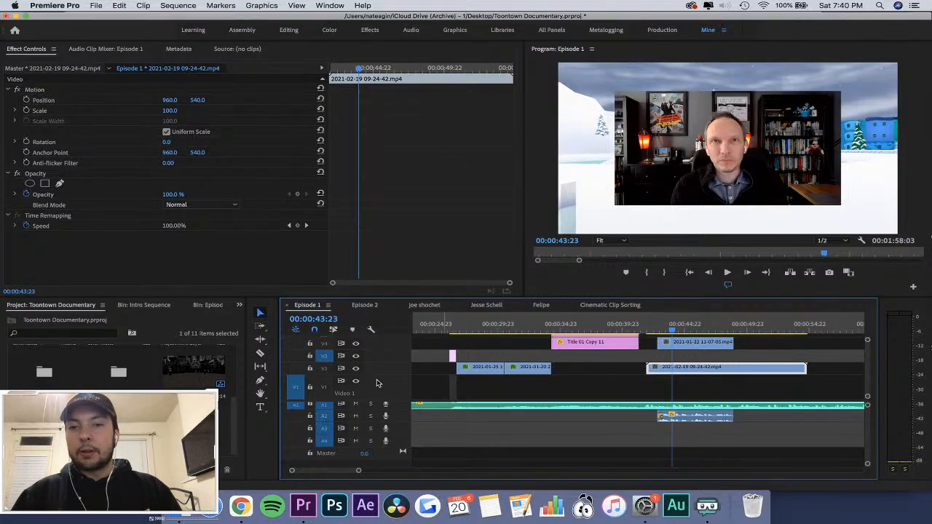
{"action": "left_click", "coordinate": [356, 344]}
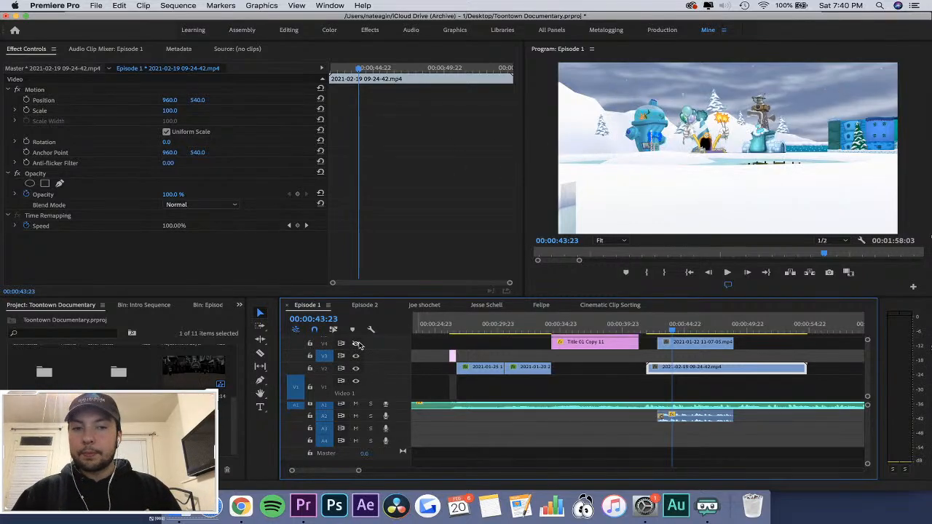
Scrub the snowy gameplay clip from 00:00:42:16 to 00:00:43:10 and mute the interview audio on A2.
{"action": "left_click", "coordinate": [658, 332]}
{"action": "key", "text": "="}
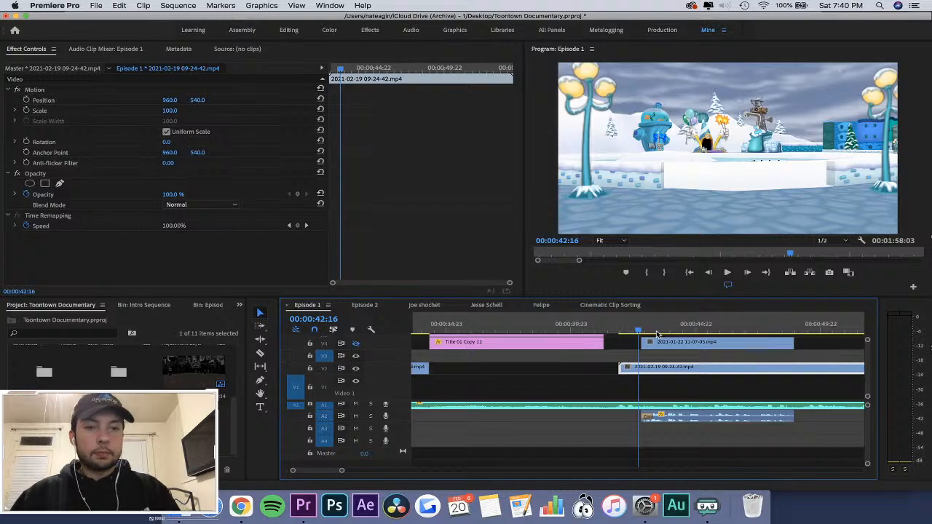
{"action": "key", "text": "-"}
{"action": "mouse_move", "coordinate": [640, 326]}
{"action": "left_mouse_down"}
{"action": "mouse_move", "coordinate": [681, 329]}
{"action": "mouse_move", "coordinate": [647, 329]}
{"action": "left_mouse_up"}
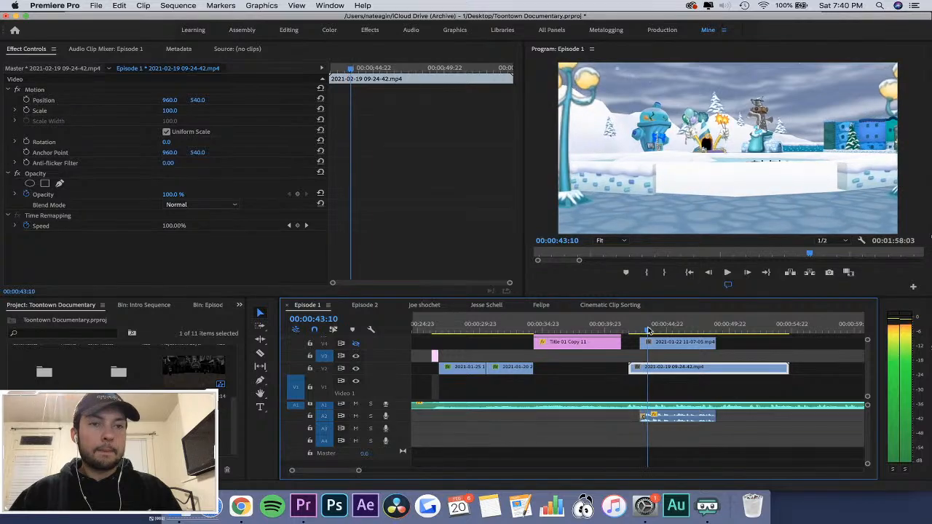
{"action": "left_click", "coordinate": [356, 416]}
Razor the 09-24-42 gameplay clip on V2 at about 00:00:43 and delete its opening portion.
{"action": "key", "text": "="}
{"action": "key", "text": "="}
{"action": "left_click_drag", "start_coordinate": [637, 331], "coordinate": [684, 332]}
{"action": "key", "text": "c"}
{"action": "left_click", "coordinate": [634, 367]}
{"action": "key", "text": "v"}
{"action": "left_click", "coordinate": [615, 370]}
{"action": "key", "text": "Delete"}
Cut the remaining 09-24-42 clip at 00:00:47:01 and delete the portion before the cut.
{"action": "key", "text": "-"}
{"action": "key", "text": "-"}
{"action": "key", "text": "c"}
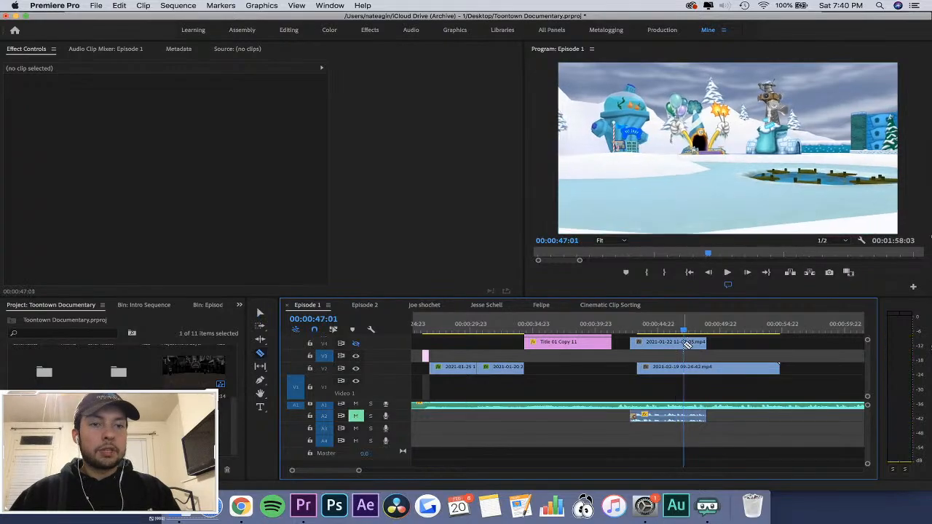
{"action": "left_click", "coordinate": [686, 369]}
{"action": "key", "text": "v"}
{"action": "left_click", "coordinate": [674, 372]}
{"action": "key", "text": "Delete"}
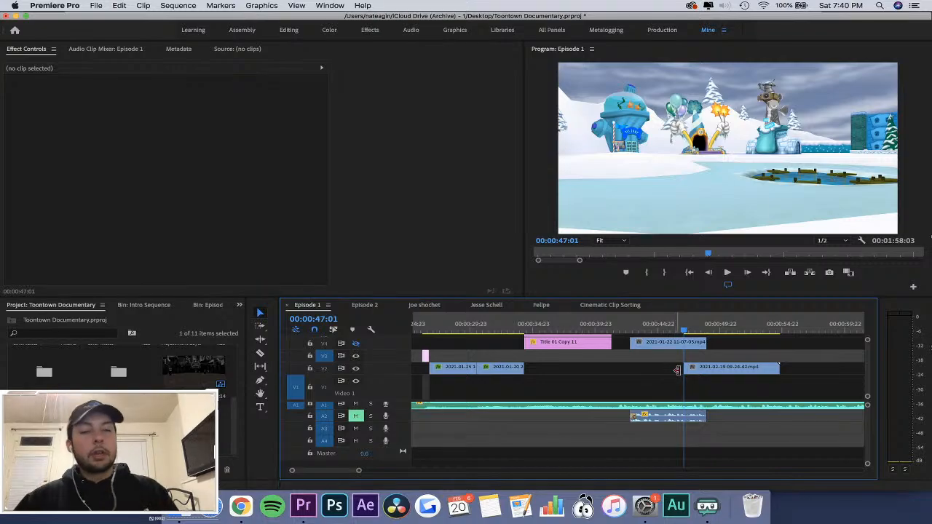
Move the trimmed 09-24-42 clip on V2 to start right after the logo title, and set its speed to 50%.
{"action": "left_click_drag", "start_coordinate": [707, 369], "coordinate": [636, 375]}
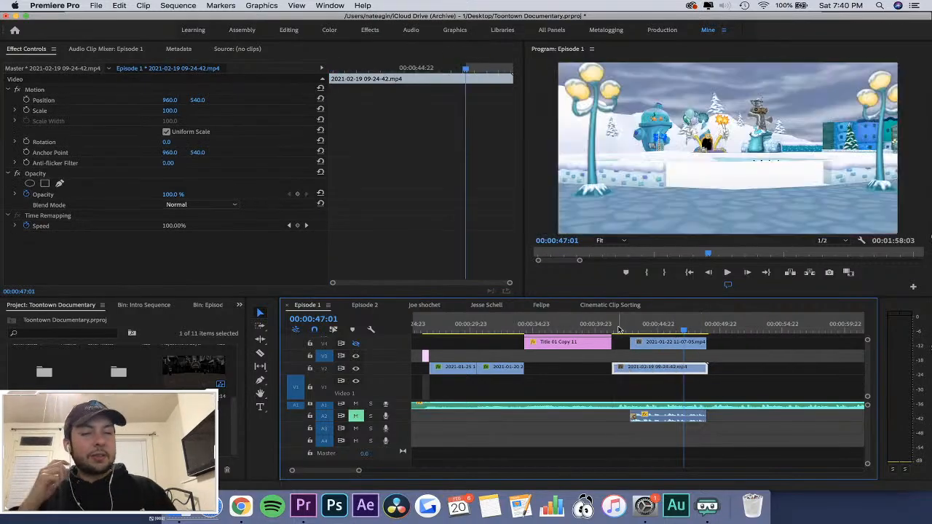
{"action": "left_click", "coordinate": [617, 323]}
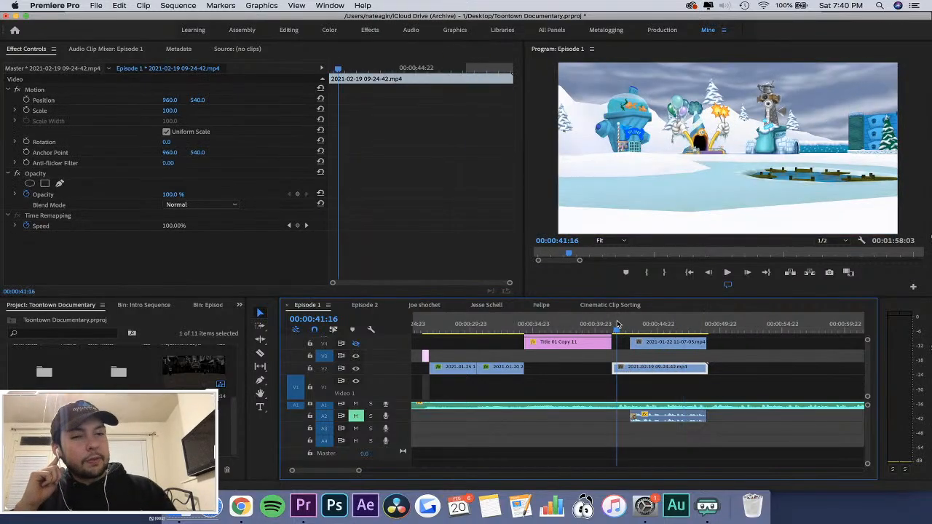
{"action": "right_click", "coordinate": [646, 369]}
{"action": "left_click", "coordinate": [682, 313]}
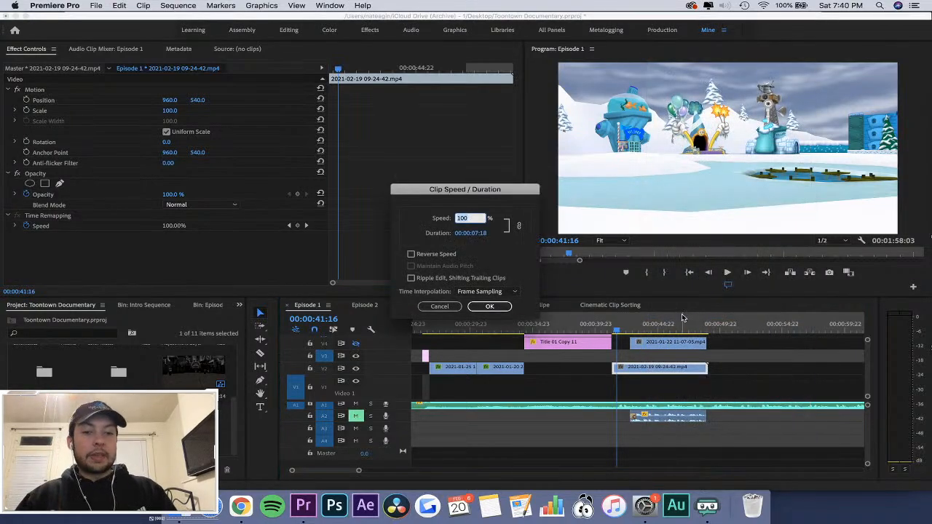
{"action": "type", "text": "50"}
{"action": "key", "text": "Return"}
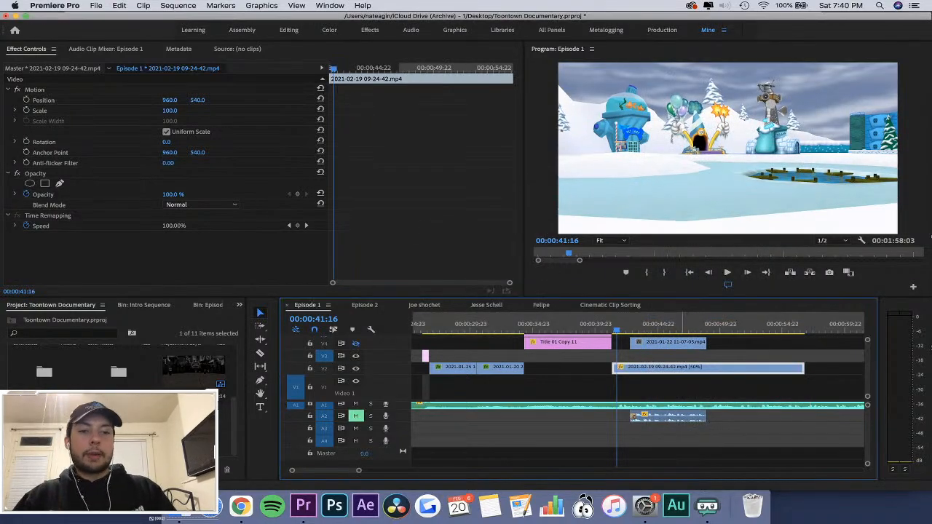
Try reversing the playback of the 50% 09-24-42 clip on V2, preview it at about 00:00:45:17, and undo the reversal.
{"action": "right_click", "coordinate": [717, 378]}
{"action": "left_click", "coordinate": [723, 372]}
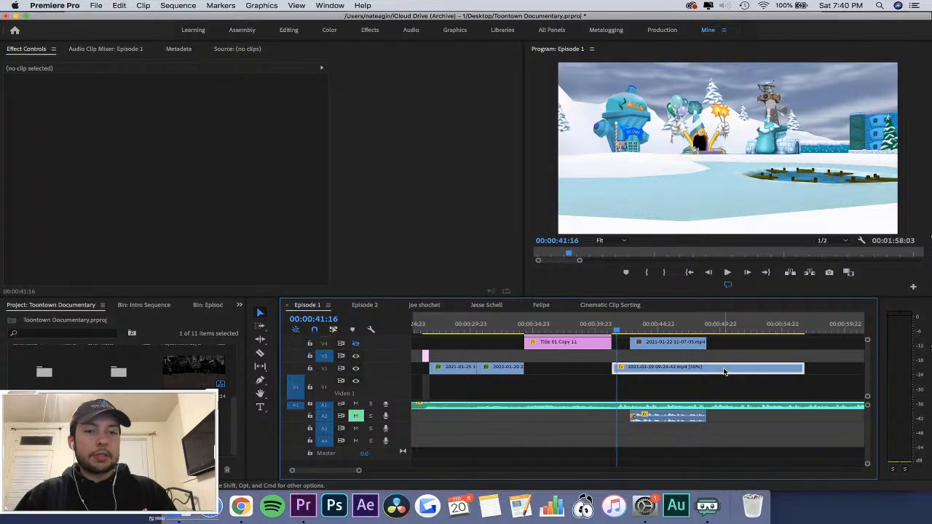
{"action": "right_click", "coordinate": [724, 372]}
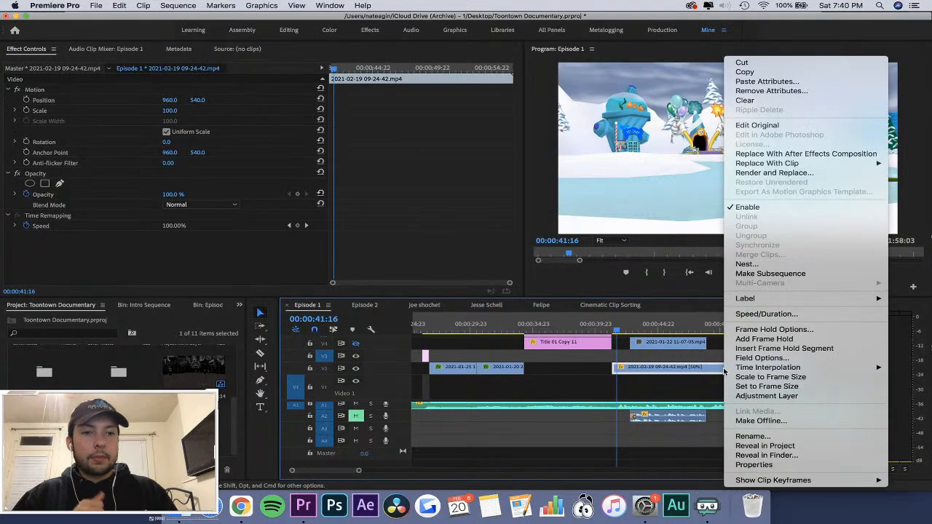
{"action": "left_click", "coordinate": [766, 314]}
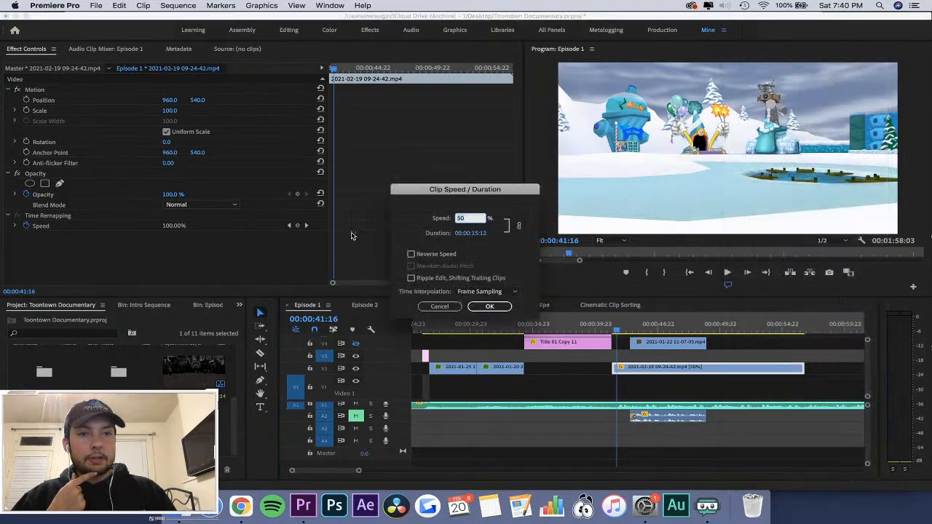
{"action": "left_click", "coordinate": [446, 255]}
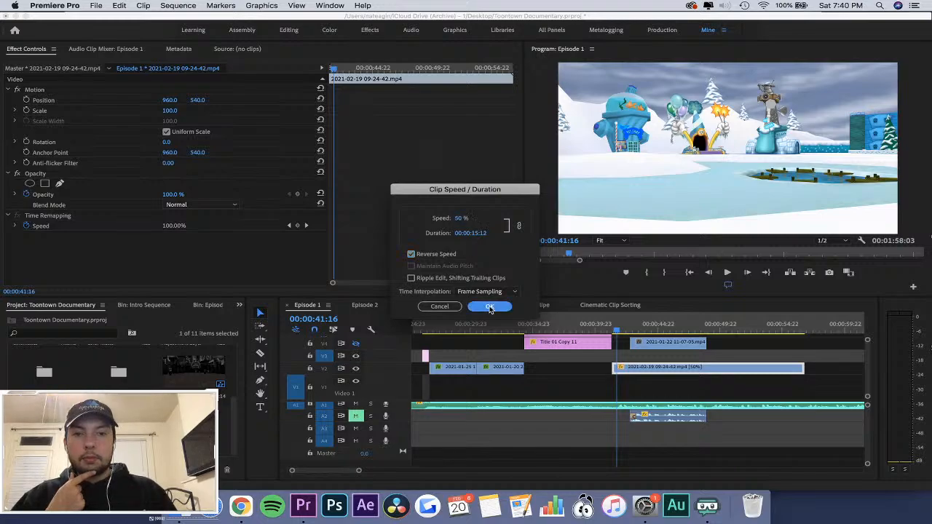
{"action": "left_click", "coordinate": [490, 306]}
{"action": "left_click_drag", "start_coordinate": [614, 327], "coordinate": [667, 337]}
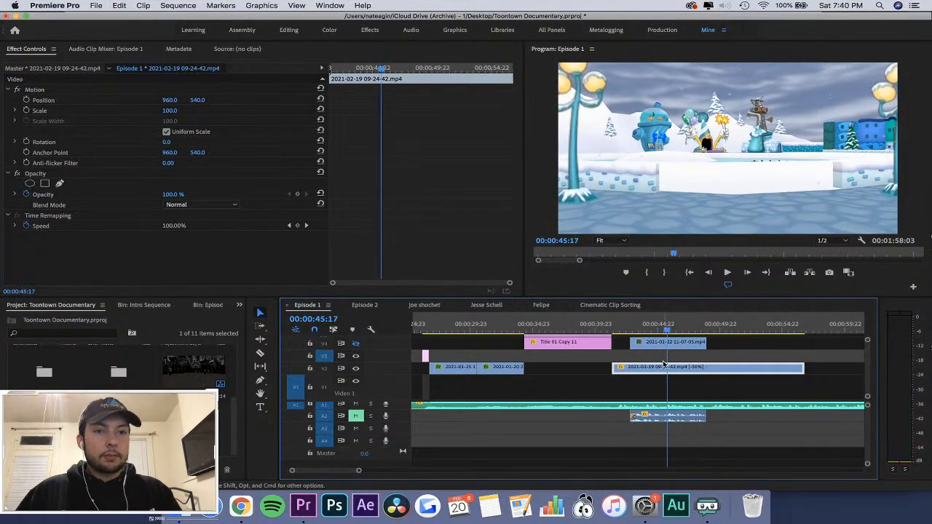
{"action": "key", "text": "super+z"}
Cut the 09-24-42 clip at about 00:00:50, delete its opening portion, and move the remainder to start right after the title.
{"action": "left_click_drag", "start_coordinate": [693, 327], "coordinate": [743, 328]}
{"action": "key", "text": "c"}
{"action": "left_click", "coordinate": [725, 367]}
{"action": "key", "text": "v"}
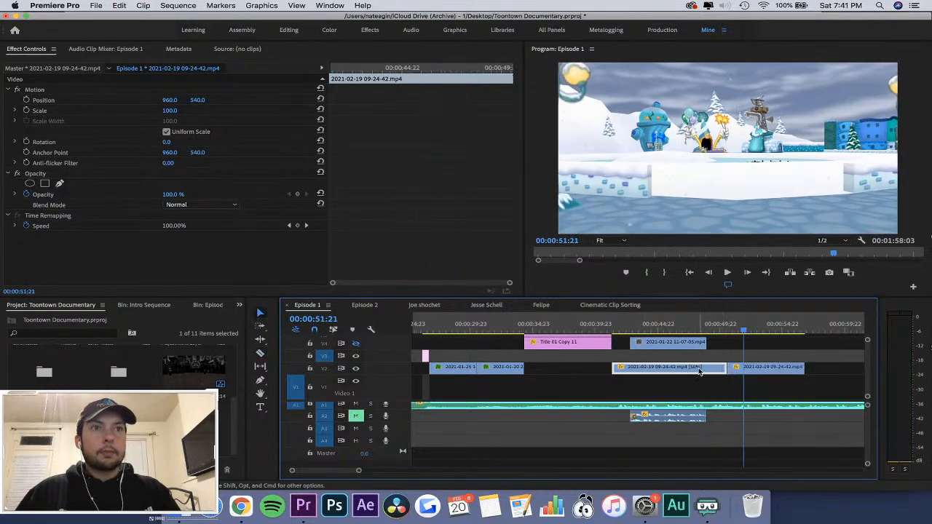
{"action": "key", "text": "Delete"}
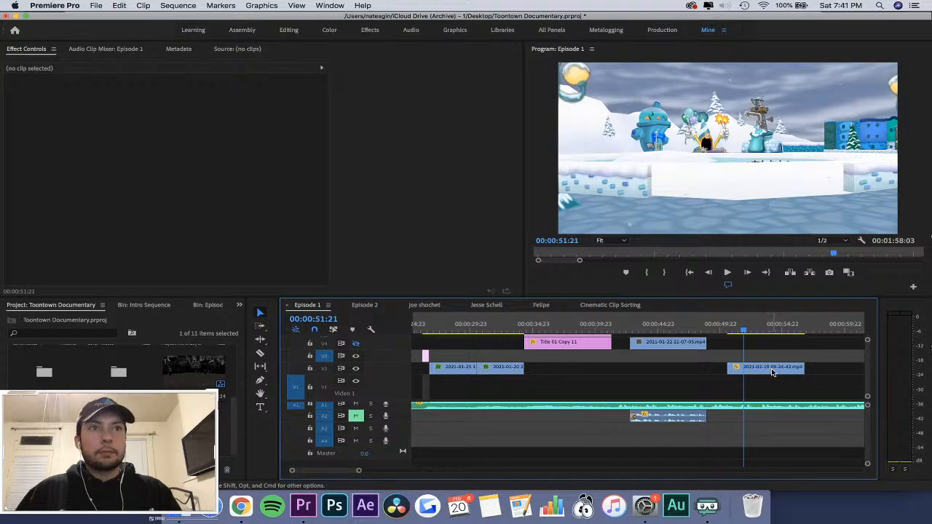
{"action": "left_click_drag", "start_coordinate": [773, 372], "coordinate": [656, 370]}
Play the sequence from the end of the title at 00:00:40:21 to about 00:00:45:06 to check the shortened gameplay clip.
{"action": "left_click", "coordinate": [608, 324]}
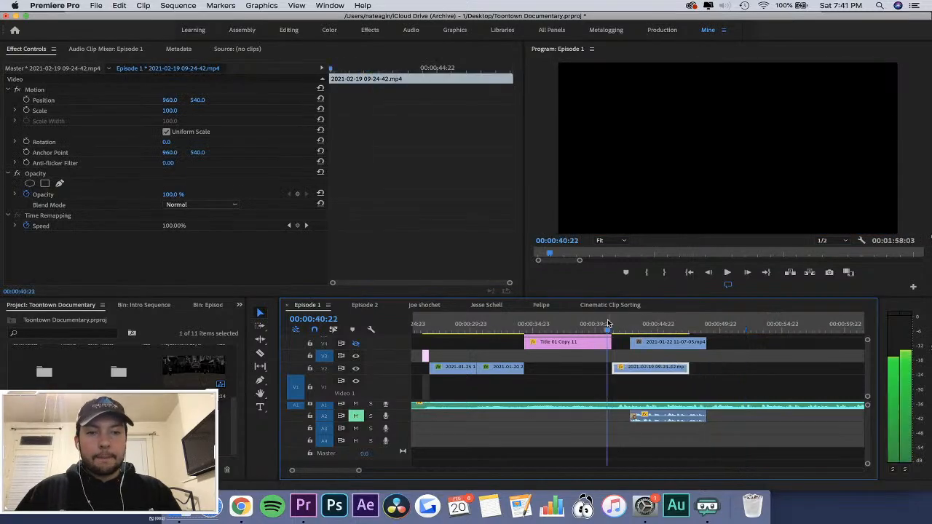
{"action": "key", "text": "Left"}
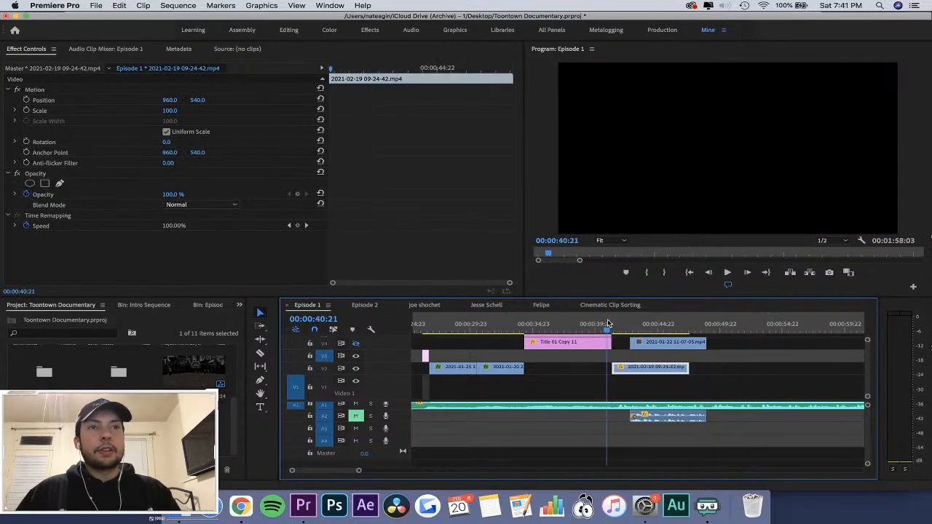
{"action": "key", "text": "space"}
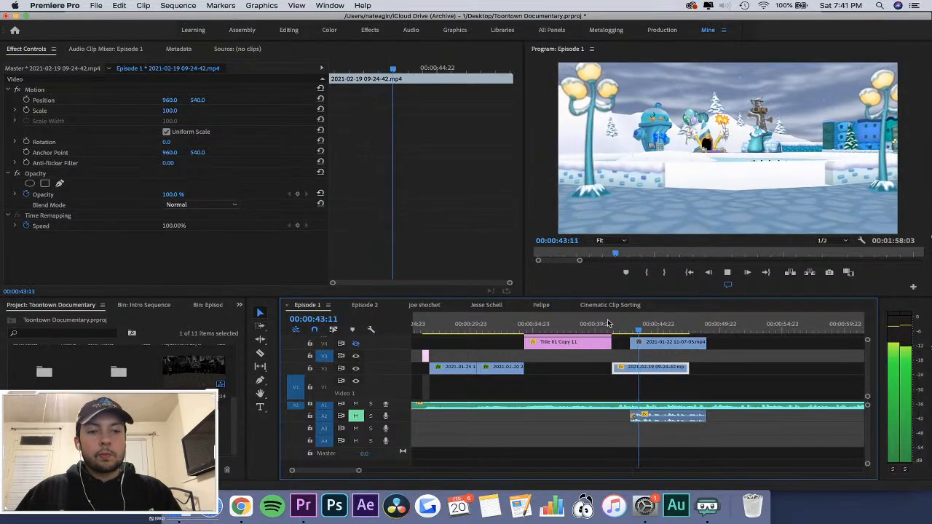
{"action": "key", "text": "="}
{"action": "key", "text": "space"}
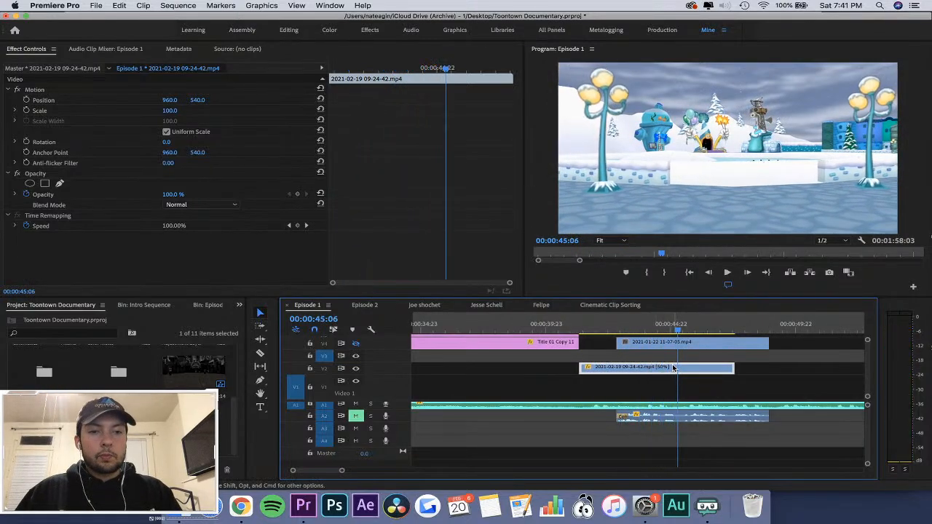
Extend the start of the 09-24-42 clip to recover its earlier footage, and razor it at 00:00:49:01.
{"action": "key", "text": "-"}
{"action": "left_click_drag", "start_coordinate": [640, 368], "coordinate": [621, 367]}
{"action": "left_click_drag", "start_coordinate": [647, 327], "coordinate": [674, 330]}
{"action": "key", "text": "c"}
{"action": "left_click", "coordinate": [673, 368]}
{"action": "key", "text": "v"}
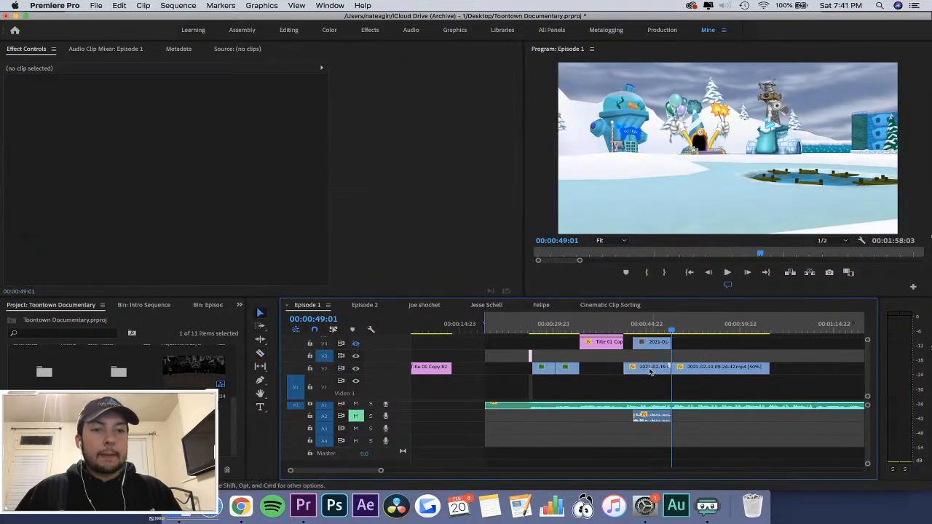
Delete the 09-24-42 portion before the cut and move the remaining piece to start right after the title on V2.
{"action": "left_click", "coordinate": [650, 372]}
{"action": "key", "text": "Delete"}
{"action": "left_click_drag", "start_coordinate": [684, 376], "coordinate": [637, 372]}
Play from the title's end to find the entry point, and shift the 09-24-42 clip to start at 00:00:41:21.
{"action": "left_click", "coordinate": [620, 324]}
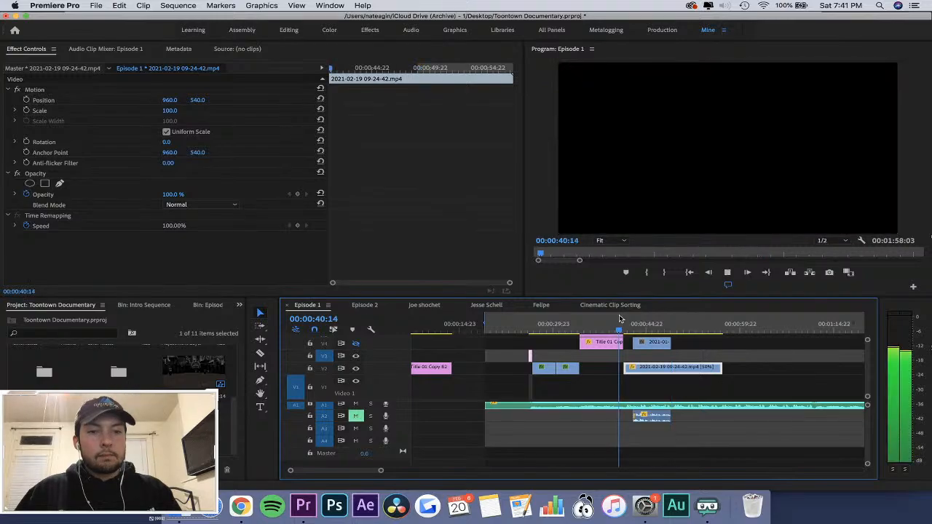
{"action": "key", "text": "space"}
{"action": "key", "text": "space"}
{"action": "key", "text": "="}
{"action": "key", "text": "="}
{"action": "key", "text": "="}
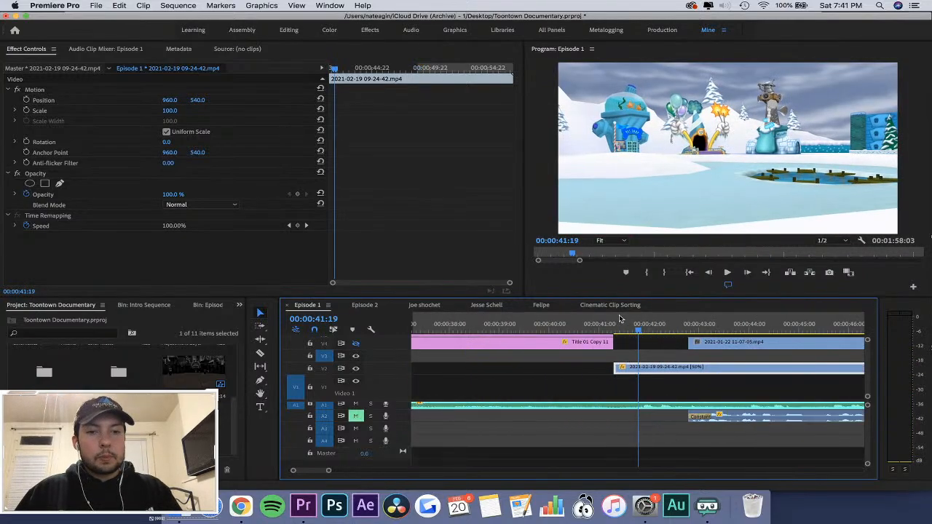
{"action": "key", "text": "space"}
{"action": "key", "text": "space"}
{"action": "left_click_drag", "start_coordinate": [656, 373], "coordinate": [685, 373]}
{"action": "key", "text": "minus"}
{"action": "key", "text": "minus"}
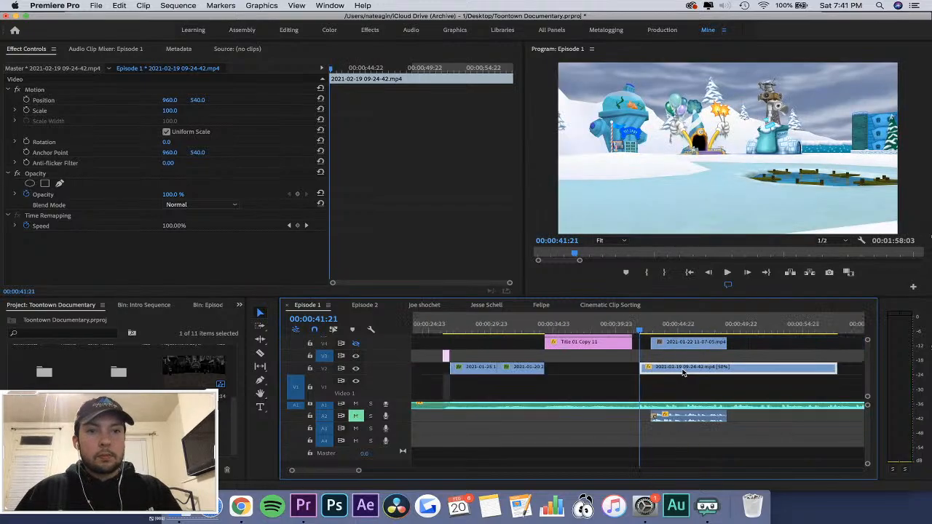
Play back the repositioned gameplay clip around the interview's start, stopping at 00:00:44:02.
{"action": "key", "text": "space"}
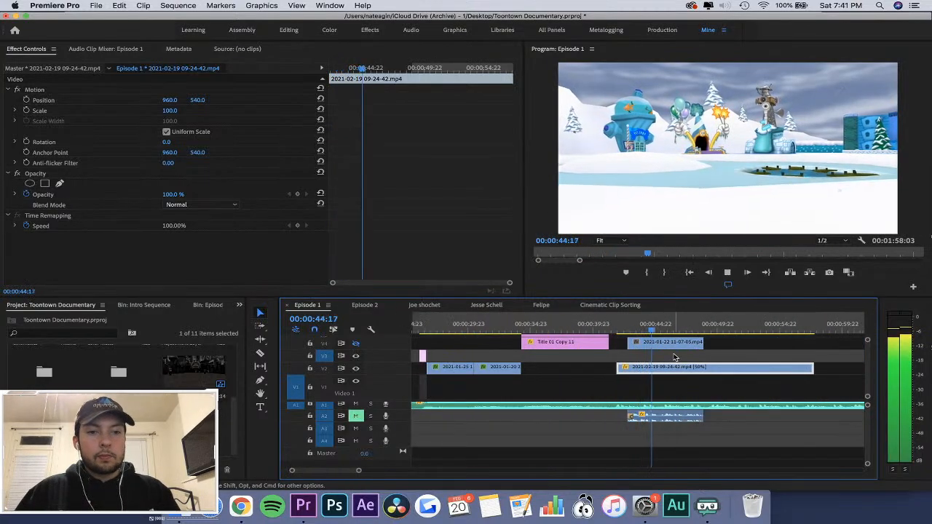
{"action": "left_click", "coordinate": [625, 326]}
{"action": "key", "text": "equal"}
{"action": "key", "text": "equal"}
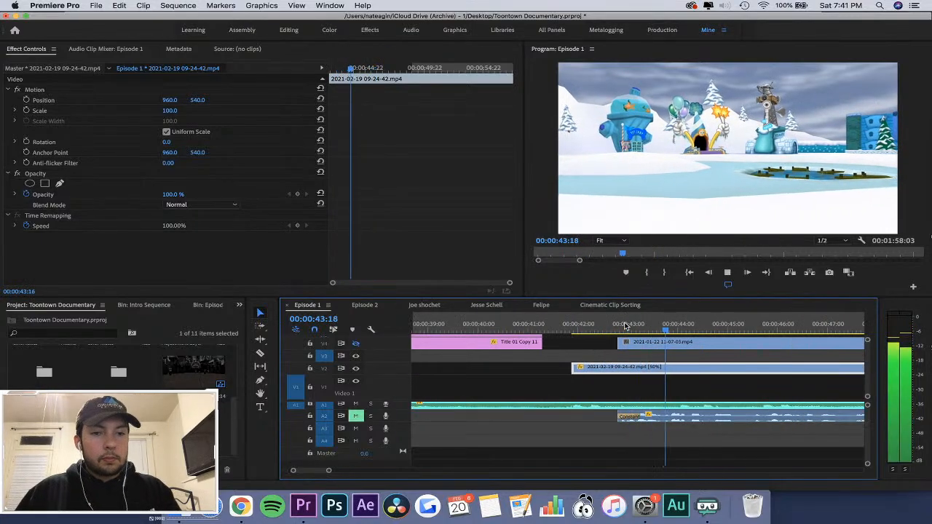
{"action": "key", "text": "space"}
{"action": "key", "text": "Right"}
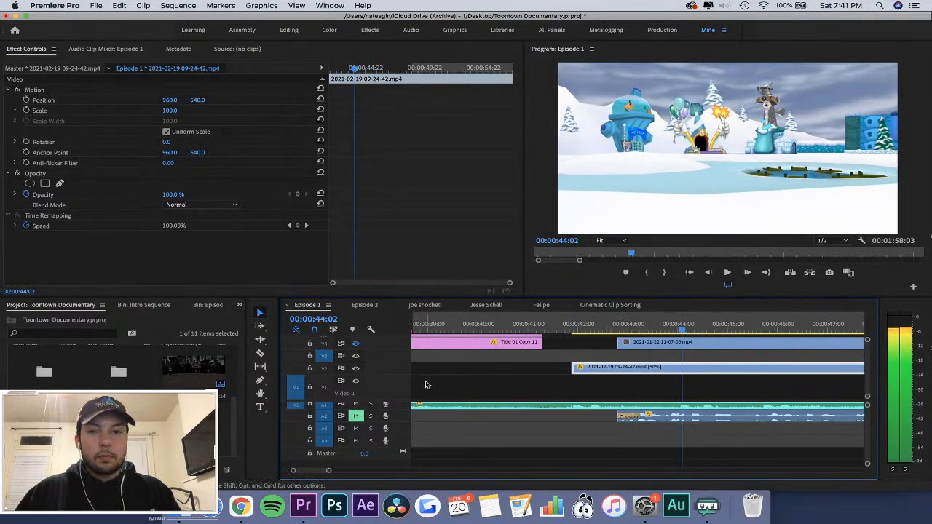
Move the 09-24-42 clip down to V1 and display its Opacity keyframes on the clip.
{"action": "left_click_drag", "start_coordinate": [597, 370], "coordinate": [612, 388]}
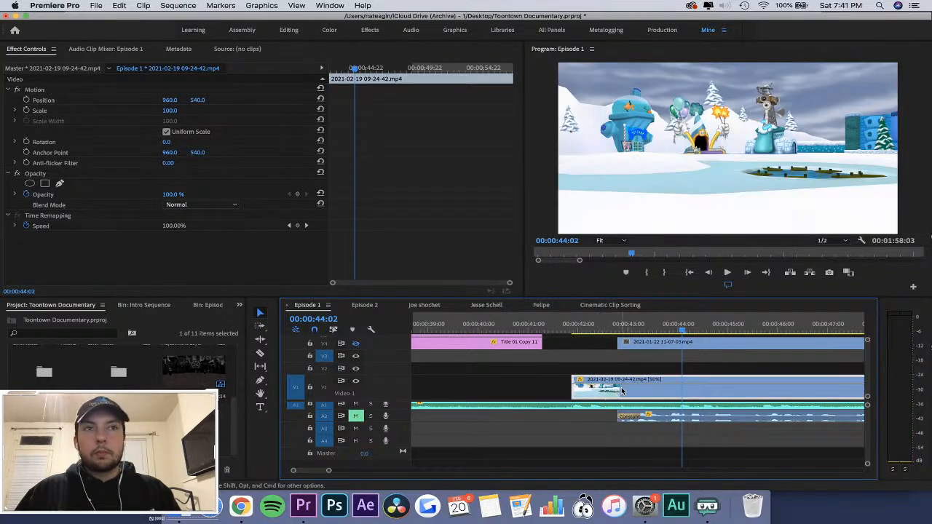
{"action": "right_click", "coordinate": [621, 391]}
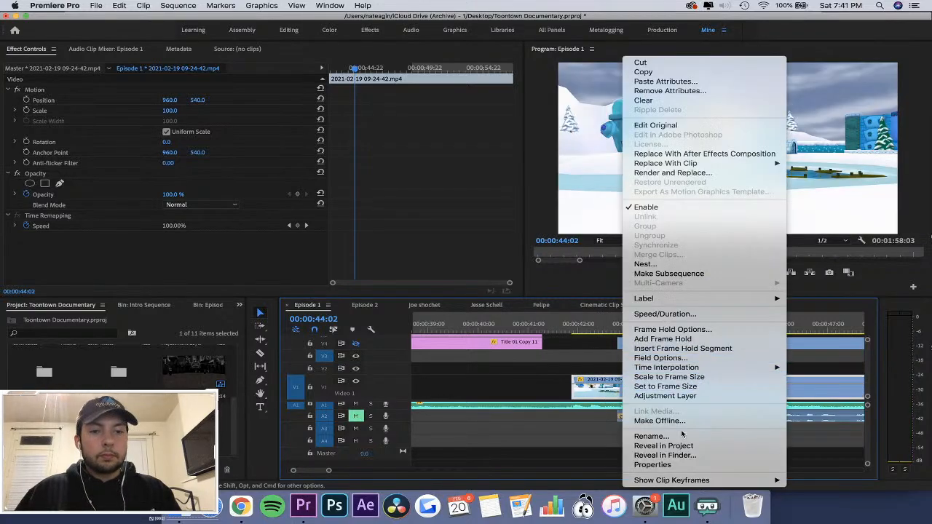
{"action": "mouse_move", "coordinate": [674, 480]}
{"action": "mouse_move", "coordinate": [822, 471]}
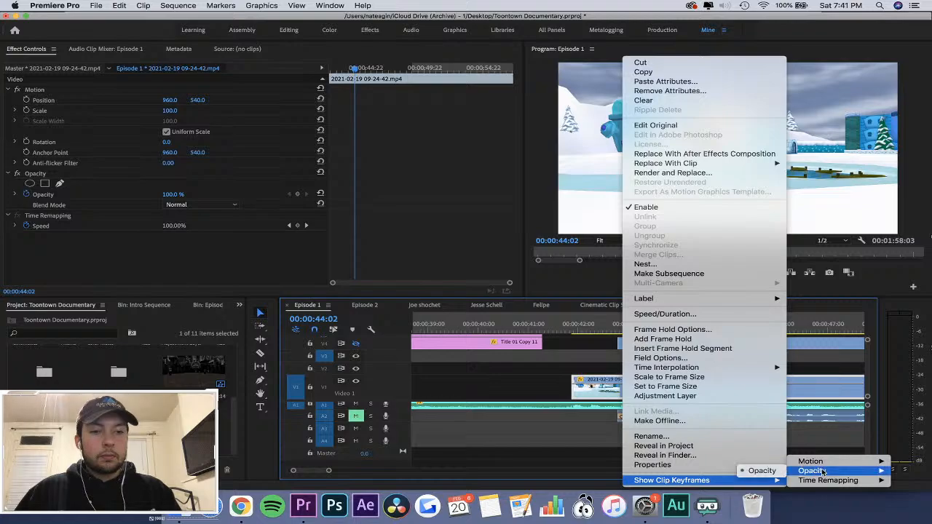
{"action": "left_click", "coordinate": [763, 471]}
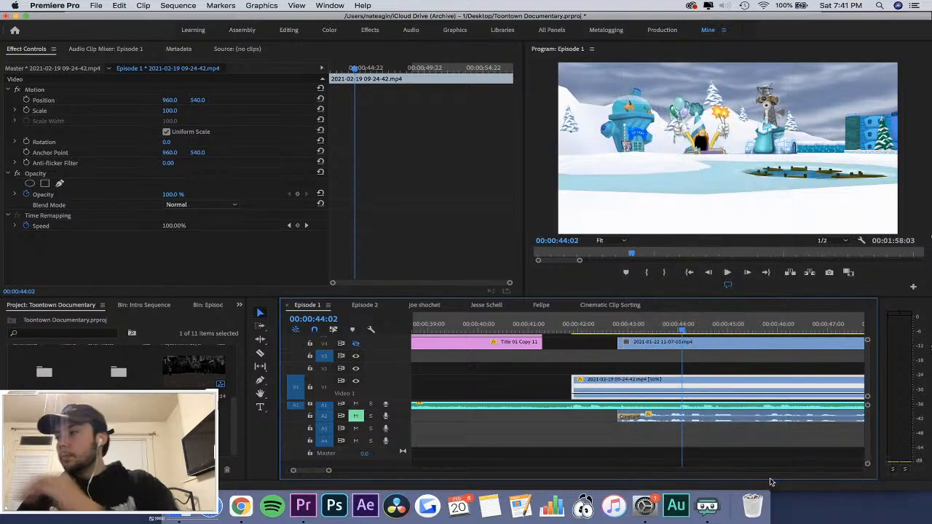
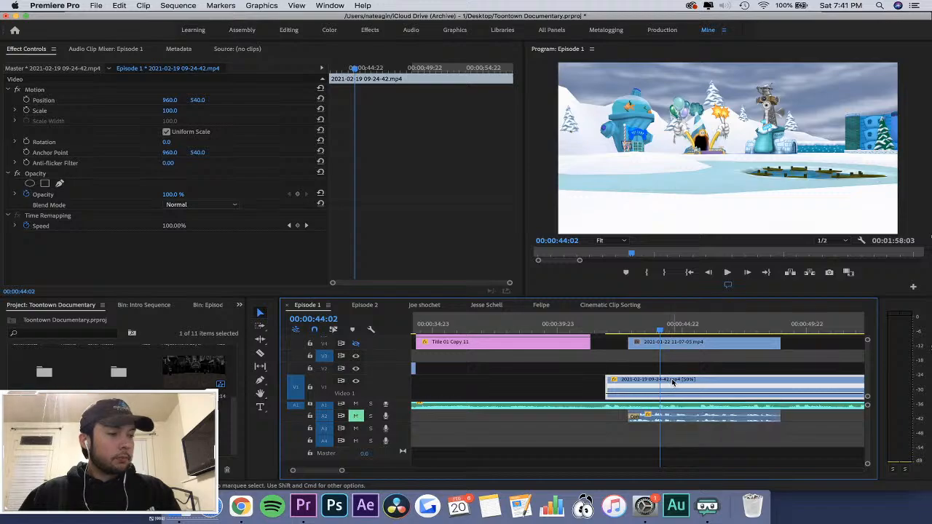
Add Time Remapping speed keyframes to the 09-24-42 clip at 00:00:44:02 and 00:00:46:12.
{"action": "left_click", "coordinate": [272, 259]}
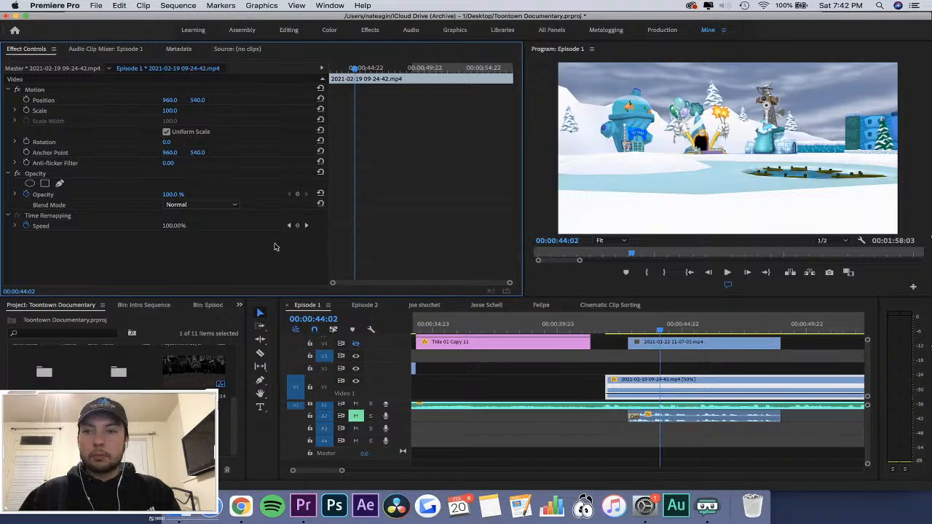
{"action": "left_click", "coordinate": [297, 228]}
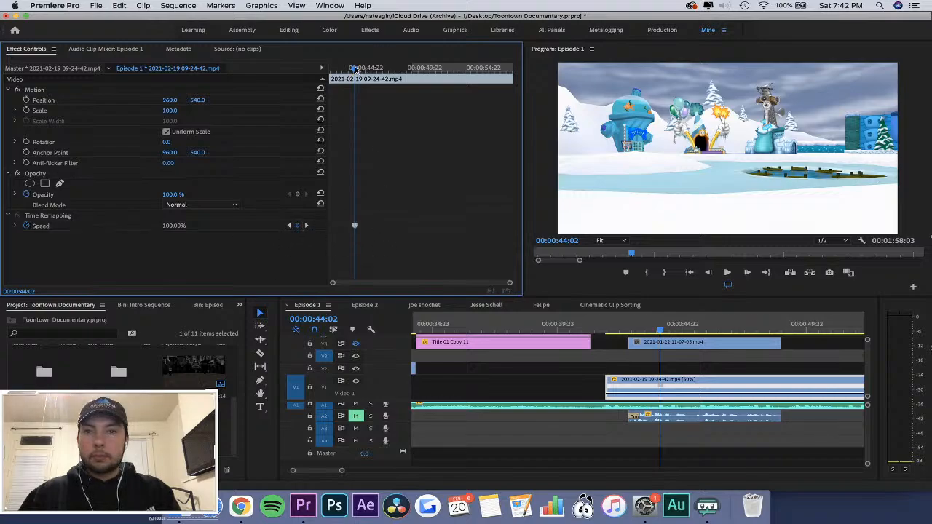
{"action": "left_click_drag", "start_coordinate": [355, 67], "coordinate": [382, 73]}
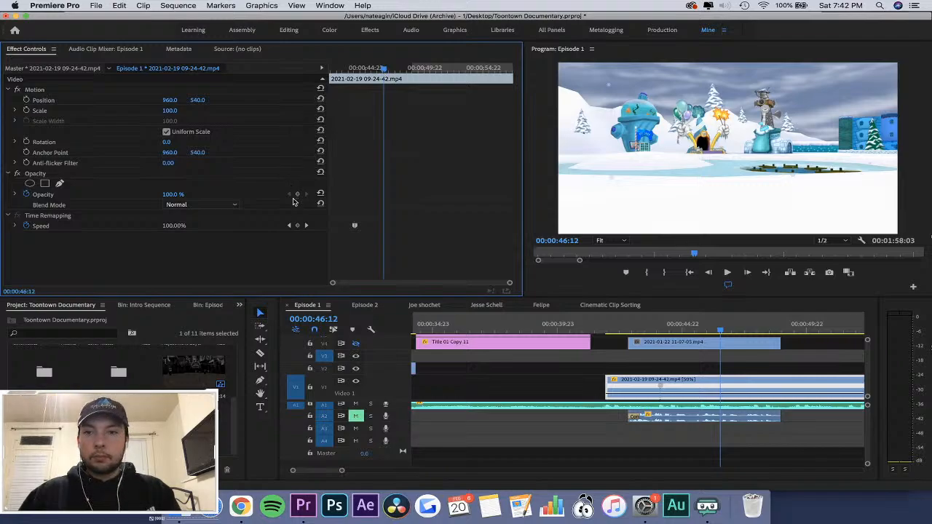
{"action": "left_click", "coordinate": [297, 227]}
Speed up the section between the two keyframes to 492%, split the first keyframe into an opening ramp, and play it back.
{"action": "left_click", "coordinate": [677, 324]}
{"action": "key", "text": "="}
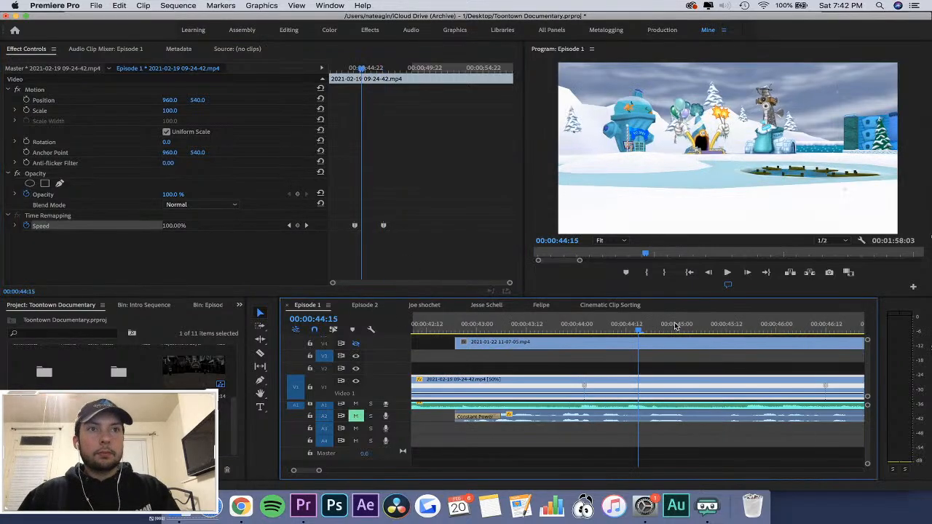
{"action": "left_click_drag", "start_coordinate": [587, 386], "coordinate": [662, 390]}
{"action": "left_click_drag", "start_coordinate": [637, 327], "coordinate": [560, 327]}
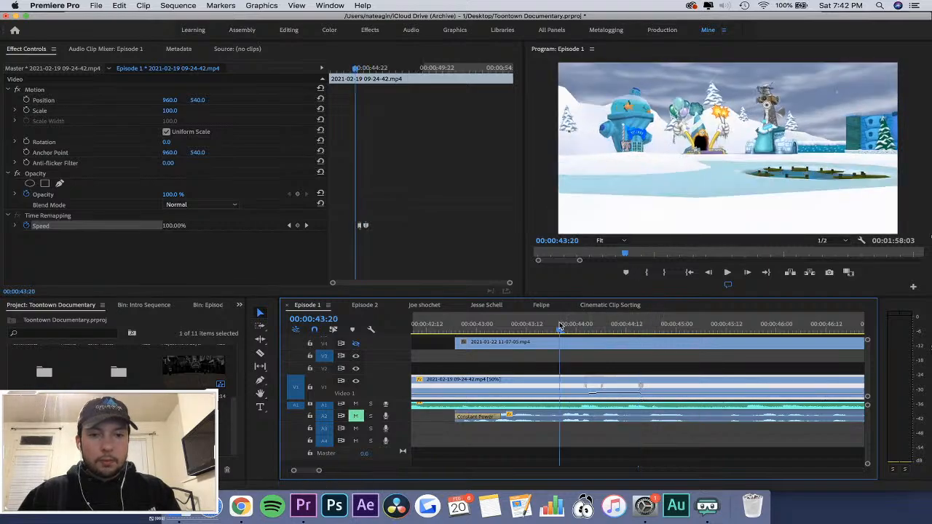
{"action": "left_click_drag", "start_coordinate": [595, 387], "coordinate": [585, 388]}
{"action": "key", "text": "space"}
{"action": "left_click", "coordinate": [543, 305]}
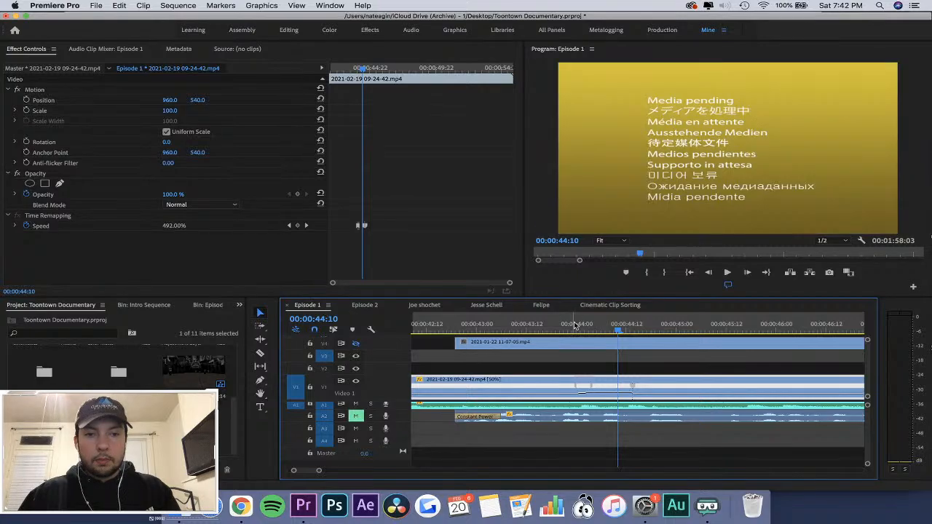
Split the second speed keyframe into a closing ramp, shift the sped-up section slightly earlier, and play it back.
{"action": "mouse_move", "coordinate": [634, 386]}
{"action": "left_mouse_down"}
{"action": "mouse_move", "coordinate": [614, 382]}
{"action": "mouse_move", "coordinate": [628, 387]}
{"action": "left_mouse_up"}
{"action": "left_click", "coordinate": [622, 388]}
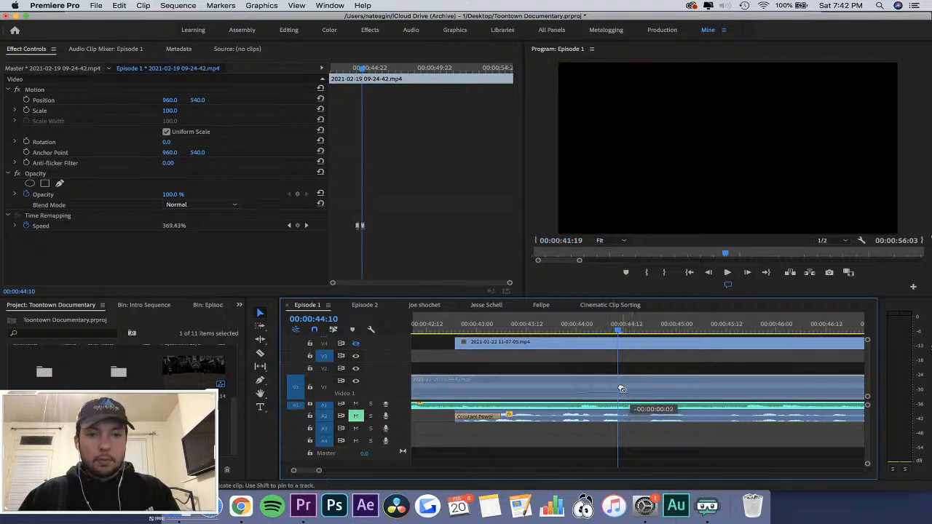
{"action": "left_click", "coordinate": [628, 368]}
{"action": "key", "text": "="}
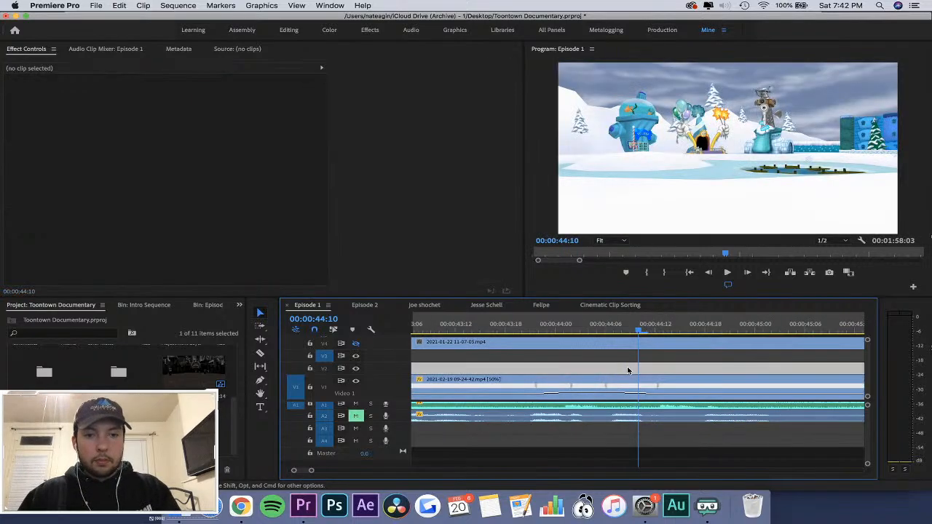
{"action": "left_click", "coordinate": [558, 386]}
{"action": "left_click_drag", "start_coordinate": [547, 385], "coordinate": [546, 385]}
{"action": "left_click", "coordinate": [491, 325]}
{"action": "key", "text": "space"}
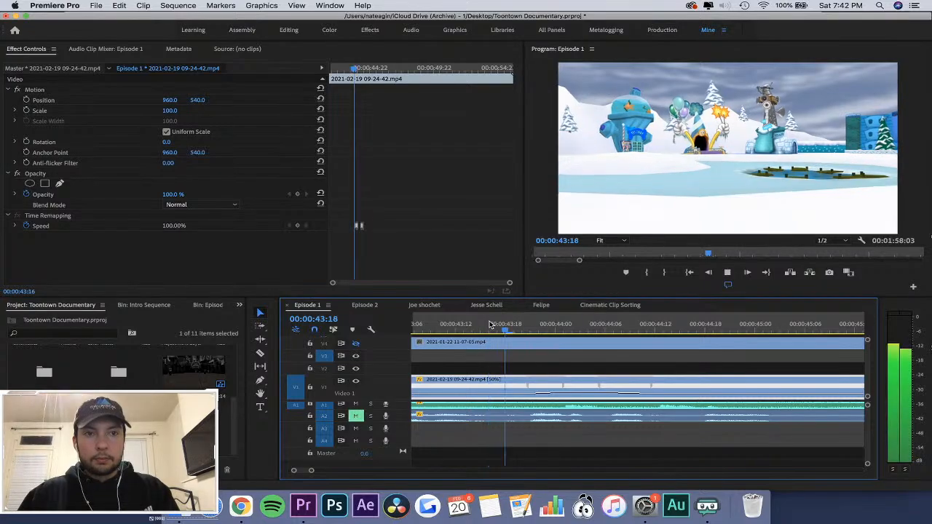
{"action": "key", "text": "space"}
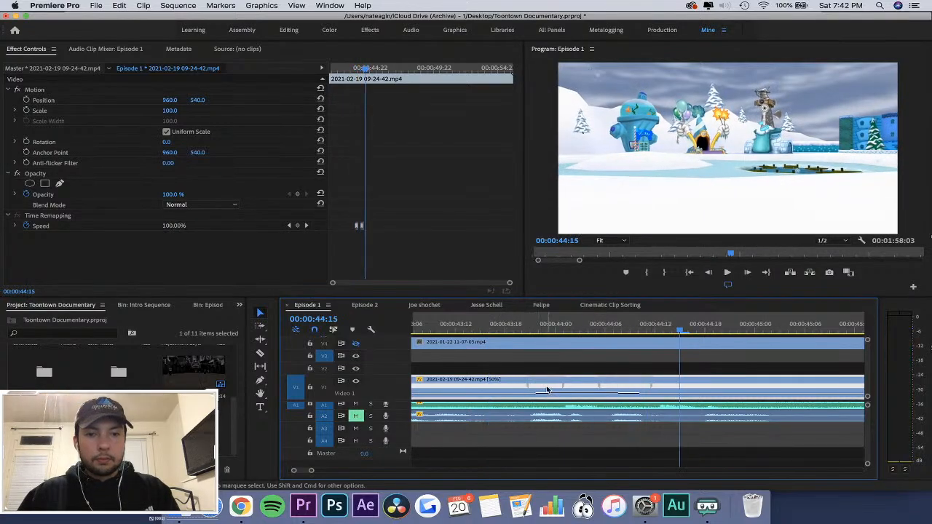
Start the speed-up slightly later, shorten its closing and opening ramps, and play back the result.
{"action": "left_click_drag", "start_coordinate": [544, 386], "coordinate": [631, 385]}
{"action": "left_click", "coordinate": [523, 326]}
{"action": "key", "text": "space"}
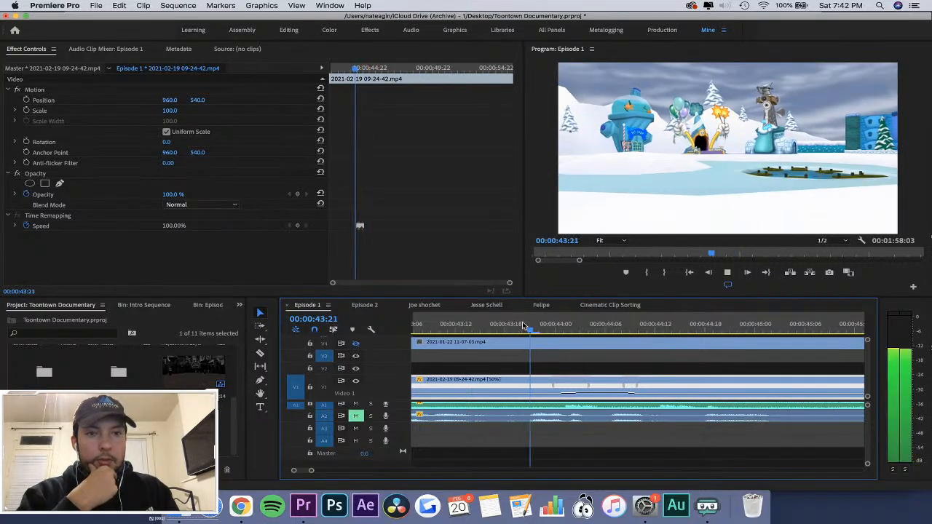
{"action": "left_click_drag", "start_coordinate": [587, 385], "coordinate": [569, 382]}
{"action": "left_click", "coordinate": [521, 326]}
{"action": "key", "text": "space"}
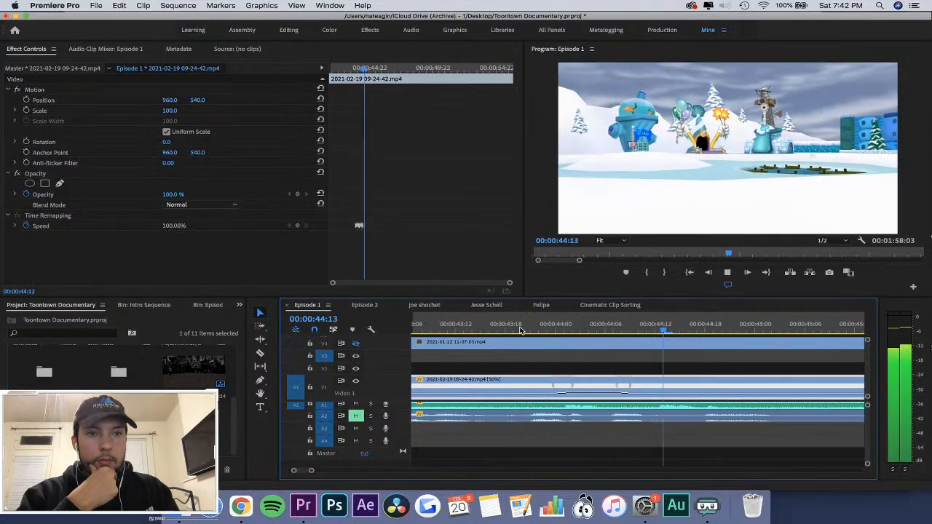
{"action": "key", "text": "space"}
Lengthen the closing speed ramp and the opening speed ramp, playing back the clip after each adjustment.
{"action": "left_click_drag", "start_coordinate": [630, 384], "coordinate": [661, 384]}
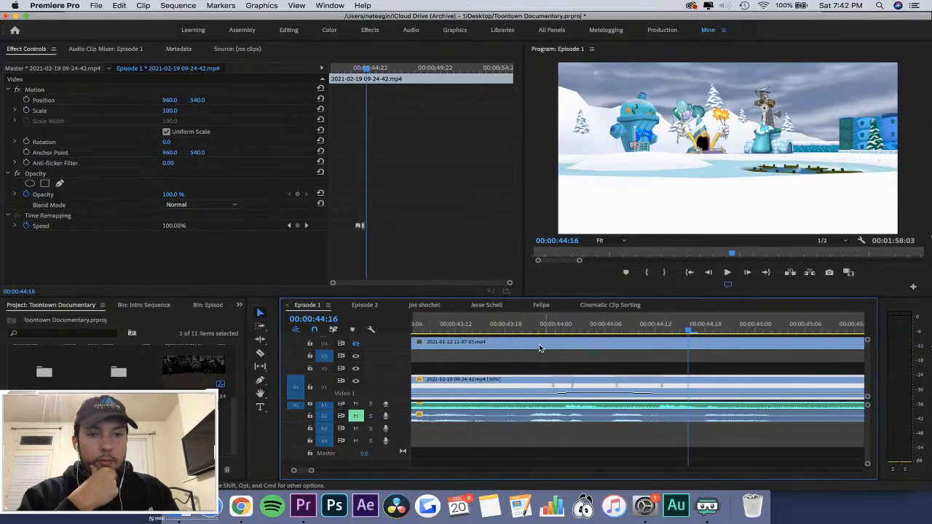
{"action": "left_click", "coordinate": [520, 326]}
{"action": "key", "text": "space"}
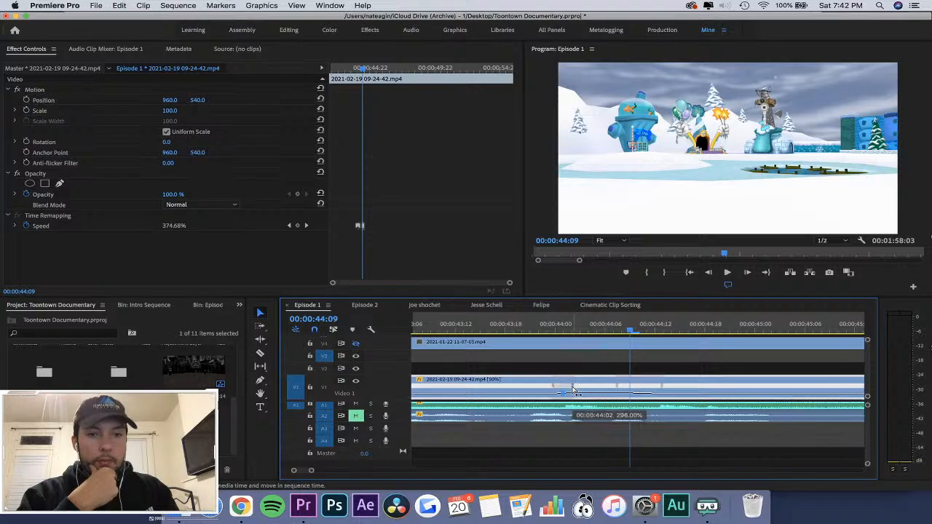
{"action": "left_click_drag", "start_coordinate": [575, 391], "coordinate": [591, 392]}
{"action": "left_click", "coordinate": [530, 326]}
{"action": "key", "text": "space"}
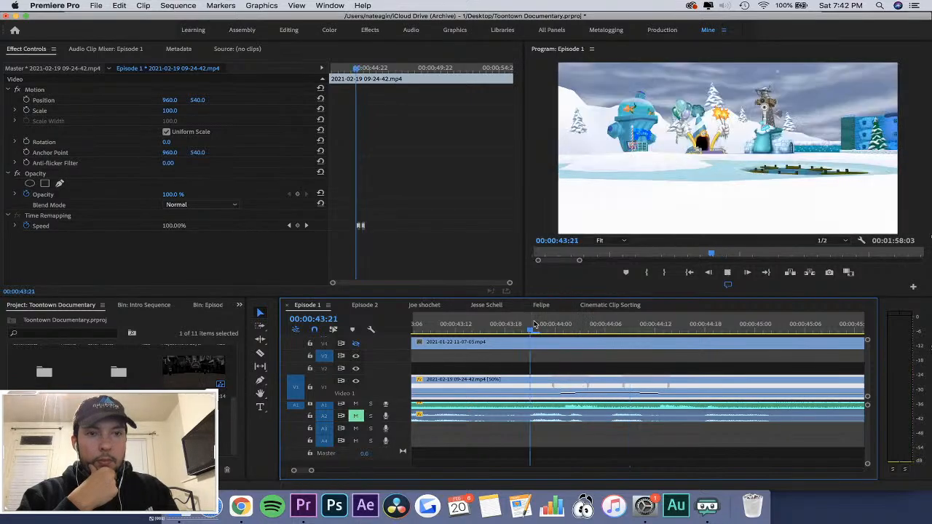
{"action": "key", "text": "space"}
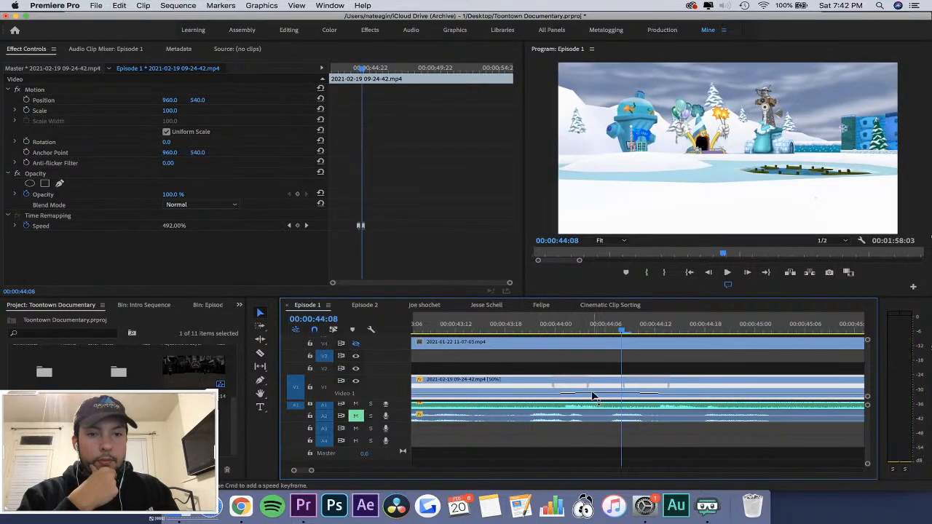
Shorten the opening speed ramp and shift it slightly earlier, playing back the clip after each adjustment.
{"action": "left_click_drag", "start_coordinate": [592, 391], "coordinate": [550, 370]}
{"action": "left_click", "coordinate": [506, 328]}
{"action": "key", "text": "space"}
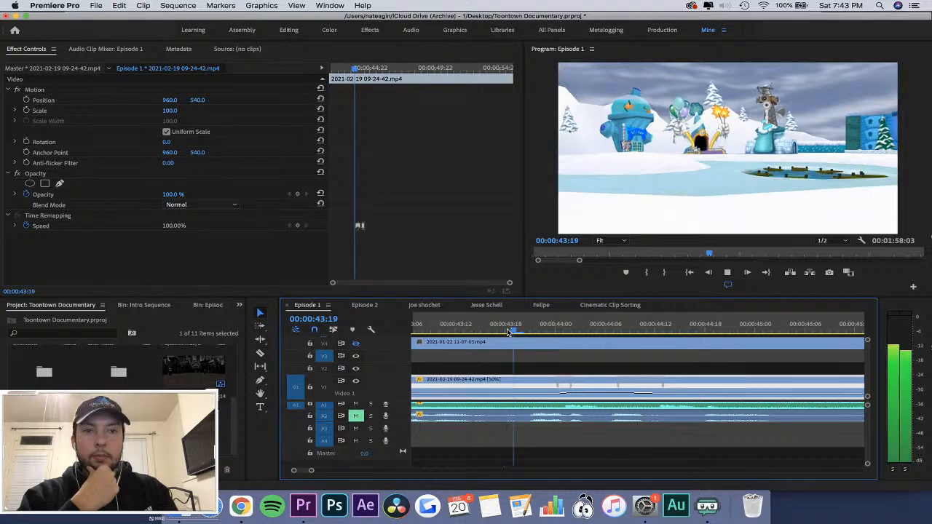
{"action": "key", "text": "space"}
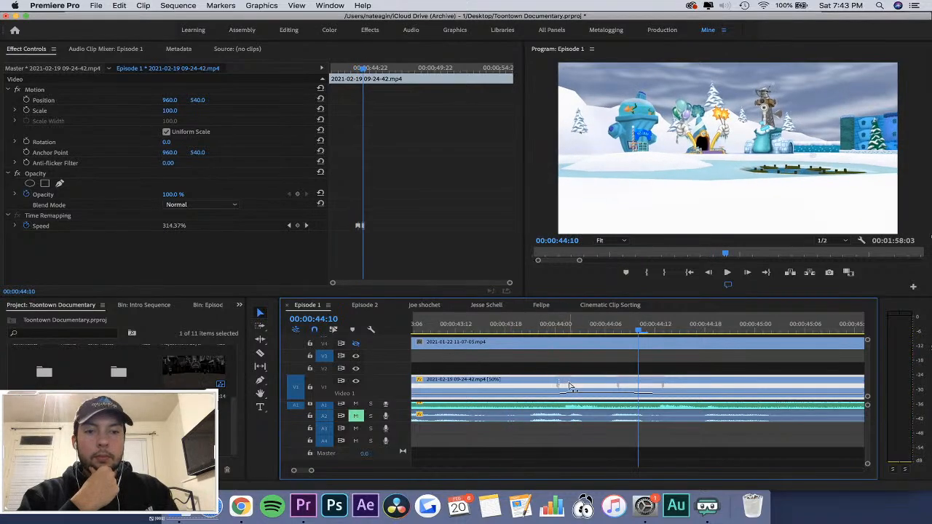
{"action": "left_click_drag", "start_coordinate": [560, 385], "coordinate": [548, 384]}
{"action": "left_click", "coordinate": [507, 328]}
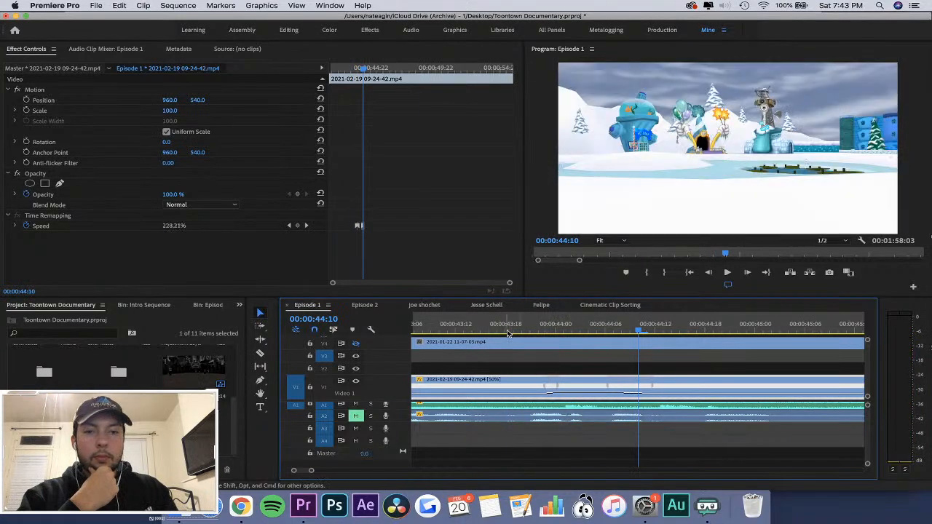
{"action": "key", "text": "space"}
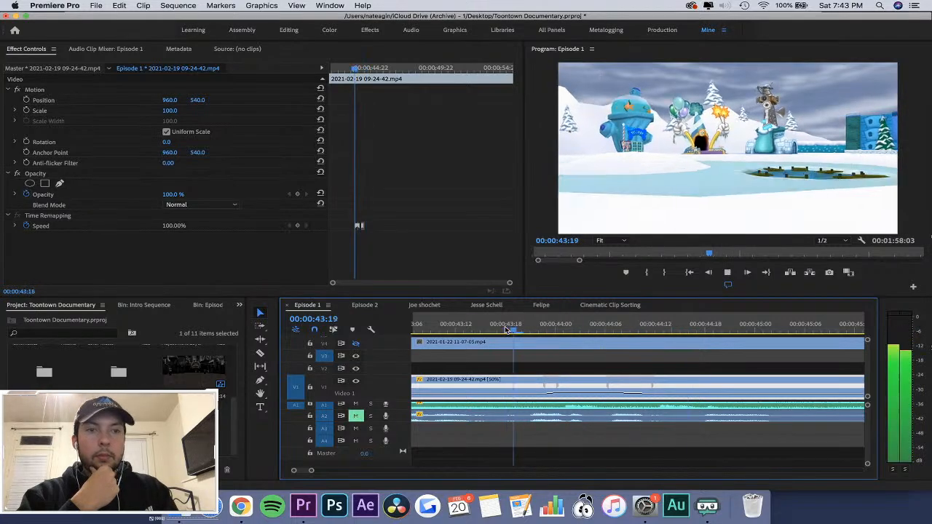
{"action": "key", "text": "space"}
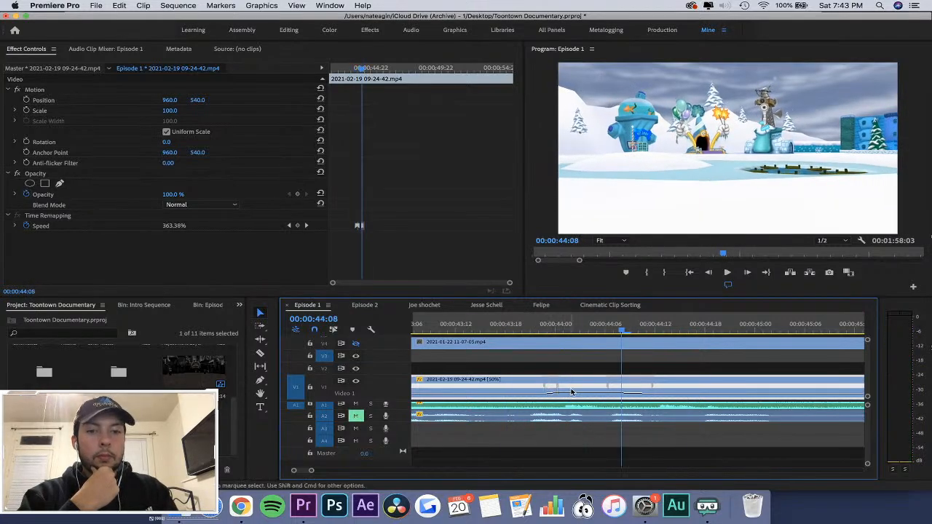
Raise the speed of the section between the ramps slightly and play it back, stopping at 00:00:44:12.
{"action": "left_click", "coordinate": [575, 394]}
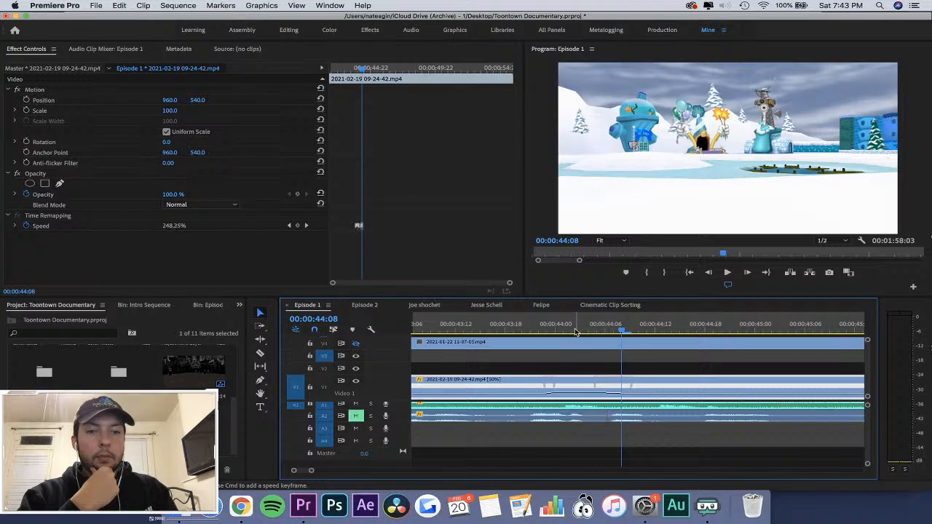
{"action": "left_click", "coordinate": [521, 330]}
{"action": "key", "text": "space"}
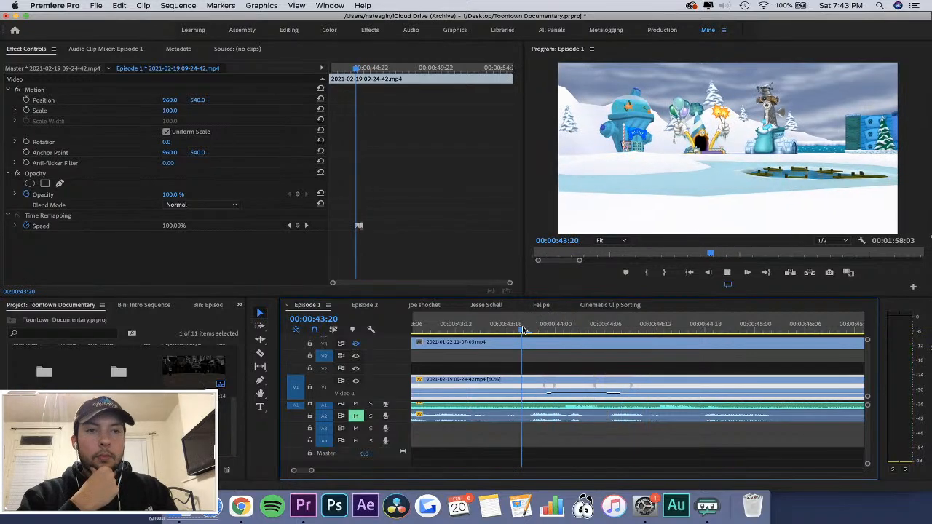
{"action": "left_click", "coordinate": [495, 329]}
{"action": "key", "text": "space"}
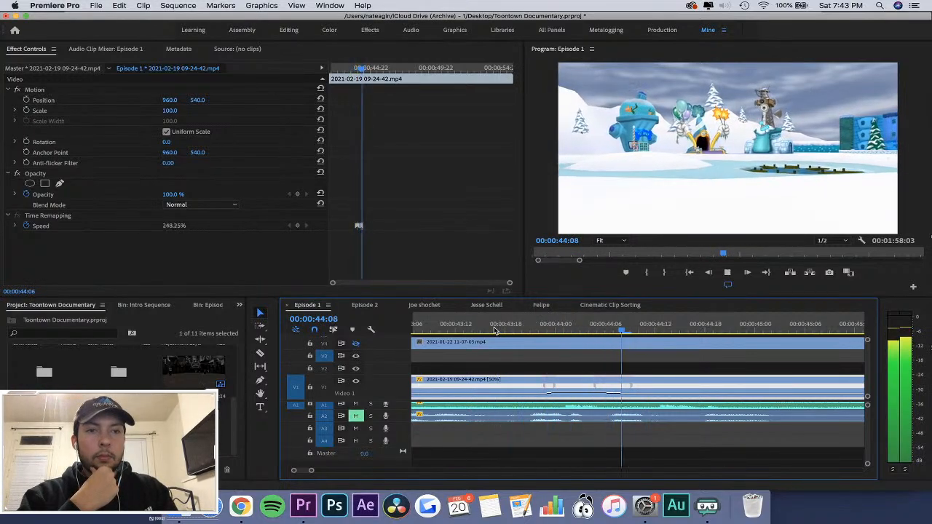
{"action": "key", "text": "space"}
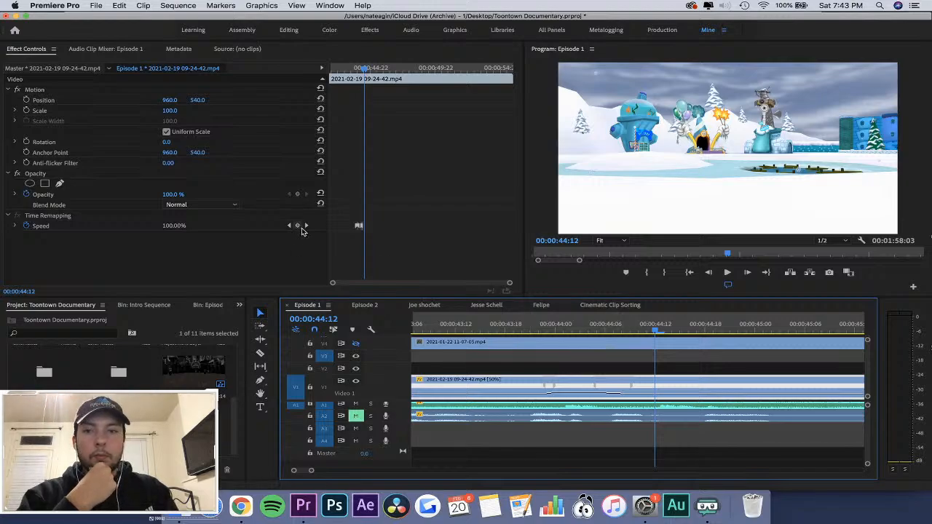
Add a Time Remapping speed keyframe to the 09-24-42 clip at 00:00:44:12.
{"action": "left_click", "coordinate": [298, 195]}
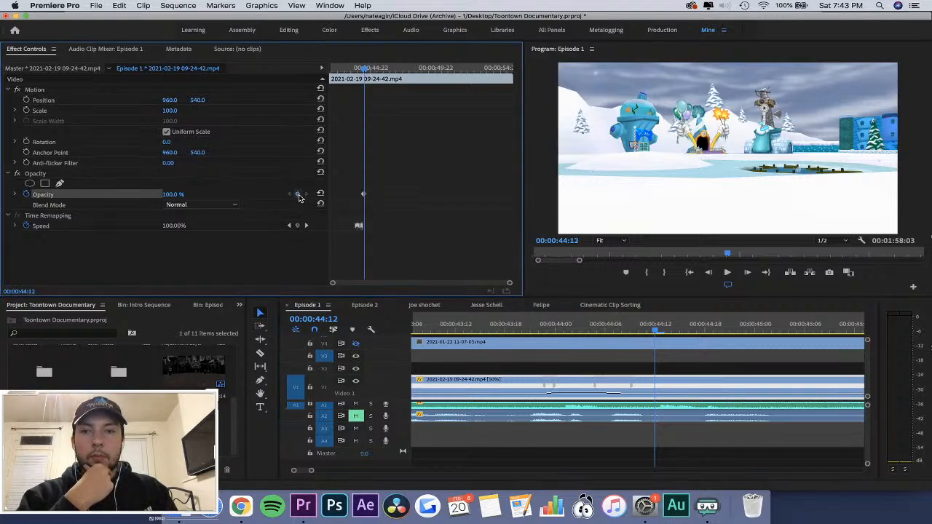
{"action": "left_click", "coordinate": [409, 202]}
{"action": "key", "text": "equal"}
{"action": "key", "text": "equal"}
{"action": "key", "text": "equal"}
{"action": "key", "text": "equal"}
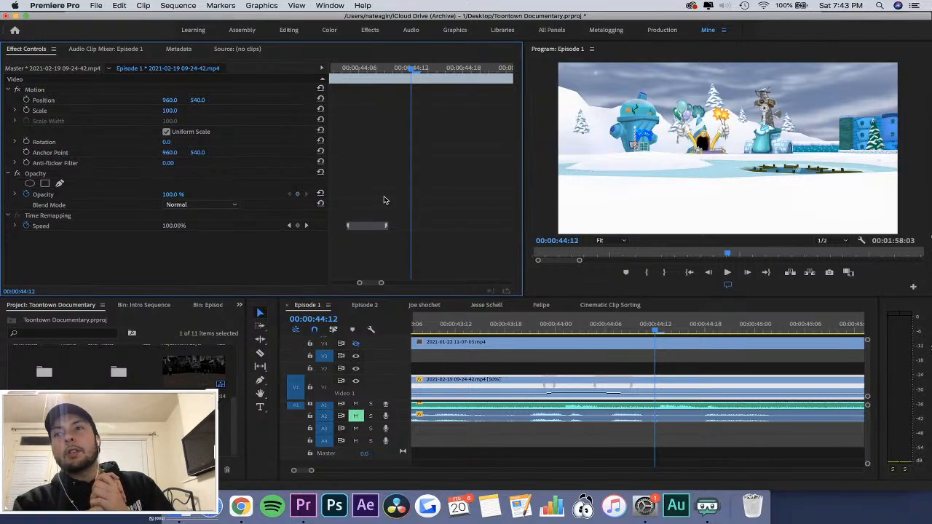
{"action": "left_click", "coordinate": [297, 226]}
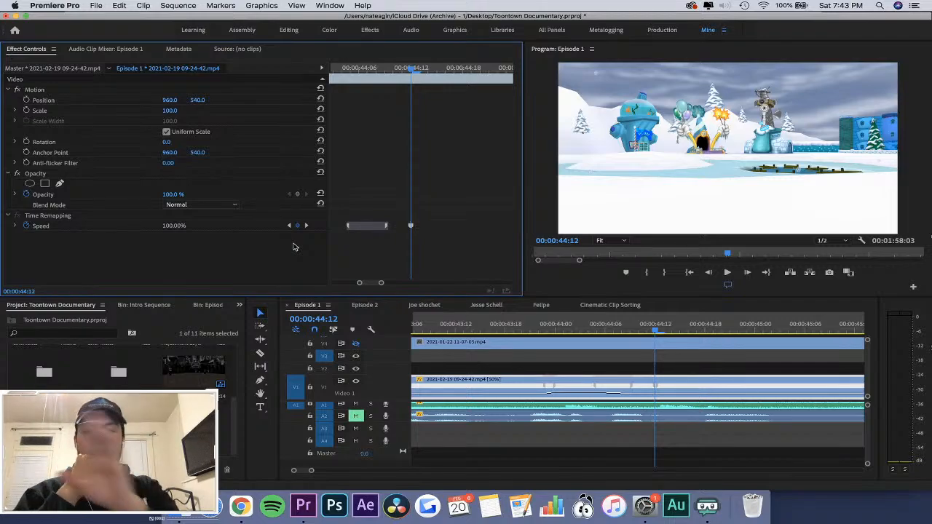
Add another Time Remapping speed keyframe to the 09-24-42 clip at 00:00:44:21.
{"action": "scroll", "coordinate": [425, 229], "scroll_direction": "left", "scroll_amount": 1}
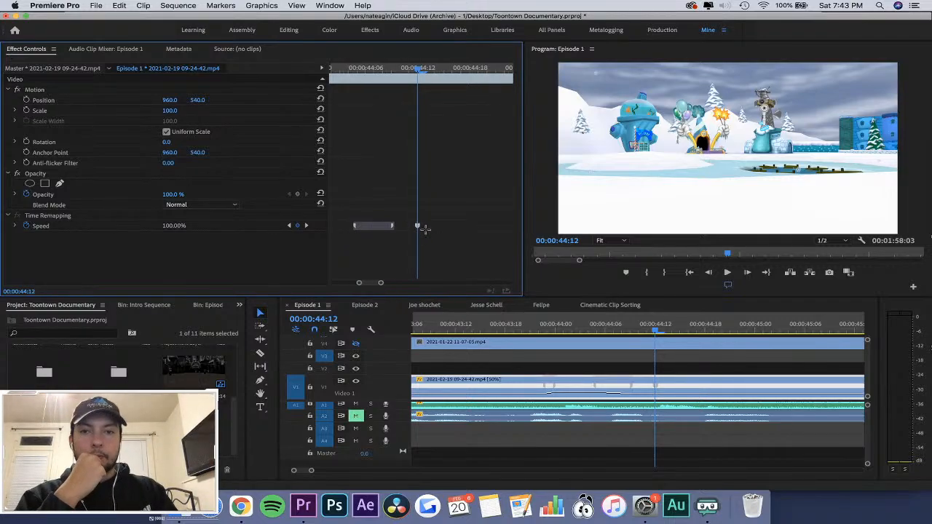
{"action": "left_click_drag", "start_coordinate": [421, 68], "coordinate": [445, 67]}
{"action": "key", "text": "minus"}
{"action": "key", "text": "minus"}
{"action": "key", "text": "equal"}
{"action": "key", "text": "equal"}
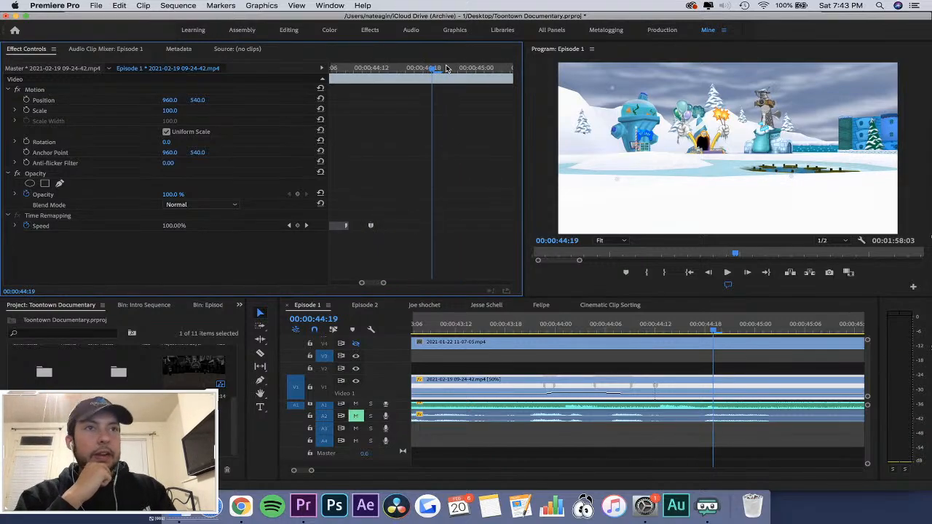
{"action": "scroll", "coordinate": [444, 75], "scroll_direction": "right", "scroll_amount": 1}
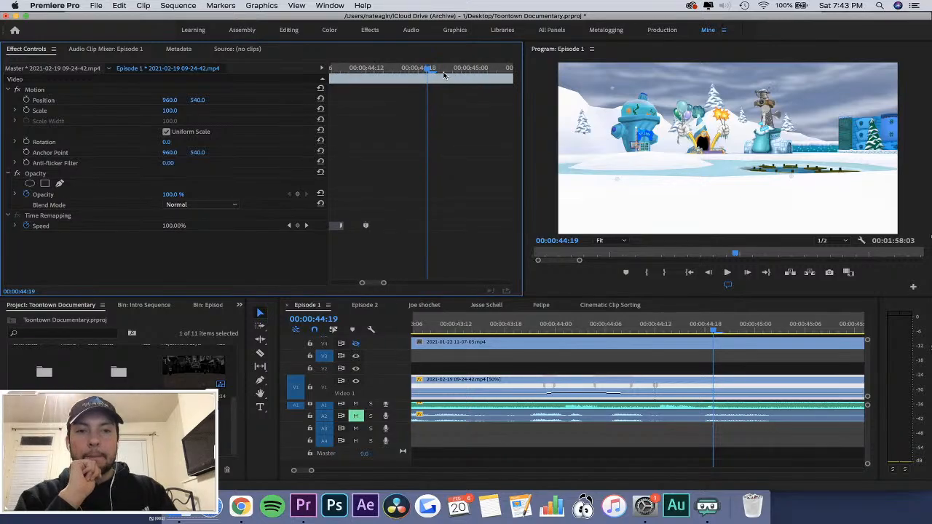
{"action": "key", "text": "minus"}
{"action": "key", "text": "minus"}
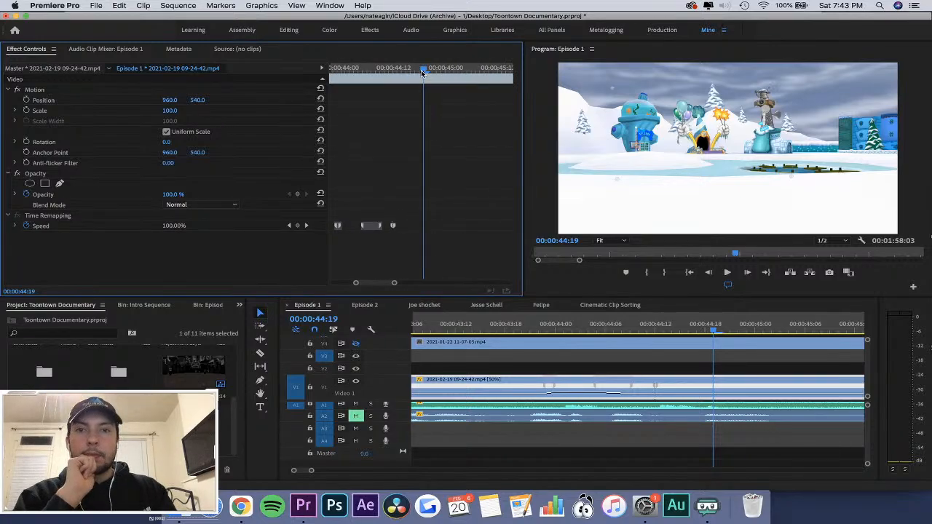
{"action": "left_click_drag", "start_coordinate": [421, 69], "coordinate": [429, 71]}
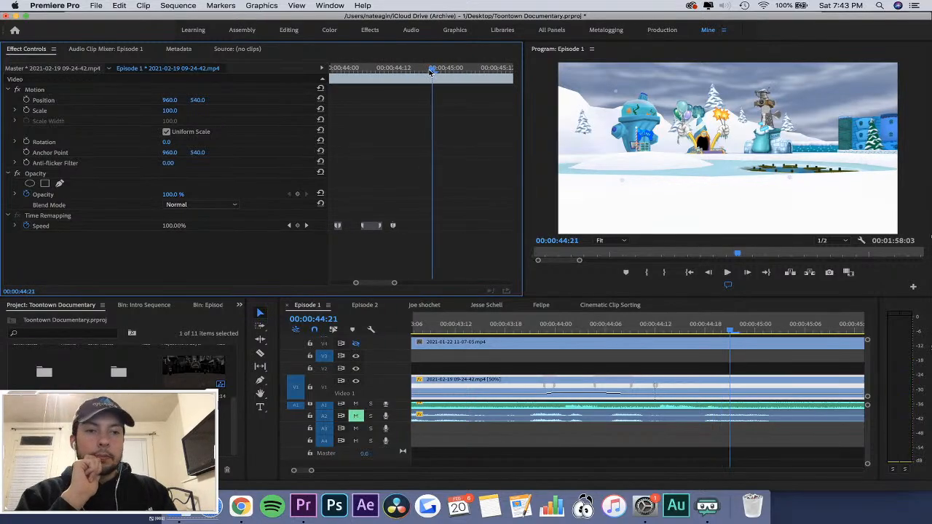
{"action": "left_click", "coordinate": [297, 225]}
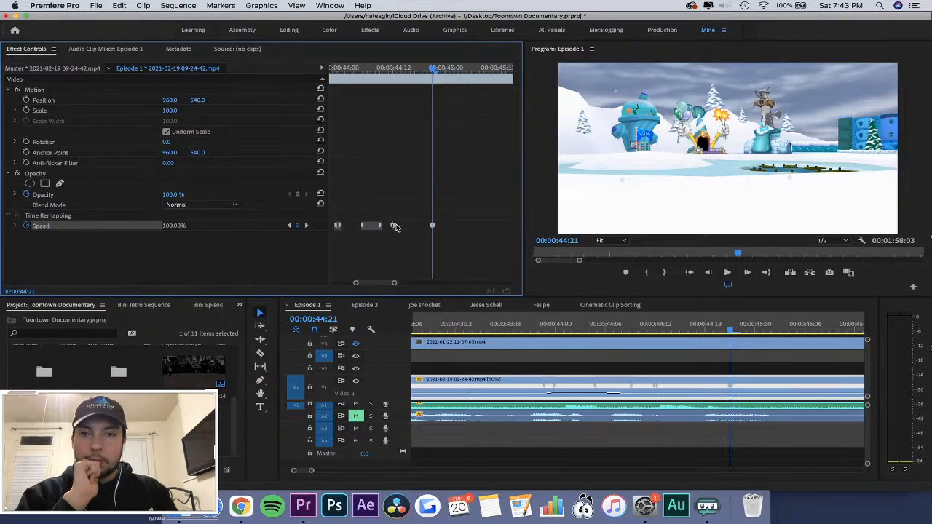
Split the speed keyframe at 00:00:44:12 into a ramp ending at about 00:00:44:16 and play it back.
{"action": "left_click", "coordinate": [672, 325]}
{"action": "key", "text": "equal"}
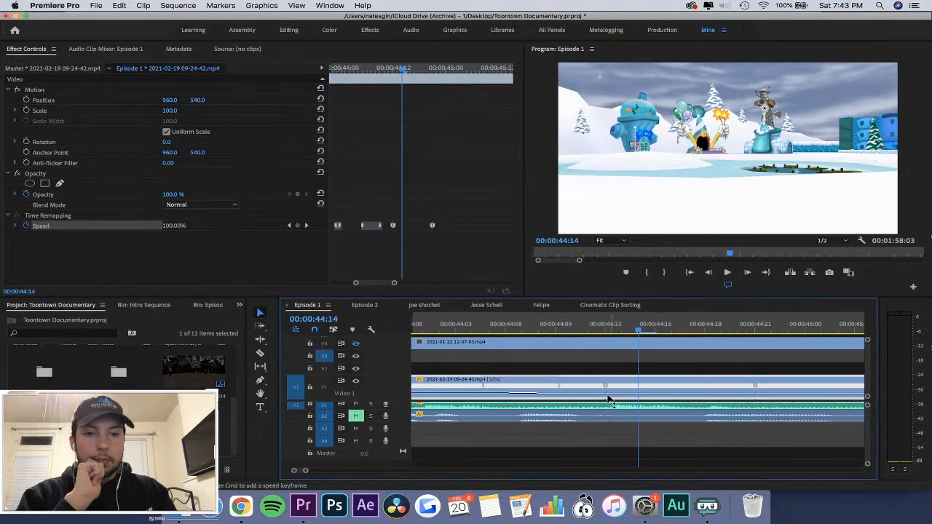
{"action": "left_click_drag", "start_coordinate": [606, 386], "coordinate": [674, 388]}
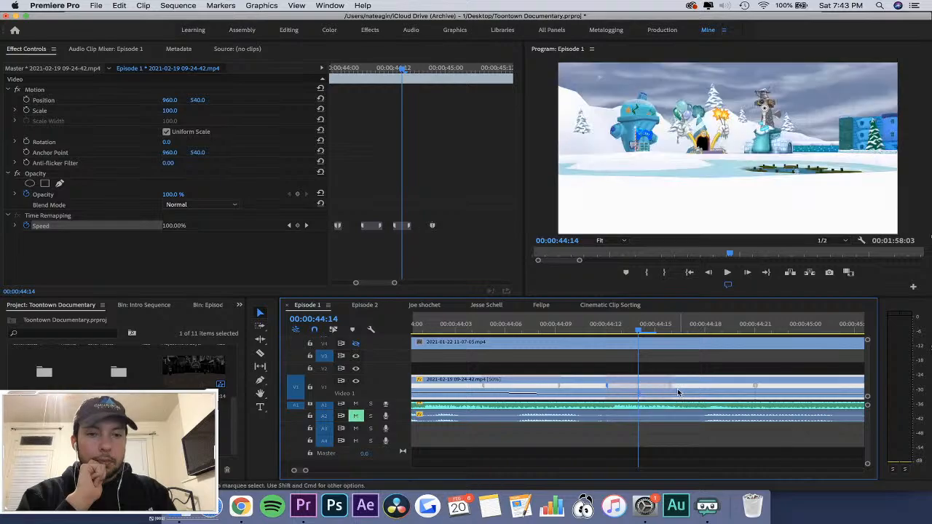
{"action": "key", "text": "space"}
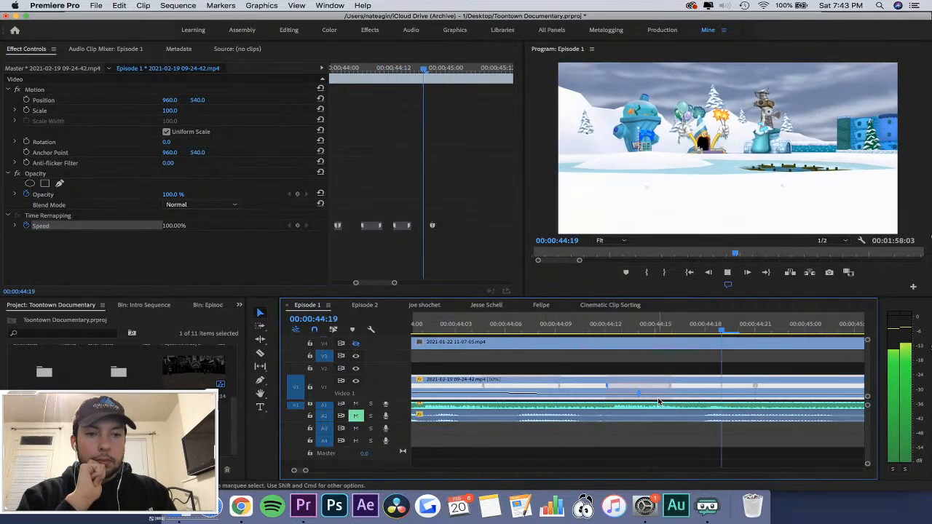
{"action": "key", "text": "space"}
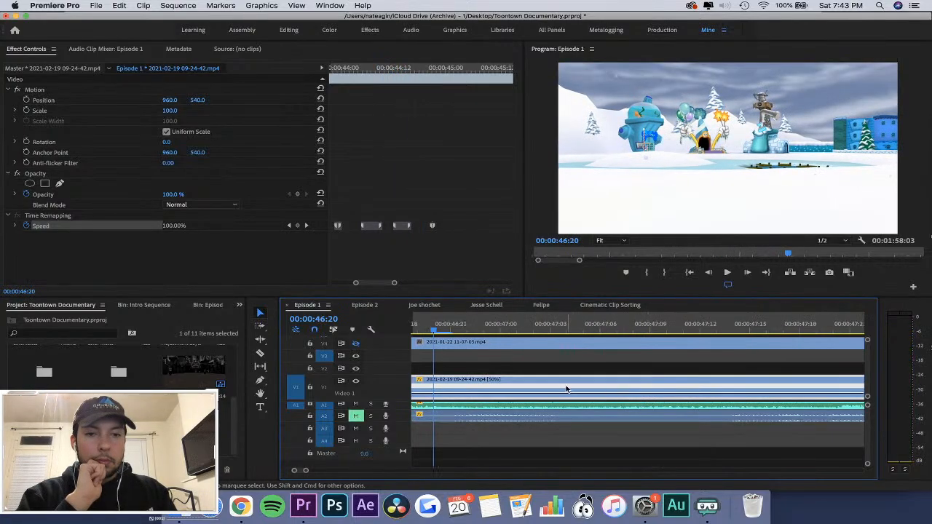
Raise the speed of the section before the last speed keyframe and fine-tune the ramp leading into it around 00:00:44:13.
{"action": "scroll", "coordinate": [567, 389], "scroll_direction": "left", "scroll_amount": 10}
{"action": "key", "text": "minus"}
{"action": "key", "text": "minus"}
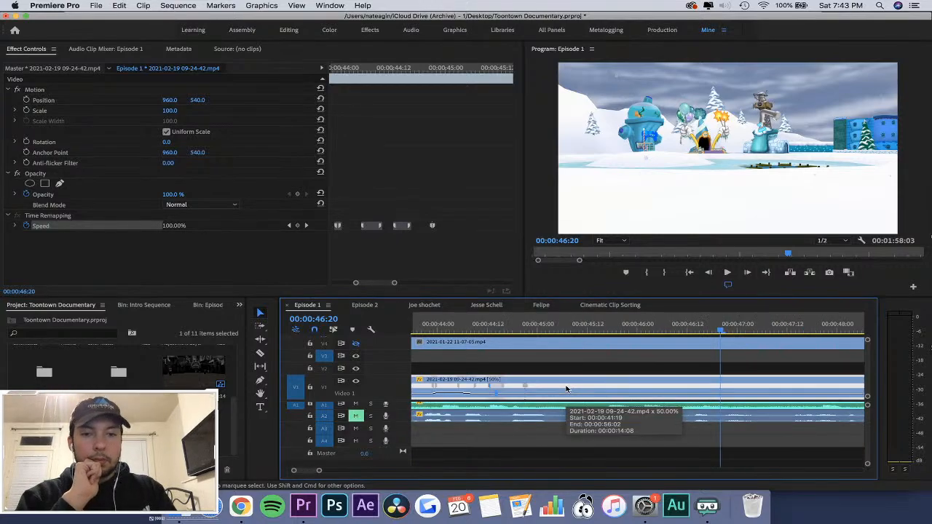
{"action": "left_click", "coordinate": [509, 329]}
{"action": "key", "text": "equal"}
{"action": "key", "text": "equal"}
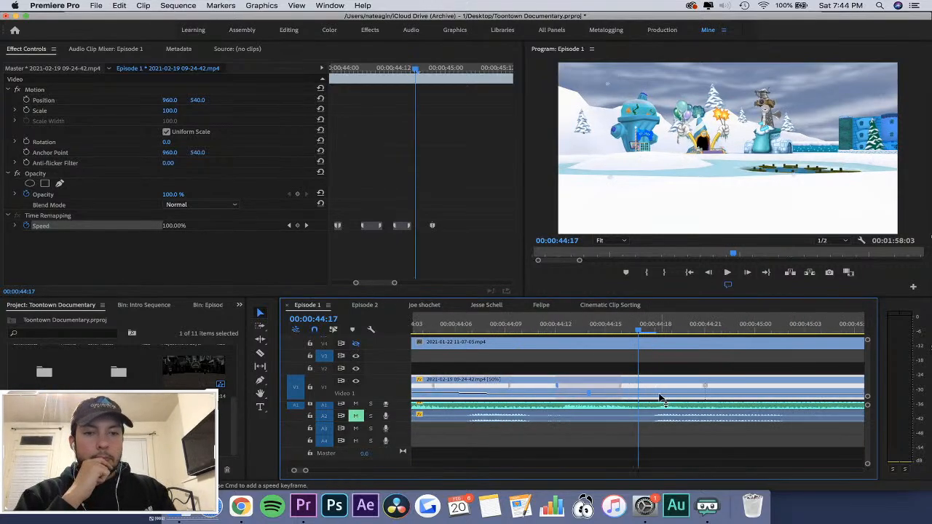
{"action": "left_click_drag", "start_coordinate": [661, 399], "coordinate": [677, 283]}
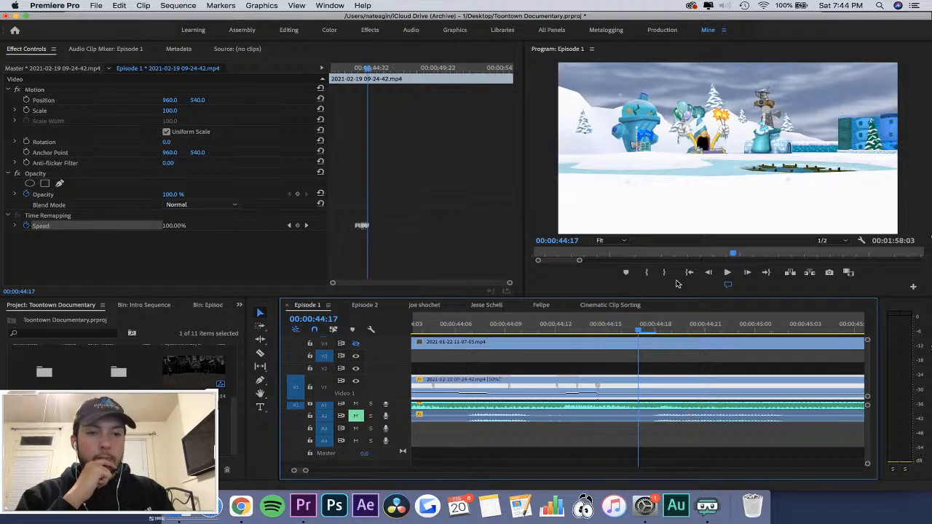
{"action": "left_click_drag", "start_coordinate": [587, 392], "coordinate": [587, 385]}
{"action": "left_click", "coordinate": [571, 324]}
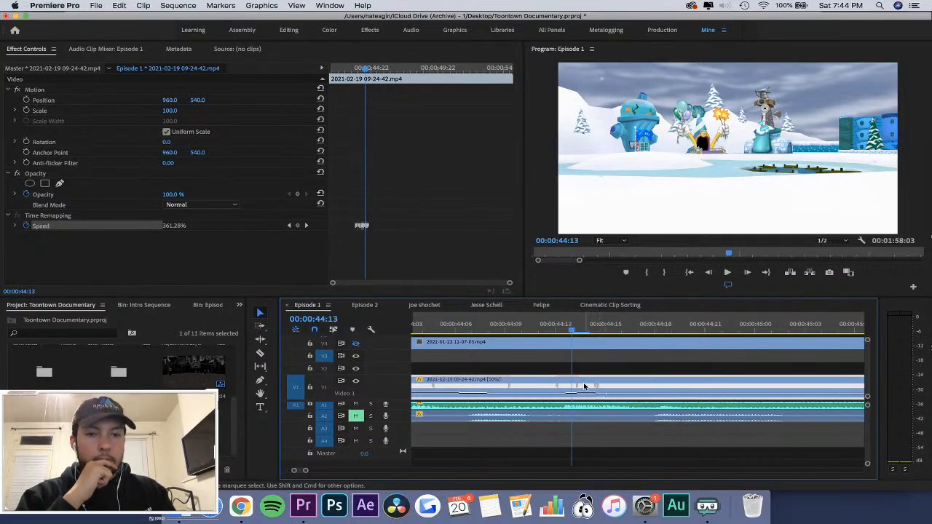
{"action": "left_click_drag", "start_coordinate": [579, 390], "coordinate": [563, 388]}
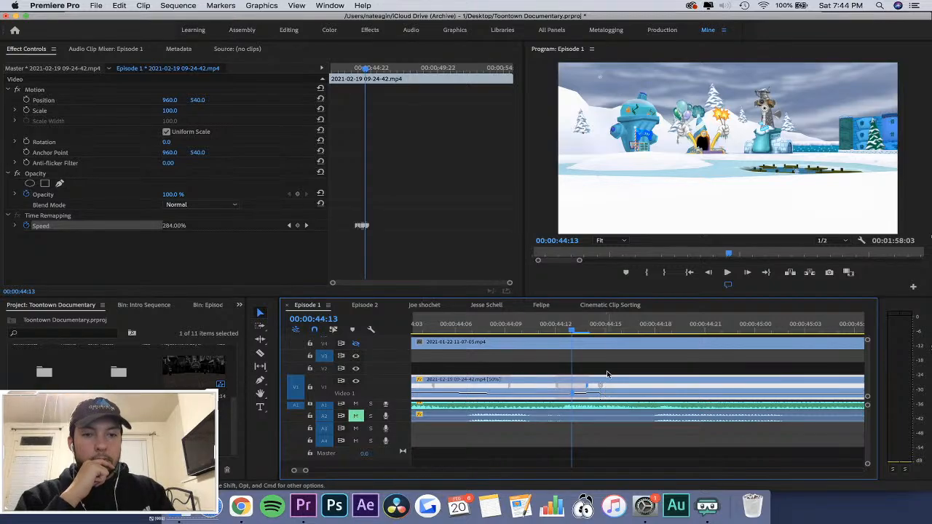
Split the last speed keyframe into a ramp back to normal speed and move the ramp's start later to steepen it.
{"action": "left_click", "coordinate": [598, 370]}
{"action": "left_click_drag", "start_coordinate": [604, 388], "coordinate": [730, 392]}
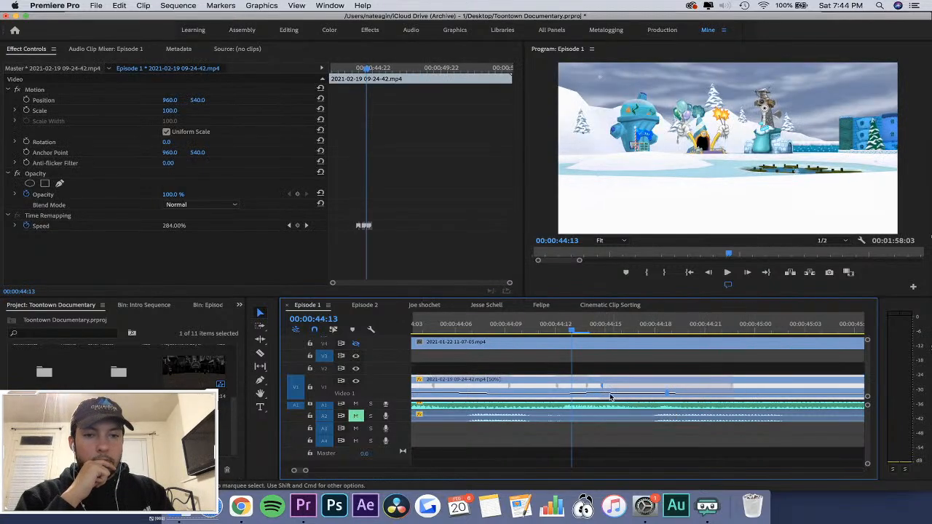
{"action": "left_click_drag", "start_coordinate": [602, 387], "coordinate": [713, 390]}
{"action": "key", "text": "minus"}
Adjust the length of the ramp into the second fast section, leaving it slightly shorter, and play the clip back after each change.
{"action": "left_click_drag", "start_coordinate": [614, 388], "coordinate": [625, 390]}
{"action": "left_click", "coordinate": [565, 328]}
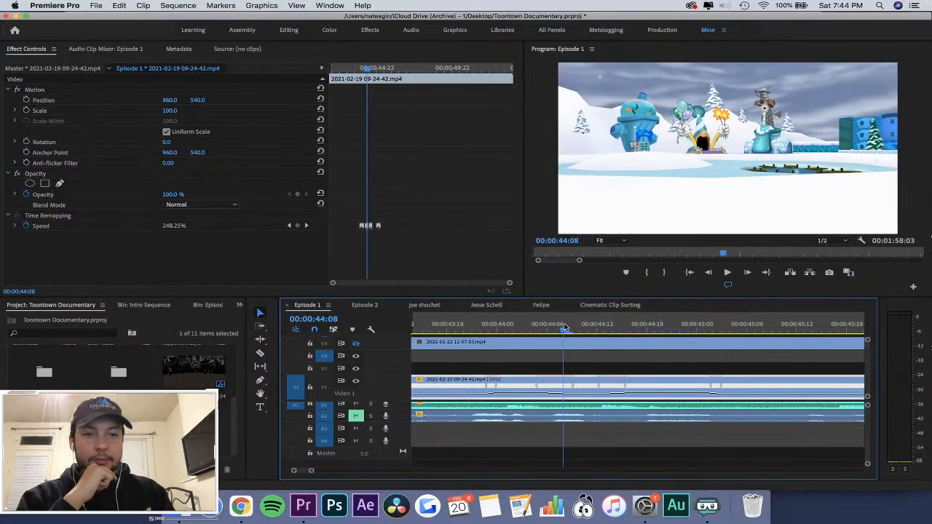
{"action": "key", "text": "space"}
{"action": "key", "text": "space"}
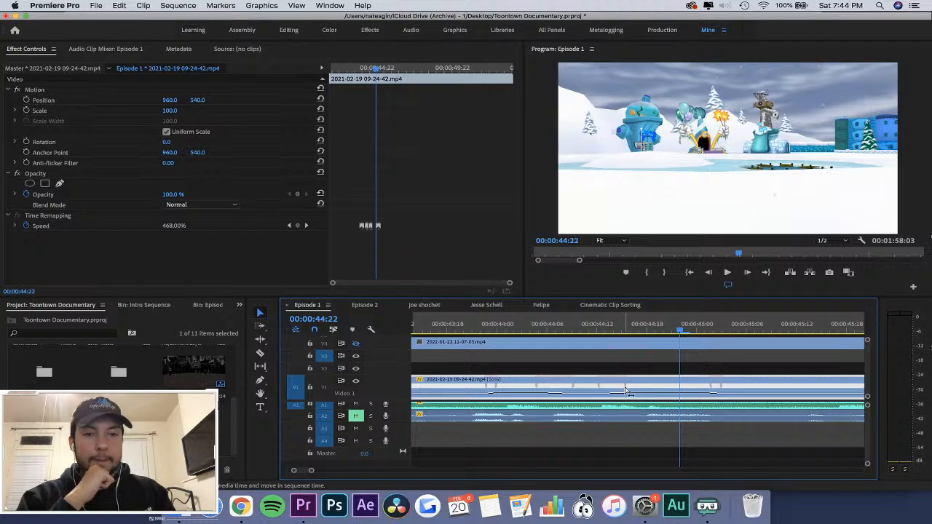
{"action": "left_click_drag", "start_coordinate": [625, 390], "coordinate": [603, 386]}
{"action": "left_click", "coordinate": [555, 333]}
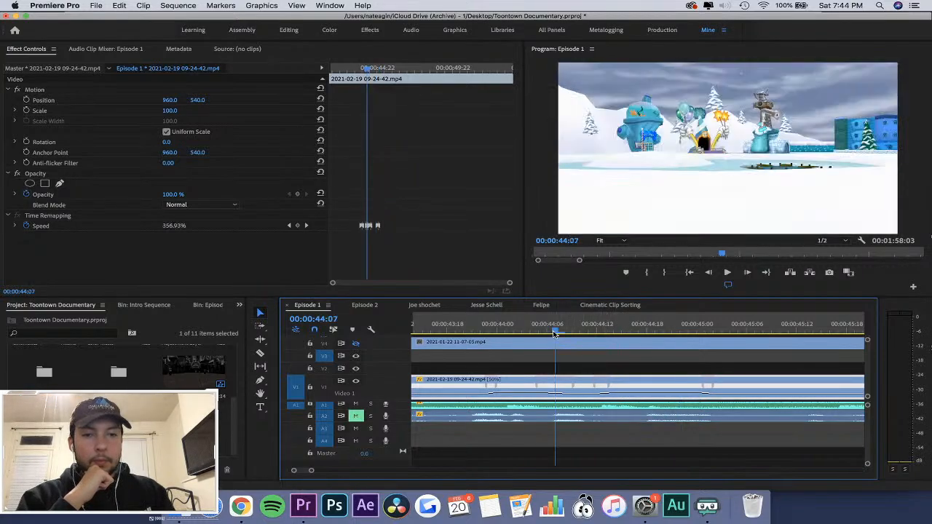
{"action": "key", "text": "space"}
{"action": "left_click", "coordinate": [530, 332]}
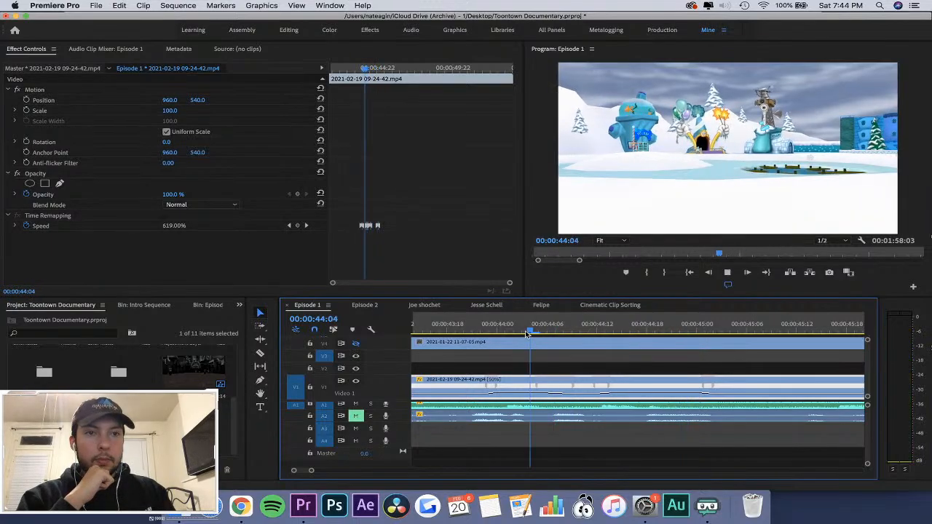
{"action": "key", "text": "="}
{"action": "key", "text": "space"}
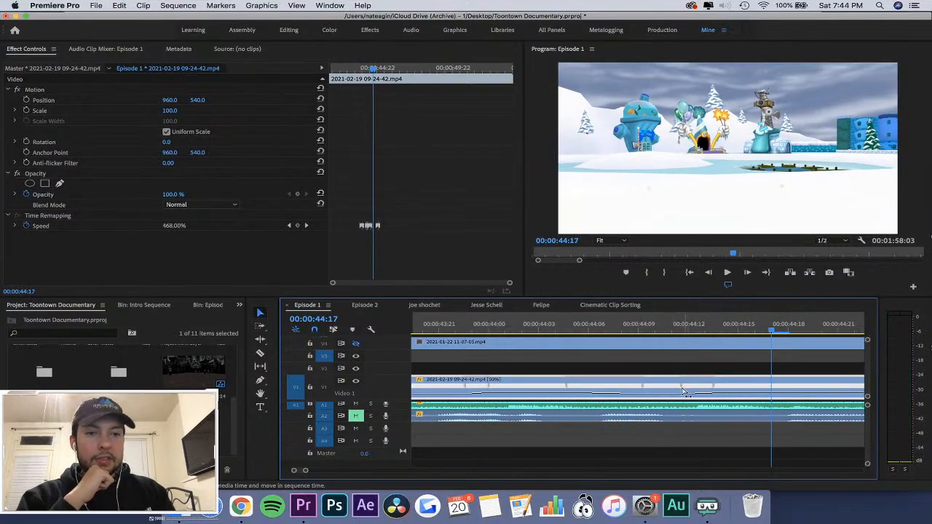
Move the start of the ramp into the second fast section to about 00:00:44:12 and play it back.
{"action": "left_click_drag", "start_coordinate": [682, 388], "coordinate": [692, 389]}
{"action": "left_click", "coordinate": [591, 324]}
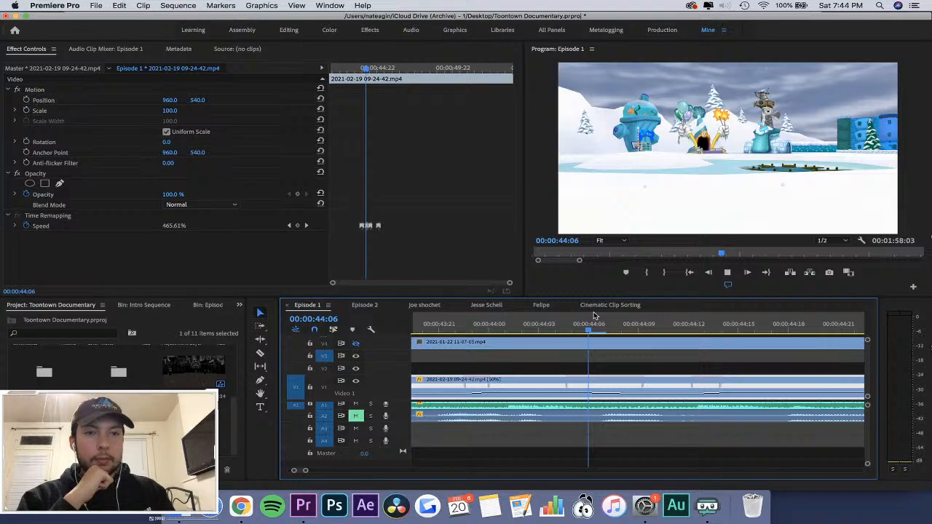
{"action": "key", "text": "space"}
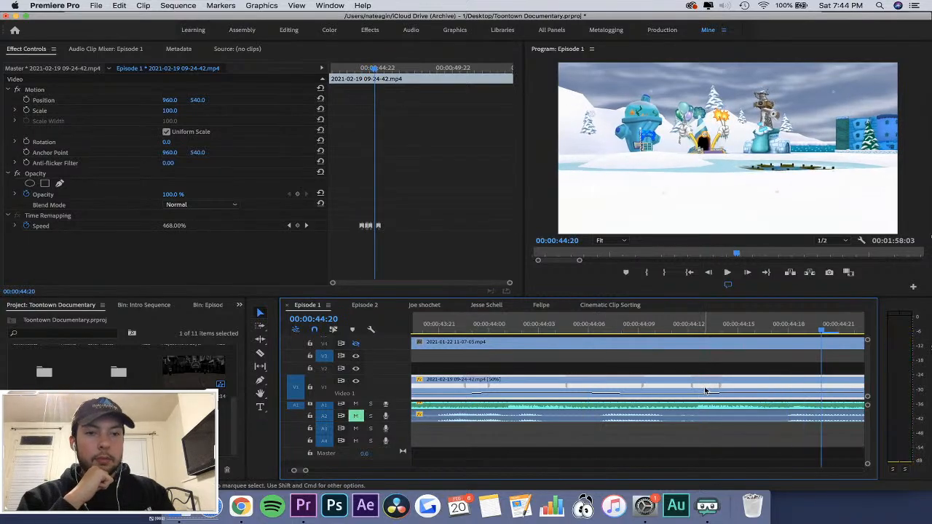
Glance at the Cinematic Clip Sorting sequence, return to Episode 1, and raise the second fast section's speed to 548%.
{"action": "left_click", "coordinate": [610, 304]}
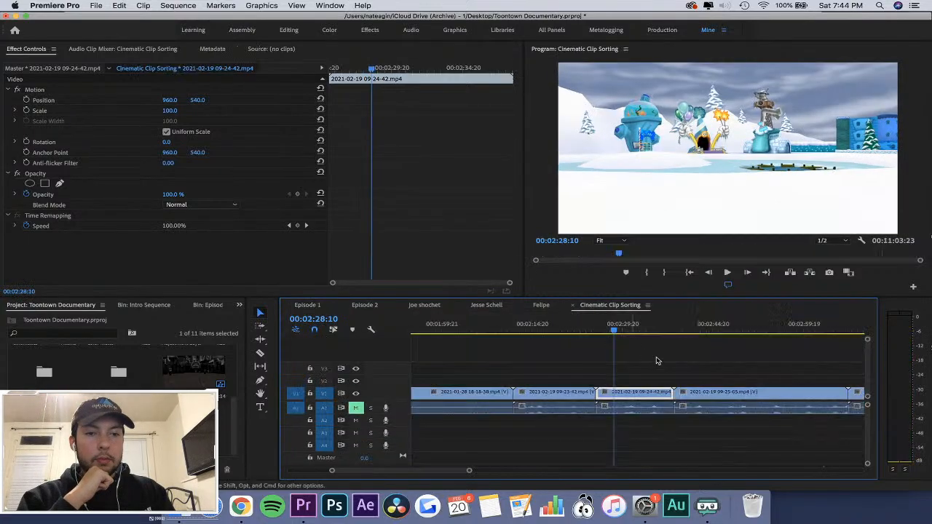
{"action": "left_click", "coordinate": [307, 304]}
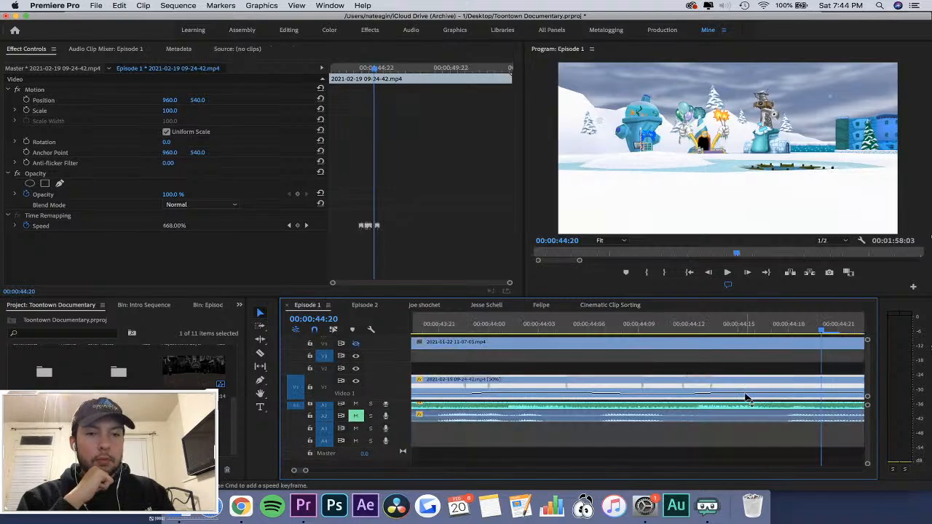
{"action": "left_click", "coordinate": [578, 326]}
{"action": "key", "text": "space"}
{"action": "key", "text": "minus"}
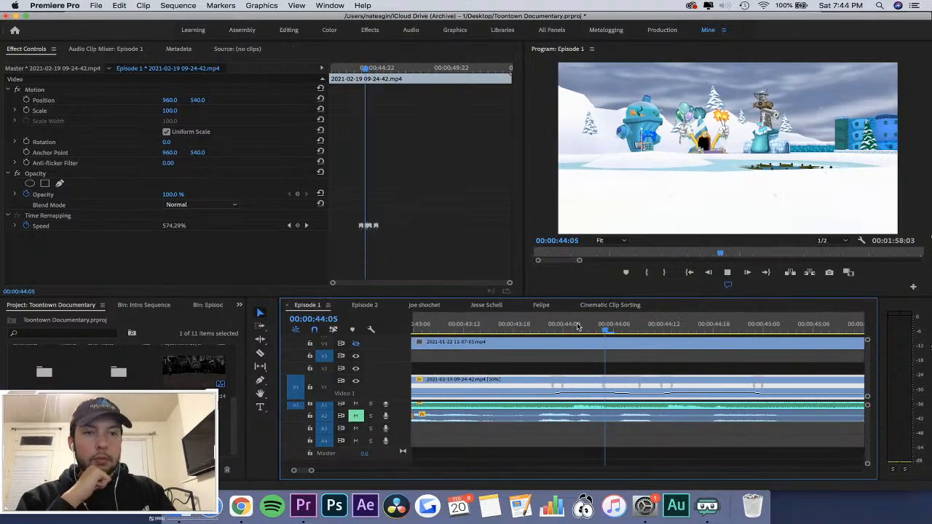
Replay the speed ramps in Episode 1 against the audio, stopping at 00:00:44:17.
{"action": "left_click", "coordinate": [490, 332]}
{"action": "key", "text": "minus"}
{"action": "left_click", "coordinate": [490, 332]}
{"action": "key", "text": "space"}
{"action": "key", "text": "equal"}
{"action": "key", "text": "equal"}
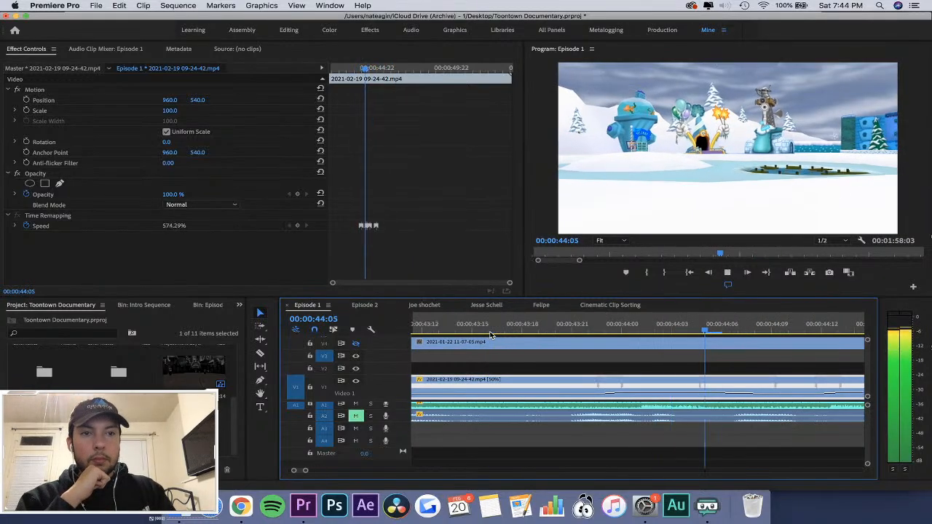
{"action": "key", "text": "space"}
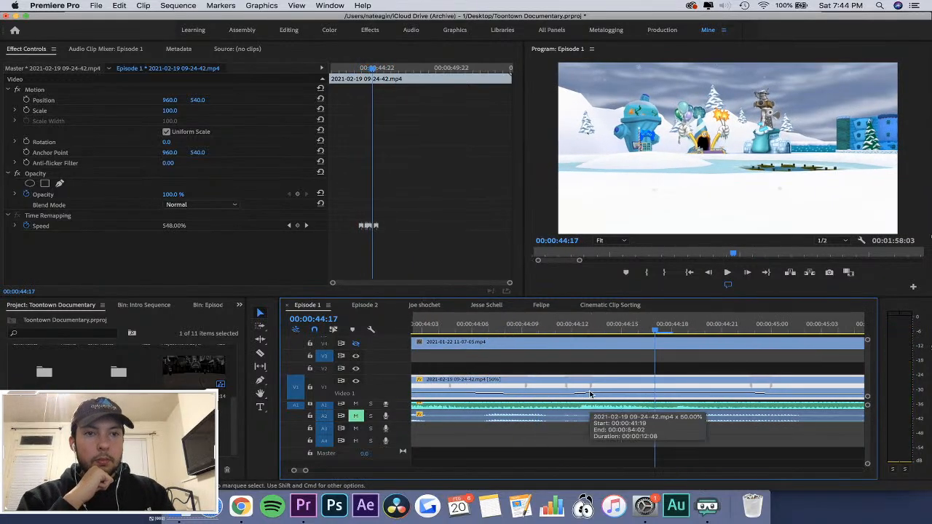
Raise the second fast section's speed to 750% and play the ramps back from just before 00:00:44:00.
{"action": "left_click_drag", "start_coordinate": [627, 395], "coordinate": [627, 392]}
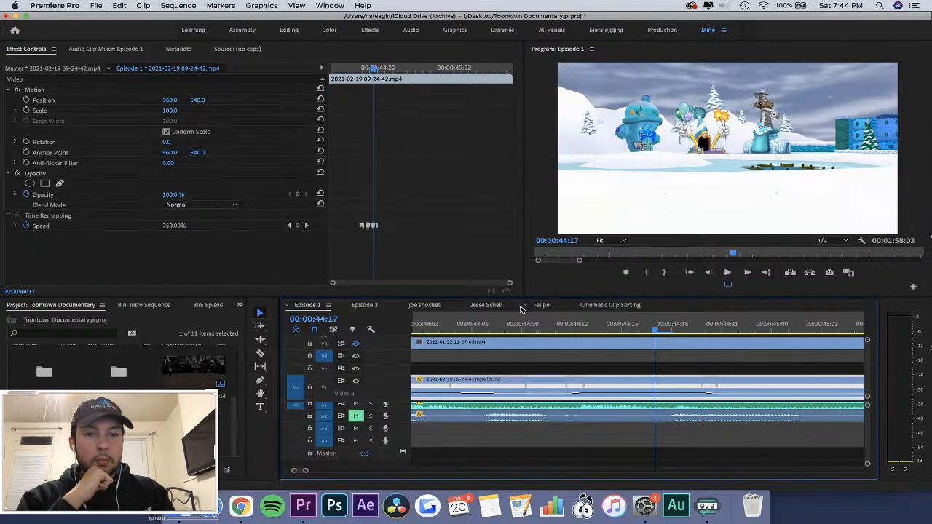
{"action": "key", "text": "space"}
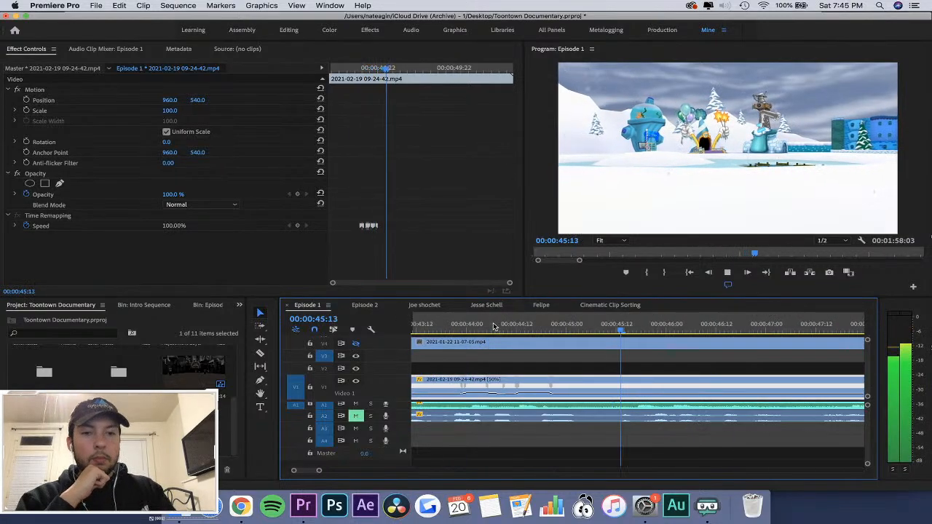
{"action": "left_click", "coordinate": [454, 328]}
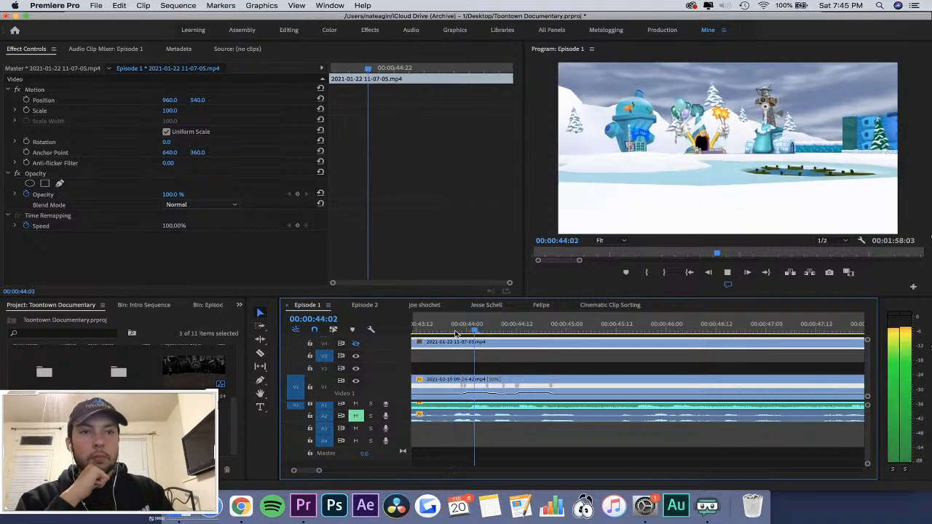
{"action": "key", "text": "space"}
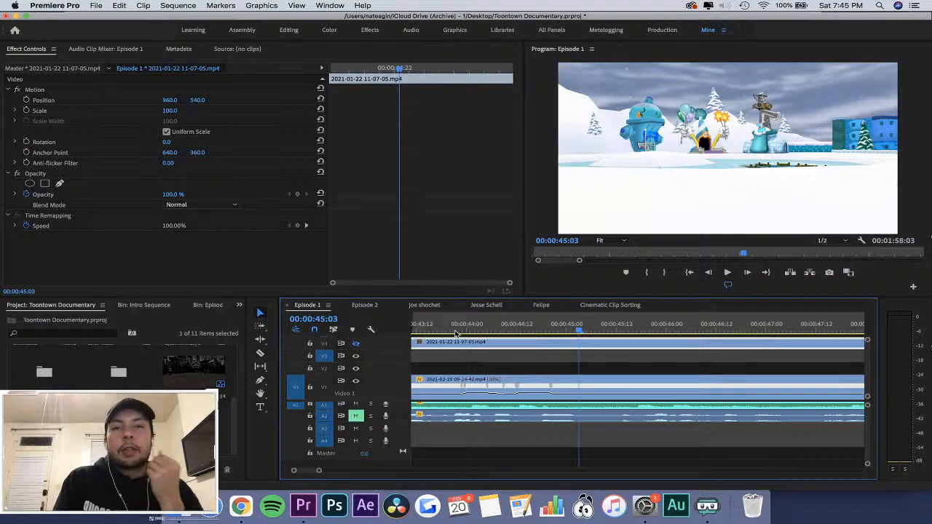
Play the speed ramps again from 00:00:43:18 to check their timing against the audio.
{"action": "left_click", "coordinate": [442, 325]}
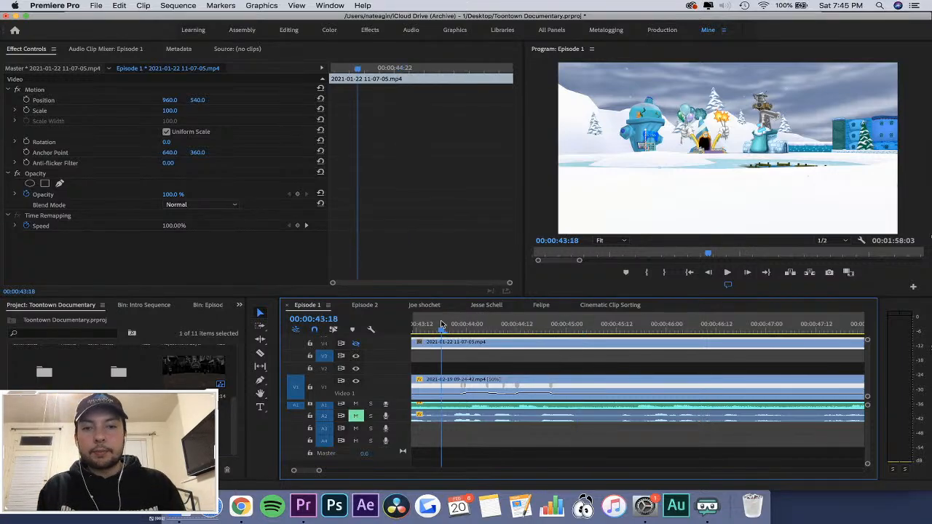
{"action": "key", "text": "space"}
{"action": "key", "text": "minus"}
{"action": "key", "text": "equal"}
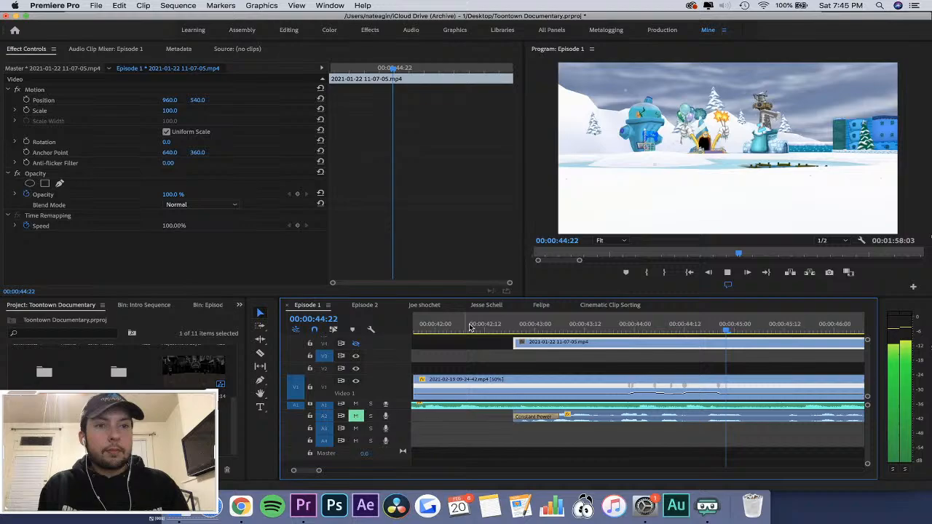
{"action": "left_click", "coordinate": [590, 326]}
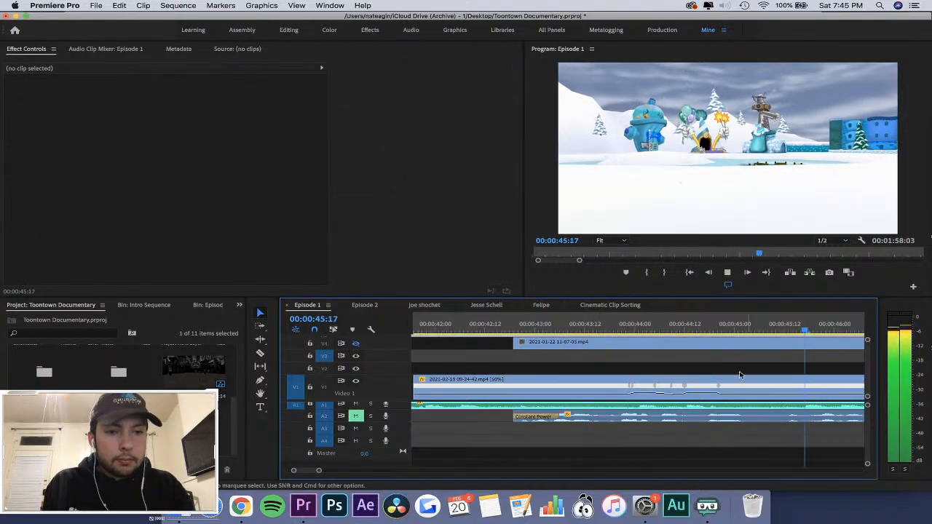
Lengthen the closing speed ramp of the 09-24-42 clip so it ends at about 00:00:45:00.
{"action": "left_click", "coordinate": [711, 326]}
{"action": "key", "text": "space"}
{"action": "key", "text": "="}
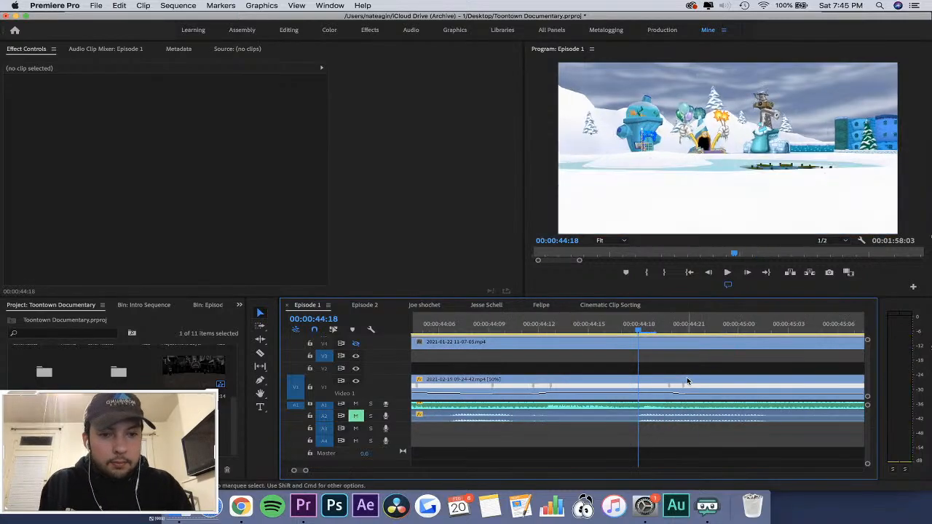
{"action": "left_click_drag", "start_coordinate": [685, 387], "coordinate": [739, 387]}
{"action": "key", "text": "-"}
{"action": "key", "text": "-"}
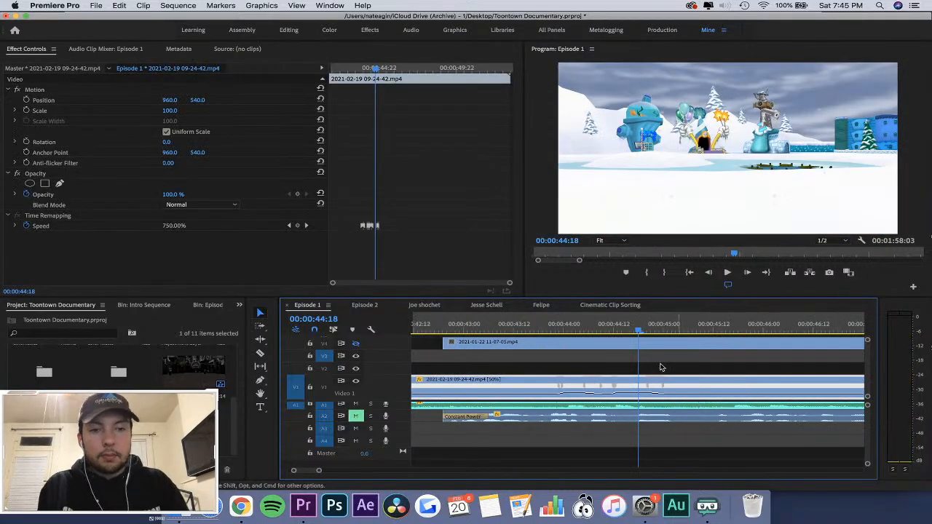
Review the finished ramps by playing from about 00:00:43:21 and again from about 00:00:43:02 through the rest of the clip.
{"action": "left_click", "coordinate": [551, 320]}
{"action": "key", "text": "space"}
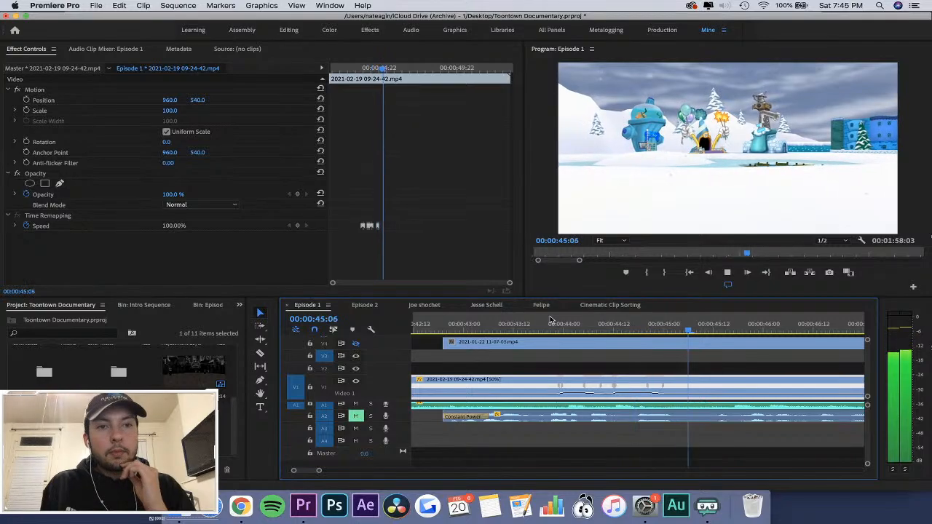
{"action": "key", "text": "minus"}
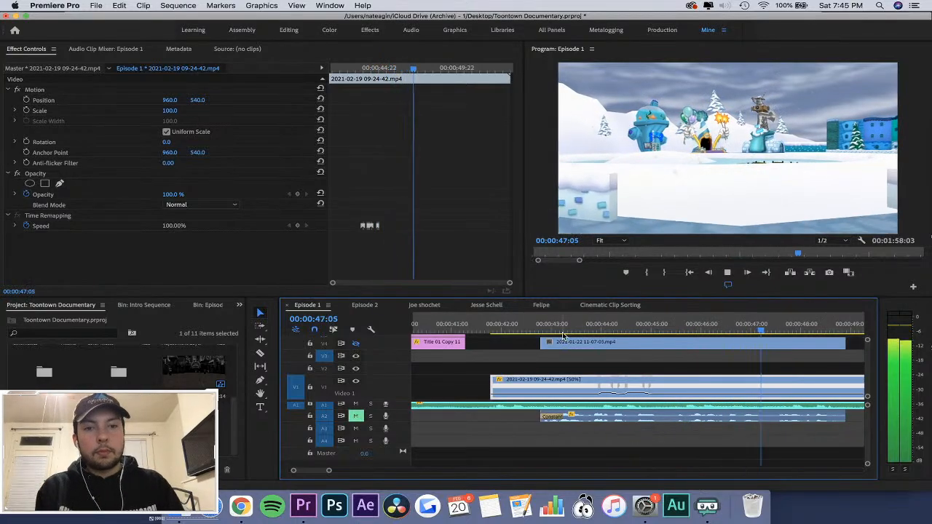
{"action": "left_click", "coordinate": [557, 330]}
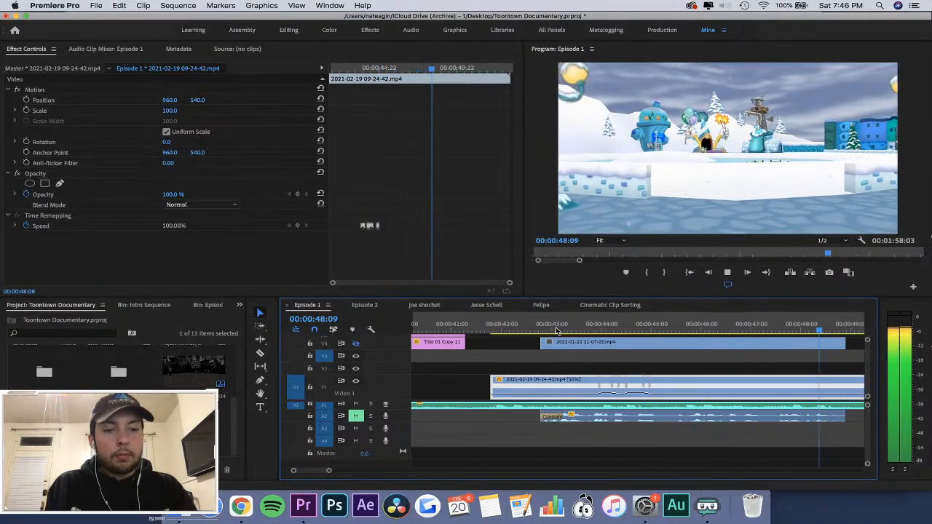
{"action": "key", "text": "minus"}
{"action": "key", "text": "equal"}
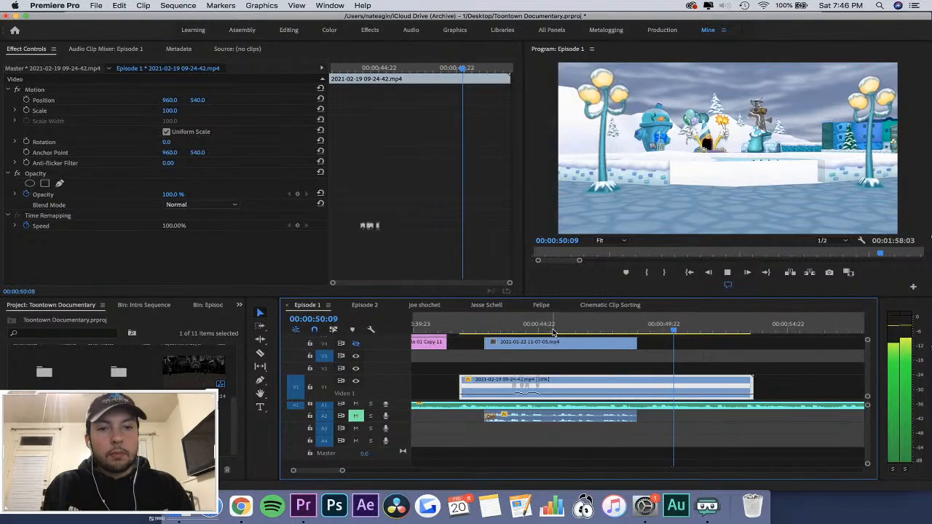
Add a speed keyframe to the 09-24-42 clip at 00:00:45:16.
{"action": "key", "text": "space"}
{"action": "key", "text": "equal"}
{"action": "scroll", "coordinate": [621, 355], "scroll_direction": "right", "scroll_amount": 2}
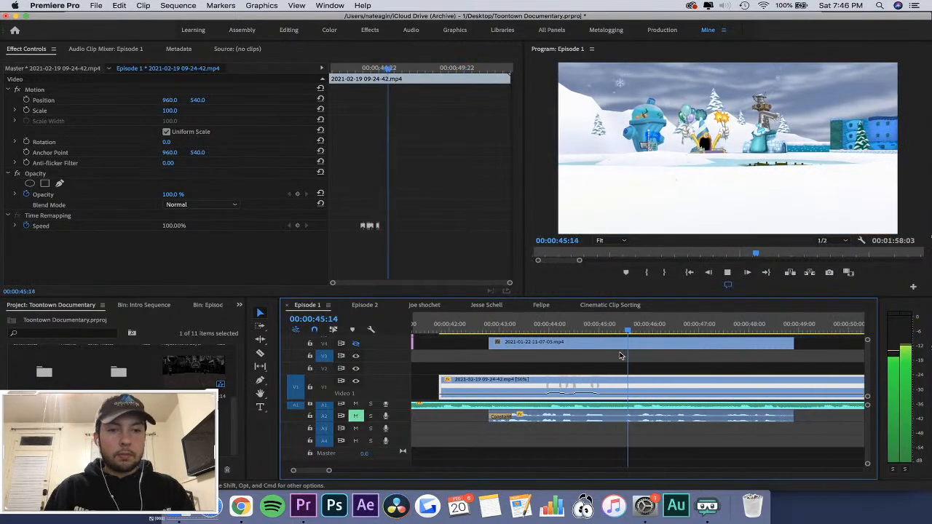
{"action": "left_click", "coordinate": [635, 327]}
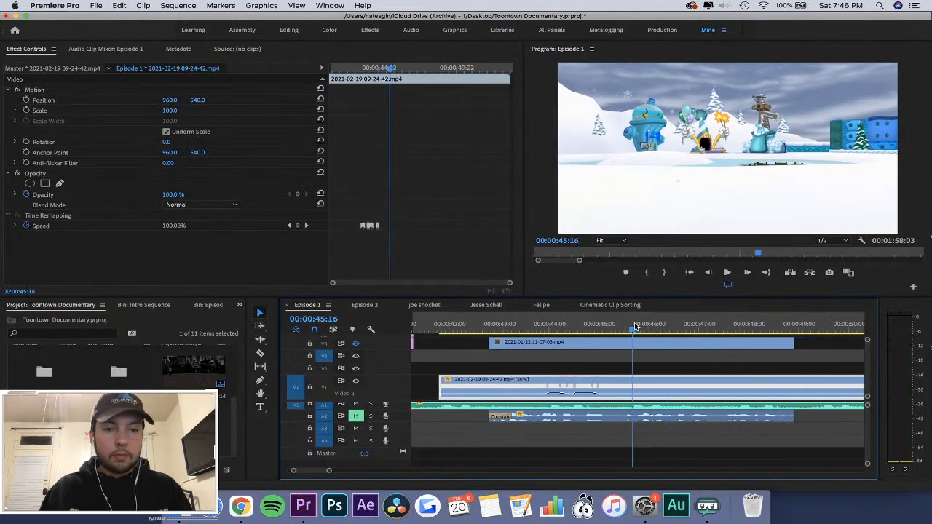
{"action": "left_click", "coordinate": [297, 226]}
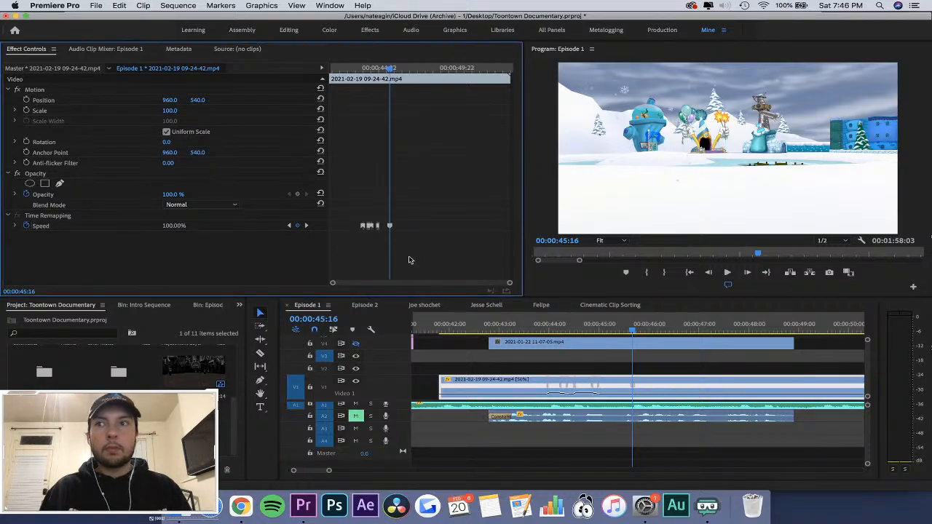
{"action": "key", "text": "equal"}
{"action": "key", "text": "equal"}
{"action": "key", "text": "equal"}
{"action": "key", "text": "equal"}
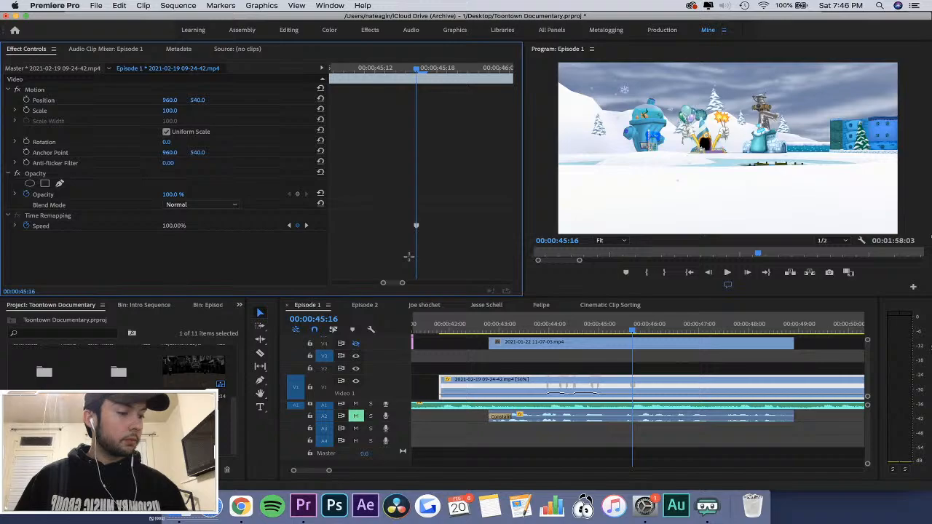
Play the clip from 00:00:43:22 and replay the part around 00:00:45:00 to 00:00:46:00 against the audio to place the next speed change.
{"action": "left_click", "coordinate": [546, 318]}
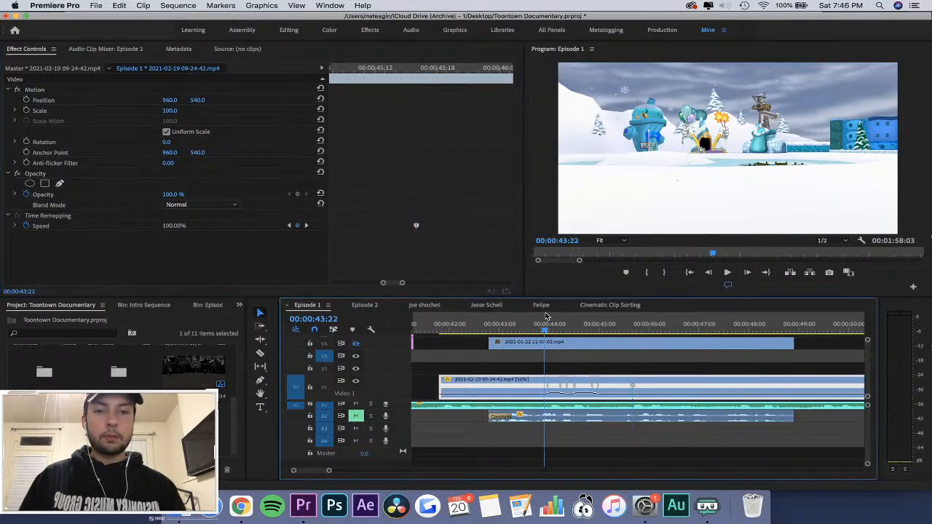
{"action": "key", "text": "space"}
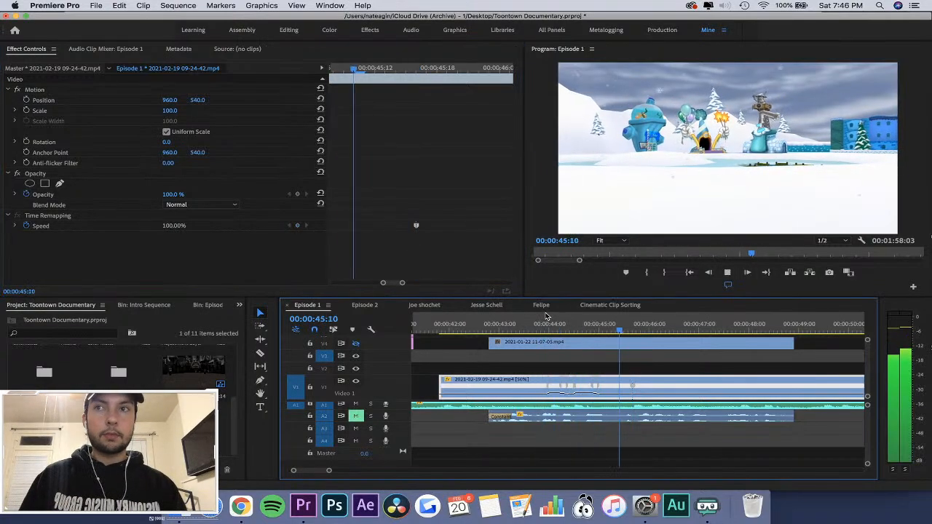
{"action": "left_click", "coordinate": [488, 329]}
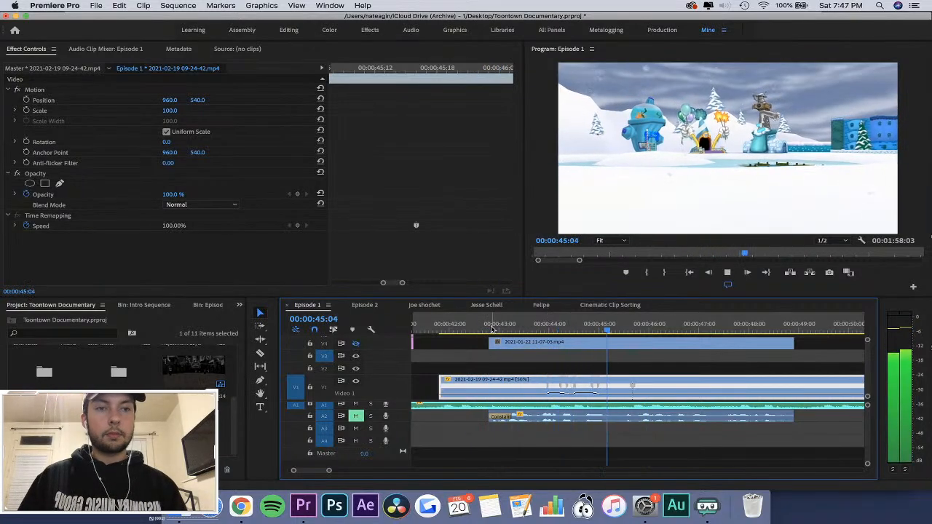
{"action": "key", "text": "space"}
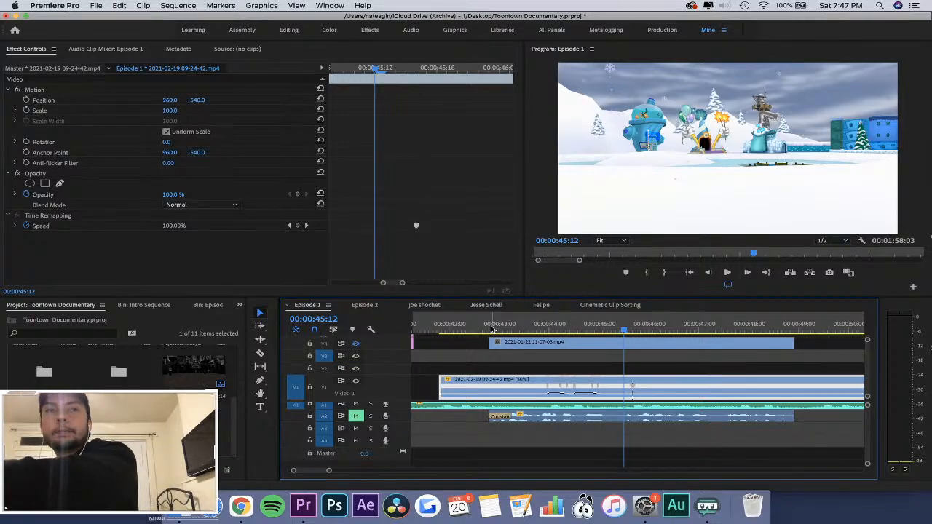
{"action": "key", "text": "space"}
{"action": "key", "text": "space"}
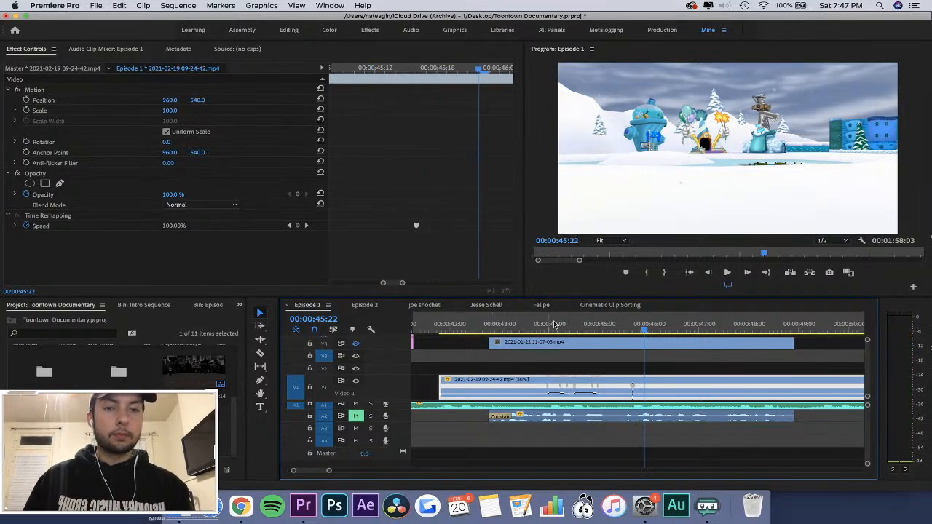
{"action": "left_click", "coordinate": [584, 321]}
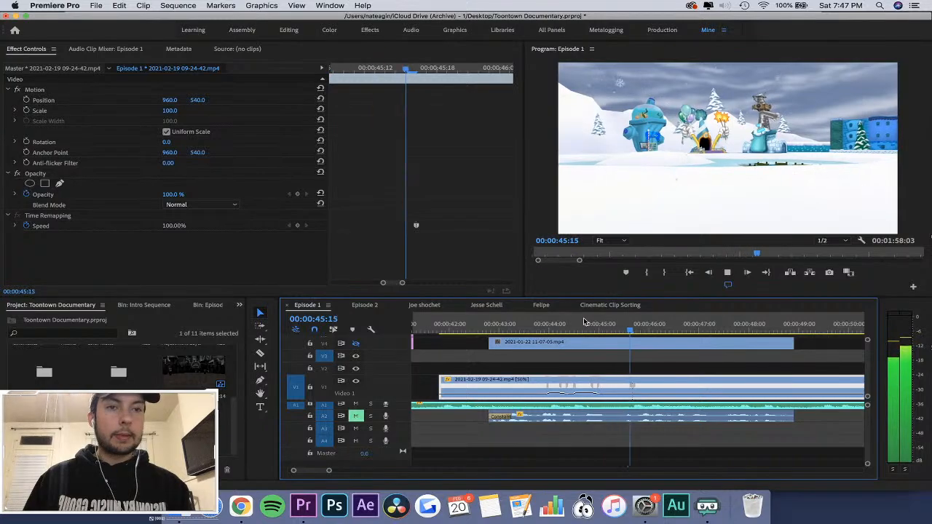
{"action": "key", "text": "space"}
{"action": "left_click_drag", "start_coordinate": [612, 322], "coordinate": [646, 331]}
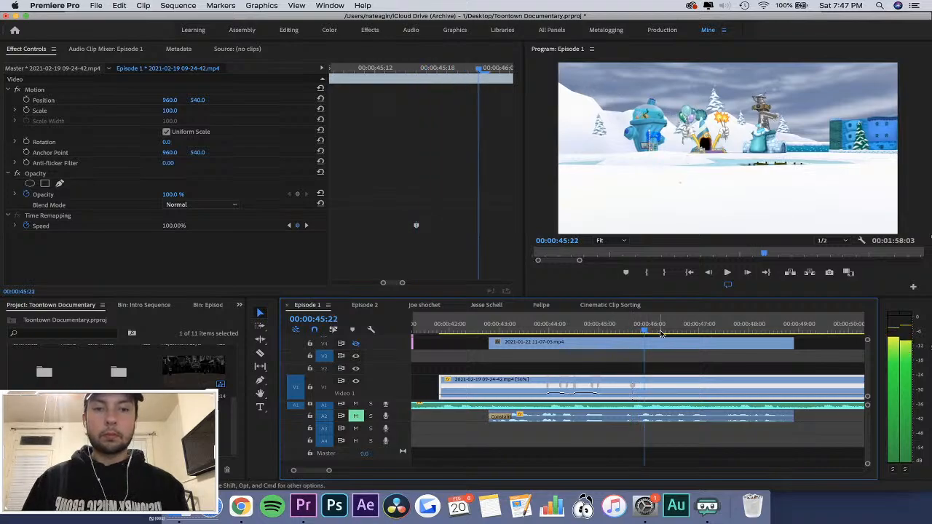
Add a speed keyframe at 00:00:46:05 and raise the speed between it and the 00:00:45:16 keyframe to 549%.
{"action": "left_click", "coordinate": [661, 332]}
{"action": "left_click", "coordinate": [302, 227]}
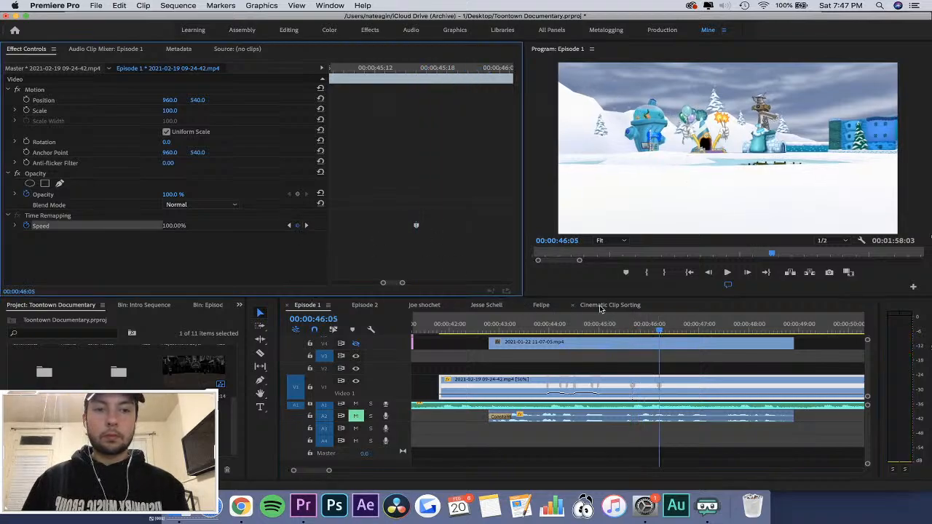
{"action": "left_click", "coordinate": [639, 328]}
{"action": "key", "text": "="}
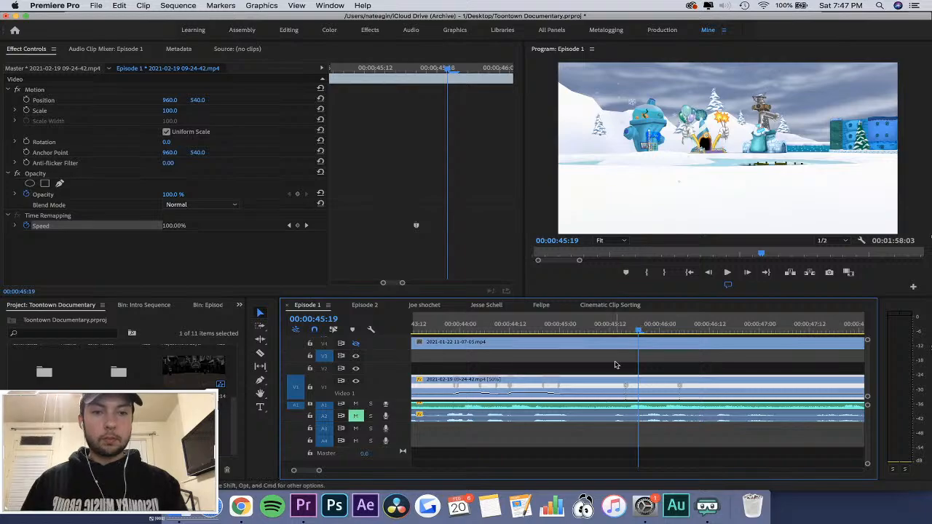
{"action": "left_click_drag", "start_coordinate": [627, 386], "coordinate": [660, 169]}
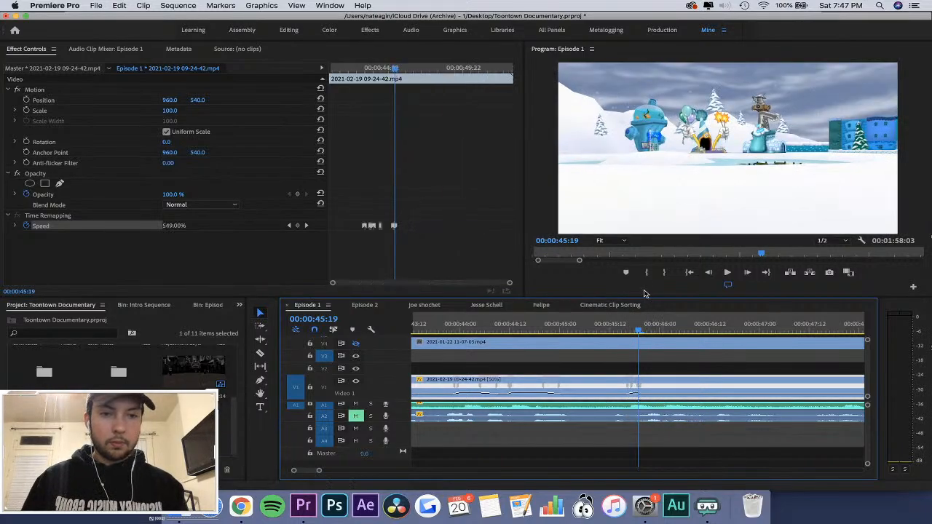
Ease the 549% section in and out with short speed ramps around 00:00:45:17 and 00:00:45:19, checking them in playback.
{"action": "left_click", "coordinate": [618, 306]}
{"action": "left_click", "coordinate": [320, 306]}
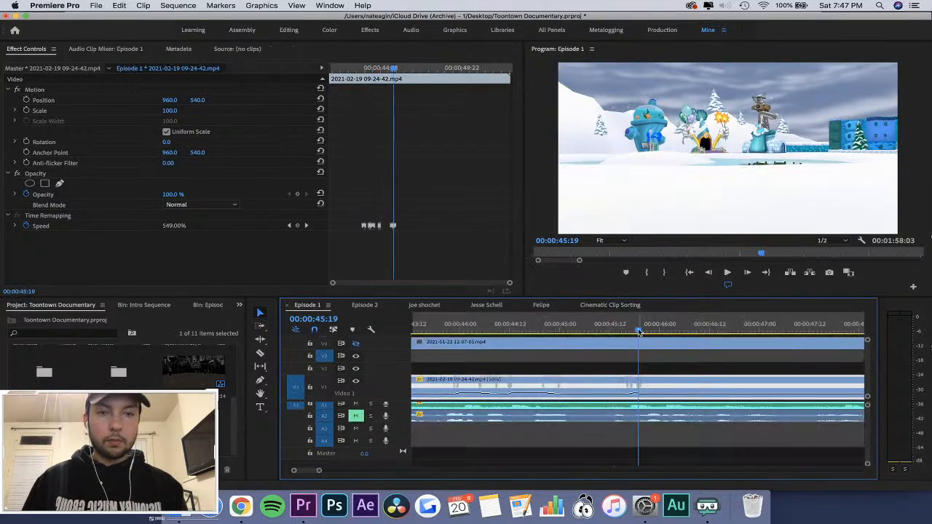
{"action": "left_click_drag", "start_coordinate": [639, 332], "coordinate": [585, 329]}
{"action": "key", "text": "space"}
{"action": "left_click", "coordinate": [631, 328]}
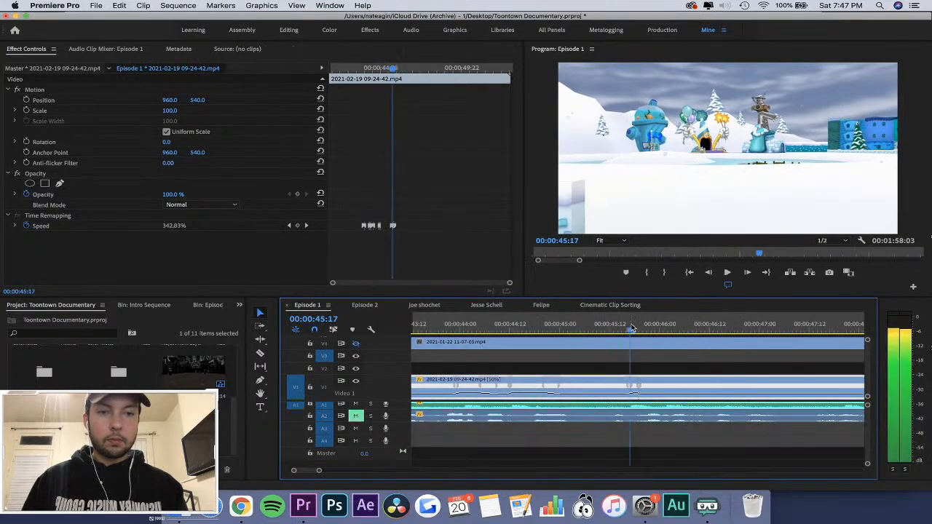
{"action": "key", "text": "="}
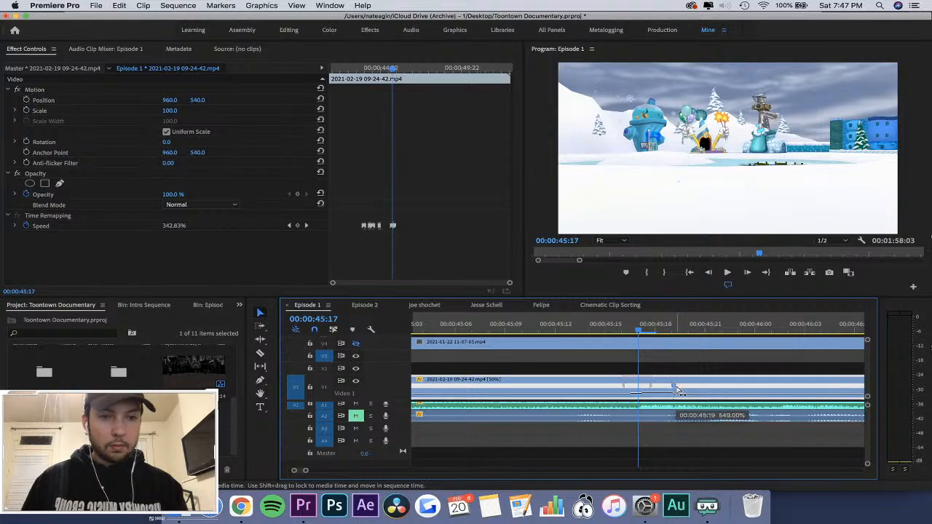
{"action": "mouse_move", "coordinate": [673, 387]}
{"action": "left_mouse_down"}
{"action": "mouse_move", "coordinate": [705, 387]}
{"action": "mouse_move", "coordinate": [674, 392]}
{"action": "left_mouse_up"}
Play back the new ramps and add another speed keyframe at 00:00:46:01.
{"action": "left_click", "coordinate": [576, 323]}
{"action": "key", "text": "space"}
{"action": "left_click", "coordinate": [576, 323]}
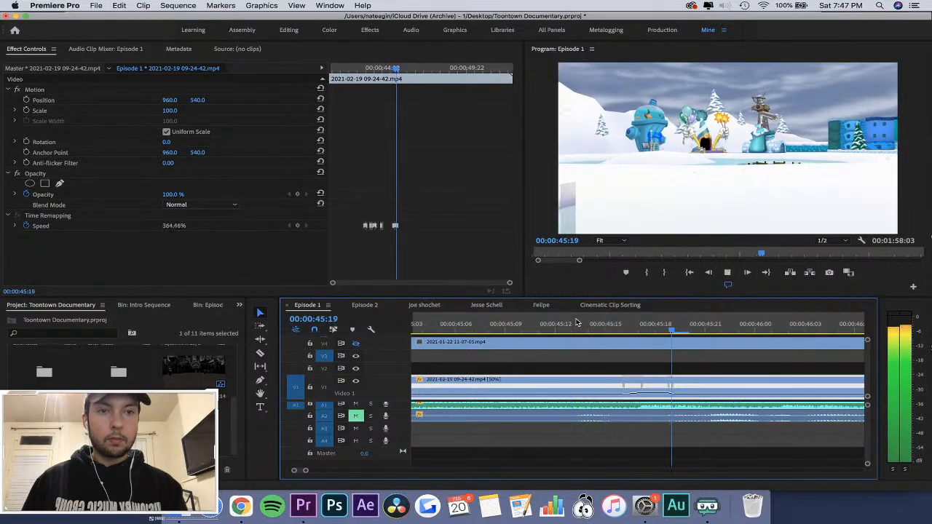
{"action": "key", "text": "space"}
{"action": "key", "text": "minus"}
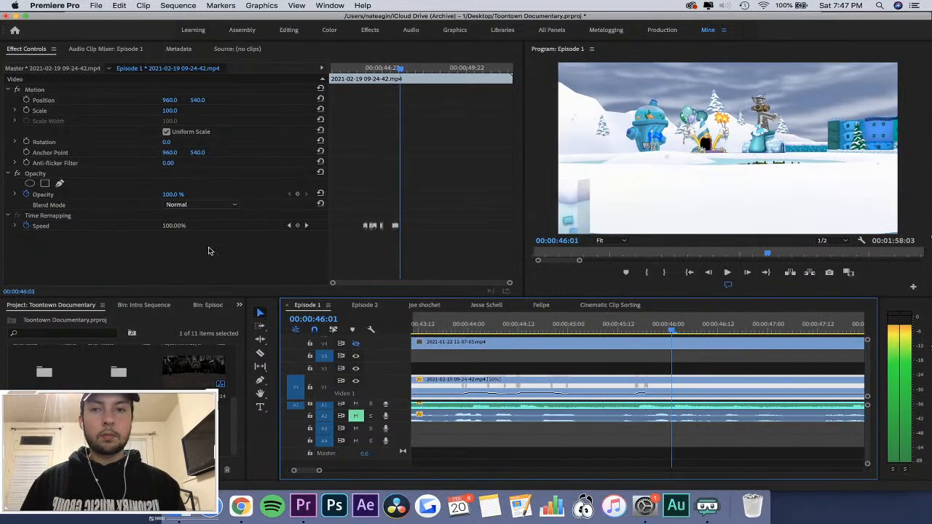
{"action": "left_click", "coordinate": [298, 226]}
{"action": "left_click", "coordinate": [410, 247]}
{"action": "key", "text": "equal"}
{"action": "key", "text": "equal"}
{"action": "key", "text": "equal"}
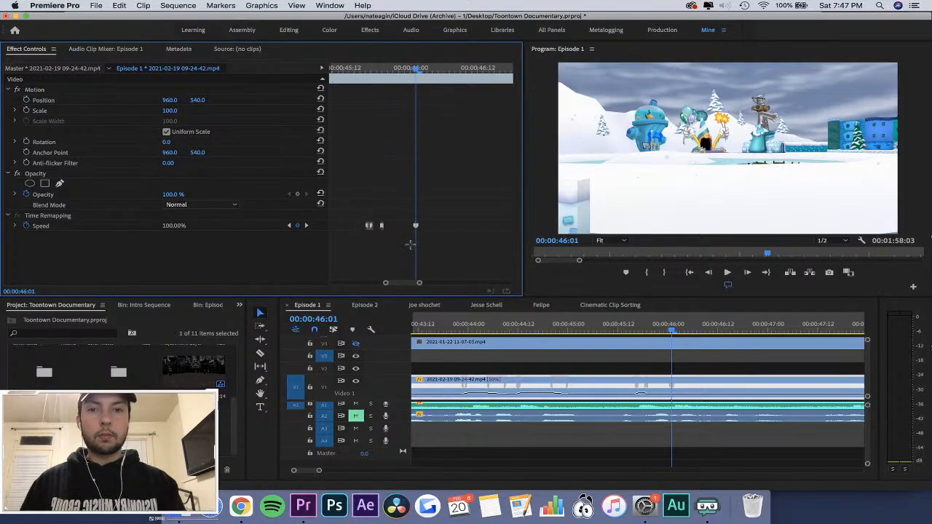
Add a speed keyframe at 00:00:46:15 and raise the speed between it and the 00:00:46:01 keyframe to 540%.
{"action": "key", "text": "Right"}
{"action": "key", "text": "Right"}
{"action": "key", "text": "Right"}
{"action": "key", "text": "Right"}
{"action": "key", "text": "Right"}
{"action": "key", "text": "Right"}
{"action": "key", "text": "Right"}
{"action": "key", "text": "Right"}
{"action": "key", "text": "Right"}
{"action": "key", "text": "Right"}
{"action": "key", "text": "Right"}
{"action": "key", "text": "Right"}
{"action": "key", "text": "Right"}
{"action": "key", "text": "Right"}
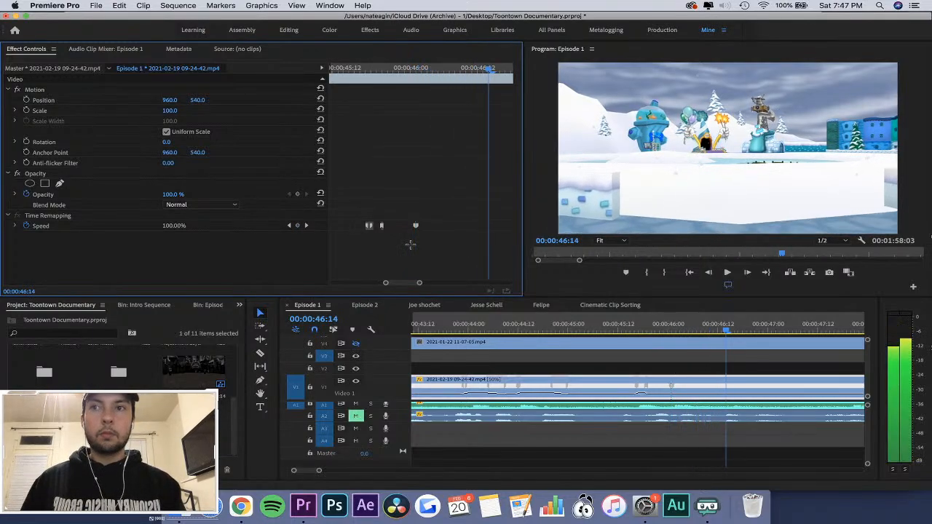
{"action": "left_click", "coordinate": [297, 226]}
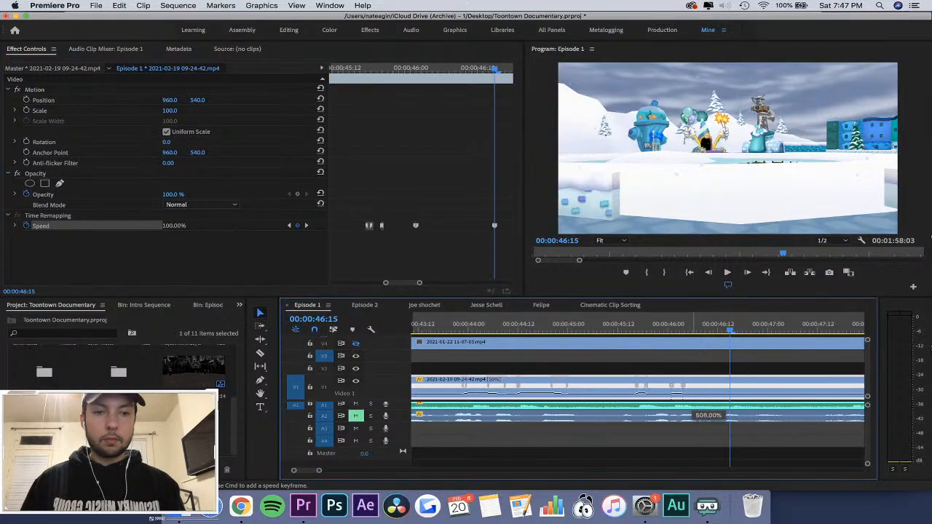
{"action": "left_click_drag", "start_coordinate": [694, 396], "coordinate": [697, 207]}
Split the keyframes around the 540% section into gradual ramps in and out, between about 00:00:46:00 and 00:00:46:04.
{"action": "left_click", "coordinate": [677, 326]}
{"action": "key", "text": "equal"}
{"action": "key", "text": "equal"}
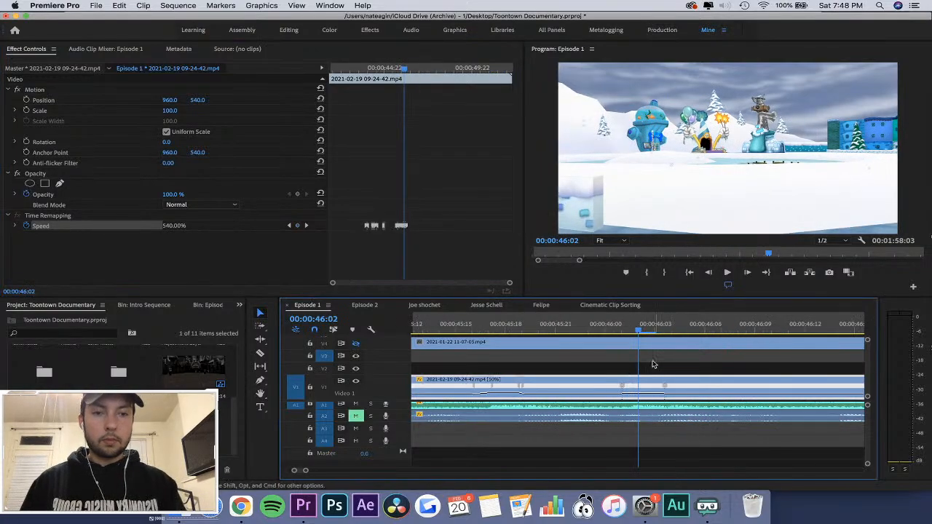
{"action": "left_click_drag", "start_coordinate": [624, 386], "coordinate": [715, 387]}
{"action": "key", "text": "super+z"}
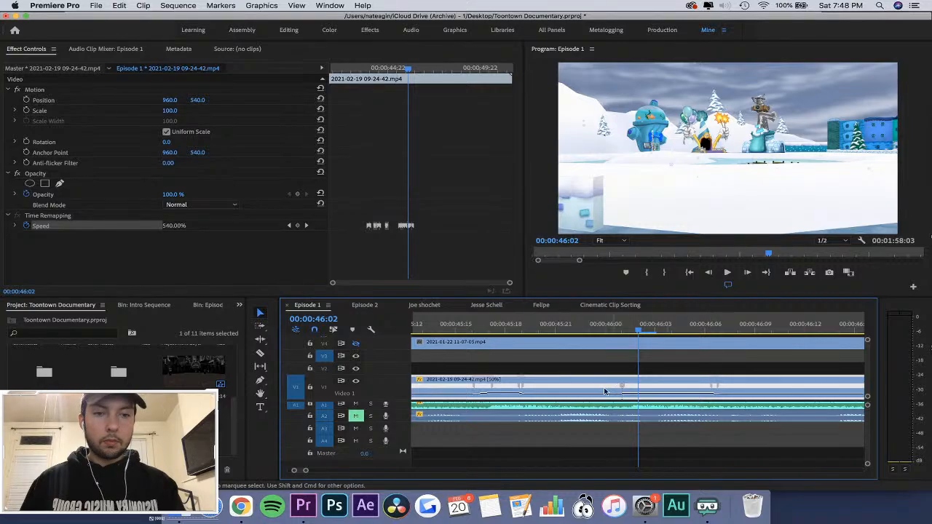
{"action": "mouse_move", "coordinate": [630, 391]}
{"action": "left_mouse_down"}
{"action": "mouse_move", "coordinate": [621, 391]}
{"action": "mouse_move", "coordinate": [660, 391]}
{"action": "mouse_move", "coordinate": [627, 390]}
{"action": "mouse_move", "coordinate": [637, 392]}
{"action": "left_mouse_up"}
Play the clip from 00:00:45:19 to check the last two fast sections, and save the project.
{"action": "left_click", "coordinate": [528, 321]}
{"action": "key", "text": "space"}
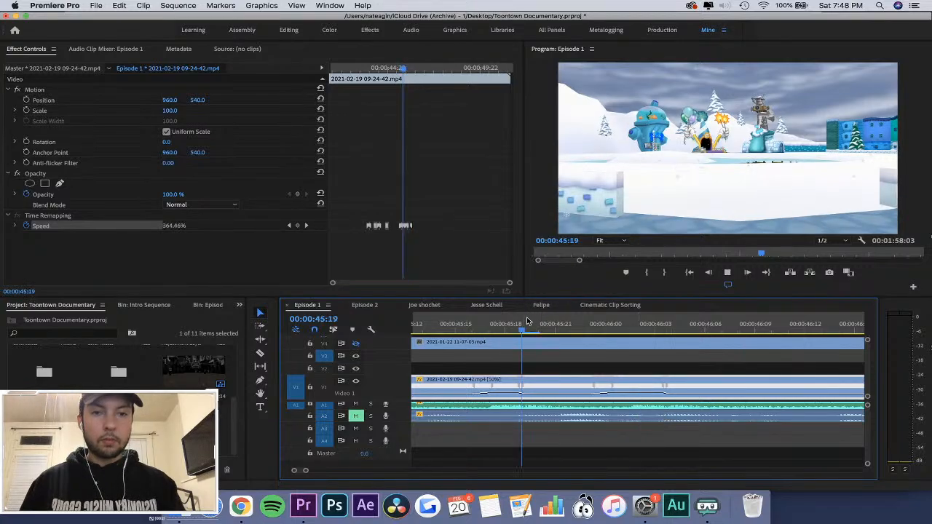
{"action": "key", "text": "space"}
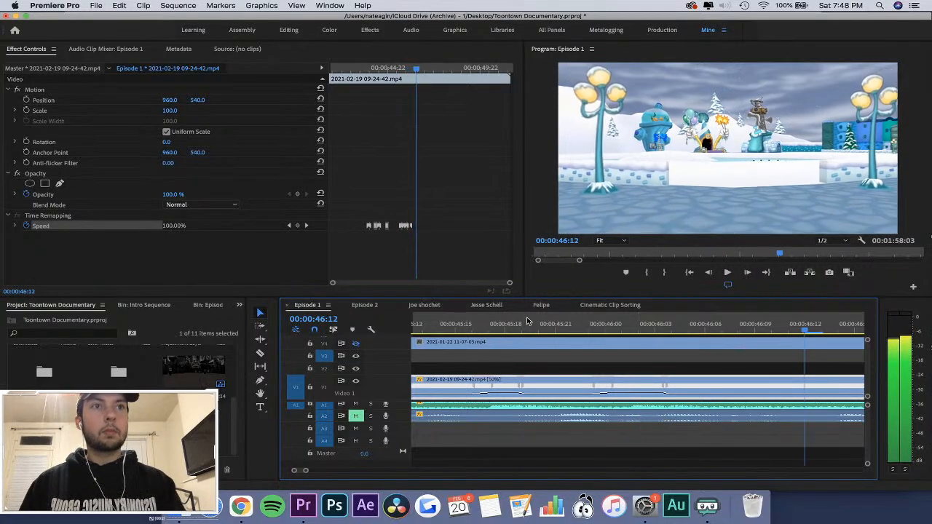
{"action": "key", "text": "space"}
{"action": "key", "text": "minus"}
{"action": "key", "text": "minus"}
{"action": "key", "text": "minus"}
{"action": "key", "text": "cmd+s"}
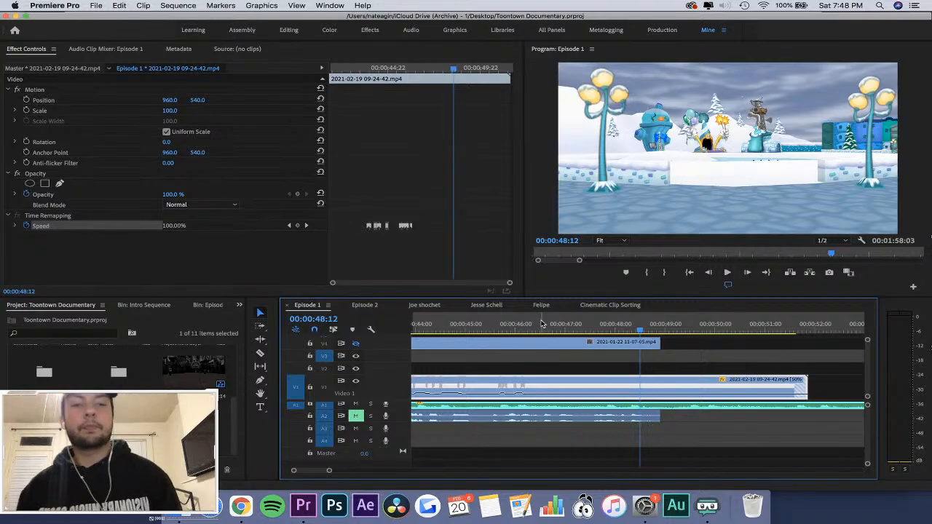
Replay the 09-24-42 clip through its final fast sections and slow ending to find where it should end.
{"action": "key", "text": "minus"}
{"action": "left_click", "coordinate": [559, 325]}
{"action": "key", "text": "space"}
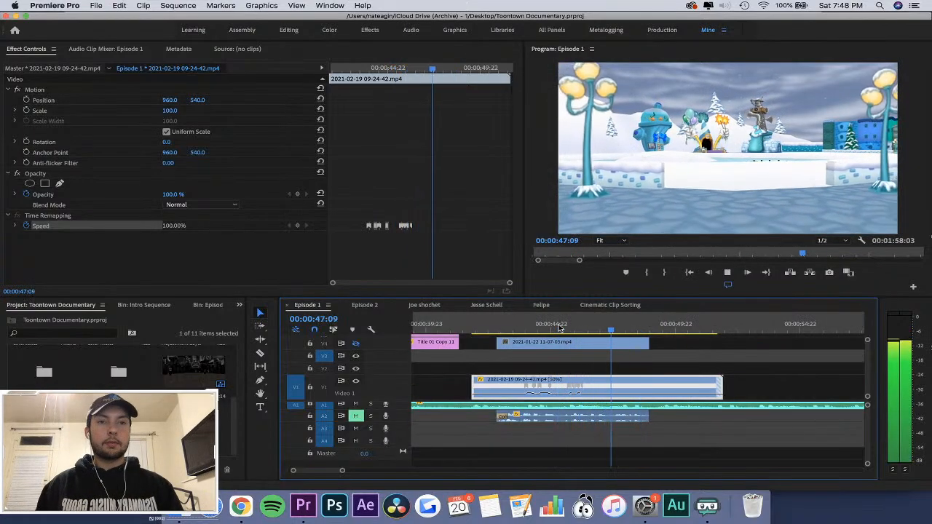
{"action": "left_click", "coordinate": [593, 327]}
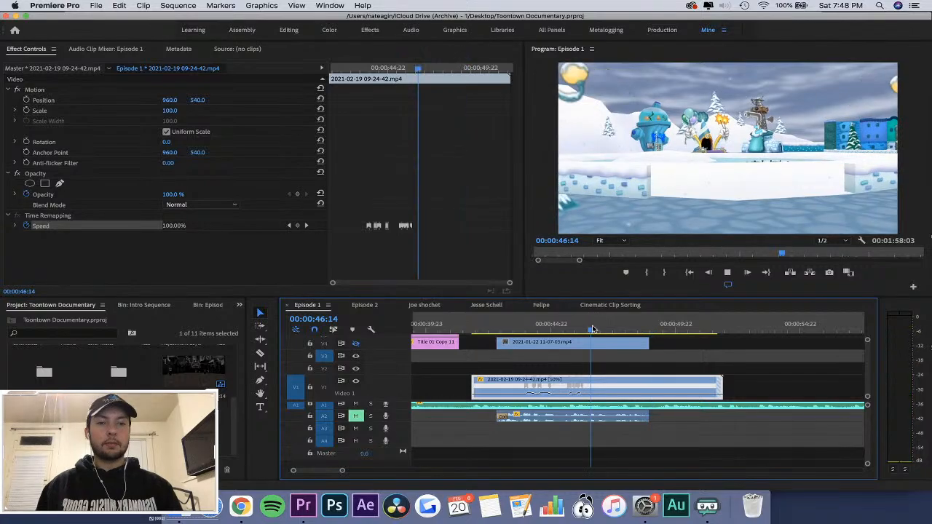
{"action": "key", "text": "equal"}
{"action": "key", "text": "equal"}
{"action": "key", "text": "space"}
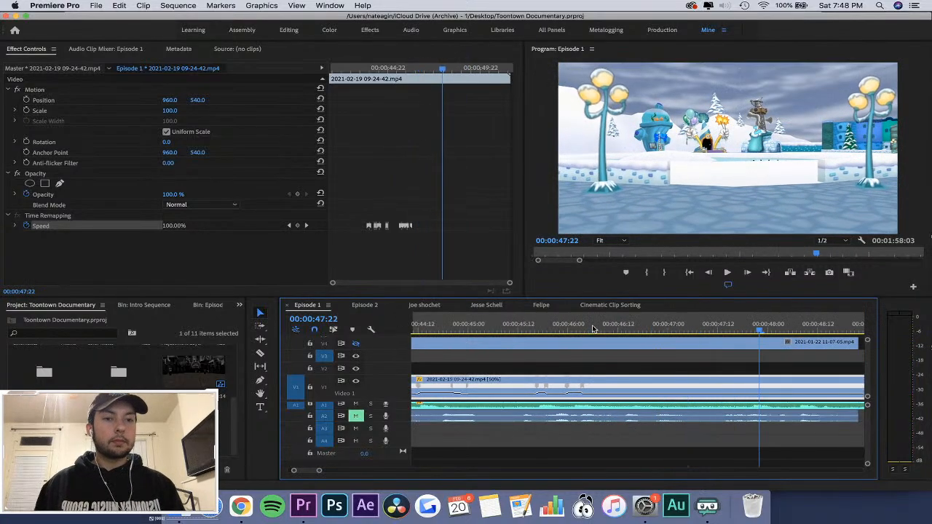
Cut the 09-24-42 clip at 00:00:47:20 and remove the part after the cut.
{"action": "key", "text": "c"}
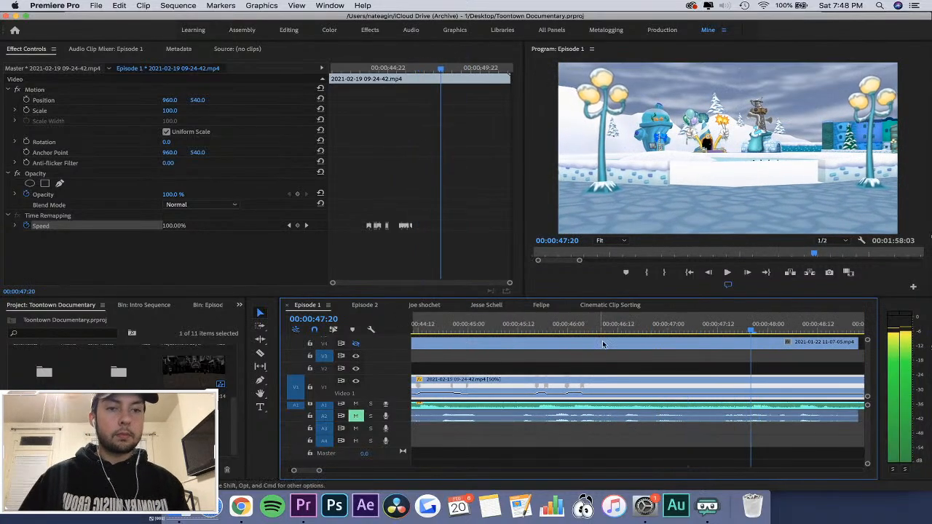
{"action": "left_click", "coordinate": [753, 386]}
{"action": "key", "text": "v"}
{"action": "key", "text": "minus"}
{"action": "key", "text": "minus"}
Play the trimmed 09-24-42 clip from its start and through its first fast sections to check the timing against the audio.
{"action": "key", "text": "space"}
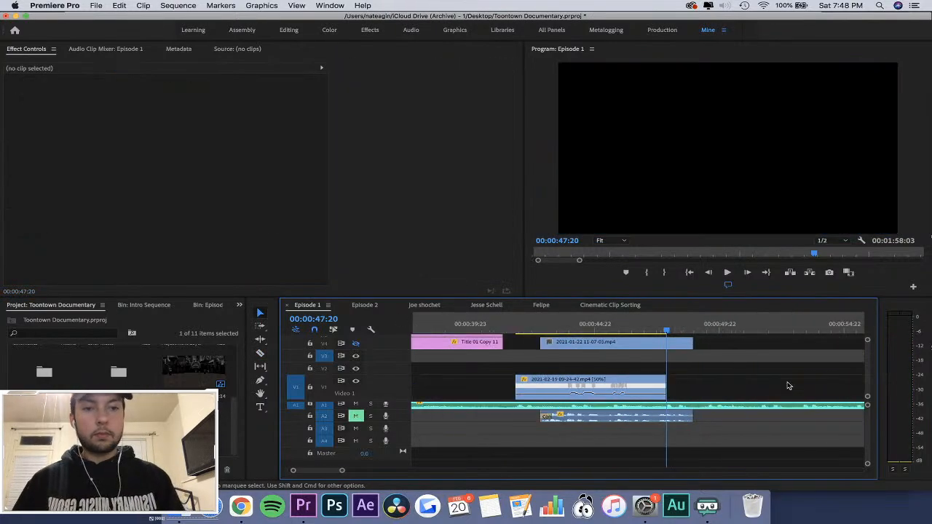
{"action": "left_click", "coordinate": [510, 325]}
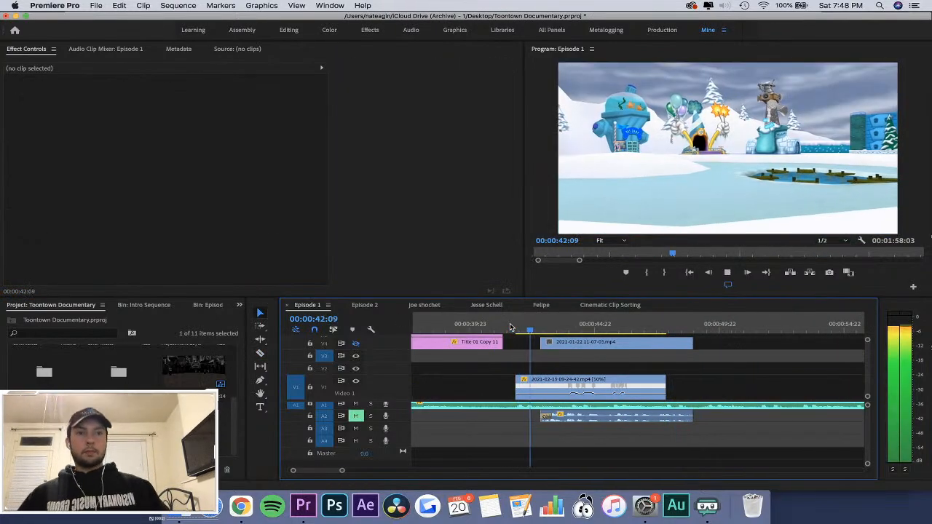
{"action": "left_click", "coordinate": [509, 325]}
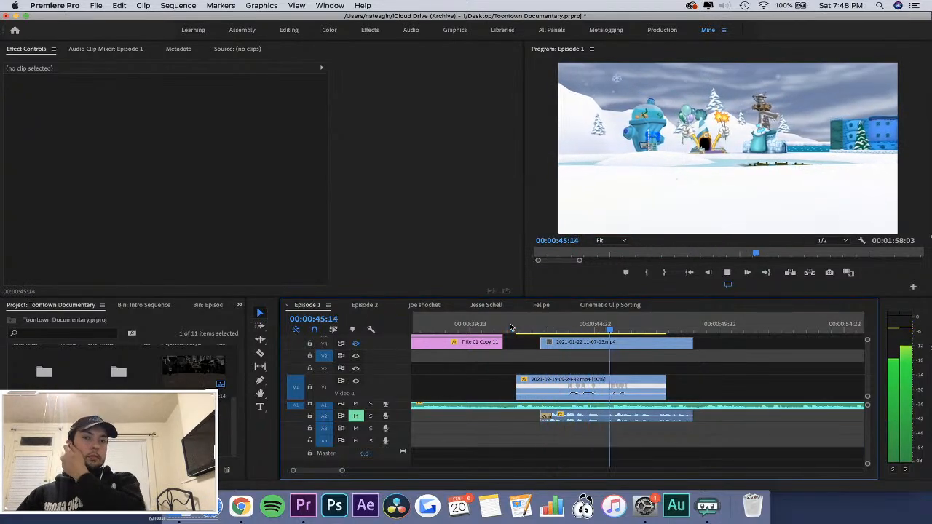
{"action": "key", "text": "equal"}
{"action": "key", "text": "equal"}
{"action": "key", "text": "space"}
{"action": "left_click", "coordinate": [469, 326]}
{"action": "key", "text": "space"}
{"action": "key", "text": "equal"}
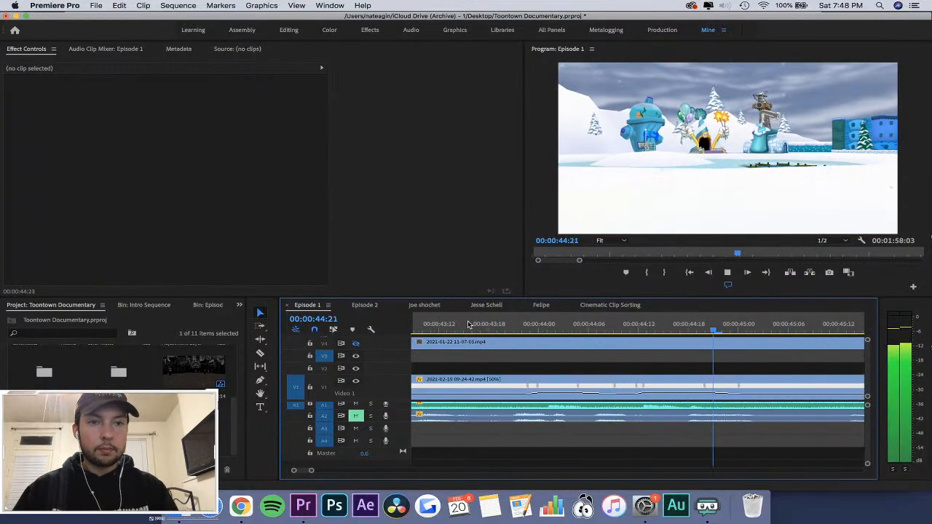
Shorten the second fast section's ramp-out so it ends at about 00:00:44:20, and play the following part of the clip.
{"action": "key", "text": "space"}
{"action": "left_click_drag", "start_coordinate": [740, 386], "coordinate": [719, 386]}
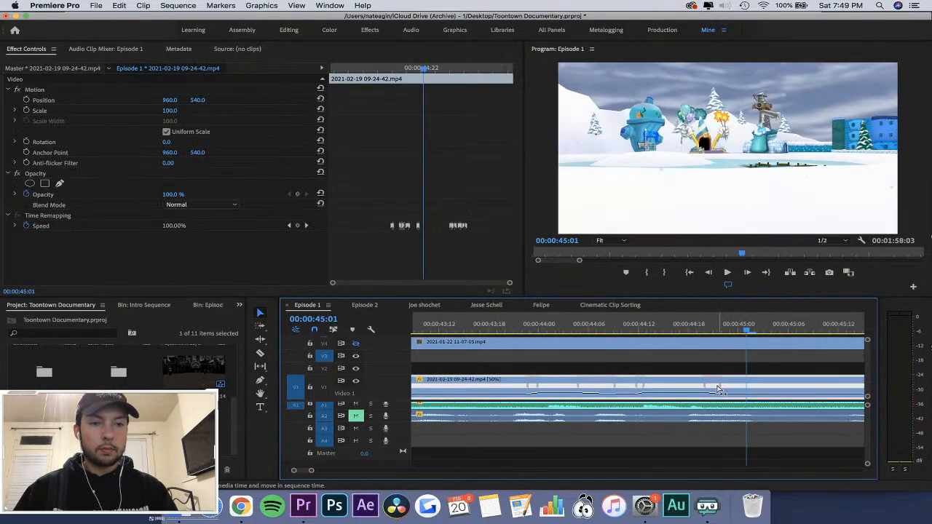
{"action": "left_click", "coordinate": [572, 324]}
{"action": "key", "text": "space"}
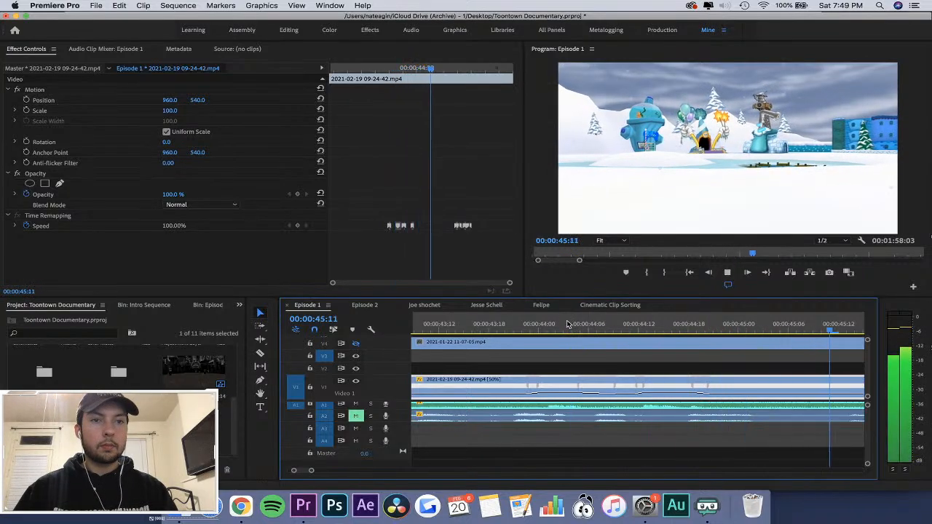
{"action": "key", "text": "space"}
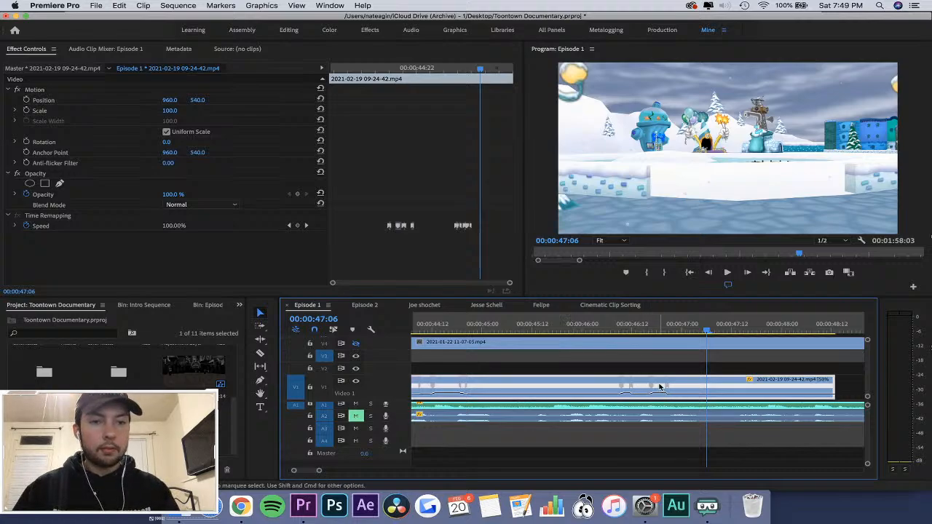
Move the speed keyframe that starts the third fast section earlier, to about 00:00:46:02, and play the adjusted part.
{"action": "key", "text": "="}
{"action": "left_click", "coordinate": [507, 327]}
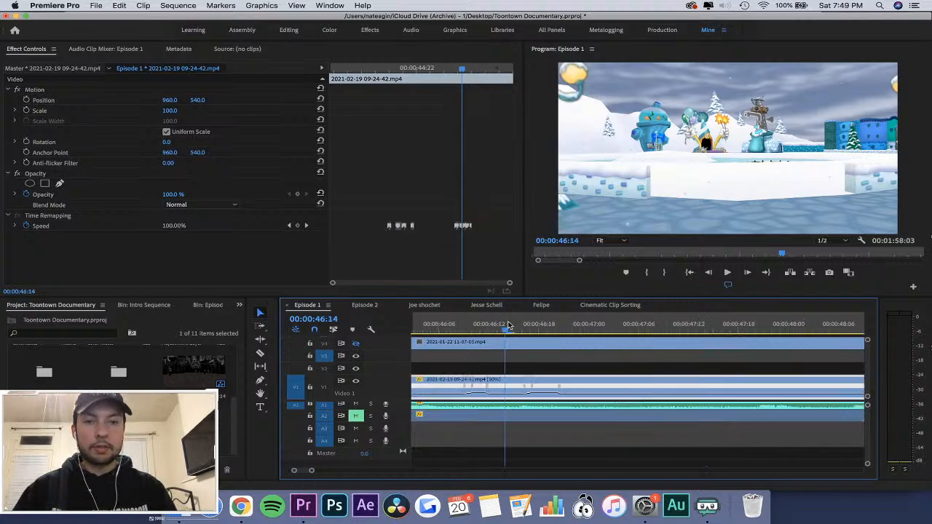
{"action": "scroll", "coordinate": [509, 327], "scroll_direction": "left", "scroll_amount": 2}
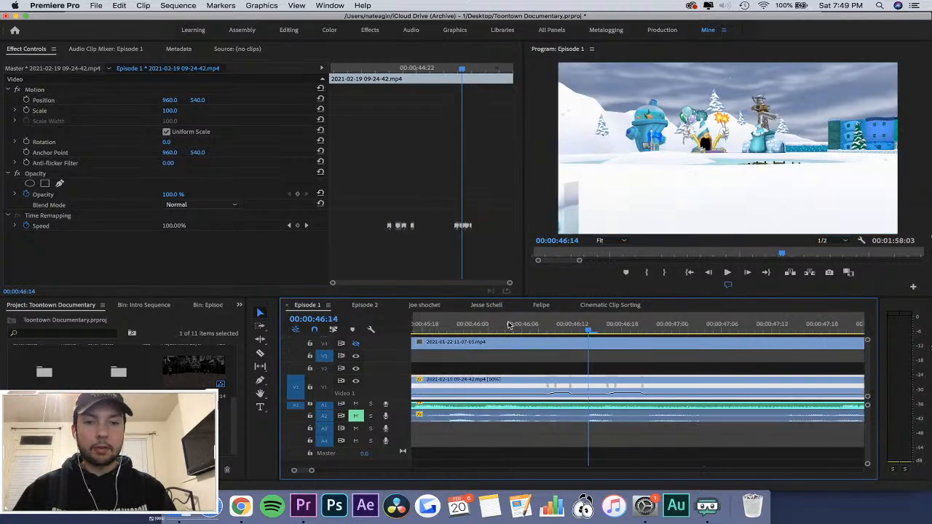
{"action": "left_click", "coordinate": [454, 327]}
{"action": "key", "text": "space"}
{"action": "key", "text": "space"}
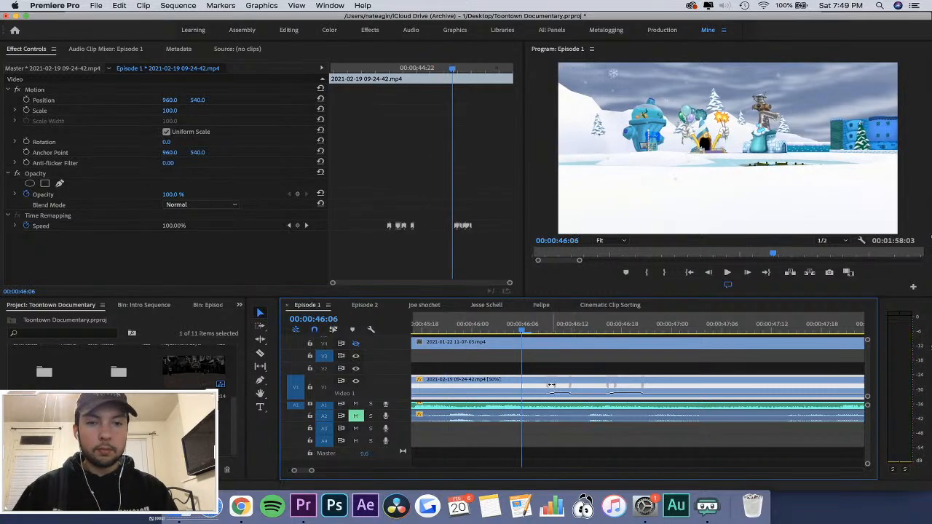
{"action": "left_click_drag", "start_coordinate": [554, 388], "coordinate": [487, 386]}
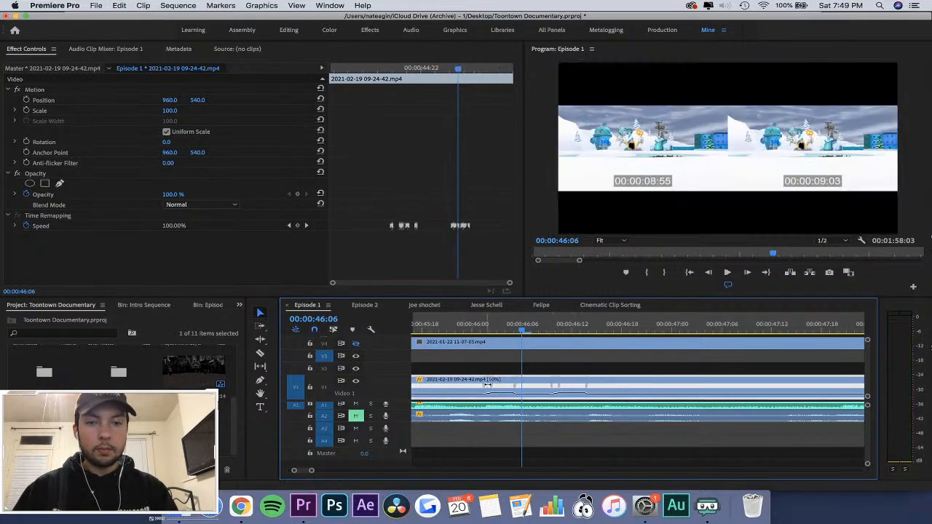
{"action": "key", "text": "space"}
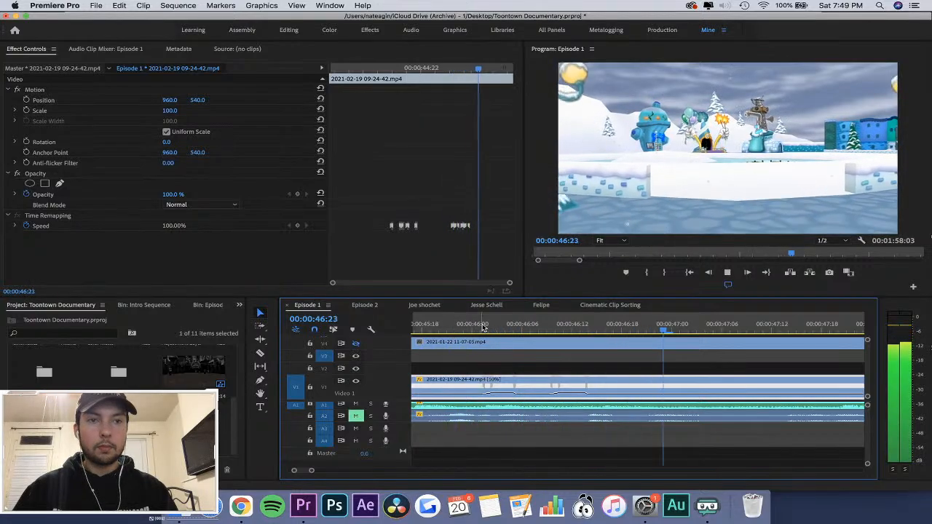
Replay the last two fast sections between about 00:00:45:00 and 00:00:48:00 to check how they match the audio.
{"action": "left_click", "coordinate": [469, 325]}
{"action": "key", "text": "space"}
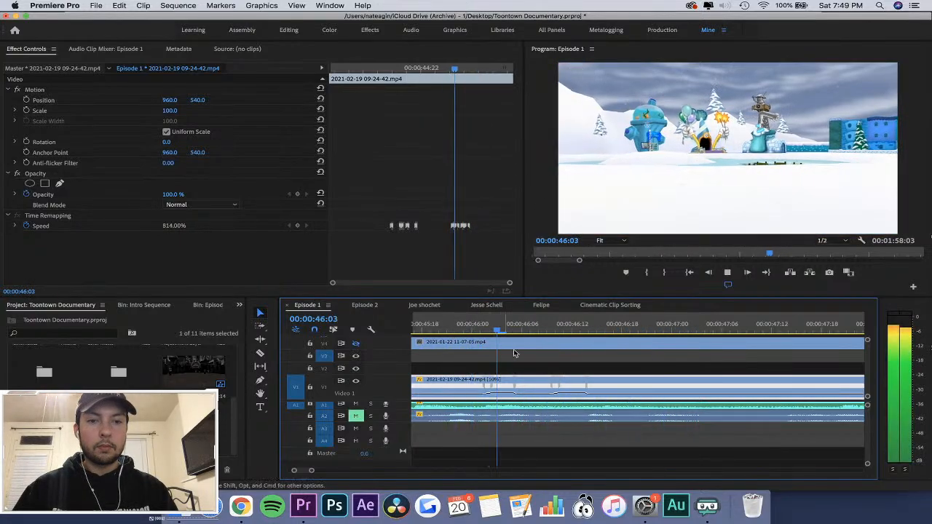
{"action": "key", "text": "space"}
{"action": "key", "text": "minus"}
{"action": "key", "text": "minus"}
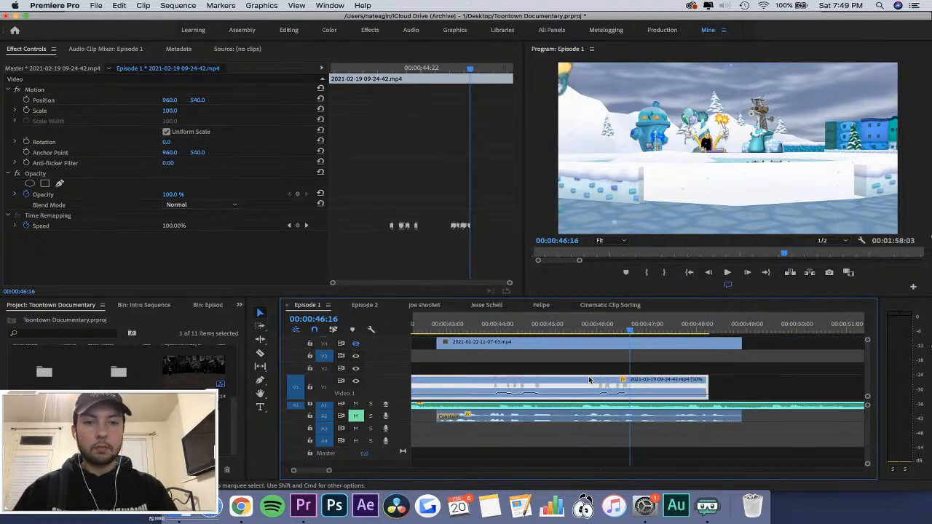
{"action": "key", "text": "space"}
{"action": "left_click", "coordinate": [568, 319]}
{"action": "key", "text": "equal"}
{"action": "key", "text": "space"}
{"action": "key", "text": "equal"}
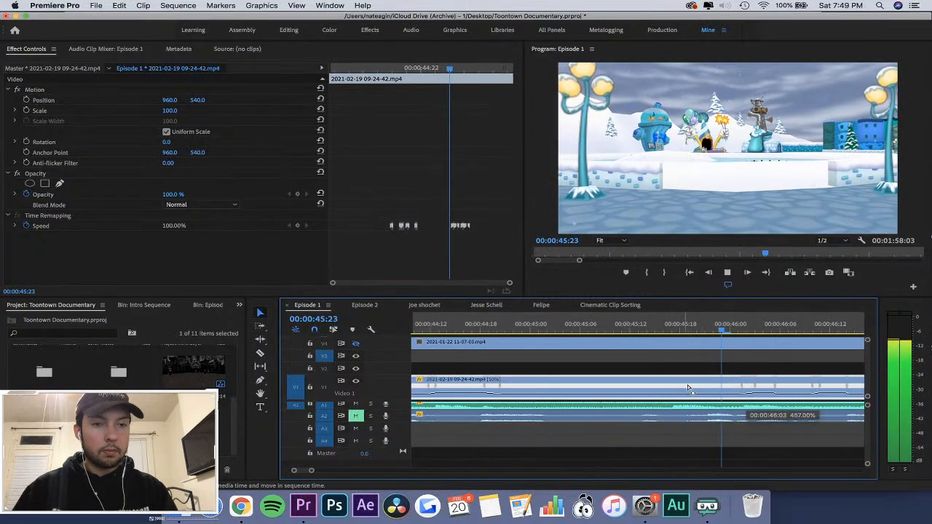
{"action": "key", "text": "space"}
{"action": "scroll", "coordinate": [656, 386], "scroll_direction": "left", "scroll_amount": 5}
{"action": "key", "text": "minus"}
{"action": "key", "text": "minus"}
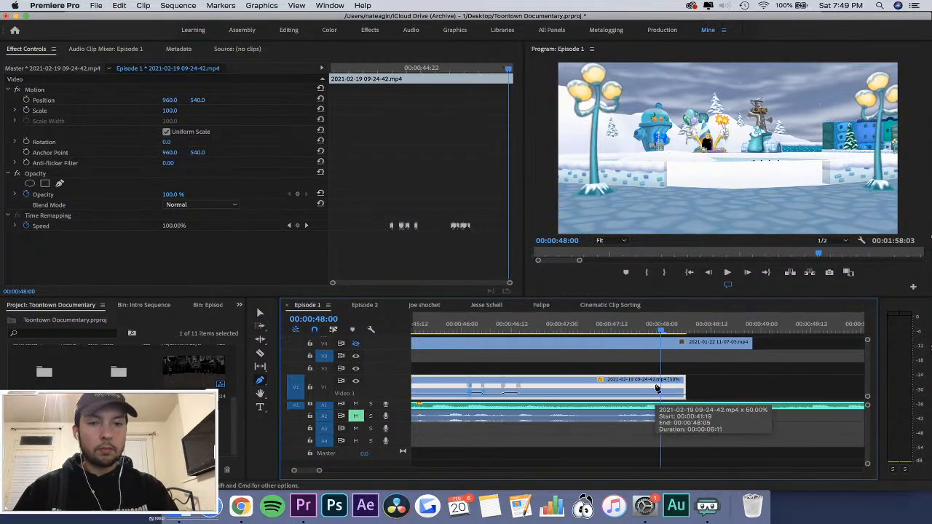
Move the speed keyframe that starts the third fast section further back, to about 00:00:45:17.
{"action": "left_click", "coordinate": [555, 318]}
{"action": "key", "text": "equal"}
{"action": "key", "text": "equal"}
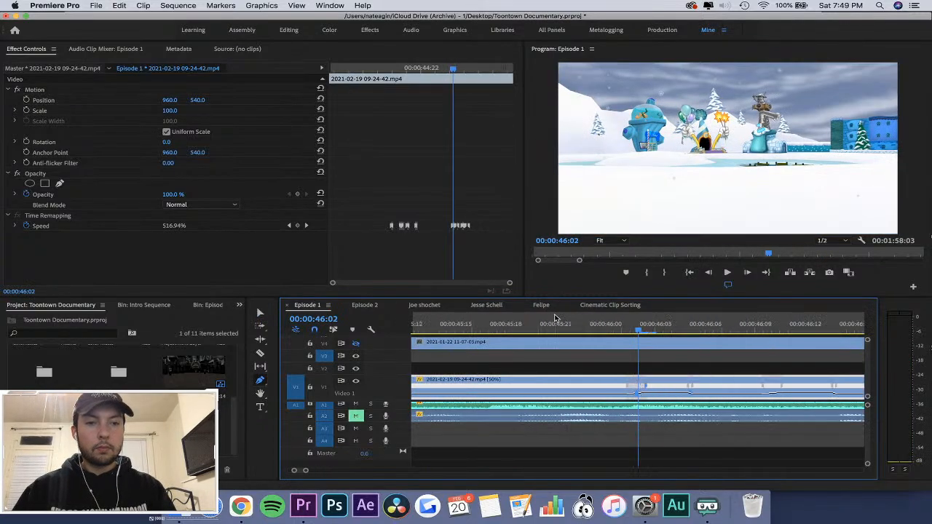
{"action": "left_click", "coordinate": [629, 364]}
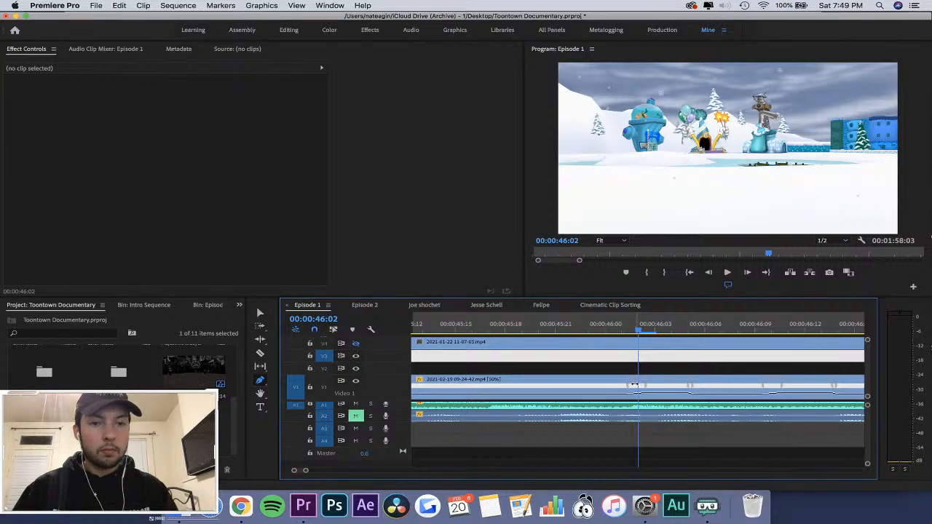
{"action": "left_click_drag", "start_coordinate": [636, 385], "coordinate": [487, 386]}
{"action": "key", "text": "space"}
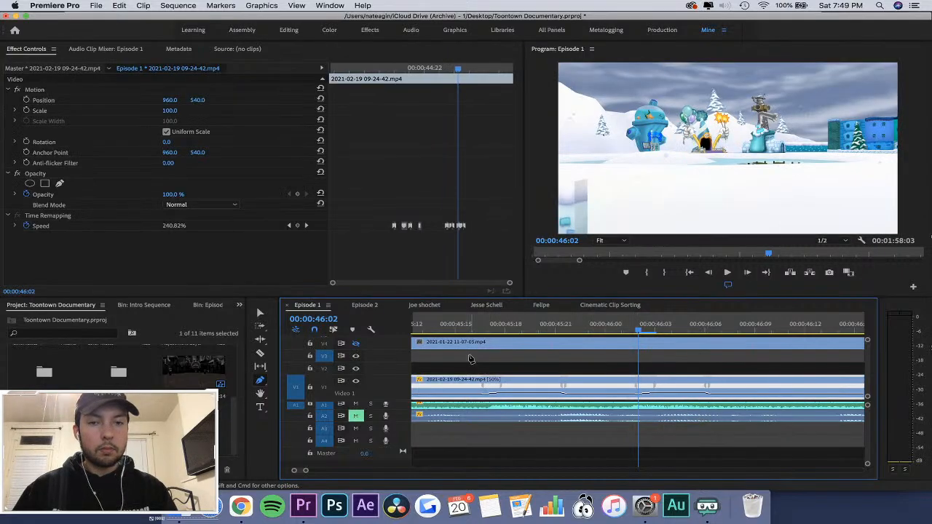
Play the retimed 09-24-42 clip through its ending and into the gap after it.
{"action": "key", "text": "v"}
{"action": "key", "text": "minus"}
{"action": "key", "text": "minus"}
{"action": "key", "text": "minus"}
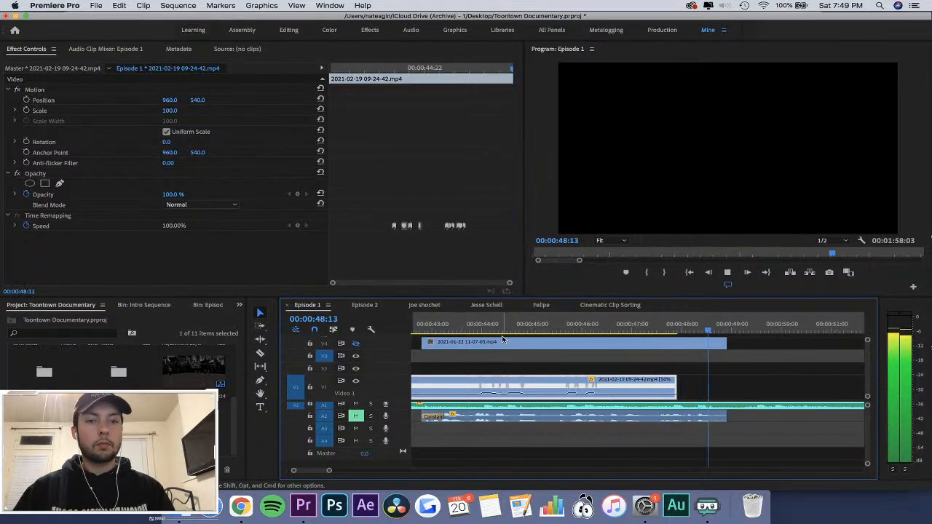
{"action": "left_click", "coordinate": [662, 324]}
{"action": "key", "text": "space"}
{"action": "left_click", "coordinate": [436, 324]}
{"action": "scroll", "coordinate": [437, 323], "scroll_direction": "left", "scroll_amount": 5}
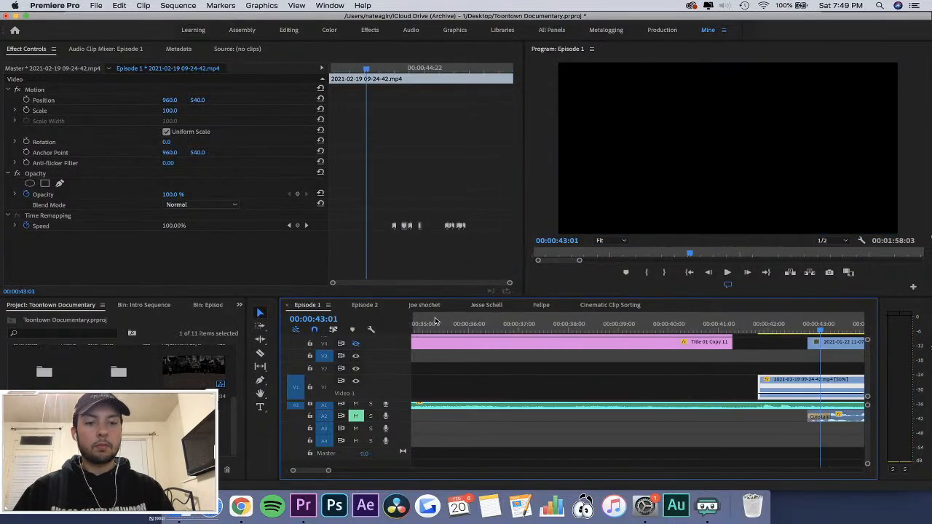
Replay the clip's fast sections several times from around 00:00:44:00 to compare the speed changes with the audio.
{"action": "key", "text": "minus"}
{"action": "key", "text": "minus"}
{"action": "left_click", "coordinate": [667, 323]}
{"action": "key", "text": "space"}
{"action": "key", "text": "equal"}
{"action": "key", "text": "equal"}
{"action": "key", "text": "equal"}
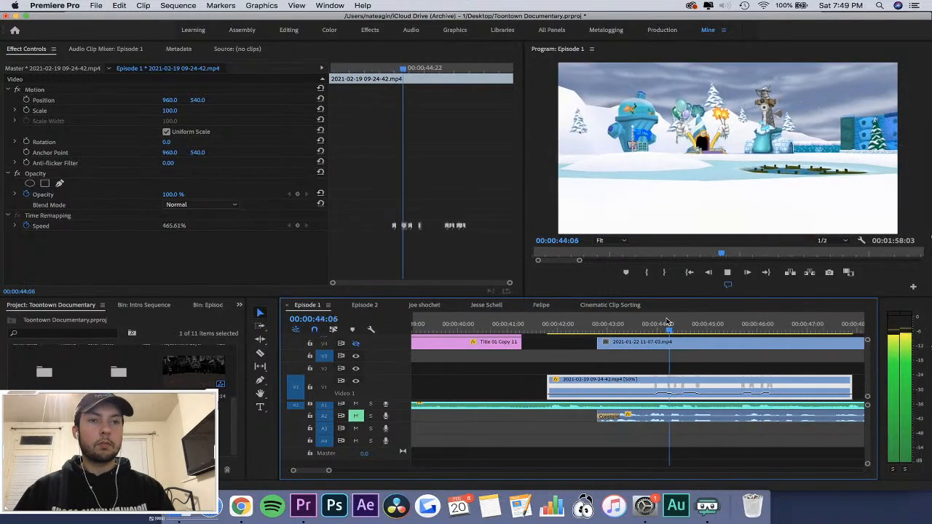
{"action": "key", "text": "space"}
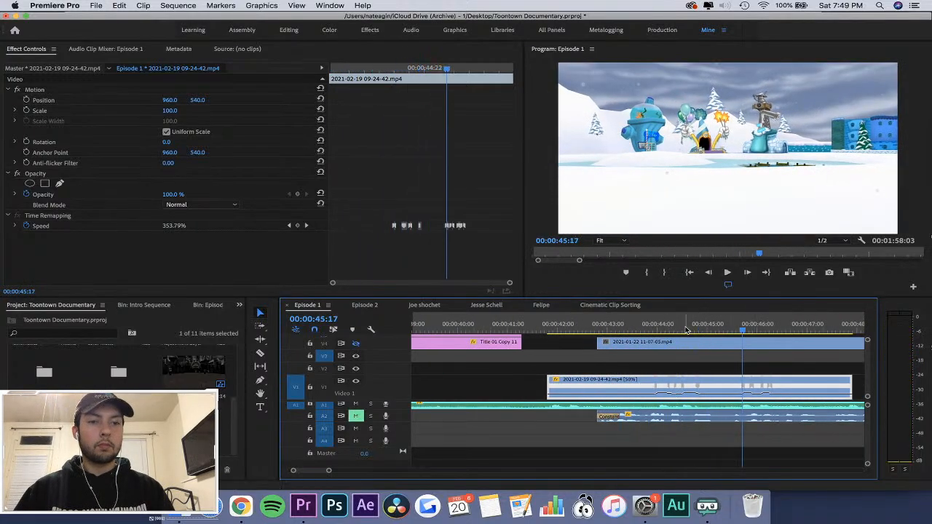
{"action": "left_click", "coordinate": [683, 325]}
{"action": "key", "text": "equal"}
{"action": "key", "text": "space"}
{"action": "left_click", "coordinate": [637, 324]}
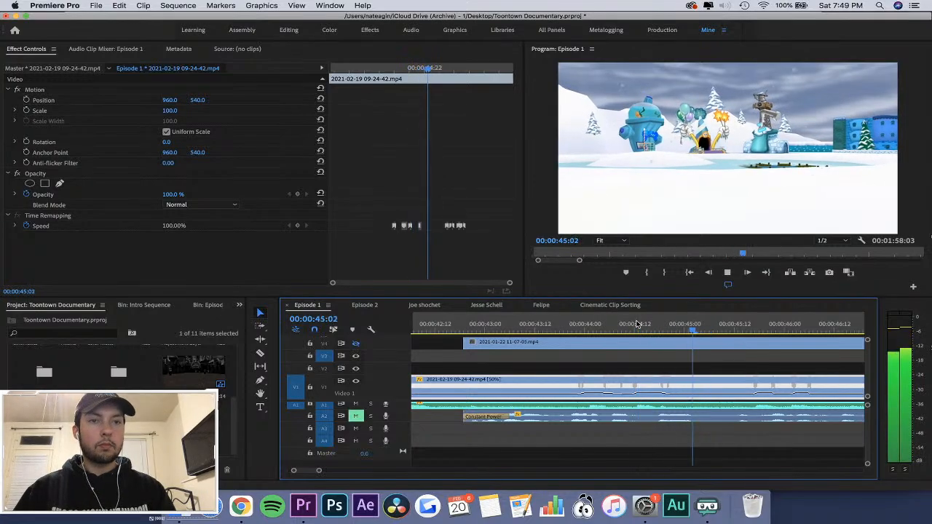
{"action": "left_click", "coordinate": [589, 324]}
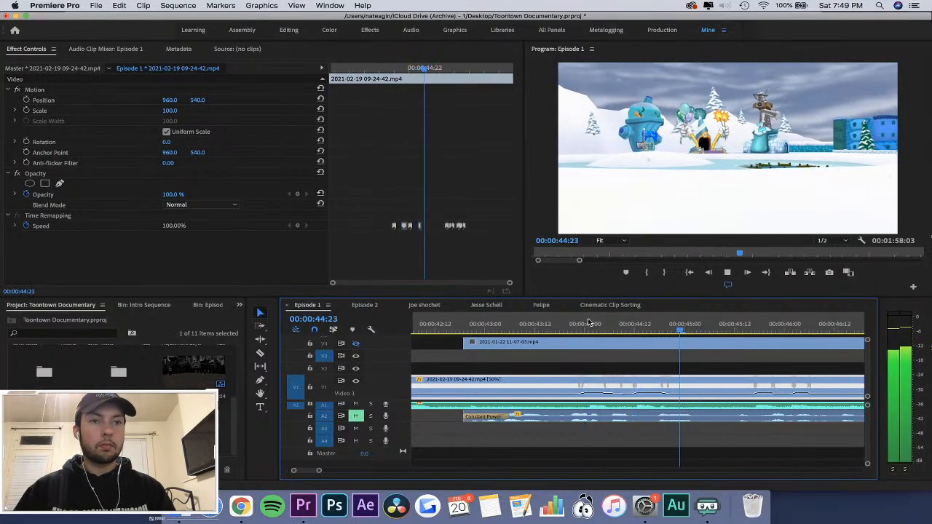
Play the sequence from just before the 09-24-42 clip and save the project.
{"action": "key", "text": "minus"}
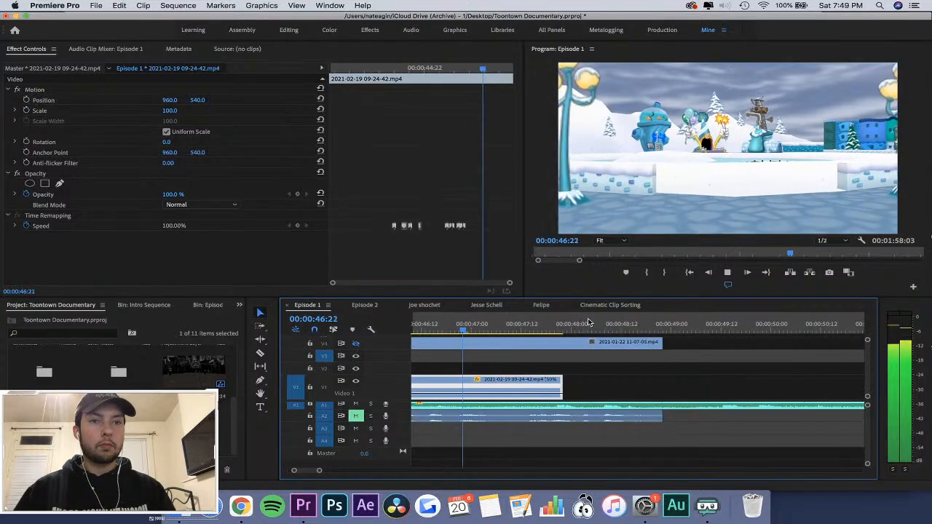
{"action": "left_click", "coordinate": [453, 326]}
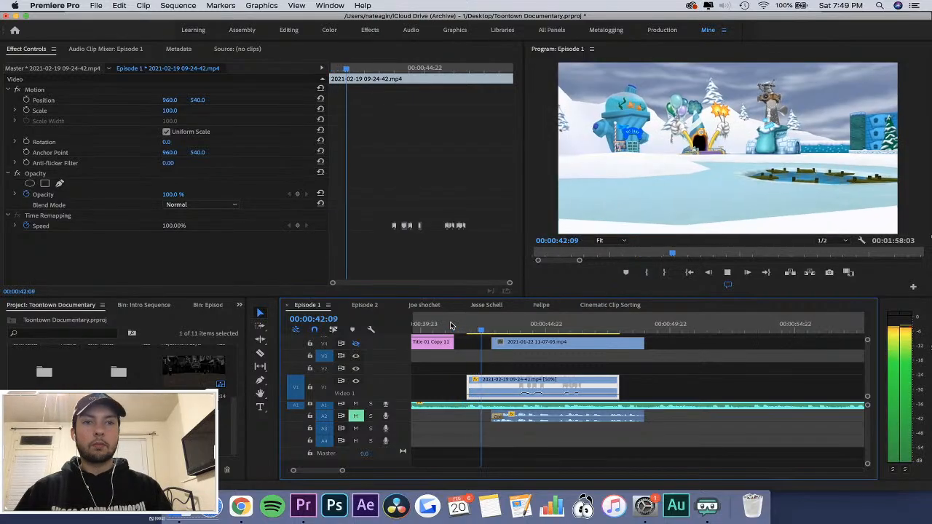
{"action": "key", "text": "super+s"}
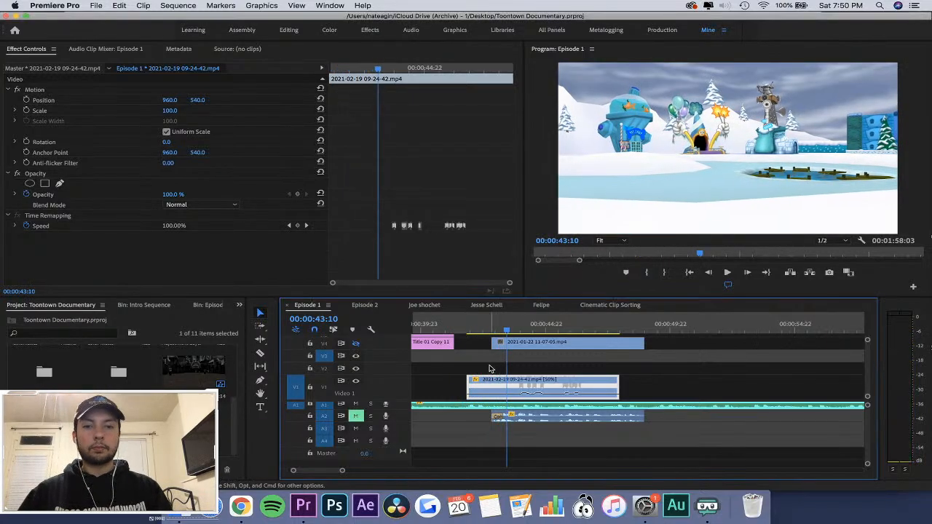
Add Scale keyframes of 100 to the 09-24-42 clip at its first frame, 00:00:41:19, and at 00:00:43:21.
{"action": "left_click_drag", "start_coordinate": [378, 69], "coordinate": [178, 80]}
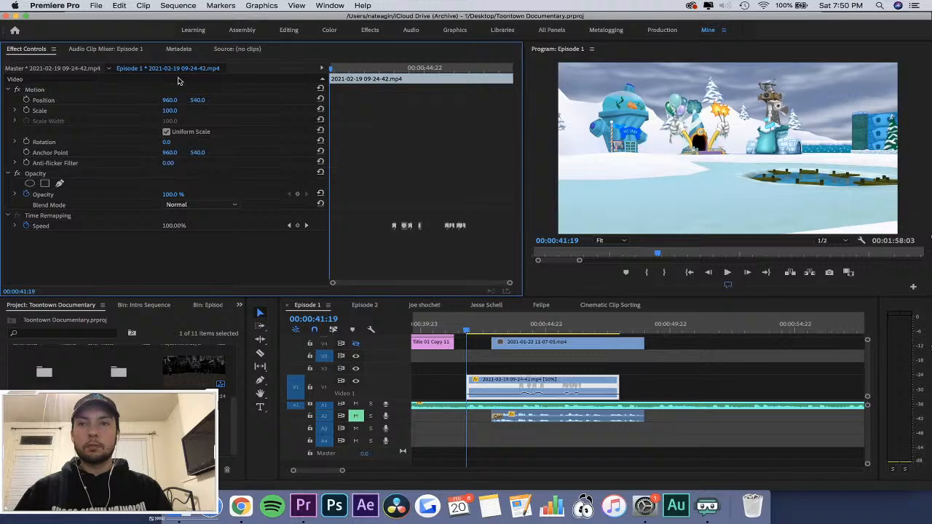
{"action": "left_click", "coordinate": [26, 110]}
{"action": "key", "text": "space"}
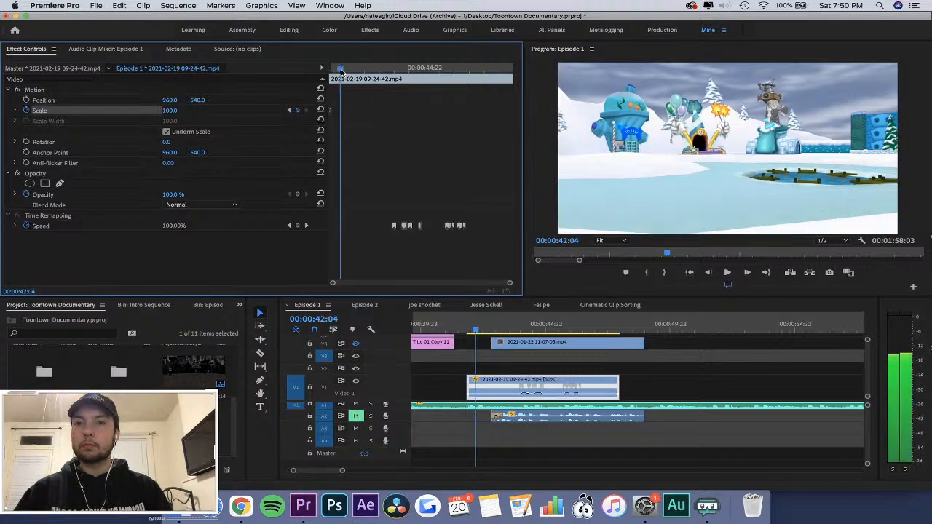
{"action": "key", "text": "space"}
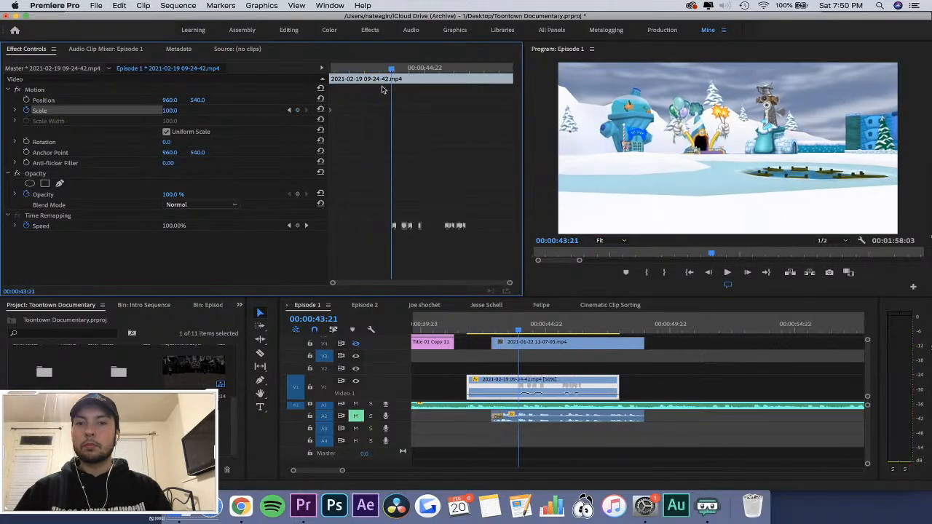
{"action": "left_click", "coordinate": [288, 110]}
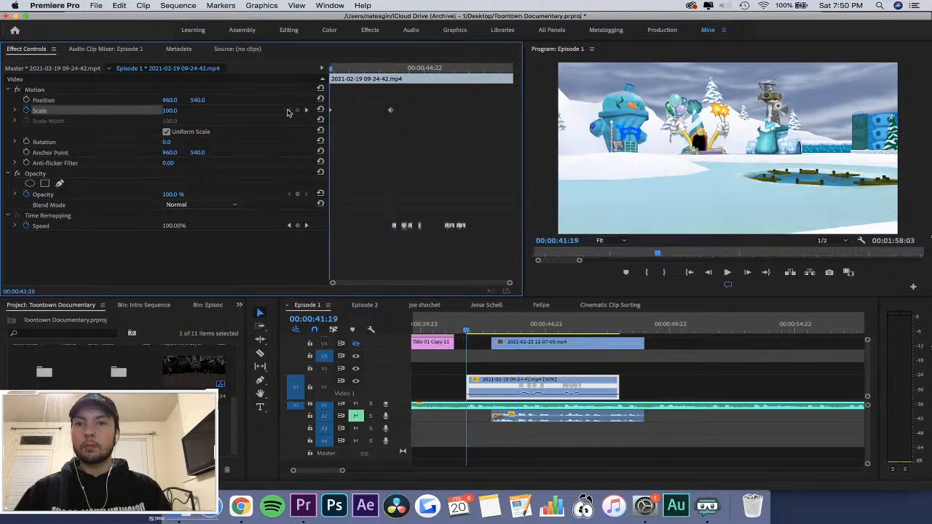
Set the Scale keyframe at the clip's first frame to 200.
{"action": "left_click", "coordinate": [175, 111]}
{"action": "type", "text": "200"}
{"action": "key", "text": "Return"}
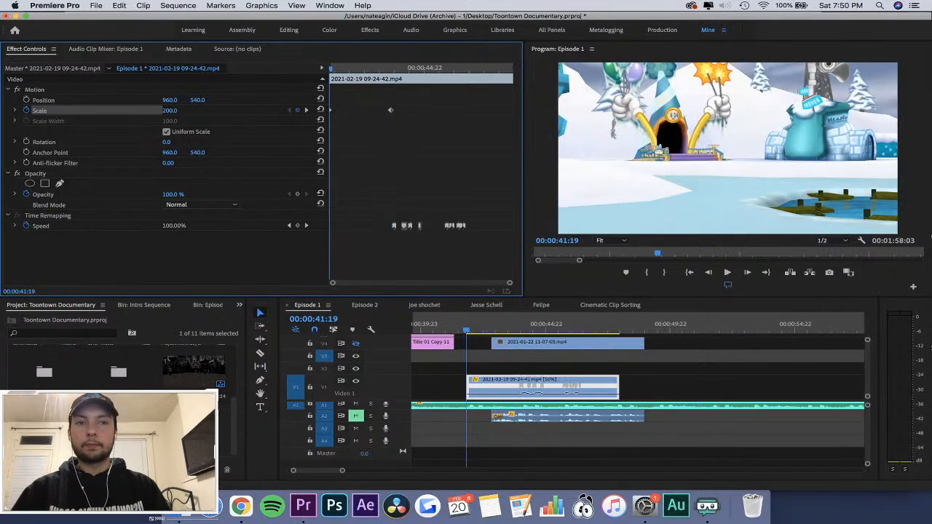
Add a Scale keyframe of 150 to the 09-24-42 clip at 00:00:41:23, four frames after its start.
{"action": "key", "text": "space"}
{"action": "key", "text": "space"}
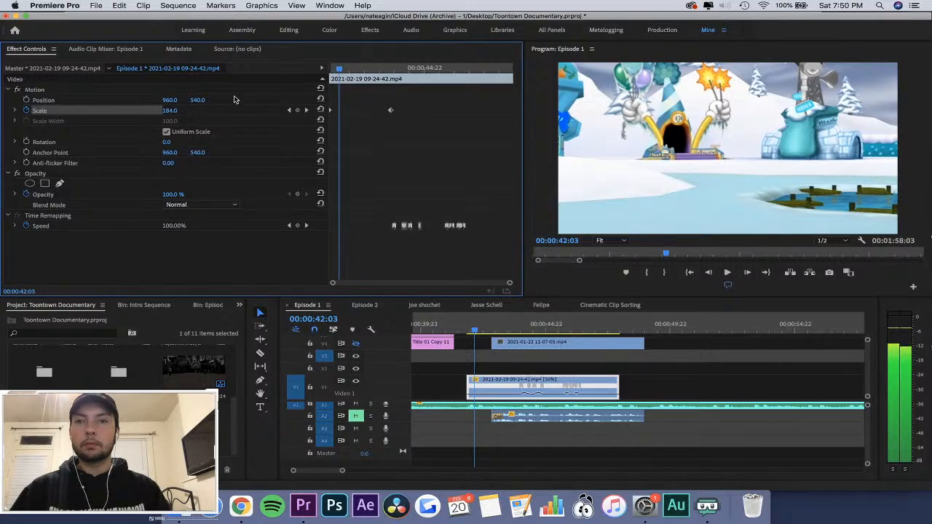
{"action": "key", "text": "Left"}
{"action": "key", "text": "Left"}
{"action": "key", "text": "Left"}
{"action": "key", "text": "Left"}
{"action": "key", "text": "Left"}
{"action": "key", "text": "Left"}
{"action": "key", "text": "Left"}
{"action": "key", "text": "equal"}
{"action": "key", "text": "equal"}
{"action": "key", "text": "Right"}
{"action": "key", "text": "Right"}
{"action": "key", "text": "Right"}
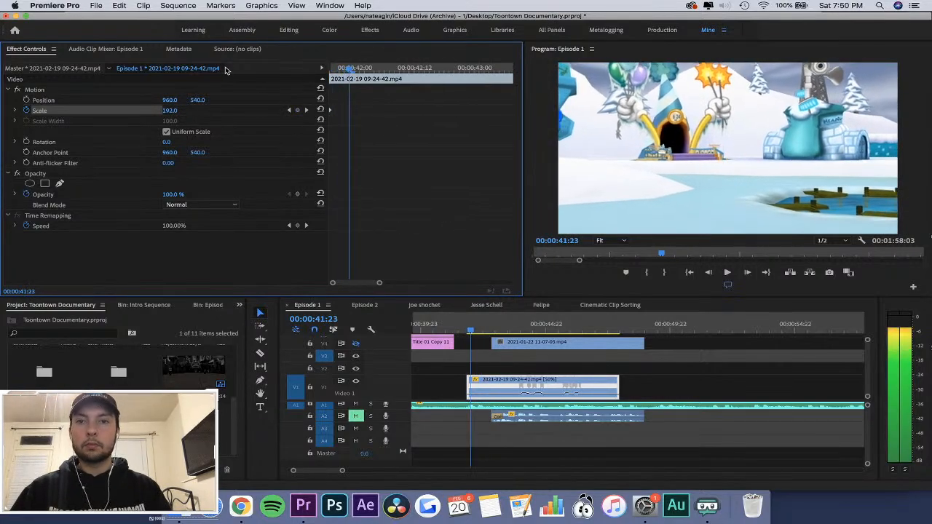
{"action": "left_click", "coordinate": [172, 110]}
{"action": "type", "text": "150"}
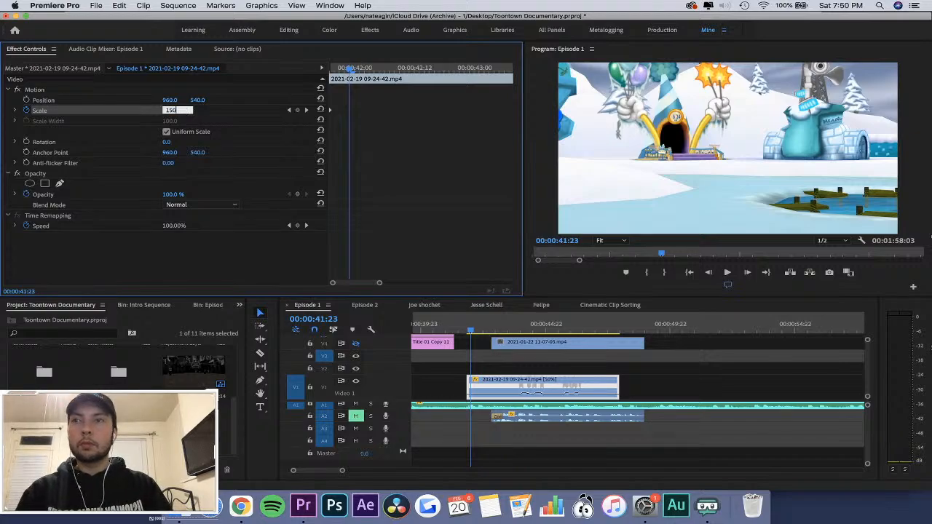
{"action": "key", "text": "Return"}
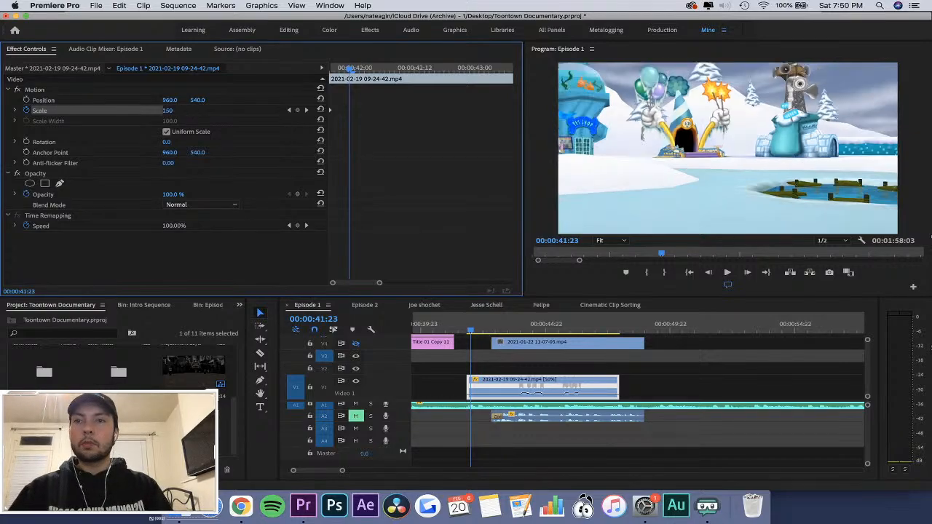
Set all the clip's Scale keyframes to Auto Bezier, play the zoom from the clip's start and save the project.
{"action": "left_click", "coordinate": [332, 178]}
{"action": "key", "text": "backslash"}
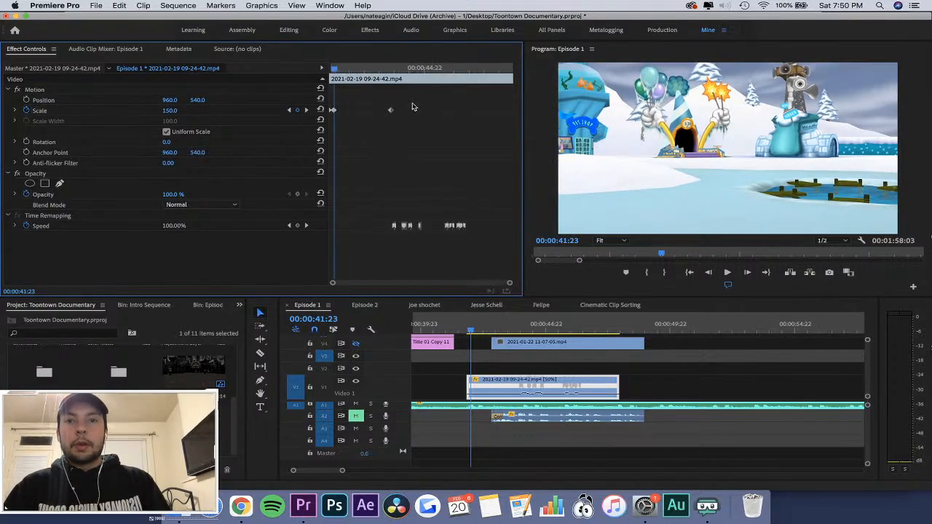
{"action": "right_click", "coordinate": [335, 111]}
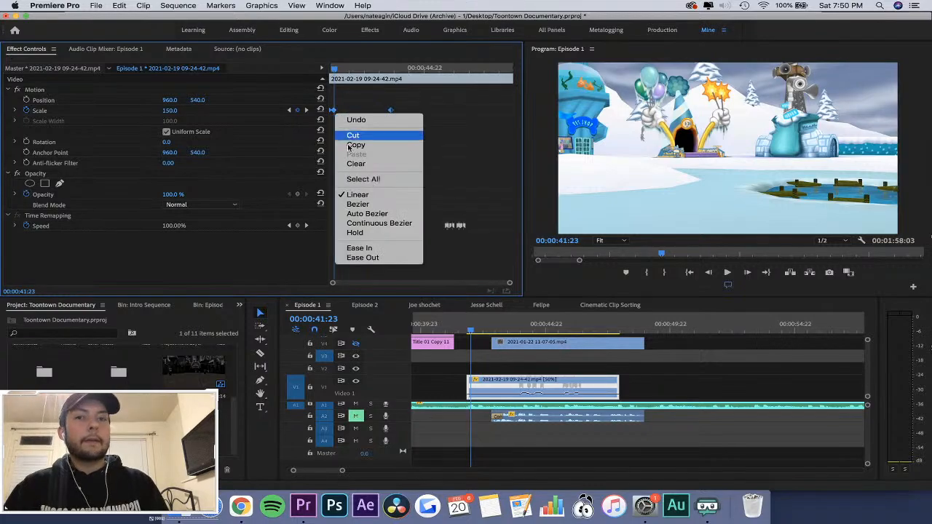
{"action": "left_click", "coordinate": [373, 212]}
{"action": "left_click_drag", "start_coordinate": [335, 68], "coordinate": [314, 75]}
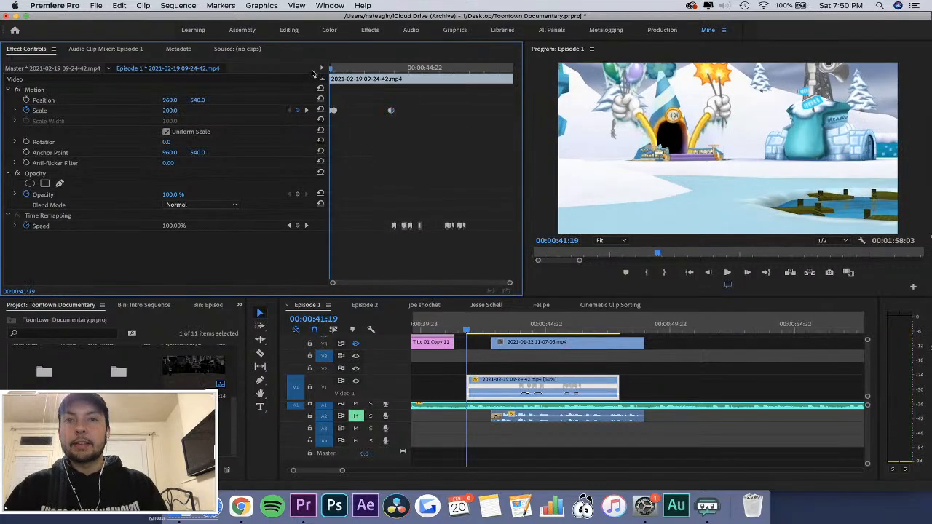
{"action": "key", "text": "equal"}
{"action": "key", "text": "space"}
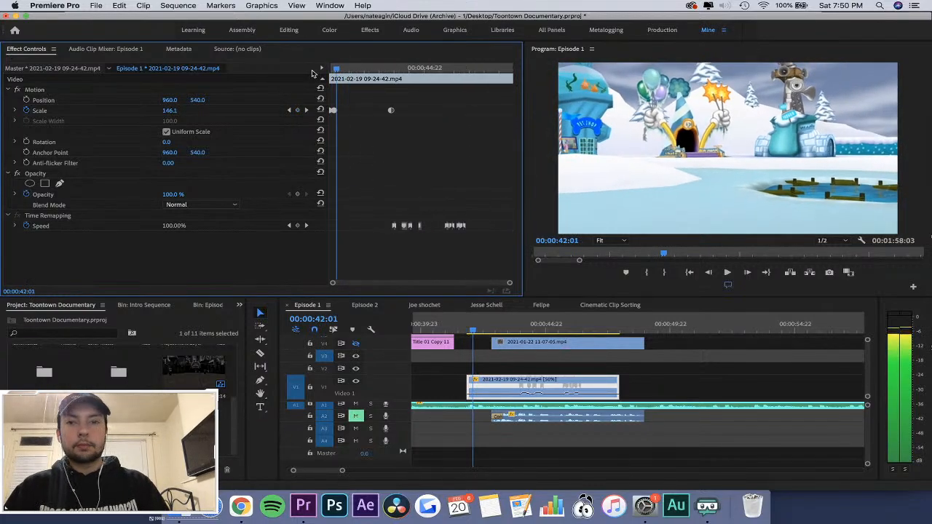
{"action": "key", "text": "super+s"}
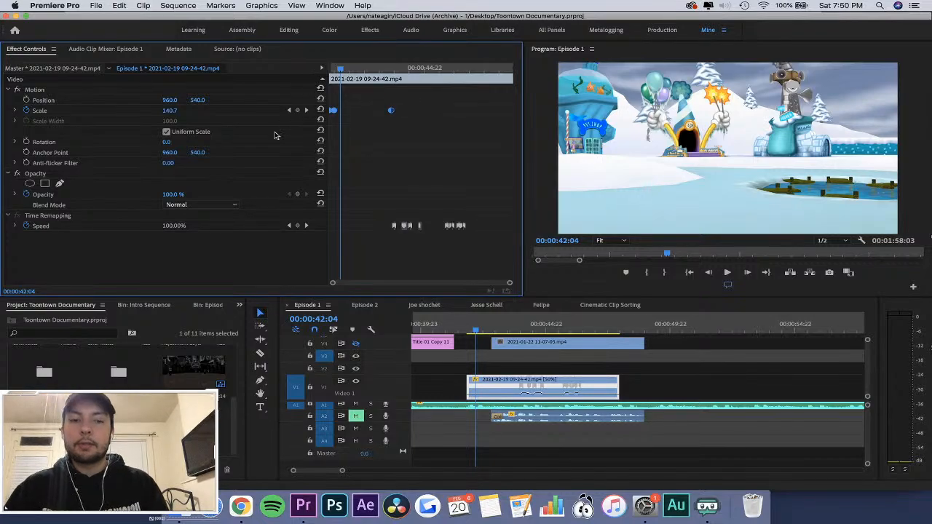
Add Rotation keyframes at the times of the three Scale keyframes: 00:00:41:19, 00:00:41:23 and 00:00:43:21.
{"action": "key", "text": "equal"}
{"action": "left_click_drag", "start_coordinate": [350, 69], "coordinate": [306, 75]}
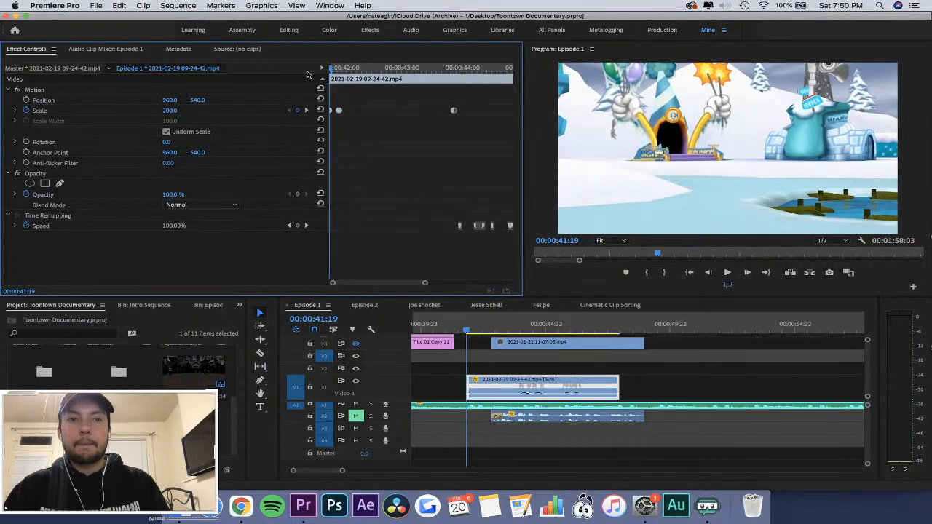
{"action": "left_click", "coordinate": [26, 142]}
{"action": "left_click", "coordinate": [341, 67]}
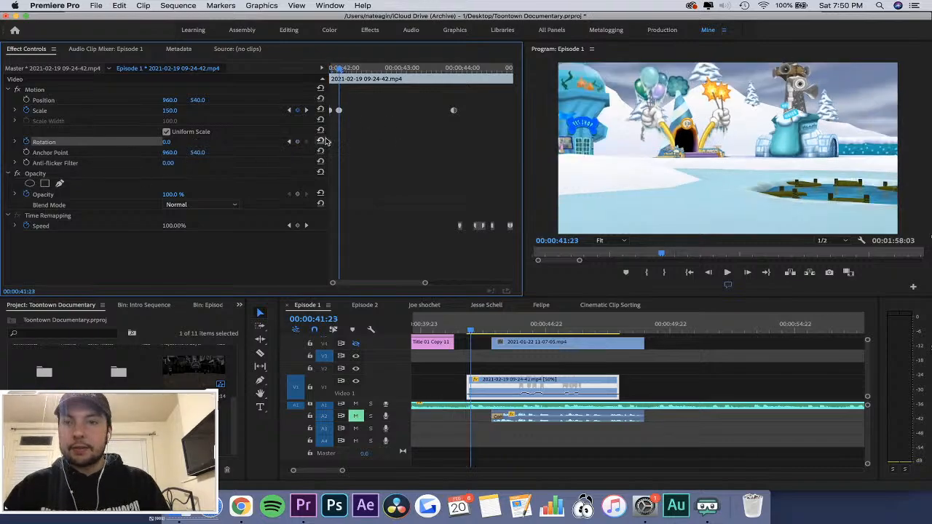
{"action": "left_click", "coordinate": [297, 142]}
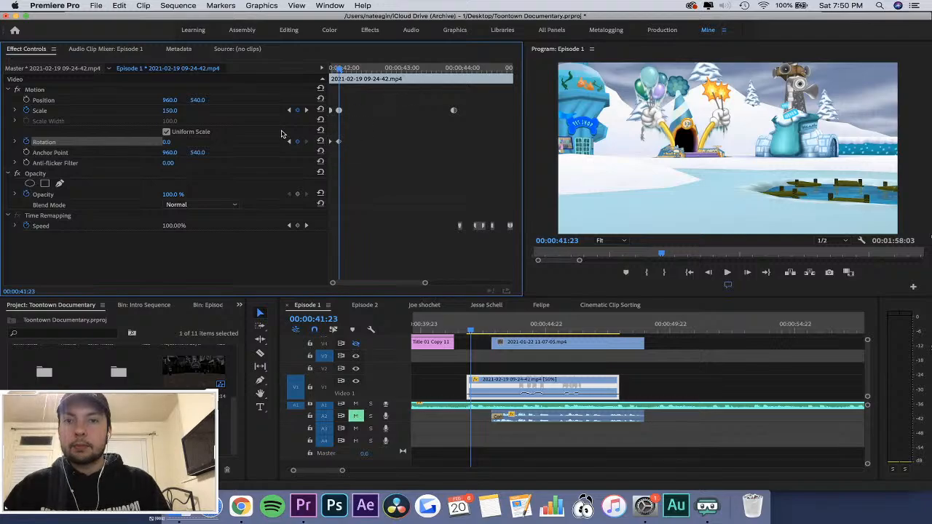
{"action": "left_click", "coordinate": [308, 113]}
{"action": "left_click", "coordinate": [297, 142]}
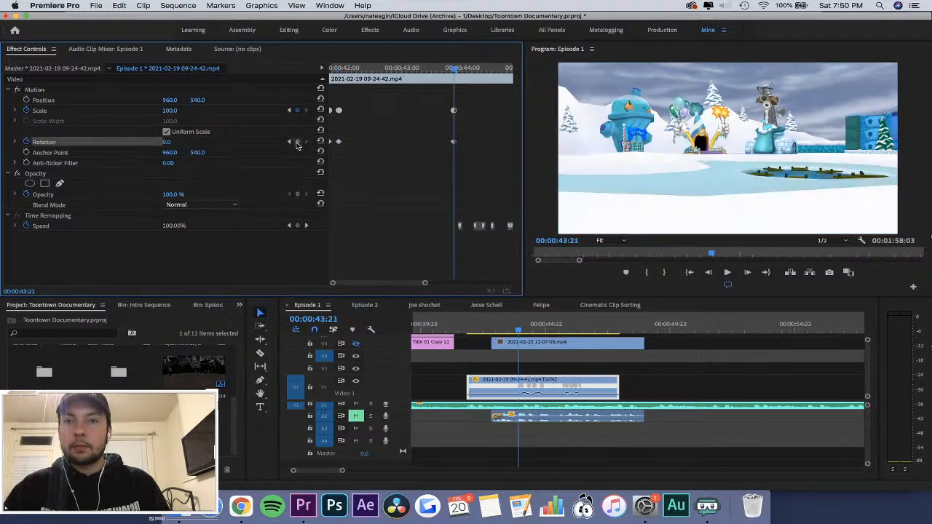
Set the Rotation keyframe at 00:00:41:23 to 3° and the one at the clip's first frame to 10°.
{"action": "left_click", "coordinate": [289, 142]}
{"action": "left_click", "coordinate": [167, 142]}
{"action": "type", "text": "3"}
{"action": "key", "text": "Return"}
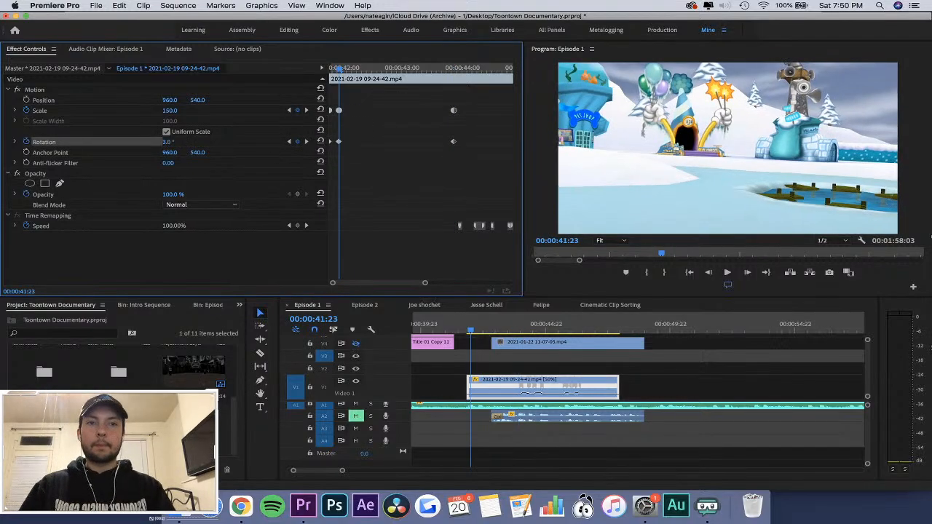
{"action": "left_click", "coordinate": [288, 142]}
{"action": "left_click", "coordinate": [174, 142]}
{"action": "type", "text": "10"}
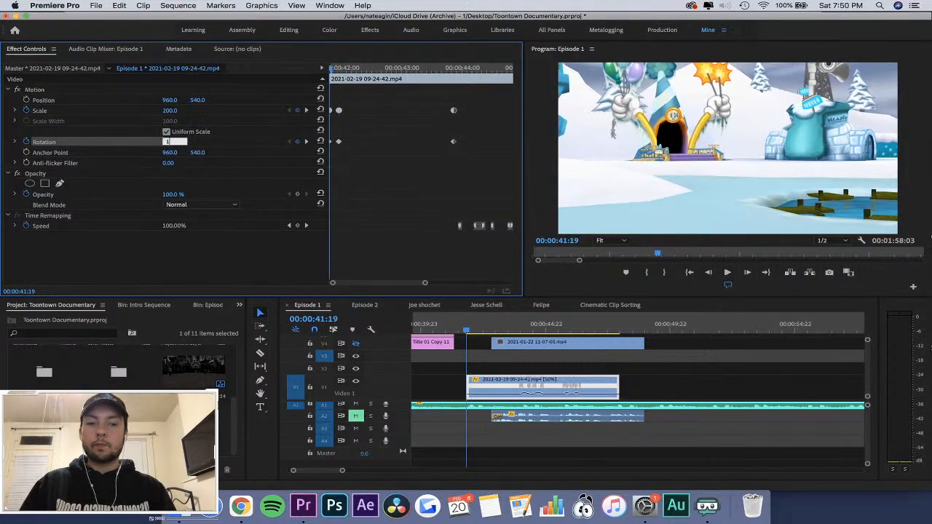
{"action": "key", "text": "Return"}
Set all the clip's Scale and Rotation keyframes to Auto Bezier.
{"action": "left_click_drag", "start_coordinate": [488, 106], "coordinate": [330, 145]}
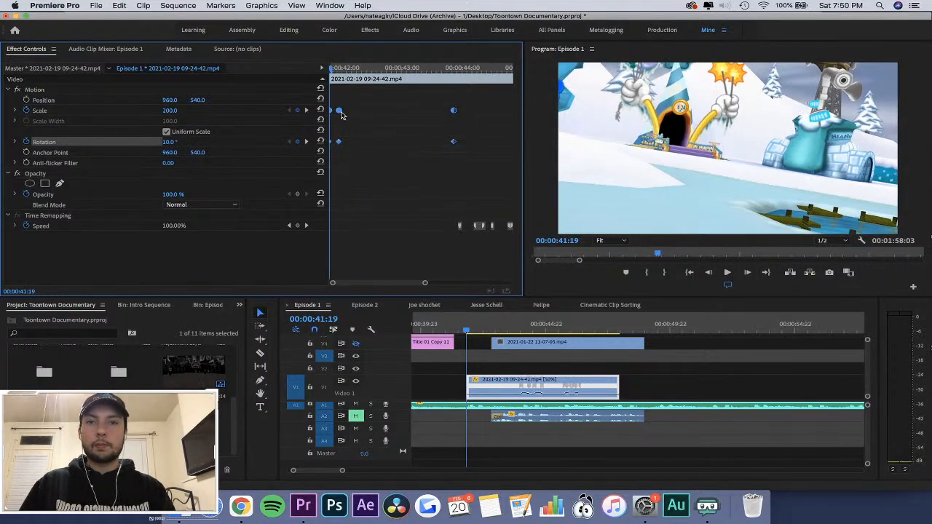
{"action": "right_click", "coordinate": [342, 115]}
{"action": "left_click", "coordinate": [373, 215]}
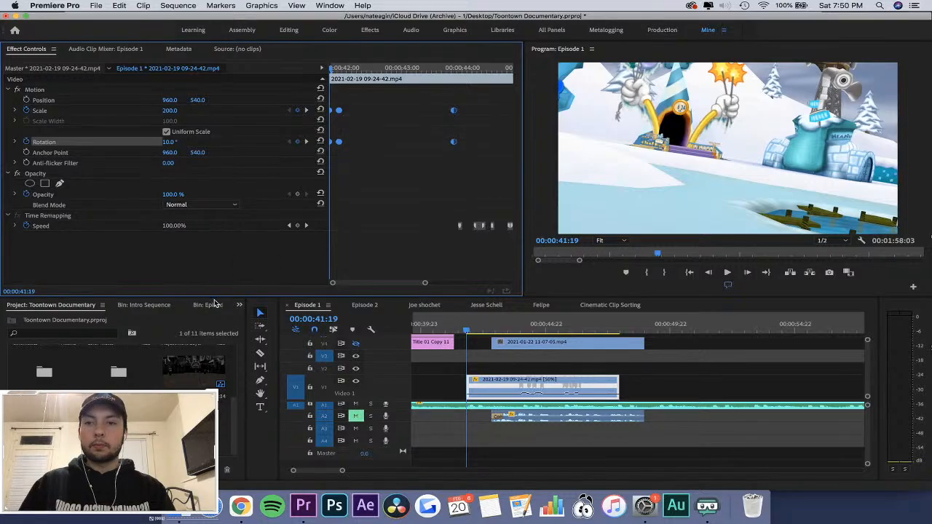
Apply the Gaussian Blur video effect to the 09-24-42 clip.
{"action": "left_click", "coordinate": [238, 305]}
{"action": "left_click", "coordinate": [264, 271]}
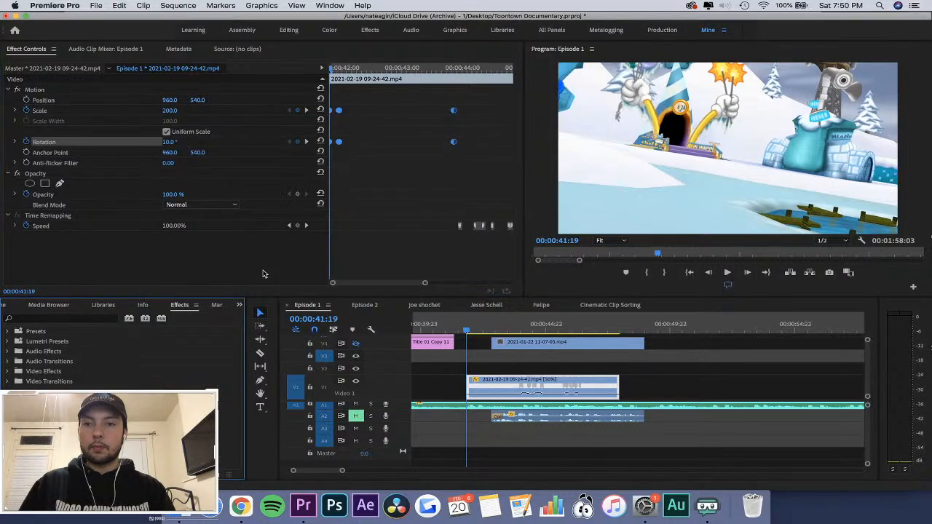
{"action": "left_click", "coordinate": [66, 317]}
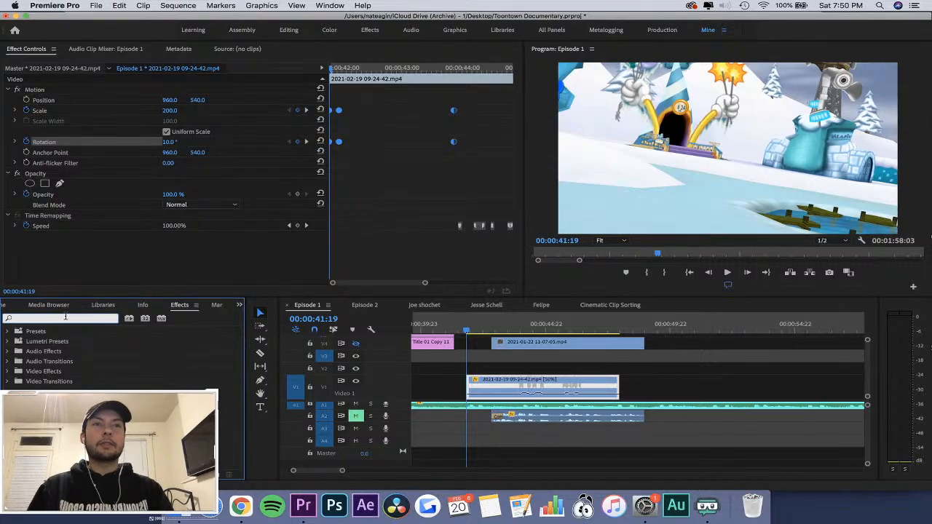
{"action": "left_click", "coordinate": [9, 371]}
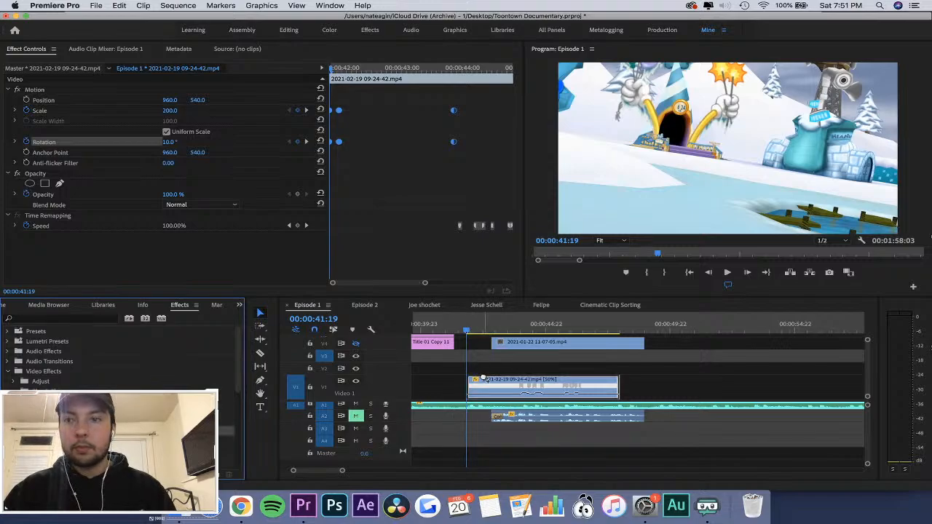
{"action": "left_click_drag", "start_coordinate": [483, 379], "coordinate": [482, 380]}
{"action": "left_click", "coordinate": [348, 90]}
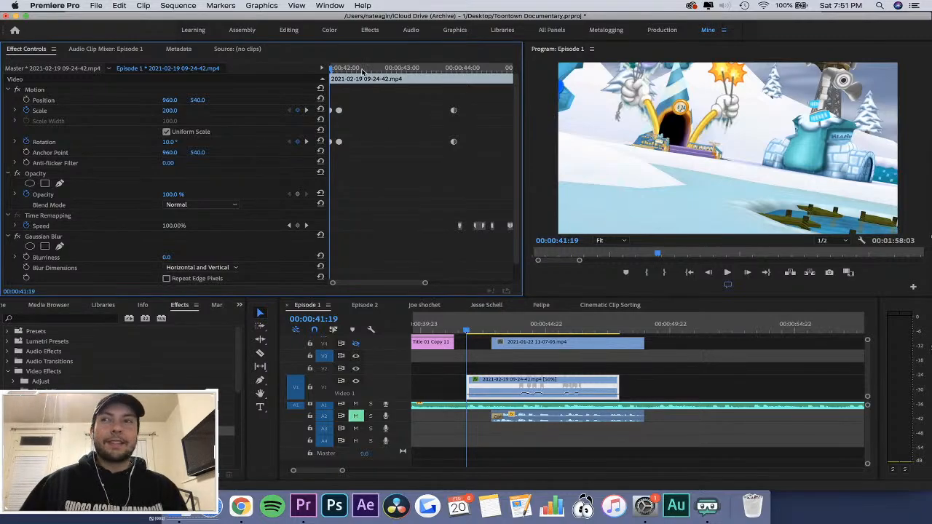
Add a Gaussian Blur Blurriness keyframe of 30 at the clip's first frame and enable Repeat Edge Pixels.
{"action": "scroll", "coordinate": [247, 253], "scroll_direction": "down", "scroll_amount": 1}
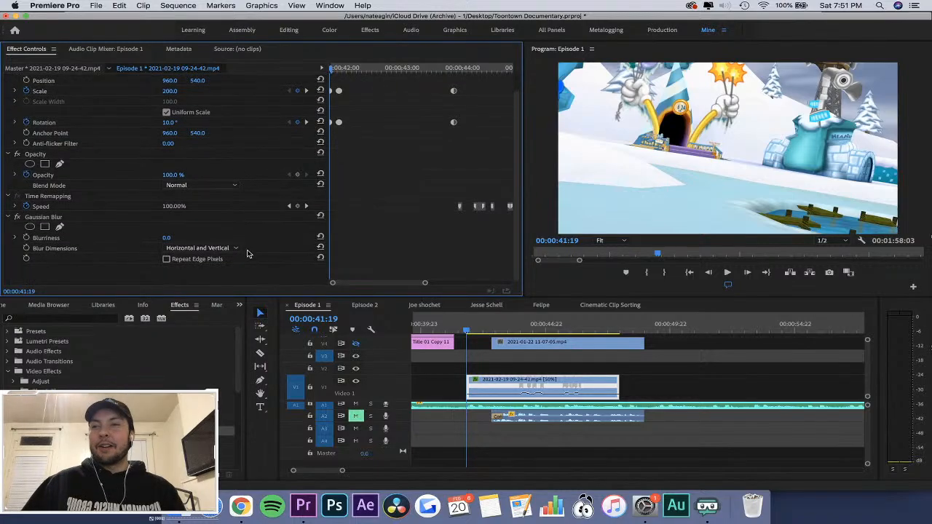
{"action": "left_click", "coordinate": [26, 239]}
{"action": "left_click", "coordinate": [169, 237]}
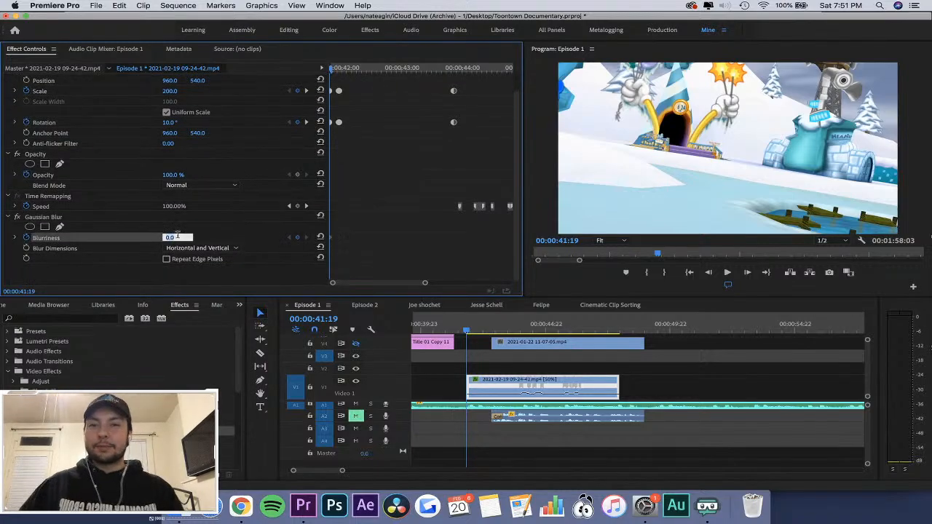
{"action": "key", "text": "Return"}
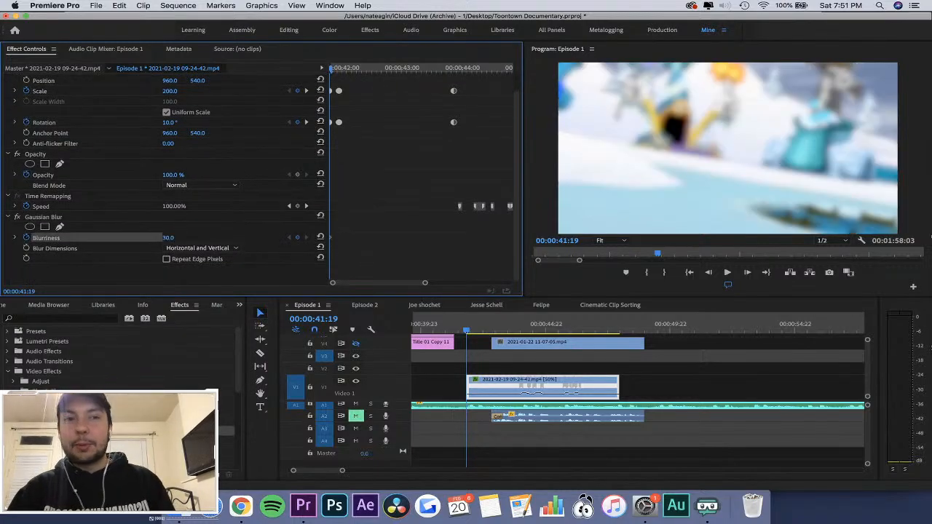
{"action": "left_click", "coordinate": [182, 263]}
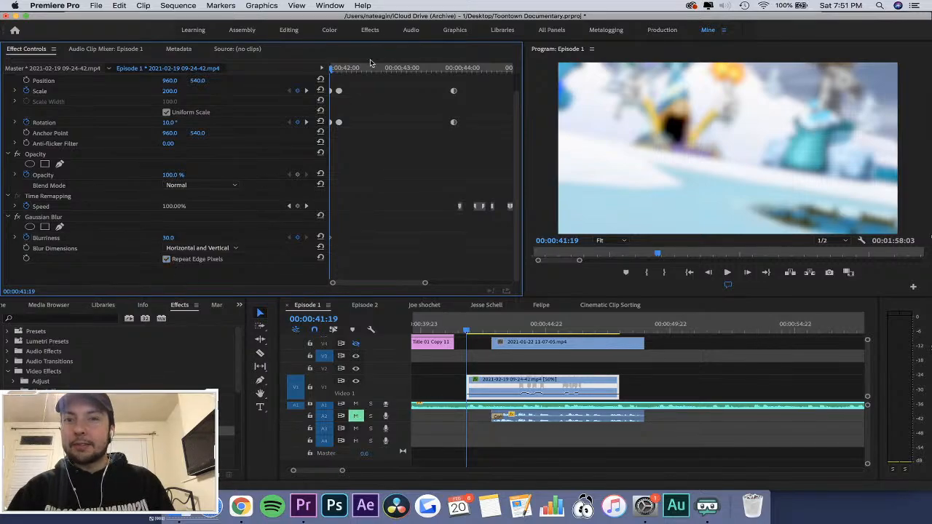
Add a Blurriness keyframe of 0 at 00:00:42:14 and save the project.
{"action": "left_click_drag", "start_coordinate": [334, 67], "coordinate": [377, 67]}
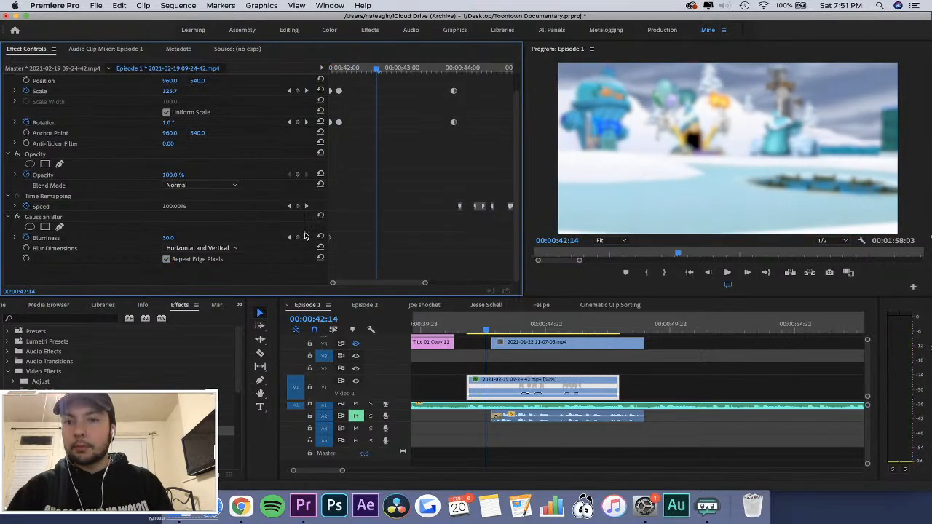
{"action": "left_click", "coordinate": [296, 238]}
{"action": "left_click", "coordinate": [169, 237]}
{"action": "type", "text": "0"}
{"action": "key", "text": "Return"}
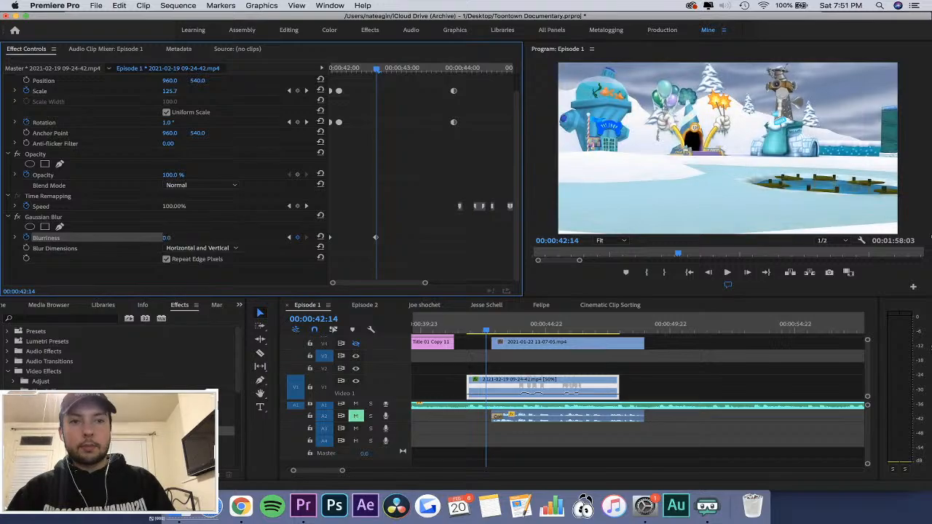
{"action": "key", "text": "super+s"}
Play the sequence from just before the clip to review the blurred, rotating zoom-out.
{"action": "left_click_drag", "start_coordinate": [465, 324], "coordinate": [473, 325]}
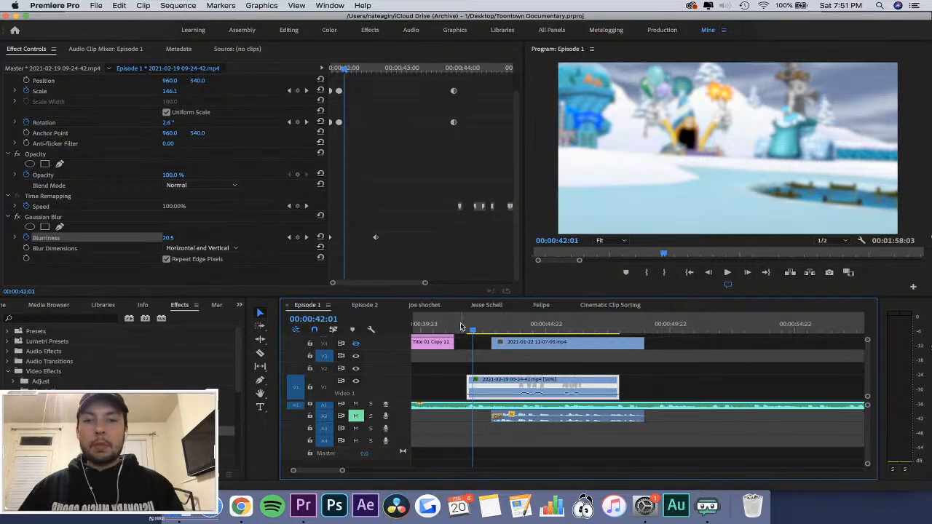
{"action": "key", "text": "space"}
{"action": "left_click", "coordinate": [460, 326]}
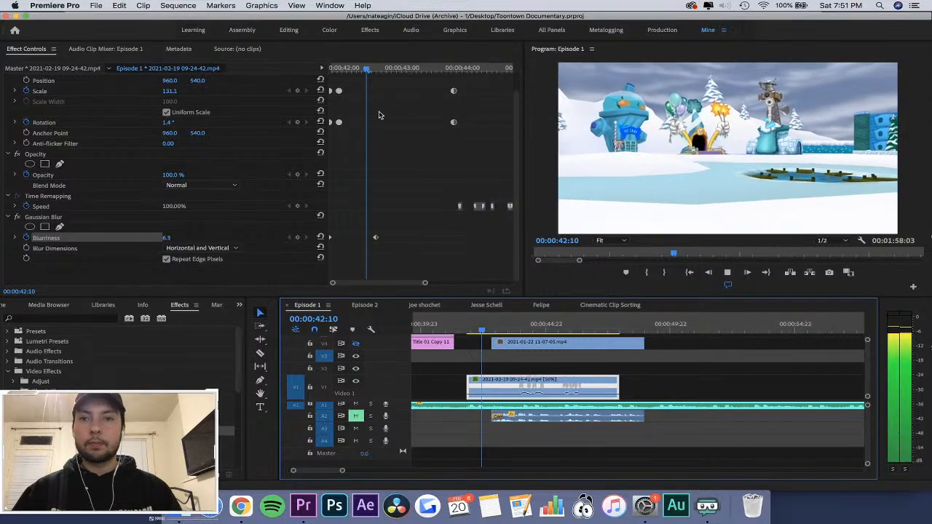
Try the second Rotation keyframe at 00:00:42:06 and play the result.
{"action": "left_click", "coordinate": [342, 124]}
{"action": "left_click_drag", "start_coordinate": [341, 124], "coordinate": [357, 123]}
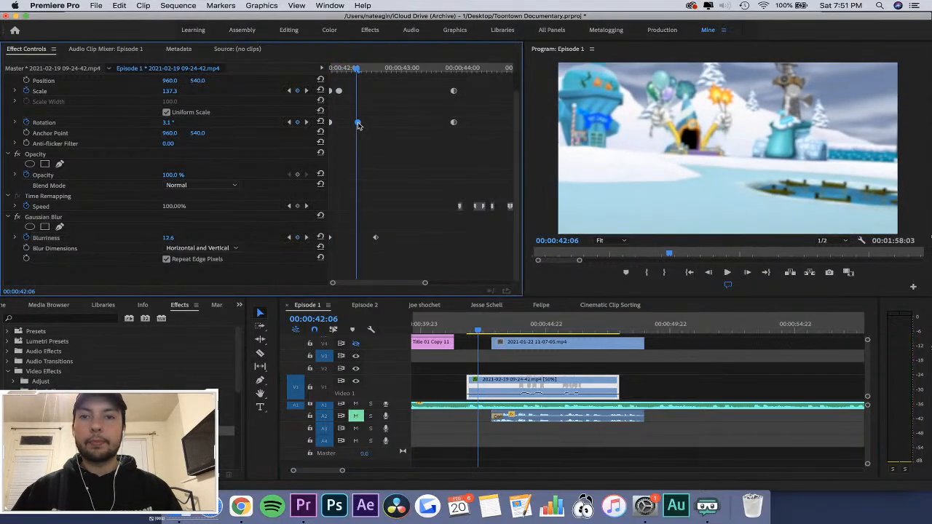
{"action": "key", "text": "space"}
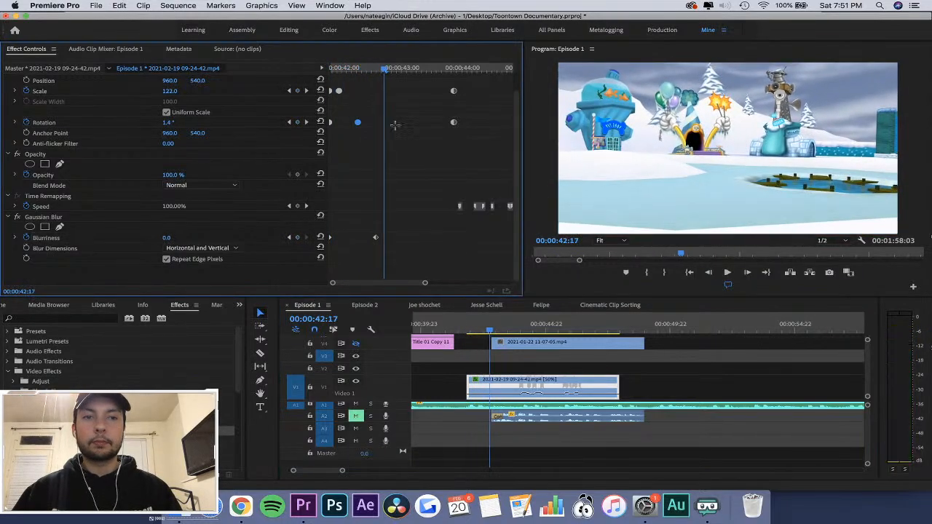
Increase the Rotation at the clip's first frame and move the second Rotation keyframe back to 00:00:41:23.
{"action": "left_click_drag", "start_coordinate": [352, 69], "coordinate": [319, 77]}
{"action": "left_click_drag", "start_coordinate": [170, 122], "coordinate": [173, 122]}
{"action": "left_click_drag", "start_coordinate": [359, 121], "coordinate": [340, 124]}
{"action": "left_click_drag", "start_coordinate": [340, 67], "coordinate": [367, 74]}
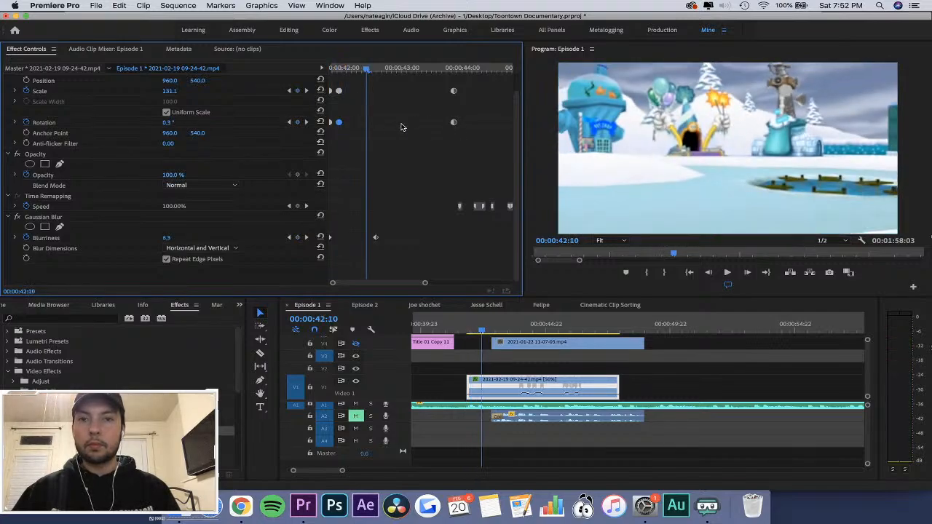
Replace the Rotation keyframe at 00:00:43:21 with one of 0° at 00:00:43:04 and replay the clip's opening.
{"action": "left_click", "coordinate": [454, 123]}
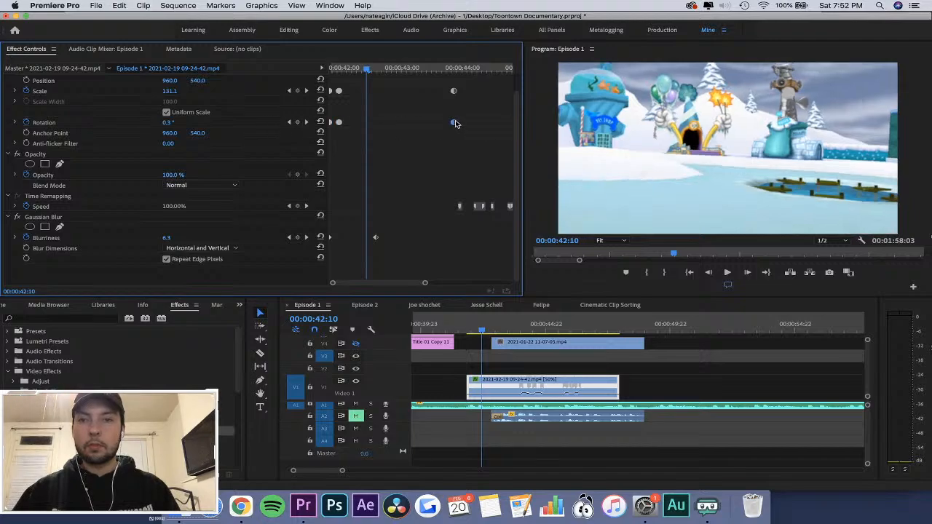
{"action": "left_click_drag", "start_coordinate": [388, 68], "coordinate": [413, 68]}
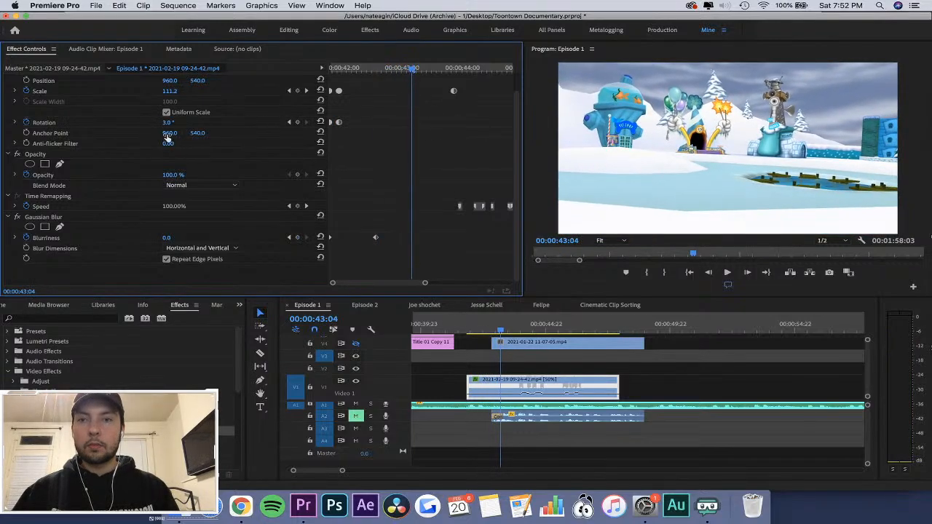
{"action": "left_click", "coordinate": [171, 122]}
{"action": "key", "text": "Return"}
{"action": "left_click", "coordinate": [462, 326]}
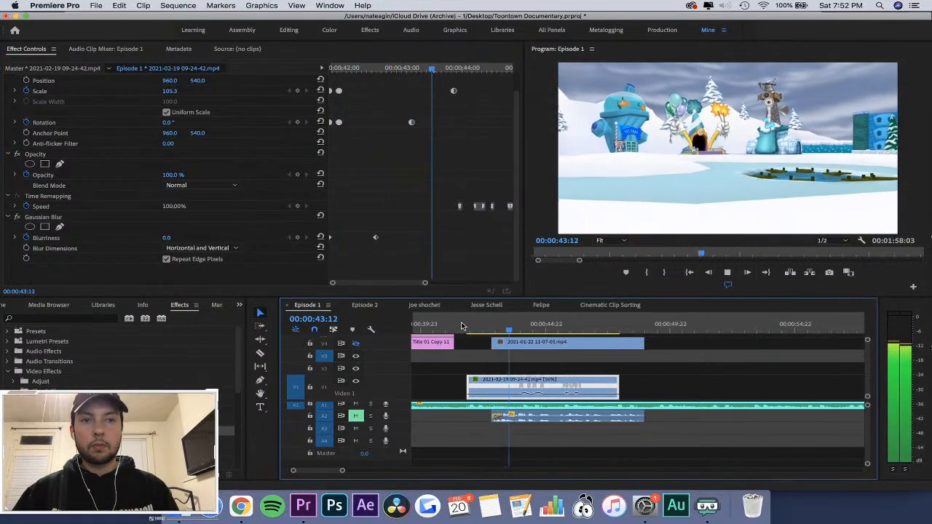
Try moving the last Rotation keyframe out to about 00:00:43:16 and replay the clip's opening.
{"action": "key", "text": "space"}
{"action": "left_click", "coordinate": [414, 107]}
{"action": "left_click_drag", "start_coordinate": [414, 121], "coordinate": [441, 122]}
{"action": "left_click", "coordinate": [460, 326]}
{"action": "key", "text": "space"}
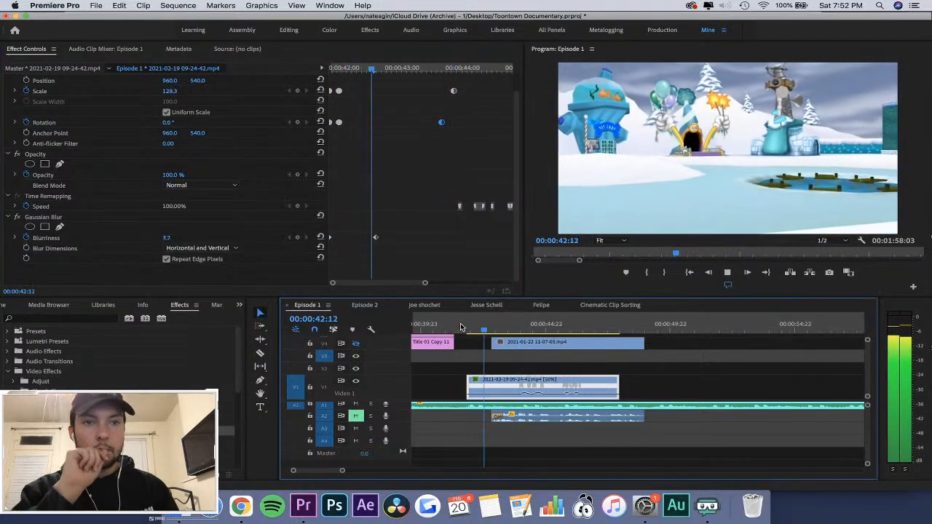
{"action": "left_click", "coordinate": [446, 129]}
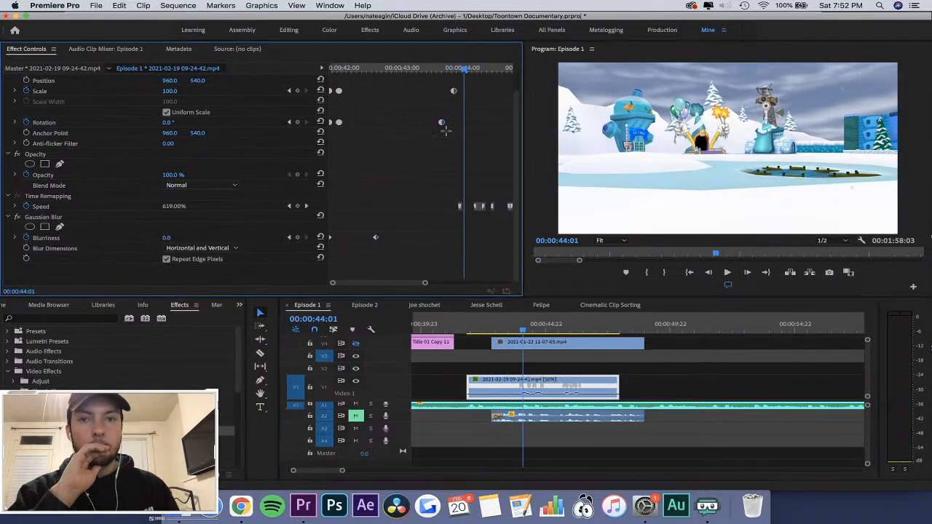
Try Linear interpolation on all three Rotation keyframes, replay the opening, and restore Auto Bezier.
{"action": "left_click_drag", "start_coordinate": [454, 104], "coordinate": [318, 139]}
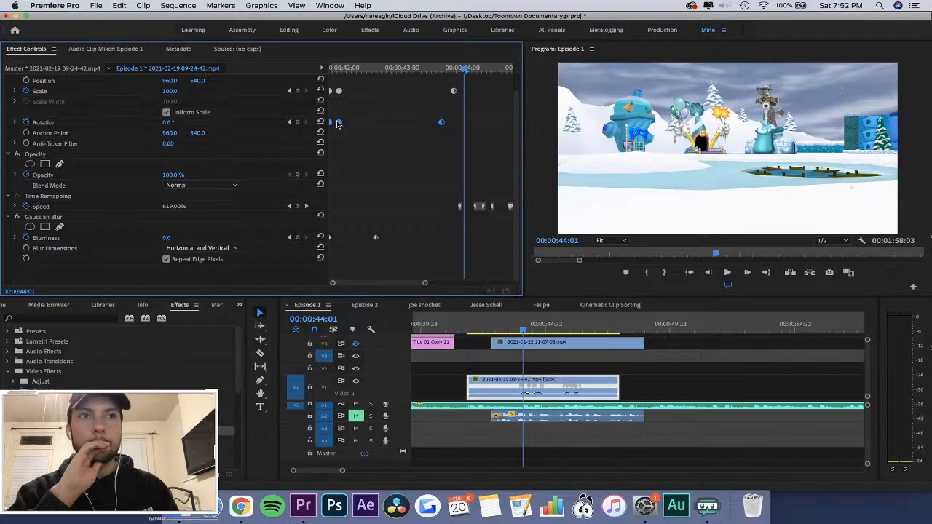
{"action": "right_click", "coordinate": [338, 123]}
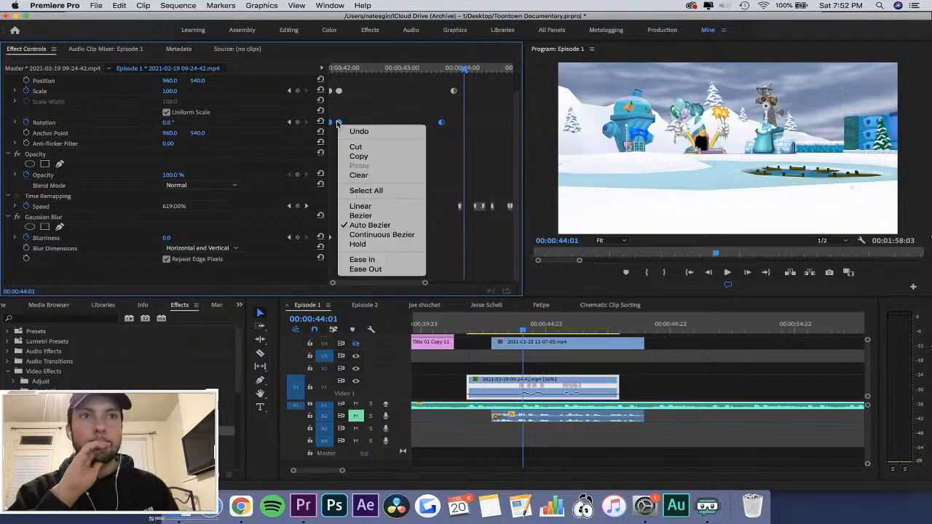
{"action": "left_click", "coordinate": [378, 209]}
{"action": "left_click", "coordinate": [463, 324]}
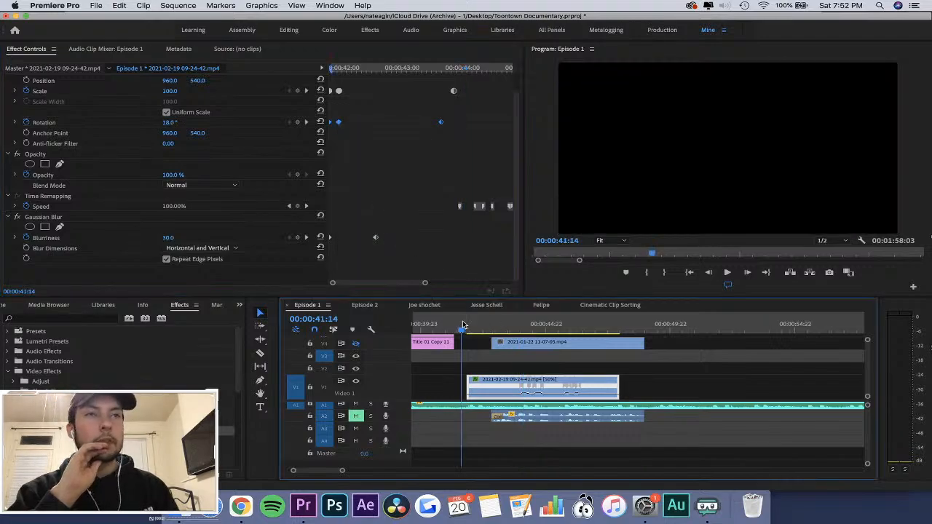
{"action": "key", "text": "space"}
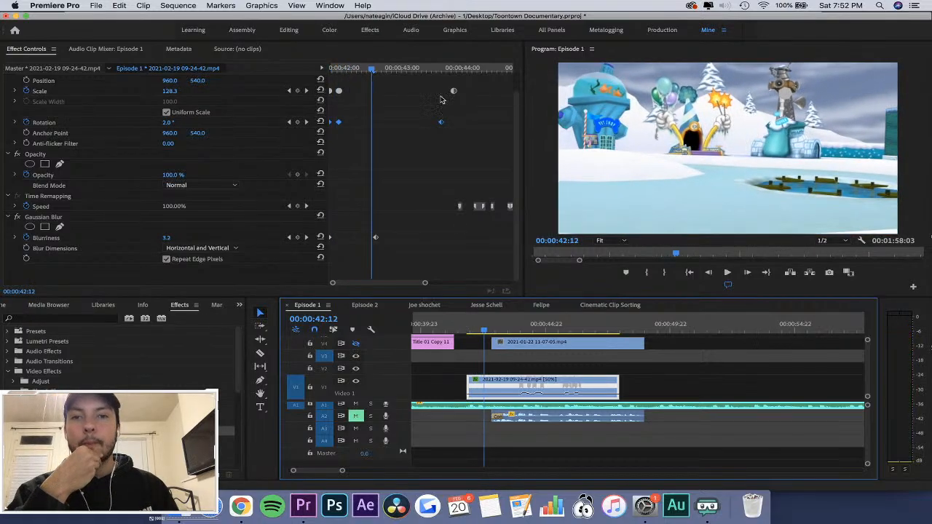
{"action": "right_click", "coordinate": [441, 123]}
{"action": "left_click", "coordinate": [479, 228]}
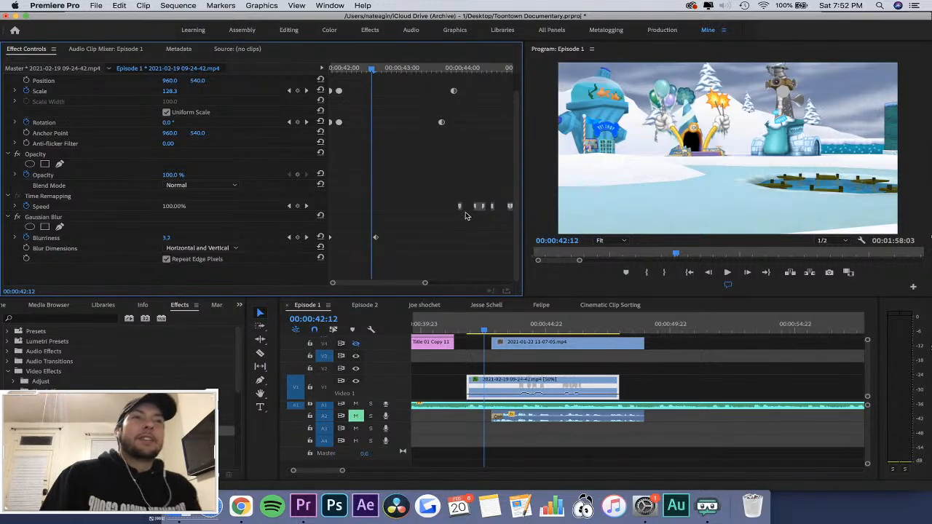
Try the last Rotation keyframe at about 00:00:42:21 and replay the clip's opening.
{"action": "key", "text": "Up"}
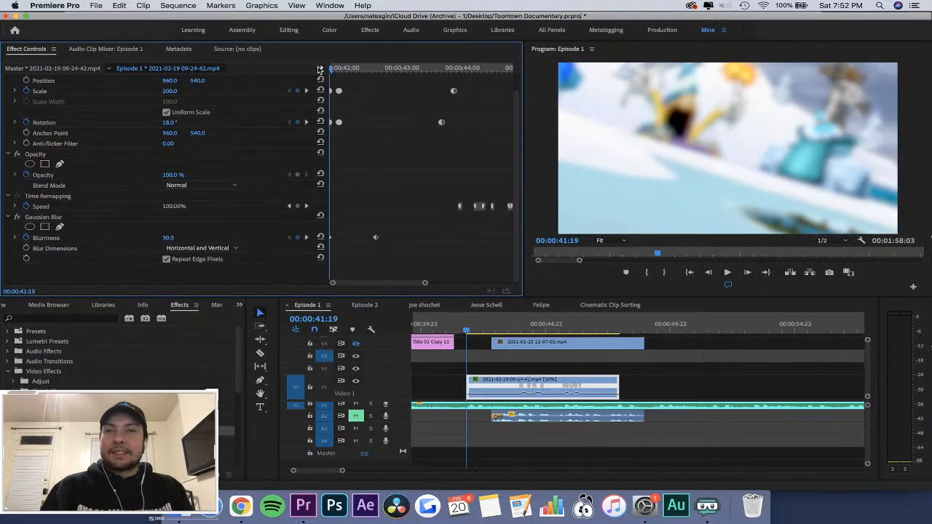
{"action": "left_click_drag", "start_coordinate": [440, 124], "coordinate": [394, 124]}
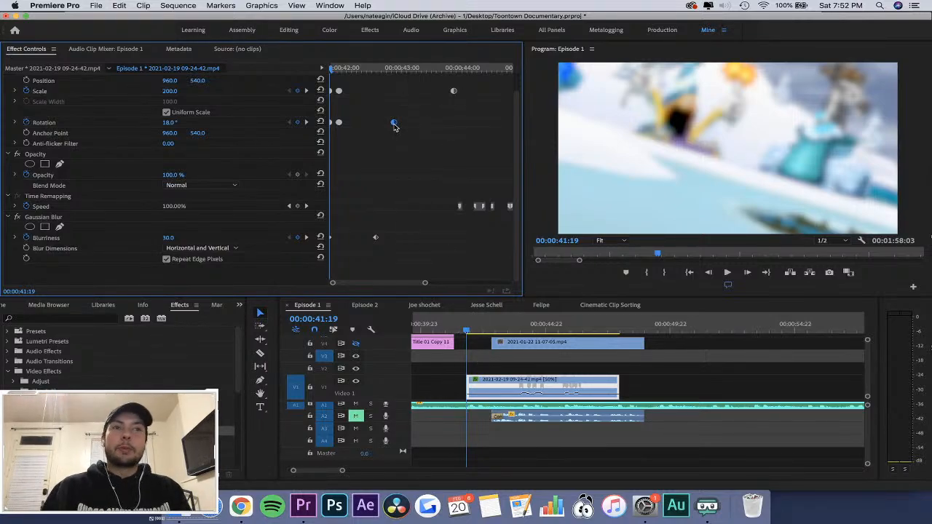
{"action": "key", "text": "space"}
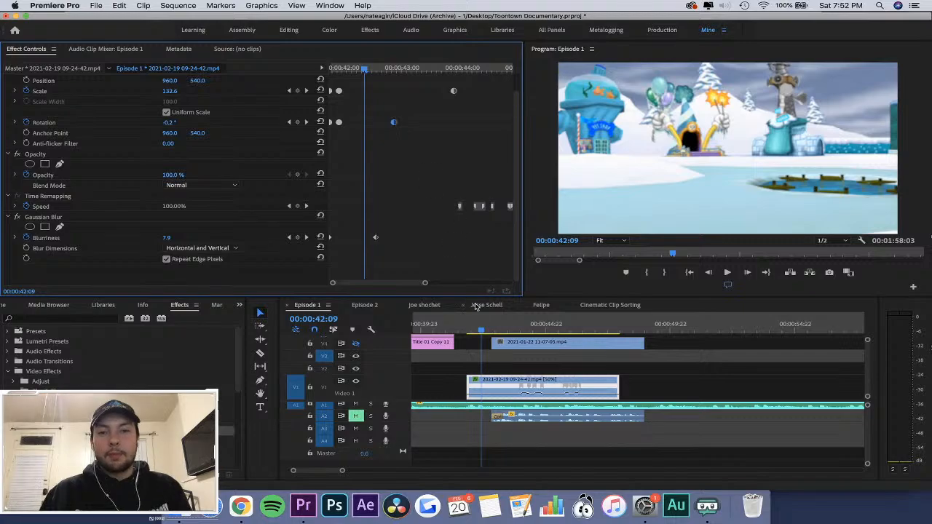
{"action": "left_click_drag", "start_coordinate": [476, 325], "coordinate": [458, 324]}
{"action": "key", "text": "space"}
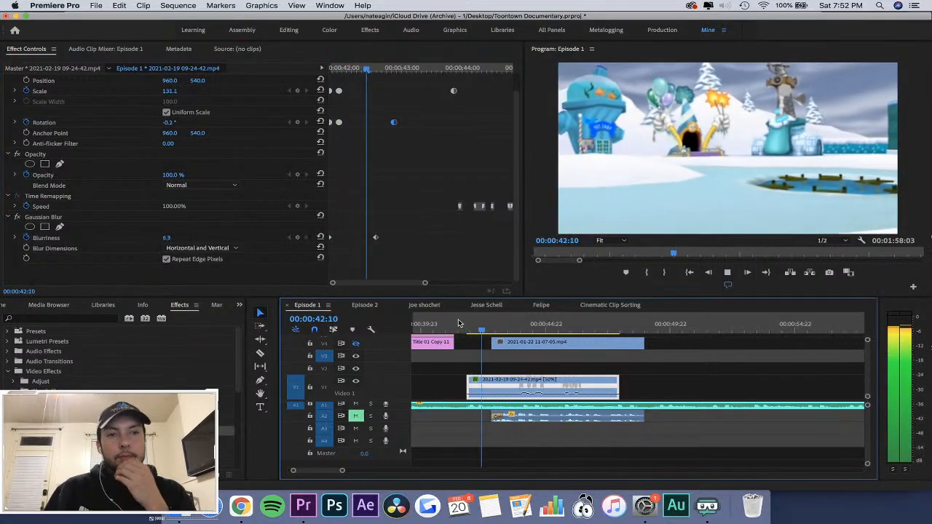
{"action": "key", "text": "="}
{"action": "key", "text": "space"}
Move the second Scale and second Rotation keyframes of the 09-24-42 clip back to 00:00:41:21.
{"action": "left_click", "coordinate": [568, 338]}
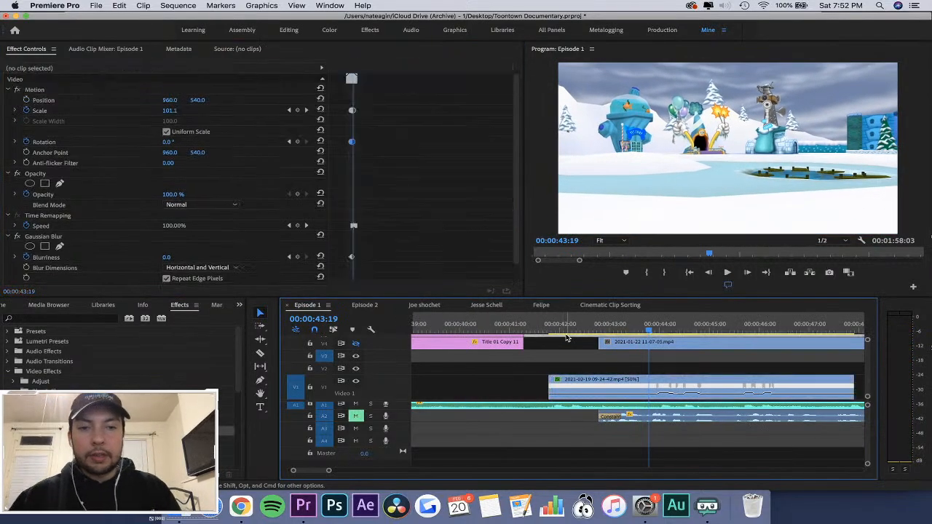
{"action": "left_click", "coordinate": [556, 329]}
{"action": "left_click", "coordinate": [576, 388]}
{"action": "left_click_drag", "start_coordinate": [350, 70], "coordinate": [270, 76]}
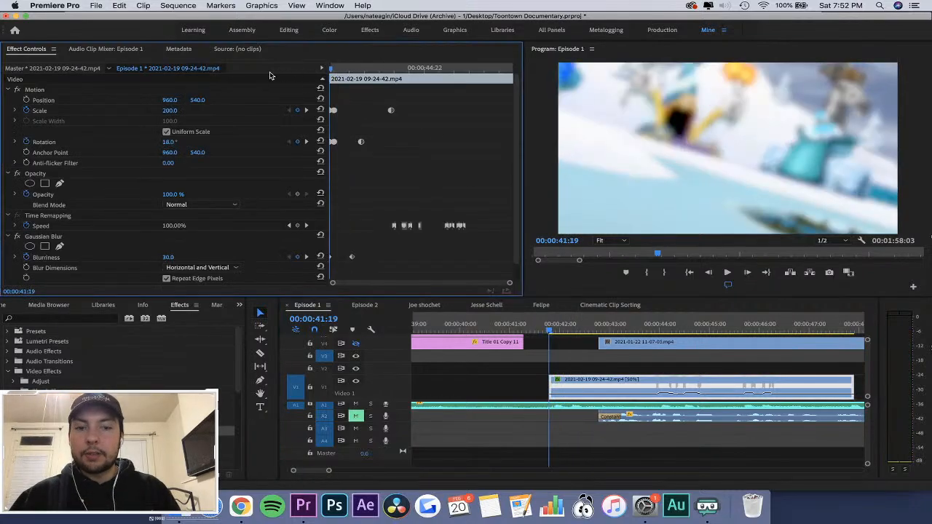
{"action": "key", "text": "="}
{"action": "key", "text": "="}
{"action": "key", "text": "Right"}
{"action": "key", "text": "Right"}
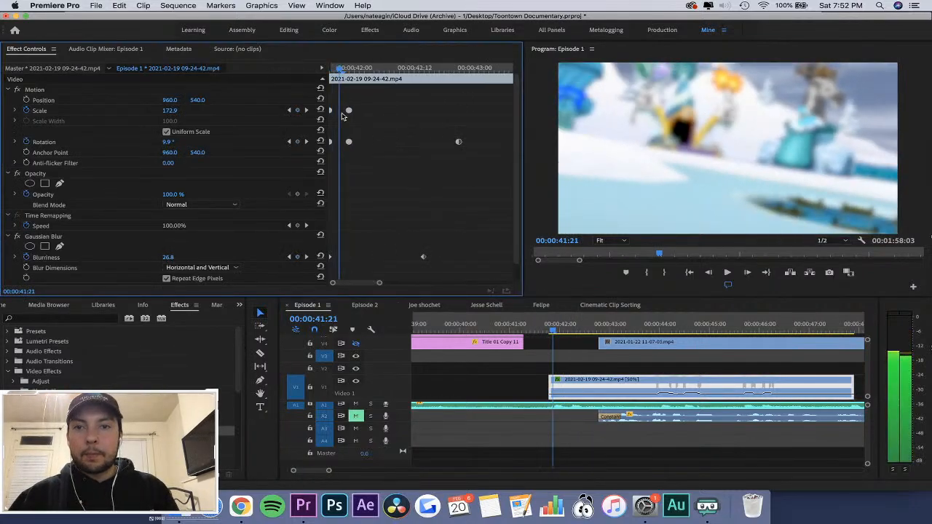
{"action": "left_click_drag", "start_coordinate": [349, 112], "coordinate": [338, 113]}
{"action": "key", "text": "Left"}
{"action": "key", "text": "Left"}
{"action": "key", "text": "Right"}
{"action": "key", "text": "Right"}
{"action": "key", "text": "Right"}
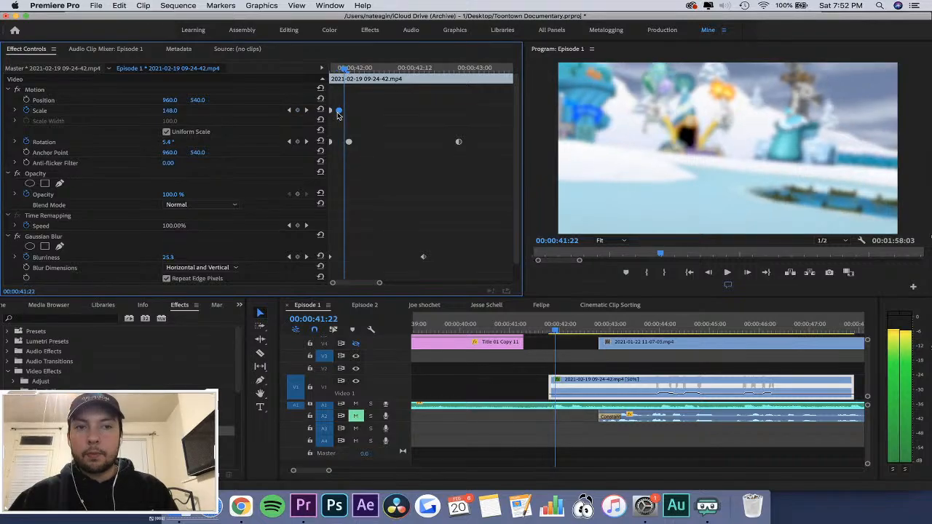
{"action": "left_click_drag", "start_coordinate": [349, 142], "coordinate": [339, 143]}
Add a Scale keyframe of 135 at 00:00:42:01 and play the clip's opening.
{"action": "key", "text": "Right"}
{"action": "key", "text": "Right"}
{"action": "key", "text": "Right"}
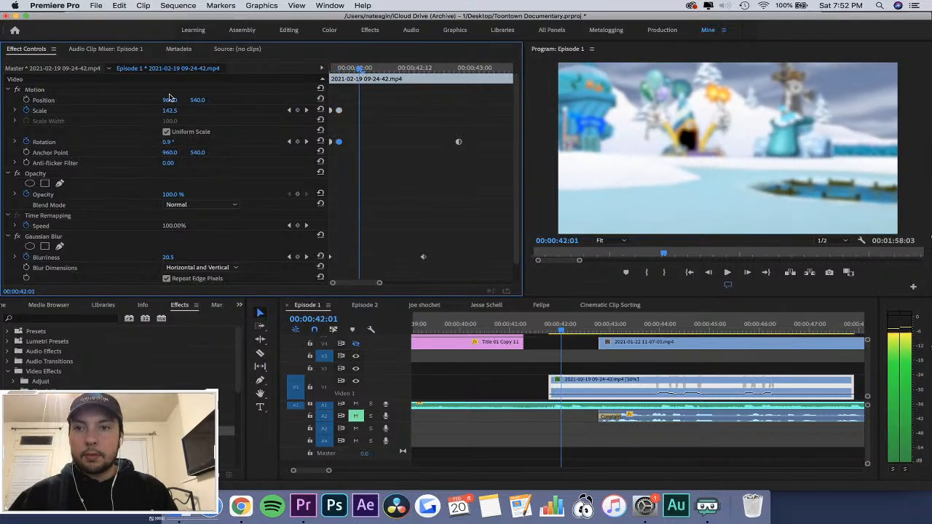
{"action": "left_click", "coordinate": [178, 110]}
{"action": "type", "text": "100"}
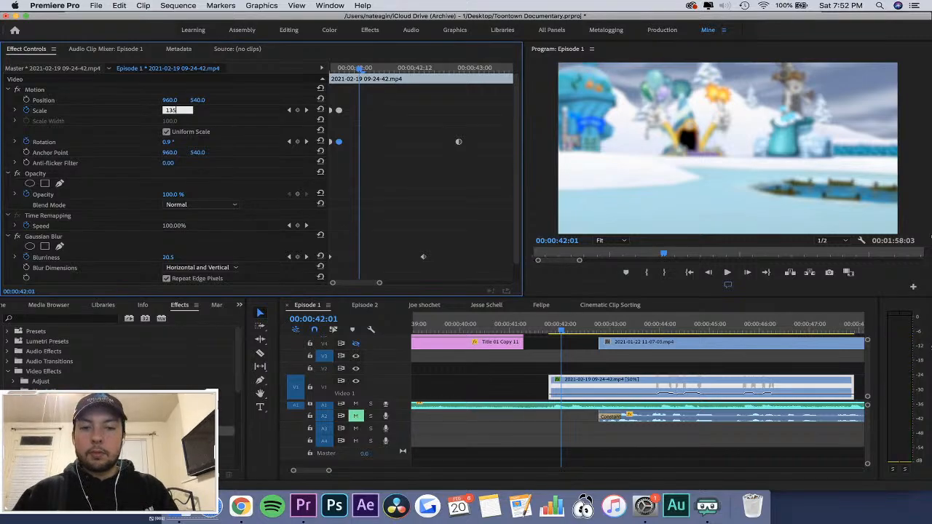
{"action": "key", "text": "Return"}
{"action": "left_click", "coordinate": [518, 324]}
{"action": "key", "text": "space"}
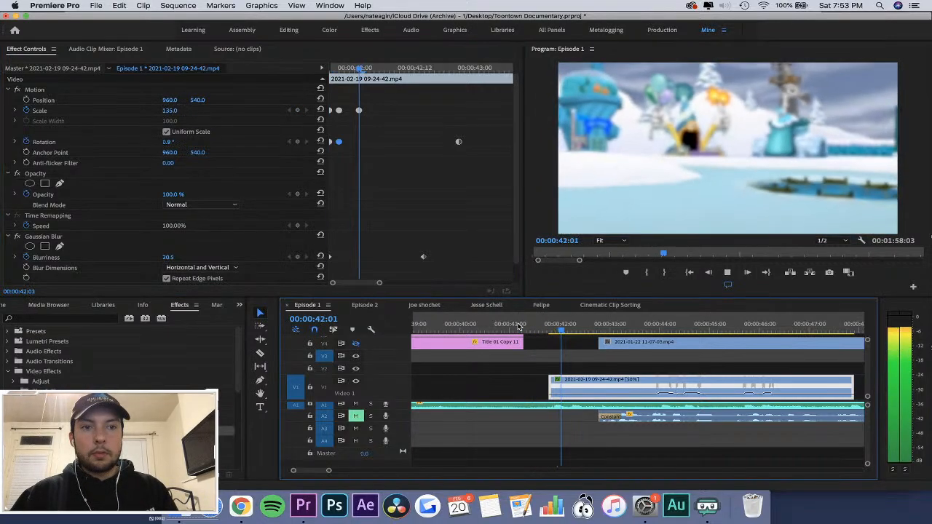
Delete the Rotation keyframe at 00:00:41:21 and replay the opening with only the first and last Rotation keyframes.
{"action": "left_click", "coordinate": [466, 239]}
{"action": "key", "text": "backslash"}
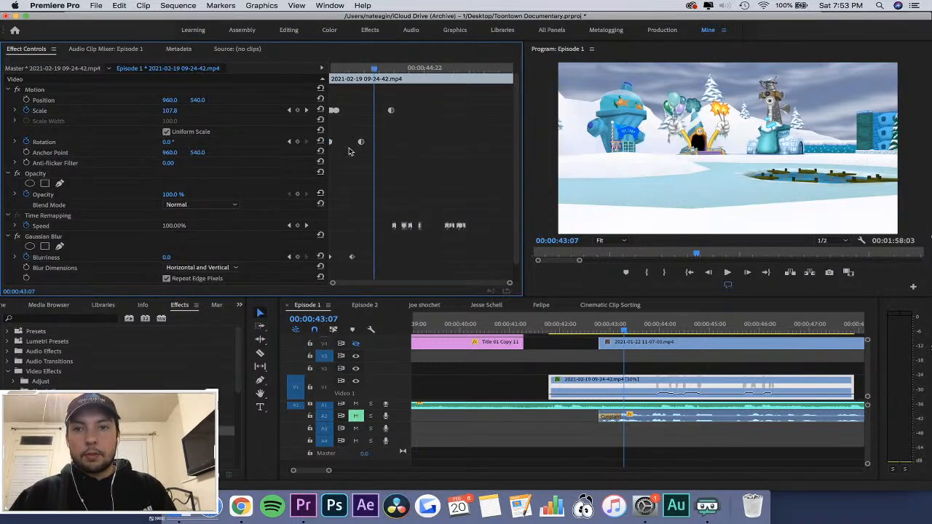
{"action": "left_click", "coordinate": [537, 326]}
{"action": "key", "text": "space"}
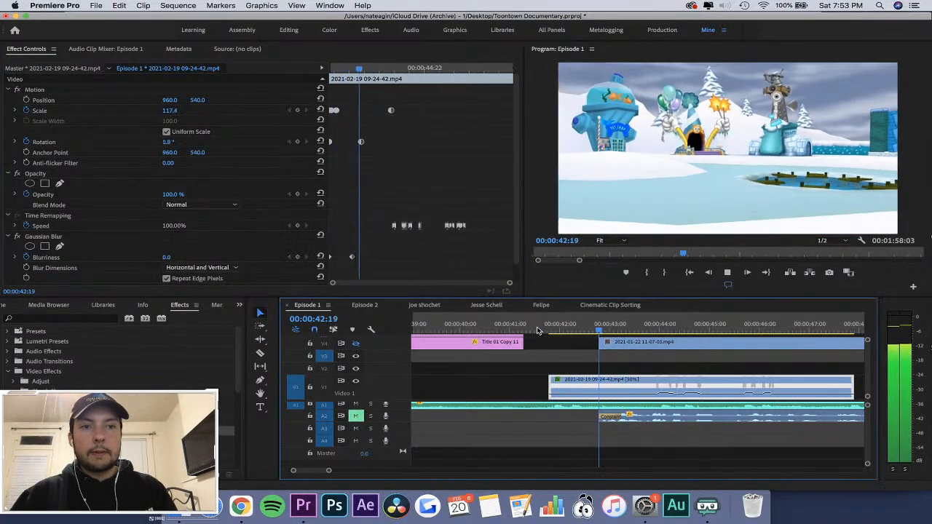
Set the Rotation at the clip's first frame to 10° and save the project.
{"action": "left_click_drag", "start_coordinate": [383, 69], "coordinate": [276, 82]}
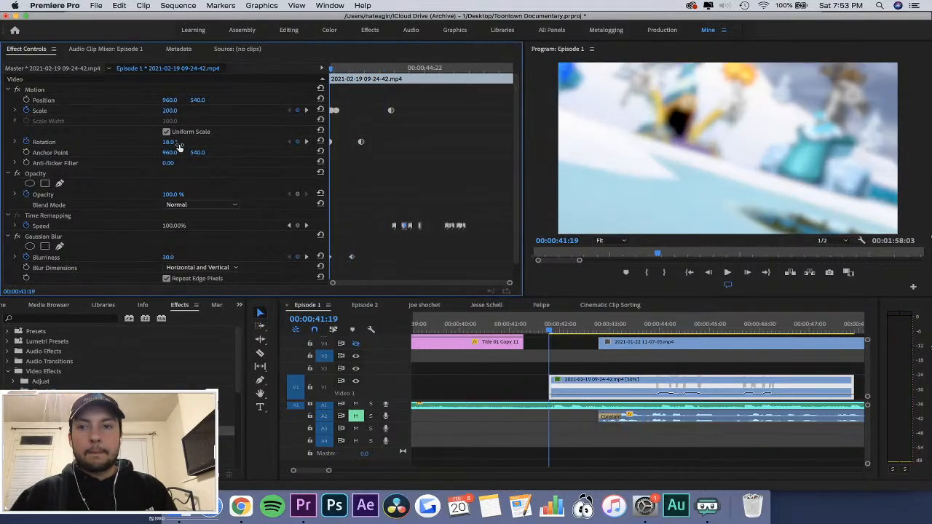
{"action": "left_click_drag", "start_coordinate": [178, 145], "coordinate": [169, 140]}
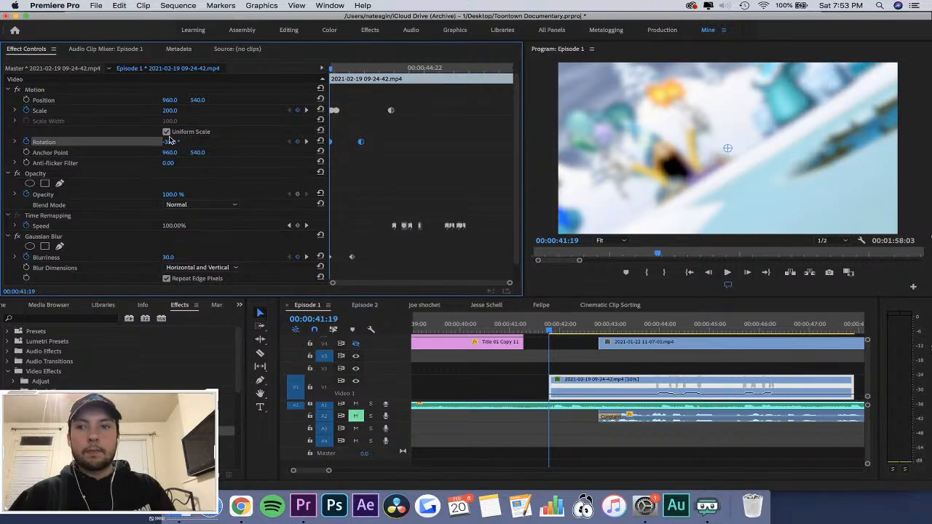
{"action": "key", "text": "Return"}
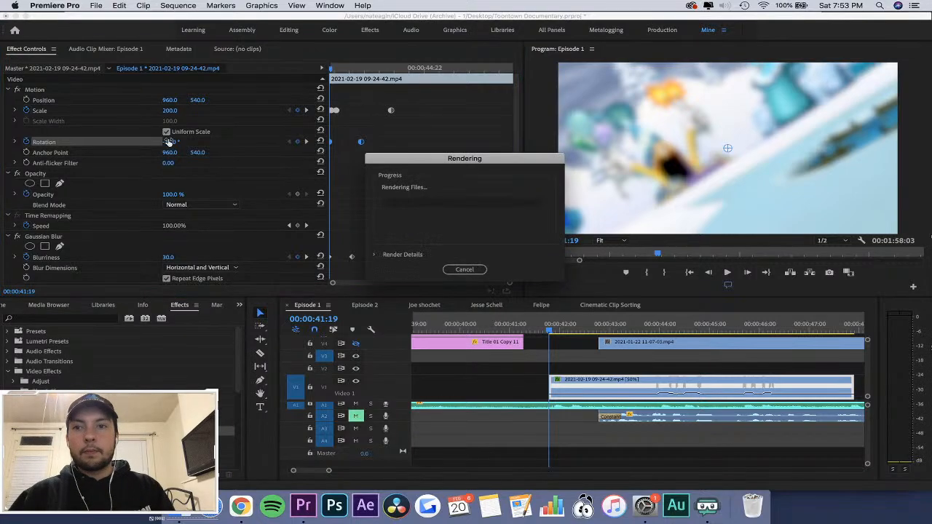
{"action": "left_click", "coordinate": [473, 271]}
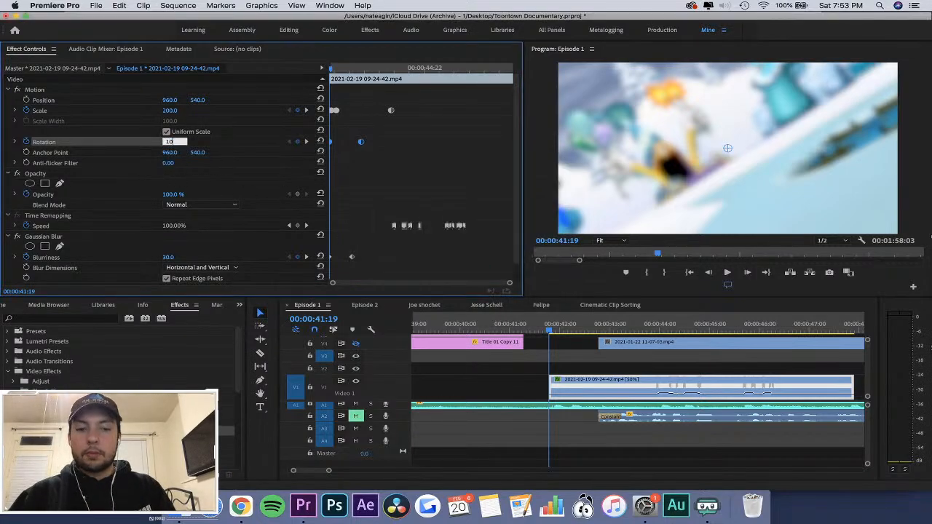
{"action": "key", "text": "Return"}
{"action": "key", "text": "super+s"}
Review the opening, then try aligning the last Rotation keyframe with the final Scale keyframe and replay it.
{"action": "left_click", "coordinate": [536, 329]}
{"action": "key", "text": "space"}
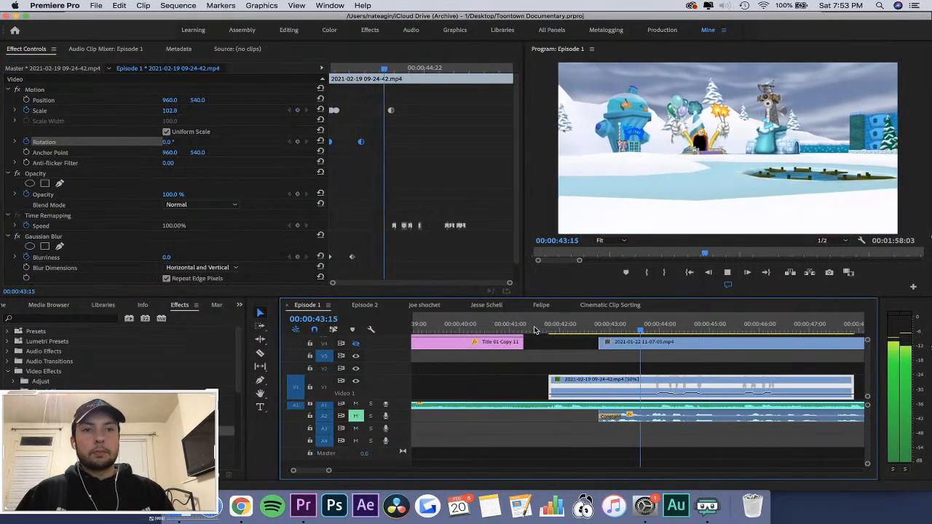
{"action": "left_click", "coordinate": [410, 173]}
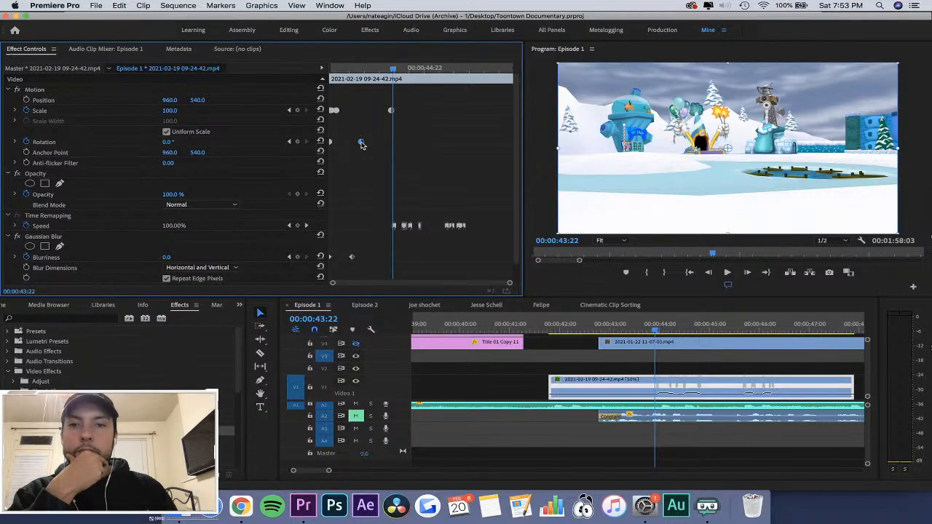
{"action": "left_click_drag", "start_coordinate": [362, 144], "coordinate": [391, 142]}
{"action": "left_click", "coordinate": [543, 327]}
{"action": "key", "text": "space"}
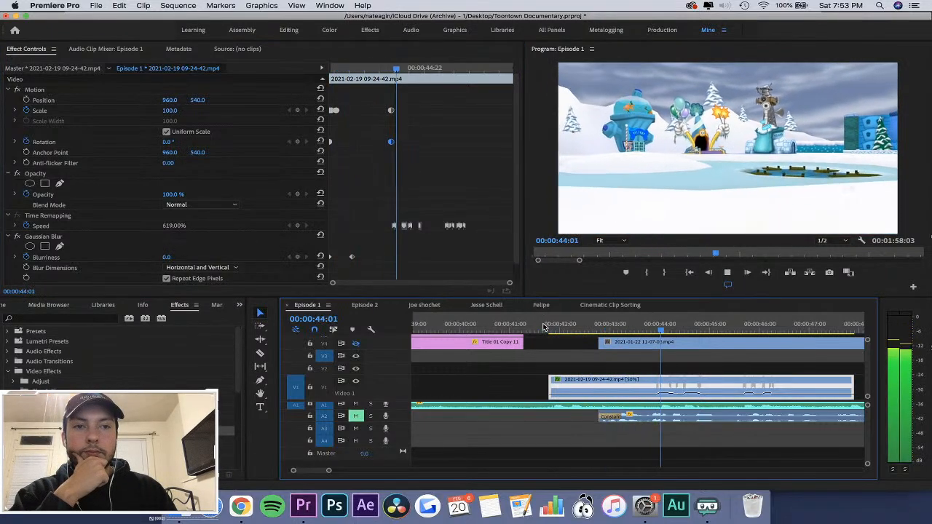
Move the last Rotation keyframe back to about 00:00:43:14 and apply Ease Out to both Rotation keyframes.
{"action": "left_click", "coordinate": [391, 143]}
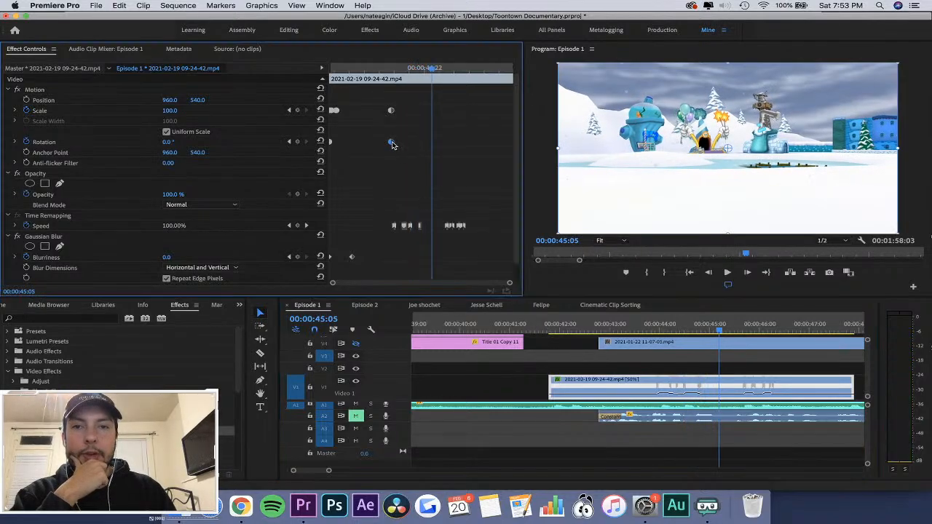
{"action": "right_click", "coordinate": [384, 143]}
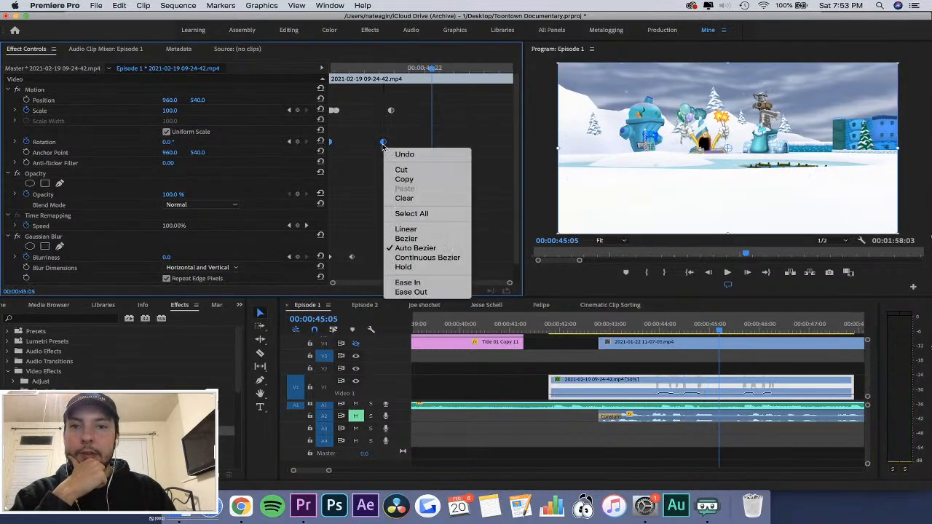
{"action": "left_click", "coordinate": [426, 292]}
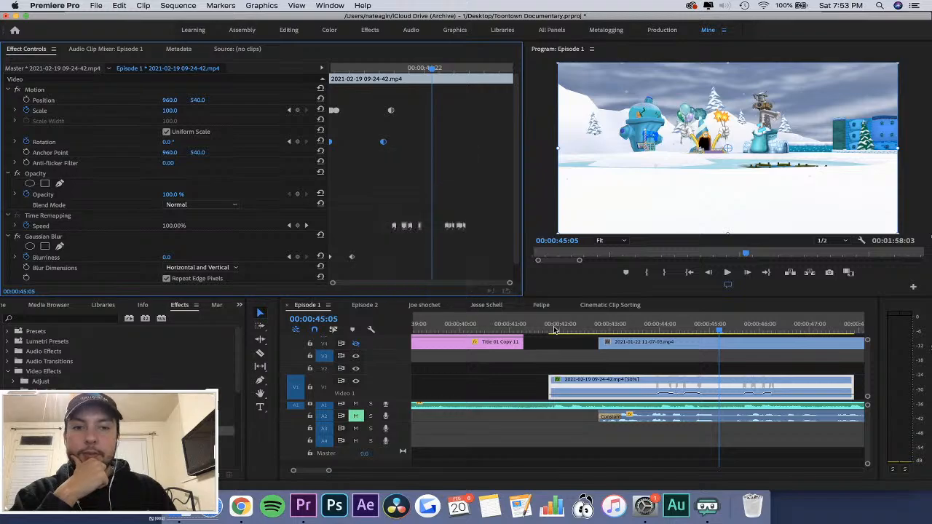
Play the sequence twice from just before the clip to review the eased rotation.
{"action": "left_click", "coordinate": [527, 324]}
{"action": "key", "text": "space"}
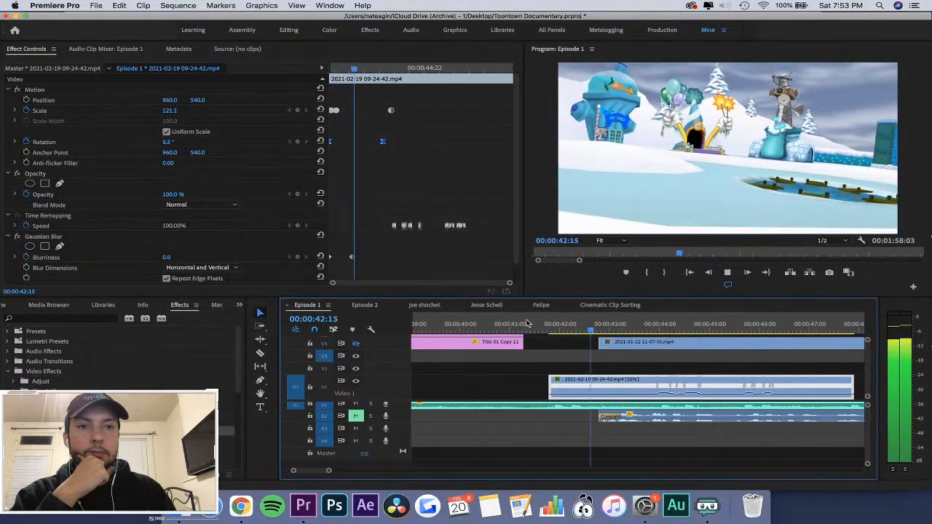
{"action": "left_click", "coordinate": [527, 324]}
{"action": "key", "text": "space"}
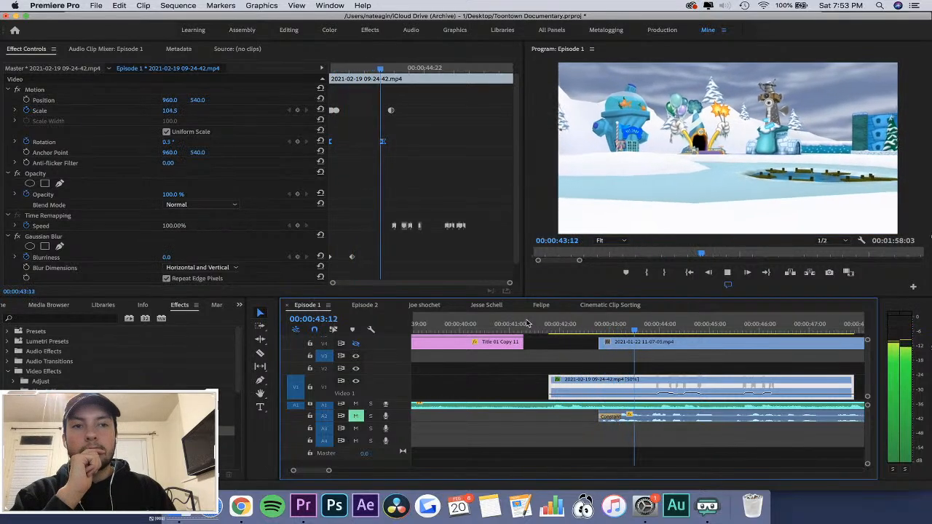
{"action": "key", "text": "space"}
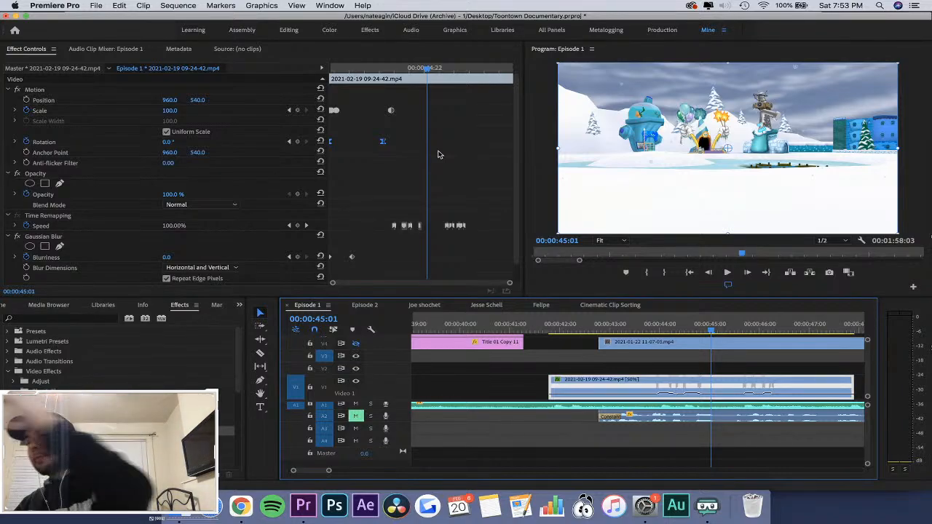
Reselect the 09-24-42 clip, replay its first frames up to 00:00:42:06, and bring its Gaussian Blur settings into view.
{"action": "left_click", "coordinate": [551, 340]}
{"action": "left_click_drag", "start_coordinate": [551, 330], "coordinate": [563, 333]}
{"action": "left_click", "coordinate": [581, 387]}
{"action": "left_click", "coordinate": [545, 330]}
{"action": "key", "text": "space"}
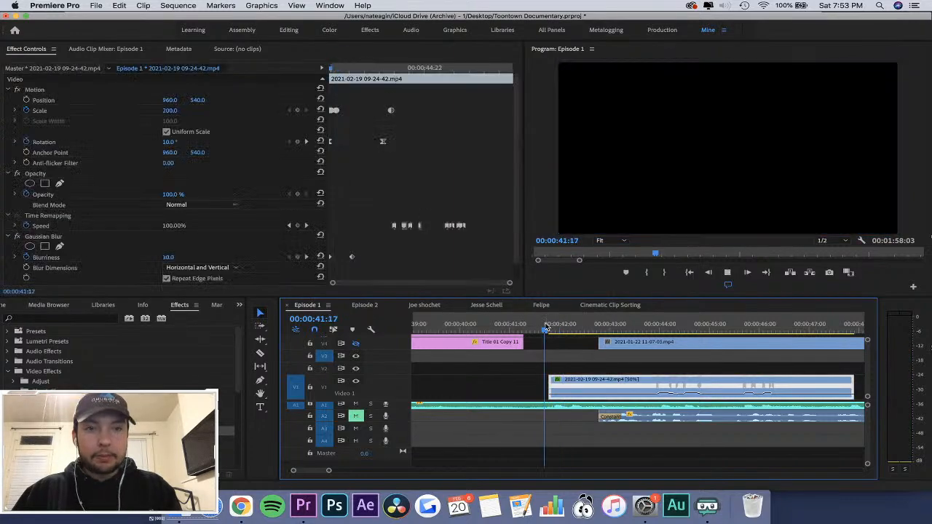
{"action": "key", "text": "space"}
{"action": "left_click", "coordinate": [371, 187]}
{"action": "scroll", "coordinate": [370, 188], "scroll_direction": "down", "scroll_amount": 3}
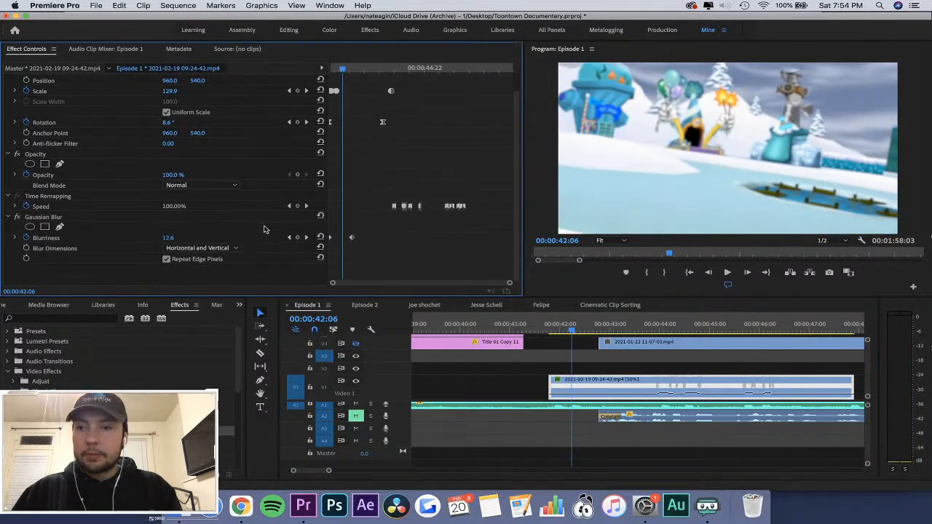
Set both Rotation keyframes of the 09-24-42 clip to Linear interpolation and return to the clip's first frame.
{"action": "key", "text": "equal"}
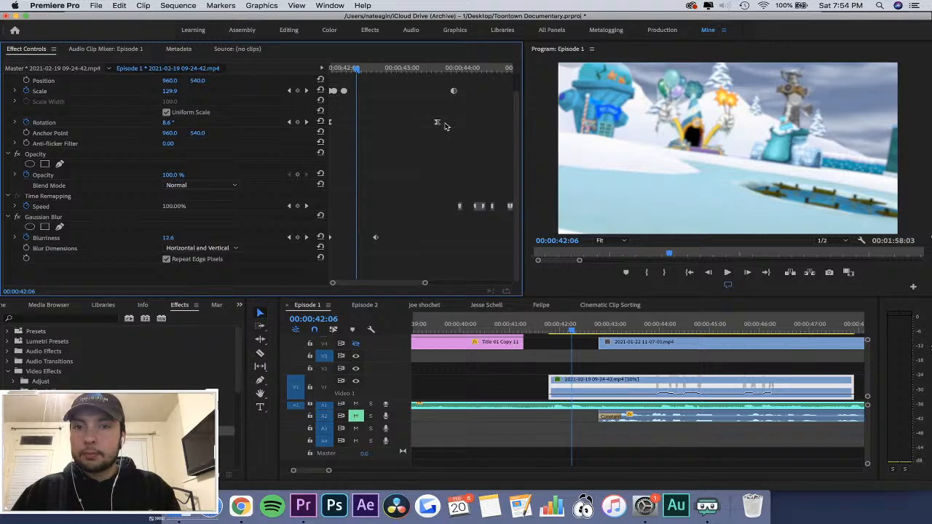
{"action": "left_click_drag", "start_coordinate": [466, 114], "coordinate": [329, 129]}
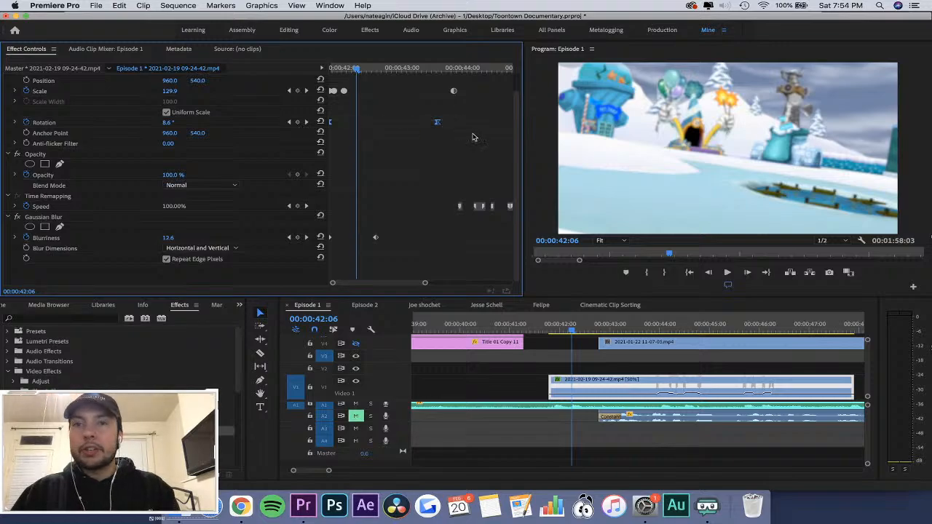
{"action": "right_click", "coordinate": [439, 125]}
{"action": "left_click", "coordinate": [493, 210]}
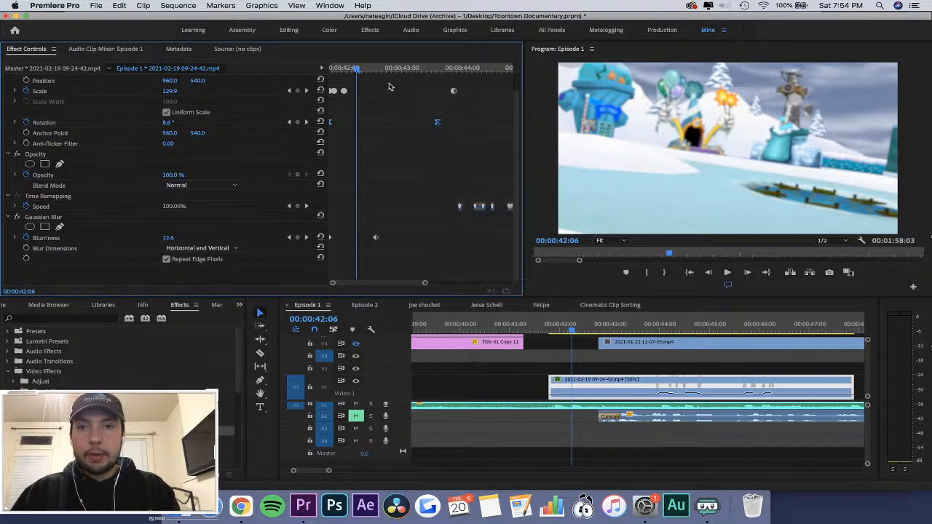
{"action": "left_click_drag", "start_coordinate": [357, 68], "coordinate": [285, 66]}
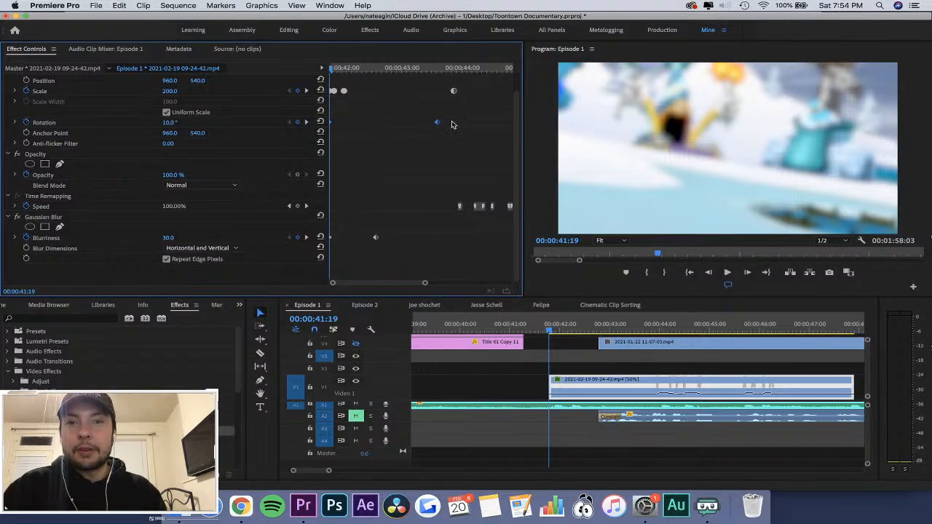
Move the last Rotation keyframe later to line up with the final Scale keyframe and replay the opening.
{"action": "left_click_drag", "start_coordinate": [458, 117], "coordinate": [289, 127]}
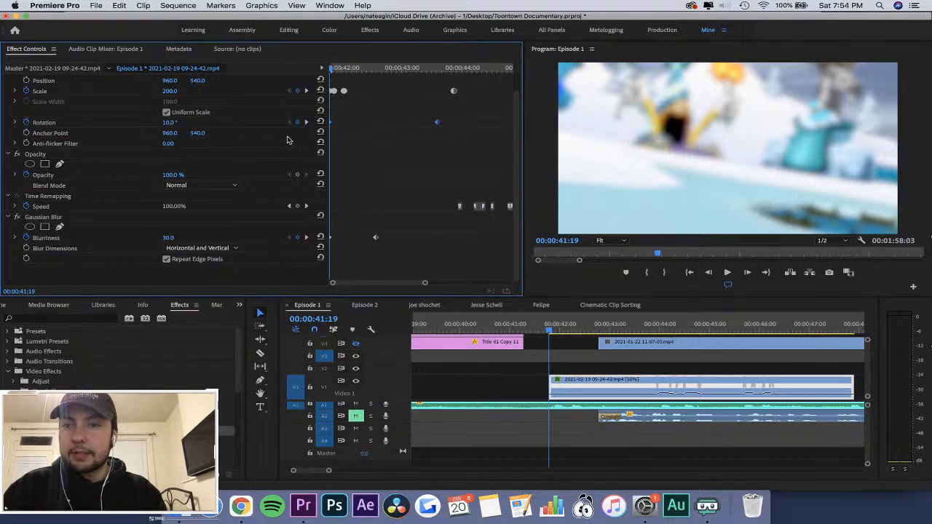
{"action": "left_click_drag", "start_coordinate": [438, 126], "coordinate": [453, 128]}
{"action": "left_click", "coordinate": [546, 332]}
{"action": "key", "text": "space"}
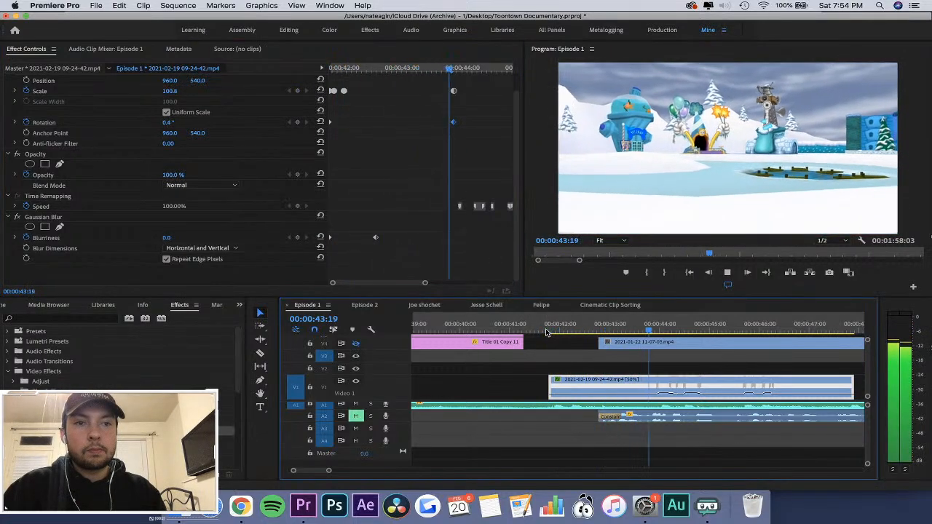
{"action": "key", "text": "space"}
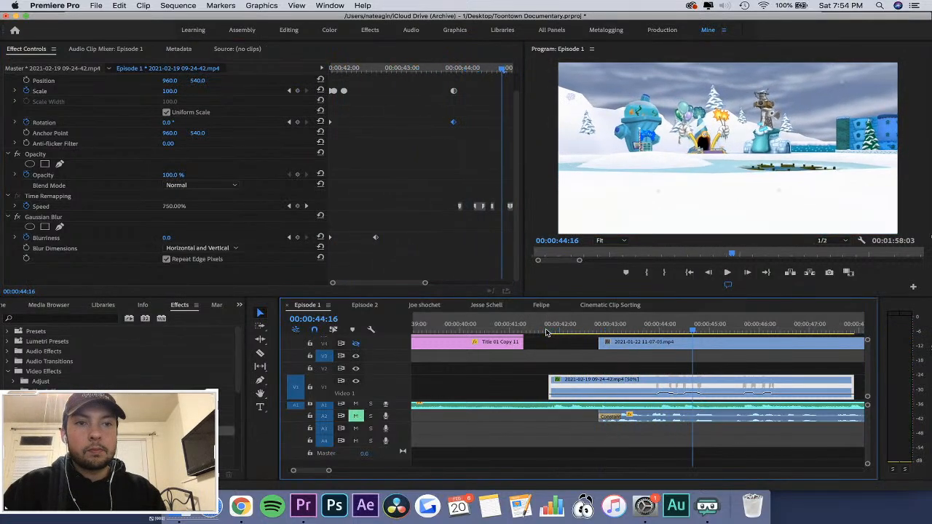
Add a Rotation keyframe at 00:00:43:06, move it back to about 00:00:42:18, and set all Rotation keyframes to Auto Bezier.
{"action": "left_click", "coordinate": [435, 67]}
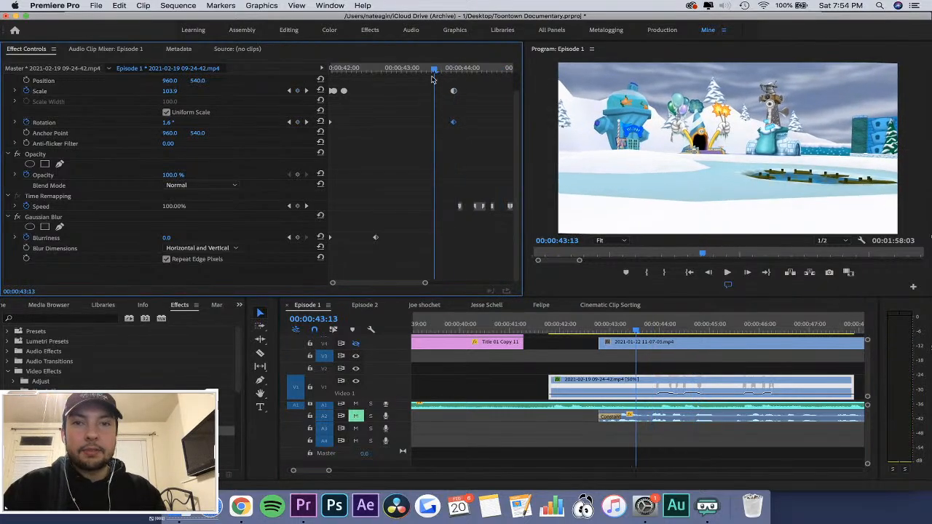
{"action": "left_click", "coordinate": [418, 67]}
{"action": "left_click", "coordinate": [297, 122]}
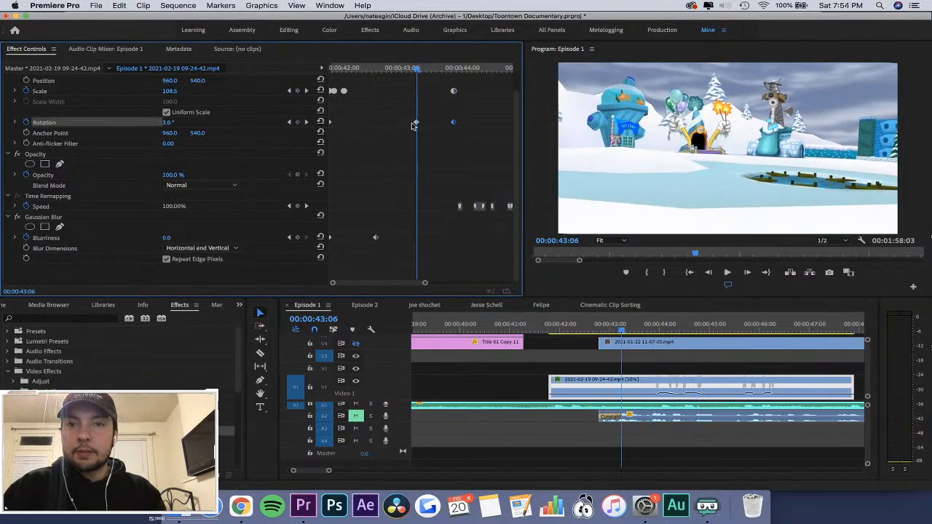
{"action": "left_click_drag", "start_coordinate": [416, 123], "coordinate": [389, 124]}
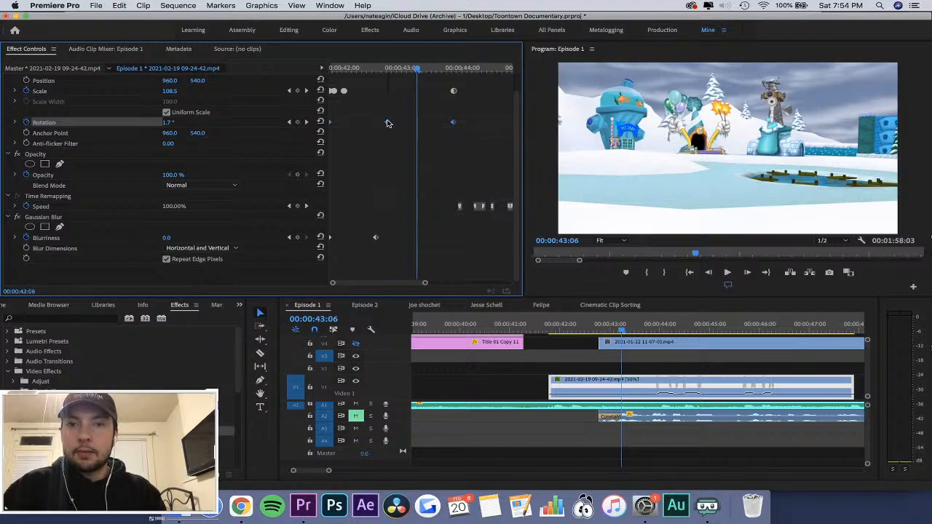
{"action": "right_click", "coordinate": [388, 123]}
{"action": "left_click", "coordinate": [421, 227]}
Play the opening from 00:00:41:17, then replay the end of the zoom-out to check the smoothed rotation.
{"action": "left_click", "coordinate": [547, 332]}
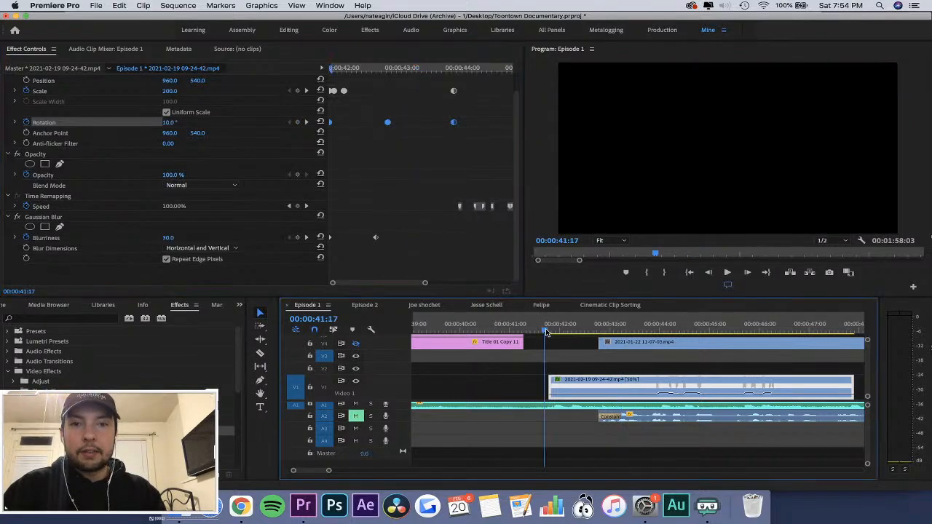
{"action": "key", "text": "space"}
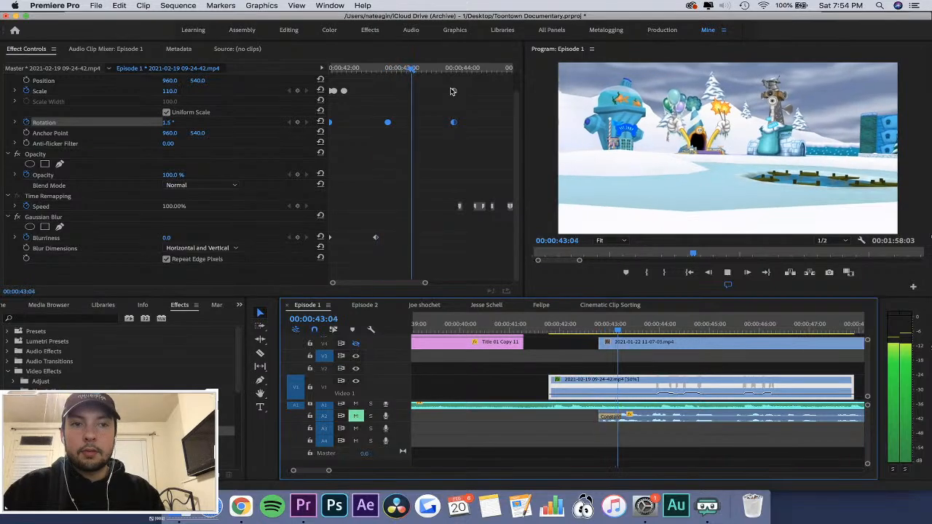
{"action": "key", "text": "space"}
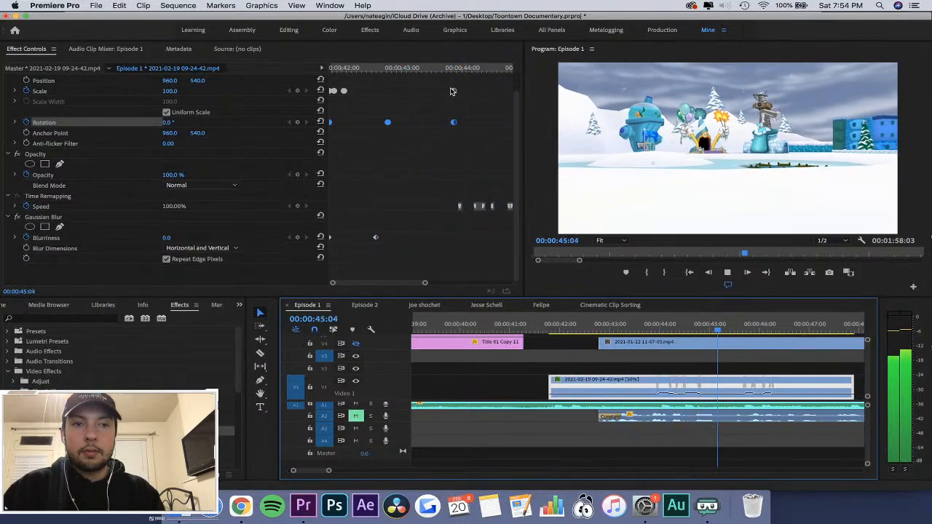
{"action": "left_click_drag", "start_coordinate": [449, 74], "coordinate": [415, 80]}
{"action": "key", "text": "space"}
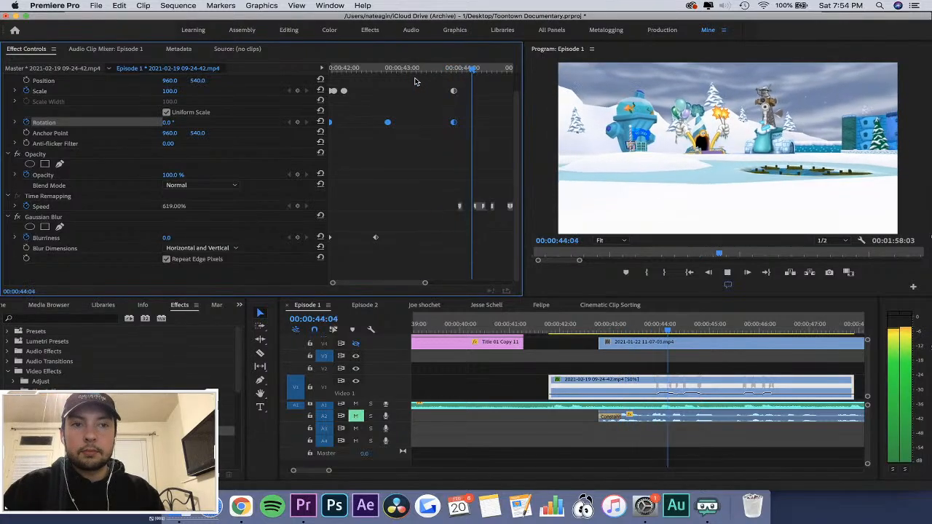
{"action": "key", "text": "space"}
Try moving the last Scale keyframe earlier, to about 00:00:43:16, and replay from 00:00:43:04.
{"action": "left_click", "coordinate": [418, 73]}
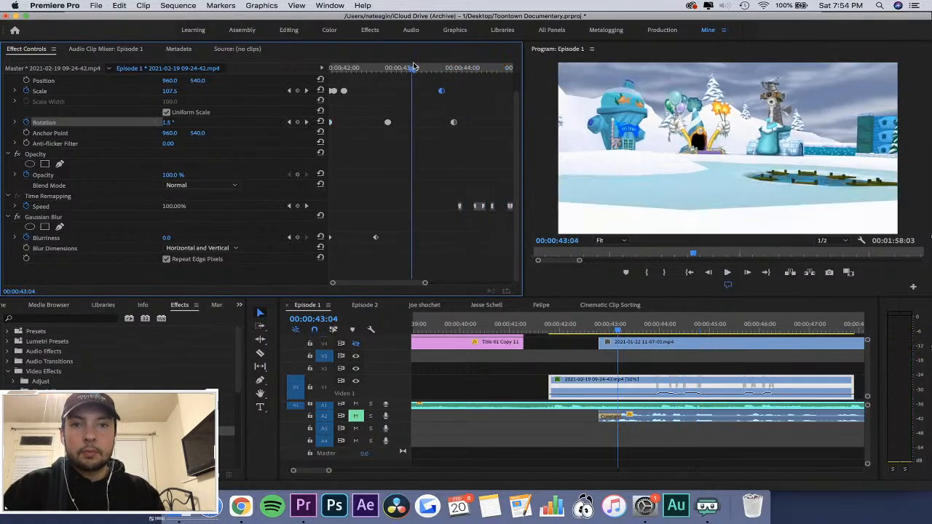
{"action": "key", "text": "space"}
Move the last Scale keyframe later to about 00:00:44:04 and replay the zoom-out.
{"action": "key", "text": "space"}
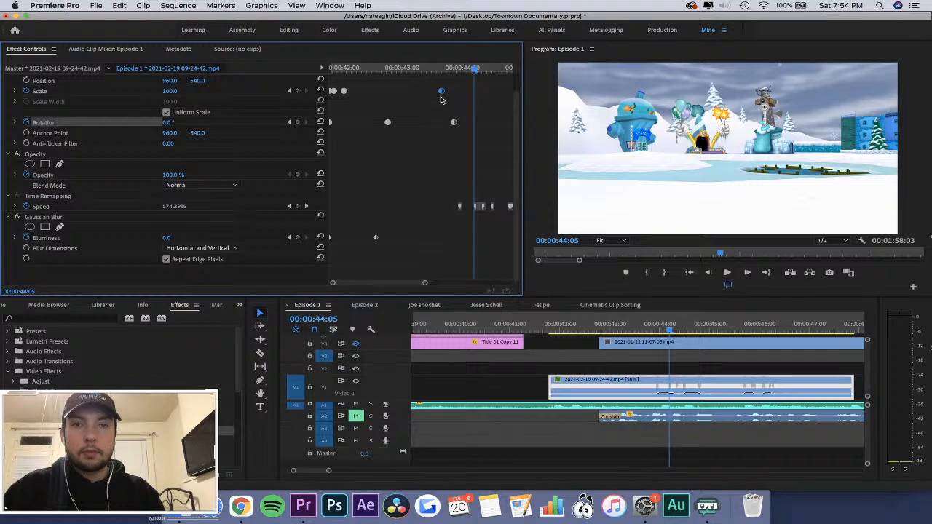
{"action": "left_click_drag", "start_coordinate": [453, 93], "coordinate": [290, 72]}
{"action": "left_click", "coordinate": [439, 72]}
{"action": "key", "text": "space"}
{"action": "key", "text": "space"}
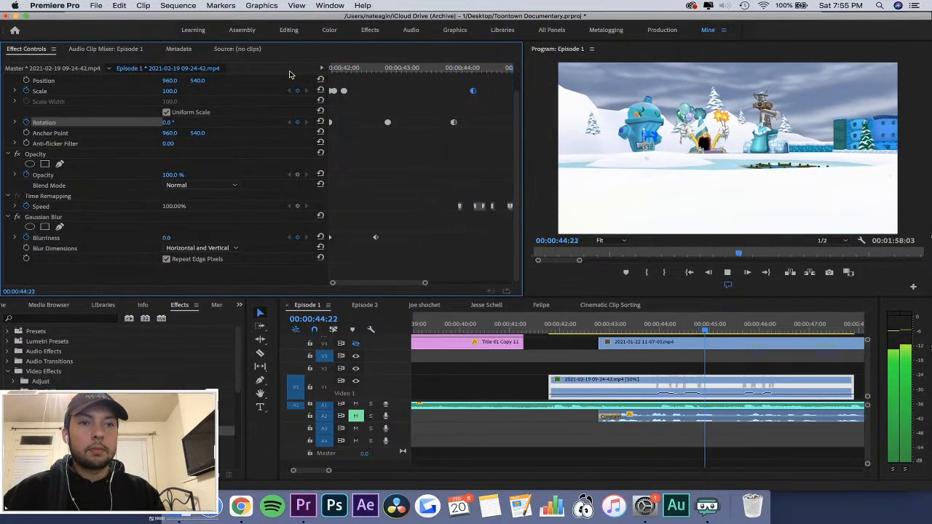
{"action": "key", "text": "space"}
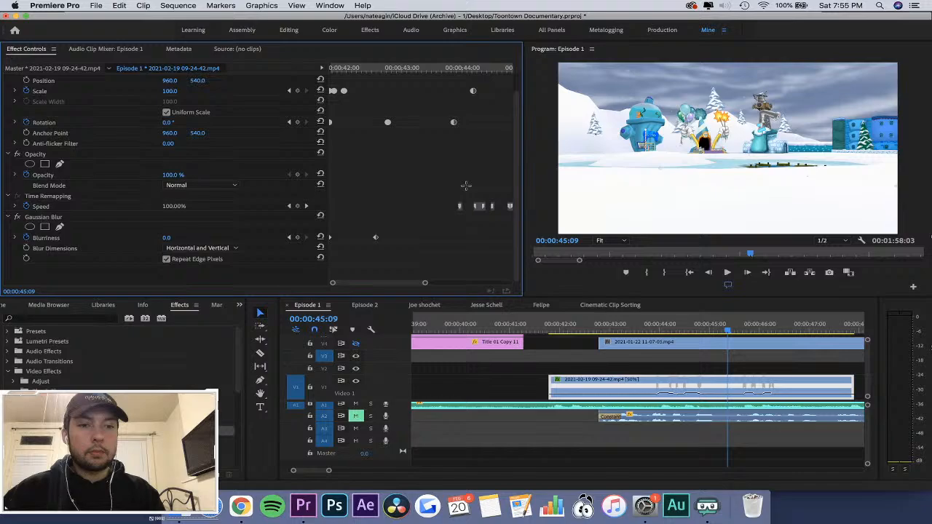
Shift the end of the 09-24-42 clip's first speed-up to about 00:00:44:20 in its time-remapping ramp.
{"action": "left_click", "coordinate": [714, 391]}
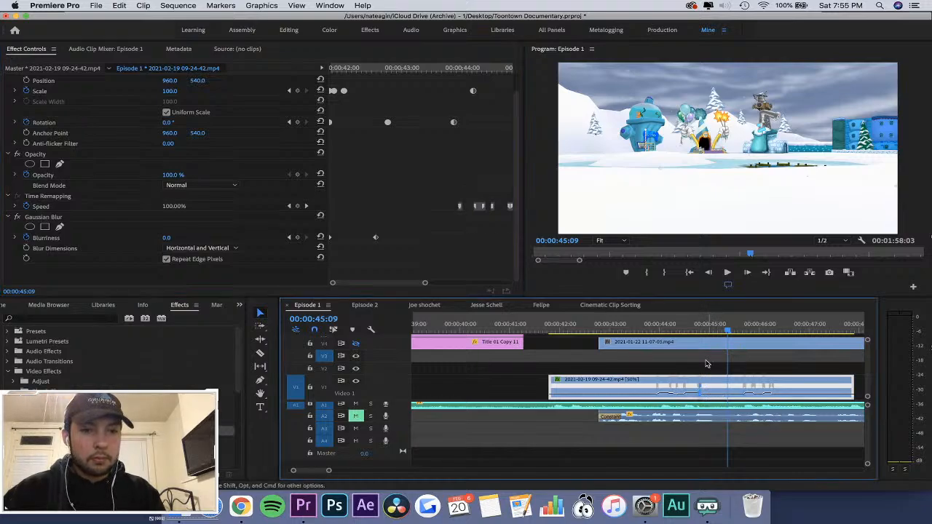
{"action": "left_click", "coordinate": [696, 327]}
{"action": "key", "text": "equal"}
{"action": "key", "text": "equal"}
{"action": "mouse_move", "coordinate": [668, 388]}
{"action": "left_mouse_down"}
{"action": "mouse_move", "coordinate": [689, 389]}
{"action": "mouse_move", "coordinate": [657, 388]}
{"action": "left_mouse_up"}
{"action": "key", "text": "minus"}
{"action": "key", "text": "equal"}
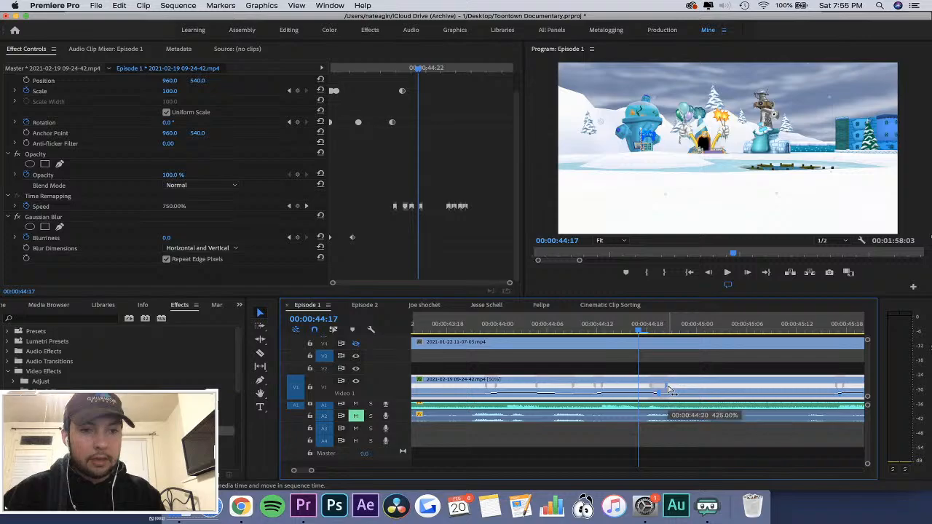
Replay the adjusted speed ramp and the rest of the 09-24-42 clip through its end.
{"action": "left_click", "coordinate": [579, 321]}
{"action": "key", "text": "space"}
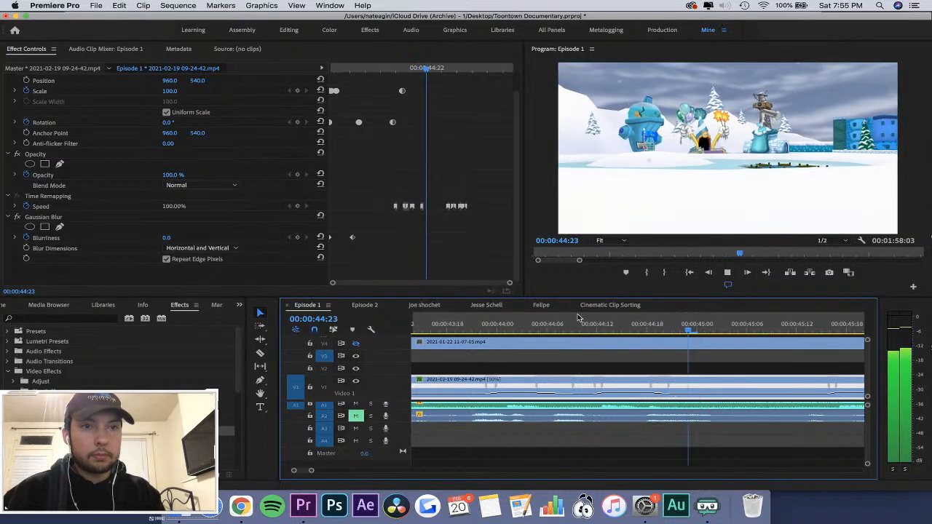
{"action": "key", "text": "space"}
{"action": "key", "text": "minus"}
{"action": "key", "text": "equal"}
{"action": "key", "text": "space"}
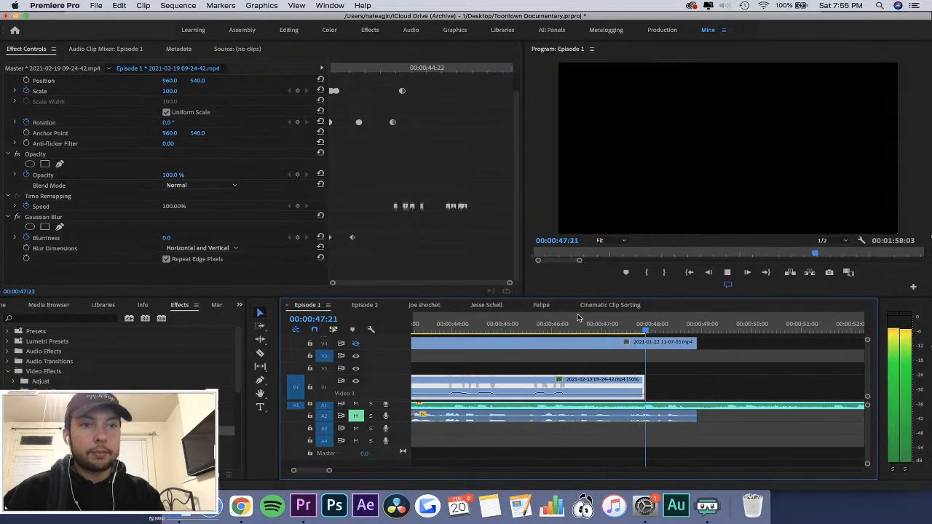
{"action": "key", "text": "space"}
Play the whole 09-24-42 clip from just before its start and save the project.
{"action": "key", "text": "minus"}
{"action": "left_click", "coordinate": [500, 324]}
{"action": "key", "text": "space"}
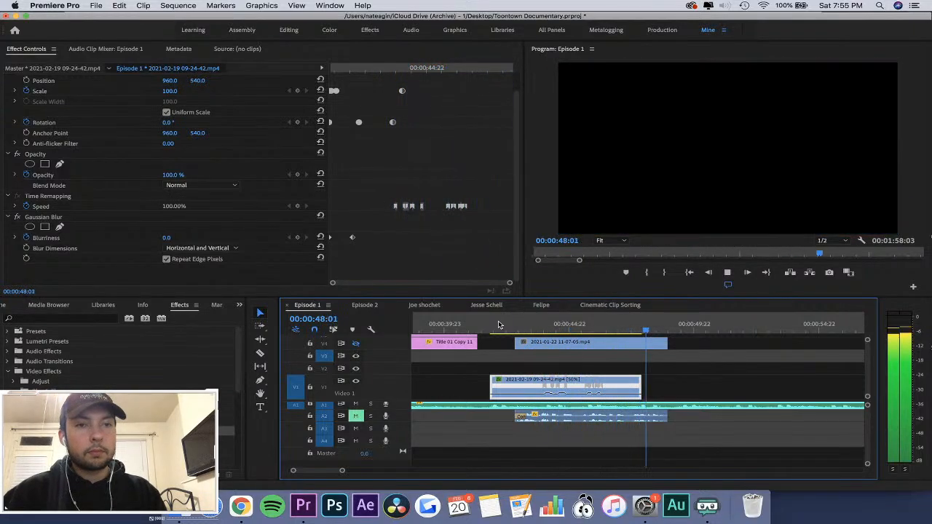
{"action": "key", "text": "super+s"}
Find Lens Distortion among the Distort video effects and apply it to the 09-24-42 clip.
{"action": "left_click", "coordinate": [490, 328]}
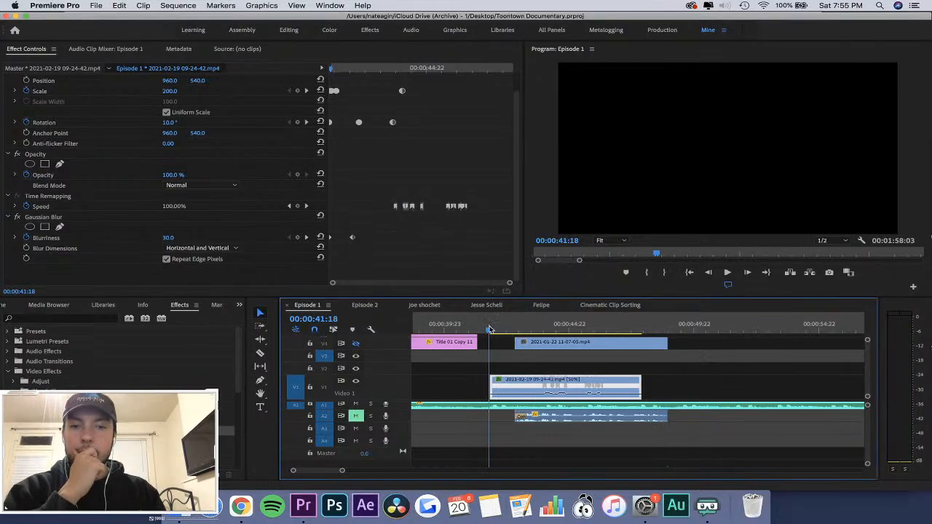
{"action": "left_click", "coordinate": [505, 362]}
{"action": "left_click", "coordinate": [501, 328]}
{"action": "left_click", "coordinate": [504, 383]}
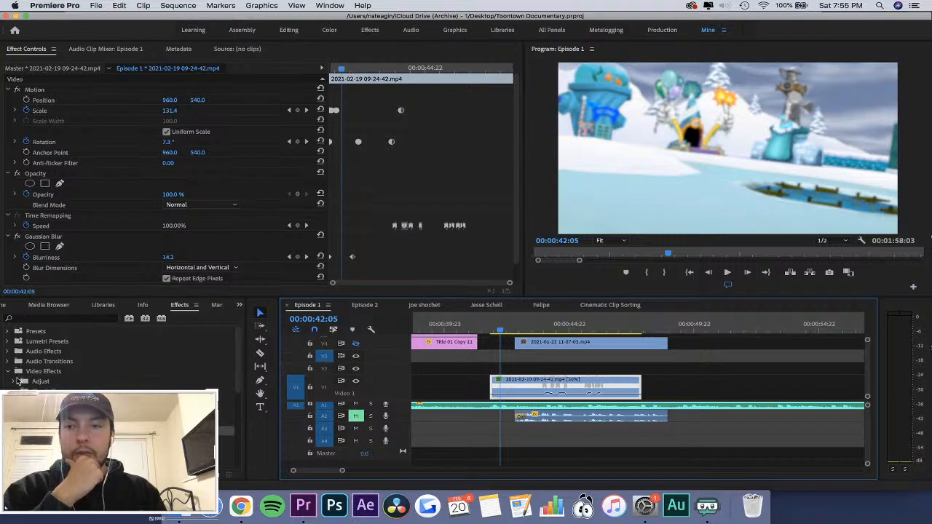
{"action": "left_click", "coordinate": [10, 372]}
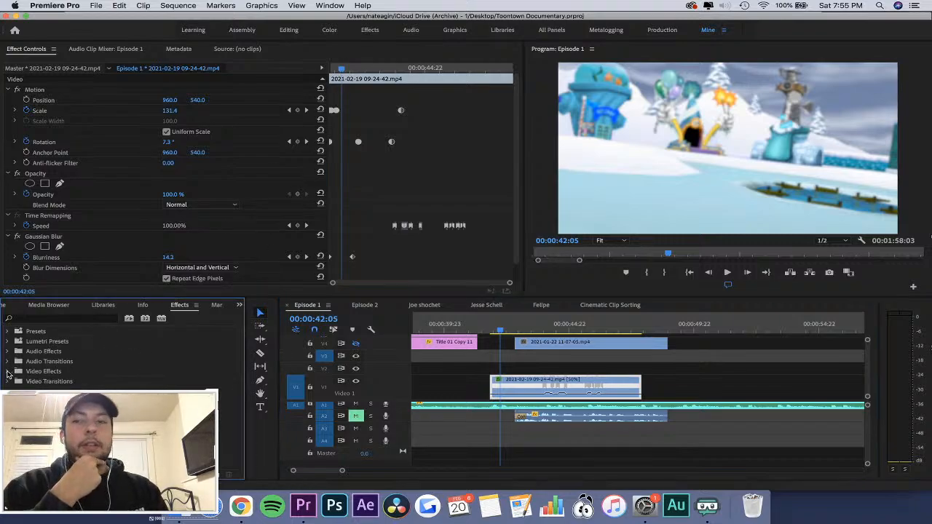
{"action": "left_click", "coordinate": [10, 372]}
{"action": "scroll", "coordinate": [51, 390], "scroll_direction": "down", "scroll_amount": 5}
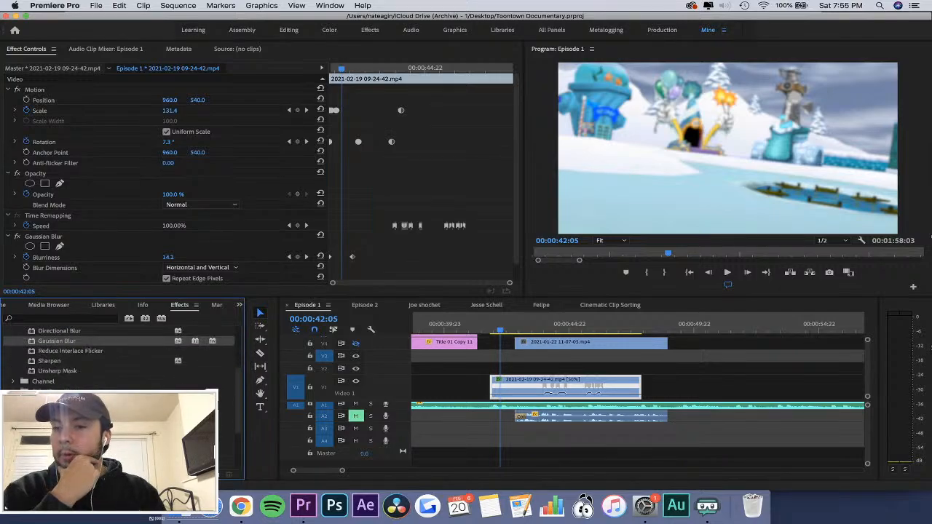
{"action": "left_click", "coordinate": [16, 372]}
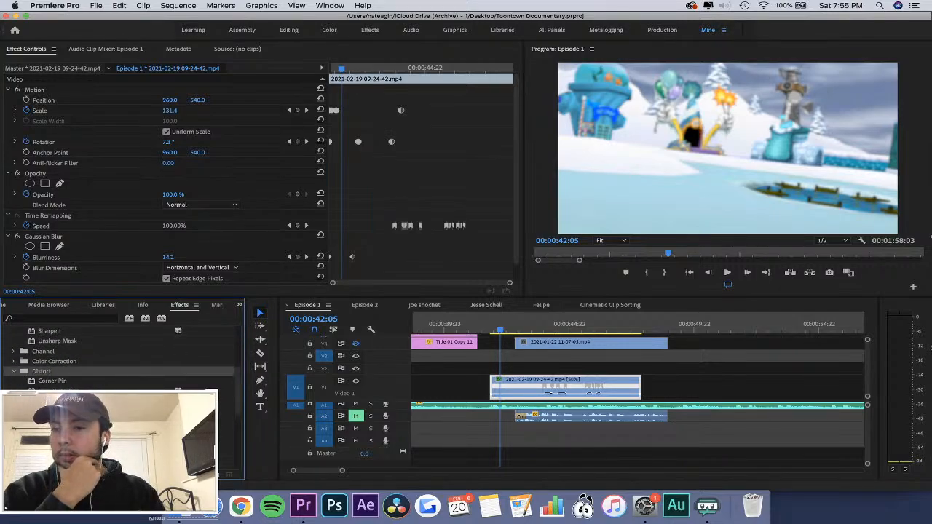
{"action": "left_click_drag", "start_coordinate": [62, 392], "coordinate": [537, 385]}
Keyframe Lens Distortion's Curvature from -100 at the clip's first frame, 00:00:41:19, to 0 at about 00:00:45:20.
{"action": "left_click", "coordinate": [285, 73]}
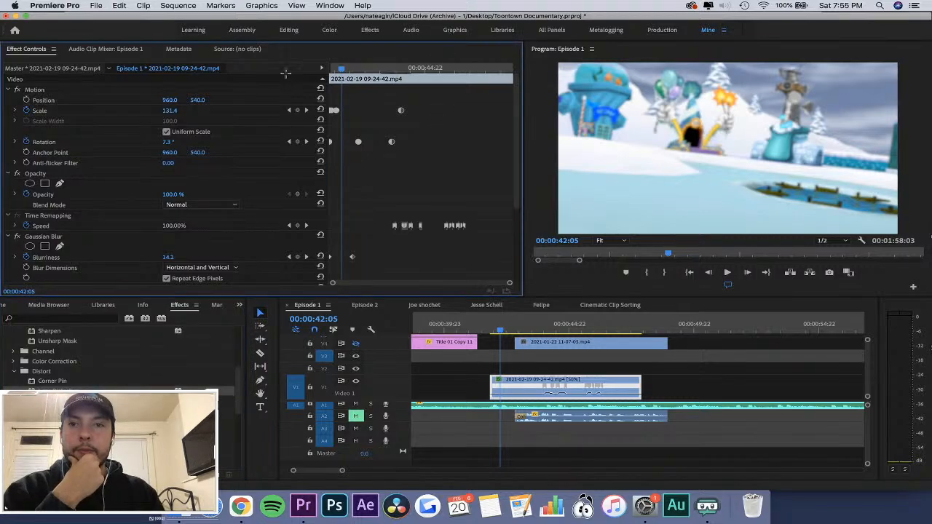
{"action": "left_click_drag", "start_coordinate": [342, 66], "coordinate": [330, 67]}
{"action": "scroll", "coordinate": [521, 134], "scroll_direction": "down", "scroll_amount": 3}
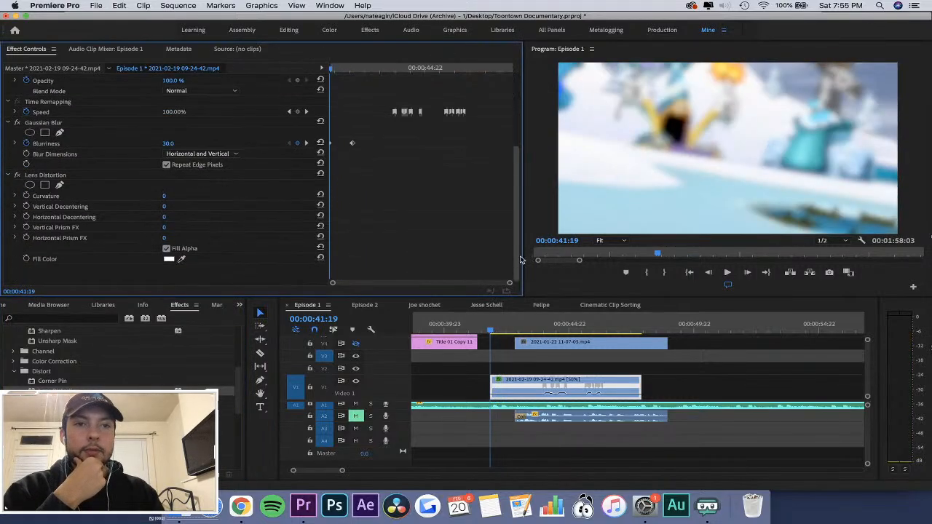
{"action": "left_click", "coordinate": [27, 197]}
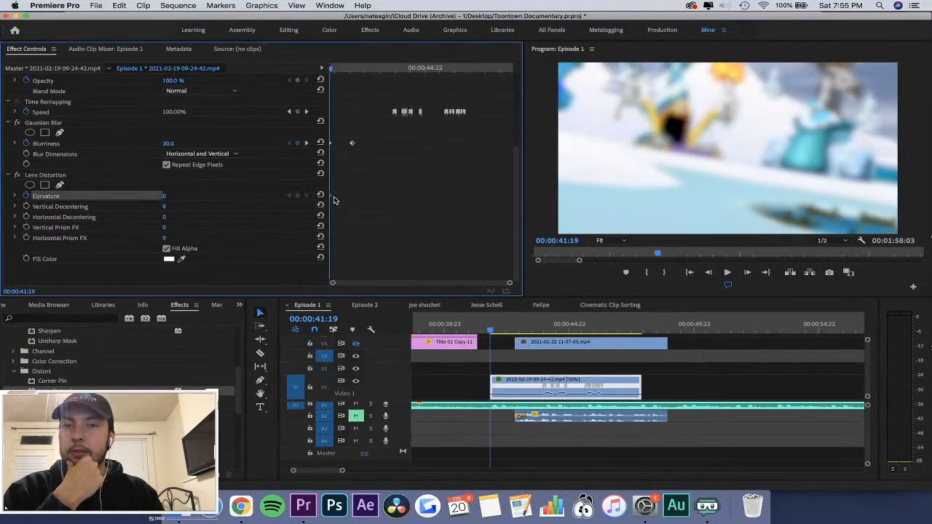
{"action": "left_click_drag", "start_coordinate": [334, 200], "coordinate": [448, 201]}
{"action": "left_click_drag", "start_coordinate": [167, 199], "coordinate": [95, 199]}
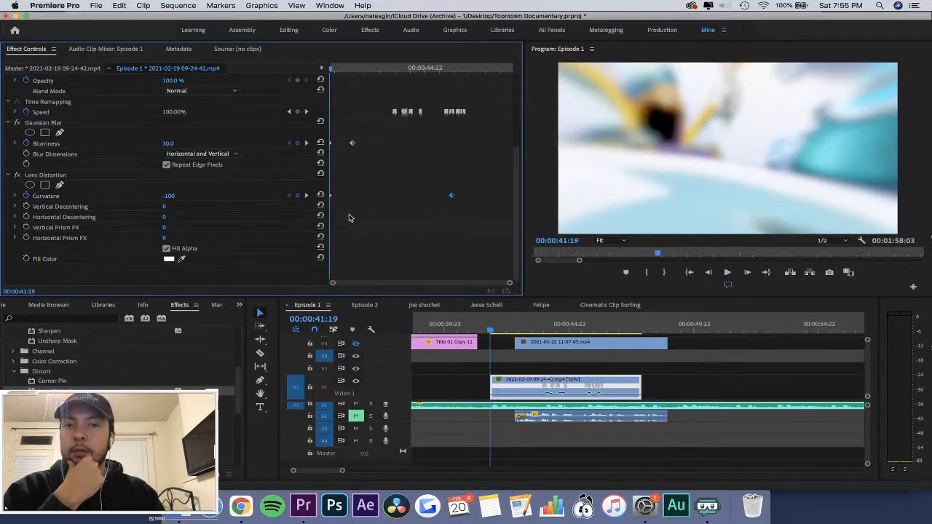
Set Lens Distortion's Curvature to -10 at 00:00:41:23 and step through the following frames to 00:00:42:10.
{"action": "key", "text": "="}
{"action": "key", "text": "Right"}
{"action": "key", "text": "Right"}
{"action": "key", "text": "Right"}
{"action": "key", "text": "Right"}
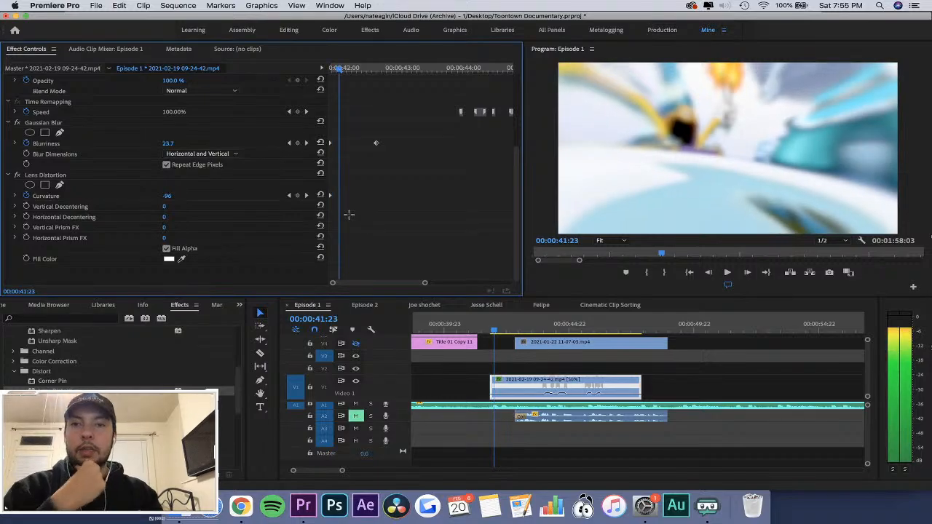
{"action": "type", "text": "-10"}
{"action": "key", "text": "Return"}
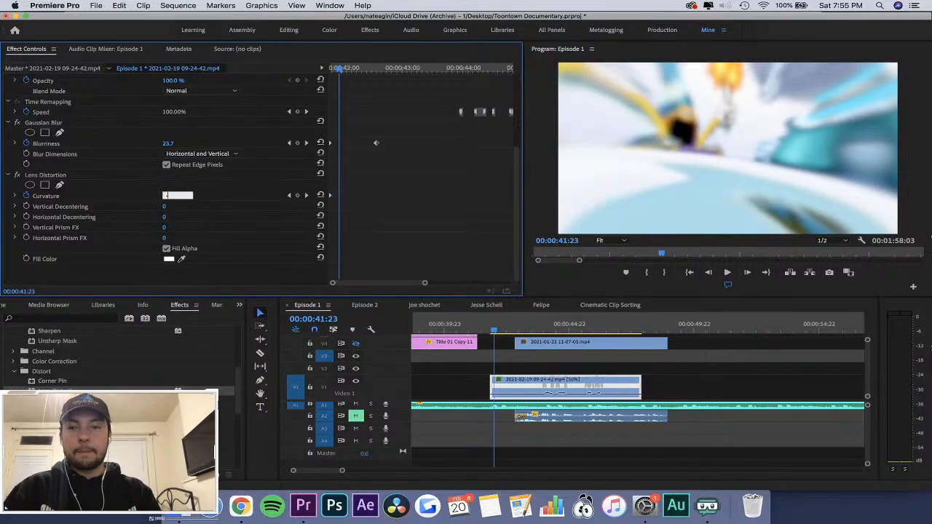
{"action": "key", "text": "Right"}
{"action": "key", "text": "Right"}
{"action": "key", "text": "Right"}
{"action": "key", "text": "Right"}
{"action": "key", "text": "Right"}
{"action": "key", "text": "Right"}
{"action": "key", "text": "Right"}
{"action": "key", "text": "Right"}
{"action": "key", "text": "Right"}
{"action": "key", "text": "Right"}
{"action": "key", "text": "Right"}
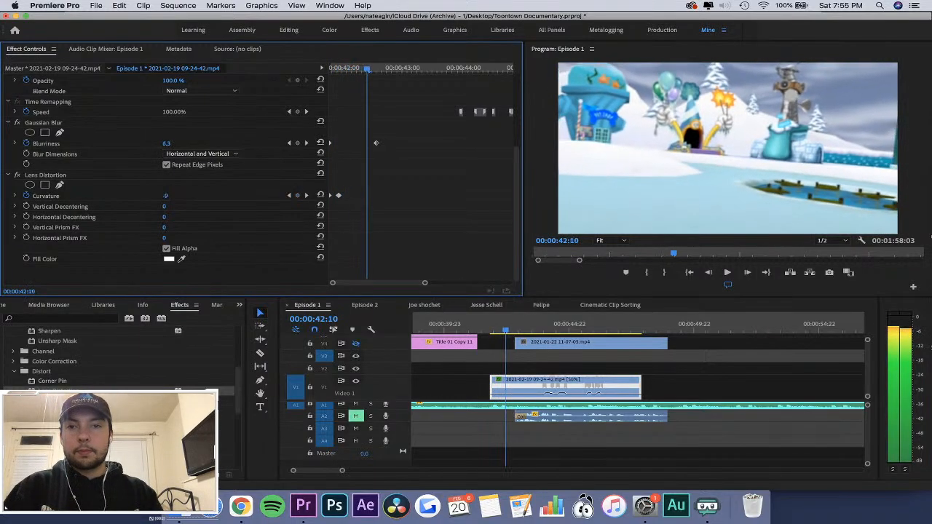
Set Lens Distortion's Curvature to 0 at 00:00:42:10, smooth its keyframes with Auto Bezier, and play the clip's opening.
{"action": "type", "text": "0"}
{"action": "key", "text": "Return"}
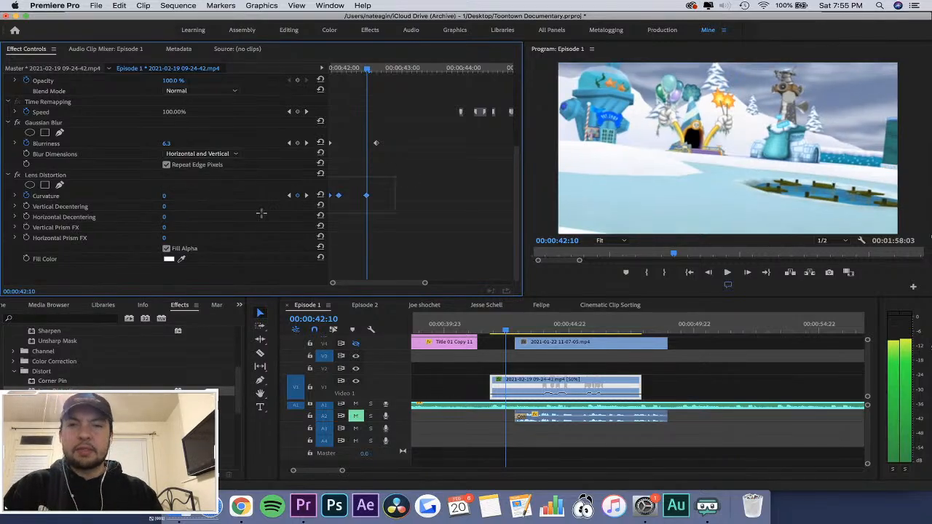
{"action": "right_click", "coordinate": [367, 198]}
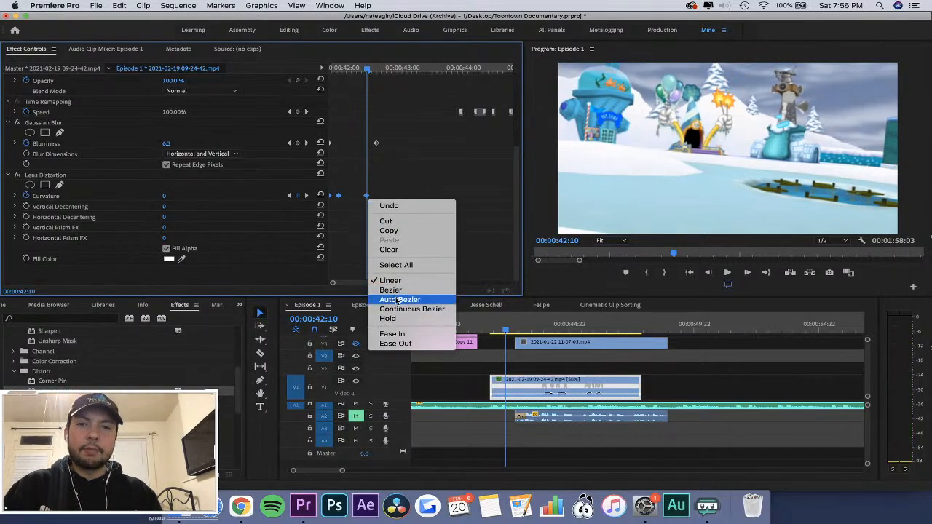
{"action": "left_click", "coordinate": [397, 301]}
{"action": "left_click", "coordinate": [475, 328]}
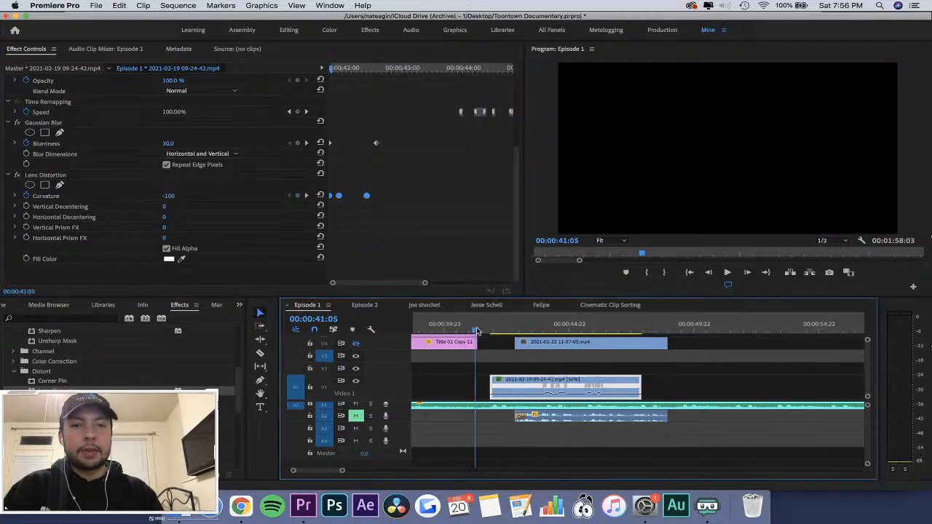
{"action": "key", "text": "space"}
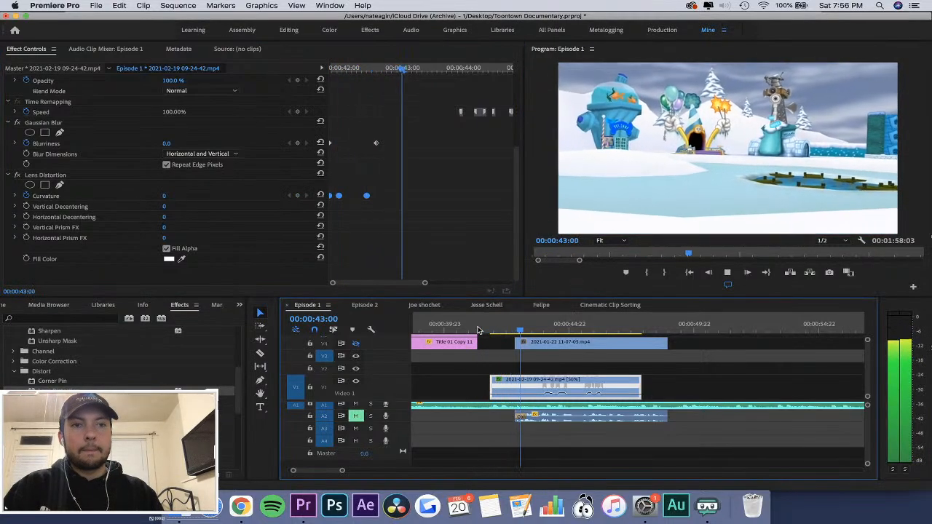
{"action": "left_click", "coordinate": [477, 330]}
{"action": "key", "text": "space"}
{"action": "key", "text": "space"}
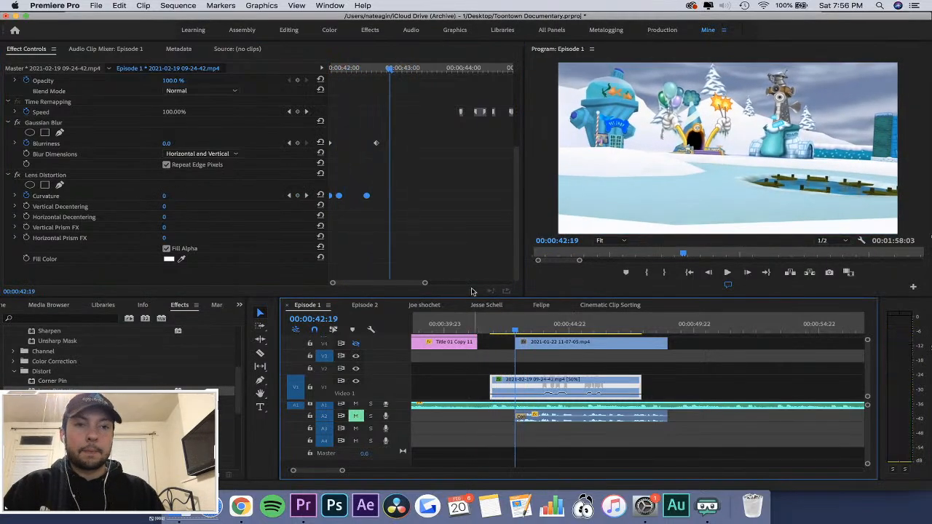
Move the last of the three opening Curvature keyframes to 00:00:43:06 and replay the clip's opening.
{"action": "left_click", "coordinate": [452, 219]}
{"action": "left_click_drag", "start_coordinate": [340, 67], "coordinate": [359, 84]}
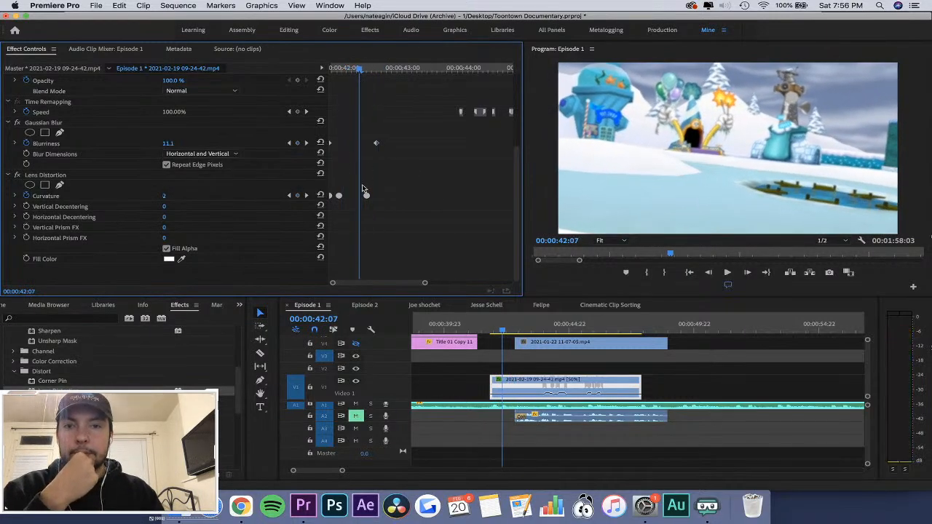
{"action": "left_click_drag", "start_coordinate": [361, 196], "coordinate": [420, 195]}
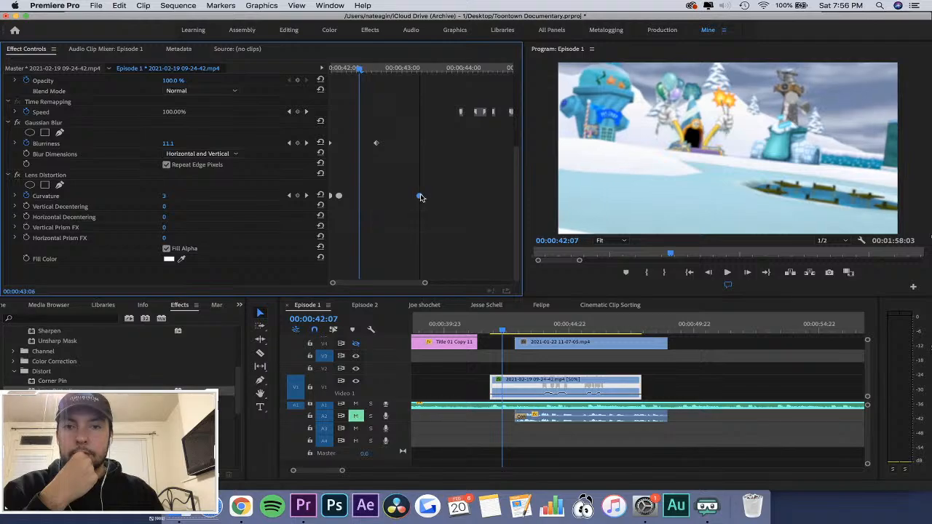
{"action": "key", "text": "space"}
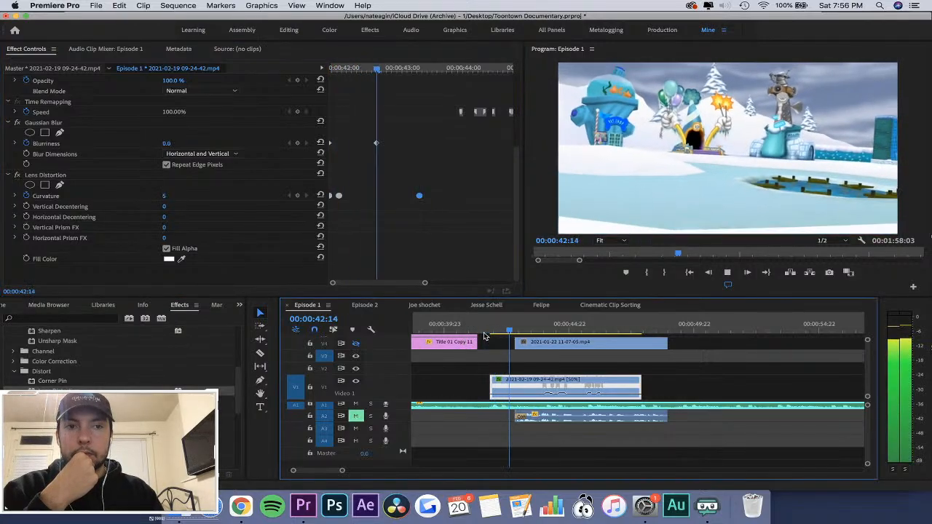
{"action": "left_click", "coordinate": [484, 333]}
{"action": "key", "text": "space"}
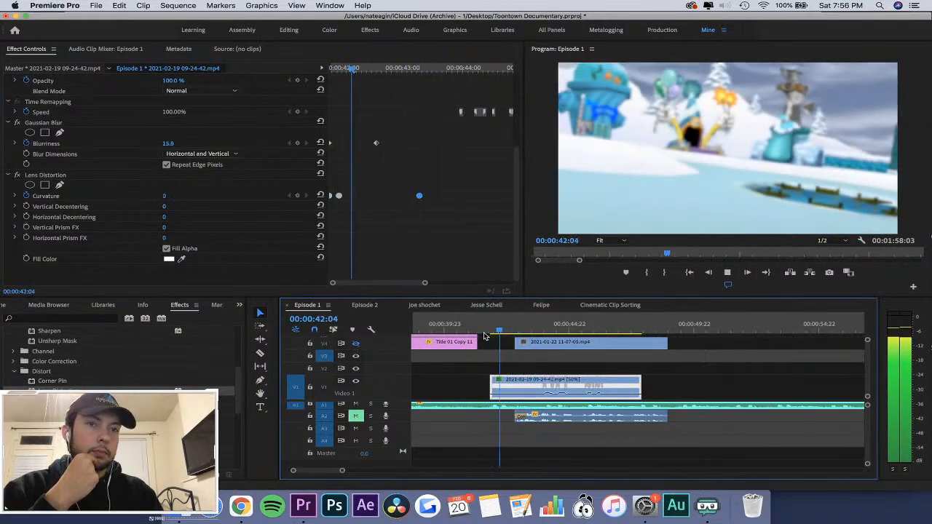
{"action": "key", "text": "space"}
Shift the clip's second and third Scale keyframes about two frames later and play the zoom-out.
{"action": "left_click", "coordinate": [335, 58]}
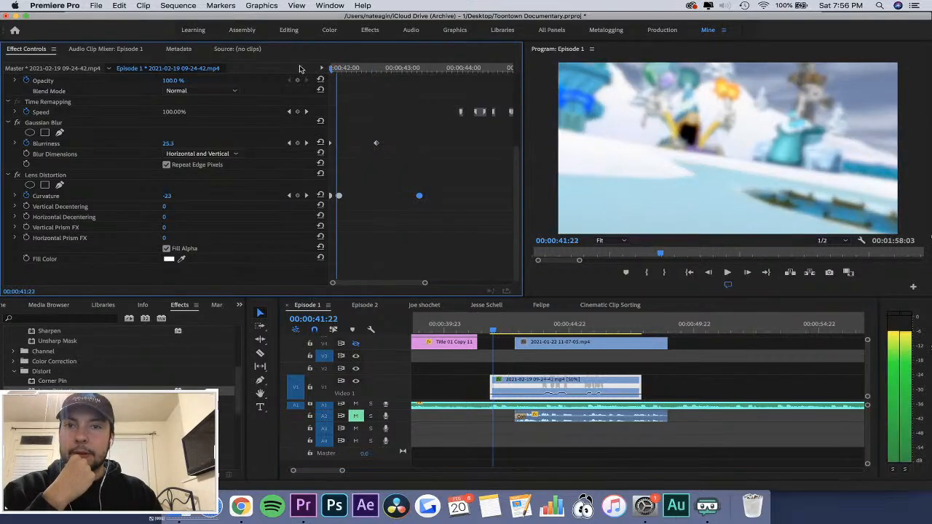
{"action": "scroll", "coordinate": [407, 140], "scroll_direction": "up", "scroll_amount": 5}
{"action": "key", "text": "="}
{"action": "key", "text": "Right"}
{"action": "key", "text": "Right"}
{"action": "key", "text": "Right"}
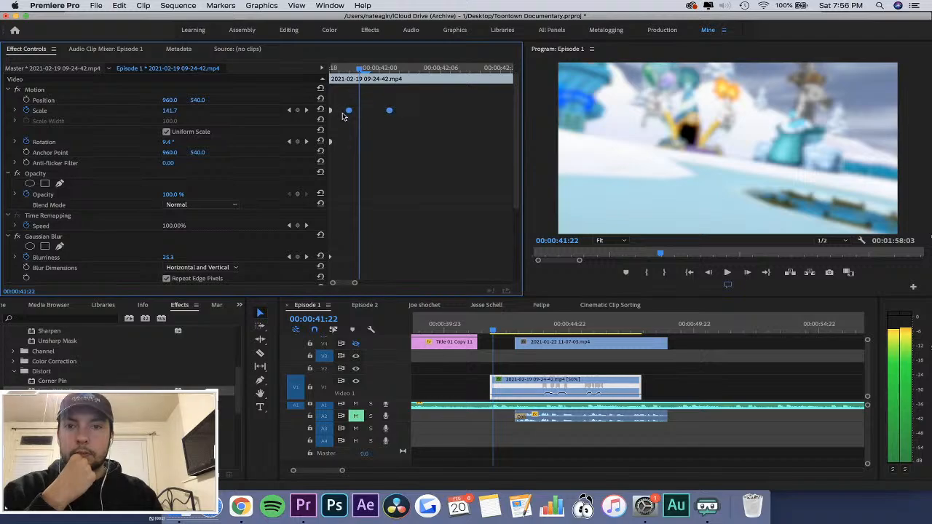
{"action": "left_click_drag", "start_coordinate": [348, 112], "coordinate": [367, 113]}
{"action": "left_click_drag", "start_coordinate": [359, 68], "coordinate": [246, 64]}
{"action": "key", "text": "space"}
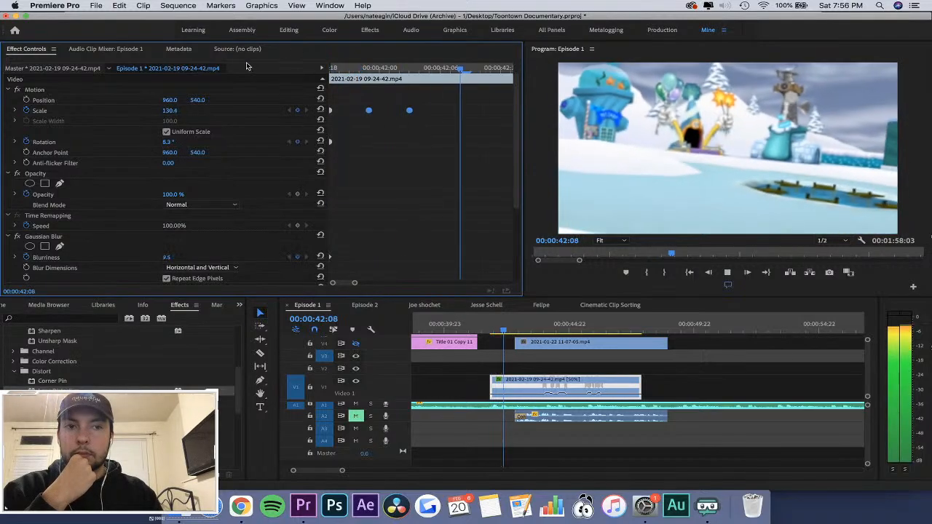
{"action": "left_click", "coordinate": [617, 372]}
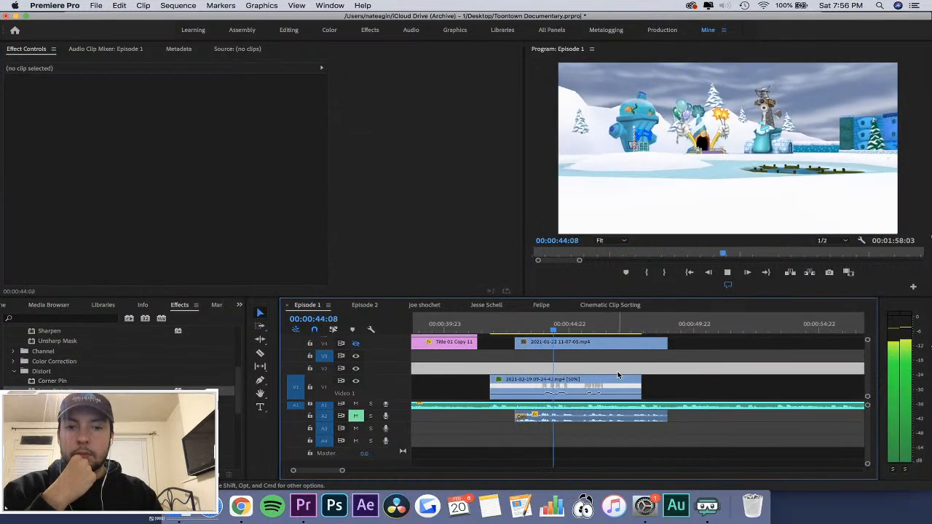
Find the Brightness & Contrast video effect and apply it to the 09-24-42 clip.
{"action": "left_click", "coordinate": [500, 384]}
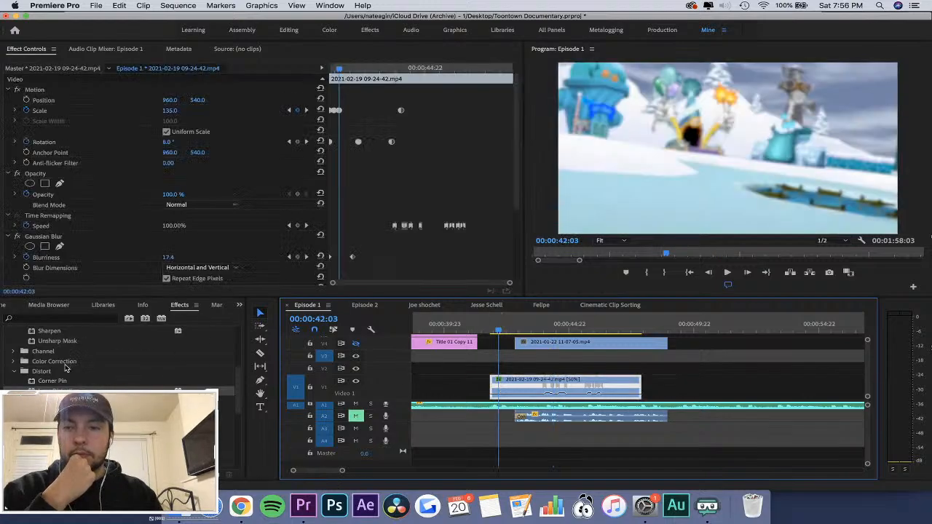
{"action": "left_click", "coordinate": [73, 319]}
{"action": "type", "text": "bright"}
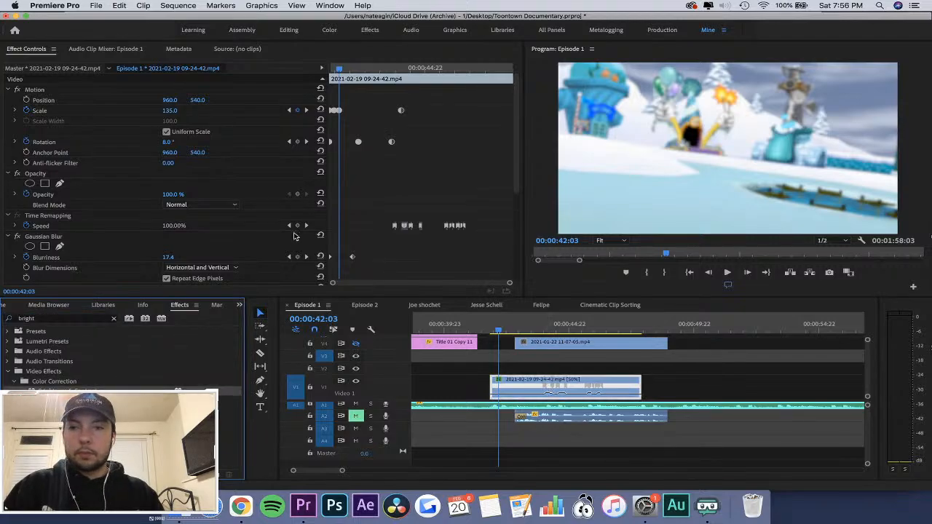
{"action": "scroll", "coordinate": [276, 236], "scroll_direction": "down", "scroll_amount": 5}
Keyframe Brightness from 100 at the clip's first frame, 00:00:41:19, to 0 at about 00:00:43:00.
{"action": "left_click_drag", "start_coordinate": [340, 68], "coordinate": [327, 71]}
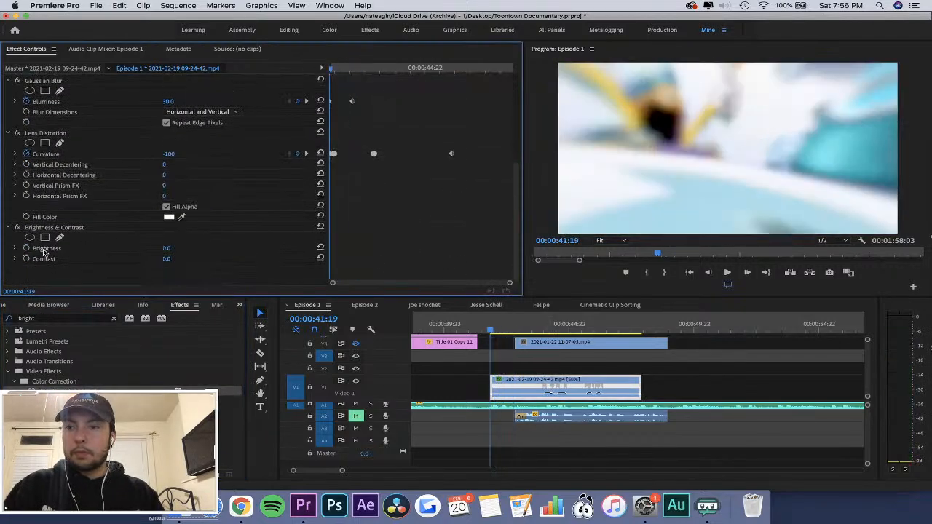
{"action": "left_click", "coordinate": [26, 248]}
{"action": "left_click_drag", "start_coordinate": [333, 252], "coordinate": [478, 252]}
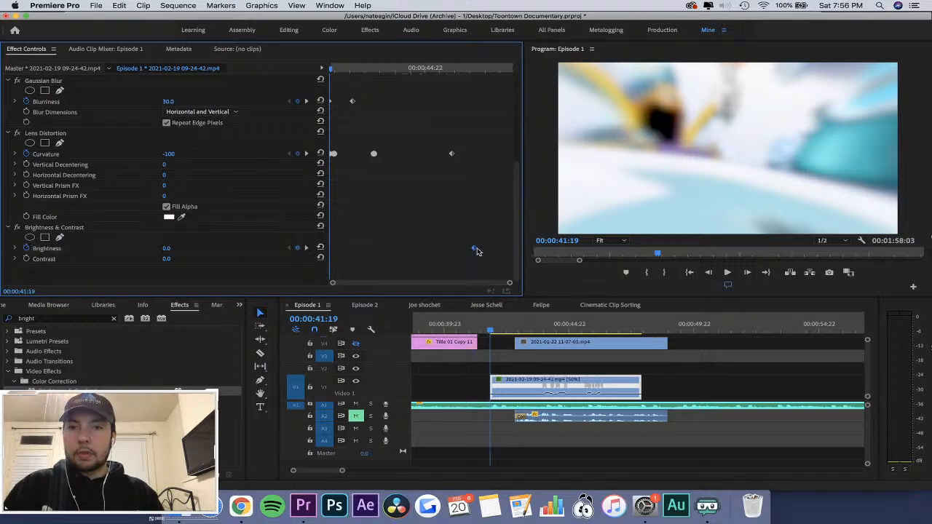
{"action": "left_click", "coordinate": [162, 250]}
{"action": "type", "text": "1"}
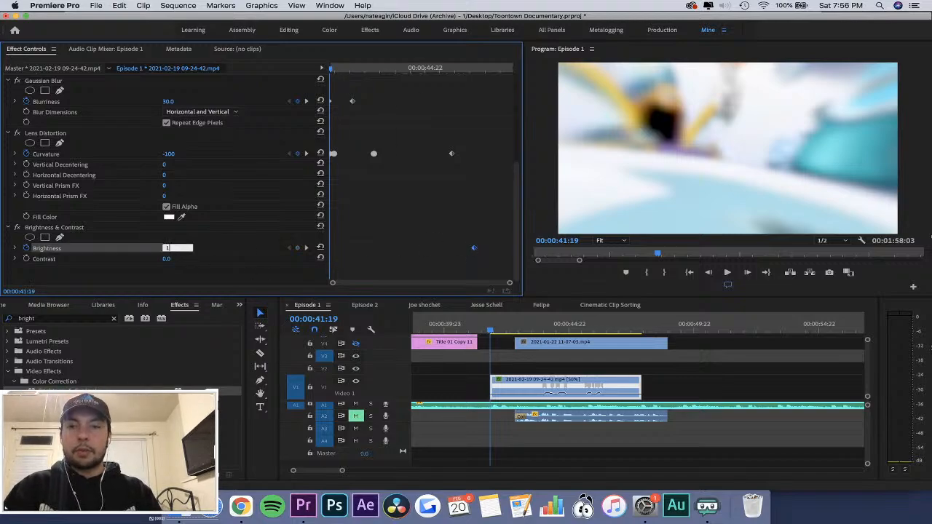
{"action": "type", "text": "00"}
{"action": "key", "text": "Return"}
{"action": "left_click_drag", "start_coordinate": [474, 248], "coordinate": [404, 254]}
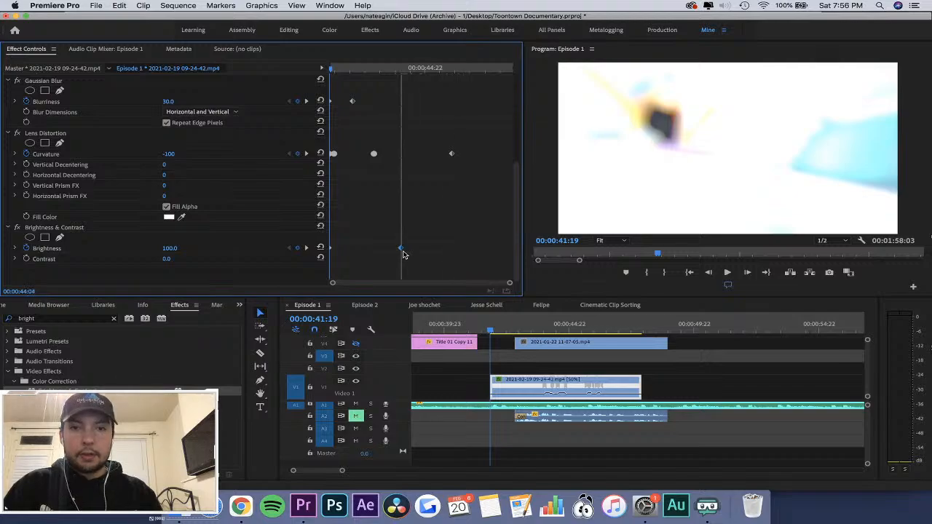
{"action": "key", "text": "space"}
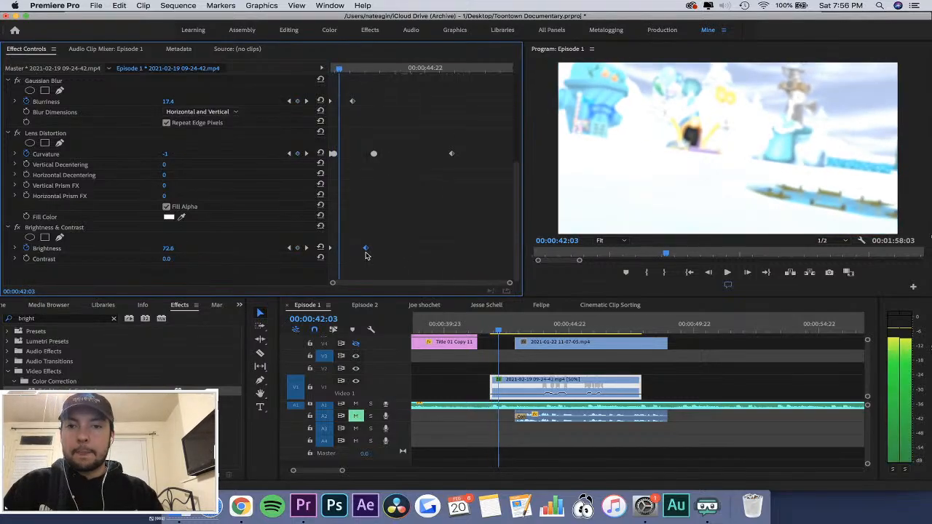
Set Brightness to 20 at 00:00:42:03 and apply Auto Bezier to all the Brightness keyframes.
{"action": "type", "text": "20"}
{"action": "key", "text": "Return"}
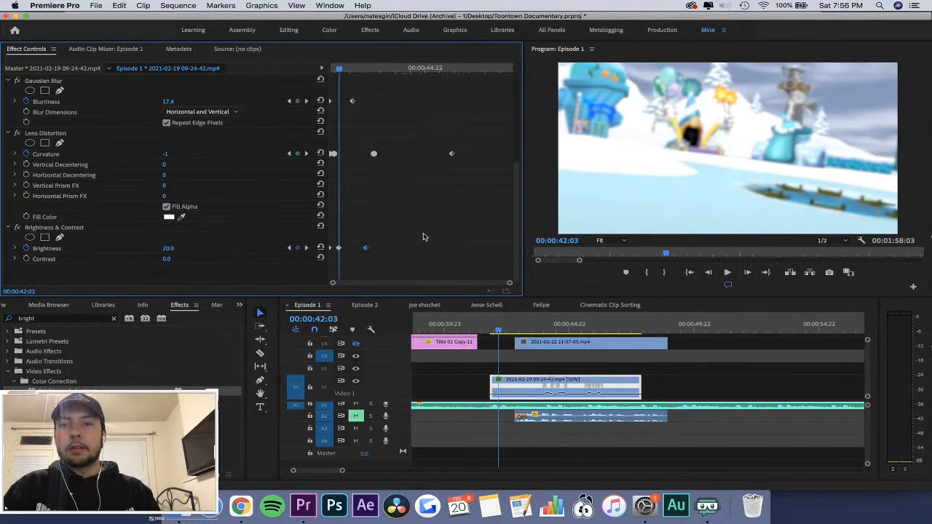
{"action": "left_click_drag", "start_coordinate": [427, 222], "coordinate": [250, 288]}
{"action": "right_click", "coordinate": [367, 249]}
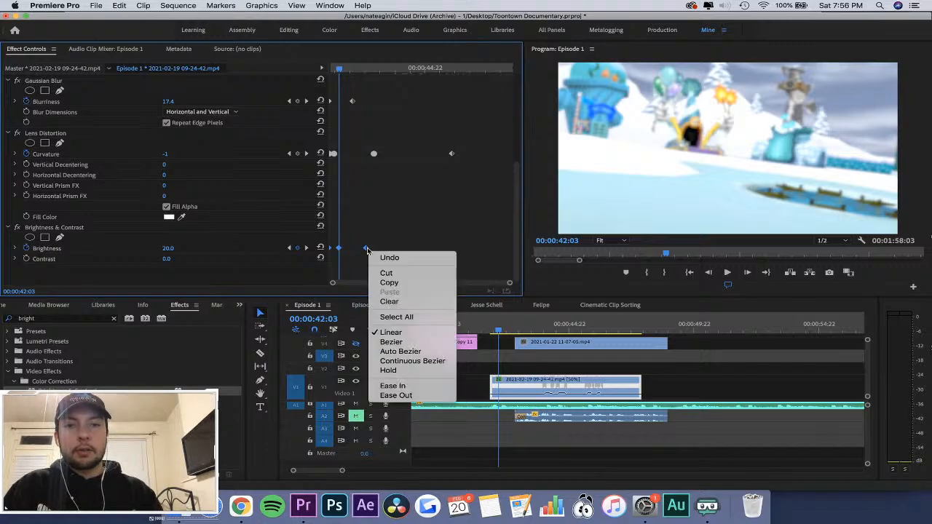
{"action": "left_click", "coordinate": [397, 350]}
Play the brightened opening from just before the 09-24-42 clip and save the project.
{"action": "left_click_drag", "start_coordinate": [355, 69], "coordinate": [265, 72]}
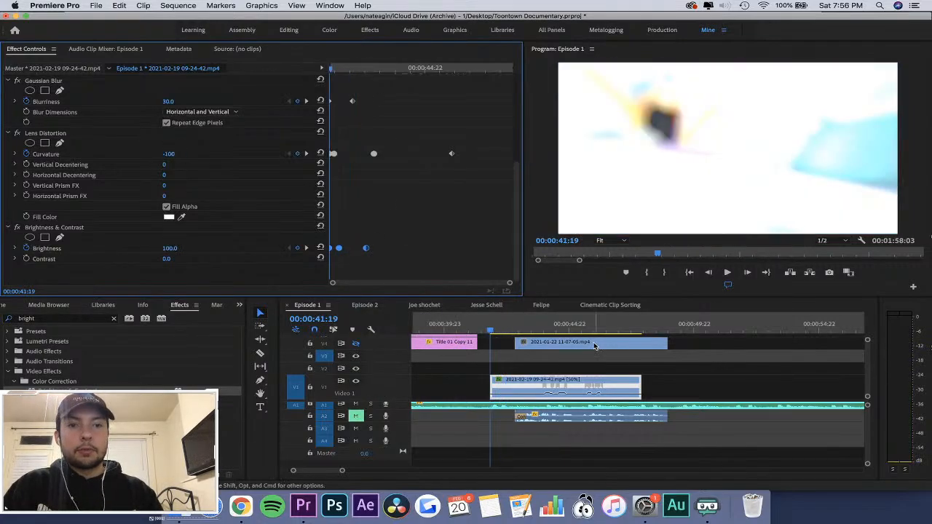
{"action": "left_click", "coordinate": [482, 326]}
{"action": "key", "text": "space"}
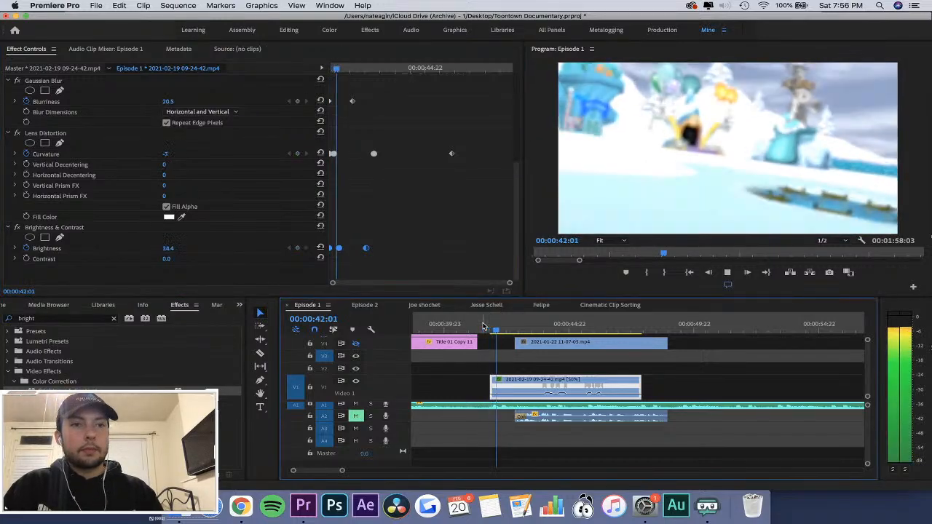
{"action": "key", "text": "super+s"}
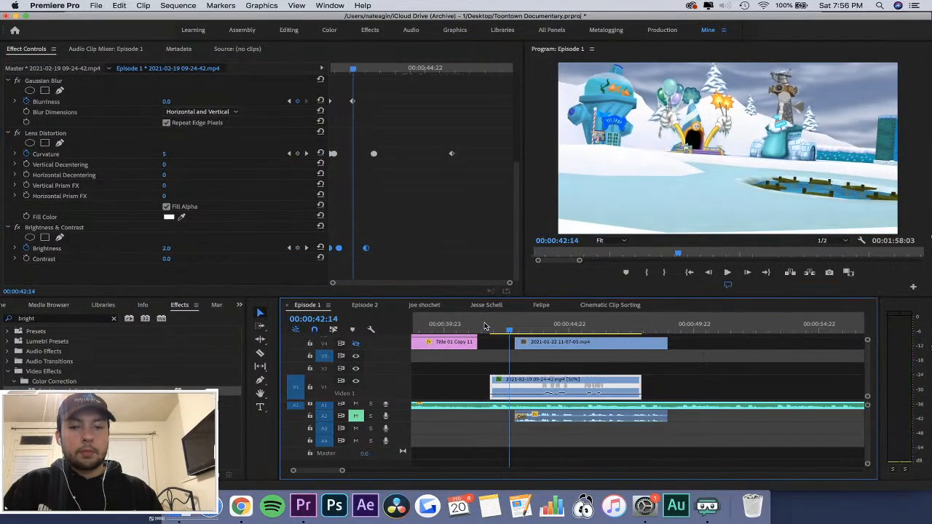
{"action": "left_click", "coordinate": [487, 327]}
{"action": "key", "text": "minus"}
{"action": "key", "text": "minus"}
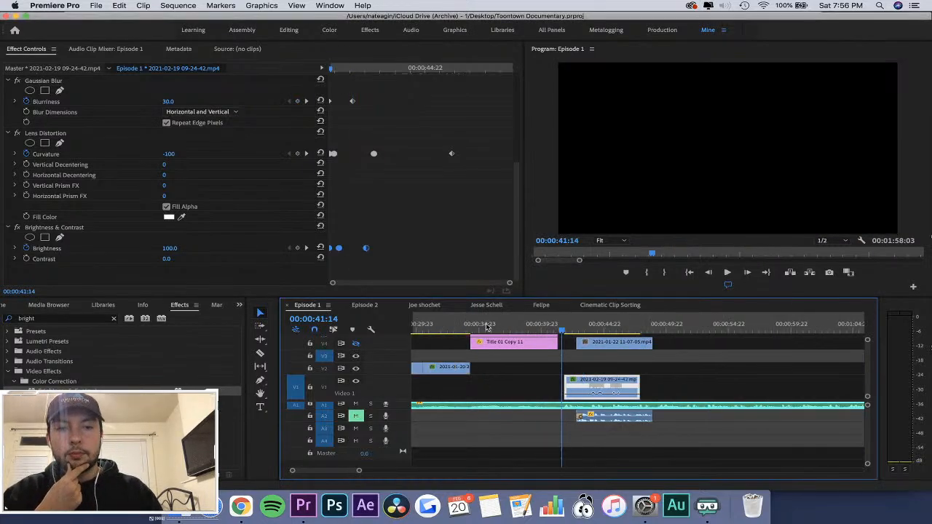
{"action": "left_click", "coordinate": [532, 326]}
{"action": "key", "text": "equal"}
{"action": "key", "text": "equal"}
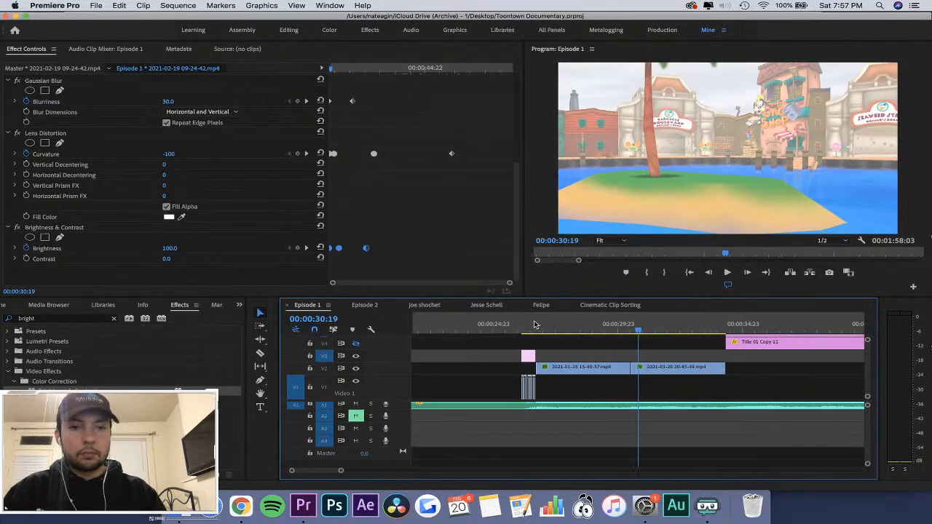
{"action": "left_click_drag", "start_coordinate": [509, 381], "coordinate": [543, 403]}
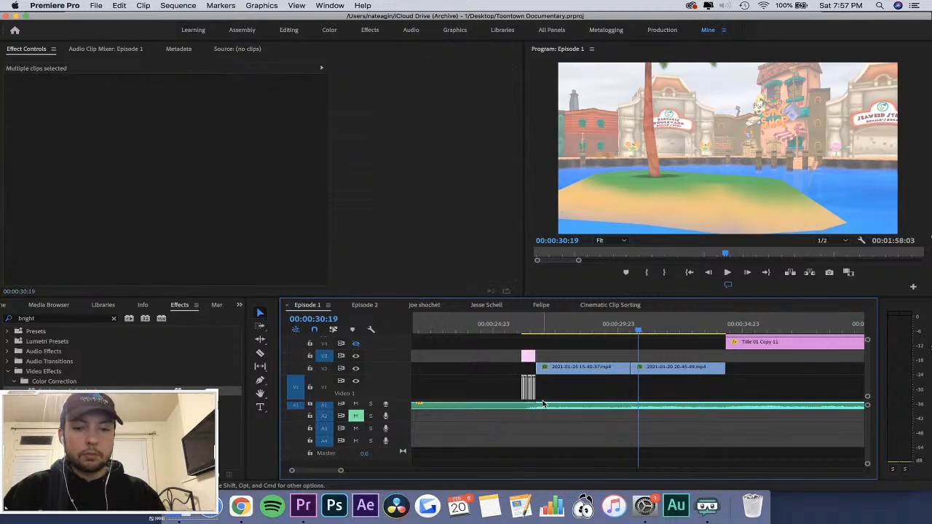
Paste the copied run of short clips onto V2 at 00:00:41:01, near the end of Title 01 Copy 11.
{"action": "key", "text": "minus"}
{"action": "left_click", "coordinate": [758, 324]}
{"action": "key", "text": "equal"}
{"action": "key", "text": "equal"}
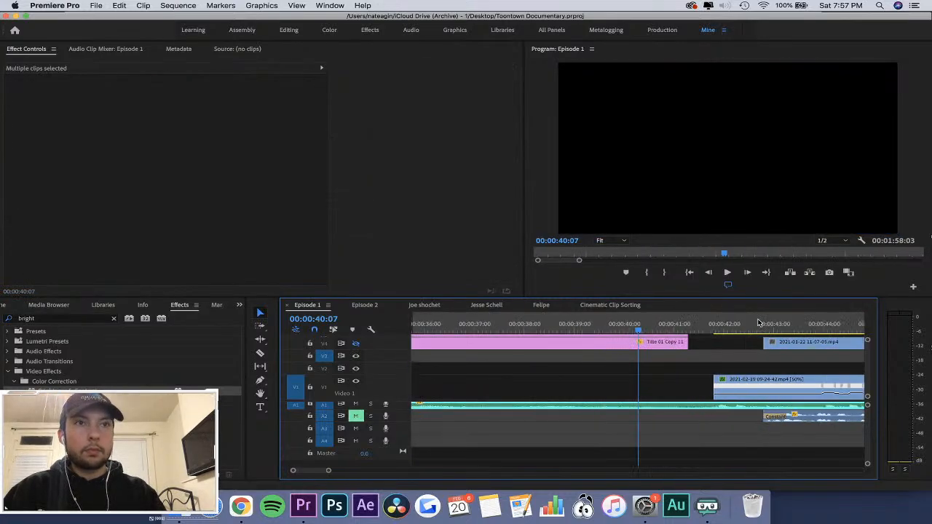
{"action": "left_click", "coordinate": [678, 325]}
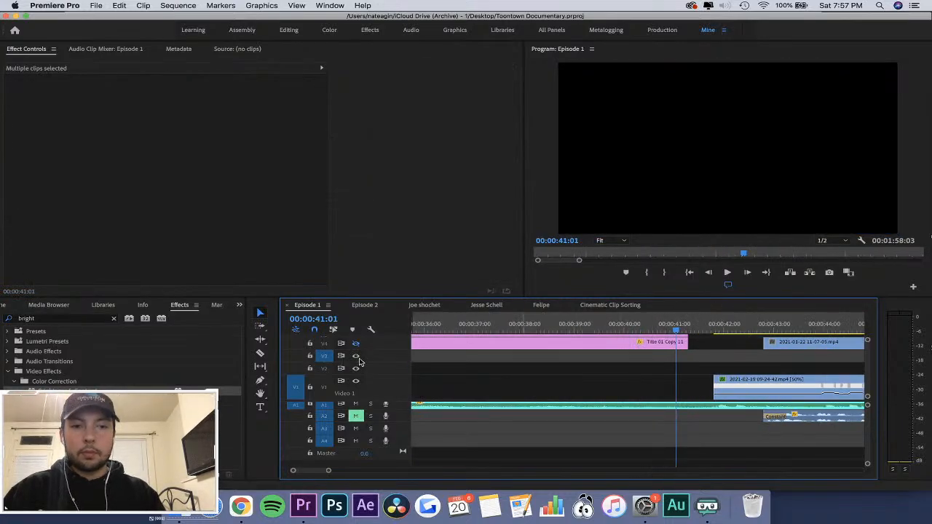
{"action": "left_click", "coordinate": [325, 368]}
{"action": "key", "text": "super+v"}
Move the pasted short clips so they end where the 09-24-42 clip starts, and scrub through them.
{"action": "key", "text": "equal"}
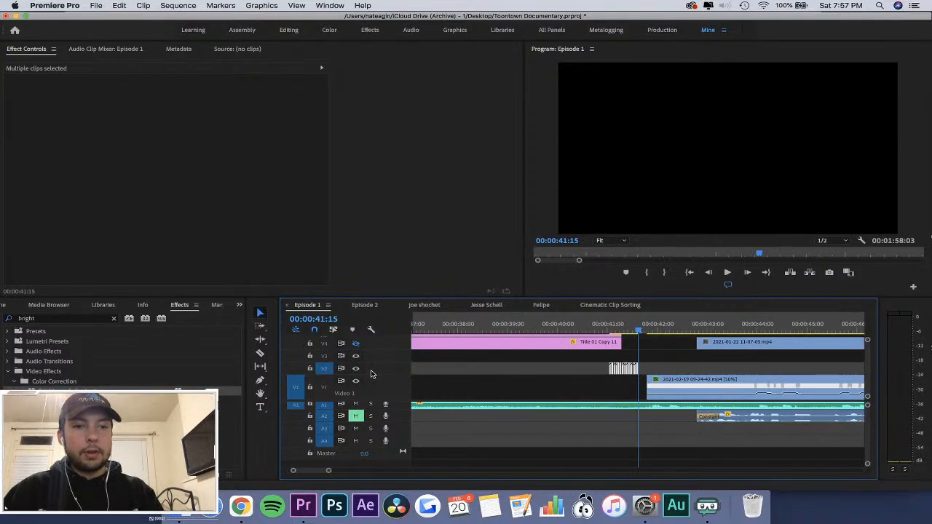
{"action": "key", "text": "equal"}
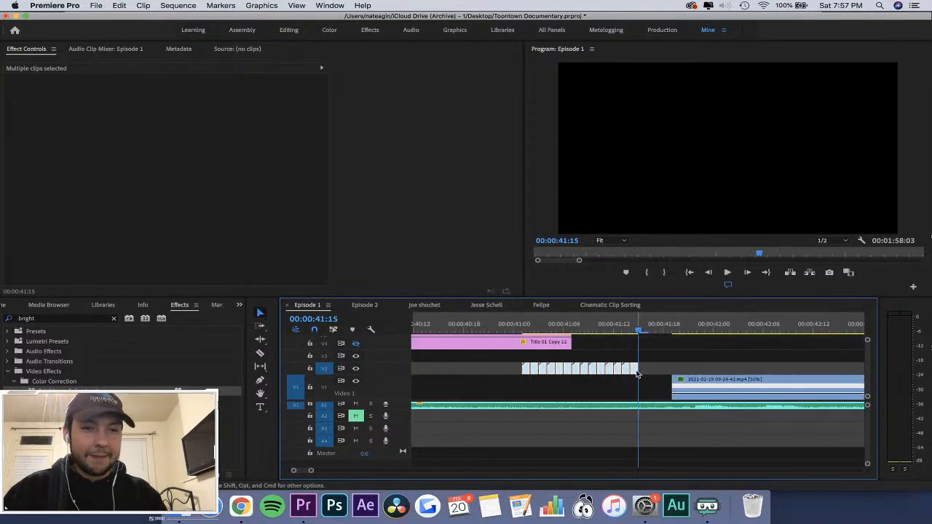
{"action": "left_click_drag", "start_coordinate": [636, 374], "coordinate": [670, 375]}
{"action": "left_click", "coordinate": [531, 328]}
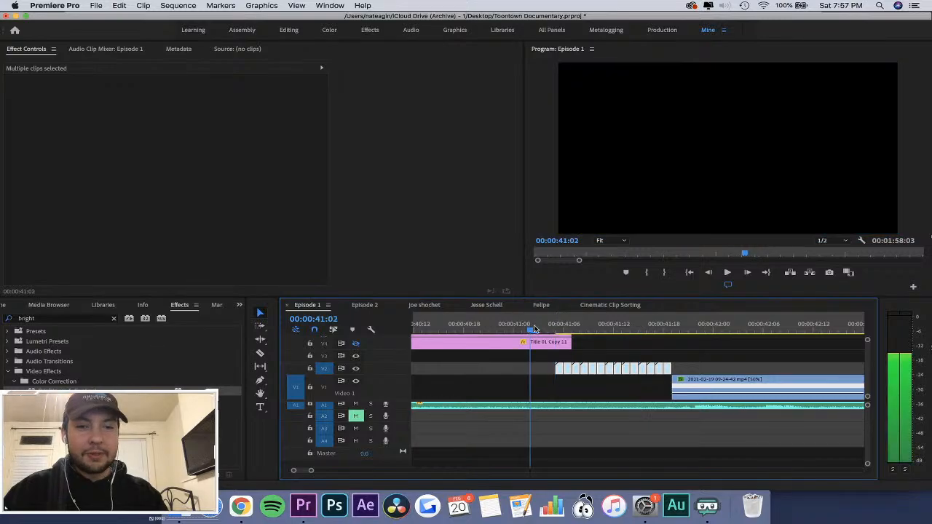
{"action": "left_click_drag", "start_coordinate": [535, 329], "coordinate": [640, 351]}
Copy the short Adjustment Layer from V3 near 00:00:26 and paste it onto V3 at 00:00:41:02.
{"action": "key", "text": "minus"}
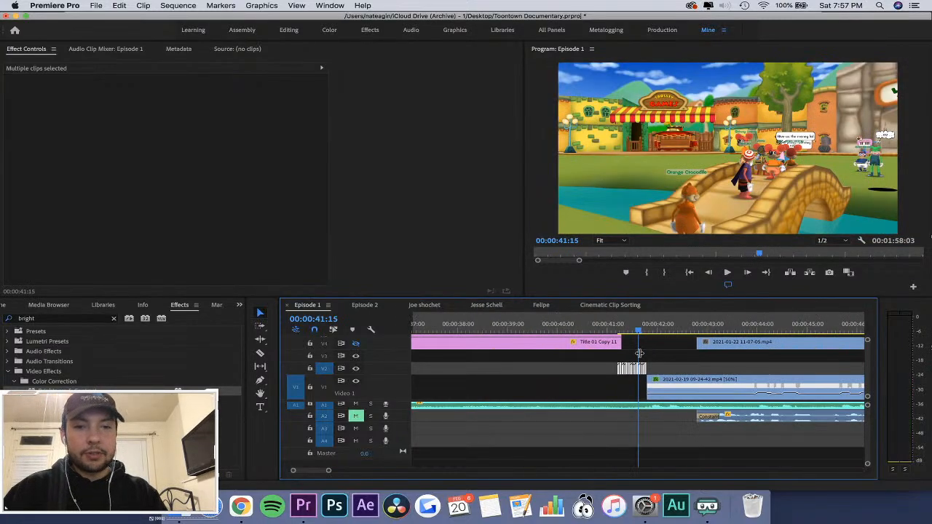
{"action": "key", "text": "minus"}
{"action": "key", "text": "minus"}
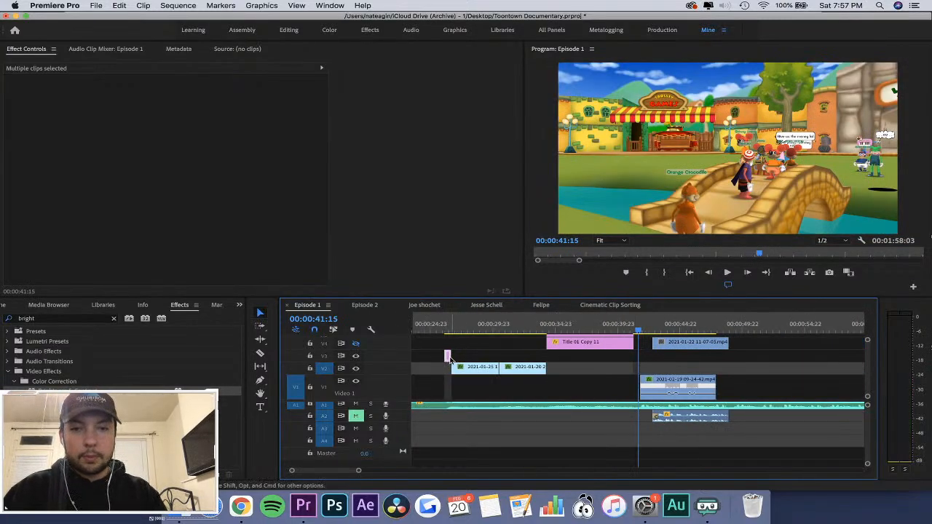
{"action": "left_click", "coordinate": [450, 358]}
{"action": "key", "text": "equal"}
{"action": "key", "text": "equal"}
{"action": "key", "text": "equal"}
{"action": "left_click", "coordinate": [585, 327]}
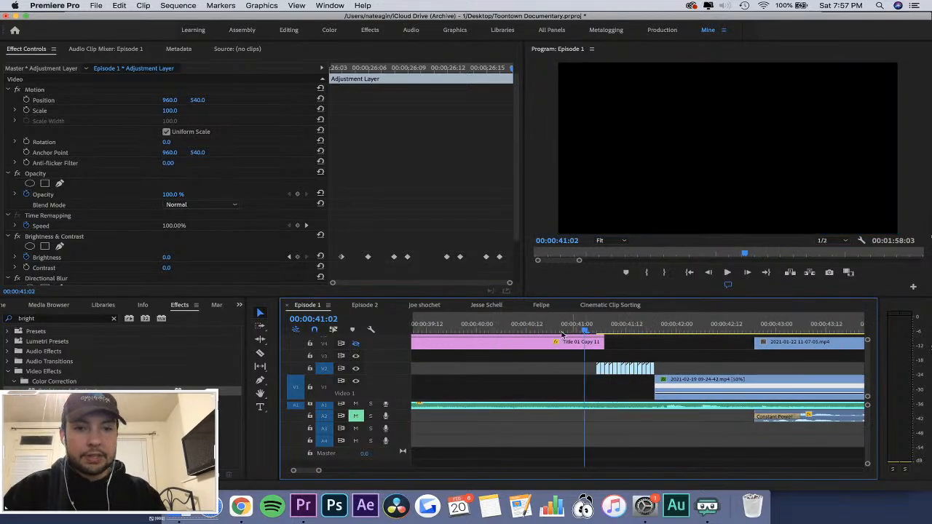
{"action": "left_click", "coordinate": [324, 370]}
{"action": "left_click", "coordinate": [325, 356]}
{"action": "key", "text": "super+v"}
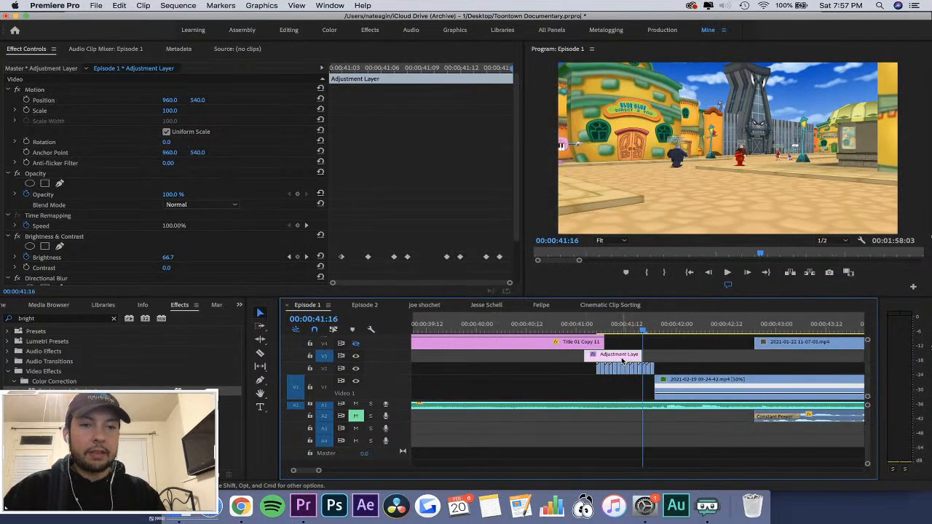
Move the pasted Adjustment Layer to sit exactly over the short clips on V2, save the project, and scrub through it.
{"action": "left_click_drag", "start_coordinate": [619, 357], "coordinate": [632, 357]}
{"action": "key", "text": "super+s"}
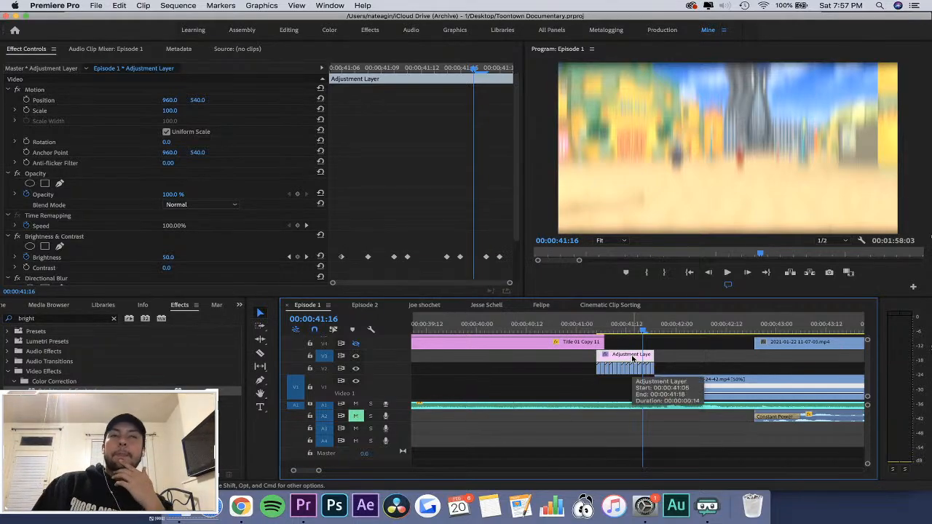
{"action": "left_click_drag", "start_coordinate": [621, 331], "coordinate": [657, 338]}
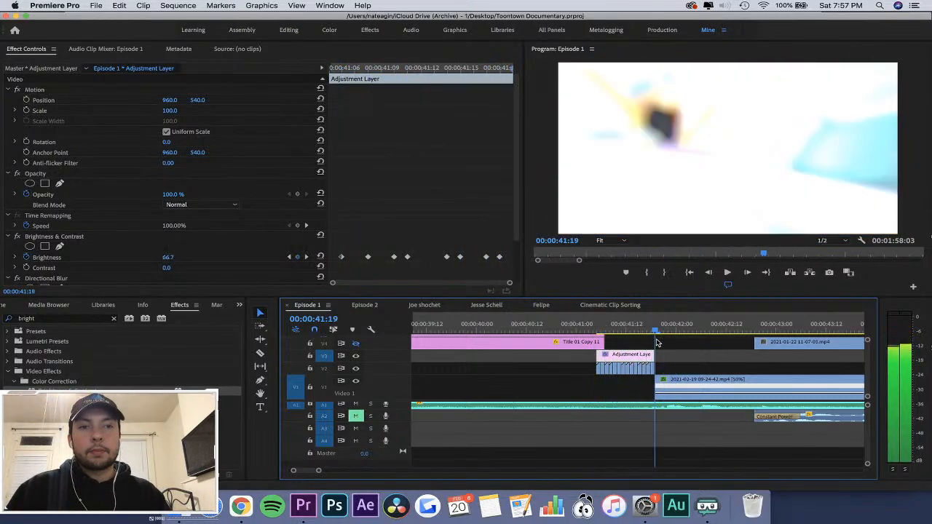
{"action": "key", "text": "equal"}
{"action": "left_click_drag", "start_coordinate": [600, 321], "coordinate": [591, 320]}
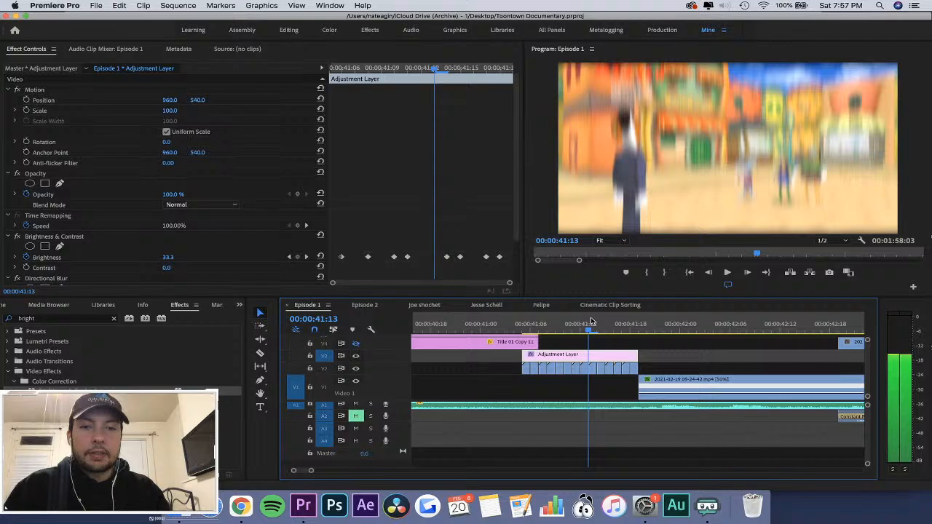
Select the run of short clips on V2 beneath the Adjustment Layer and nest them as Nested Sequence 05.
{"action": "left_click", "coordinate": [687, 341]}
{"action": "left_click_drag", "start_coordinate": [500, 380], "coordinate": [633, 370]}
{"action": "right_click", "coordinate": [632, 370]}
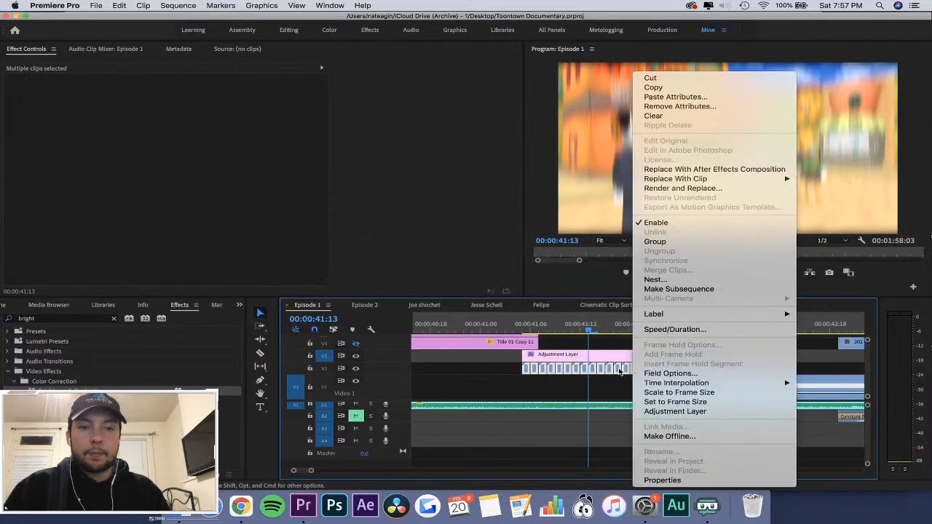
{"action": "left_click", "coordinate": [329, 210]}
{"action": "left_click", "coordinate": [669, 366]}
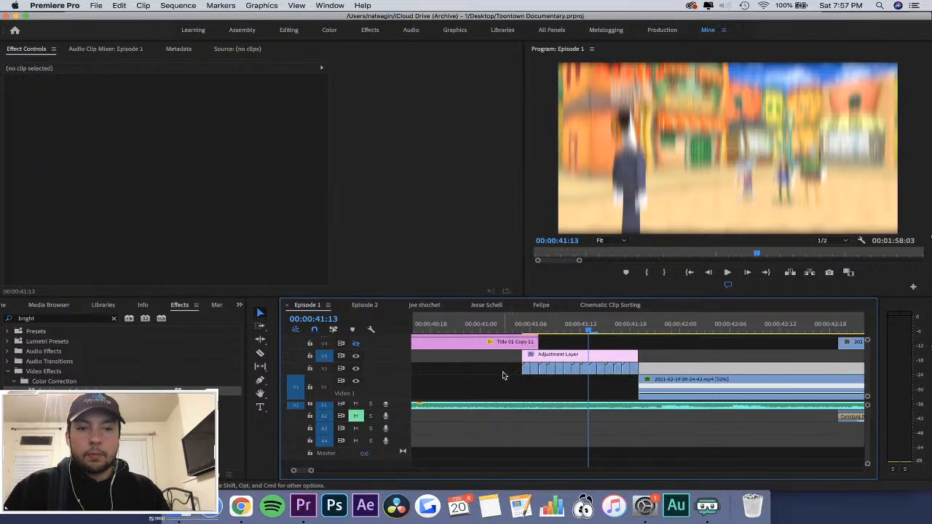
{"action": "left_click_drag", "start_coordinate": [503, 374], "coordinate": [638, 366]}
{"action": "right_click", "coordinate": [615, 369]}
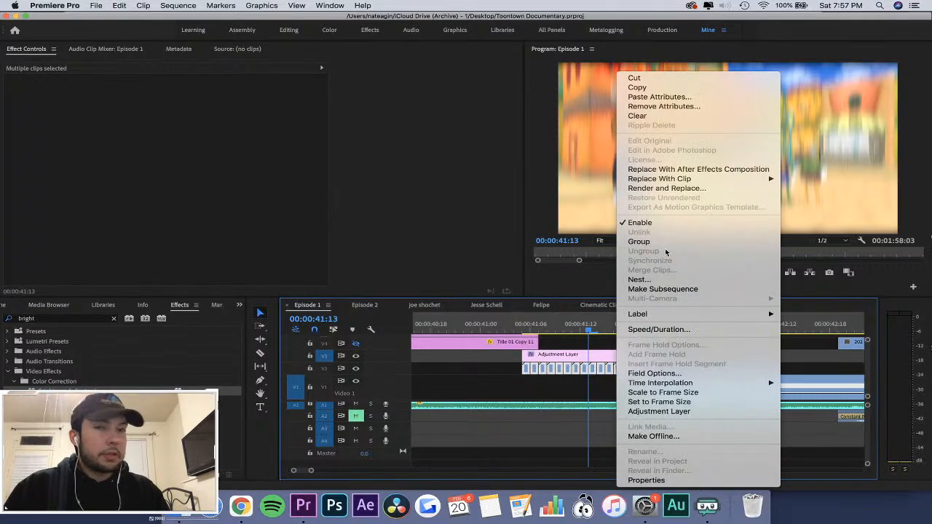
{"action": "left_click", "coordinate": [646, 279]}
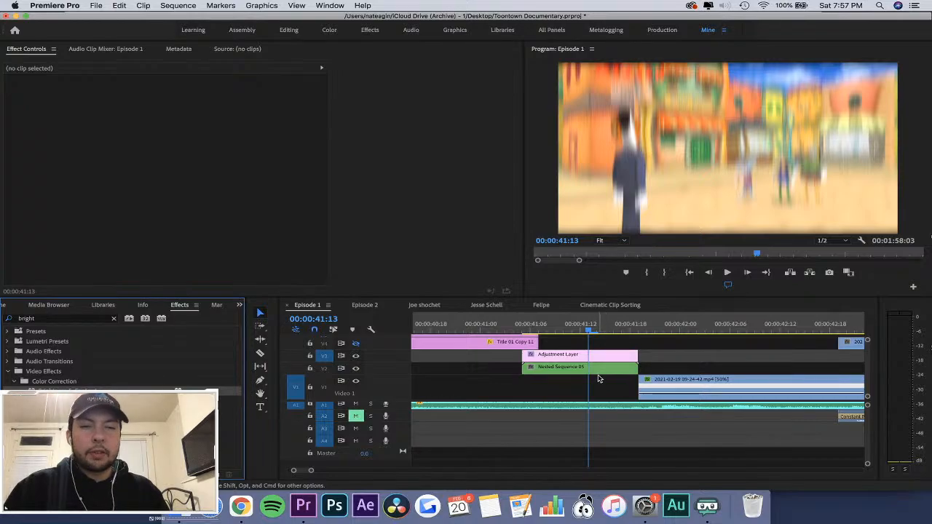
Set the blend mode of the nested sequence on V2 to Overlay.
{"action": "left_click", "coordinate": [596, 369]}
{"action": "left_click", "coordinate": [181, 206]}
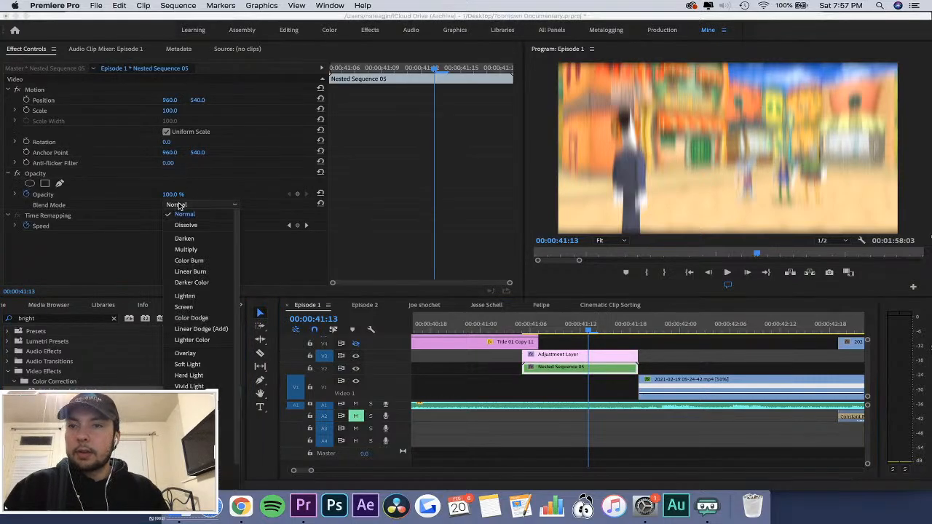
{"action": "left_click", "coordinate": [186, 355]}
Play the overlaid nested sequence from the last seconds of Title 01 Copy 11 into the 09-24-42 clip.
{"action": "left_click", "coordinate": [489, 328]}
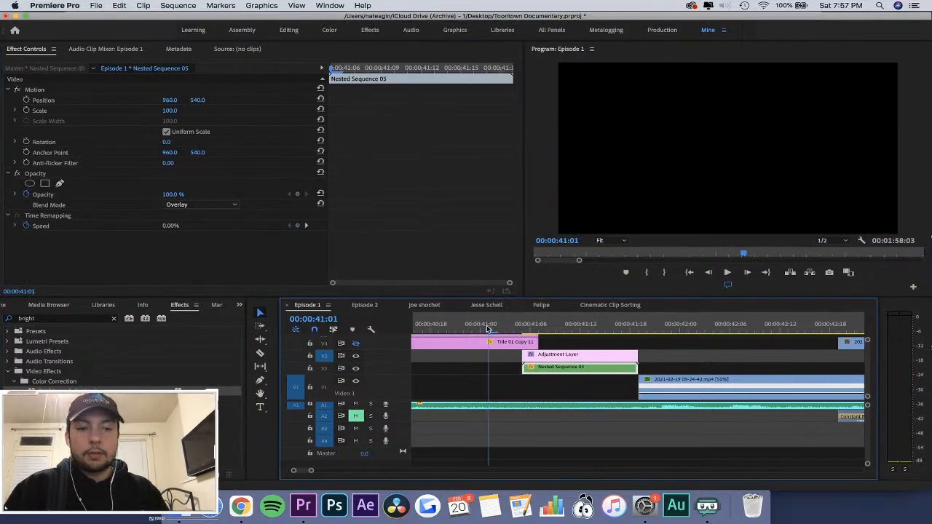
{"action": "key", "text": "minus"}
{"action": "key", "text": "minus"}
{"action": "key", "text": "minus"}
{"action": "left_click", "coordinate": [569, 326]}
{"action": "key", "text": "space"}
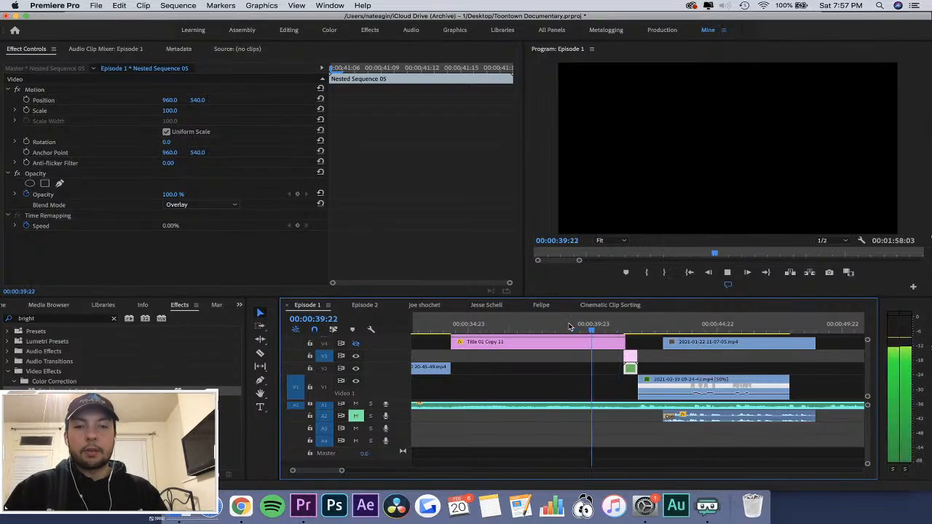
{"action": "key", "text": "space"}
{"action": "left_click", "coordinate": [467, 326]}
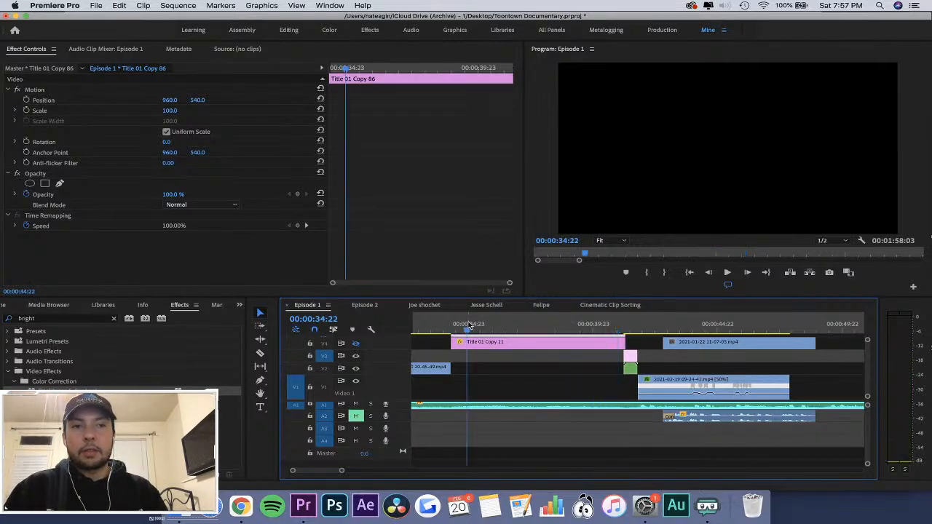
{"action": "left_click", "coordinate": [587, 327]}
{"action": "key", "text": "space"}
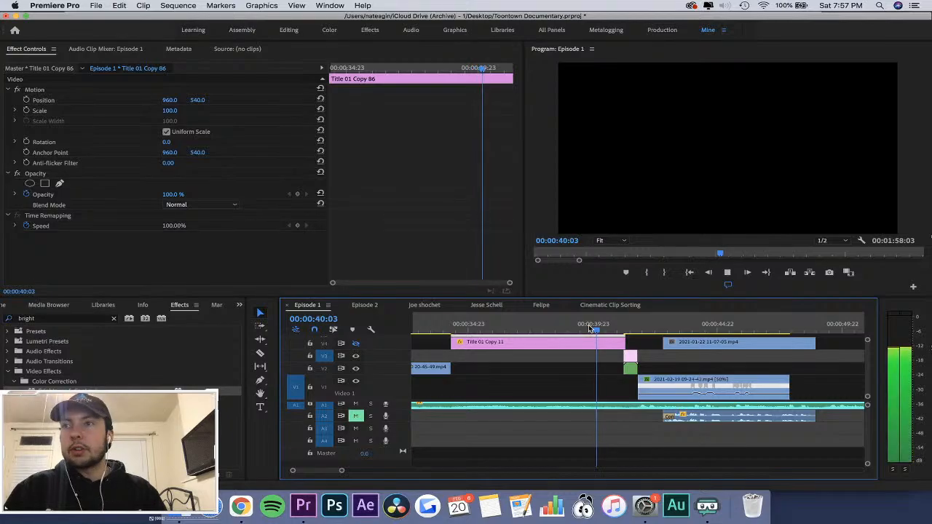
{"action": "key", "text": "space"}
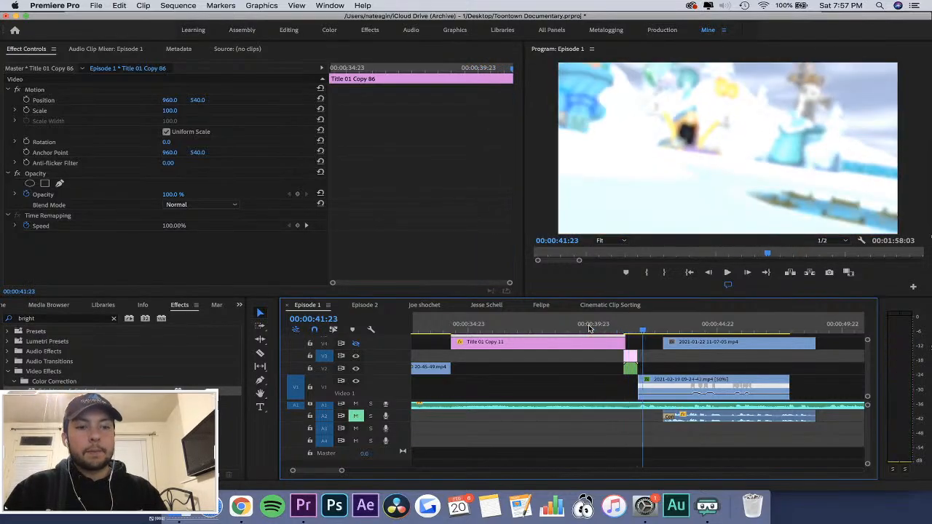
Trim the starts of the Adjustment Layer and nested sequence to the end of Title 01 Copy 11, and play the result.
{"action": "key", "text": "equal"}
{"action": "key", "text": "equal"}
{"action": "key", "text": "equal"}
{"action": "left_click_drag", "start_coordinate": [488, 369], "coordinate": [508, 365]}
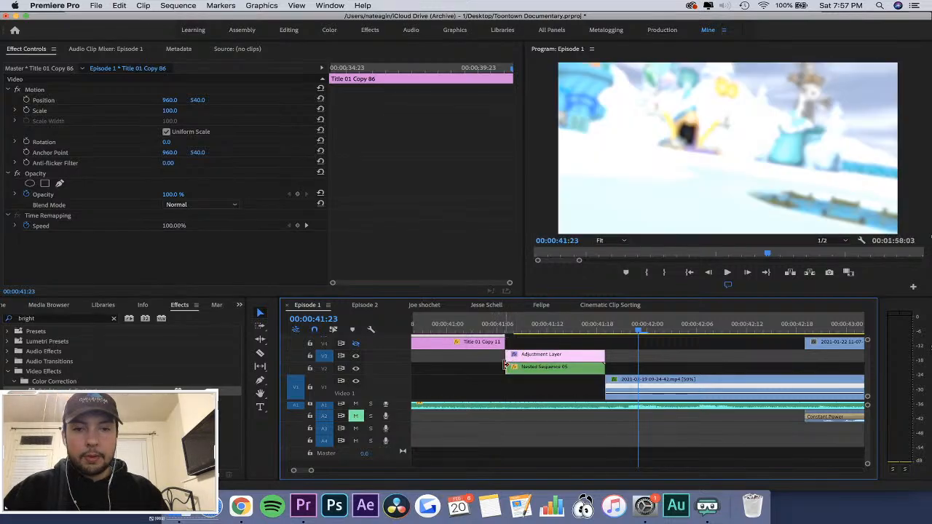
{"action": "left_click", "coordinate": [482, 326]}
{"action": "key", "text": "space"}
{"action": "key", "text": "space"}
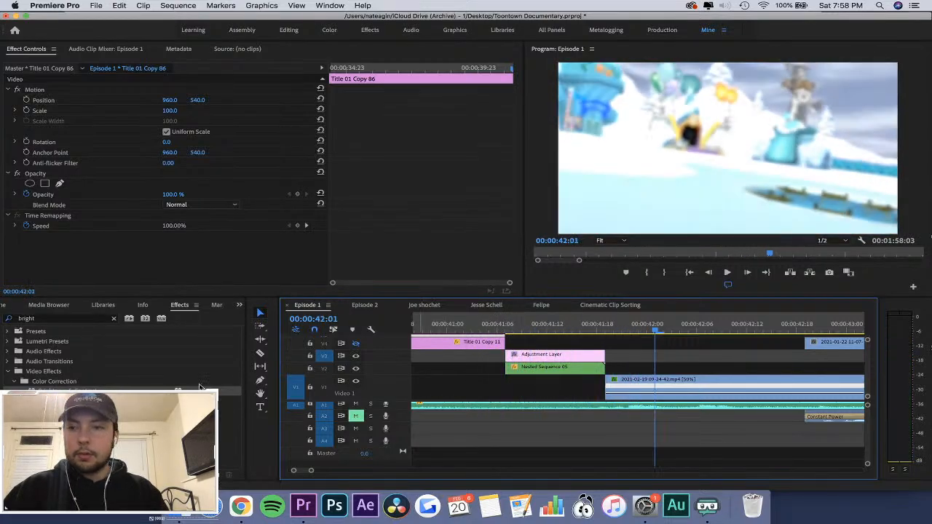
Clear the effects search, apply a Cross Dissolve to the nested sequence on V2, and play the transition.
{"action": "left_click", "coordinate": [113, 319]}
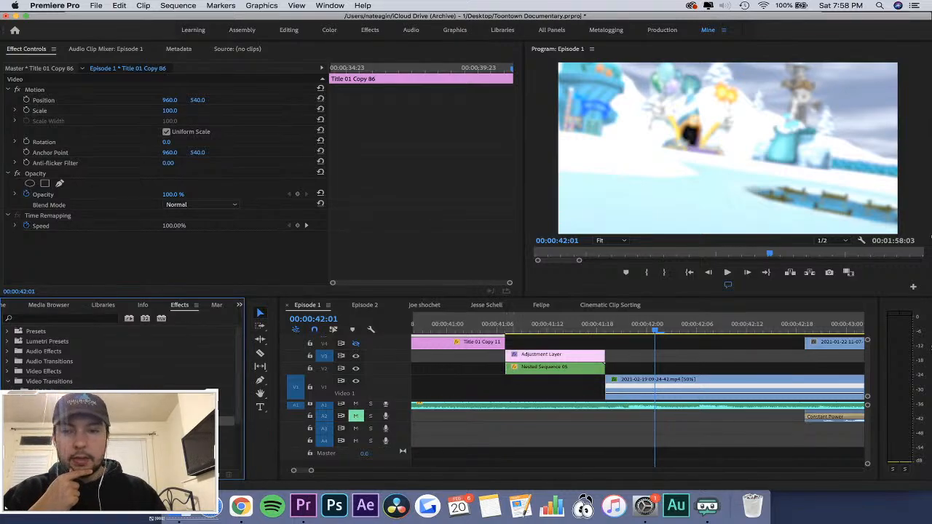
{"action": "left_click_drag", "start_coordinate": [66, 421], "coordinate": [510, 375]}
{"action": "left_click", "coordinate": [493, 326]}
{"action": "key", "text": "space"}
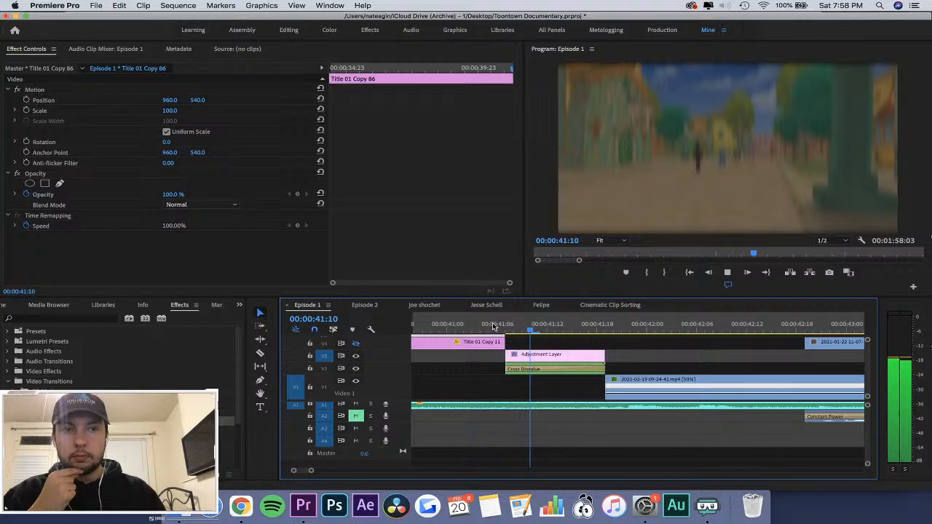
{"action": "key", "text": "minus"}
{"action": "key", "text": "minus"}
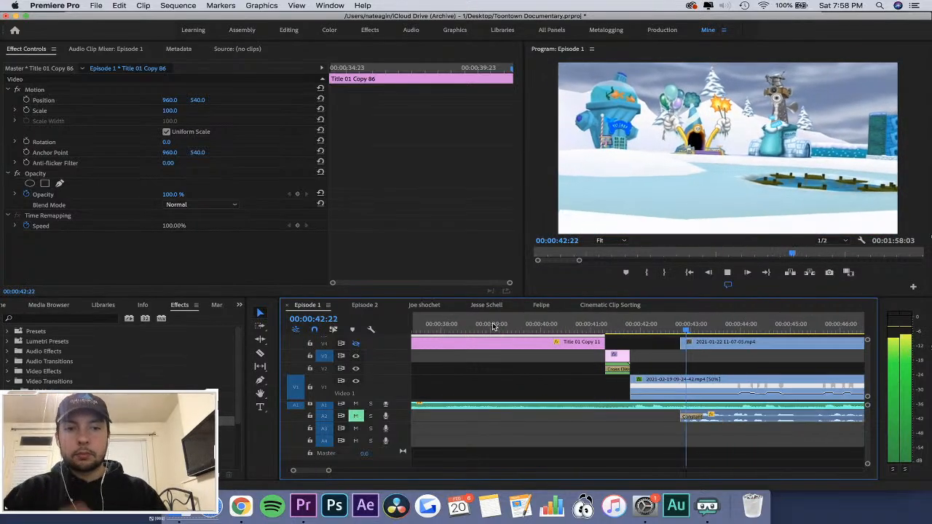
Extend the end of the Adjustment Layer slightly past the start of the 09-24-42 clip, and scrub through the overlap.
{"action": "left_click", "coordinate": [619, 326]}
{"action": "key", "text": "equal"}
{"action": "key", "text": "equal"}
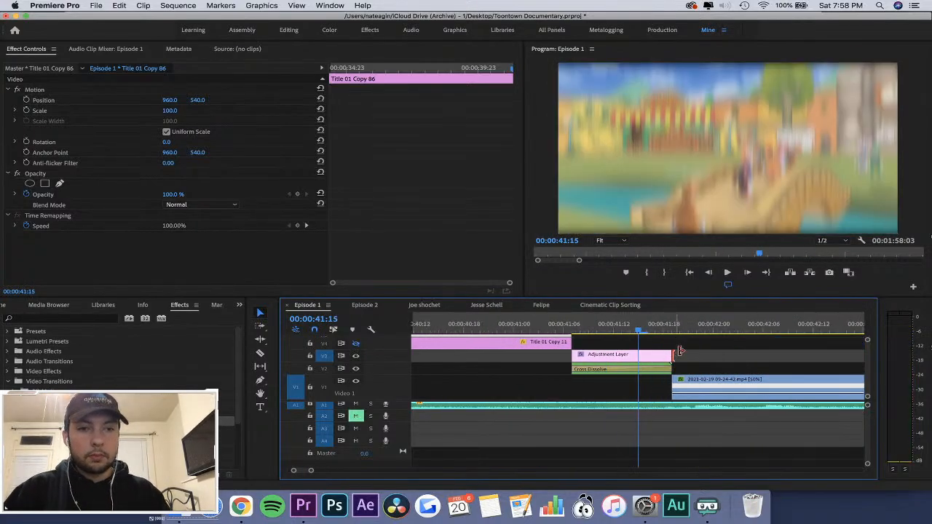
{"action": "left_click_drag", "start_coordinate": [679, 351], "coordinate": [704, 352]}
{"action": "key", "text": "space"}
{"action": "key", "text": "space"}
{"action": "left_click_drag", "start_coordinate": [629, 329], "coordinate": [696, 355]}
{"action": "key", "text": "minus"}
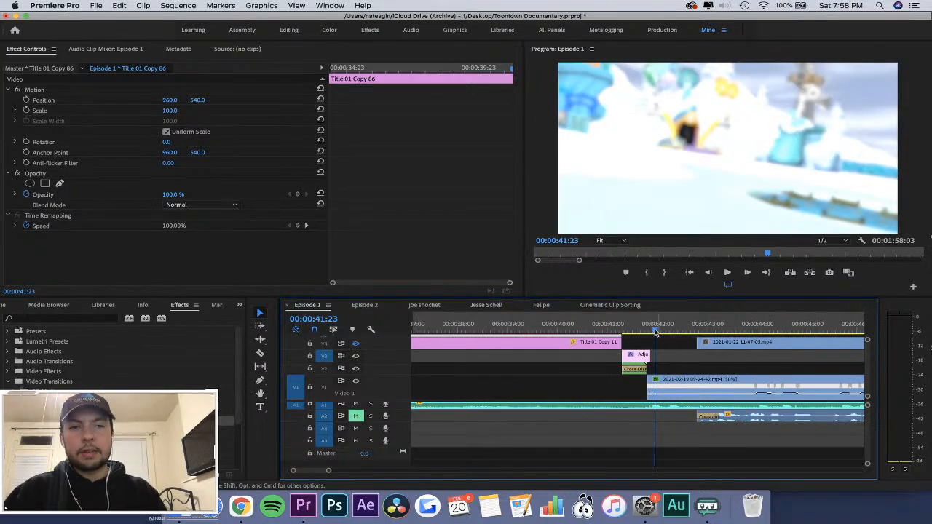
Play the finished transition from just before the end of Title 01 Copy 11, and review the section from about 00:01:23.
{"action": "left_click", "coordinate": [604, 323]}
{"action": "key", "text": "space"}
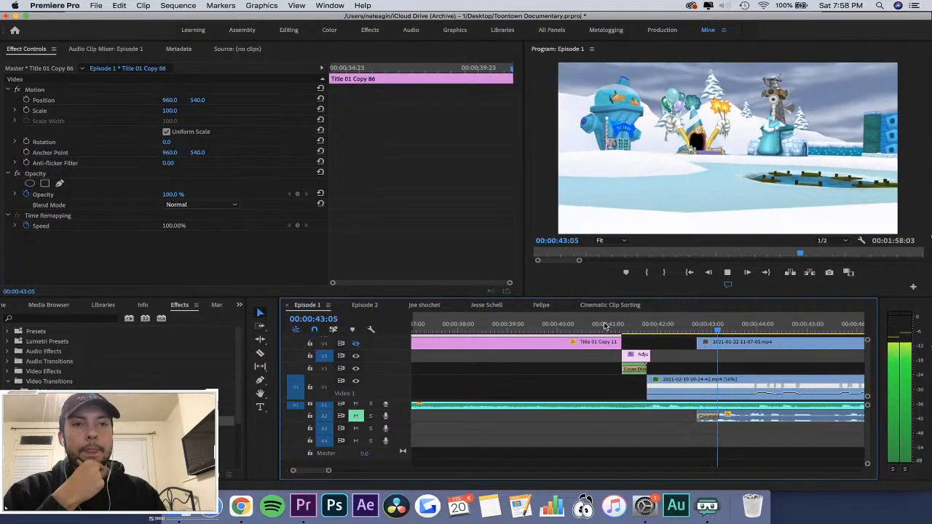
{"action": "key", "text": "minus"}
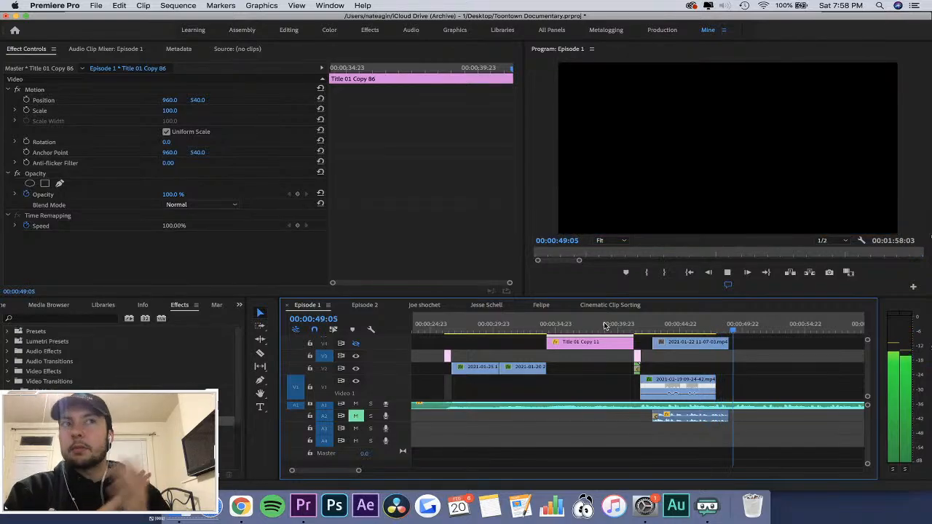
{"action": "key", "text": "minus"}
{"action": "key", "text": "minus"}
{"action": "key", "text": "minus"}
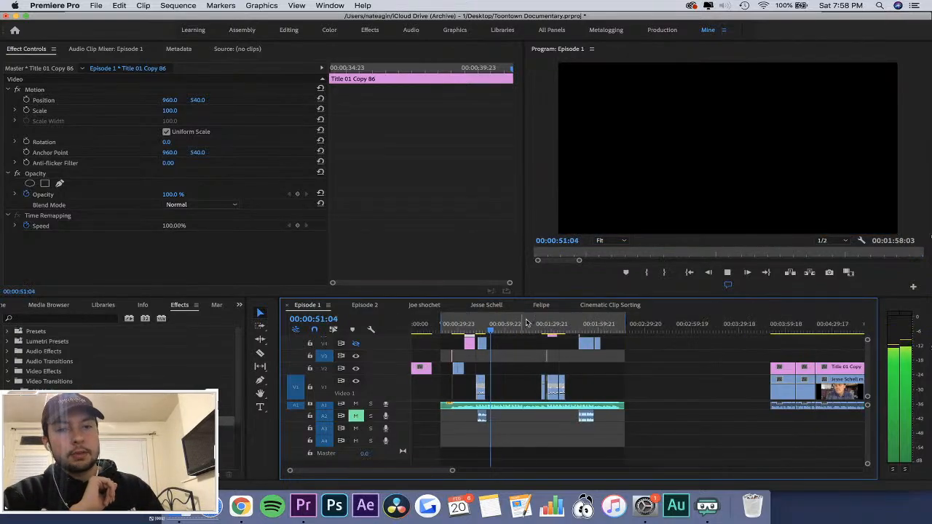
{"action": "left_click", "coordinate": [541, 325]}
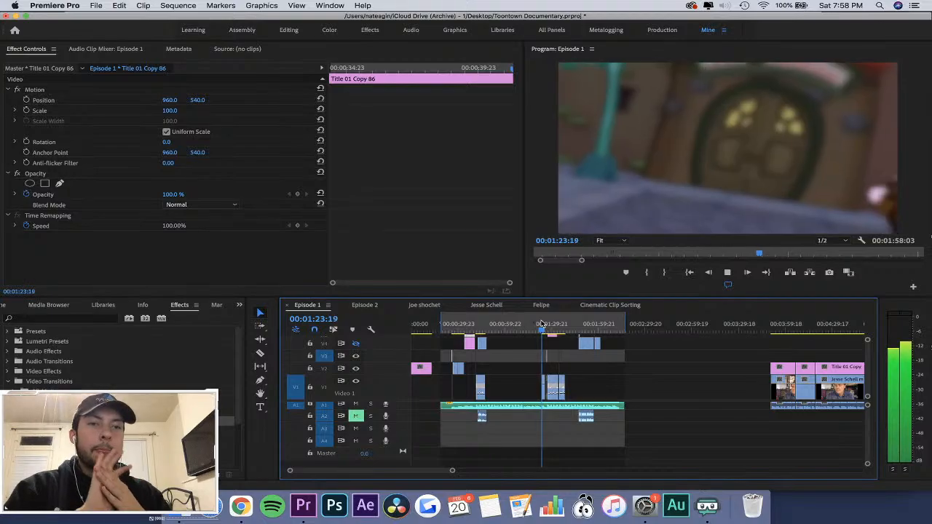
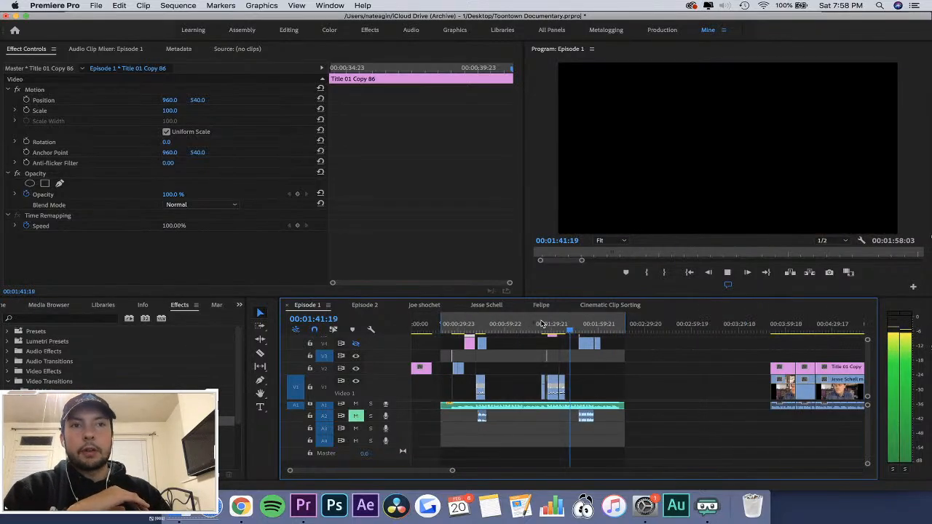
Save the Toontown Documentary project.
{"action": "key", "text": "super+s"}
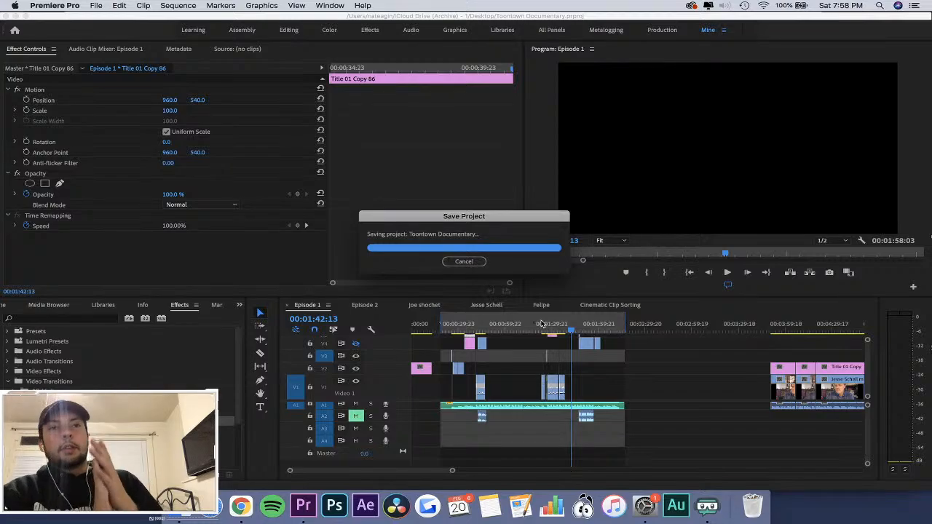